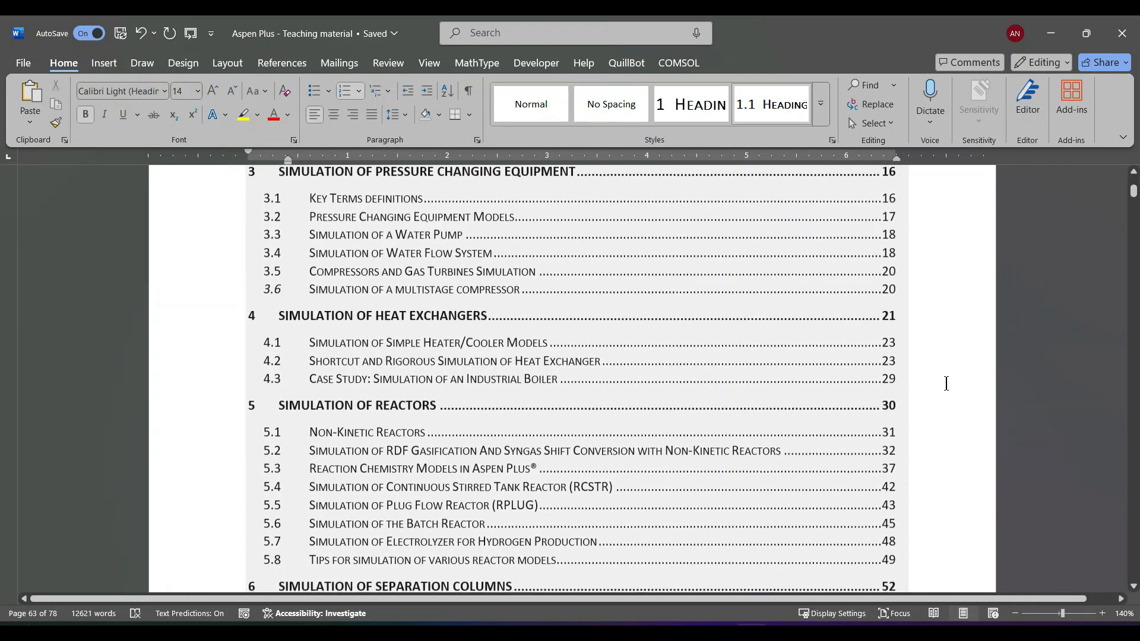
- Find section 6.2, Simulation of the Distillation Columns, in the table of contents and follow its link
scroll(947, 384, "down", 3)
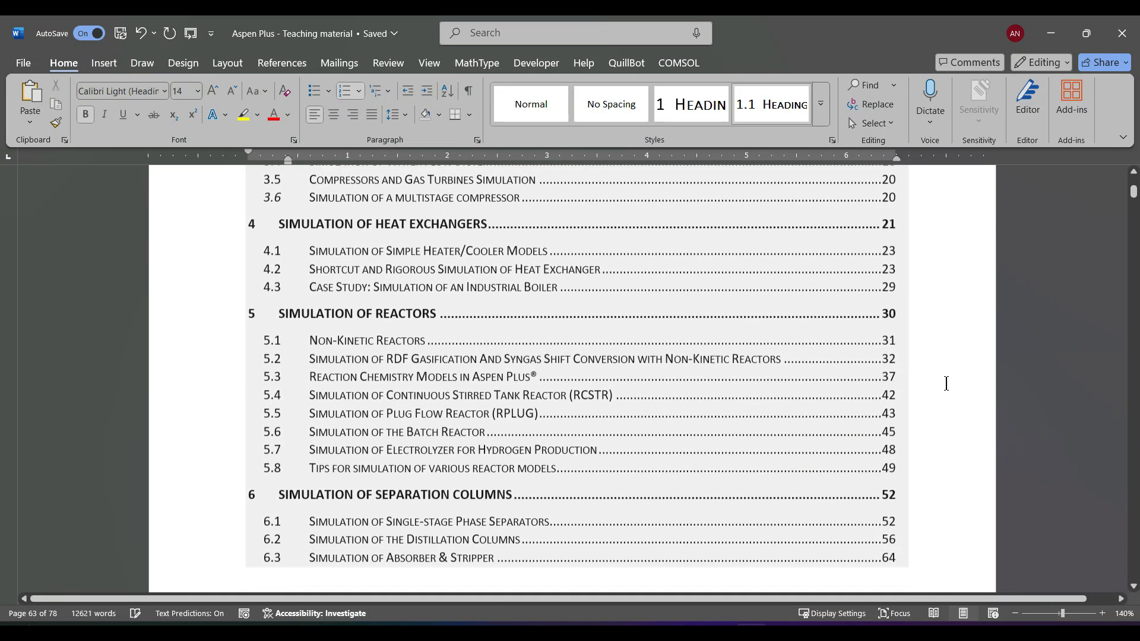
scroll(947, 384, "down", 1)
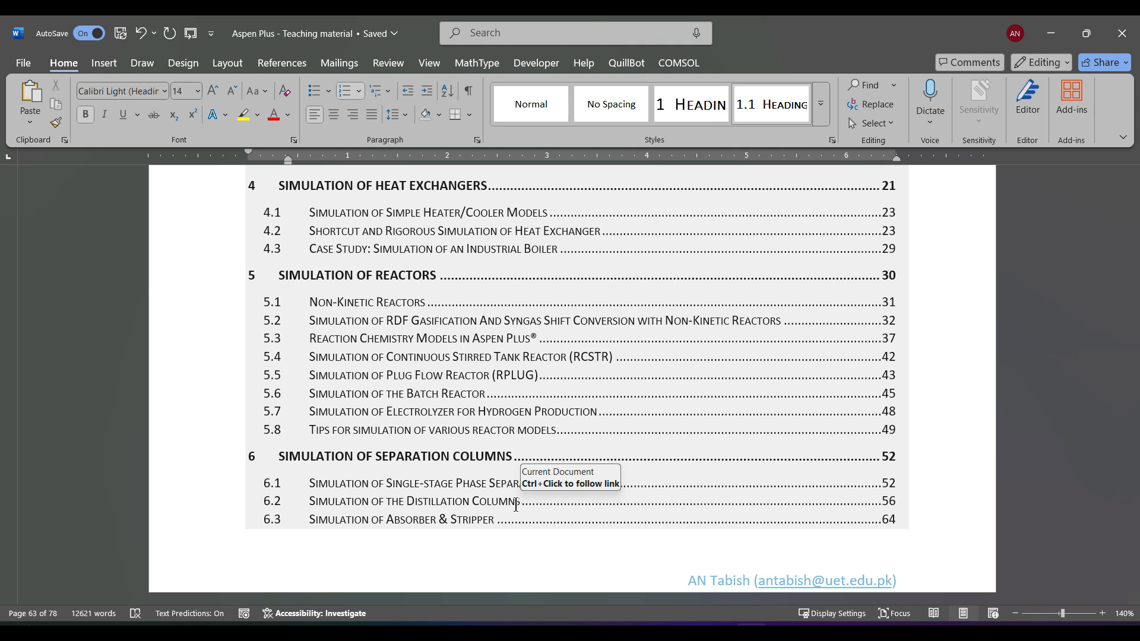
scroll(518, 508, "down", 3)
scroll(519, 511, "up", 2)
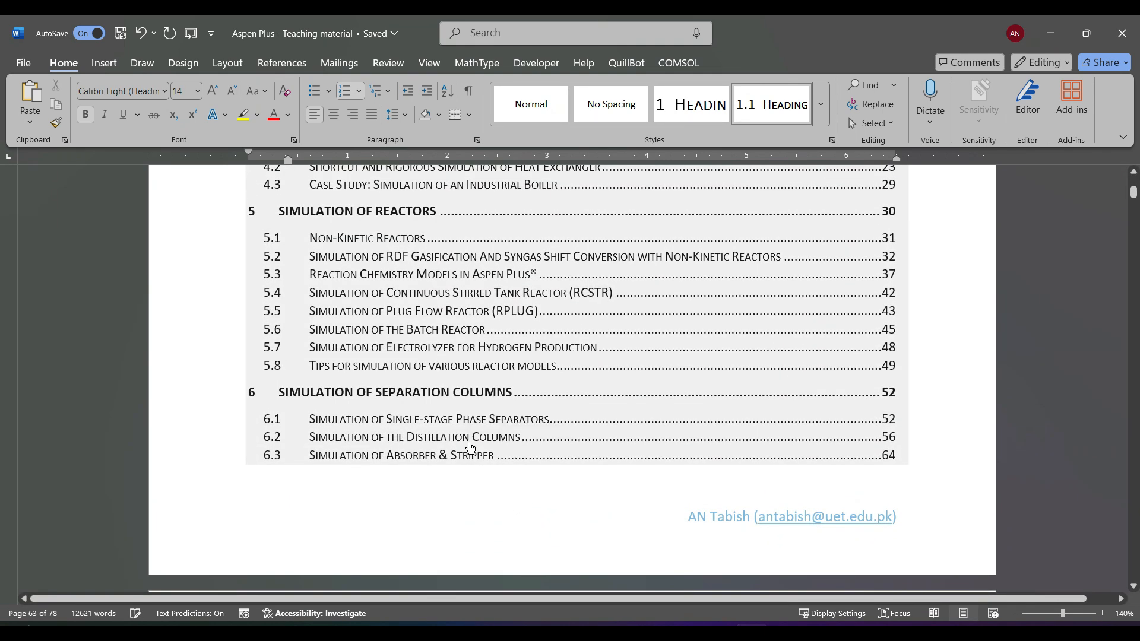
left_click(470, 443, "ctrl")
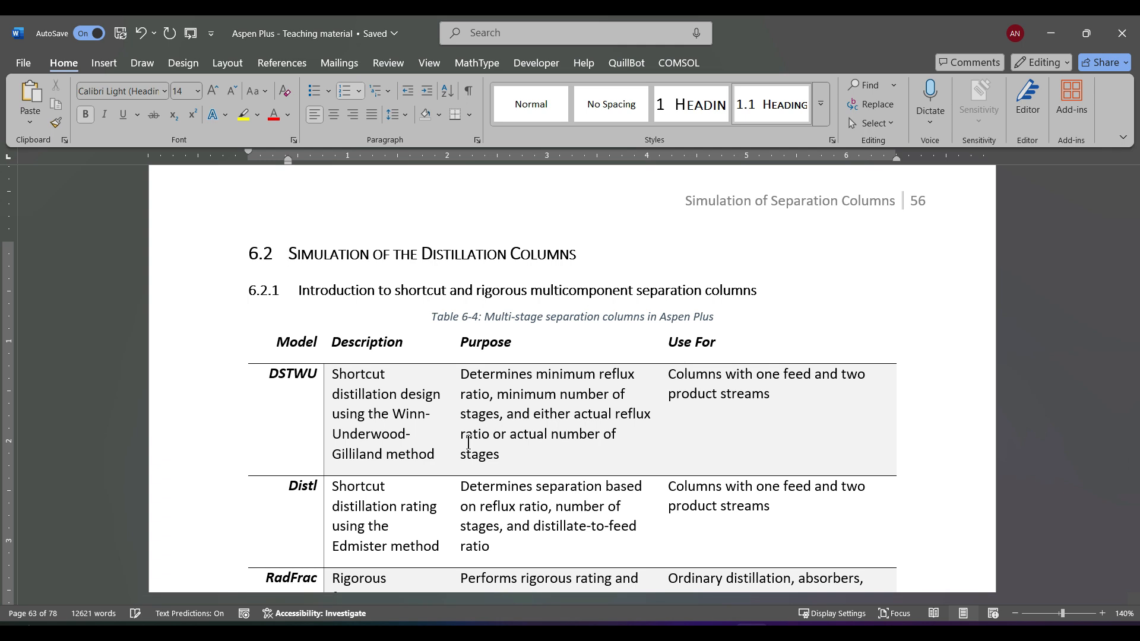
- Review the separation column models, distillation terminology and shortcut design equations in Tables 6-4 to 6-6
scroll(469, 443, "down", 6)
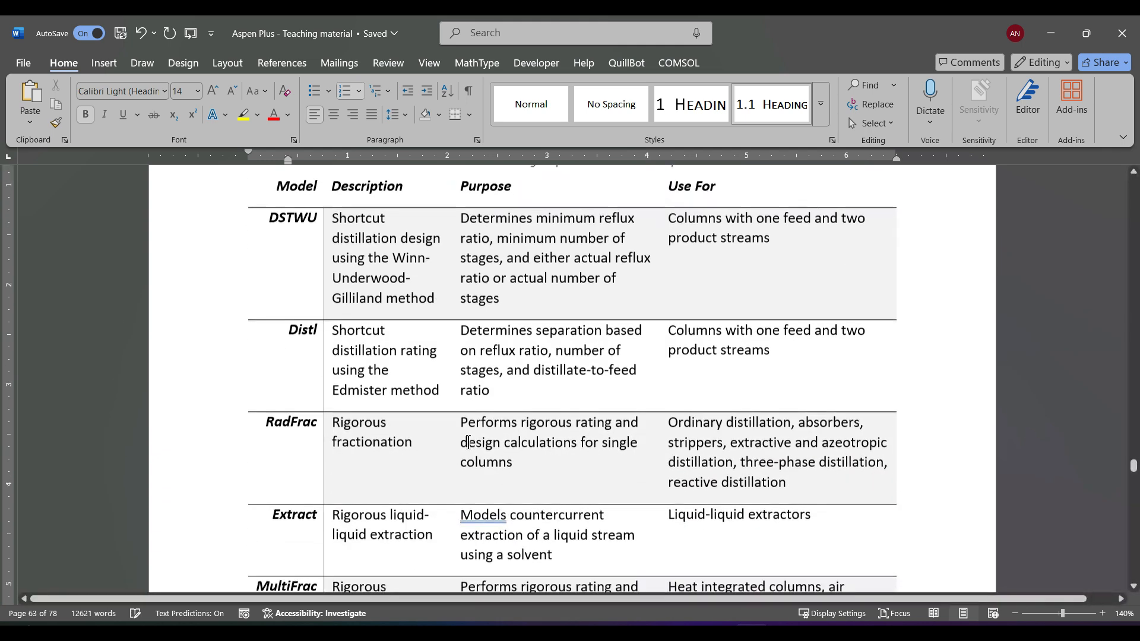
scroll(468, 442, "down", 8)
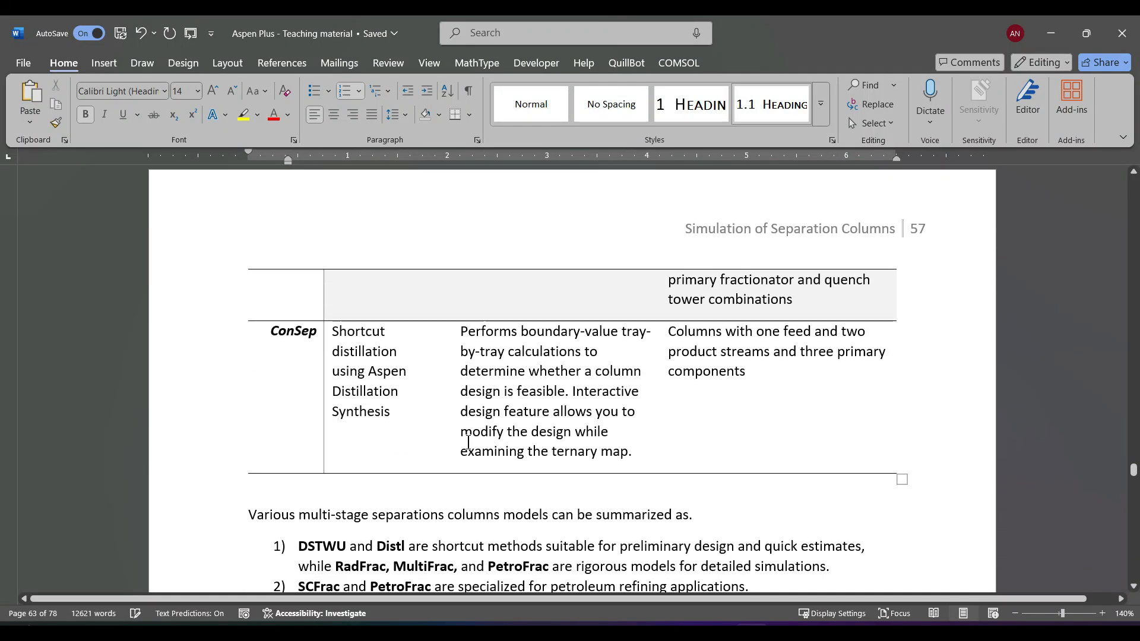
scroll(469, 443, "down", 4)
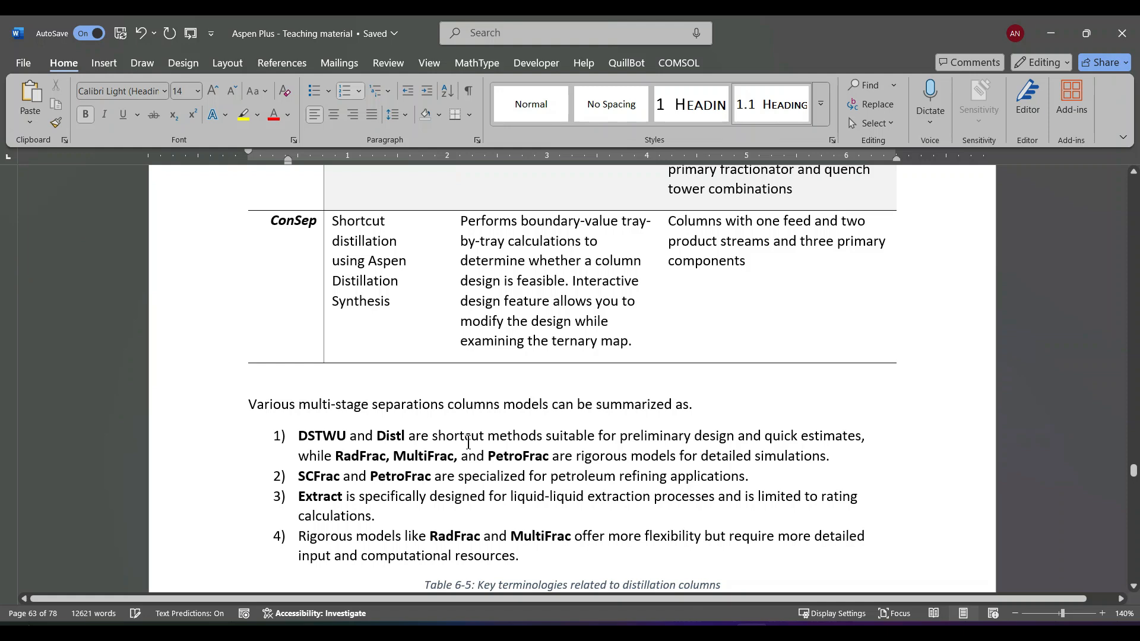
scroll(468, 443, "down", 5)
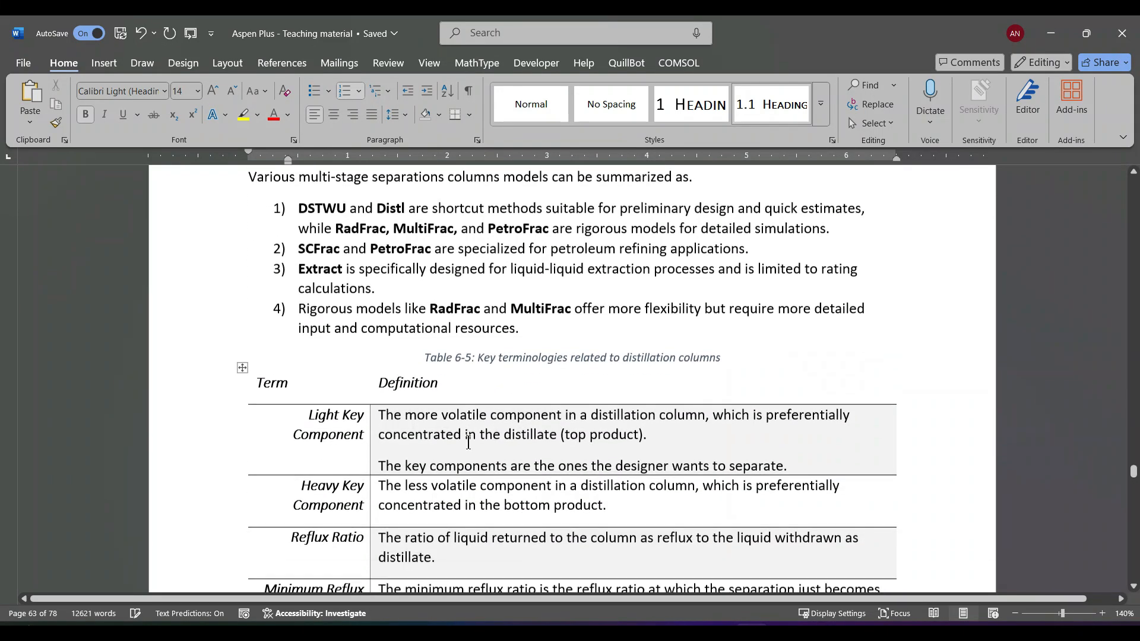
scroll(469, 442, "down", 3)
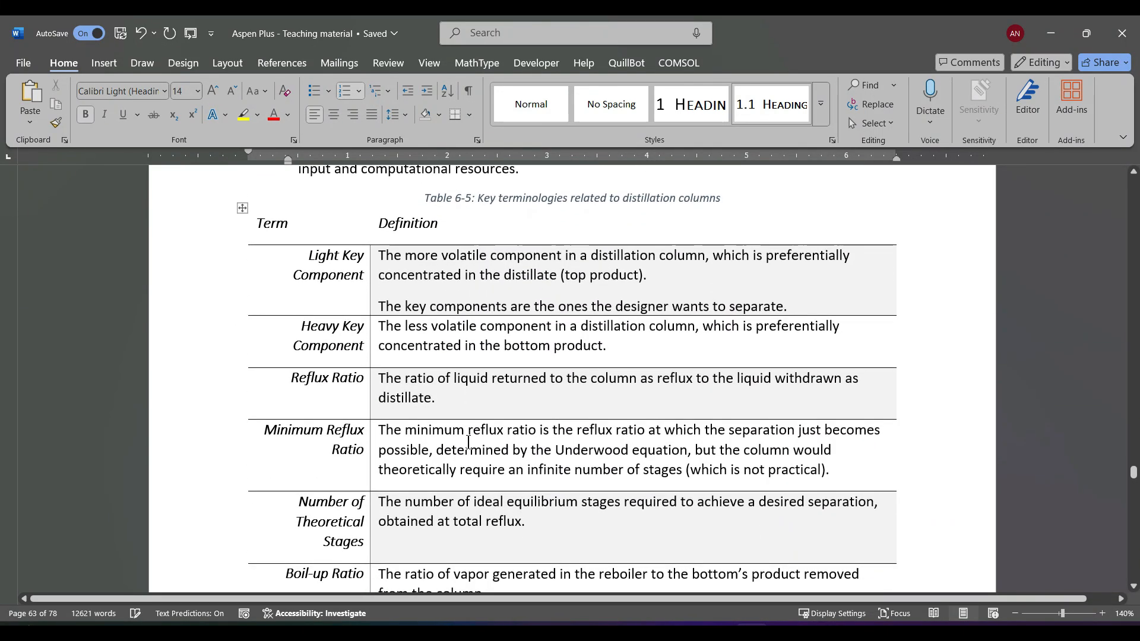
scroll(469, 443, "down", 15)
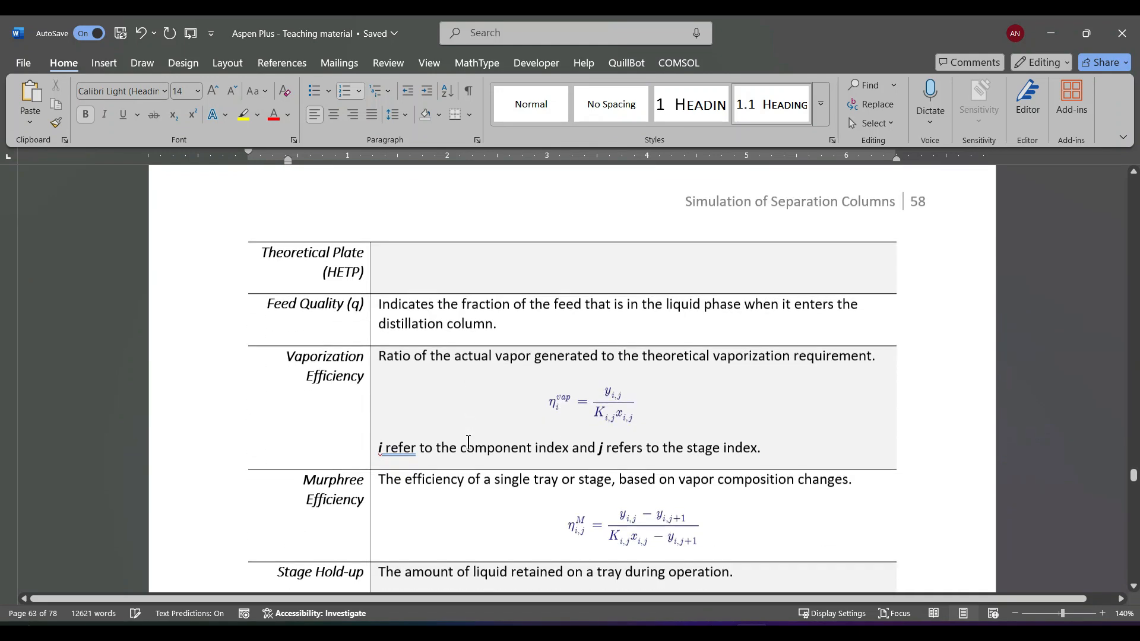
scroll(469, 443, "down", 7)
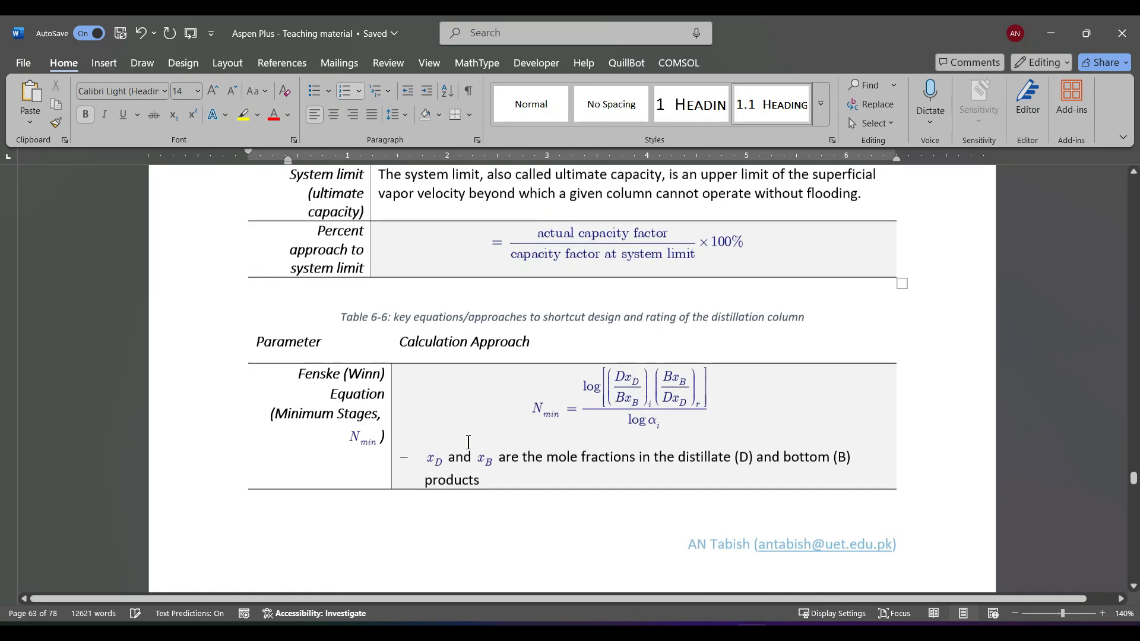
scroll(469, 442, "down", 2)
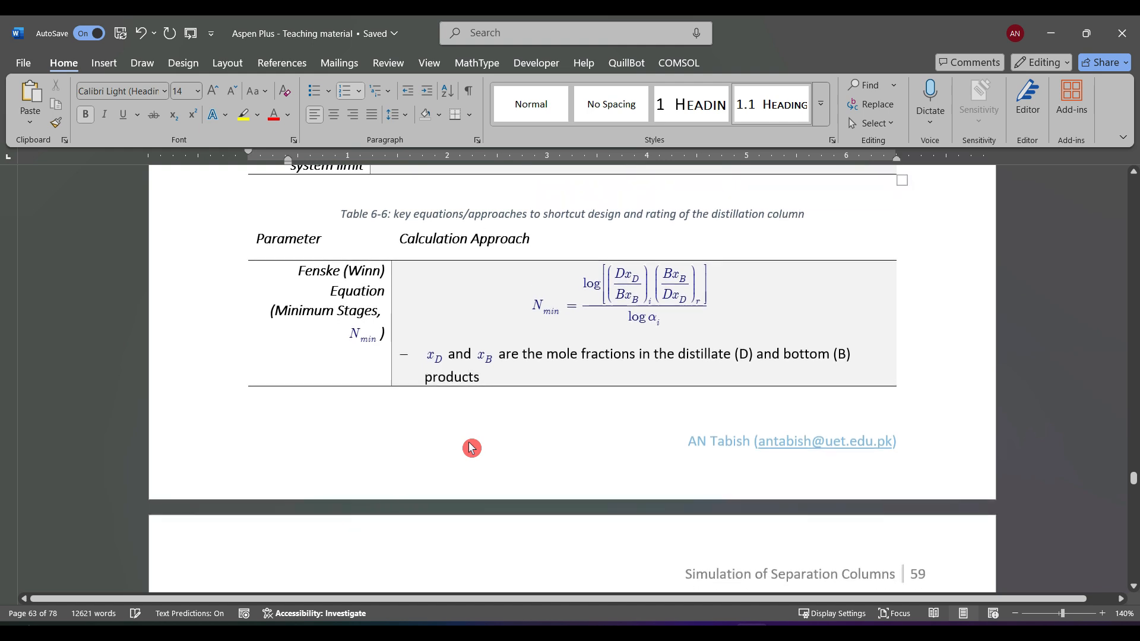
scroll(469, 442, "down", 8)
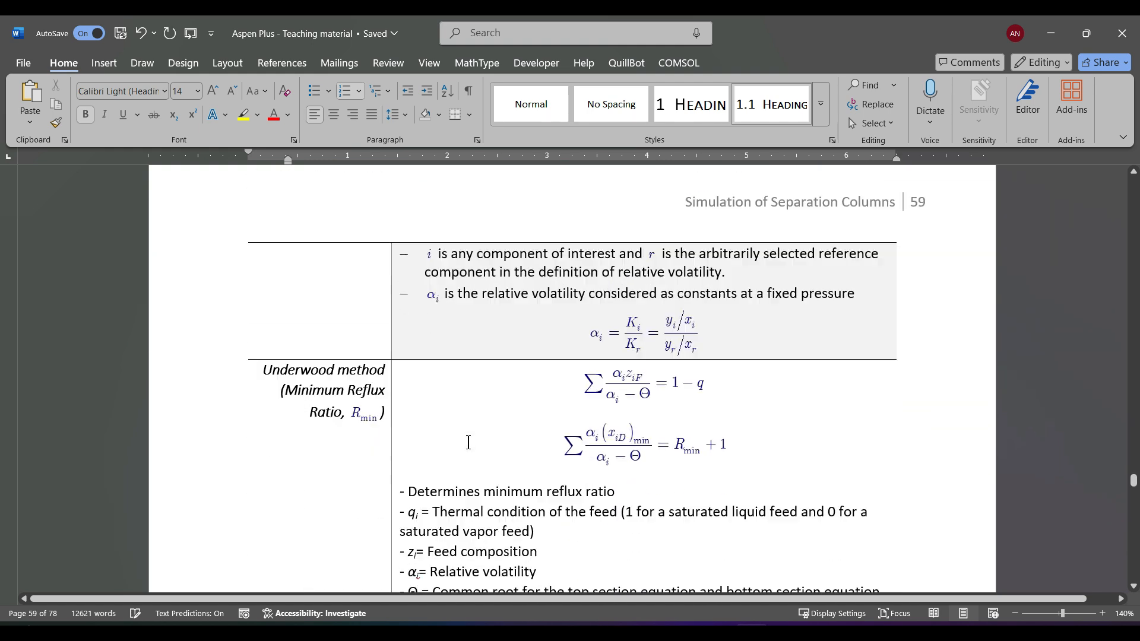
scroll(468, 443, "down", 2)
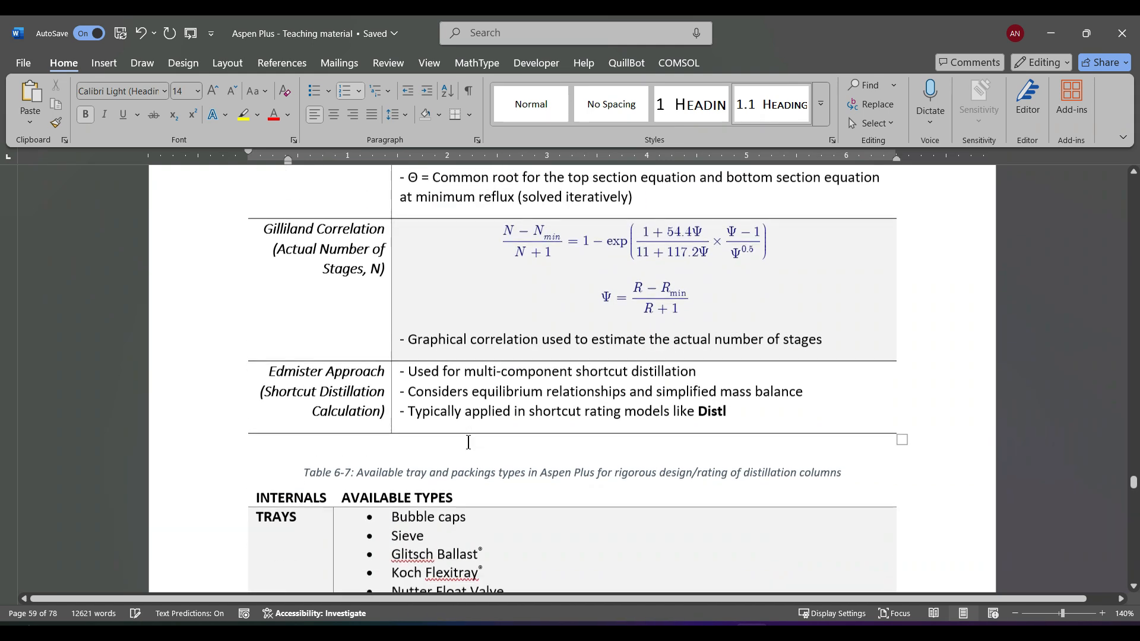
- Review the tray and packing types, flooding types and operational issues of distillation columns in Tables 6-7 to 6-9
scroll(469, 443, "down", 12)
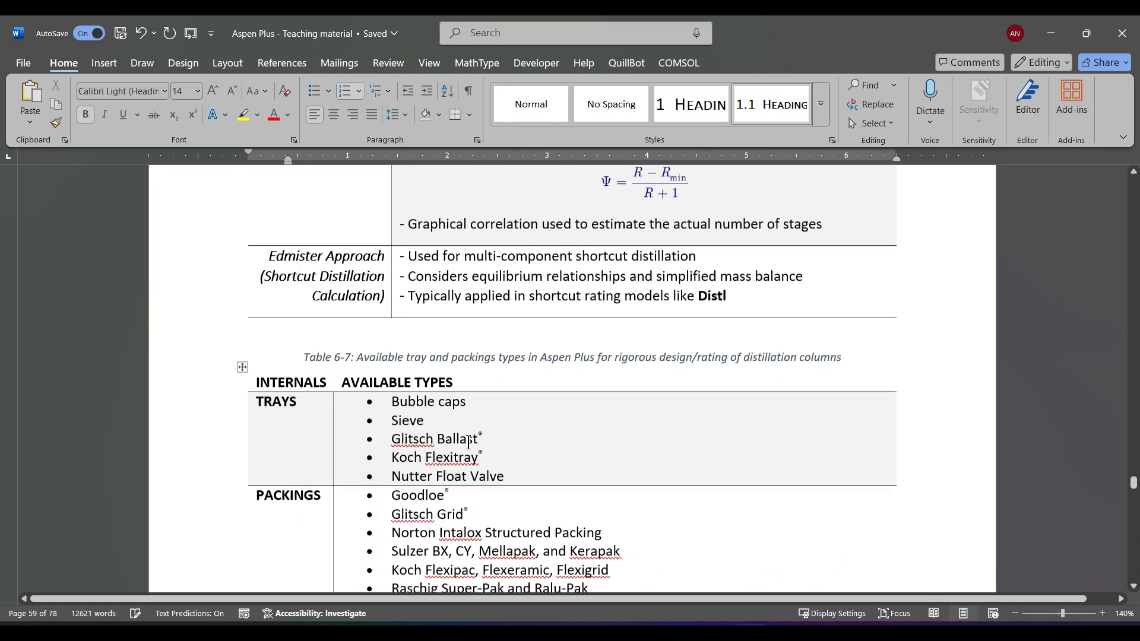
scroll(468, 442, "down", 6)
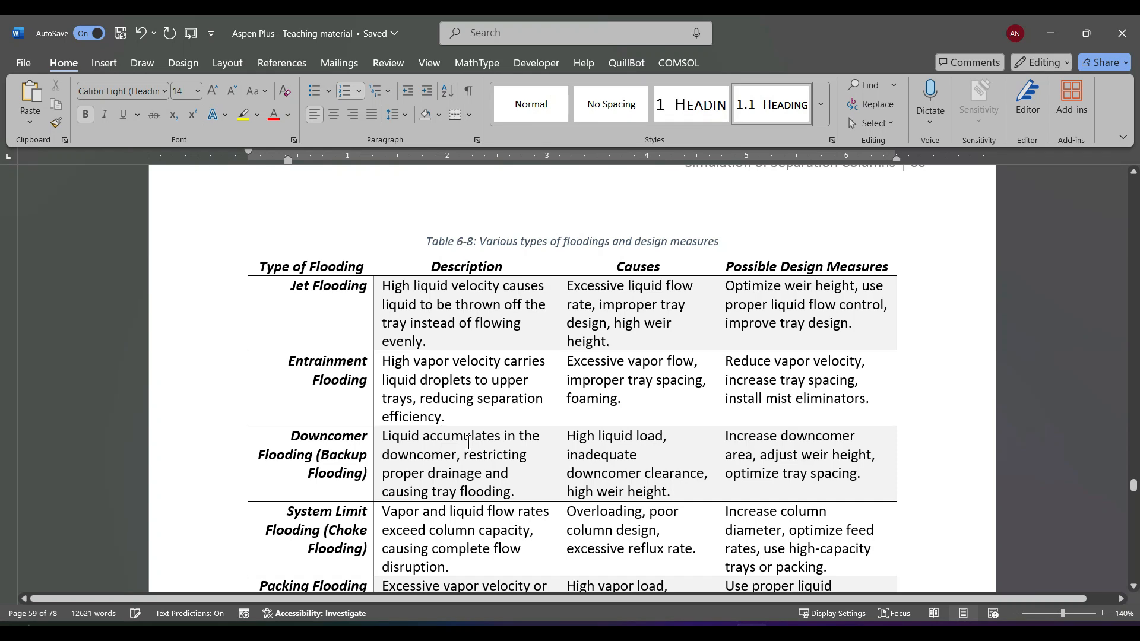
scroll(468, 442, "down", 2)
scroll(469, 442, "down", 3)
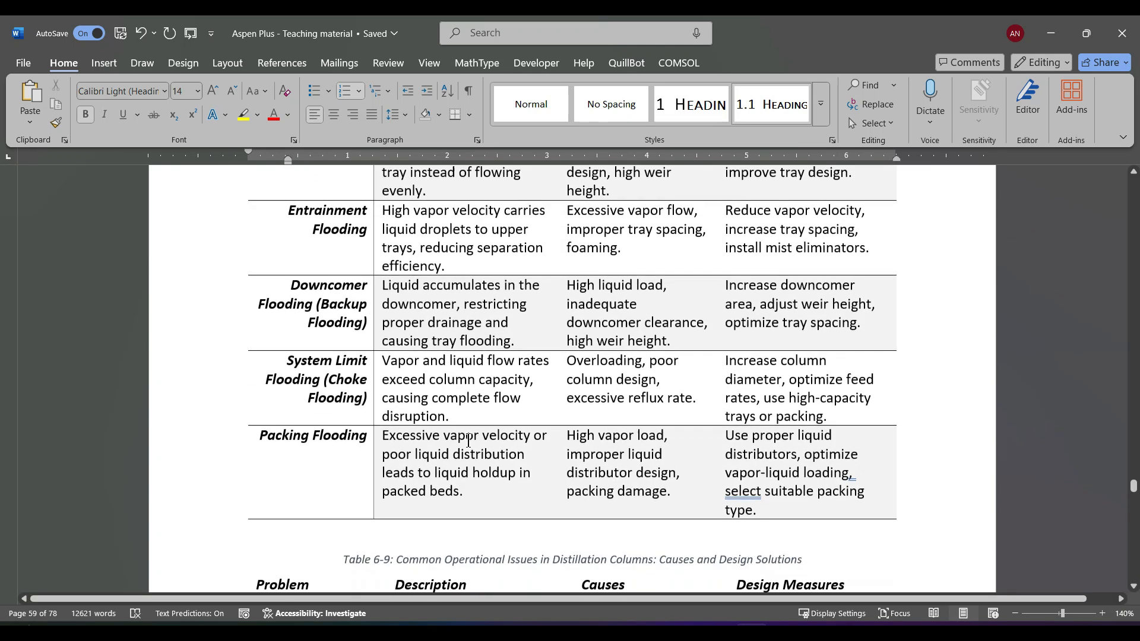
scroll(468, 440, "down", 15)
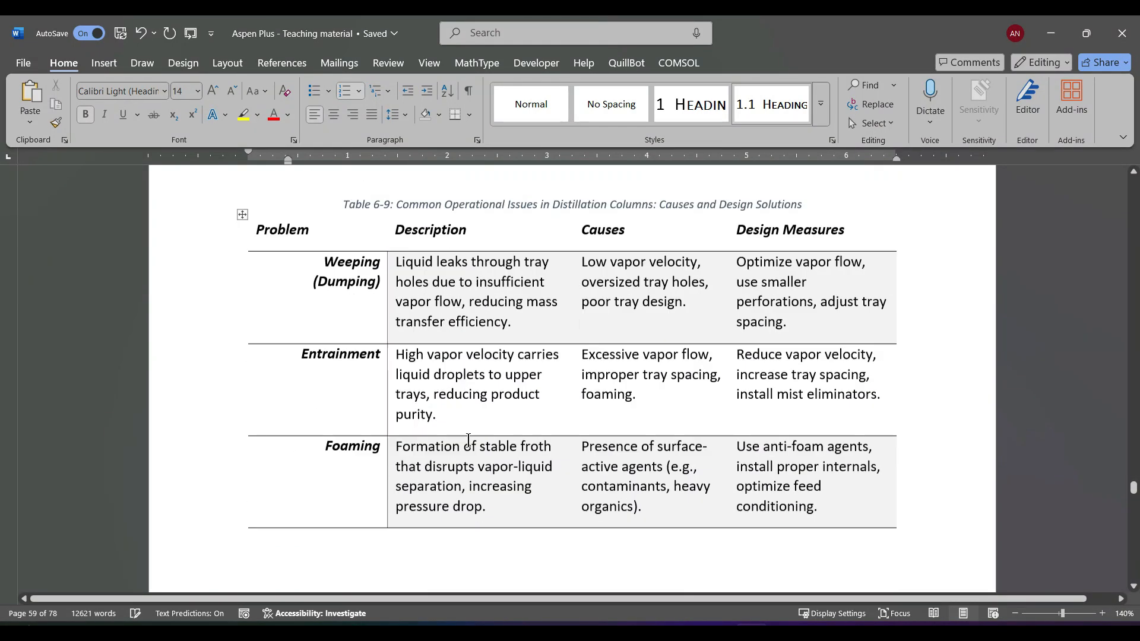
scroll(469, 440, "down", 20)
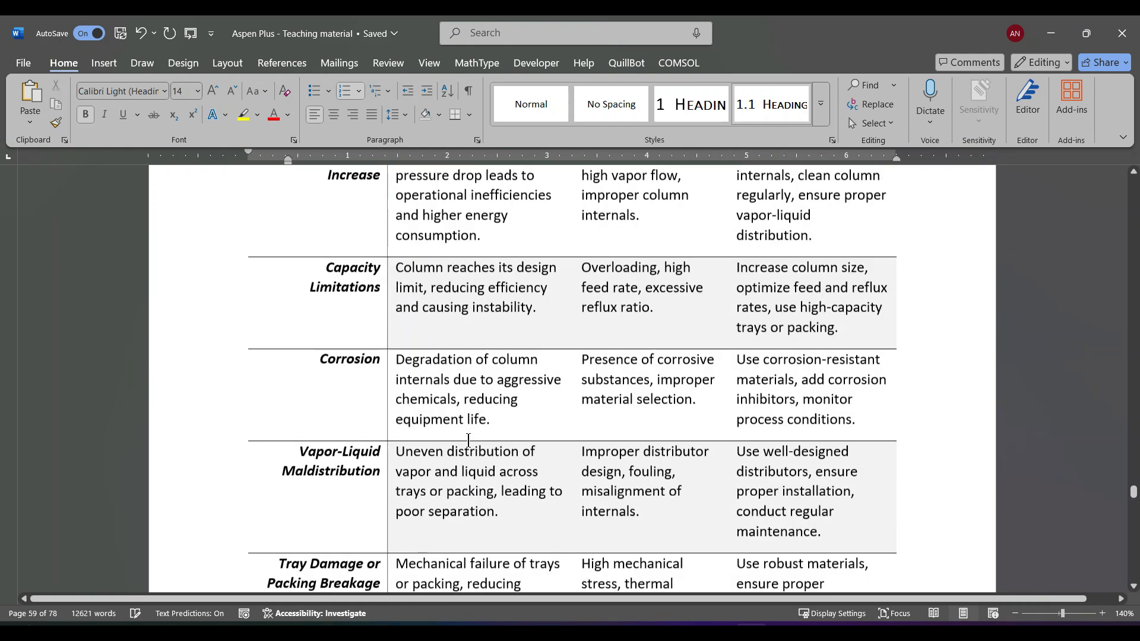
scroll(472, 446, "down", 5)
scroll(468, 441, "up", 5)
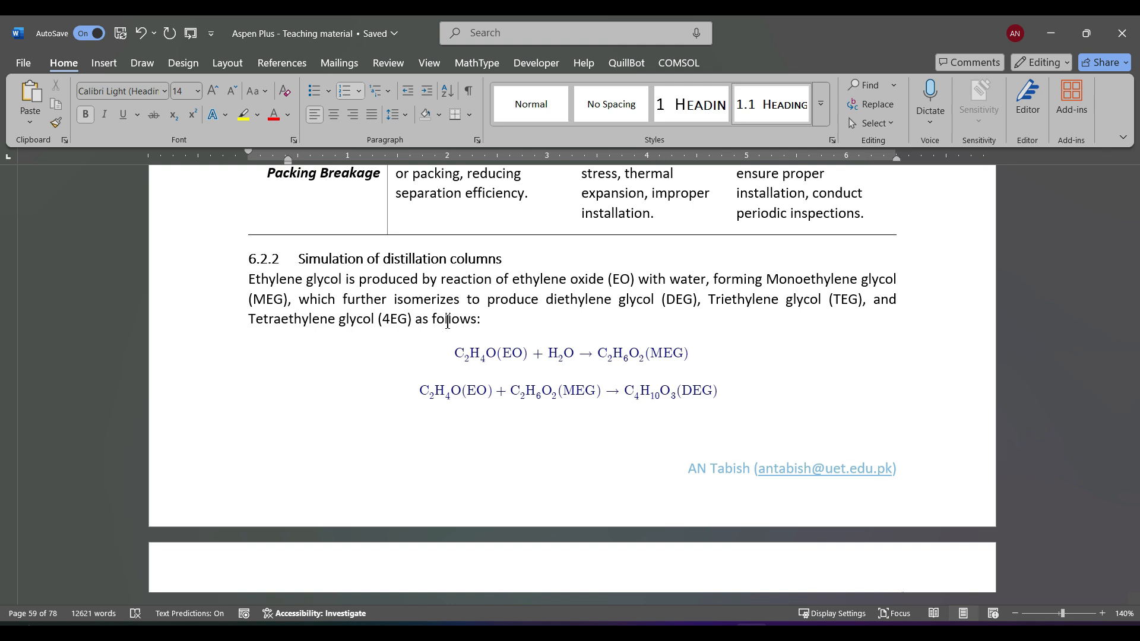
- Read the ethylene glycol reactions and process description in section 6.2.2, Simulation of distillation columns
scroll(447, 322, "down", 2)
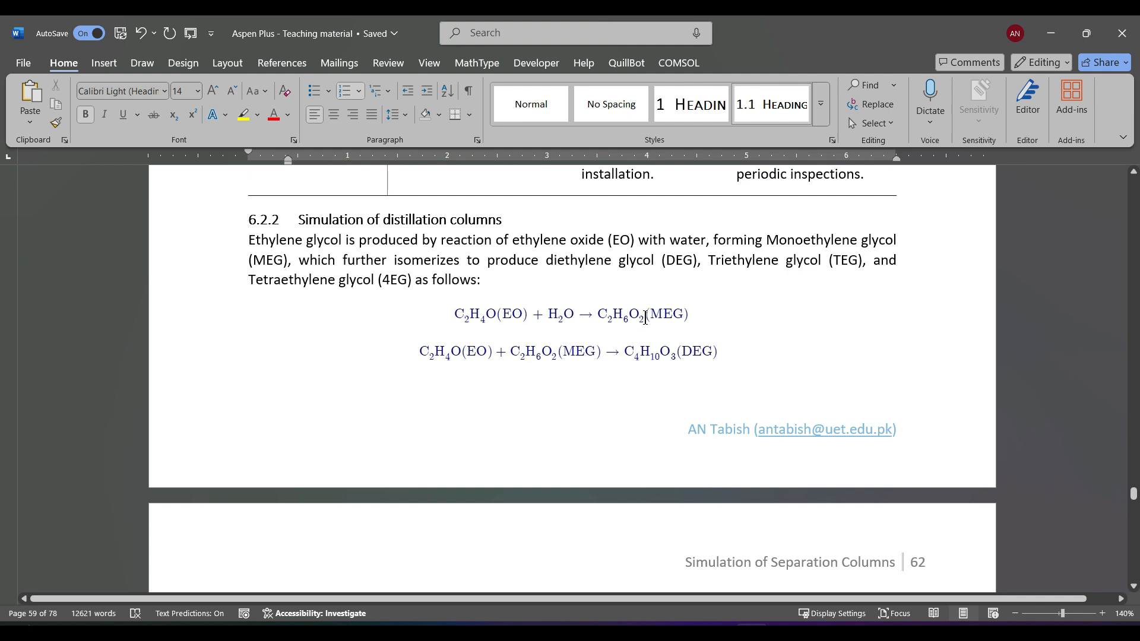
scroll(645, 318, "down", 2)
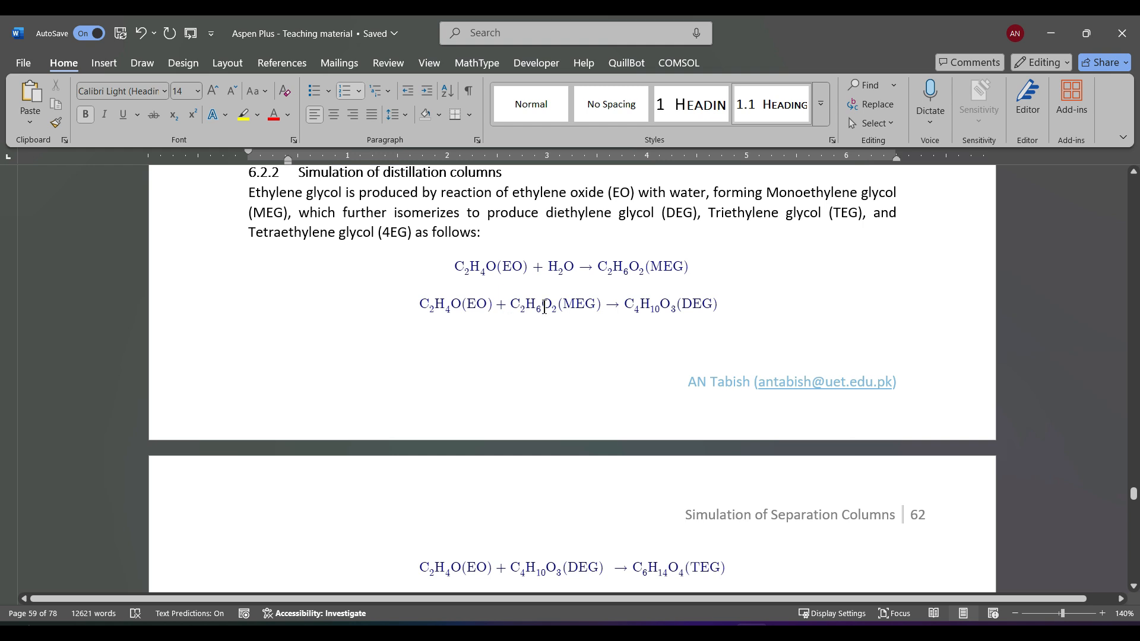
scroll(683, 312, "down", 3)
scroll(689, 319, "down", 1)
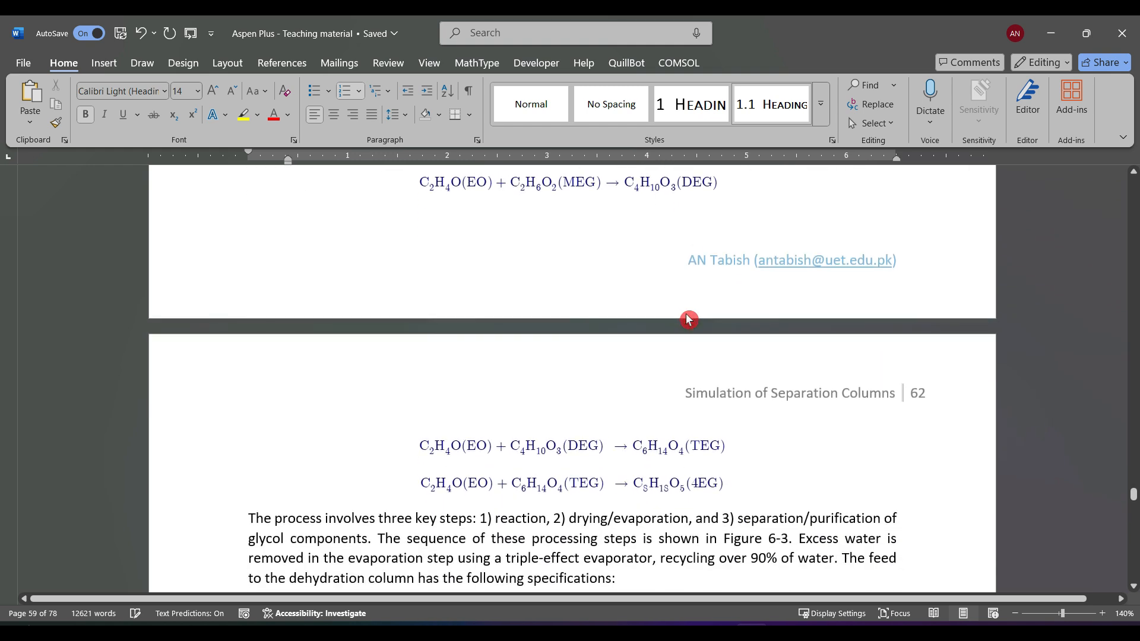
scroll(689, 319, "down", 2)
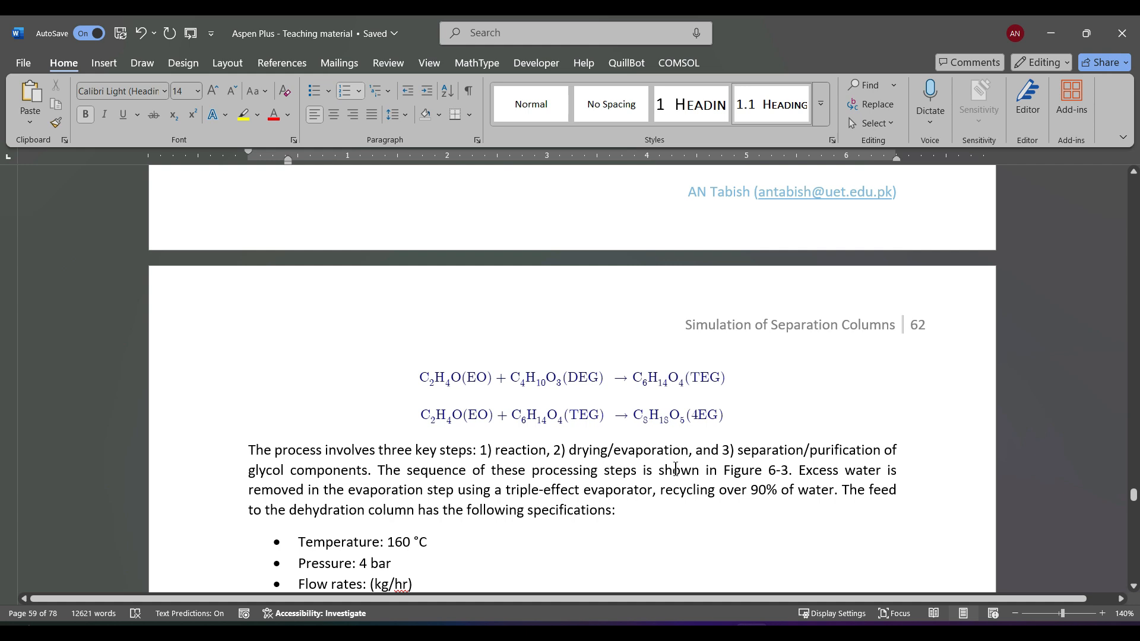
- Examine the ethylene glycol flowsheet in Figure 6-3 at 170% zoom together with the dehydration column's feed specifications and property method
scroll(676, 470, "down", 10)
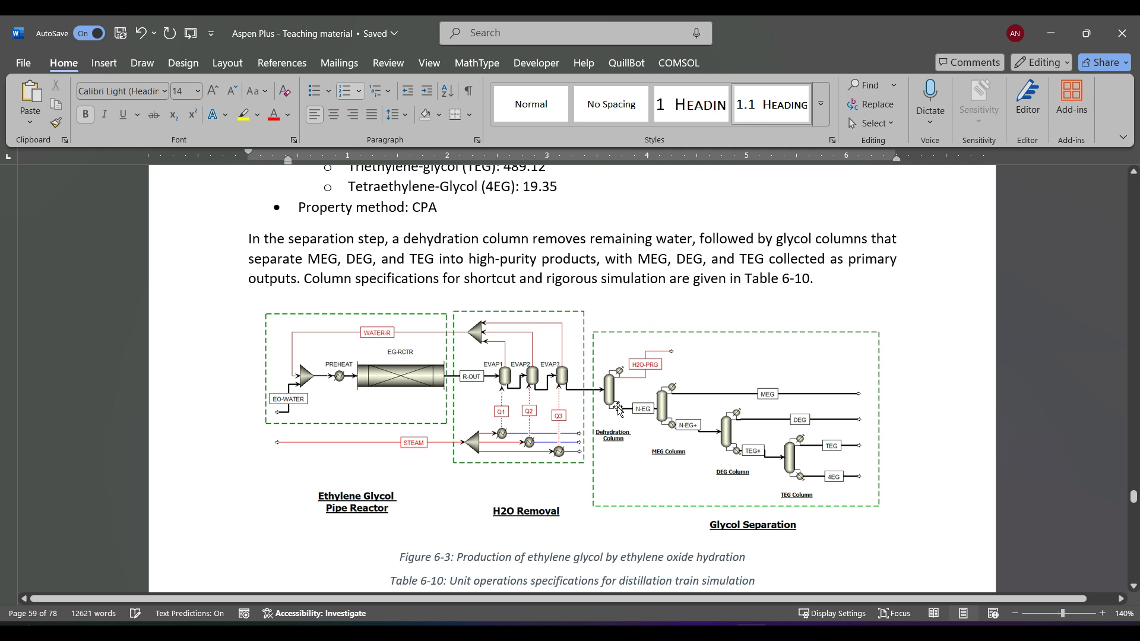
scroll(618, 408, "up", 3, "ctrl")
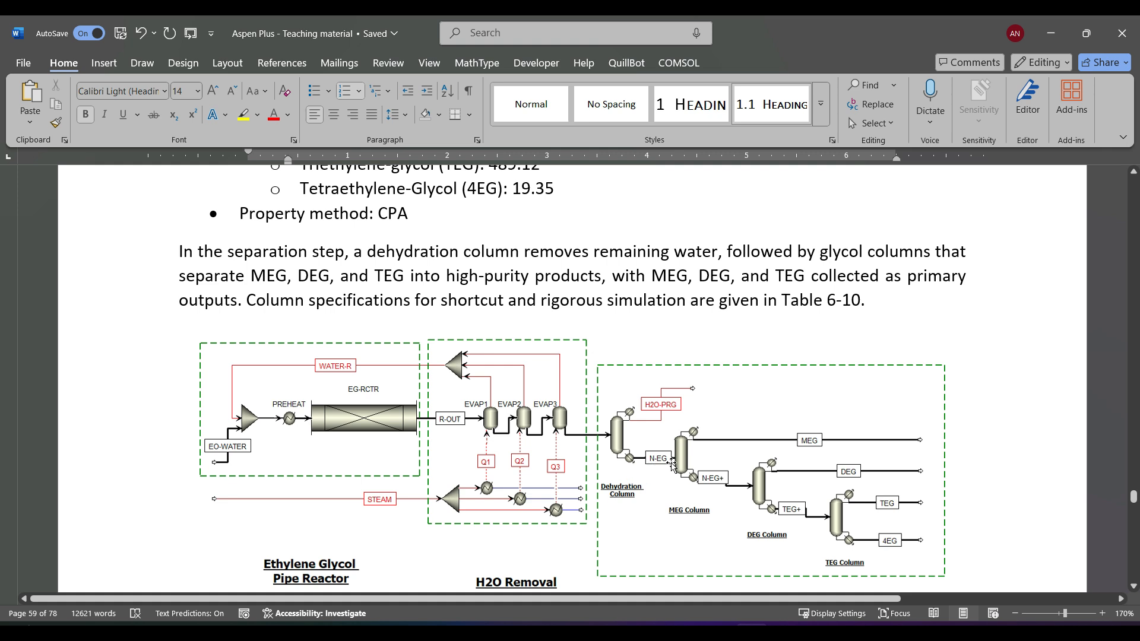
scroll(673, 465, "down", 1)
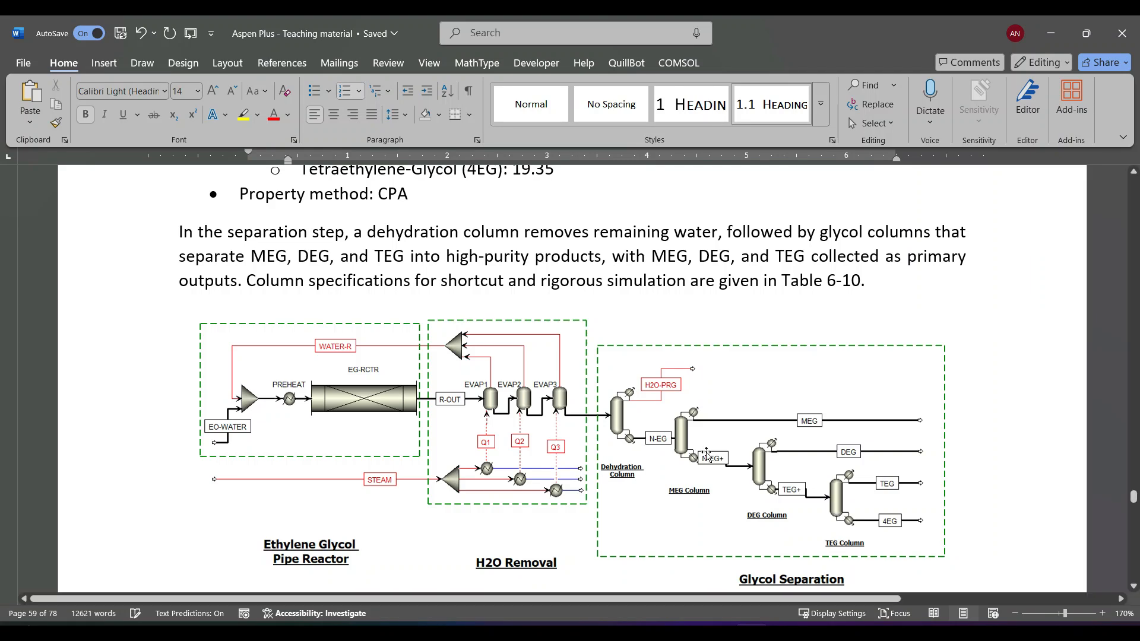
scroll(706, 453, "up", 6)
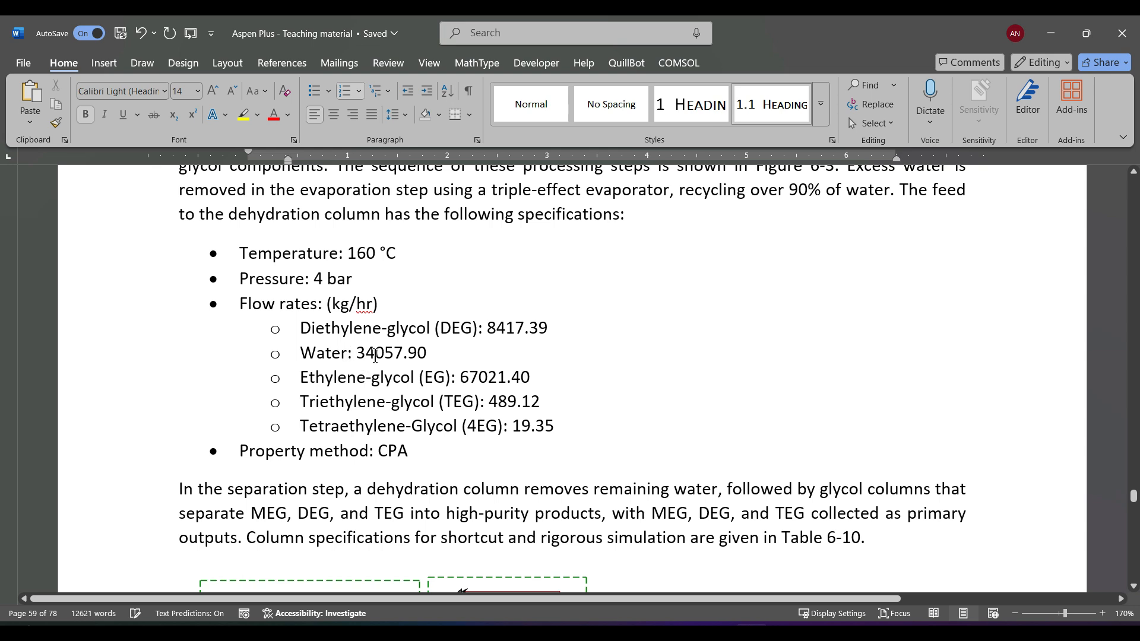
scroll(377, 356, "down", 3)
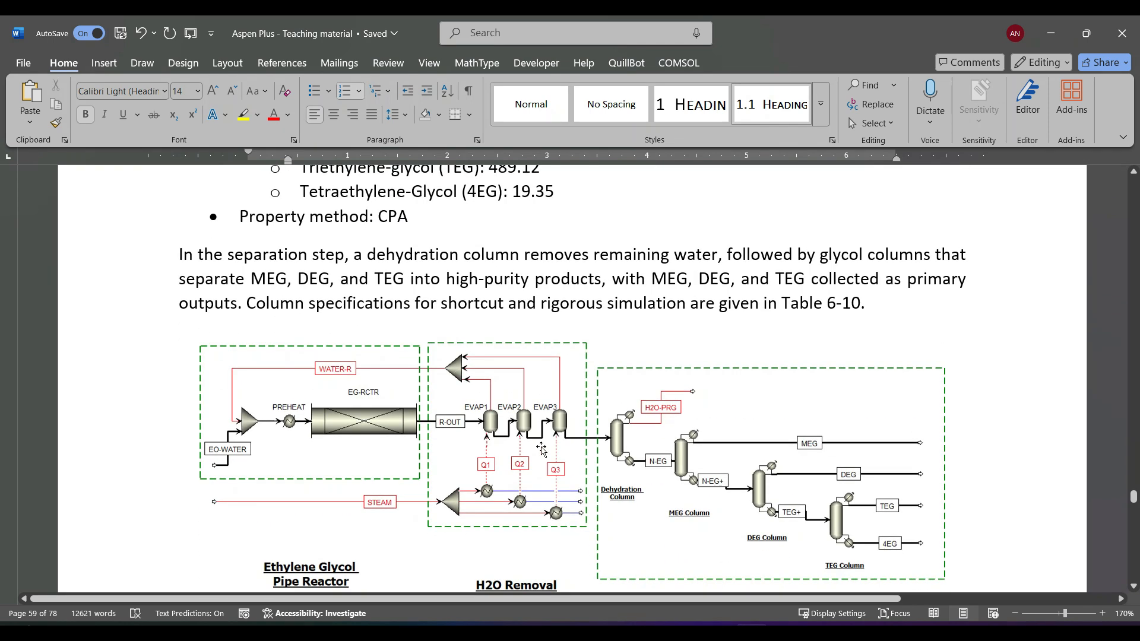
scroll(496, 435, "up", 1)
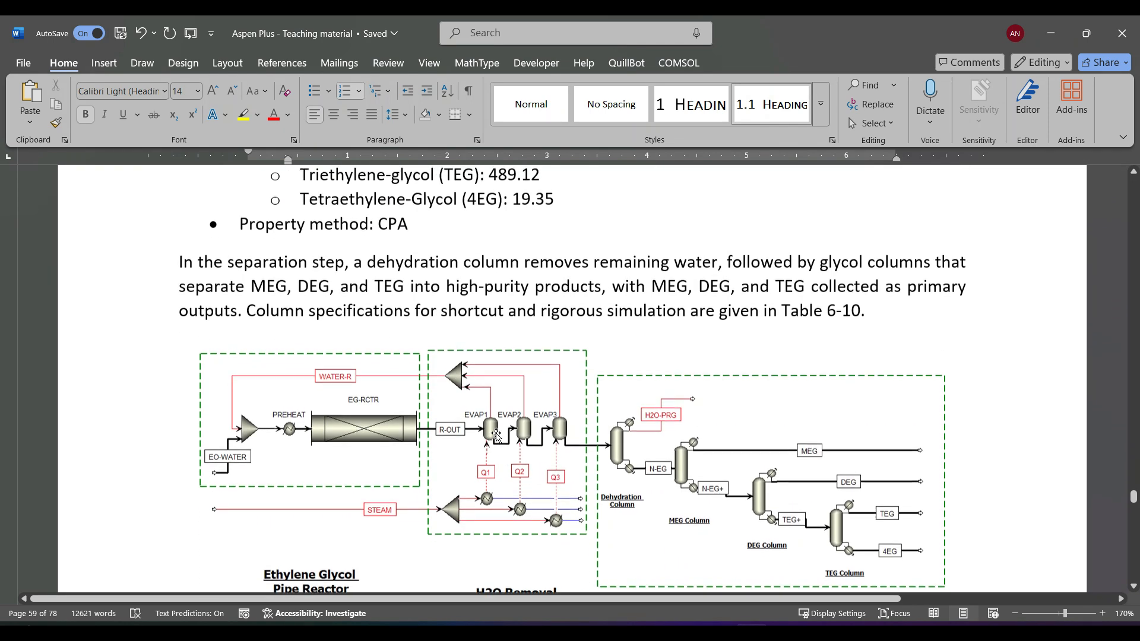
scroll(496, 435, "up", 2)
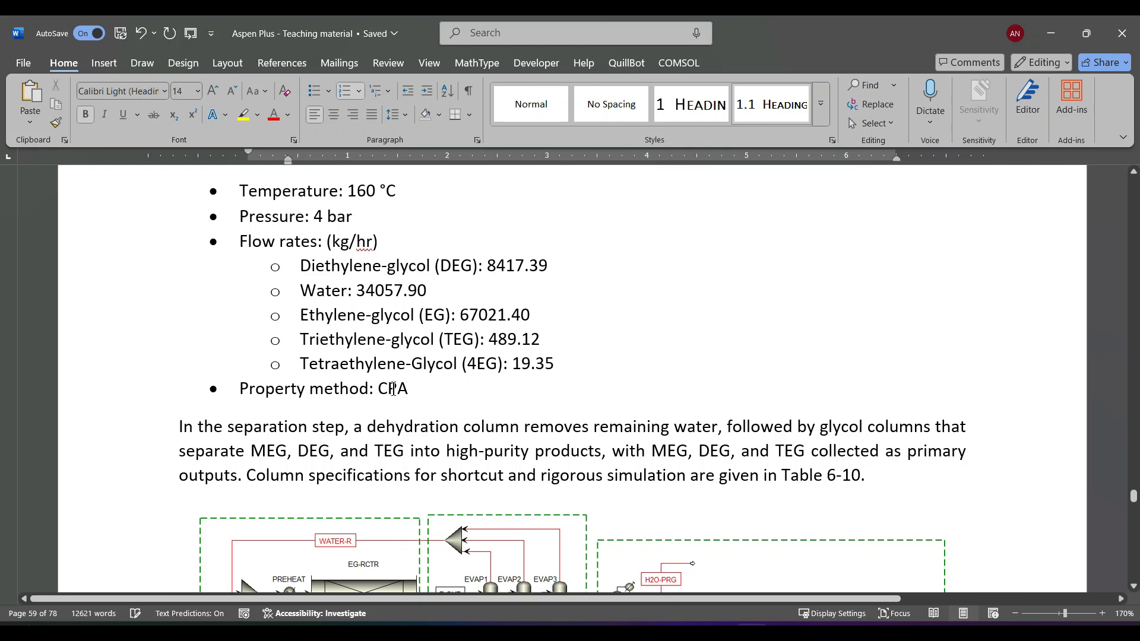
scroll(394, 390, "up", 1)
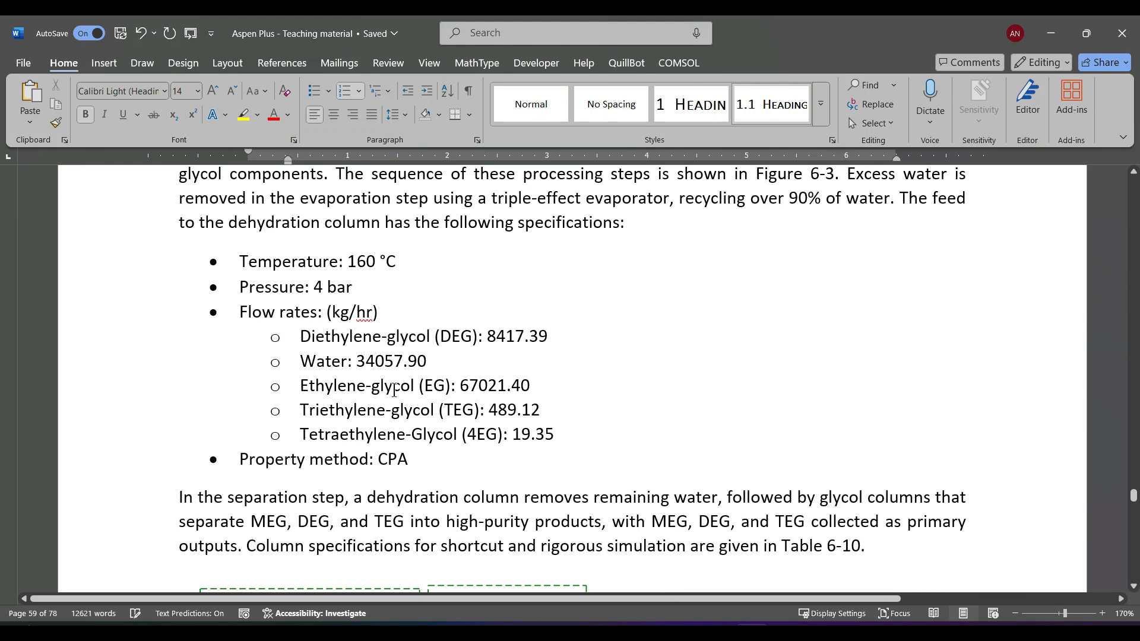
- Review Figure 6-3 and the specifications and column internals of the dehydration, MEG and DEG columns in Table 6-10
scroll(395, 390, "down", 6)
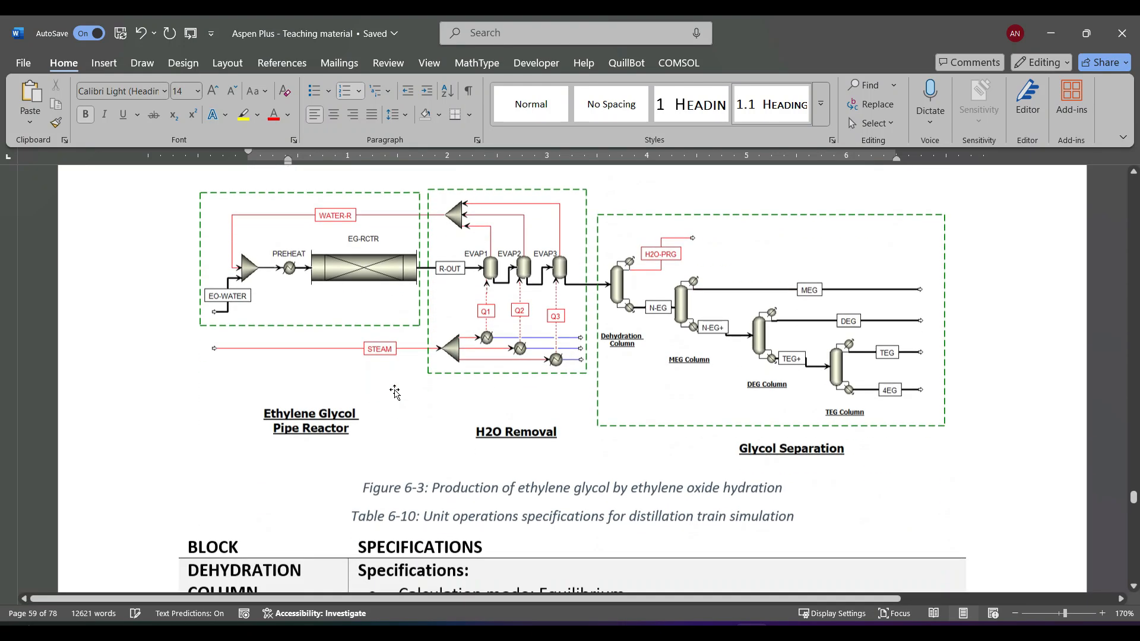
scroll(394, 391, "down", 3)
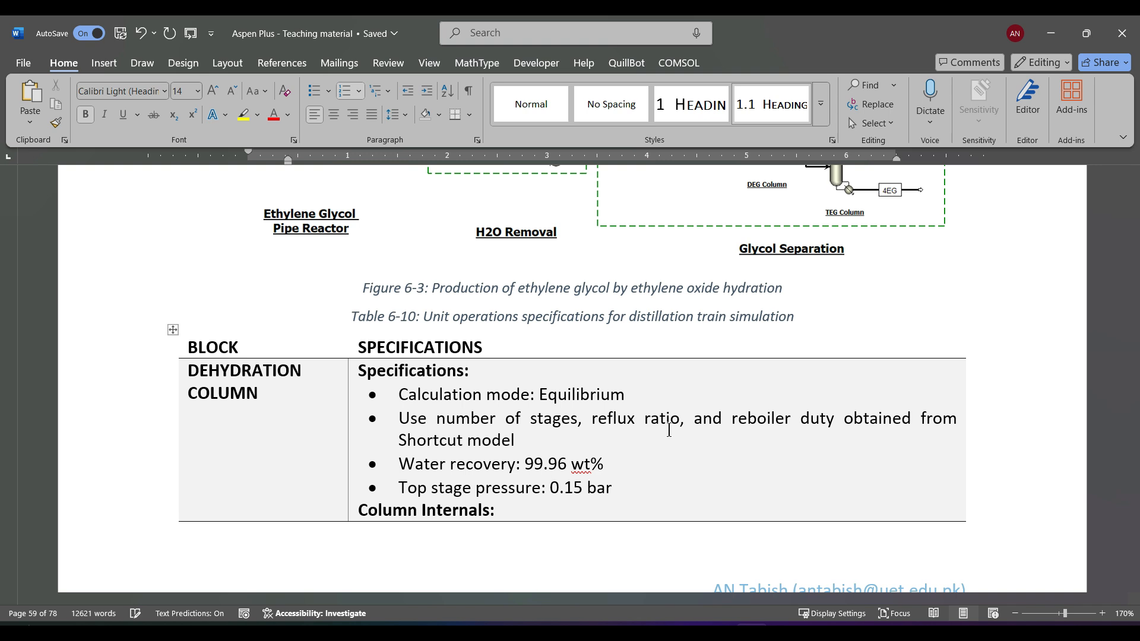
scroll(669, 430, "down", 5)
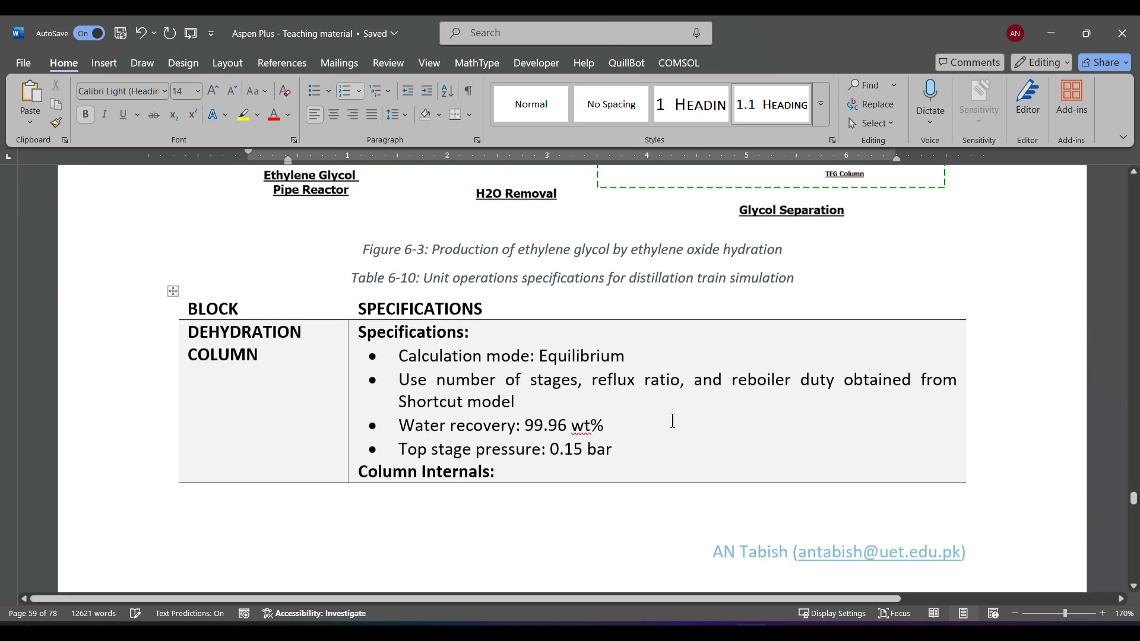
scroll(673, 419, "down", 4)
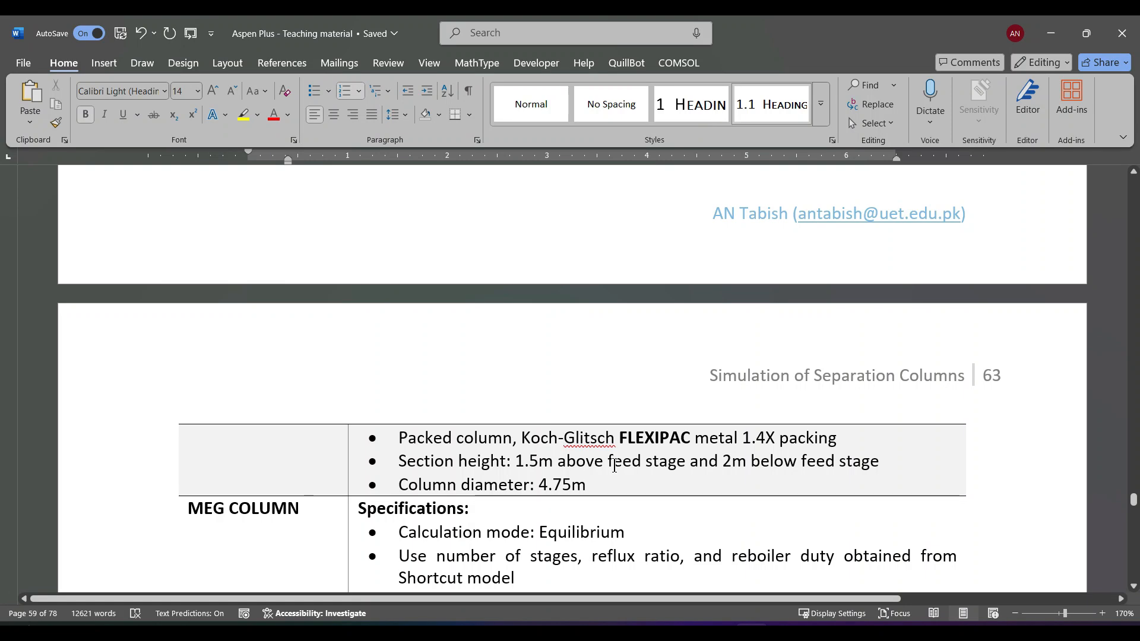
scroll(615, 466, "down", 2)
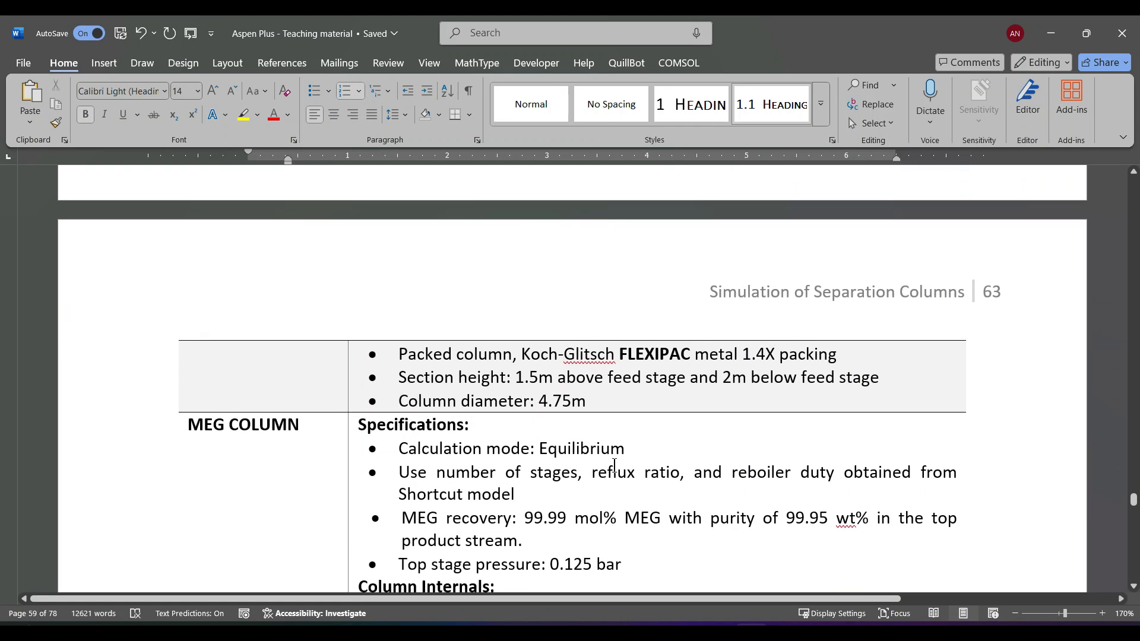
scroll(615, 466, "down", 4)
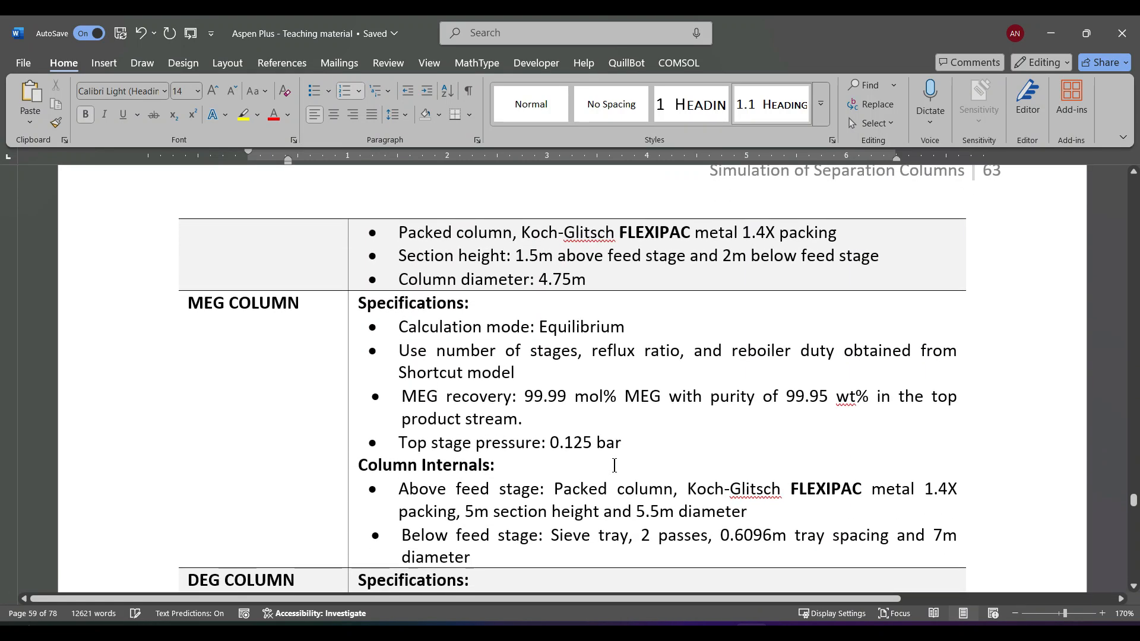
scroll(615, 467, "down", 1)
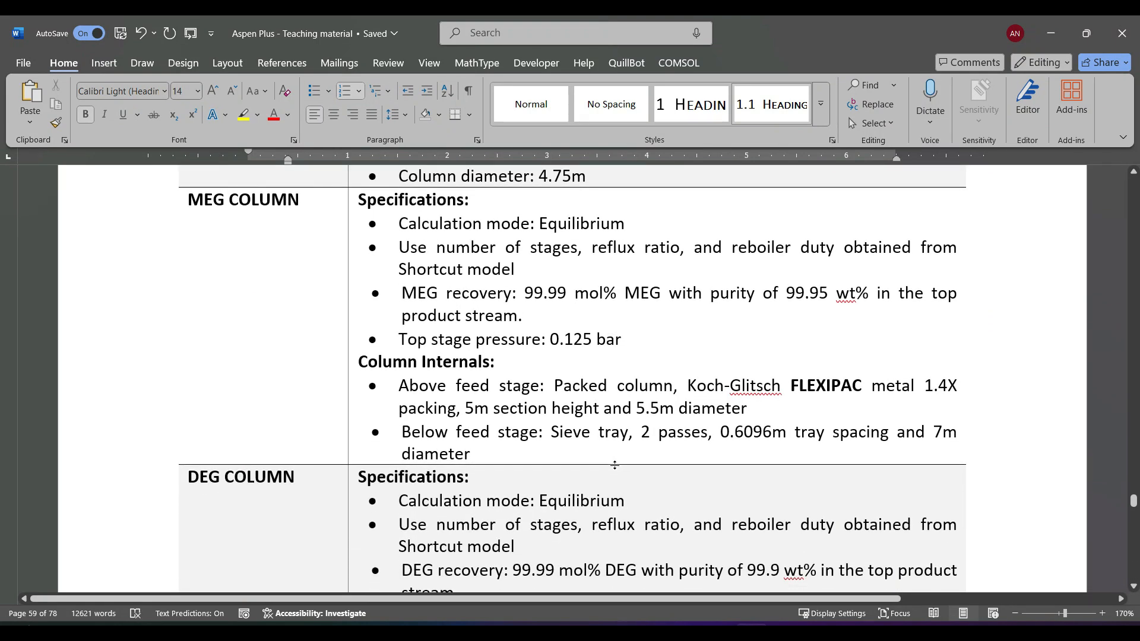
scroll(615, 466, "down", 5)
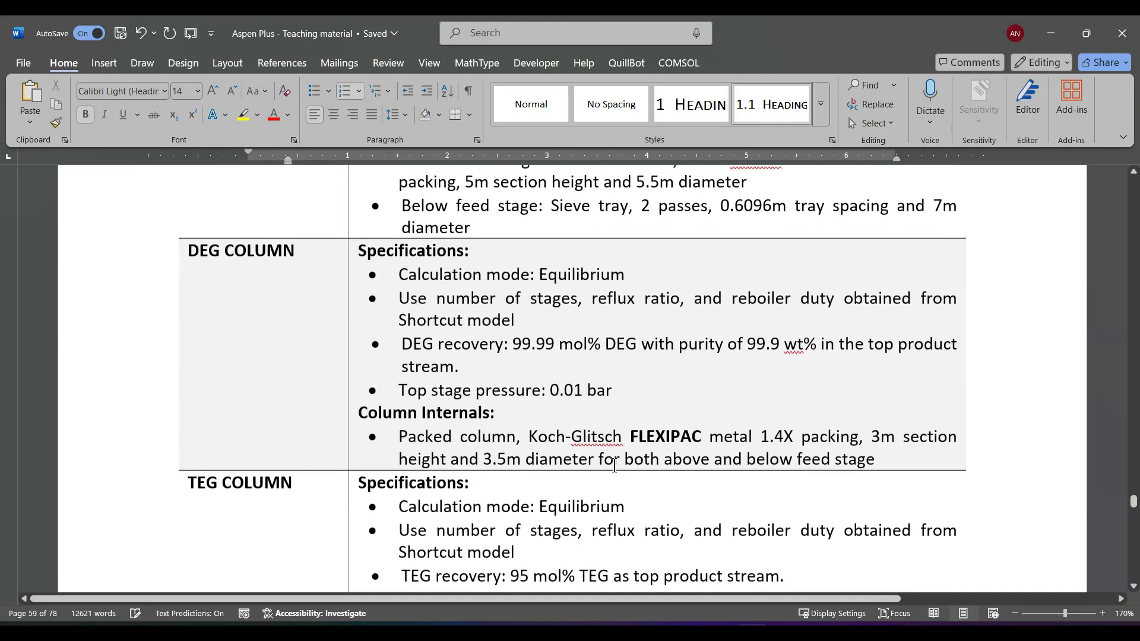
- Read the TEG column specifications at the end of Table 6-10 and the four simulation objectives below it
scroll(615, 466, "down", 7)
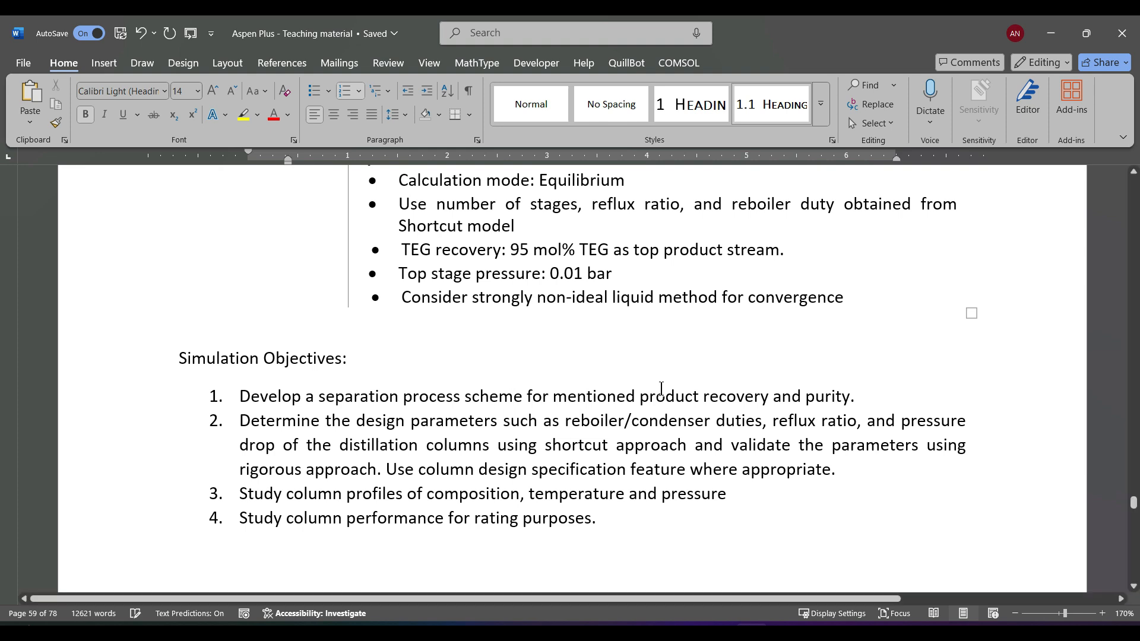
scroll(607, 311, "up", 2)
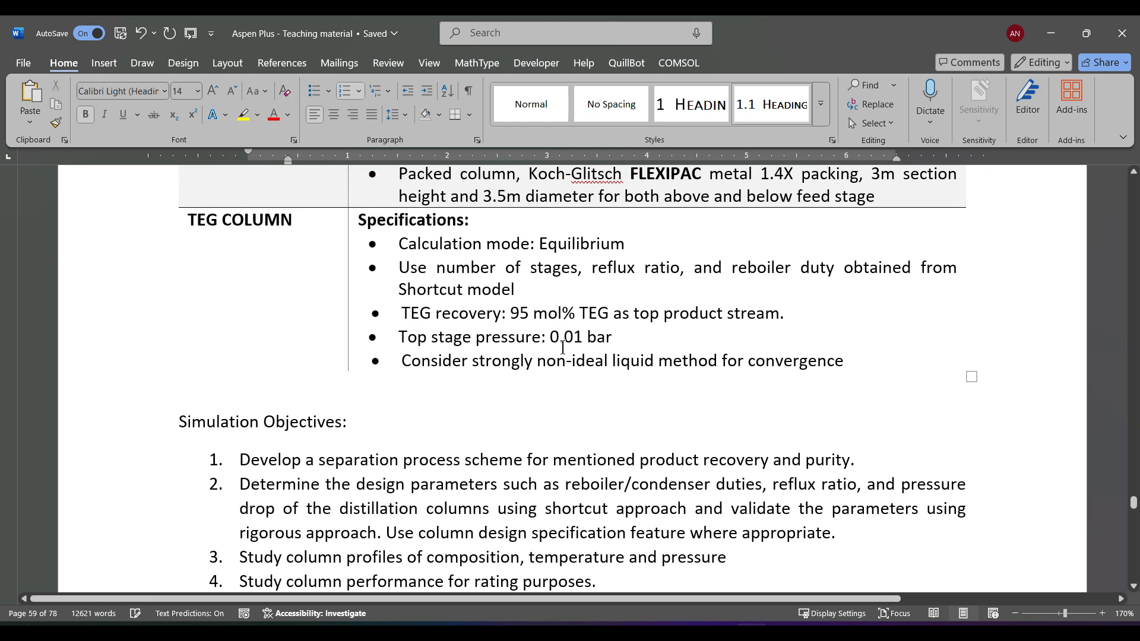
scroll(556, 333, "down", 1)
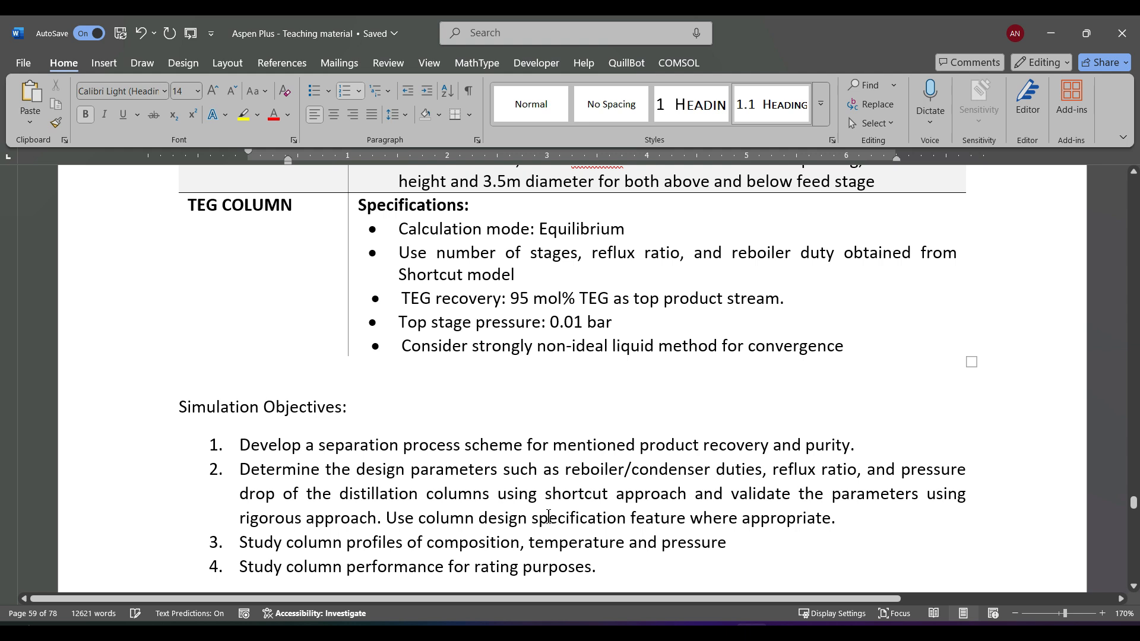
scroll(549, 516, "down", 1)
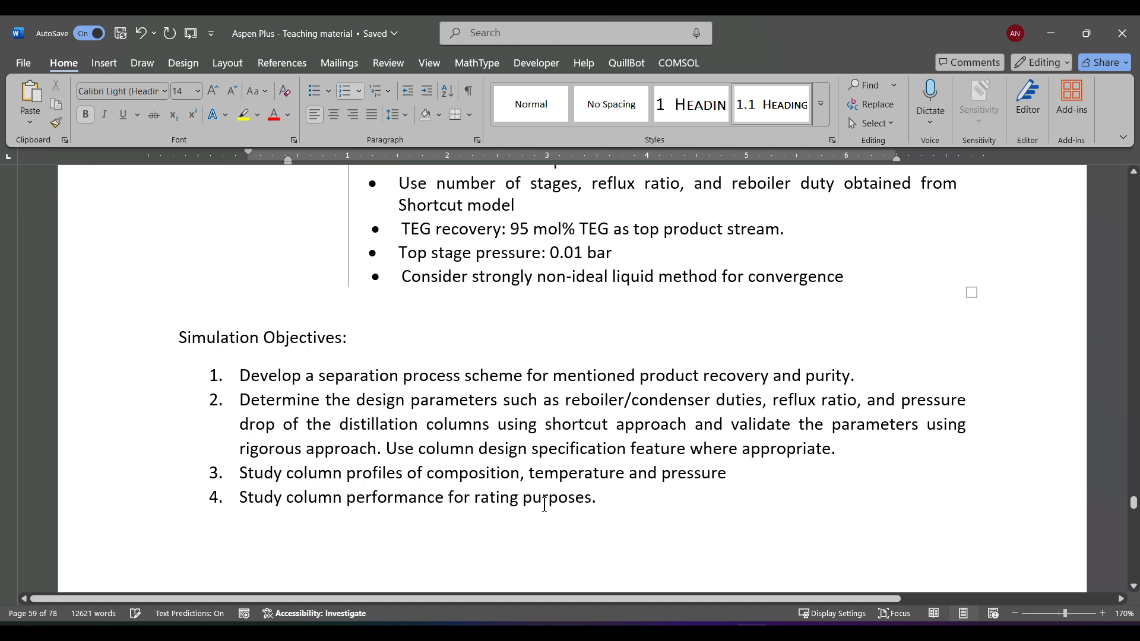
- Return to the dehydration column's feed specifications above Figure 6-3, with temperature, pressure, flow rates and property method
scroll(544, 505, "up", 15)
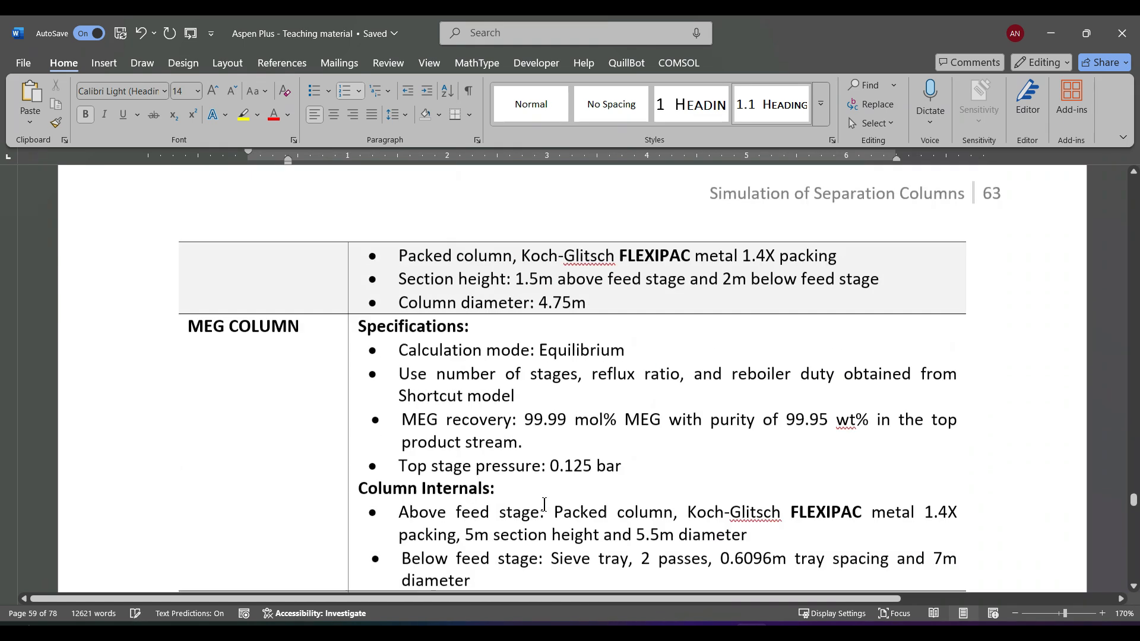
scroll(544, 505, "up", 8)
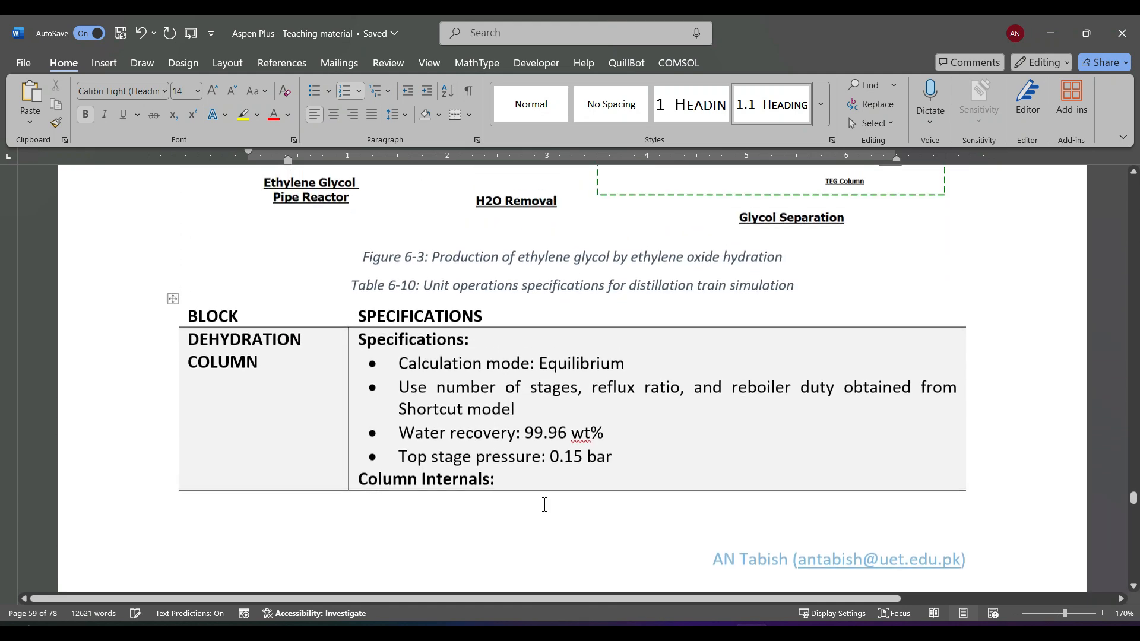
scroll(544, 505, "up", 6)
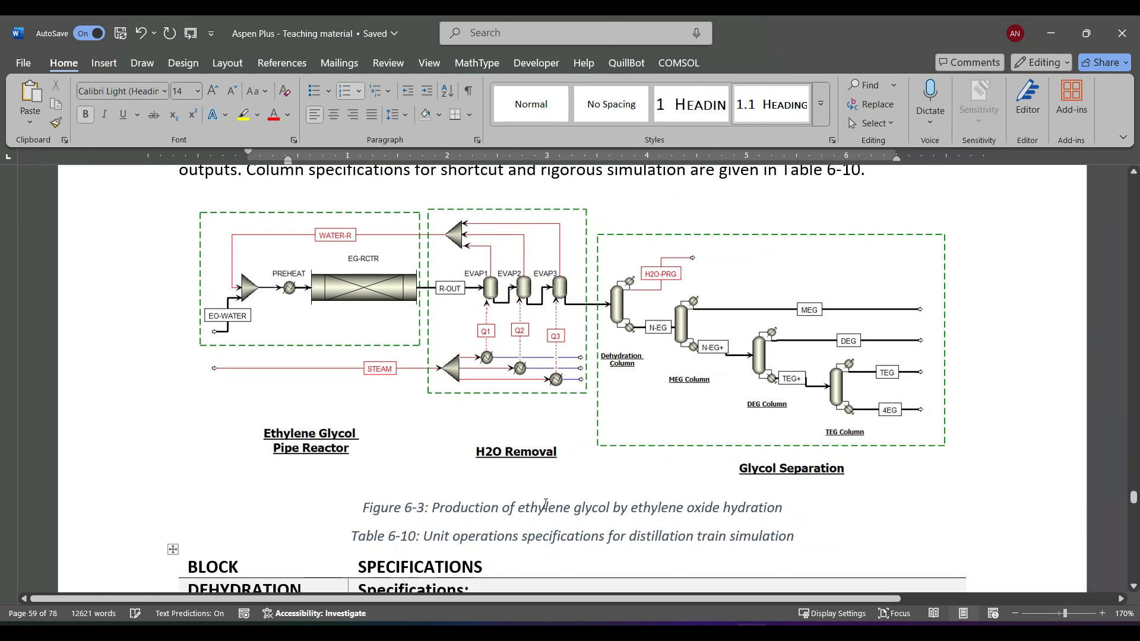
scroll(544, 505, "up", 7)
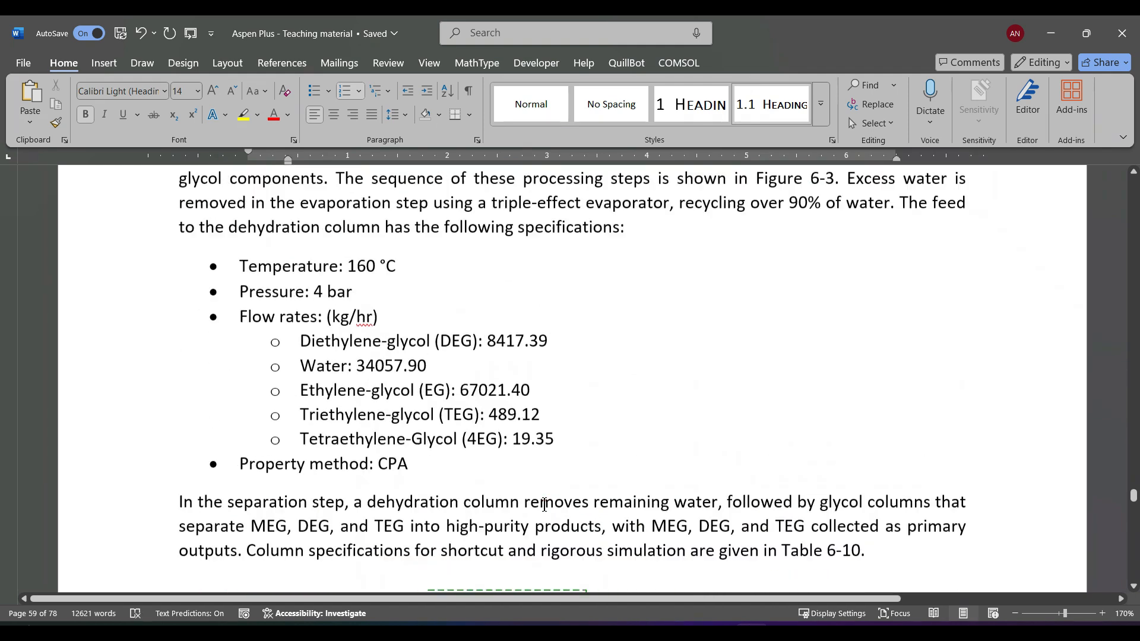
scroll(544, 505, "up", 2)
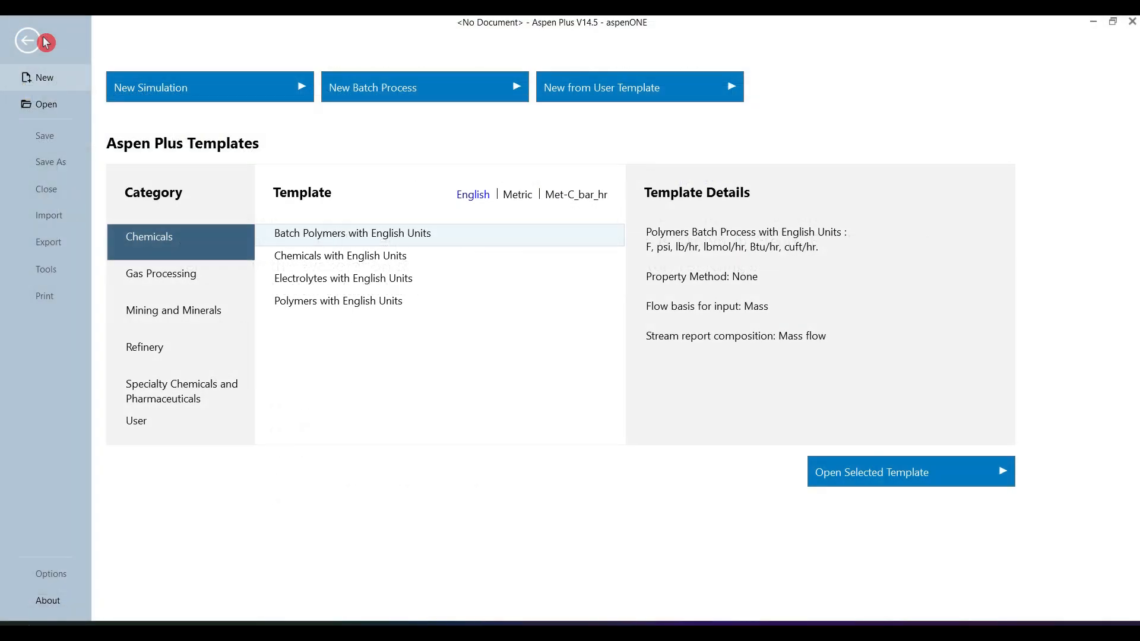
- Create a new simulation in Aspen Plus and tile it beside the Word feed specifications, giving Aspen Plus the wider share of the screen
left_click(148, 85)
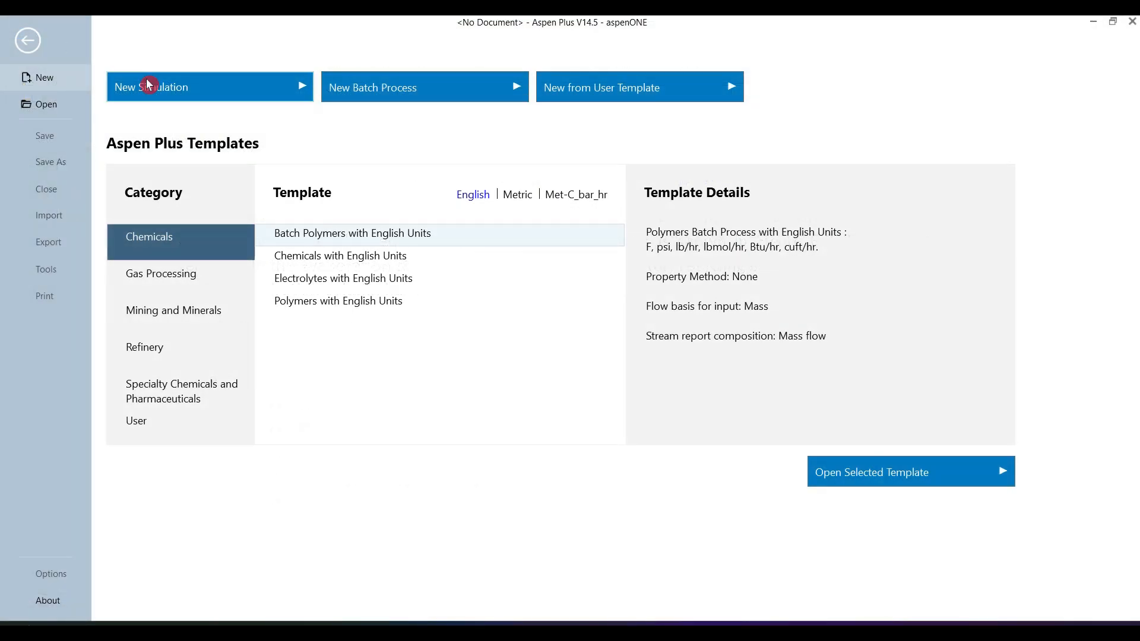
left_click(196, 95)
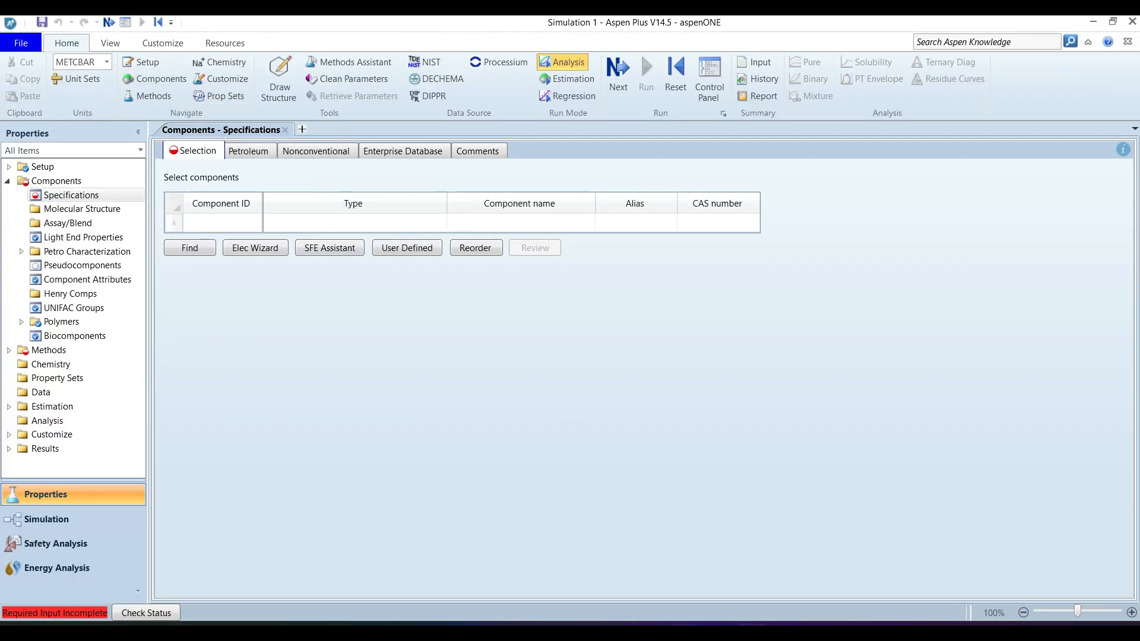
left_click(751, 633)
mouse_move(1090, 34)
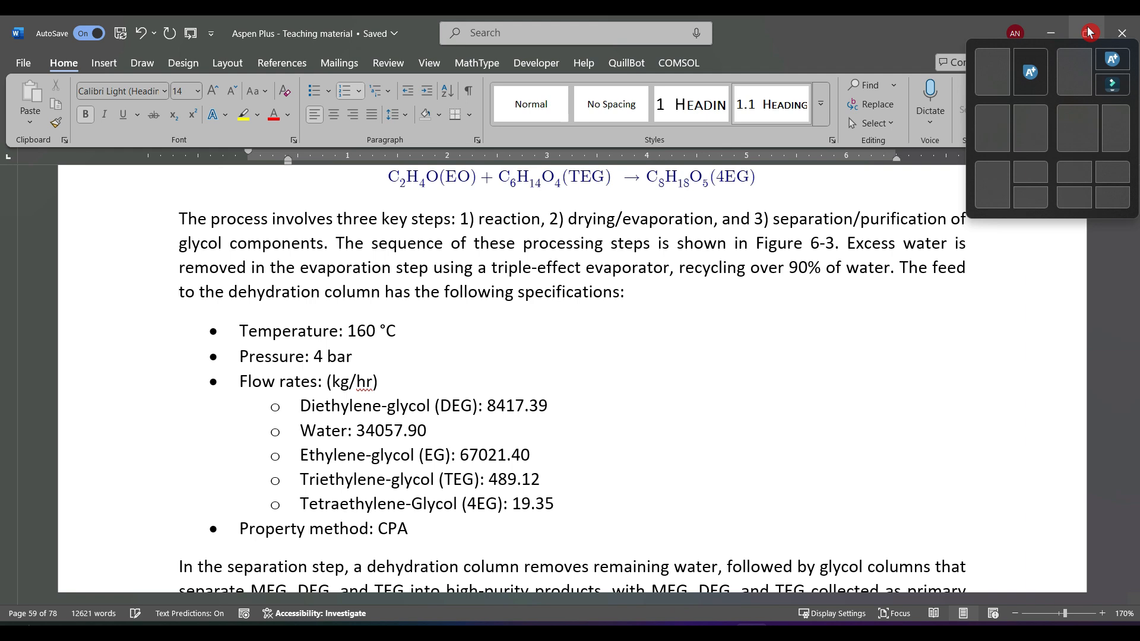
left_click(992, 72)
left_click_drag(570, 274, 429, 277)
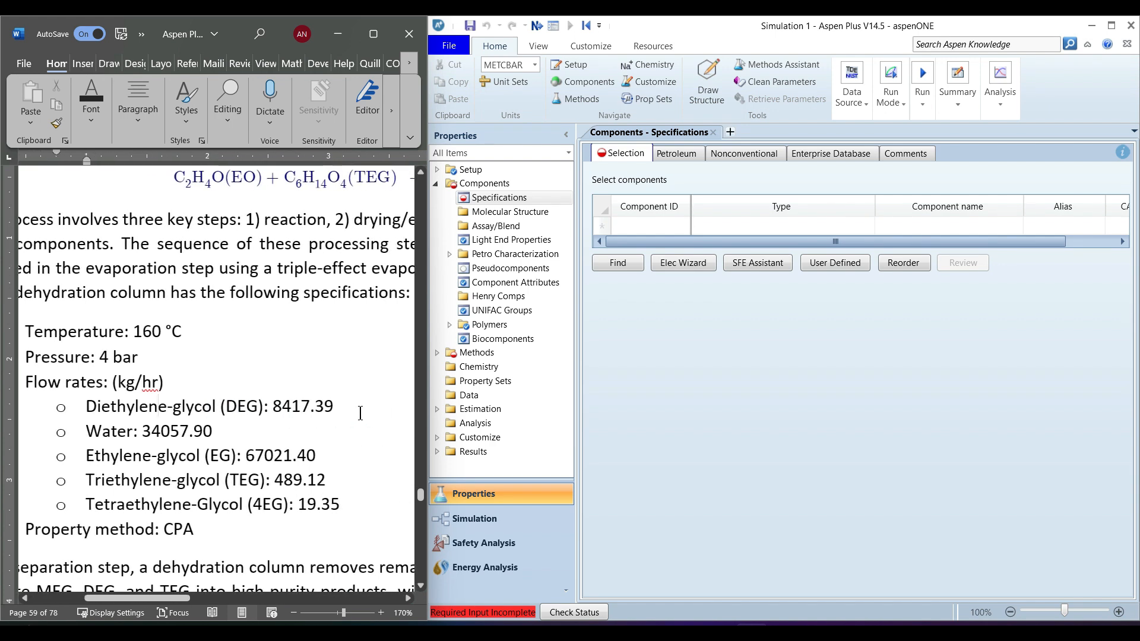
- Add the components DEG, WATER, EG and TEG to the Aspen Plus component list
left_click(649, 228)
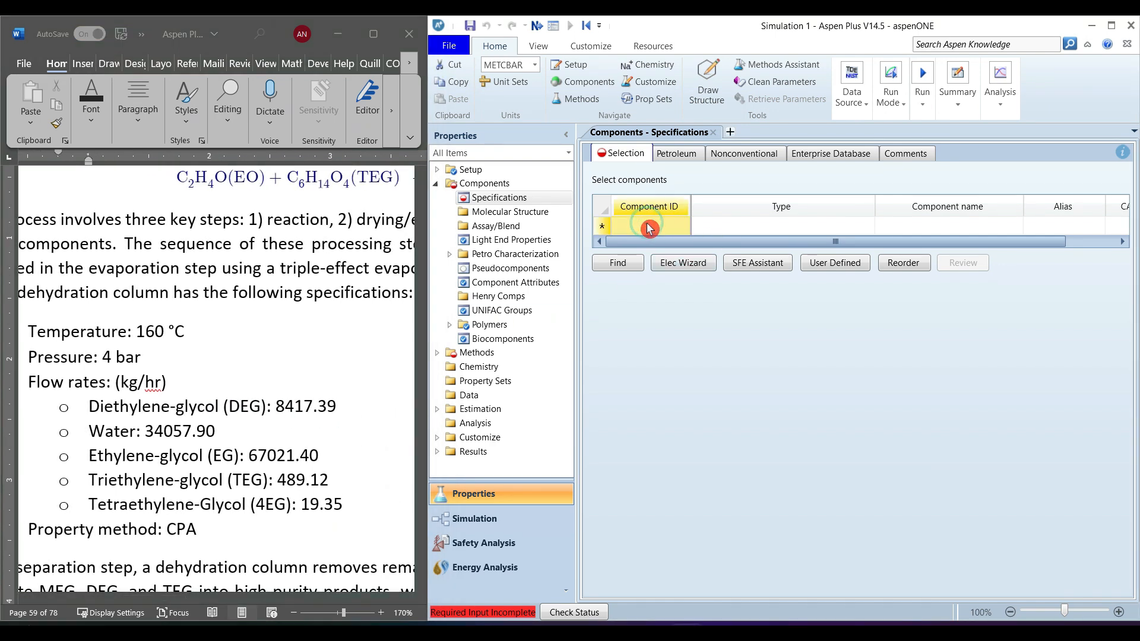
type("DE")
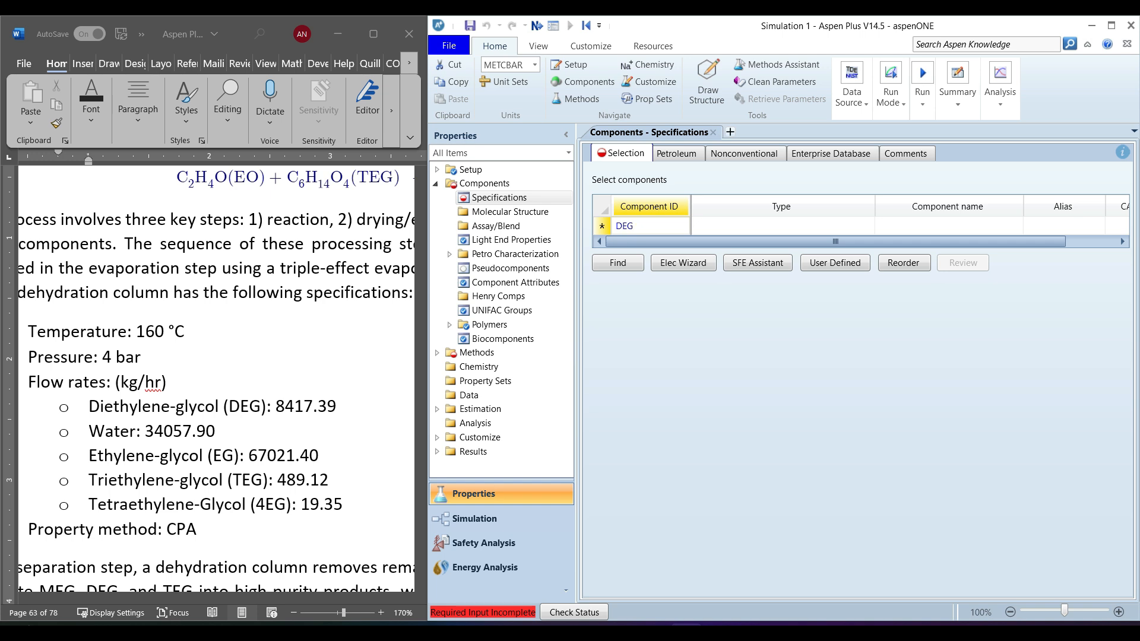
type("G")
key("Return")
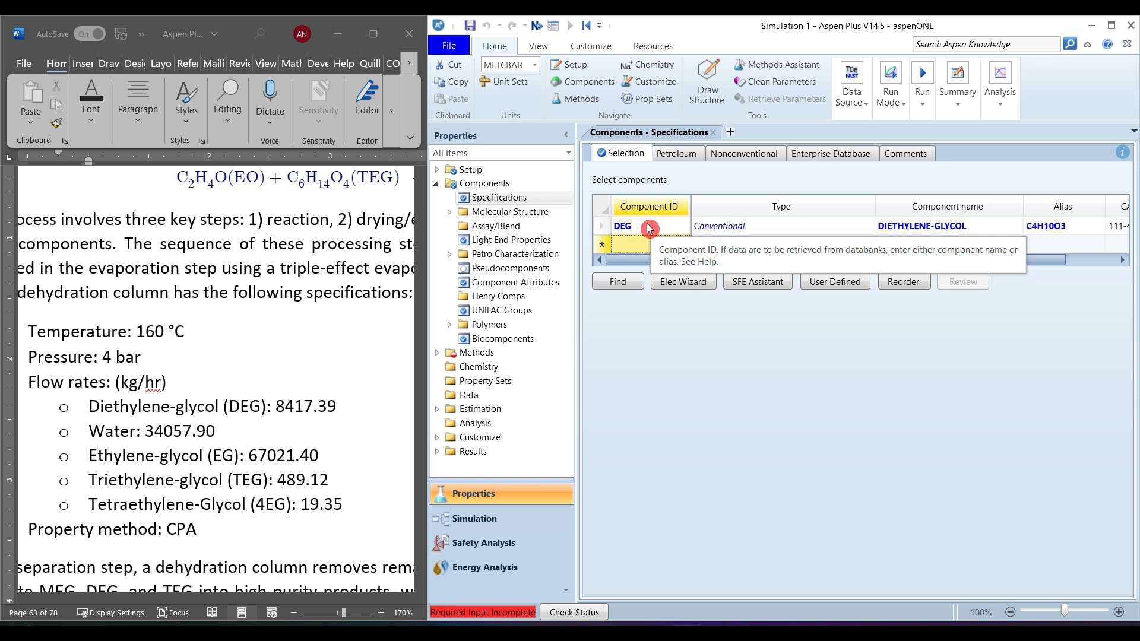
type("WATE")
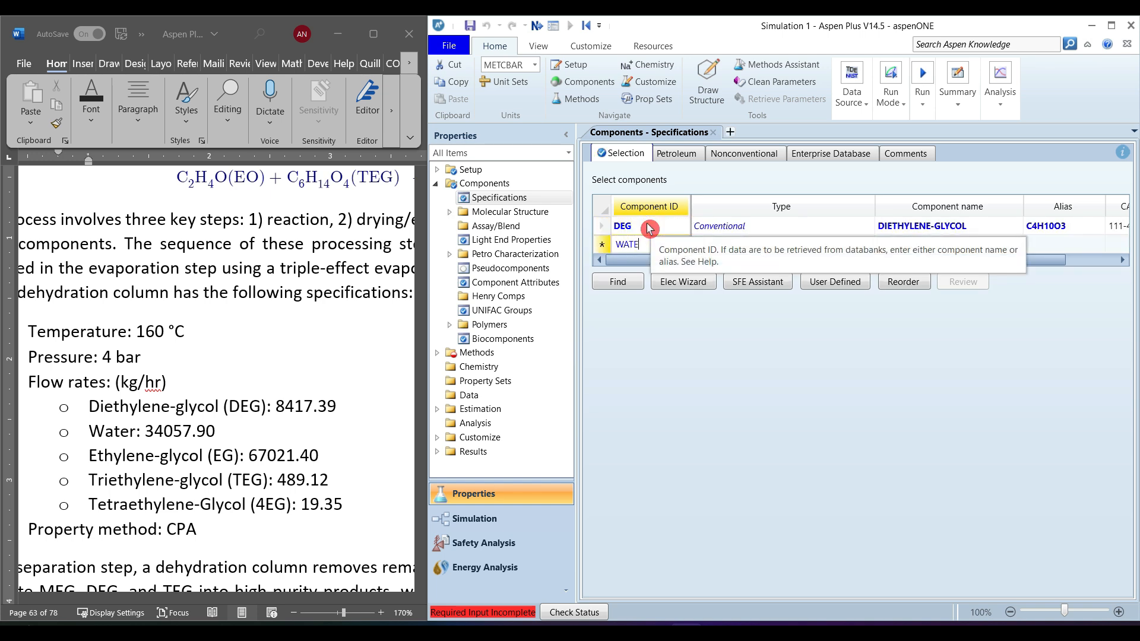
key("Return")
type("EG")
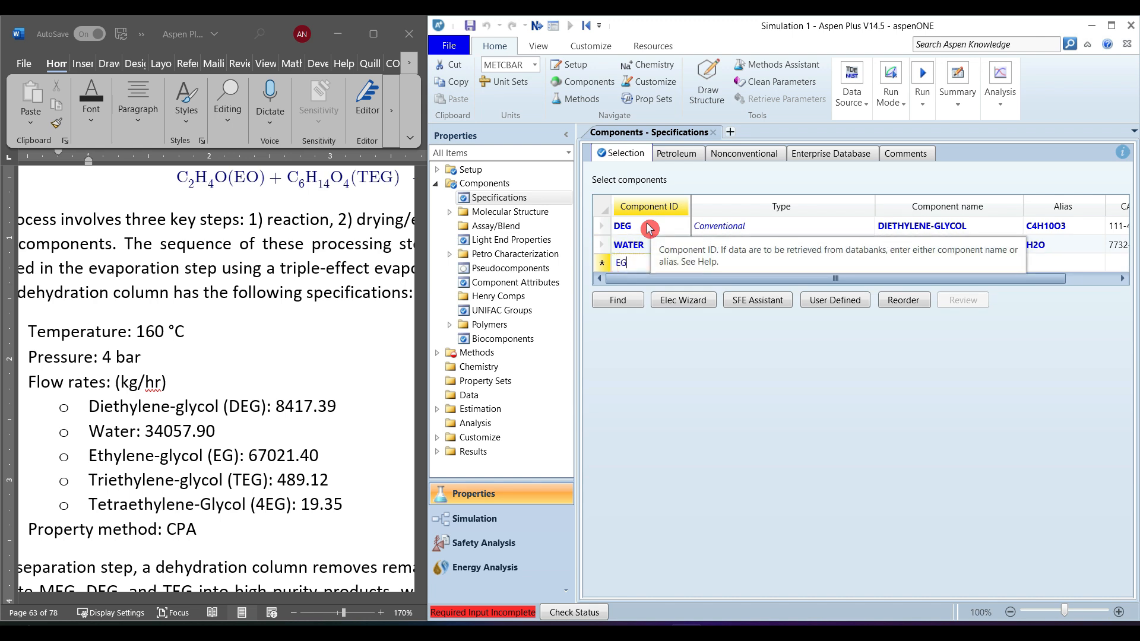
key("Return")
type("TEG")
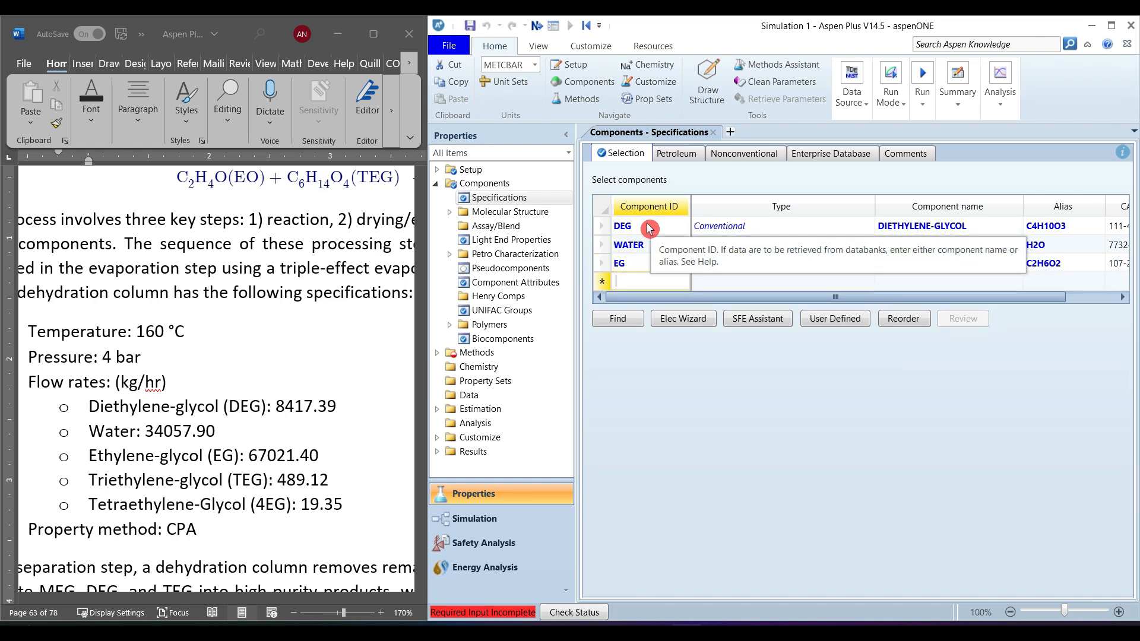
key("Return")
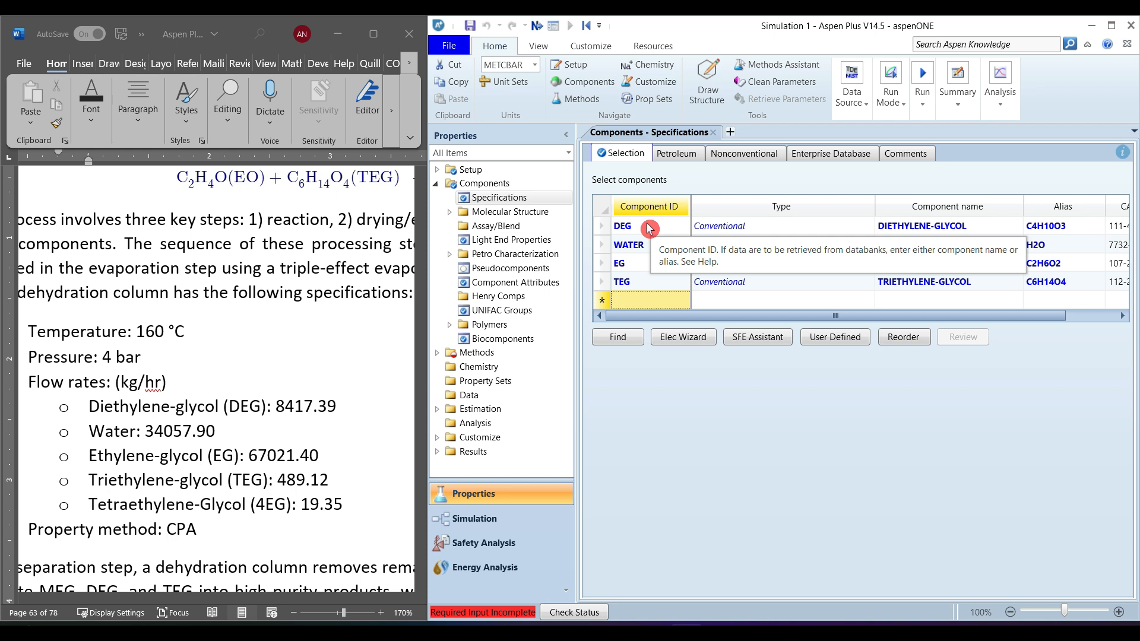
- Copy the name "Tetraethylene-Glycol" from the flow-rate list in the Word document
left_click(651, 301)
left_click(184, 502)
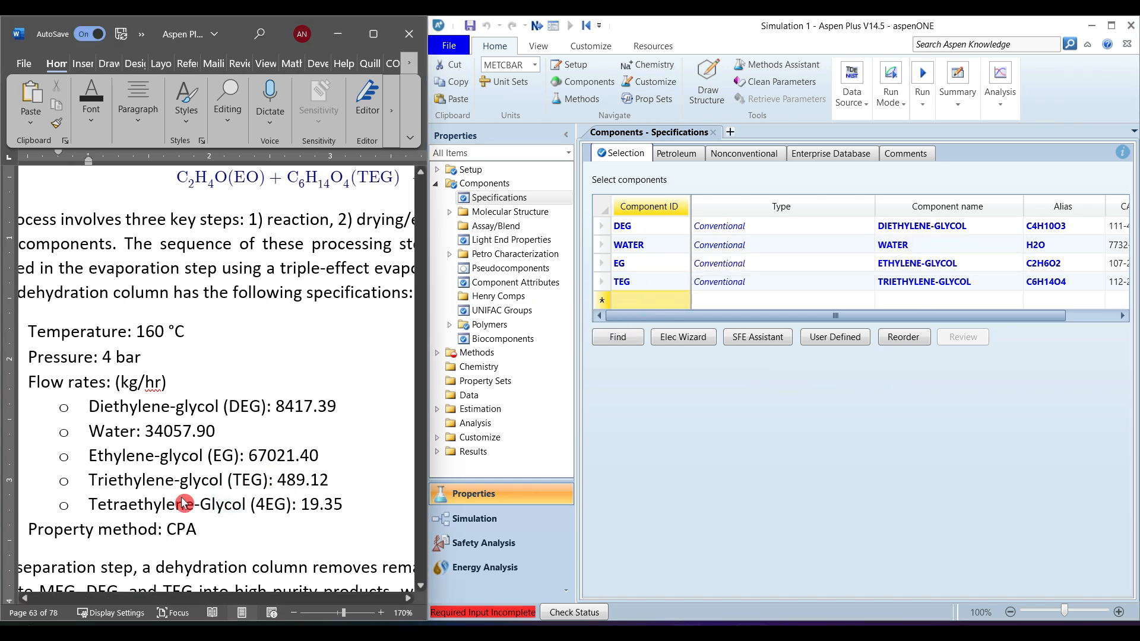
left_click_drag(89, 503, 238, 505)
key("ctrl+c")
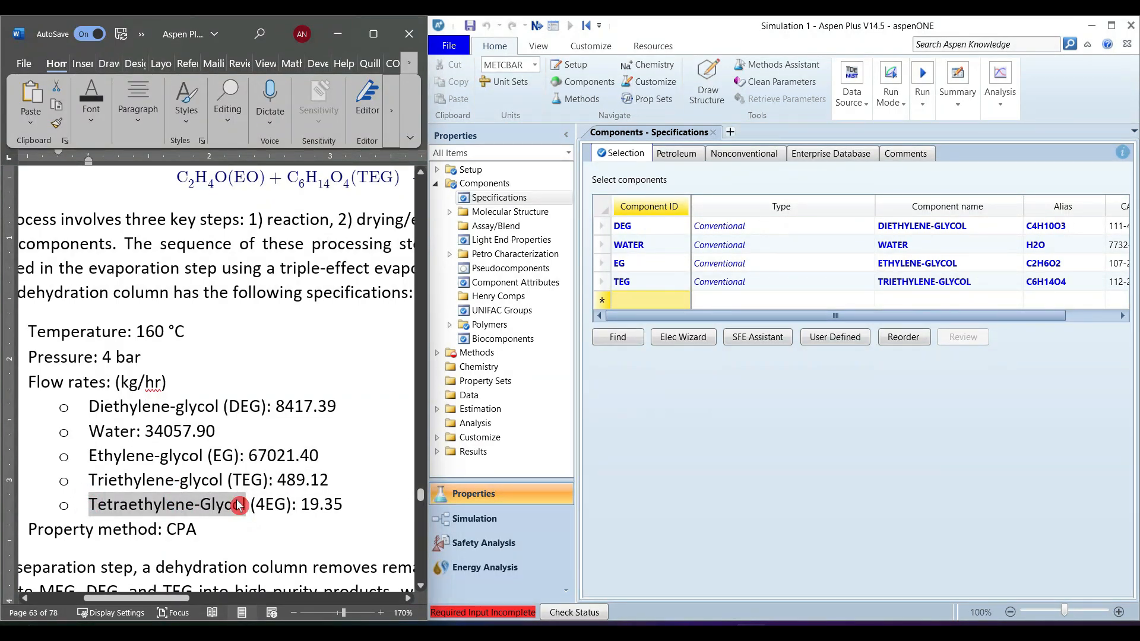
- Search the Aspen Plus databanks for compounds whose name contains "Tetraethylene-Glycol", starting from the empty component row
left_click(941, 299)
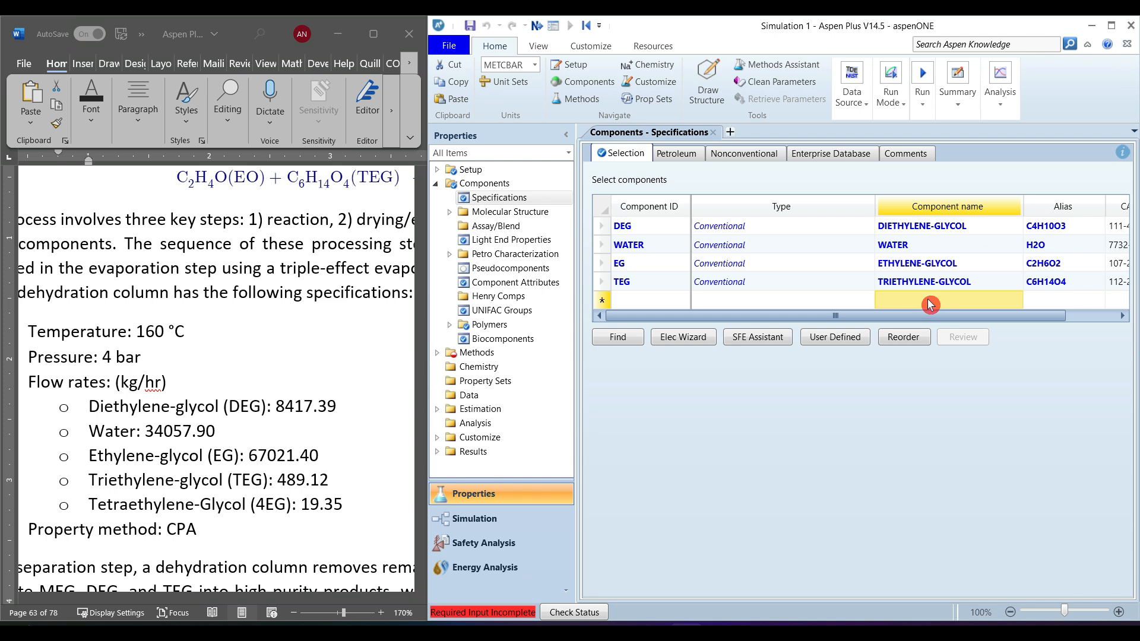
type("o")
left_click_drag(716, 195, 695, 201)
left_click(715, 193)
key("ctrl+v")
left_click(717, 195)
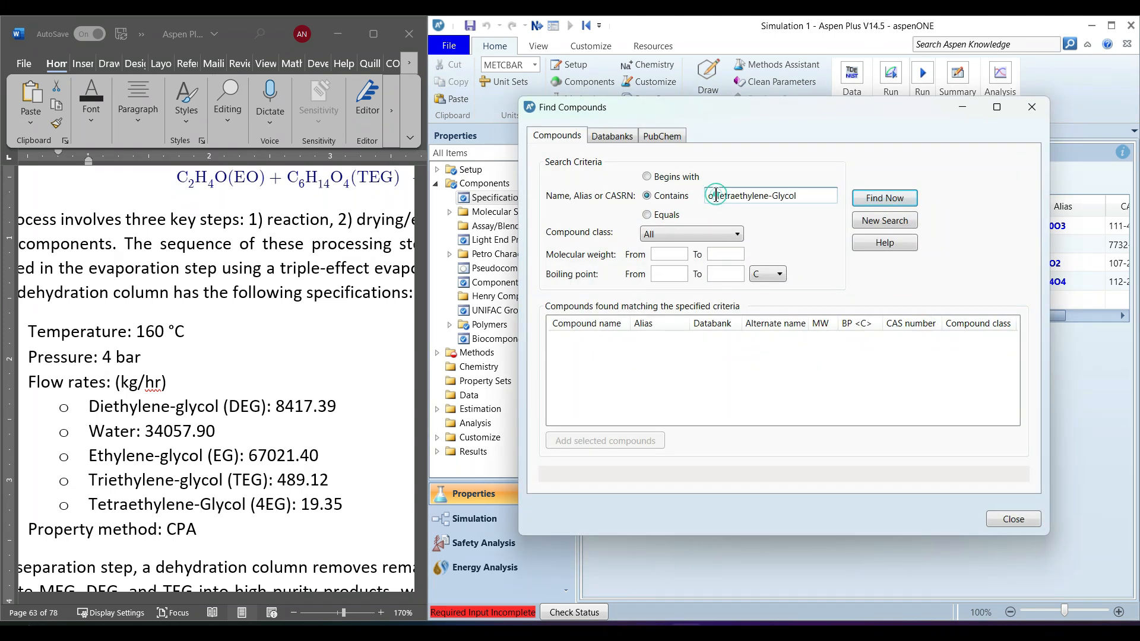
key("BackSpace")
left_click(879, 197)
left_click(747, 195)
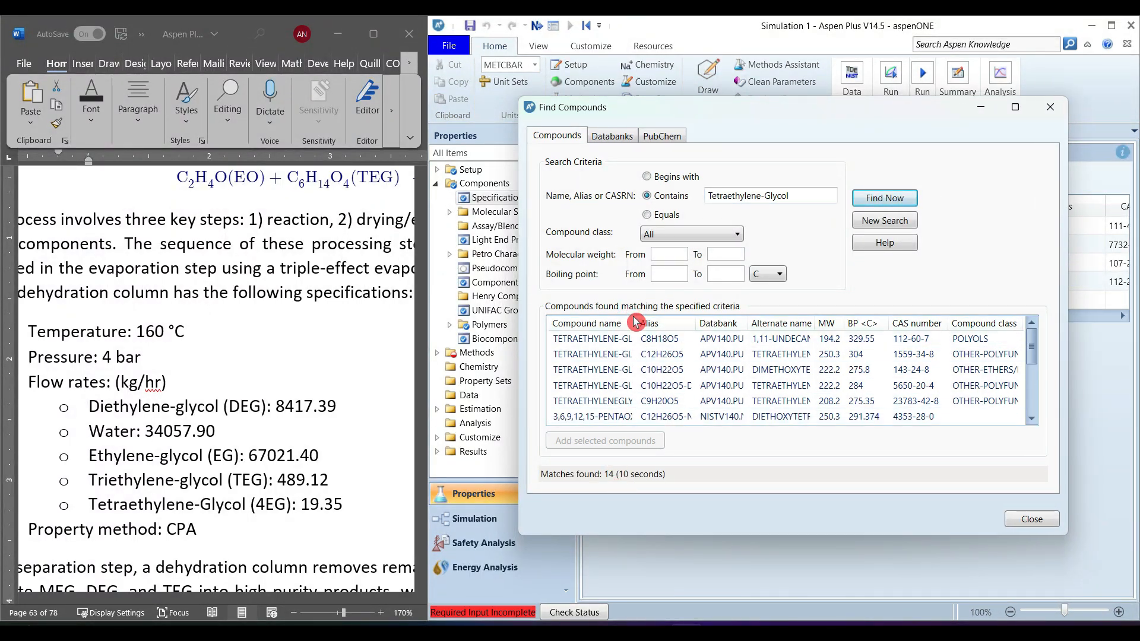
- Search the databanks for an exact match of "Tetraethylene-Glycol" and add the compound C8H18O5 to the component list
left_click(648, 215)
left_click(881, 199)
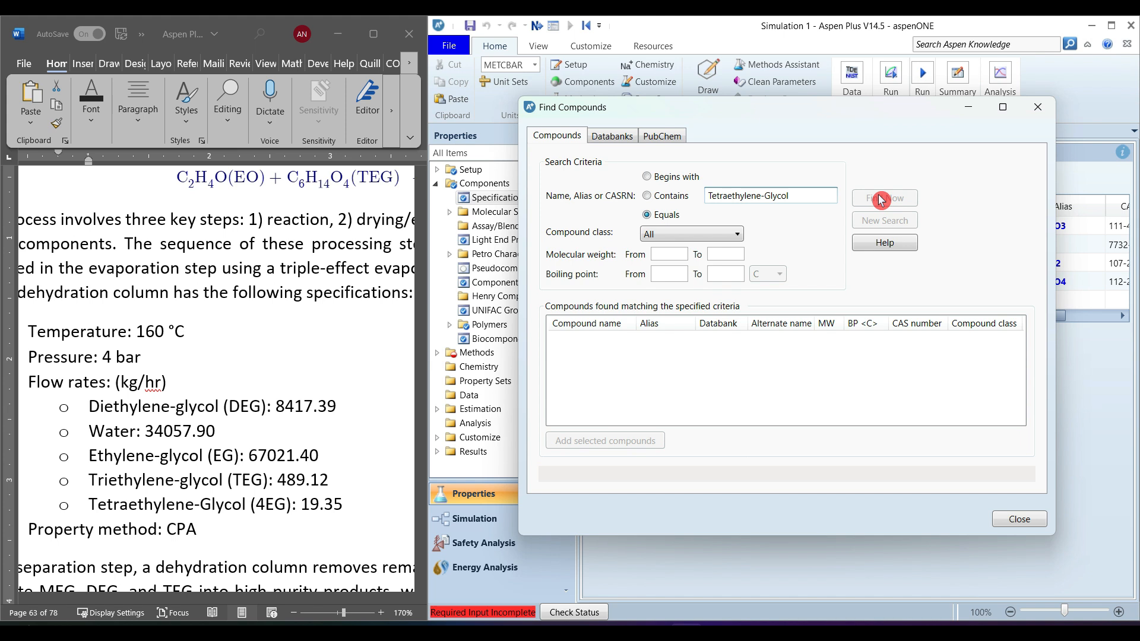
left_click(594, 344)
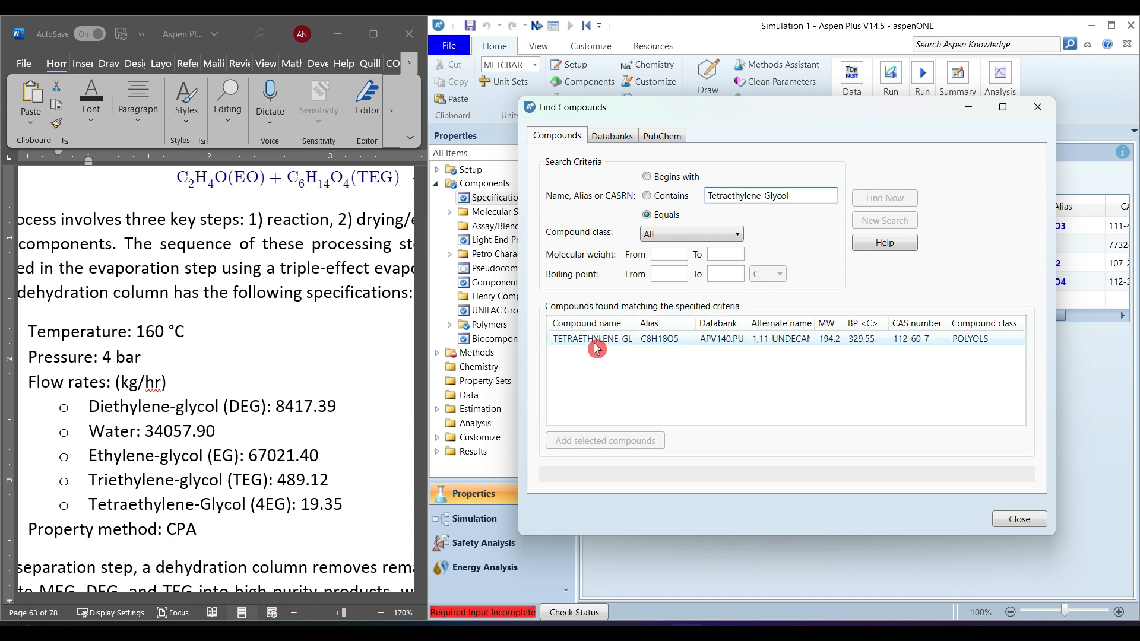
left_click(615, 447)
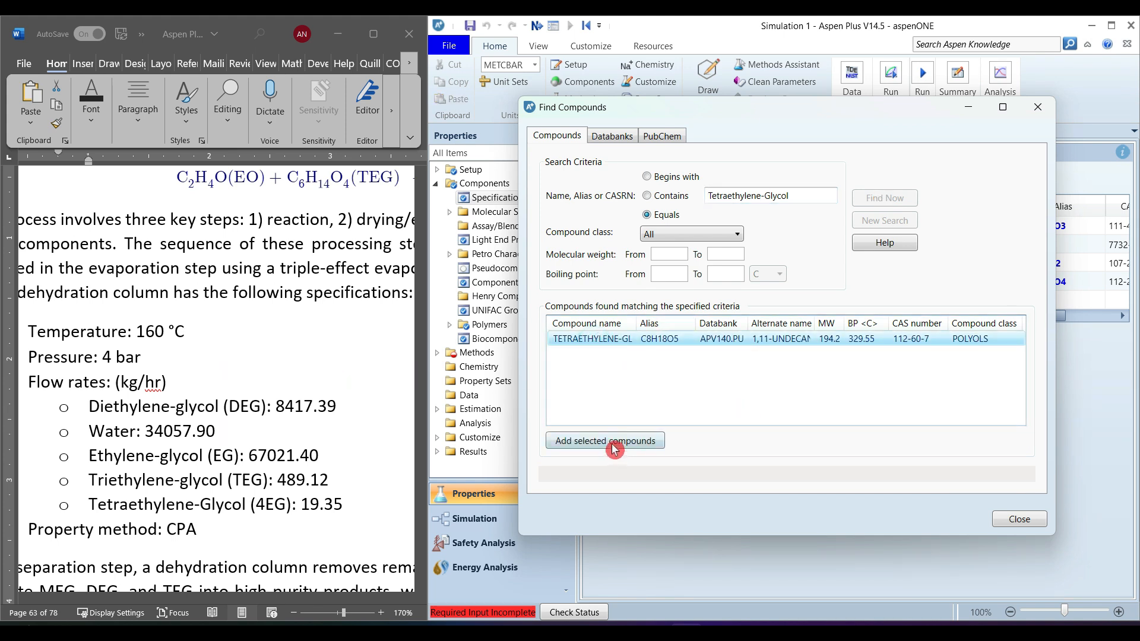
left_click(1019, 519)
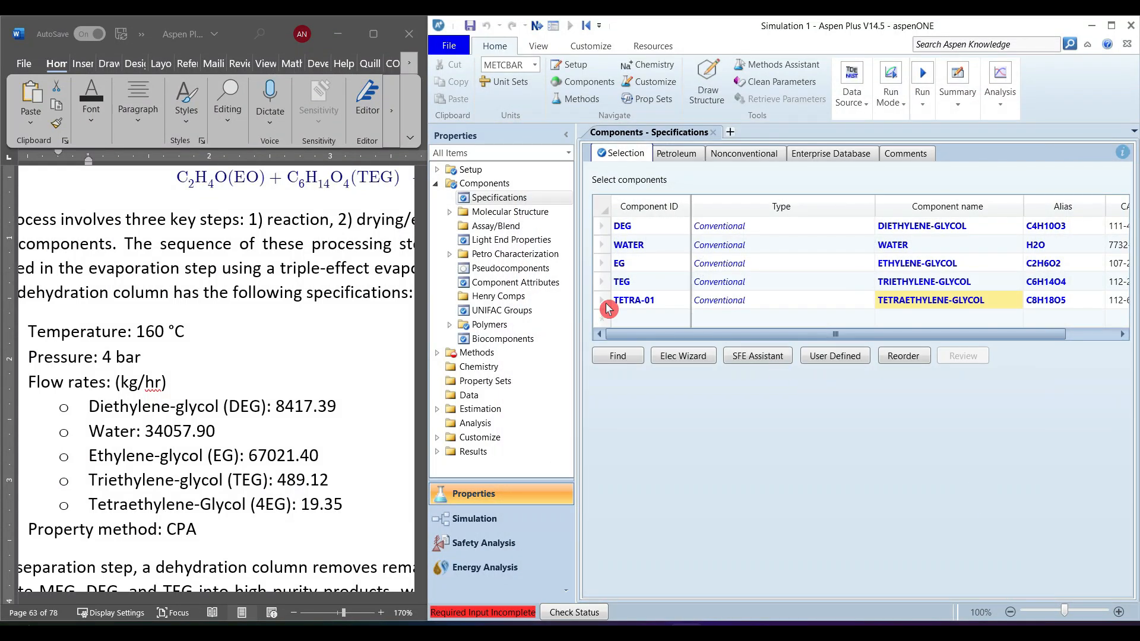
- Rename the component ID of tetraethylene-glycol to 4EG
left_click(635, 304)
type("4EG")
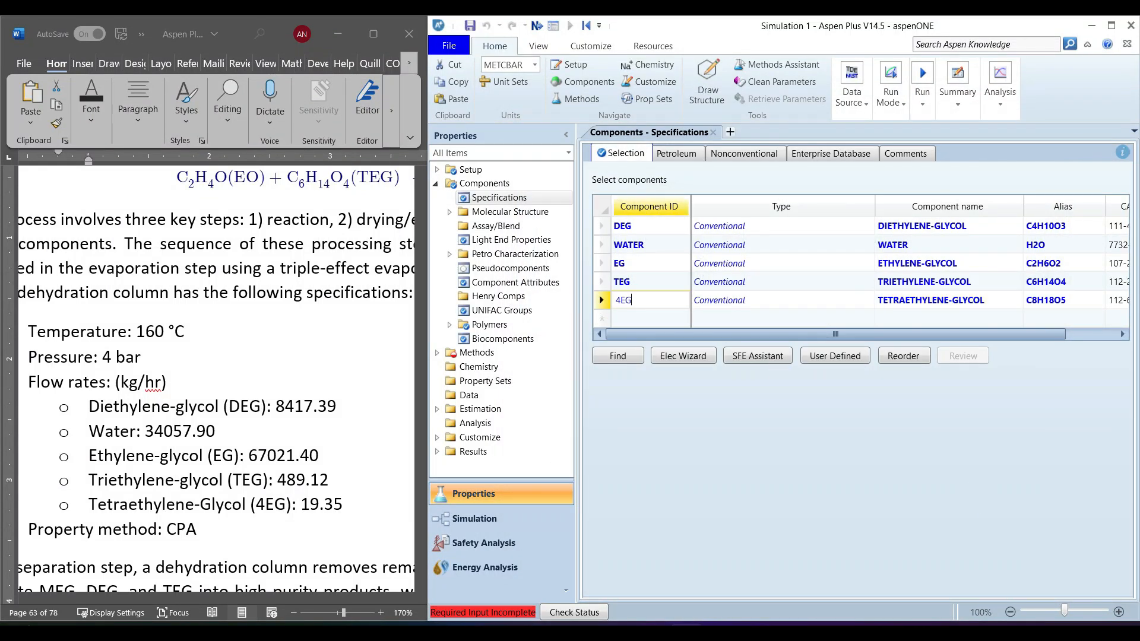
key("Return")
left_click(690, 339)
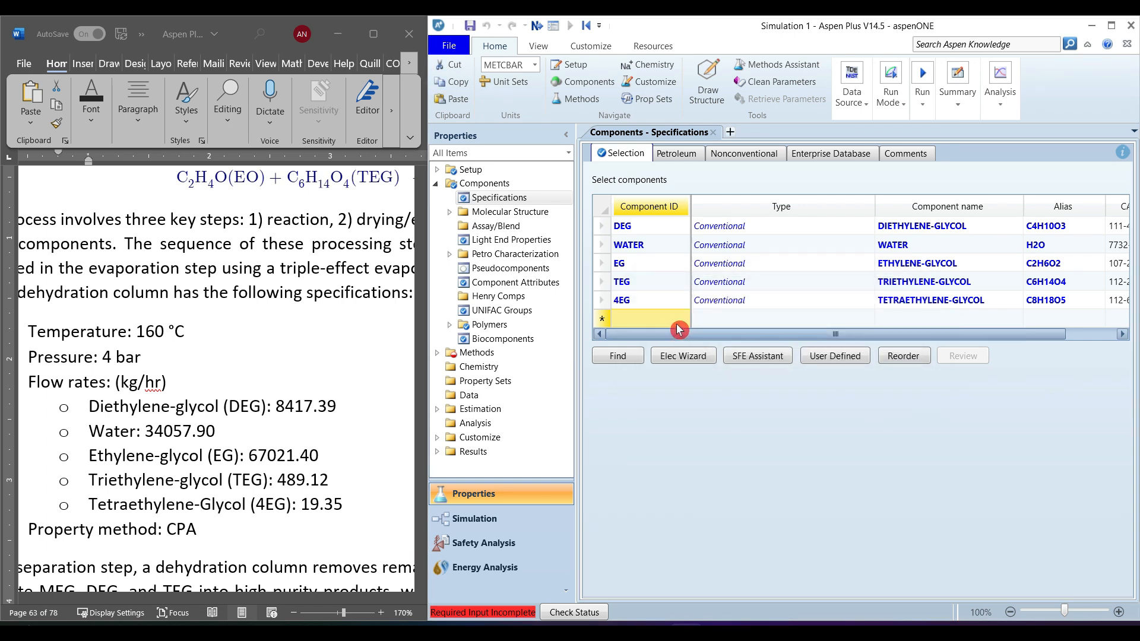
- Set CPA as the global property method in the Methods specifications
left_click(538, 27)
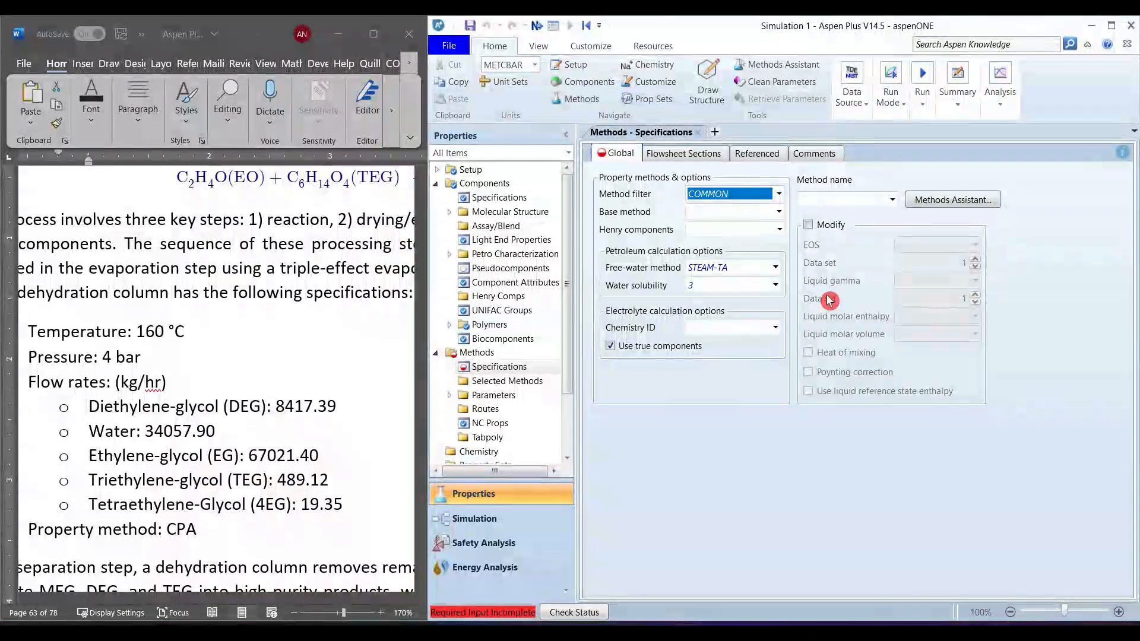
left_click(851, 200)
type("CPA")
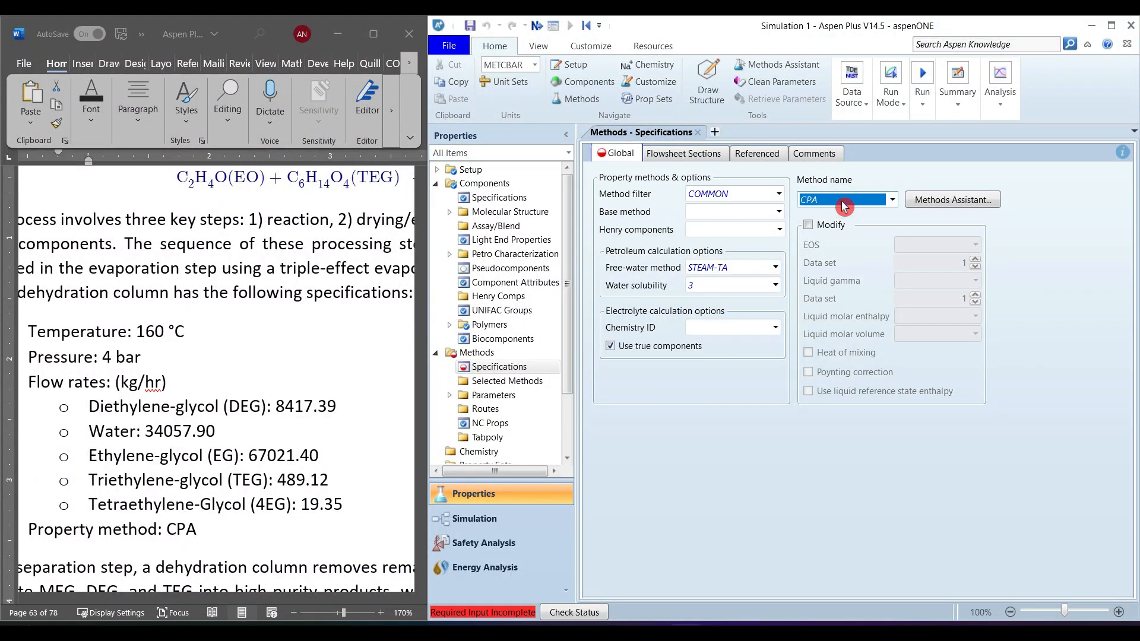
key("Return")
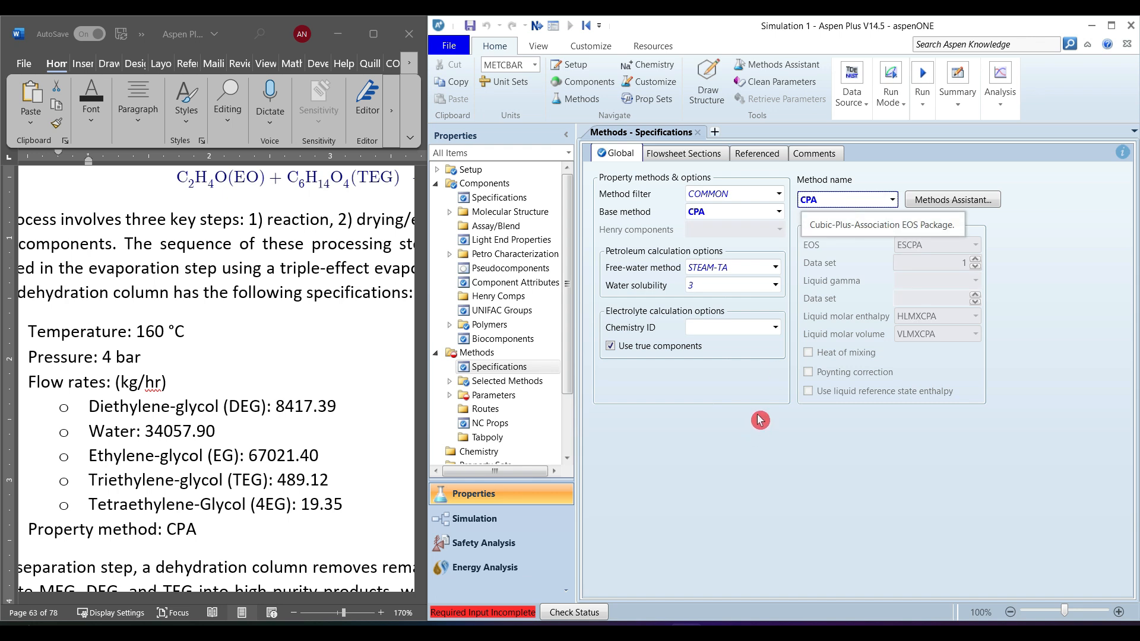
left_click(725, 457)
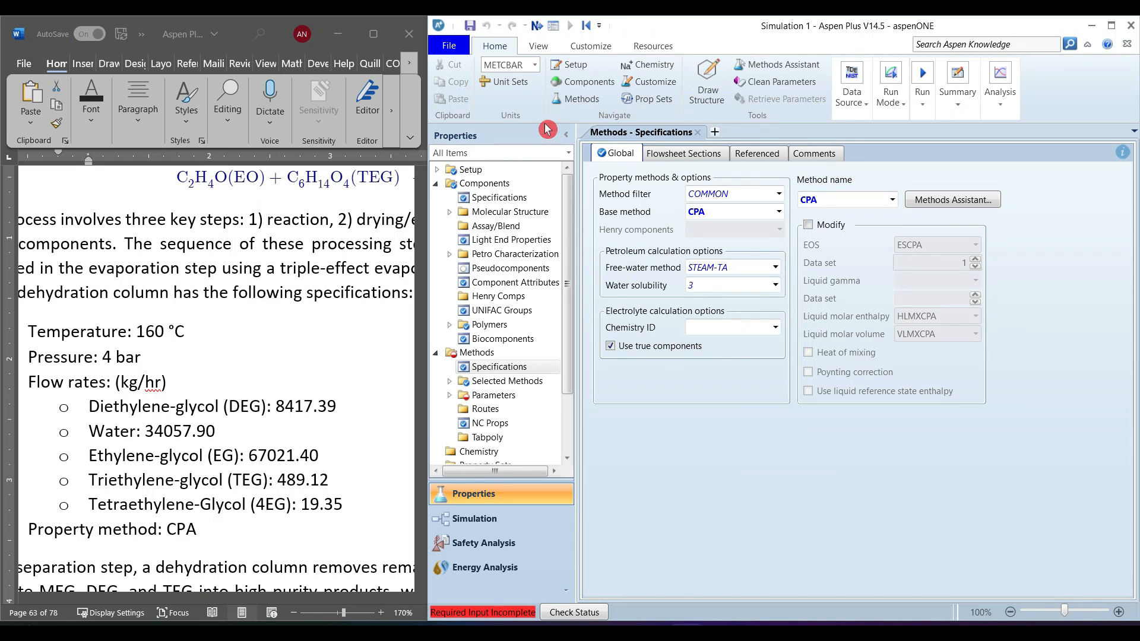
- Bring up the binary interaction forms CPAKIJ-1 and CPAVIJ-1 one after the other, accepting their databank parameters to complete the properties input
left_click(538, 27)
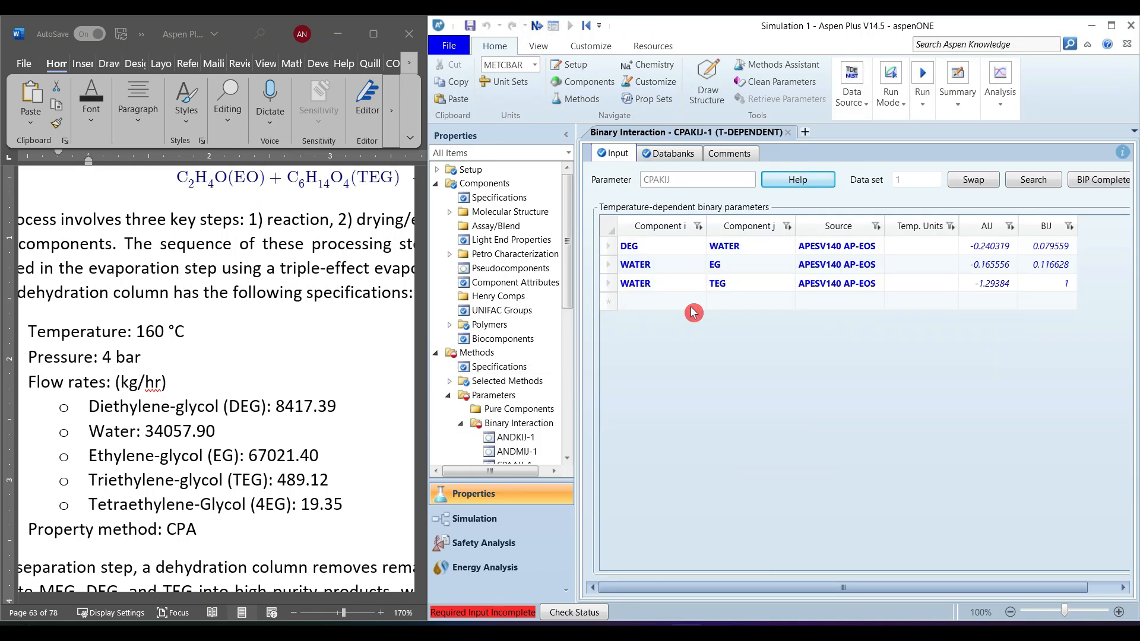
left_click_drag(574, 300, 577, 353)
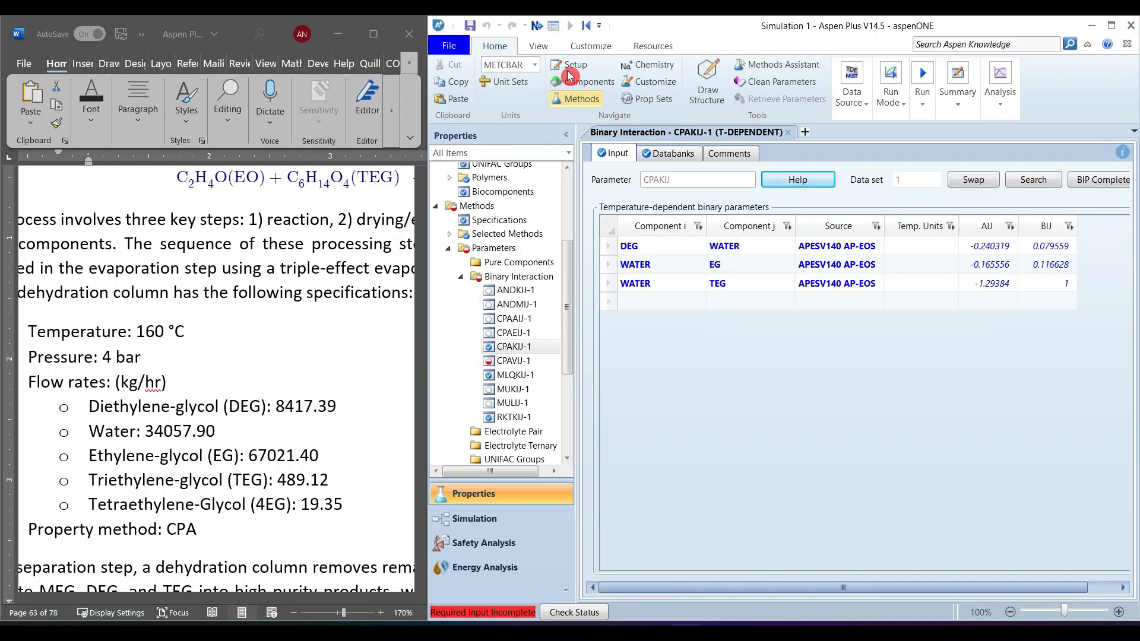
left_click(537, 30)
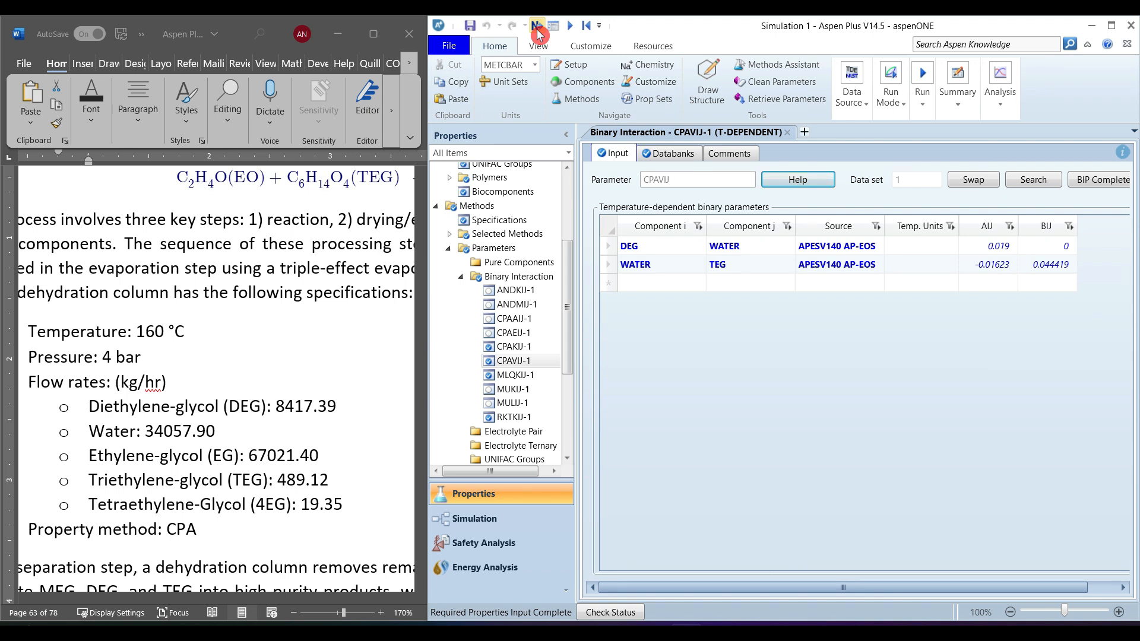
- Run the properties calculation and save the simulation as eg_distillation_tutorial-01.apwz
left_click(569, 36)
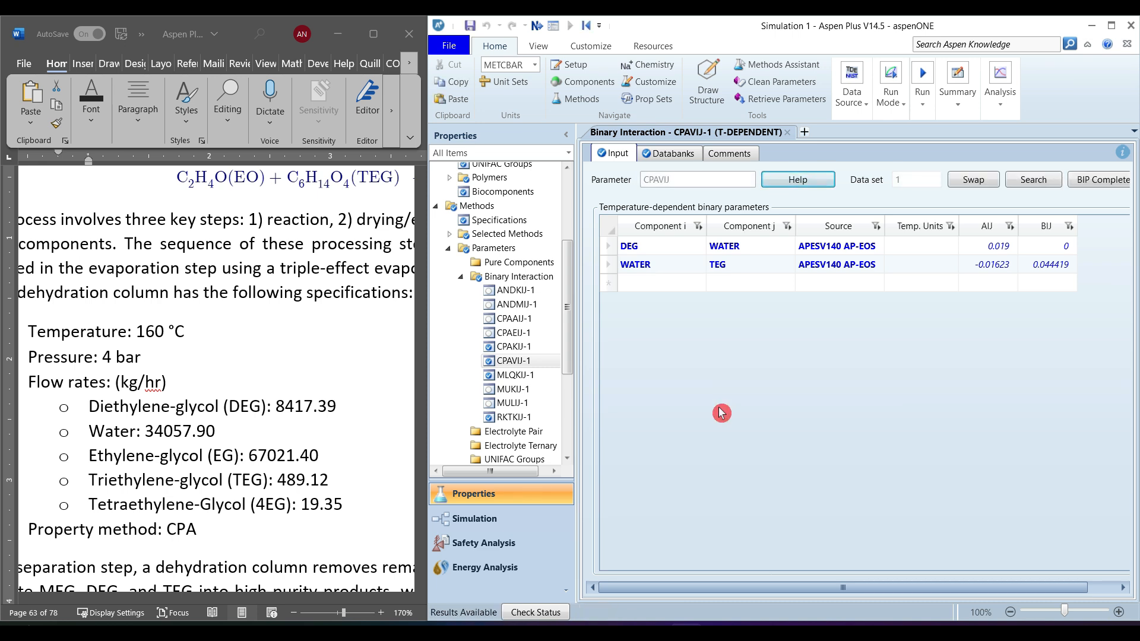
key("ctrl+s")
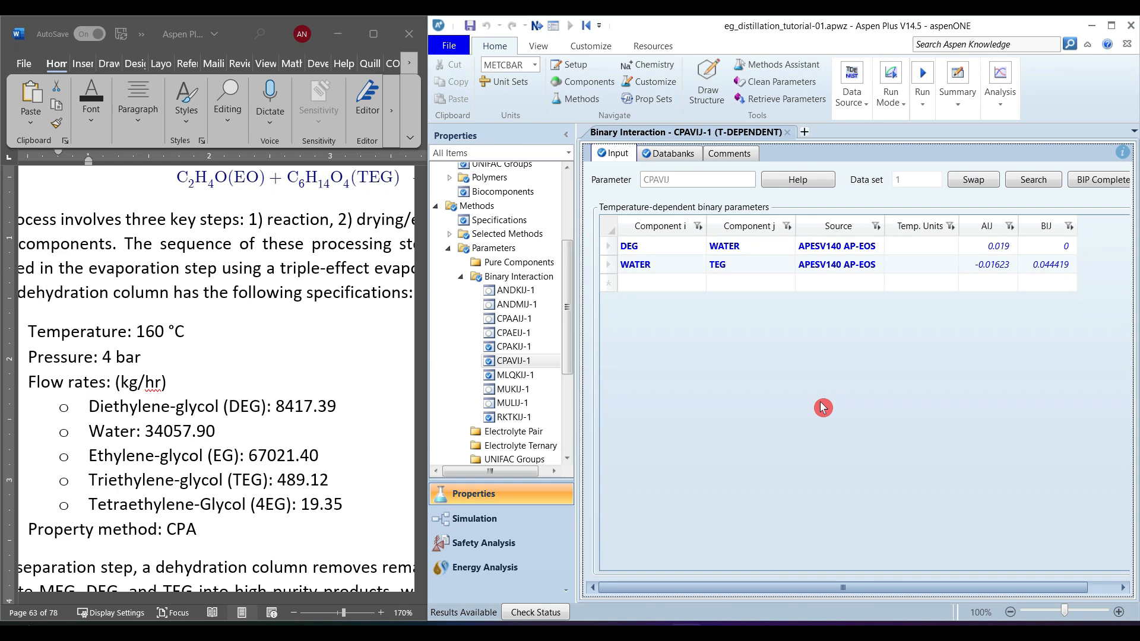
- Draw a horizontal material stream named FEED on the main flowsheet in the Simulation environment
left_click(468, 520)
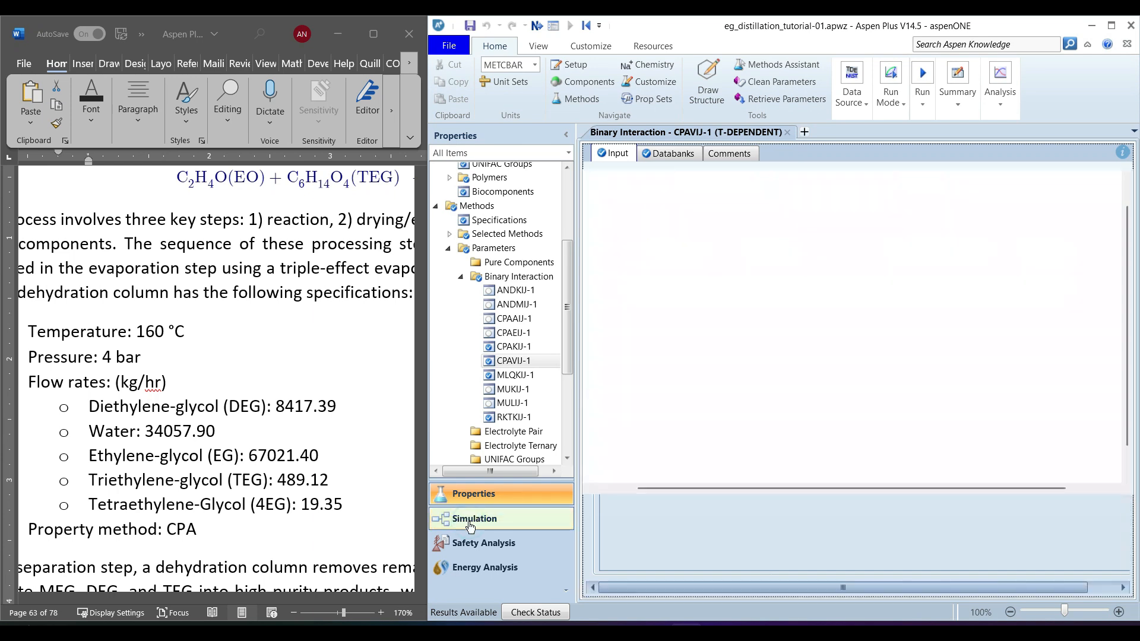
left_click(725, 396)
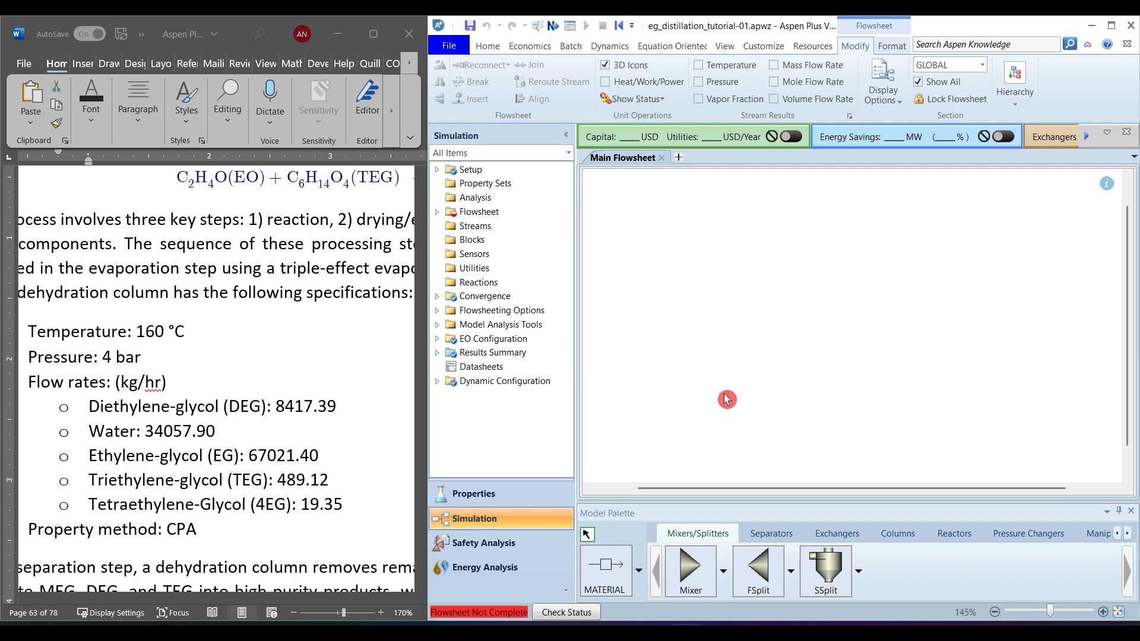
left_click(605, 567)
left_click(617, 303)
left_click(737, 305)
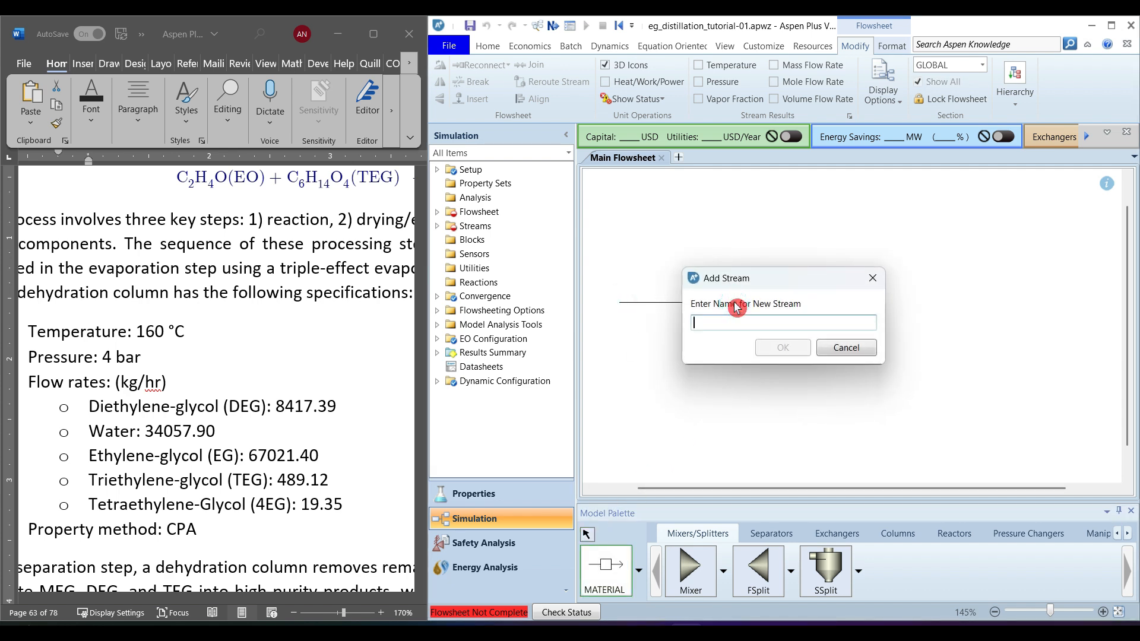
type("FEED")
key("Return")
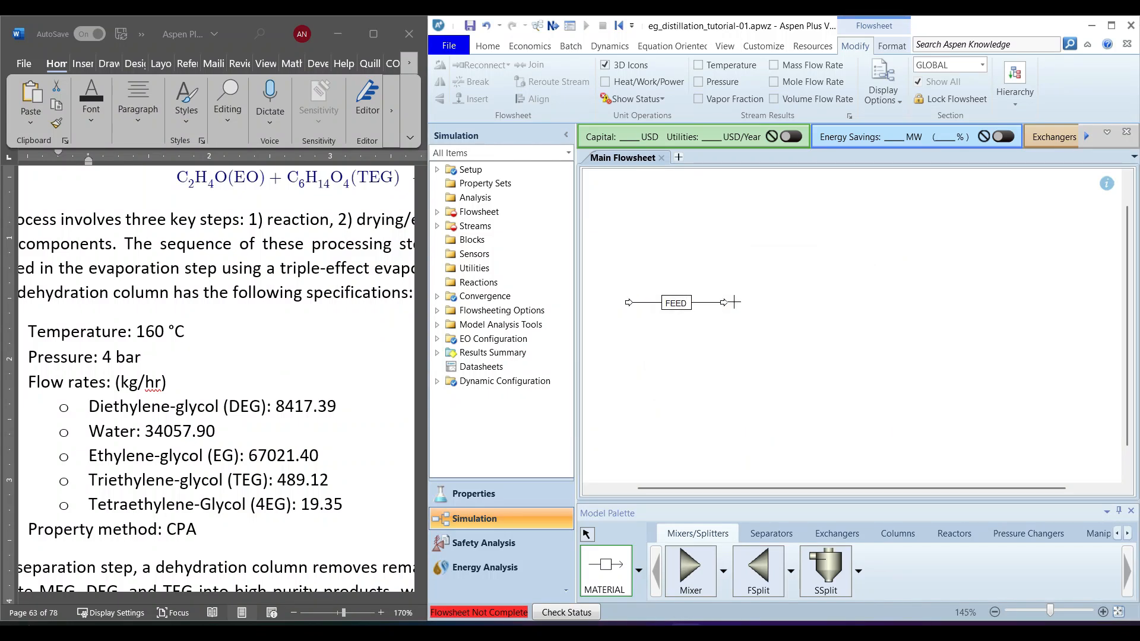
right_click(737, 304)
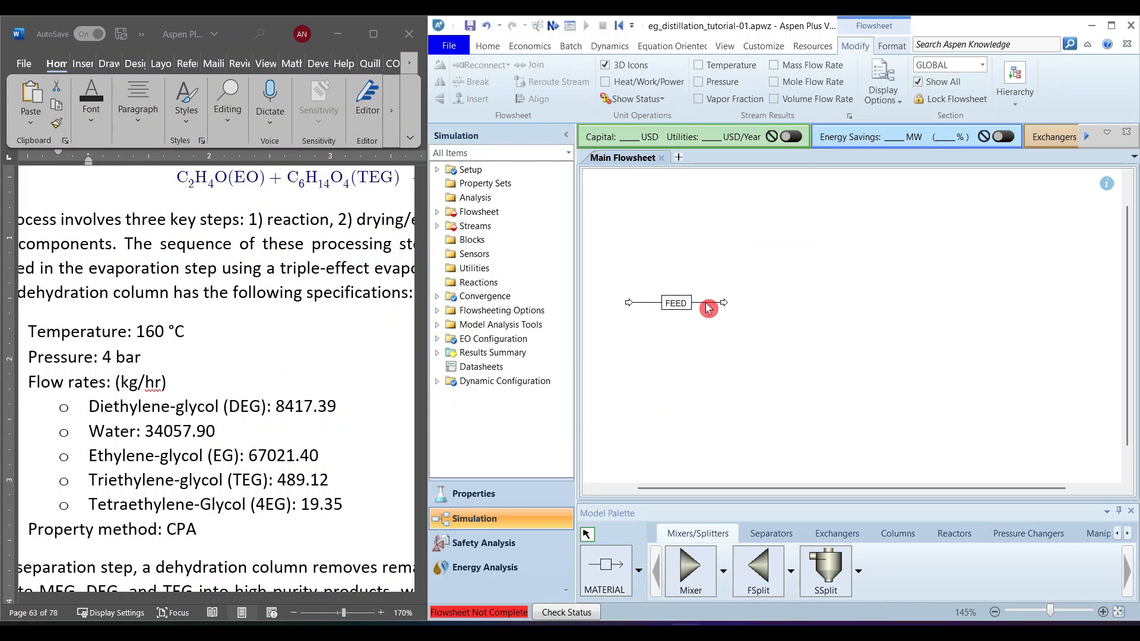
- Set the FEED stream's temperature to 160 °C and its pressure to 4 bar
double_click(708, 308)
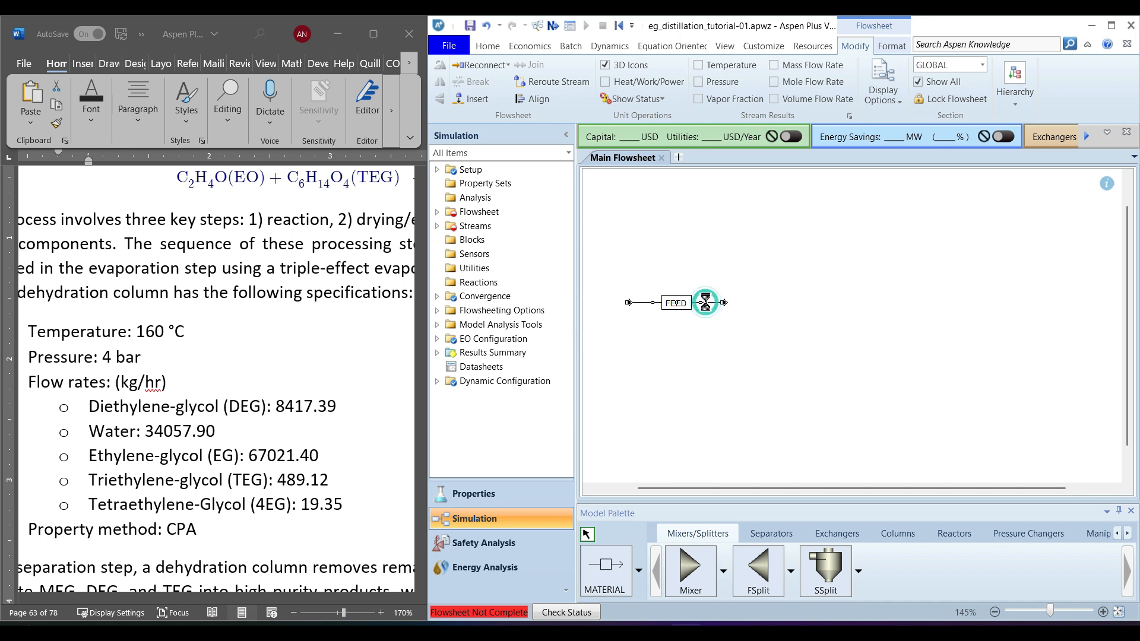
left_click(731, 272)
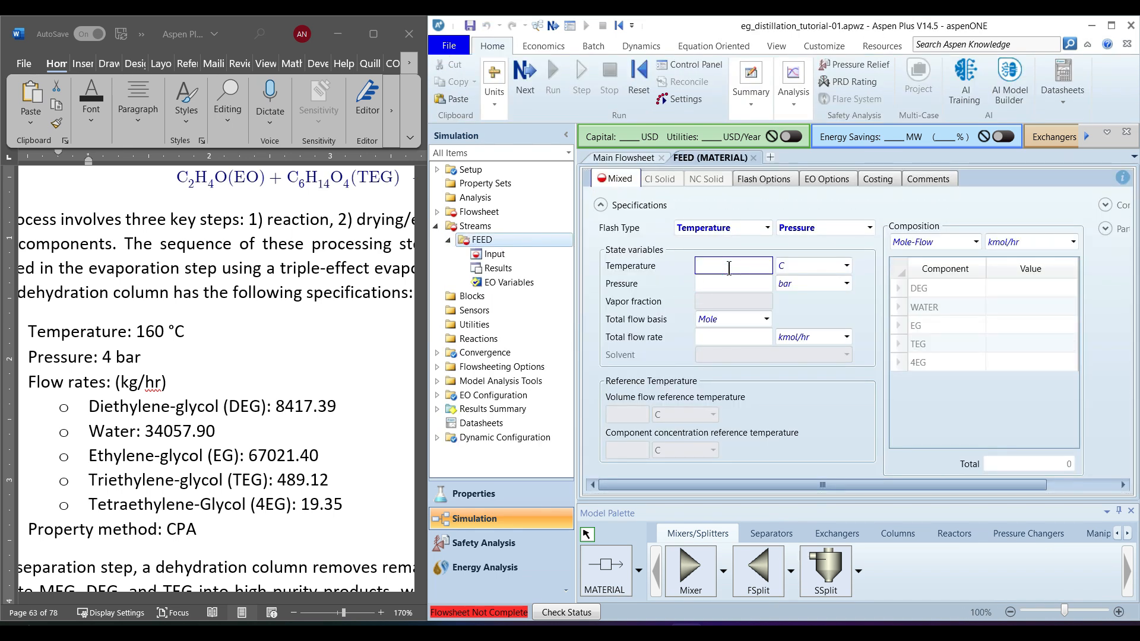
left_click(731, 285)
type("4")
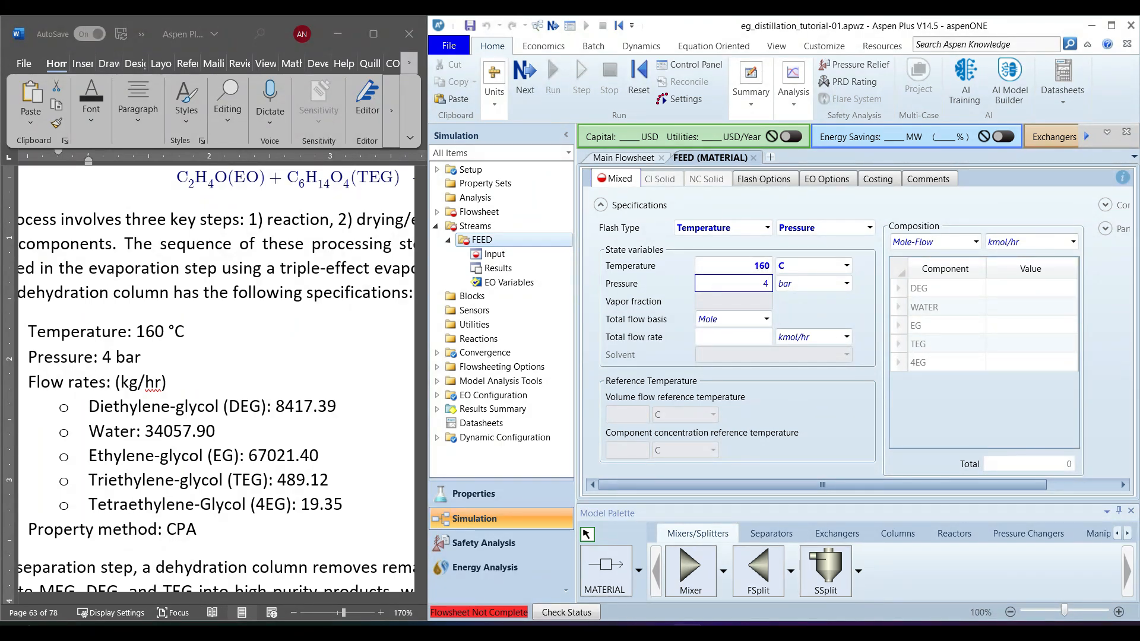
left_click(798, 313)
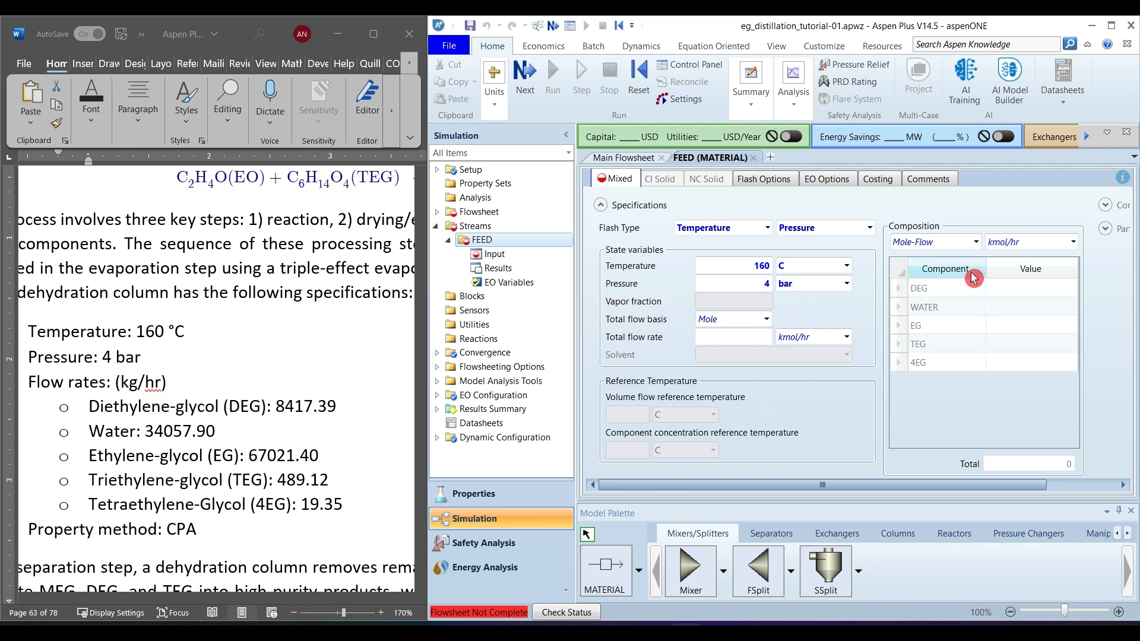
- Enter FEED's Mass-Flow composition in kg/hr: DEG 8417.39, WATER 34057.9, EG 67021.4, TEG 489.12 and 4EG 19.35, closing the stream form
left_click(976, 242)
left_click(937, 261)
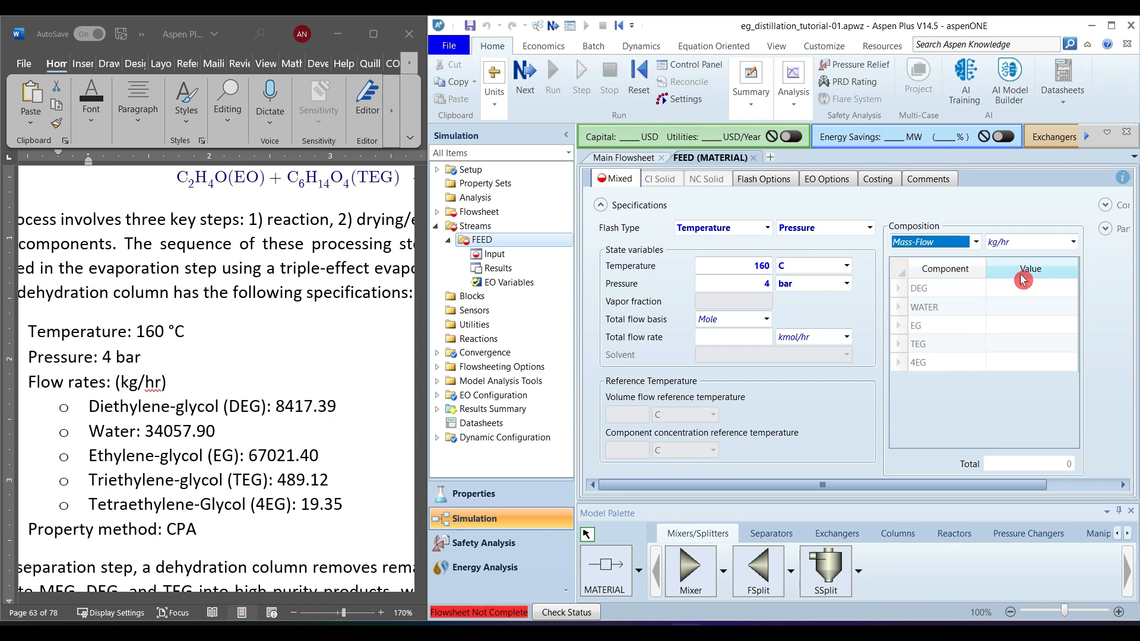
left_click(1029, 289)
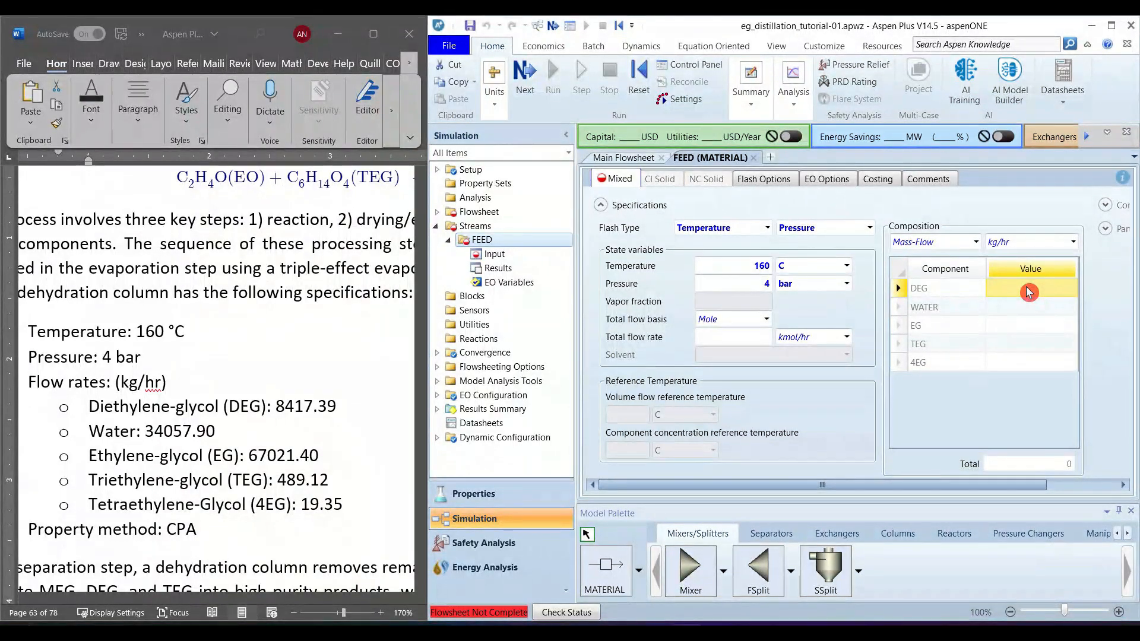
type("8417.39")
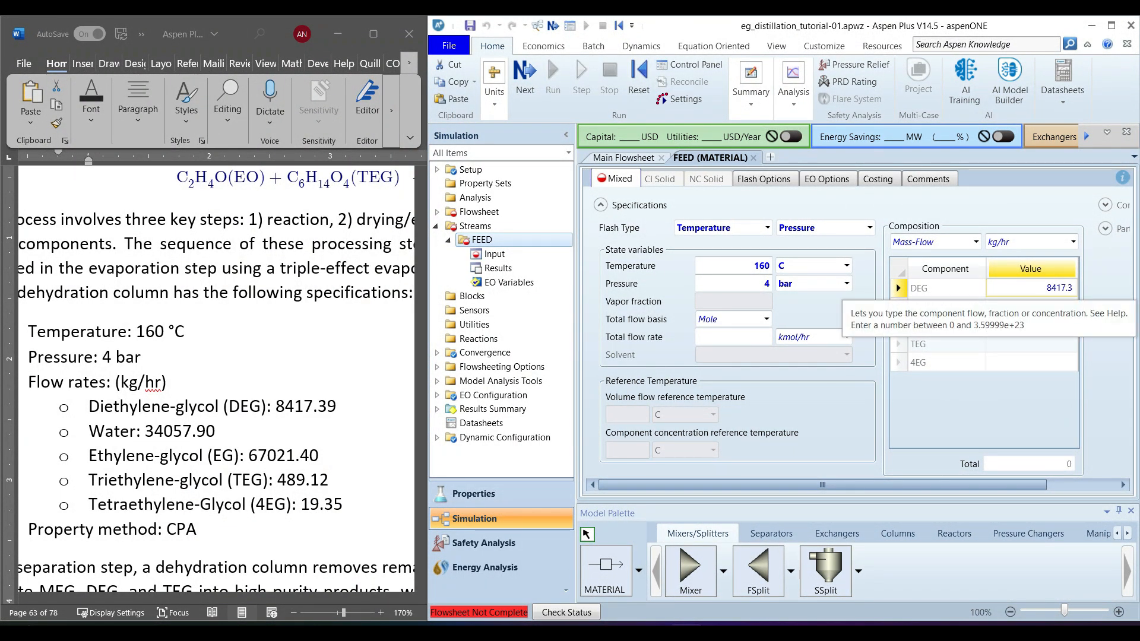
key("Return")
type("34057.9")
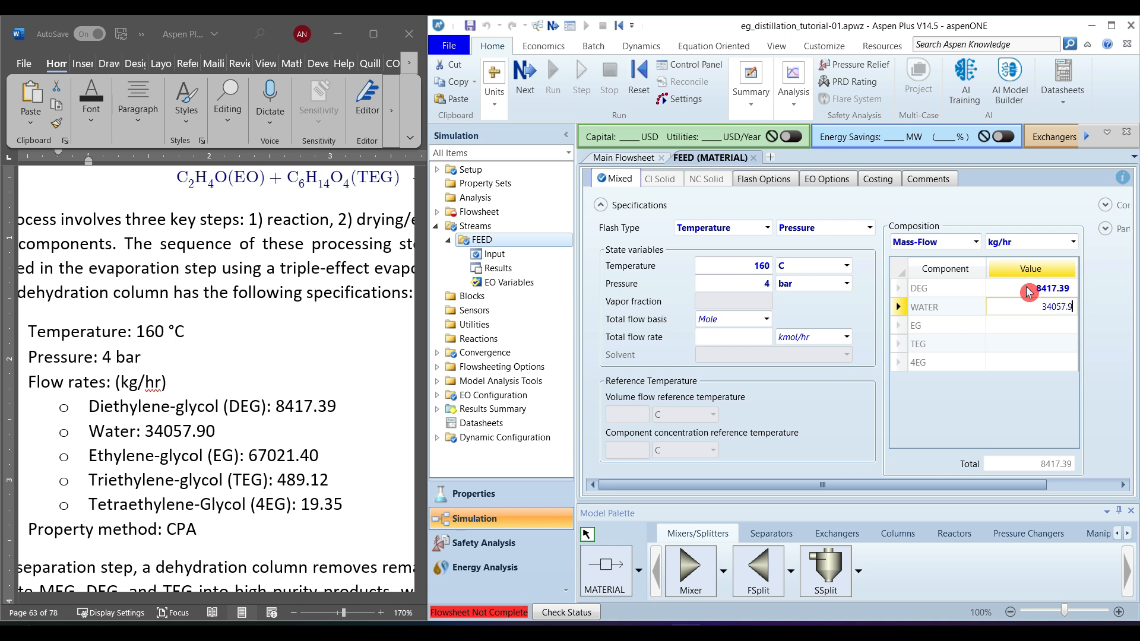
key("Return")
type("67021.4")
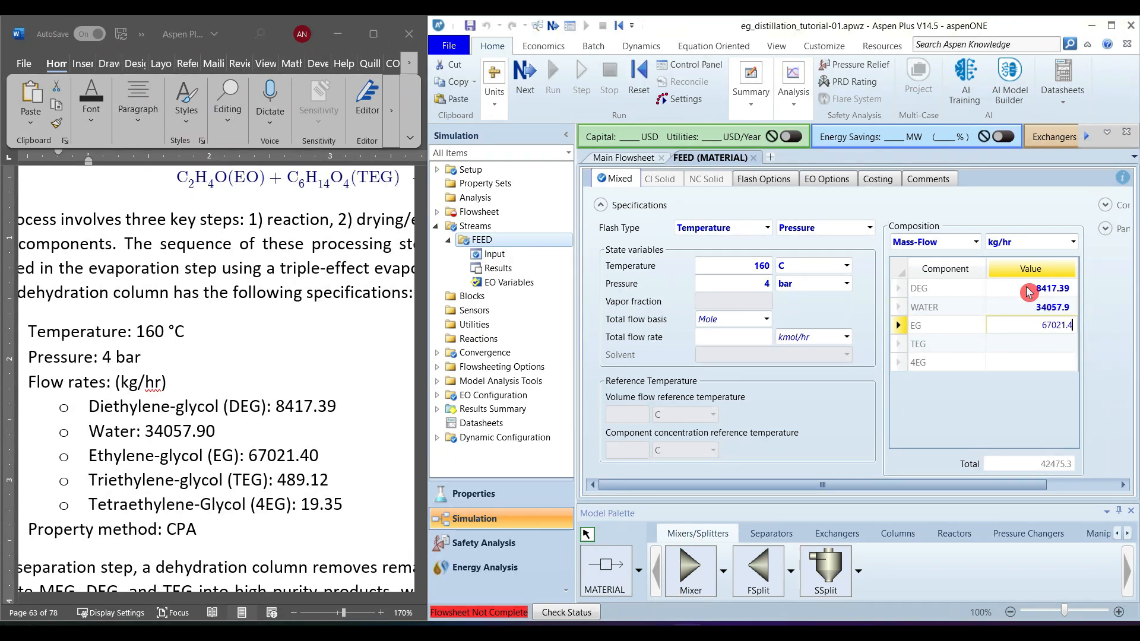
key("Return")
type("489.12")
key("Return")
type("19.35")
left_click(858, 377)
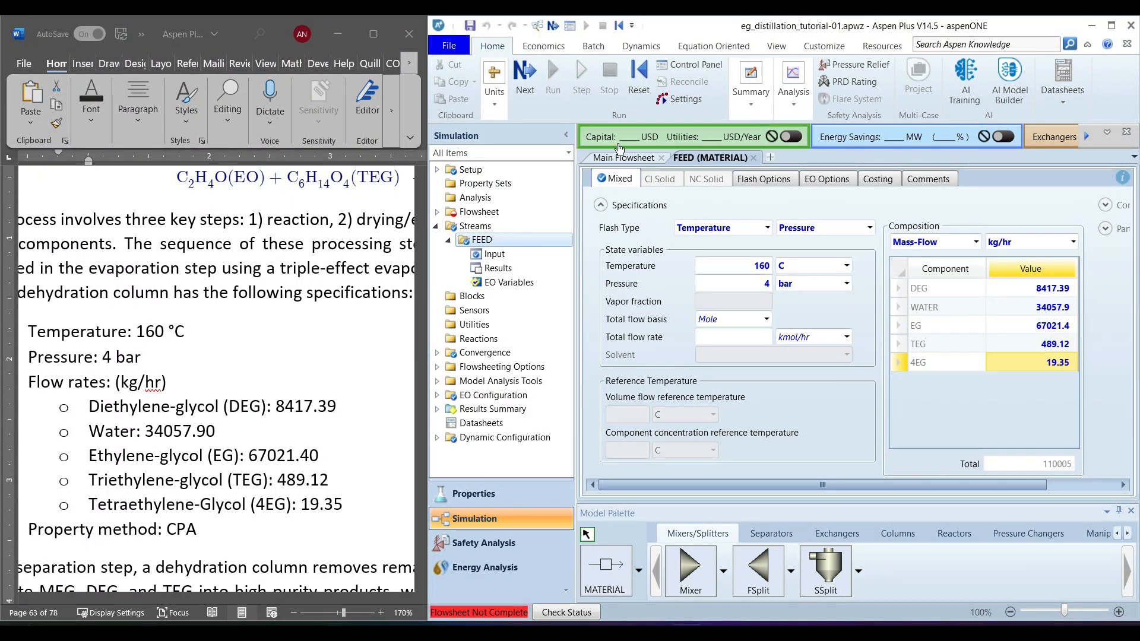
left_click(756, 158)
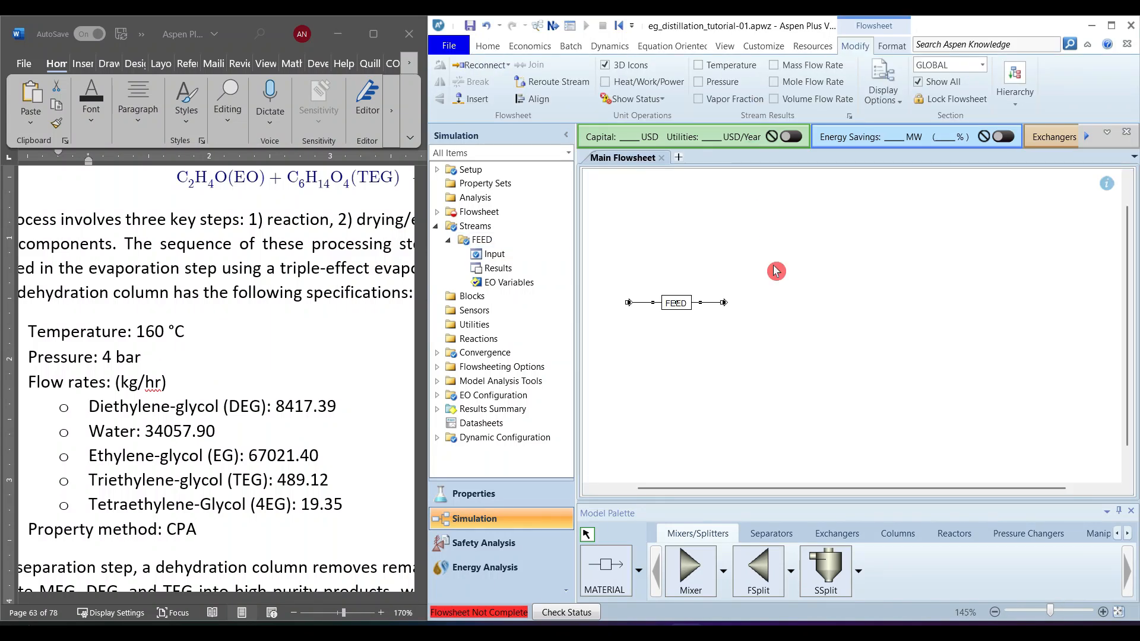
- Examine the dehydration column specifications in the Word problem statement, including calculation mode, shortcut model basis, water recovery and top stage pressure
left_click(295, 381)
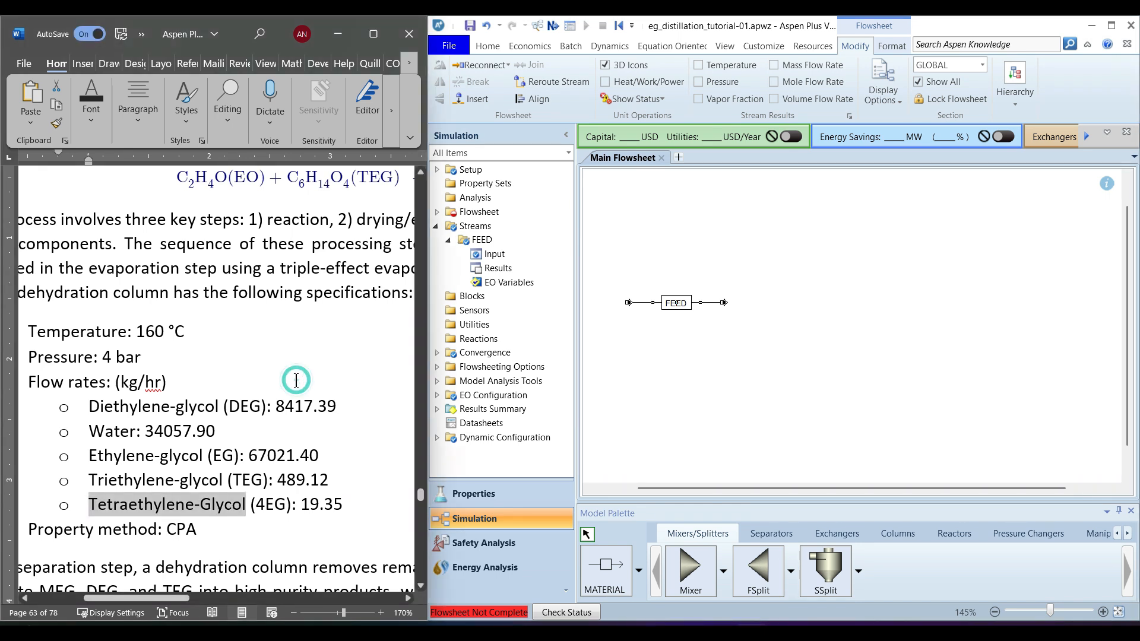
scroll(295, 381, "down", 15)
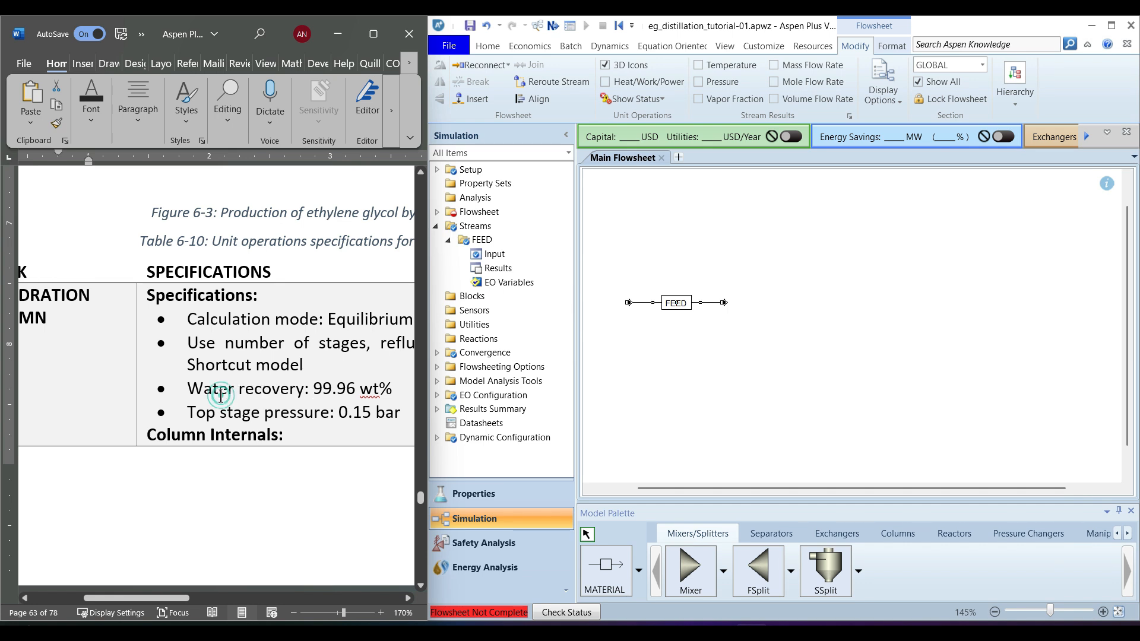
left_click(296, 410)
scroll(297, 404, "down", 1)
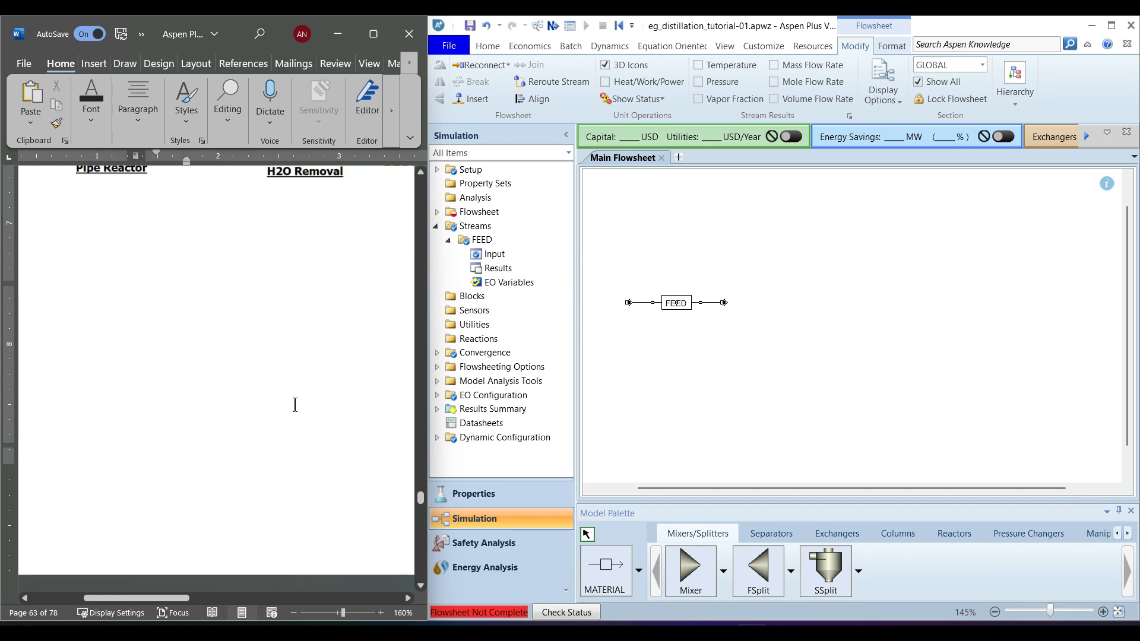
left_click(230, 560)
scroll(290, 505, "down", 1)
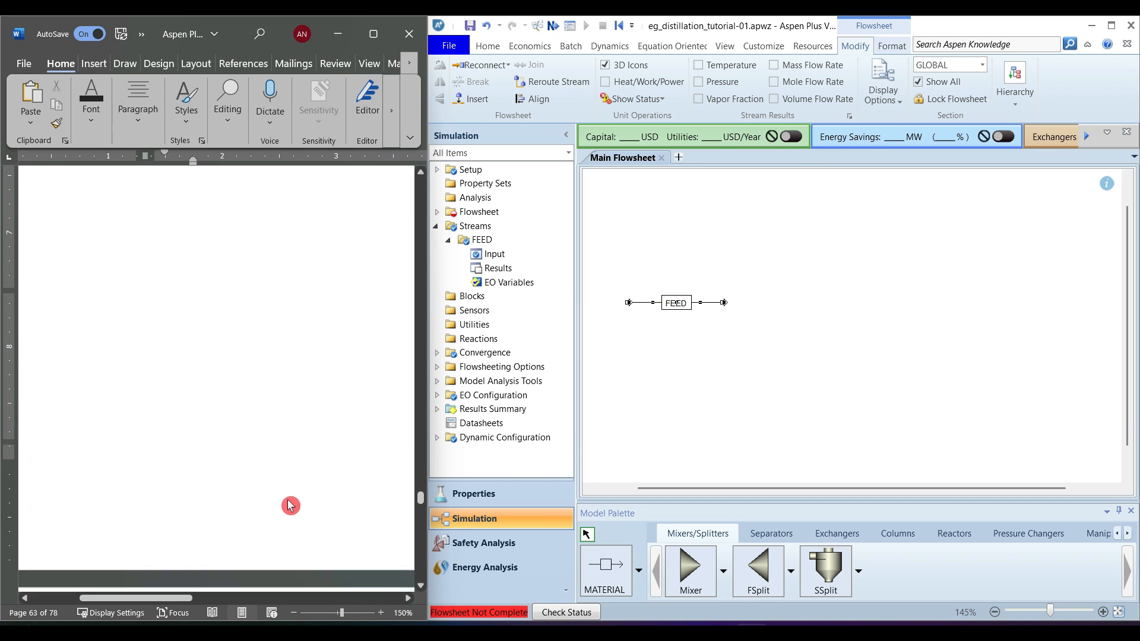
left_click_drag(166, 598, 215, 599)
left_click(282, 391)
scroll(283, 390, "down", 1)
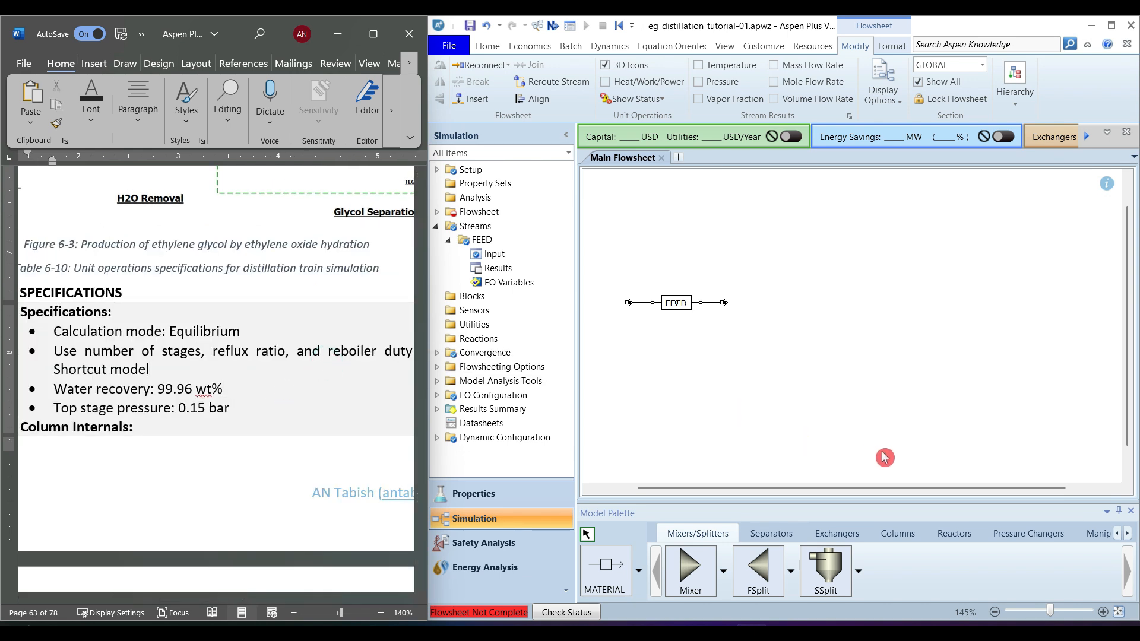
- Place a DSTWU shortcut column beside the FEED stream on the main flowsheet and name it COL1-DST
left_click(907, 537)
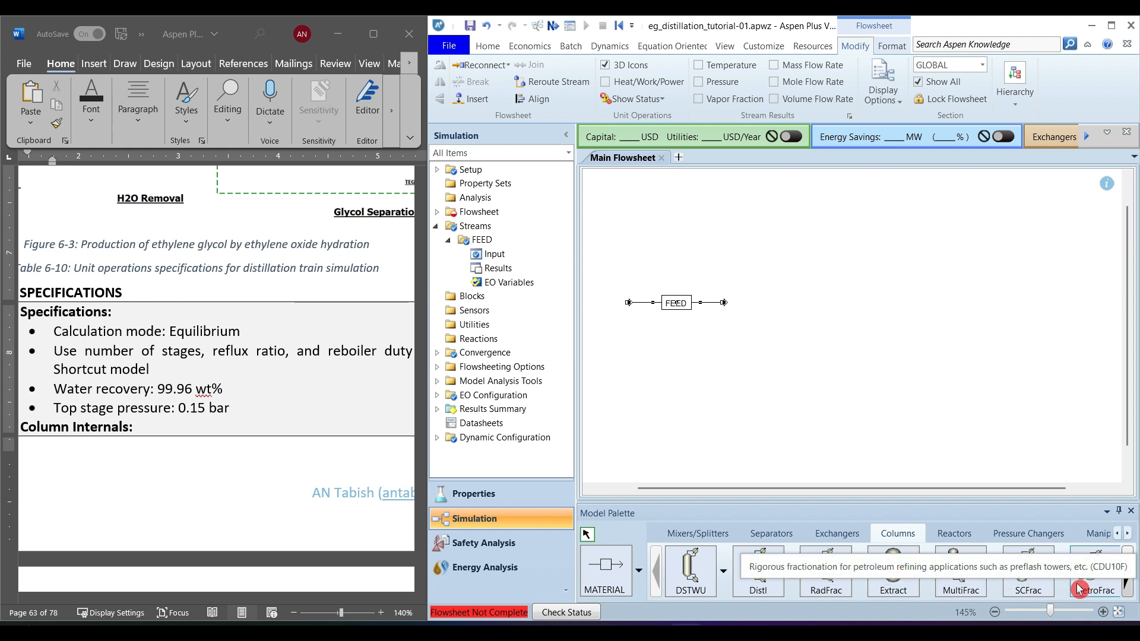
left_click(689, 569)
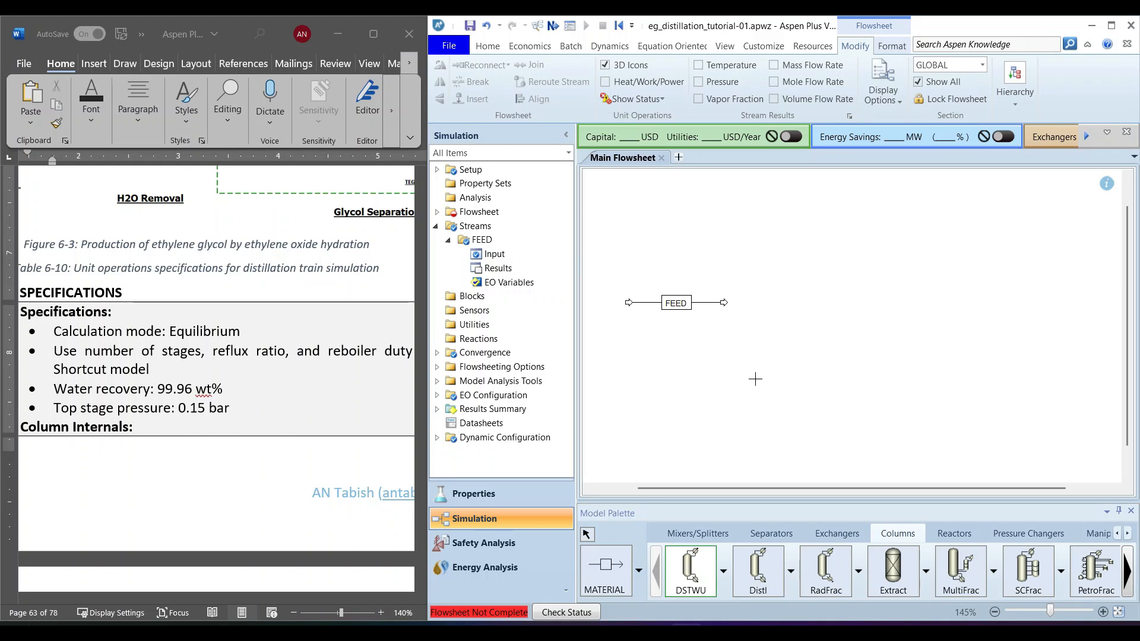
left_click(772, 303)
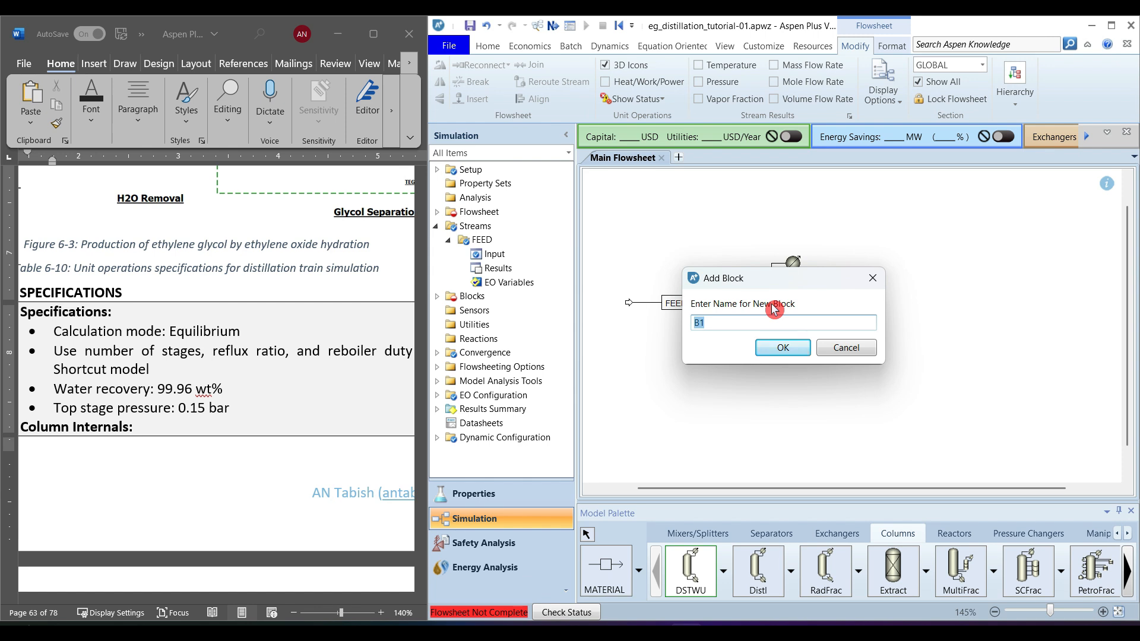
type("COL")
key("BackSpace")
type("1-DST")
key("Return")
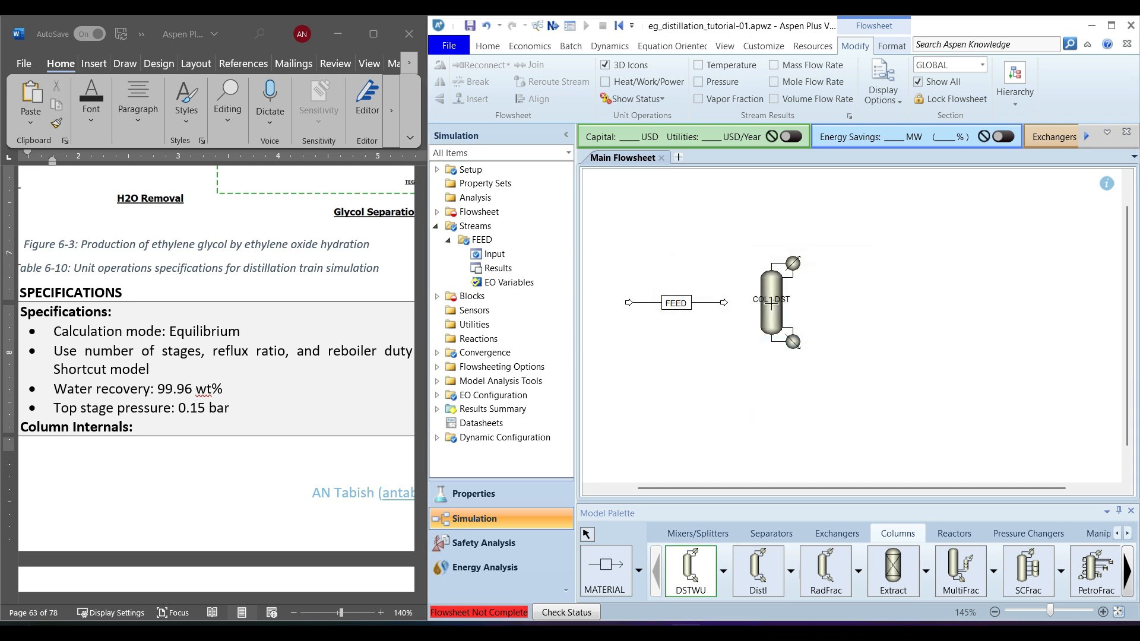
key("Escape")
- Reconnect the outlet end of the FEED stream to the feed port of COL1-DST
double_click(726, 302)
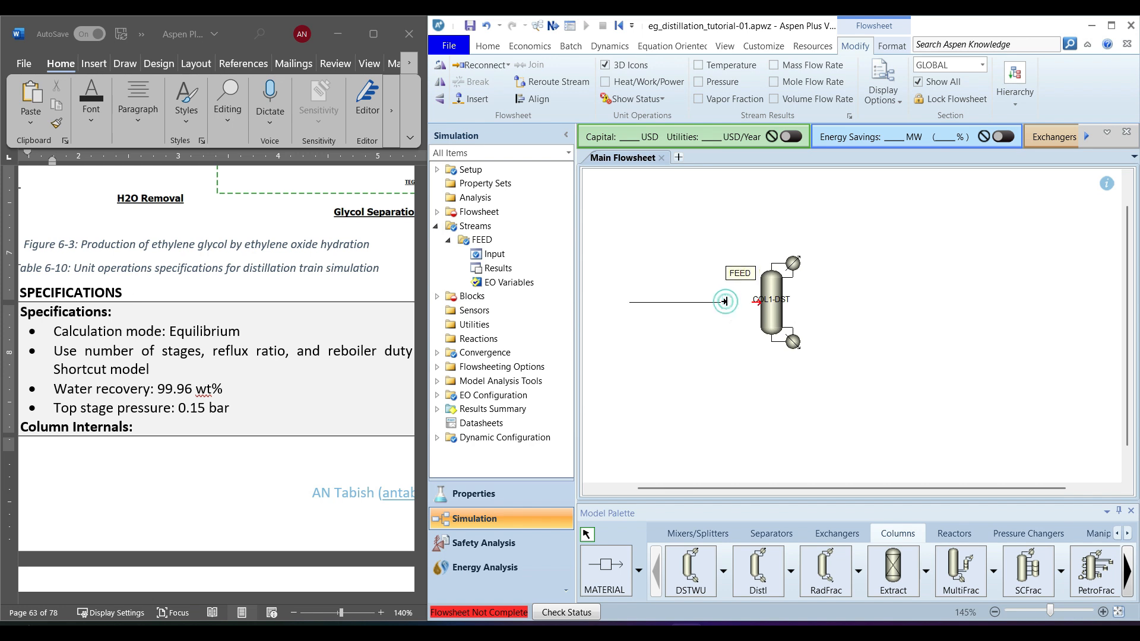
left_click(758, 302)
left_click(718, 371)
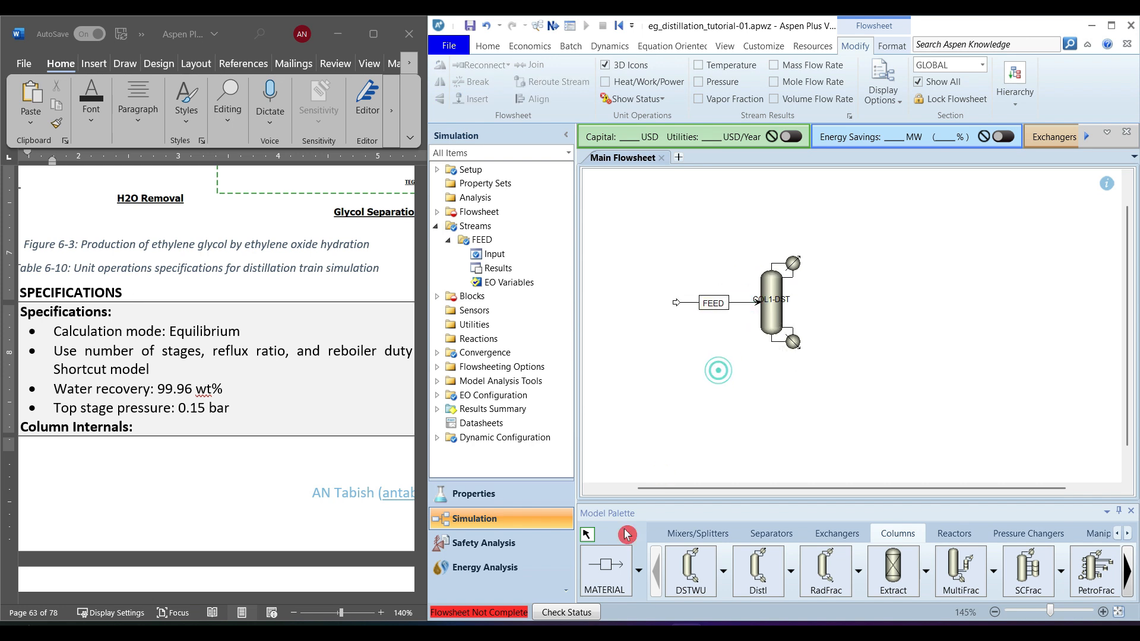
- Draw a material stream named SC-TOP1 from the liquid distillate port of COL1-DST
left_click(606, 569)
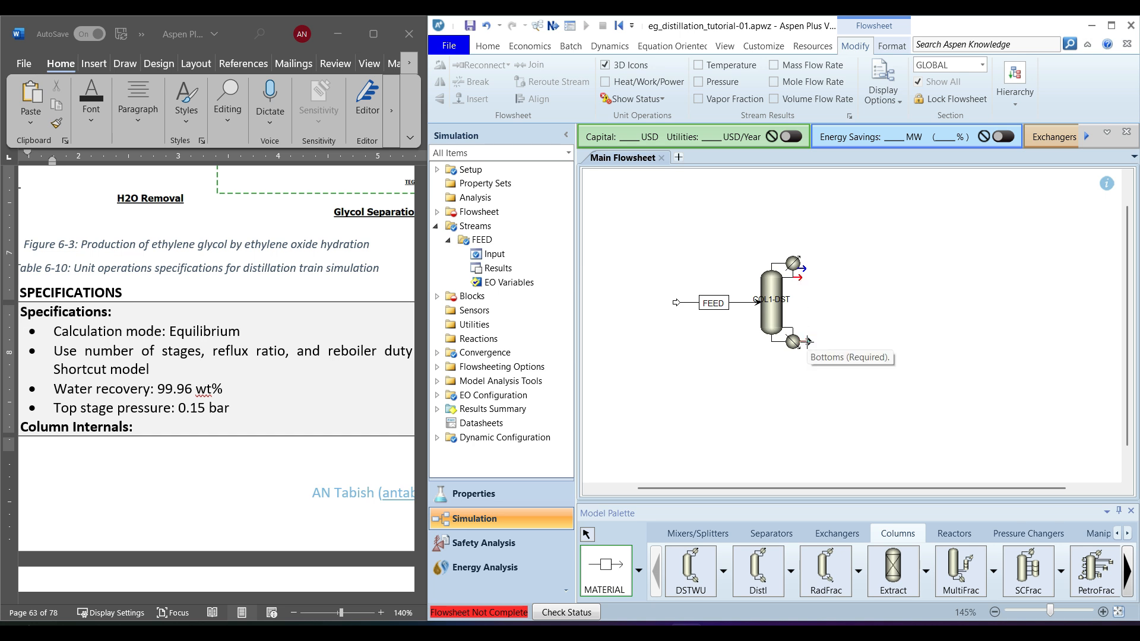
left_click(798, 278)
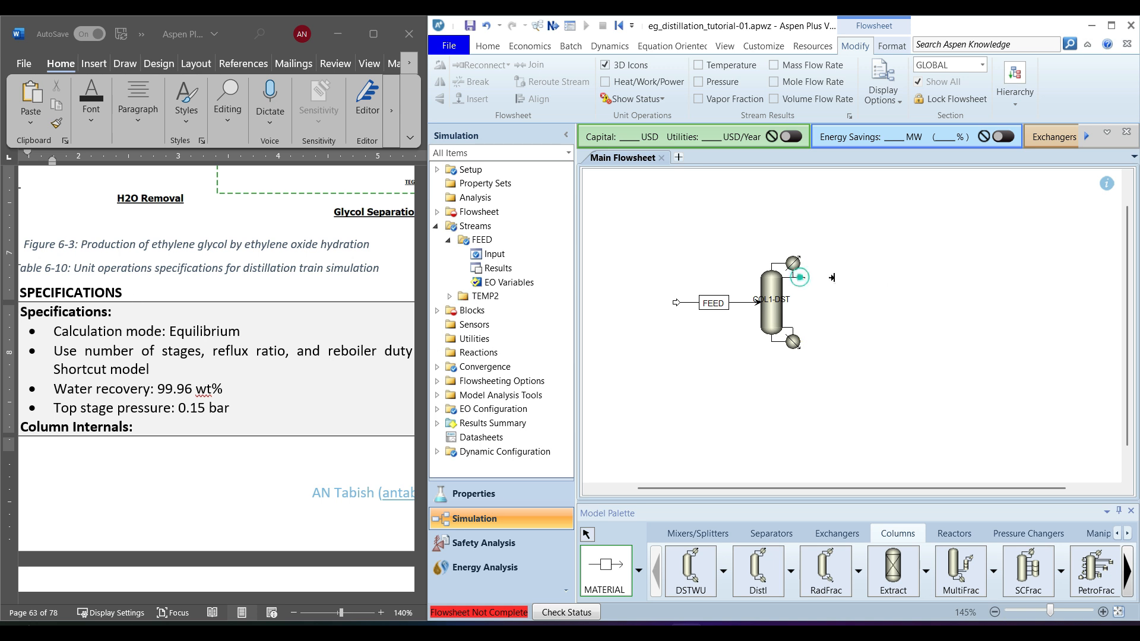
left_click(915, 274)
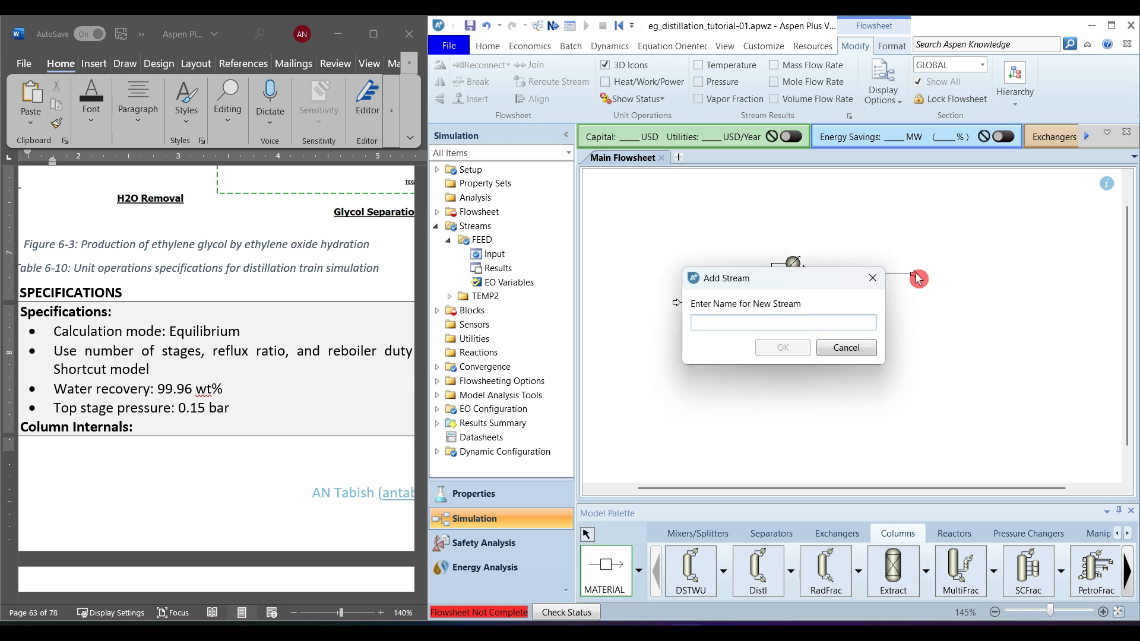
type("SC-TOP1")
key("Return")
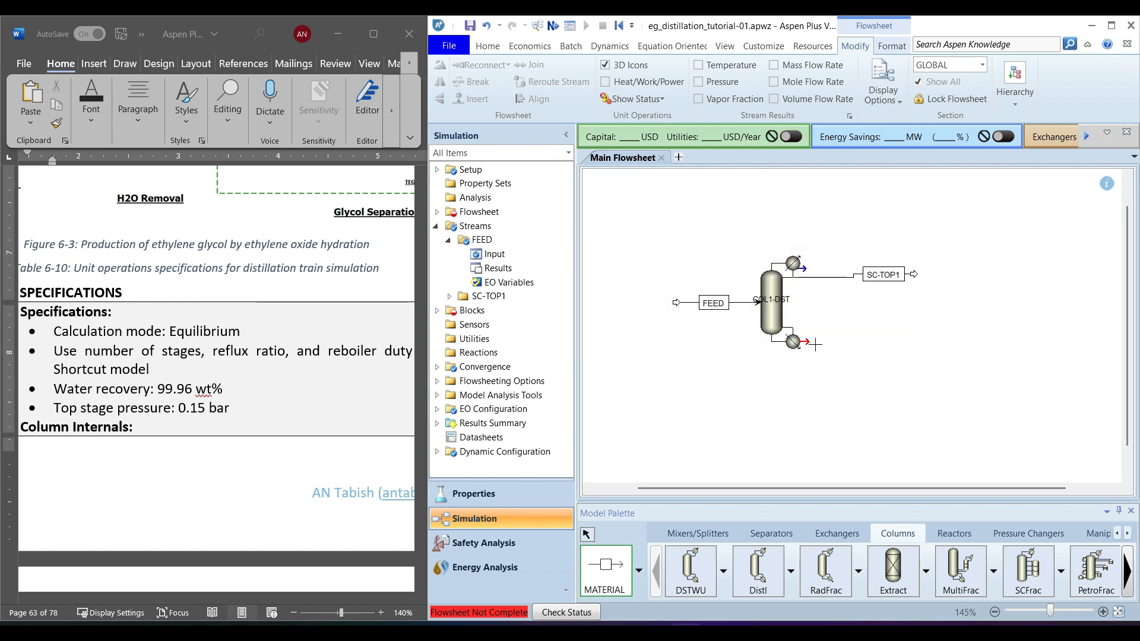
- Draw a material stream named SC-BOT1 from the bottoms port of COL1-DST and align all the flowsheet objects
left_click(805, 342)
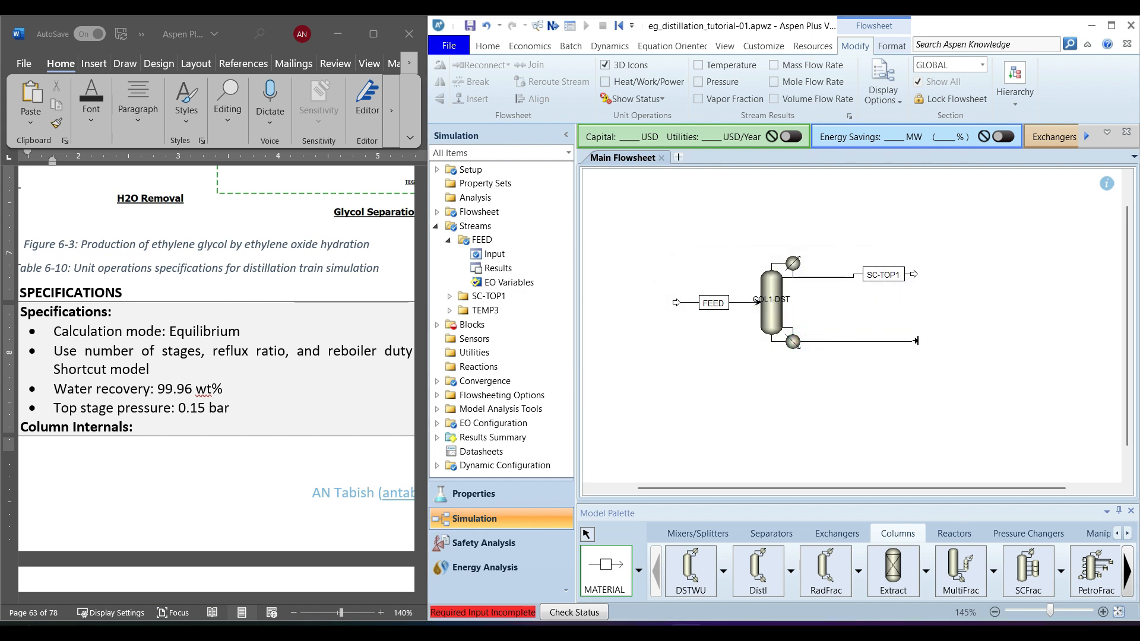
left_click(918, 348)
type("SC-")
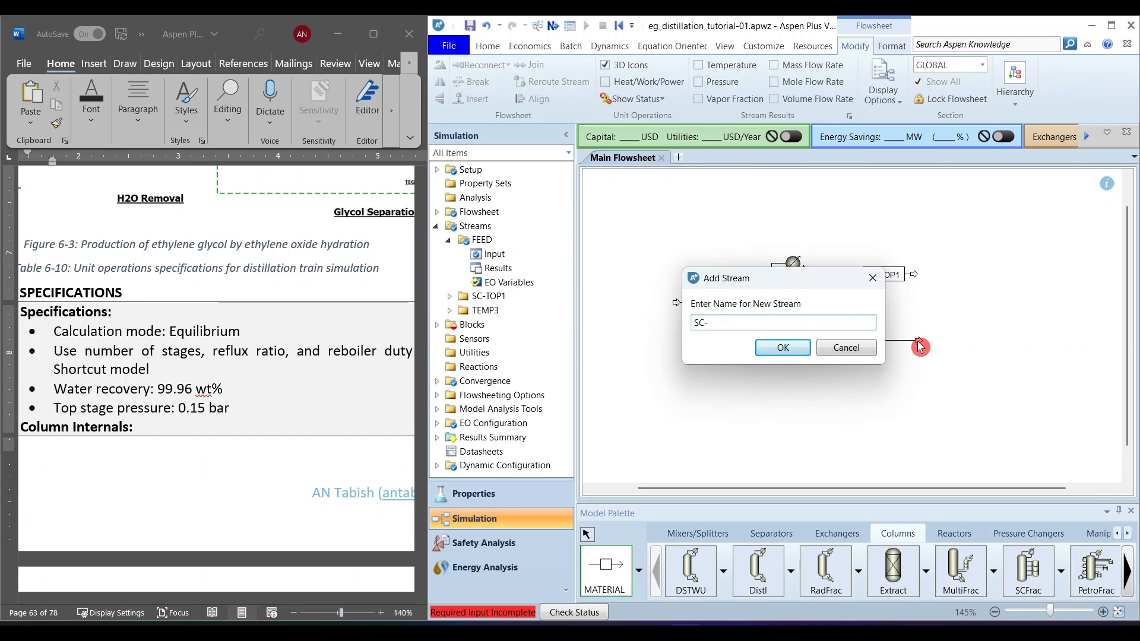
type("BOT1")
key("Return")
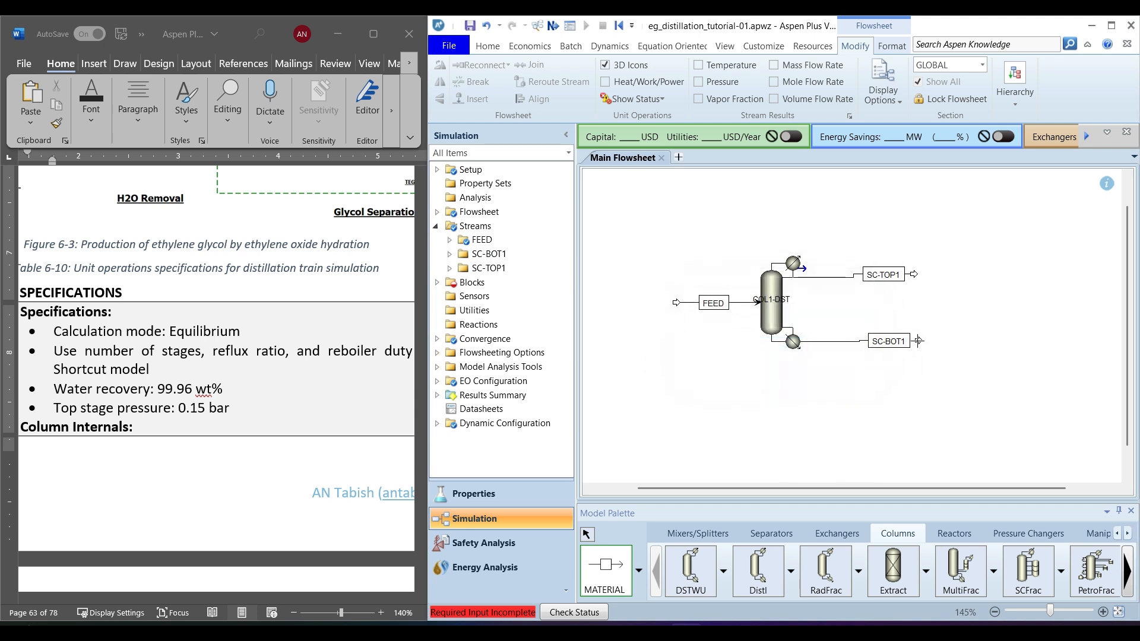
key("ctrl+a")
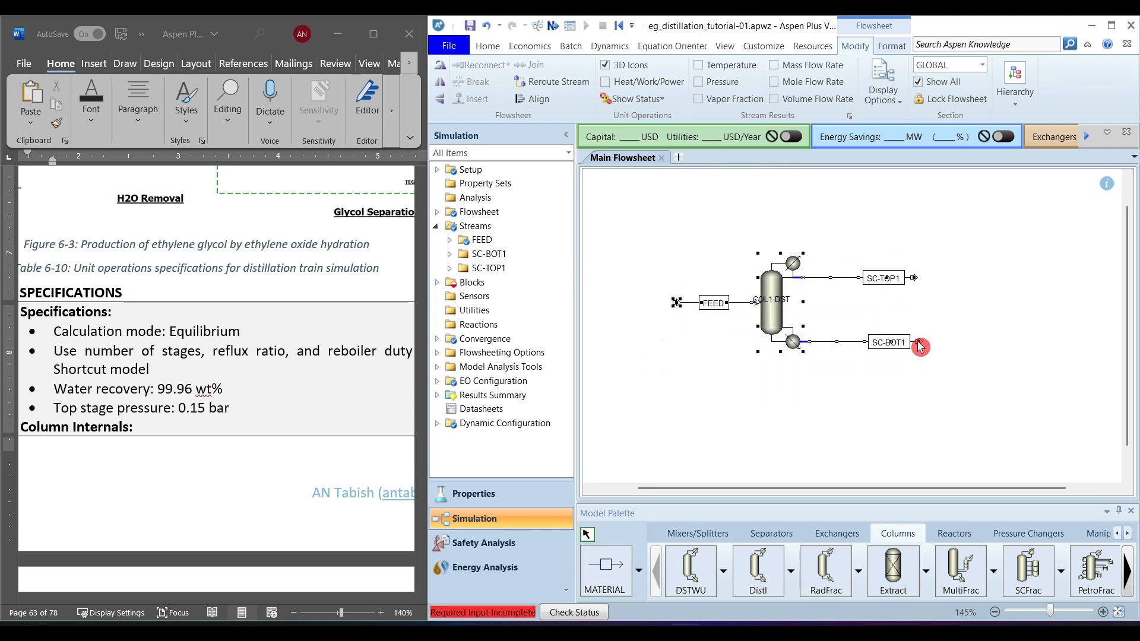
- Open the COL1-DST specifications and specify the column by a reflux ratio of -1.3
left_click(771, 313)
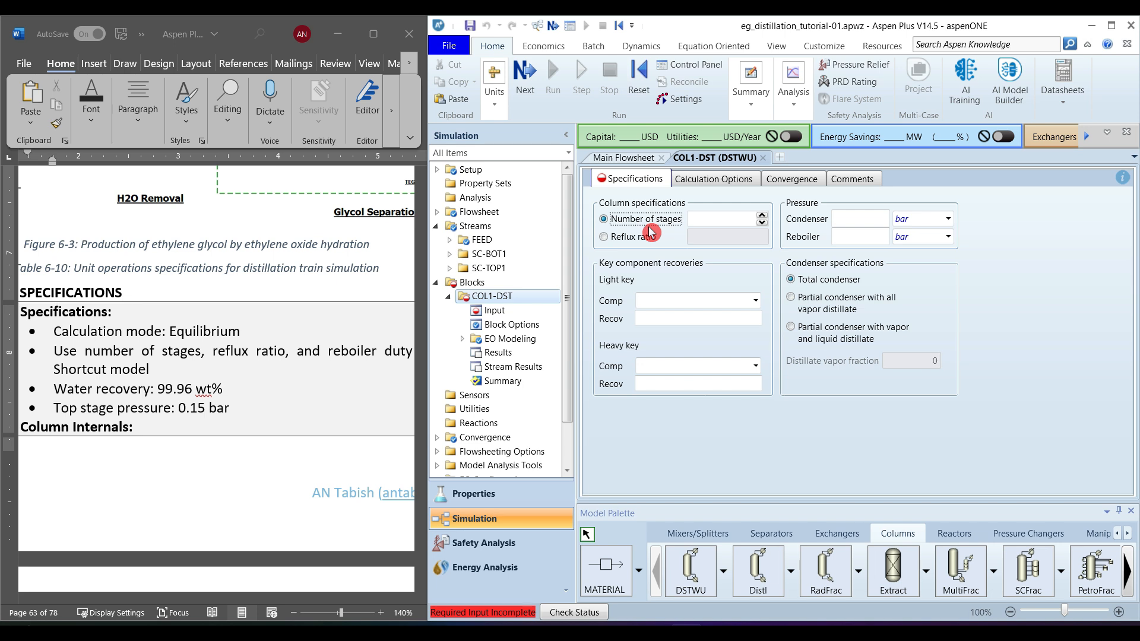
left_click(629, 238)
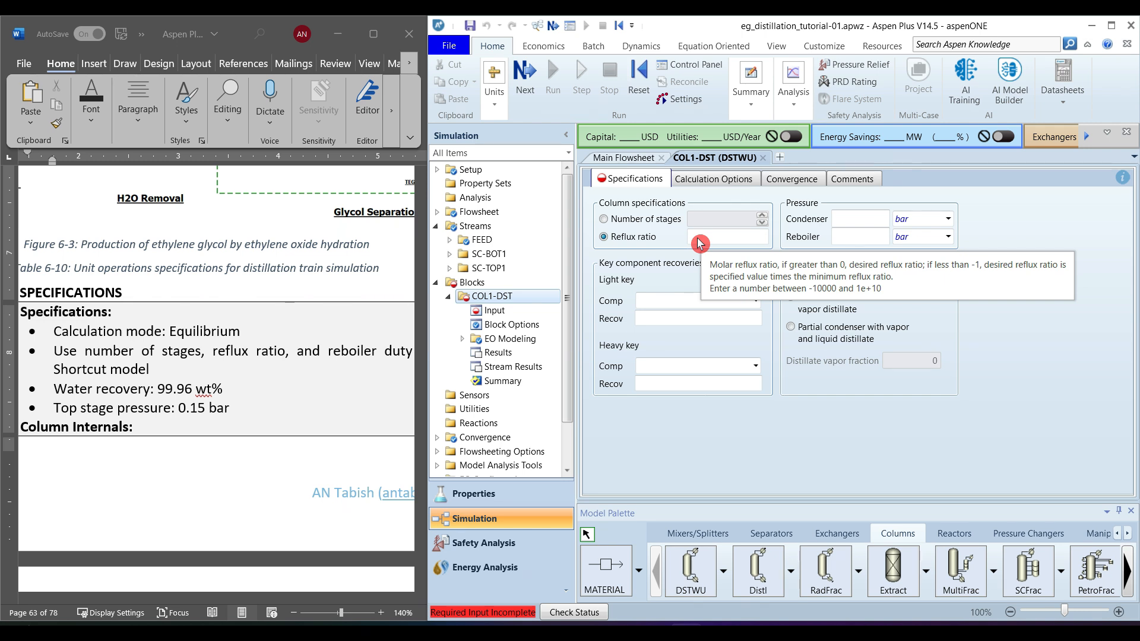
left_click(738, 238)
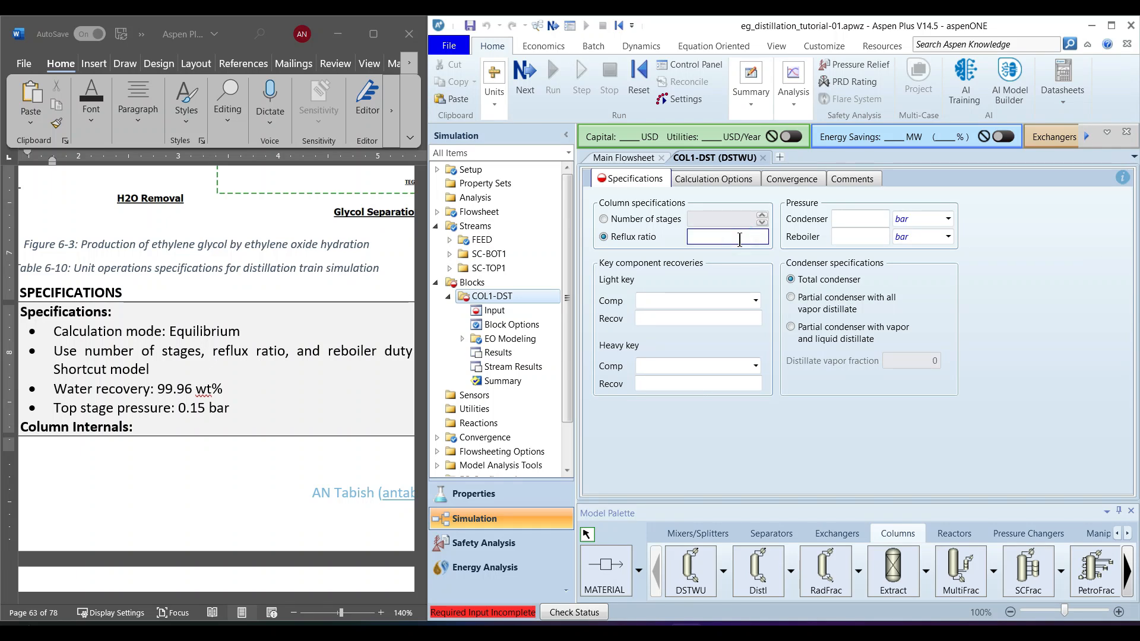
type("-1.3")
left_click(741, 262)
mouse_move(749, 262)
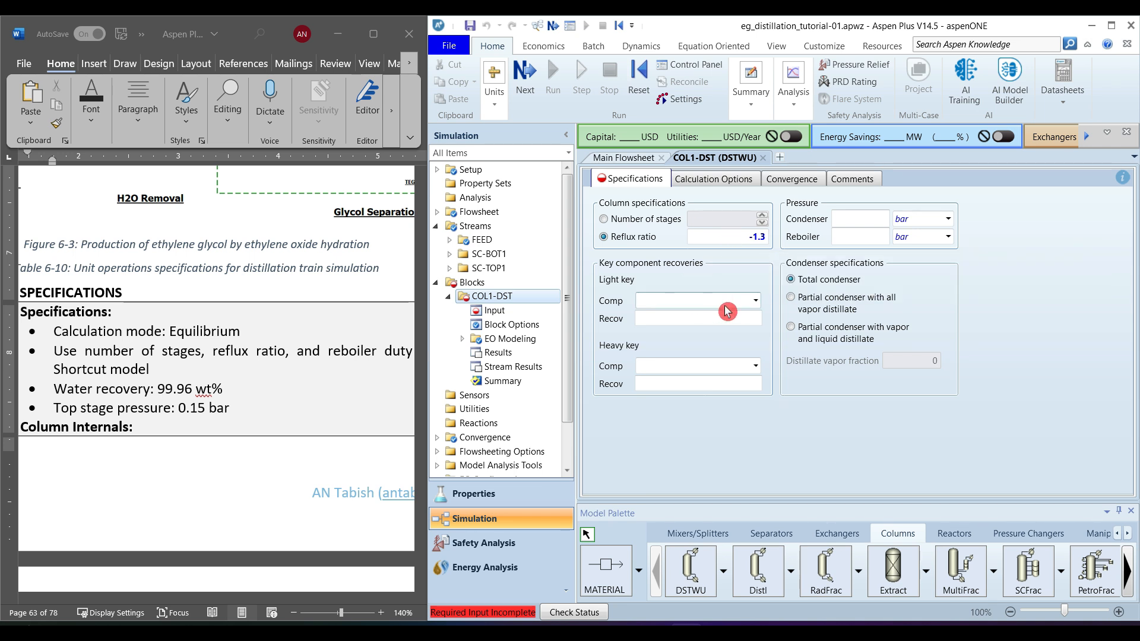
- Set the light key component of COL1-DST to WATER with a recovery of 0.9996
left_click(756, 304)
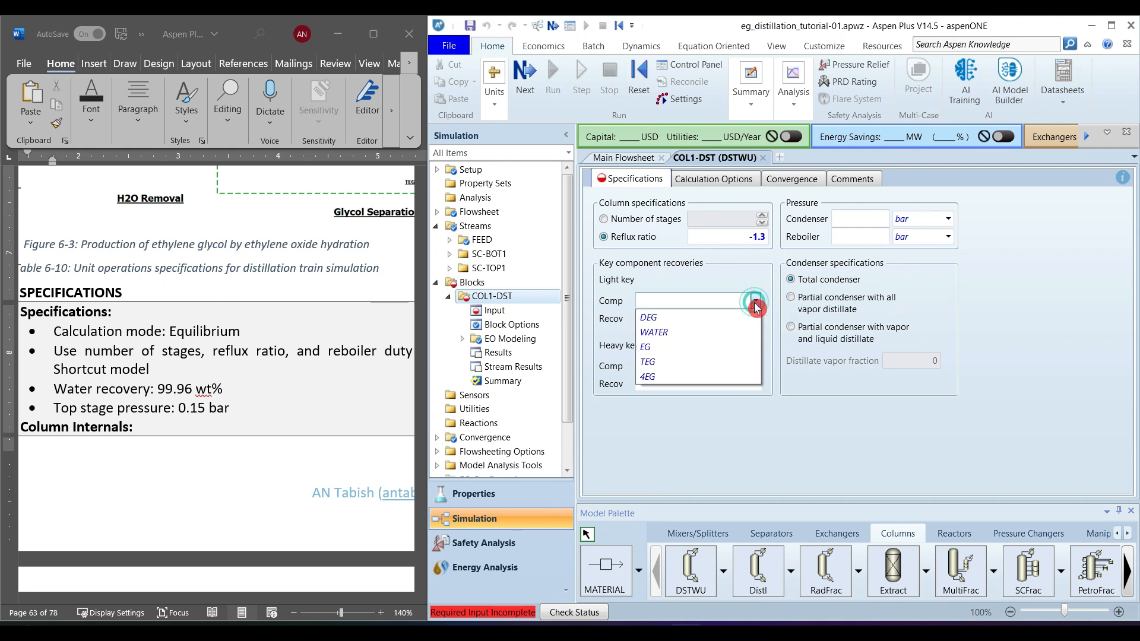
left_click(681, 332)
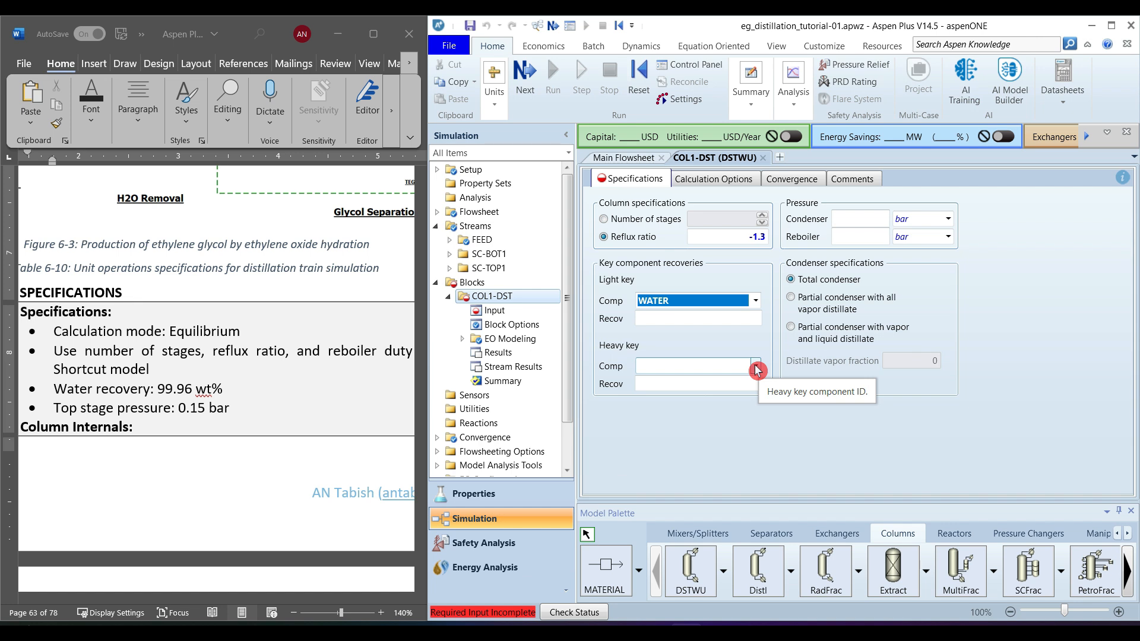
left_click(709, 321)
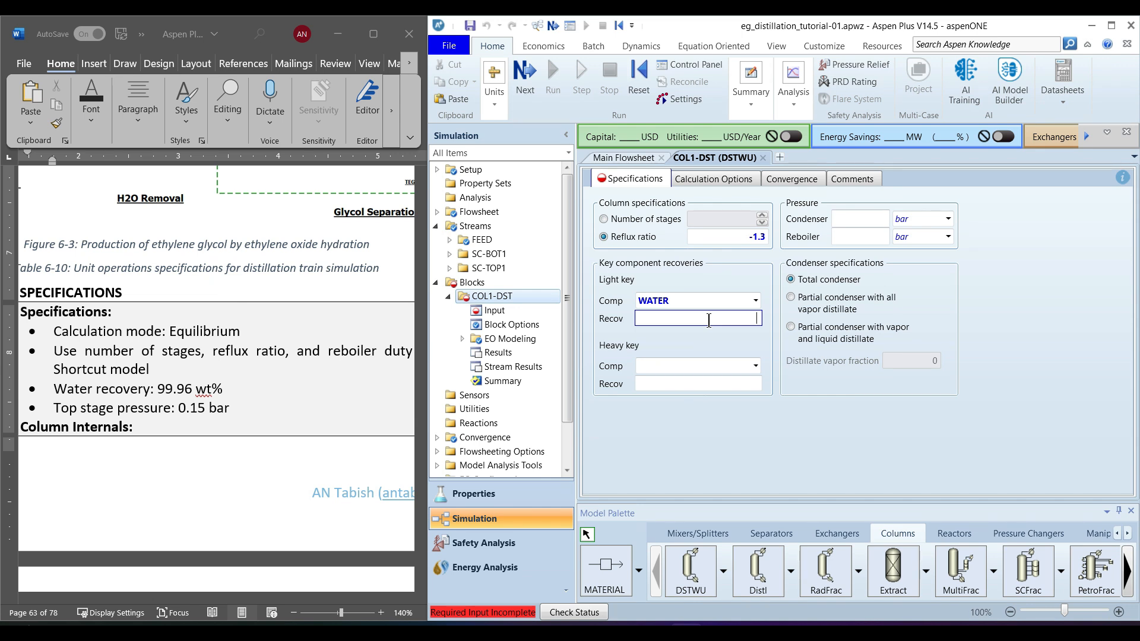
type("0.9996")
left_click(672, 337)
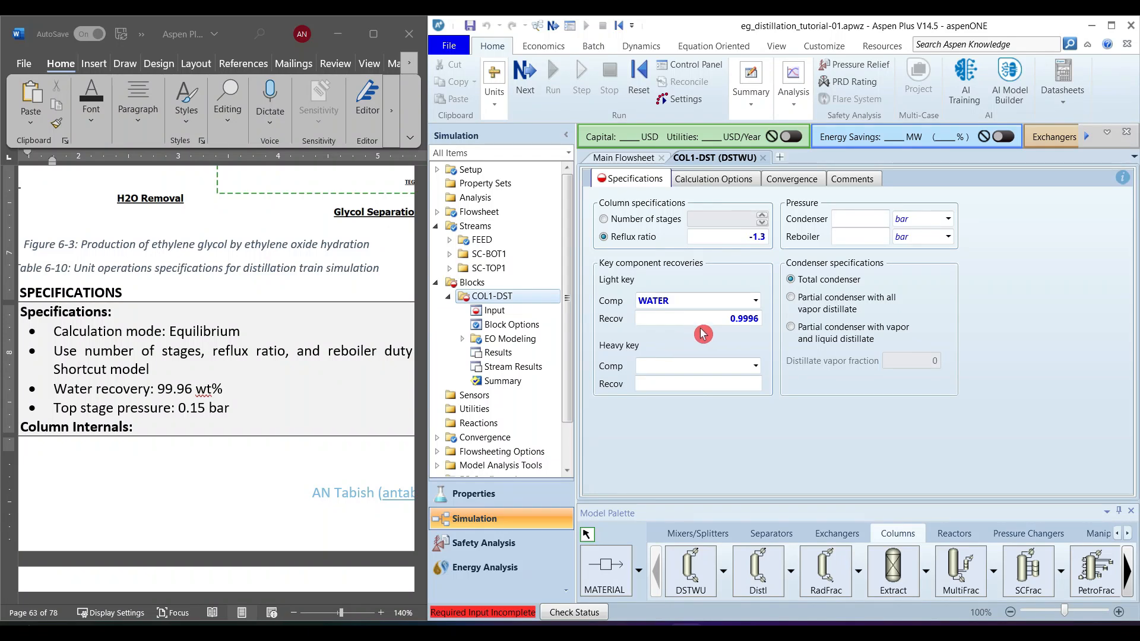
- Set the heavy key component of COL1-DST to 4EG with a recovery of 0.001
left_click(755, 369)
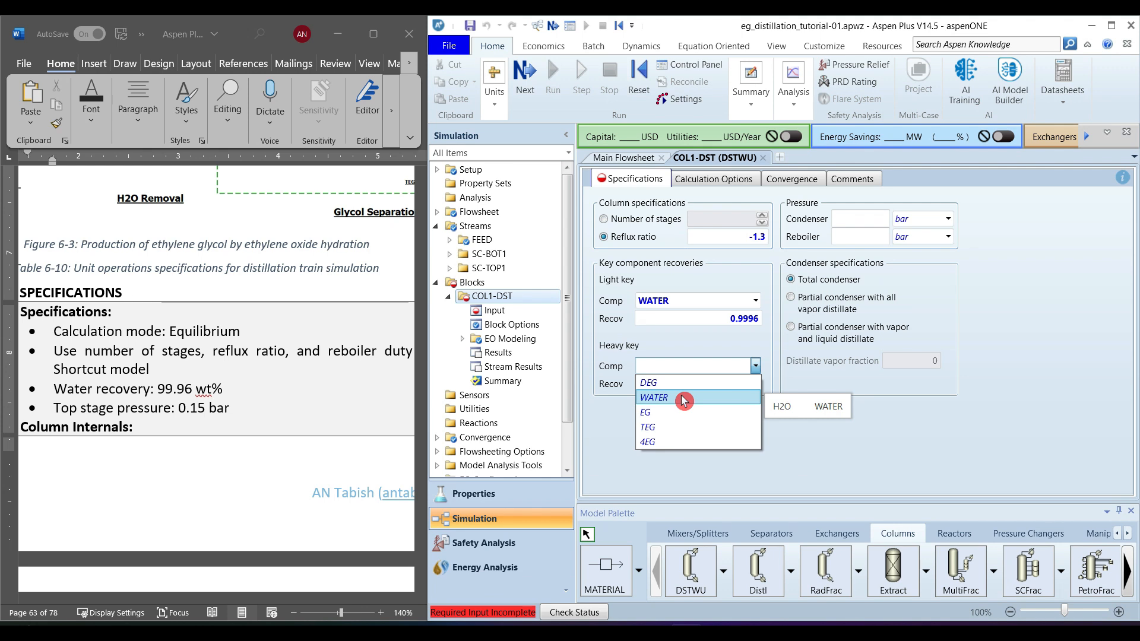
left_click(658, 442)
left_click(737, 384)
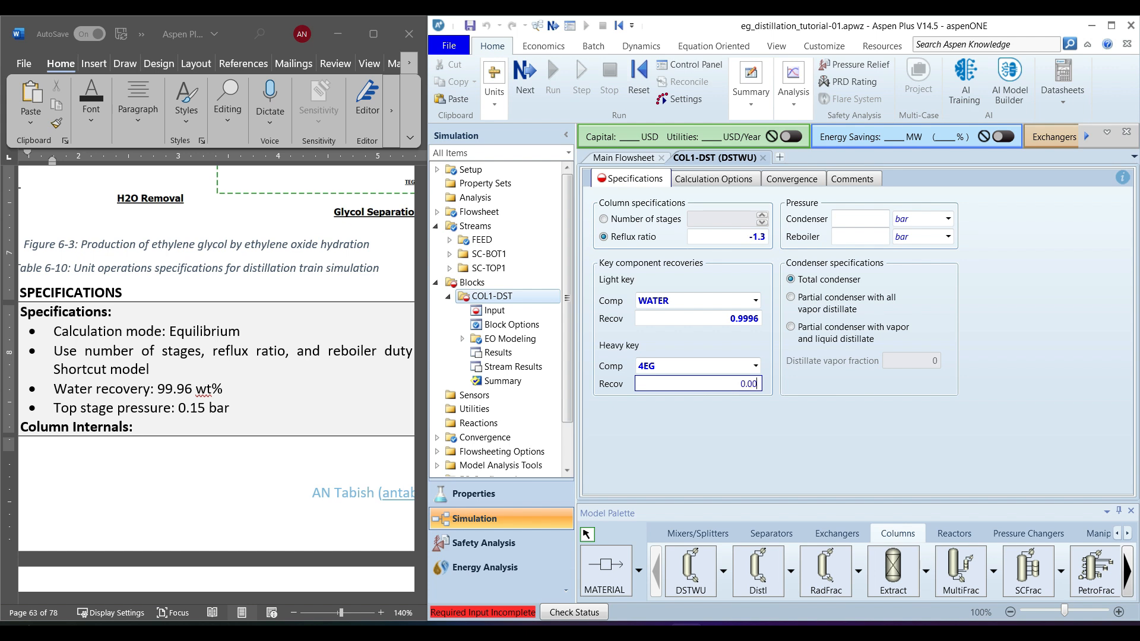
type("1")
left_click(819, 434)
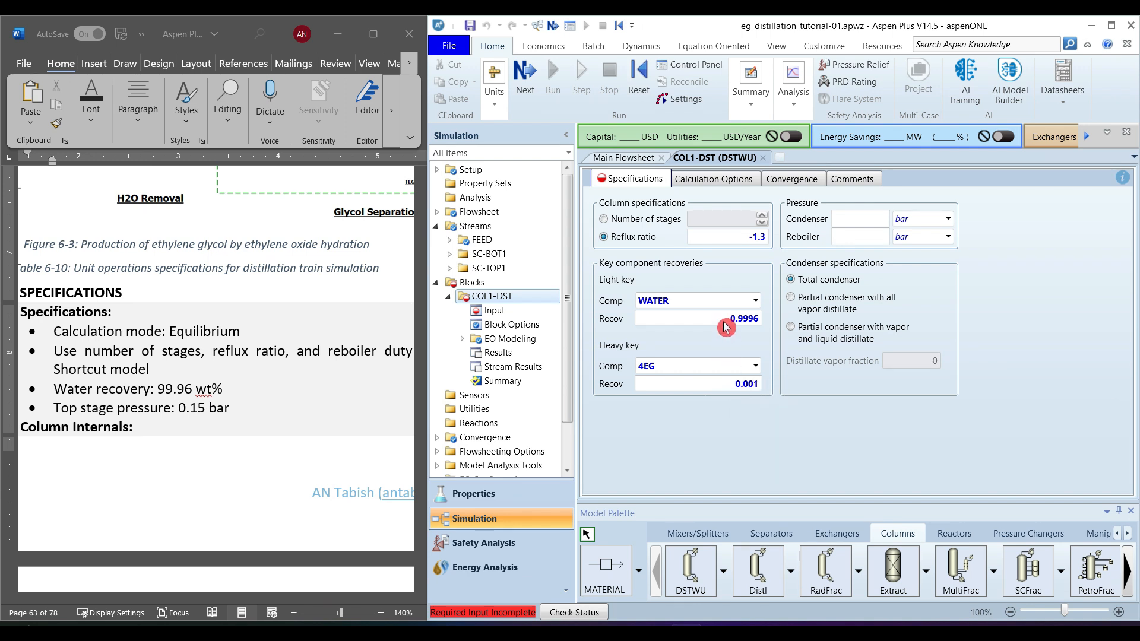
- Set both the condenser and reboiler pressures of COL1-DST to 0.15 bar and run the simulation
left_click(861, 218)
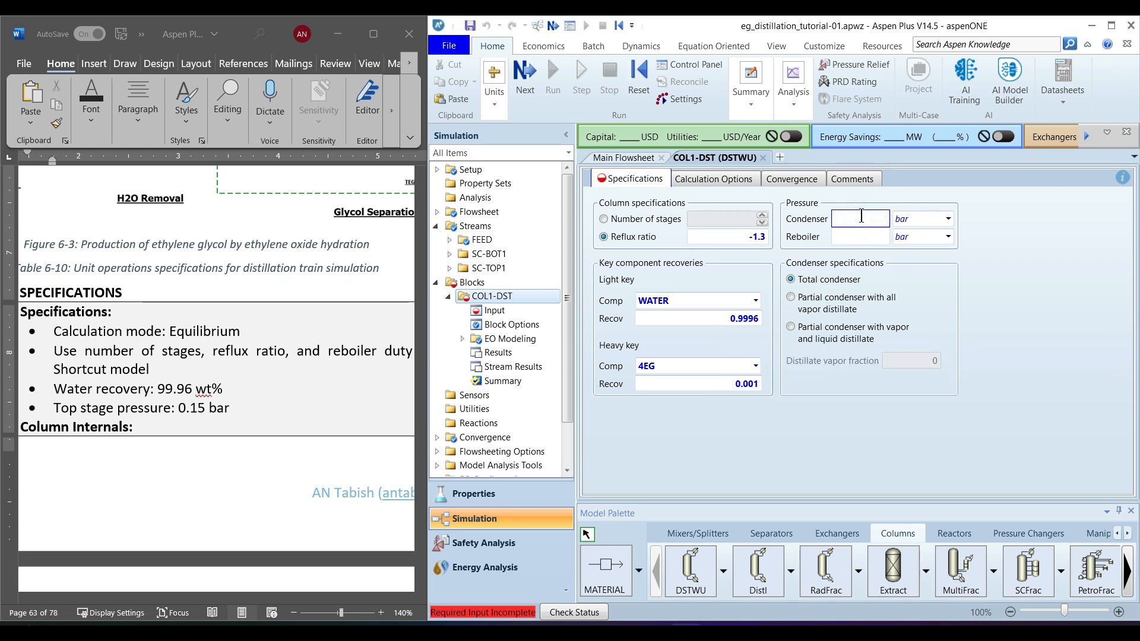
type("0.15")
left_click(857, 237)
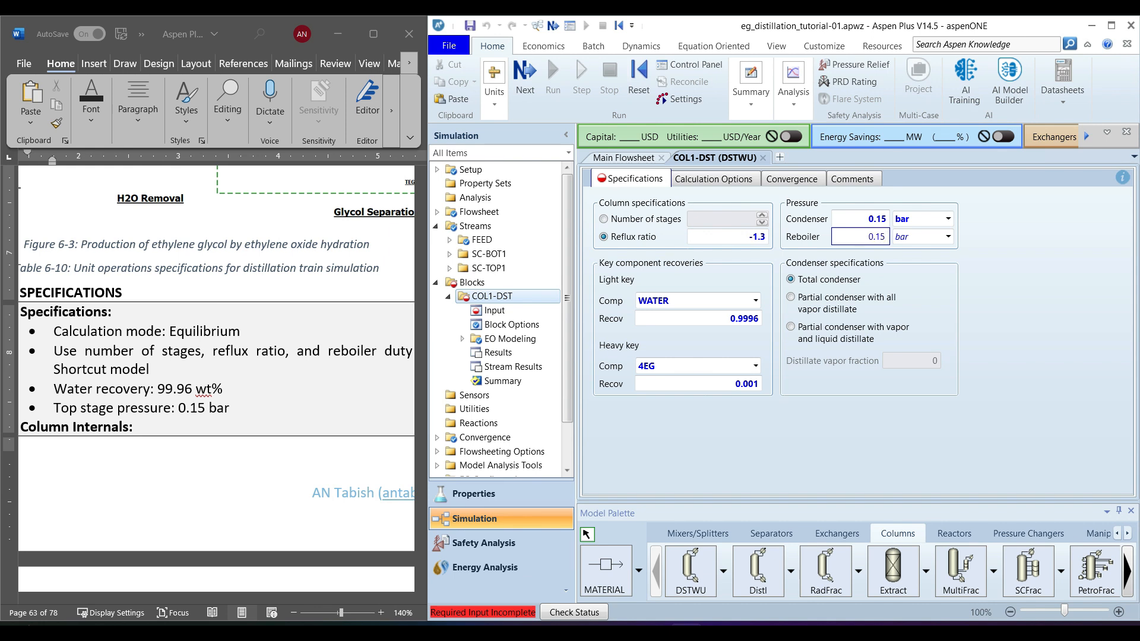
left_click(1019, 353)
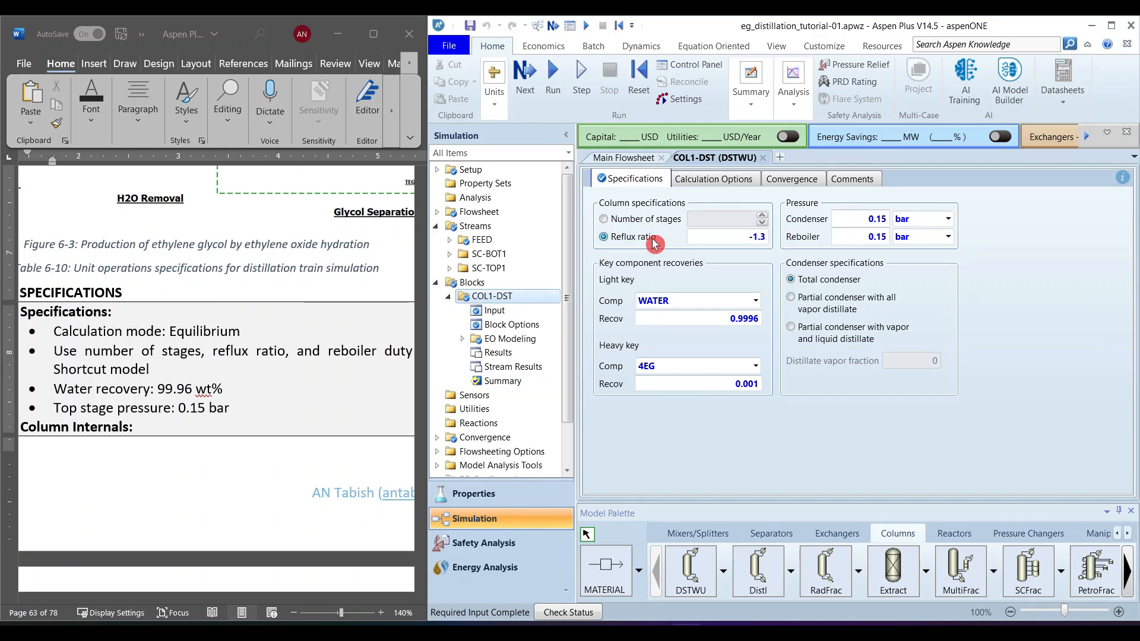
left_click(553, 80)
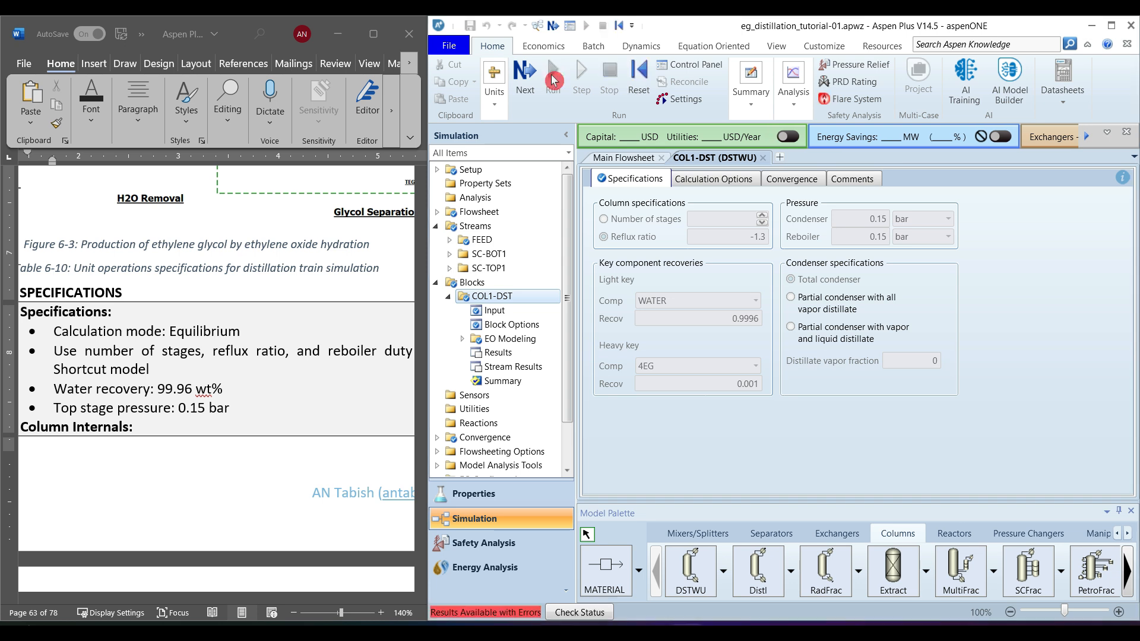
left_click(822, 377)
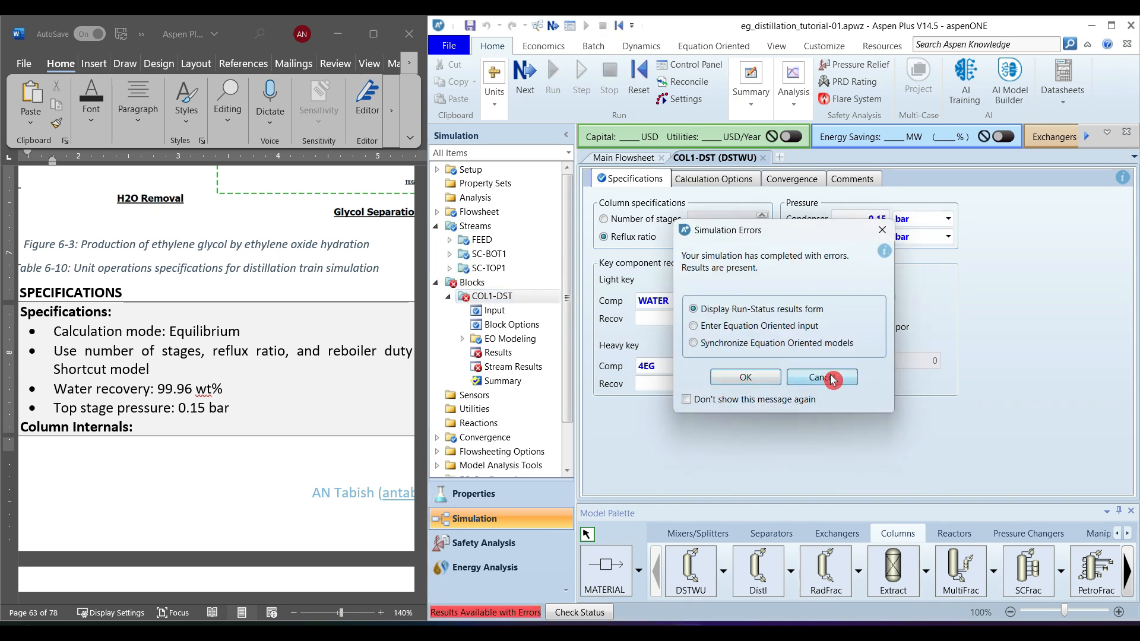
- Review the COL1-DST results summary, its status messages, and the temperatures in the stream results
left_click(503, 352)
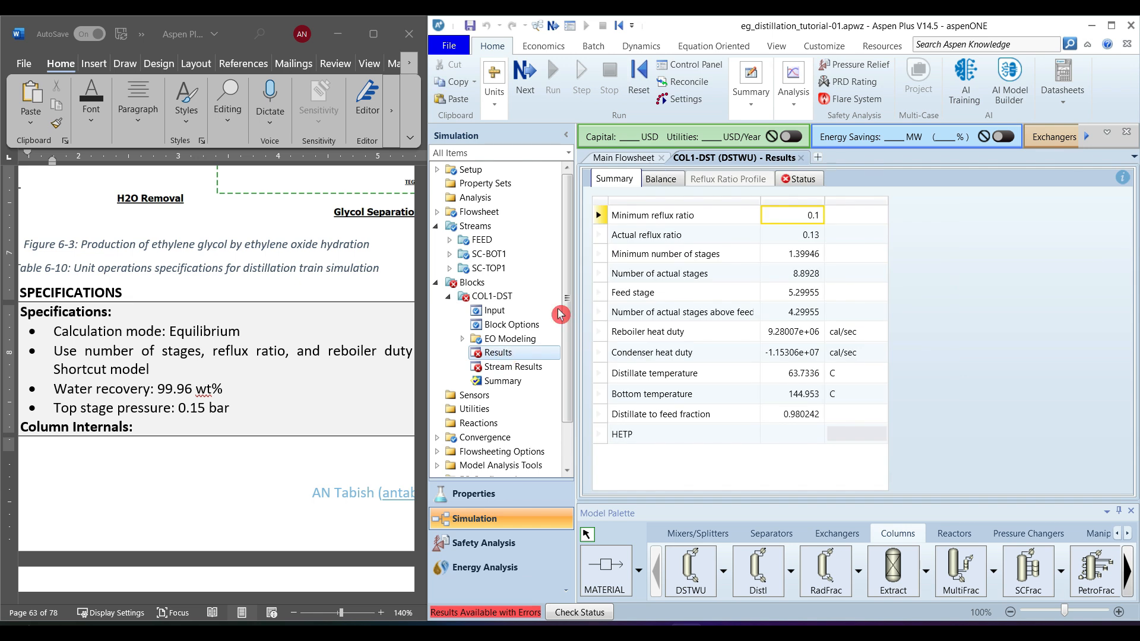
left_click(801, 180)
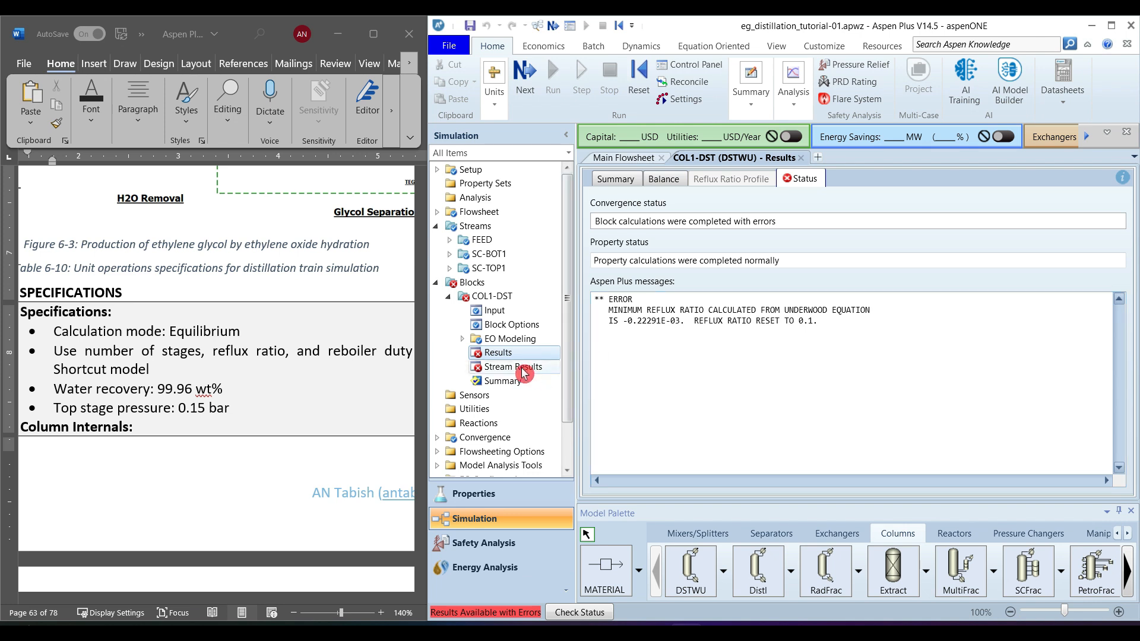
left_click(514, 367)
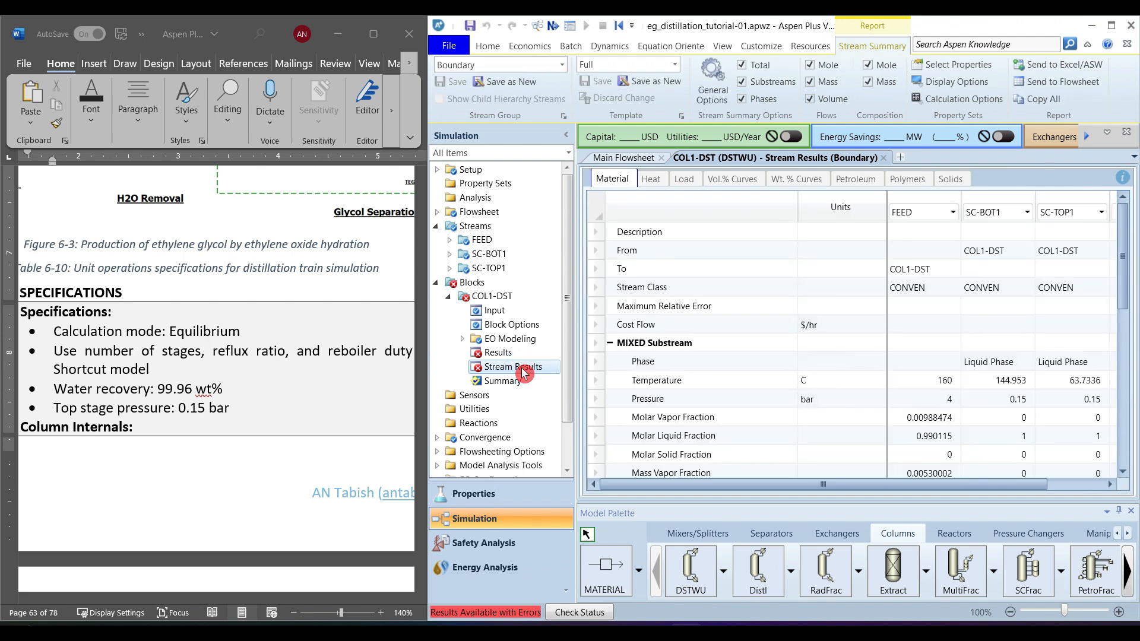
left_click_drag(1125, 282, 1134, 335)
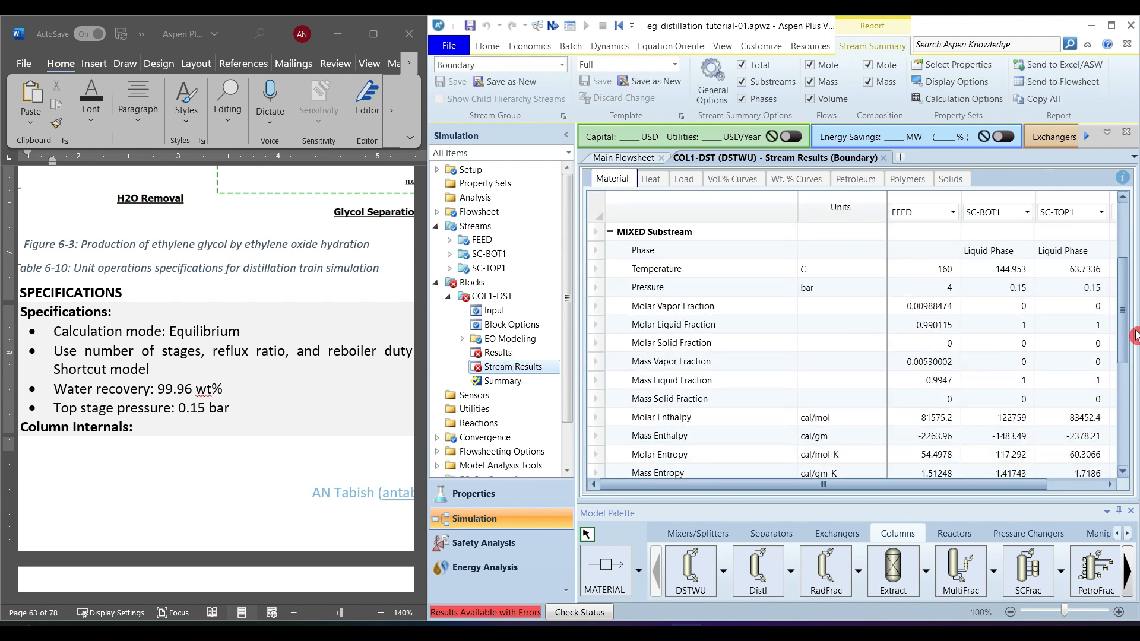
left_click(595, 272)
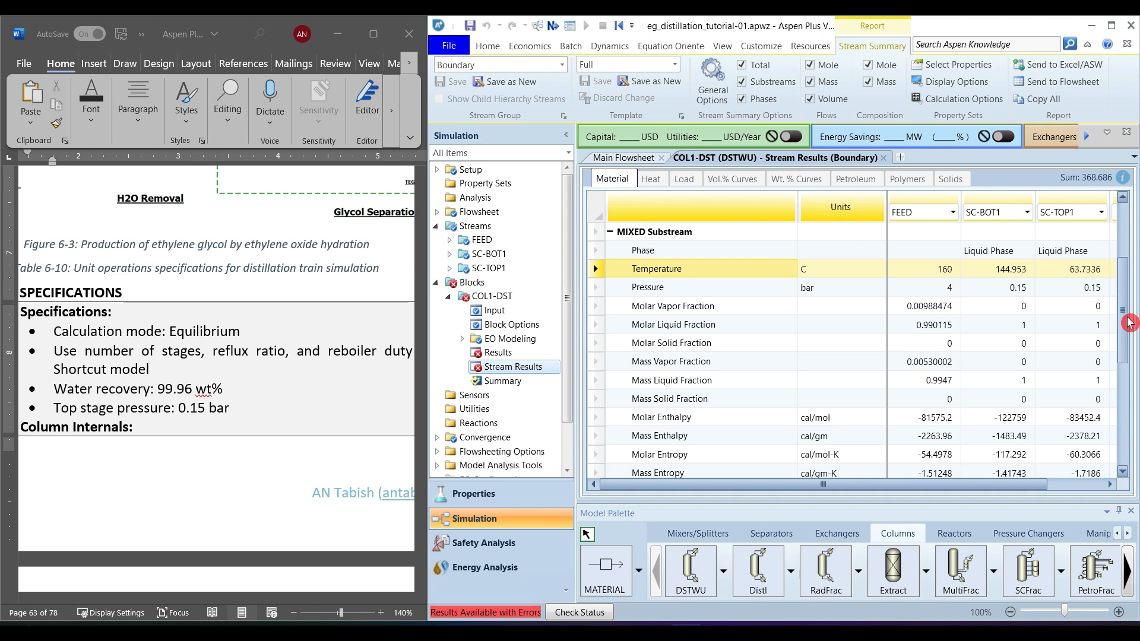
- Examine the component mass flows and mass fractions in the COL1-DST stream results, focusing on the WATER row
left_click_drag(1129, 323, 1127, 428)
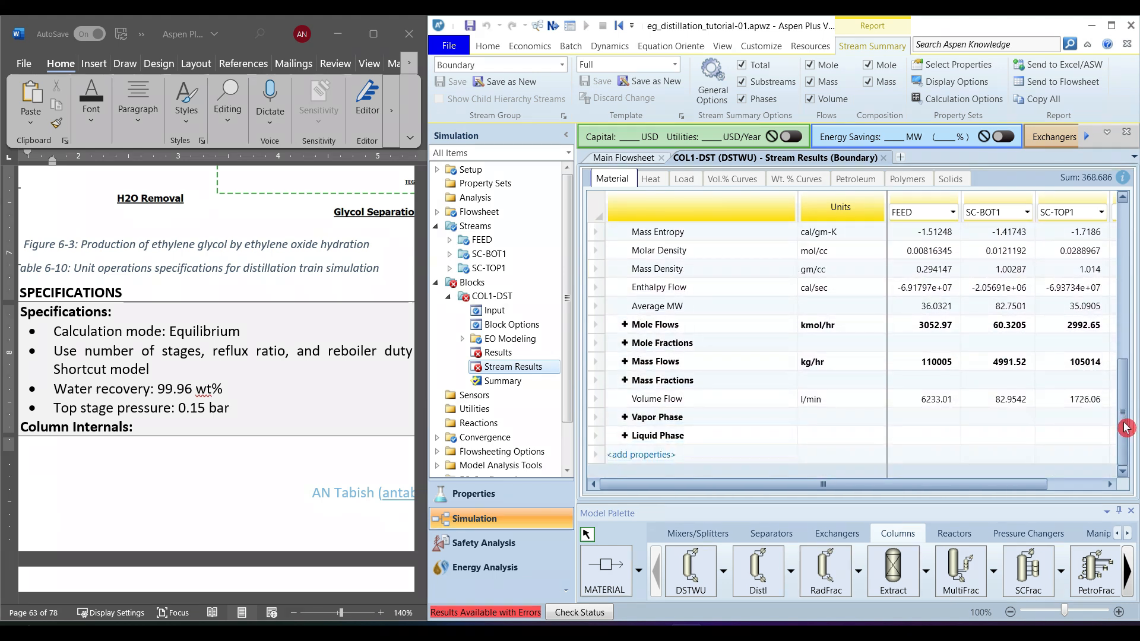
left_click(625, 362)
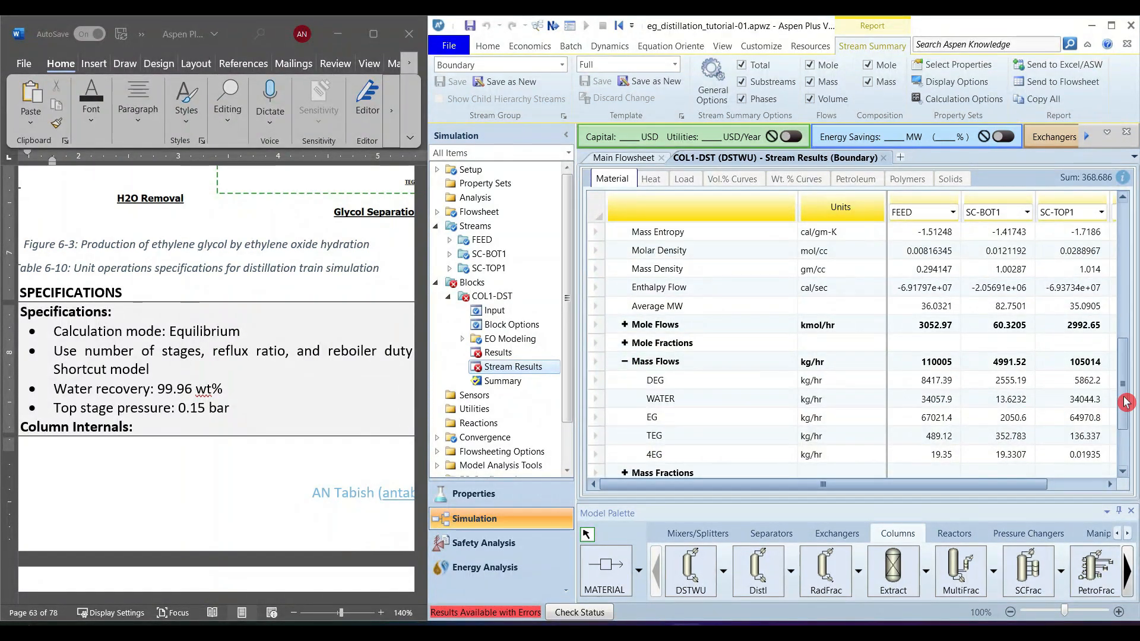
left_click_drag(1129, 402, 1128, 413)
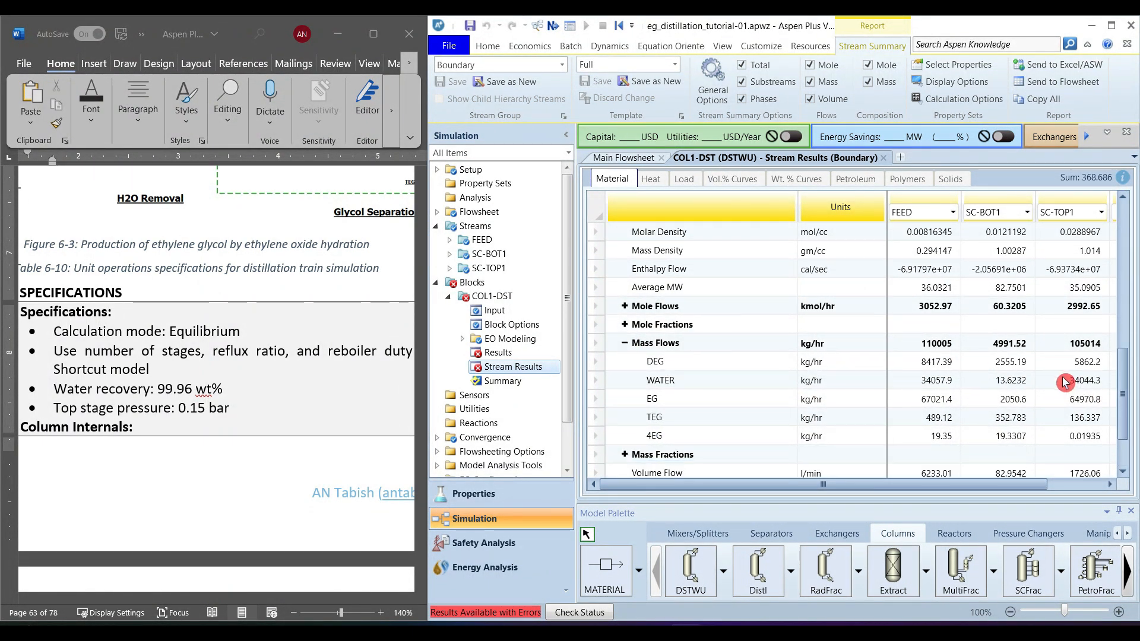
left_click(596, 380)
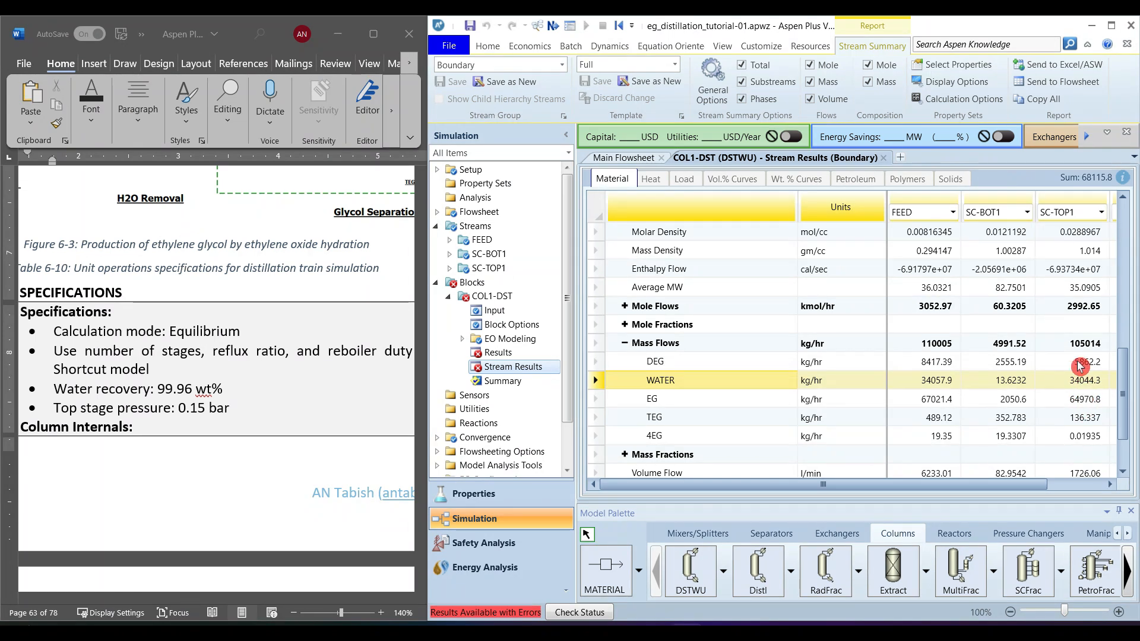
scroll(1121, 390, "down", 2)
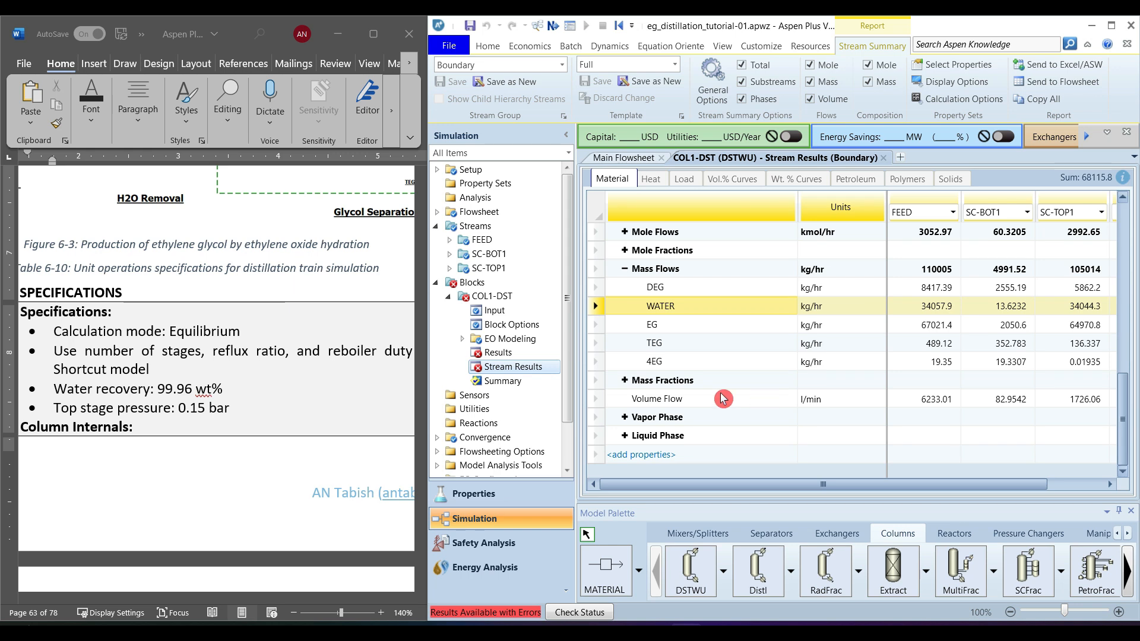
left_click(627, 381)
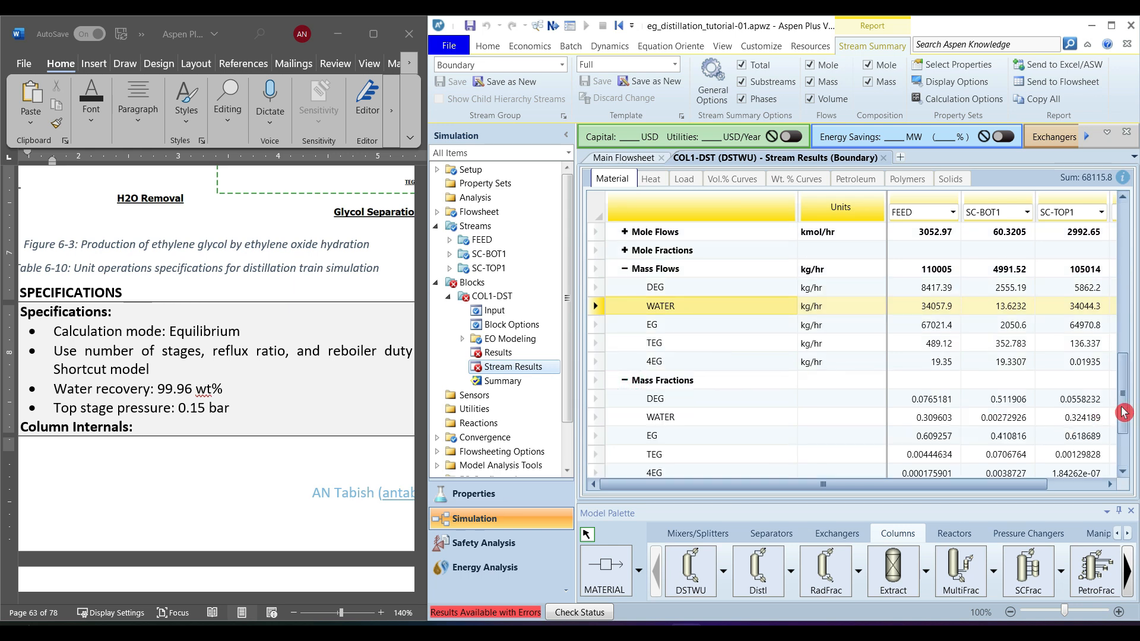
scroll(1124, 411, "down", 2)
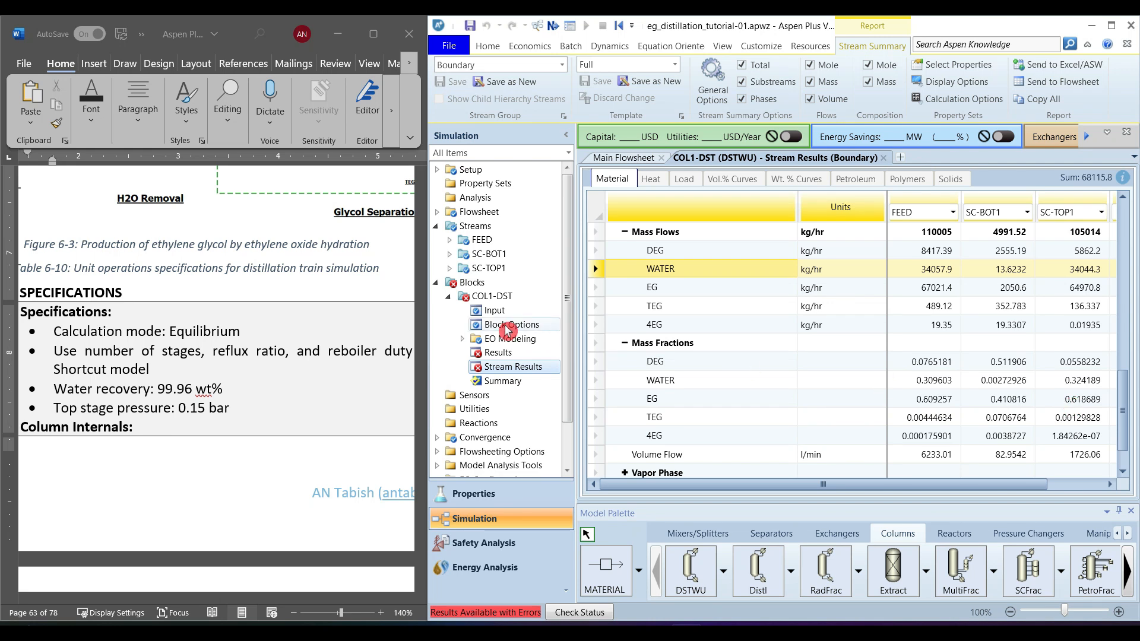
- Change the heavy key component of COL1-DST to TEG
left_click(492, 311)
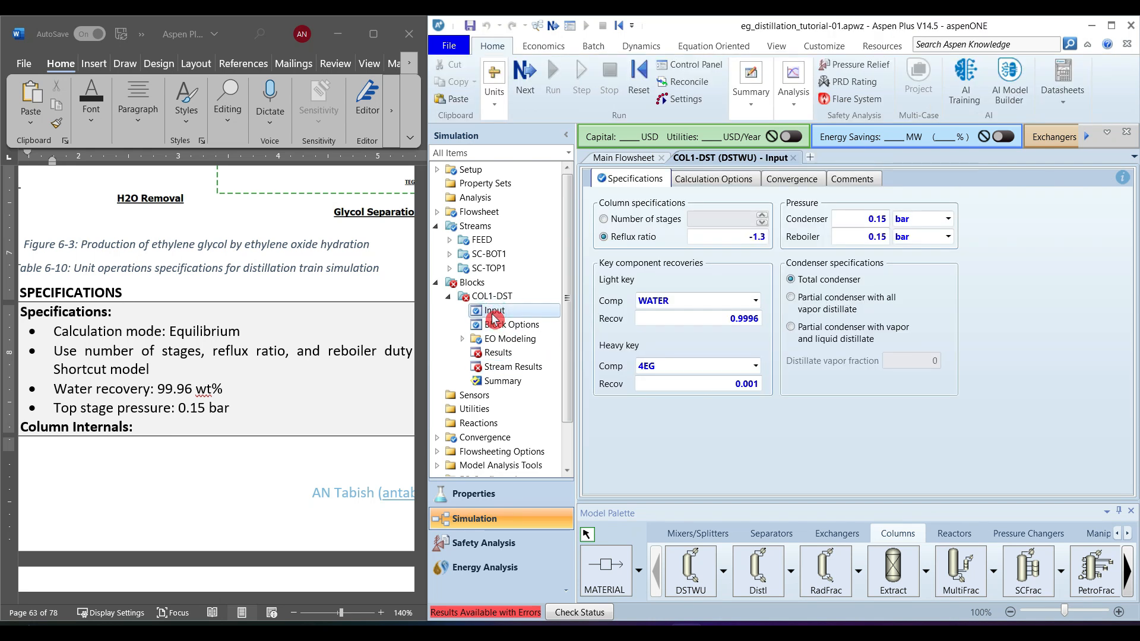
left_click(756, 371)
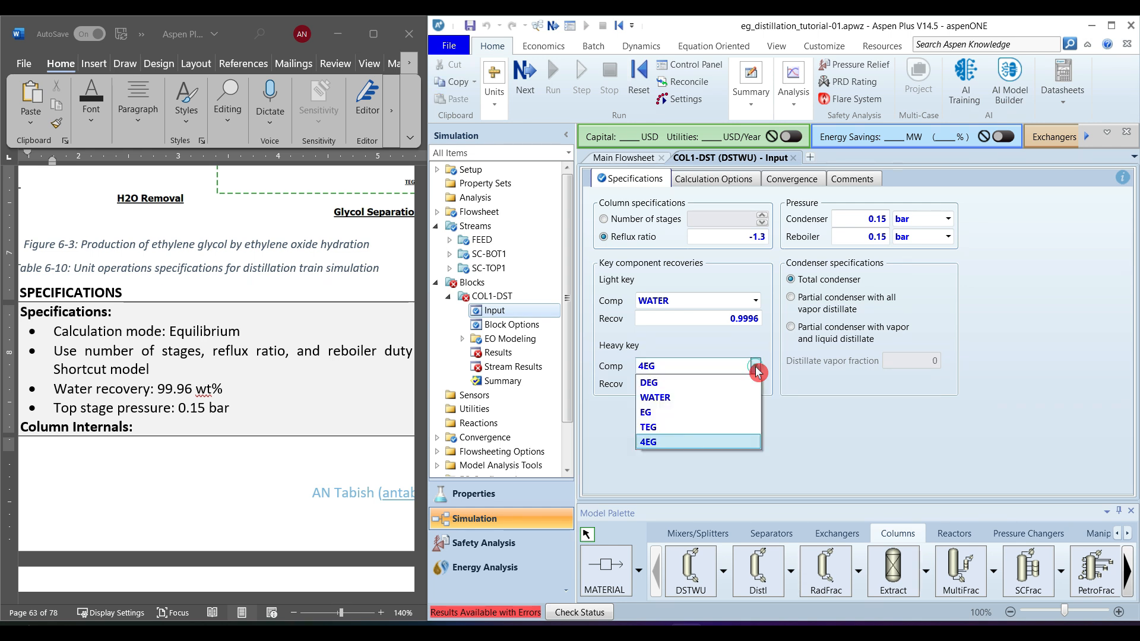
left_click(659, 433)
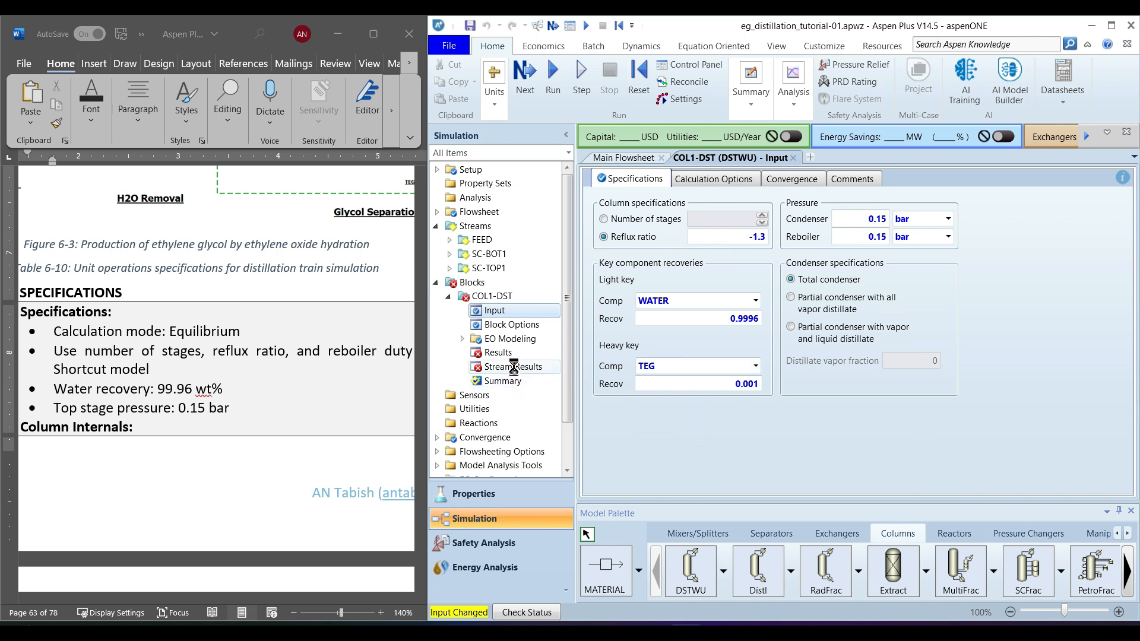
- Rerun the simulation with the EG mass flow row of the stream results in view to check the split
left_click(513, 366)
left_click_drag(1124, 302, 1129, 445)
left_click(625, 399)
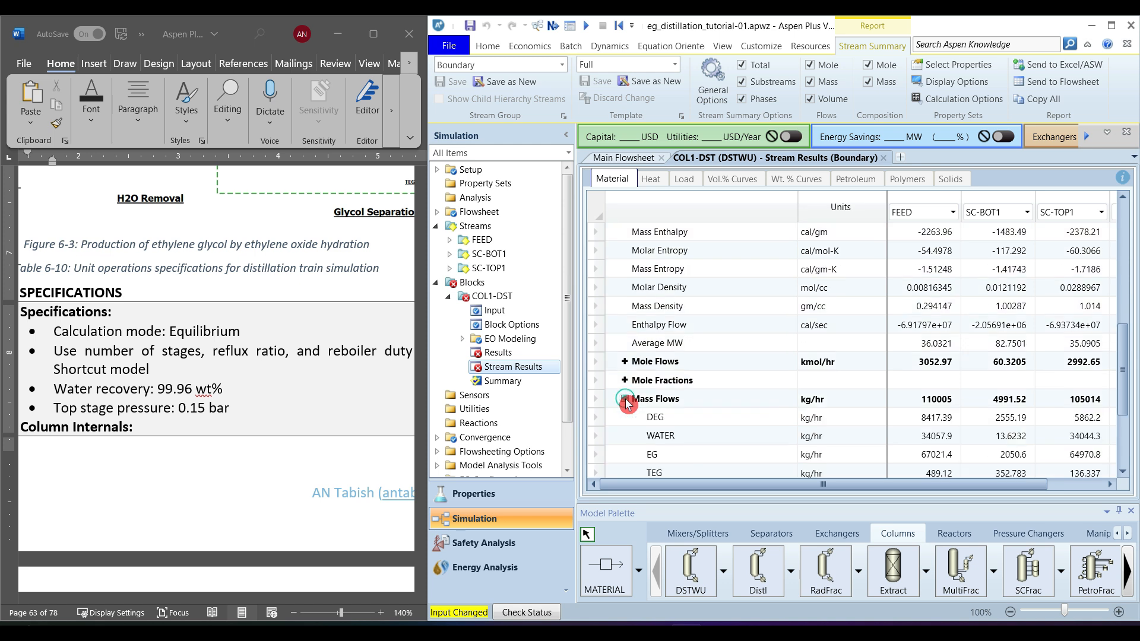
left_click_drag(1113, 372, 1117, 395)
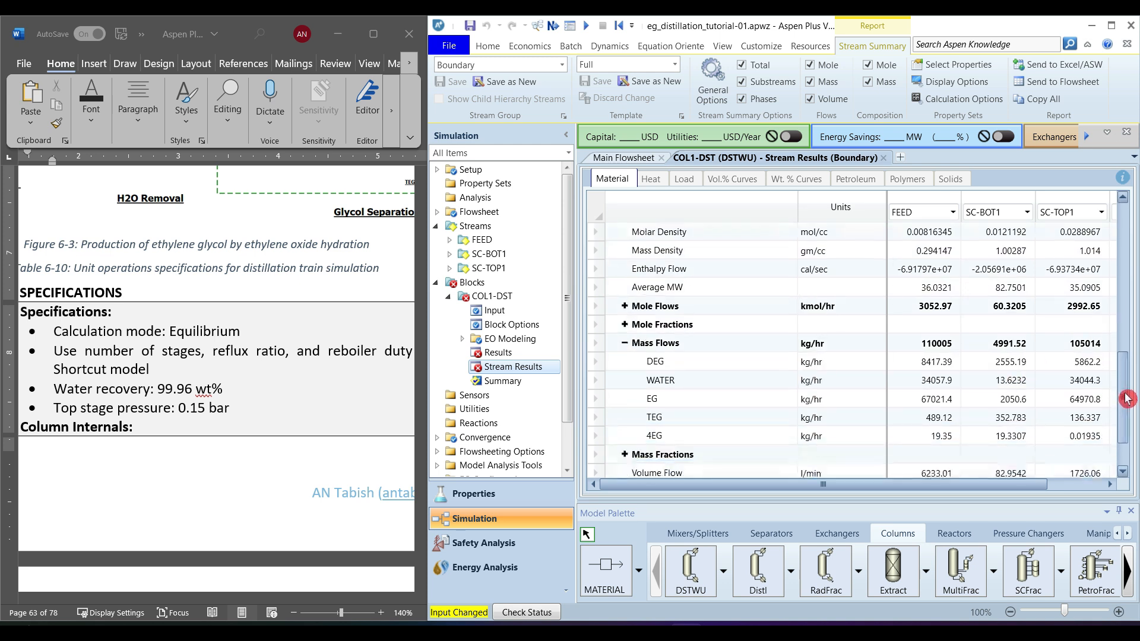
left_click(597, 399)
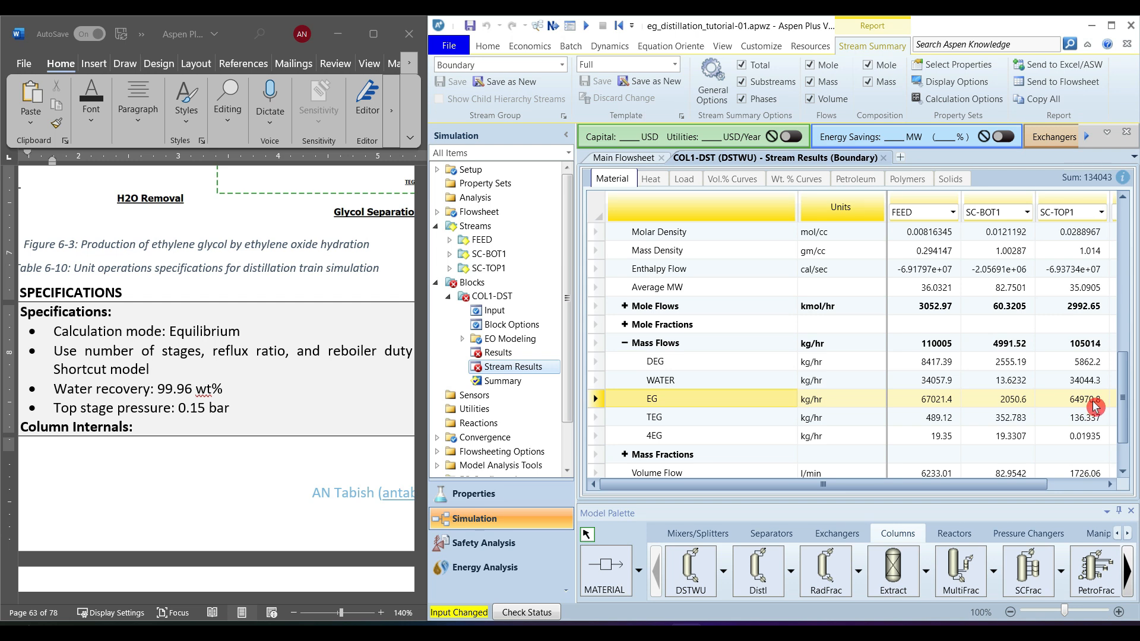
left_click(586, 26)
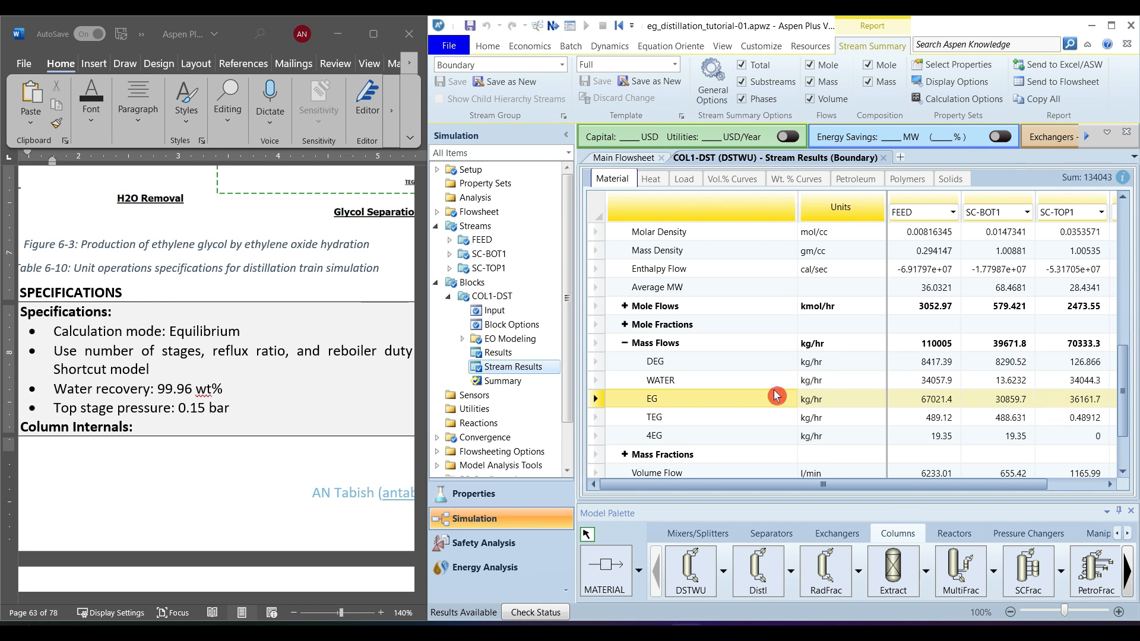
- Change the heavy key component of COL1-DST to DEG and run the simulation
left_click(495, 310)
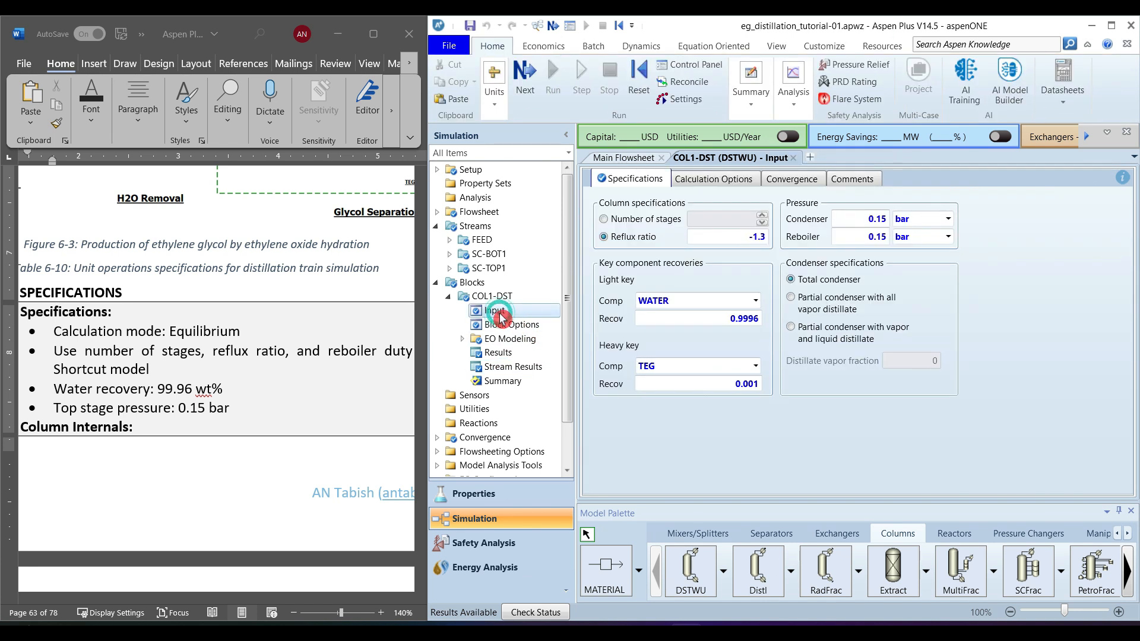
left_click(756, 367)
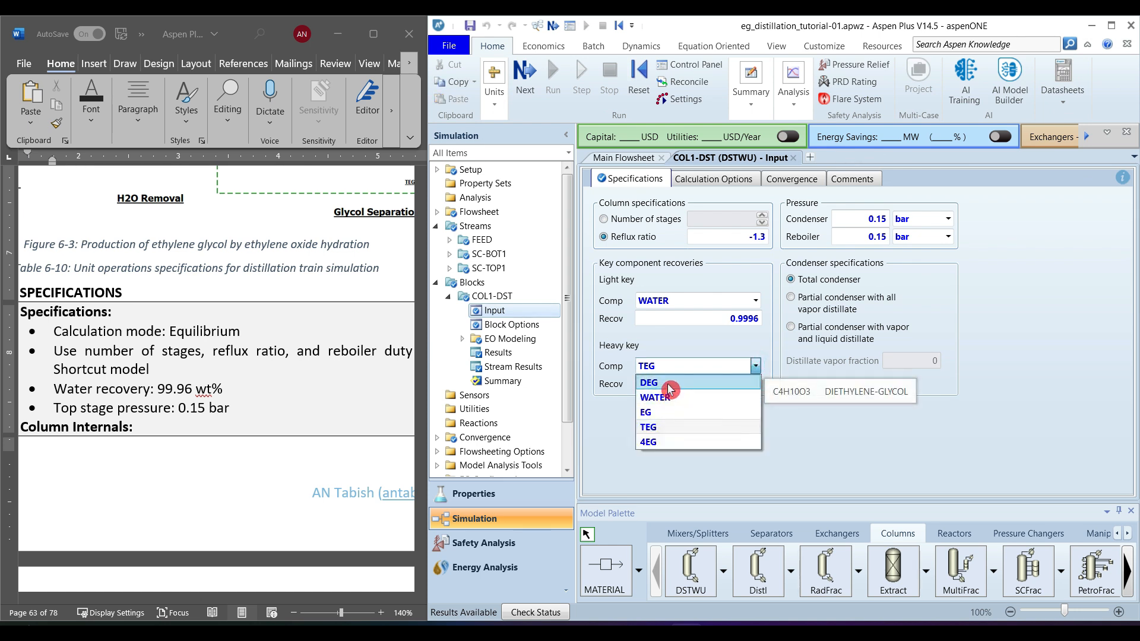
left_click(670, 389)
left_click(554, 84)
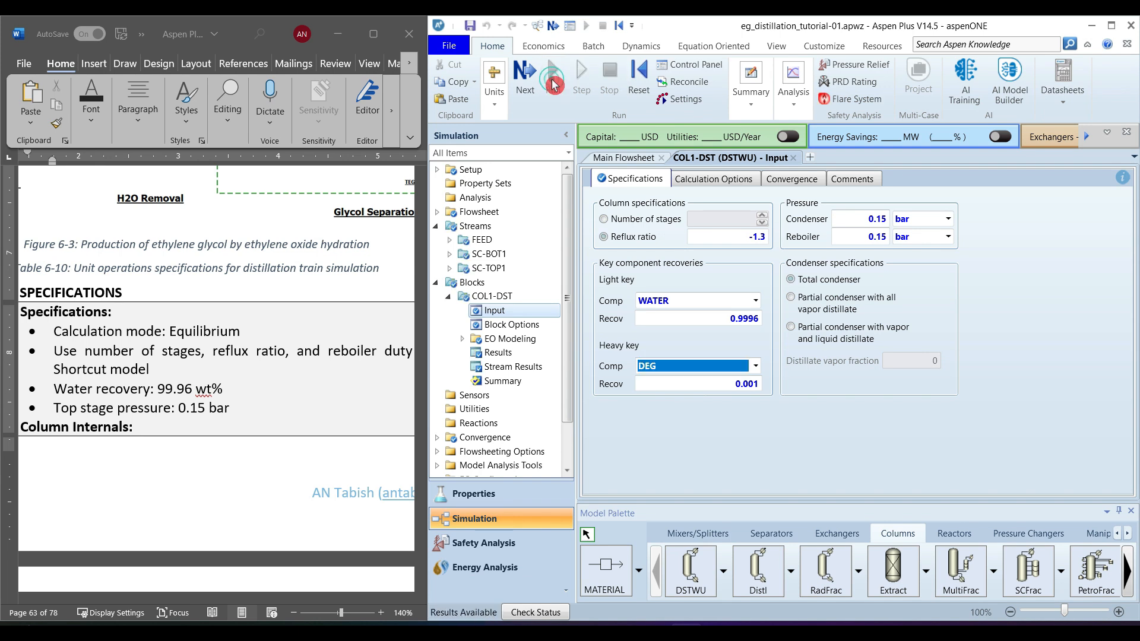
- Check the component mass flows in the COL1-DST stream results, particularly the EG flow in SC-TOP1
left_click(518, 367)
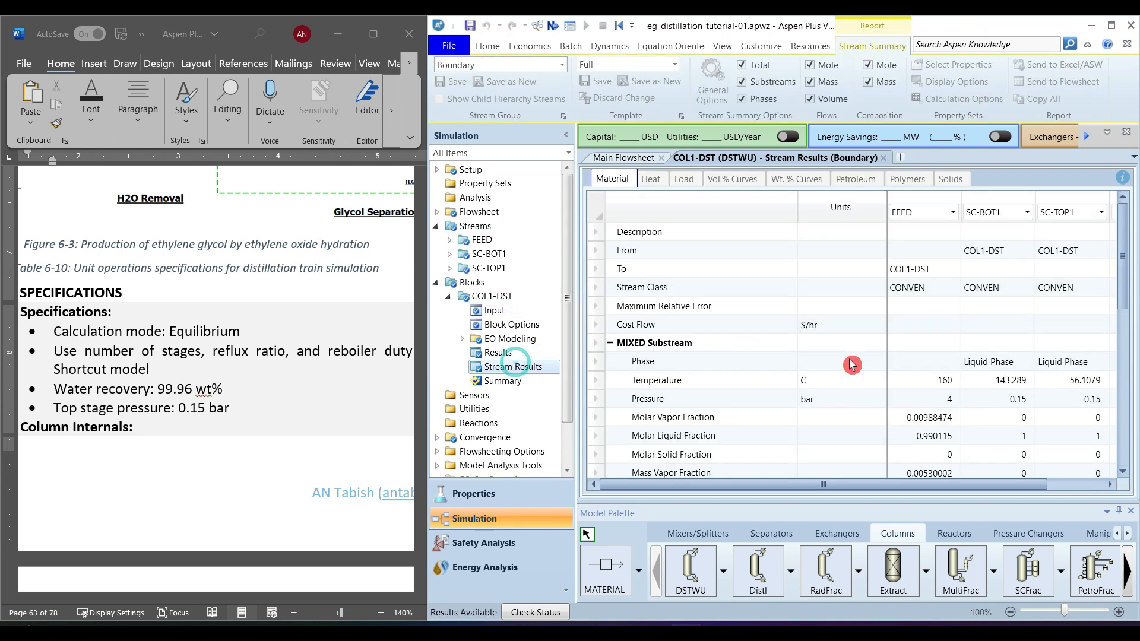
left_click_drag(1123, 295, 1116, 443)
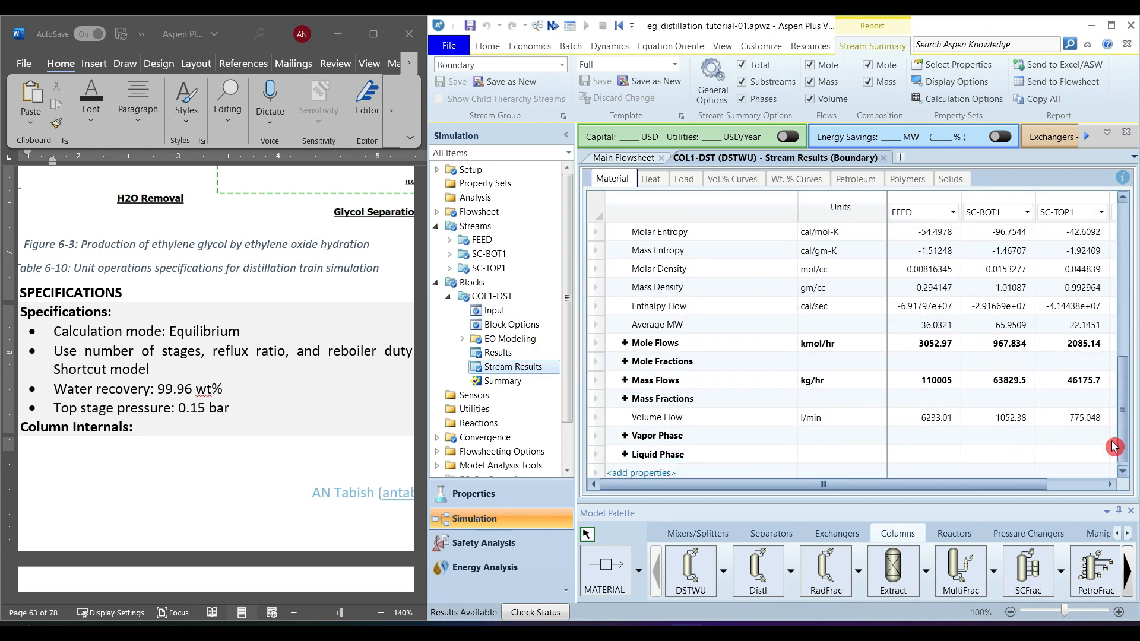
left_click(625, 381)
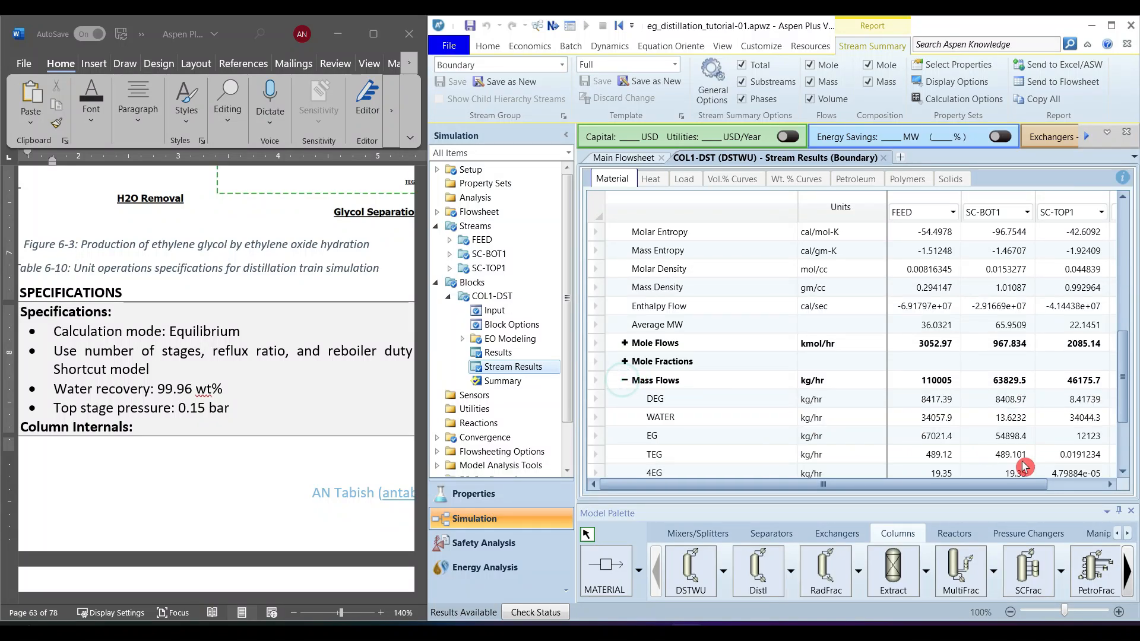
left_click(1062, 439)
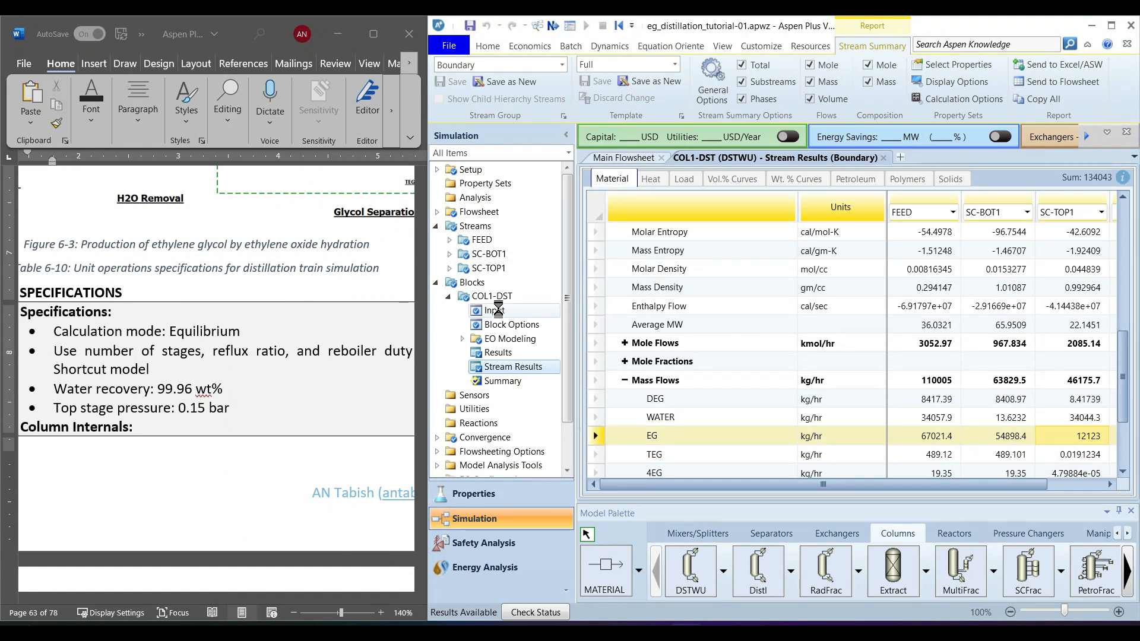
- Change the heavy key component of COL1-DST to EG and run the simulation
left_click(498, 310)
left_click(755, 366)
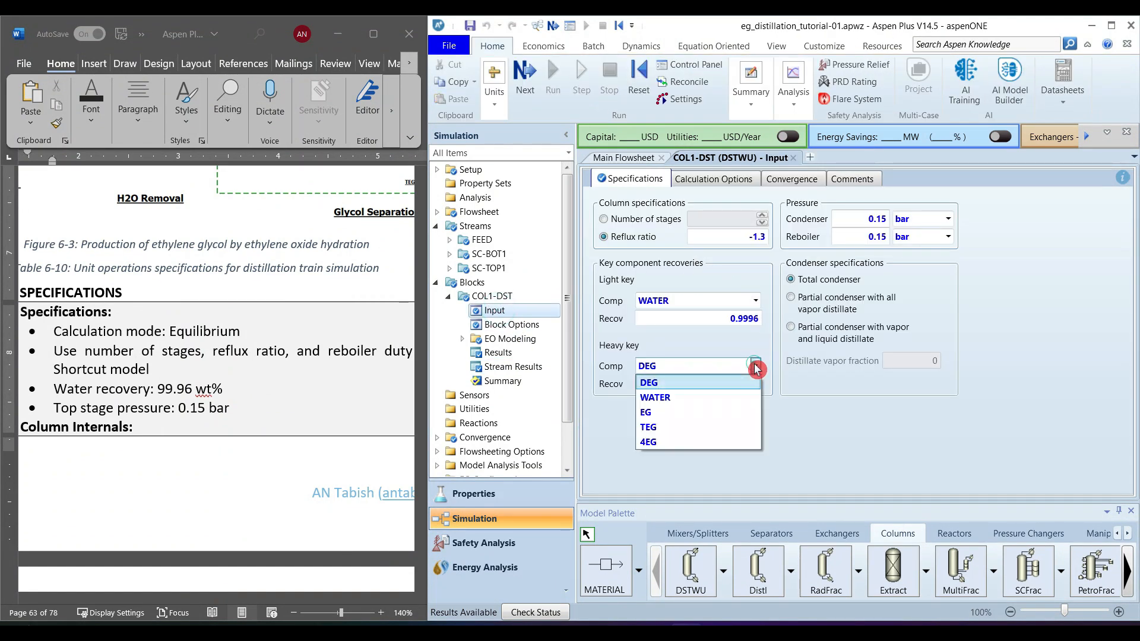
left_click(656, 412)
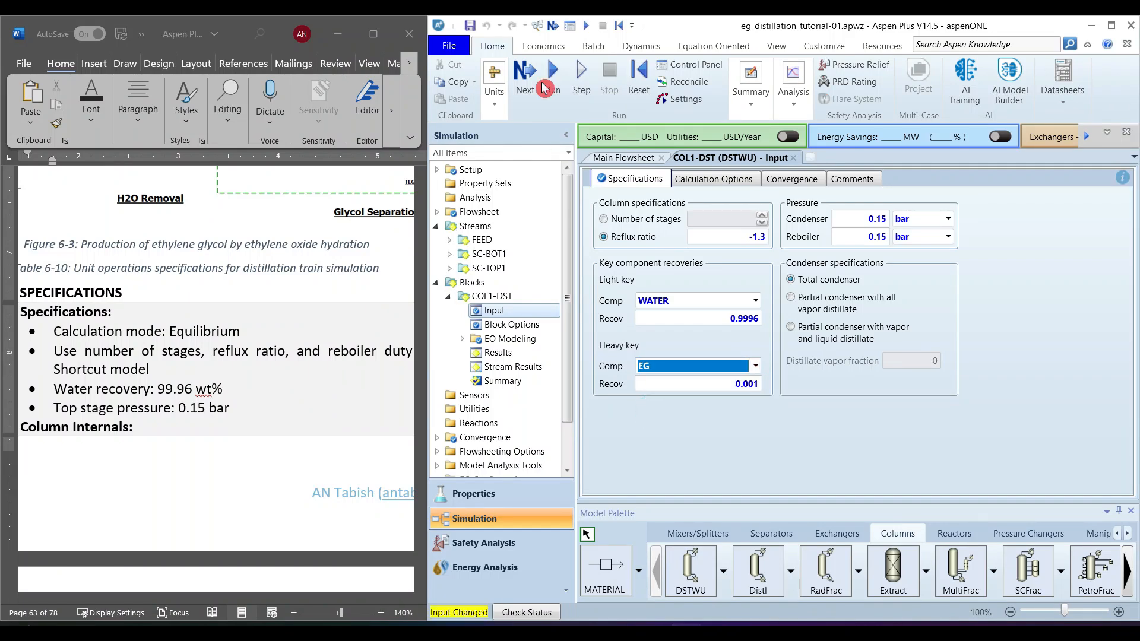
left_click(554, 77)
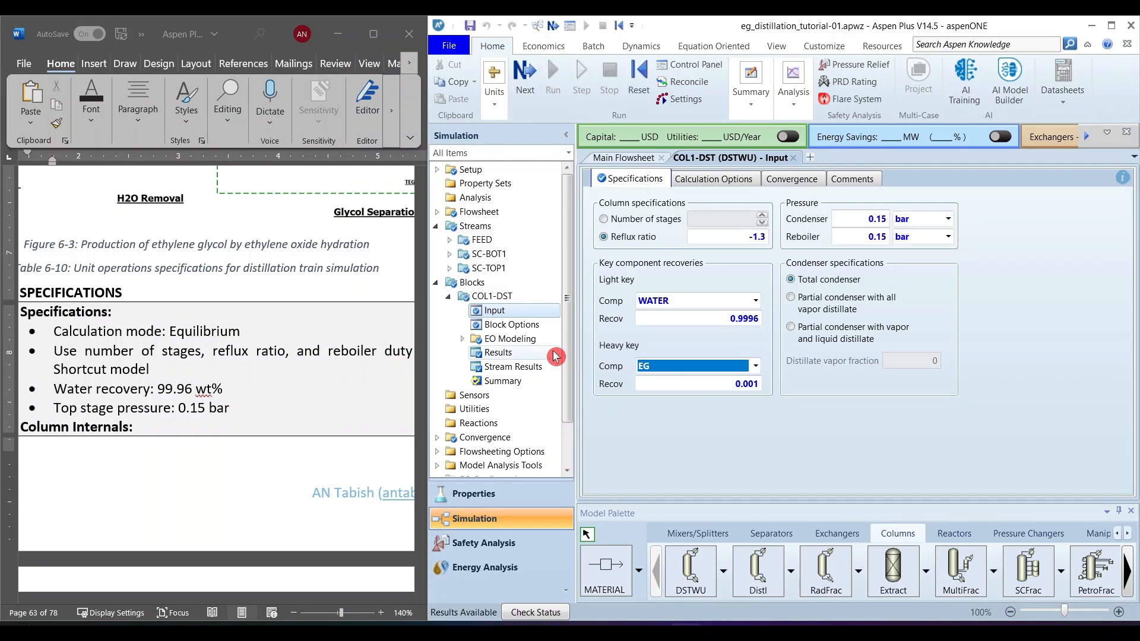
- Inspect the stream temperatures and expand the component mass flows for the run with EG as heavy key
left_click(532, 369)
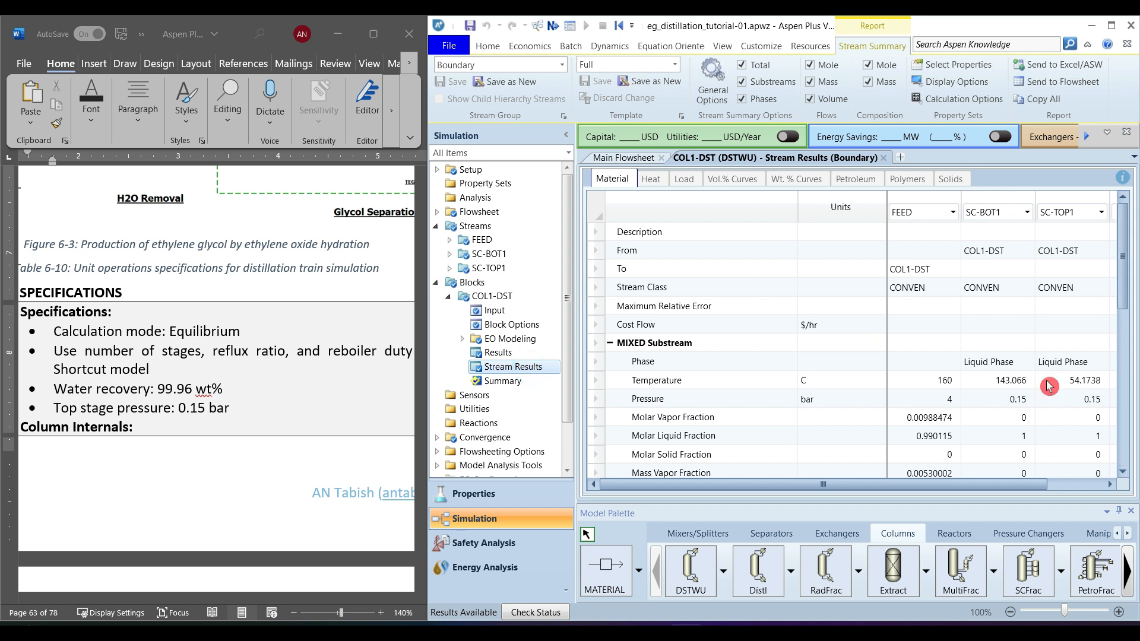
left_click_drag(1124, 271, 1135, 389)
scroll(1136, 389, "down", 3)
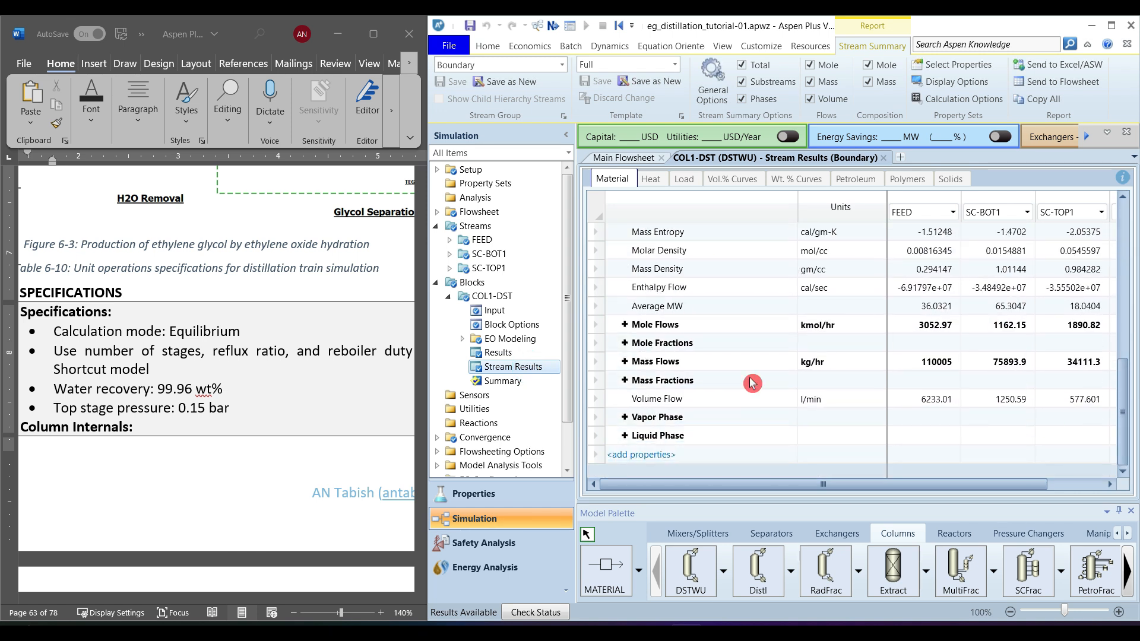
left_click(625, 361)
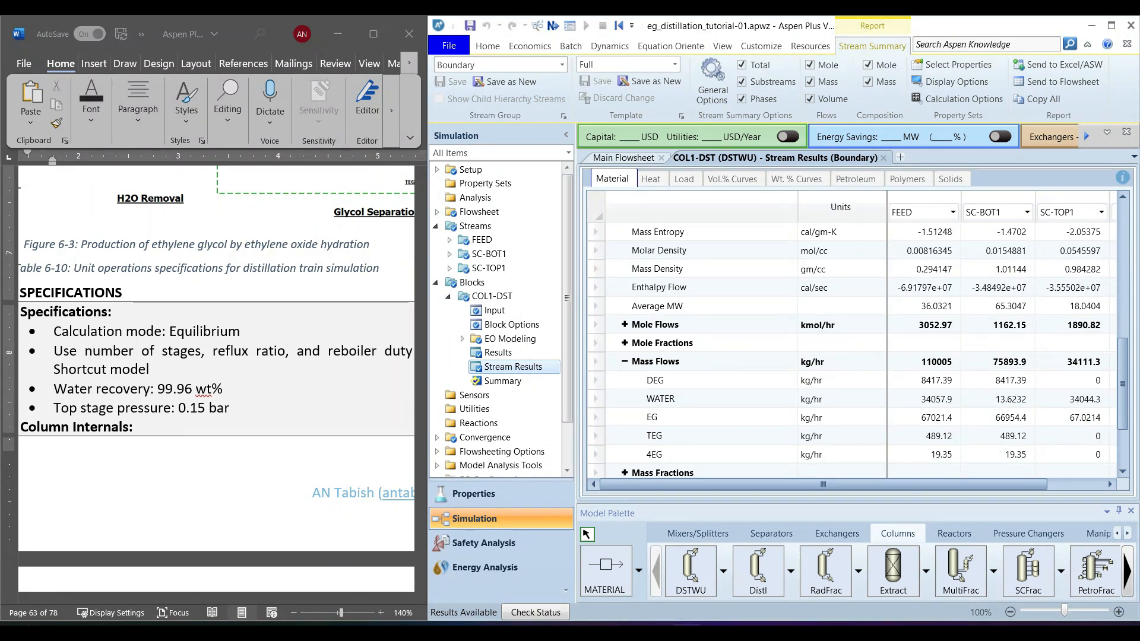
- Switch to Excel and calculate the EG fraction recovered in SC-TOP1 in cell B3 with =67.02/67021.4
left_click(686, 632)
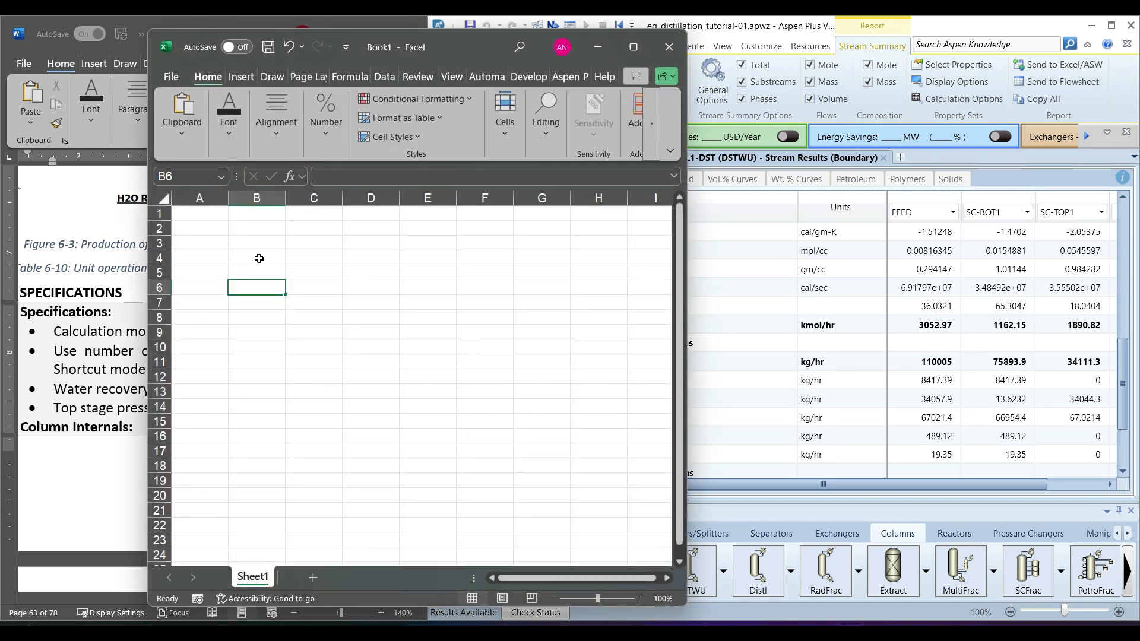
left_click(267, 242)
type("=")
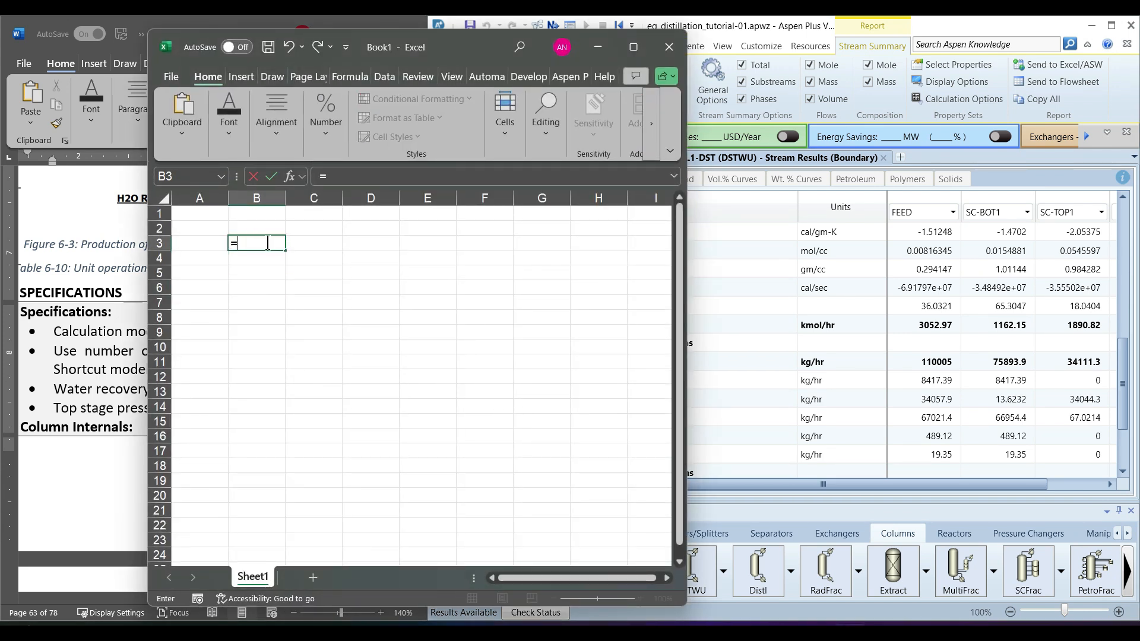
type("67.")
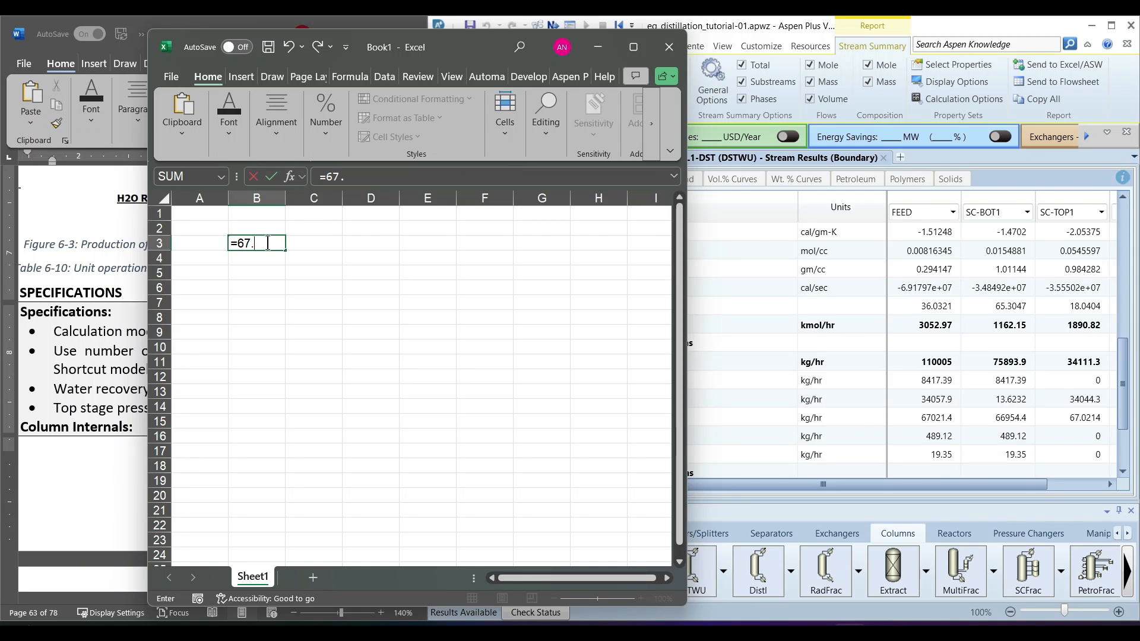
type("02/67")
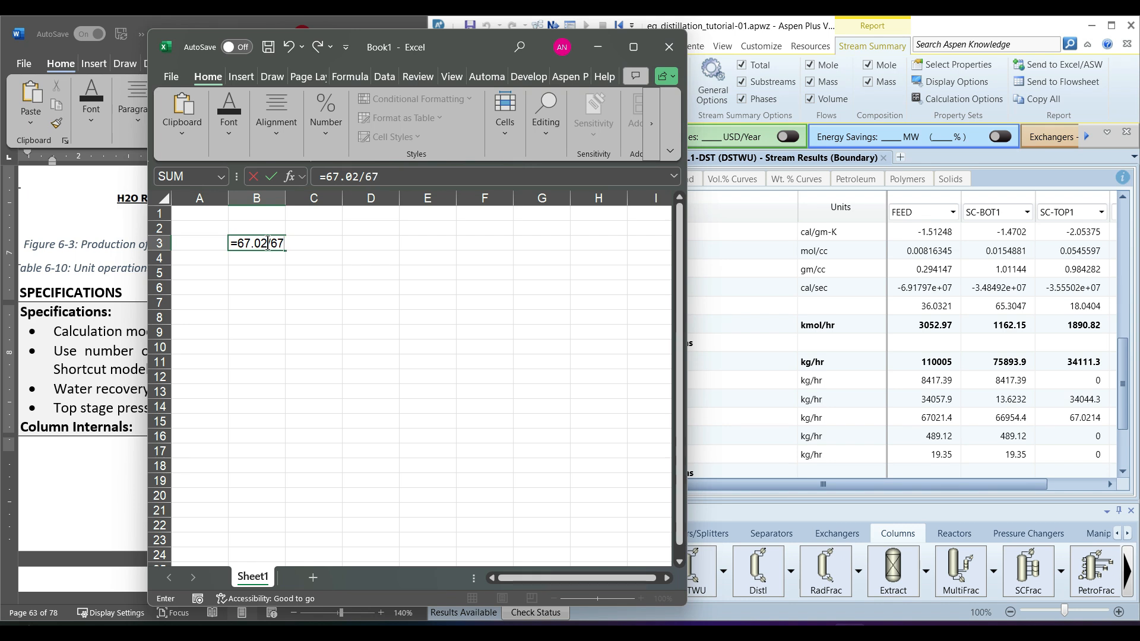
type("021.4")
key("Return")
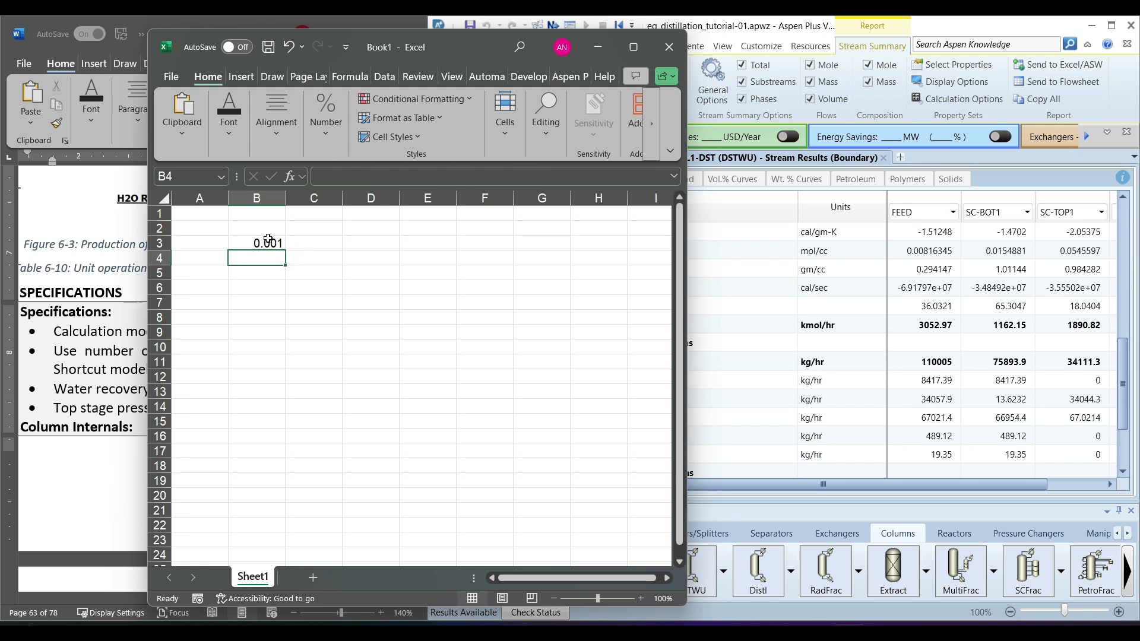
- Switch back to Aspen Plus, check the component mass fractions of the COL1-DST streams and review the column's results summary
left_click(848, 632)
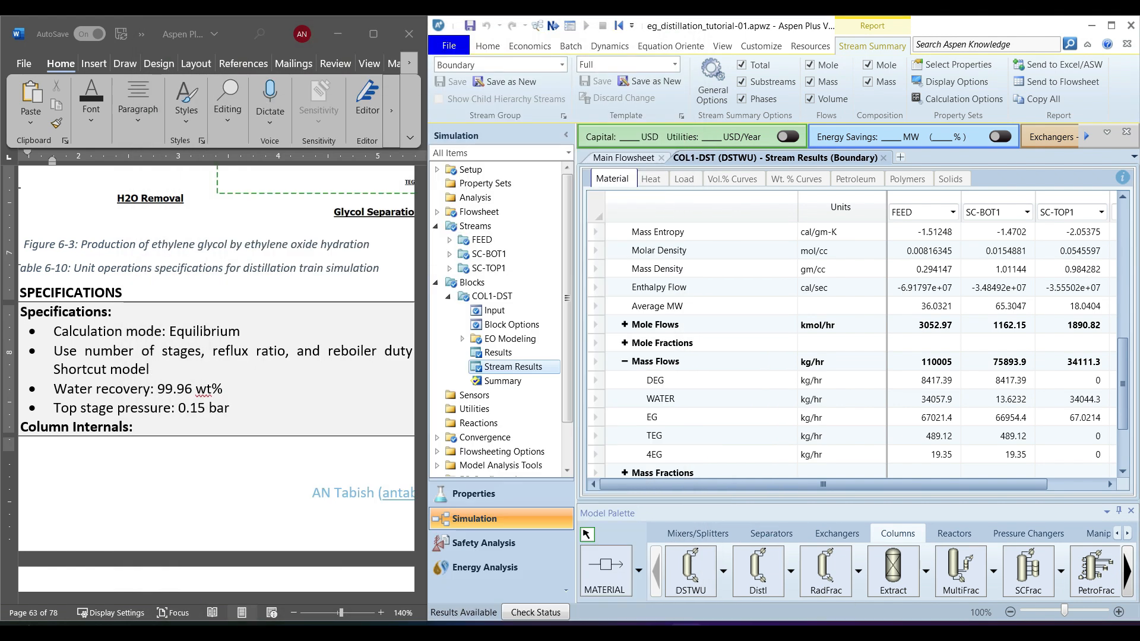
left_click(638, 474)
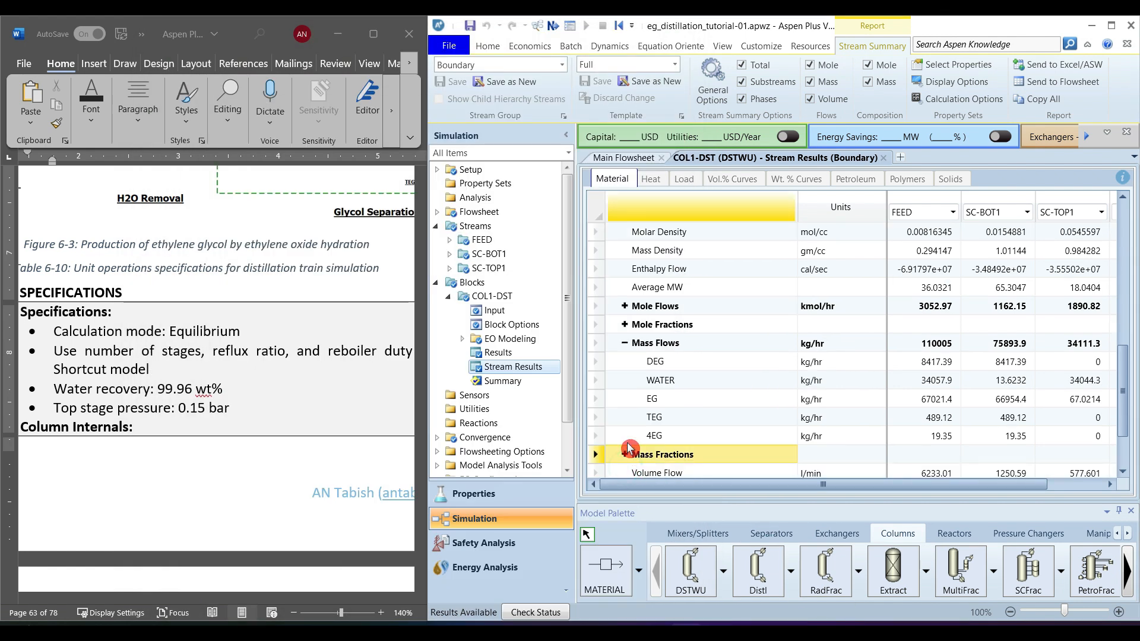
left_click(628, 456)
left_click_drag(1128, 357, 1128, 381)
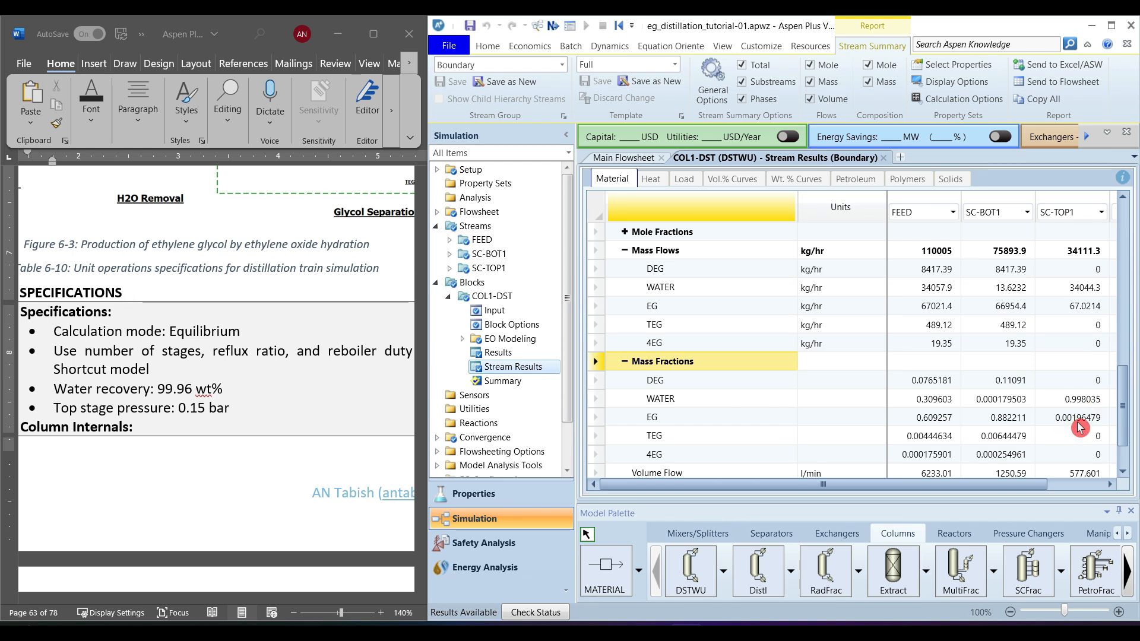
left_click(502, 354)
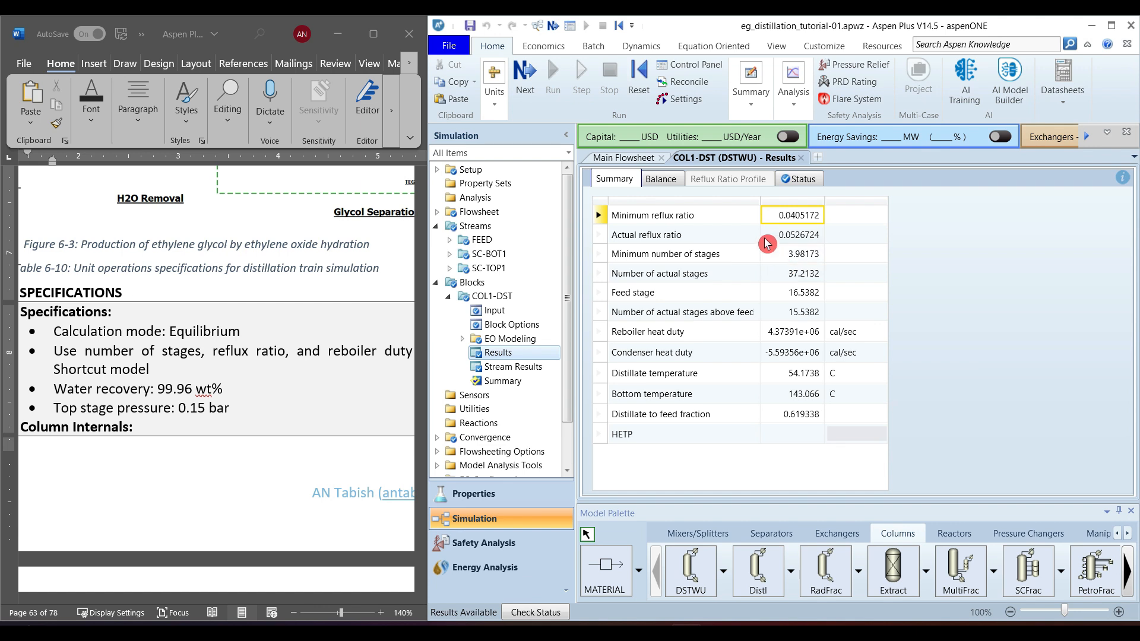
- Set the reflux ratio of COL1-DST to 0.3 and run the simulation
left_click(499, 312)
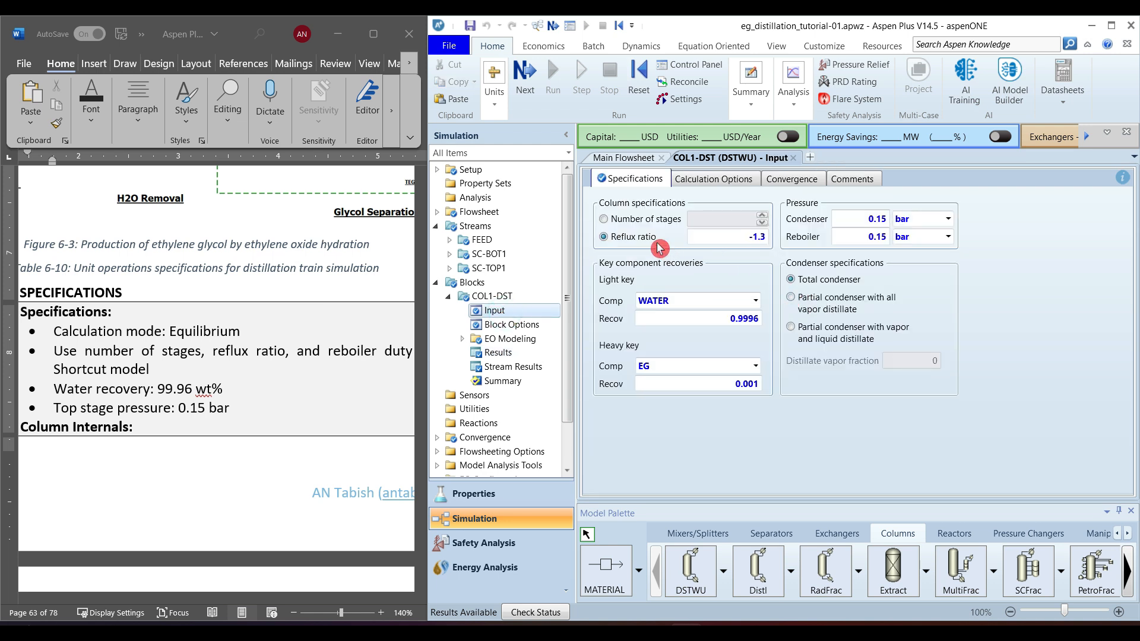
left_click(735, 236)
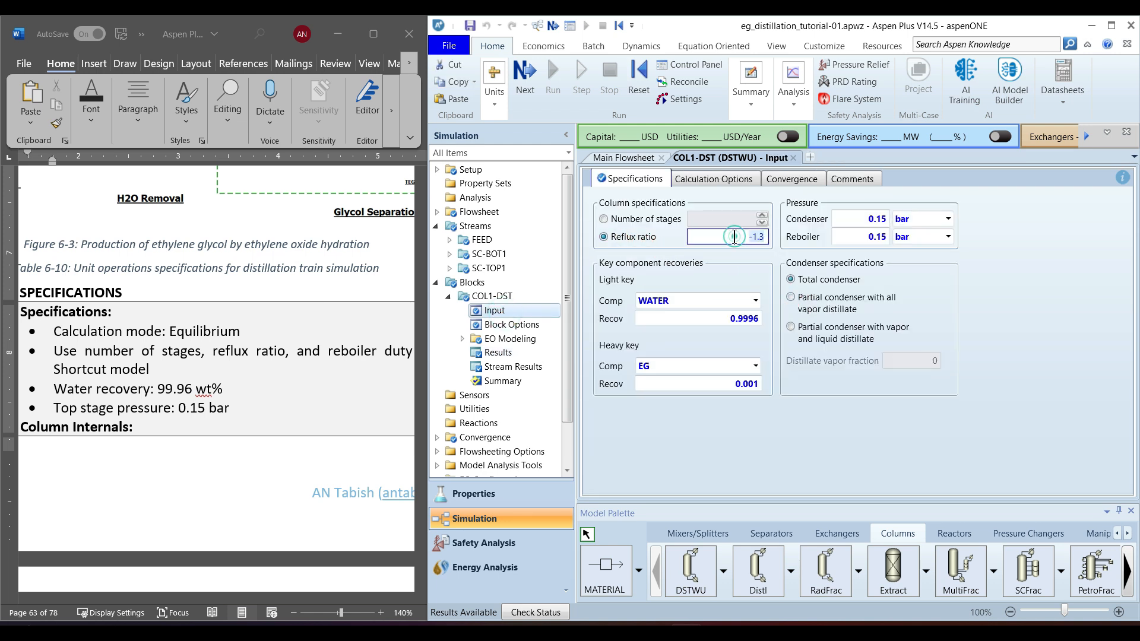
type("0.3")
key("Return")
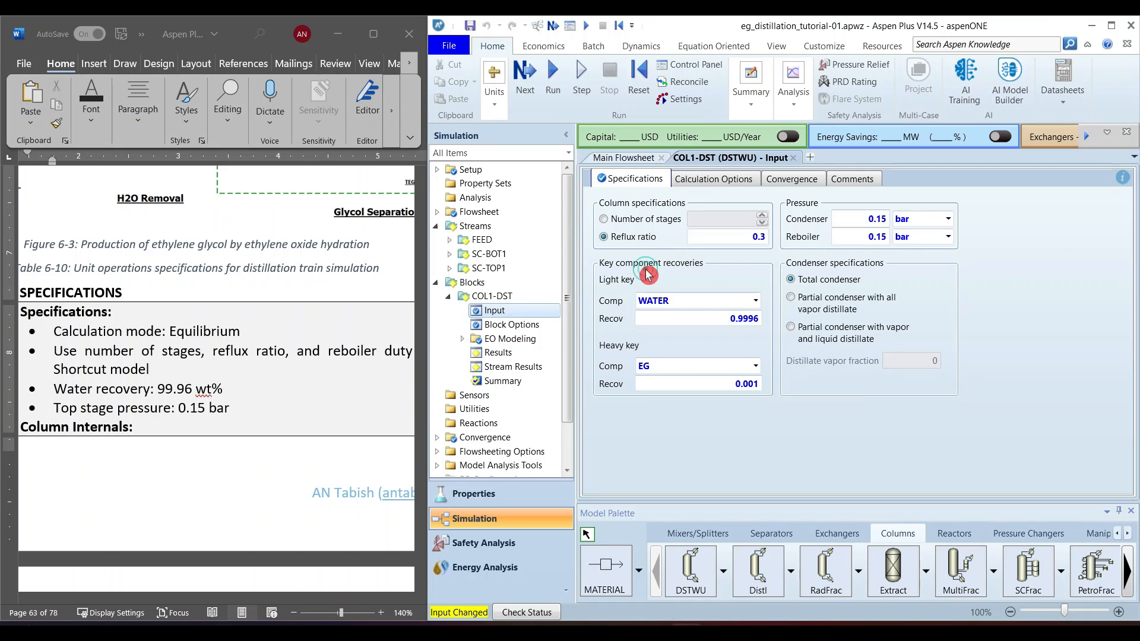
left_click(554, 90)
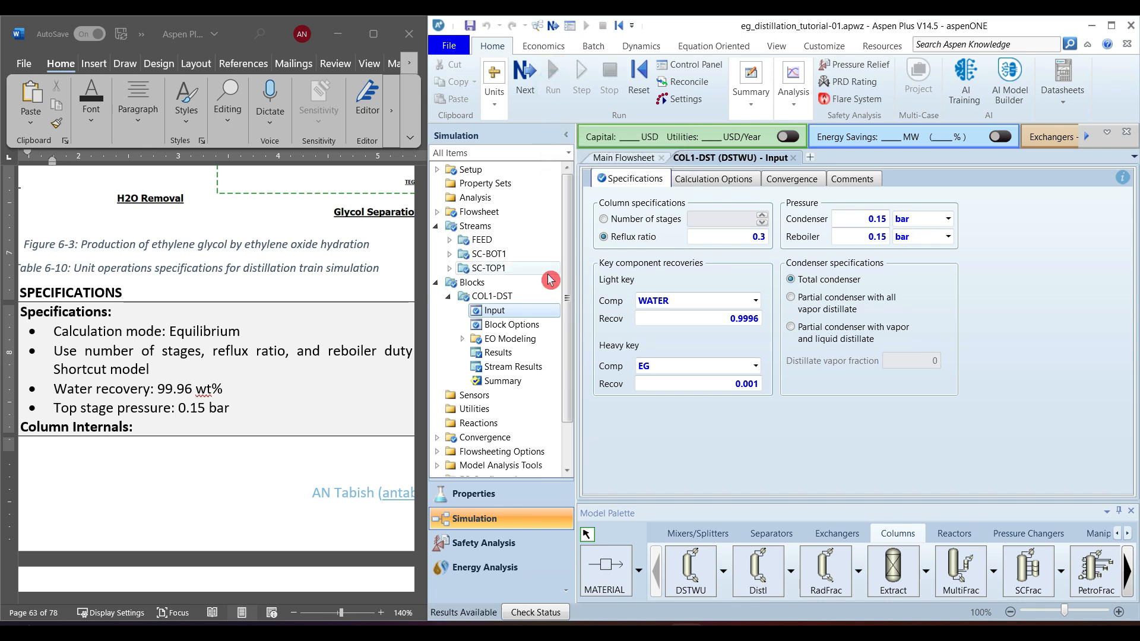
- Review the COL1-DST results summary, including distillate temperature, bottom temperature and distillate to feed fraction
left_click(501, 354)
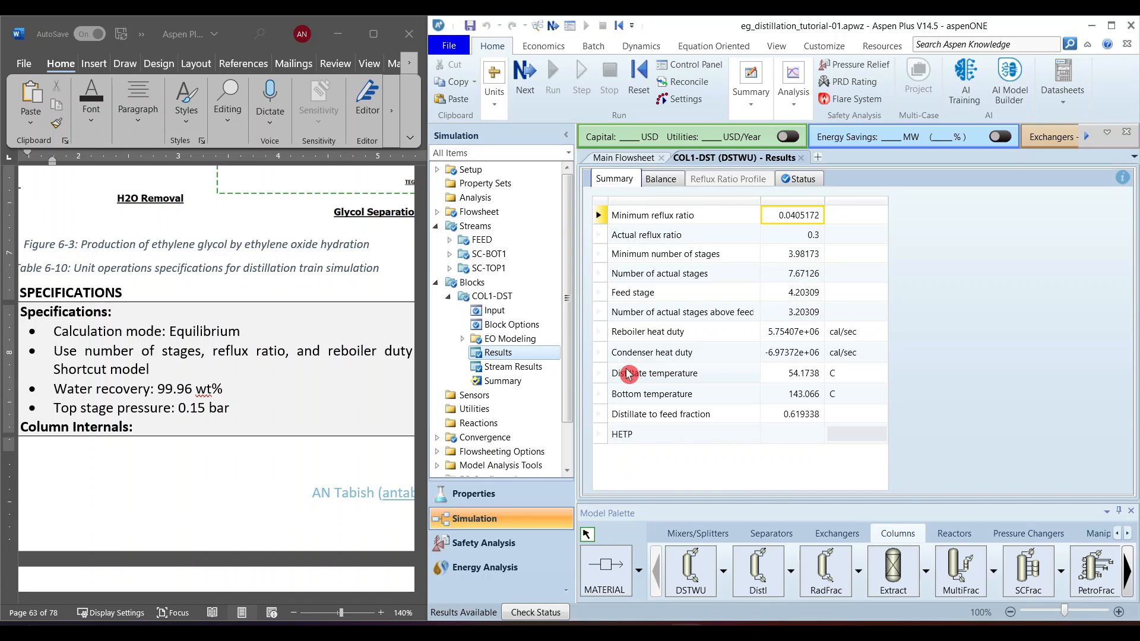
left_click(604, 374)
left_click(603, 395)
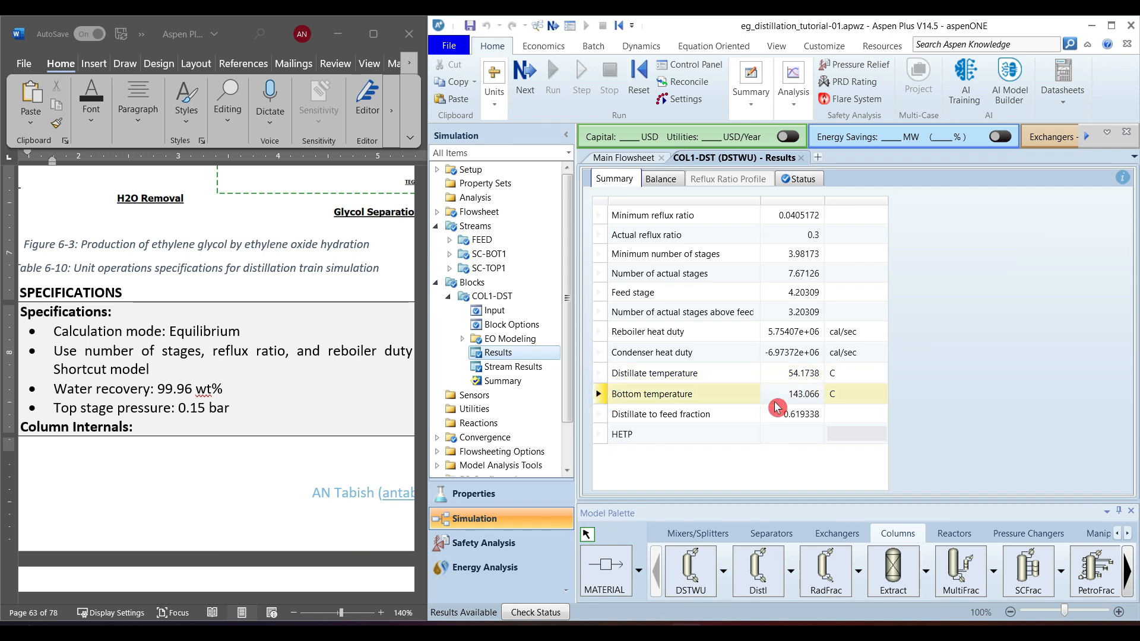
left_click(601, 416)
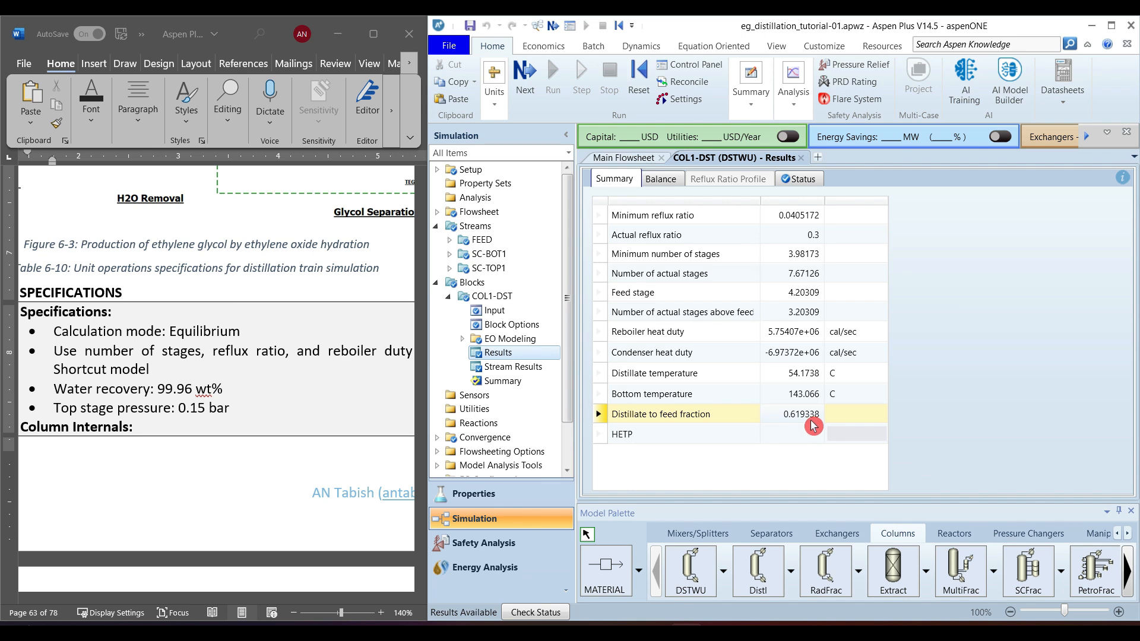
- Expand the component mass flows in the COL1-DST stream results and check the WATER and EG flows in SC-TOP1
left_click(508, 367)
left_click_drag(1127, 283, 1127, 438)
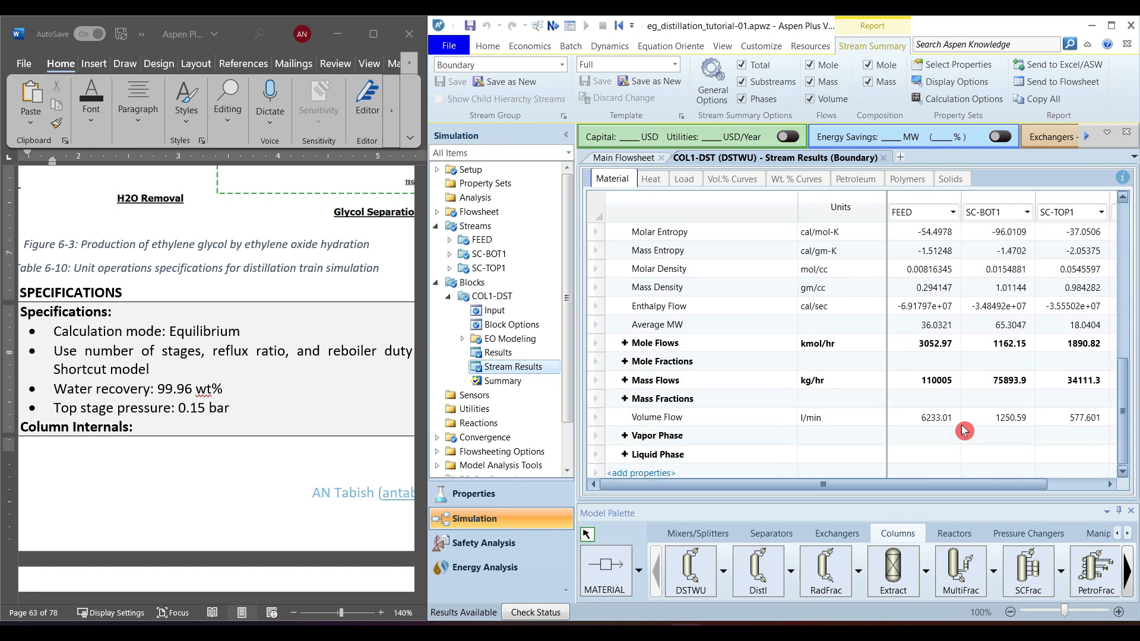
left_click(626, 381)
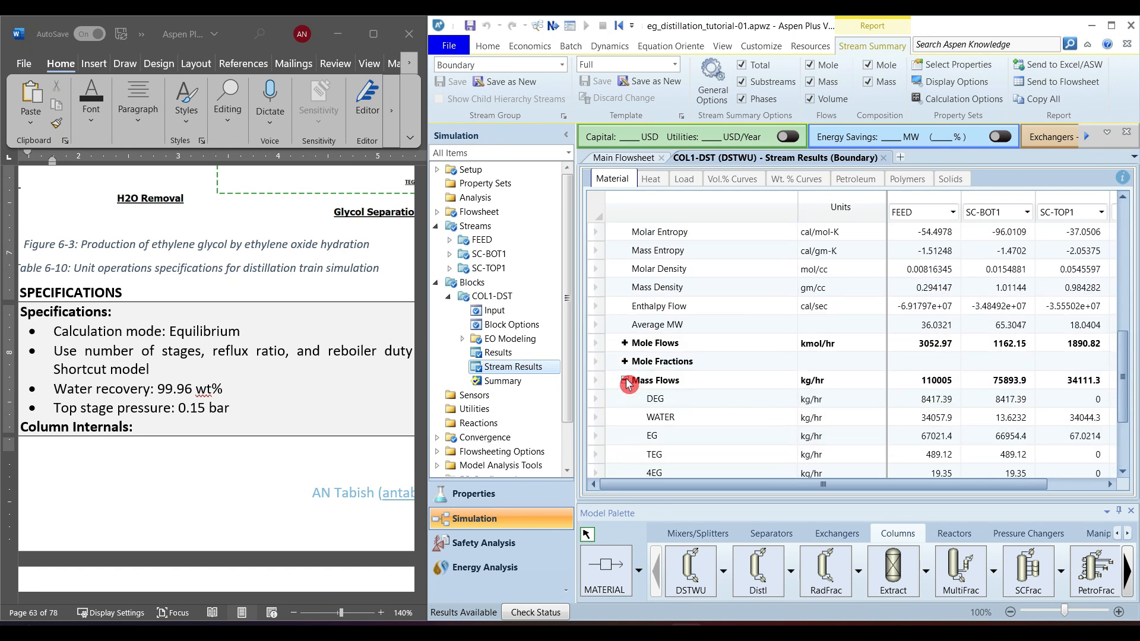
left_click(1079, 420)
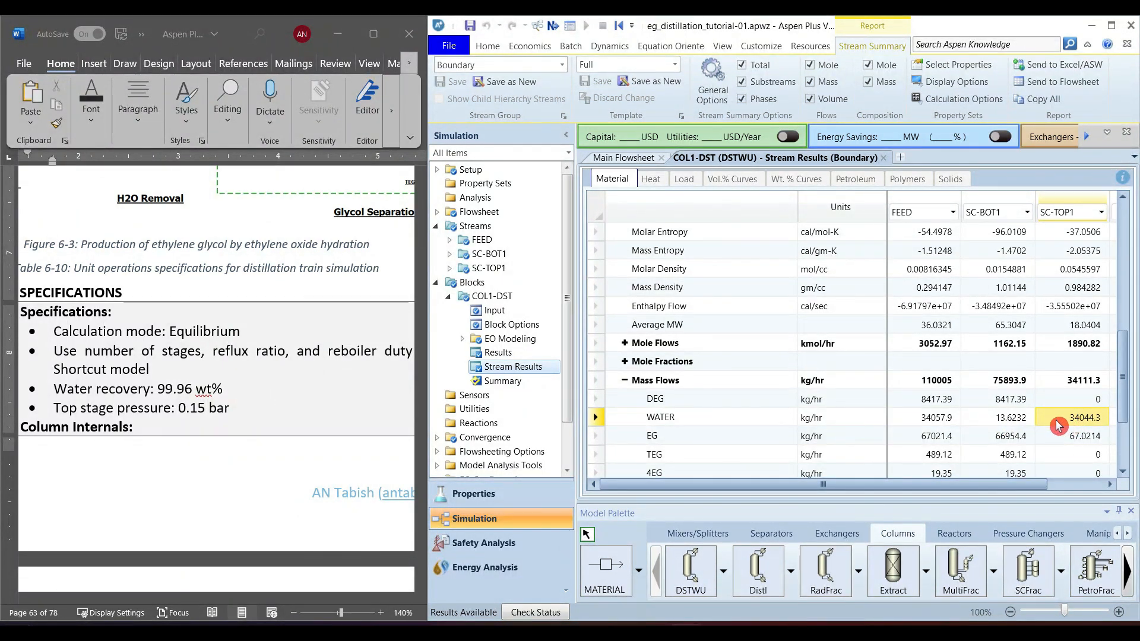
left_click(1065, 443)
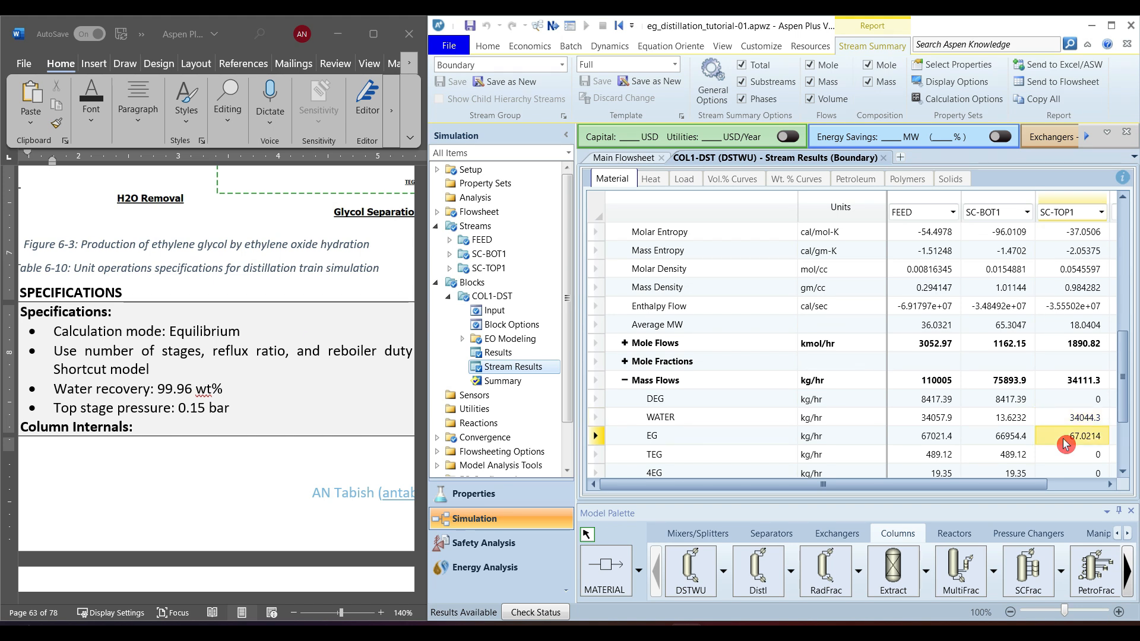
- Enable generation of the table of reflux ratio vs number of theoretical stages for COL1-DST
left_click(499, 314)
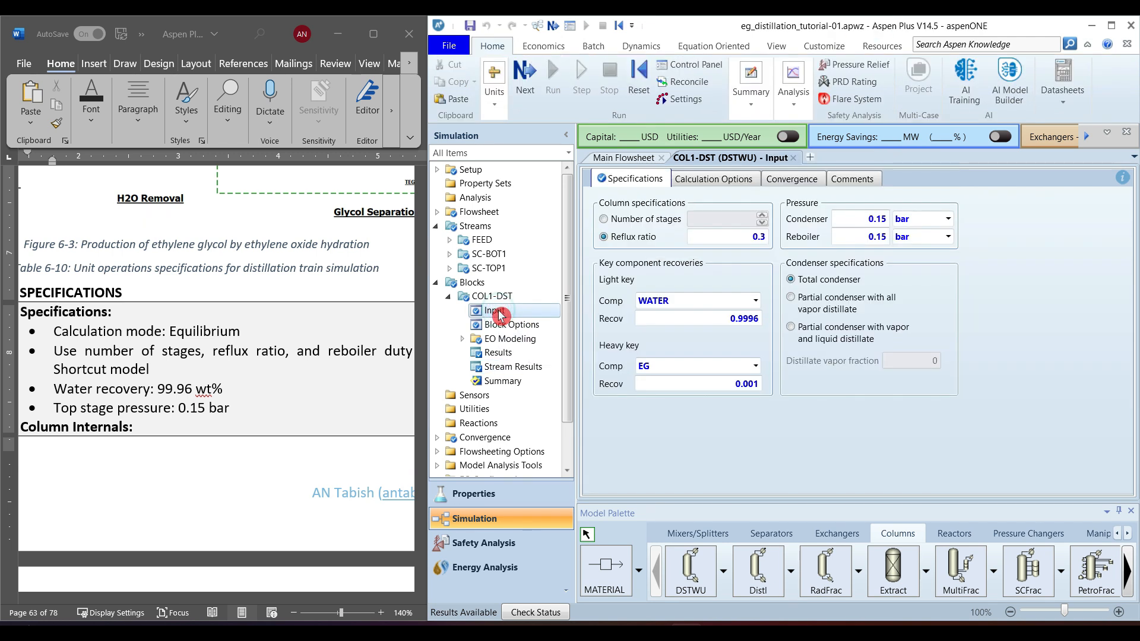
left_click(725, 186)
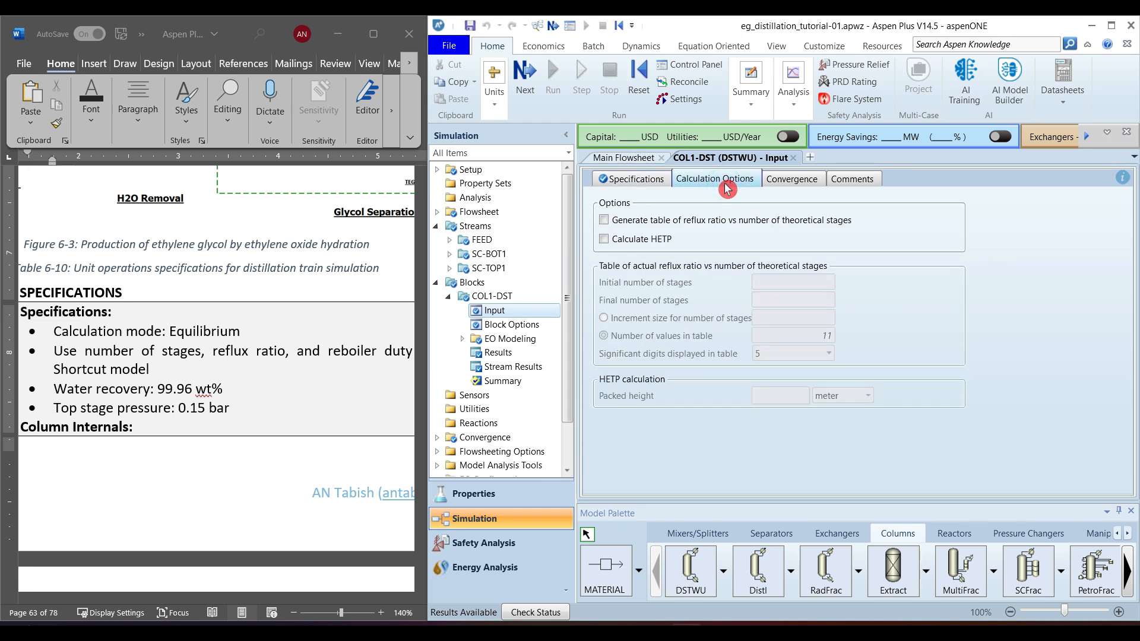
left_click(604, 221)
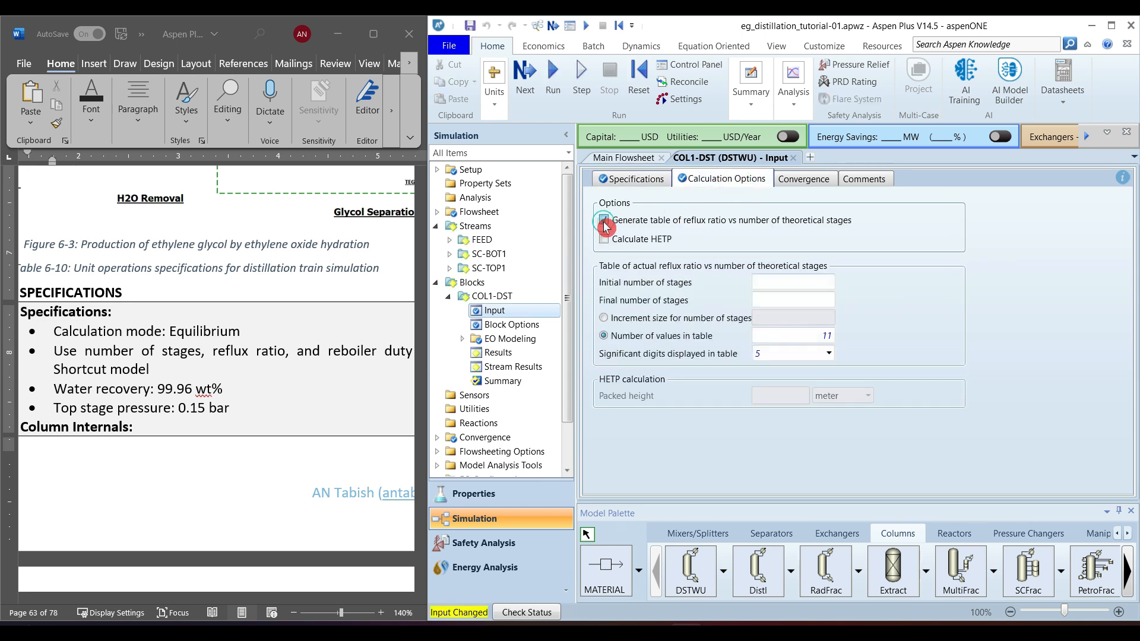
left_click(737, 185)
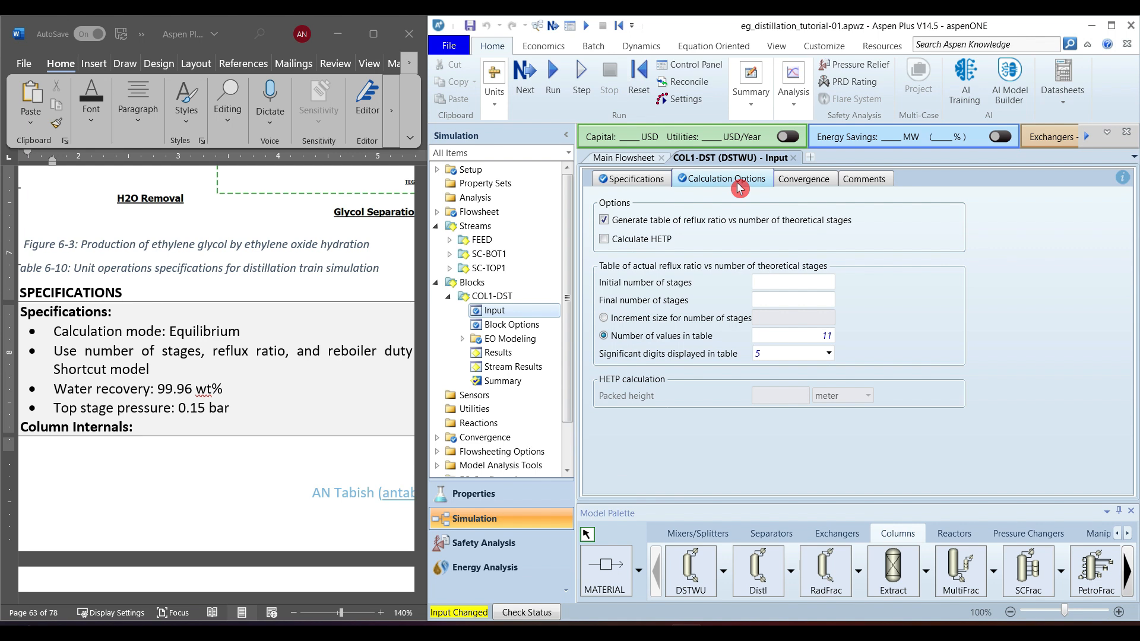
left_click(605, 238)
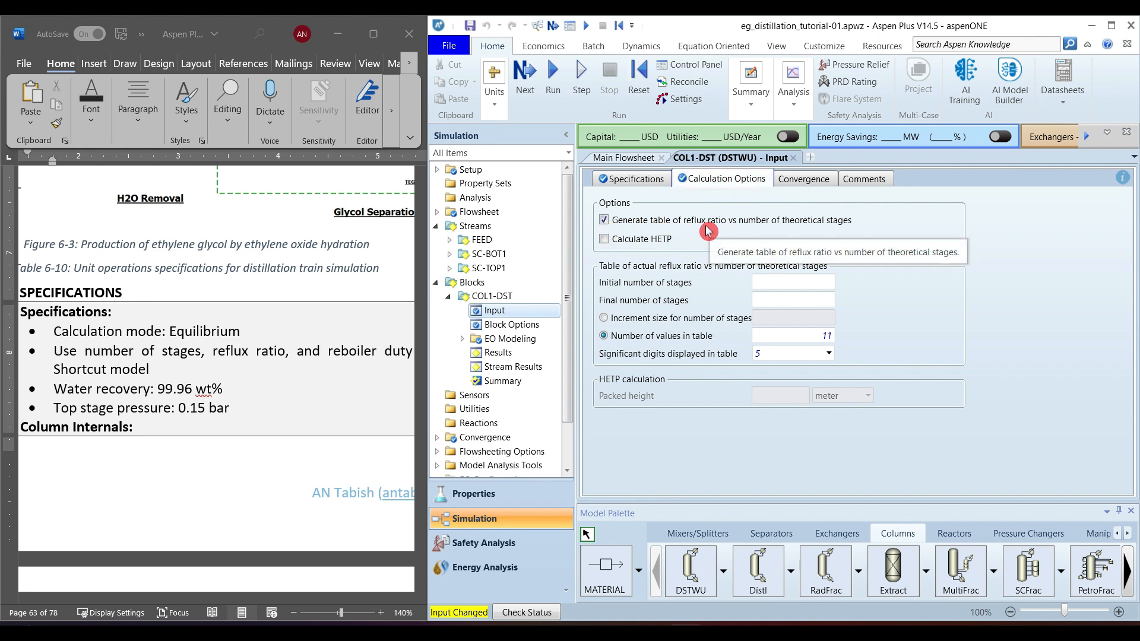
left_click(550, 88)
- Set the reflux ratio table's initial number of stages to 1 and final number to 30, and run the simulation
left_click(783, 282)
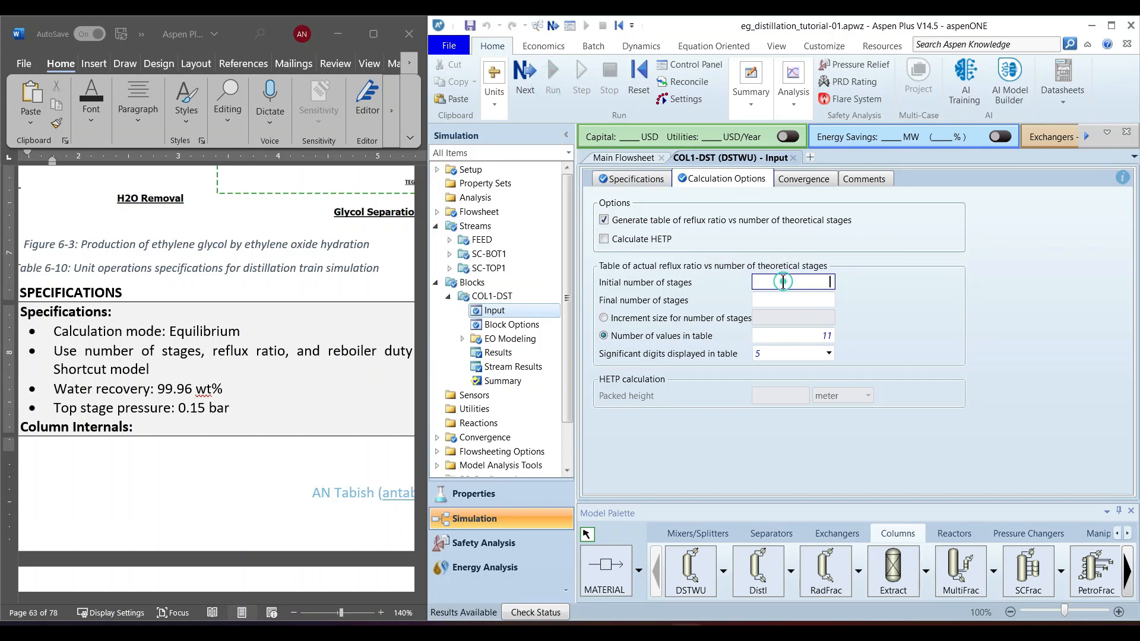
type("1")
left_click(832, 304)
type("30")
left_click(790, 285)
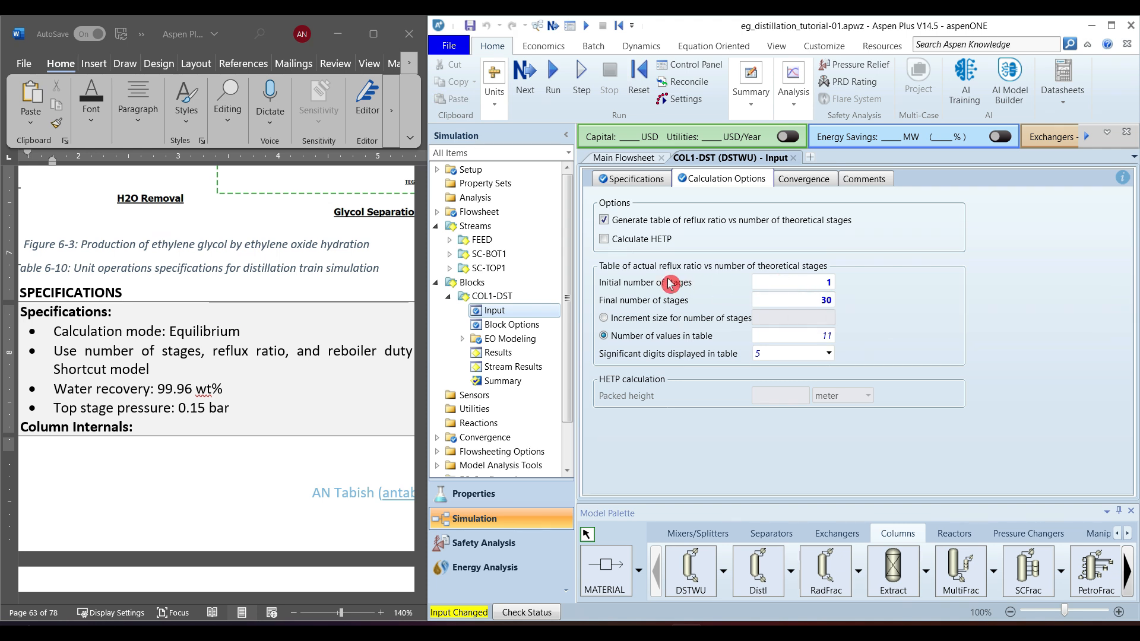
left_click(552, 84)
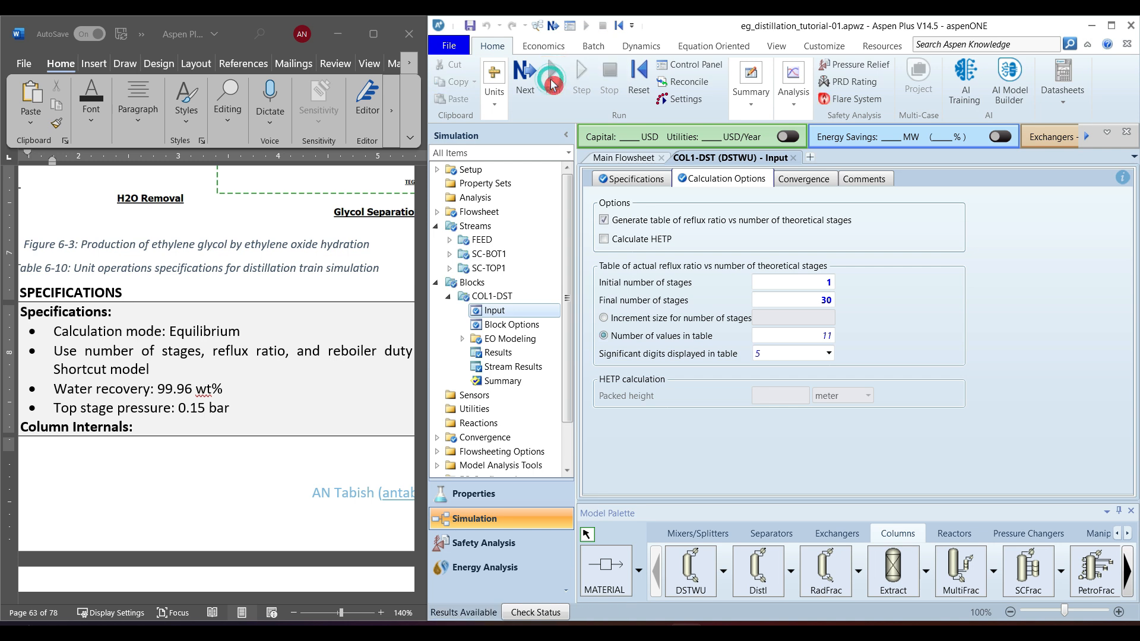
- Examine the reflux ratio profile in the COL1-DST results for the reflux ratio at each number of theoretical stages
left_click(508, 354)
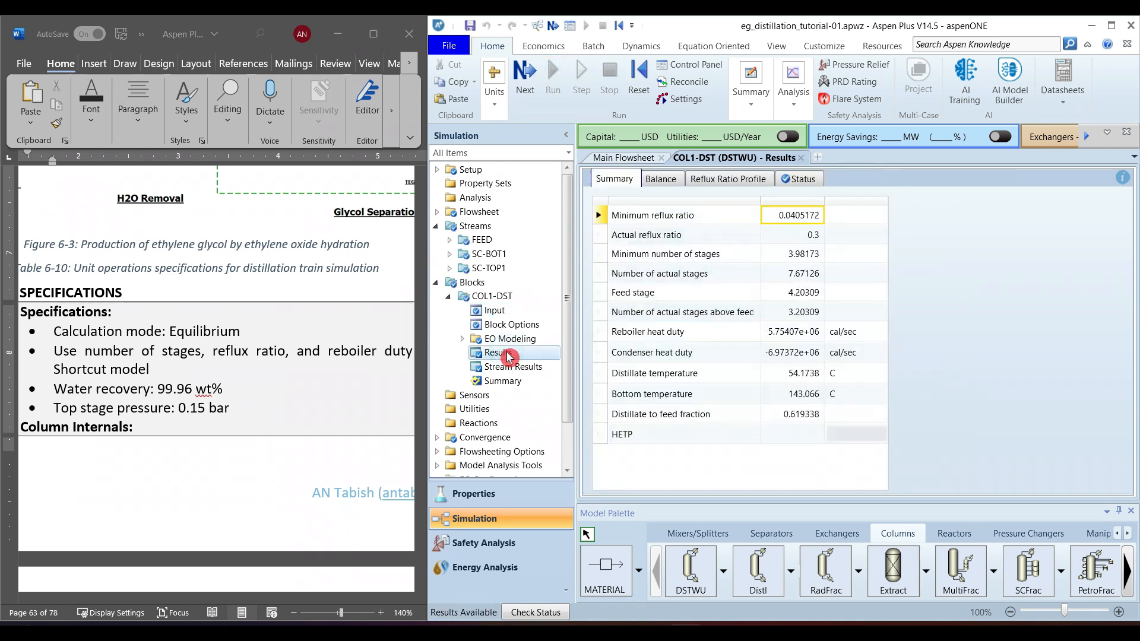
left_click(741, 182)
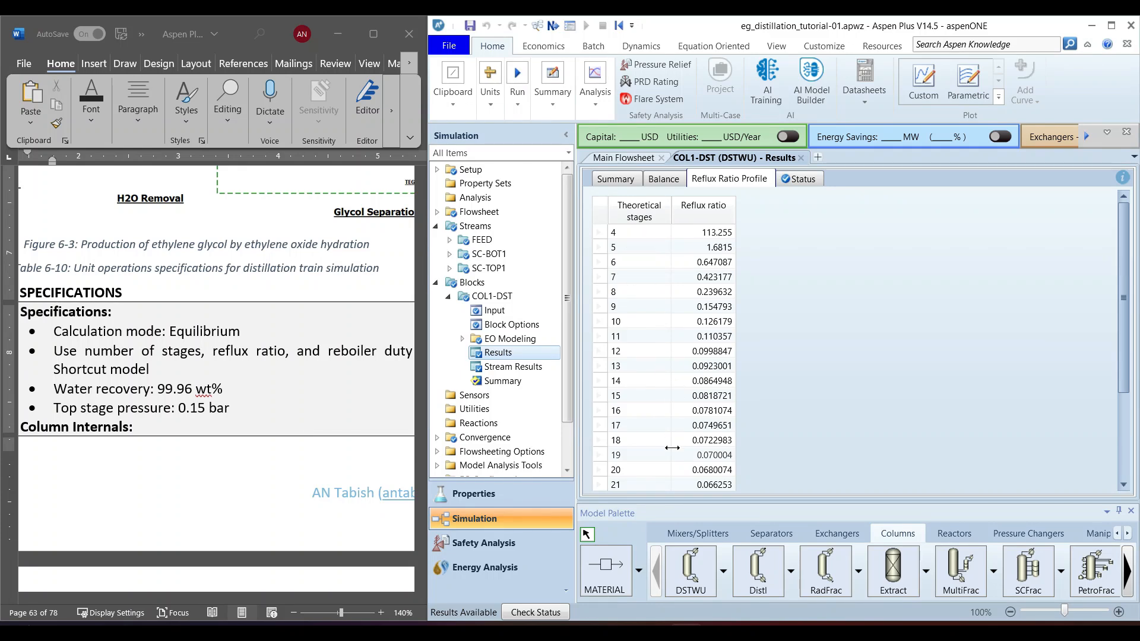
left_click(708, 442)
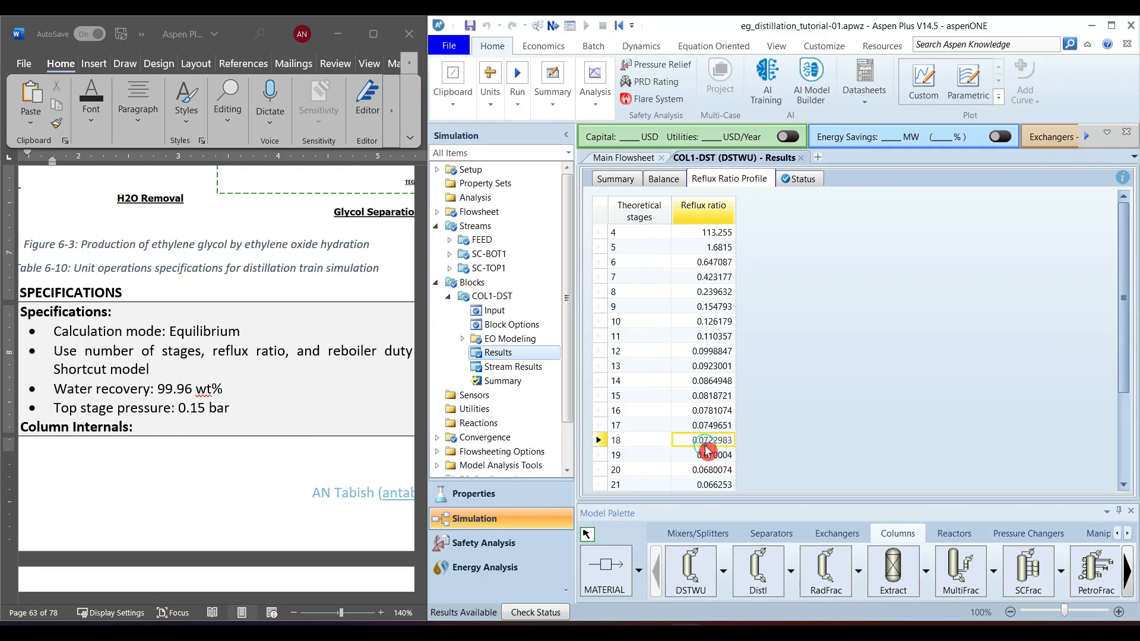
left_click_drag(1127, 276, 1110, 255)
- Plot the reflux ratio against theoretical stages, inspect the curve, and close the plot and the COL1-DST results
left_click(924, 93)
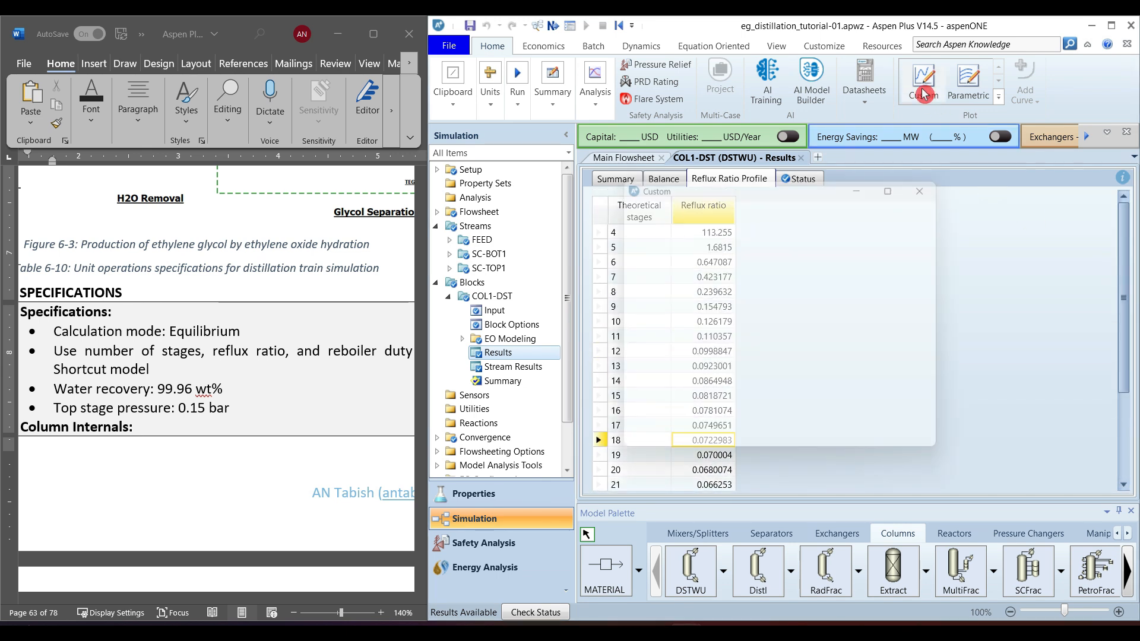
left_click(861, 446)
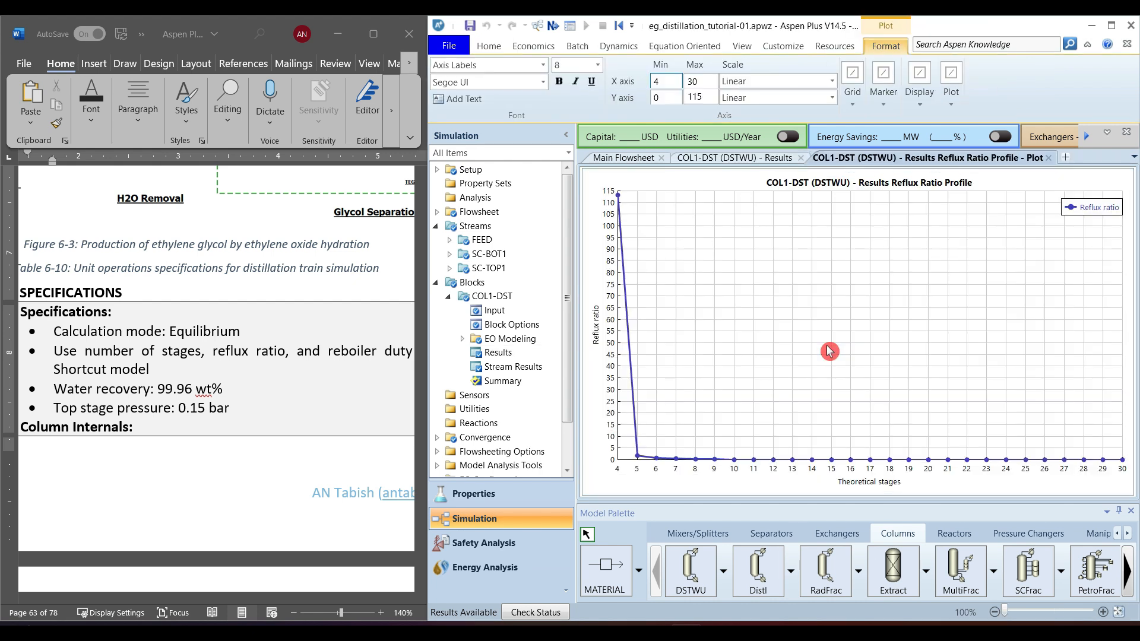
left_click(1048, 158)
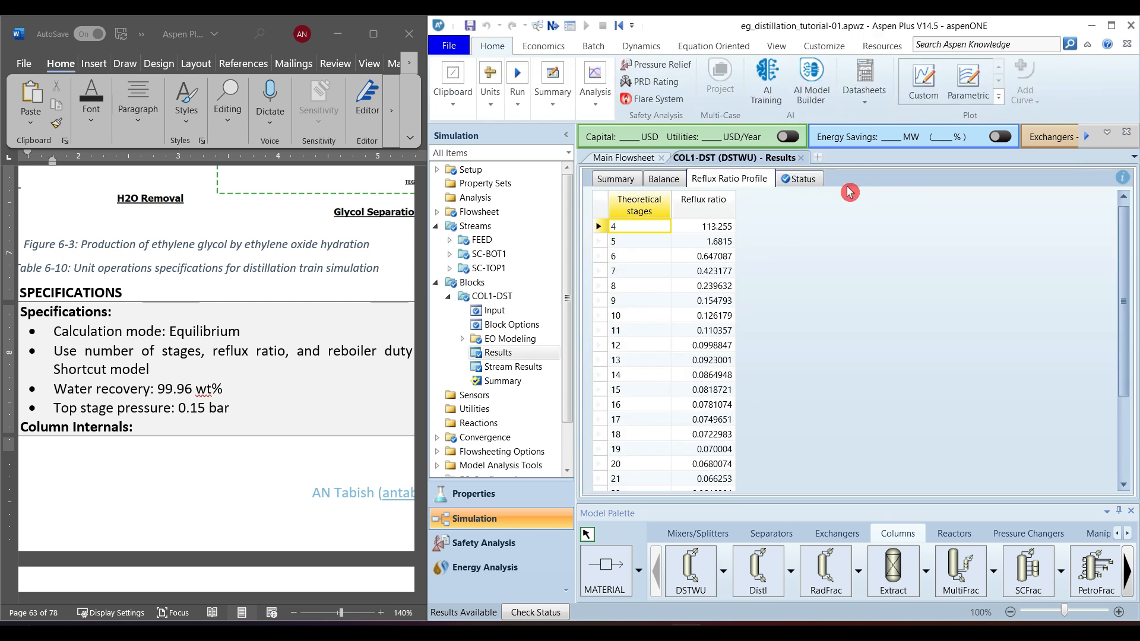
left_click(804, 158)
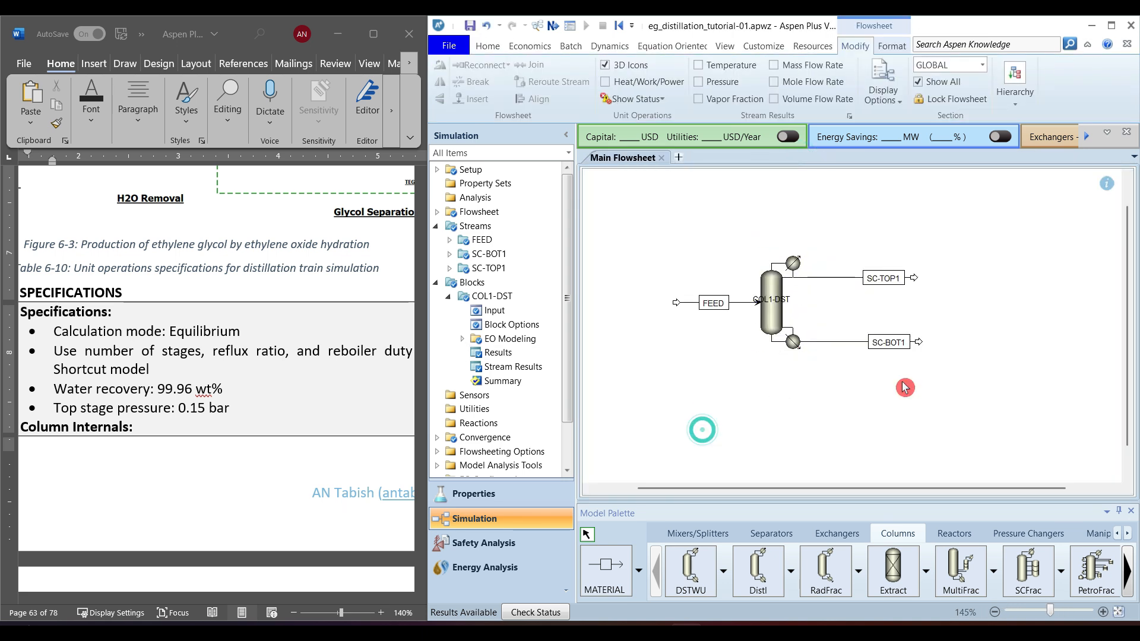
- Place a RadFrac column named RF-COL1 in the free space below the COL1-DST column
left_click_drag(1128, 331, 1127, 398)
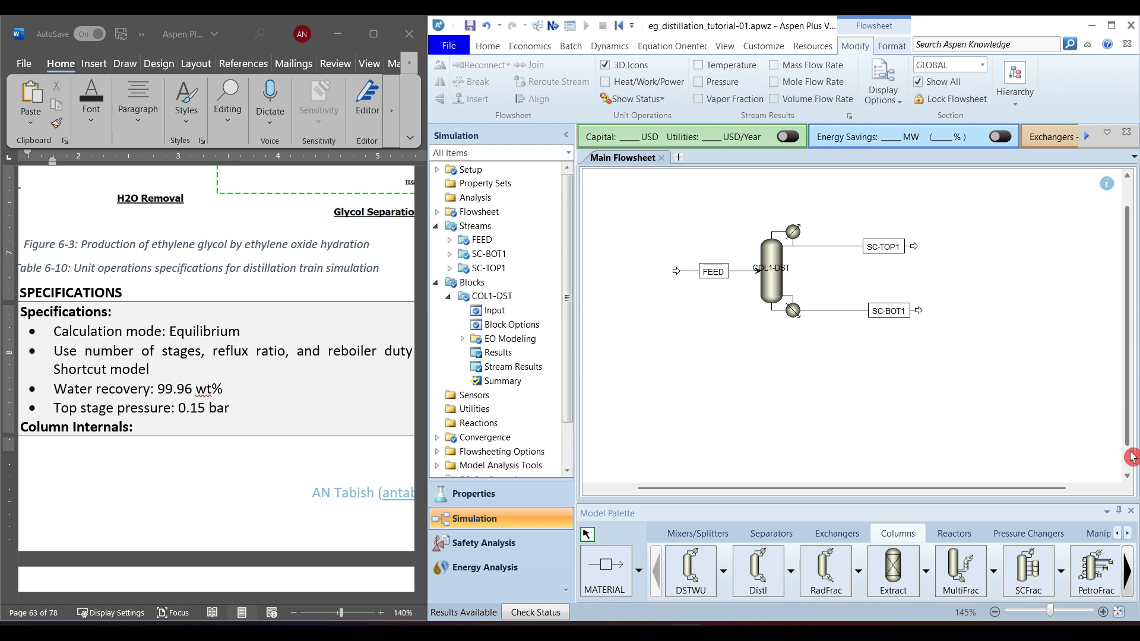
left_click(1128, 477)
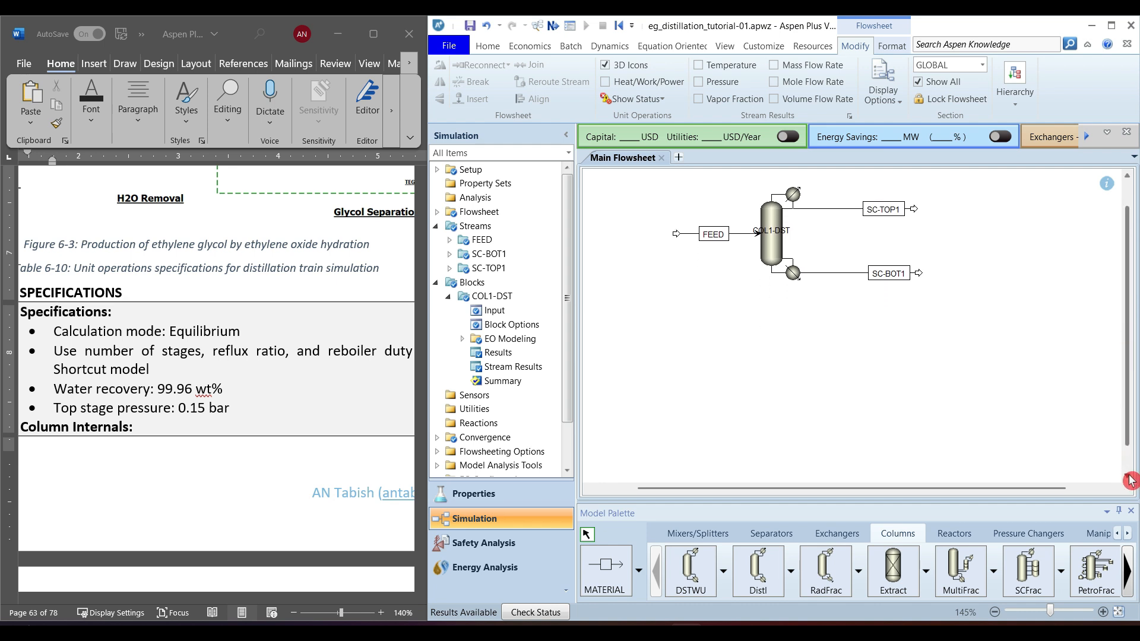
left_click(829, 579)
left_click(781, 383)
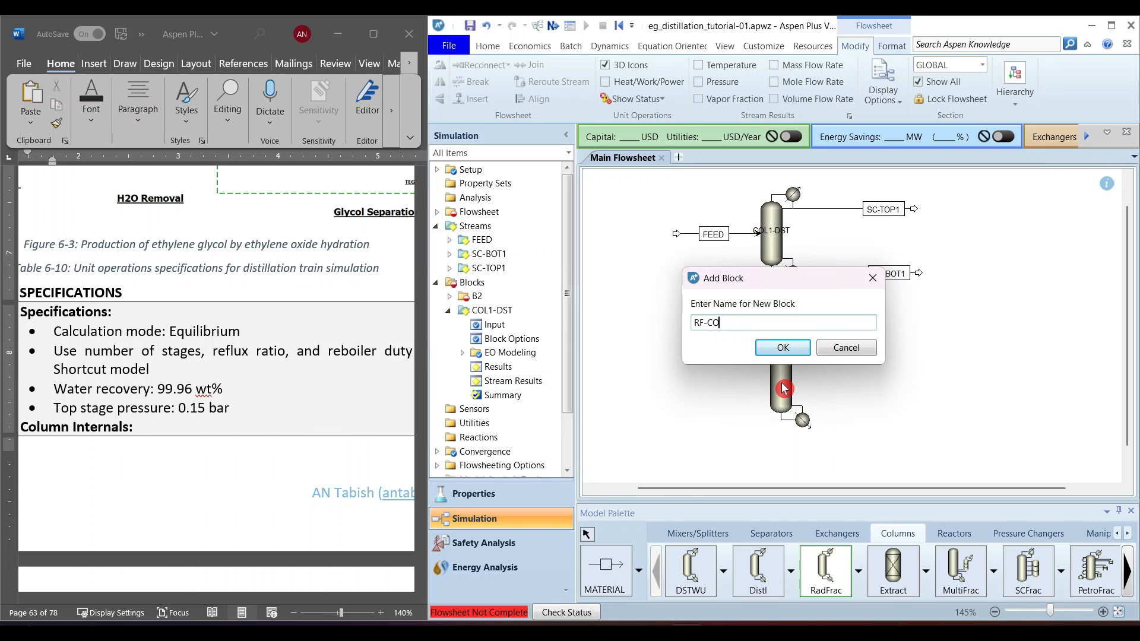
key("Return")
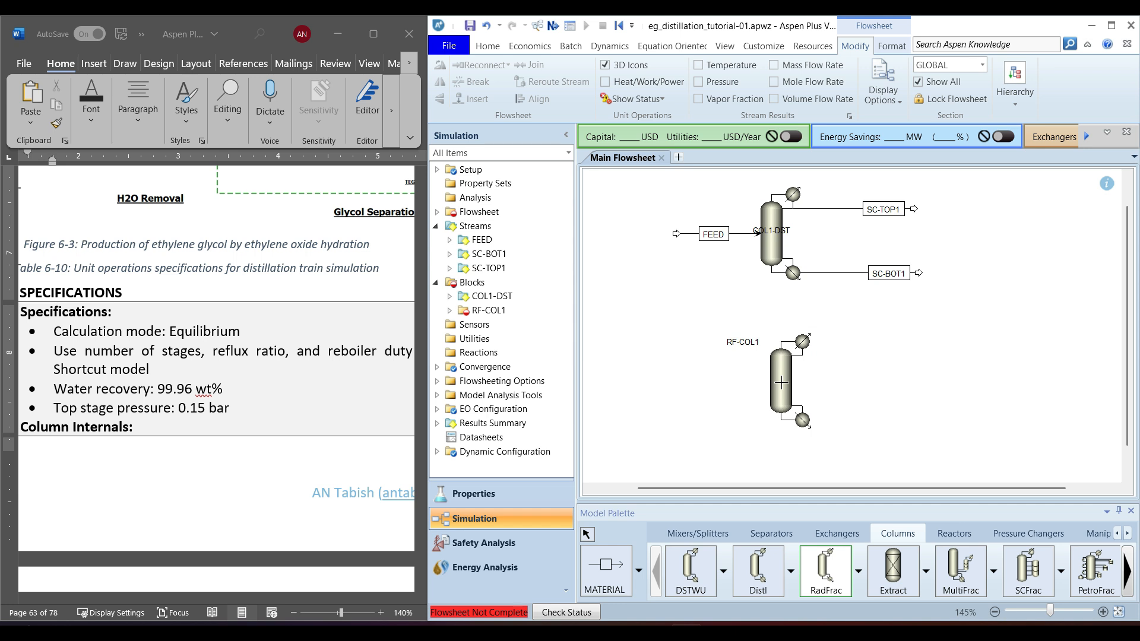
right_click(782, 383)
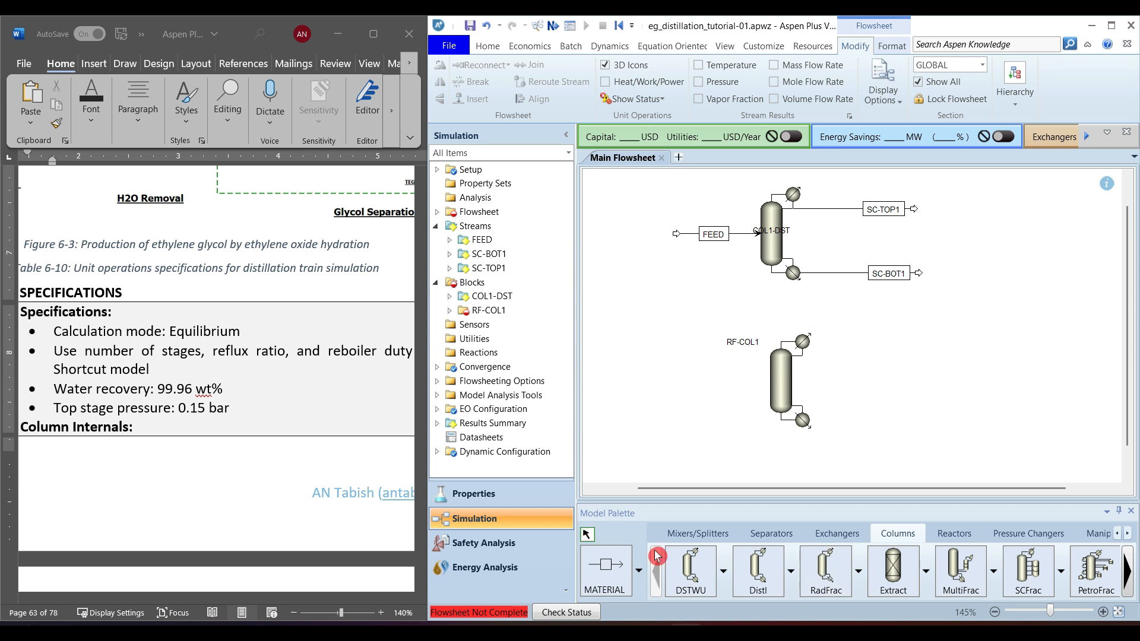
- Add a material stream named RF-TOP1 from the liquid distillate outlet of RF-COL1
left_click(620, 565)
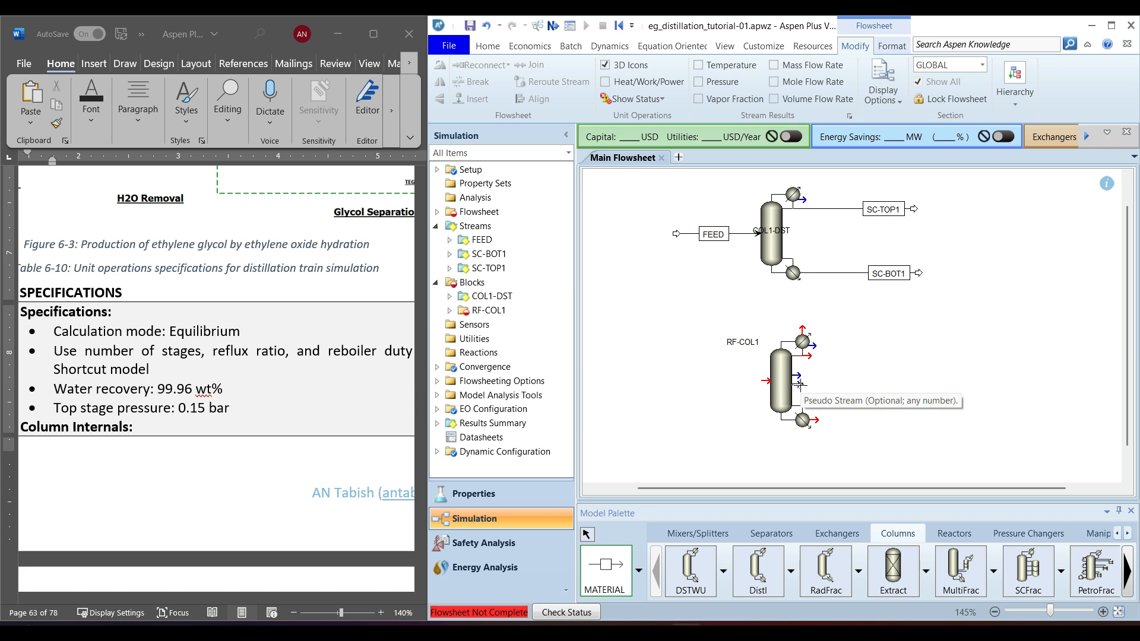
left_click(812, 363)
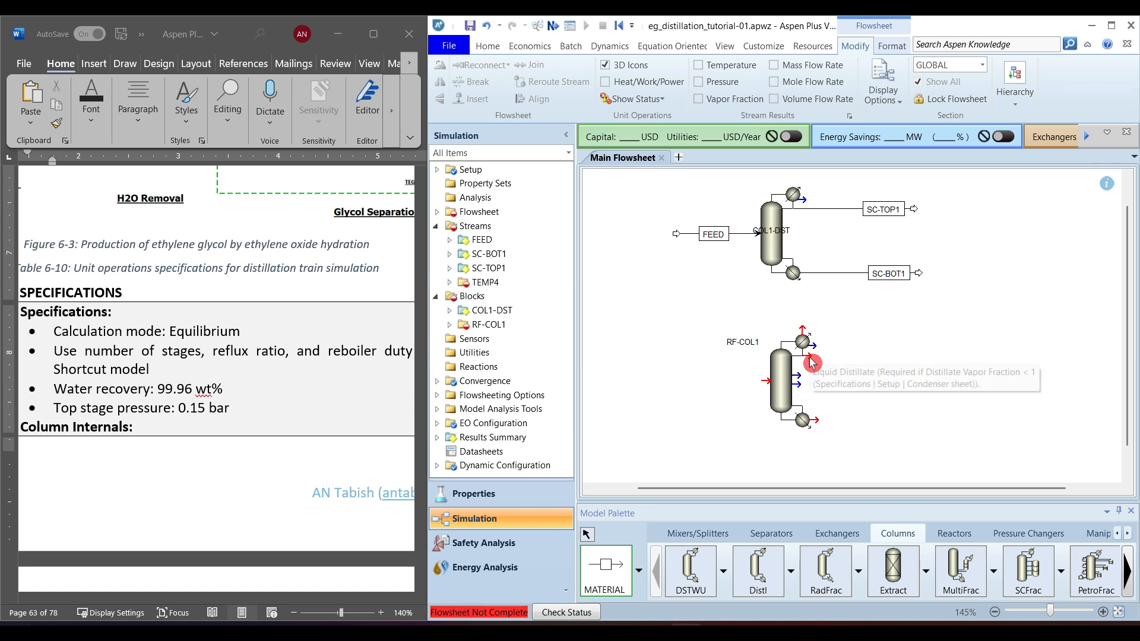
left_click(915, 358)
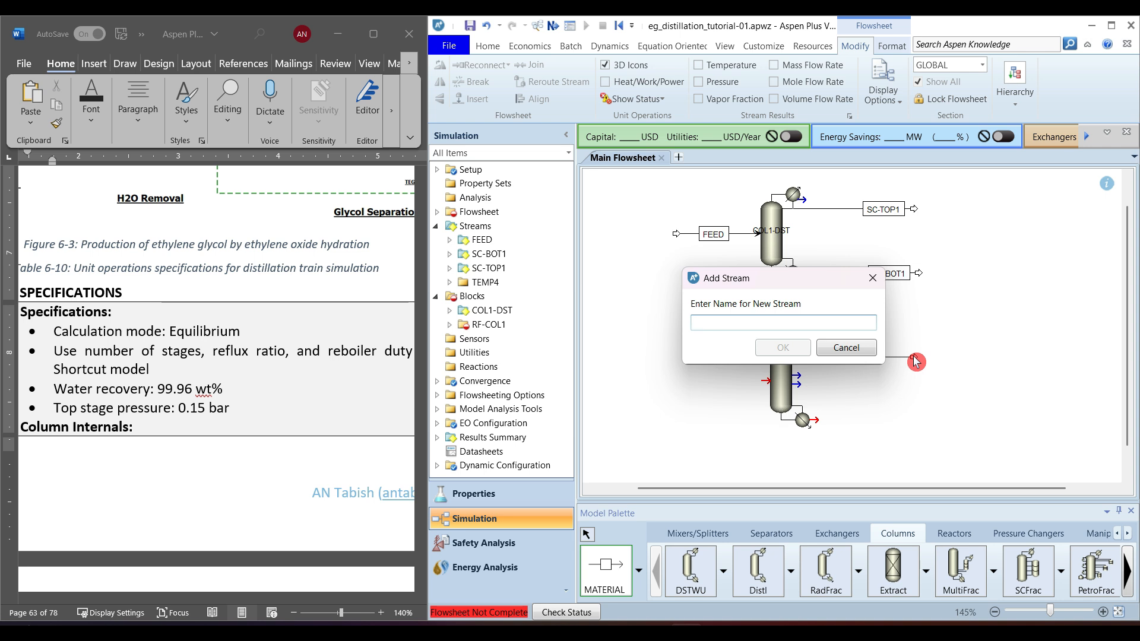
type("RF-TOP1")
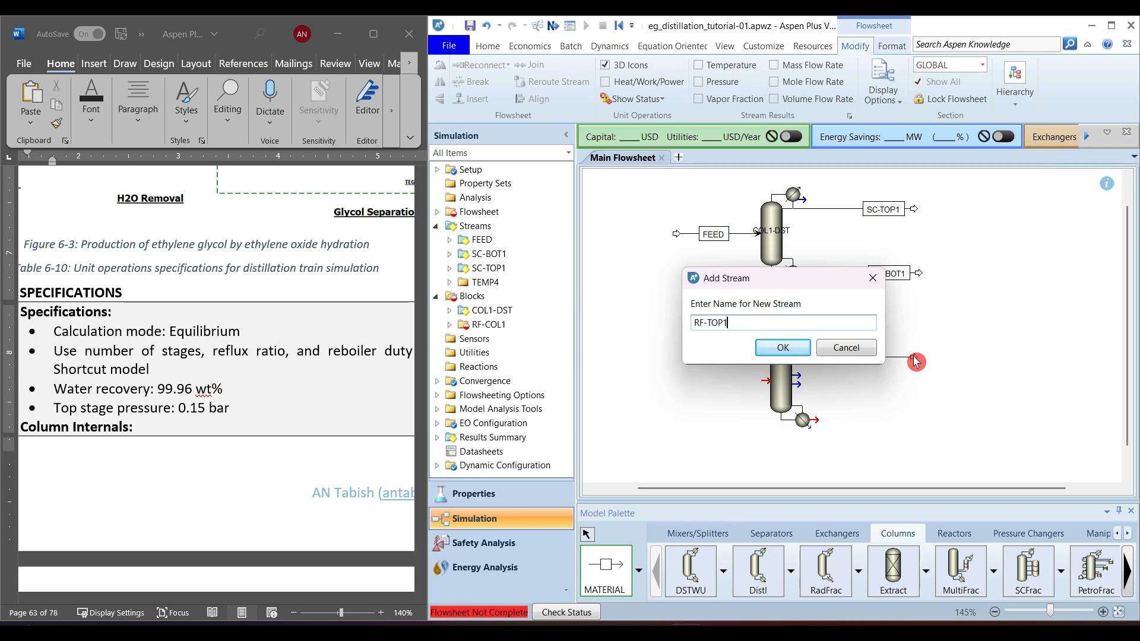
key("Return")
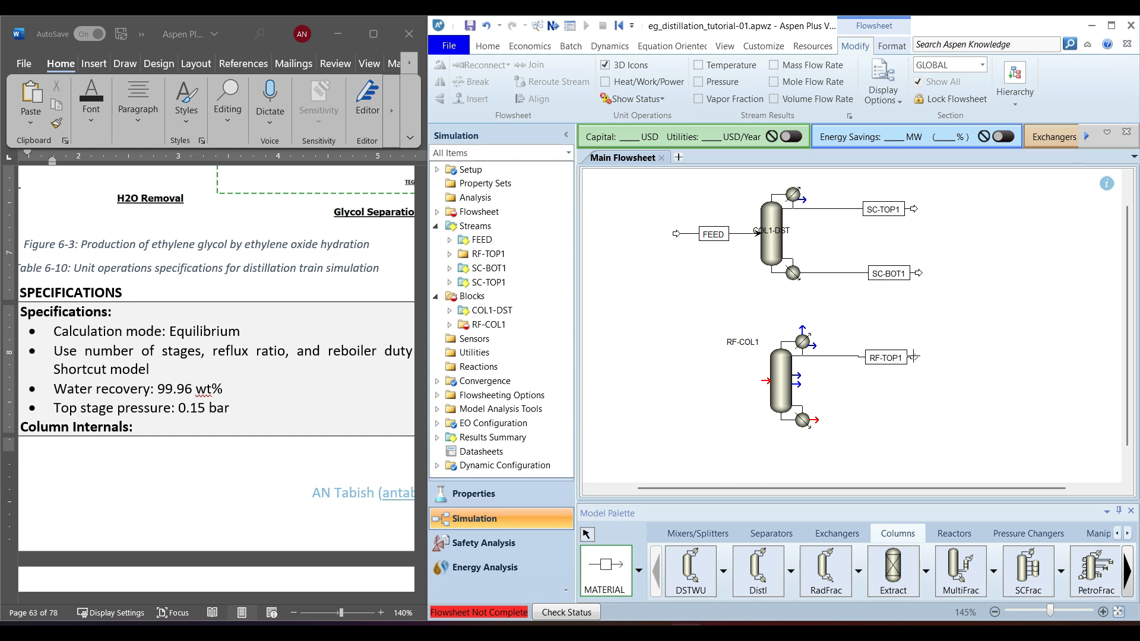
- Add a material stream named RF-BOT1 from the bottoms outlet of RF-COL1 and finish adding streams
left_click(817, 420)
left_click(915, 420)
type("RF-")
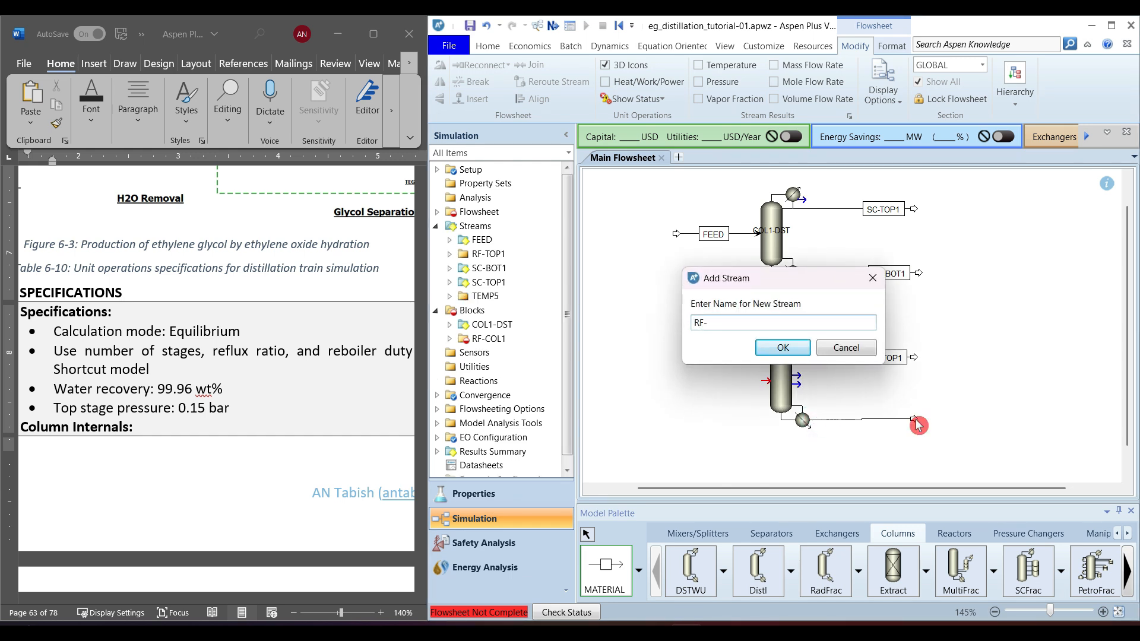
type("BOT1")
key("Return")
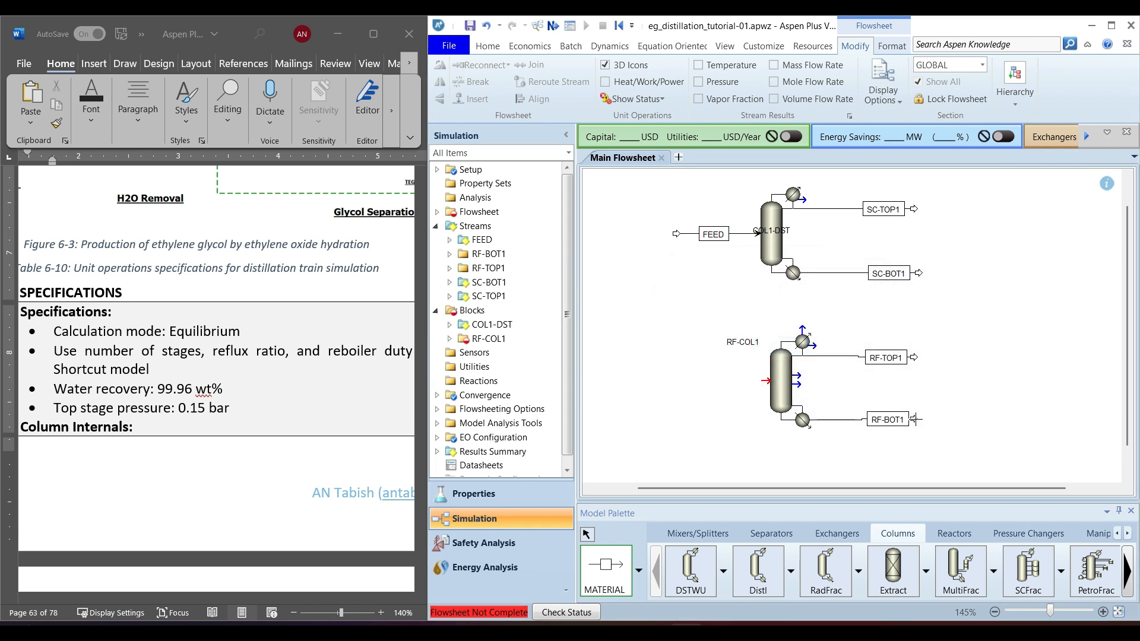
key("Escape")
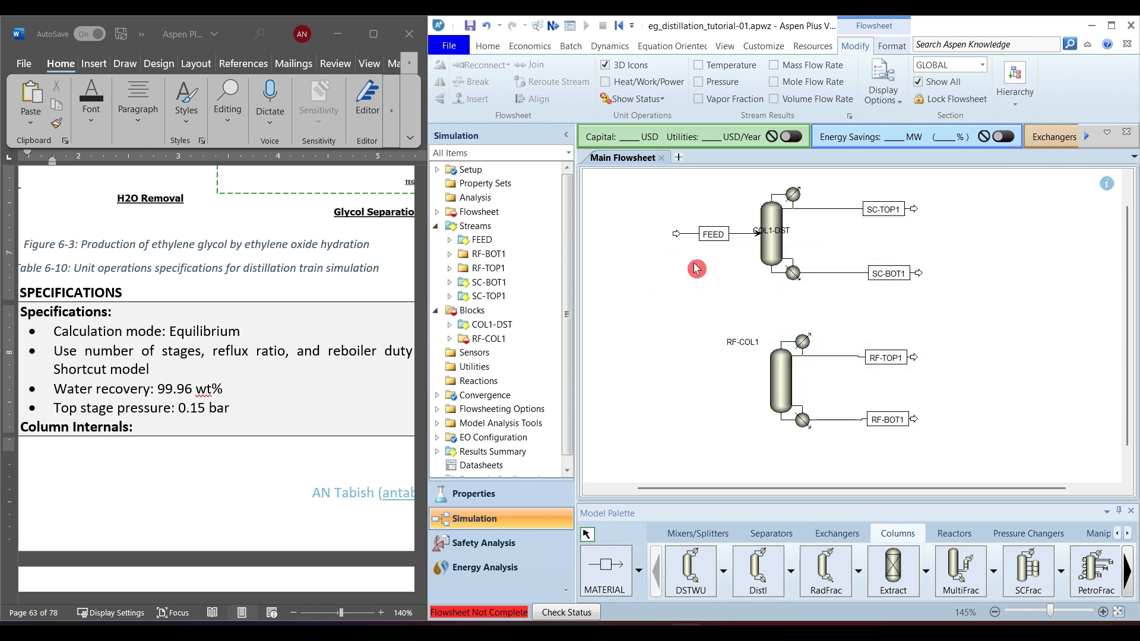
- Move the FEED stream's start farther from COL1-DST and place a Dupl block named DUPL1 below the stream
left_click_drag(679, 237, 613, 237)
left_click(658, 328)
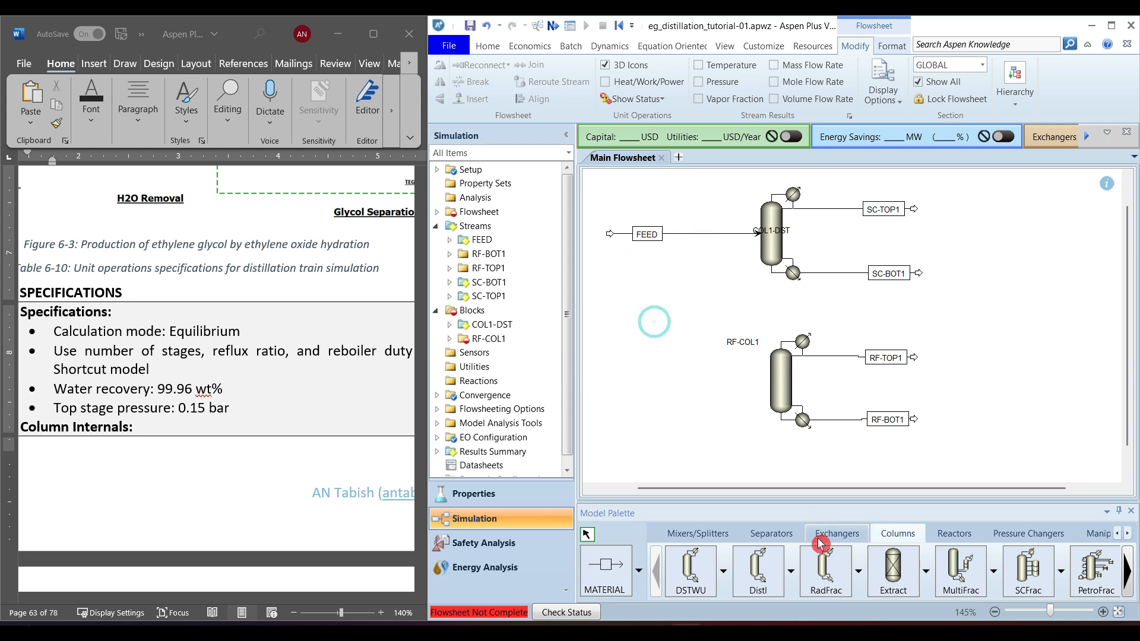
left_click(1098, 541)
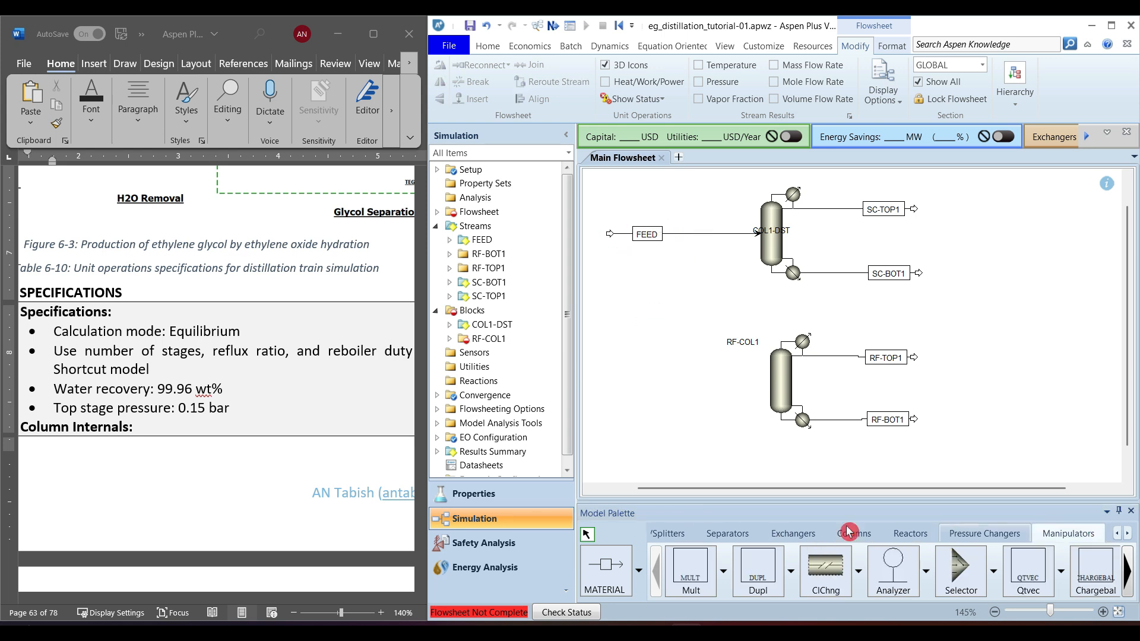
left_click(758, 574)
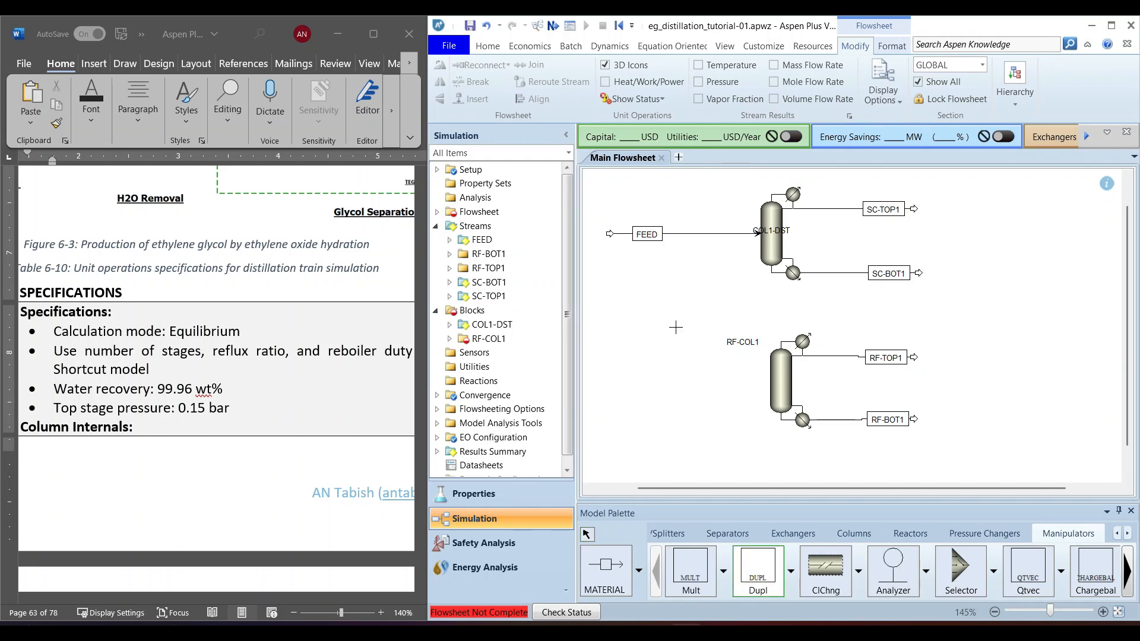
left_click(667, 320)
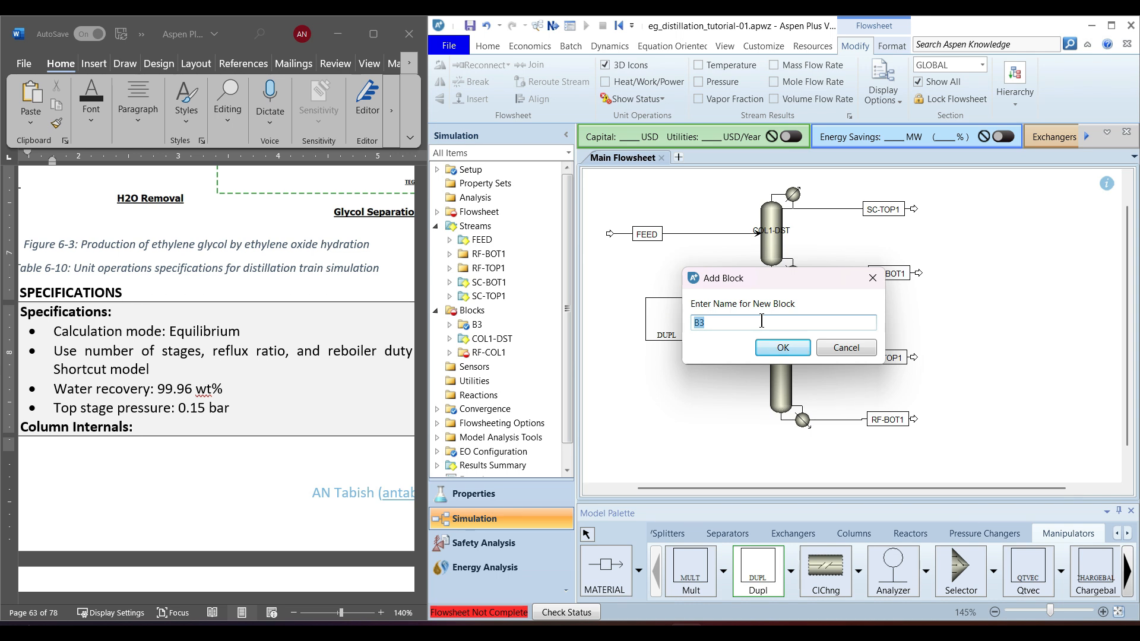
type("DUPL1")
key("Return")
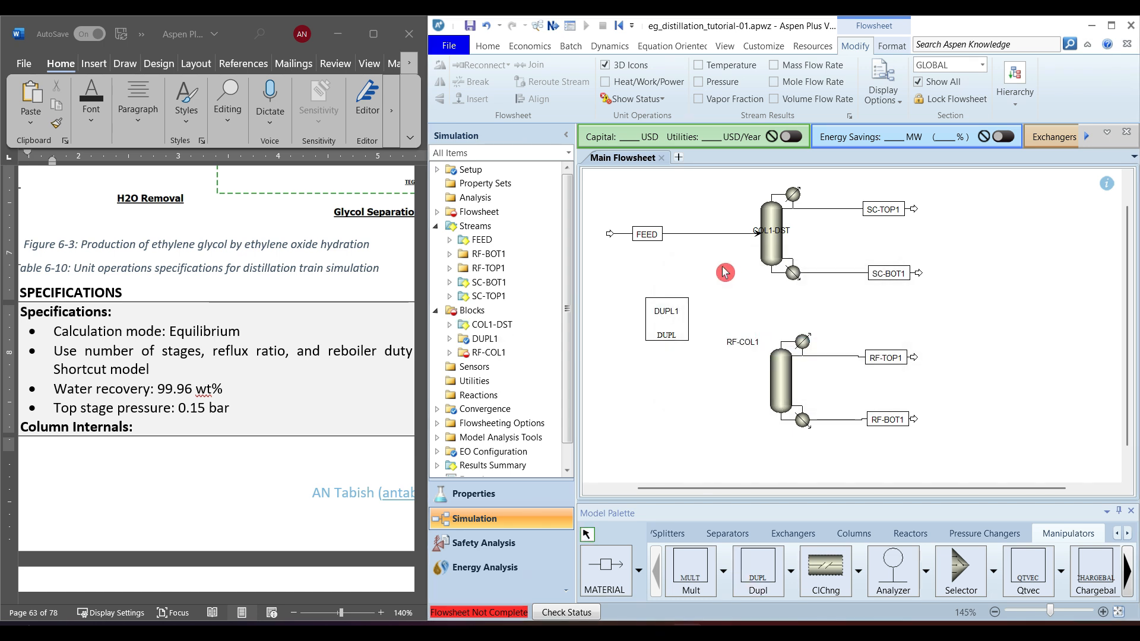
- Reconnect the destination of the FEED stream to the inlet of DUPL1
right_click(699, 236)
mouse_move(763, 452)
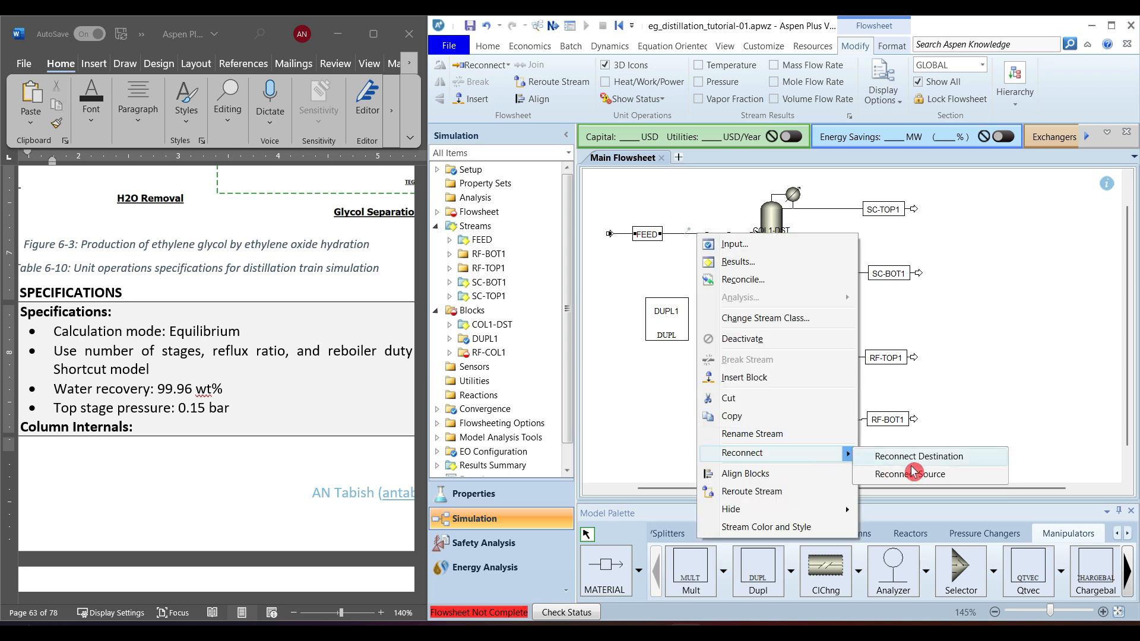
left_click(943, 458)
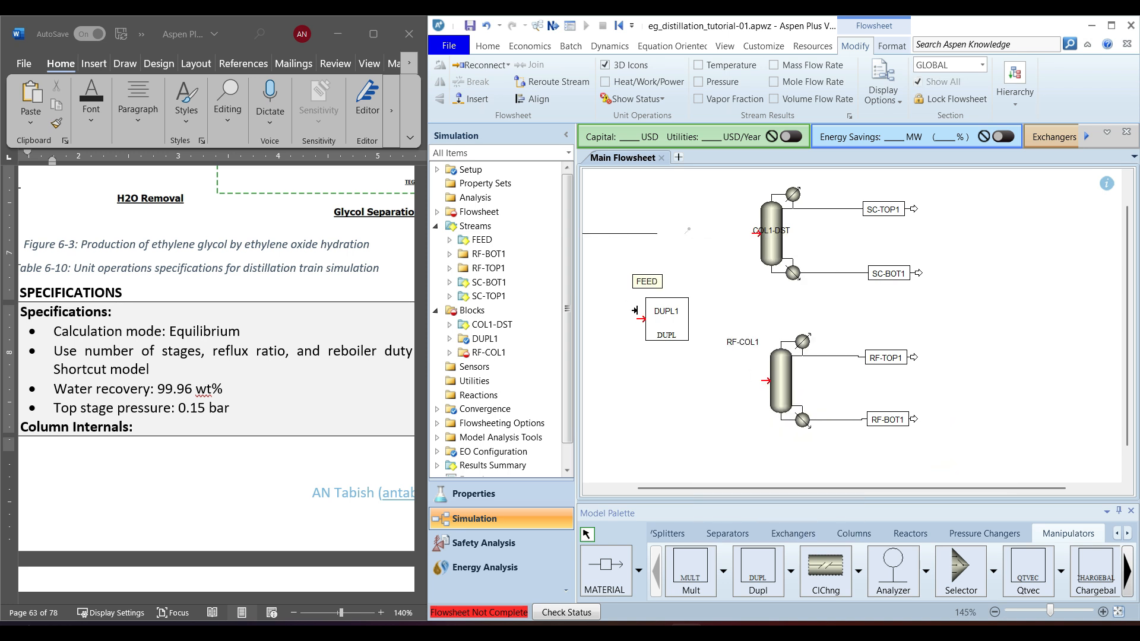
left_click(644, 321)
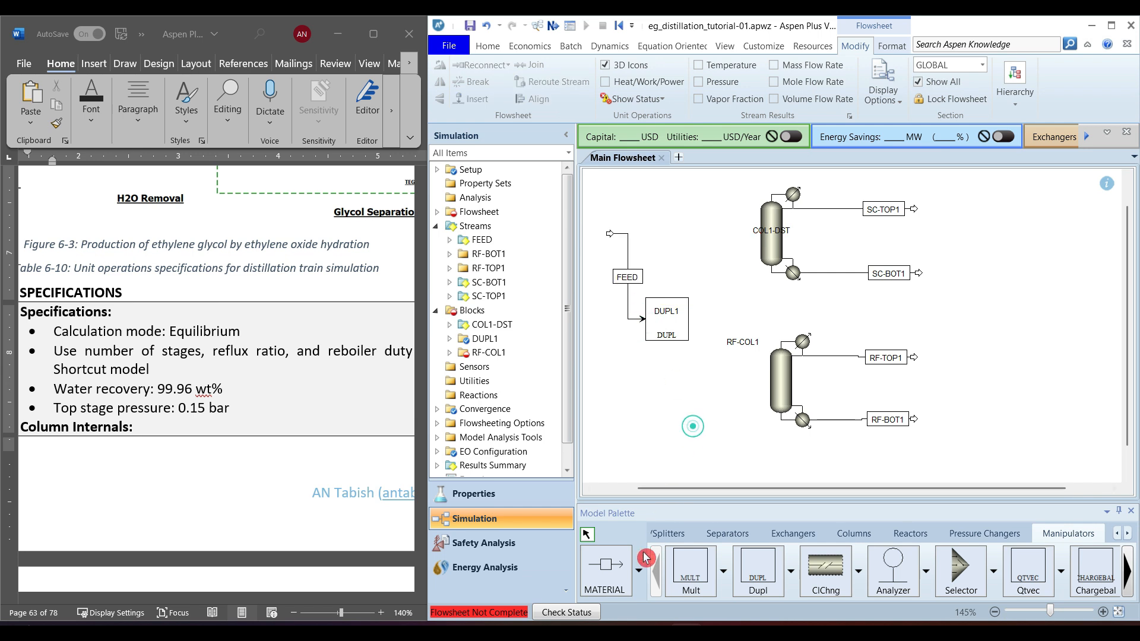
- Add a material stream named F1 from the DUPL1 outlet to the feed inlet of COL1-DST
left_click(604, 565)
left_click(694, 319)
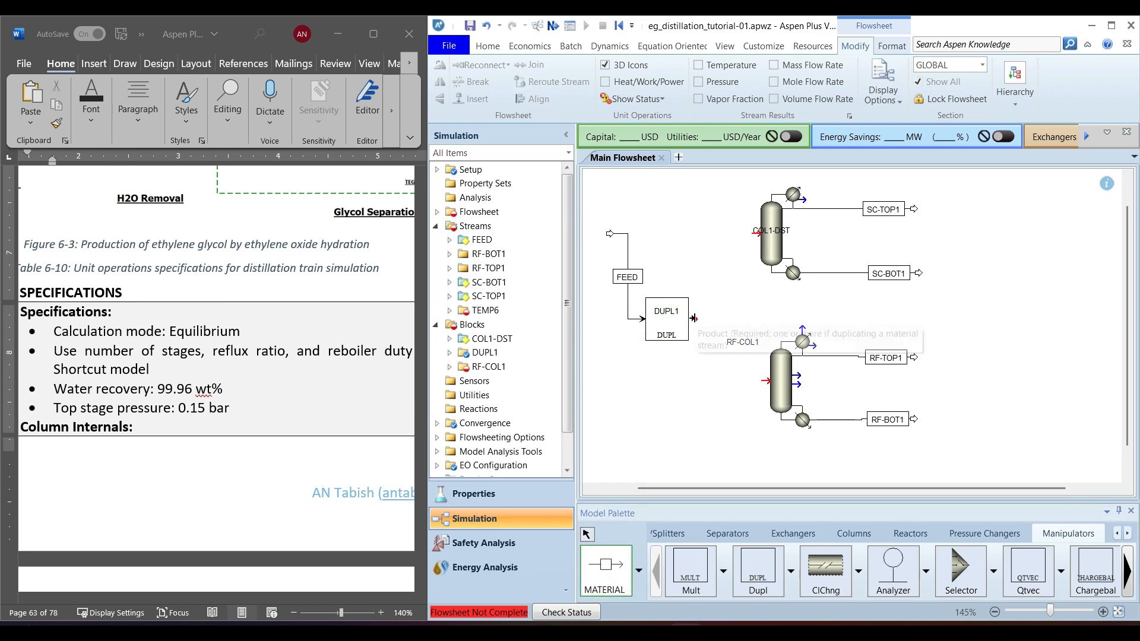
left_click(746, 236)
left_click(756, 237)
type("F1")
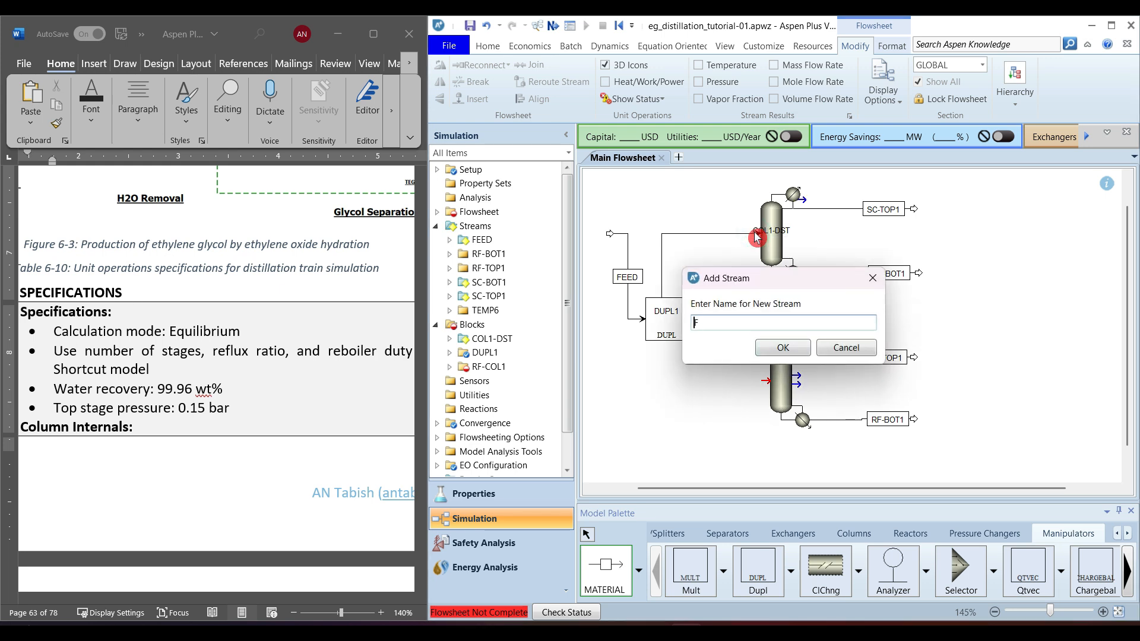
key("Return")
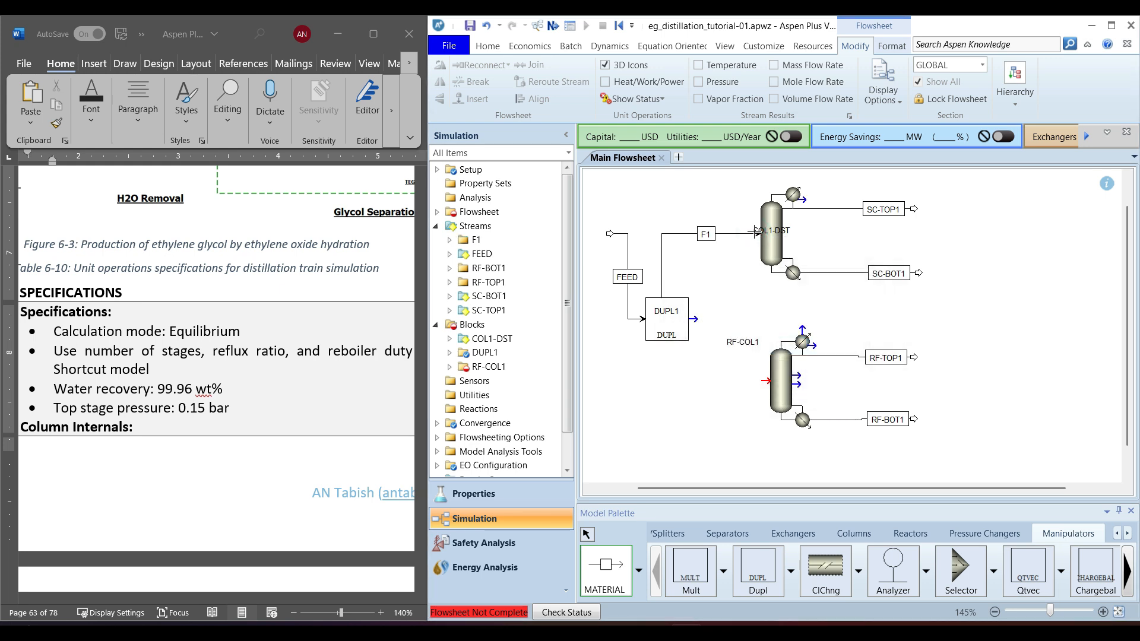
- Add a material stream named F2 from the DUPL1 outlet to the feed inlet of RF-COL1
left_click(693, 321)
left_click(729, 390)
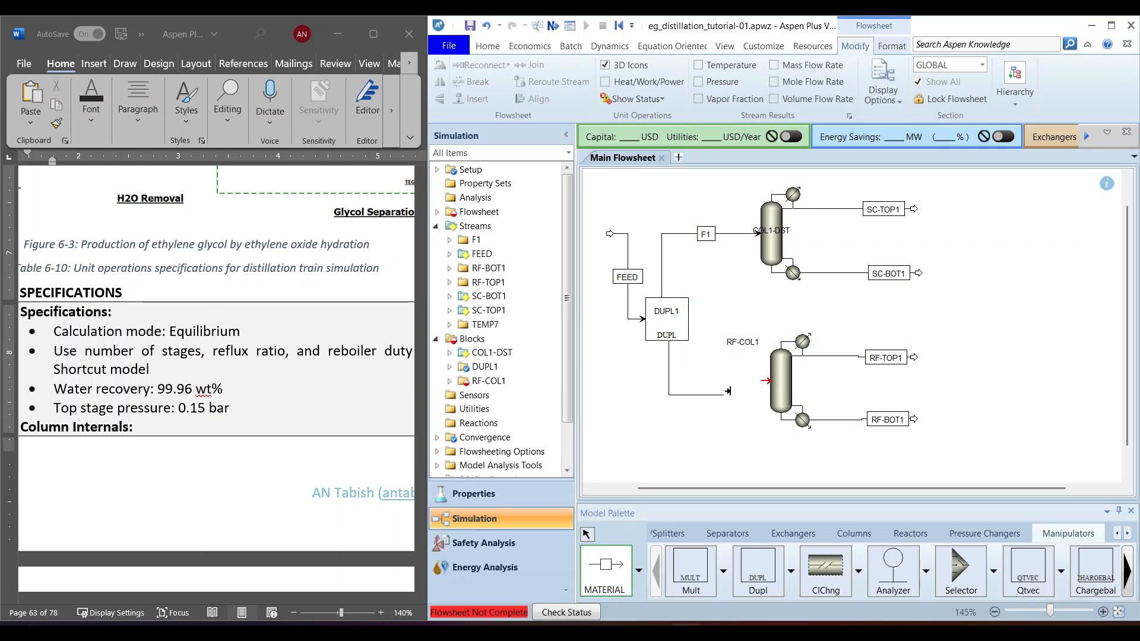
left_click(766, 382)
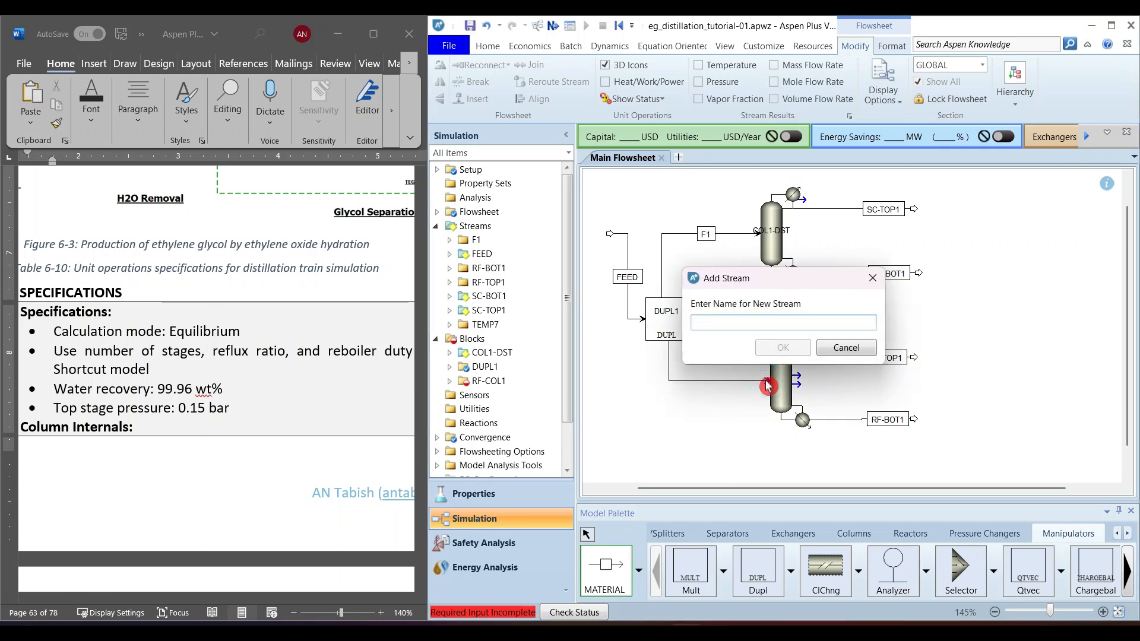
type("F2")
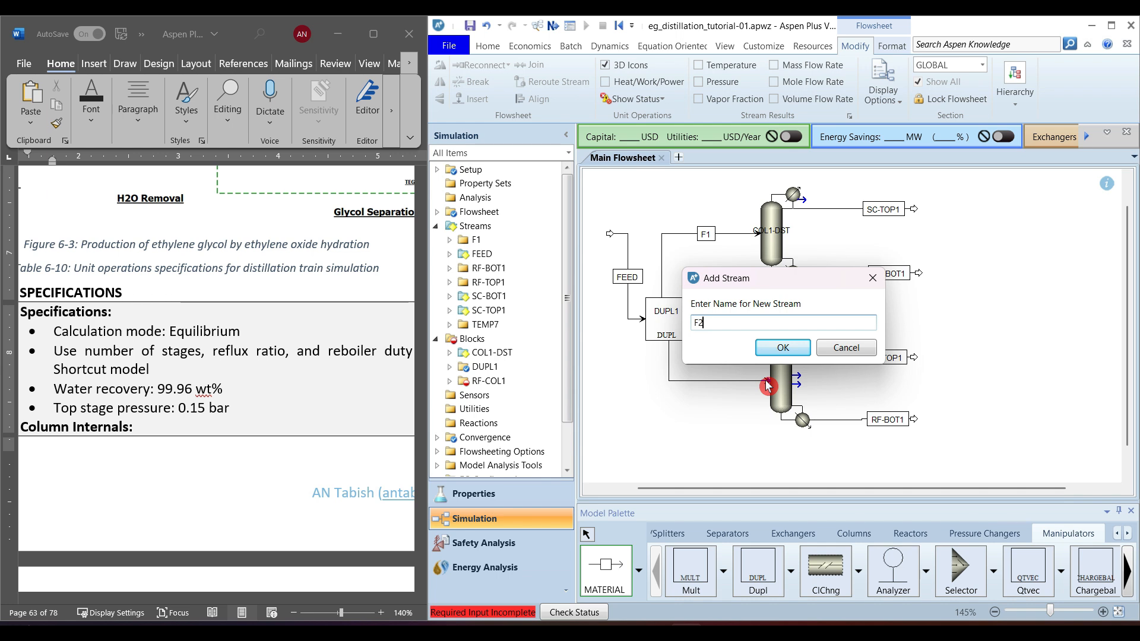
key("Return")
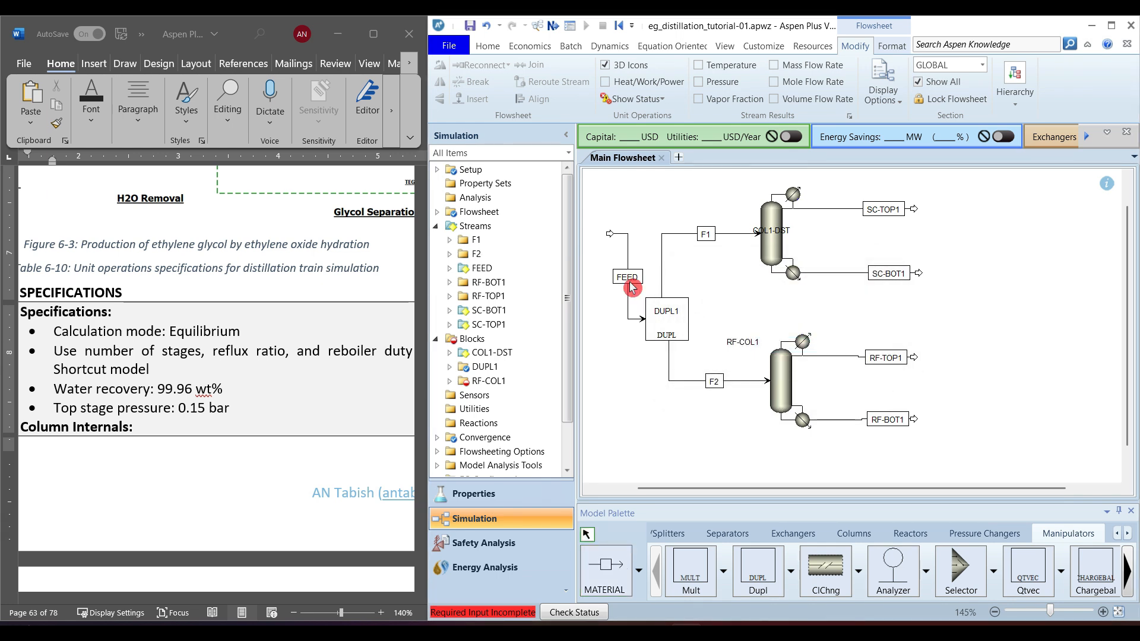
- Check the number of actual stages in the COL1-DST results and set RF-COL1's number of stages to 8
double_click(786, 389)
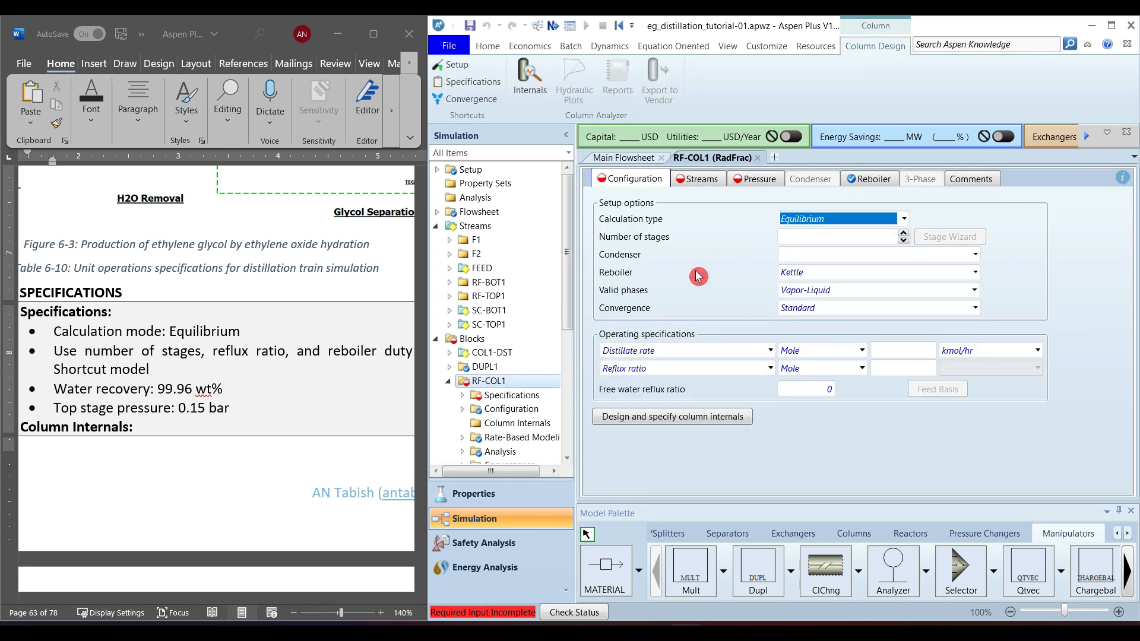
left_click(630, 159)
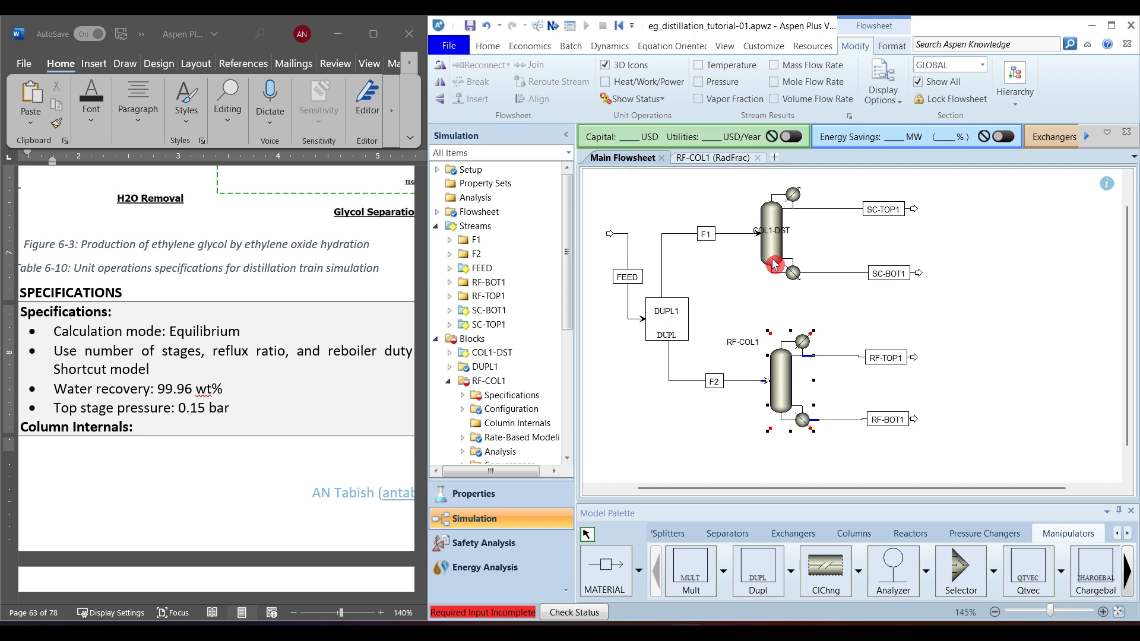
double_click(773, 250)
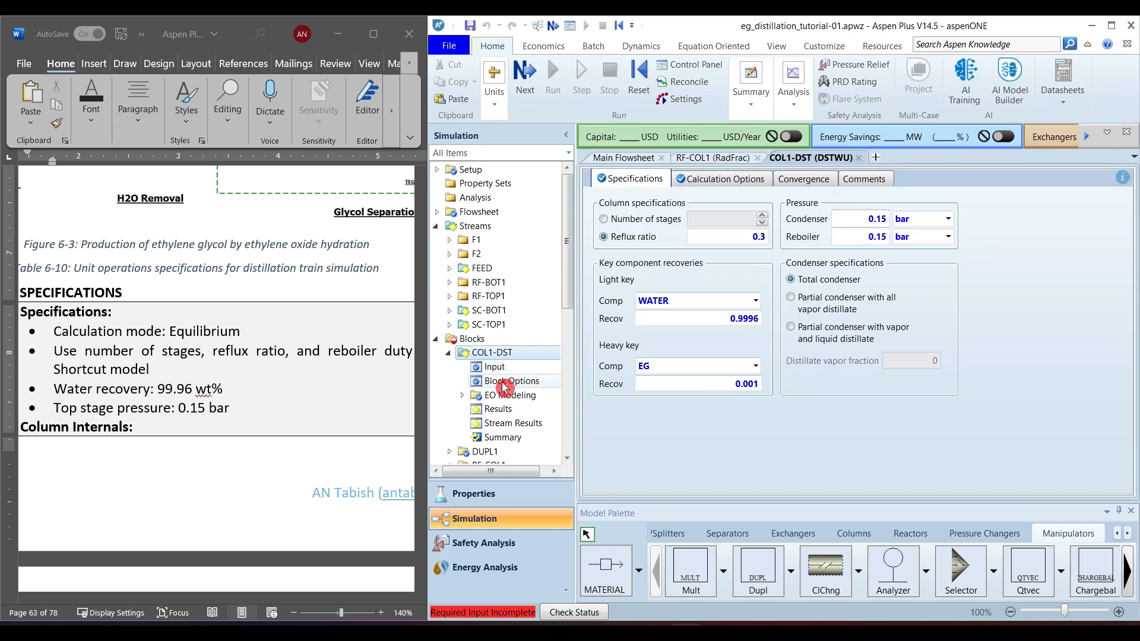
left_click(501, 409)
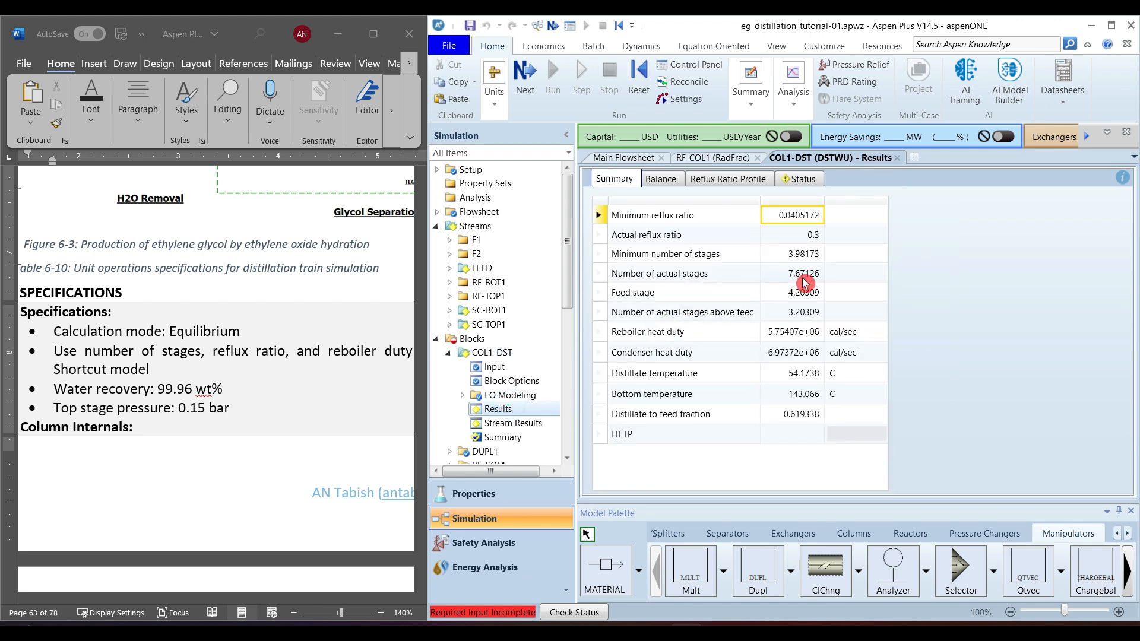
left_click(781, 274)
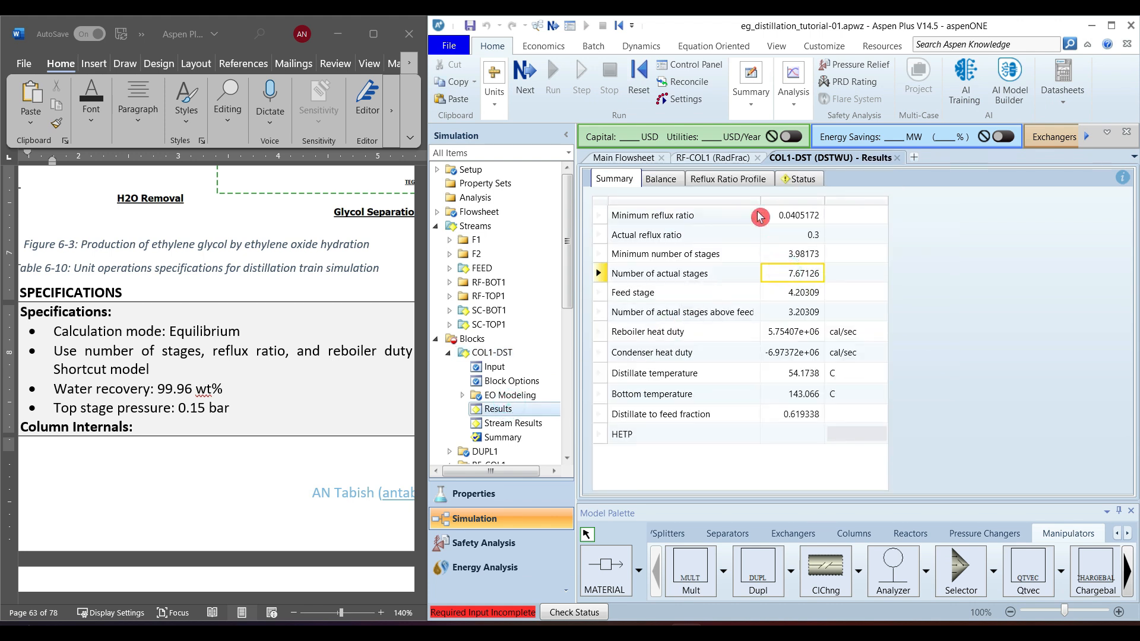
left_click(711, 158)
left_click(818, 234)
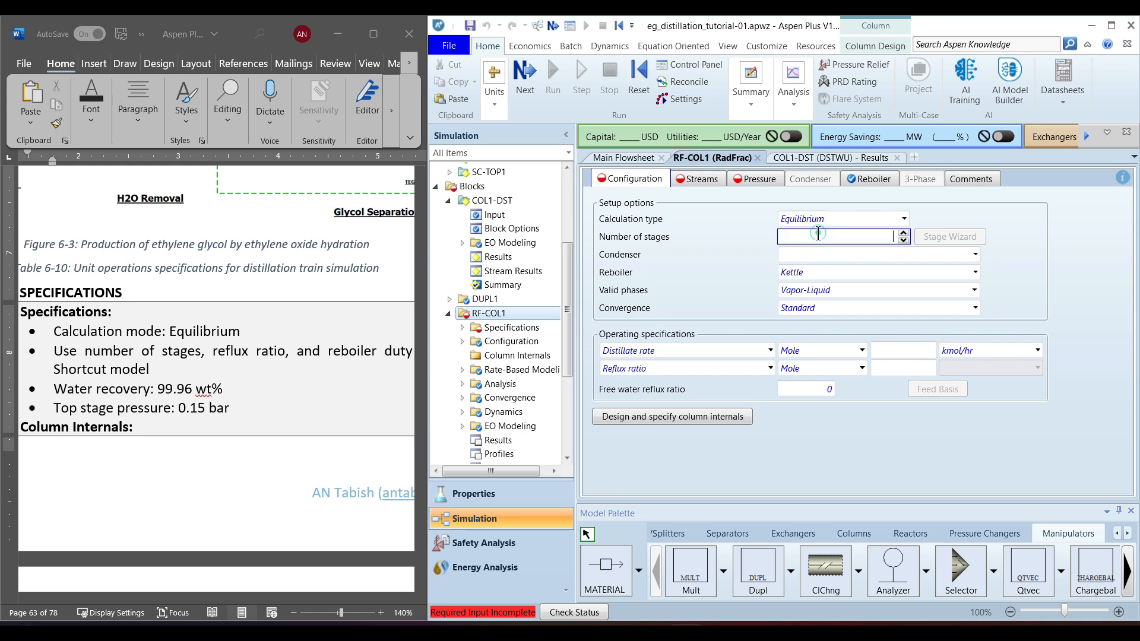
left_click(724, 246)
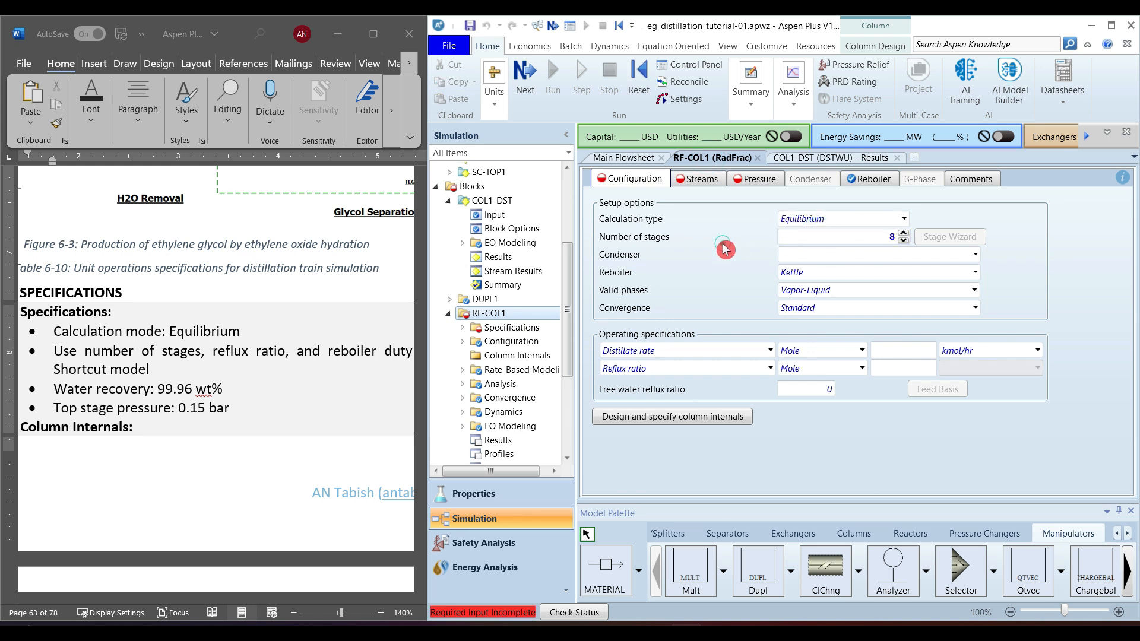
- Keep RF-COL1's calculation type as Equilibrium and set its condenser to Total
left_click(904, 220)
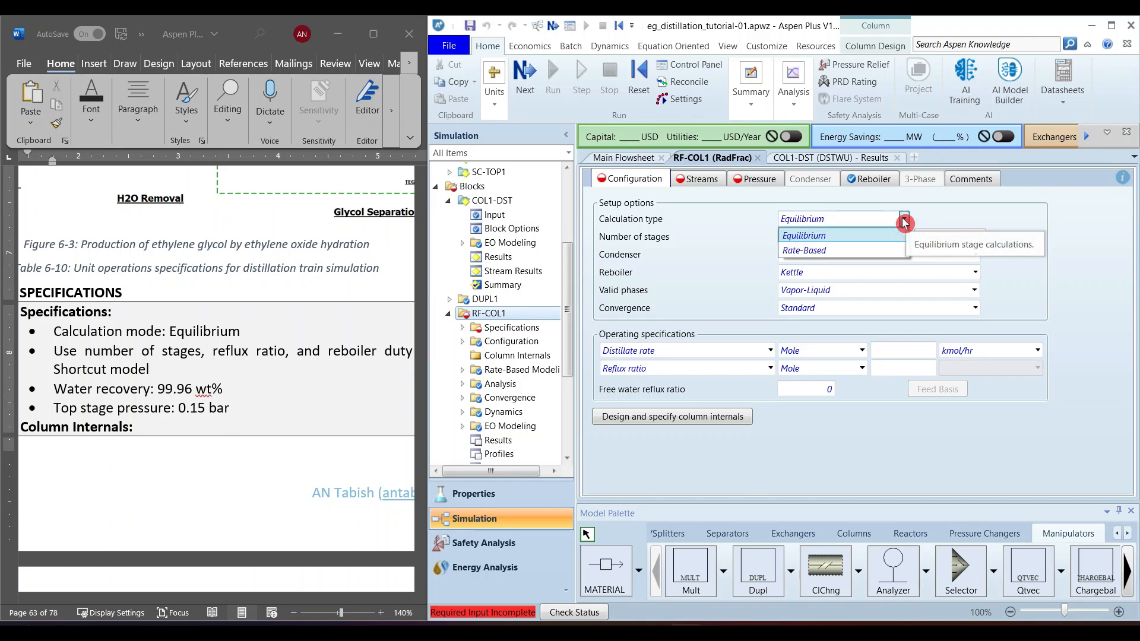
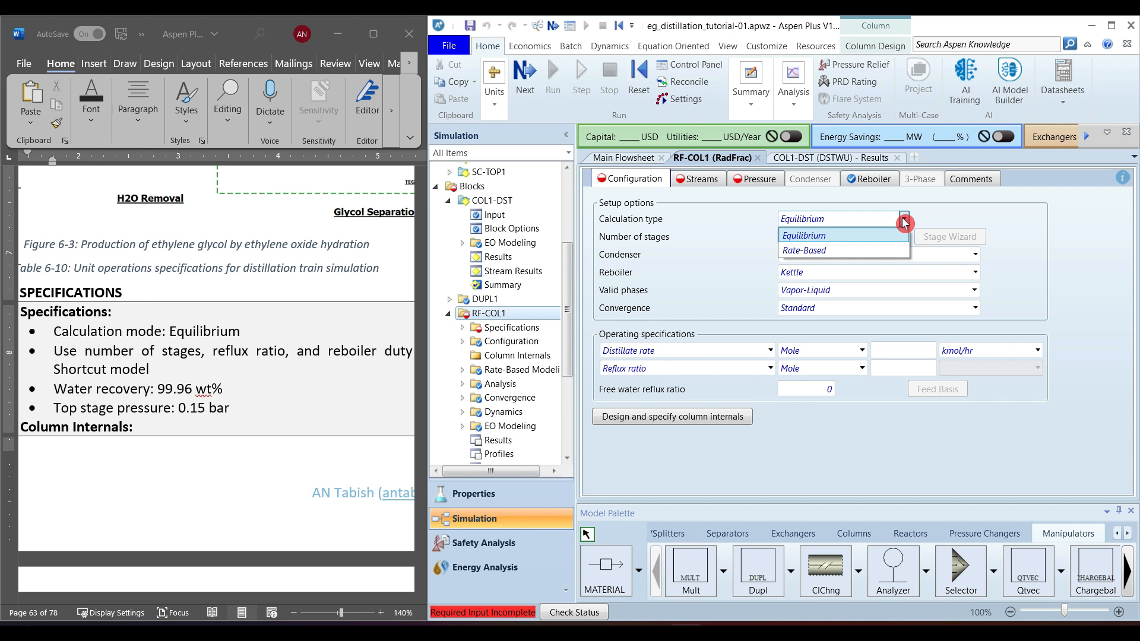
left_click(957, 225)
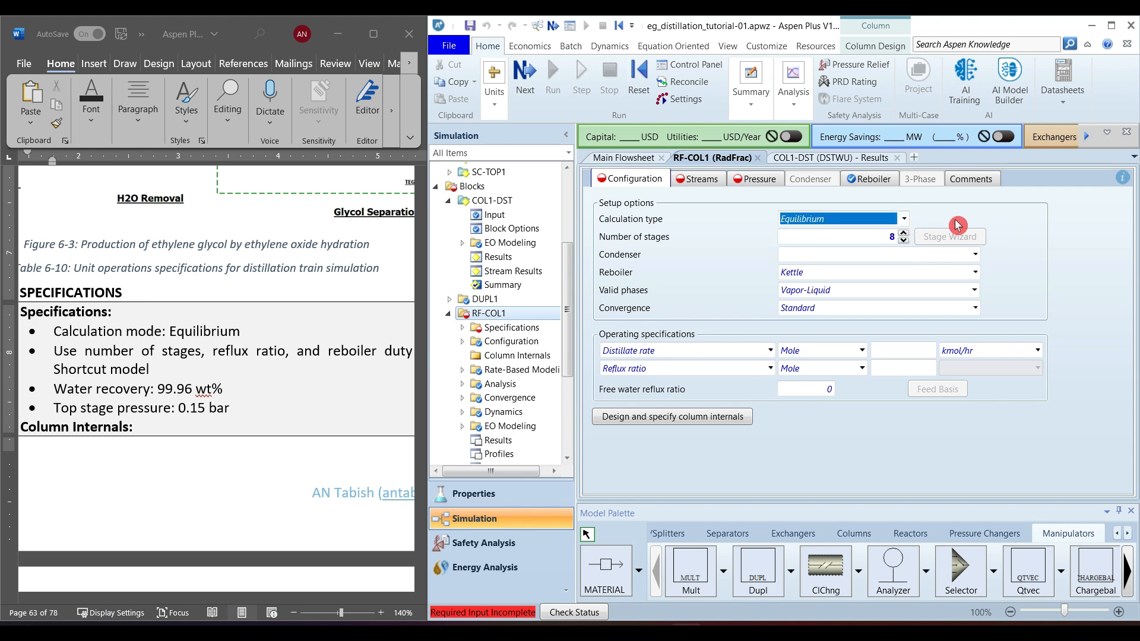
left_click(911, 255)
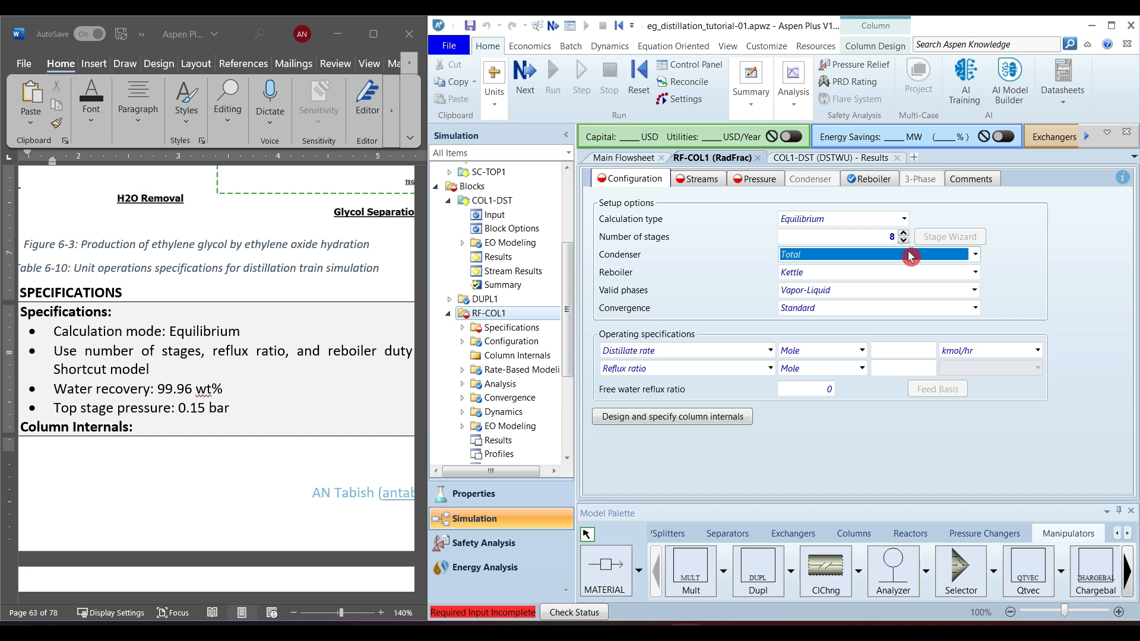
left_click(1022, 284)
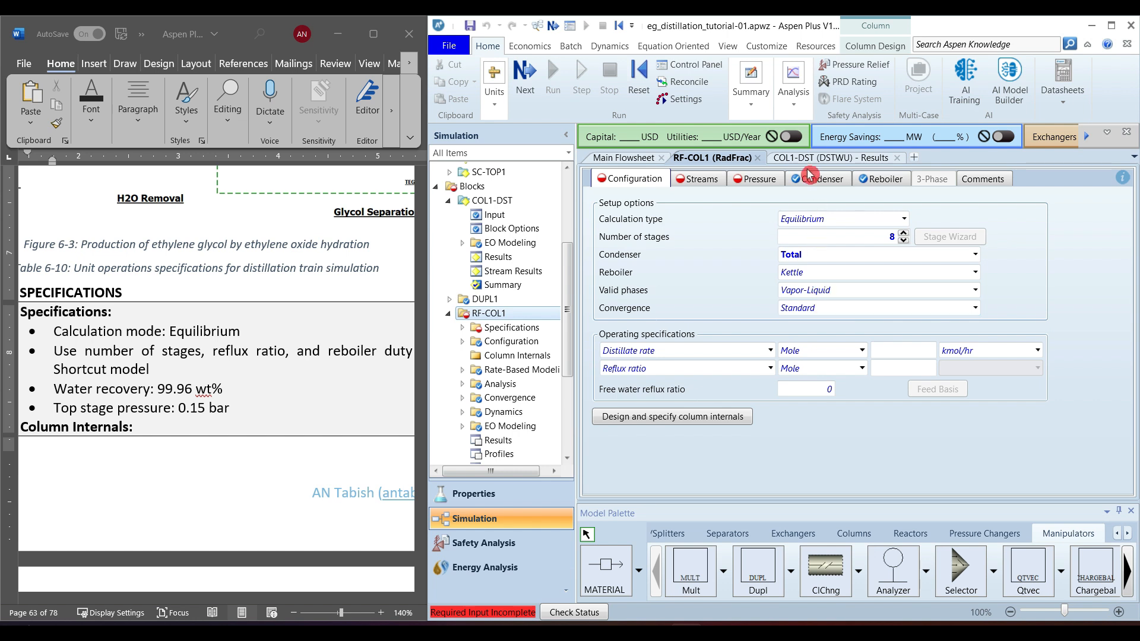
- Check the actual reflux ratio in the COL1-DST results and set RF-COL1's mole reflux ratio to 0.3
left_click(821, 159)
left_click(796, 236)
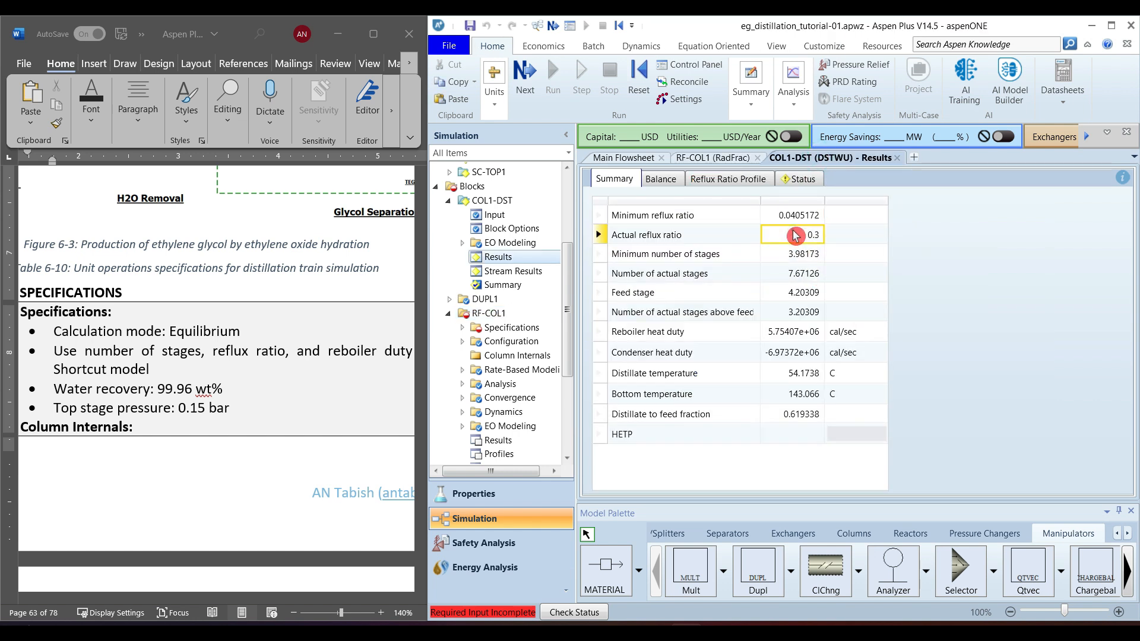
left_click(726, 159)
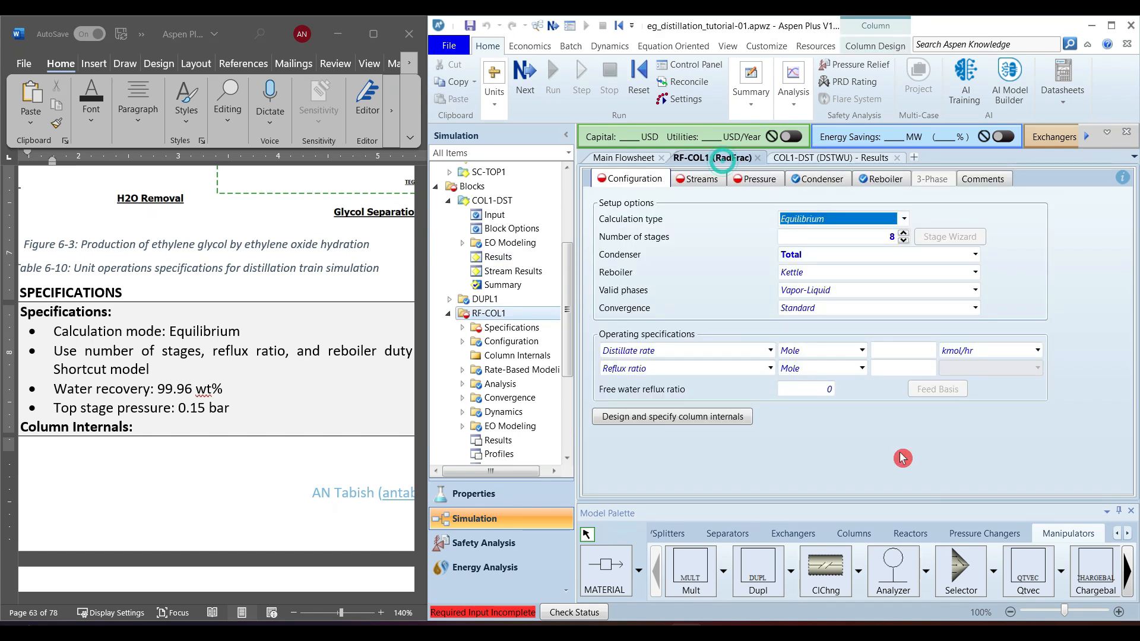
left_click(903, 369)
left_click(1011, 320)
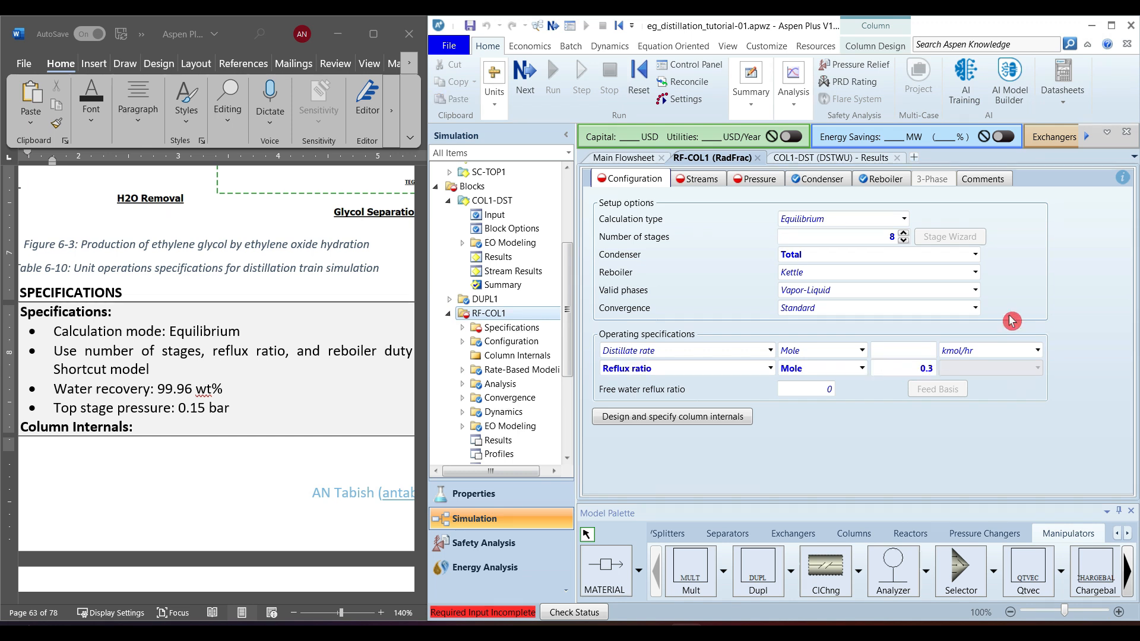
- Replace RF-COL1's distillate rate operating specification with Reboiler duty
left_click(771, 352)
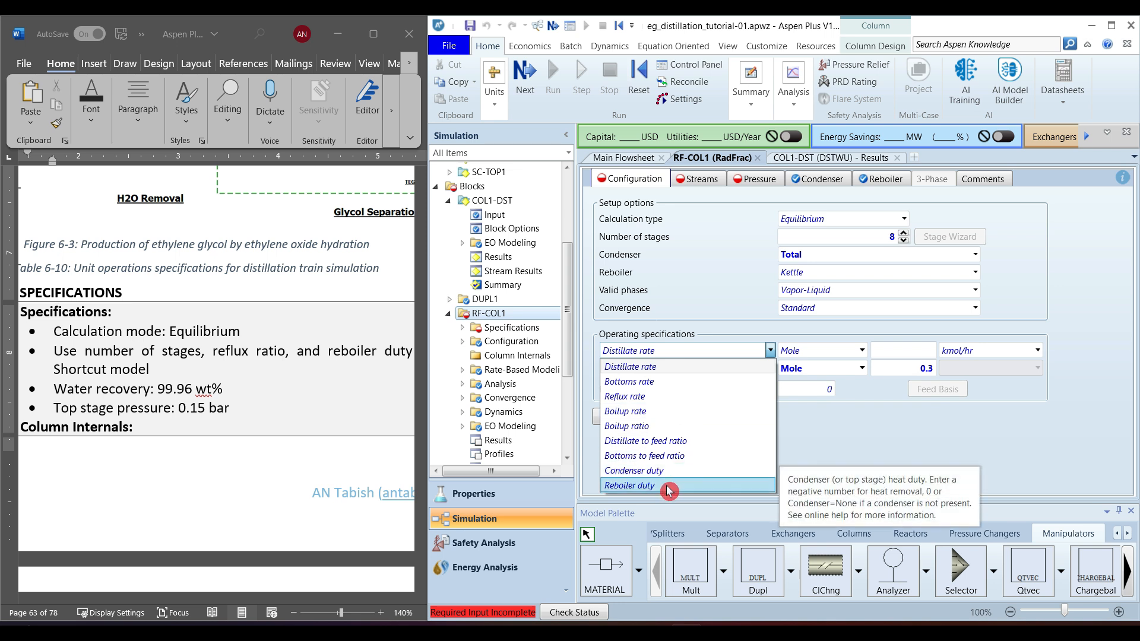
left_click(731, 485)
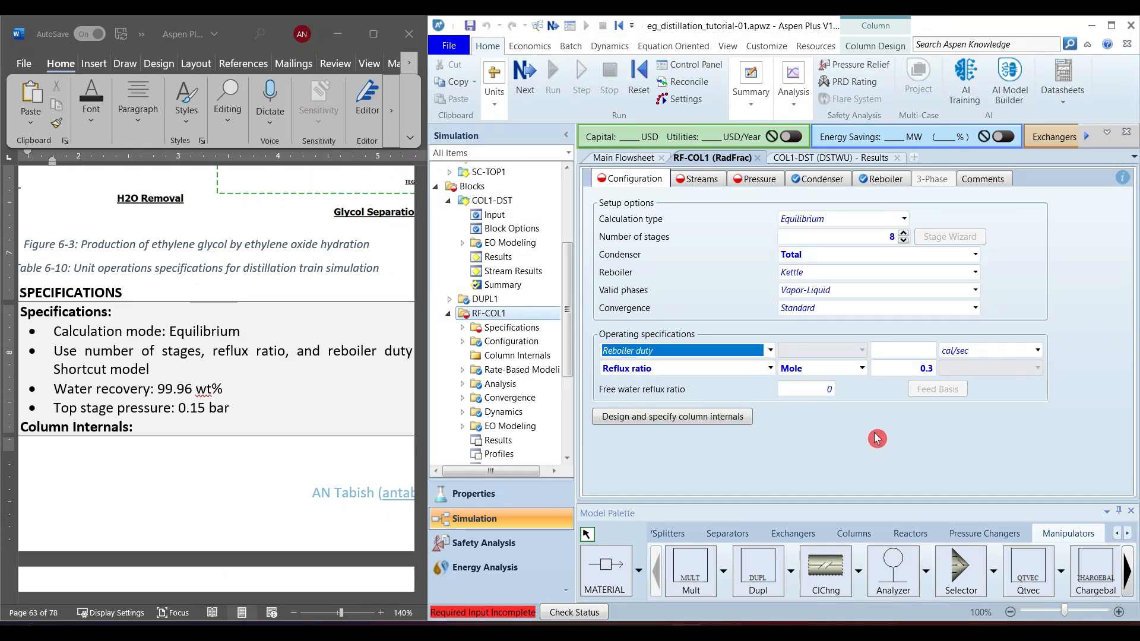
left_click(902, 448)
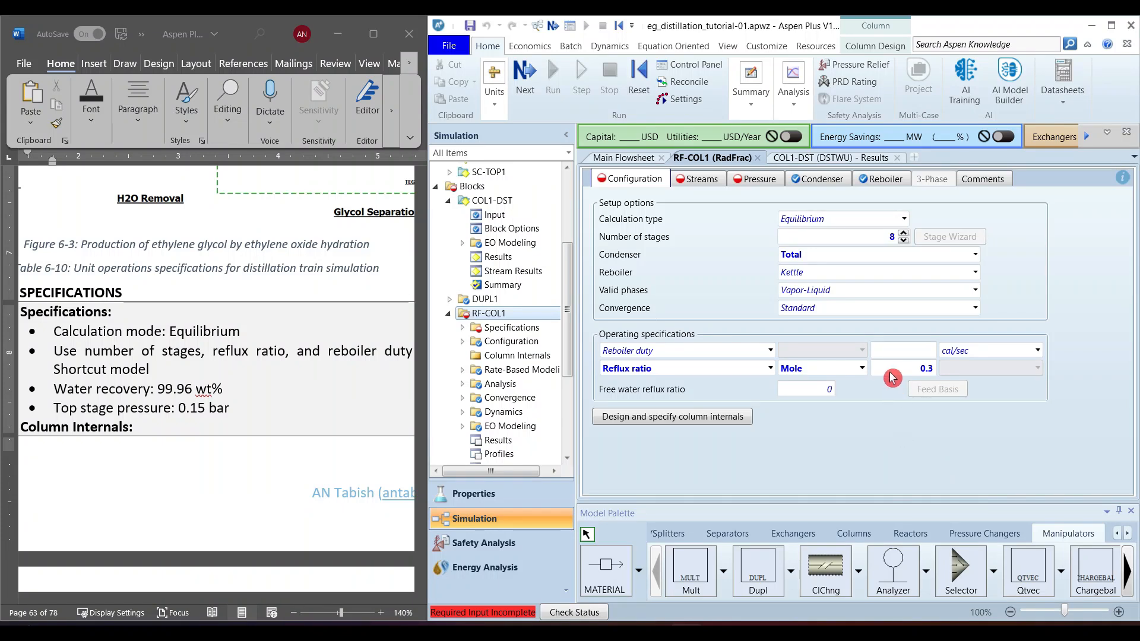
- Display the reboiler heat duty in the COL1-DST results in MW
left_click(809, 158)
left_click(838, 332)
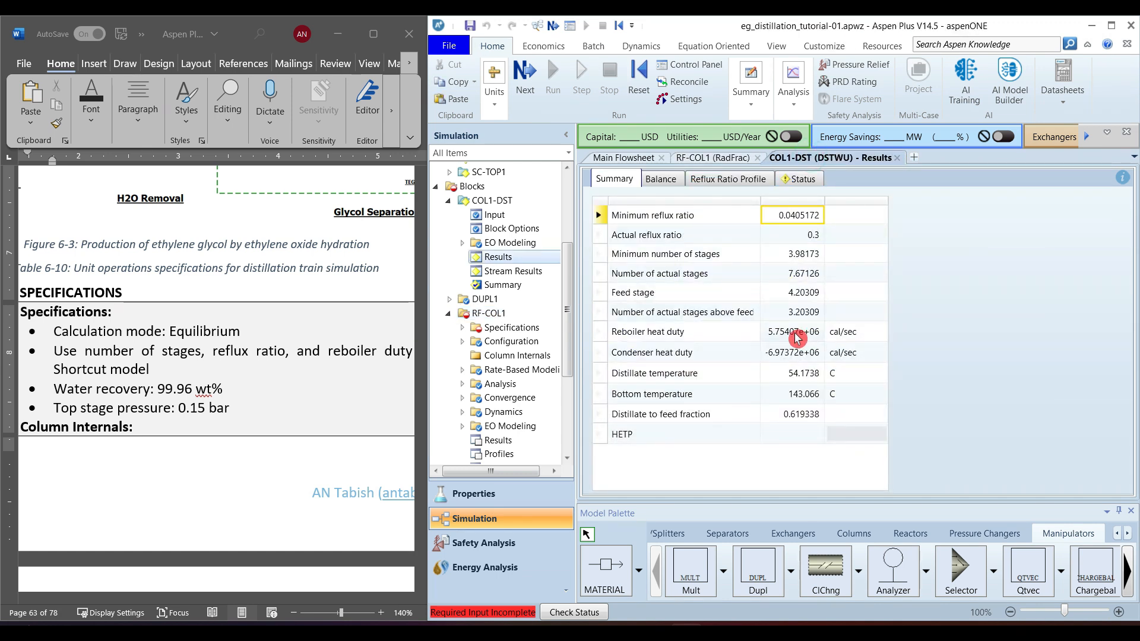
left_click(853, 339)
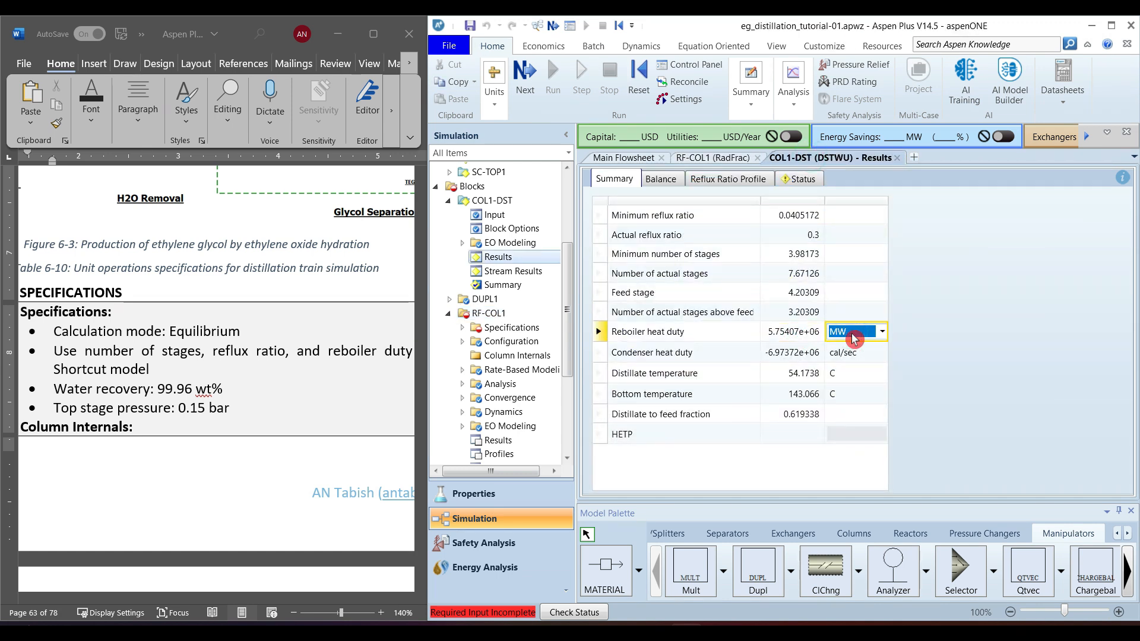
left_click(952, 352)
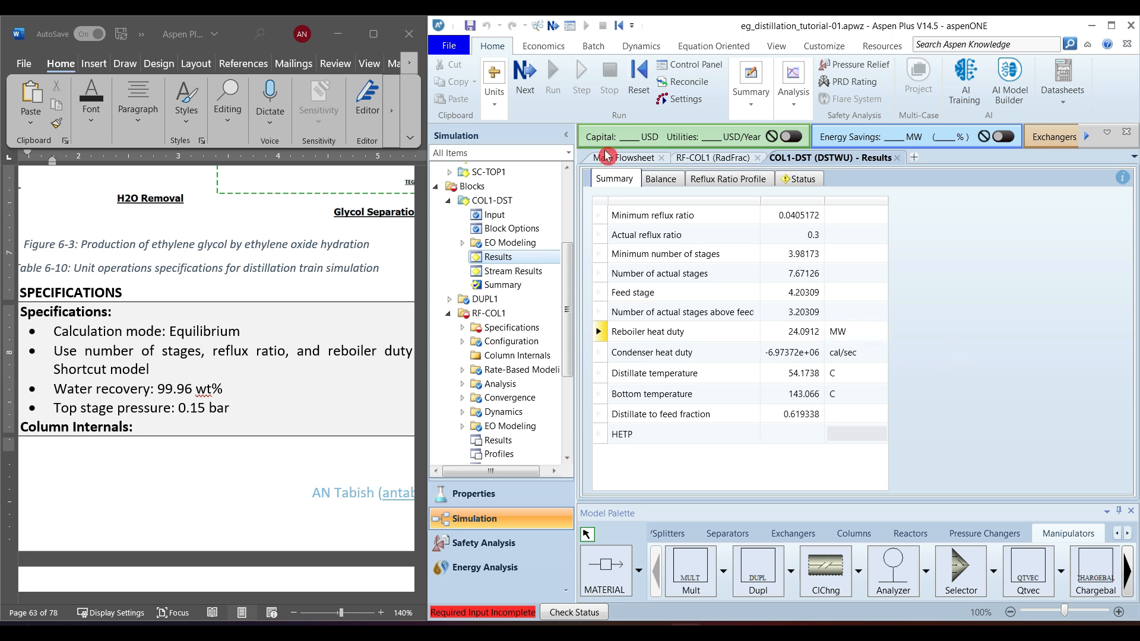
- Switch the global unit set to MET
left_click(496, 109)
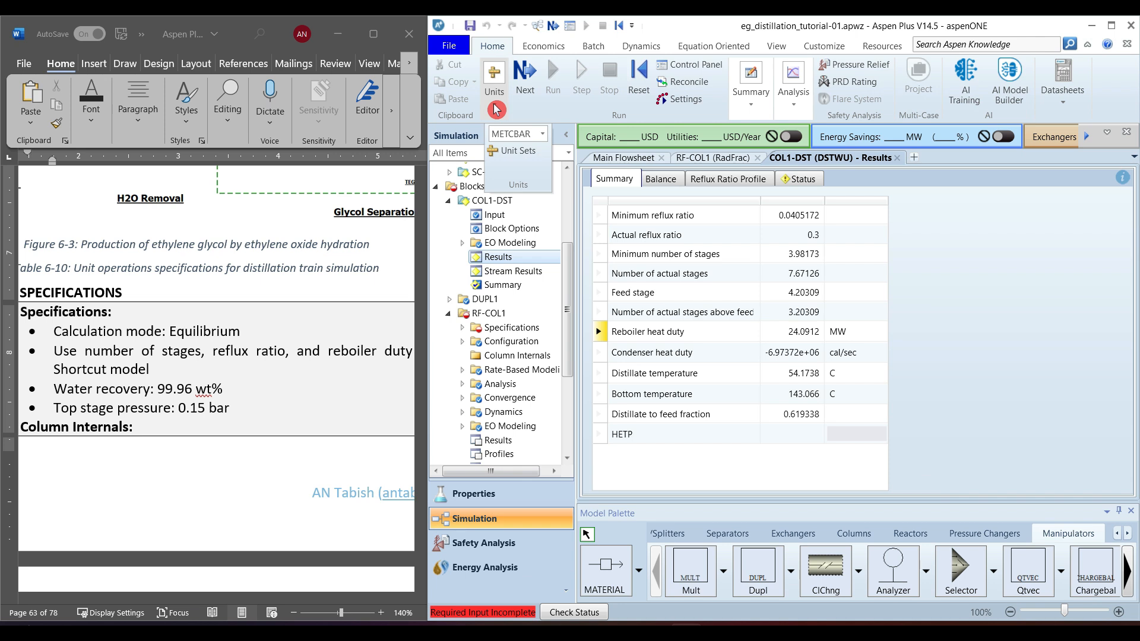
left_click(543, 133)
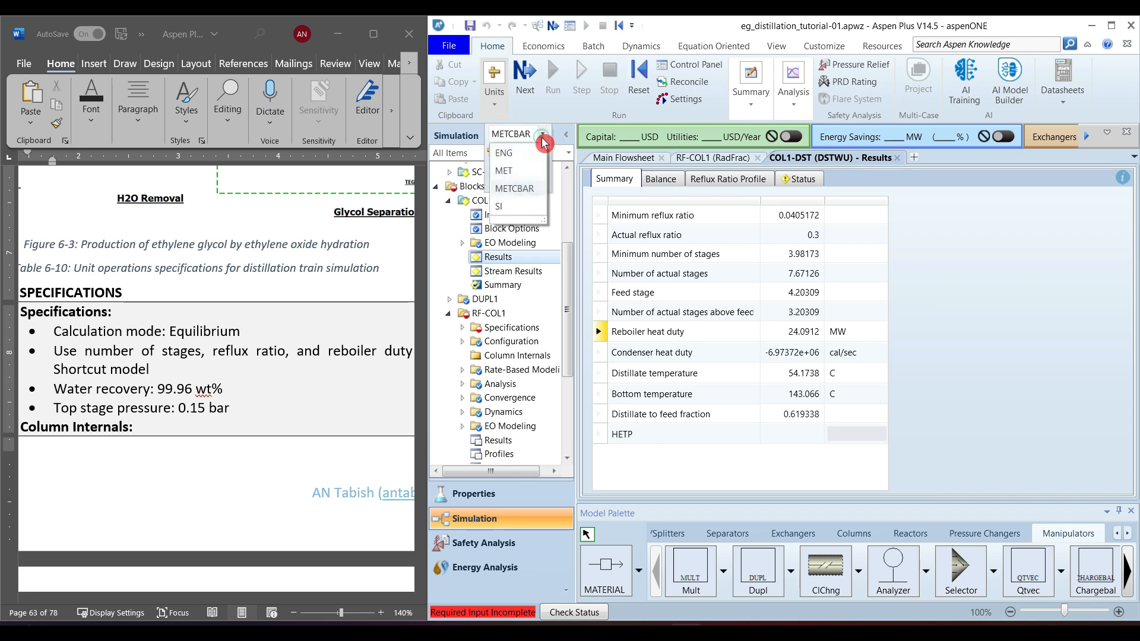
left_click(516, 171)
- Set the enthalpy flow unit of the METCBAR unit set to MW
left_click(494, 107)
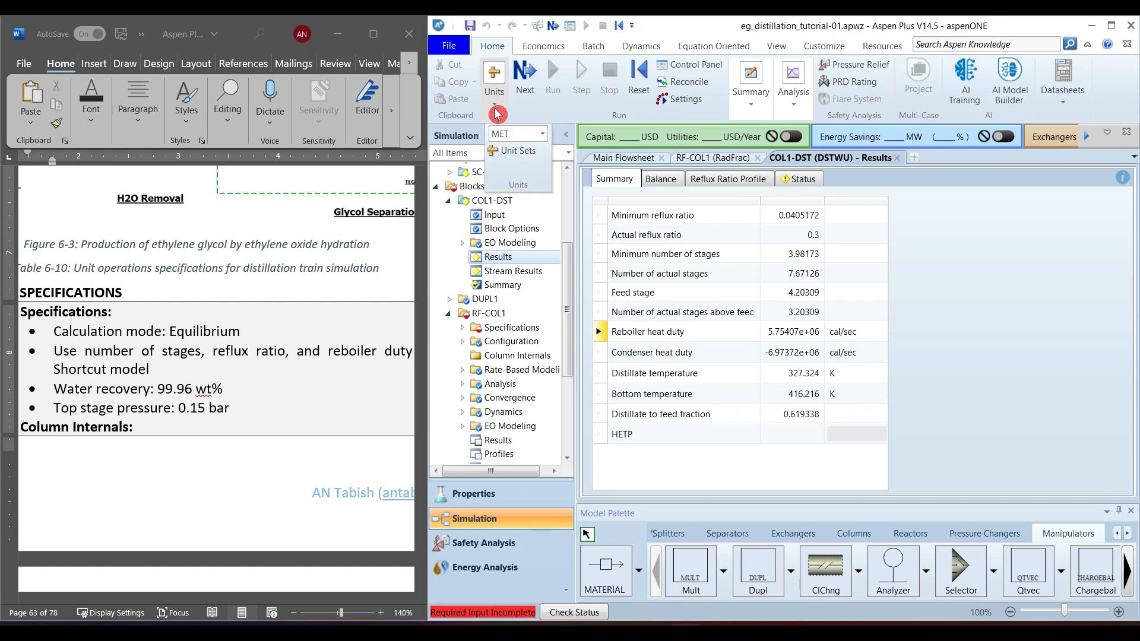
left_click(518, 153)
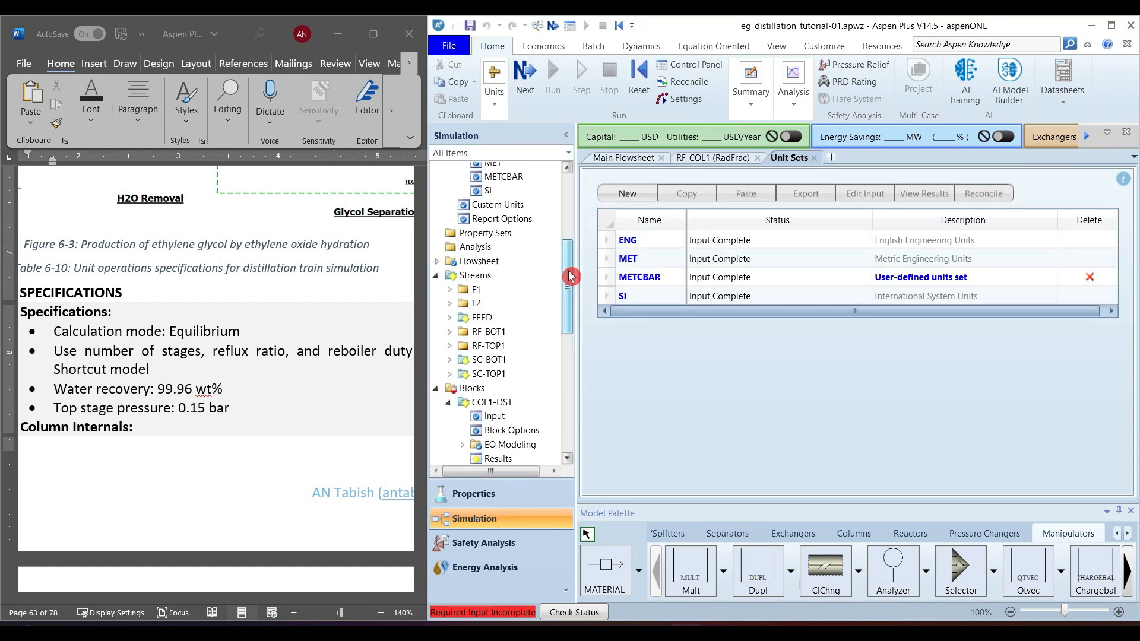
scroll(571, 275, "up", 3)
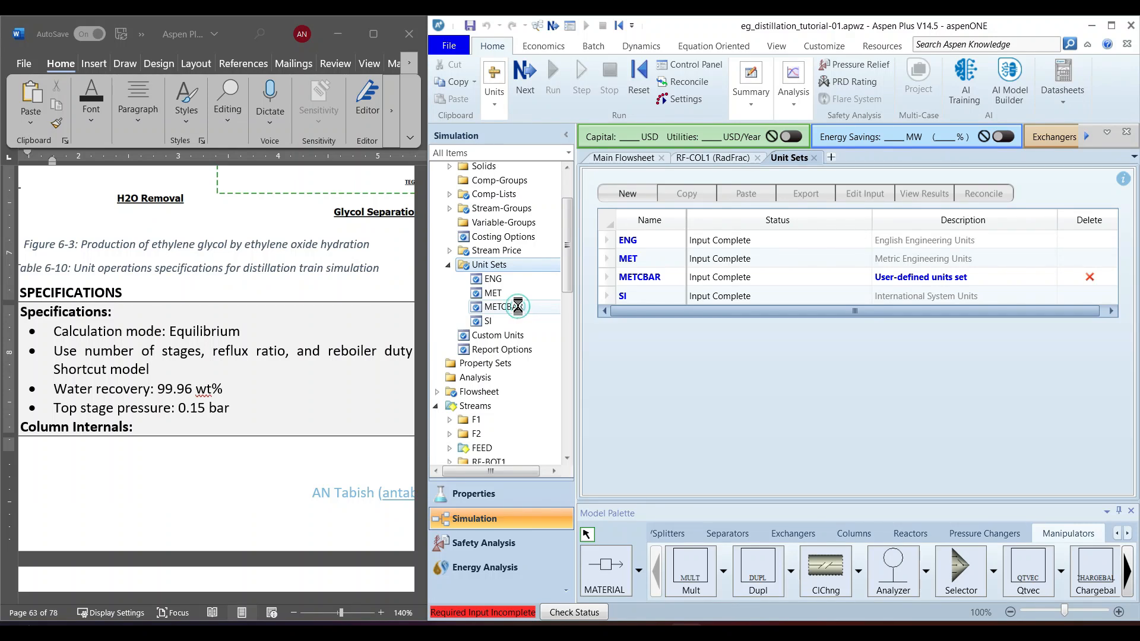
left_click(517, 306)
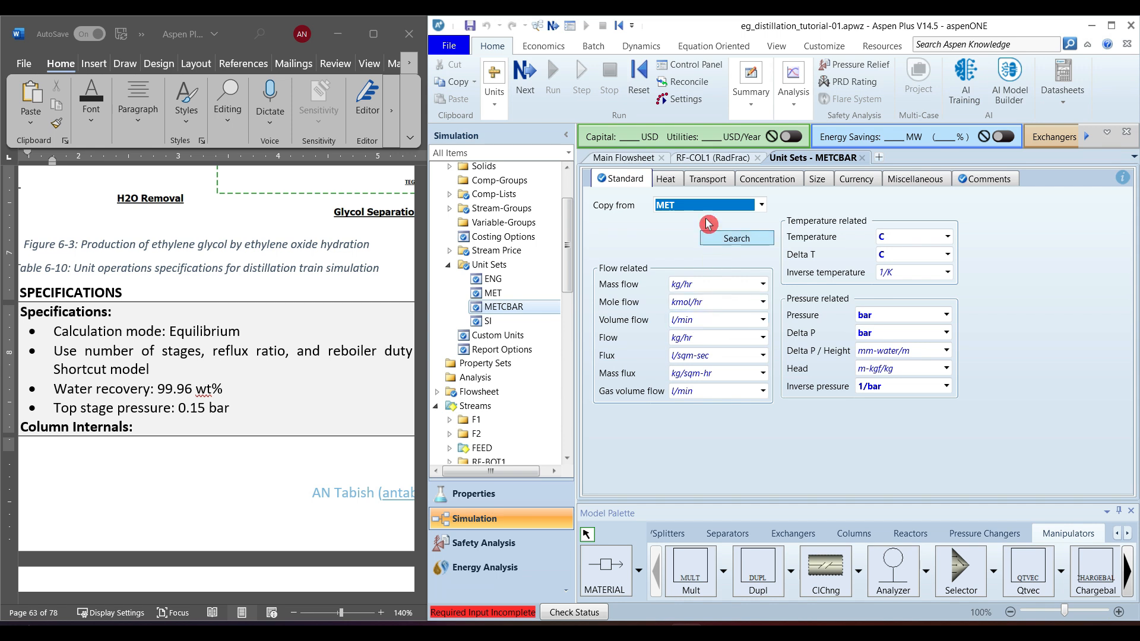
left_click(669, 182)
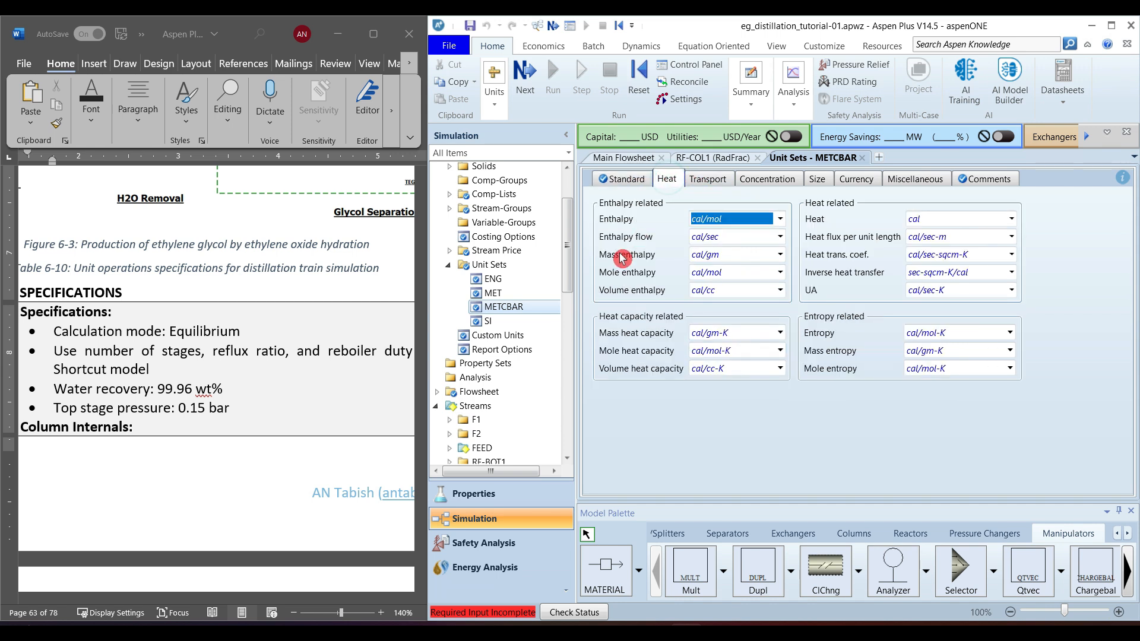
left_click(733, 240)
type("MW")
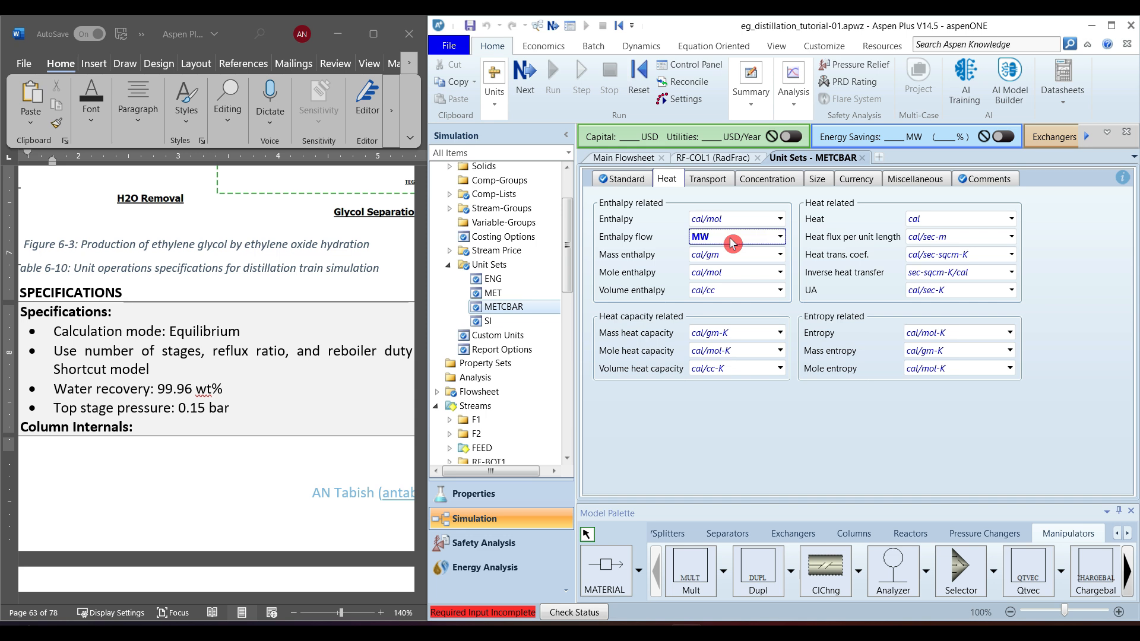
left_click(628, 244)
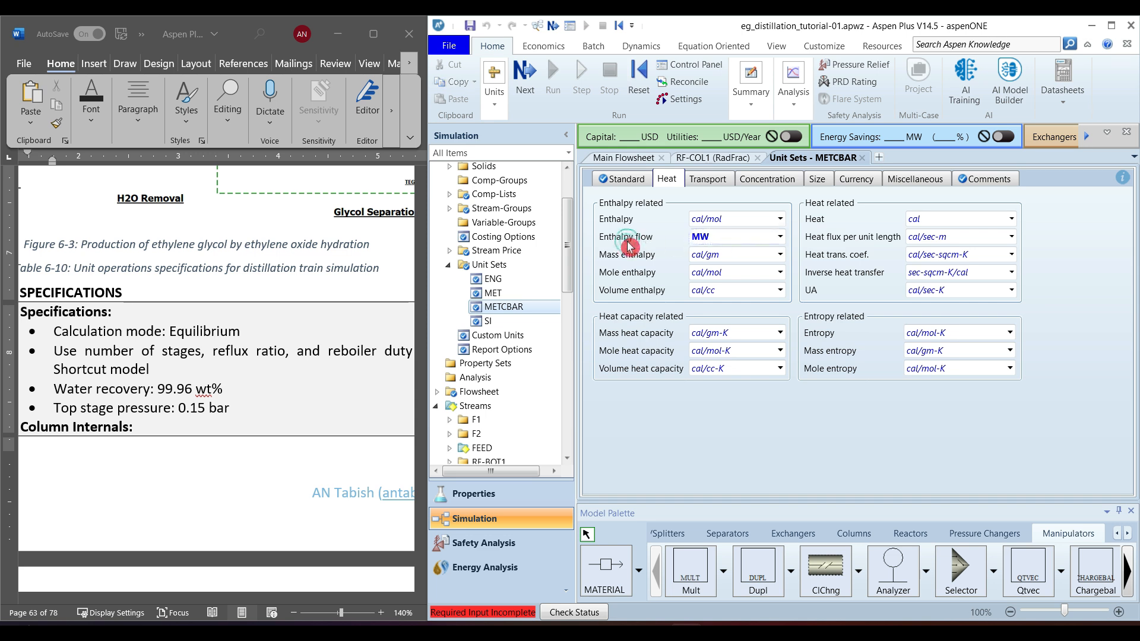
- Switch the global unit set to METCBAR
left_click(494, 104)
left_click(544, 138)
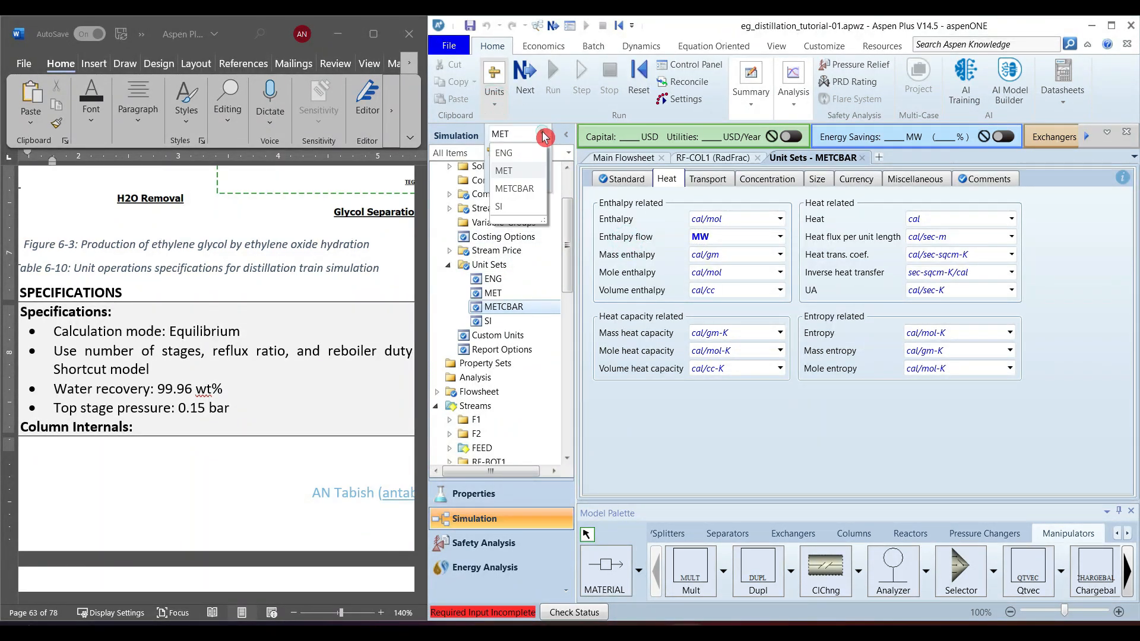
left_click(521, 186)
- Close the unit set form and set RF-COL1's reboiler duty to 24 MW
left_click_drag(570, 242, 565, 293)
left_click(865, 160)
left_click(804, 354)
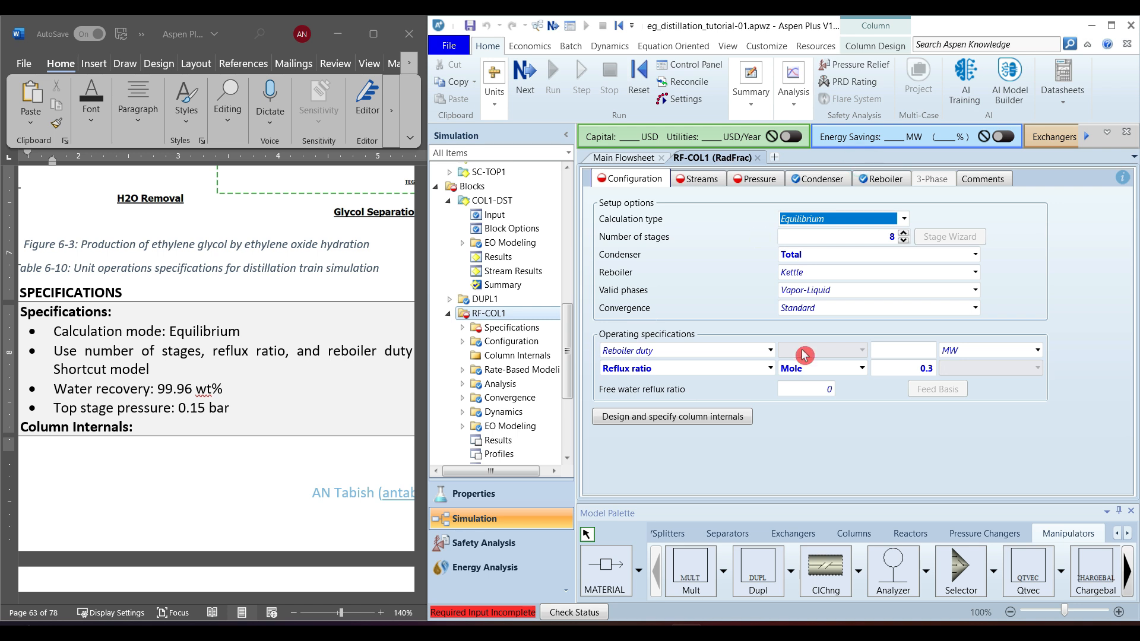
left_click(898, 351)
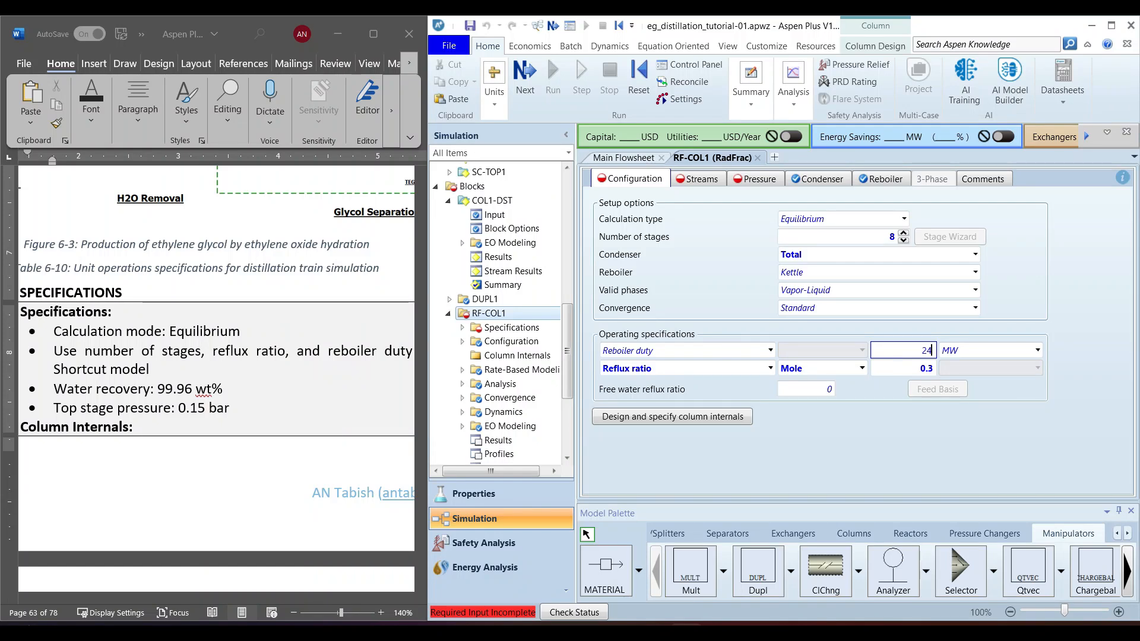
left_click(957, 468)
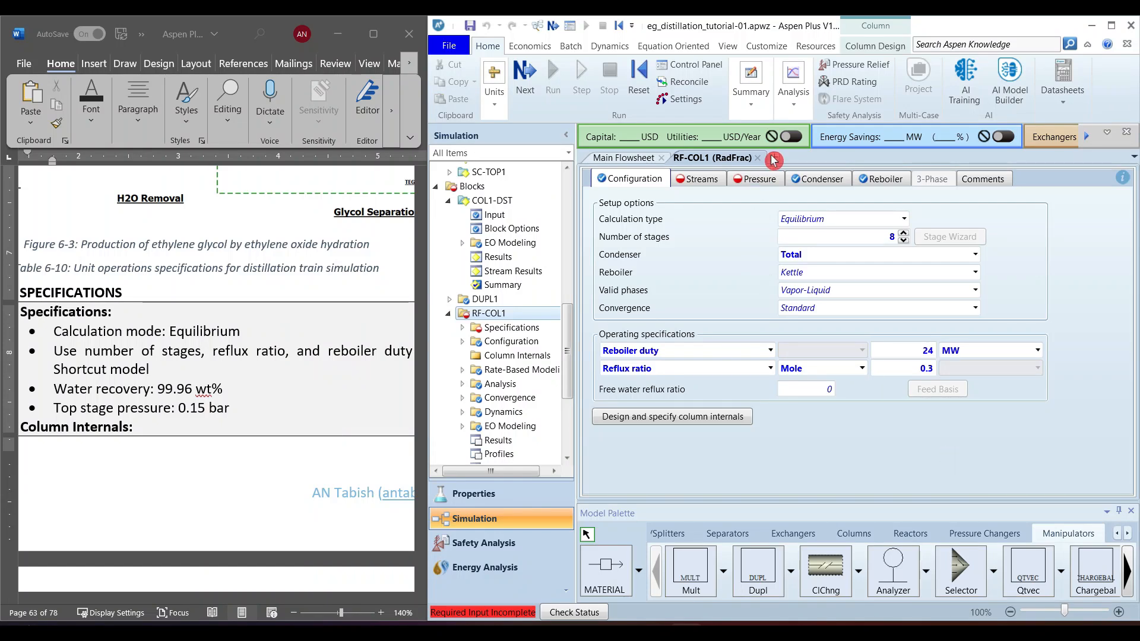
- Open the results summary of the shortcut column COL1-DST to look up its feed stage
left_click(627, 158)
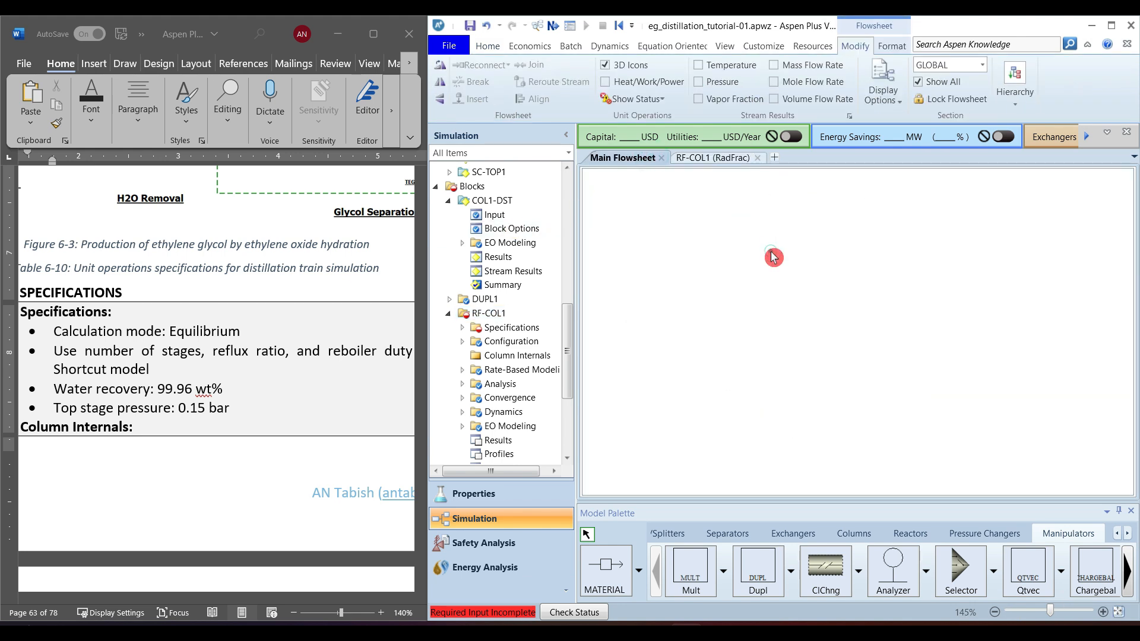
double_click(773, 256)
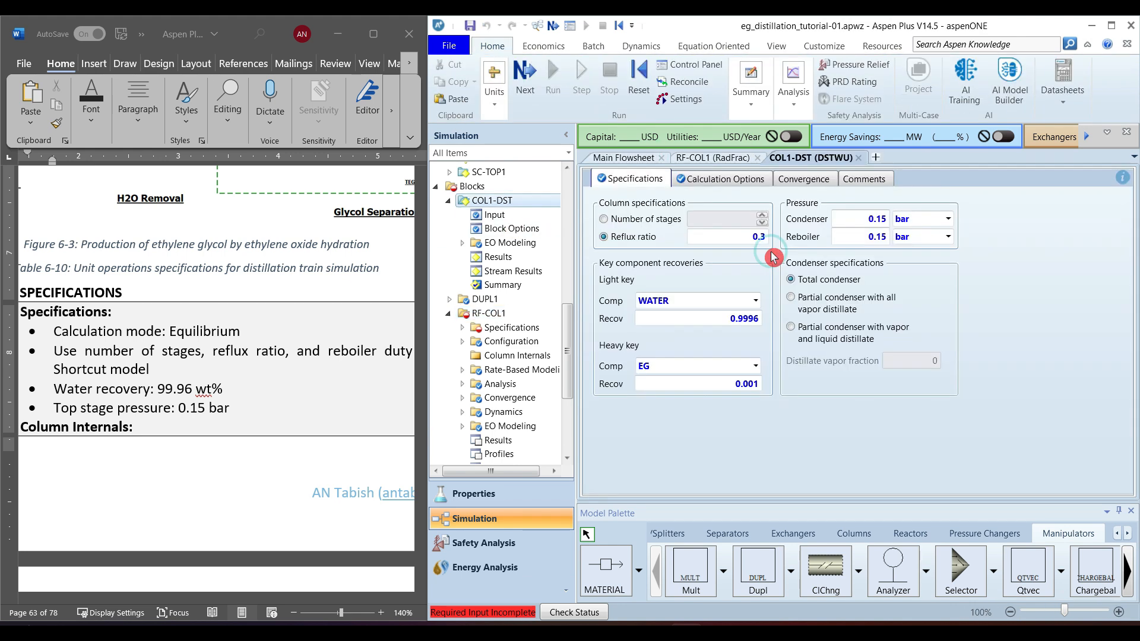
left_click(502, 257)
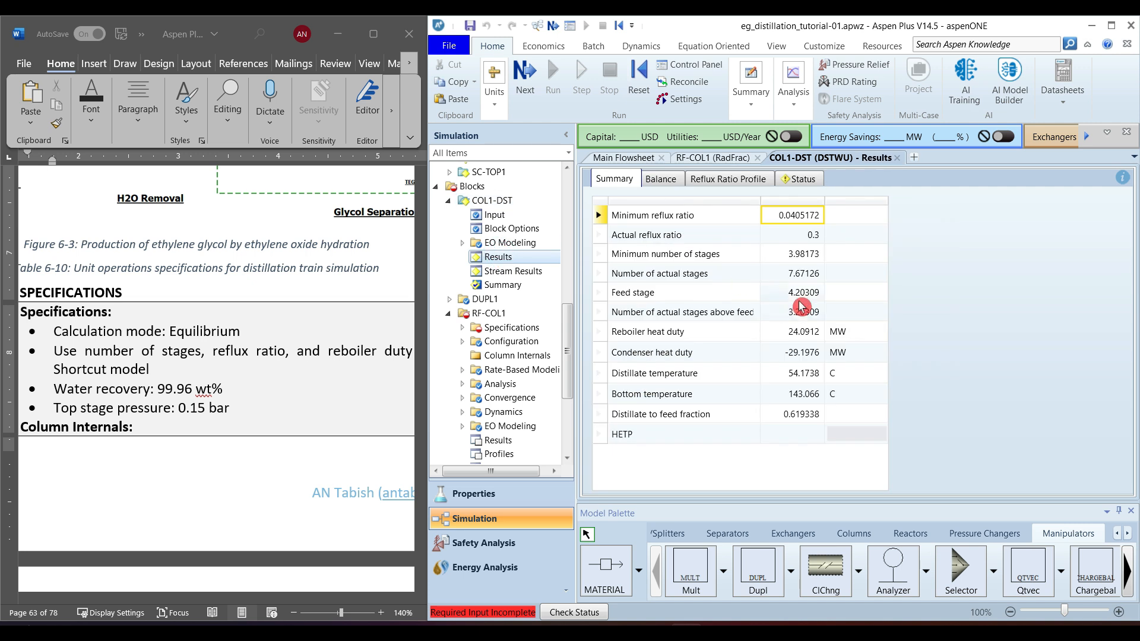
- Set the feed stage of stream F2 in RF-COL1 to 4, based on the COL1-DST shortcut results
left_click(703, 159)
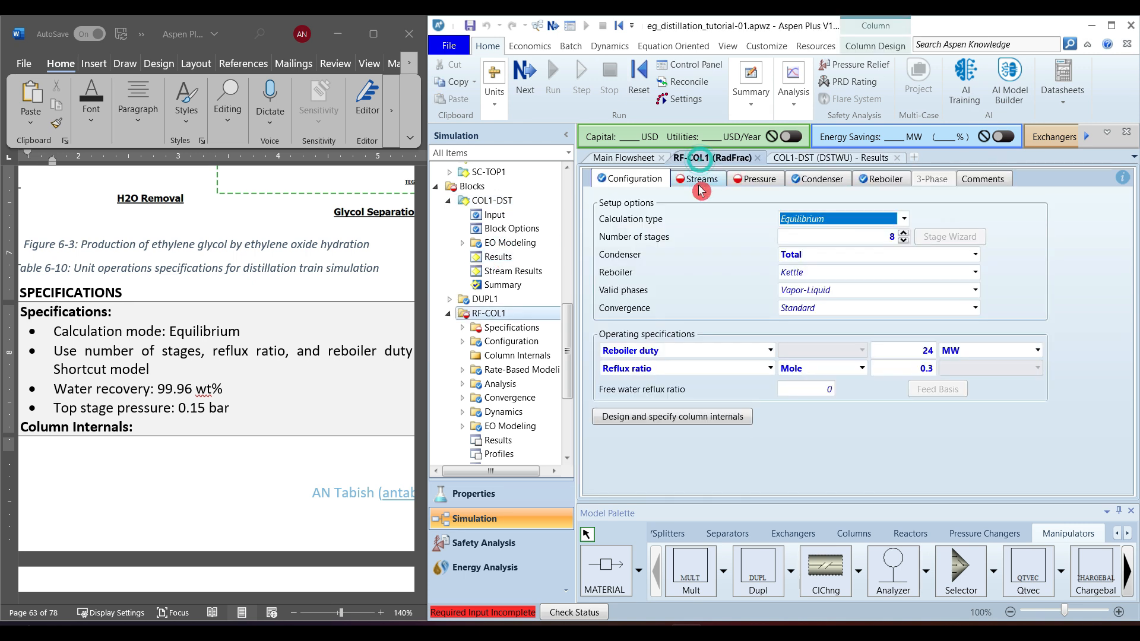
left_click(700, 180)
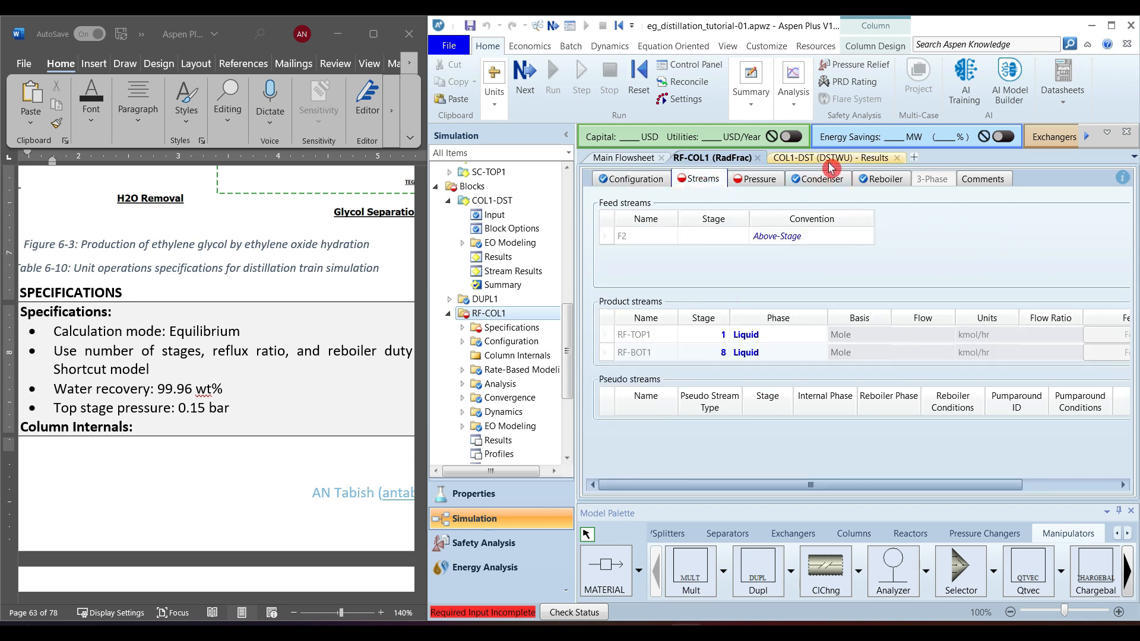
left_click(707, 238)
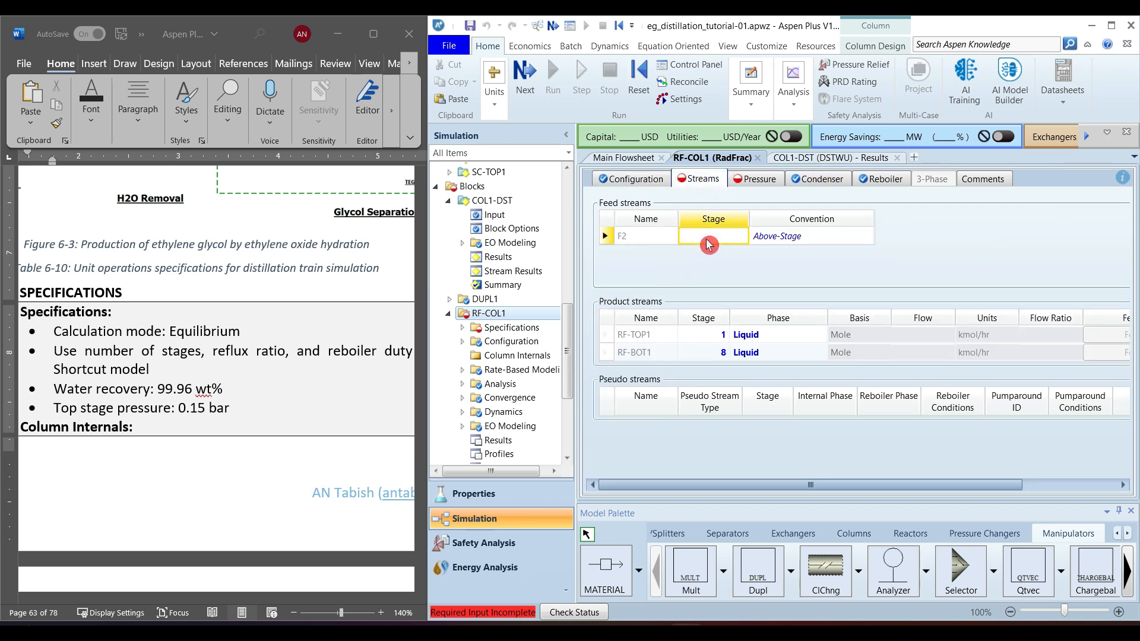
left_click(824, 158)
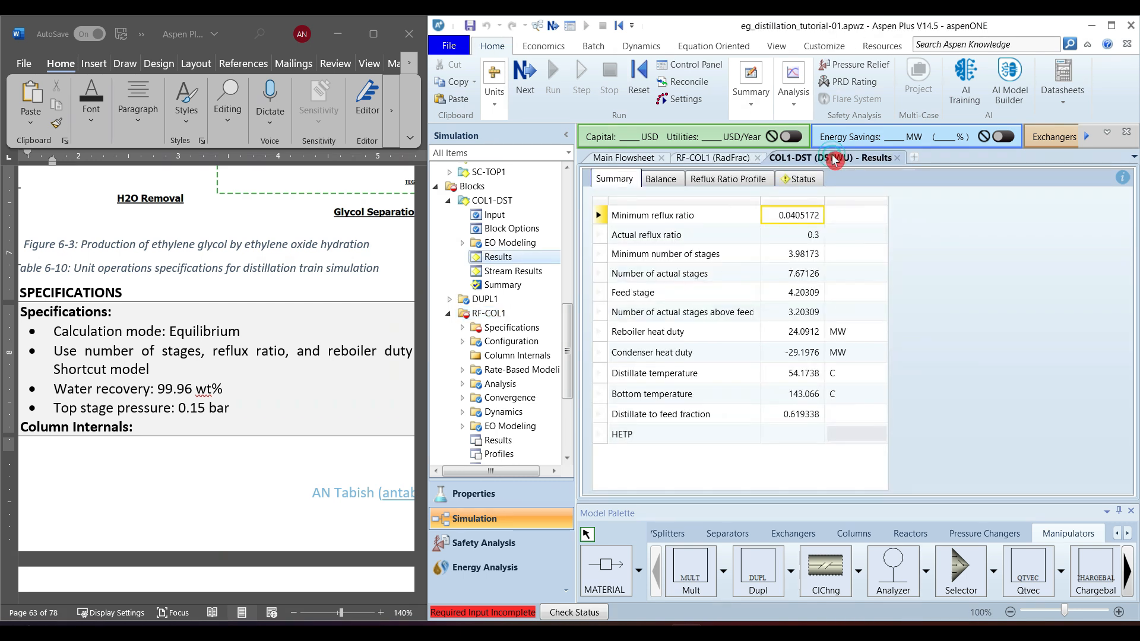
left_click(790, 293)
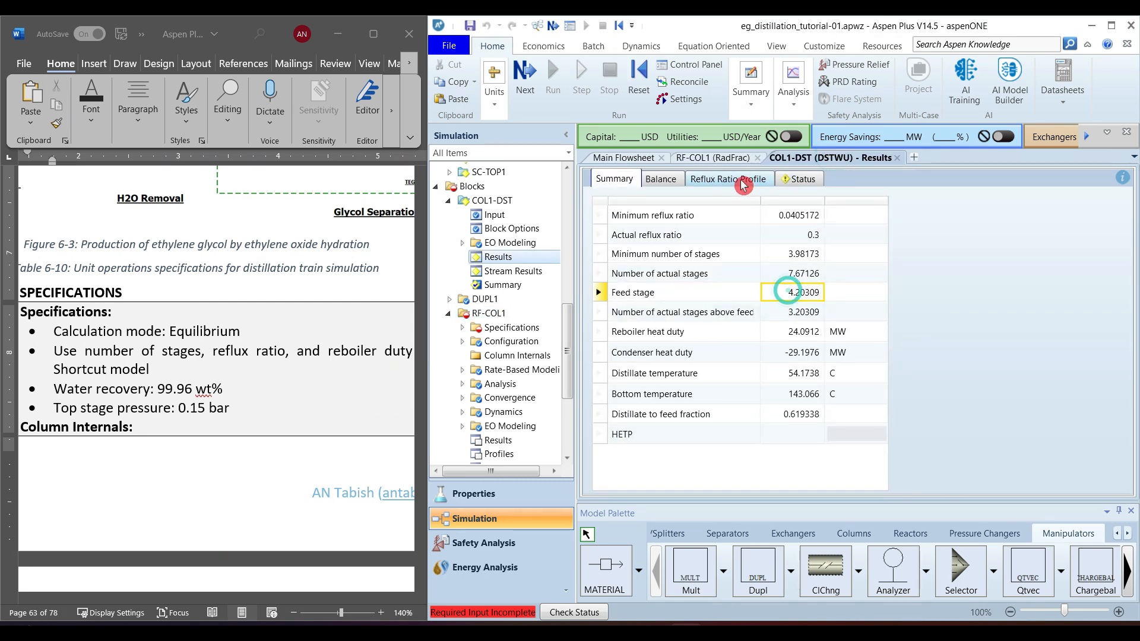
left_click(723, 161)
left_click(713, 240)
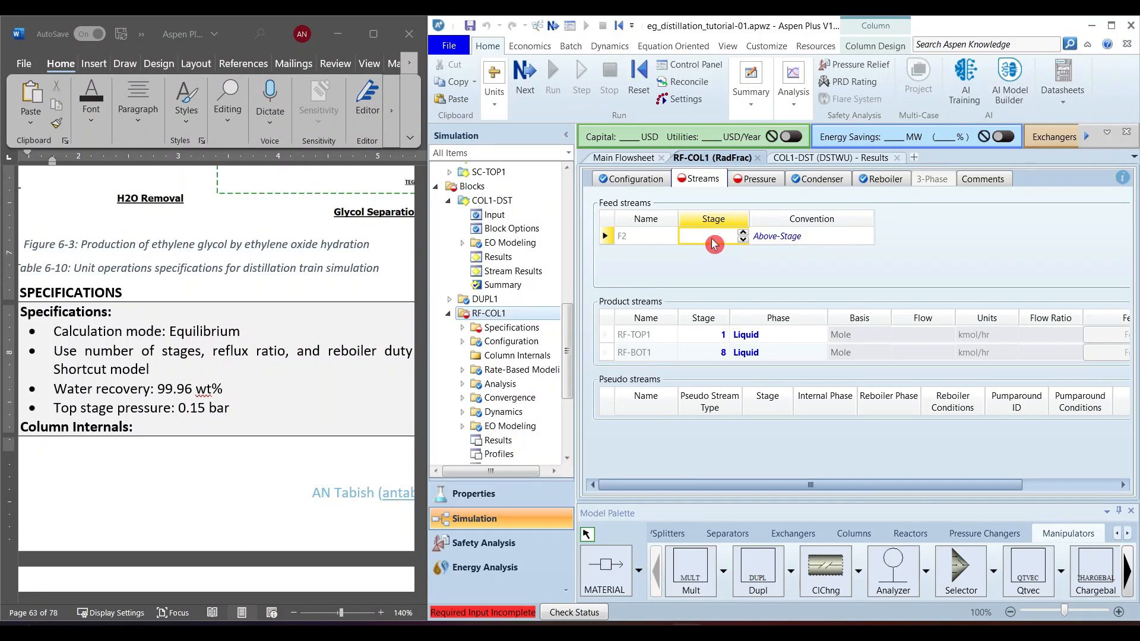
type("4")
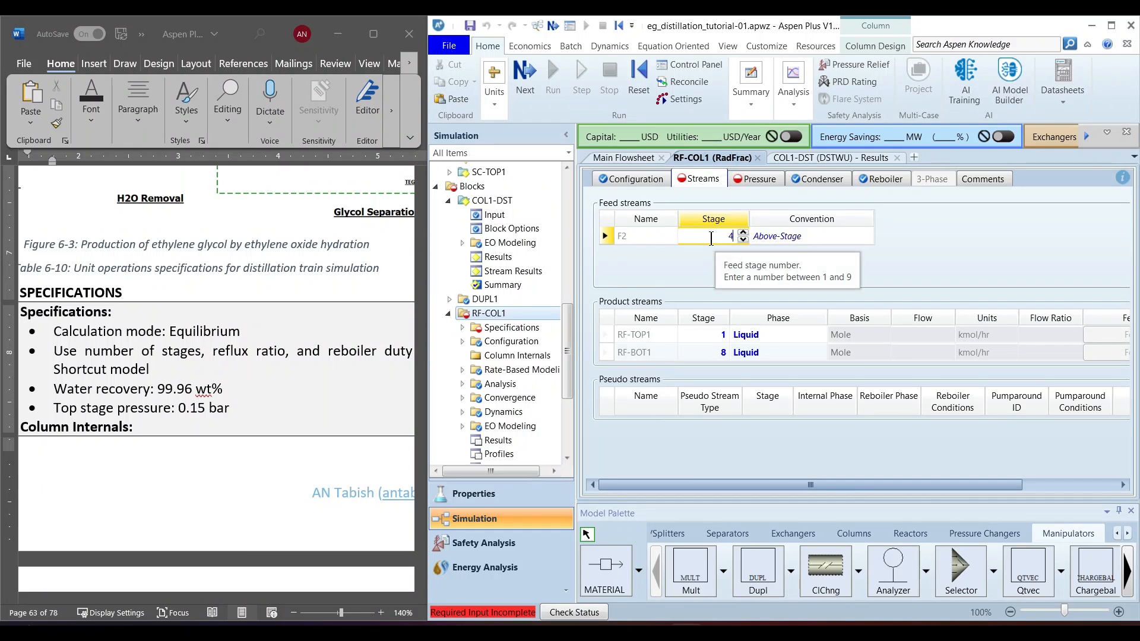
left_click(894, 275)
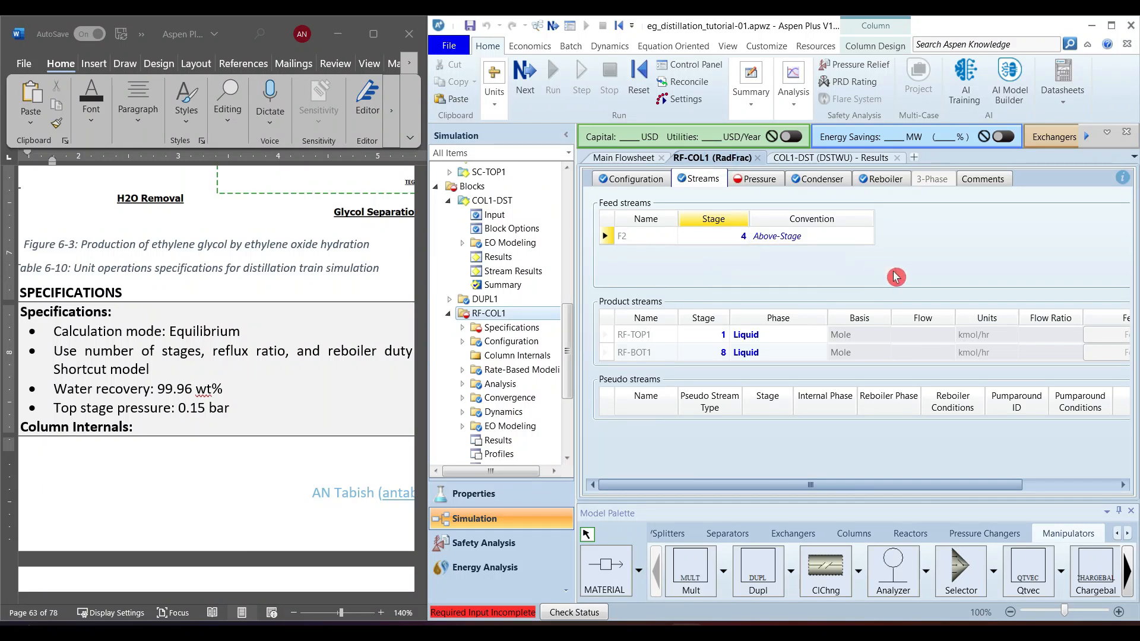
- Set RF-COL1's stage 1 / condenser pressure to 0.15 bar and run the simulation
left_click(764, 184)
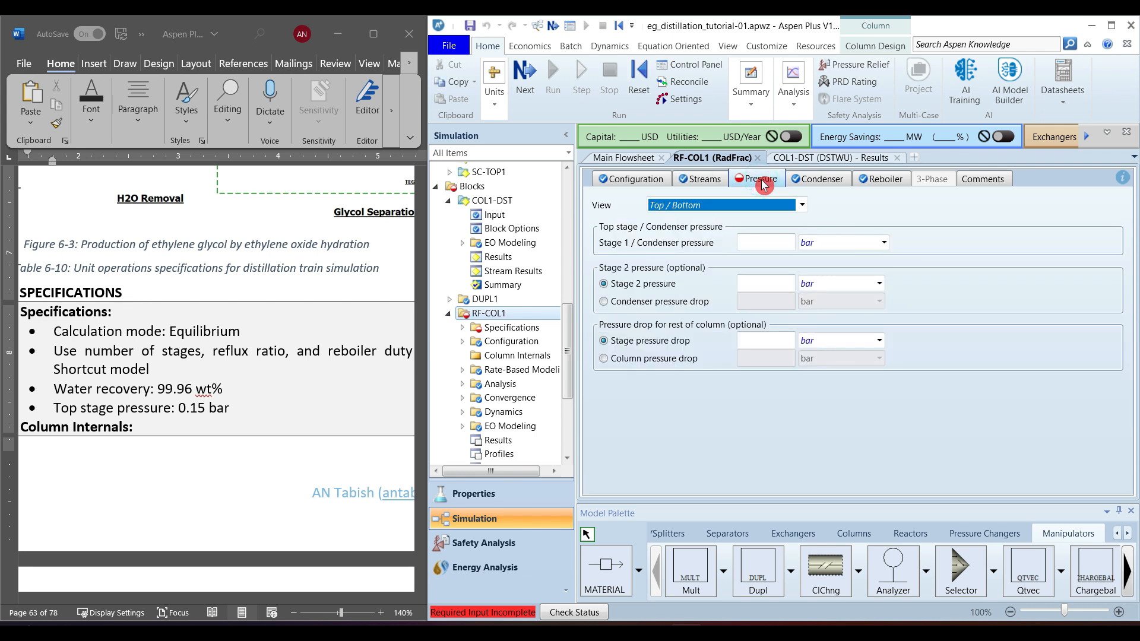
left_click(765, 245)
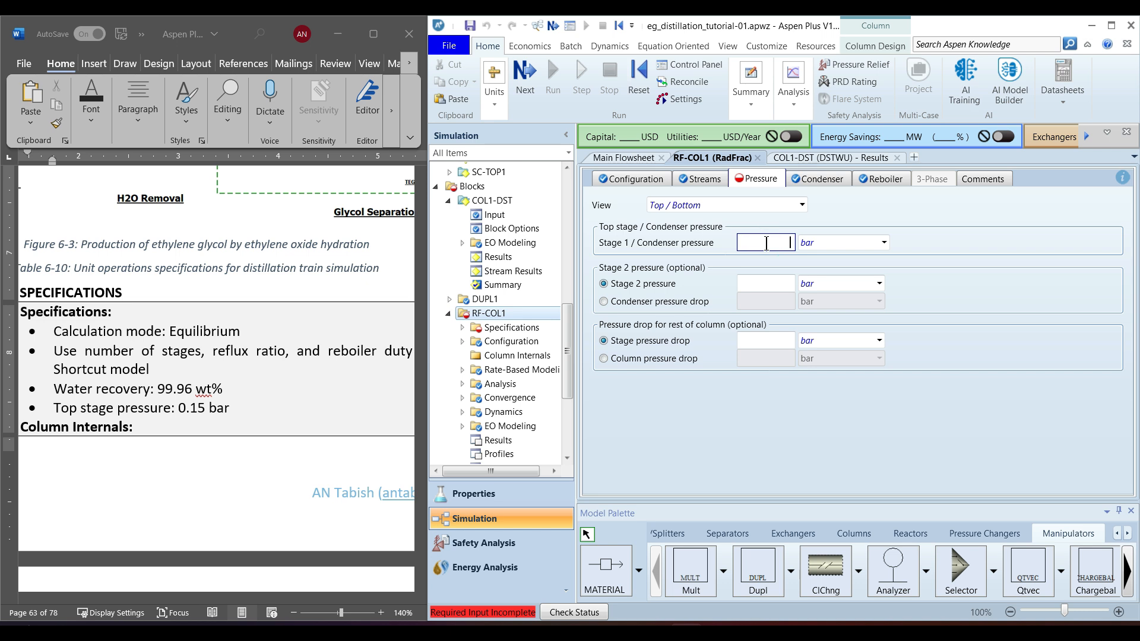
left_click(944, 316)
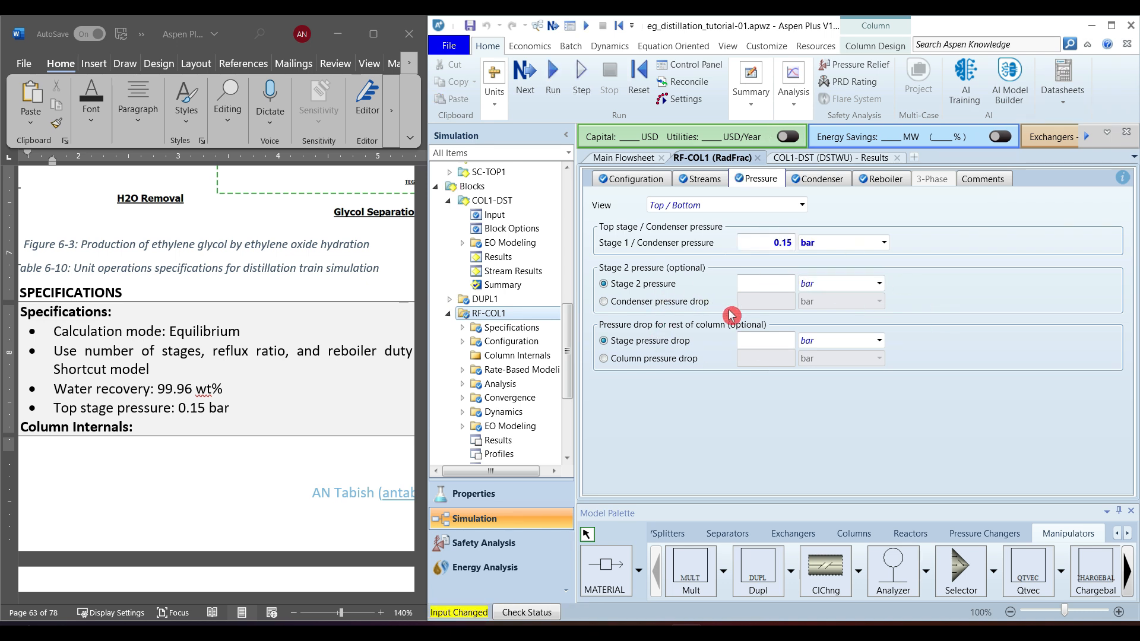
left_click(554, 83)
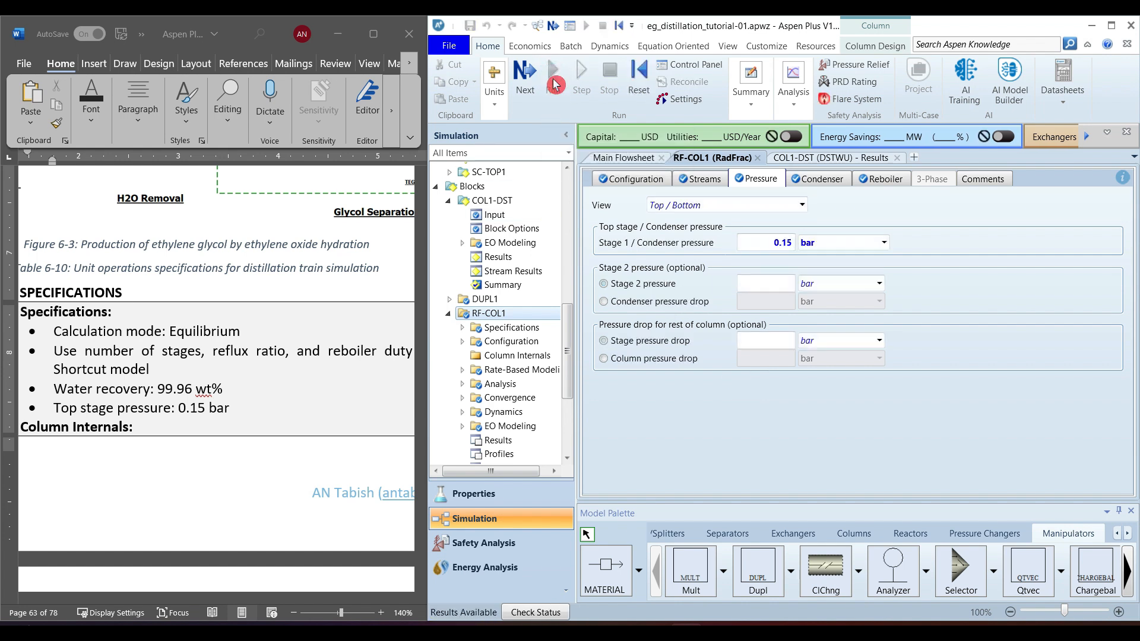
- Open RF-COL1's results summary and compare its condenser temperature and heat duty with the COL1-DST shortcut results
left_click_drag(566, 328, 570, 368)
left_click(505, 345)
left_click(507, 348)
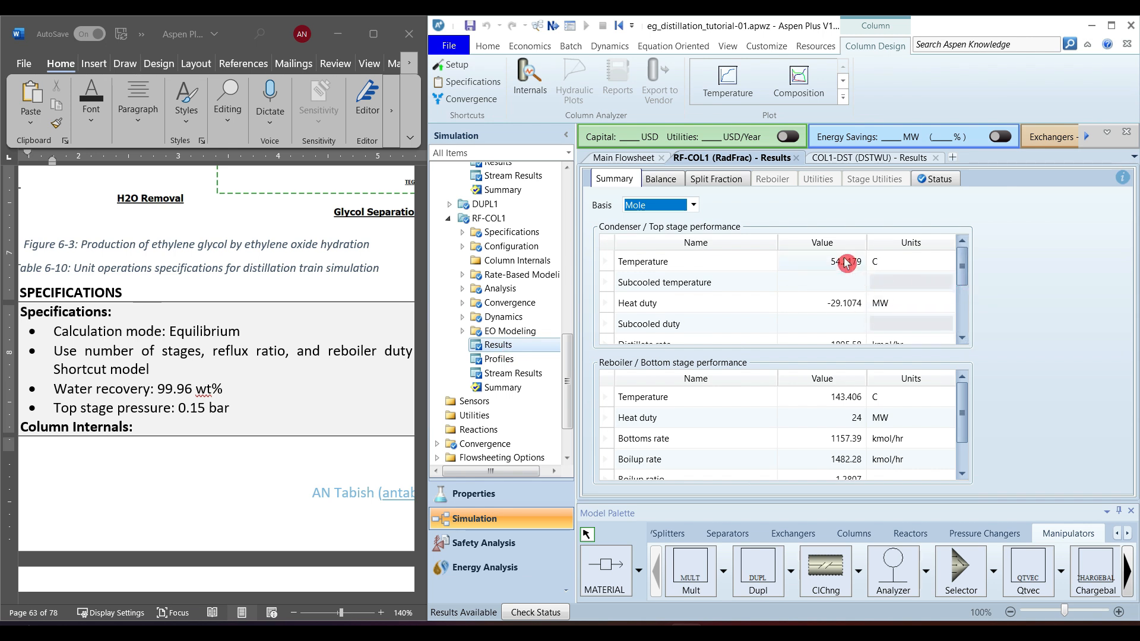
left_click(965, 280)
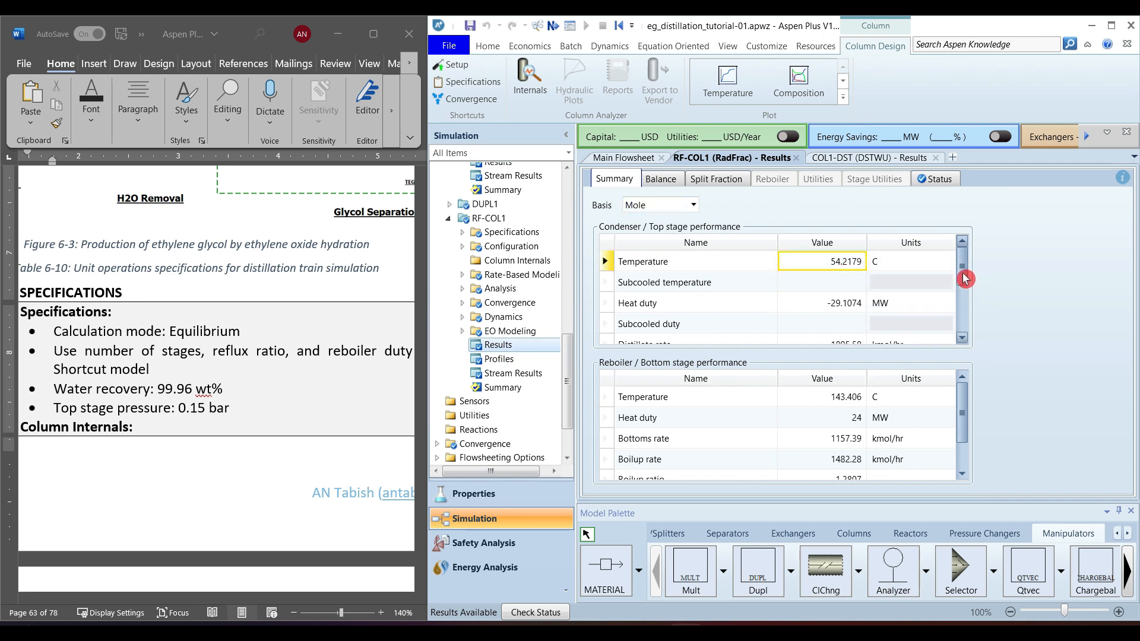
left_click(835, 303)
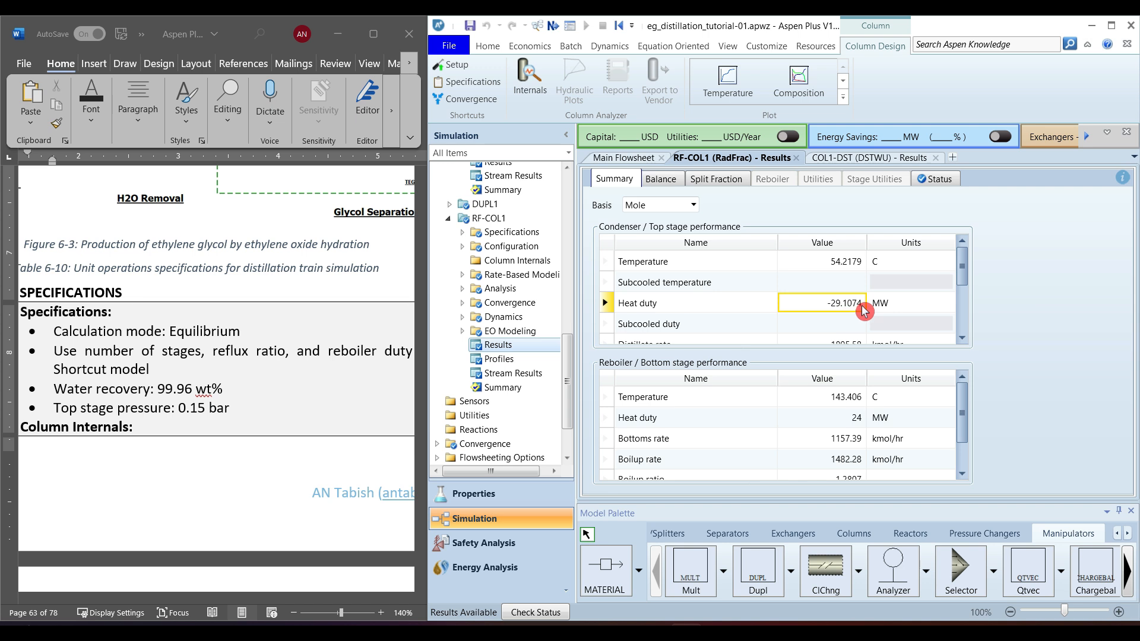
left_click(859, 161)
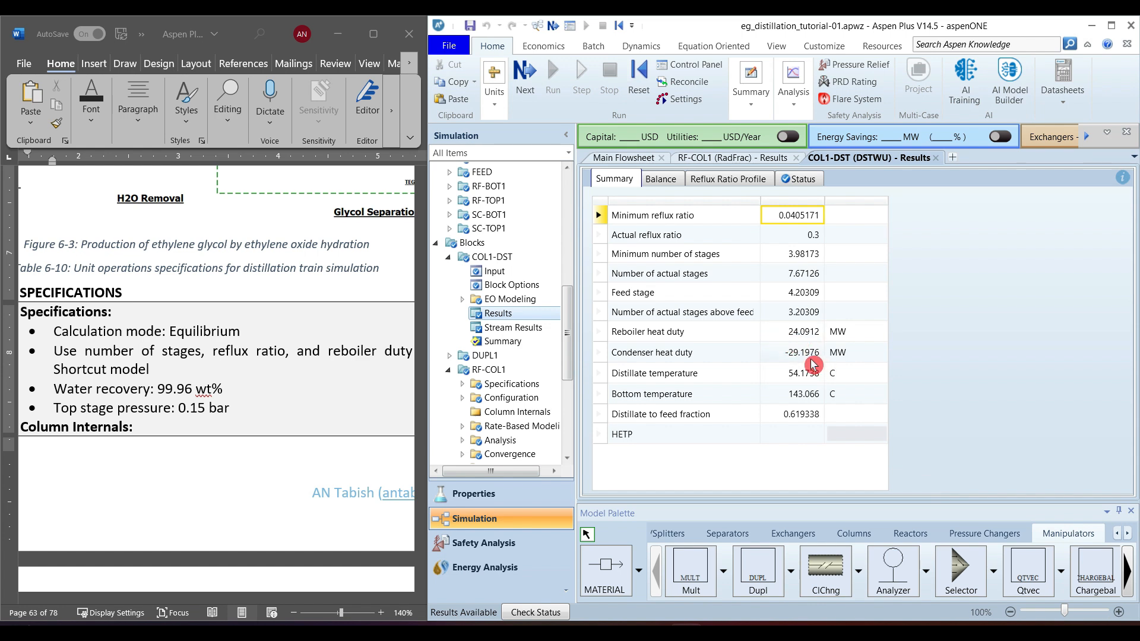
left_click(788, 353)
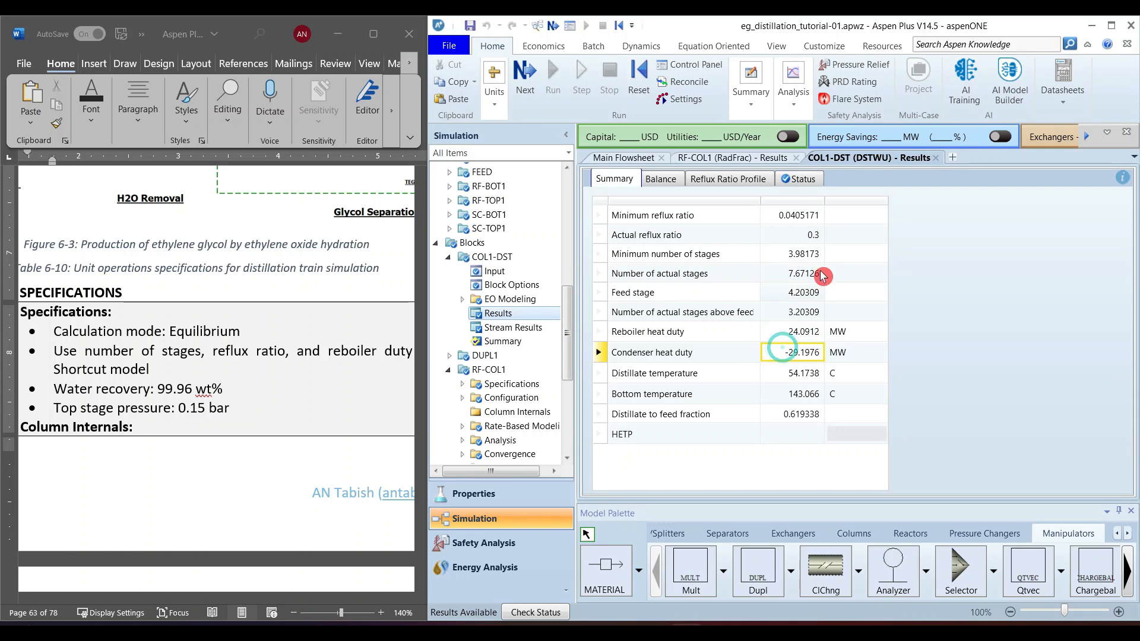
left_click(767, 163)
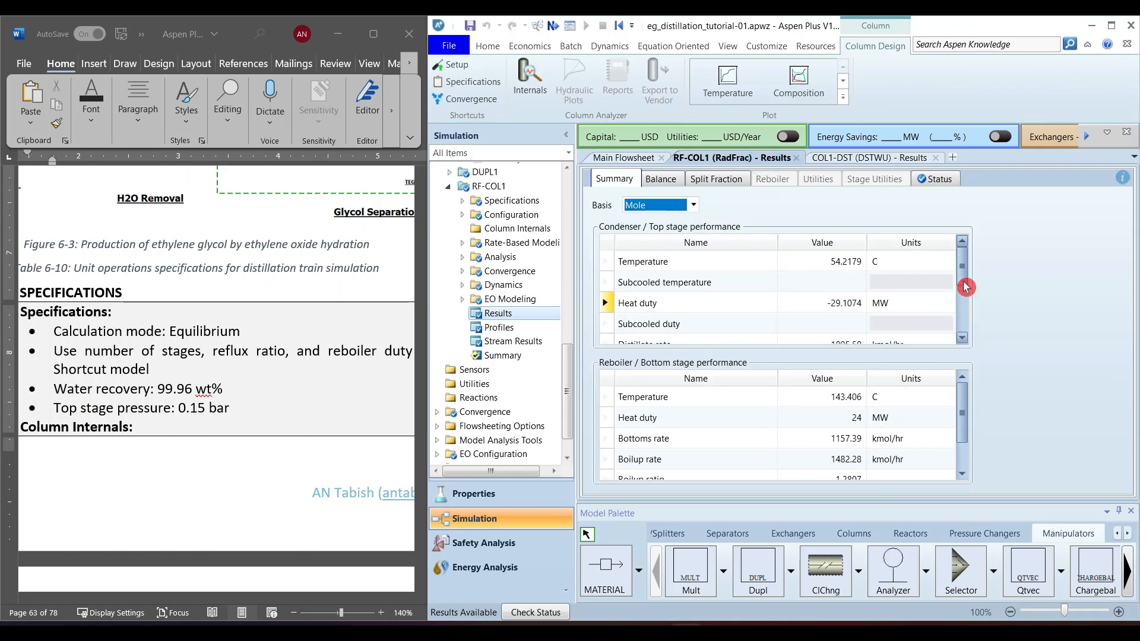
- Review the remaining condenser and reboiler performance values in RF-COL1's results, including distillate, reflux, bottoms and boilup rates
left_click_drag(964, 276, 971, 296)
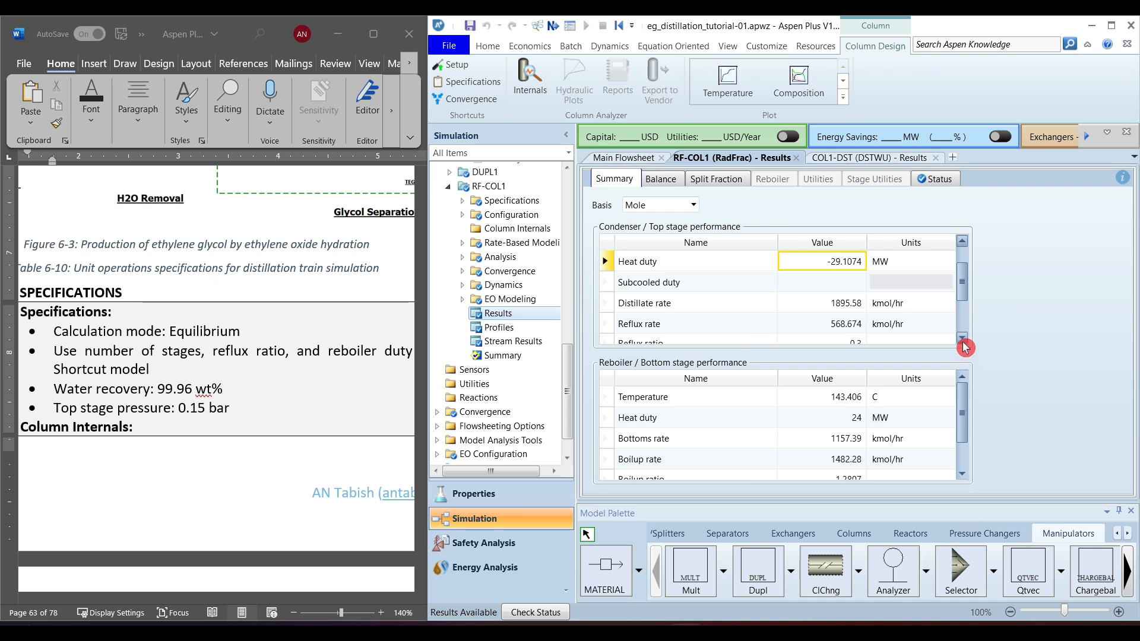
left_click(963, 338)
left_click(962, 338)
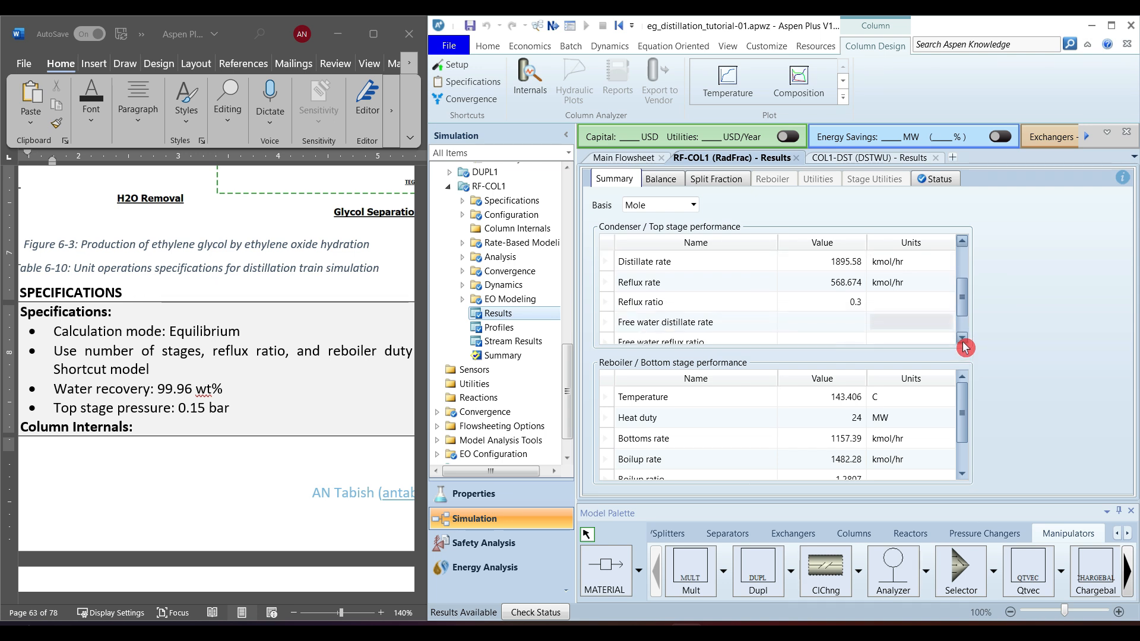
left_click(963, 339)
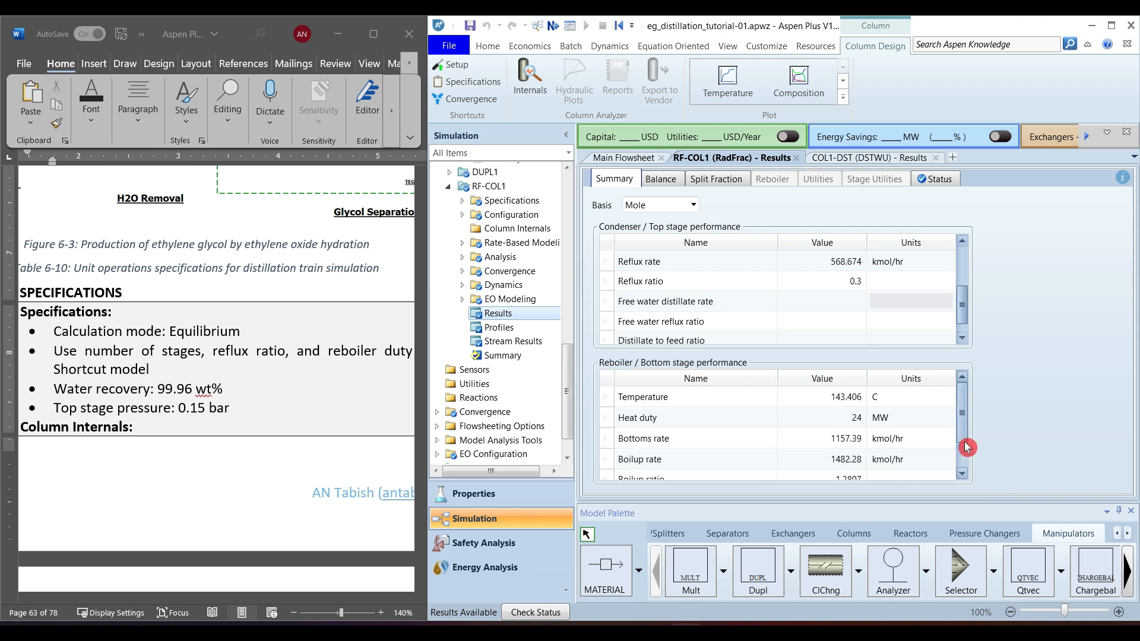
left_click(964, 420)
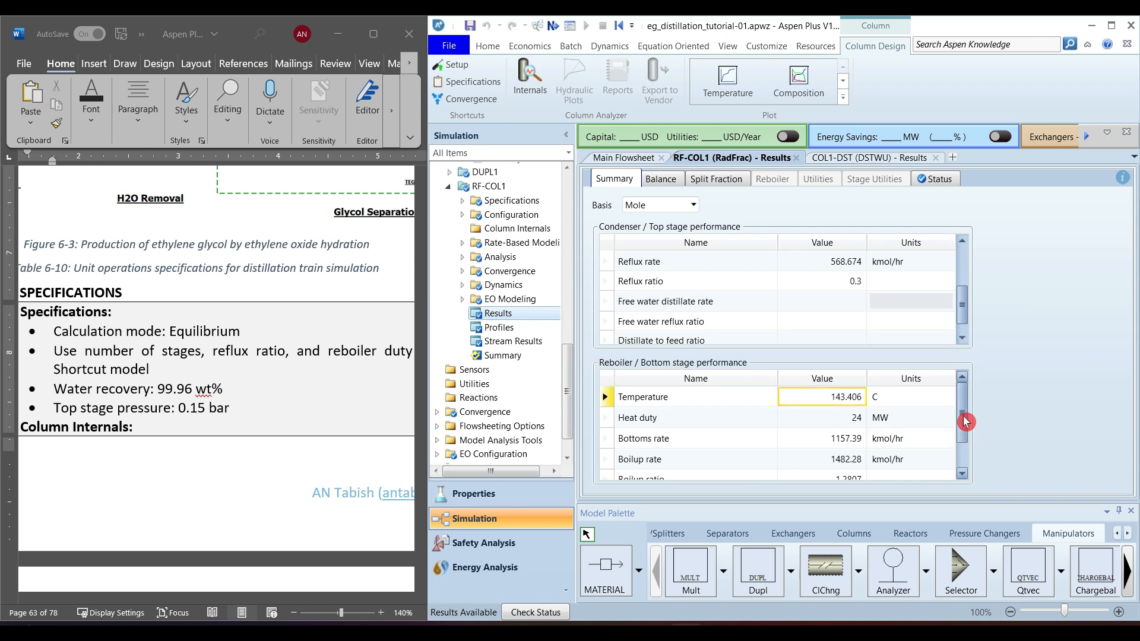
left_click(963, 475)
left_click(962, 476)
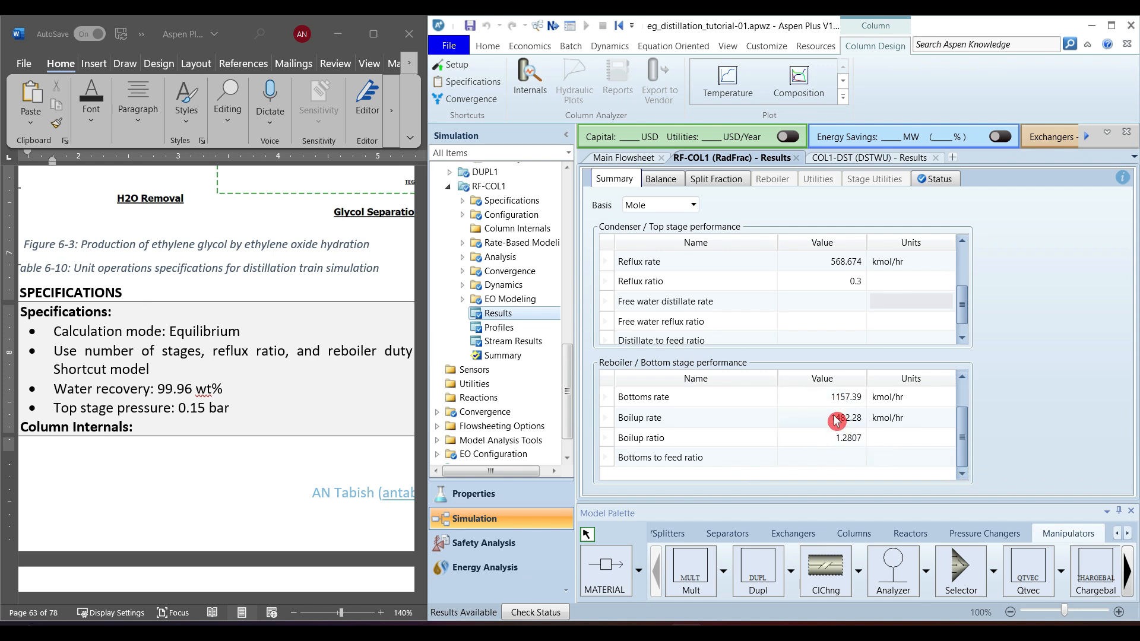
- Open RF-COL1's stream results, expand the mass flows and check the WATER and EG flows in RF-TOP1
left_click(524, 341)
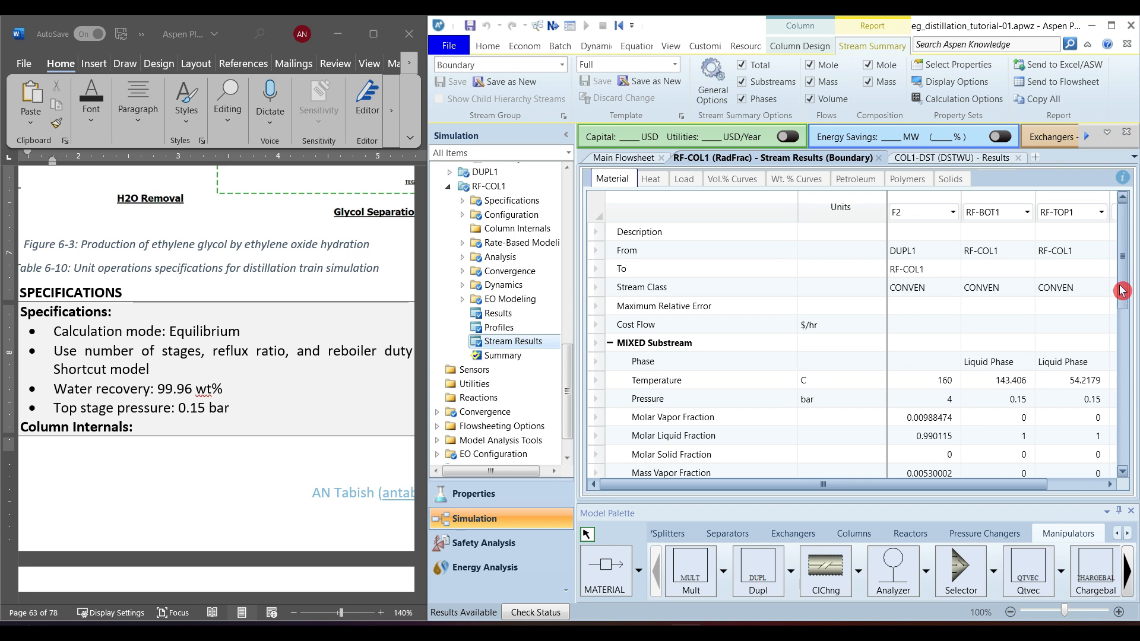
left_click_drag(1123, 285, 1122, 445)
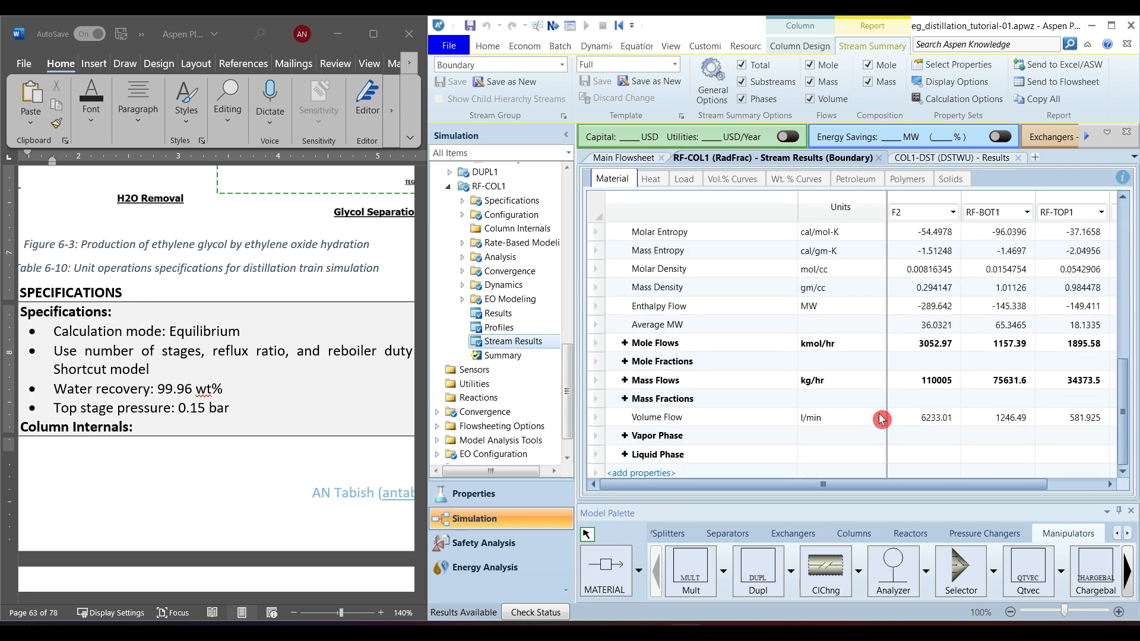
left_click(626, 382)
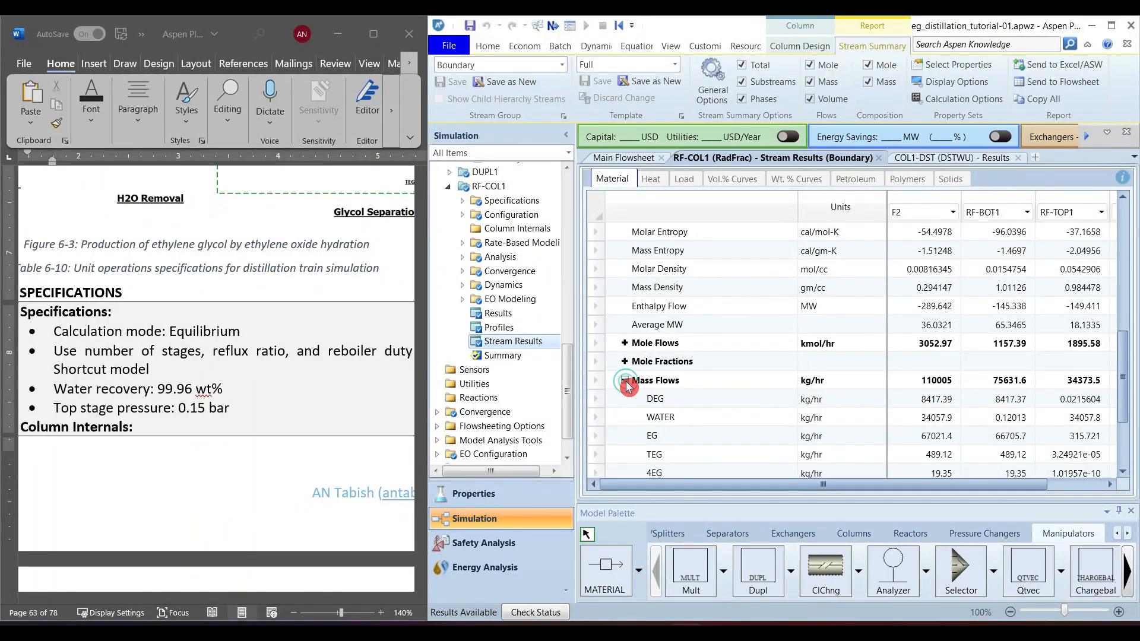
left_click_drag(1128, 345, 1124, 356)
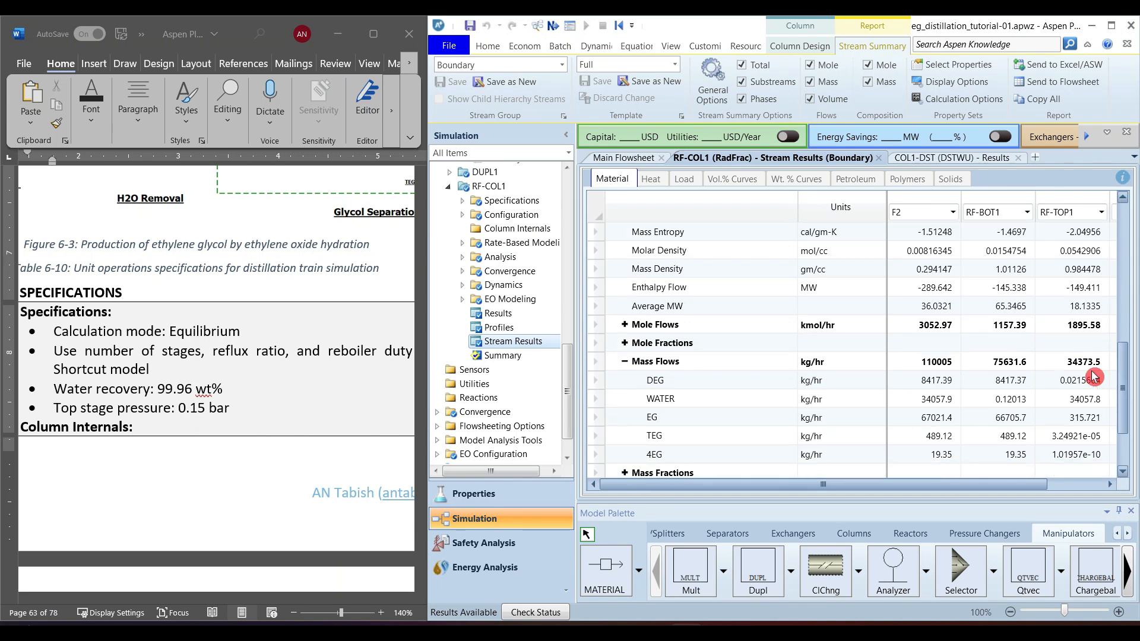
left_click(1063, 403)
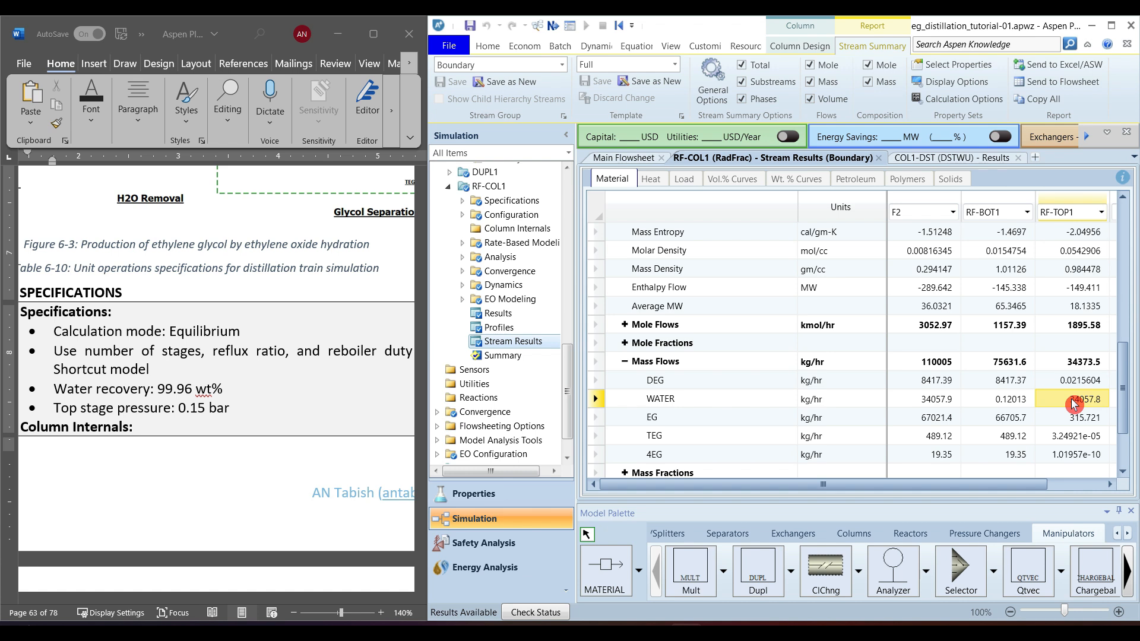
left_click(1058, 424)
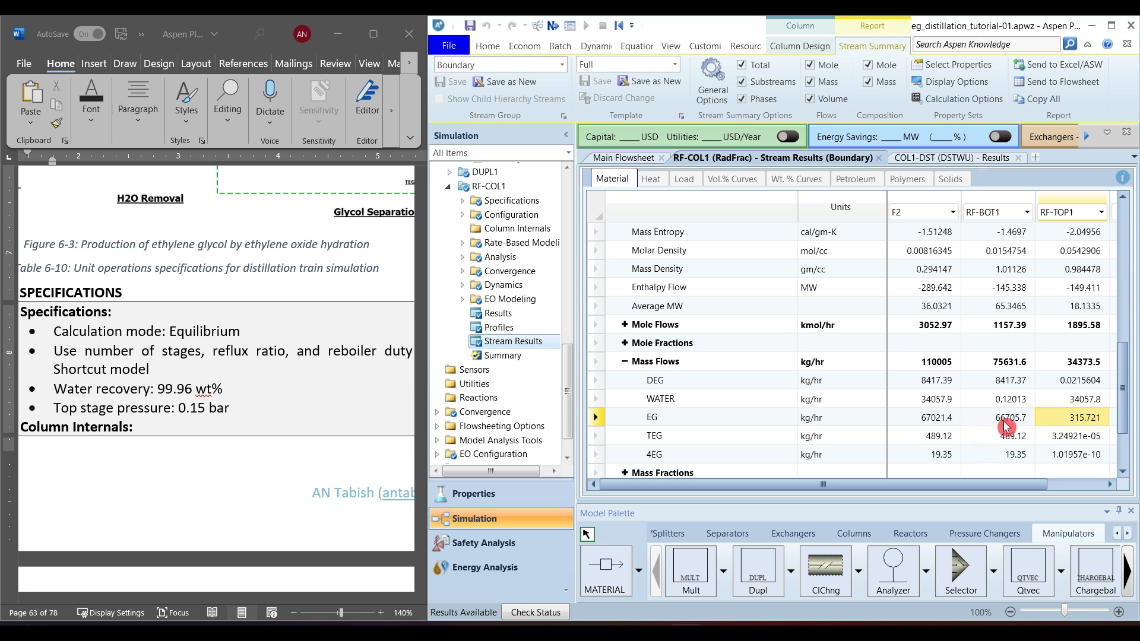
- Show SC-TOP1 in place of RF-BOT1 in the stream results and compare its EG mass flow with RF-TOP1
left_click(1028, 213)
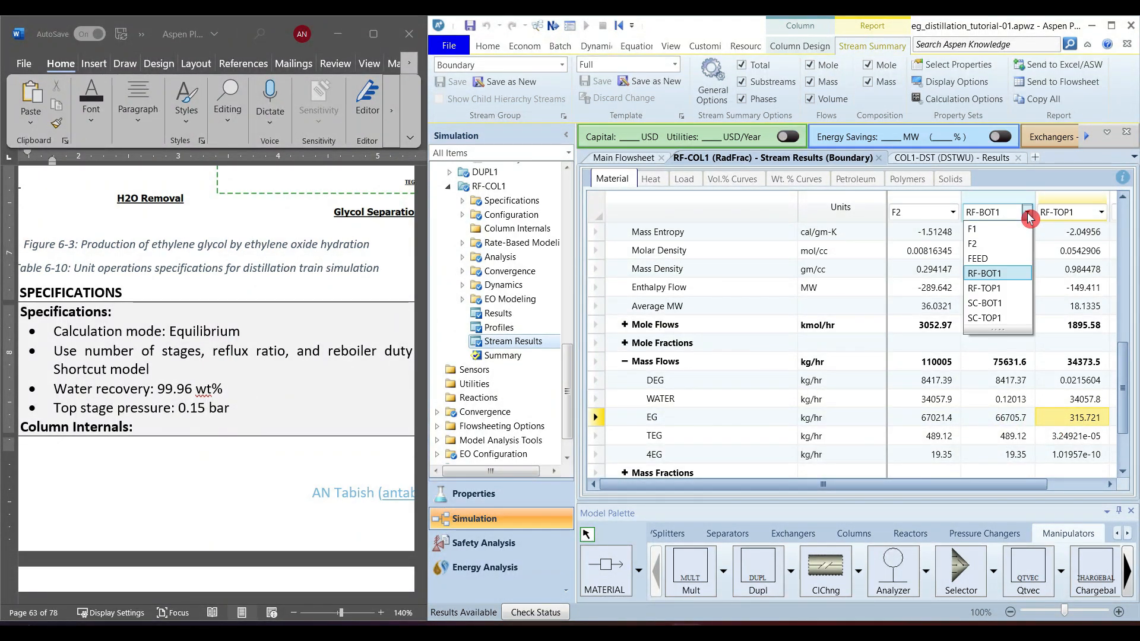
left_click(1008, 319)
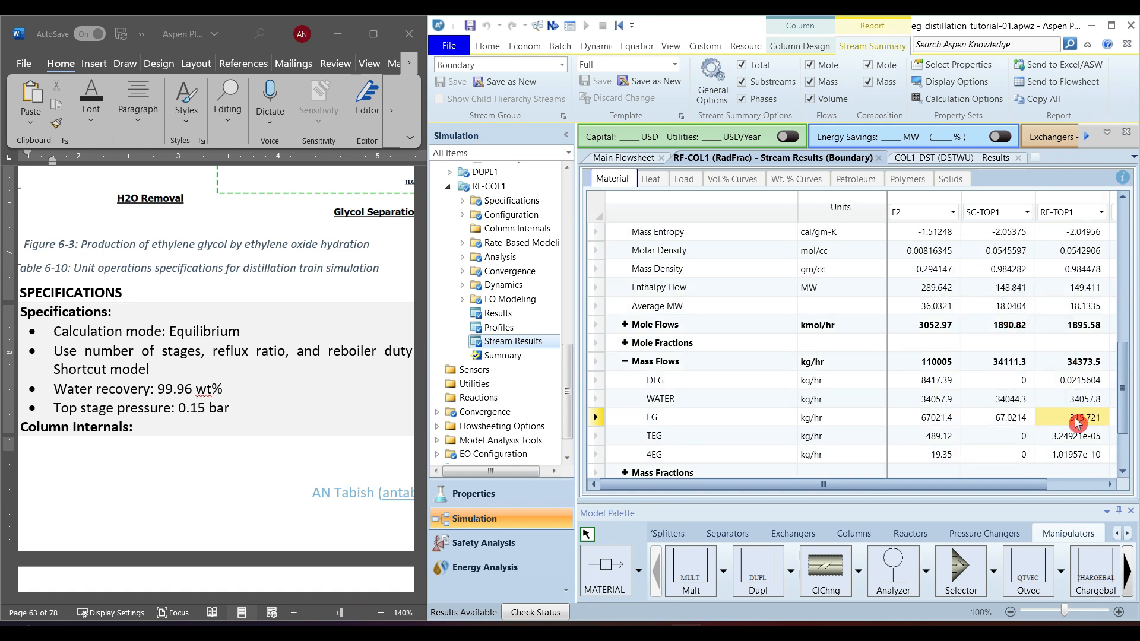
left_click(1008, 423)
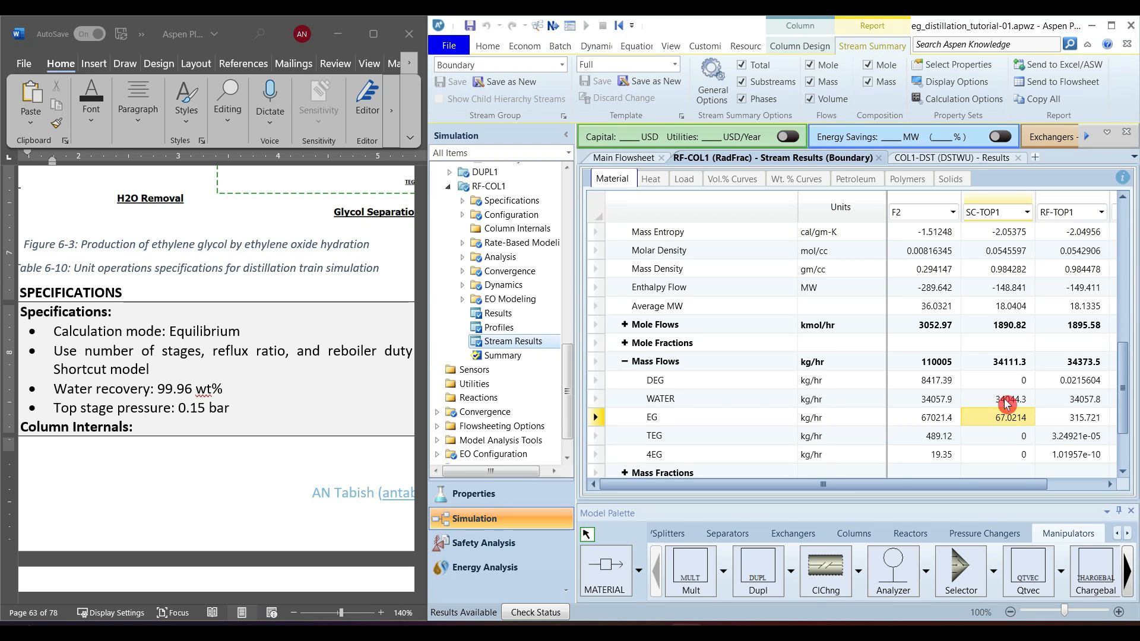
- In the Excel sheet, calculate RF-TOP1's EG recovery in cell B4 with =315.72/67021.4, then return to Aspen Plus
left_click(1069, 422)
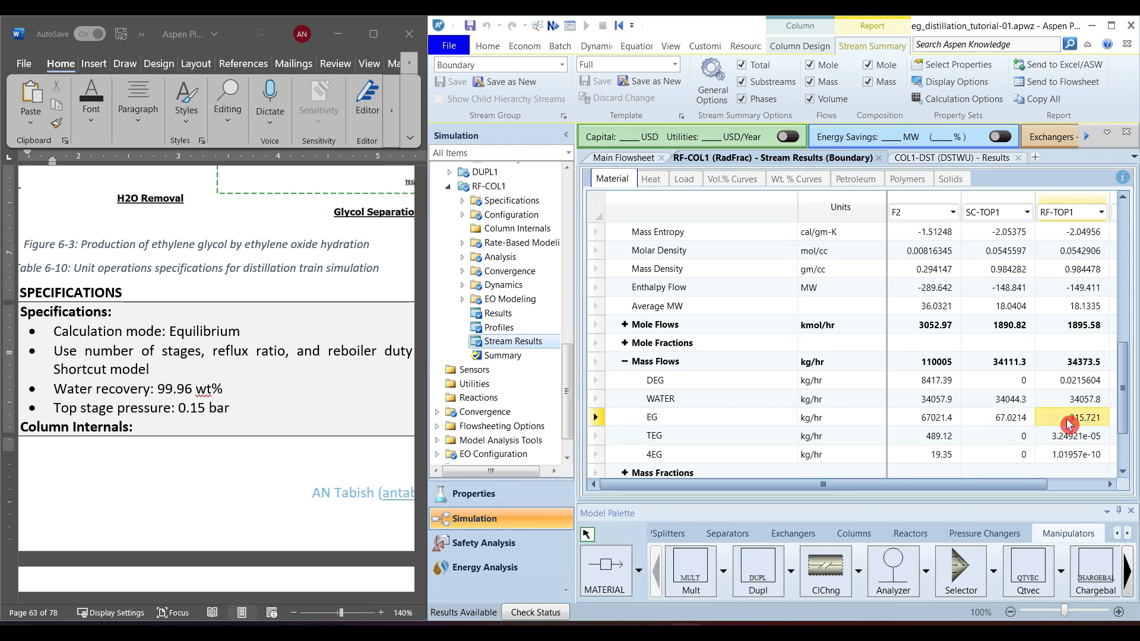
left_click(851, 632)
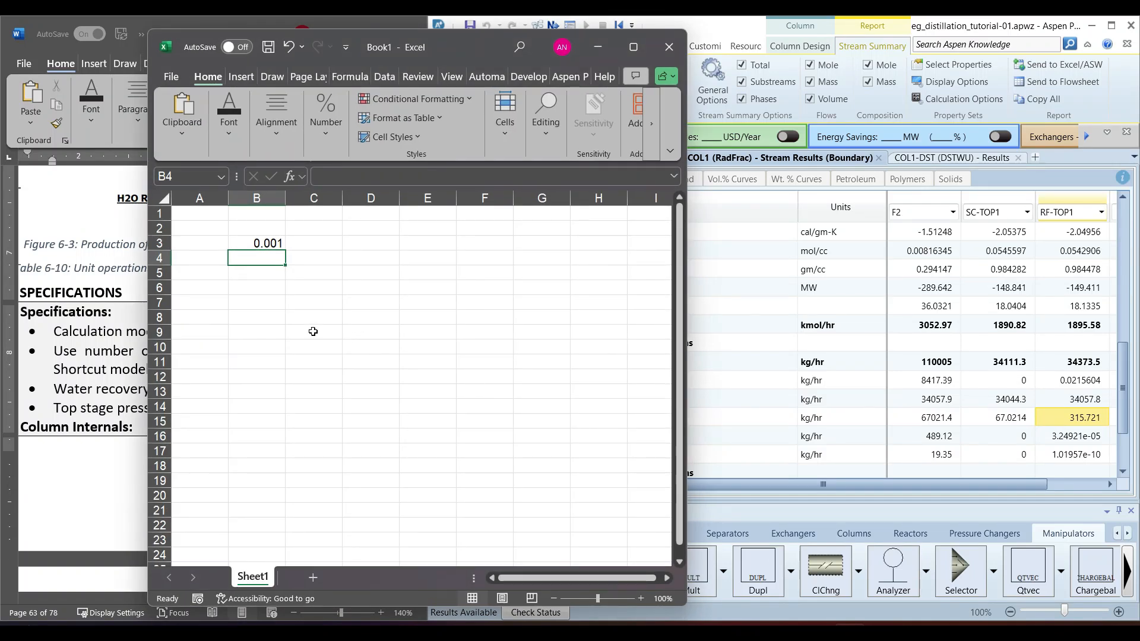
type("=")
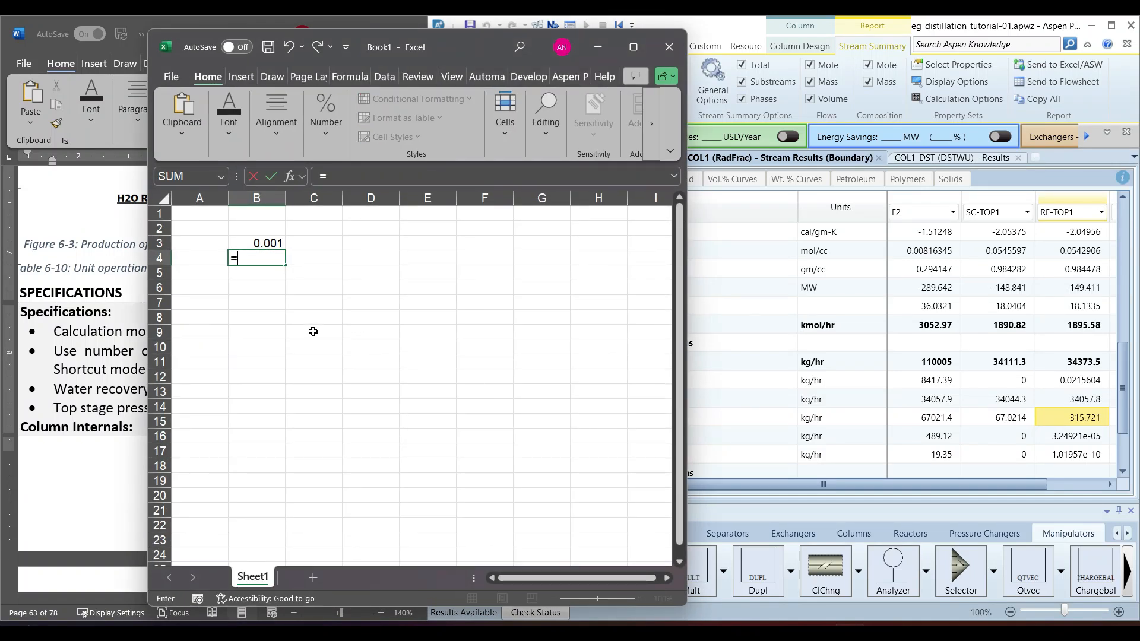
type("315")
type(".72/67021.4")
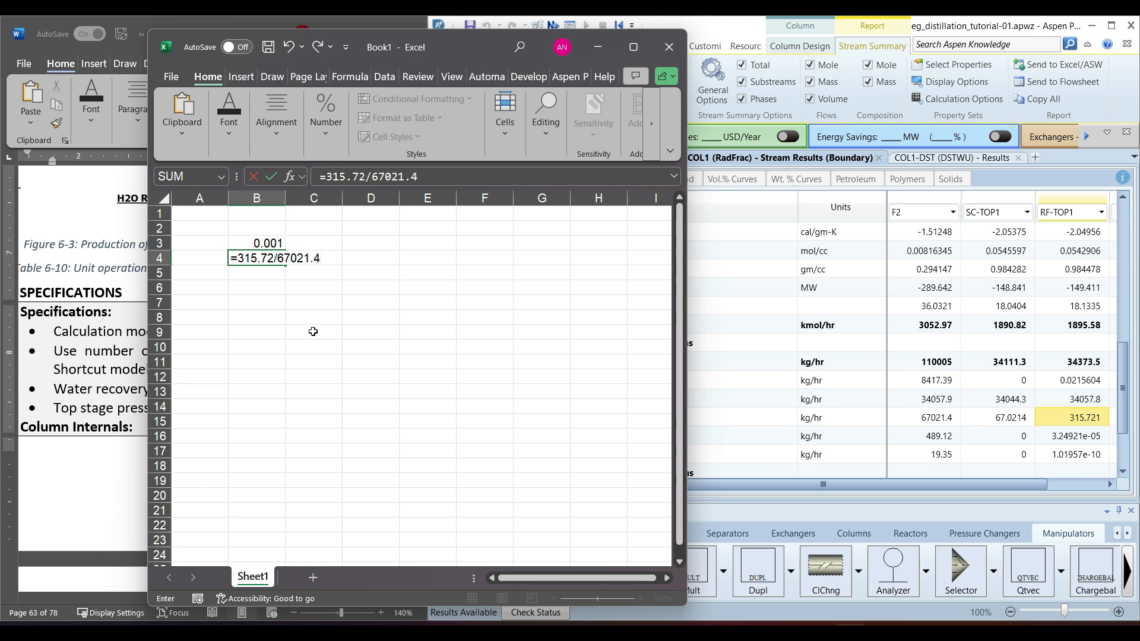
key("Return")
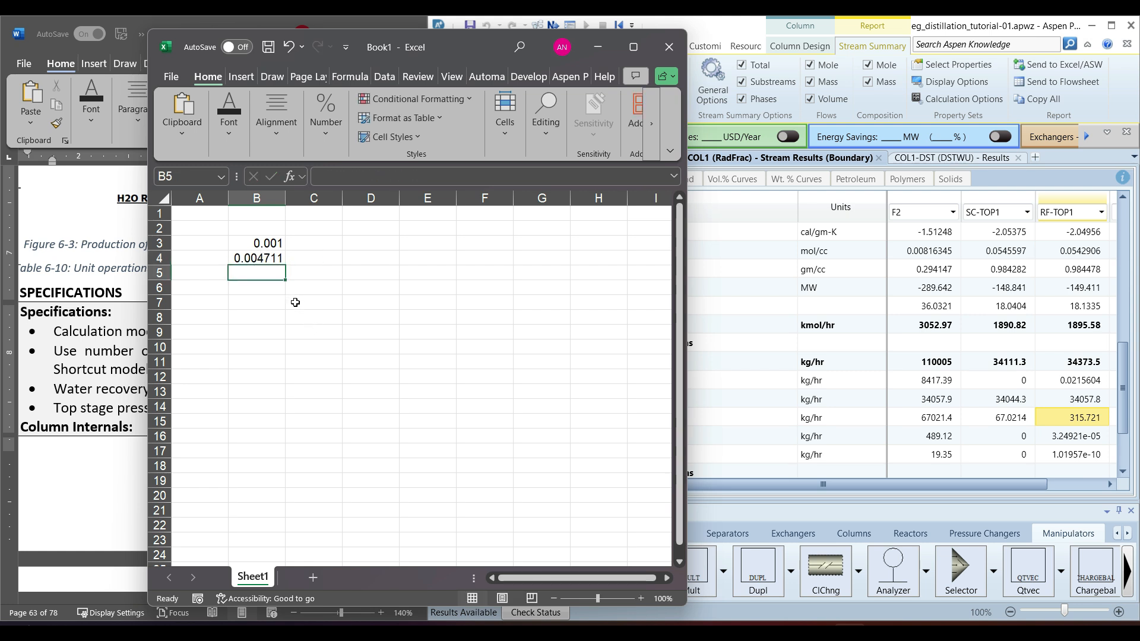
left_click(276, 260)
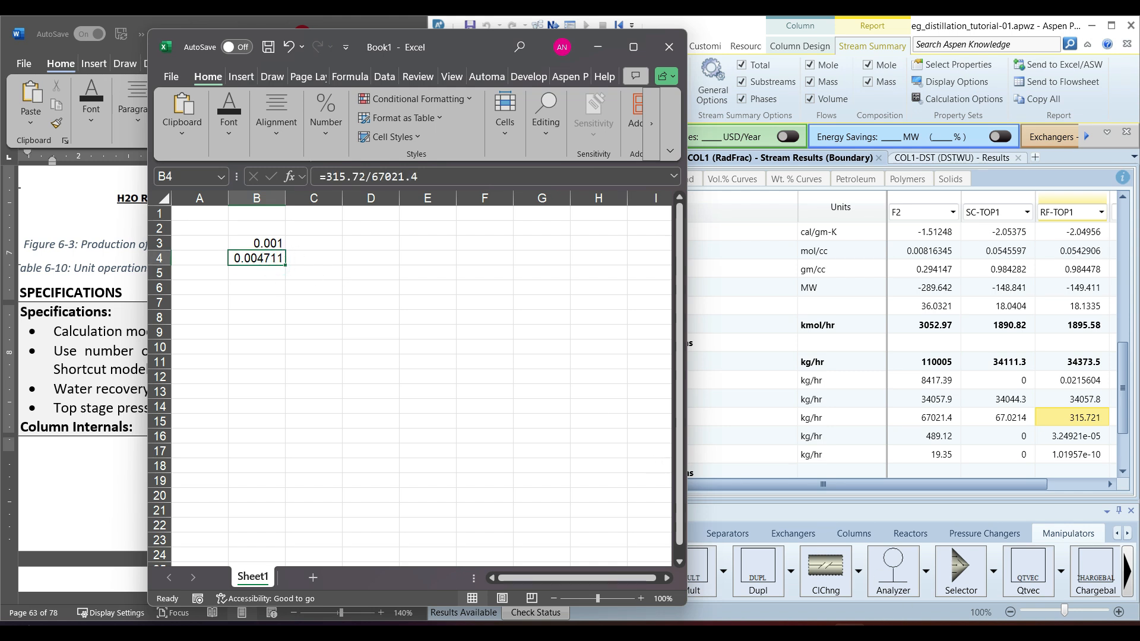
left_click(859, 631)
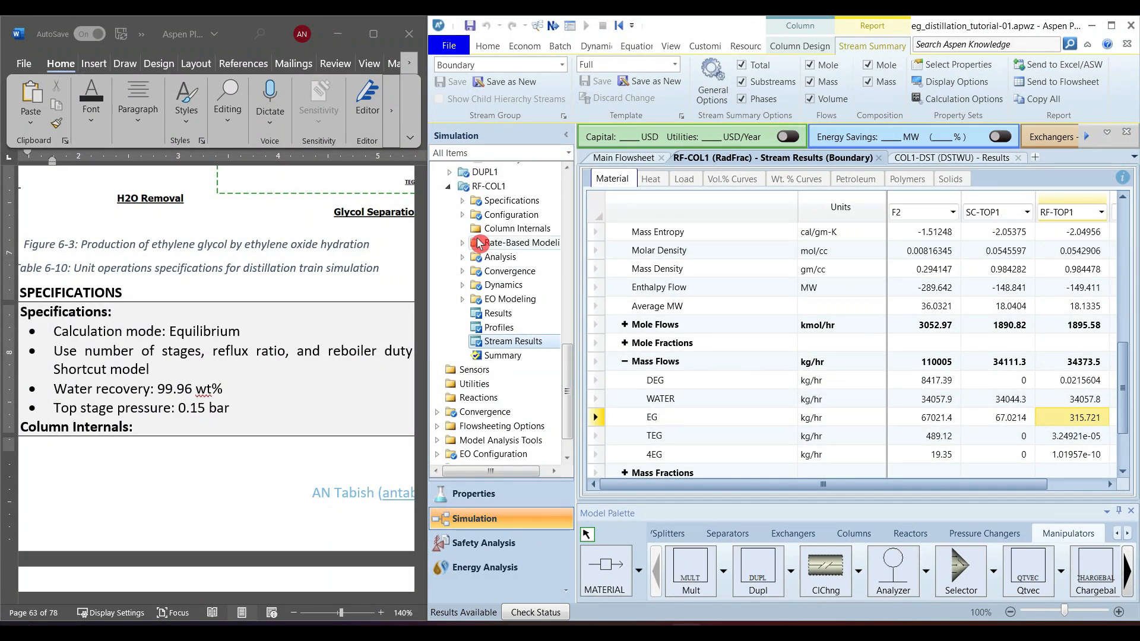
- Maximize the Aspen Plus window, open RF-COL1's specification setup and review its configuration and its feed and product stream stages
left_click(464, 206)
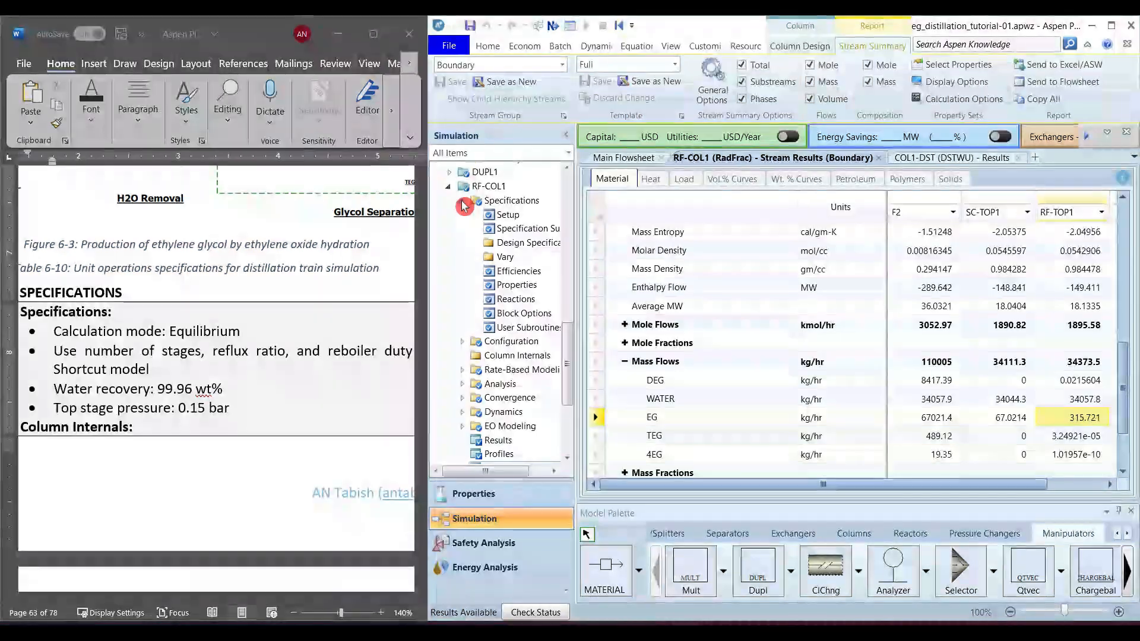
left_click(1112, 27)
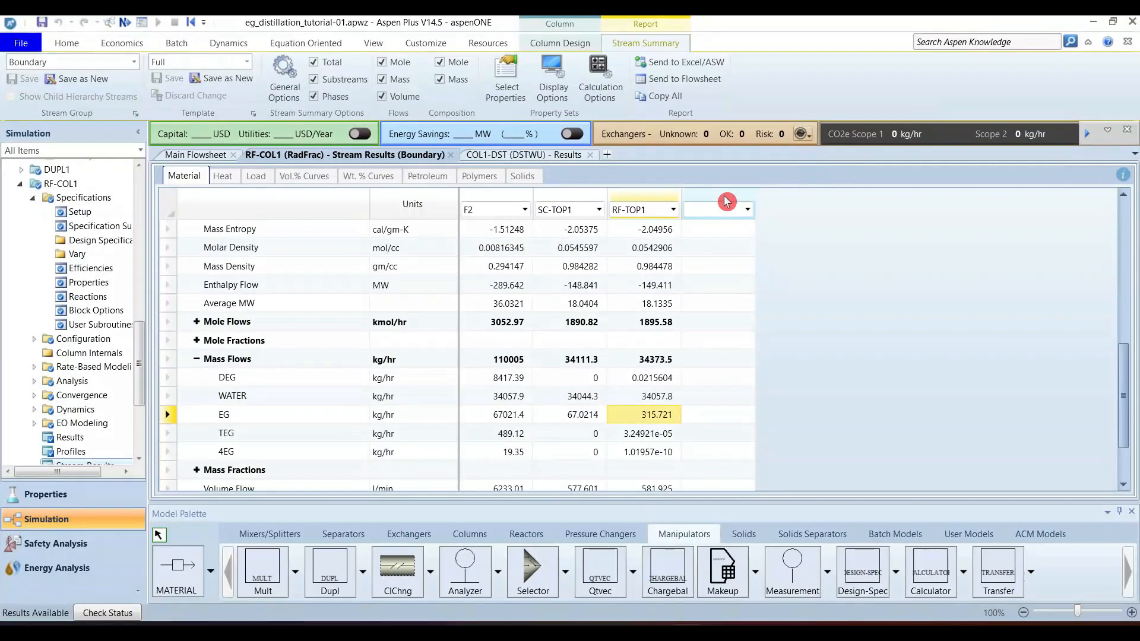
double_click(77, 214)
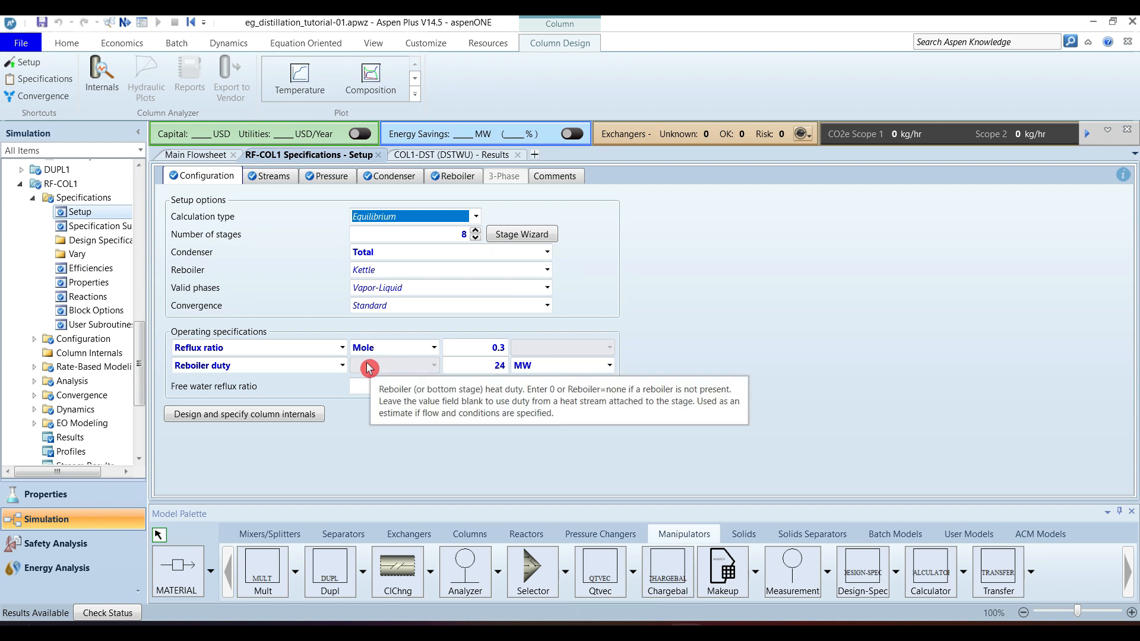
left_click(275, 177)
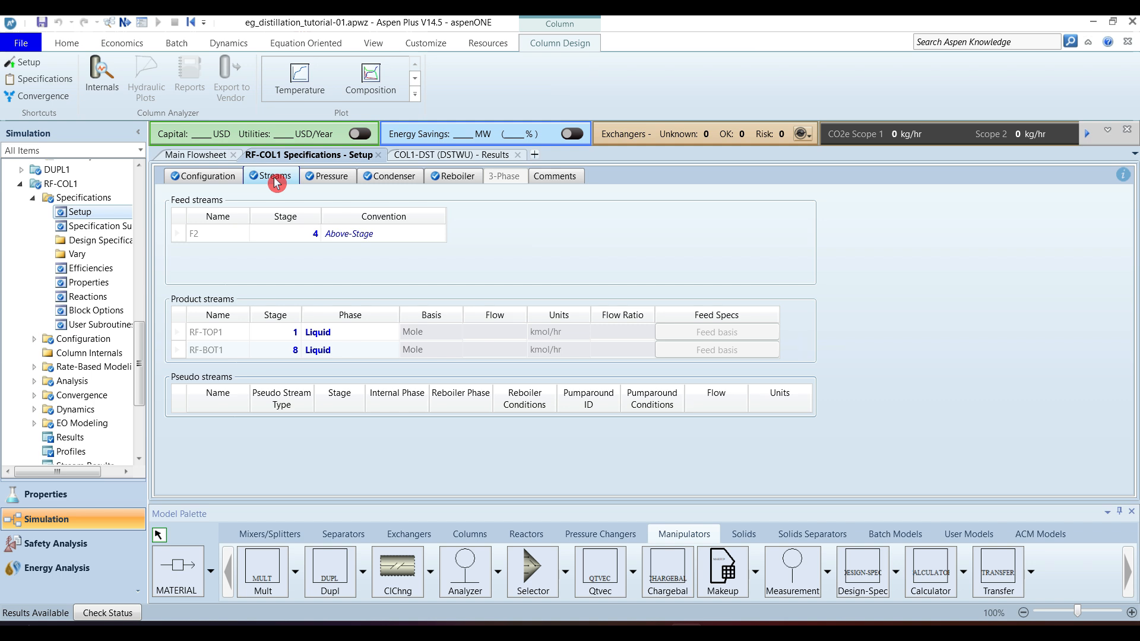
left_click(270, 335)
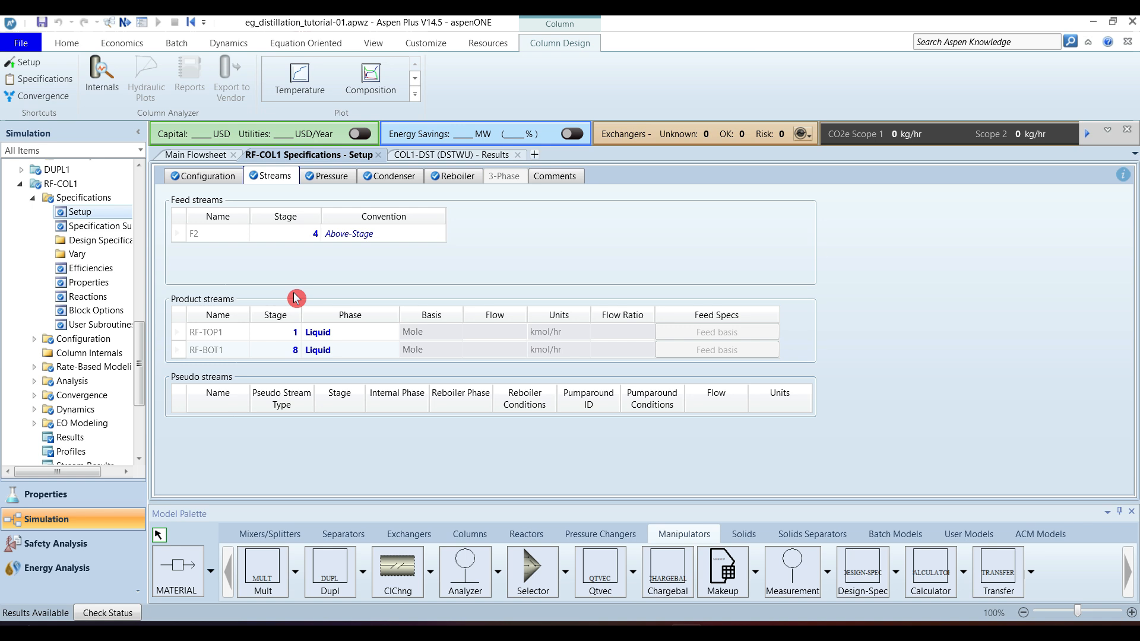
- Switch RF-COL1's pressure specification to Pressure profile and enter 0.15 bar for stage 1
left_click(329, 176)
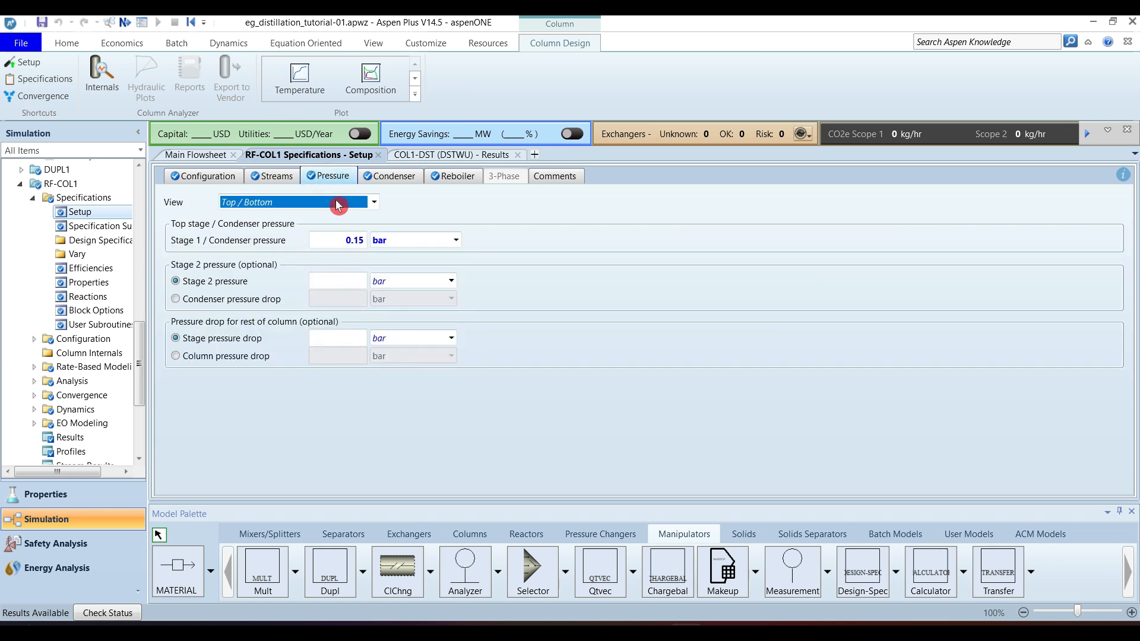
left_click(379, 204)
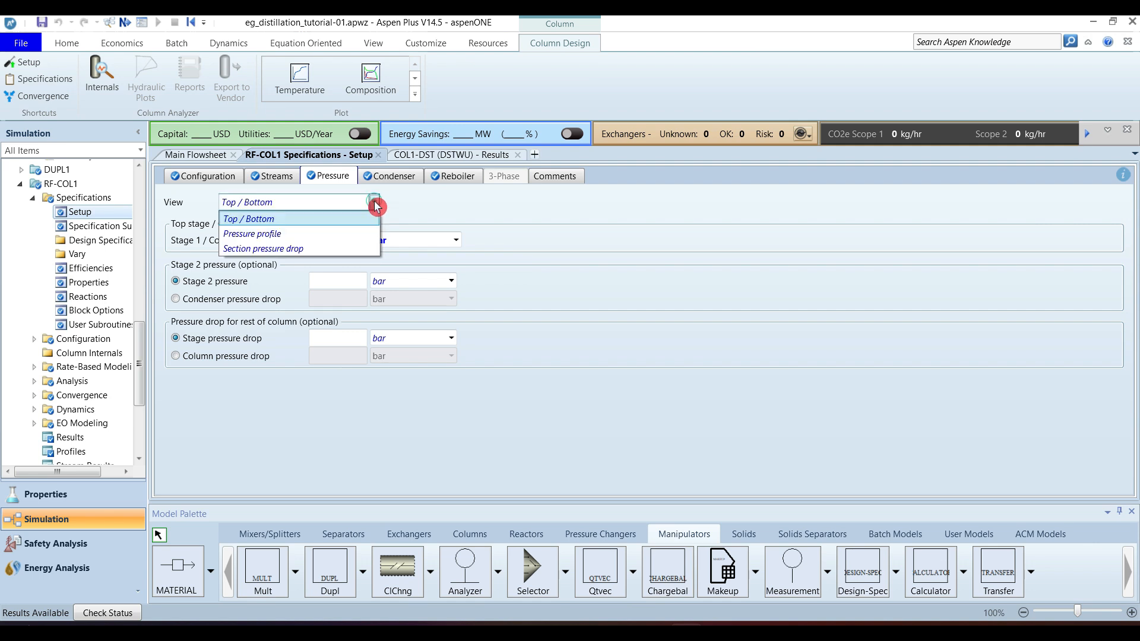
left_click(292, 235)
left_click(202, 277)
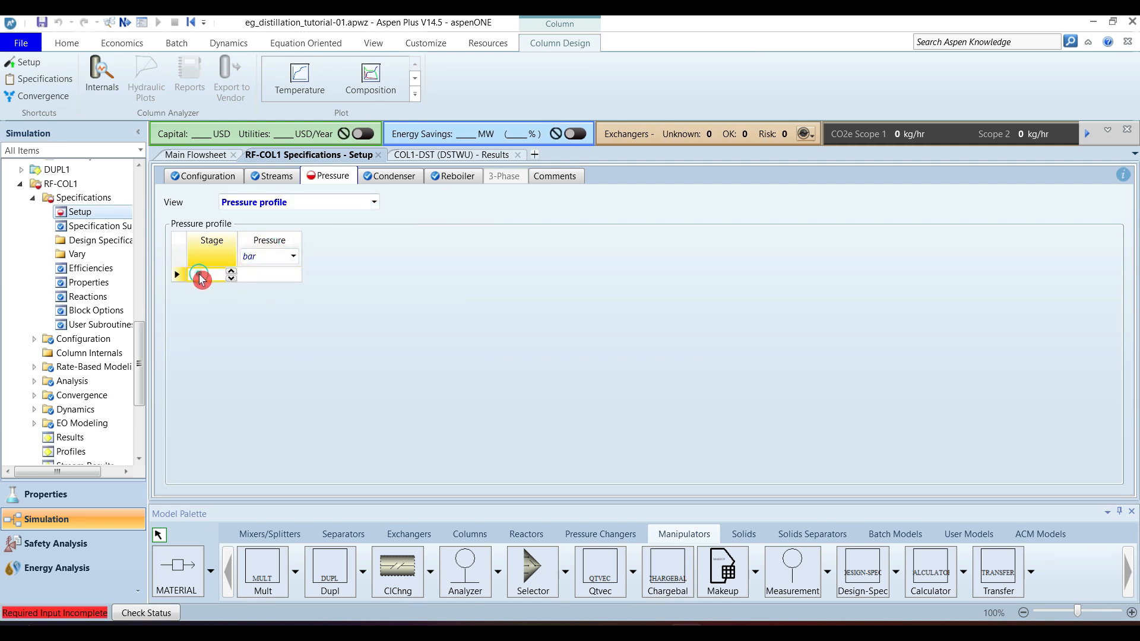
type("1")
left_click(255, 281)
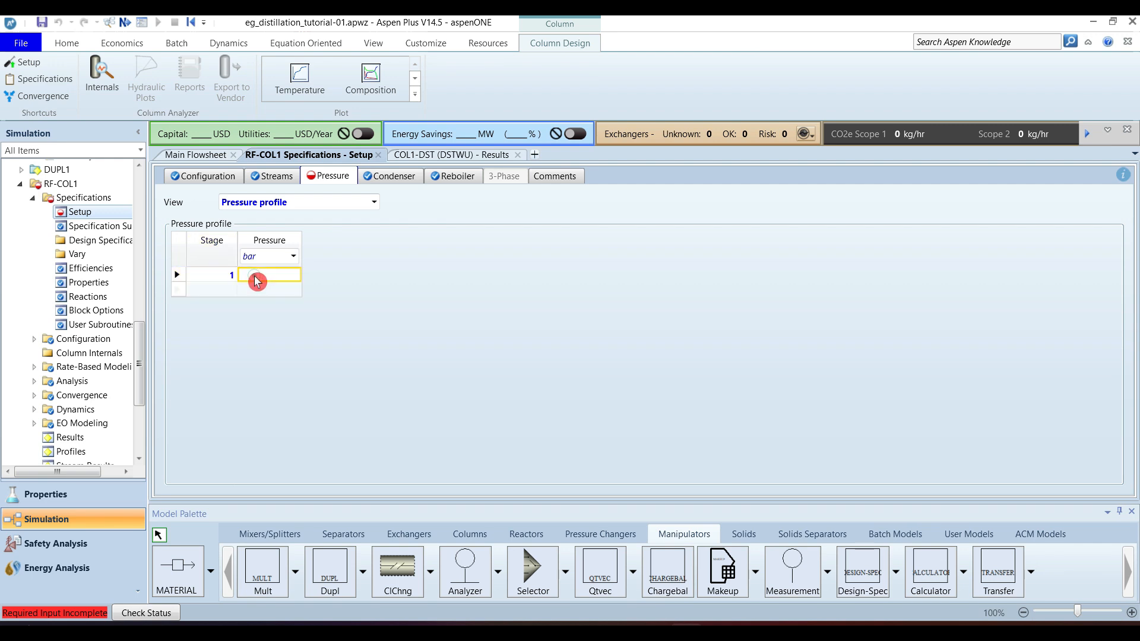
type("0.15")
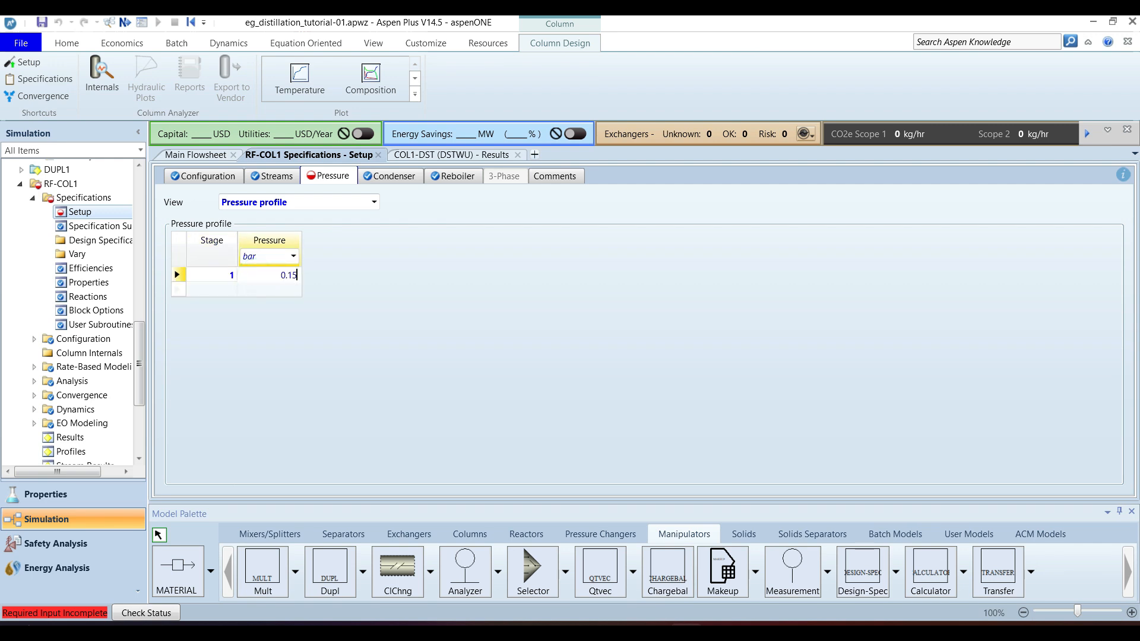
- Confirm the stage 1 pressure of 0.15 bar and look over the condenser's subcooling and utility options
left_click(376, 321)
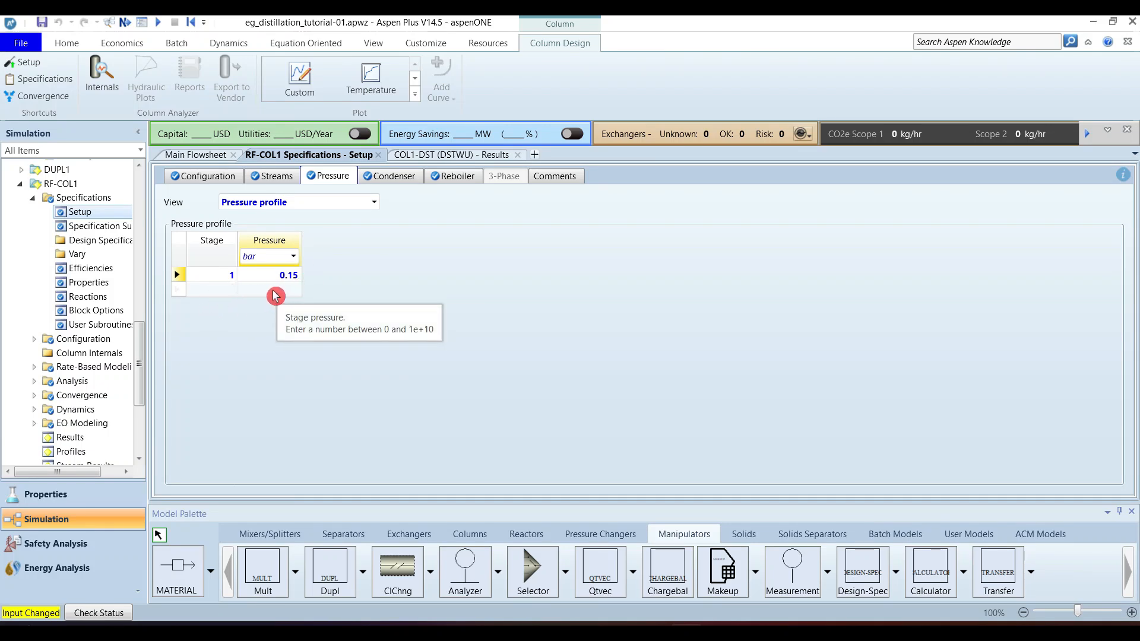
left_click(397, 177)
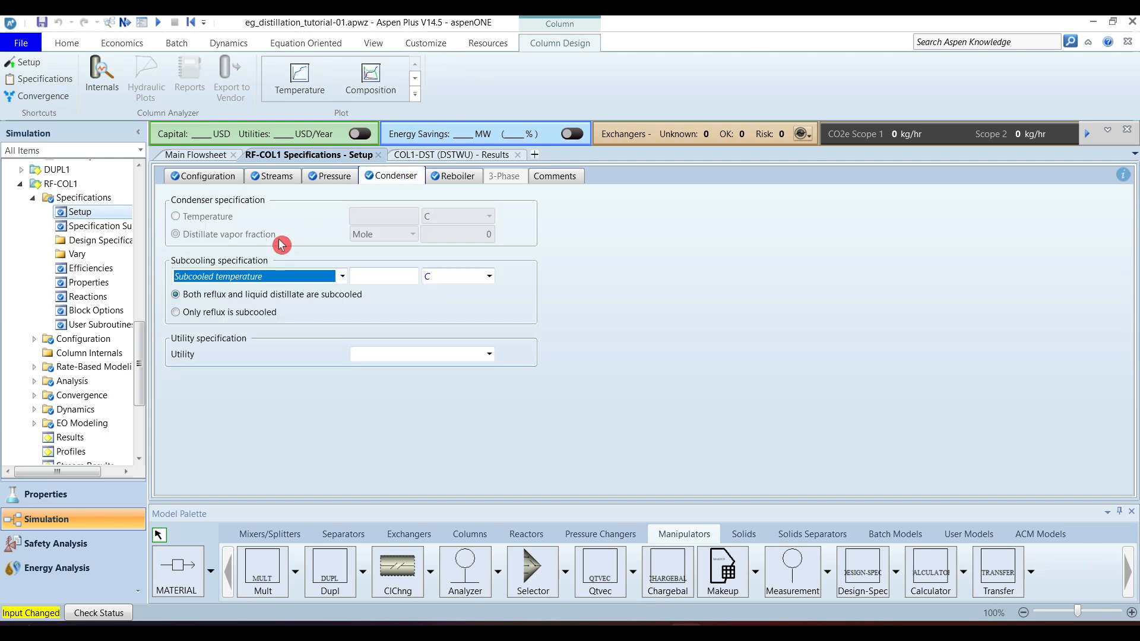
mouse_move(276, 243)
mouse_move(399, 280)
left_click(490, 354)
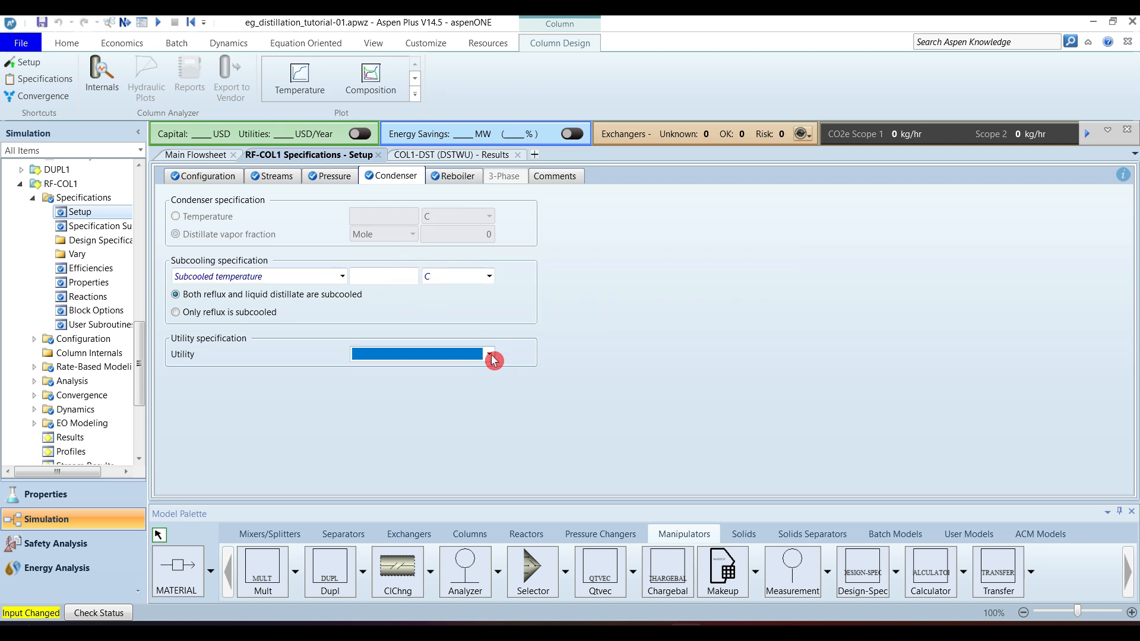
left_click(567, 326)
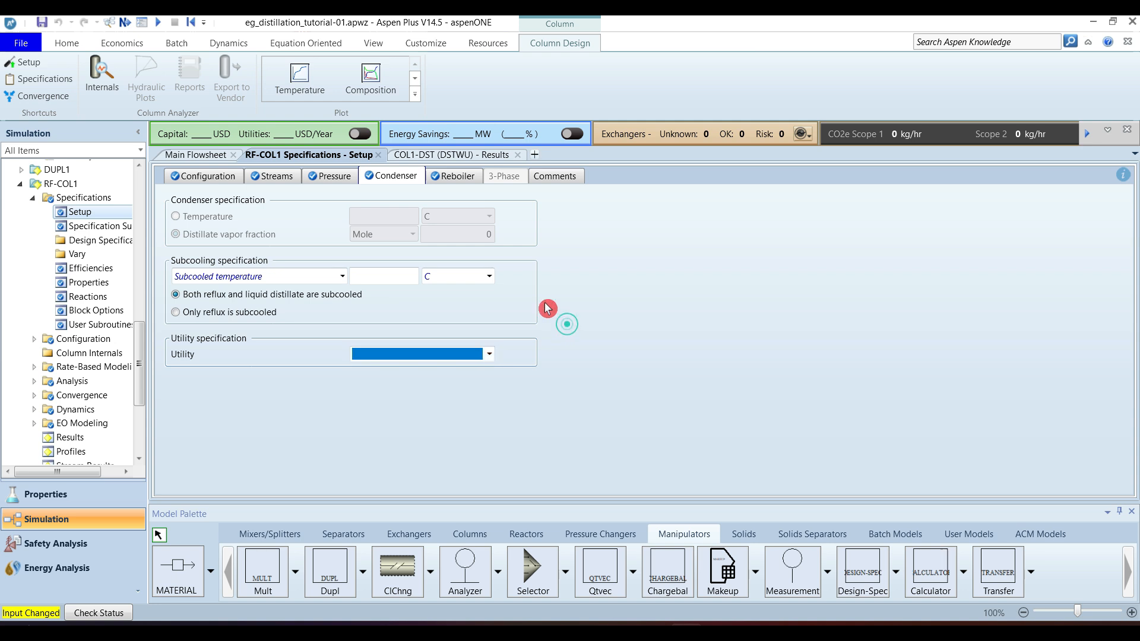
- Examine RF-COL1's reboiler options, utility choices and configurations, and its specification summary
left_click(458, 179)
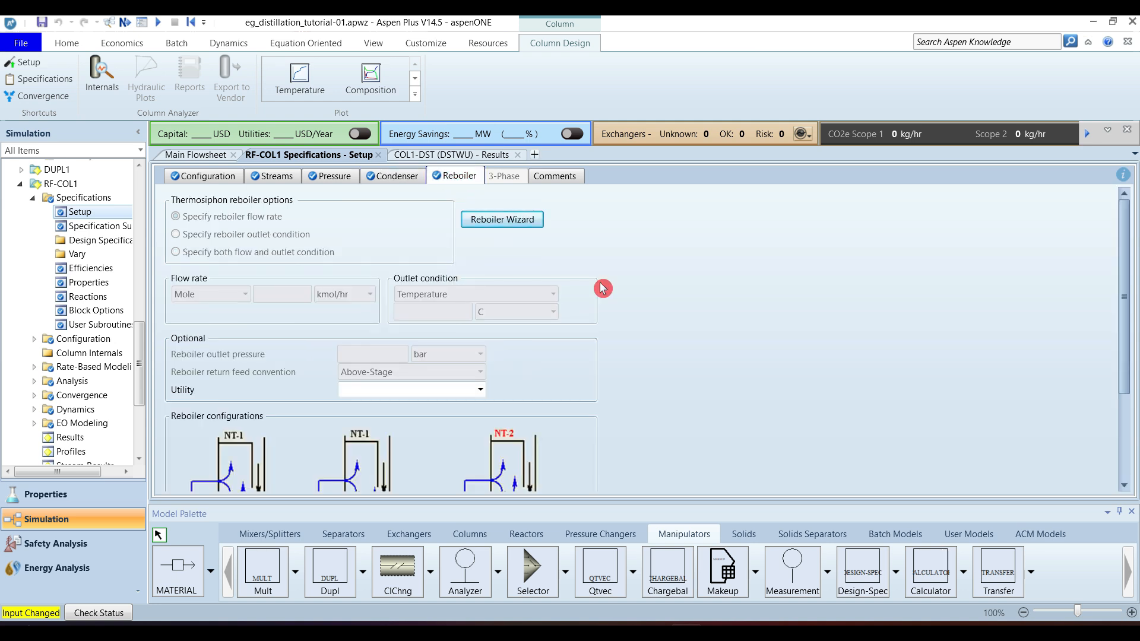
left_click_drag(1124, 256, 1123, 347)
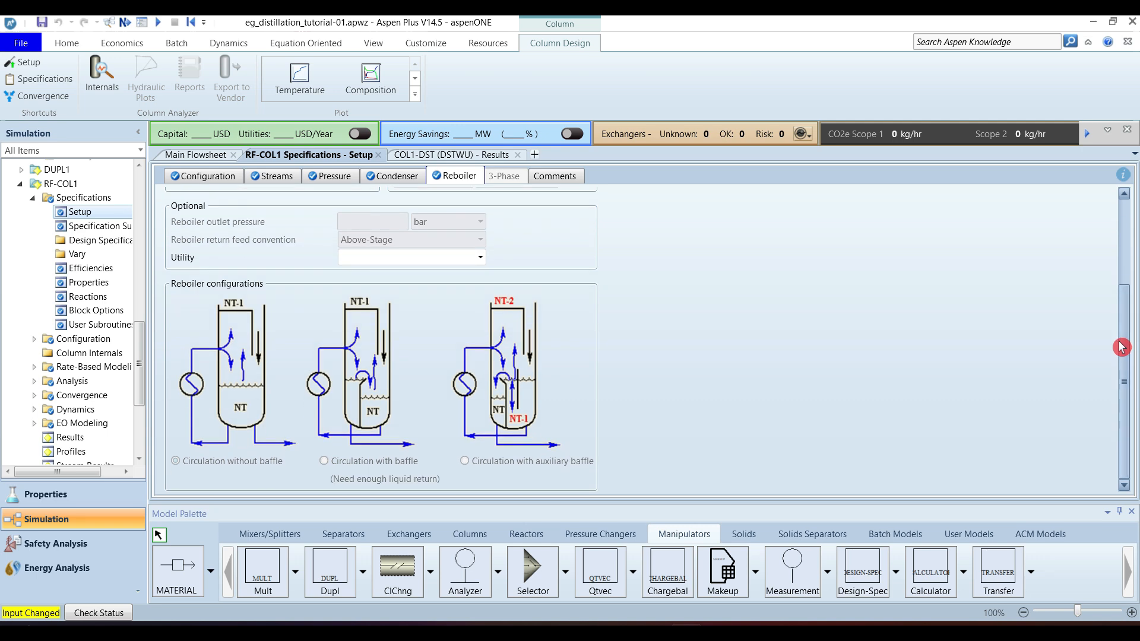
left_click(481, 257)
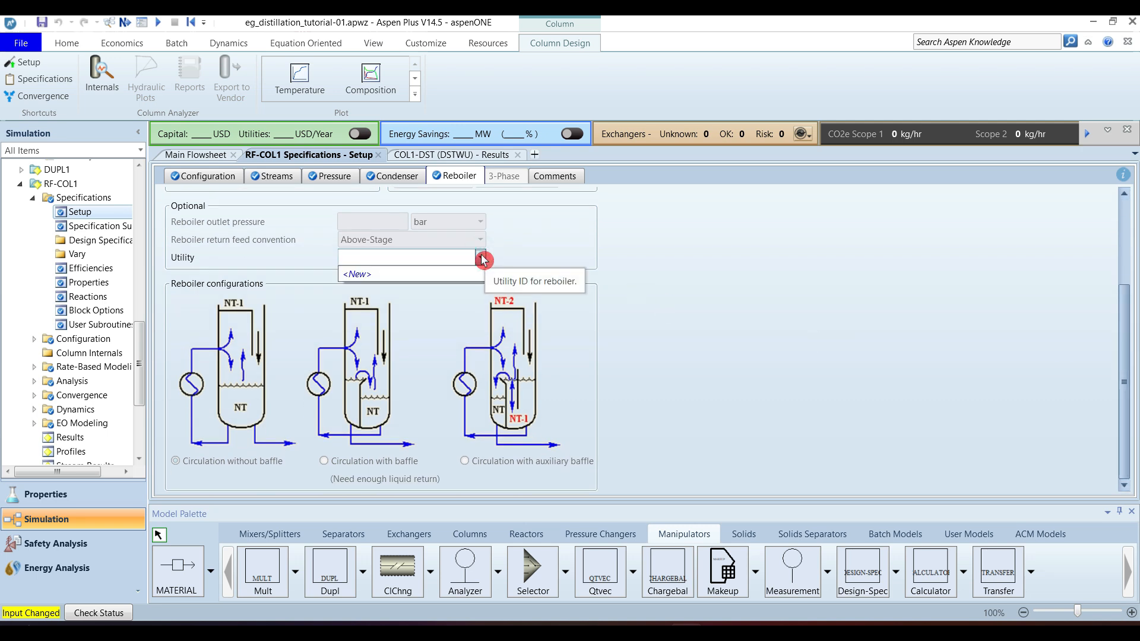
left_click(728, 385)
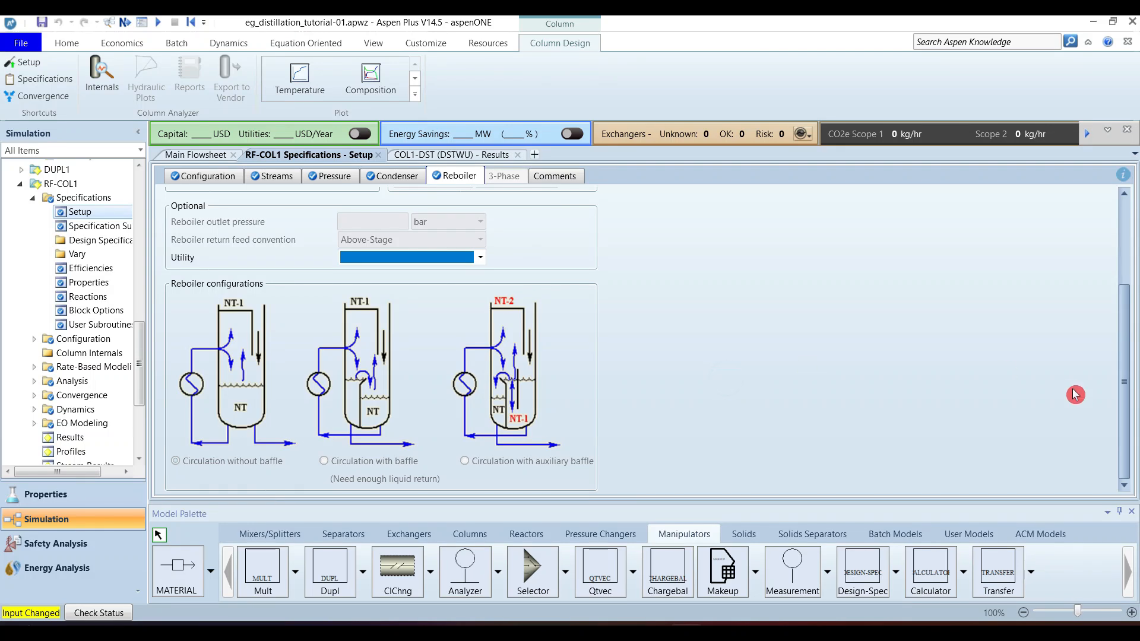
left_click_drag(1125, 347, 1120, 222)
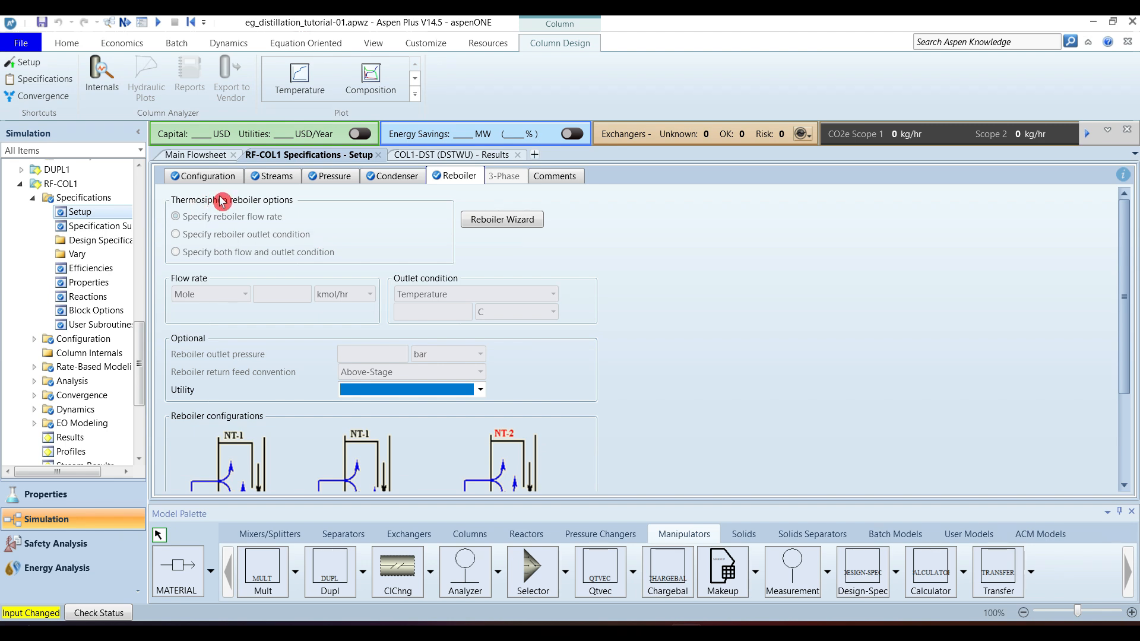
left_click(107, 230)
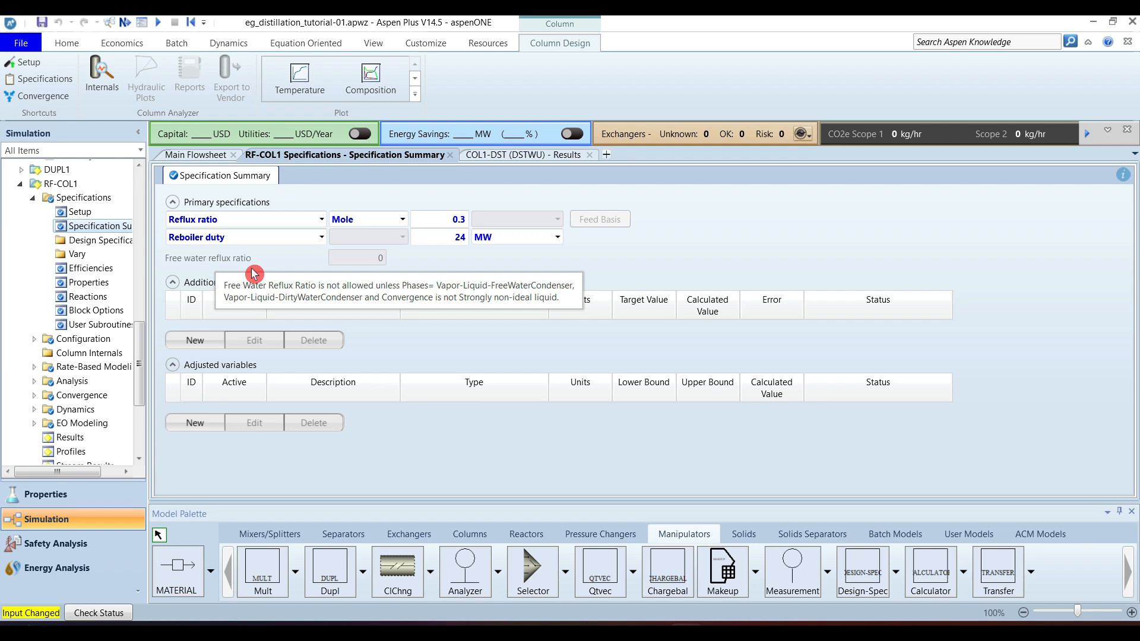
- Try Murphree efficiencies for RF-COL1, check the vapor-liquid stage efficiency table, and restore vaporization efficiencies
left_click(94, 269)
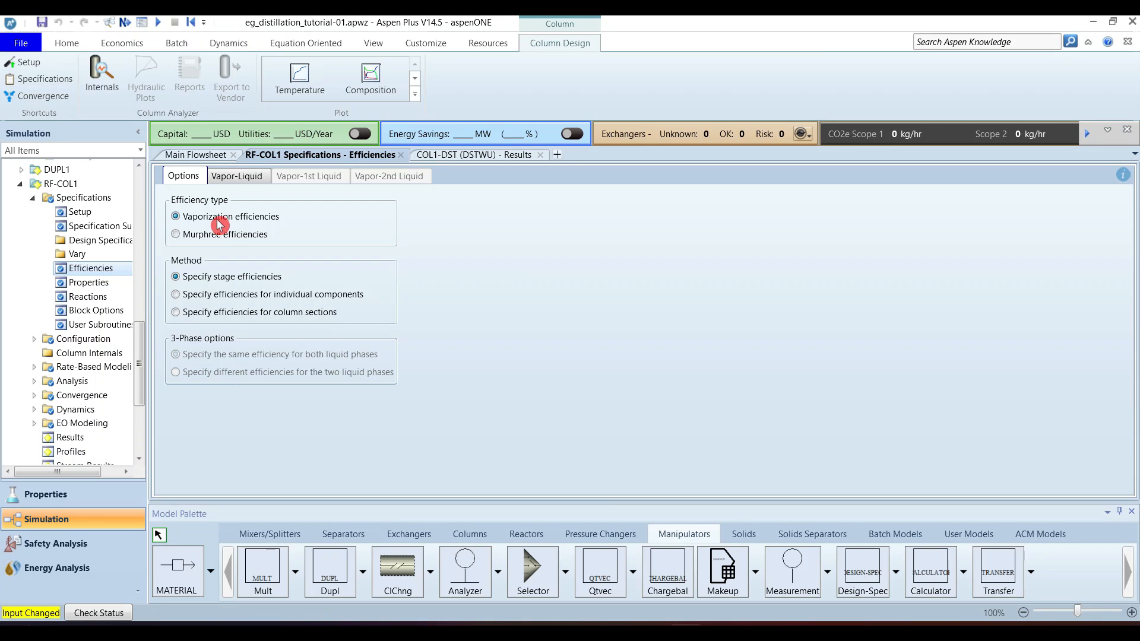
left_click(233, 178)
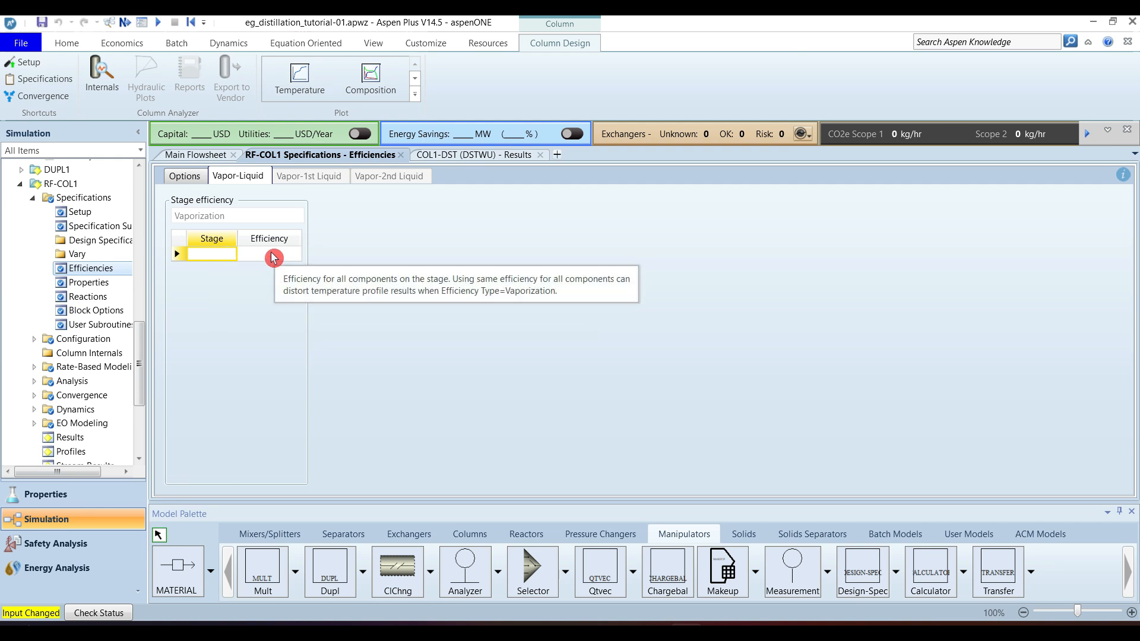
left_click(184, 177)
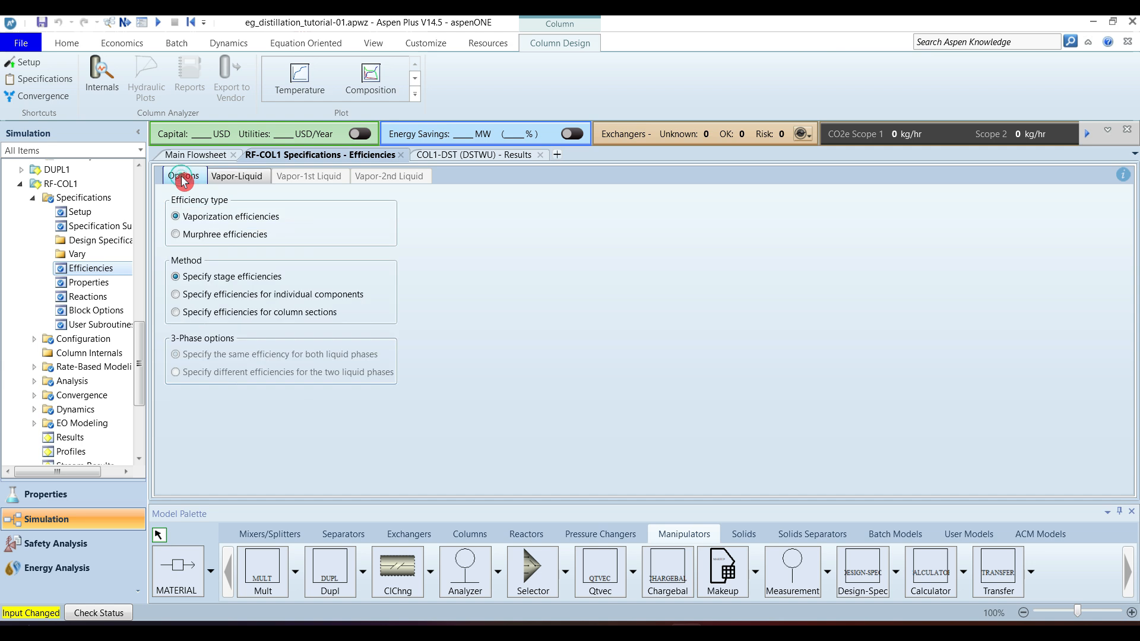
left_click(213, 236)
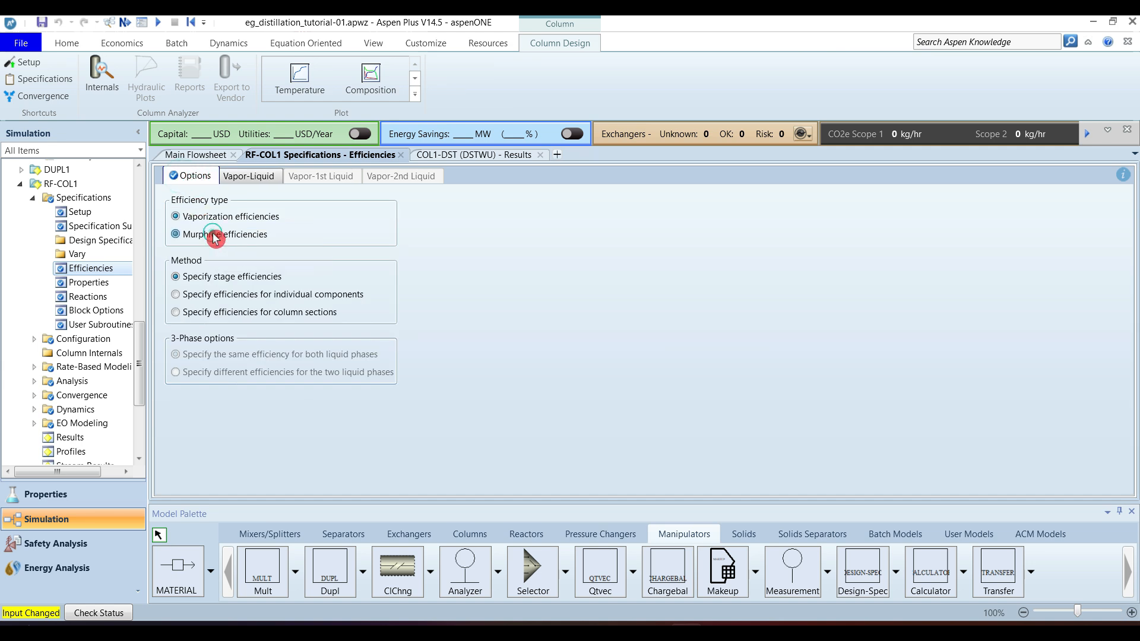
left_click(247, 177)
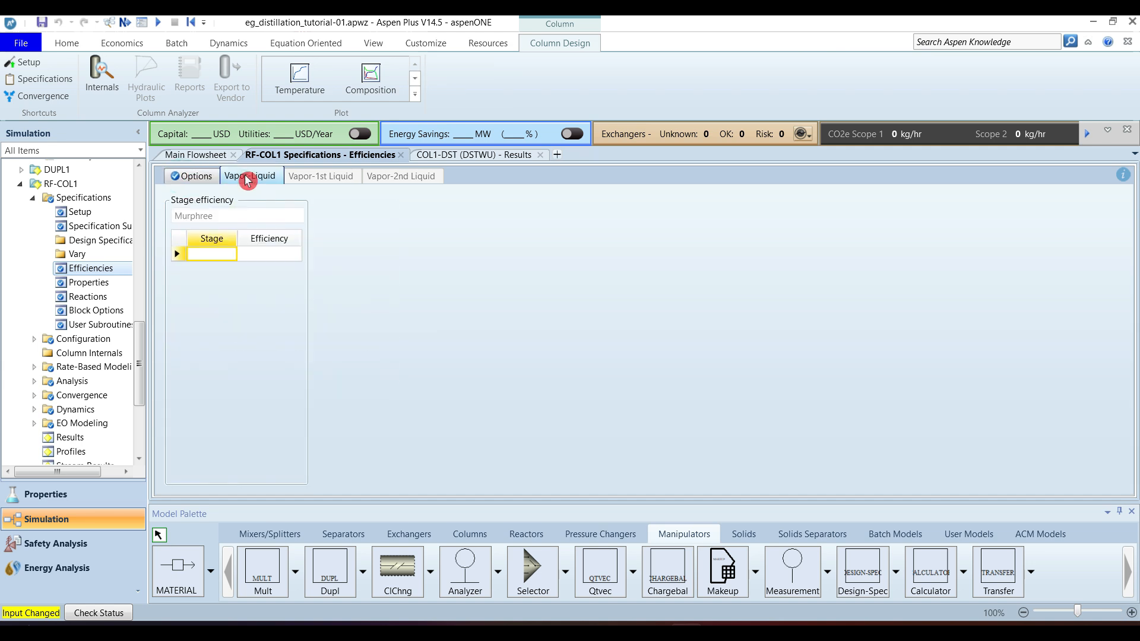
left_click(197, 177)
left_click(209, 217)
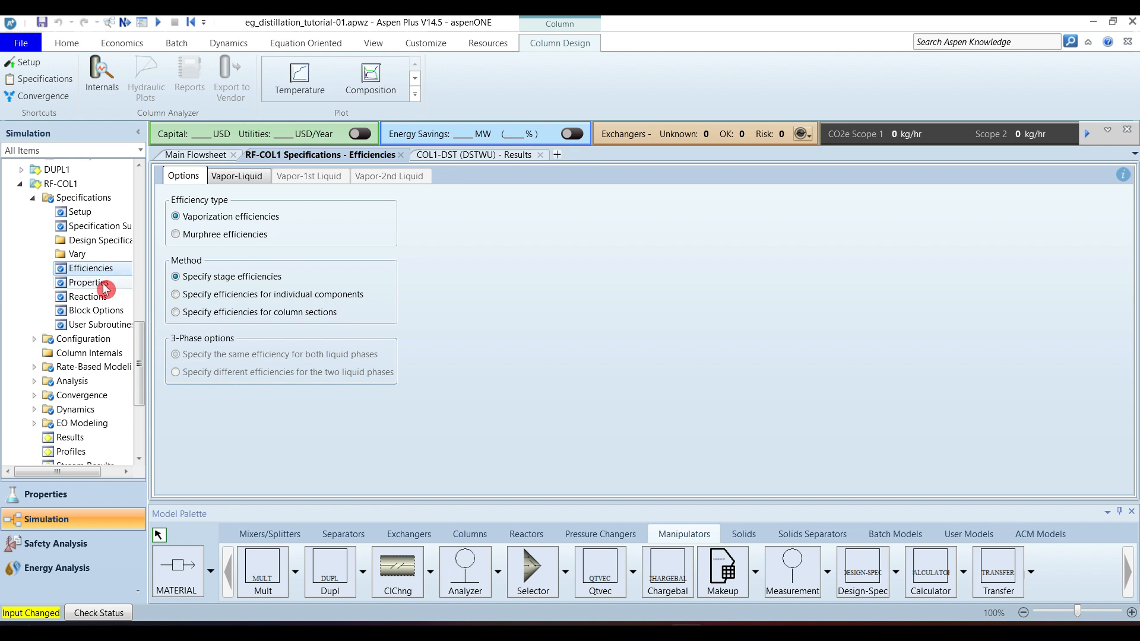
- Examine RF-COL1's reaction specifications, including the starting and ending stages and the holdups
left_click(88, 297)
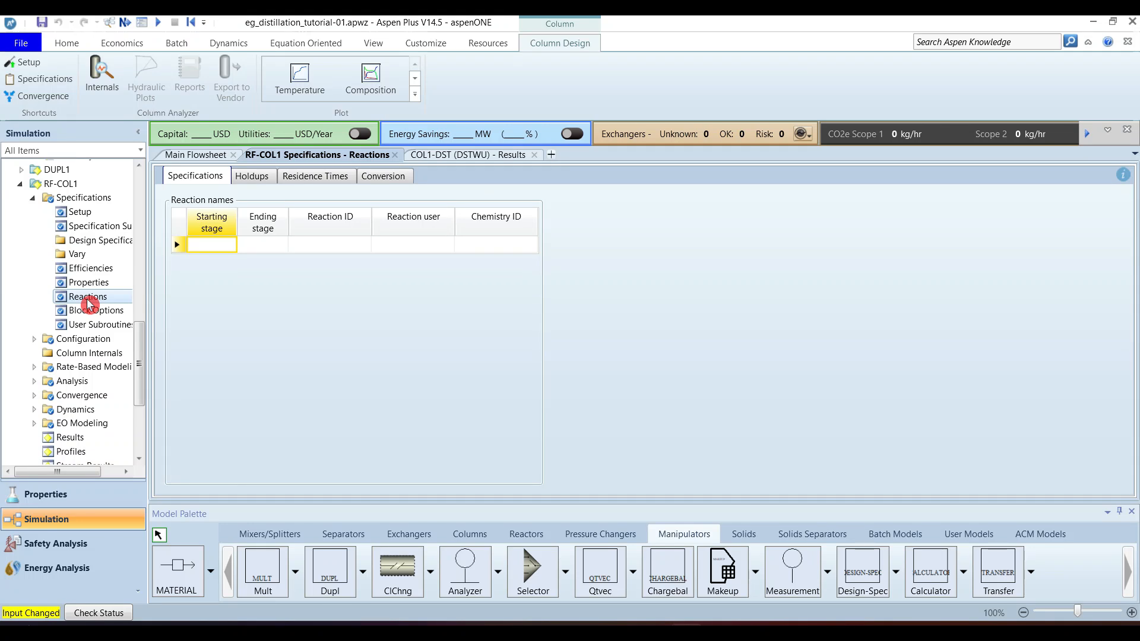
left_click(211, 249)
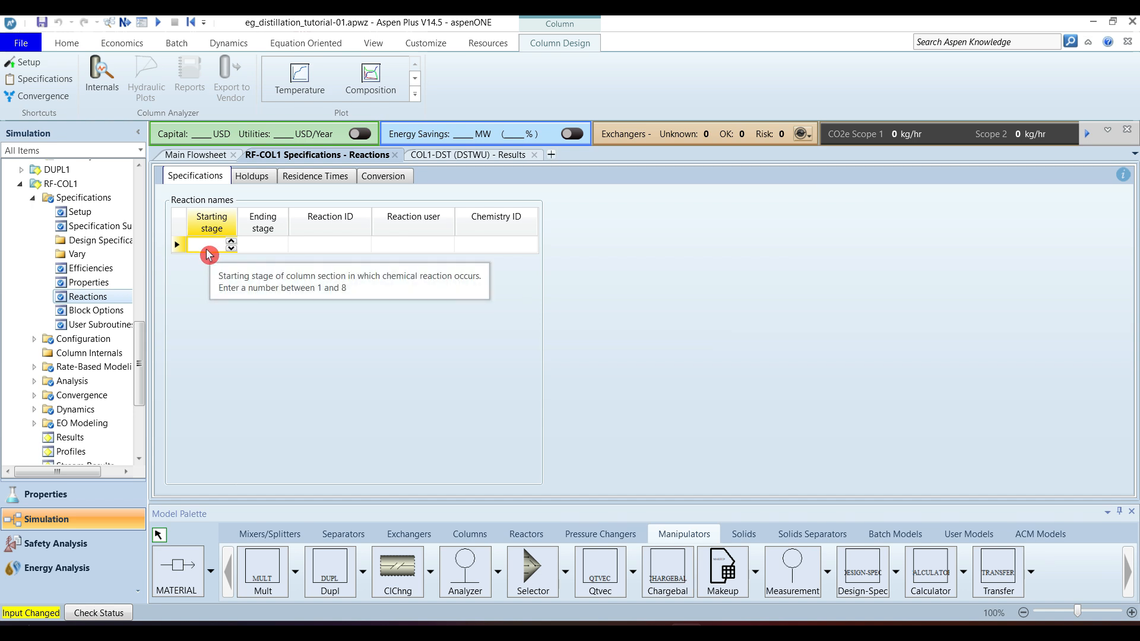
left_click(265, 252)
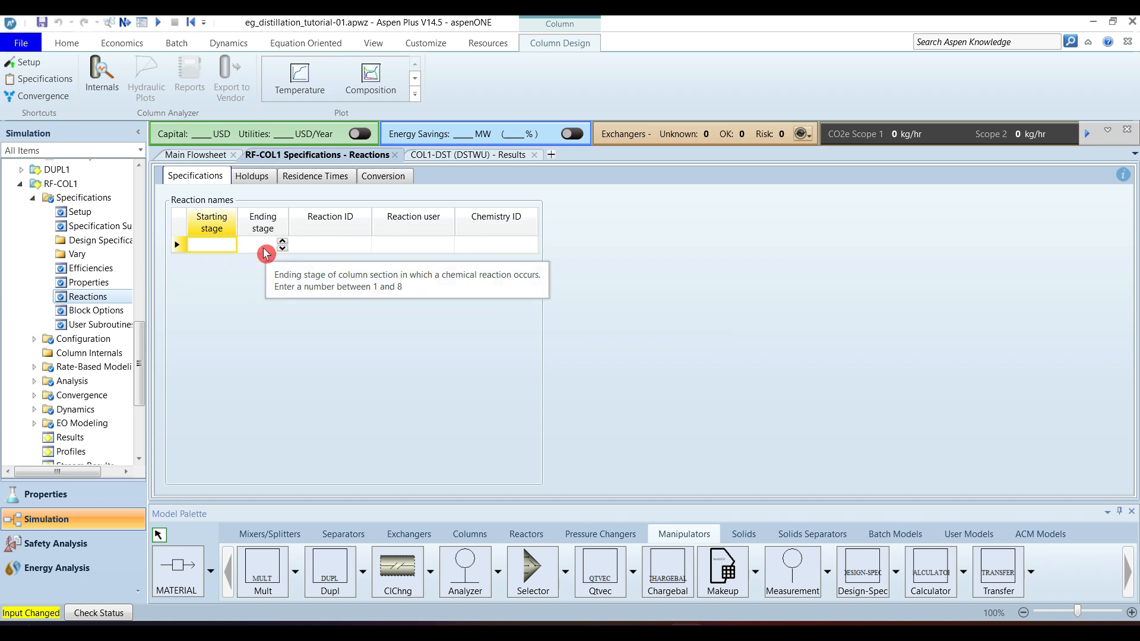
left_click(253, 178)
left_click(201, 177)
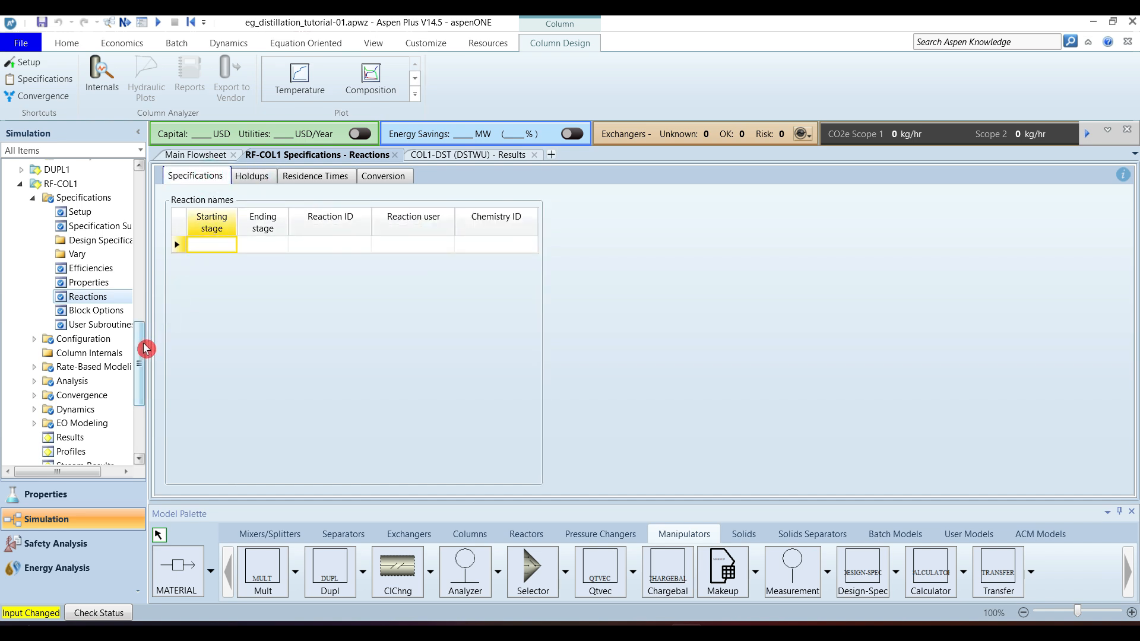
- Try setting up a new simulation-level reaction set R-1 of type REAC-DIST, and cancel it
left_click_drag(143, 353, 143, 404)
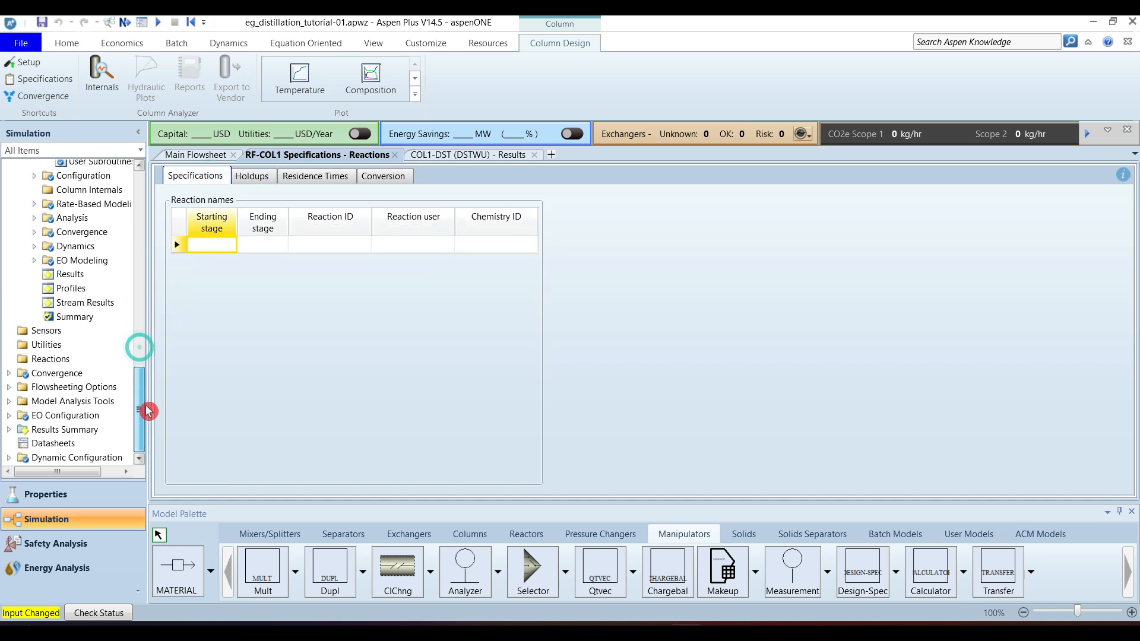
left_click(53, 360)
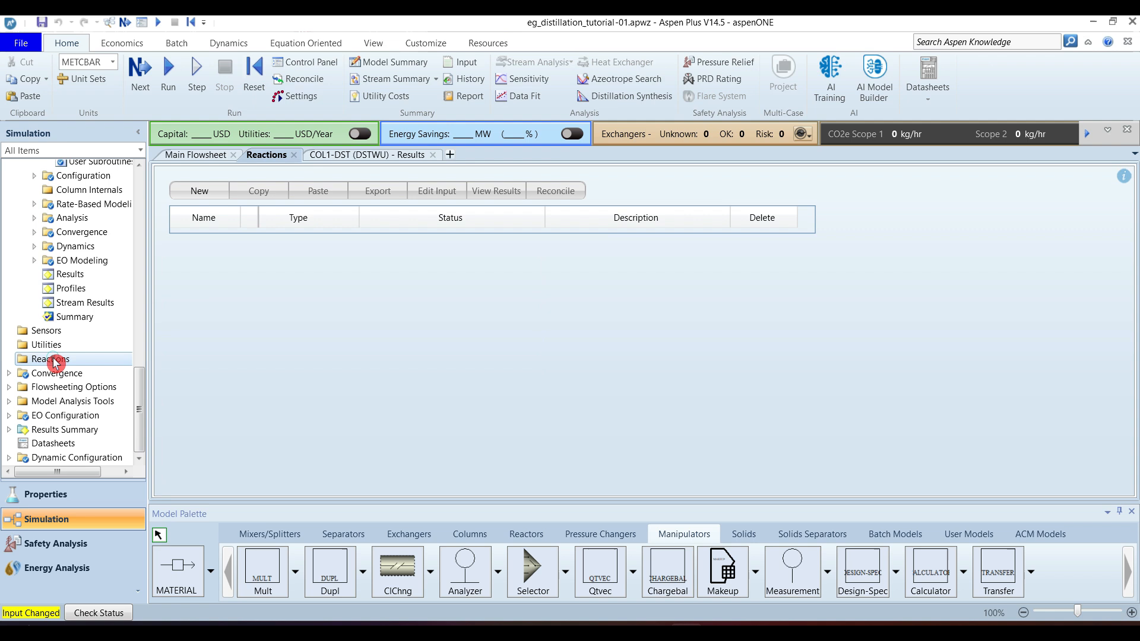
left_click(200, 191)
left_click(638, 345)
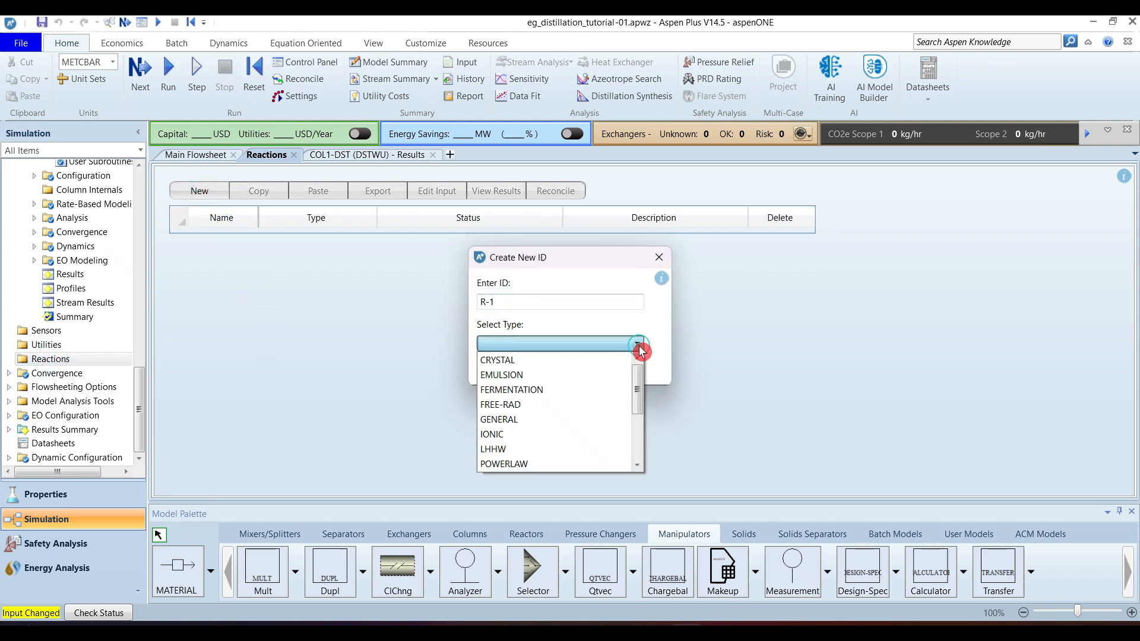
left_click_drag(639, 390, 643, 418)
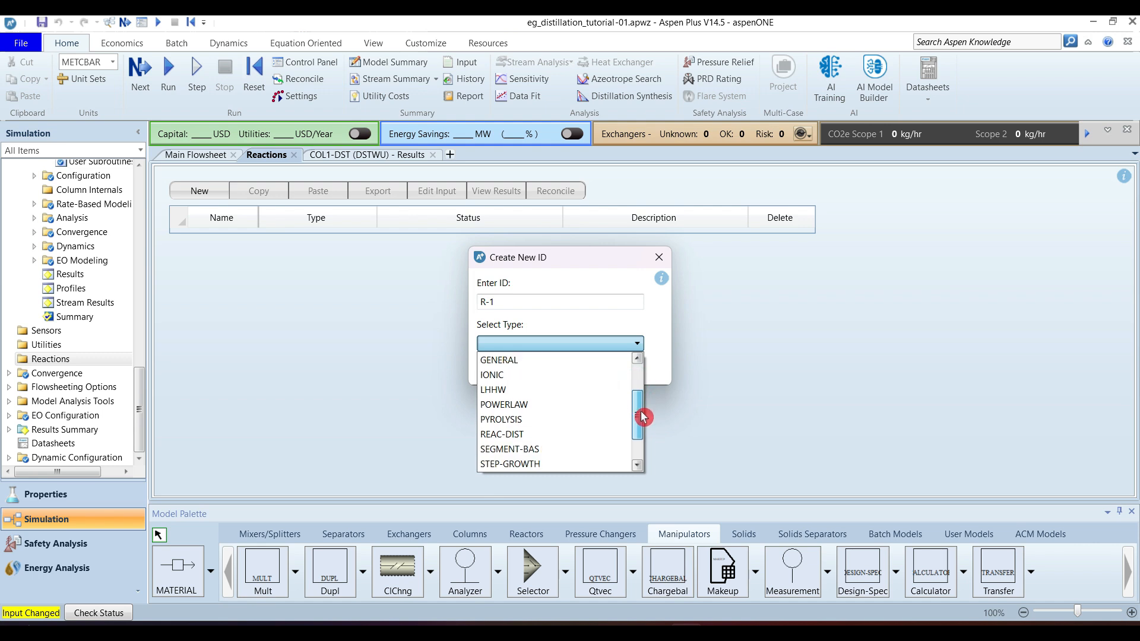
left_click(500, 436)
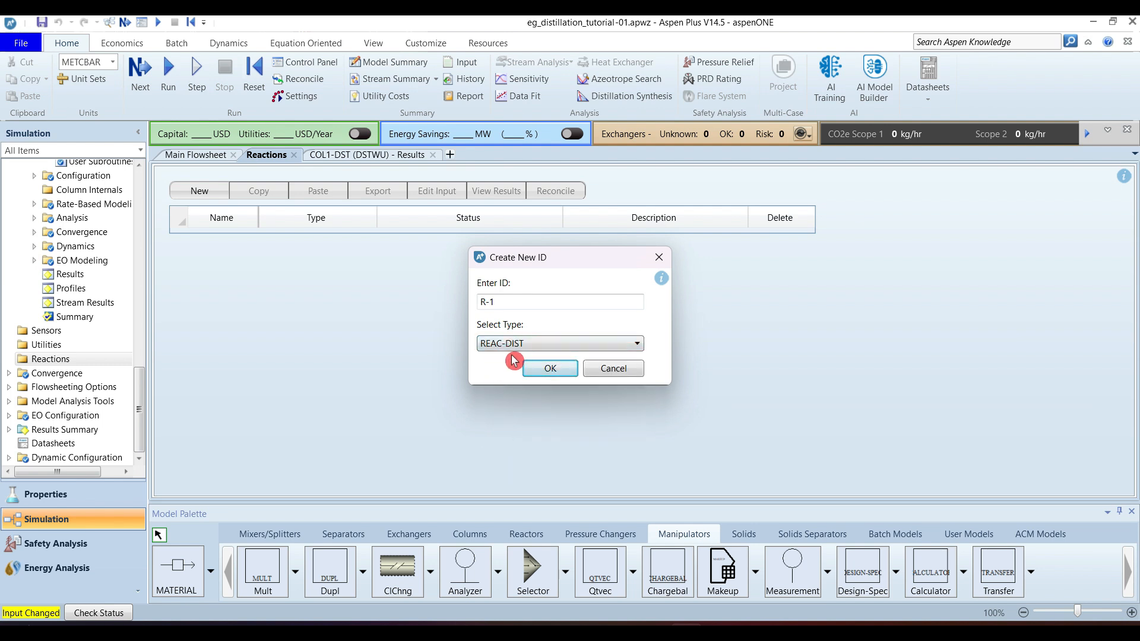
left_click(615, 369)
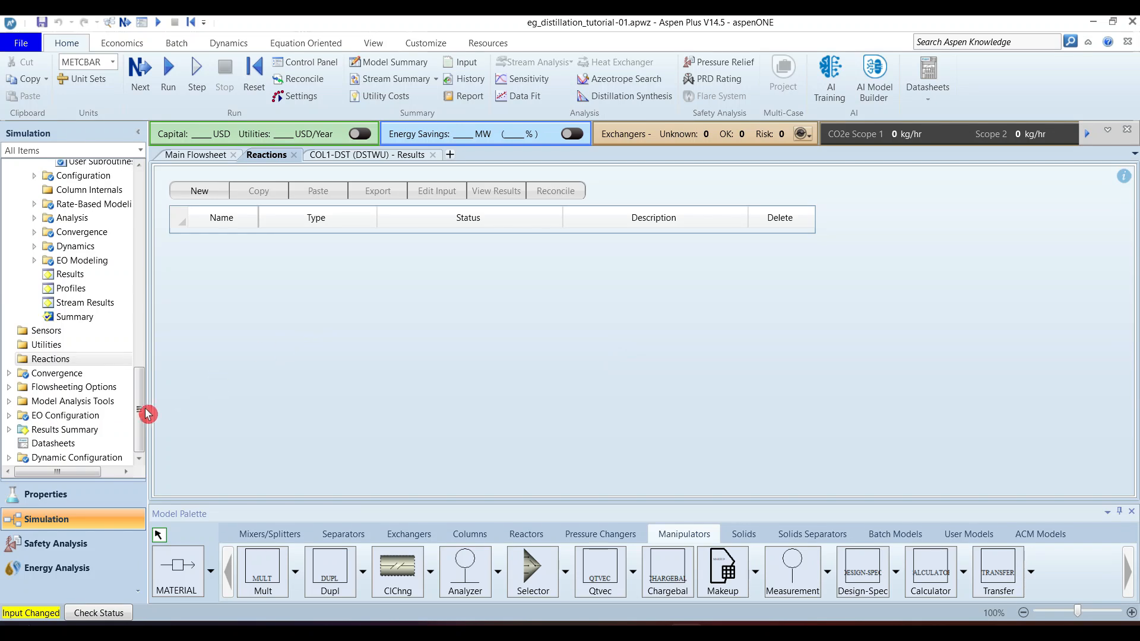
- Return to RF-COL1's reaction specifications and open the column's internals list
left_click_drag(142, 411, 143, 356)
left_click(88, 328)
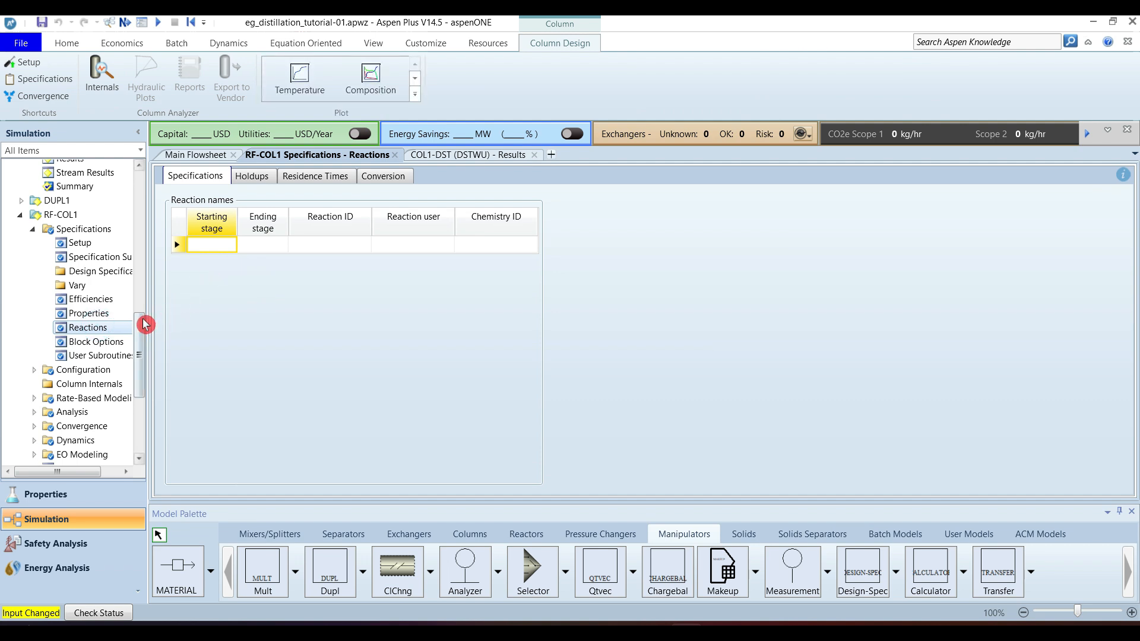
left_click_drag(141, 324, 142, 337)
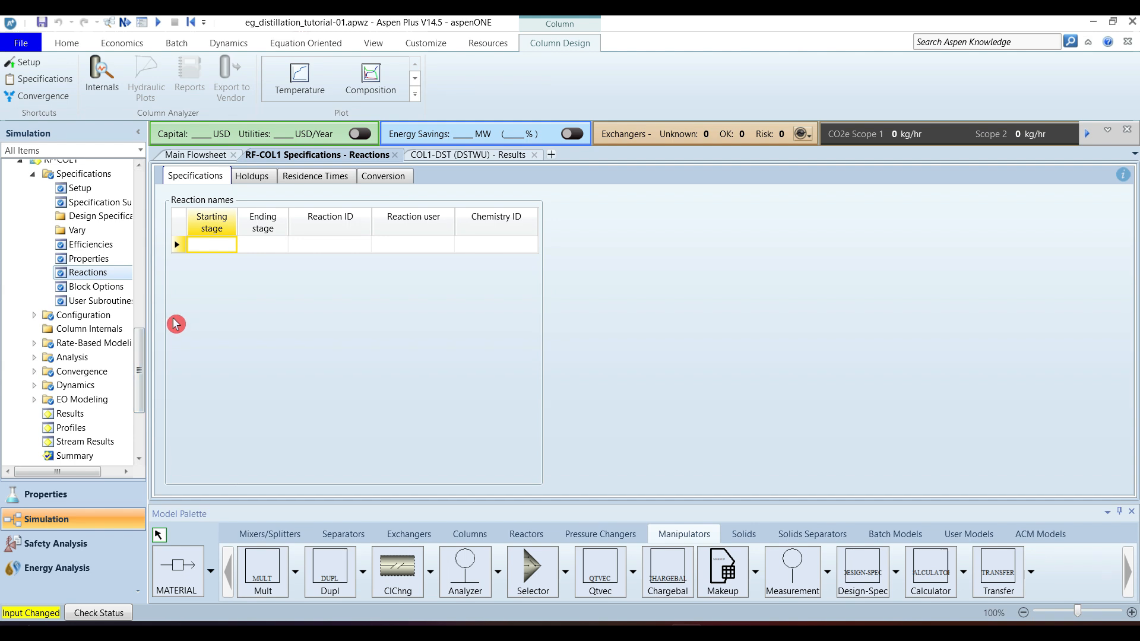
left_click(95, 330)
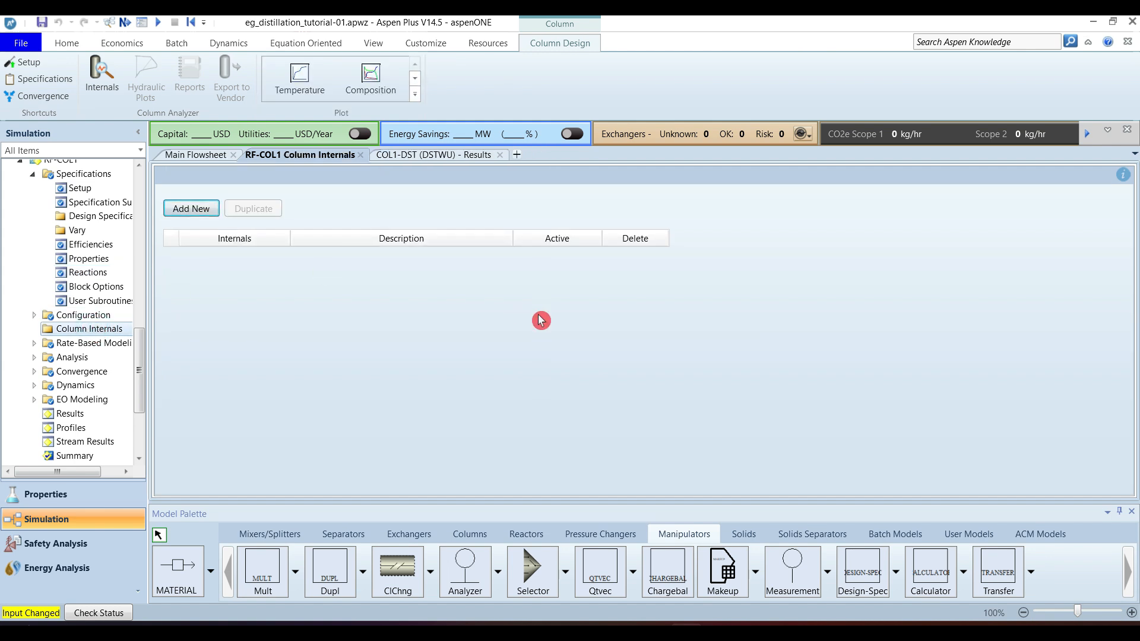
- Arrange the Aspen Plus window side by side with the Word specification document
left_click(1112, 25)
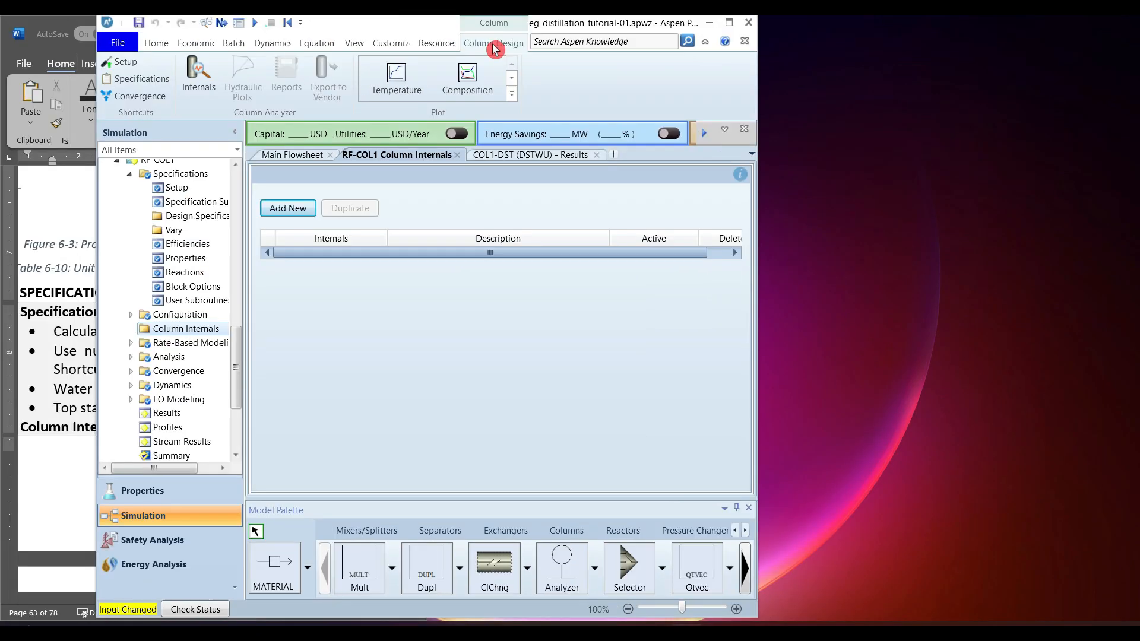
left_click_drag(495, 49, 742, 35)
left_click(294, 233)
left_click_drag(428, 197, 469, 203)
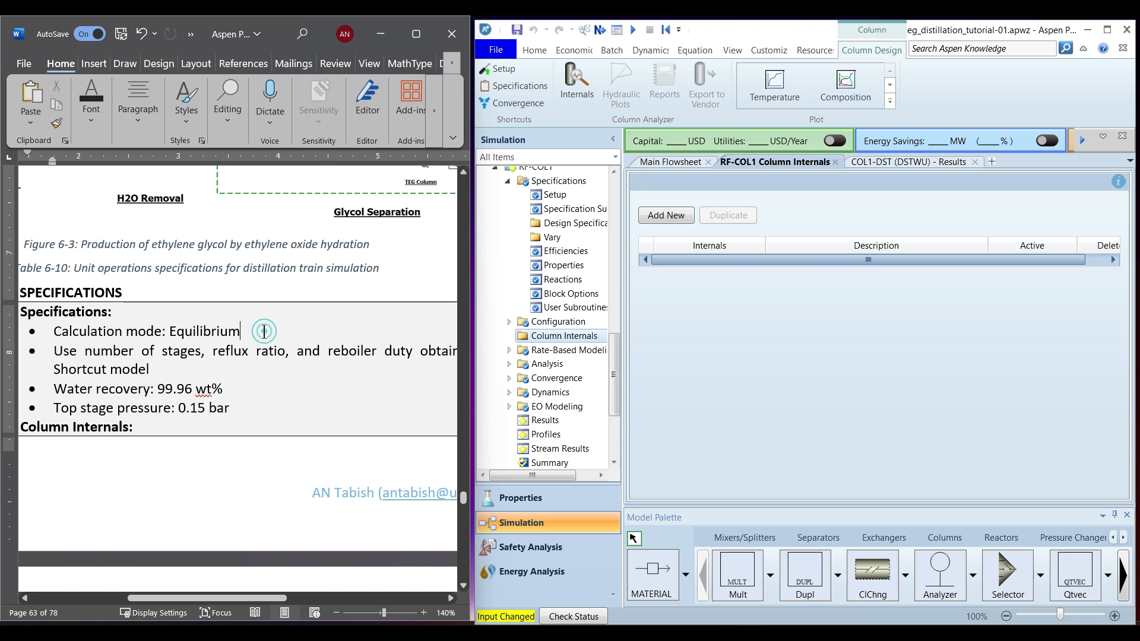
- Check the column internals requirements in the Word document, then add a new internals set to RF-COL1, generating the missing hydraulic data
left_click(273, 411)
scroll(272, 411, "down", 1)
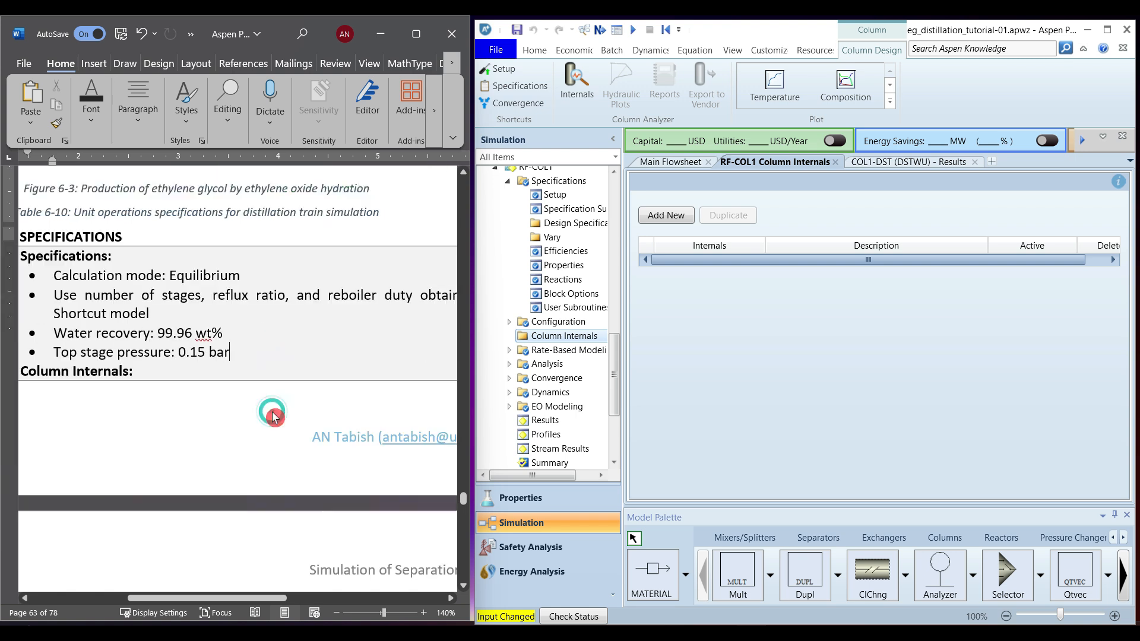
scroll(273, 413, "down", 5)
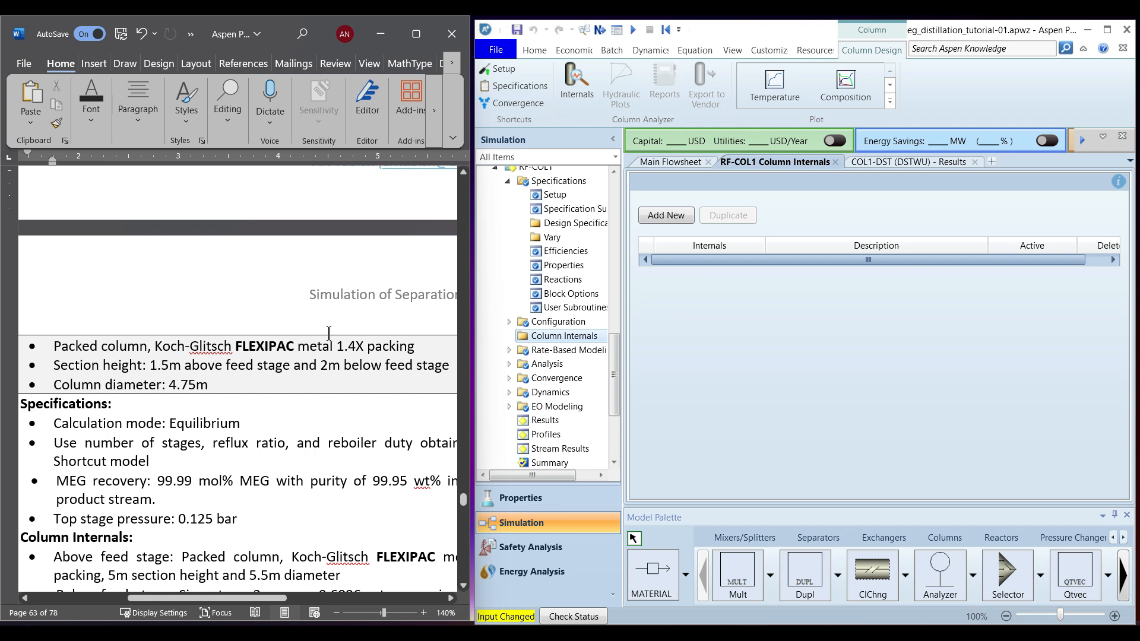
left_click(719, 383)
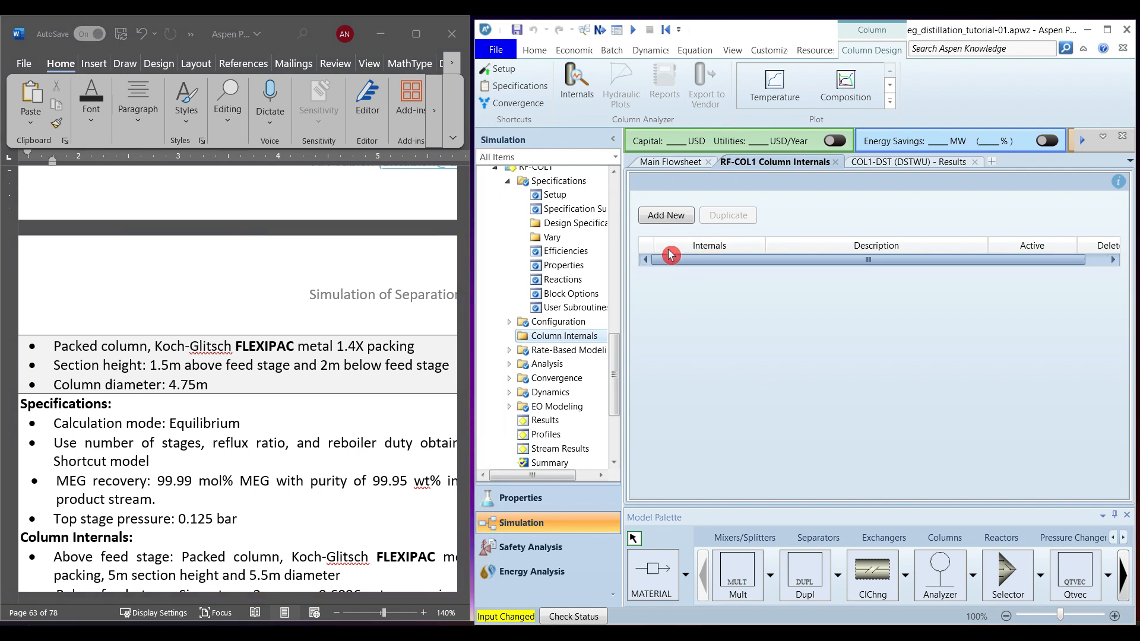
left_click(668, 218)
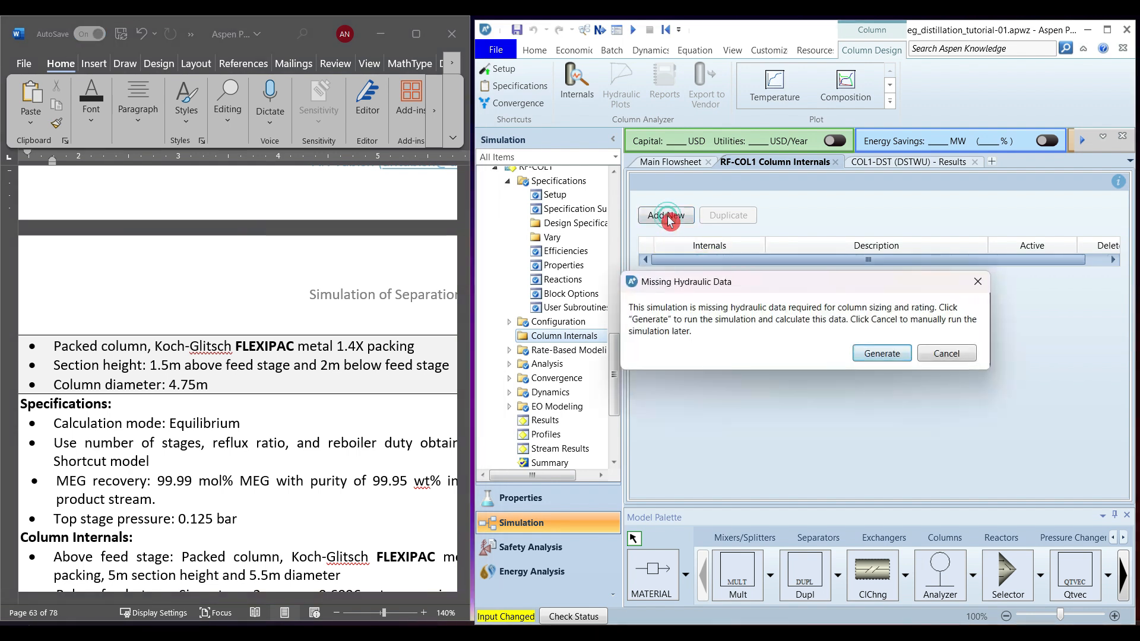
left_click(884, 356)
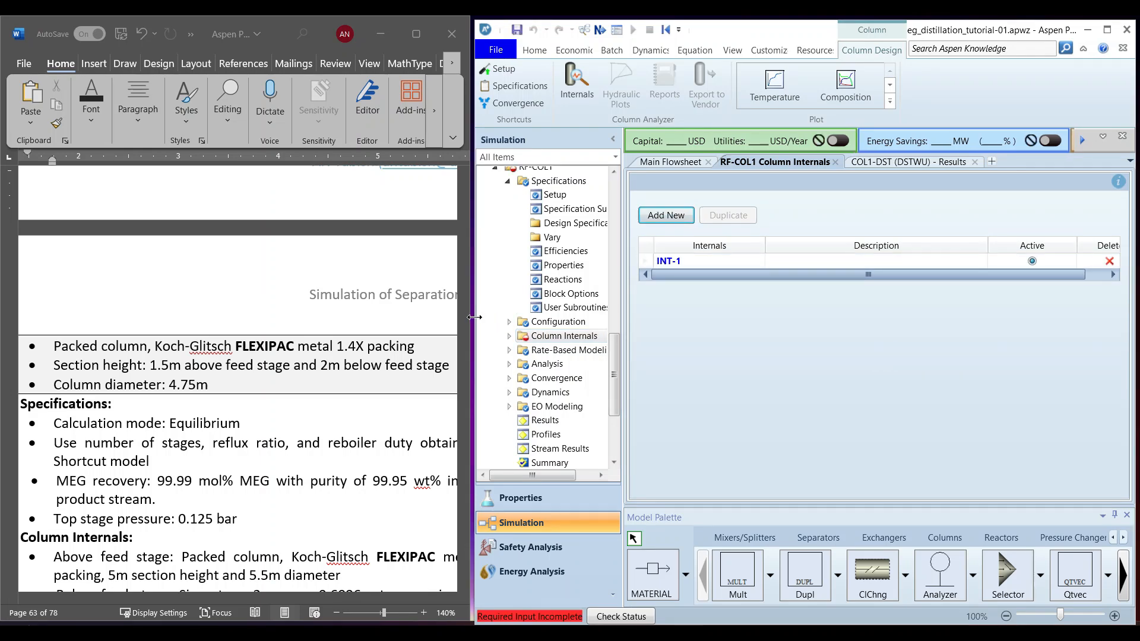
- Widen the Aspen Plus window and auto-section column internals INT-1 based on feed/draw locations
left_click_drag(476, 317, 436, 317)
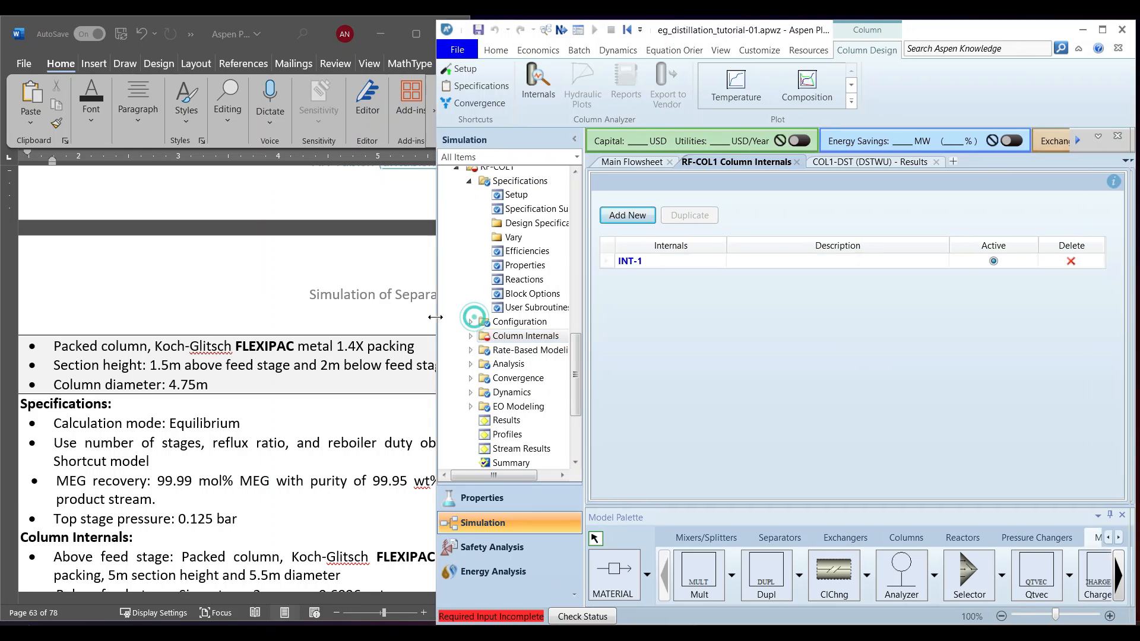
left_click(488, 340)
left_click(469, 337)
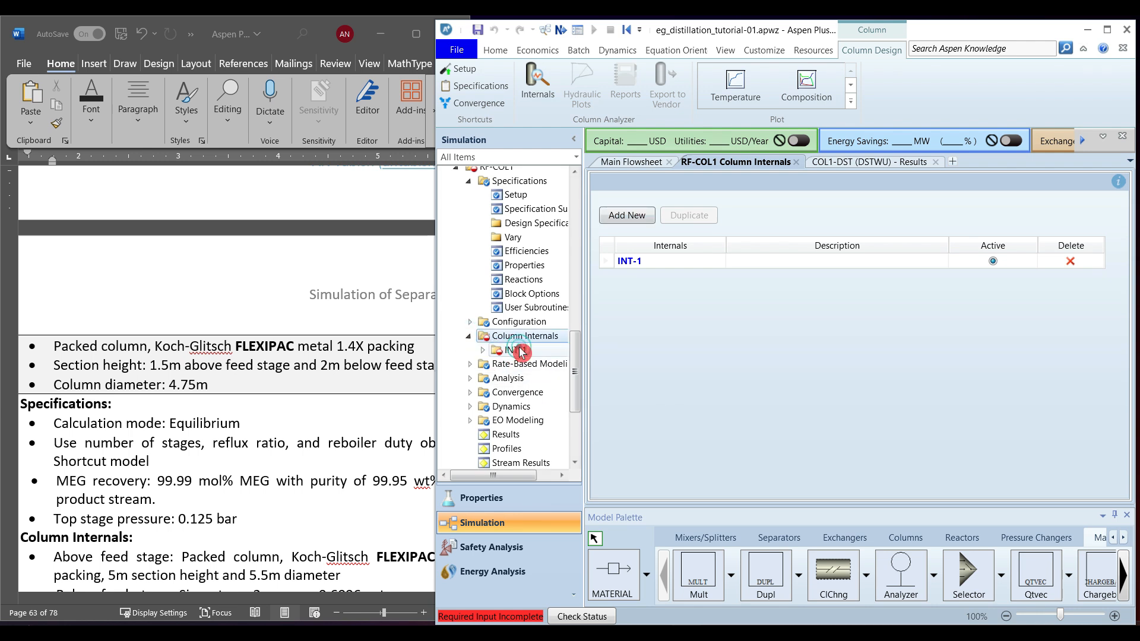
left_click(517, 350)
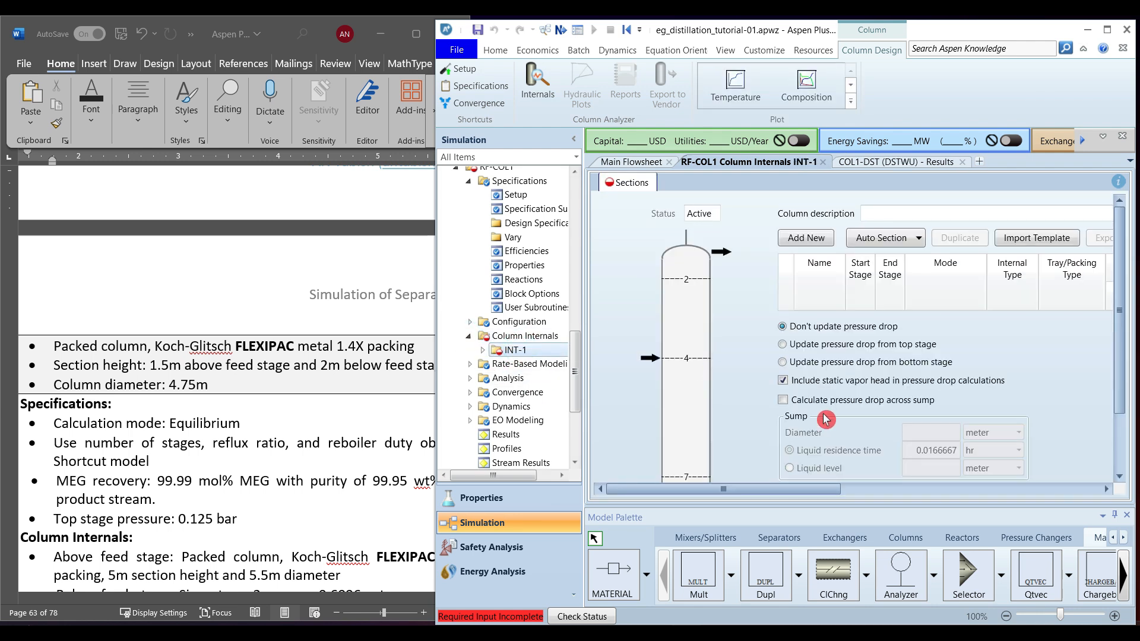
left_click(921, 241)
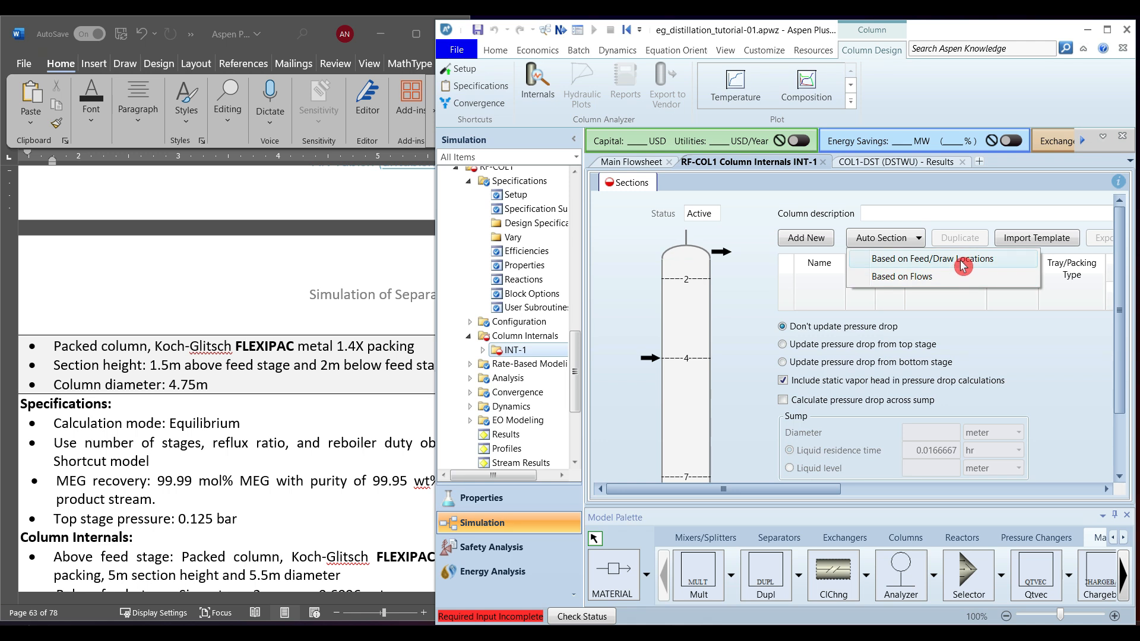
left_click(1008, 266)
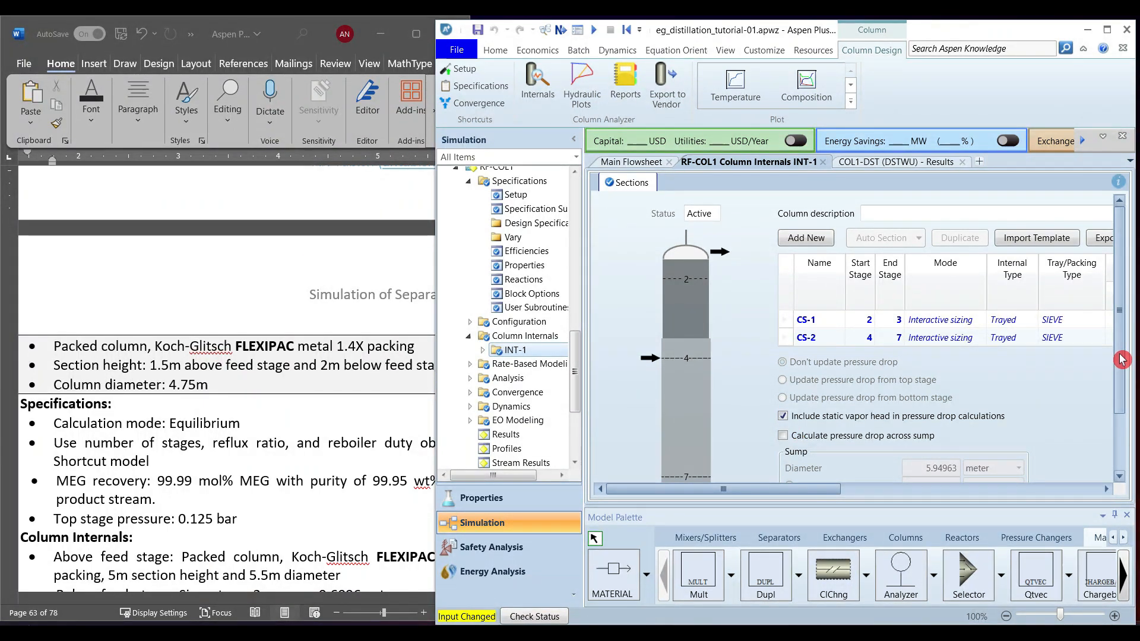
- Set section CS-1 to Rating mode with the Packed internal type
scroll(1120, 321, "down", 2)
left_click_drag(786, 493, 883, 498)
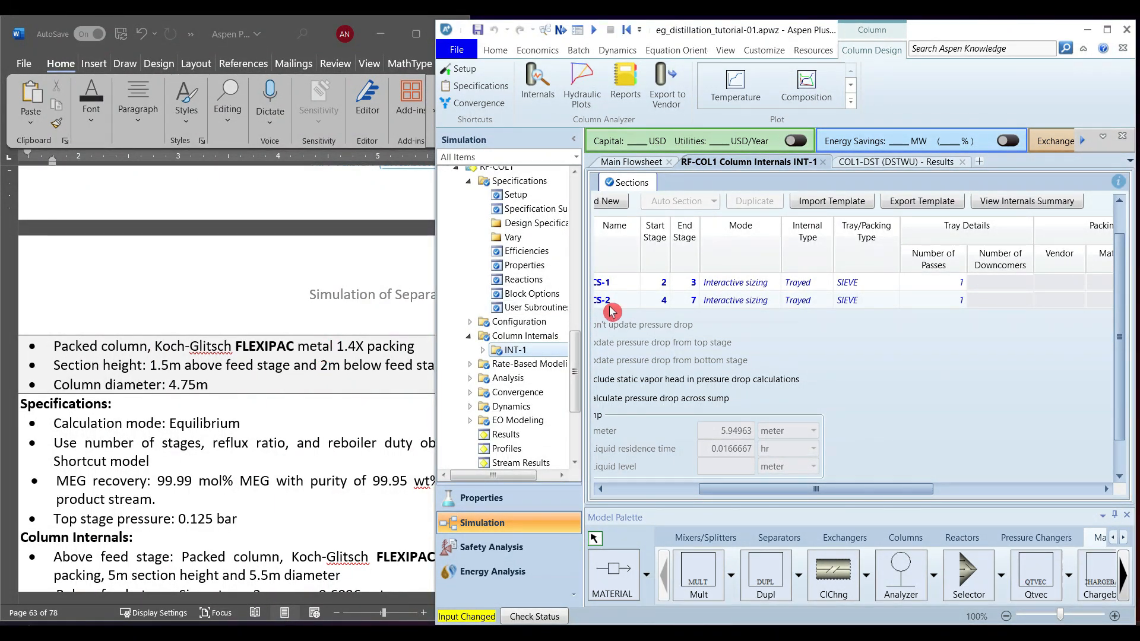
left_click(751, 287)
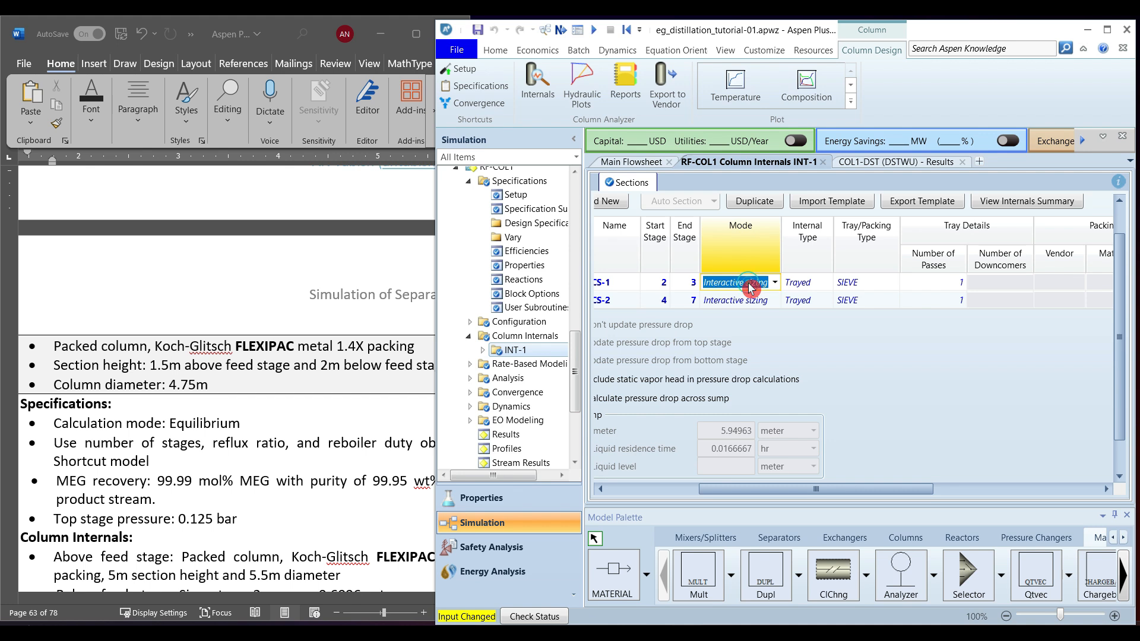
left_click(775, 284)
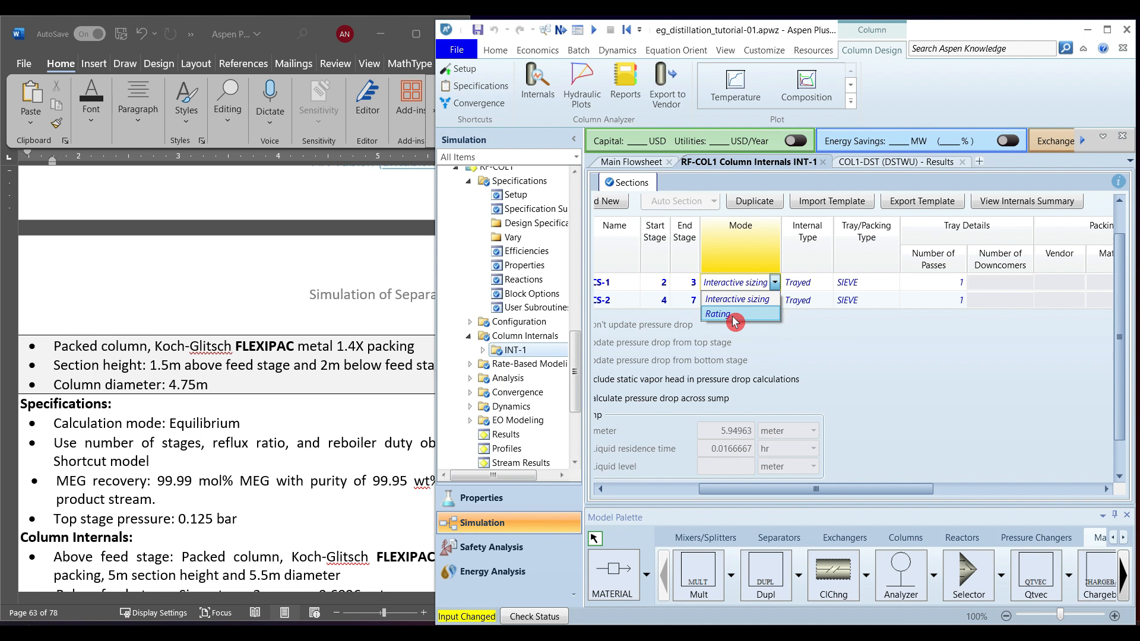
left_click(897, 351)
left_click(775, 283)
left_click(714, 318)
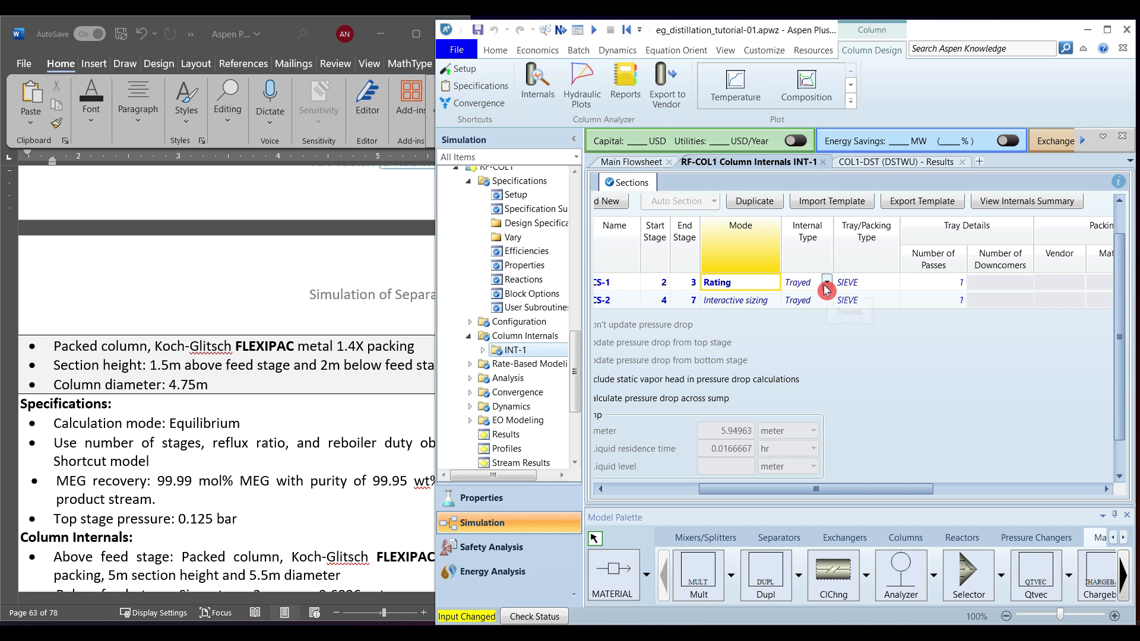
left_click(804, 284)
double_click(804, 285)
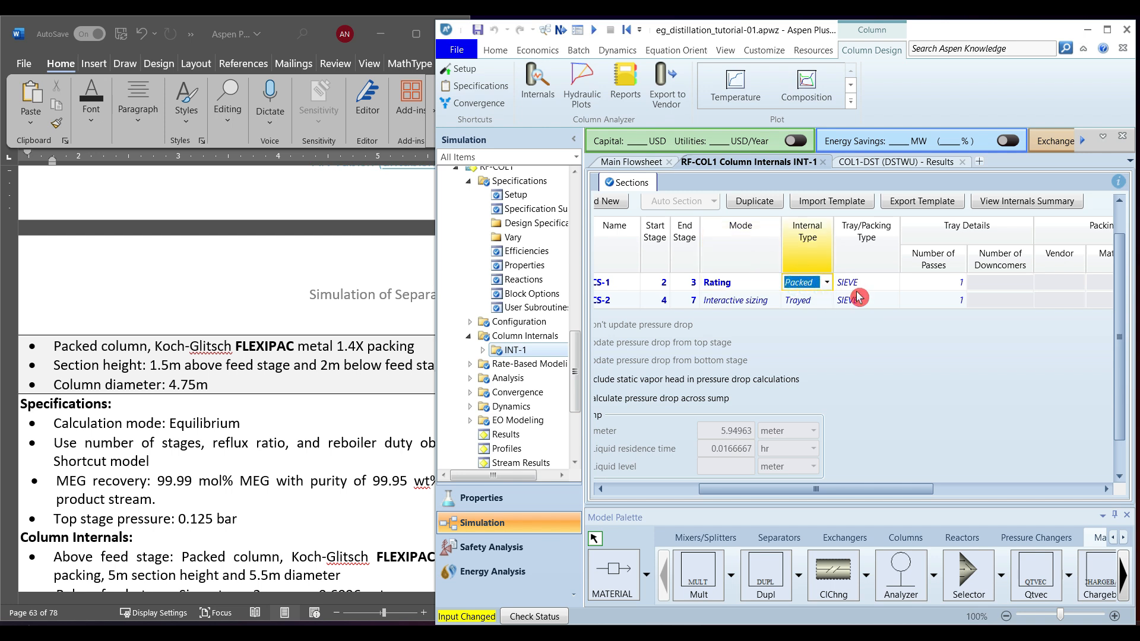
- Choose FLEXIPAC as the packing type for section CS-1
left_click(883, 284)
left_click(894, 284)
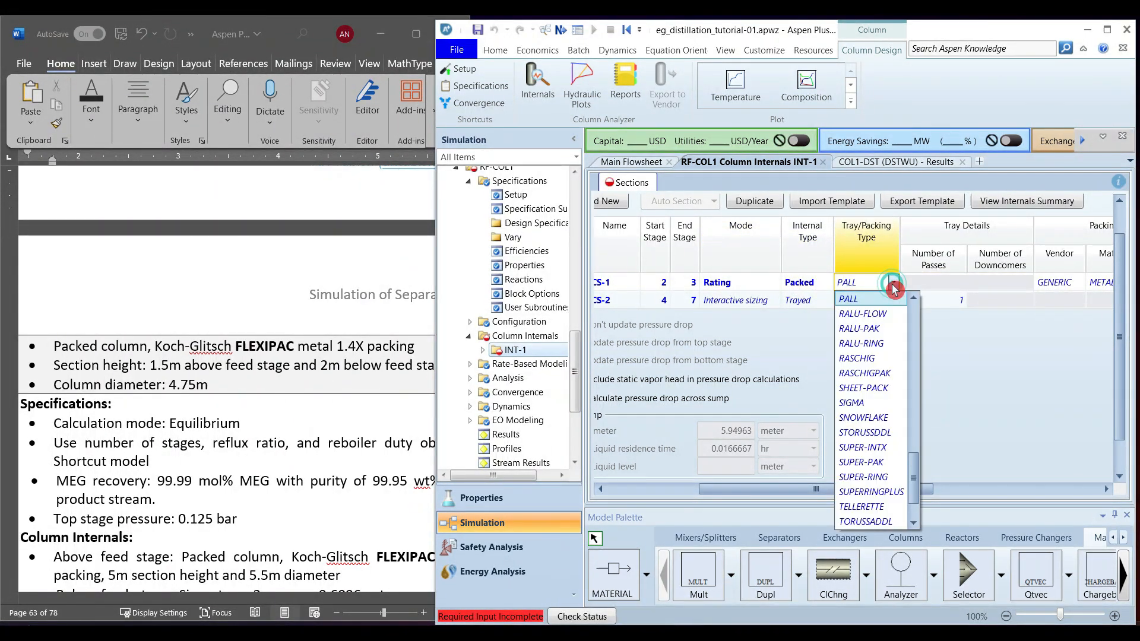
left_click_drag(915, 479, 919, 437)
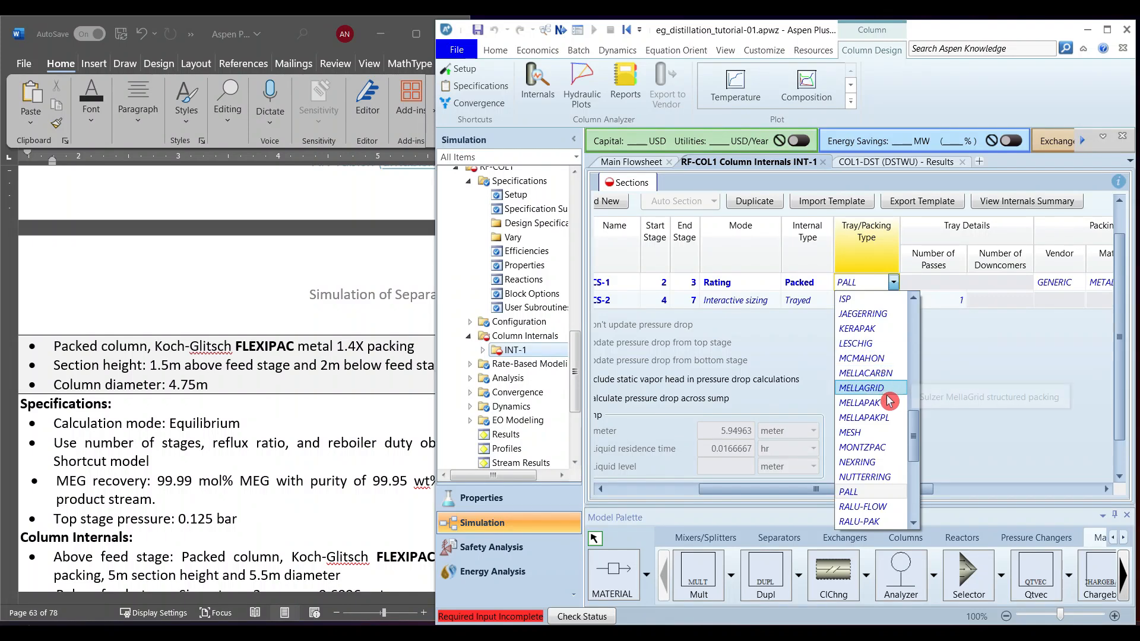
left_click_drag(918, 427, 915, 350)
left_click(862, 402)
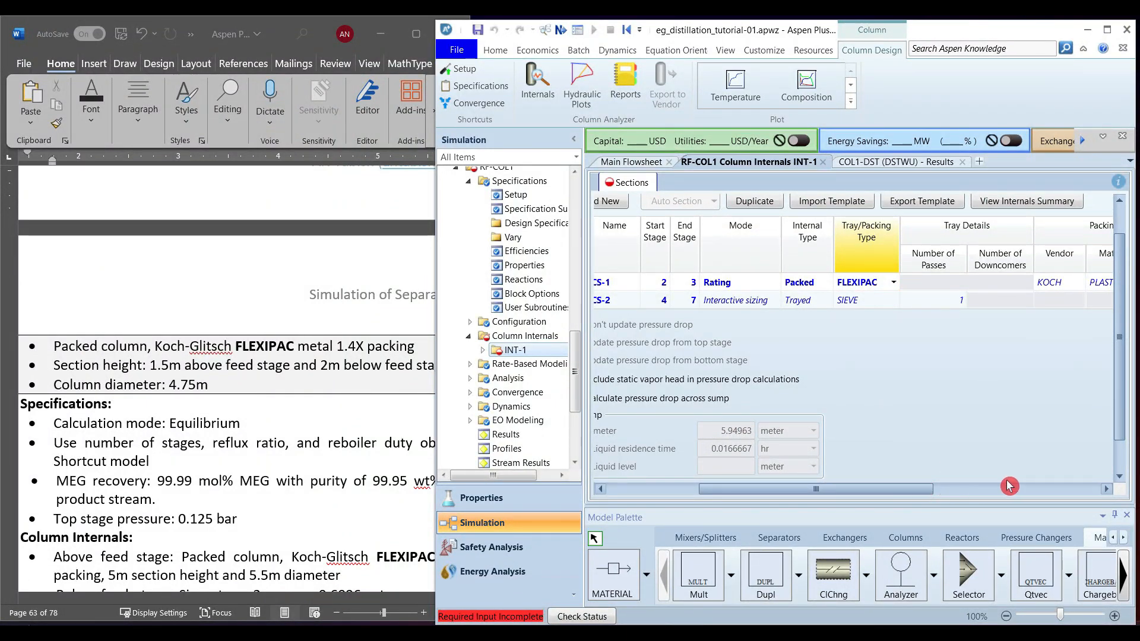
- Set the packing material of section CS-1 to METAL and its dimension to 1.4X
left_click_drag(917, 491, 1031, 489)
left_click(886, 283)
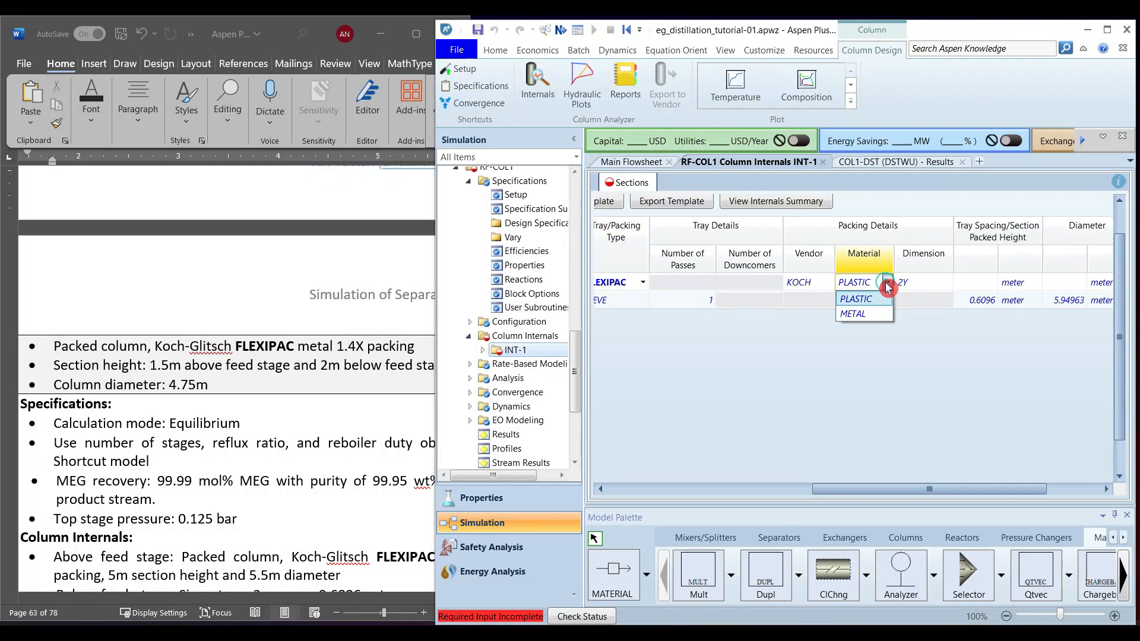
left_click(859, 314)
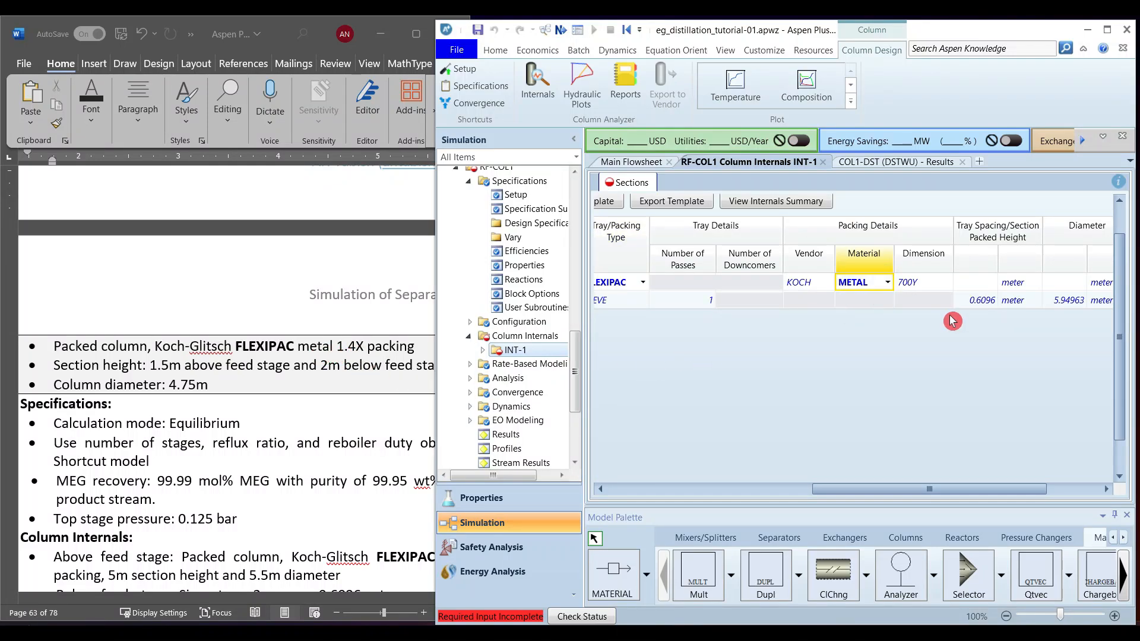
left_click(946, 283)
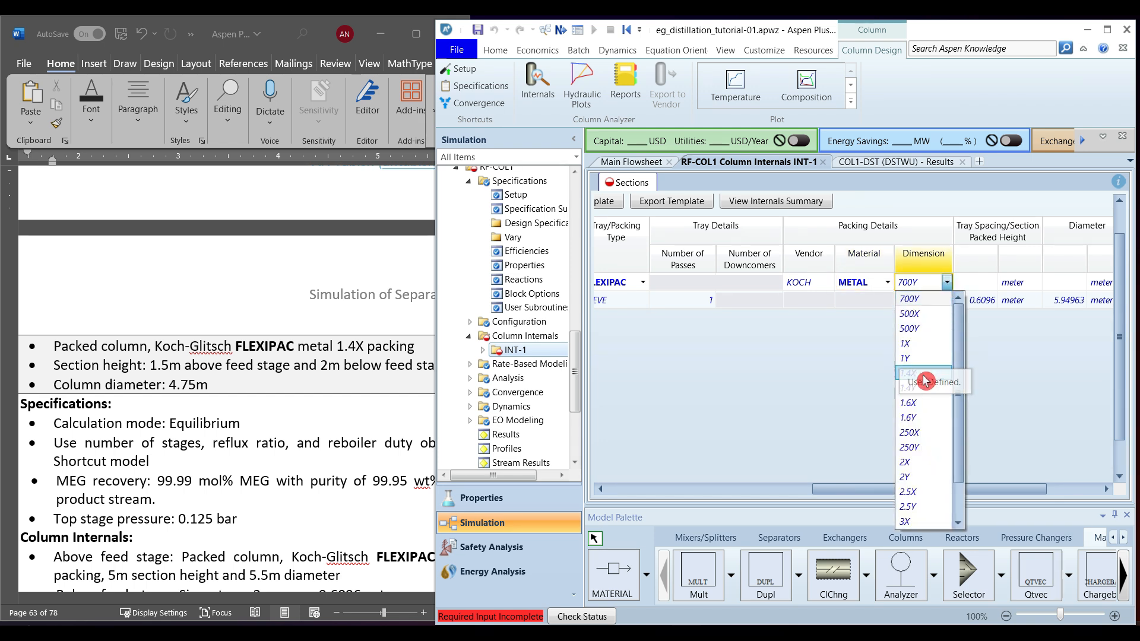
left_click(946, 384)
left_click(987, 403)
- Set section CS-1's packed height to 1.5 meter and its diameter to 4.75 meter, following the Word specification
left_click_drag(847, 490, 884, 490)
left_click(898, 282)
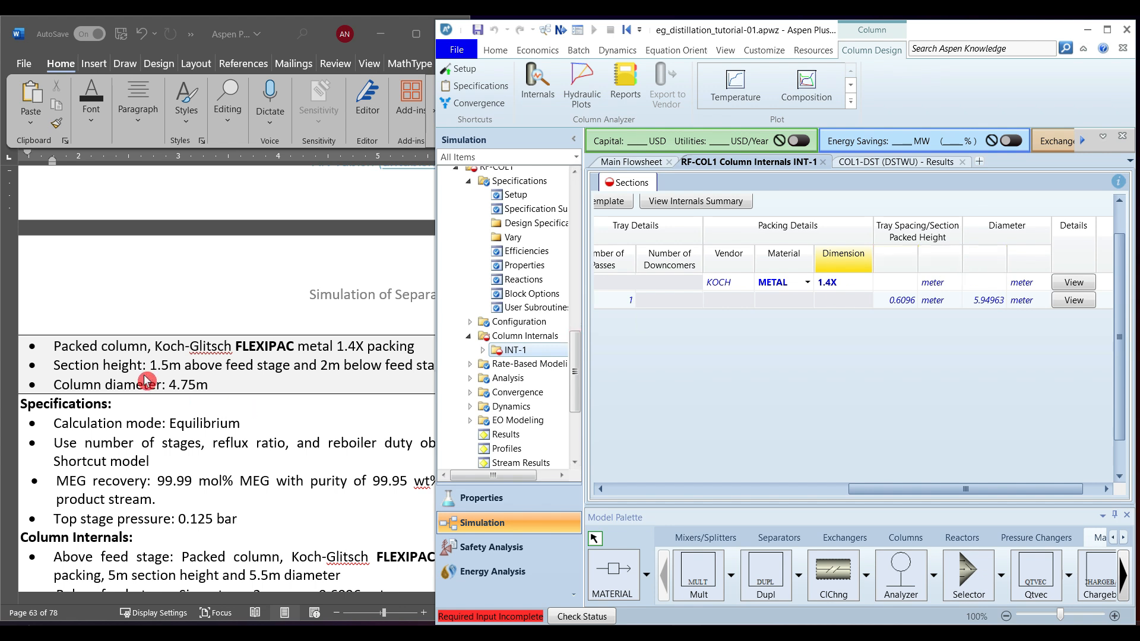
left_click(187, 368)
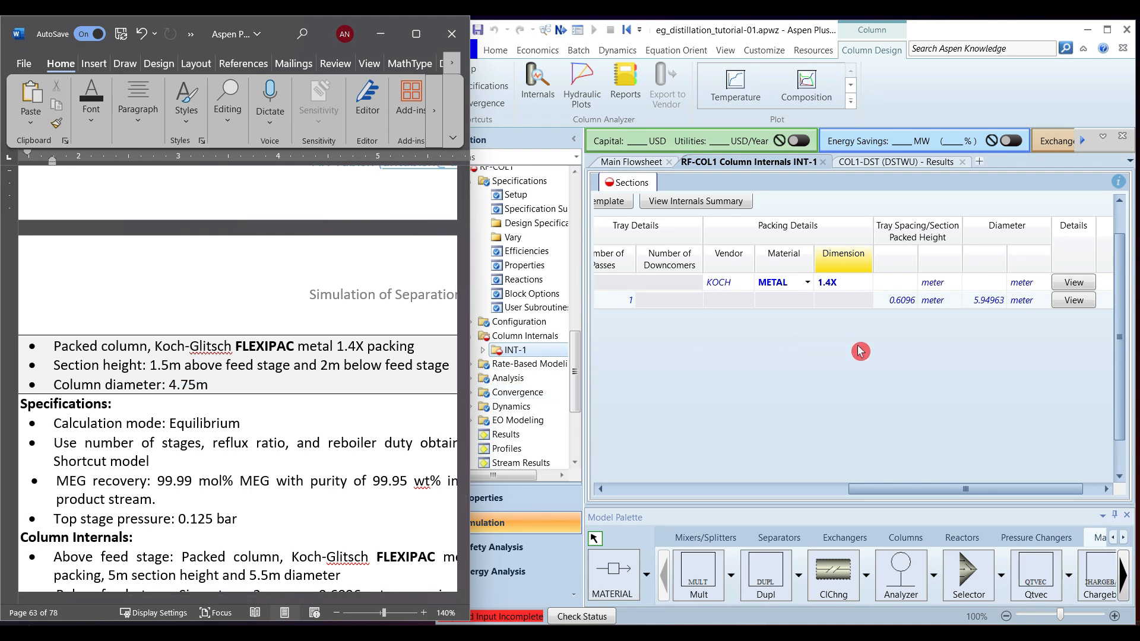
left_click(897, 283)
type("1.5")
left_click(961, 378)
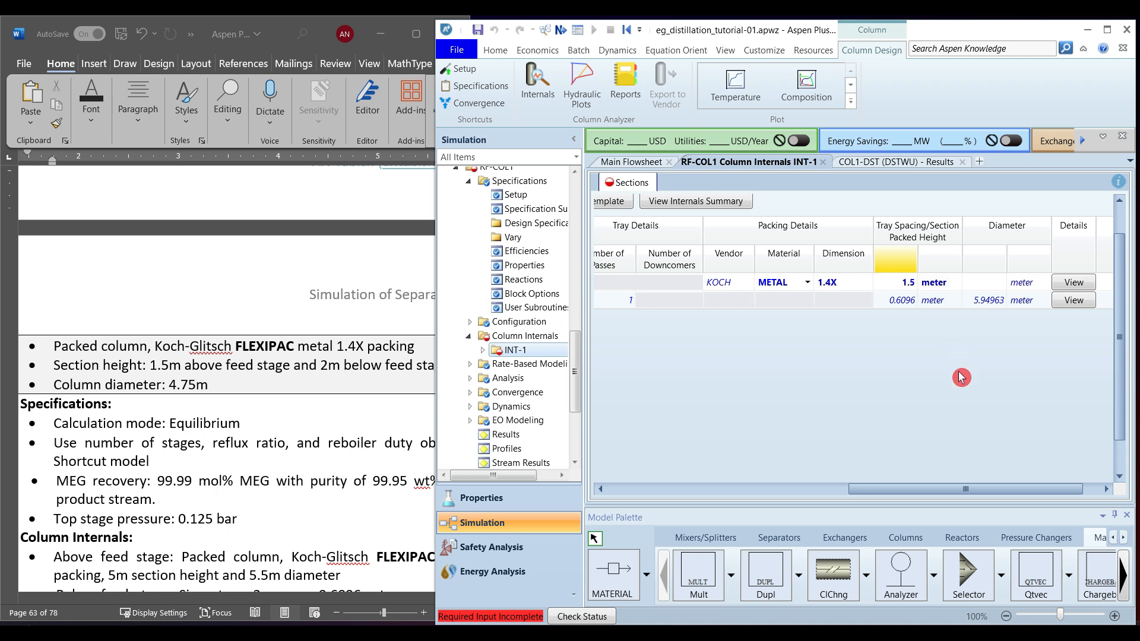
left_click(983, 285)
type("4")
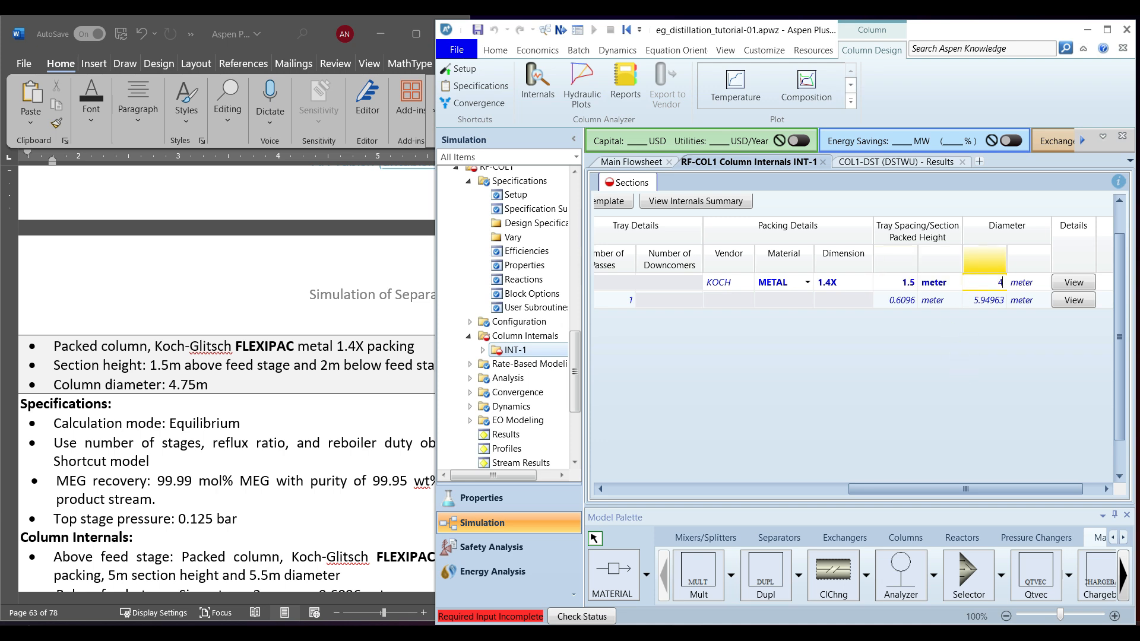
type(".75")
left_click(983, 358)
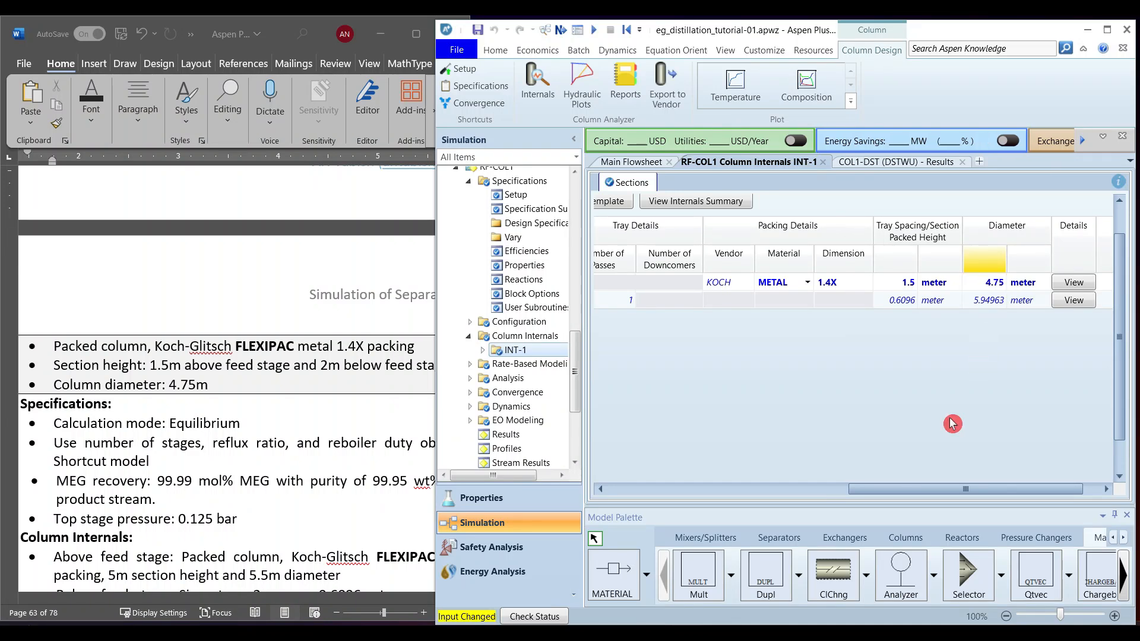
- Set section CS-2 to Rating mode with the Packed internal type
left_click_drag(932, 489, 835, 490)
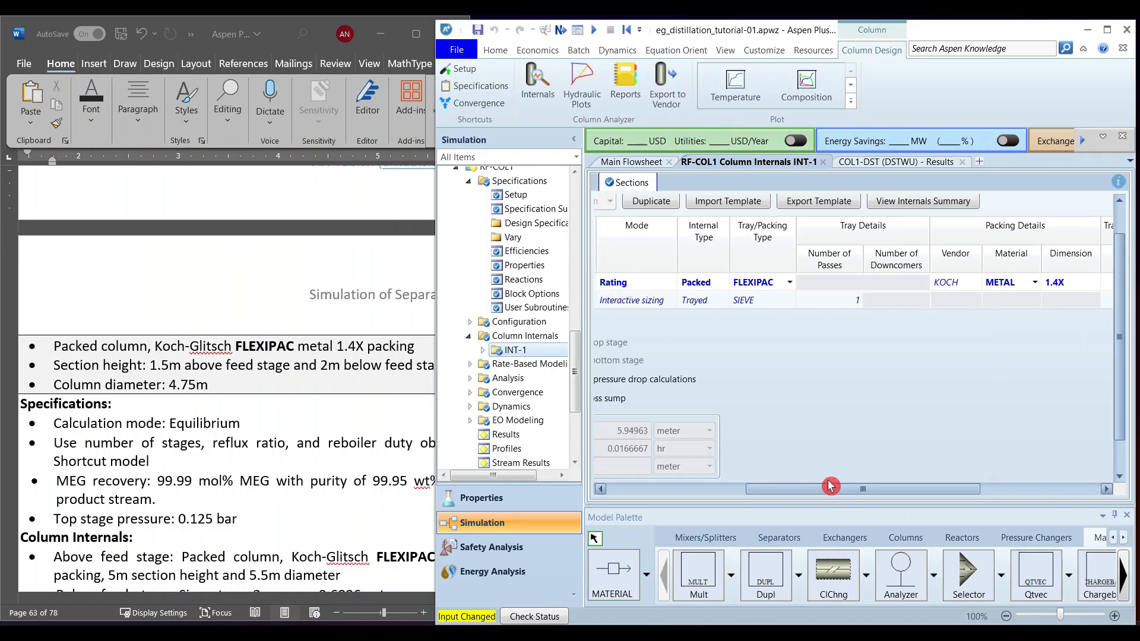
left_click(671, 301)
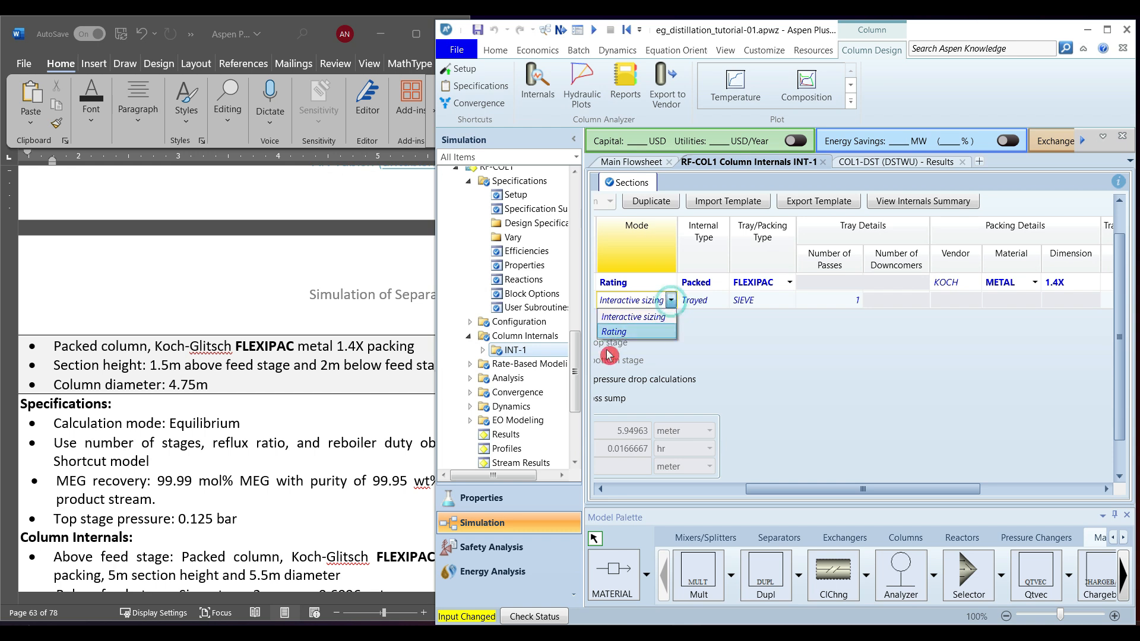
left_click(615, 332)
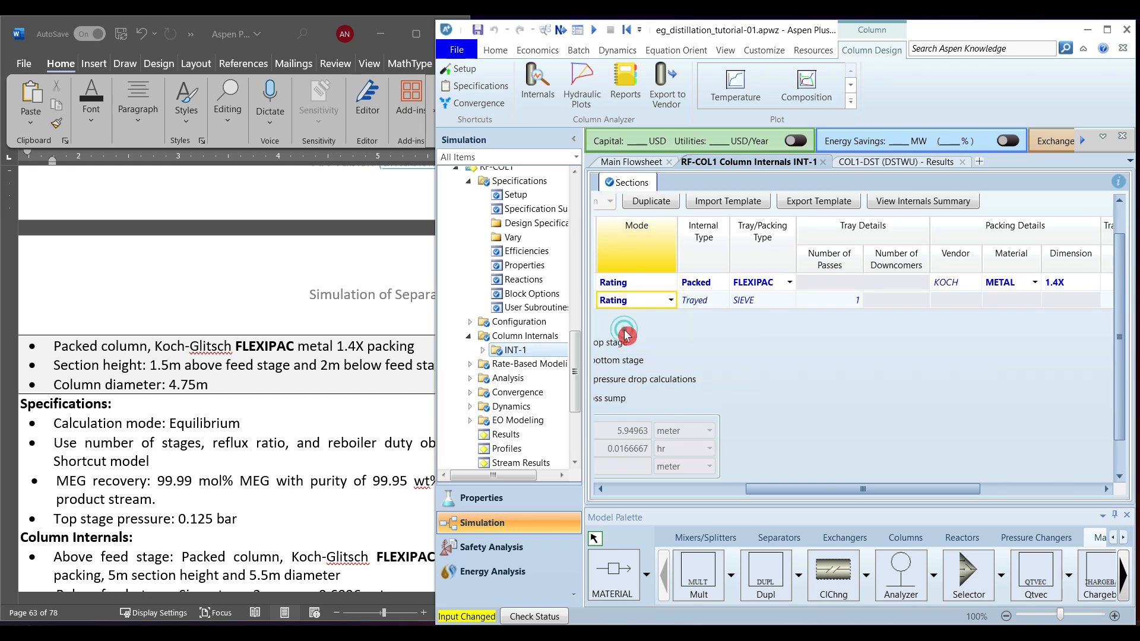
left_click(708, 305)
left_click(708, 330)
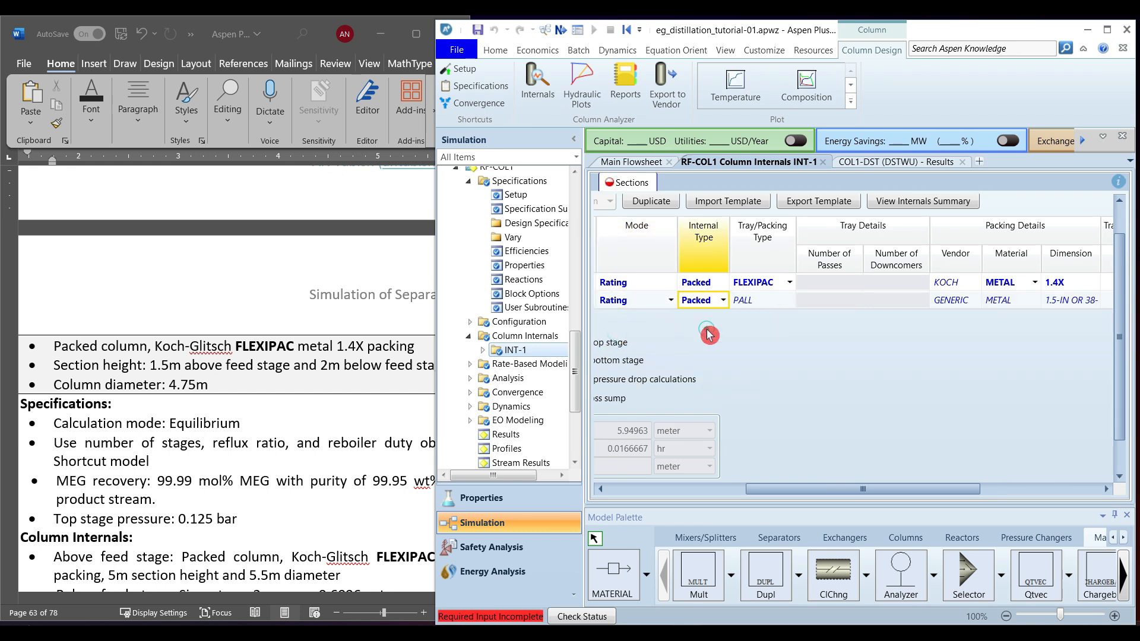
- Choose FLEXIPAC as the packing type for section CS-2
left_click(788, 300)
left_click(789, 299)
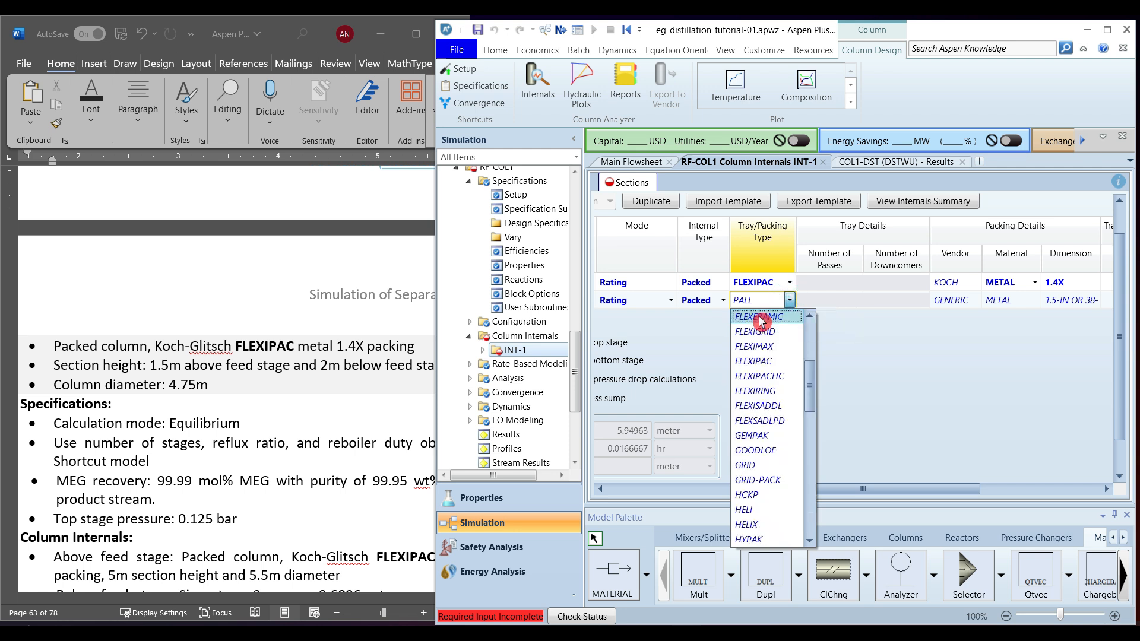
scroll(772, 363, "up", 10)
left_click(772, 362)
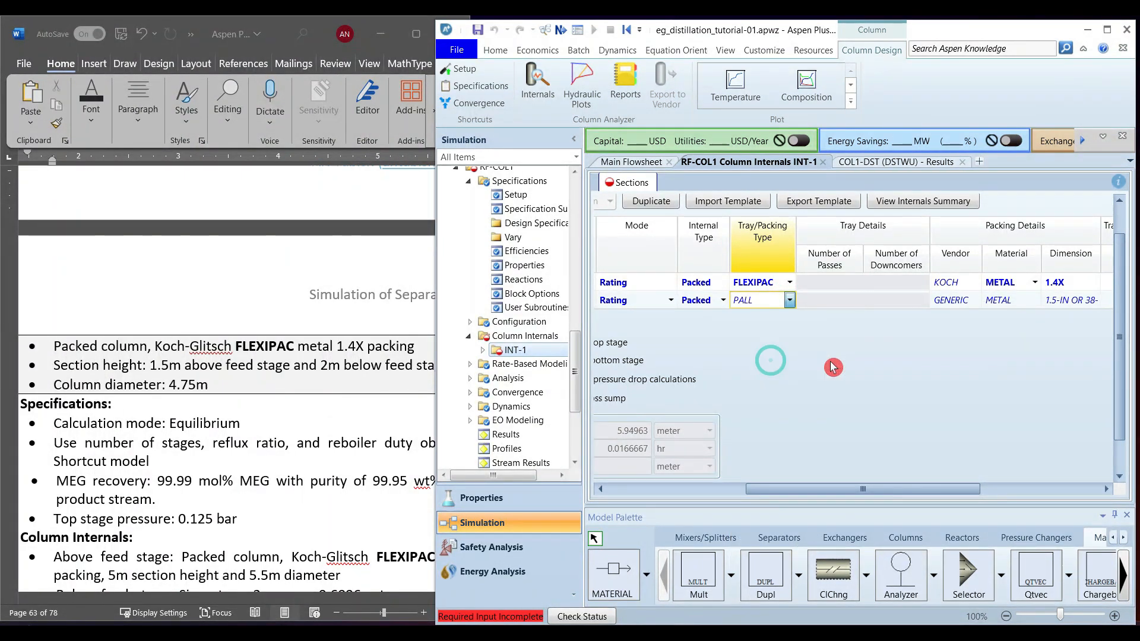
- Set the packing material of section CS-2 to METAL and its dimension to 1.4X
left_click_drag(922, 489, 987, 497)
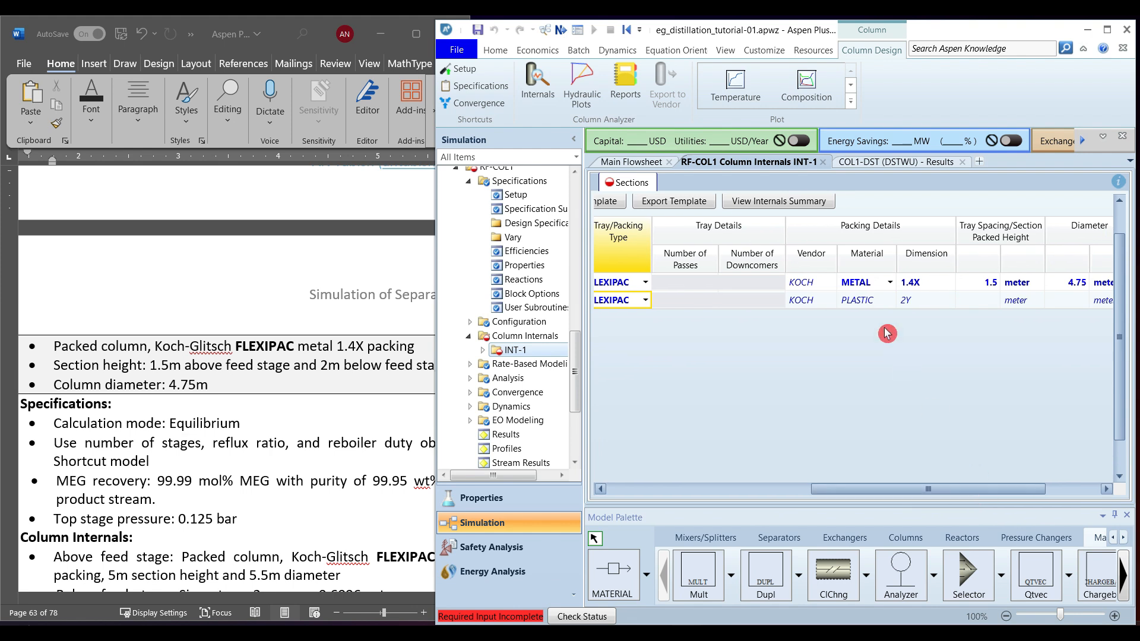
left_click(864, 300)
left_click(890, 300)
left_click(863, 332)
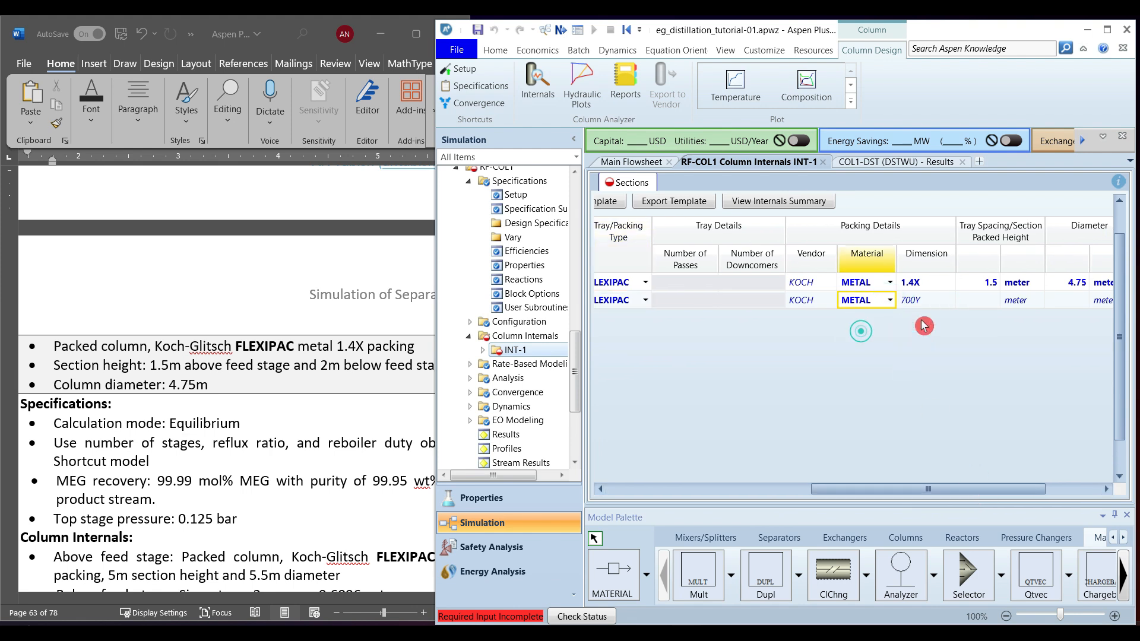
left_click(950, 299)
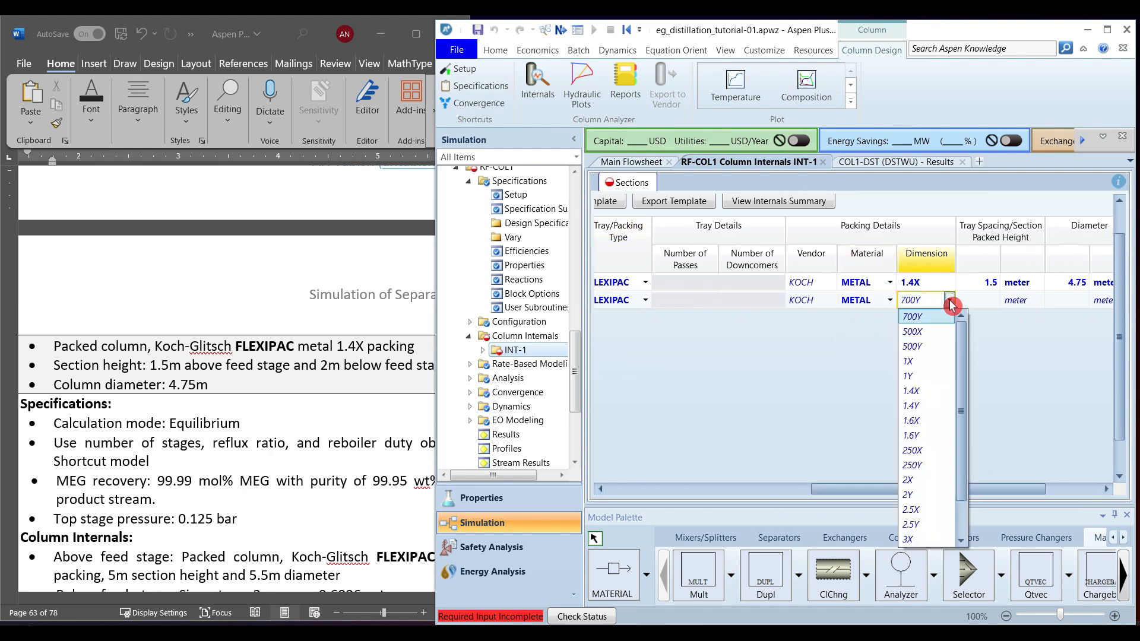
left_click(924, 392)
- Set section CS-2's packed height to 2 meter and its diameter to 4.75 meter
left_click(986, 303)
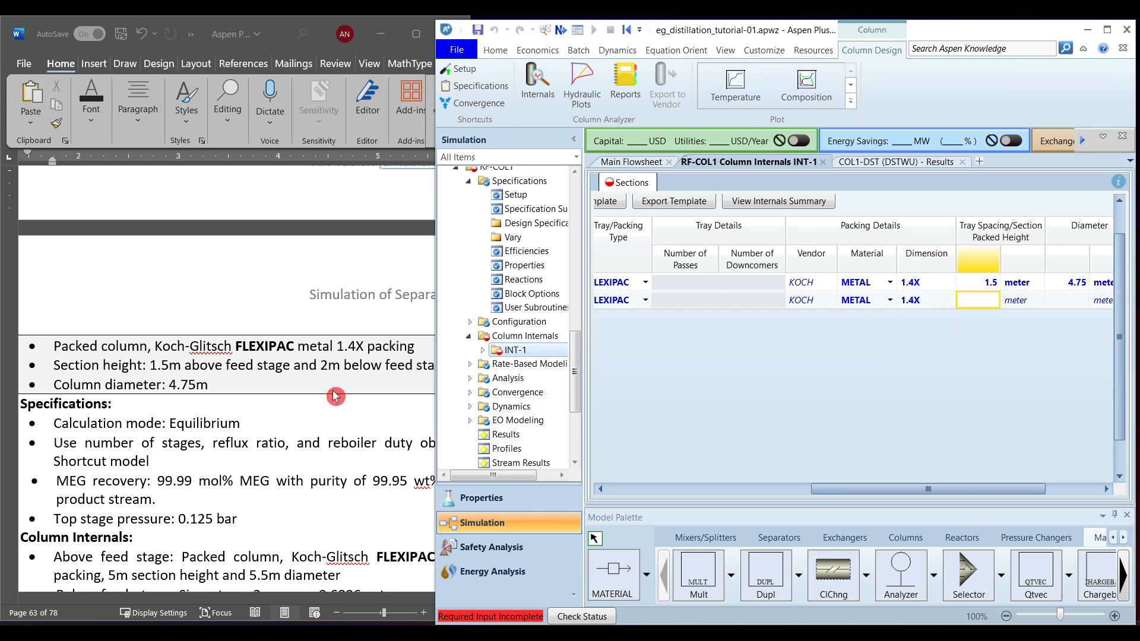
type("2")
key("Return")
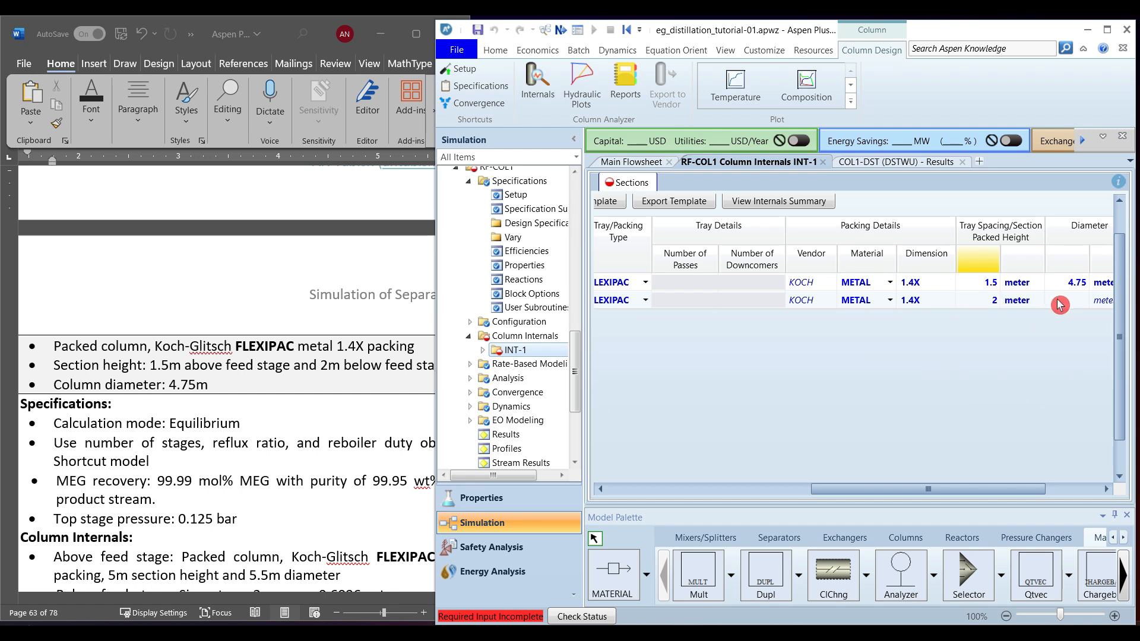
left_click(1060, 305)
type("4.75")
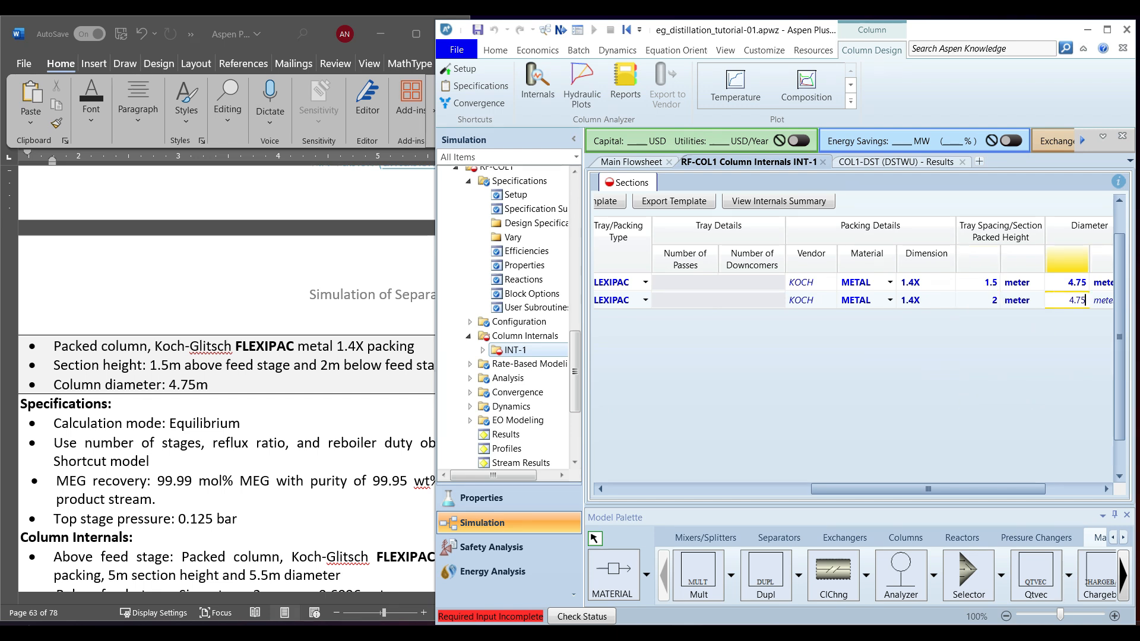
key("Return")
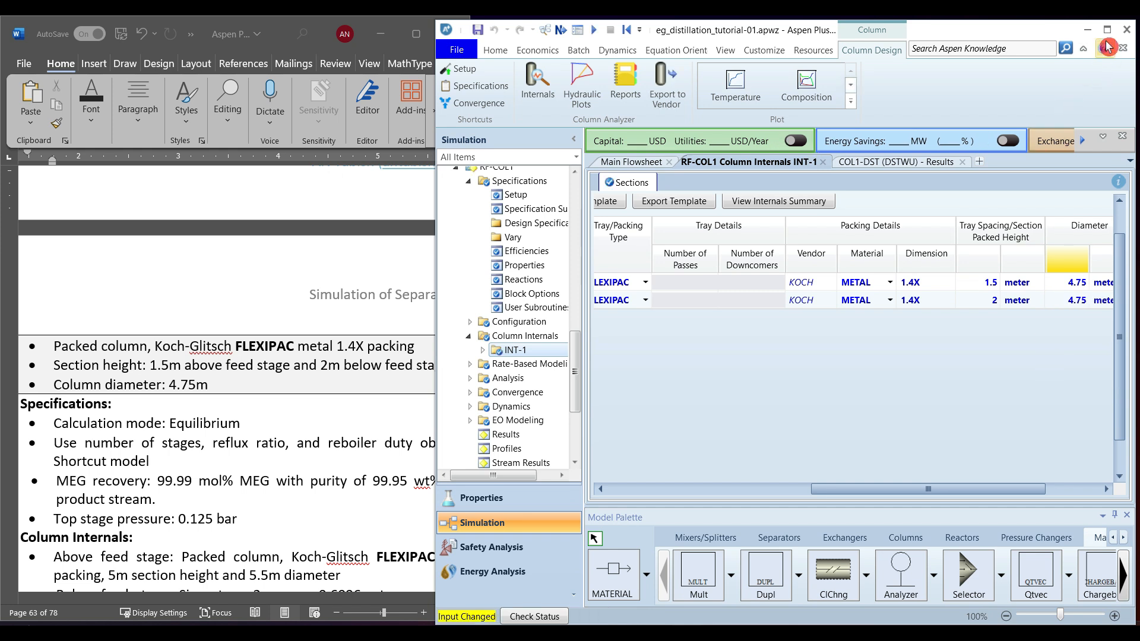
- Maximize the simulation window, run the simulation and open the stream results of RF-COL1
left_click(1108, 29)
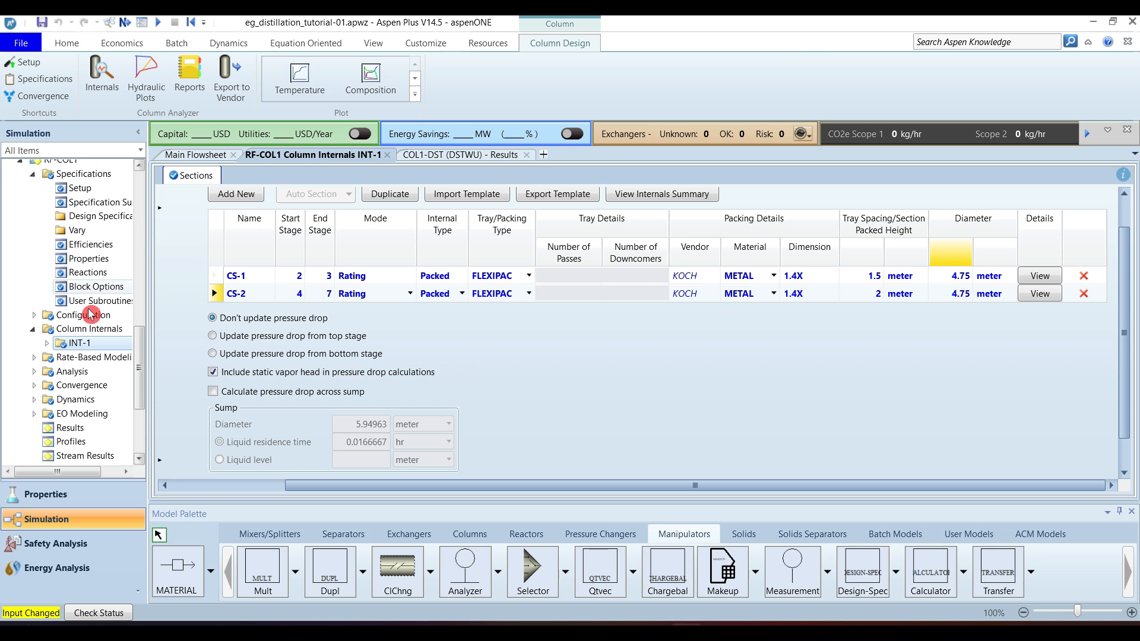
left_click(158, 24)
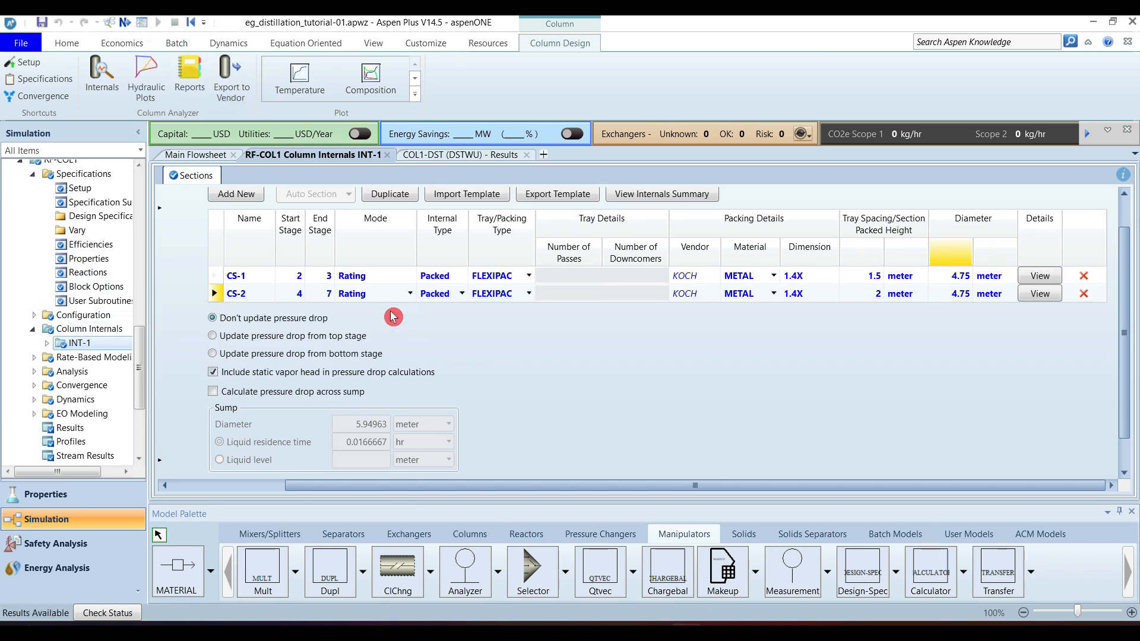
left_click_drag(140, 362, 144, 395)
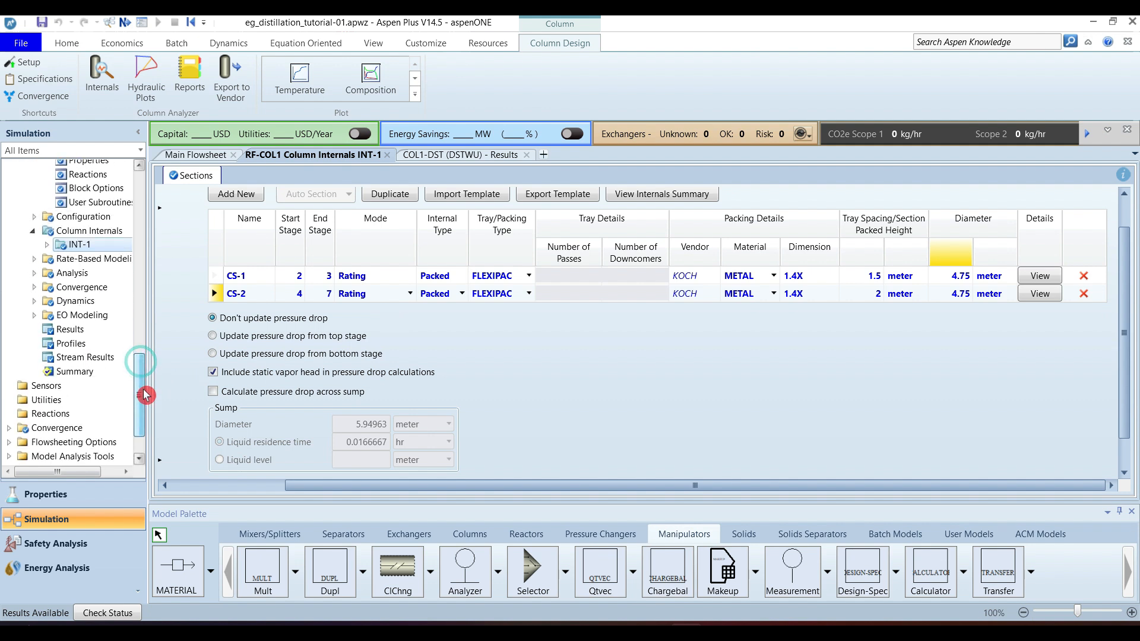
left_click(87, 359)
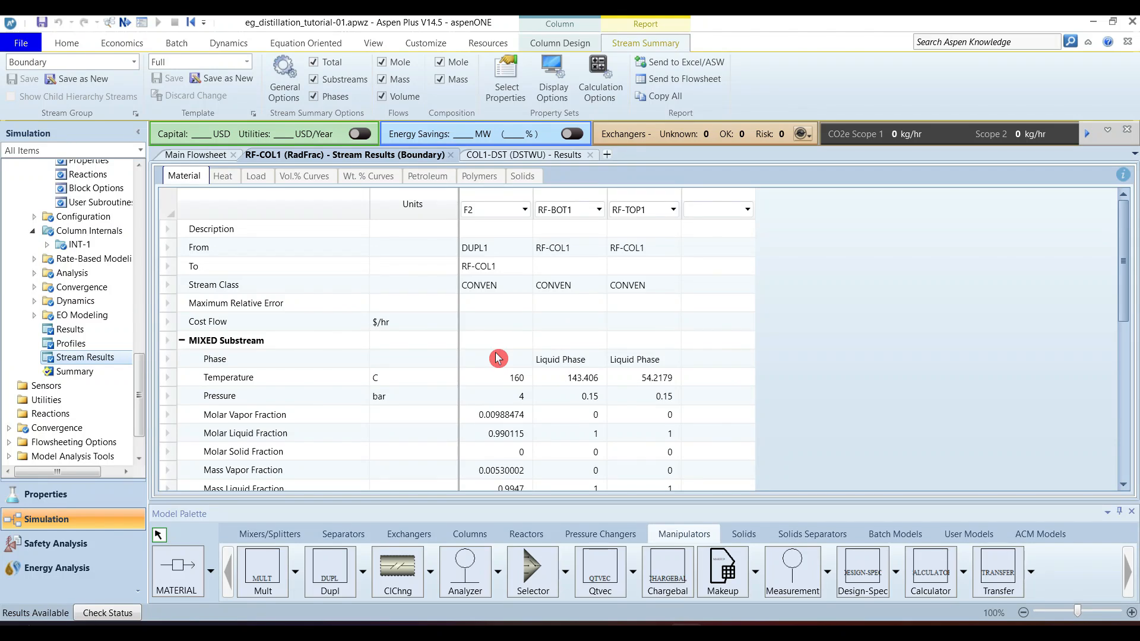
- Check the RF-BOT1 and RF-TOP1 temperatures, then expand the component mass flows to inspect the EG flow in RF-TOP1
left_click(580, 380)
left_click(665, 383)
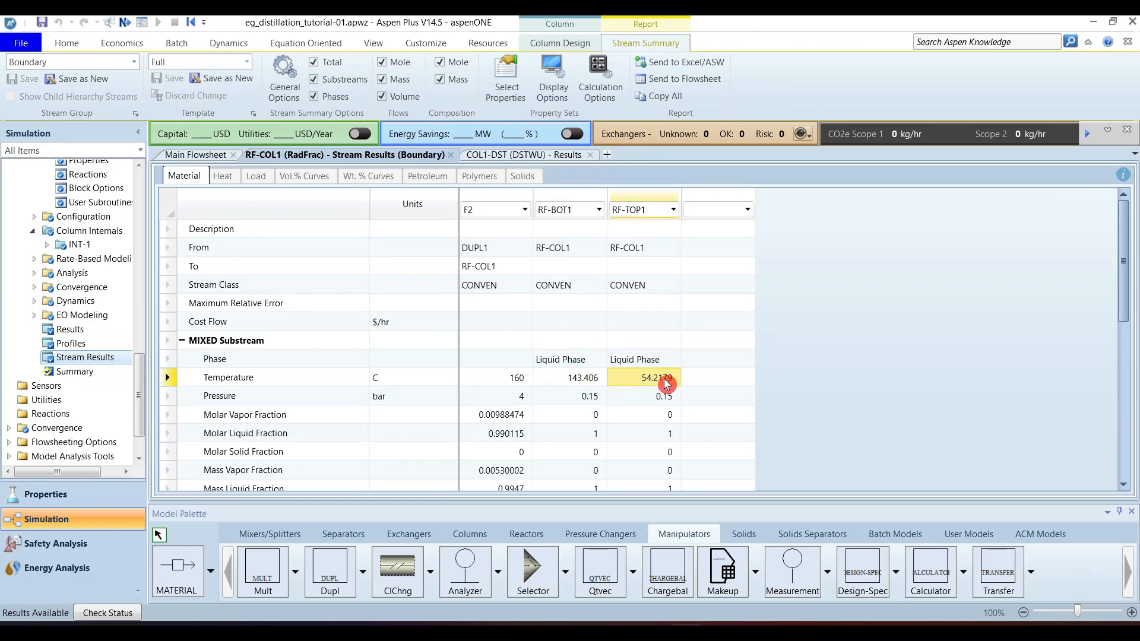
scroll(662, 380, "down", 6)
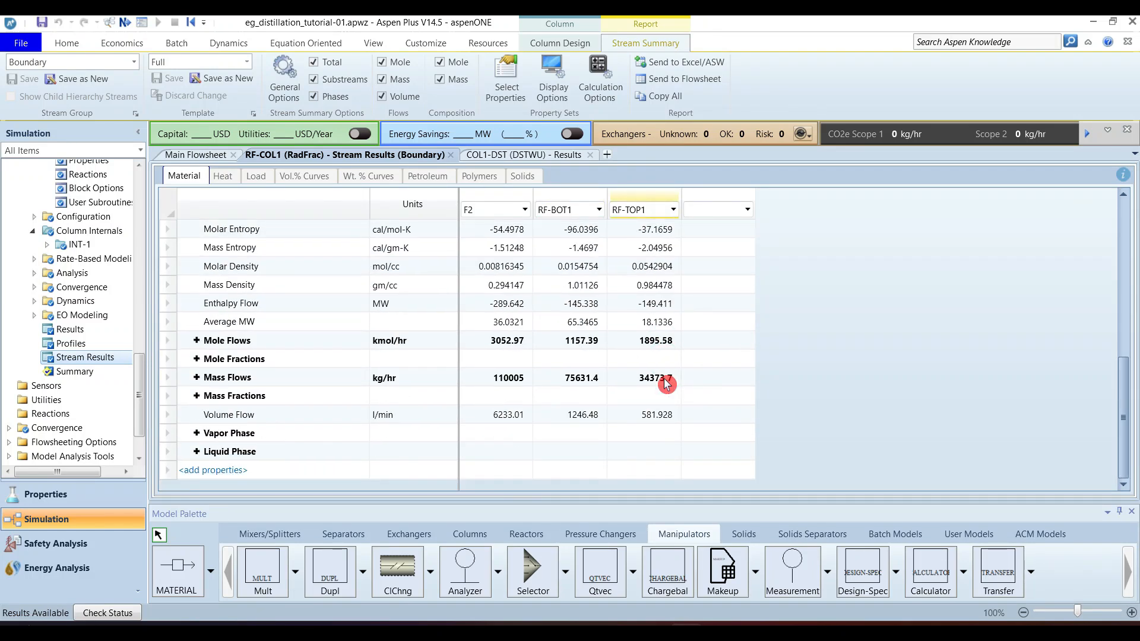
left_click(196, 378)
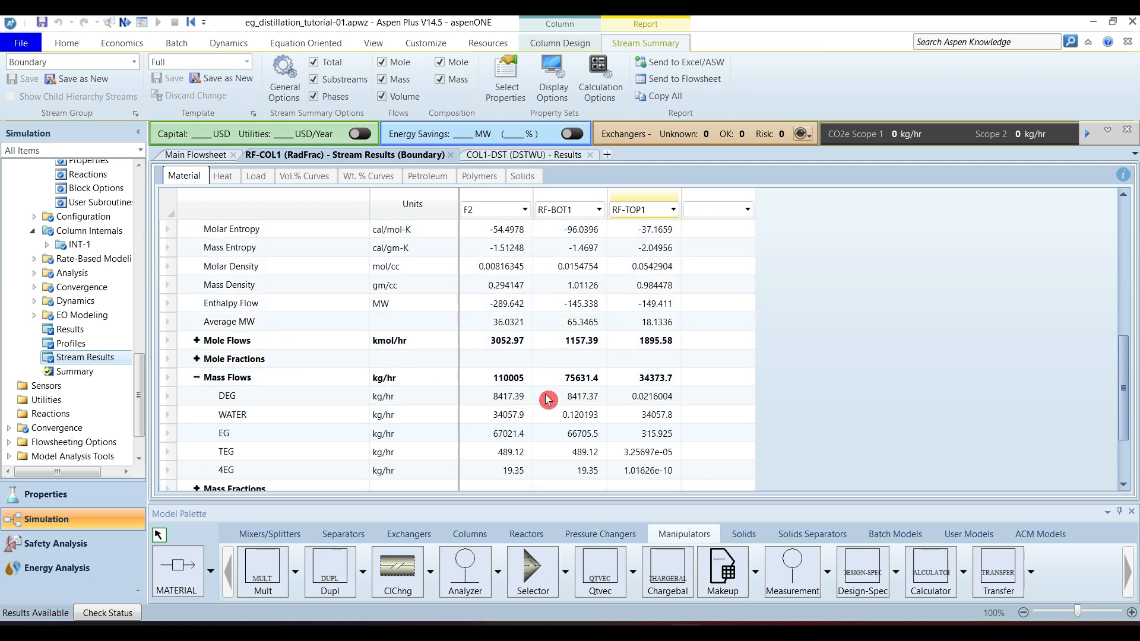
left_click(637, 437)
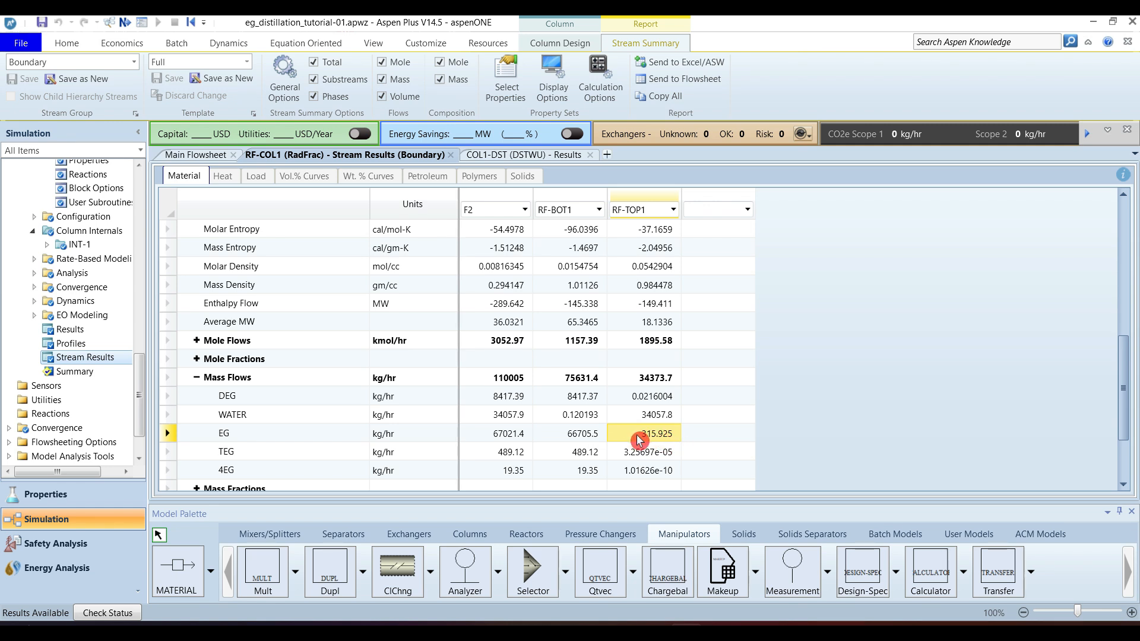
scroll(645, 439, "up", 6)
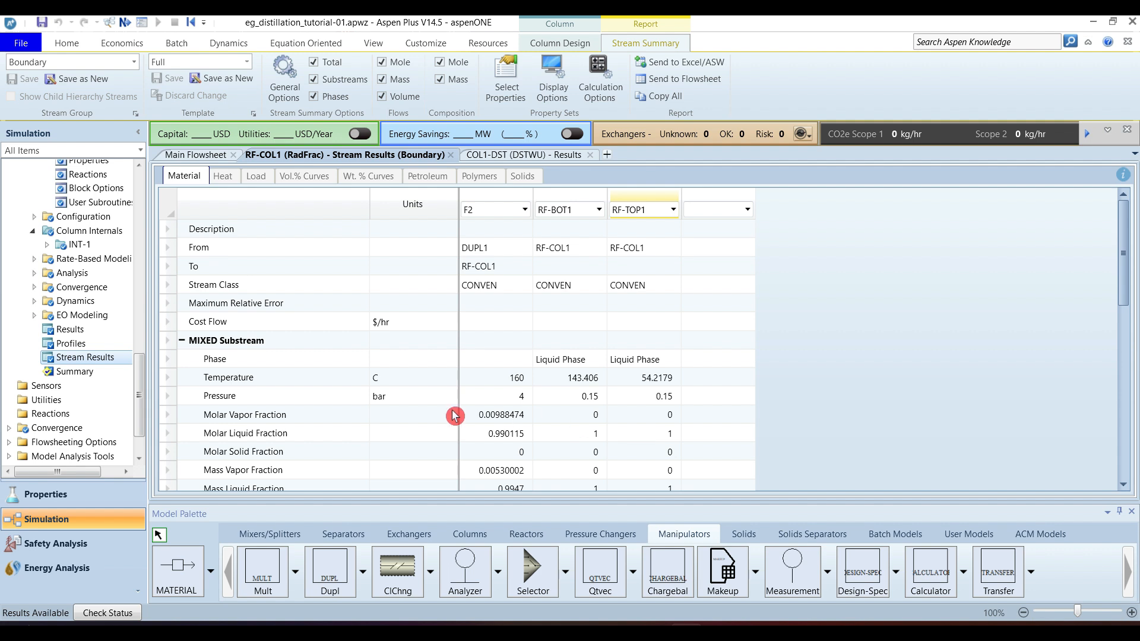
- Open the geometry of section CS-1 within column internals INT-1 of RF-COL1
mouse_move(142, 401)
left_mouse_down()
mouse_move(139, 368)
mouse_move(140, 380)
left_mouse_up()
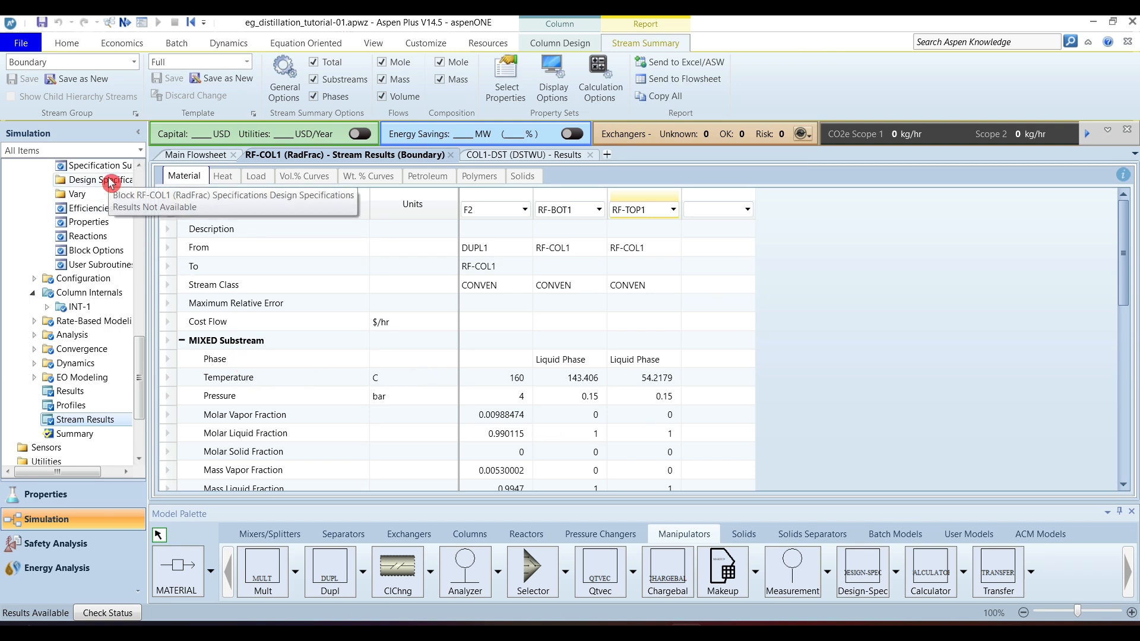
left_click(47, 307)
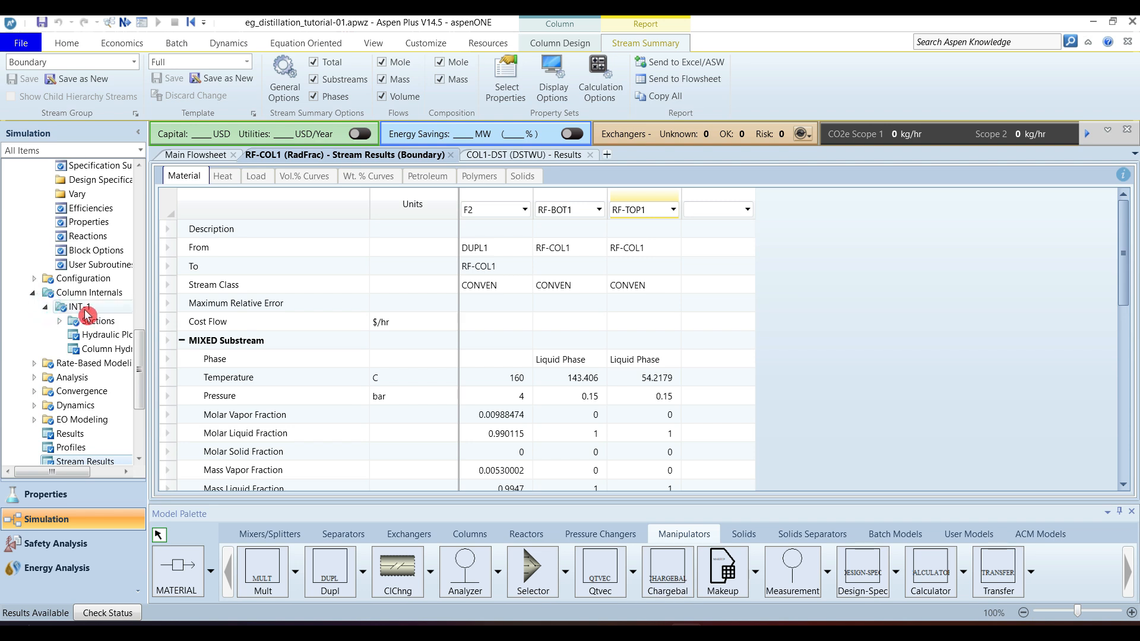
left_click(88, 309)
left_click(59, 321)
left_click(111, 340)
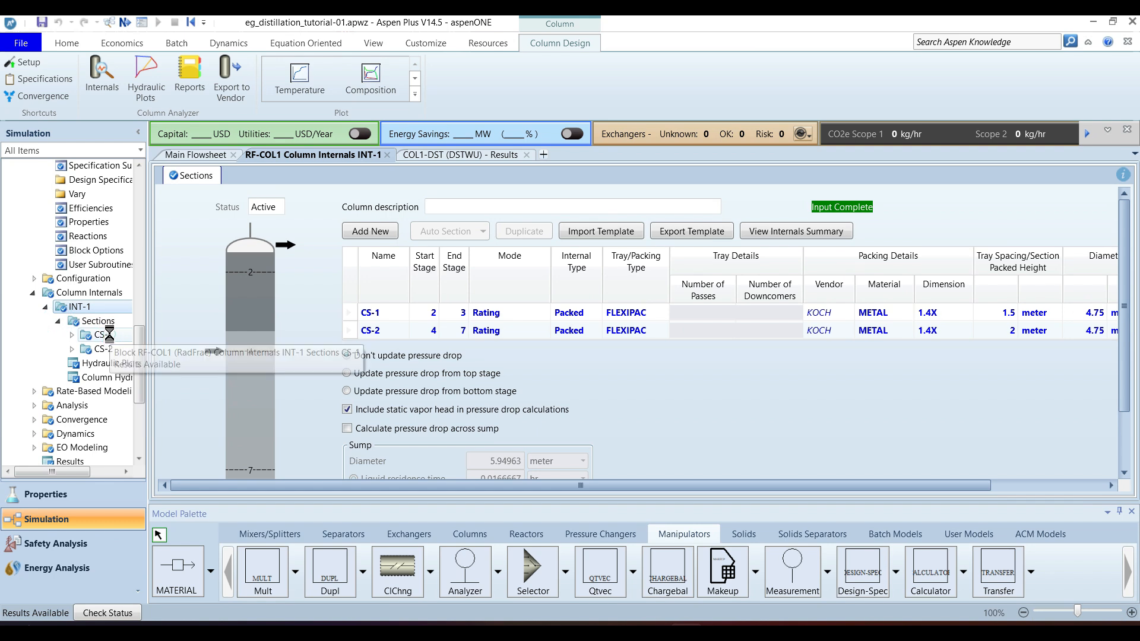
left_click(72, 341)
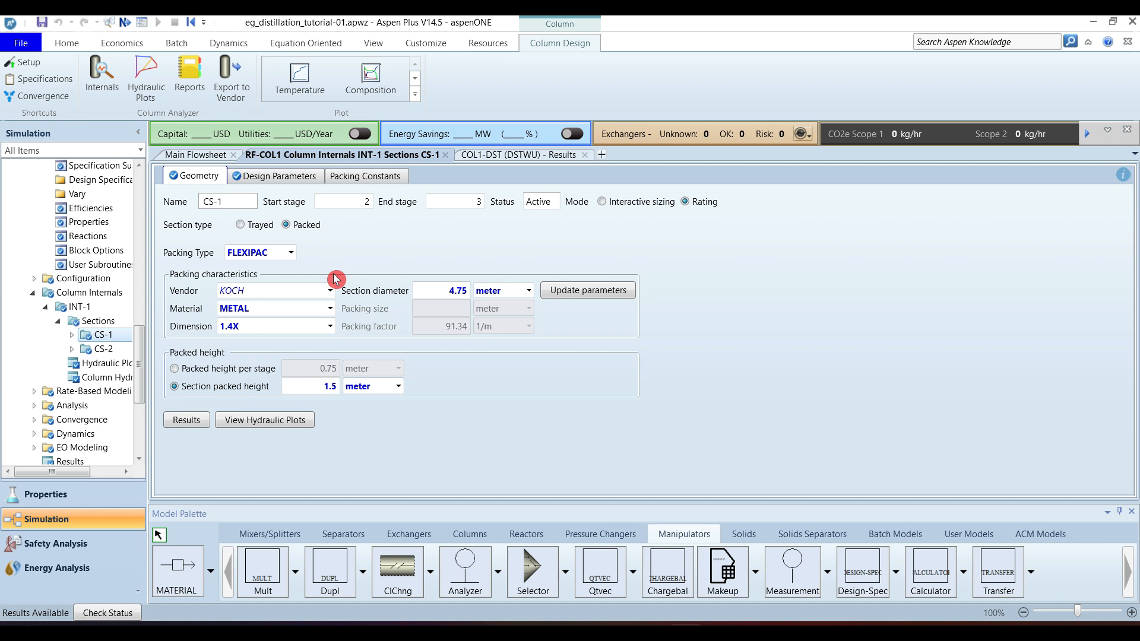
- Examine the design parameters and packing constants of section CS-1
left_click(287, 181)
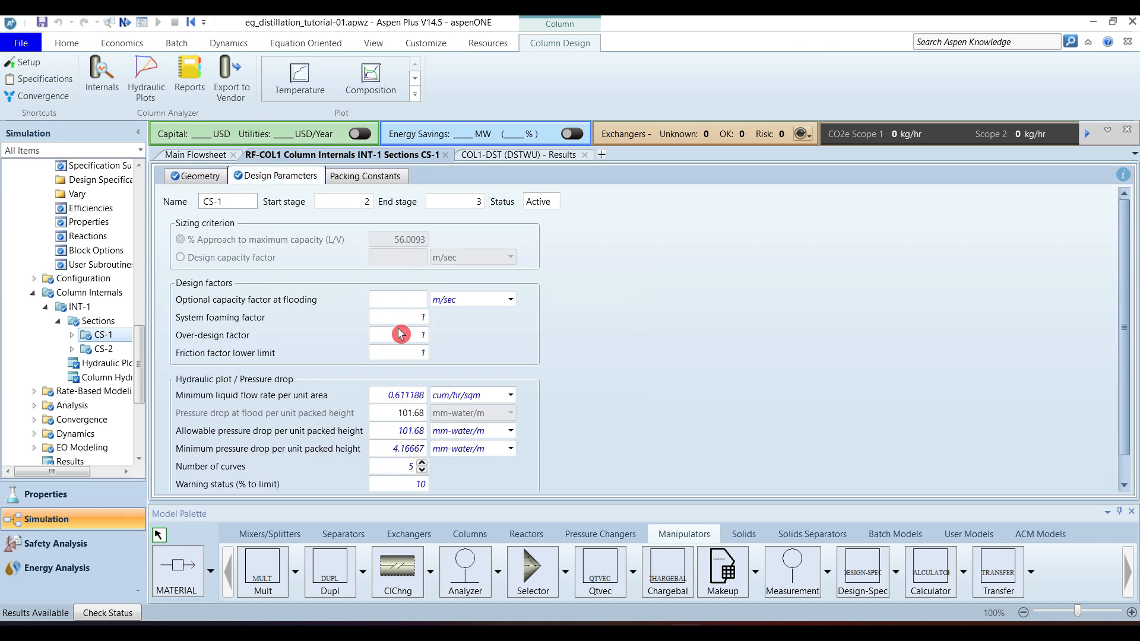
scroll(574, 381, "down", 1)
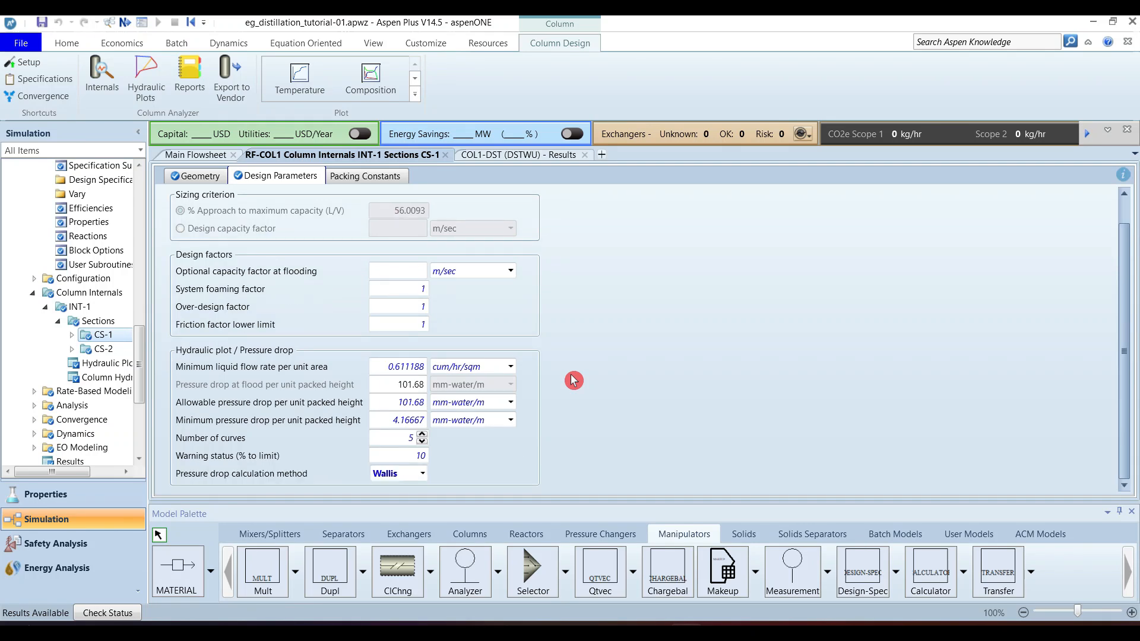
scroll(573, 381, "up", 1)
scroll(573, 380, "down", 1)
scroll(581, 379, "up", 1)
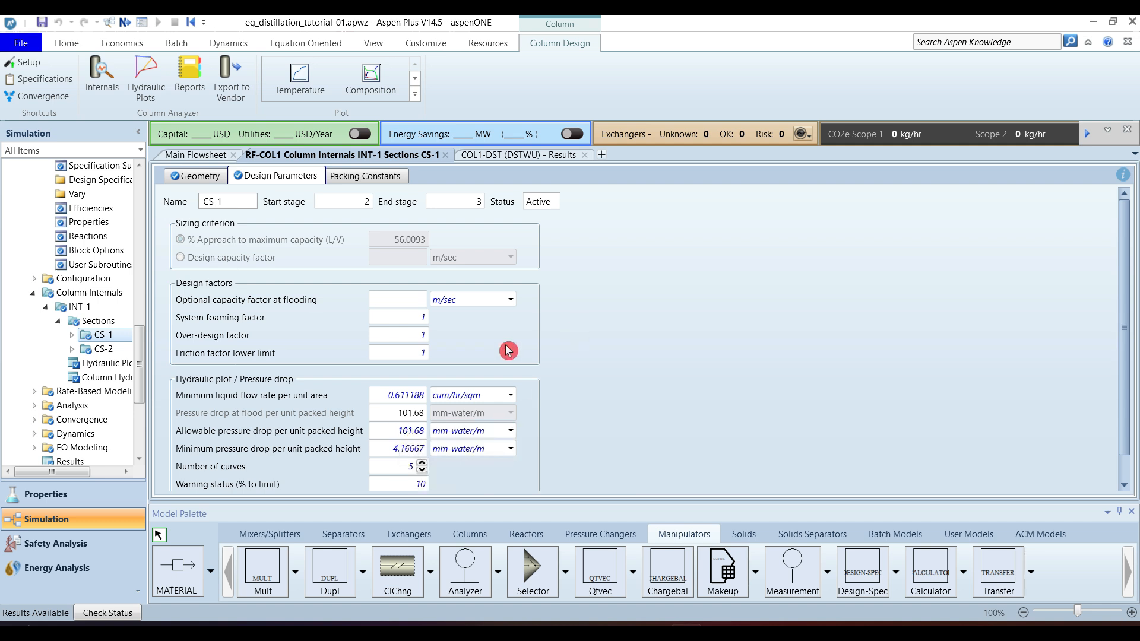
left_click(366, 176)
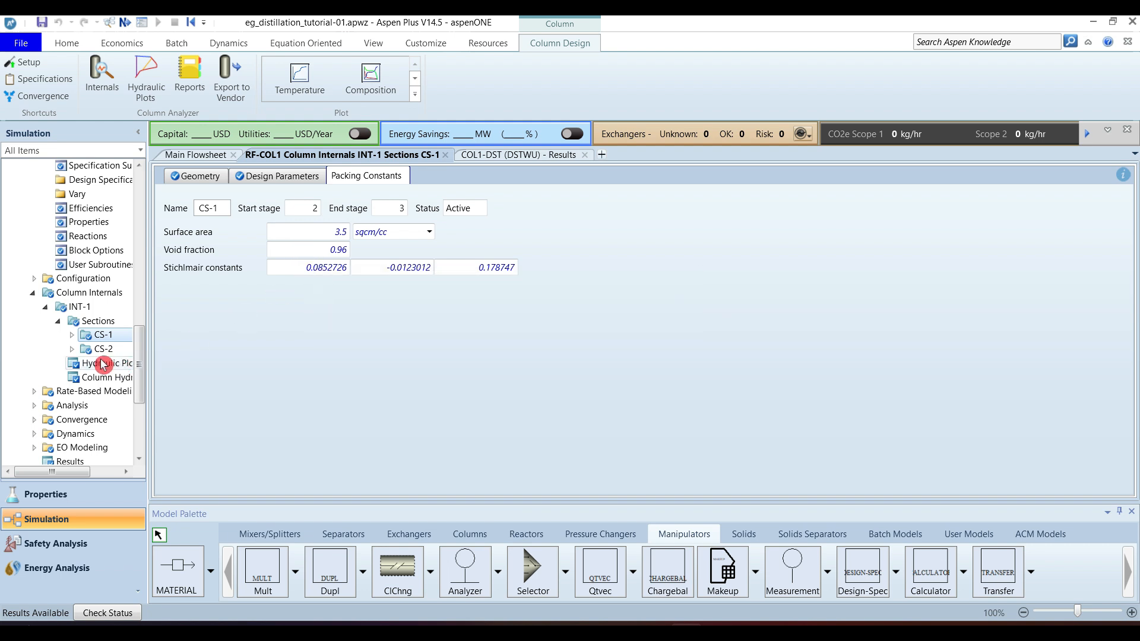
- Open the results summary of section CS-1
left_click(71, 337)
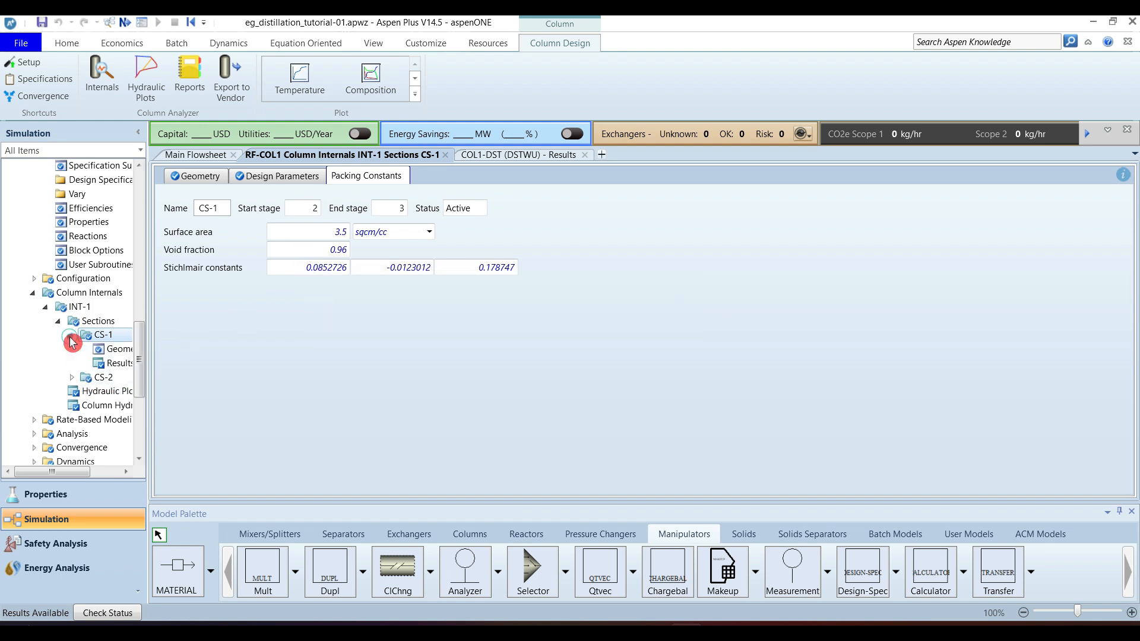
left_click(119, 350)
left_click(122, 366)
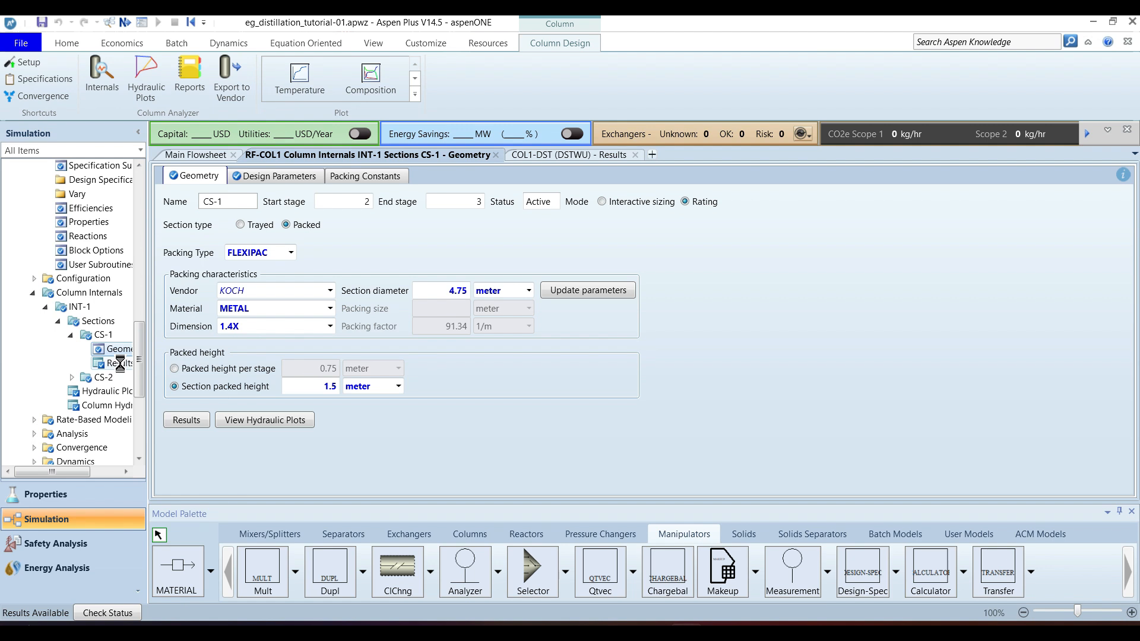
left_click(122, 367)
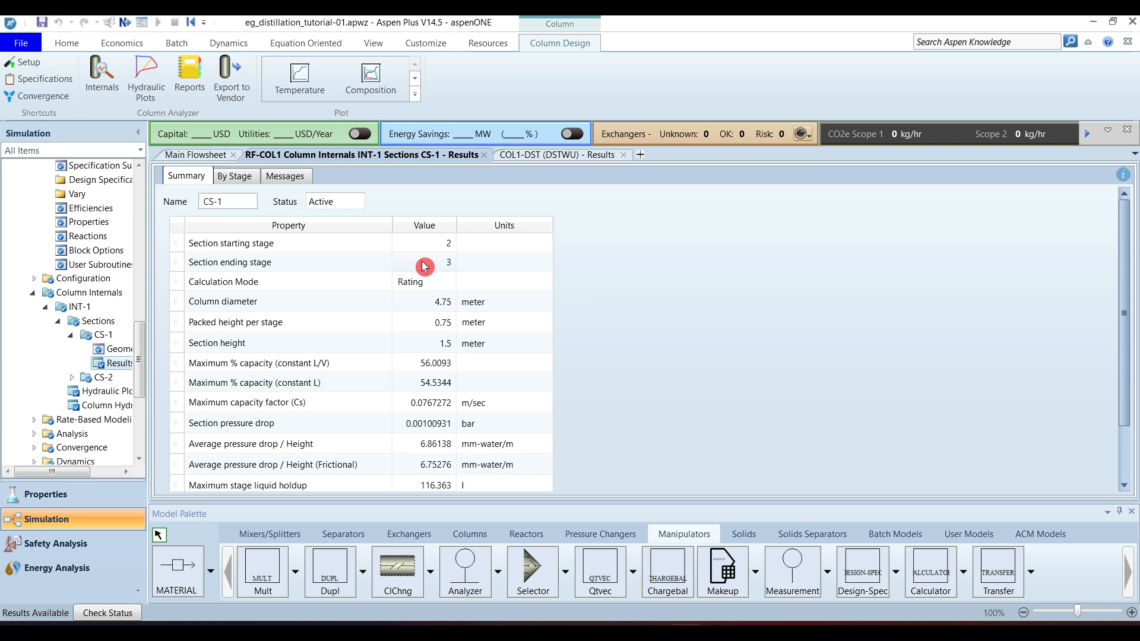
- Review section CS-1's diameter, packed height per stage, section height and maximum capacity, and open its hydraulic results by stage
left_click(71, 378)
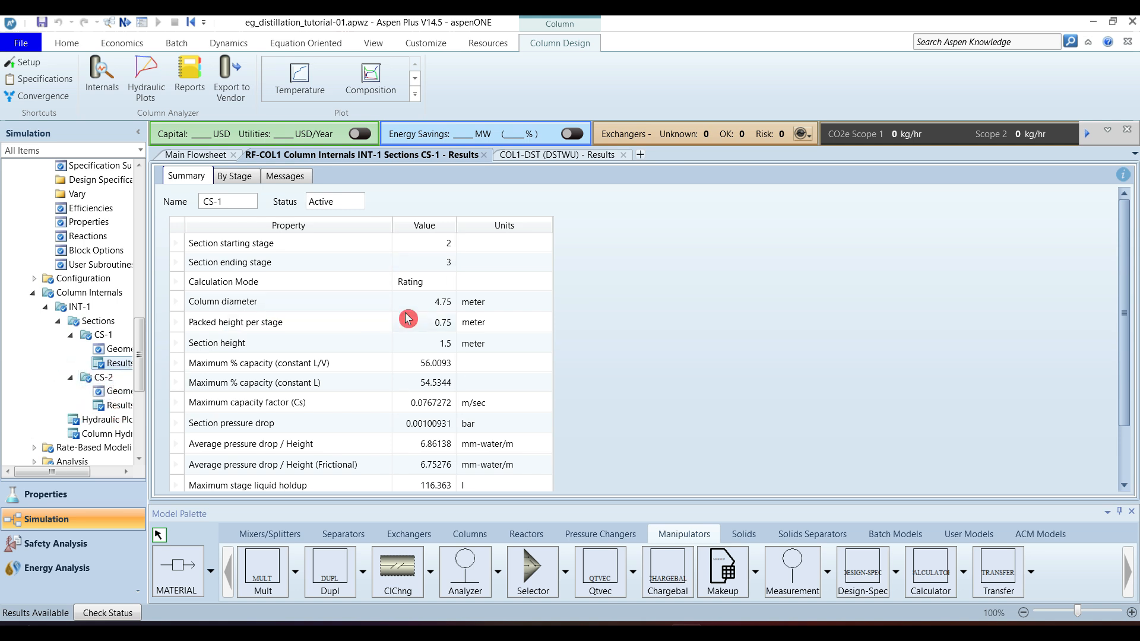
left_click(431, 306)
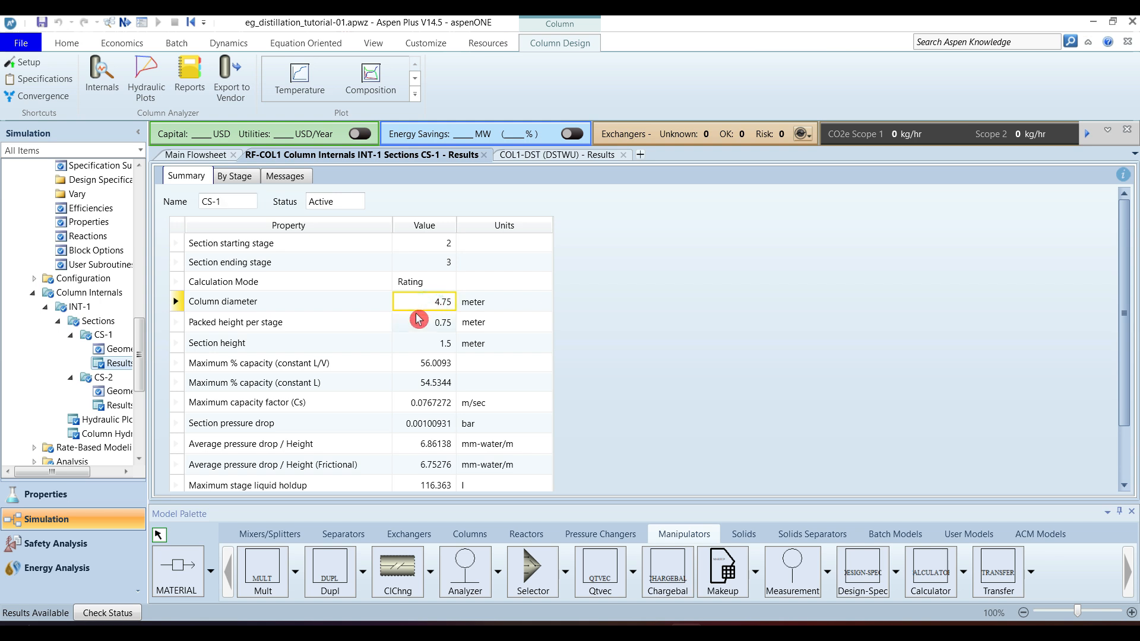
left_click(420, 324)
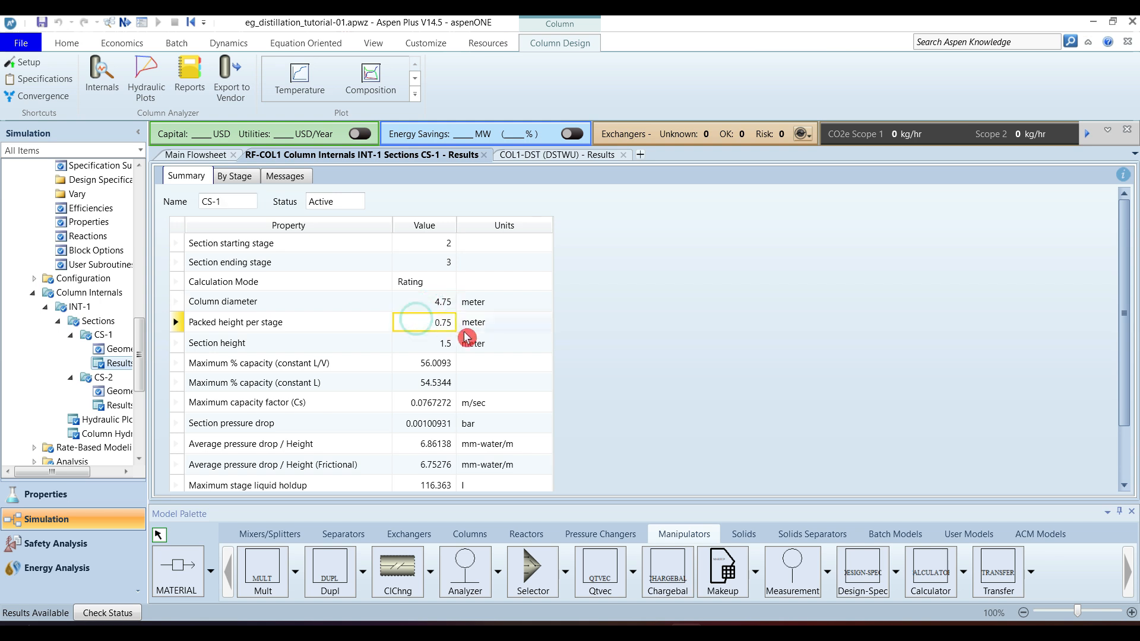
left_click(423, 349)
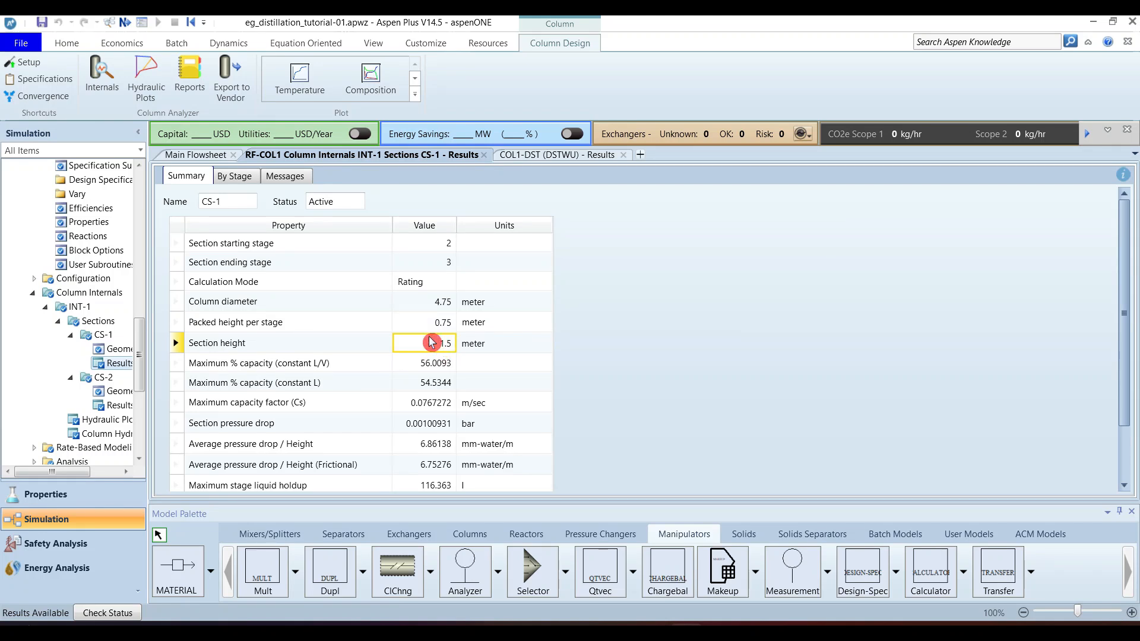
left_click(423, 327)
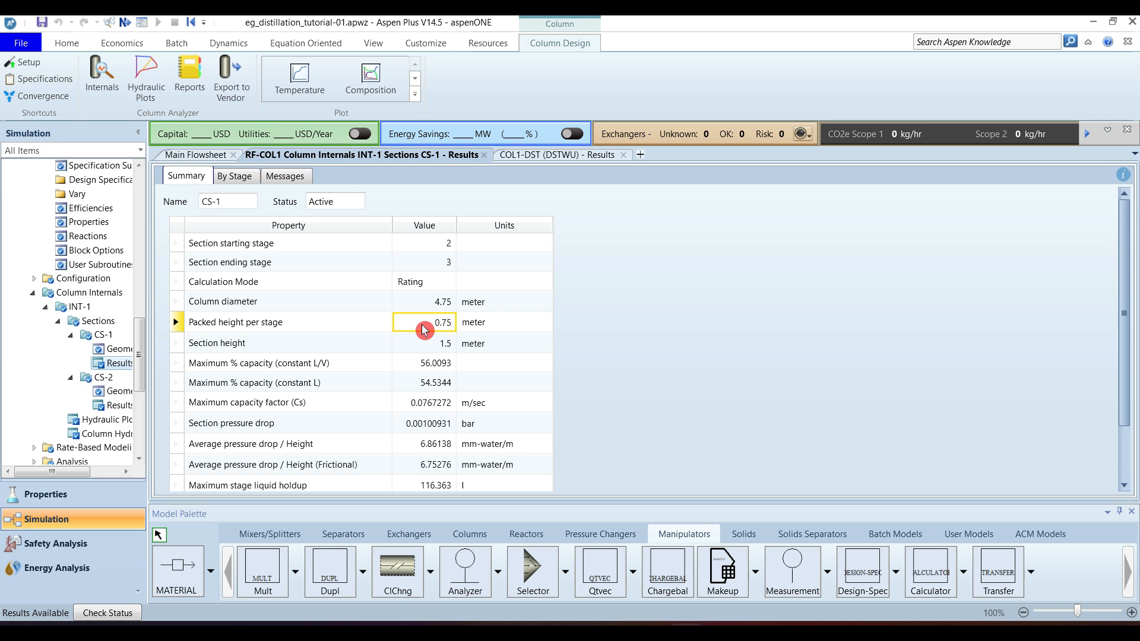
left_click(418, 369)
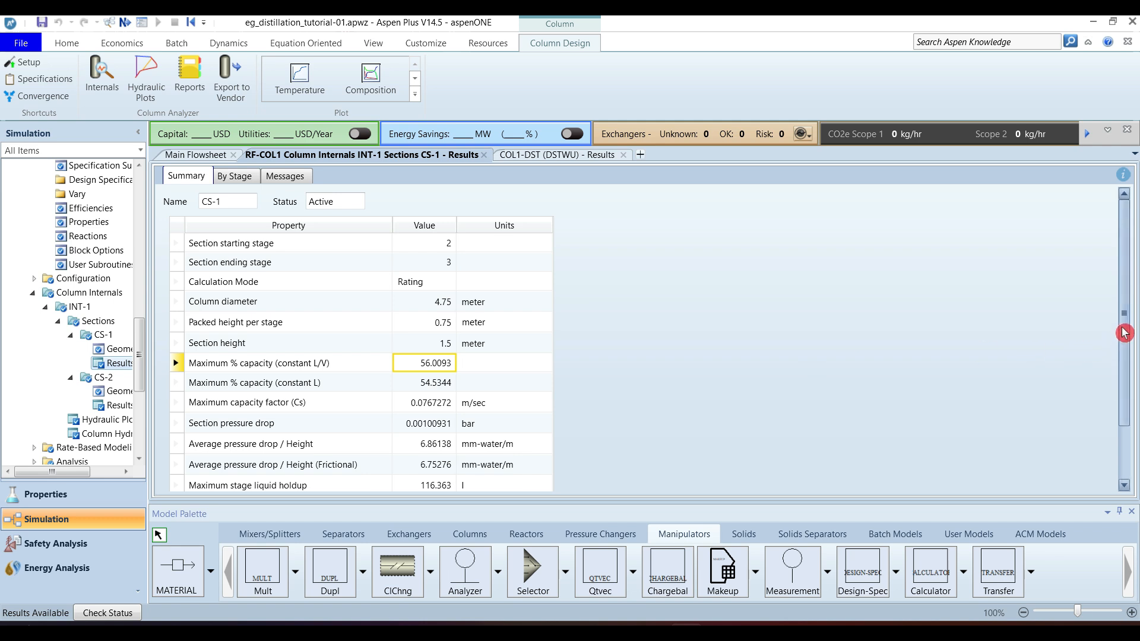
scroll(1128, 370, "down", 1)
scroll(1129, 369, "down", 1)
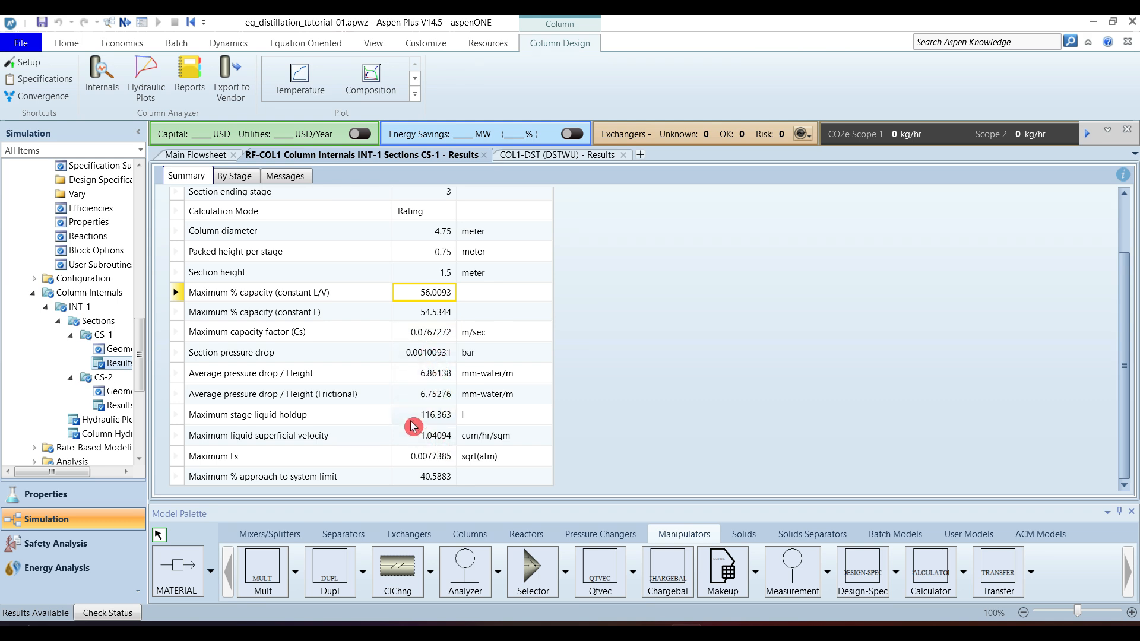
left_click(235, 177)
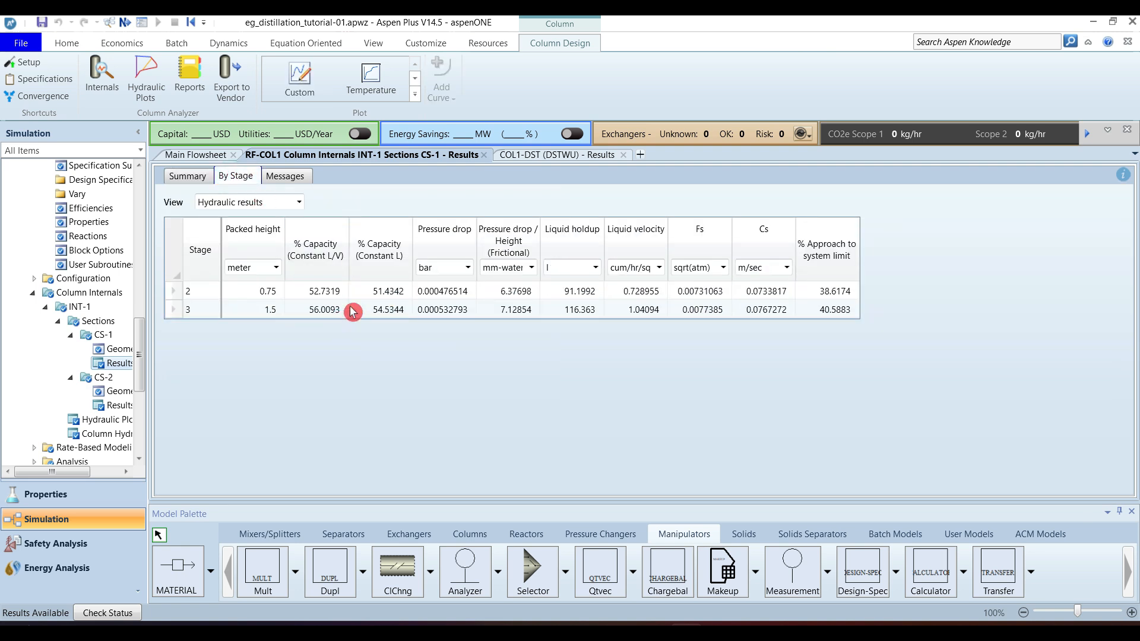
- Read the messages of section CS-1, then examine INT-1's hydraulic plots for stages 2, 3 and 5, including the stage 5 operating point
left_click(294, 187)
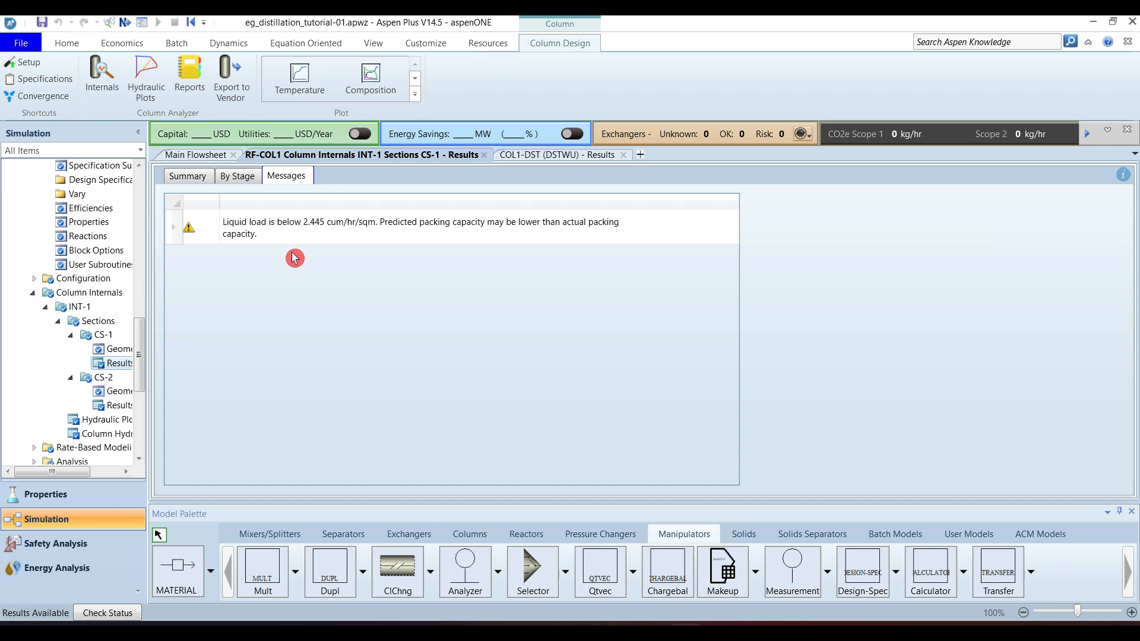
left_click_drag(144, 375, 145, 387)
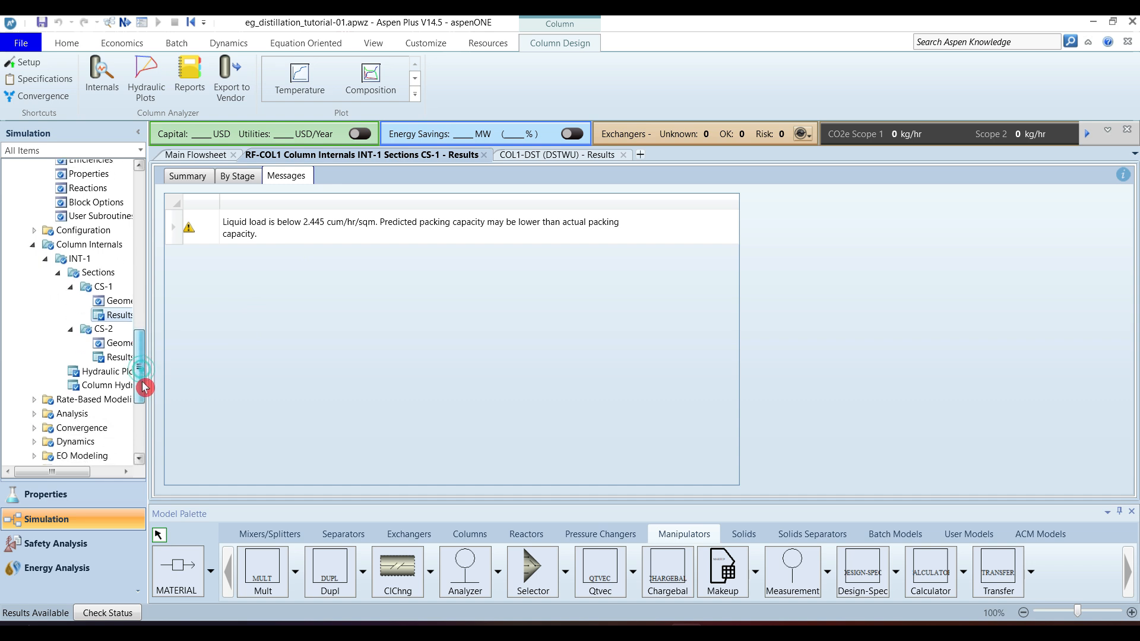
double_click(103, 376)
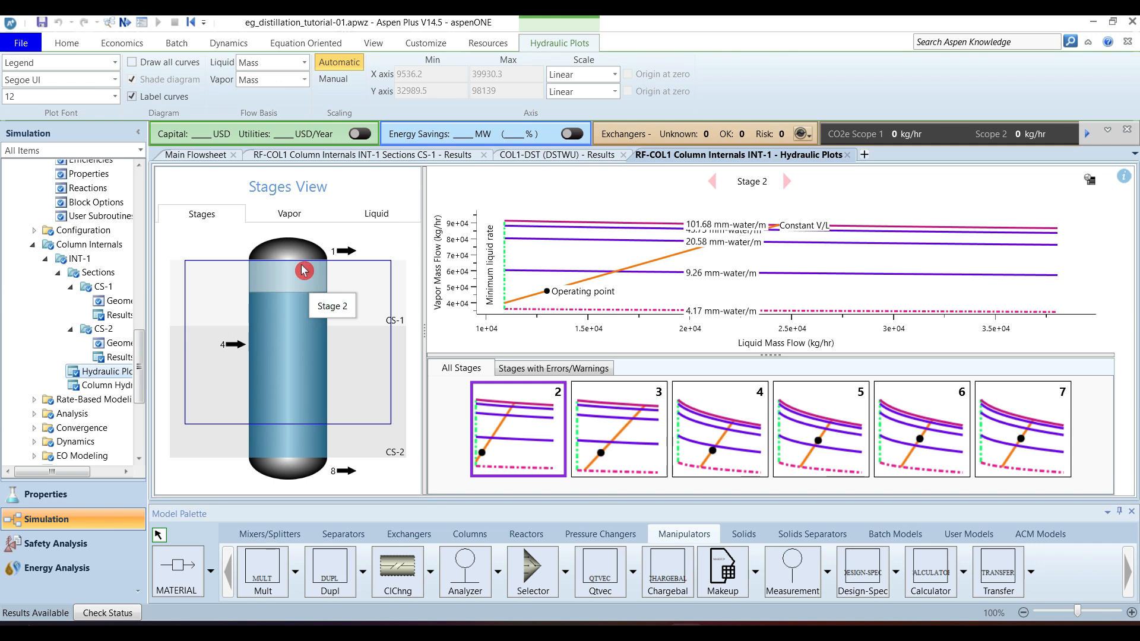
left_click(295, 214)
left_click(373, 219)
left_click(297, 214)
left_click(203, 216)
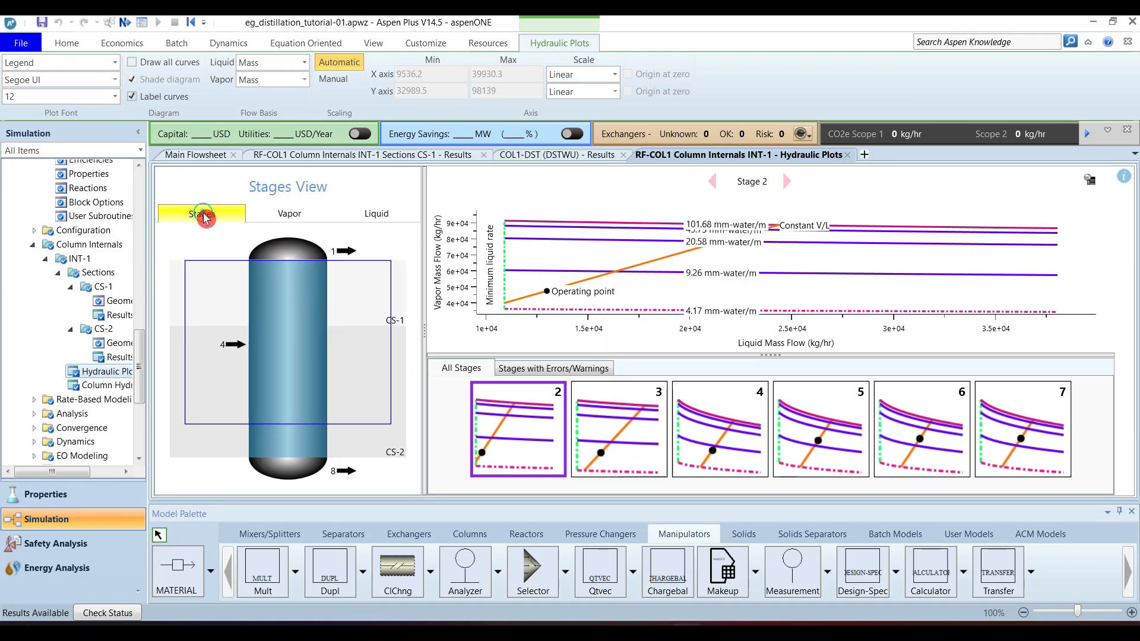
left_click(635, 445)
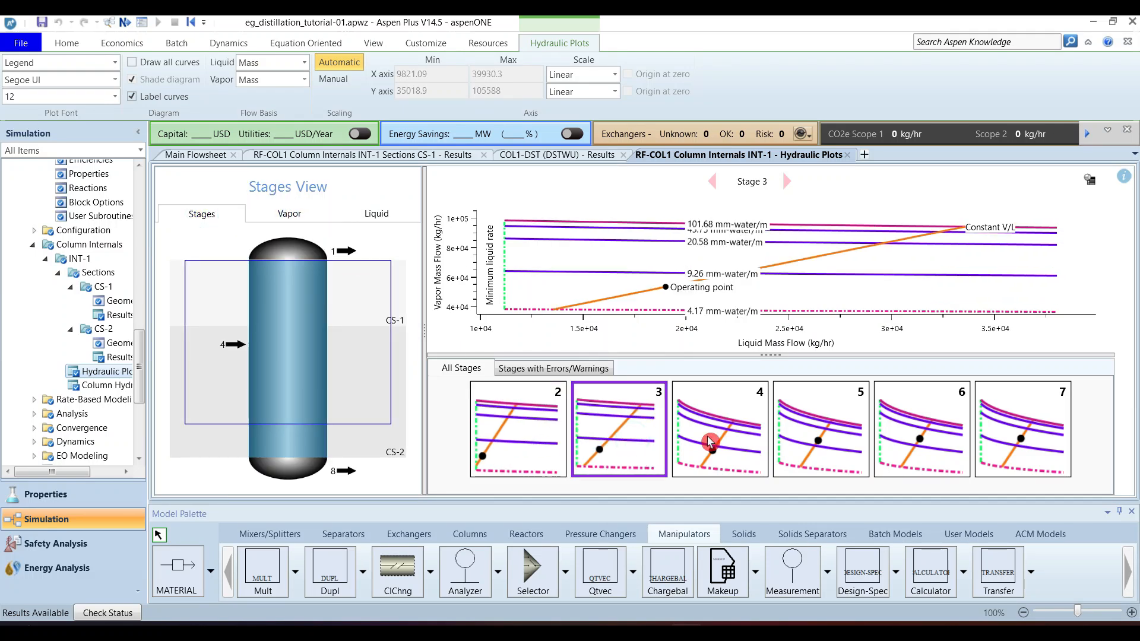
left_click(823, 442)
mouse_move(775, 262)
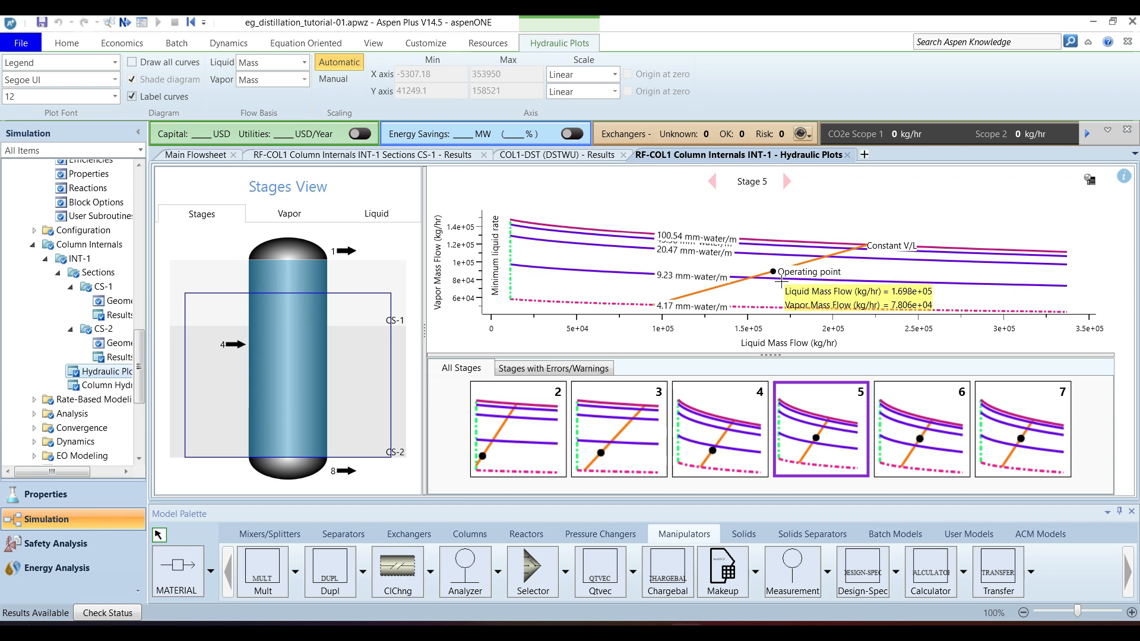
- Review INT-1's column hydraulic results summary, then recheck section CS-1's summary and by-stage hydraulic results
double_click(97, 385)
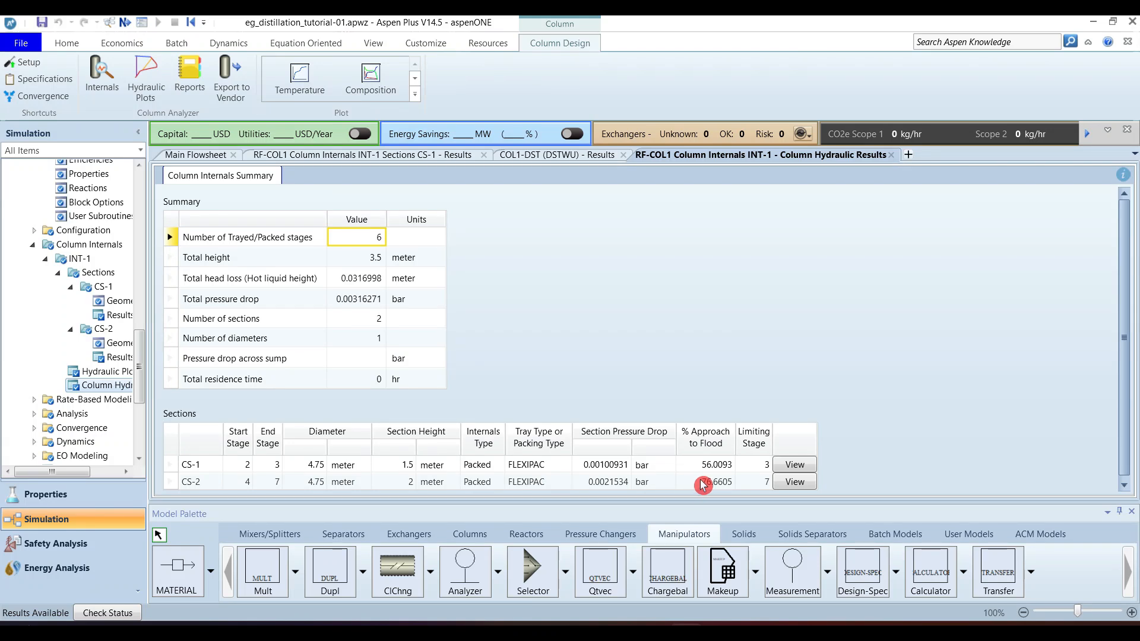
left_click(796, 469)
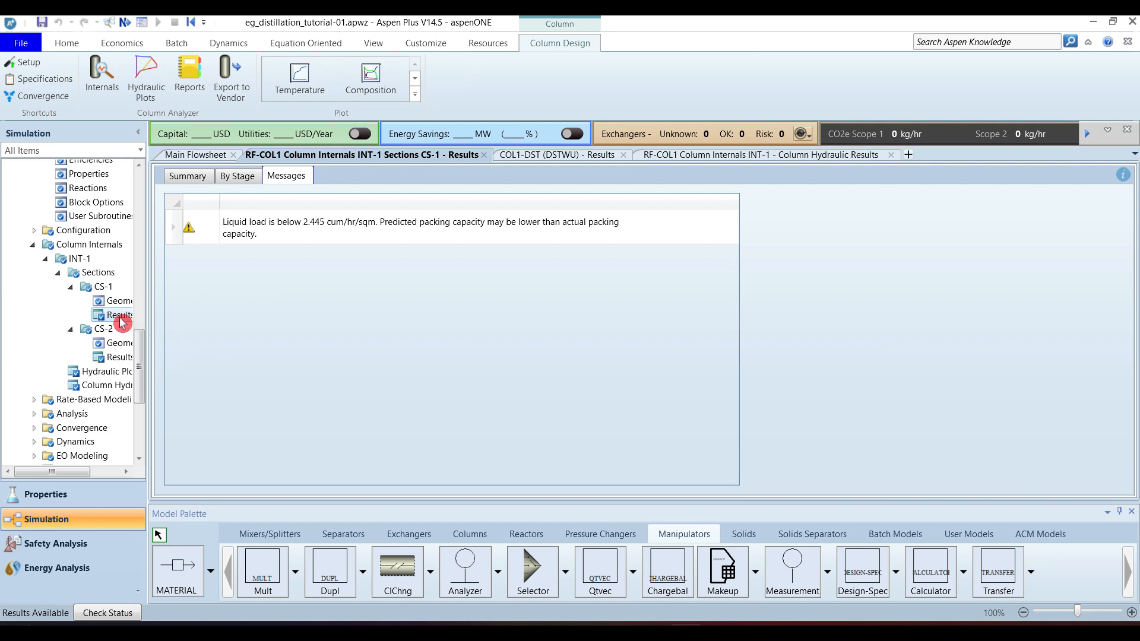
left_click(201, 178)
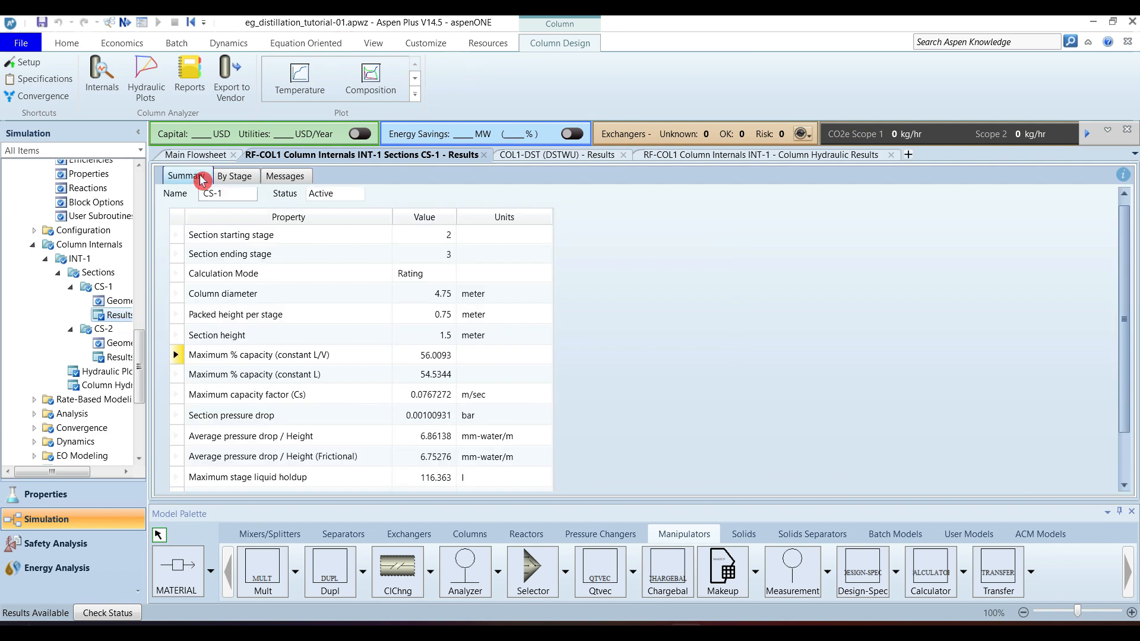
left_click(236, 176)
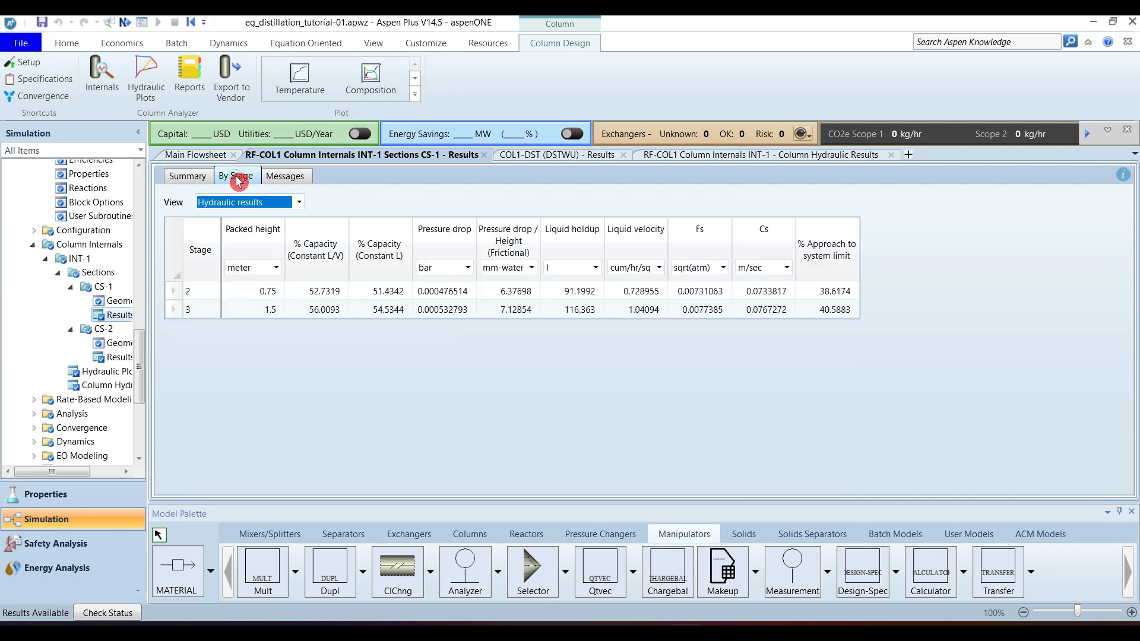
- Open the by-stage hydraulic results of section CS-2 and examine capacity and pressure drop
left_click(113, 356)
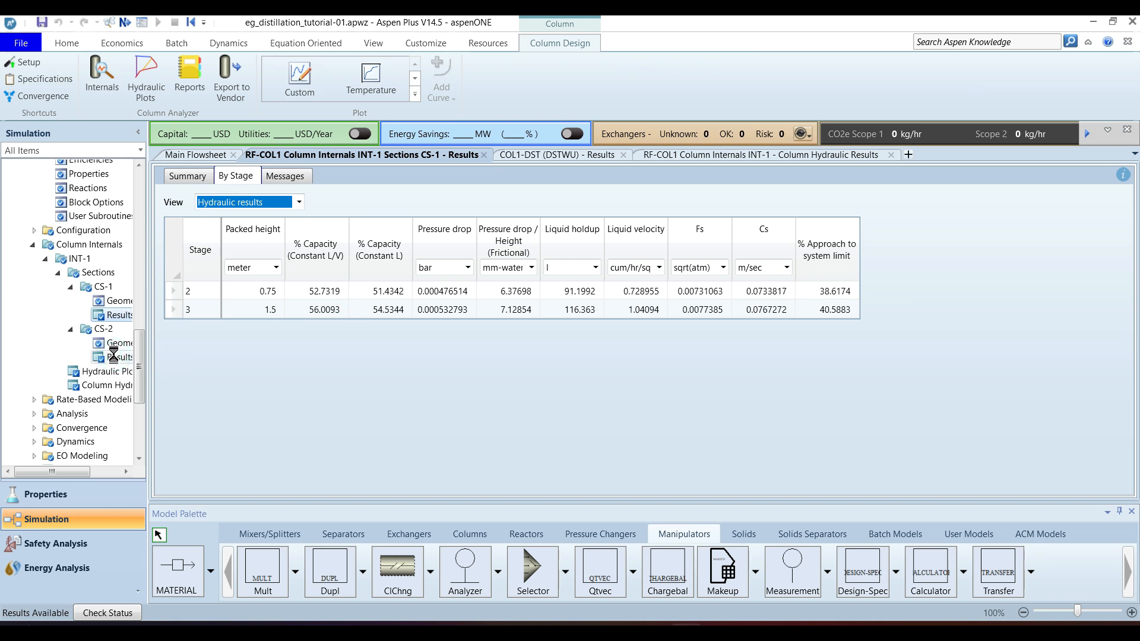
left_click(115, 358)
left_click(238, 179)
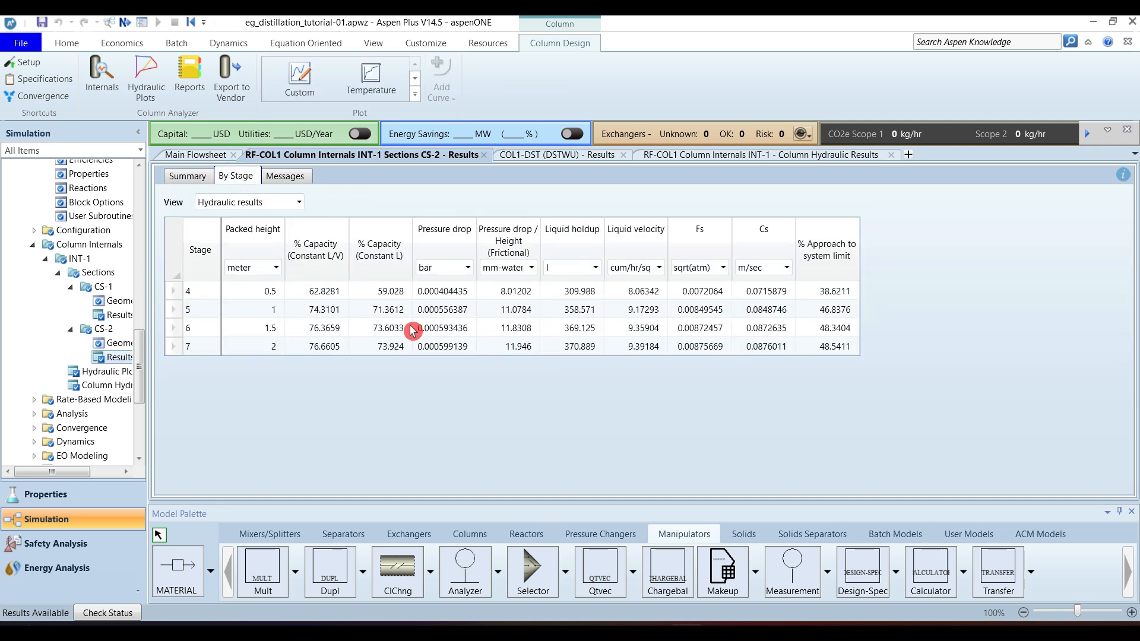
- Open the design specifications list of RF-COL1 and close the COL1-DST results and column hydraulic results forms
left_click(58, 273)
left_click(45, 259)
left_click(34, 245)
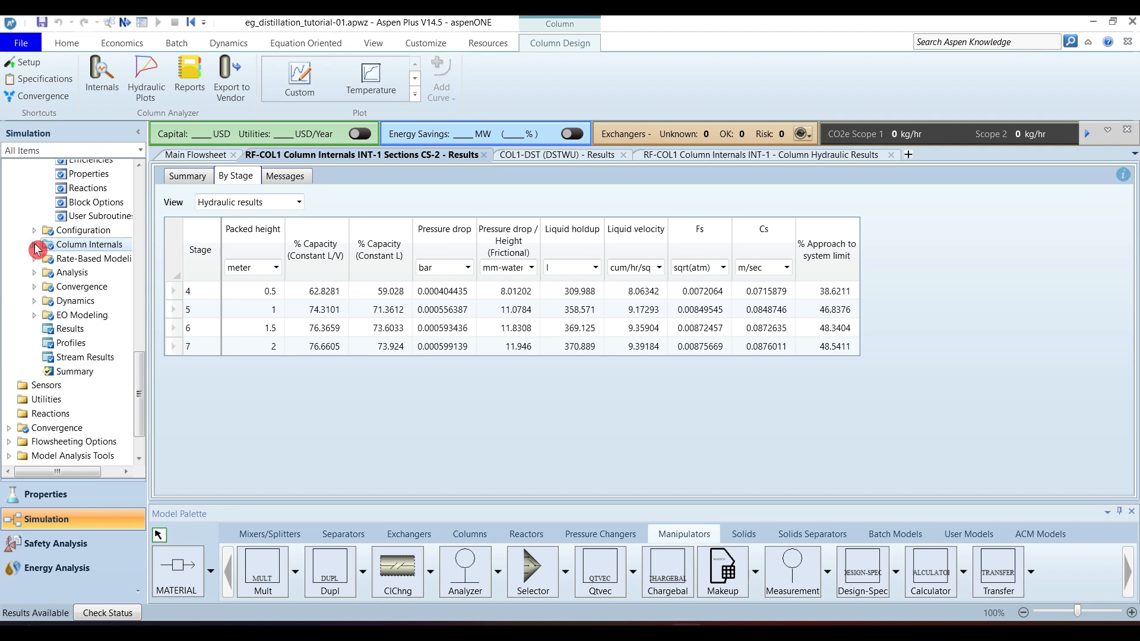
left_click_drag(142, 406, 142, 364)
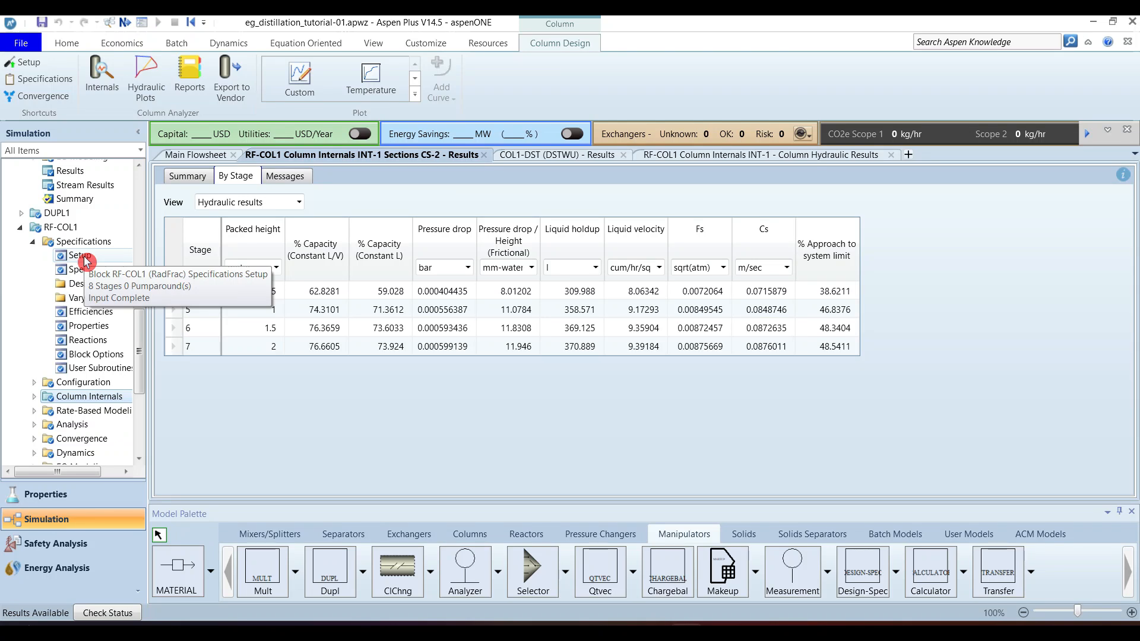
left_click(79, 284)
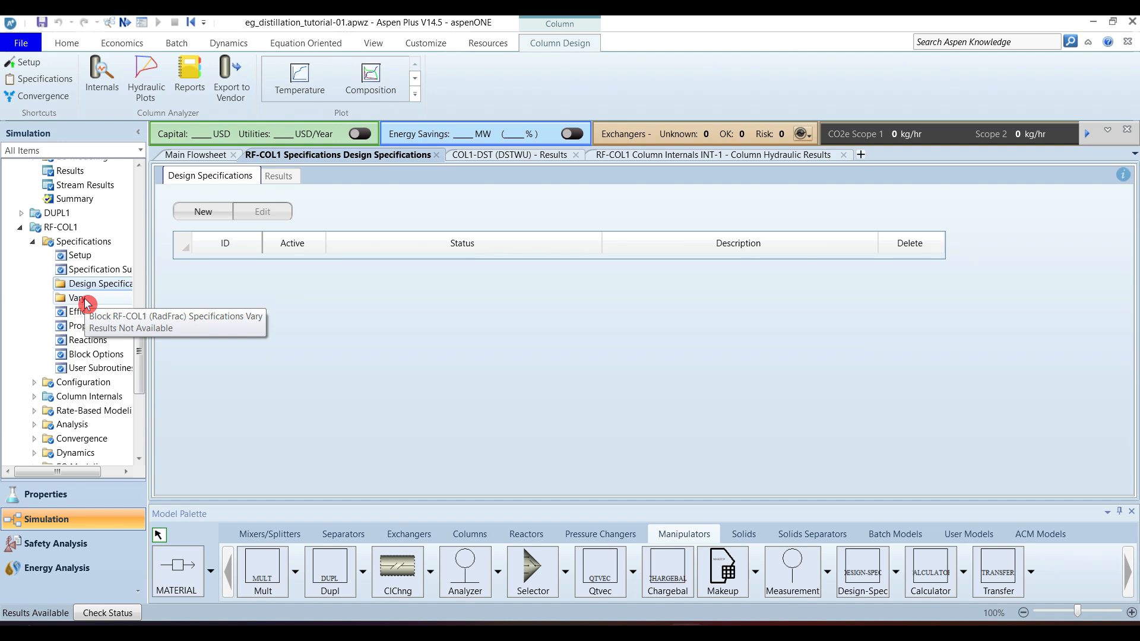
left_click(576, 156)
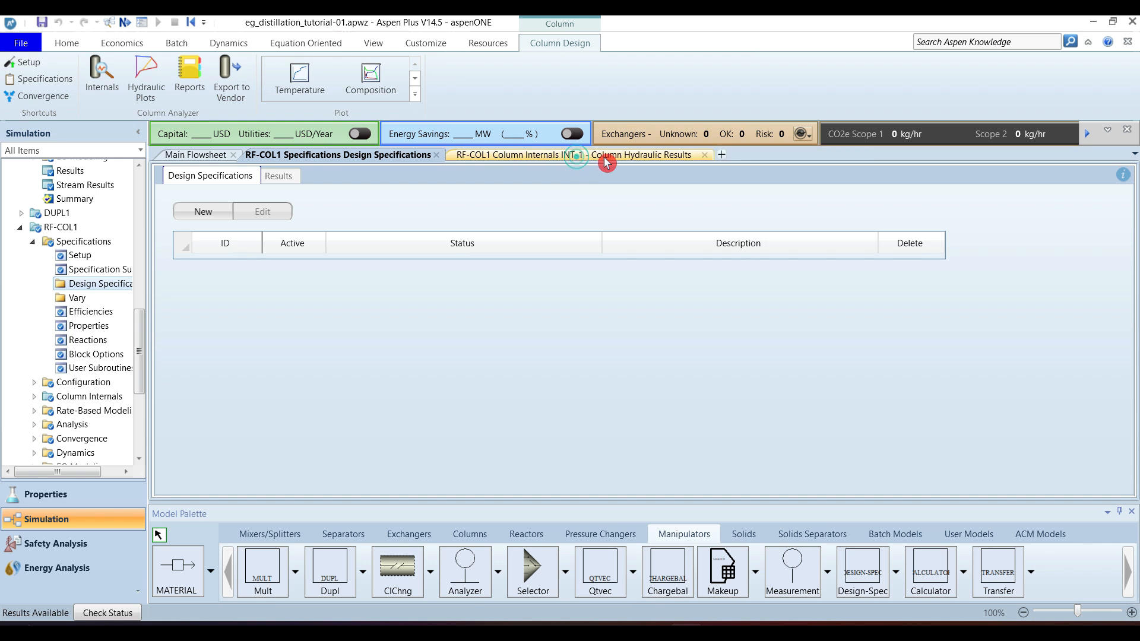
left_click(705, 155)
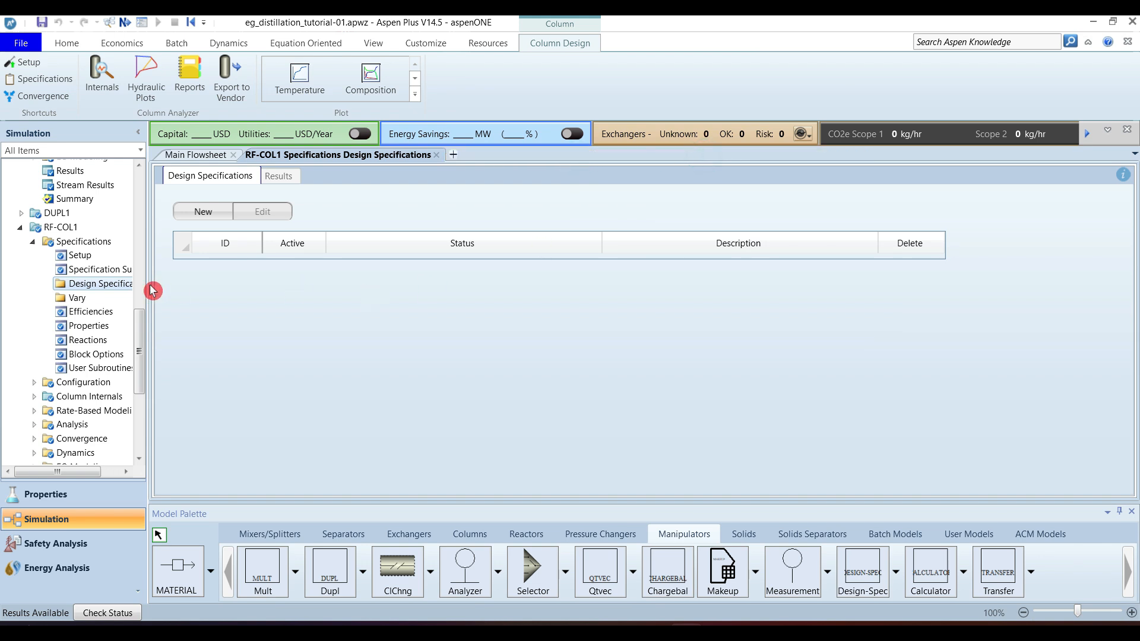
- Create a design specification for RF-COL1 of type Mass recovery with a target of 0.9996
left_click(212, 218)
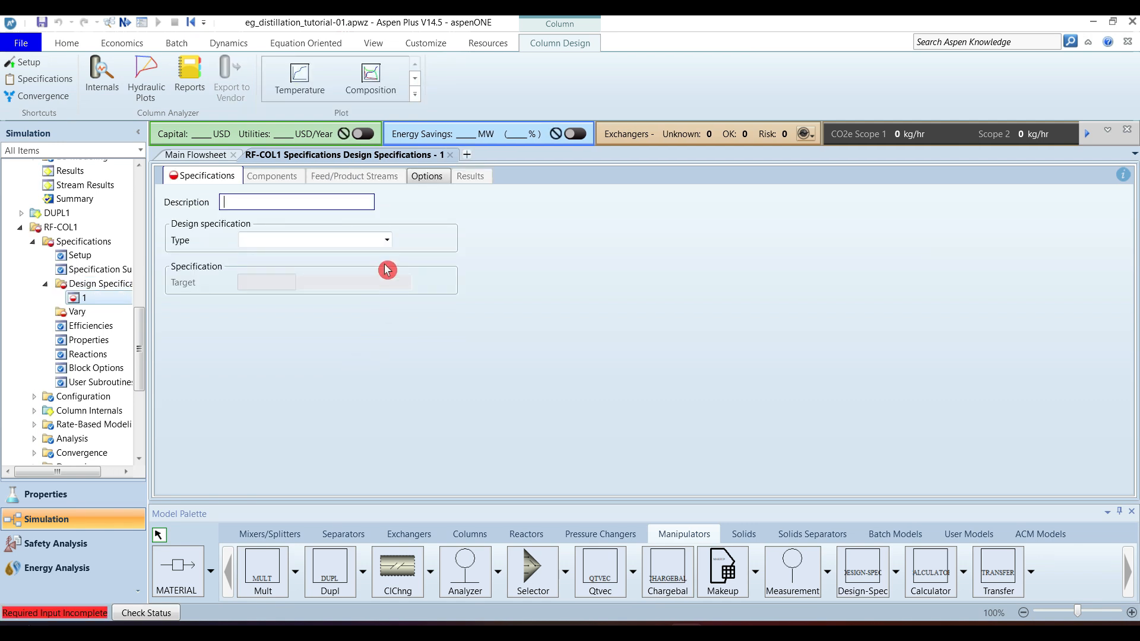
left_click(387, 240)
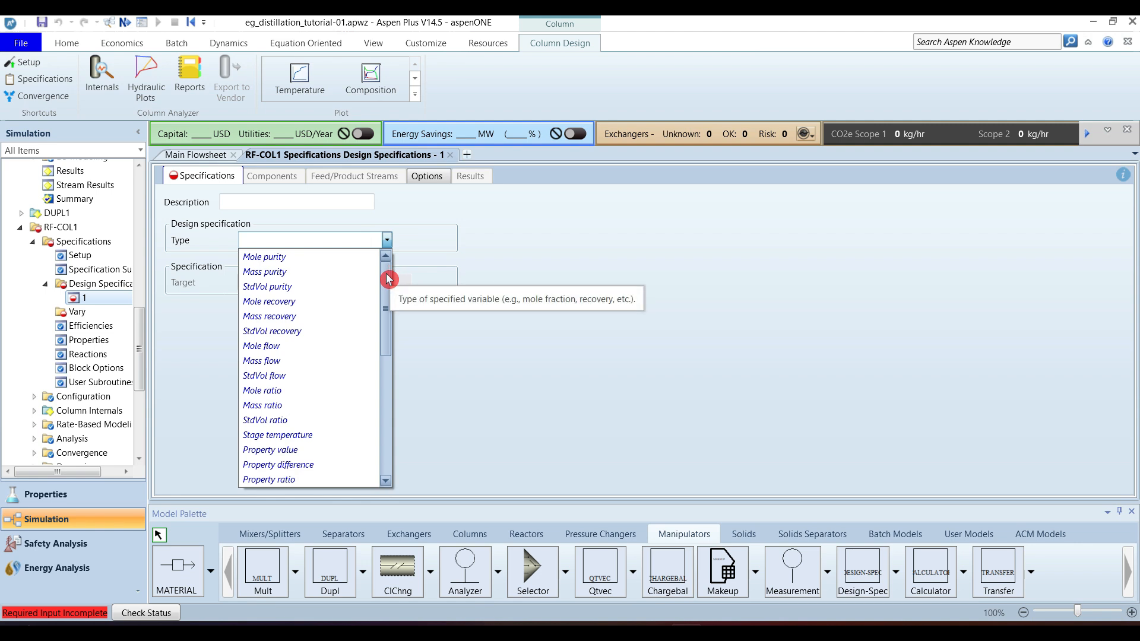
left_click(321, 319)
left_click(273, 282)
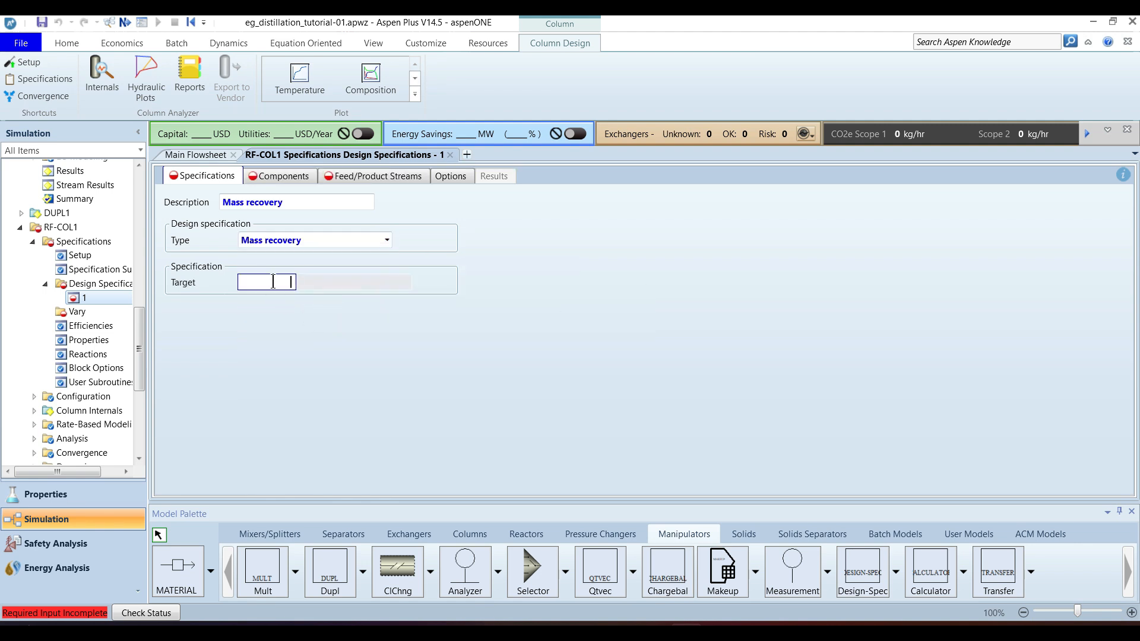
type("0.9996")
key("Return")
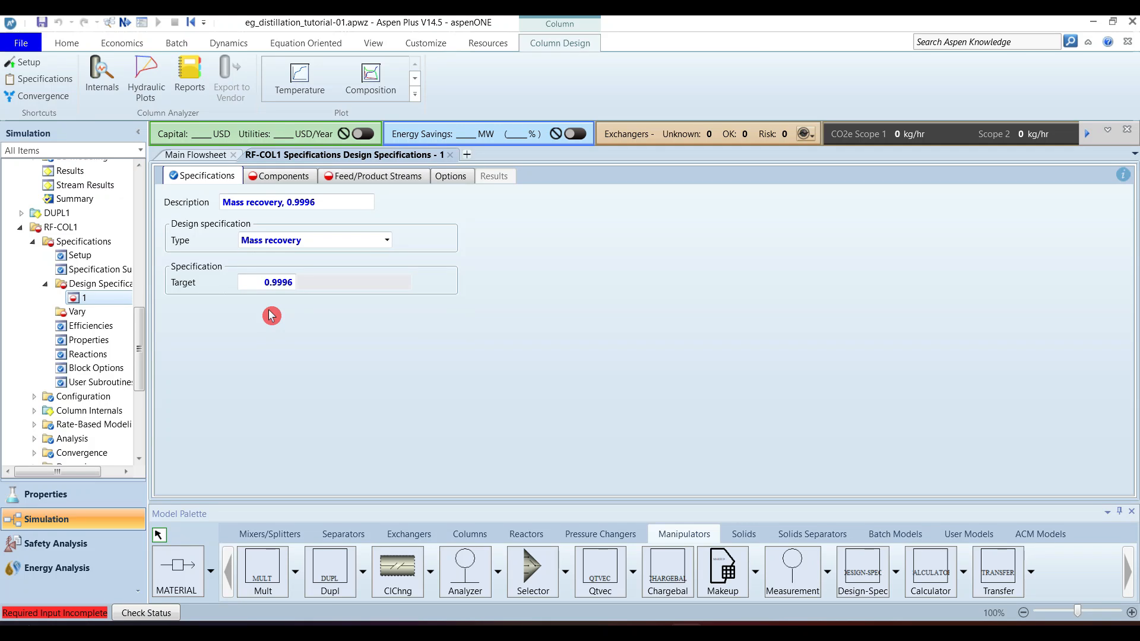
- Assign WATER as the component and RF-TOP1 as the product stream of the mass recovery specification
left_click(279, 176)
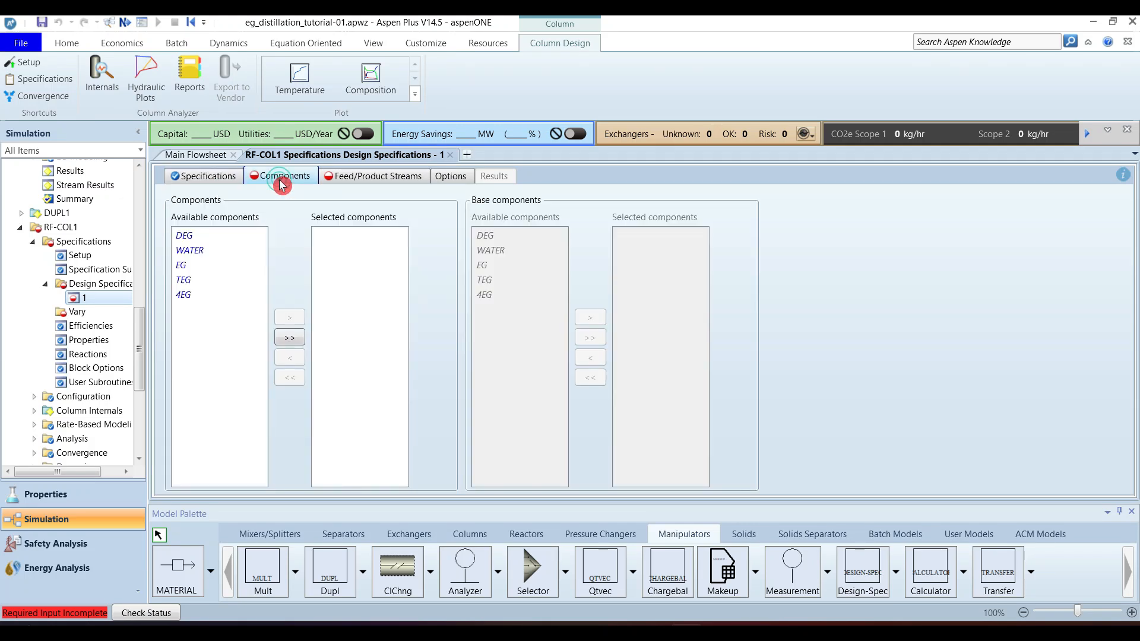
left_click(196, 250)
left_click(295, 317)
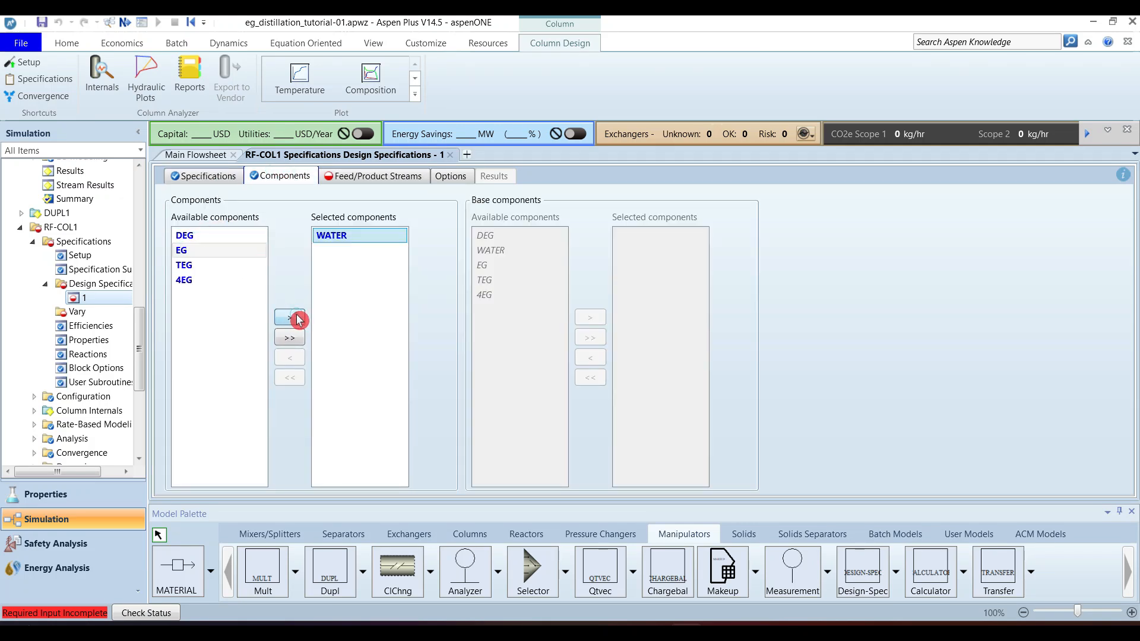
left_click(385, 178)
left_click(192, 222)
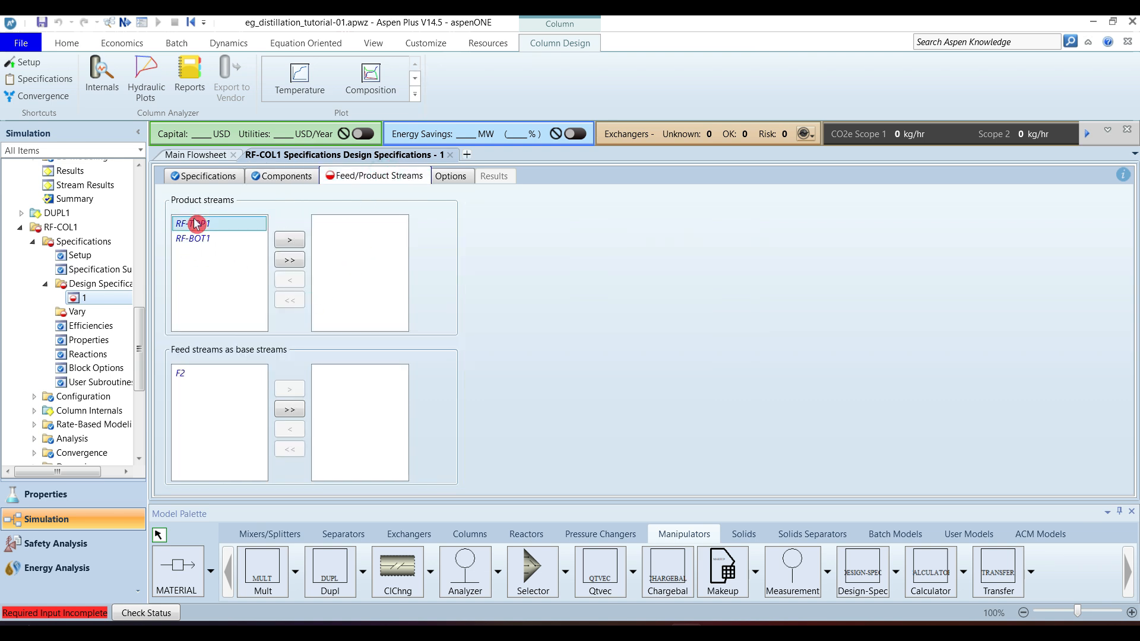
left_click(291, 243)
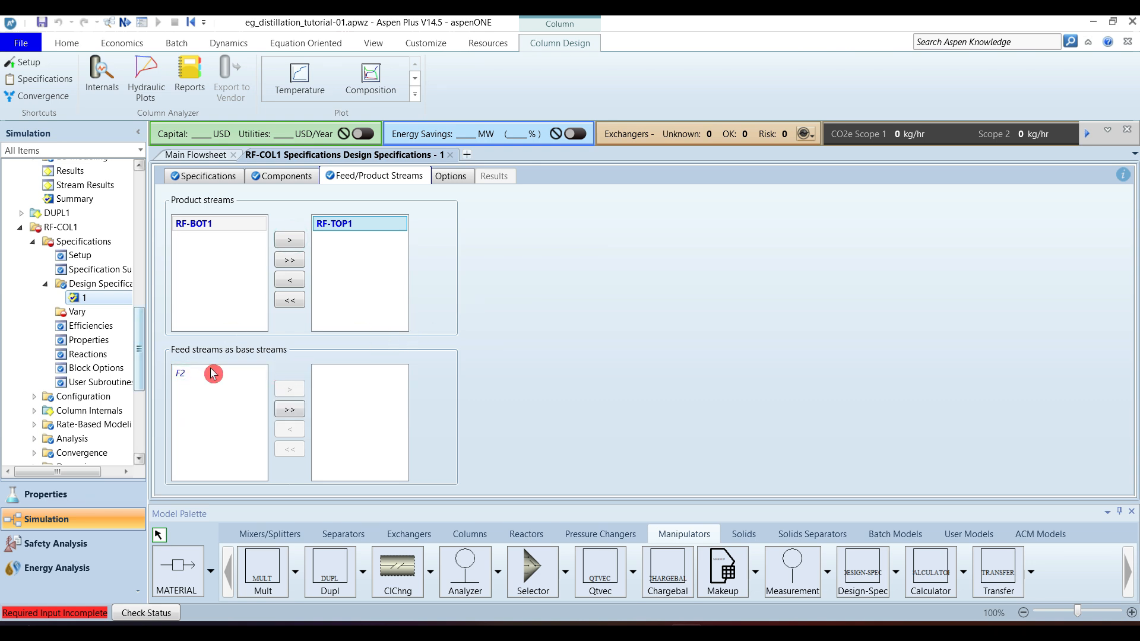
- Open RF-COL1's adjusted variables list, then check the reflux ratio and reboiler duty operating specifications in the column setup
left_click(80, 313)
left_click(205, 213)
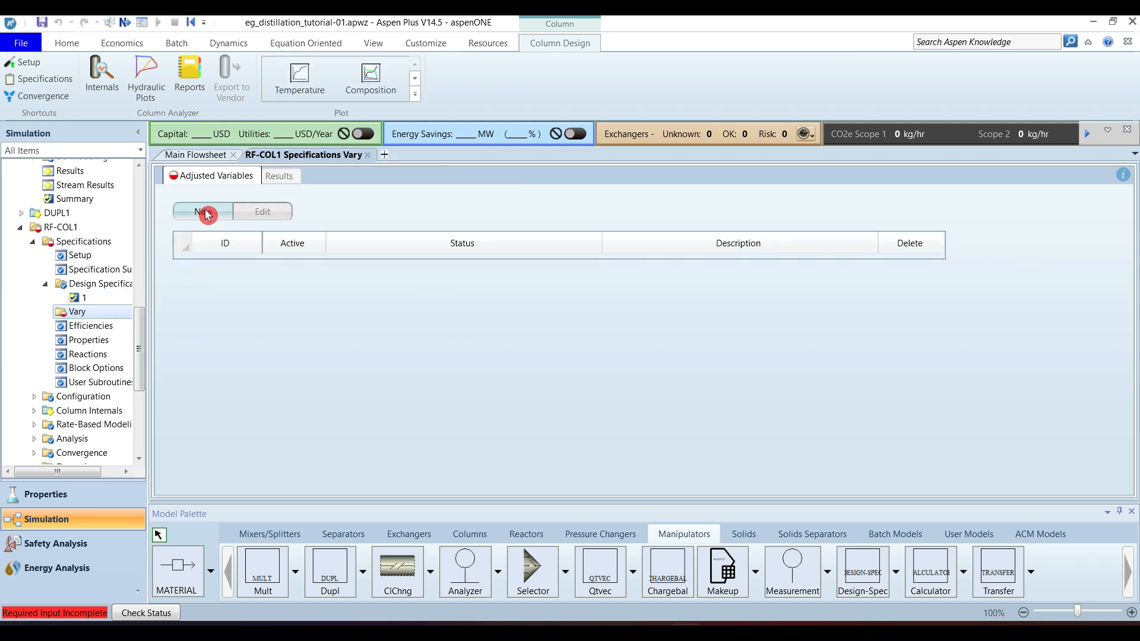
left_click(107, 285)
left_click(86, 261)
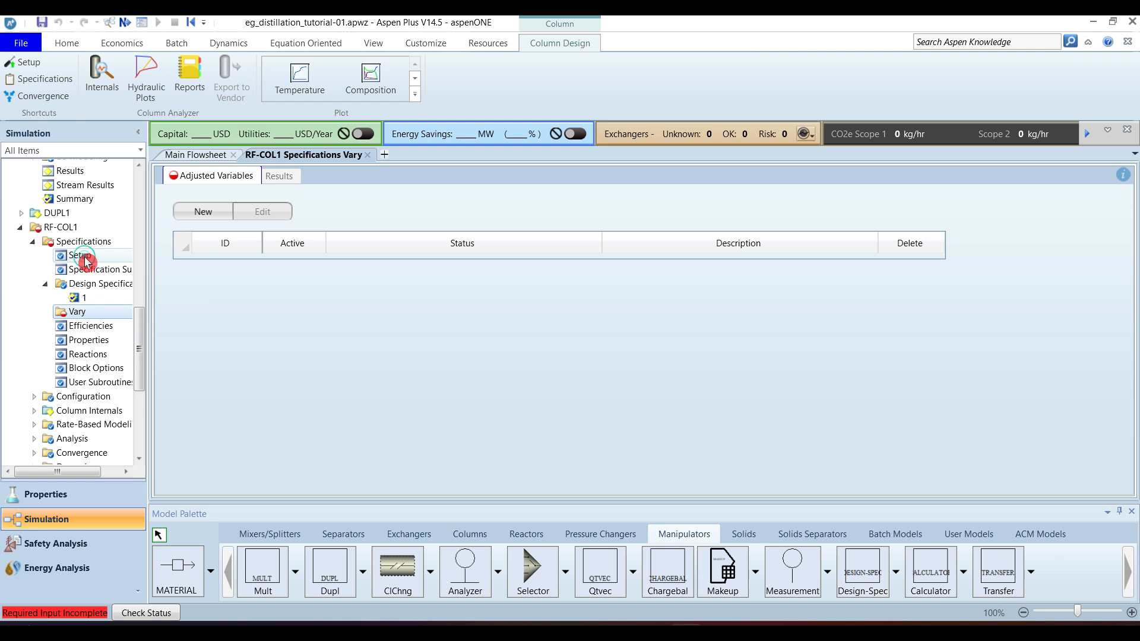
left_click(425, 348)
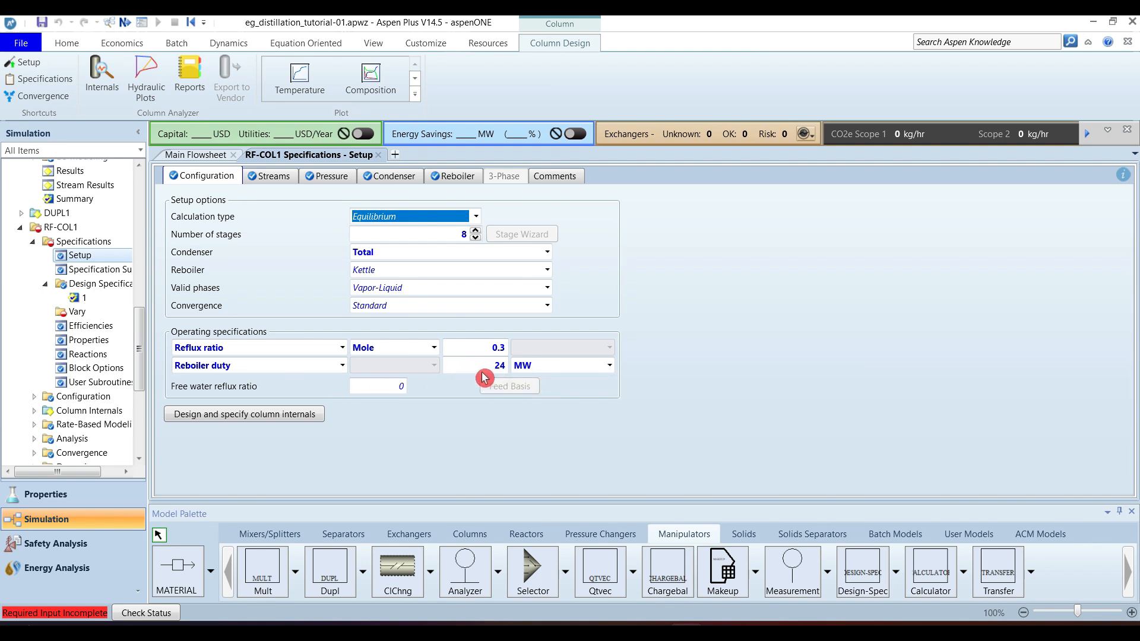
mouse_move(507, 369)
- Create an adjusted variable for RF-COL1 of type Reboiler duty with a lower bound of 20 MW and an upper bound of 25 MW
left_click(203, 212)
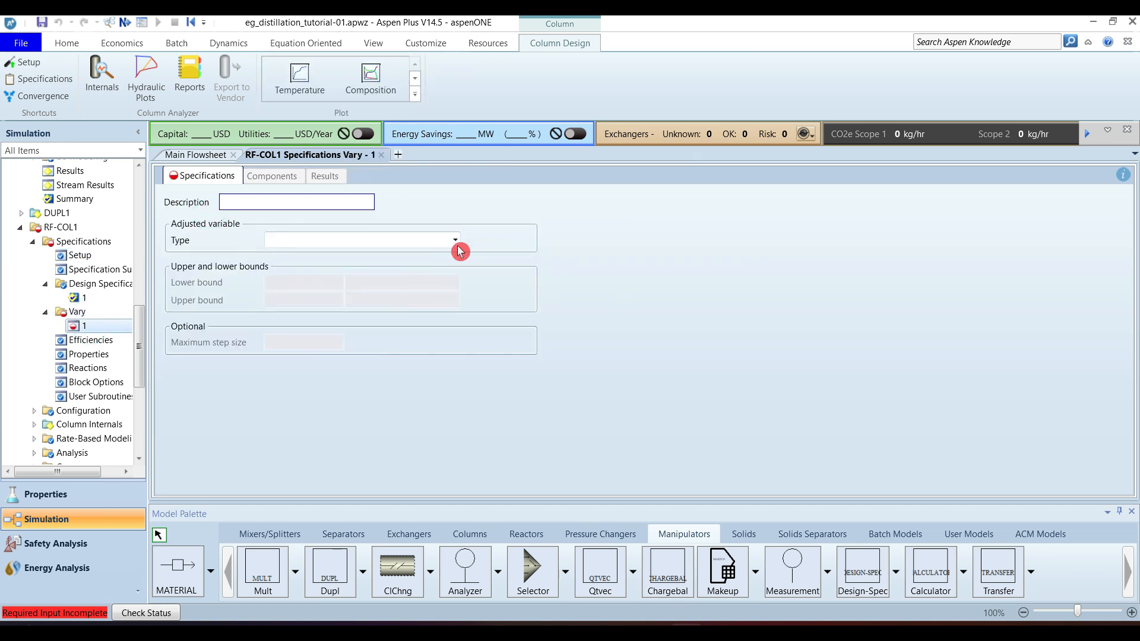
left_click(455, 240)
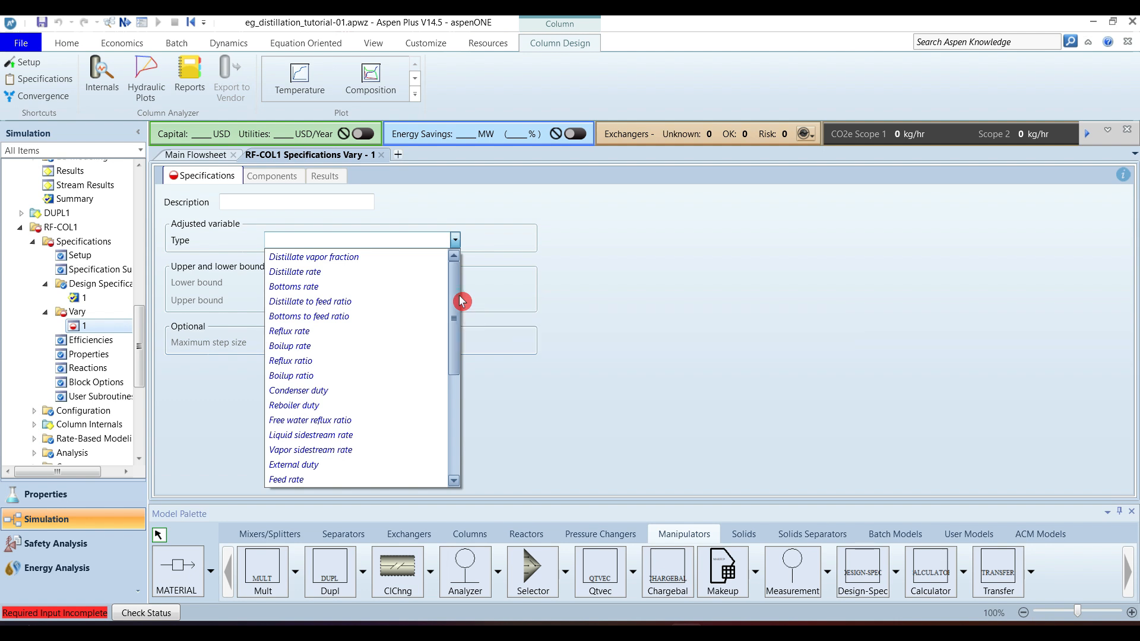
left_click(305, 406)
left_click(324, 288)
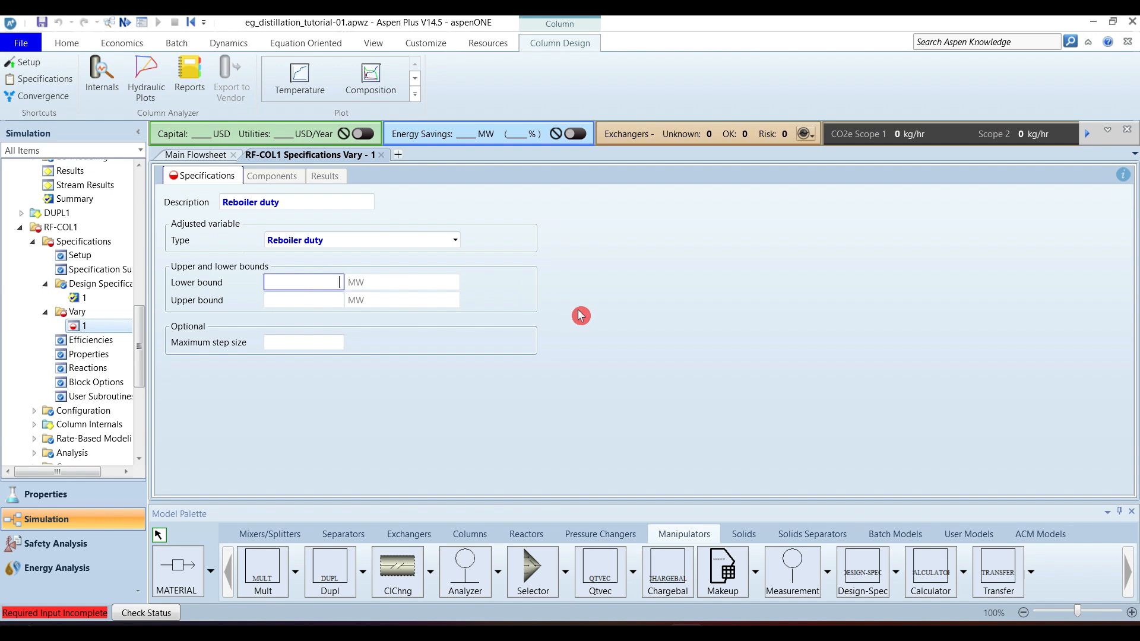
type("20")
left_click(335, 300)
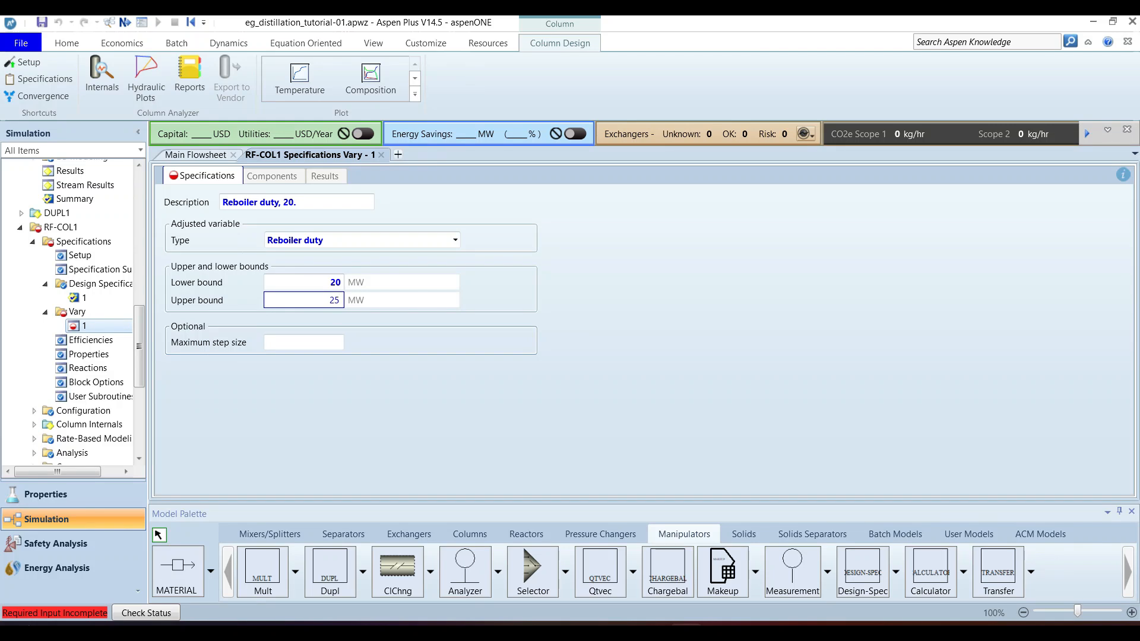
type("25")
left_click(448, 370)
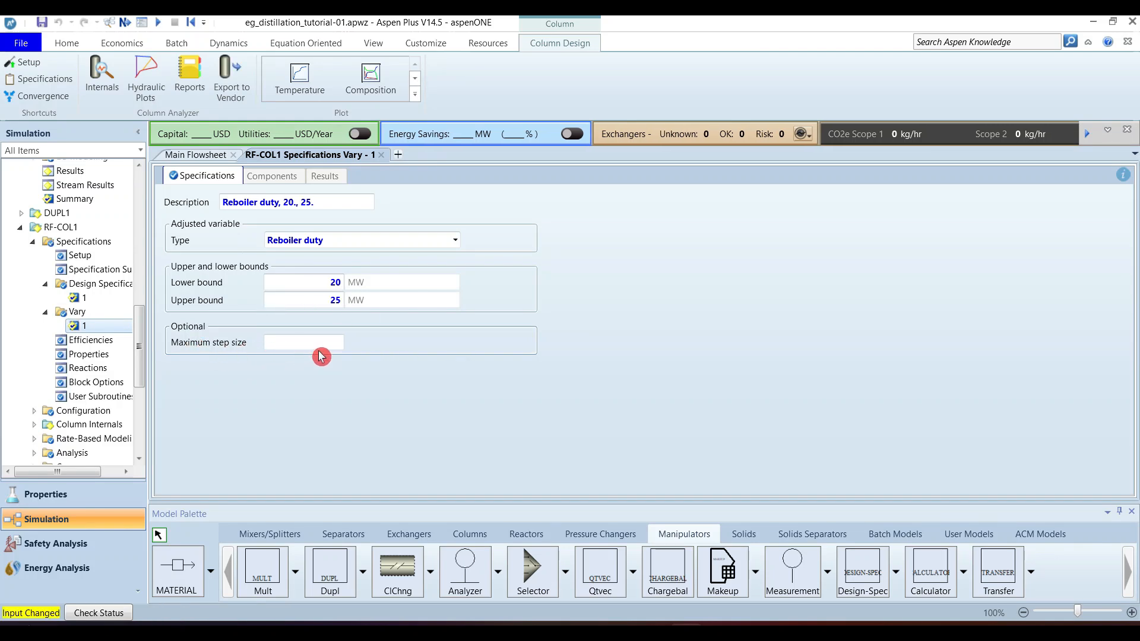
- Run the simulation and check the WATER and EG mass flows in RF-COL1's stream results
left_click(158, 27)
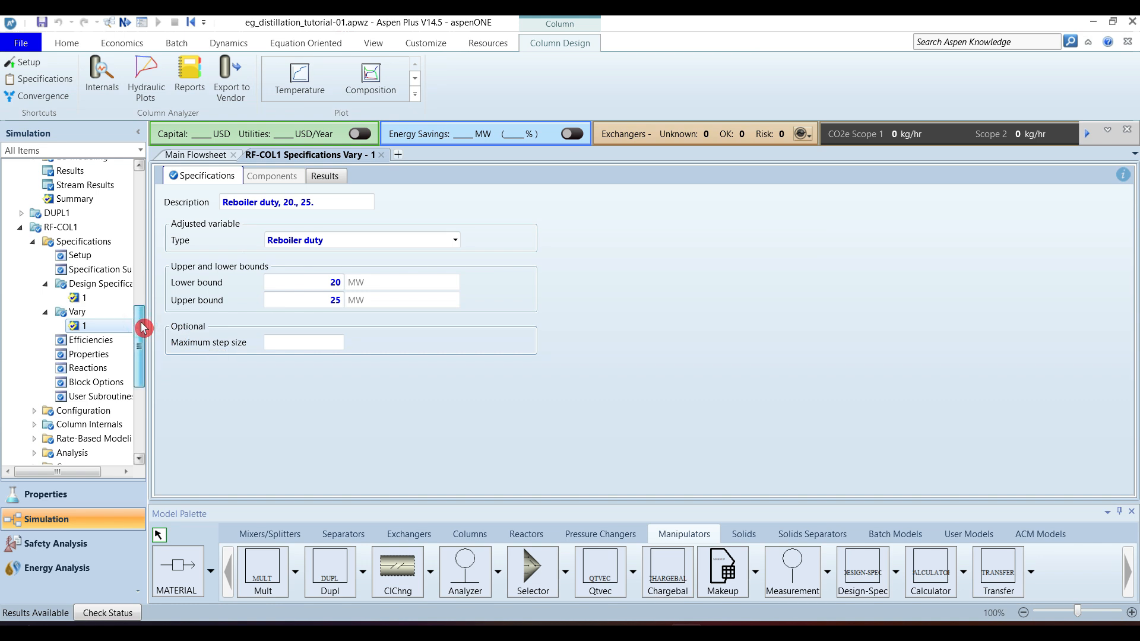
left_click_drag(143, 329, 146, 371)
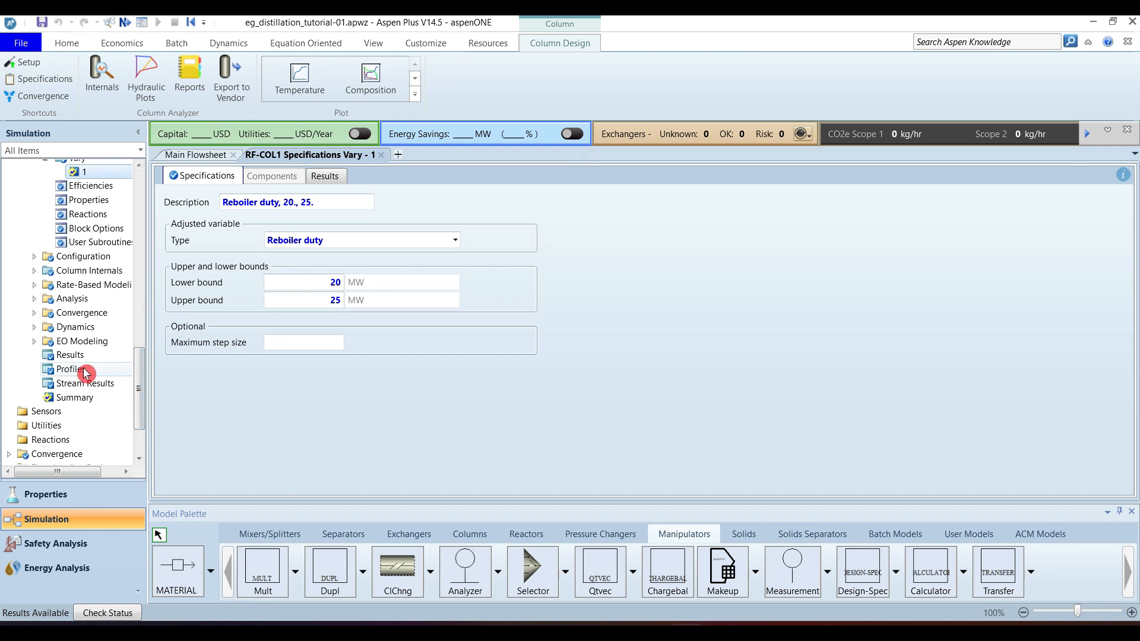
left_click(100, 386)
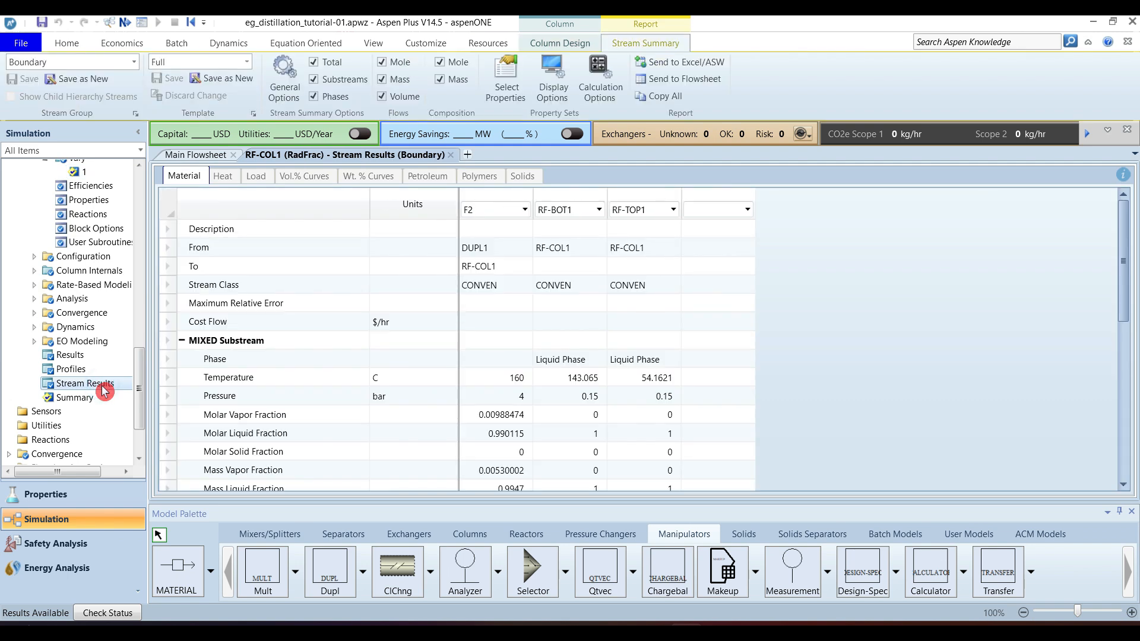
scroll(580, 418, "down", 6)
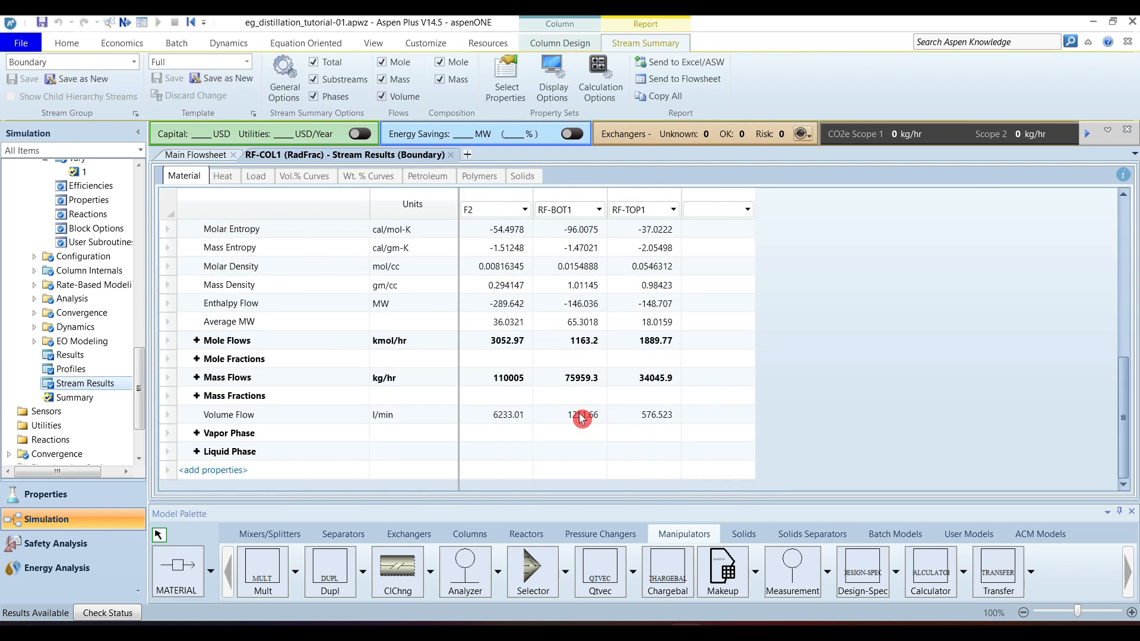
left_click(196, 378)
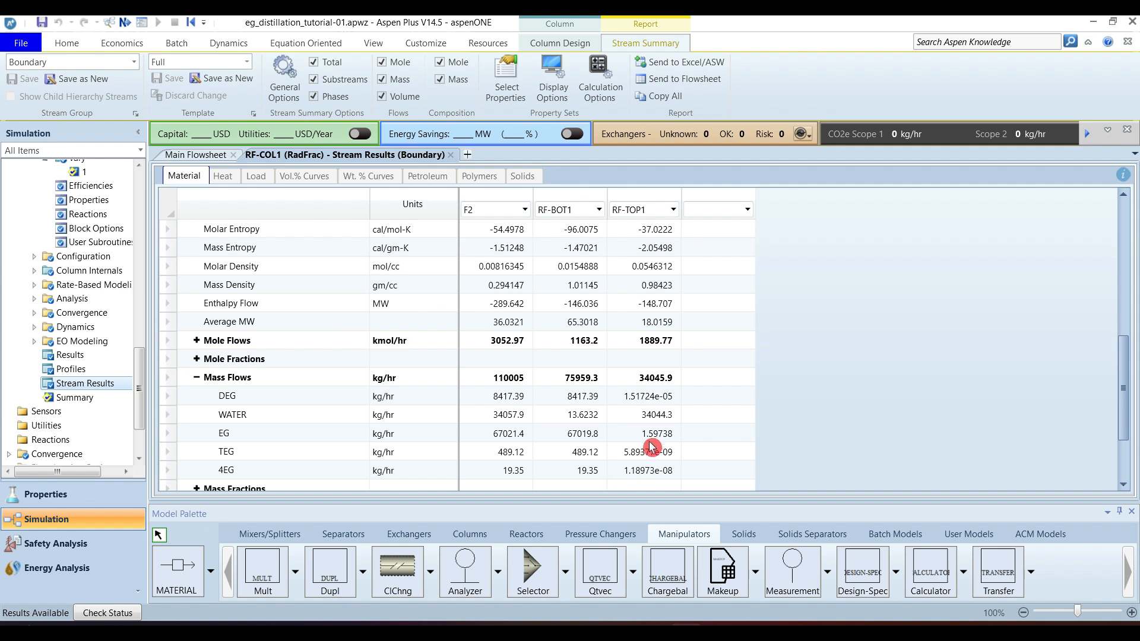
left_click(170, 414)
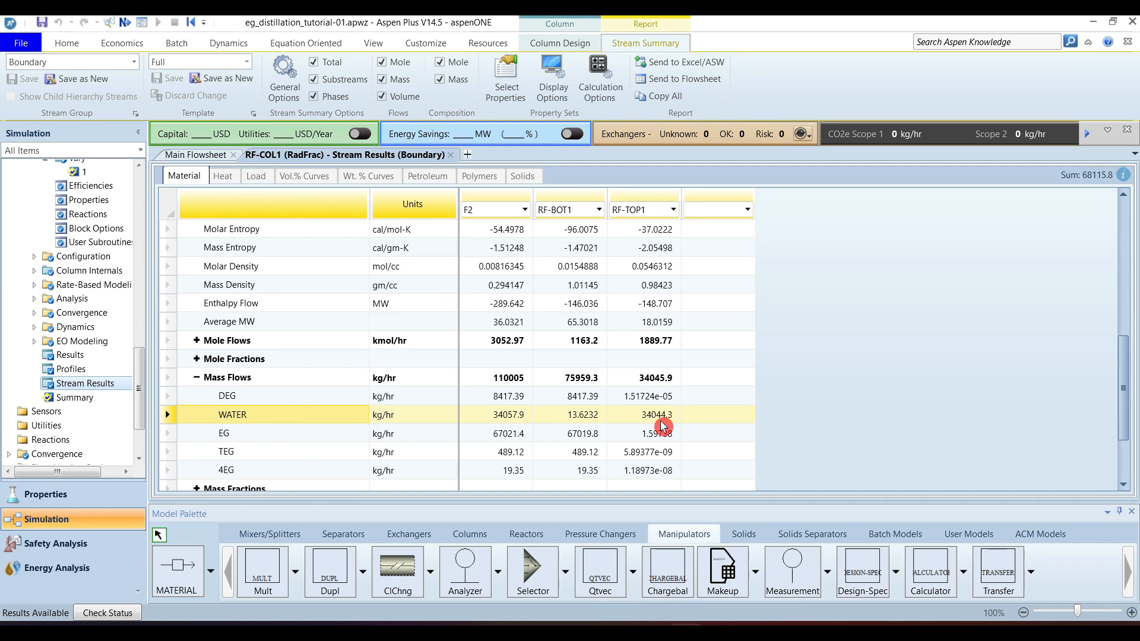
left_click(169, 434)
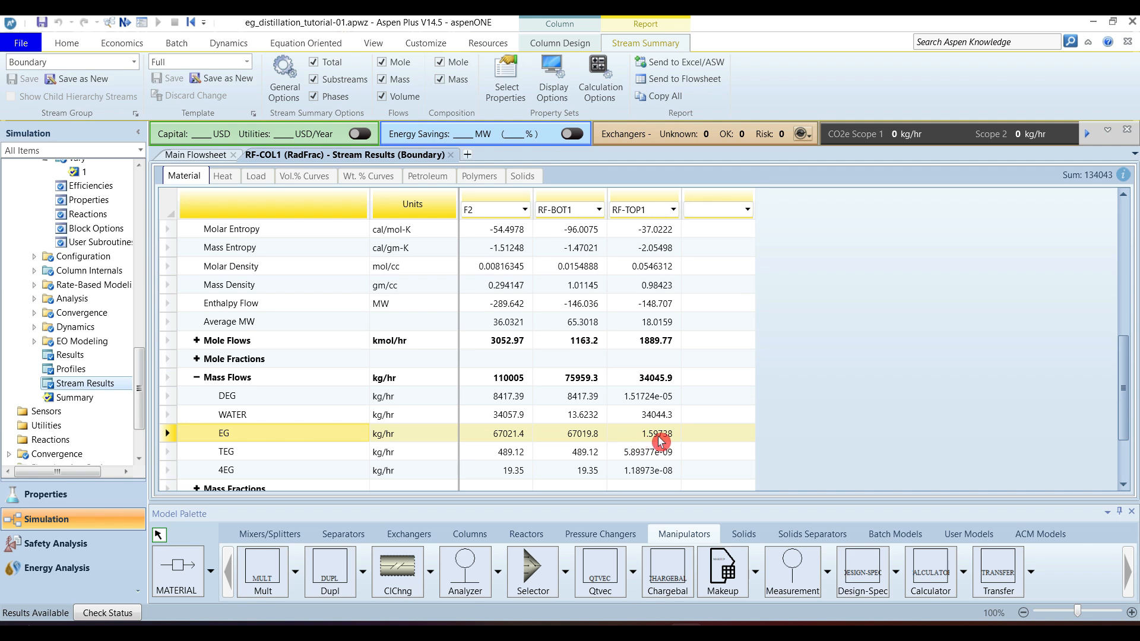
- Switch to the Excel workbook beside the stream results and calculate the EG loss fraction in cell B7 as =1.59/67021.4
left_click(686, 624)
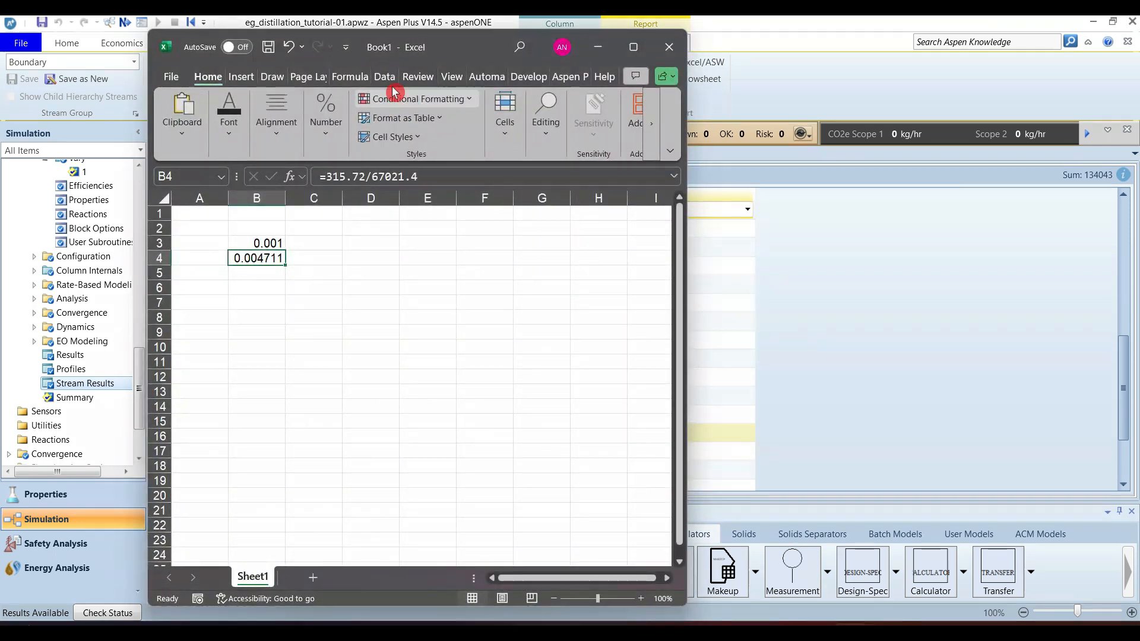
left_click_drag(474, 50, 925, 49)
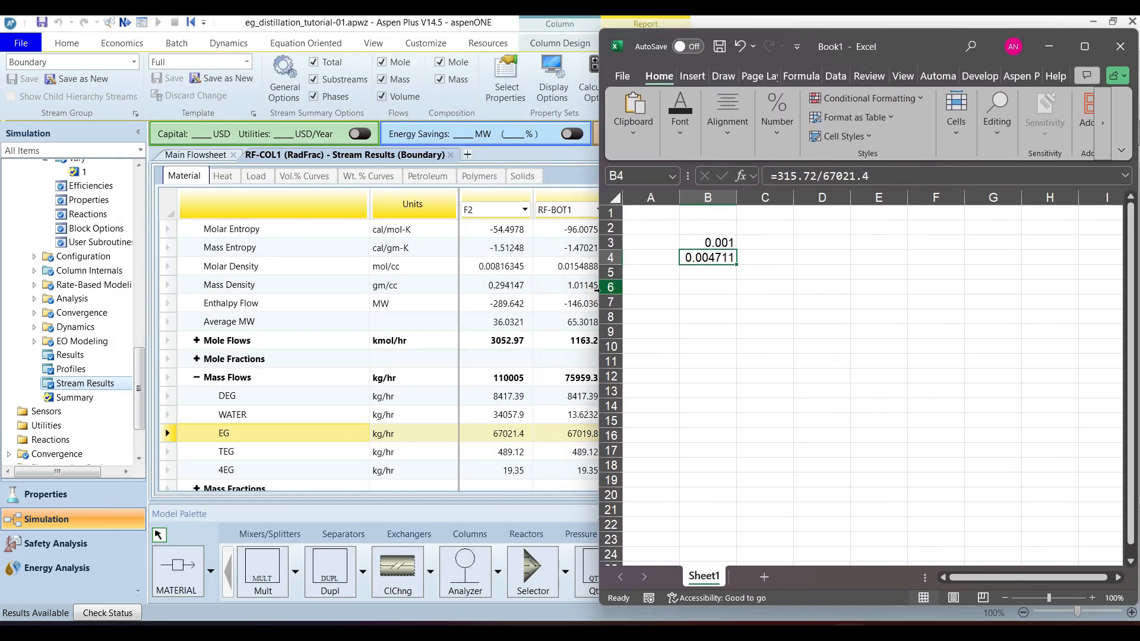
left_click_drag(598, 292, 684, 292)
left_click(806, 297)
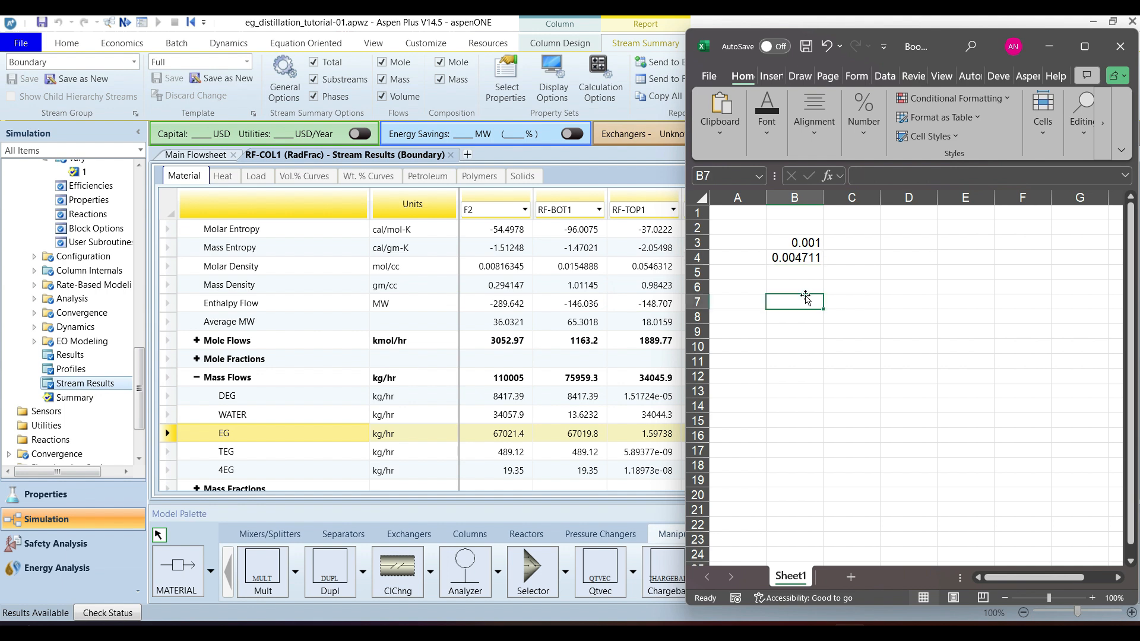
type("=1.59/67021.4")
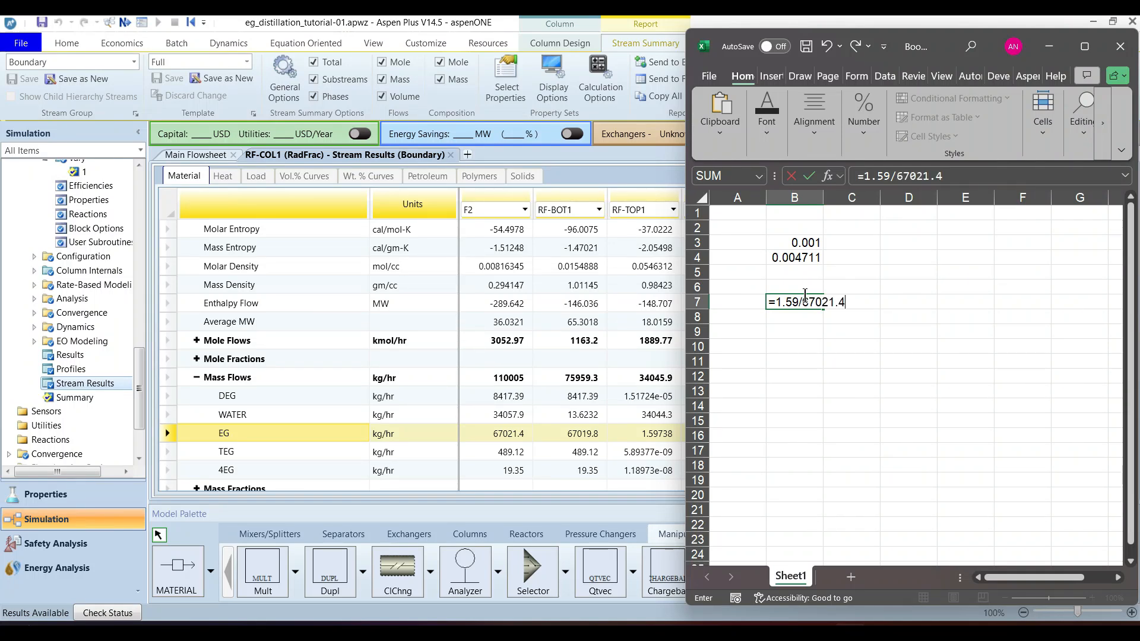
key("Return")
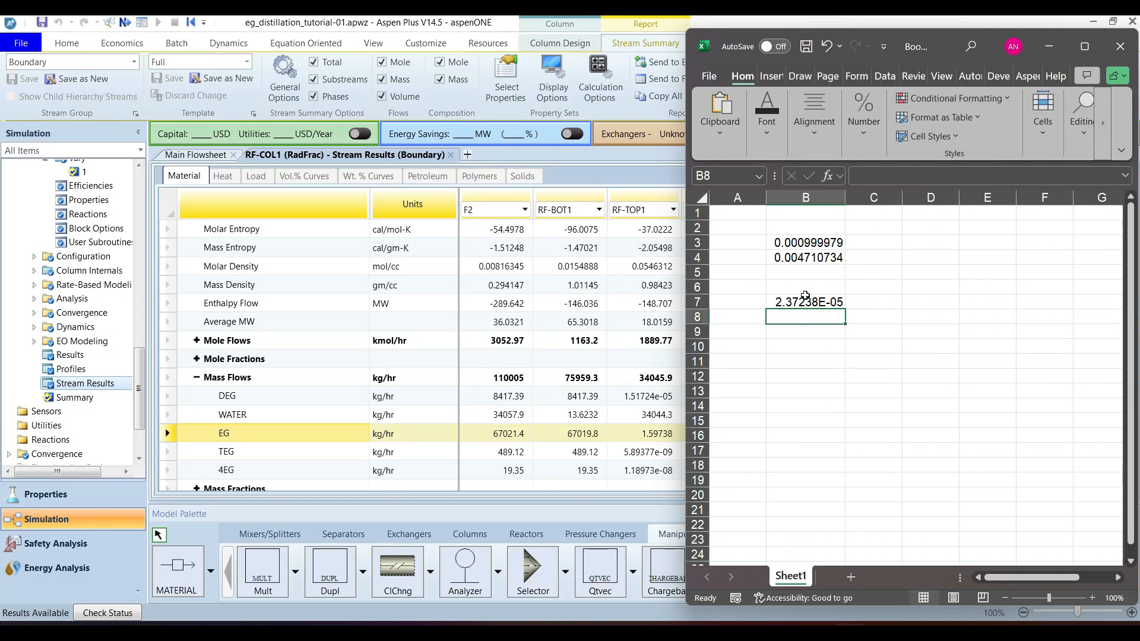
left_click(824, 304)
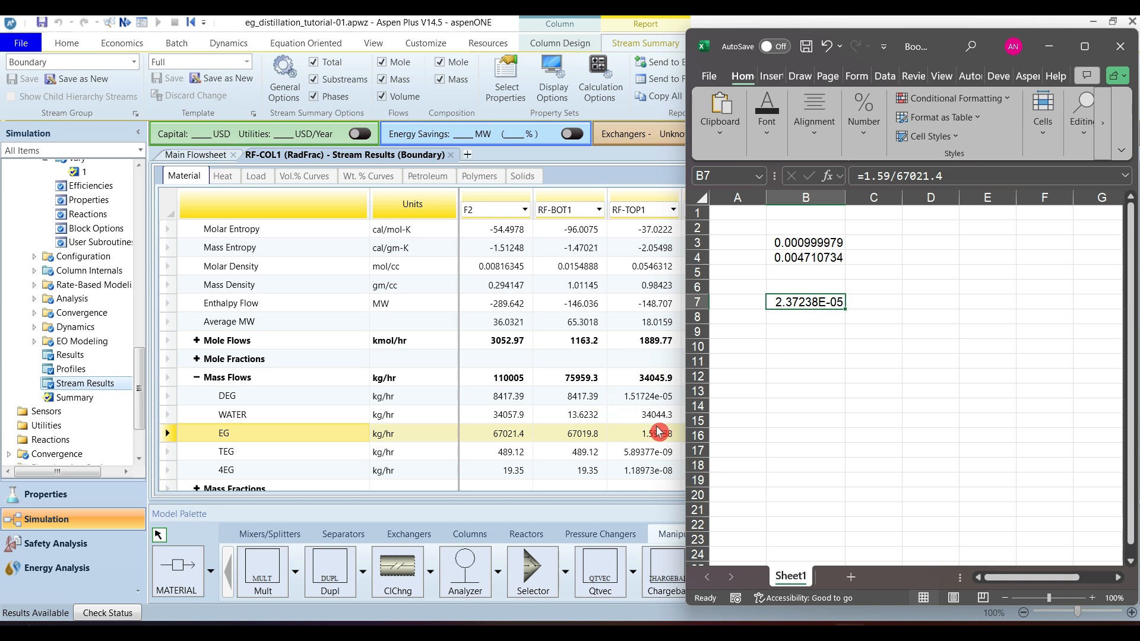
- Return to Aspen Plus and expand the mass fractions in RF-COL1's stream results to check the WATER fraction in RF-TOP1
left_click(643, 433)
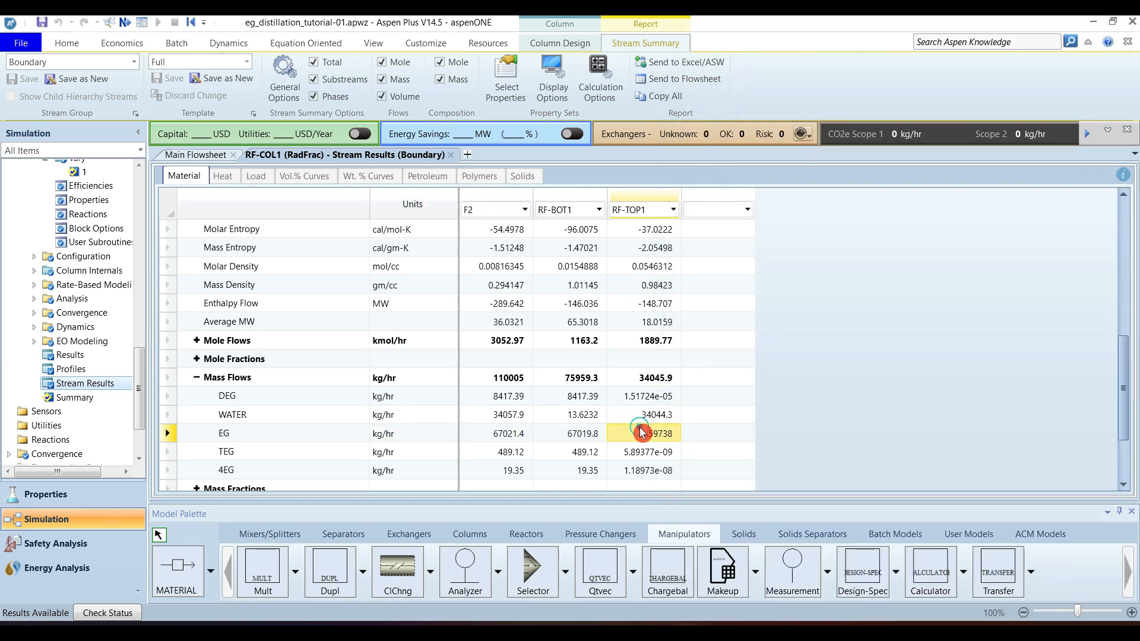
left_click(198, 489)
left_click_drag(1123, 336, 1129, 389)
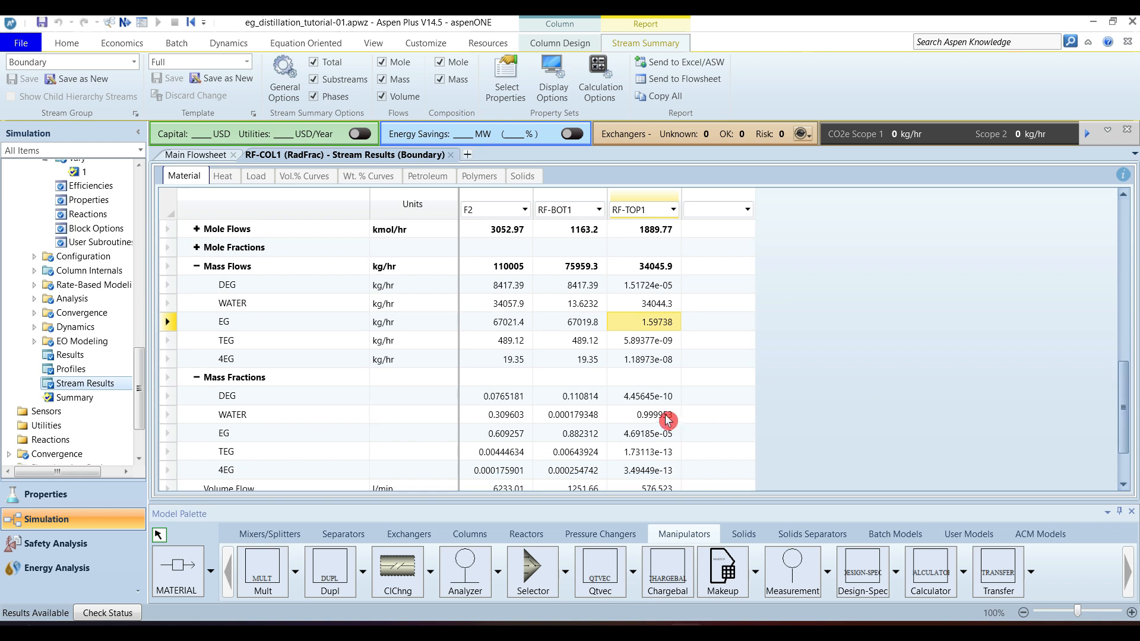
left_click(683, 420)
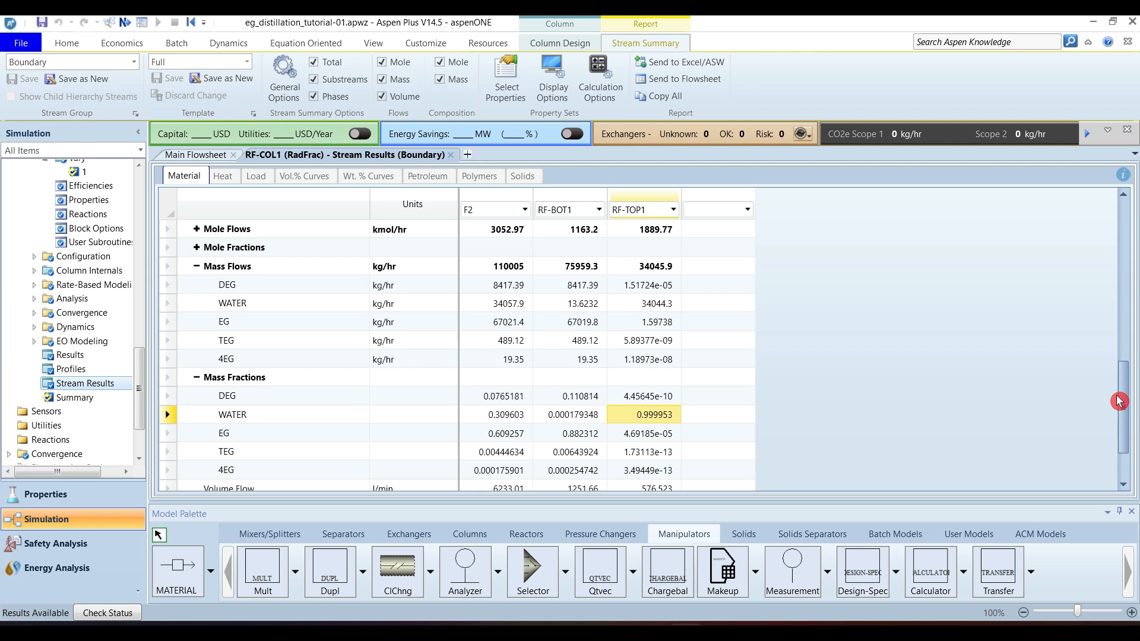
left_click_drag(1120, 402, 1122, 382)
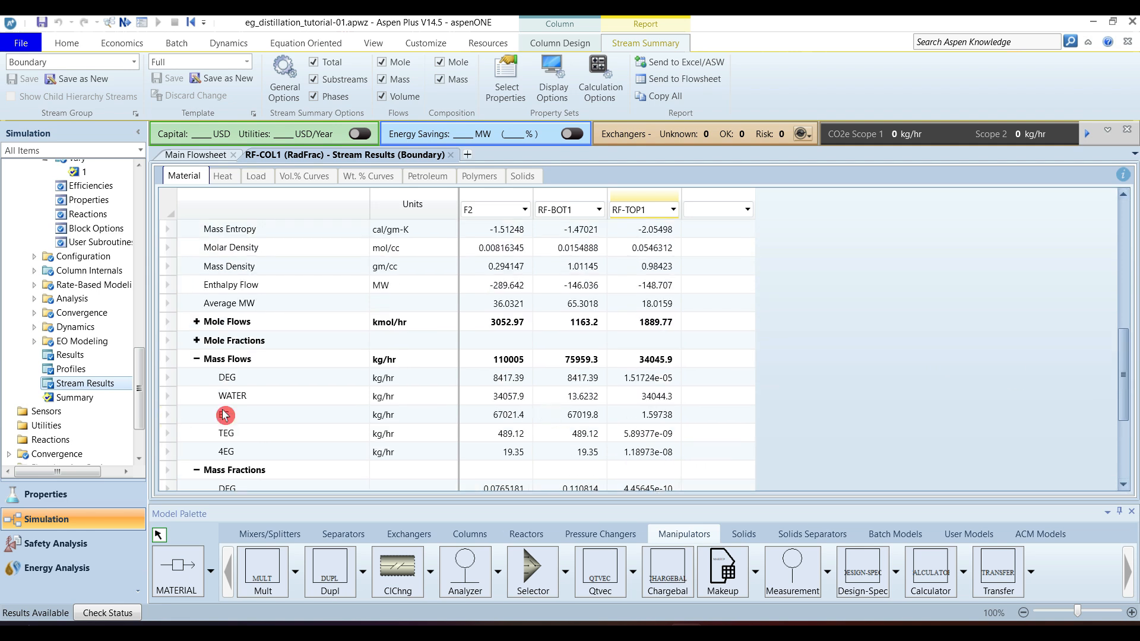
- Check the reboiler heat duty in RF-COL1's results and compare it with the final value of the reboiler duty adjusted variable
left_click(70, 355)
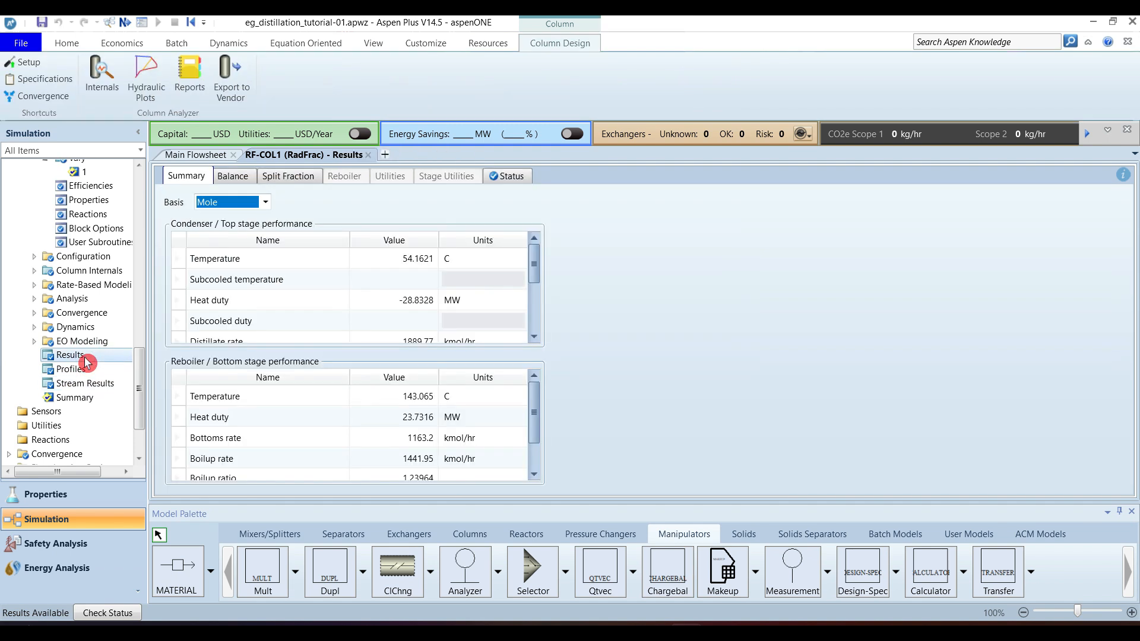
left_click(391, 419)
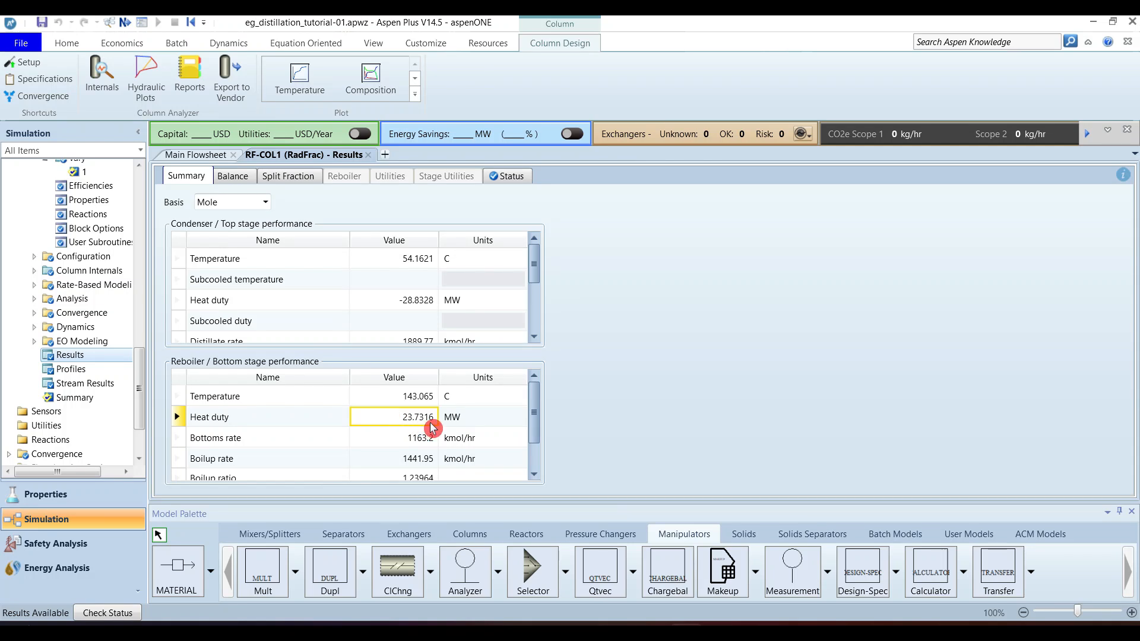
scroll(143, 389, "up", 1)
scroll(142, 390, "up", 3)
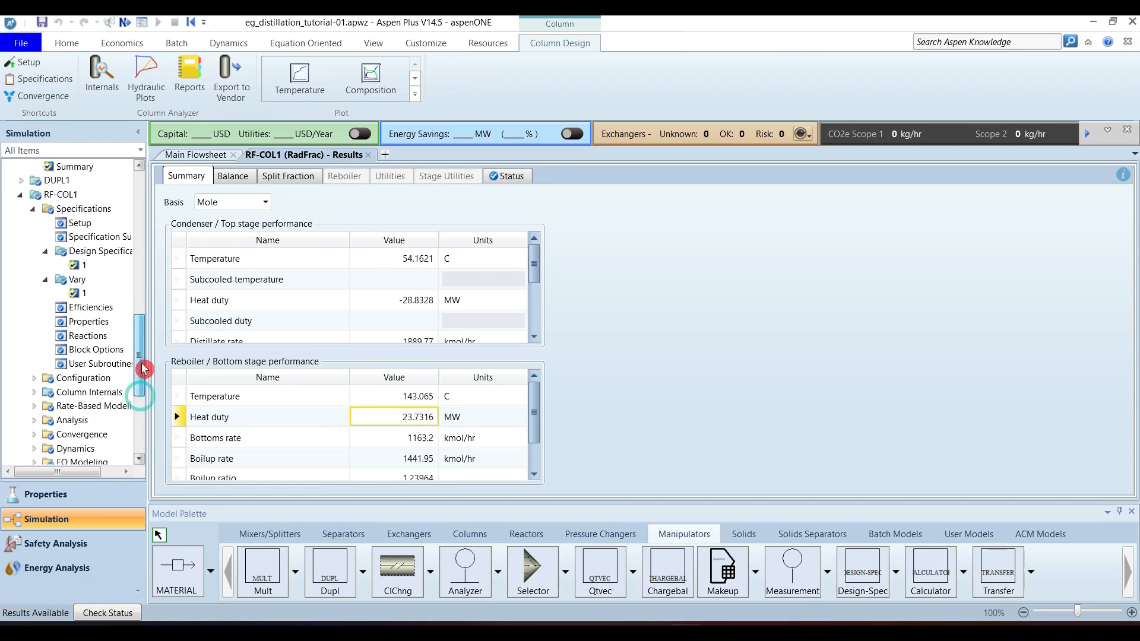
left_click(83, 293)
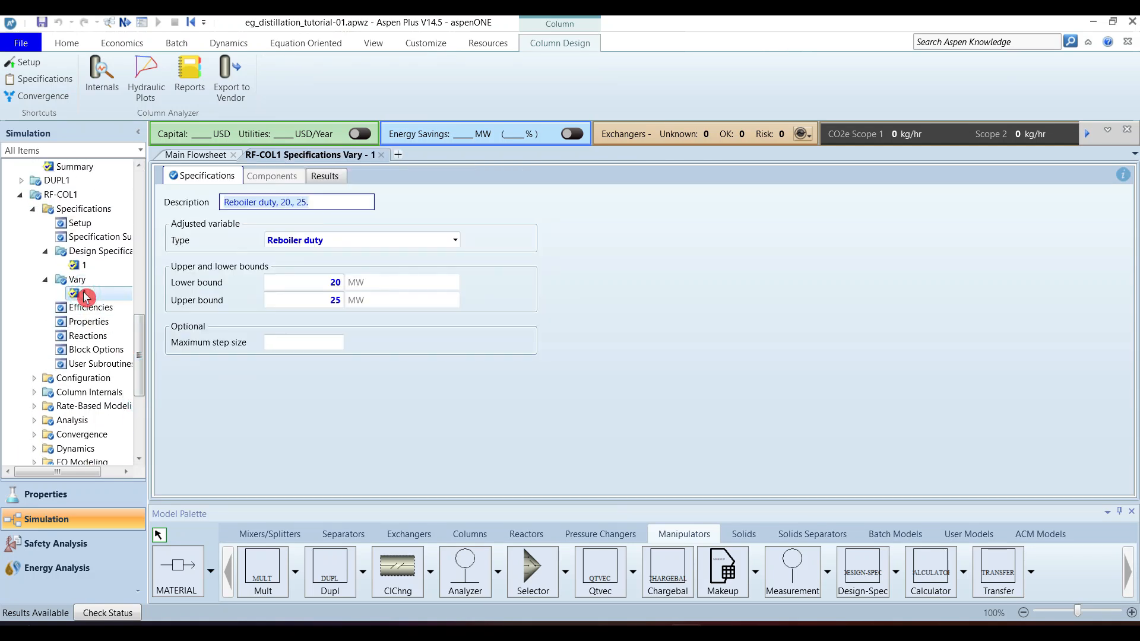
left_click(335, 180)
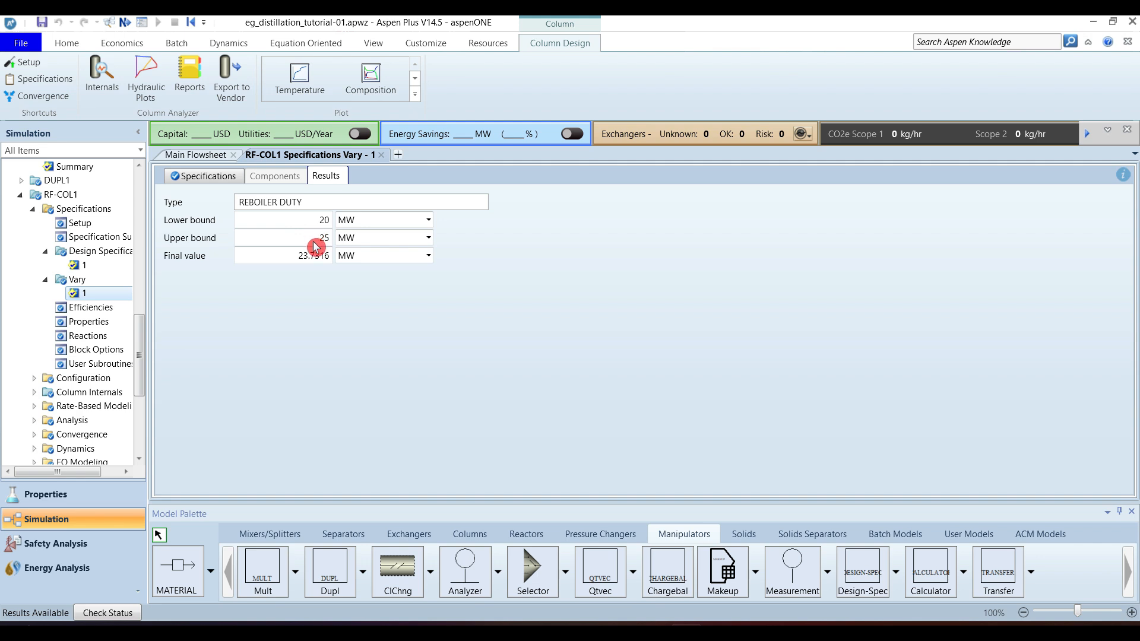
left_click(281, 256)
left_click(340, 296)
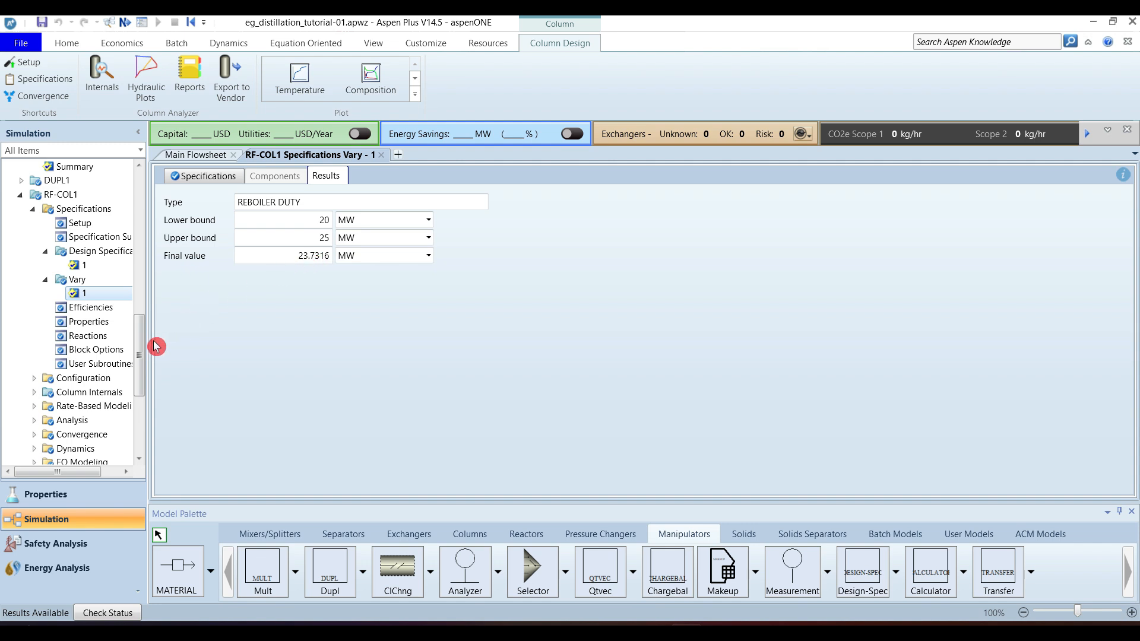
- Review RF-COL1's condenser and reboiler performance summary, including the reflux ratio, boilup rate and boilup ratio
left_click_drag(140, 349, 142, 386)
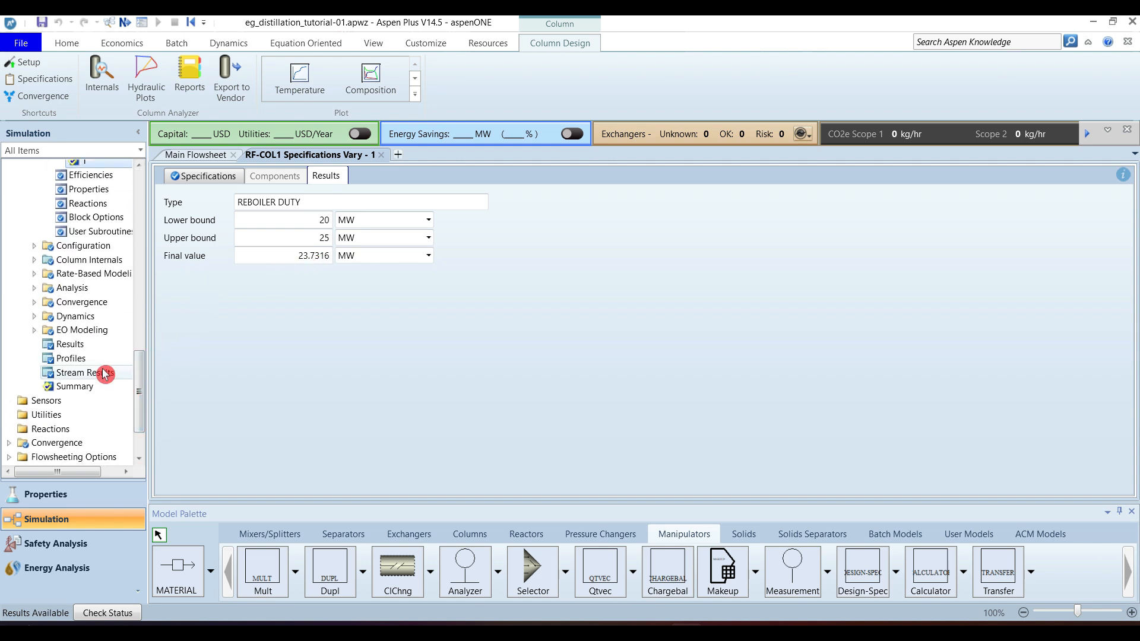
left_click(73, 344)
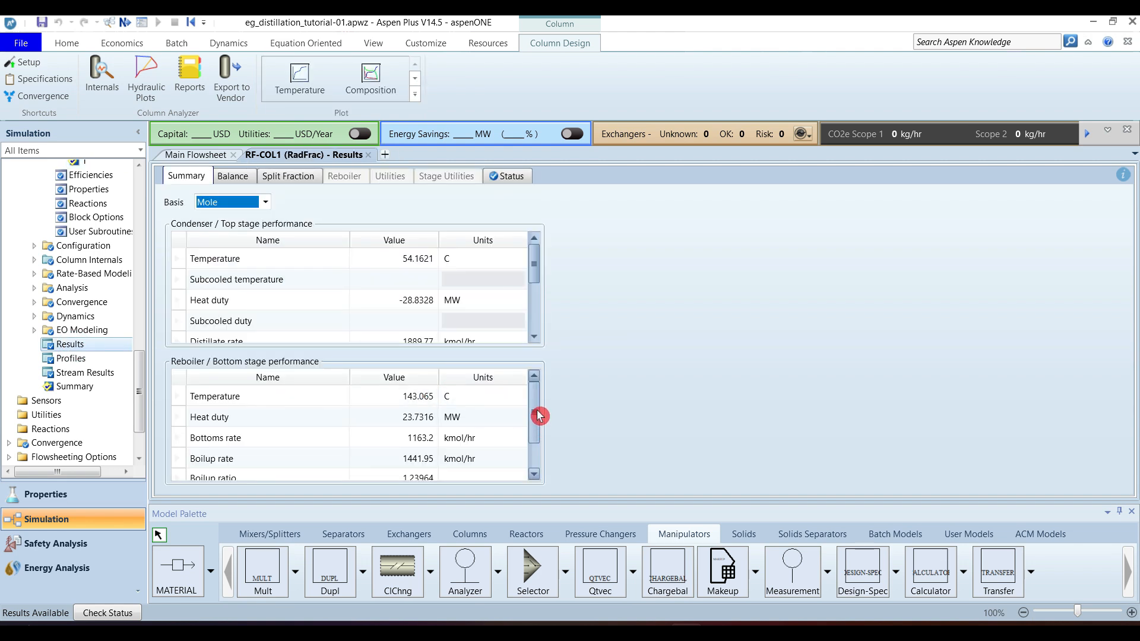
left_click_drag(537, 265, 544, 303)
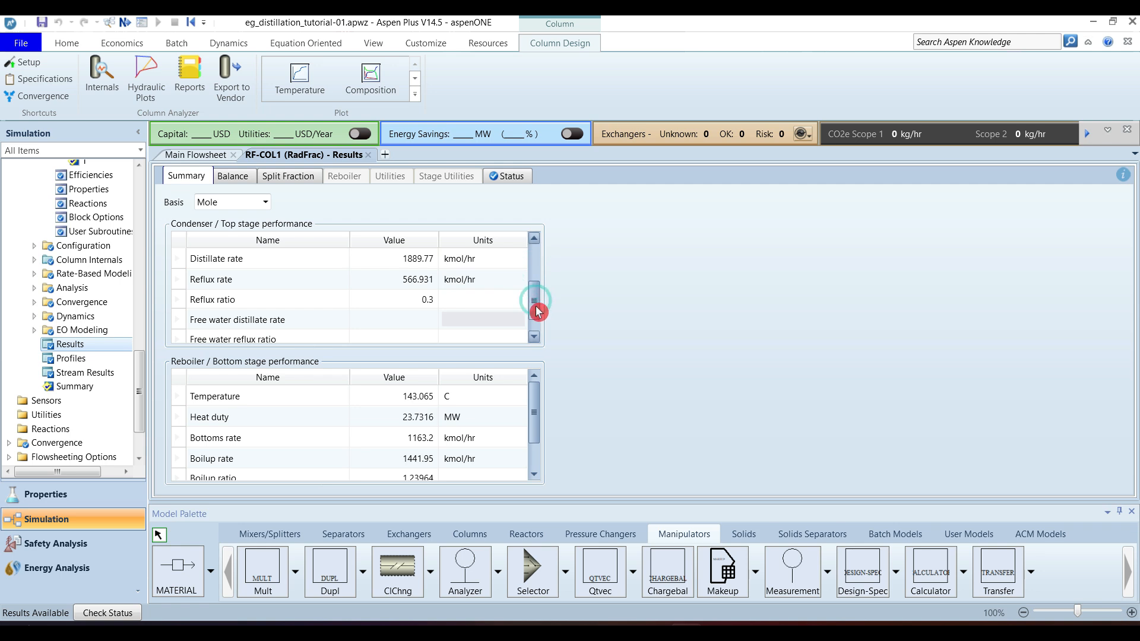
left_click_drag(536, 408, 537, 433)
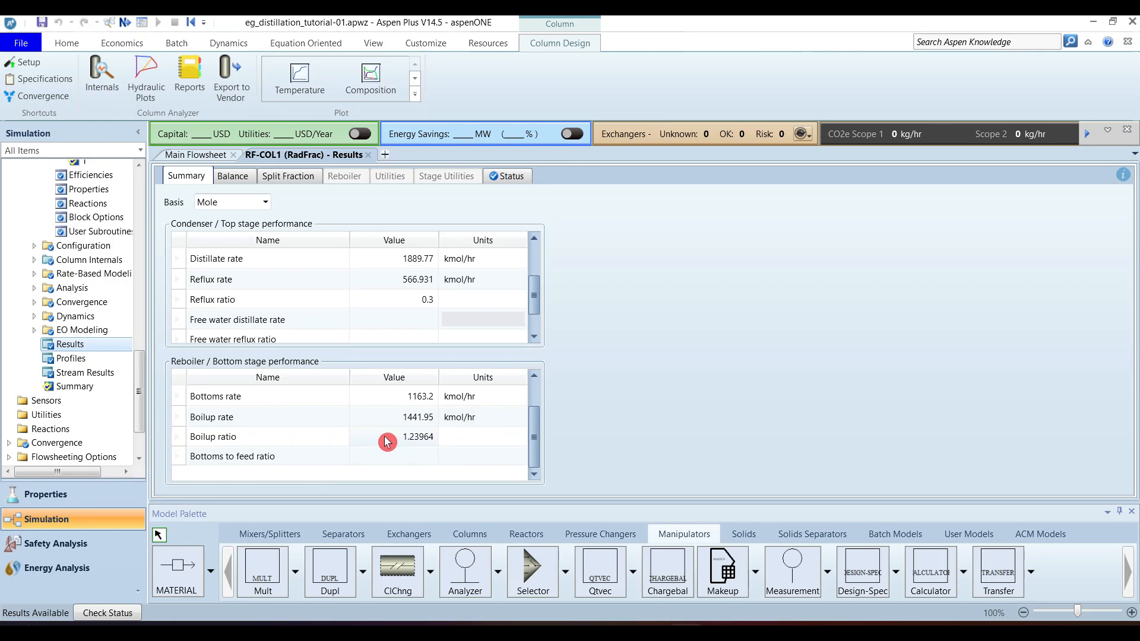
left_click(414, 423)
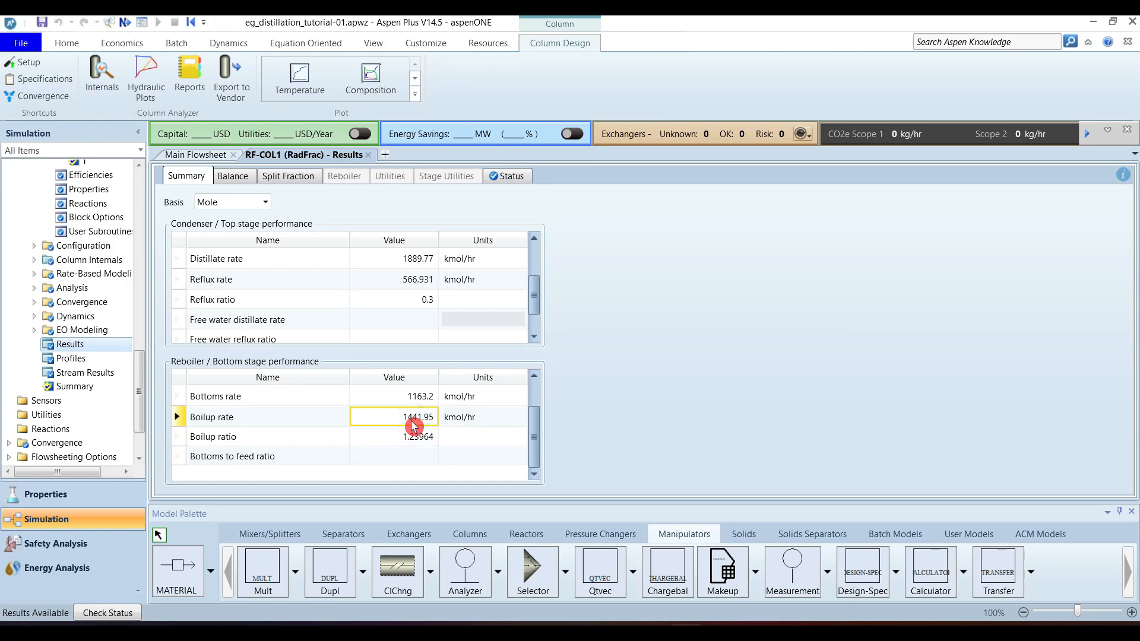
left_click(415, 433)
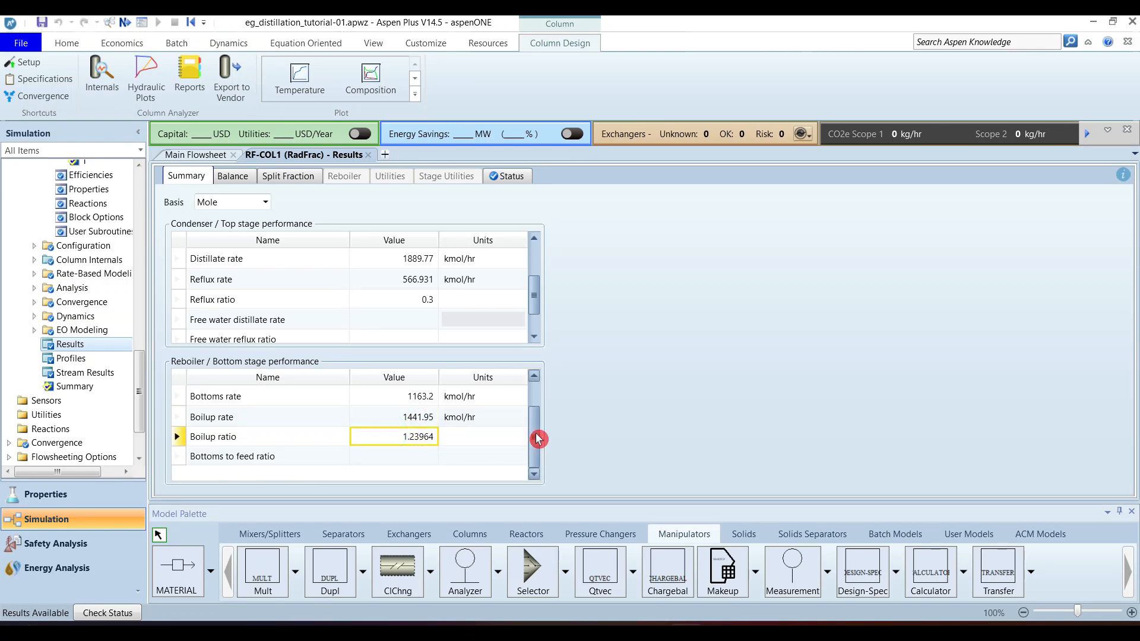
left_click_drag(538, 436, 534, 407)
- Examine RF-COL1's stage profiles for temperature, pressure and heat duty from stage 1 to stage 8
left_click(74, 360)
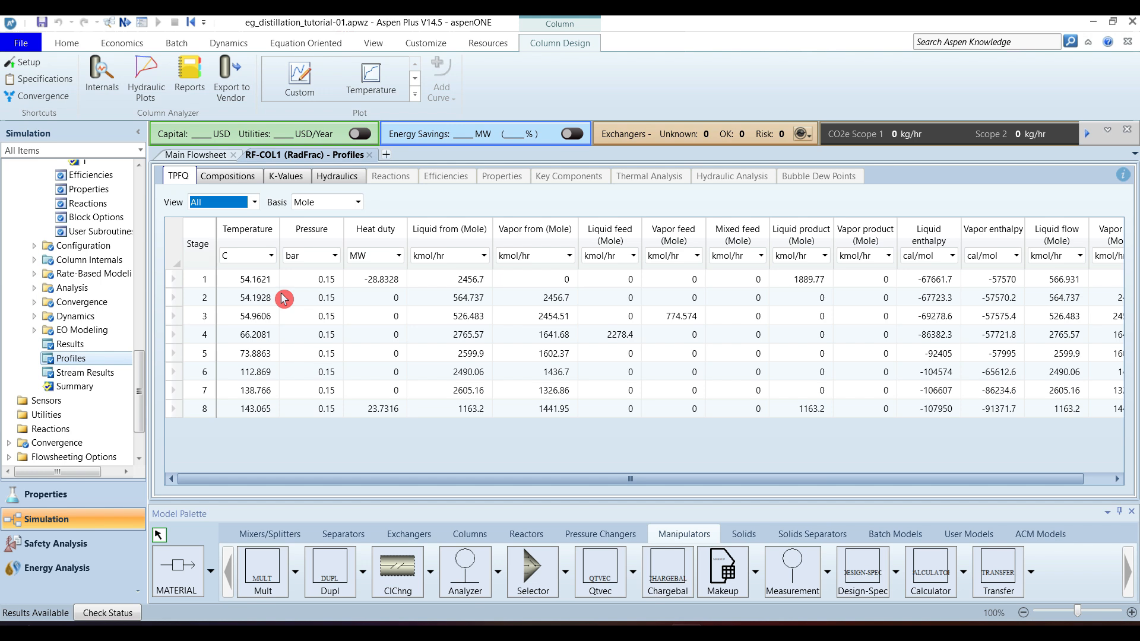
left_click(204, 279)
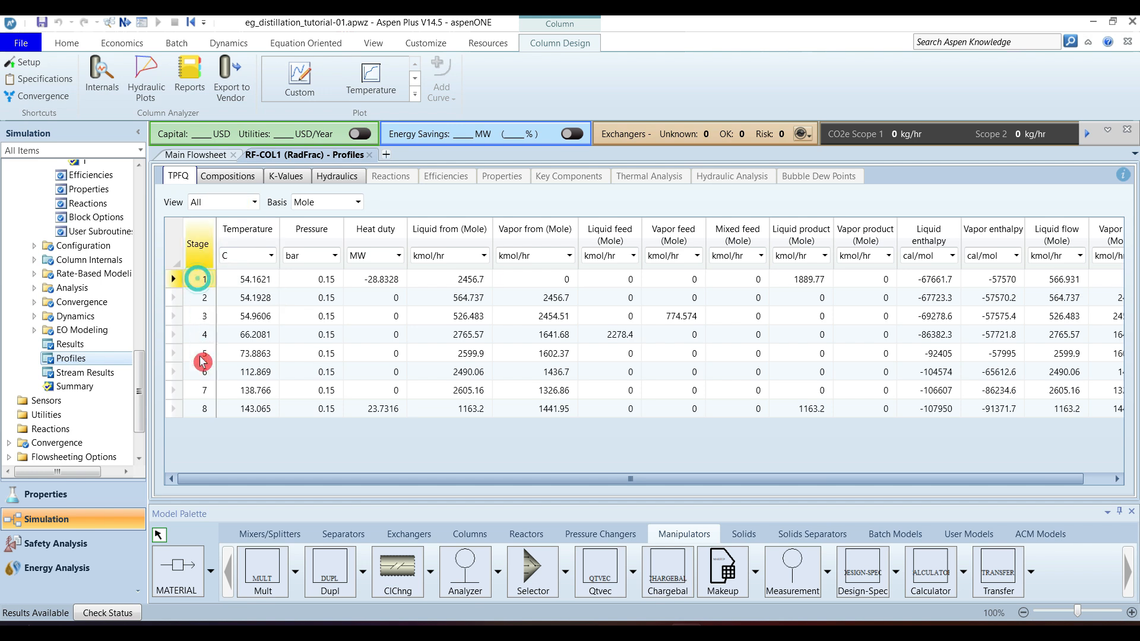
left_click(202, 410)
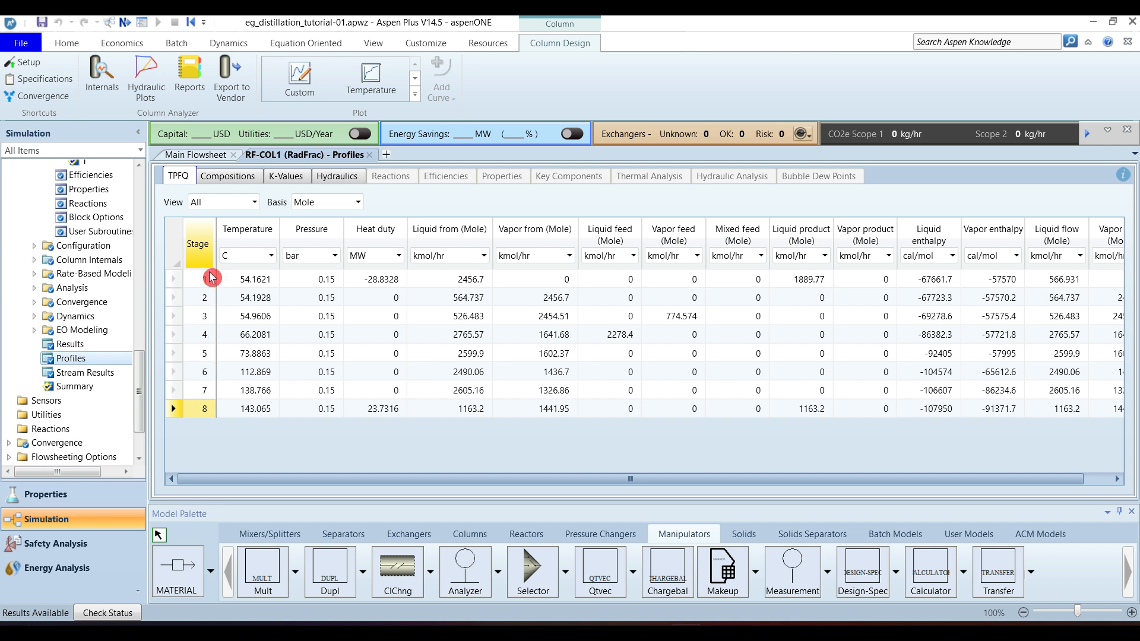
left_click(262, 236)
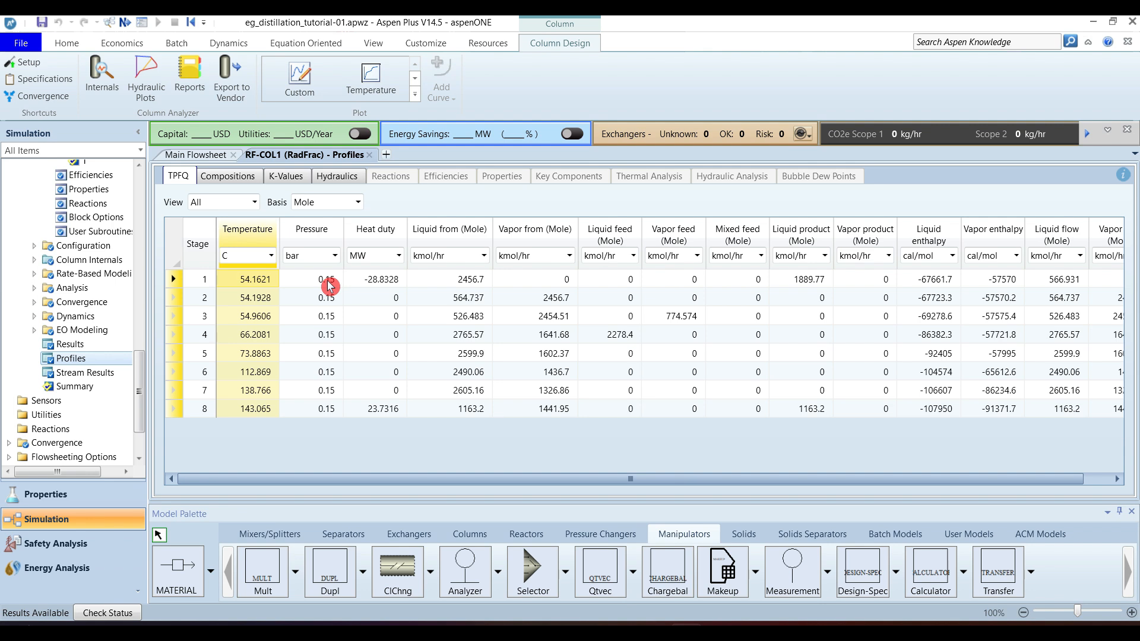
left_click(395, 288)
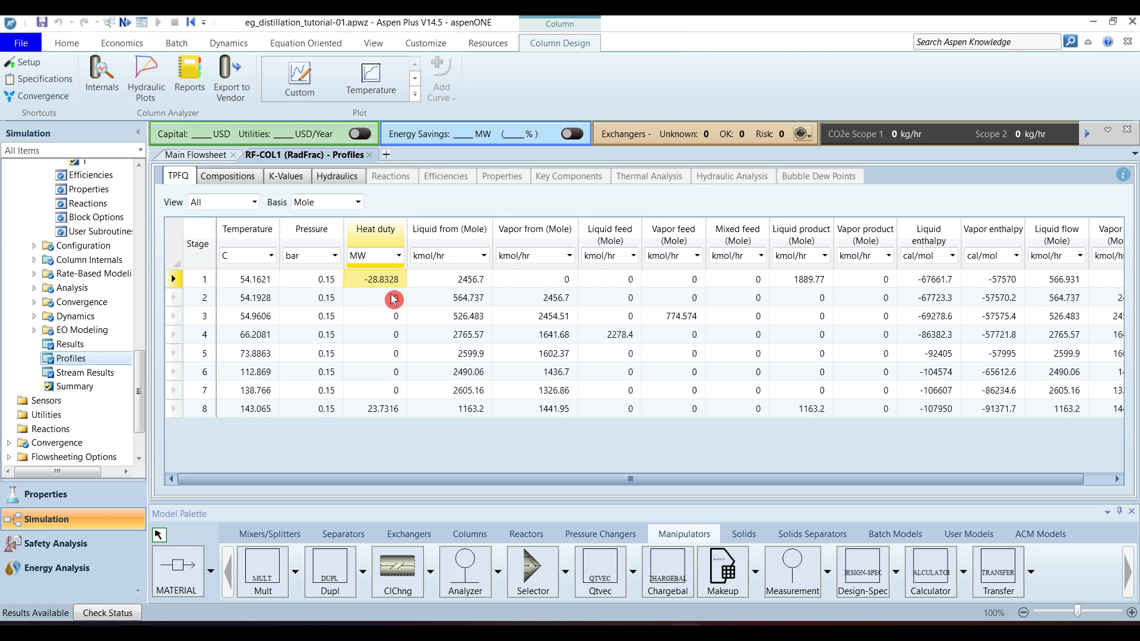
left_click(391, 410)
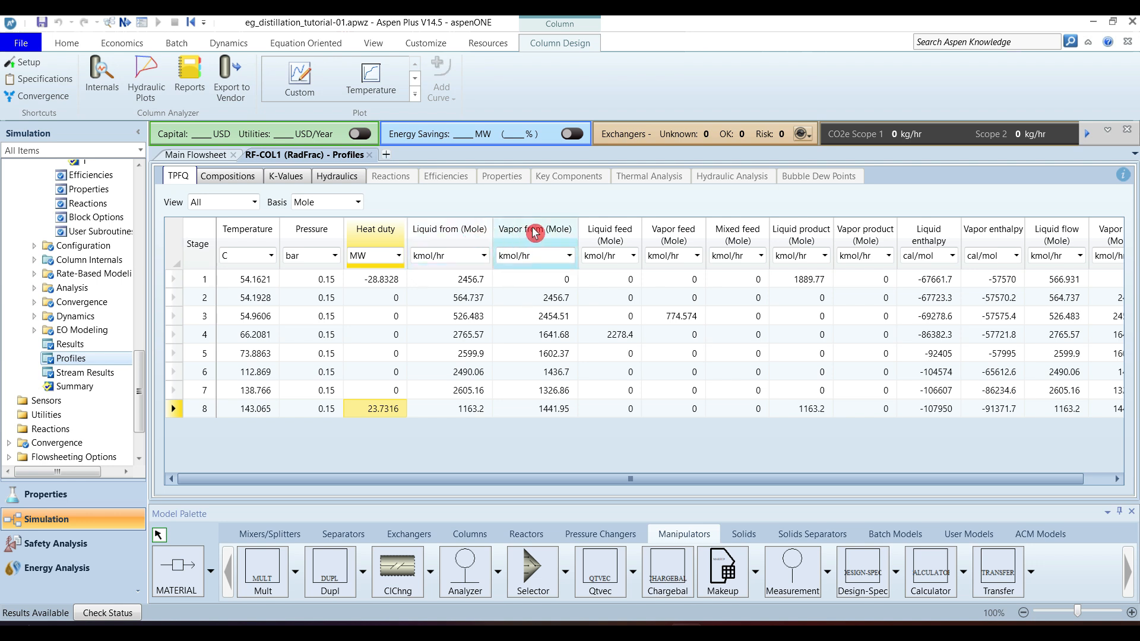
- Examine RF-COL1's liquid feed profile and its liquid mass compositions, comparing the WATER fractions on stages 8 and 1
left_click(614, 244)
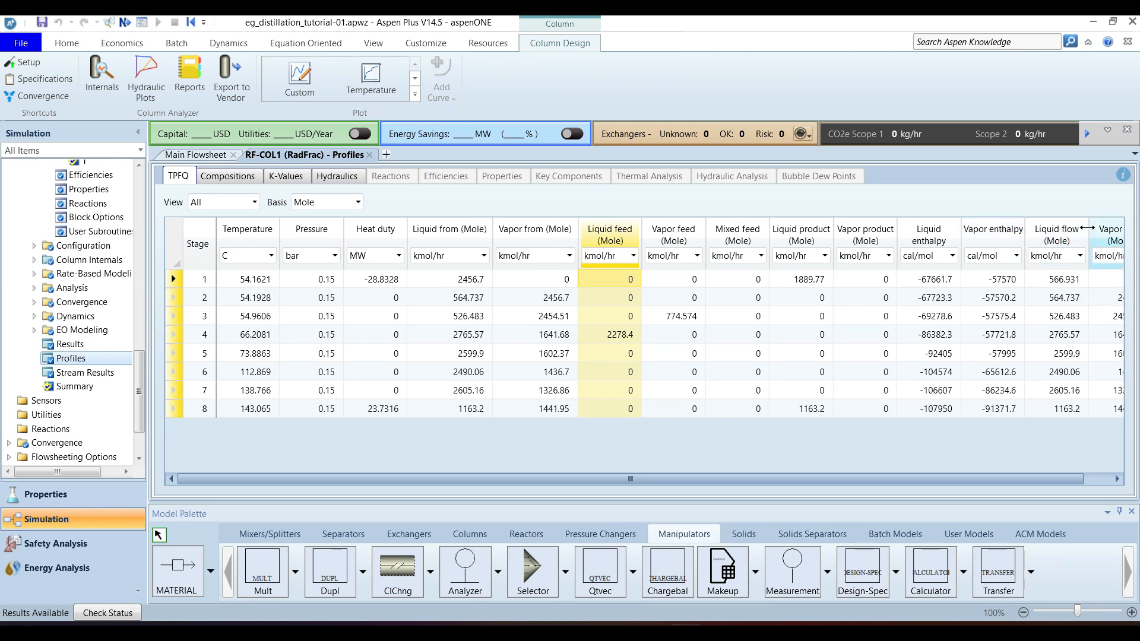
left_click(233, 179)
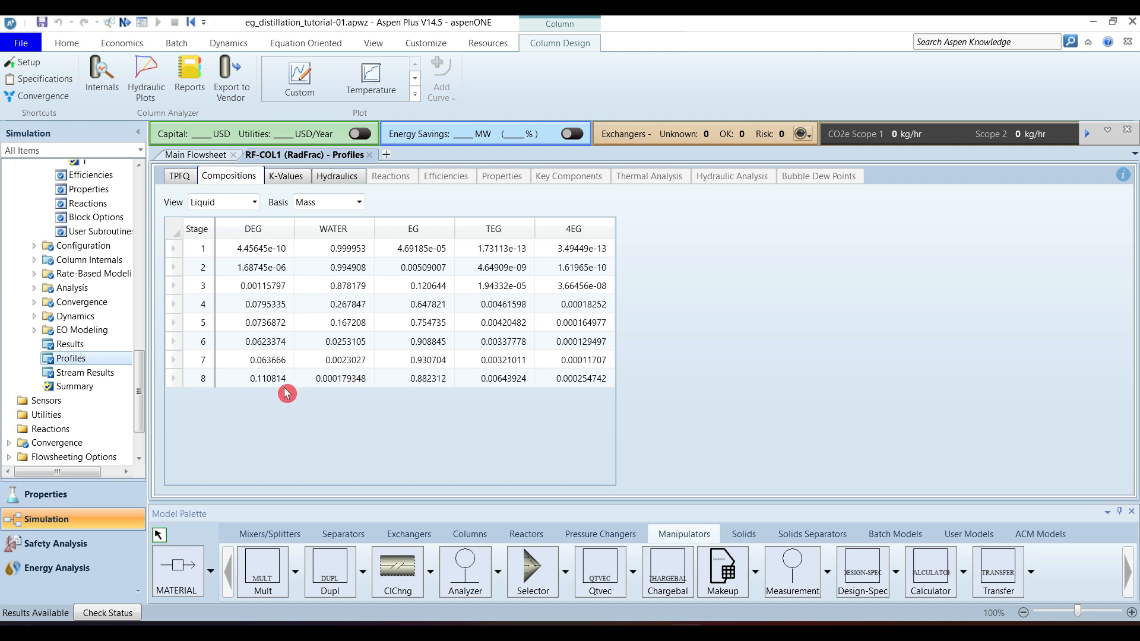
left_click(353, 386)
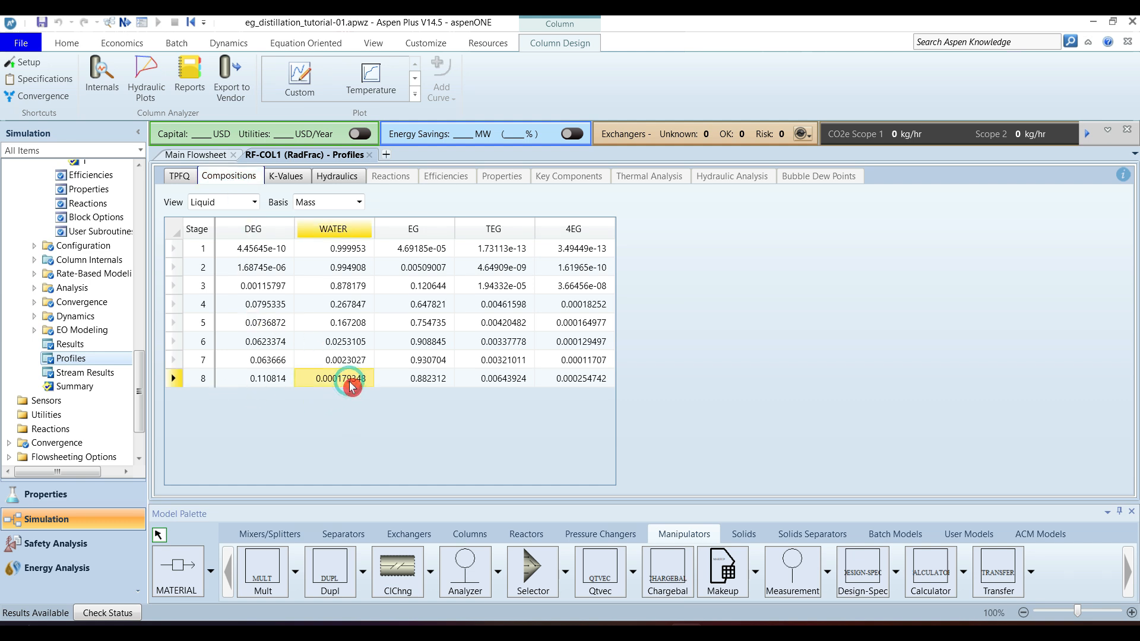
left_click(345, 251)
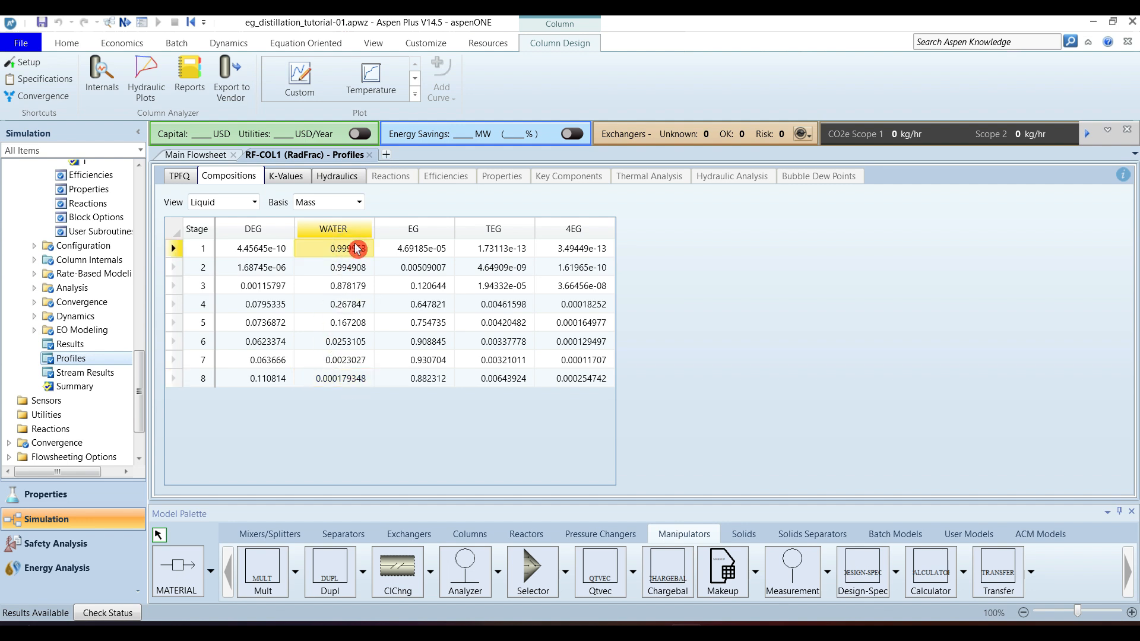
- Plot the WATER and EG liquid mass fractions against stage in a custom plot to view their profiles
left_click(302, 92)
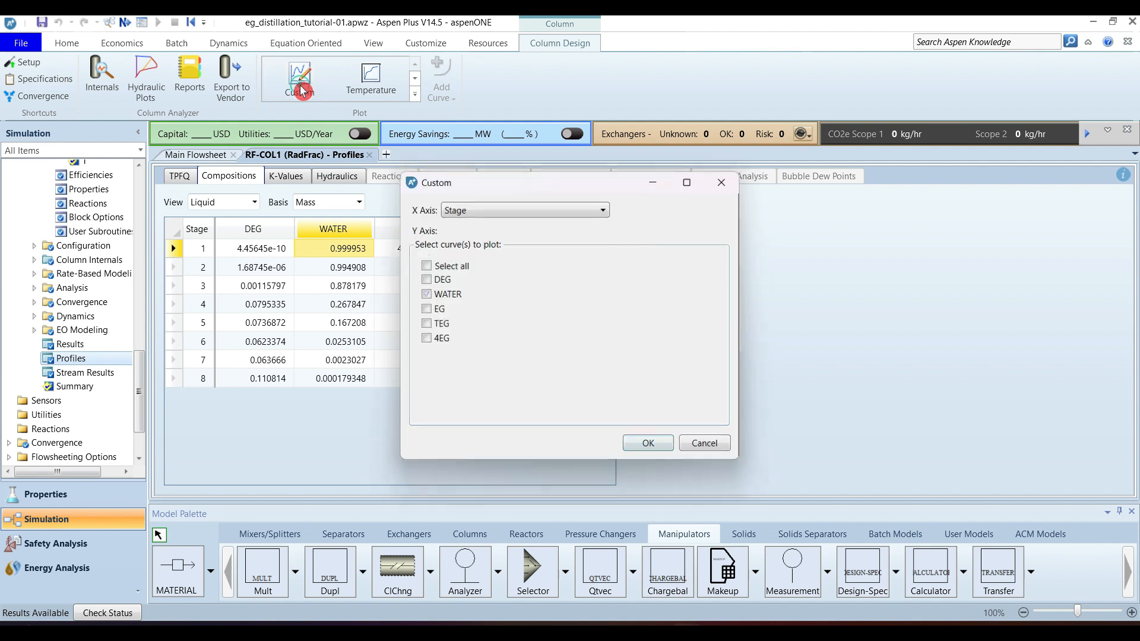
left_click_drag(497, 184, 741, 185)
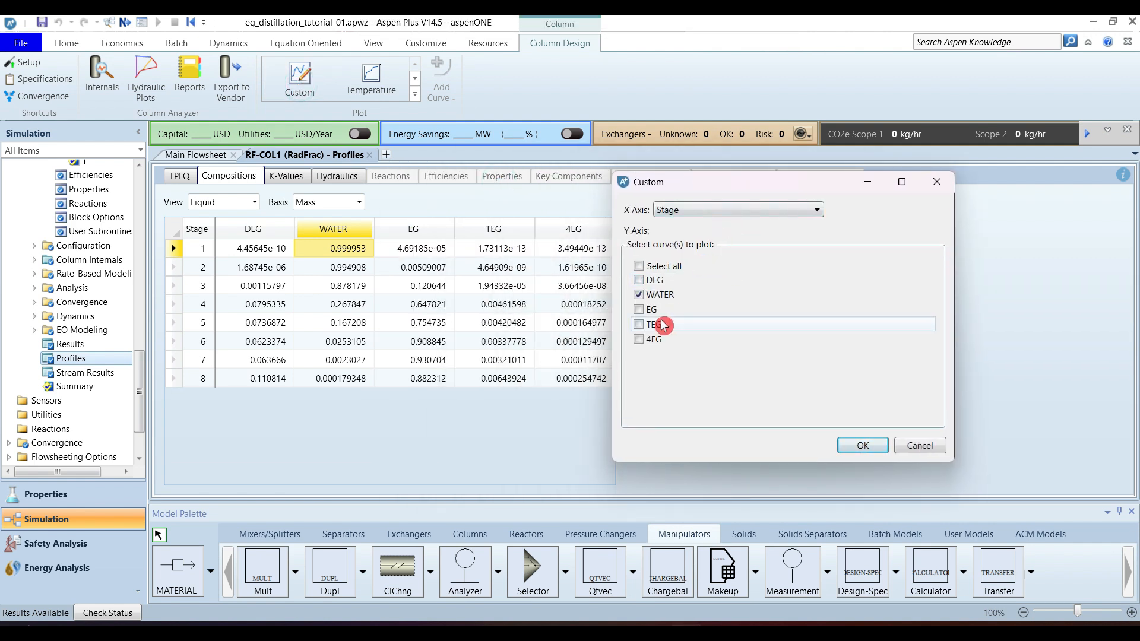
left_click(639, 309)
left_click(861, 445)
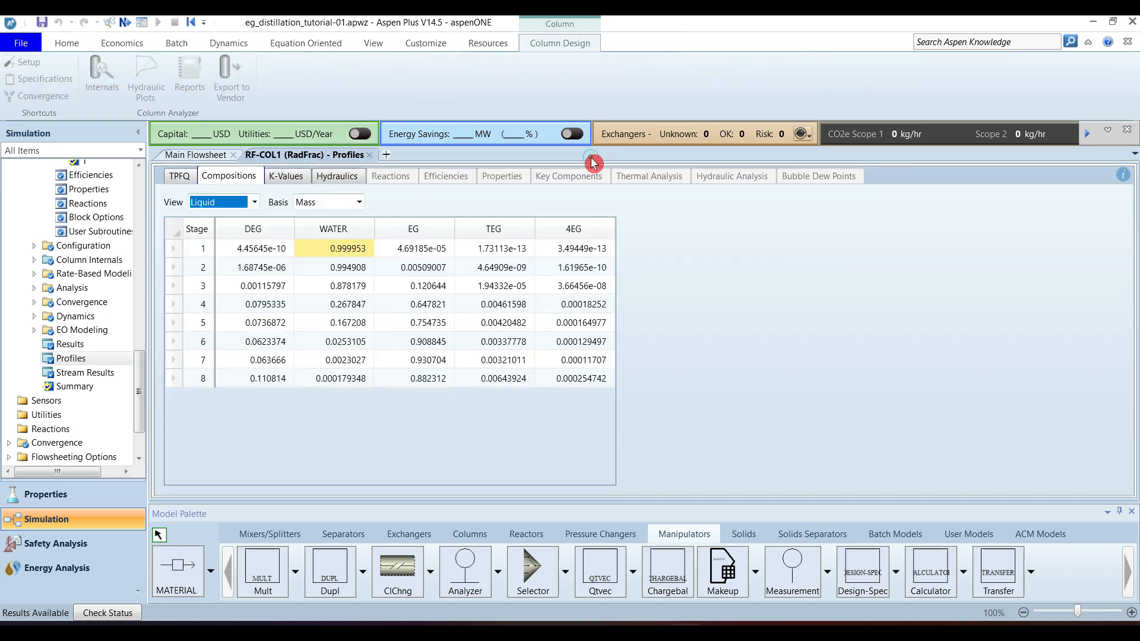
left_click(590, 155)
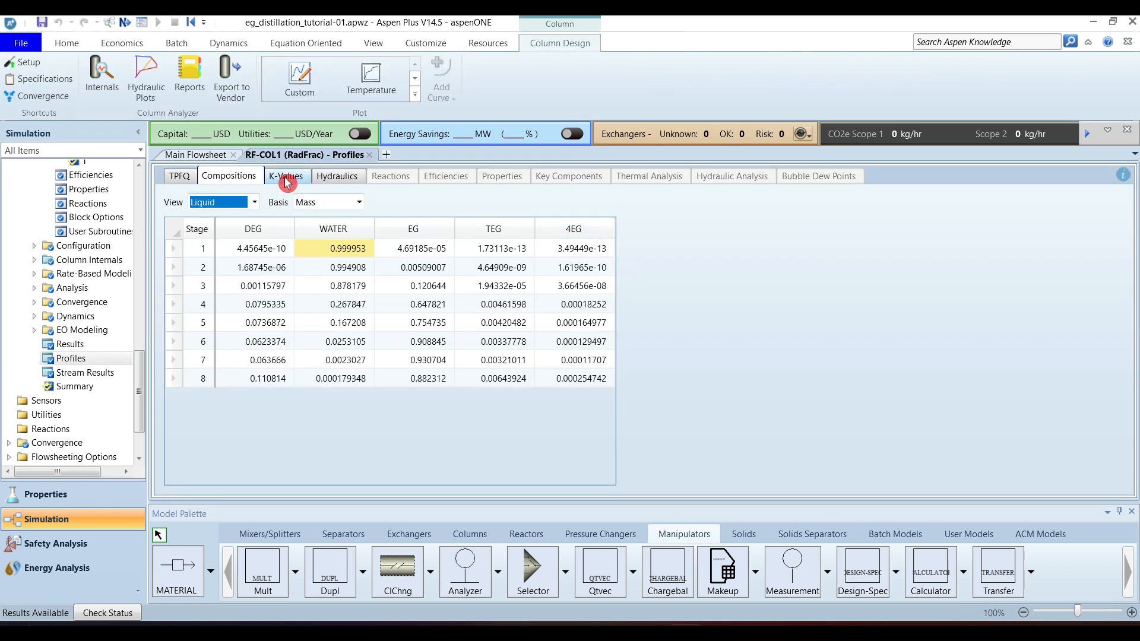
- Review RF-COL1's vapor mass compositions and the vapor-liquid K-values for each stage
left_click(254, 202)
left_click(215, 230)
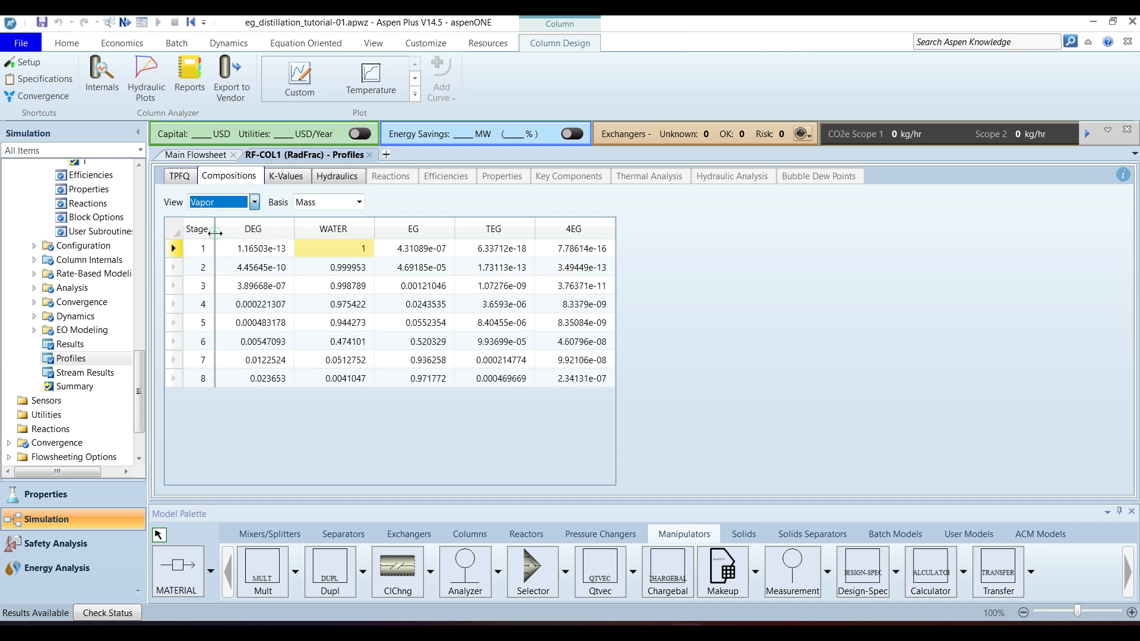
left_click(360, 202)
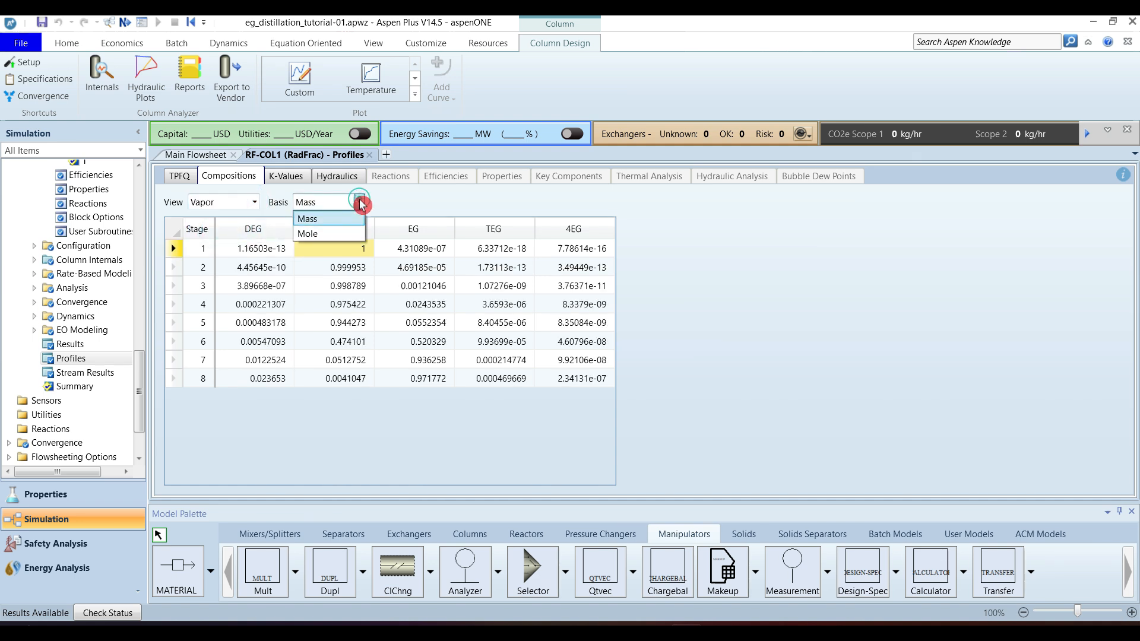
left_click(411, 206)
left_click(277, 177)
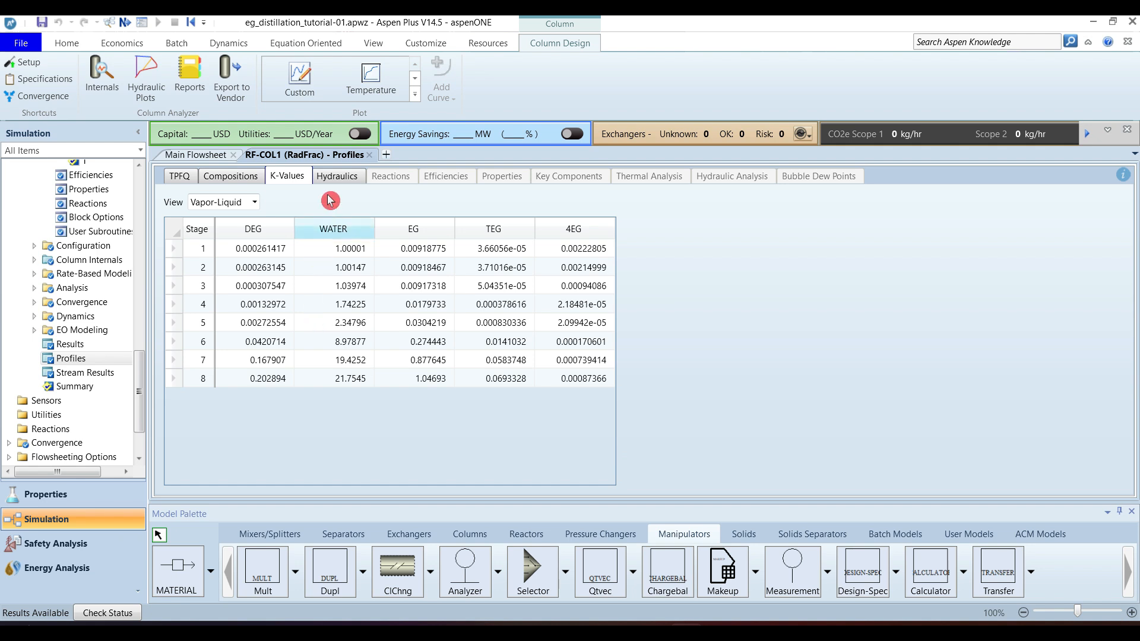
- Examine RF-COL1's stage hydraulics, including flows, densities, viscosities, surface tension and foaming index
left_click(338, 179)
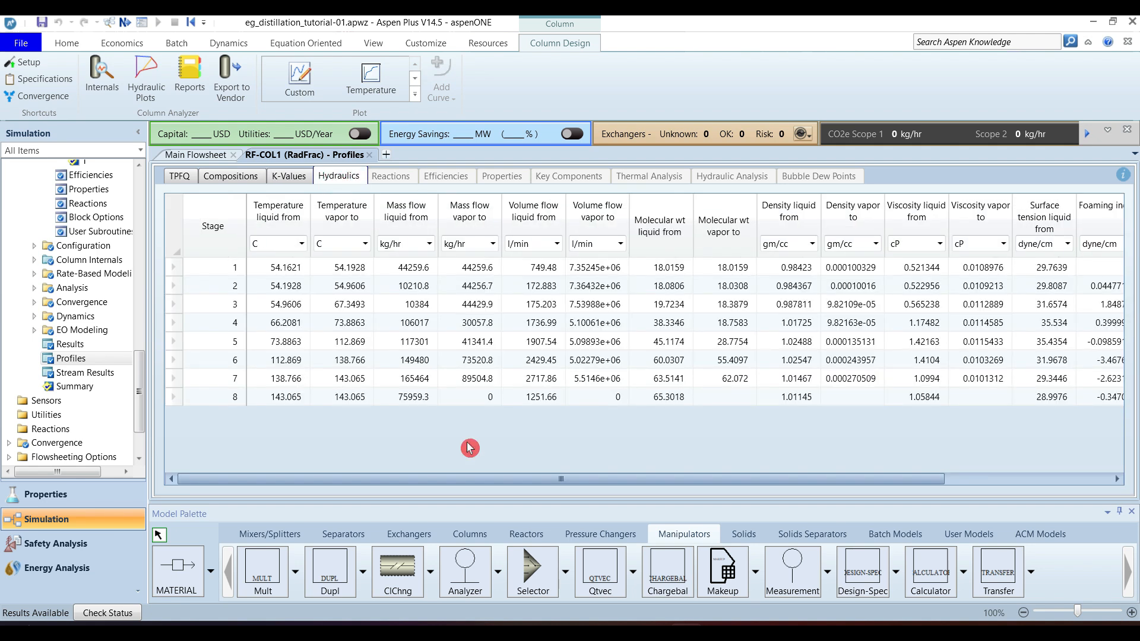
left_click_drag(463, 483, 810, 472)
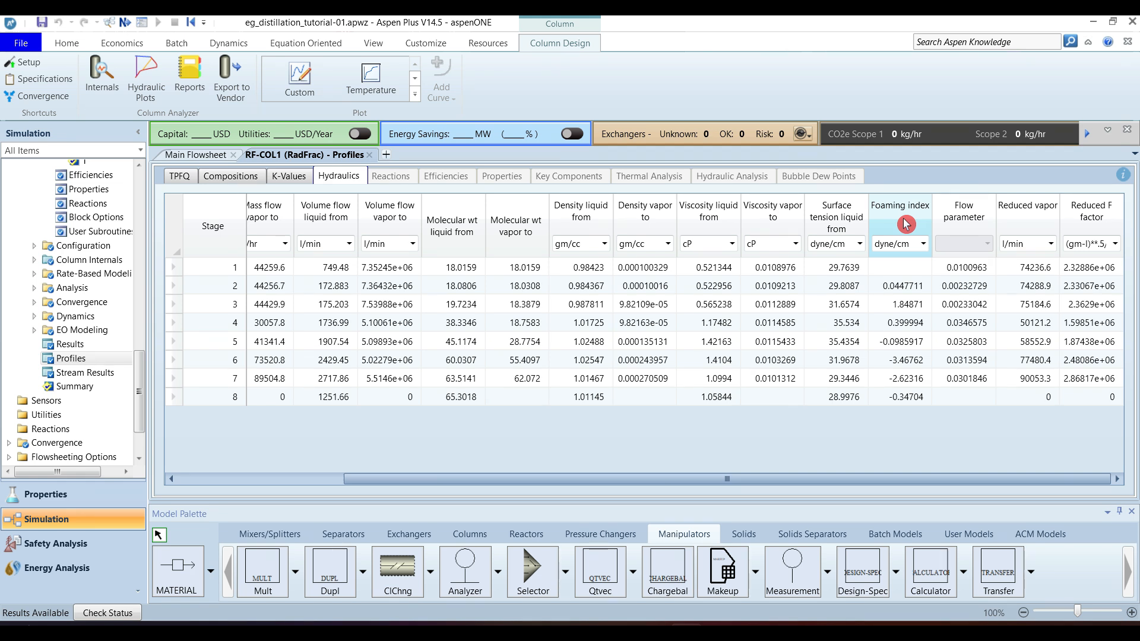
left_click(777, 362)
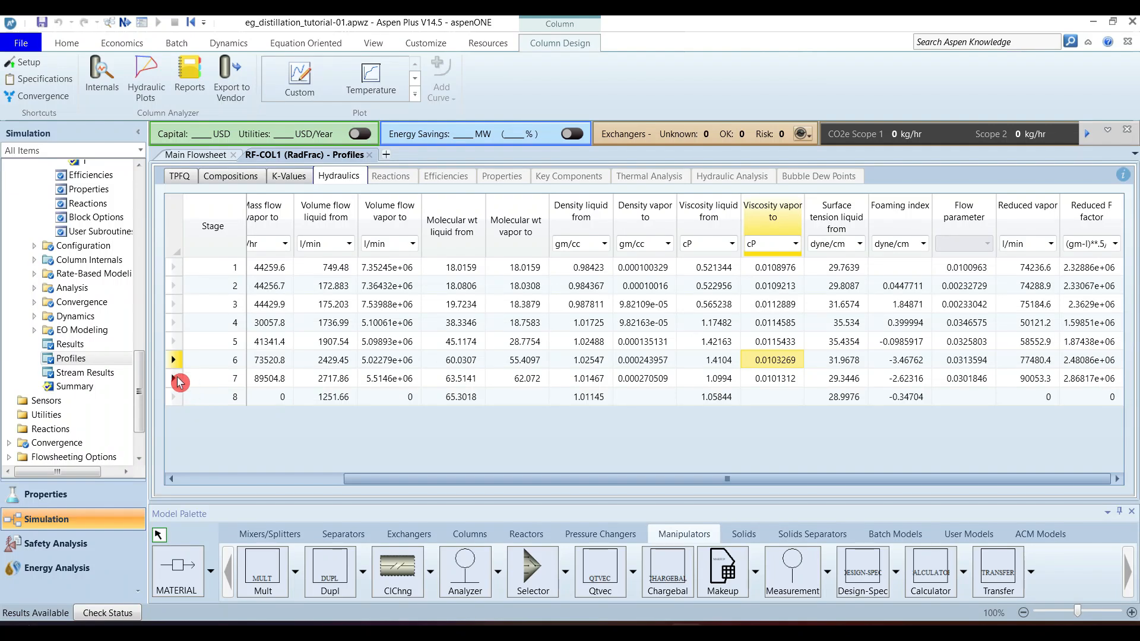
- Browse RF-COL1's rate-based modeling and analysis forms and open its column analysis options
left_click(33, 275)
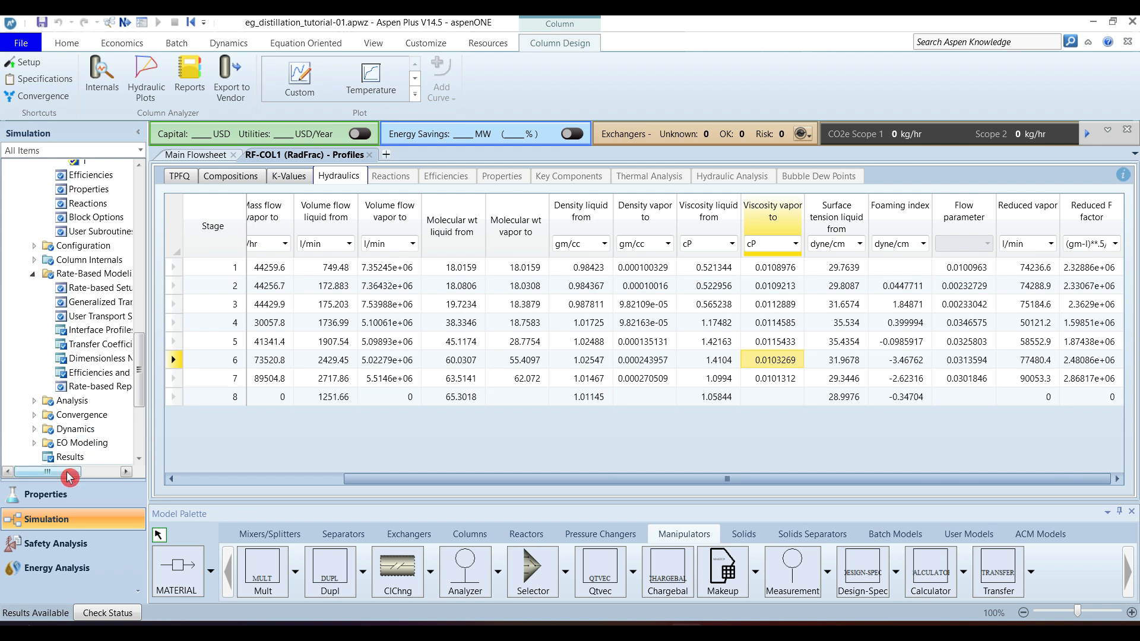
left_click_drag(69, 477, 68, 477)
left_click(34, 400)
scroll(143, 385, "down", 2)
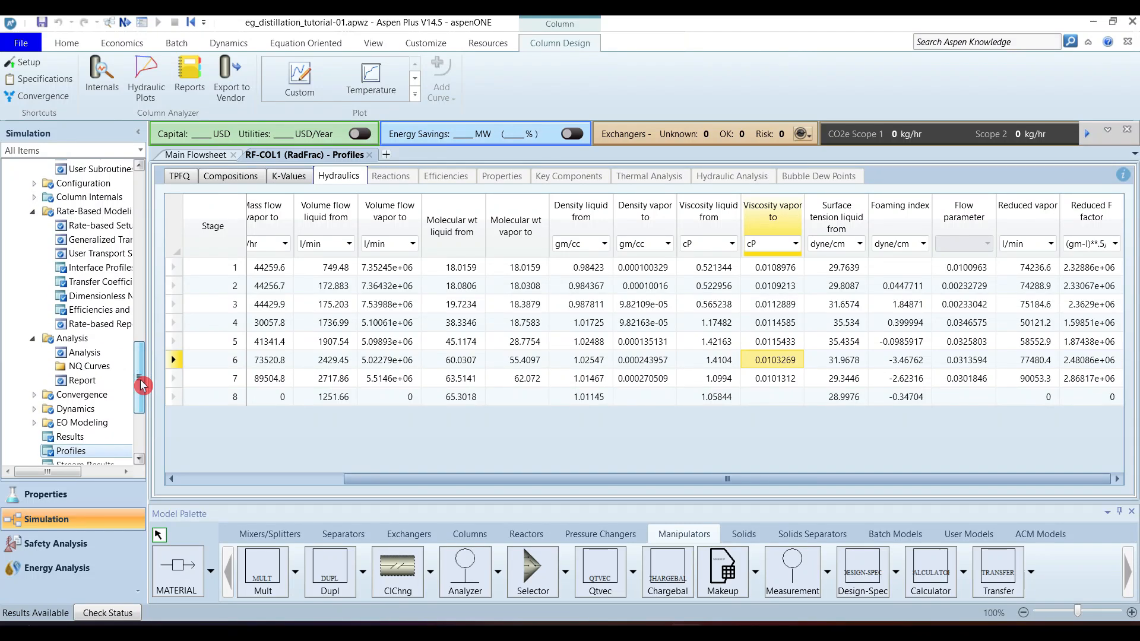
left_click(93, 355)
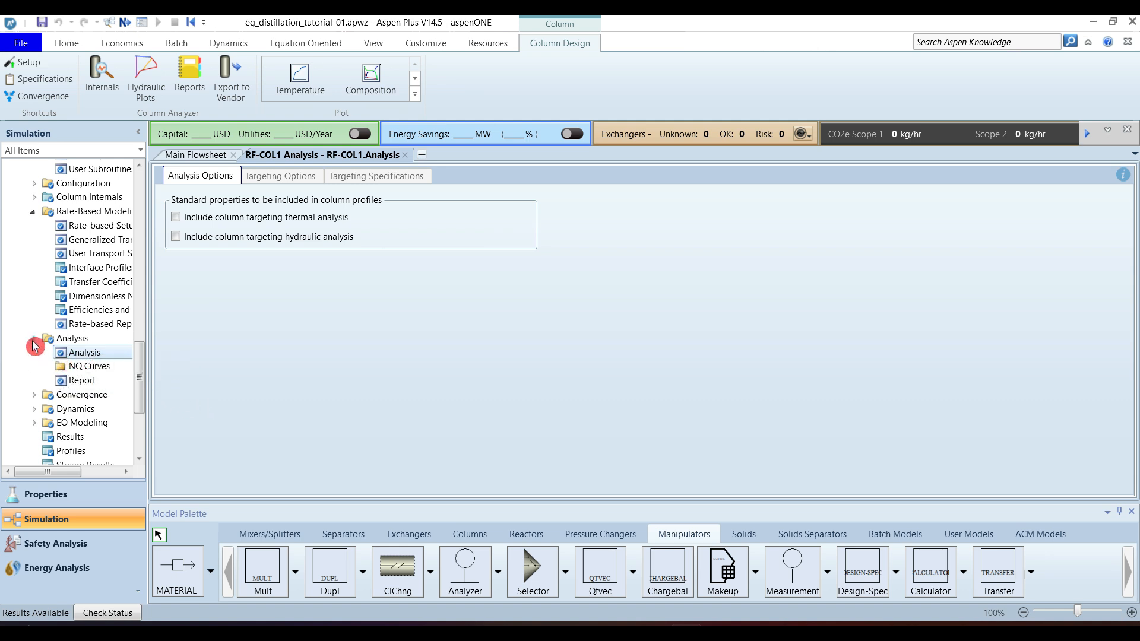
- Collapse RF-COL1's Analysis folder and the RF-COL1 and COL1-DST blocks in the simulation tree
left_click(33, 339)
left_click_drag(141, 380, 139, 315)
left_click(21, 262)
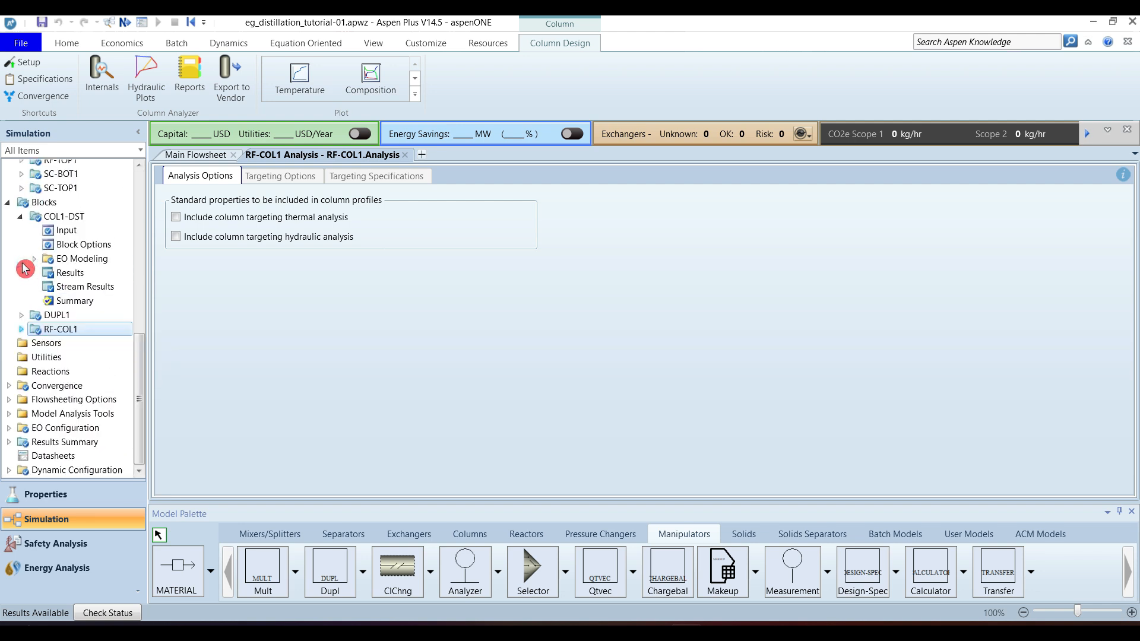
left_click(20, 216)
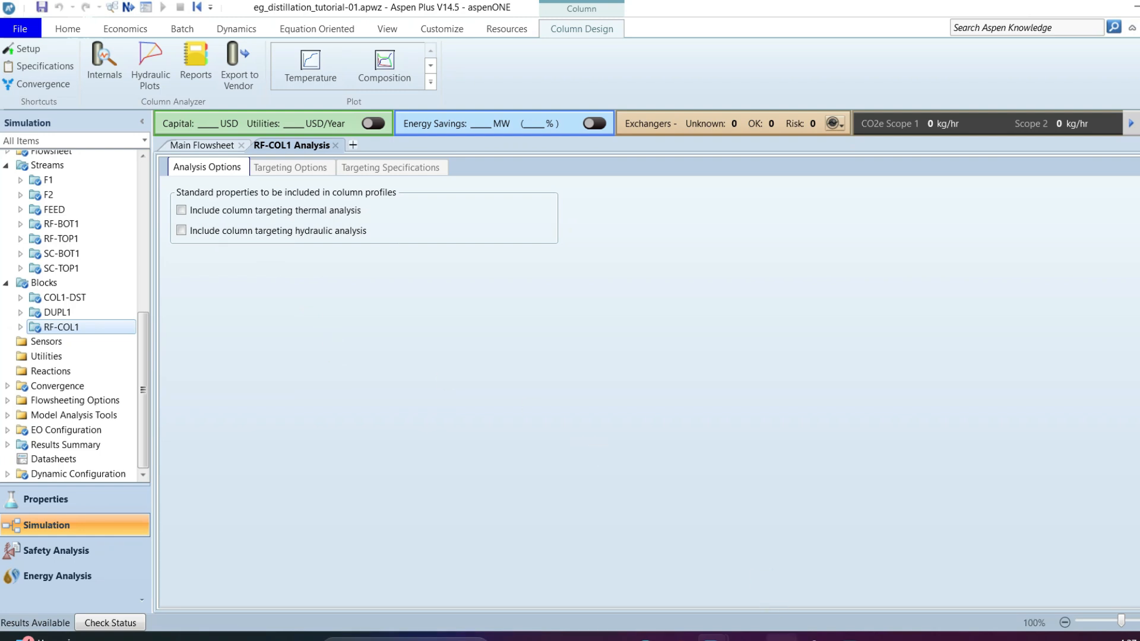
- Switch to the Word document and read the glycol separation flow diagram and the MEG column specifications in Table 6-10
left_click(781, 638)
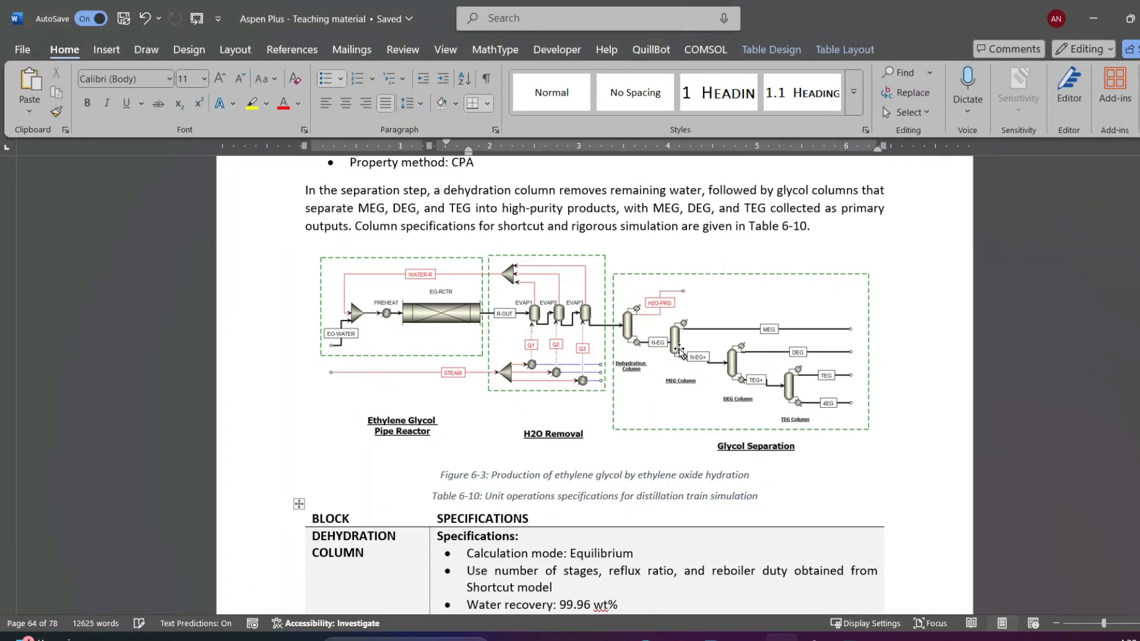
scroll(679, 350, "up", 1)
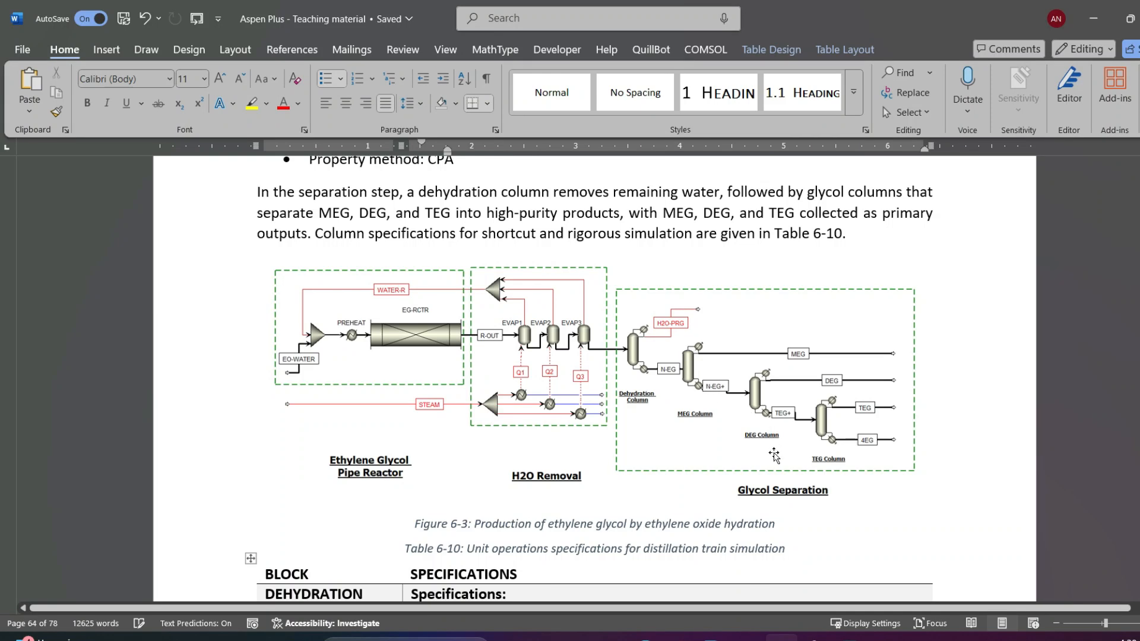
scroll(774, 455, "down", 15)
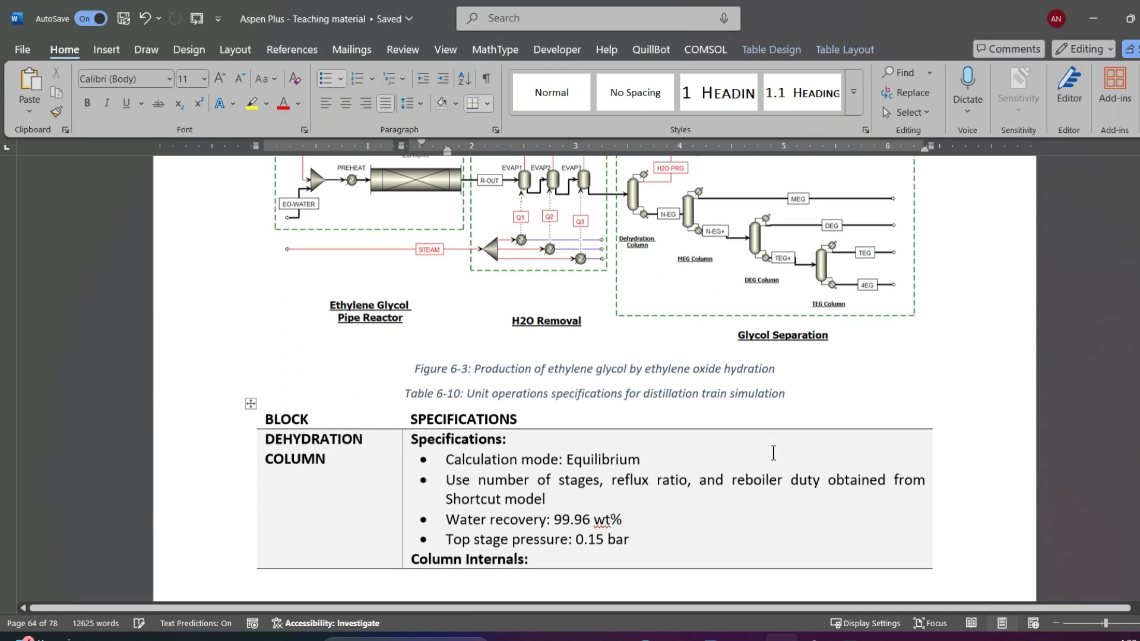
scroll(774, 455, "down", 1)
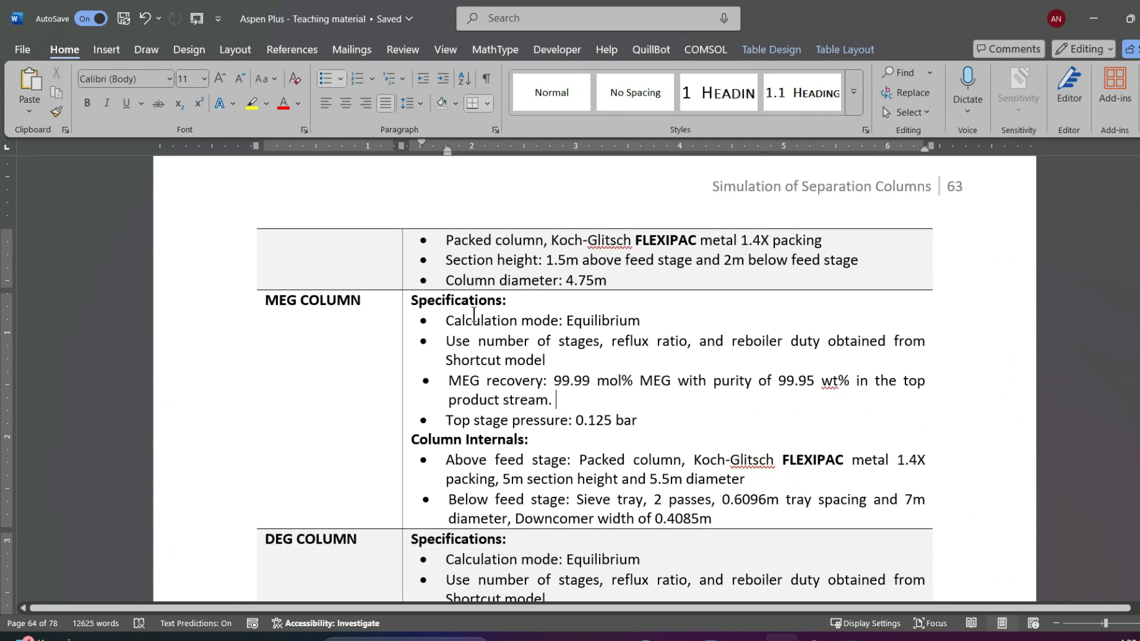
left_click_drag(579, 321, 615, 325)
left_click(533, 326)
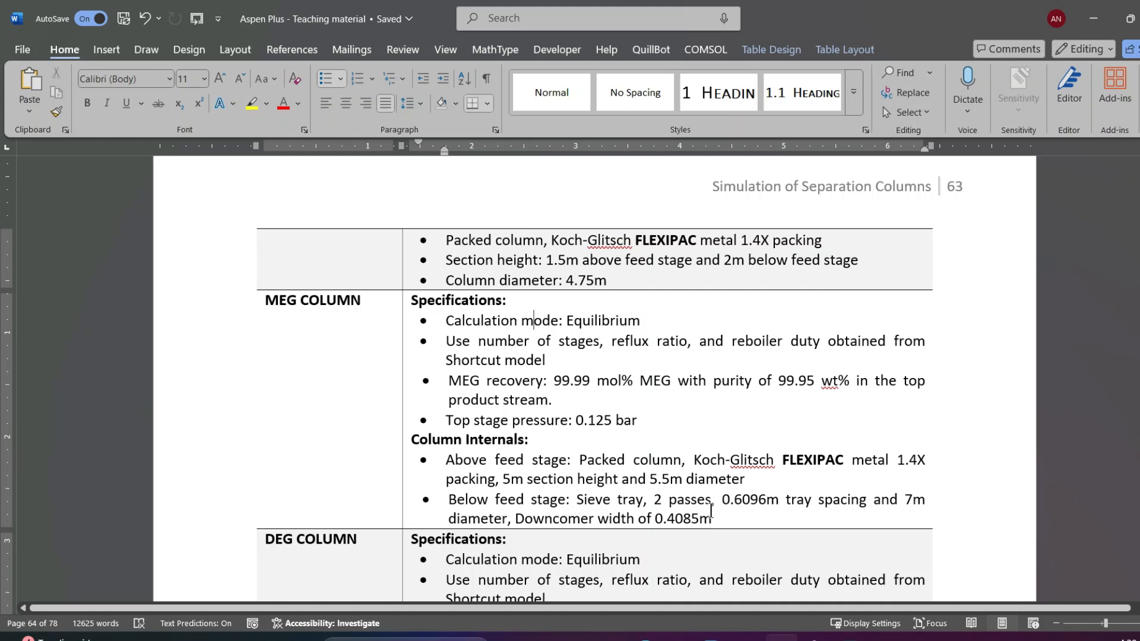
- Return to Aspen Plus and close the RF-COL1 analysis form to get back to the main flowsheet
mouse_move(713, 636)
left_click(641, 588)
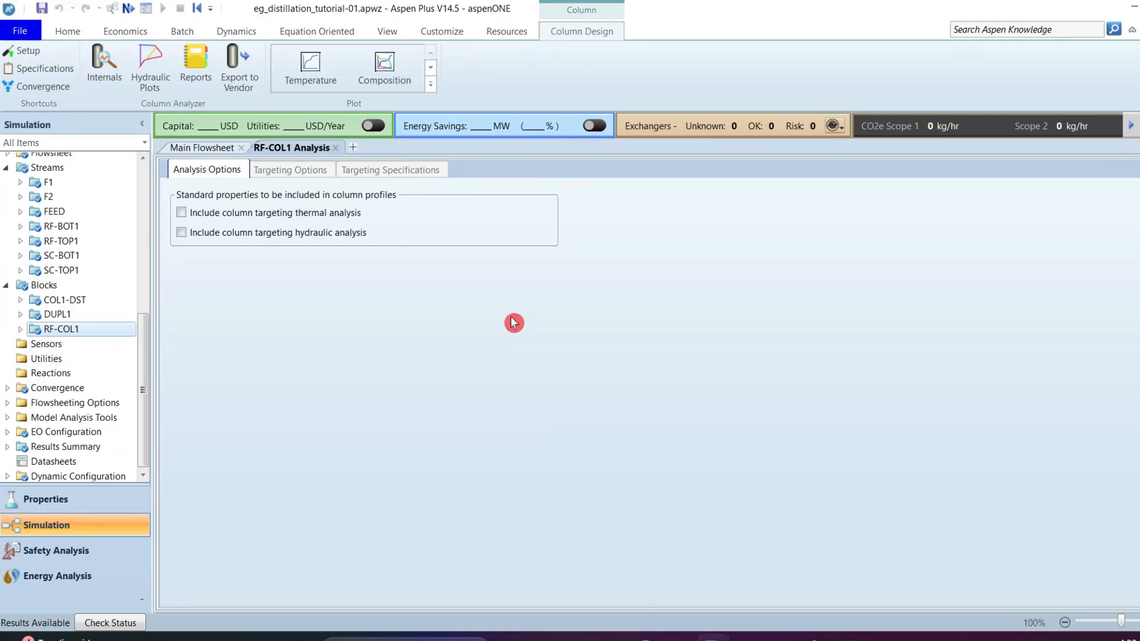
left_click(336, 148)
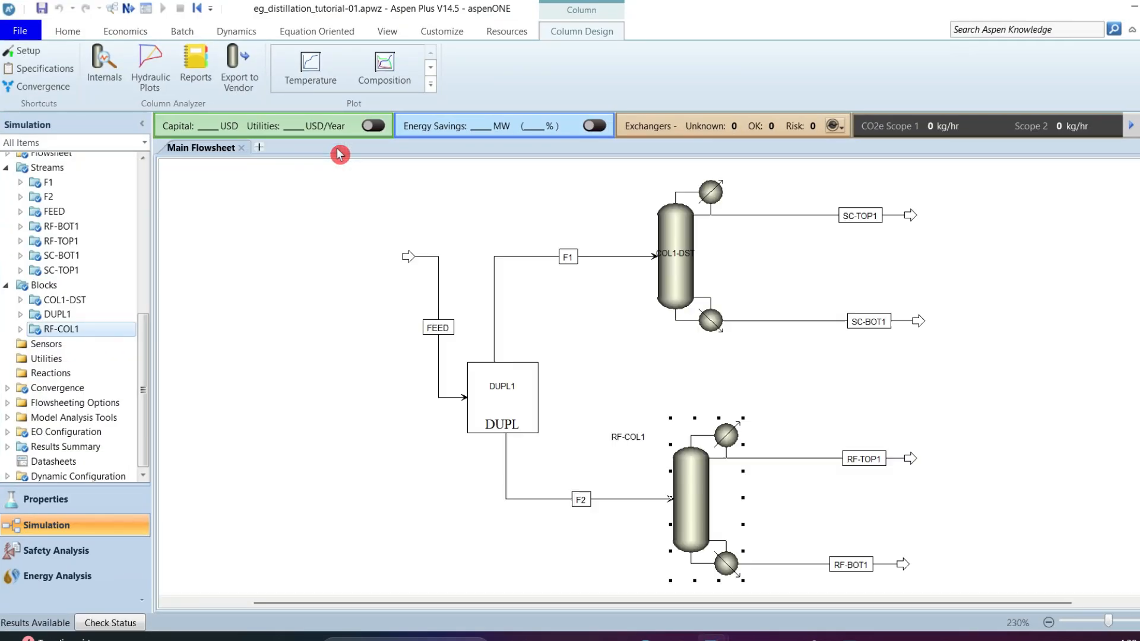
- Show the model palette with the free flowsheet area beyond RF-COL1's product streams in view
left_click(923, 366)
scroll(649, 377, "down", 1)
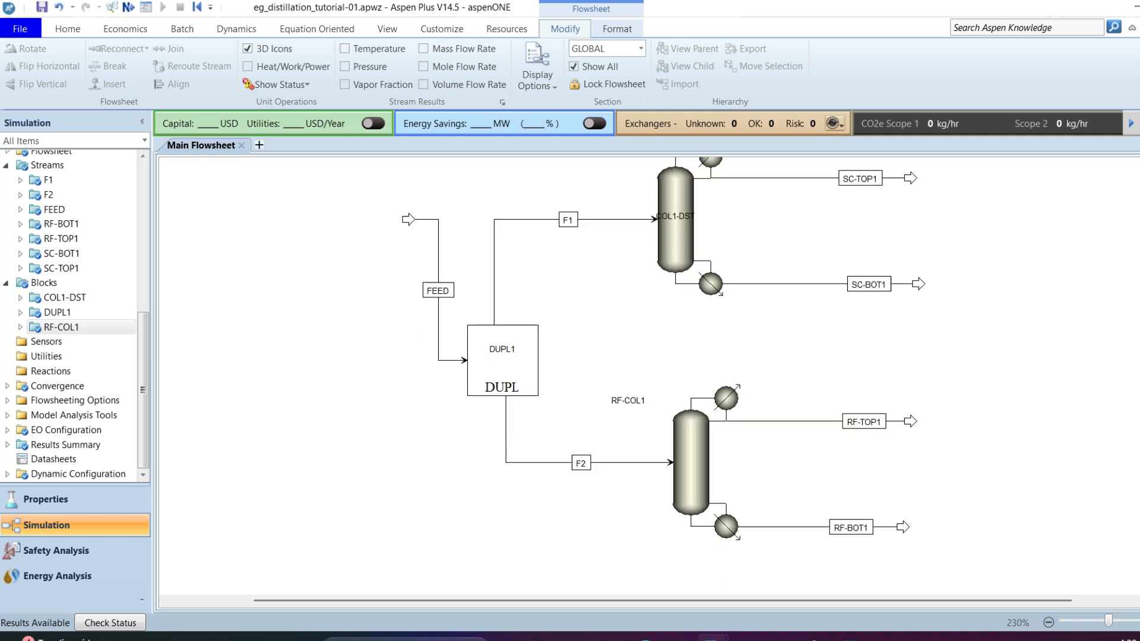
scroll(649, 377, "down", 3)
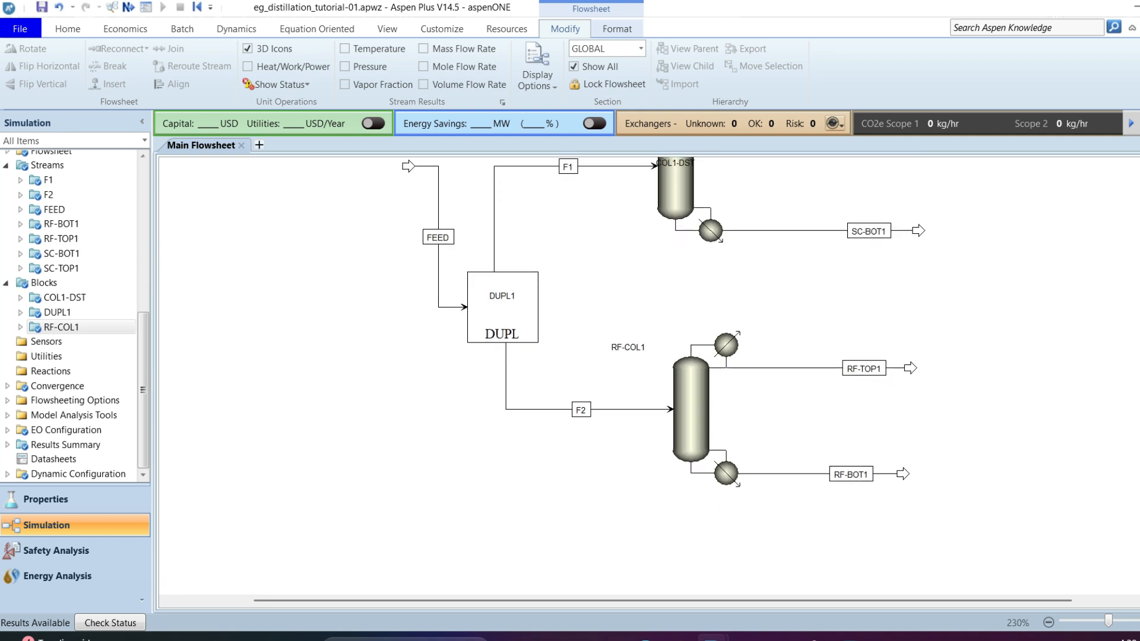
scroll(649, 377, "down", 2)
left_click_drag(1048, 601, 1139, 601)
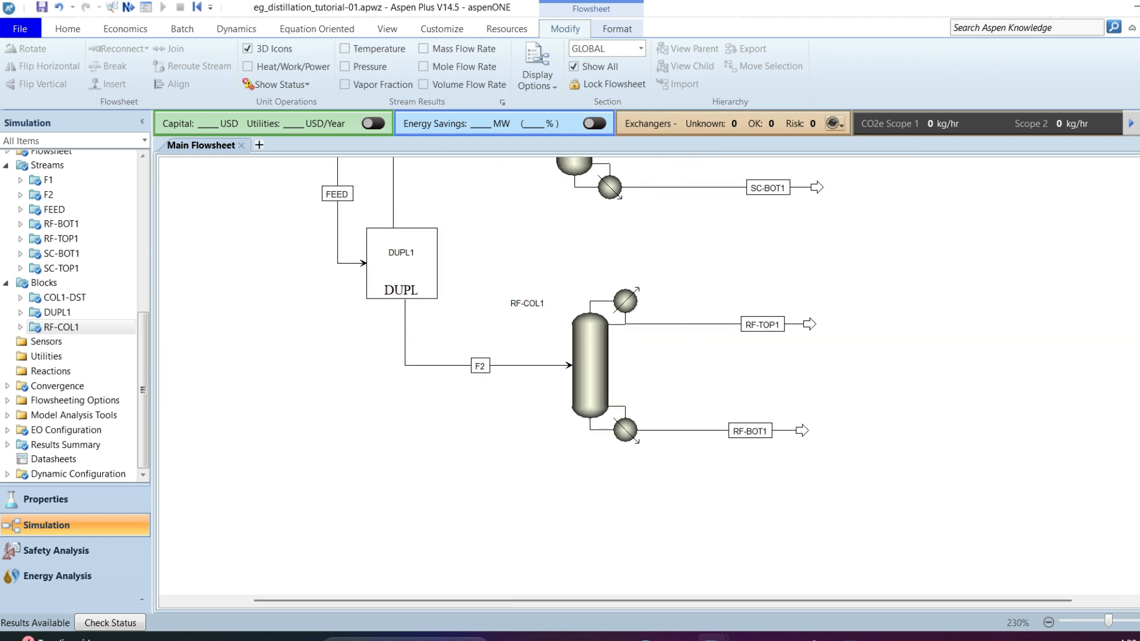
scroll(573, 301, "down", 2)
left_click_drag(1061, 606, 1137, 606)
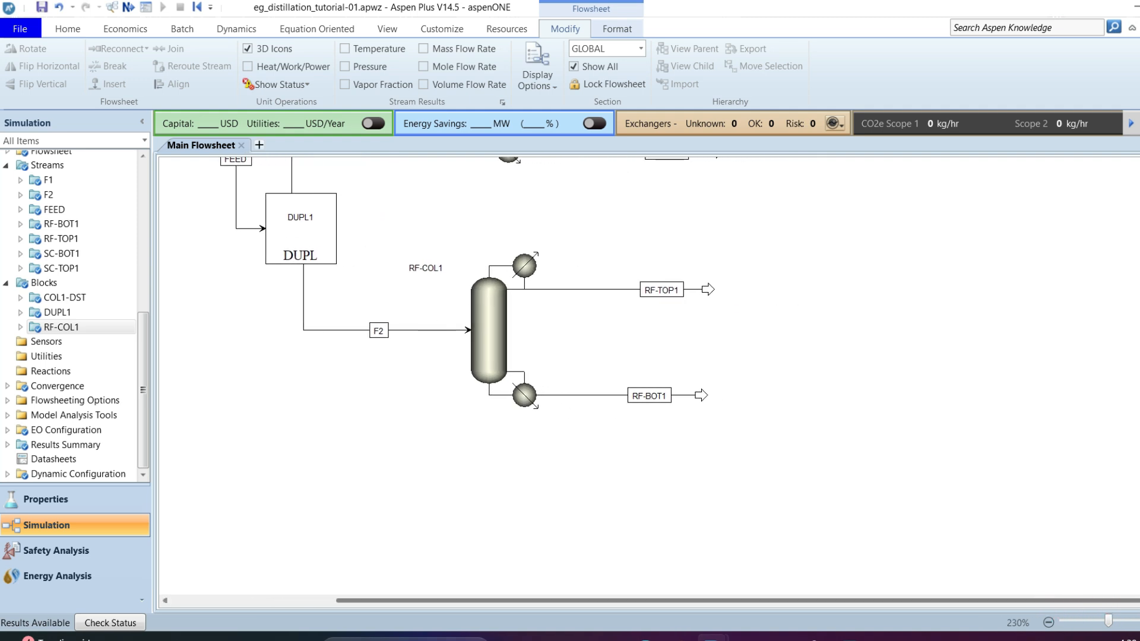
left_click(937, 503)
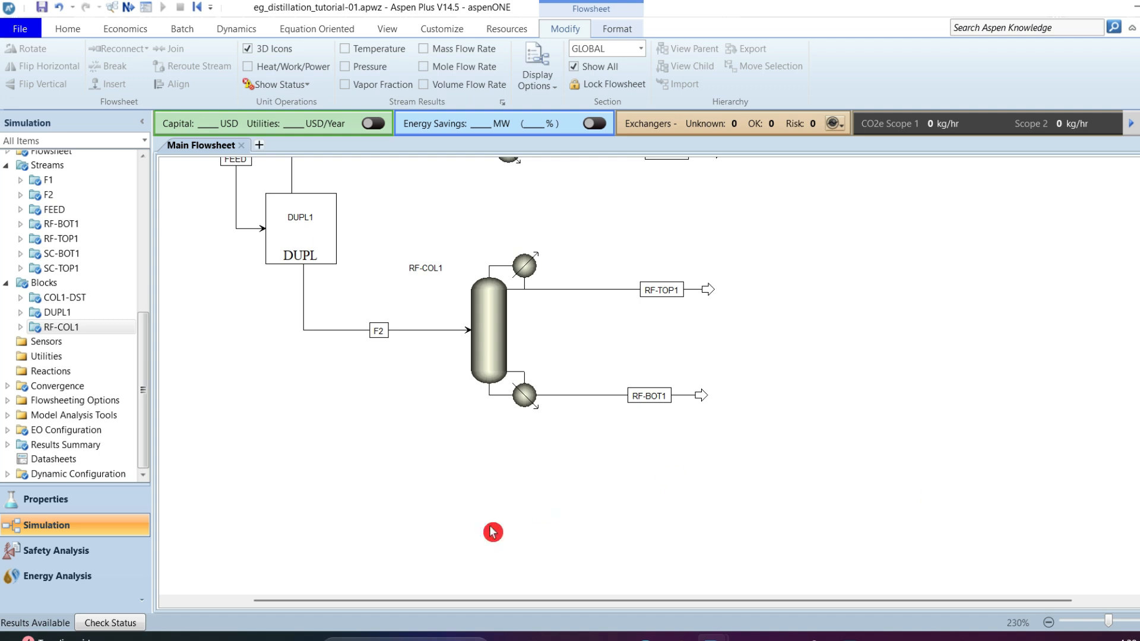
left_click(389, 30)
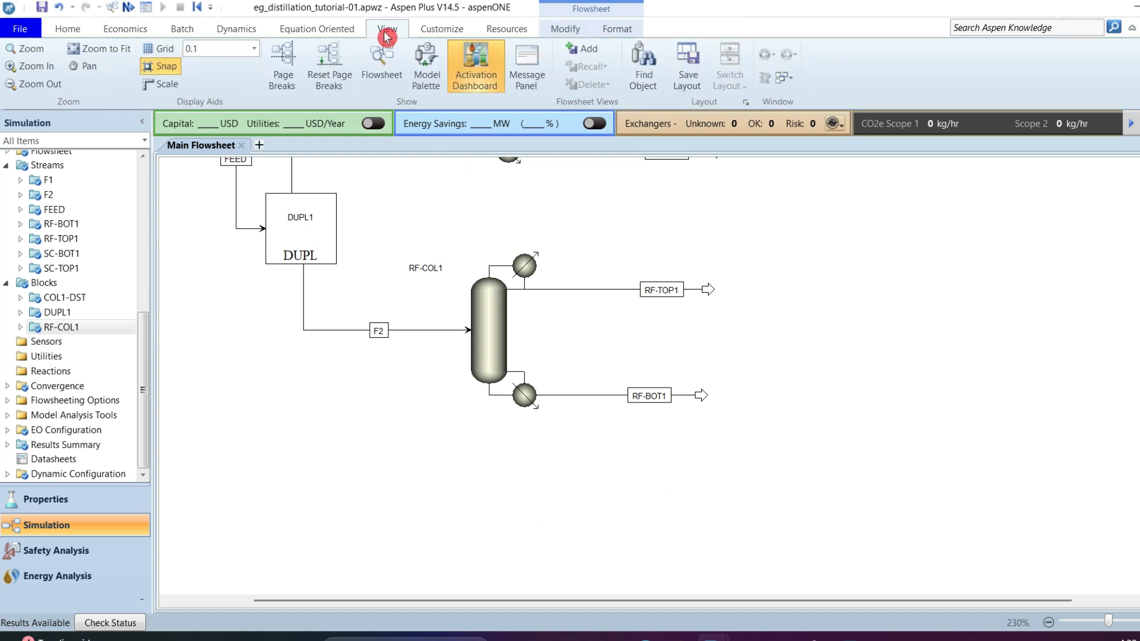
left_click(422, 68)
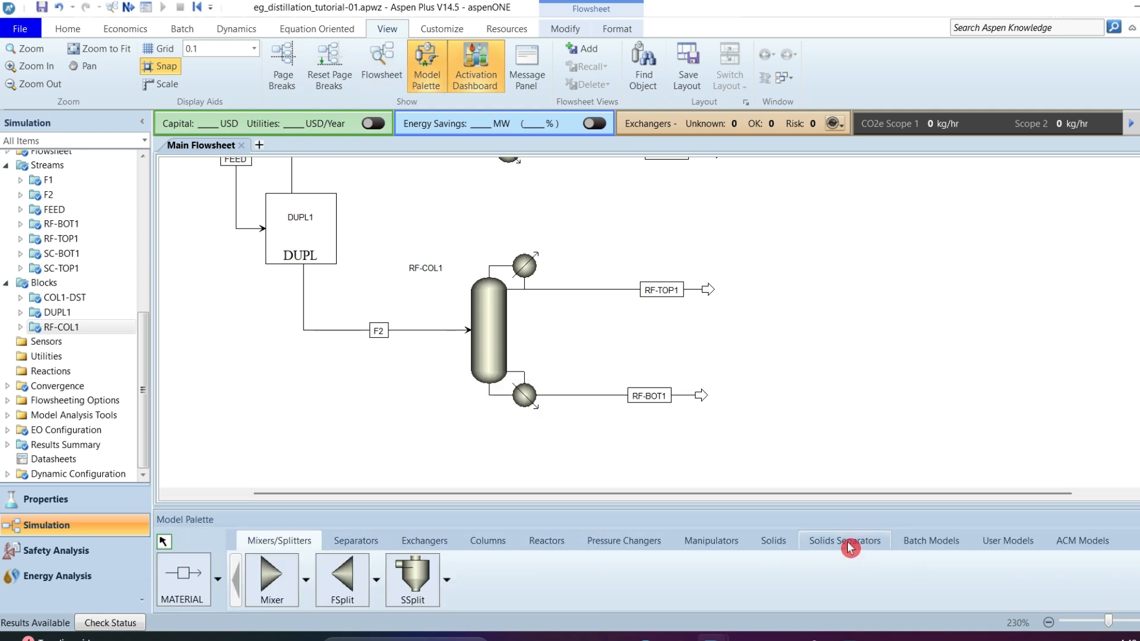
- Add a Dupl manipulator block named DUPL2 at the end of stream RF-BOT1
left_click(713, 542)
left_click(342, 576)
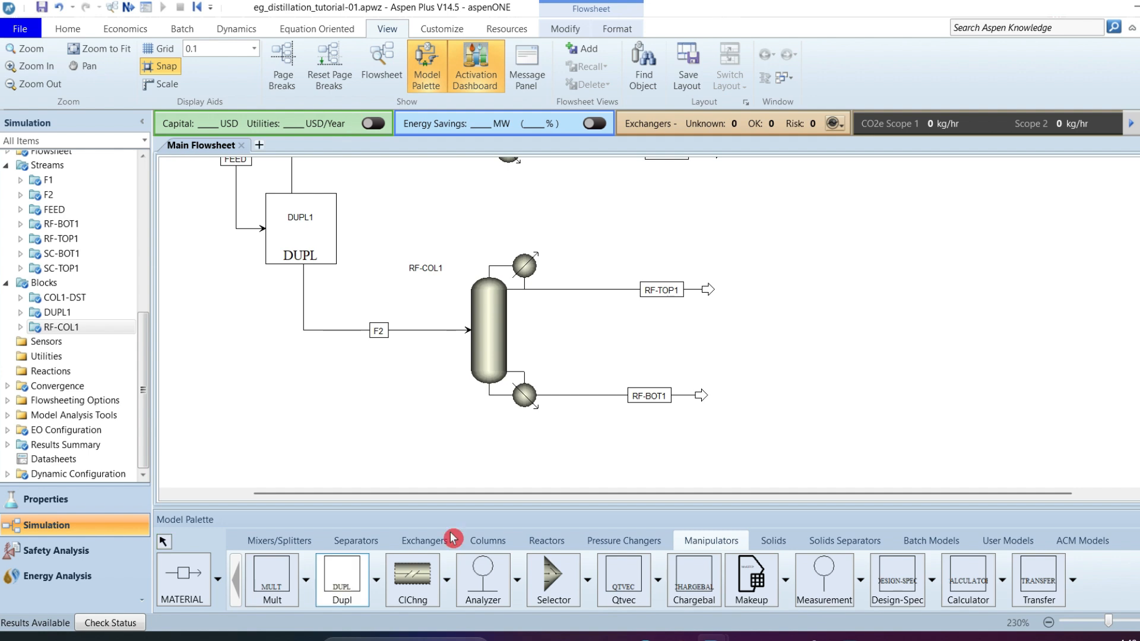
left_click(732, 398)
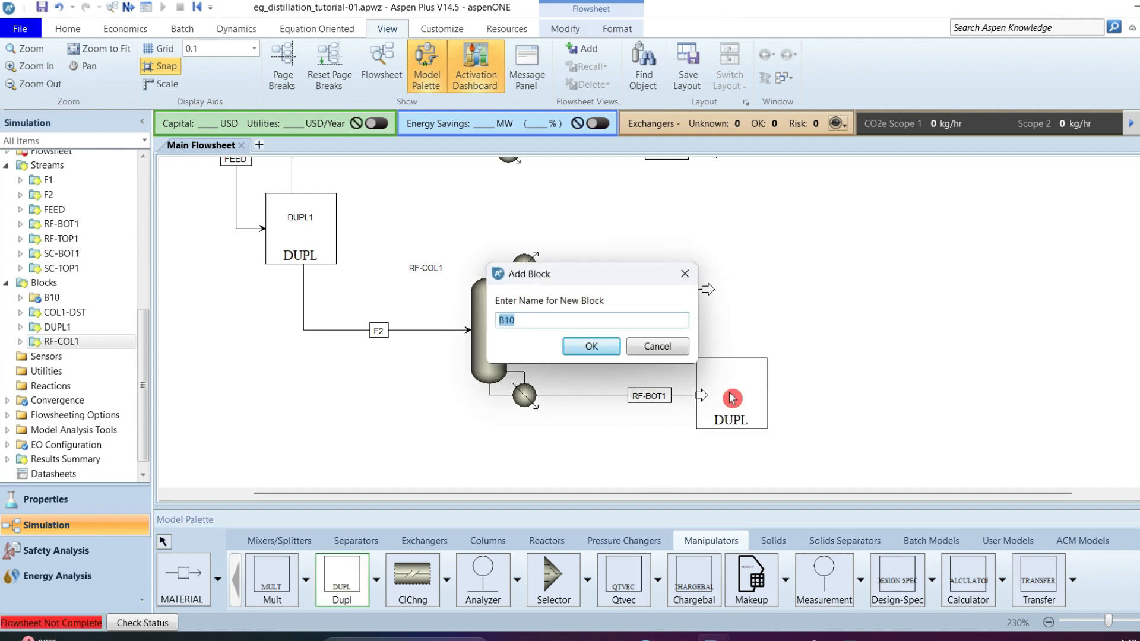
type("DUPL")
key("Return")
right_click(727, 393)
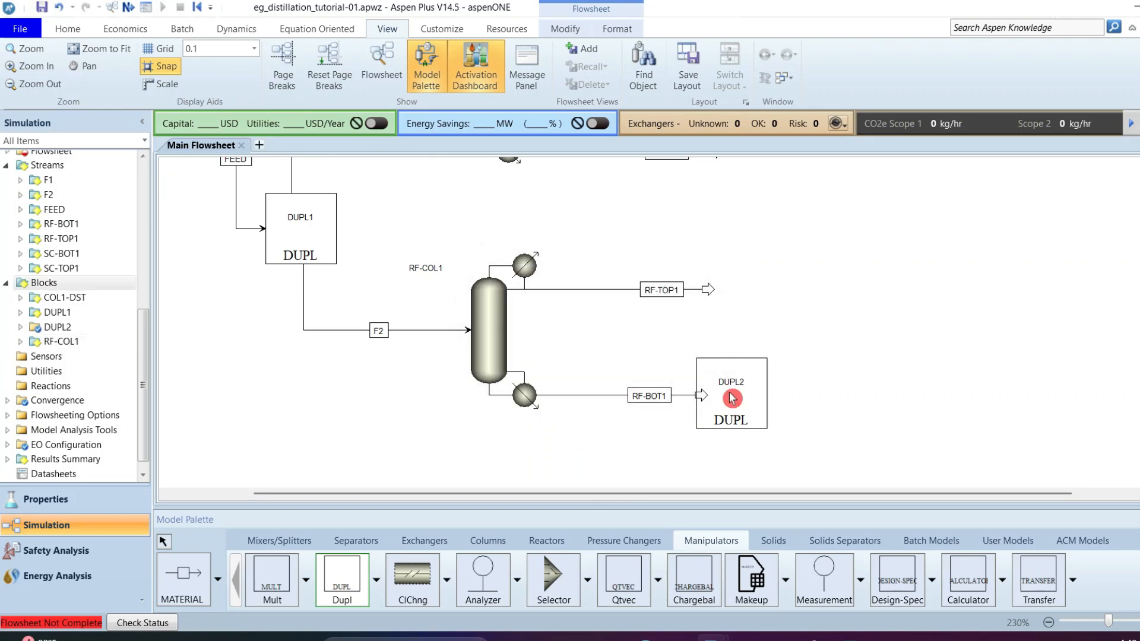
- Reconnect the destination of stream RF-BOT1 to the inlet of DUPL2
left_click(691, 402)
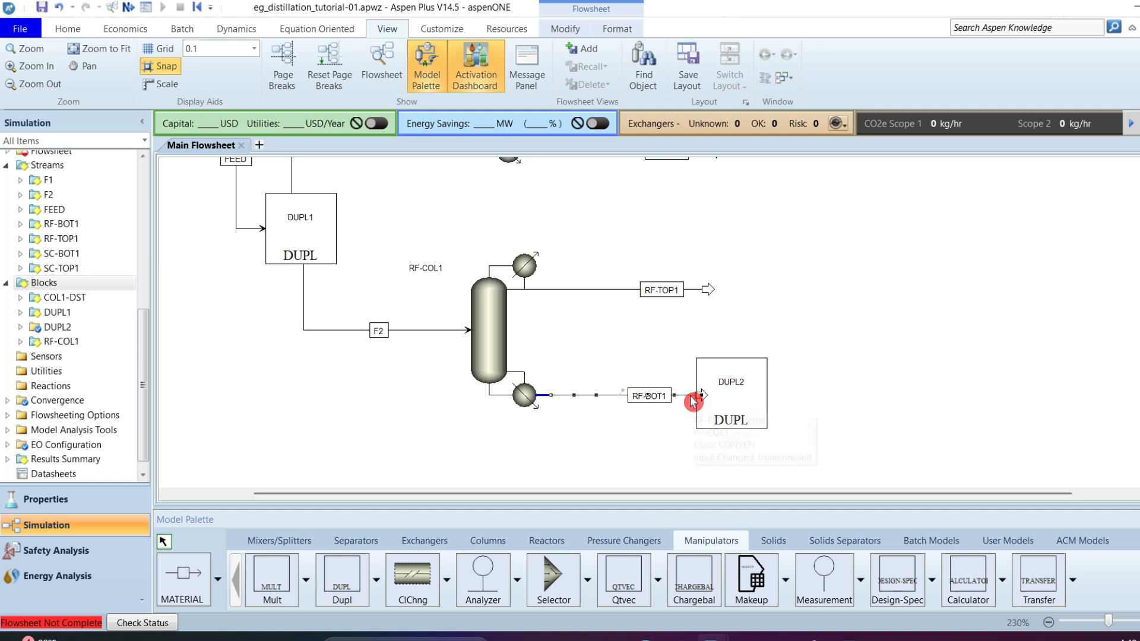
right_click(693, 403)
mouse_move(783, 308)
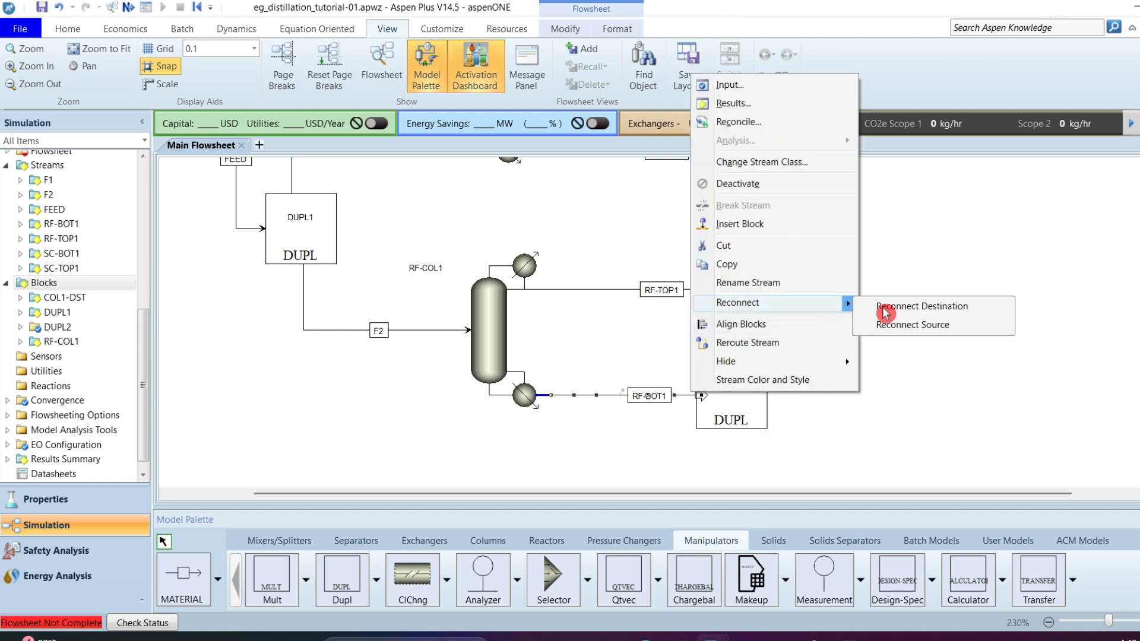
left_click(891, 307)
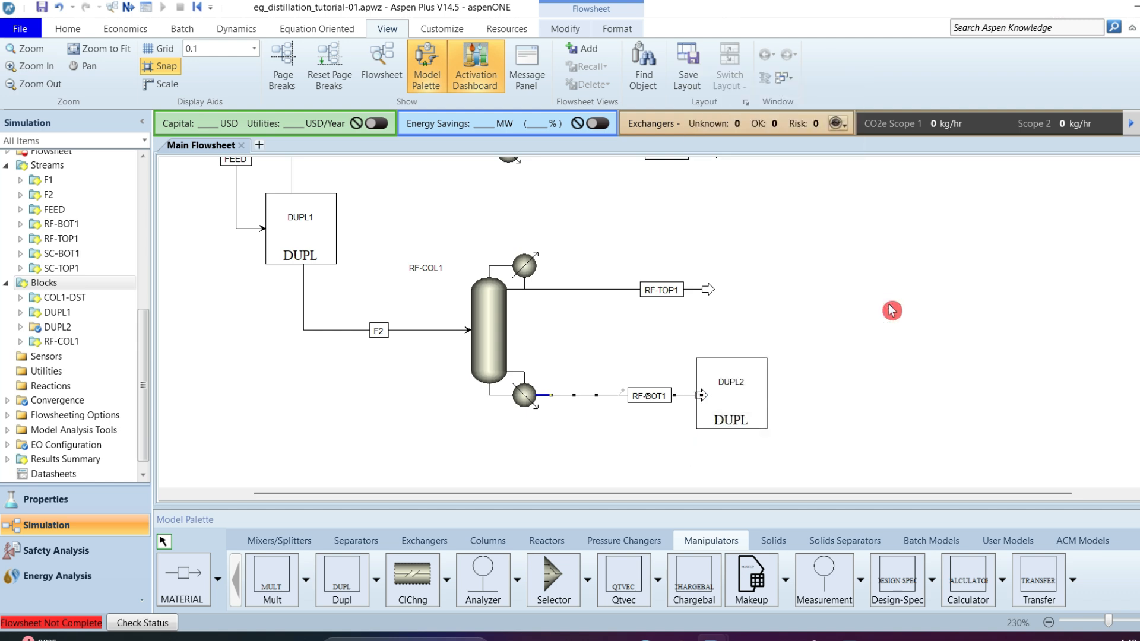
left_click(691, 395)
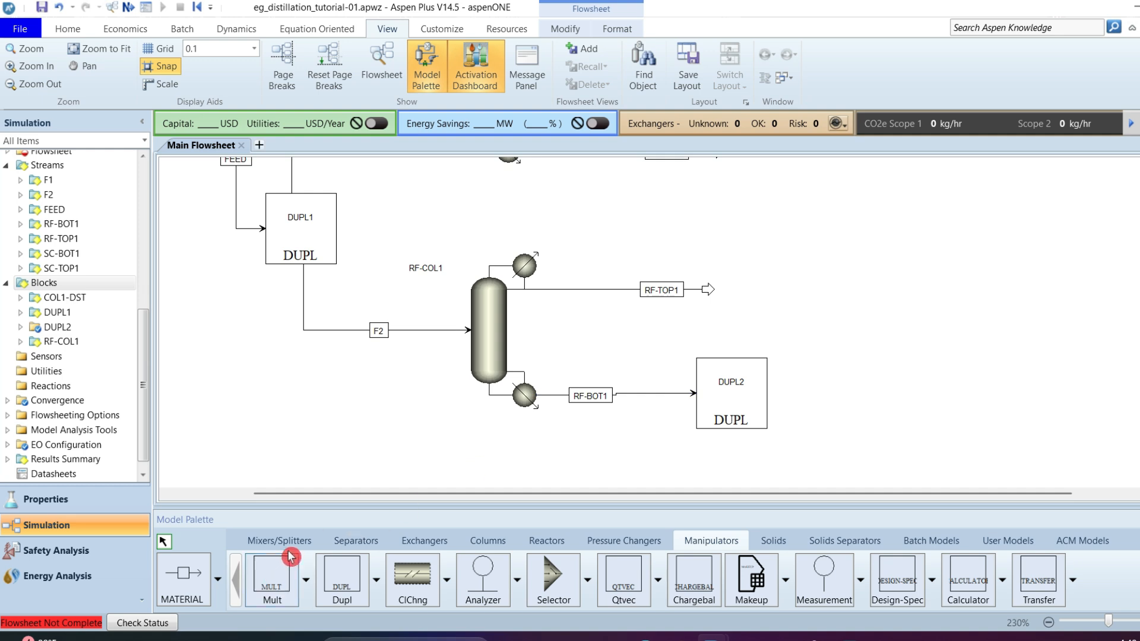
- Add a DSTWU shortcut column named SC-COL2 beyond and above the DUPL2 block
left_click(478, 540)
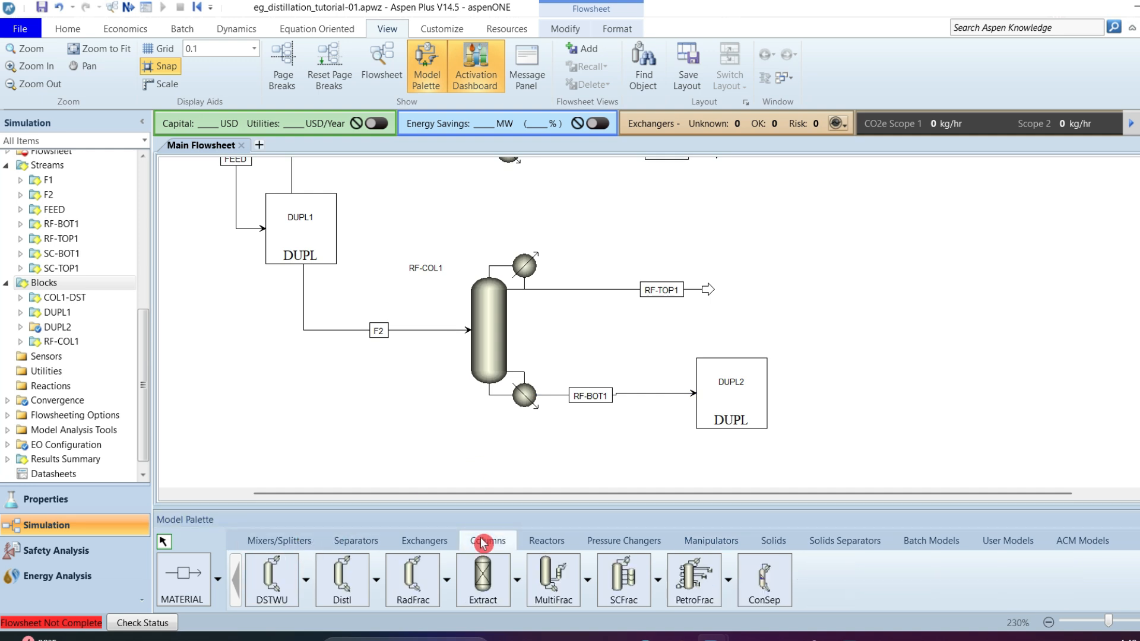
left_click(273, 573)
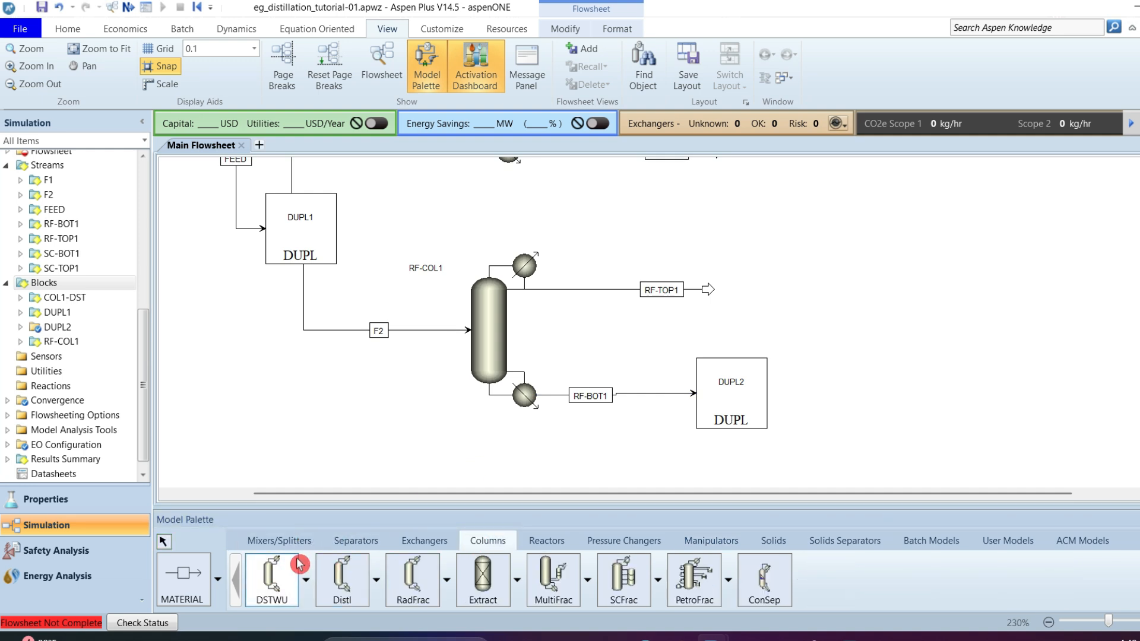
left_click(880, 306)
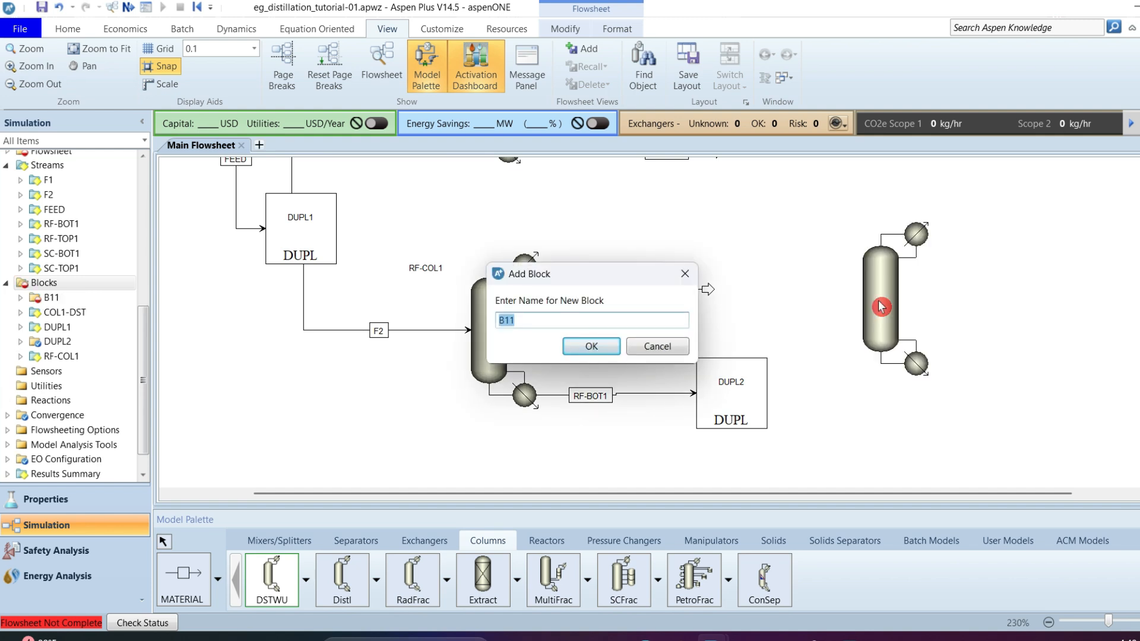
type("SC-CO")
key("Return")
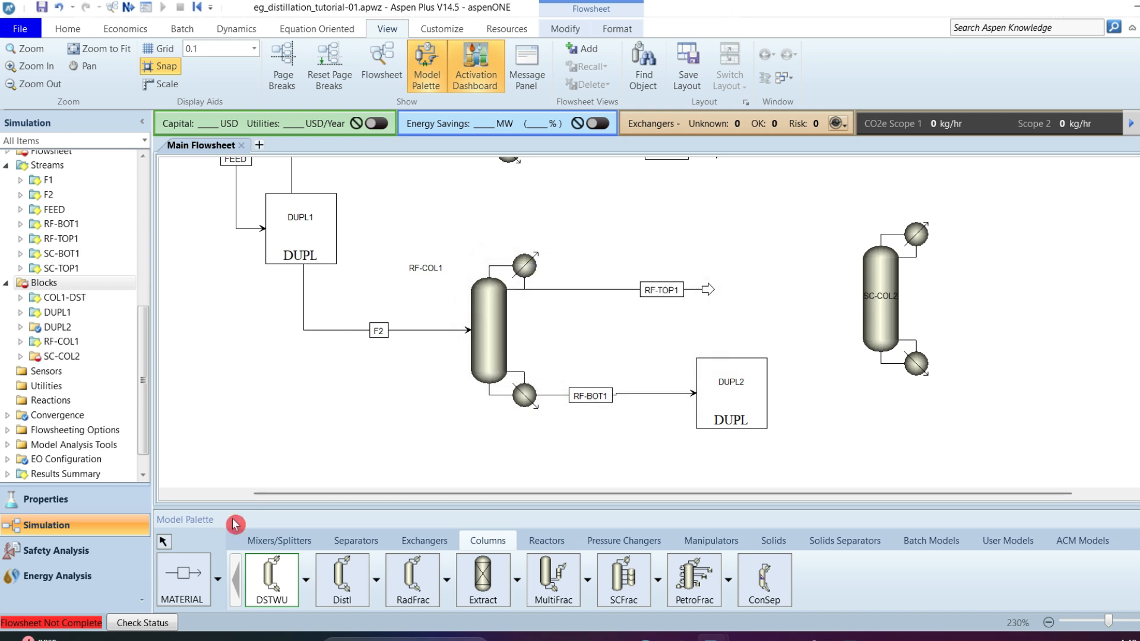
- Draw a material stream named F3 from DUPL2's outlet to the feed port of SC-COL2
left_click(185, 581)
left_click(772, 393)
left_click(736, 352)
left_click(857, 298)
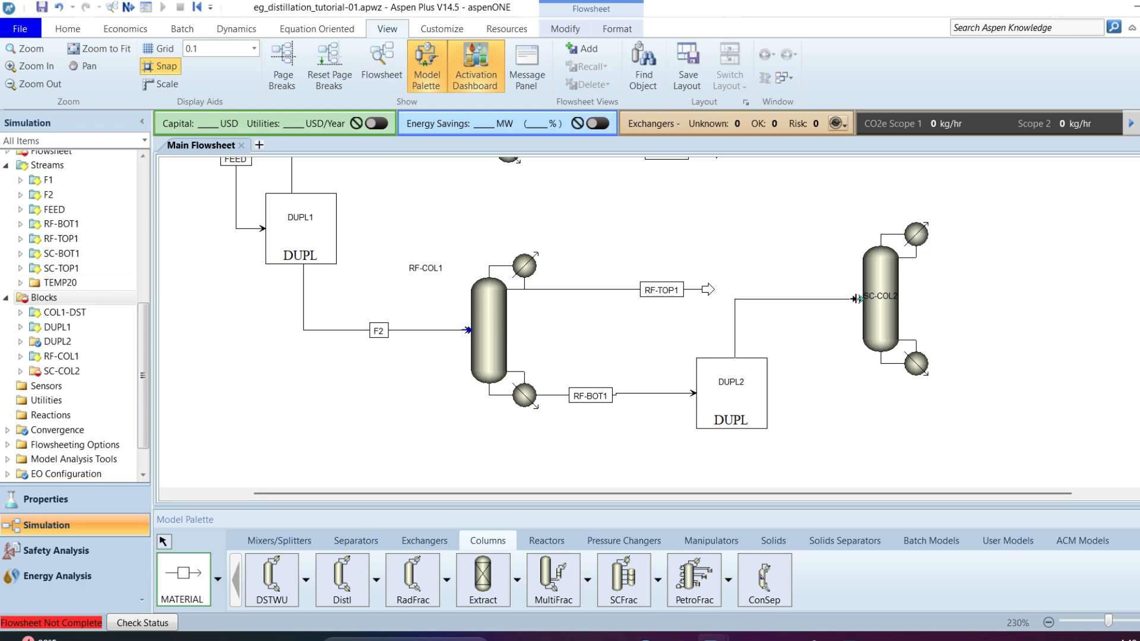
left_click(858, 303)
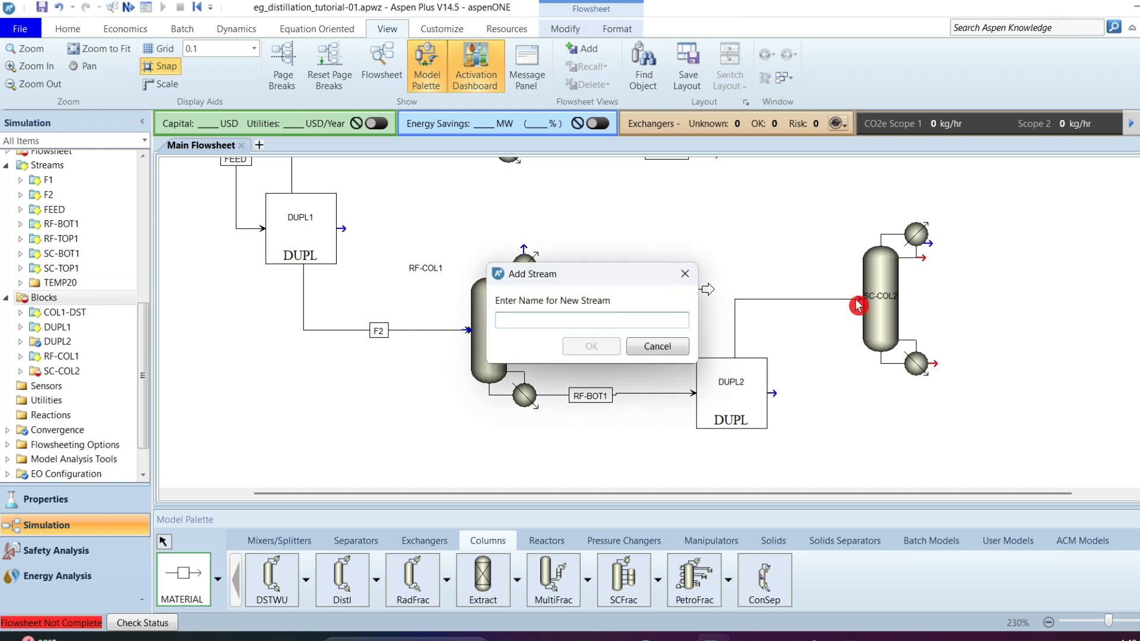
type("F3")
key("Return")
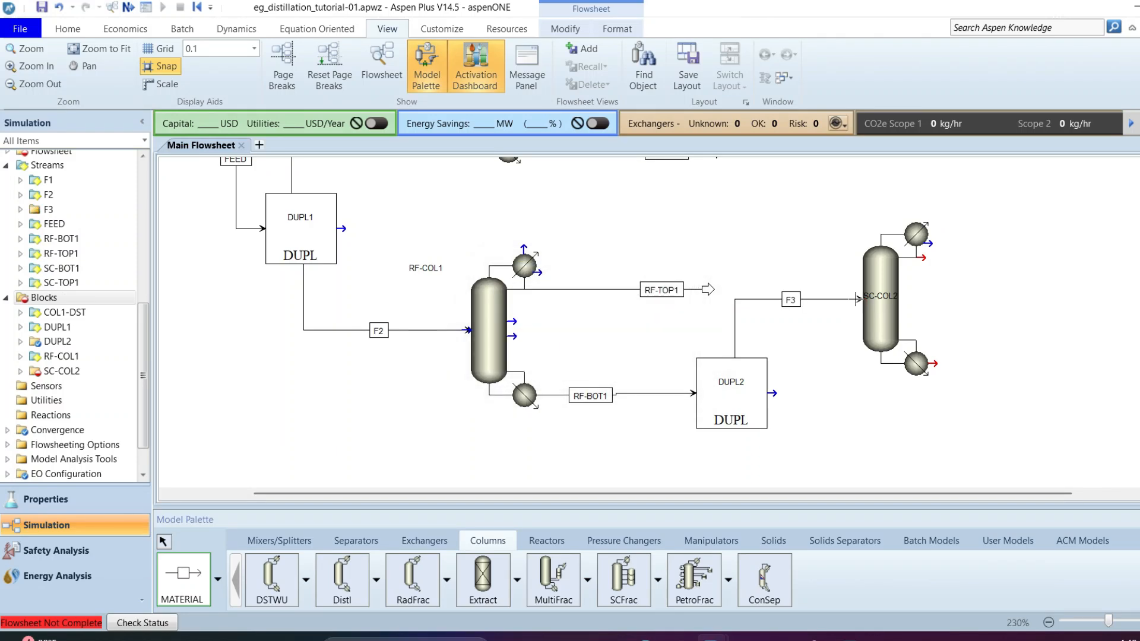
- Draw a distillate material stream from SC-COL2's condenser and name it SC-TOP2
left_click(922, 258)
left_click(1041, 259)
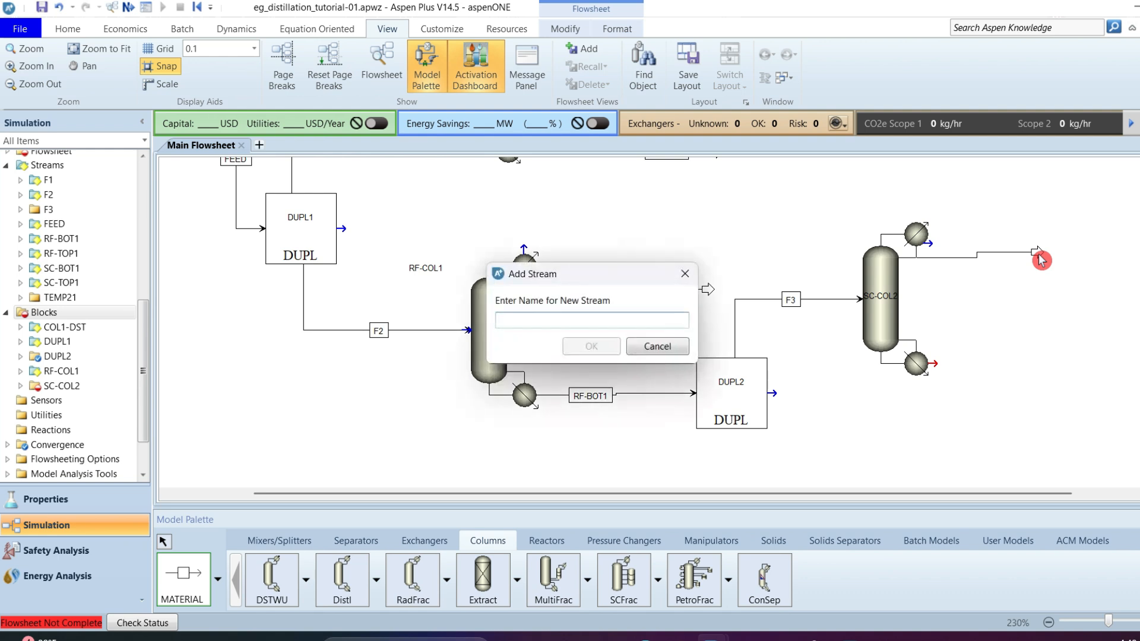
type("SC-TOP1")
key("Return")
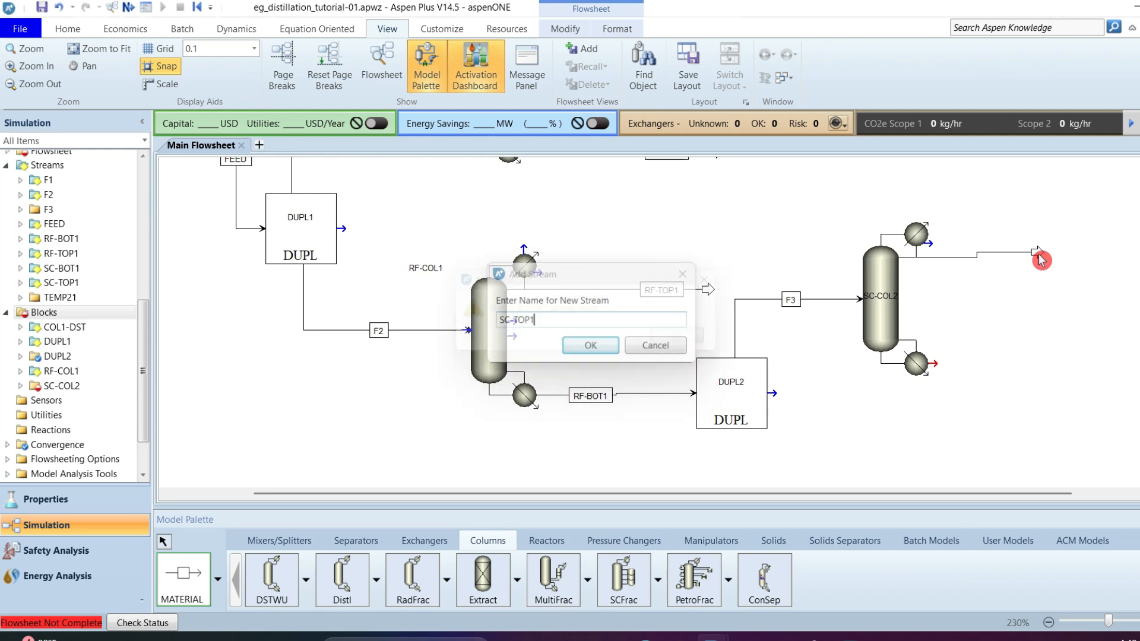
key("Return")
type("SC-TOP2")
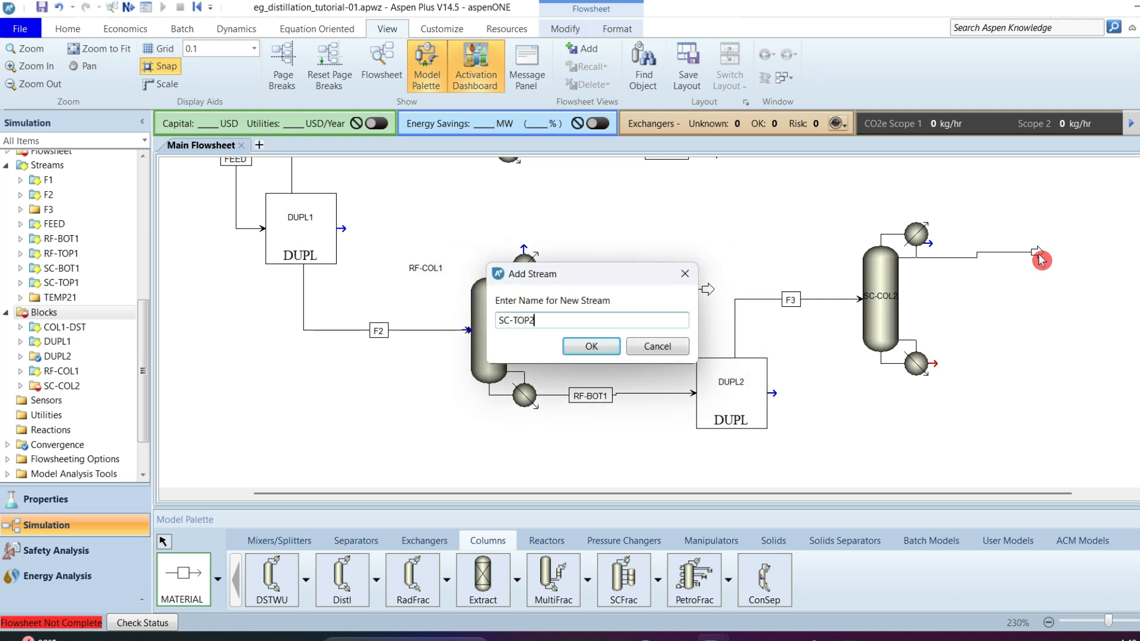
key("Return")
- Draw a bottoms material stream from SC-COL2's reboiler, name it SC-BOT2, and stop inserting streams
left_click(933, 363)
left_click(1045, 358)
left_click(1045, 367)
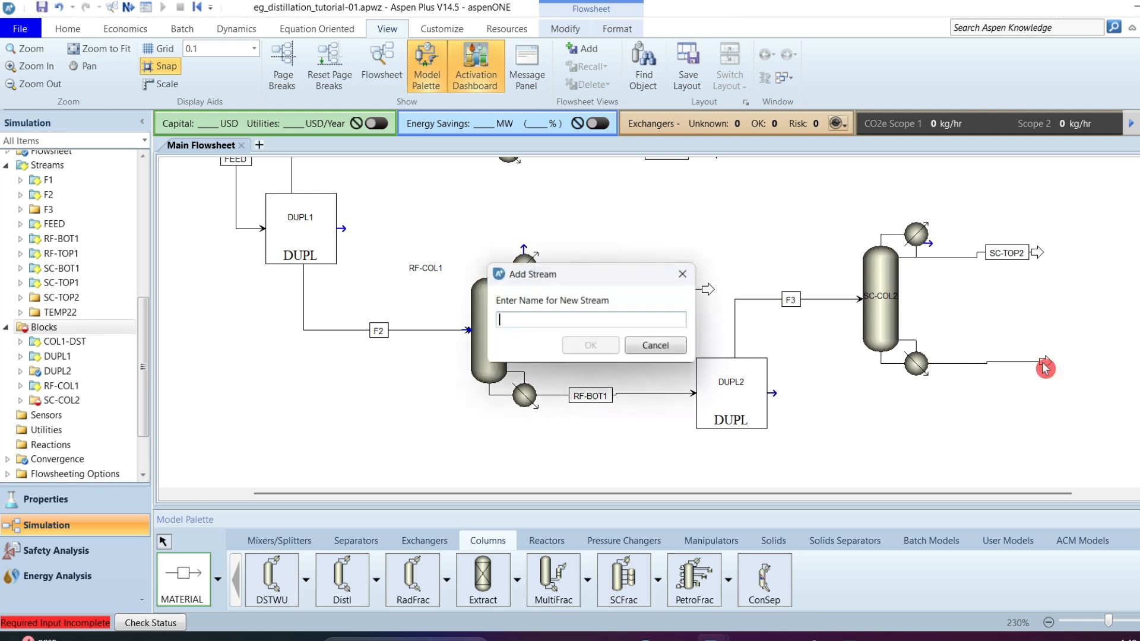
type("S")
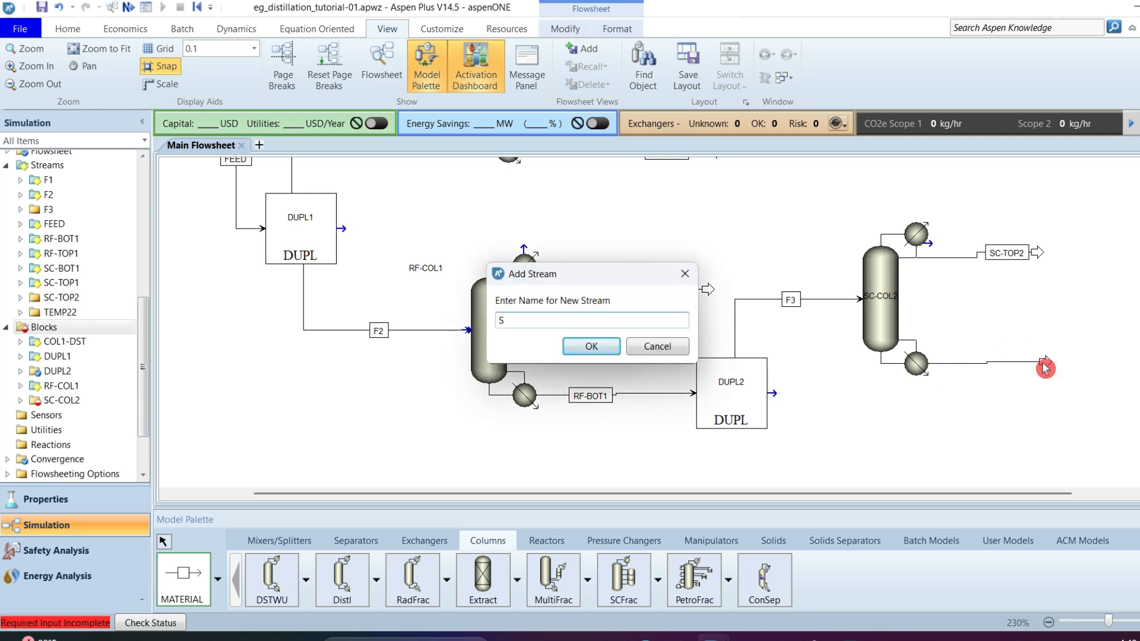
type("C-BOT2")
key("Return")
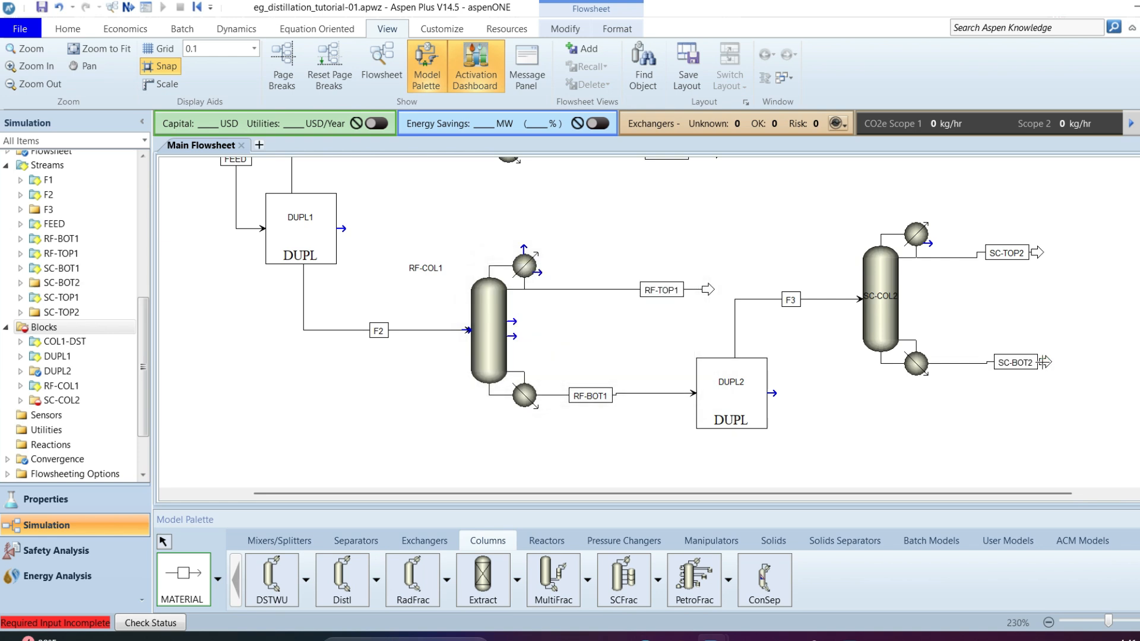
right_click(1040, 365)
- Open SC-COL2's input specifications and specify the column by a reflux ratio of -1.3
double_click(911, 342)
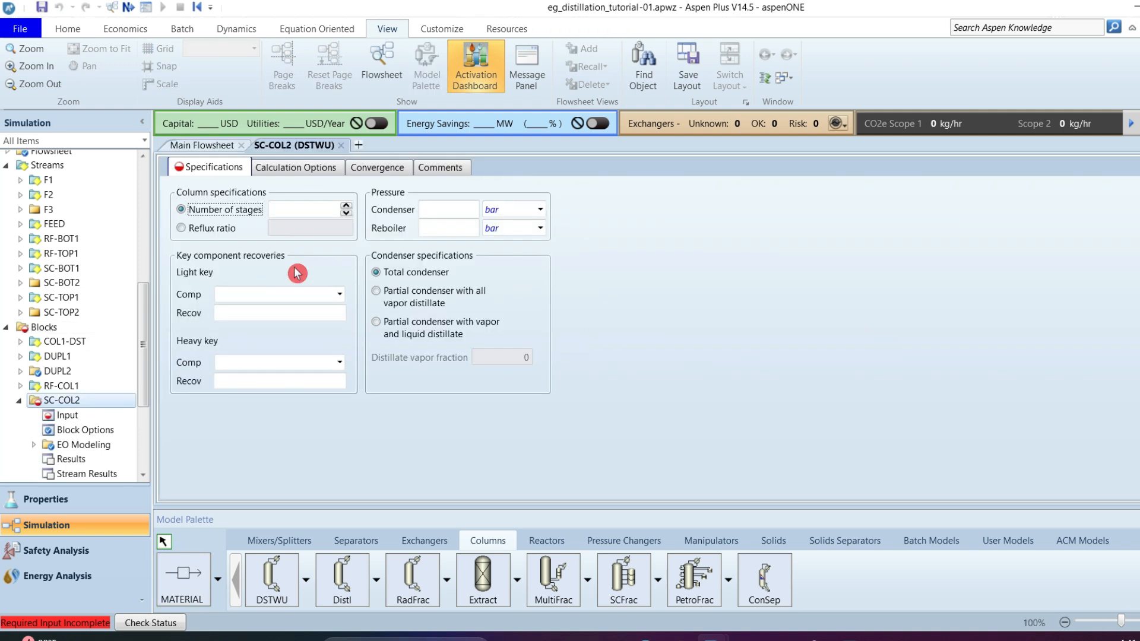
left_click(199, 229)
left_click(304, 228)
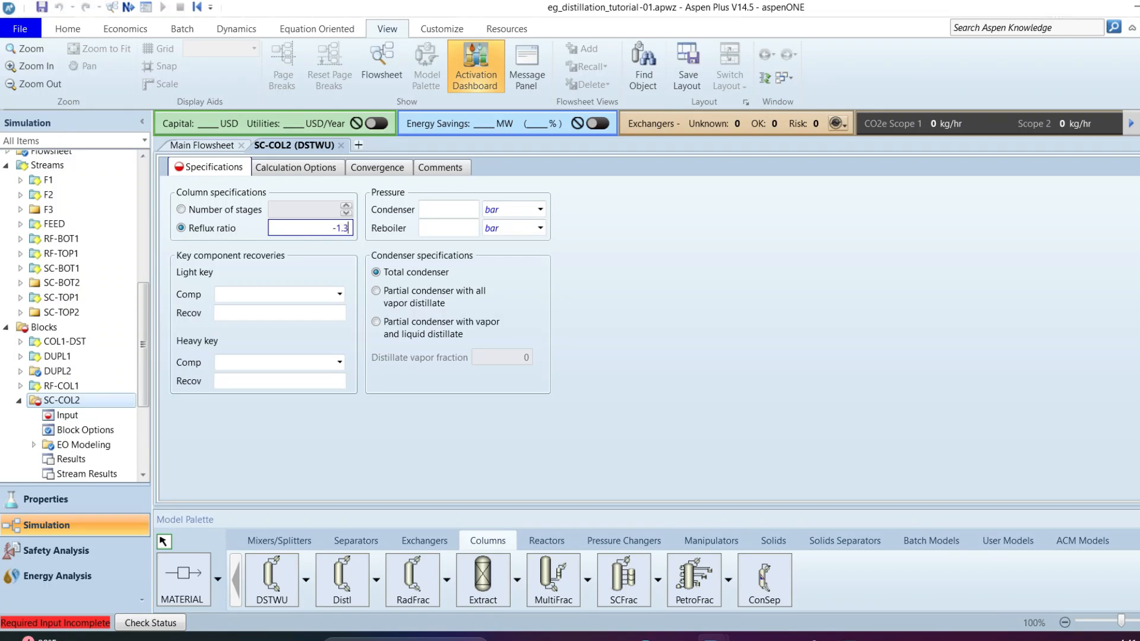
left_click(266, 271)
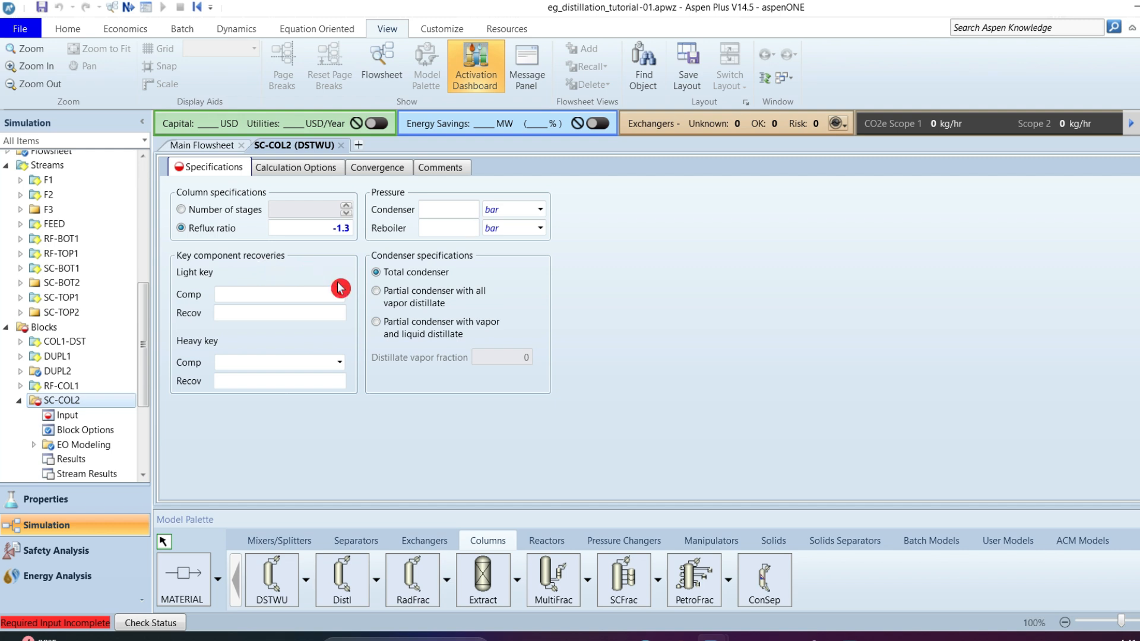
- Set SC-COL2's light key component to EG with a recovery of 0.9999
left_click(339, 302)
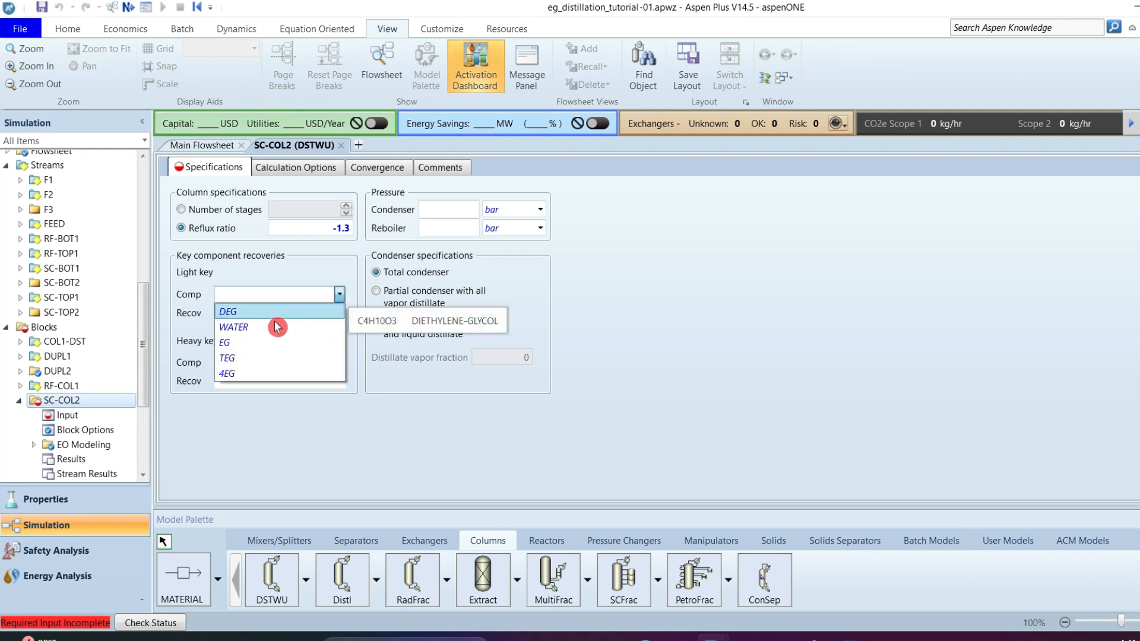
left_click(242, 343)
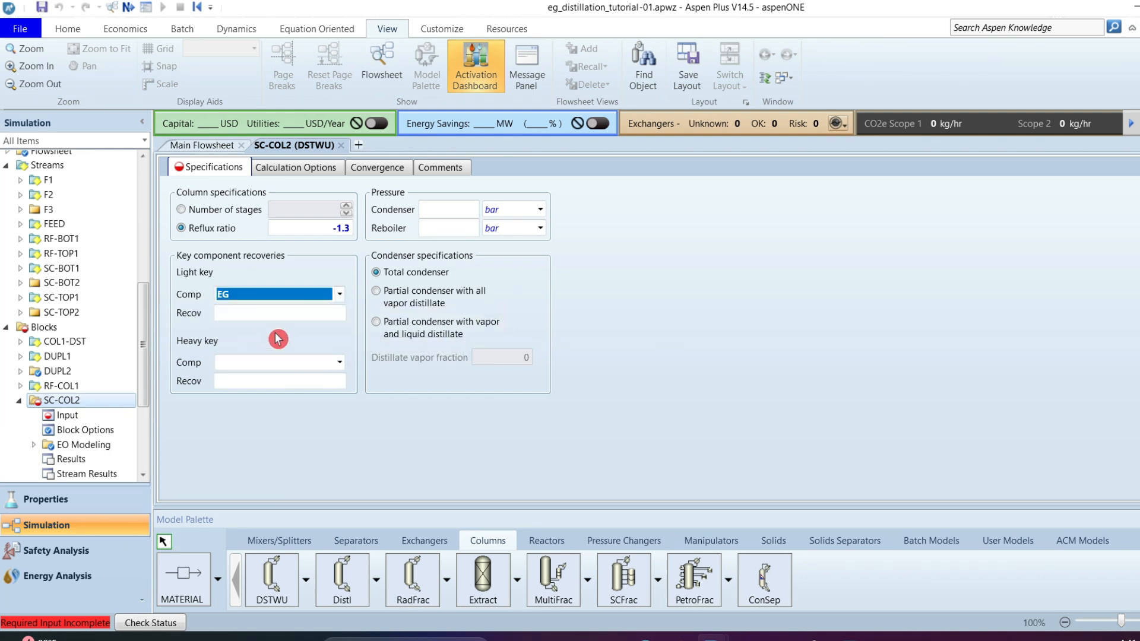
left_click(309, 315)
type("0.999")
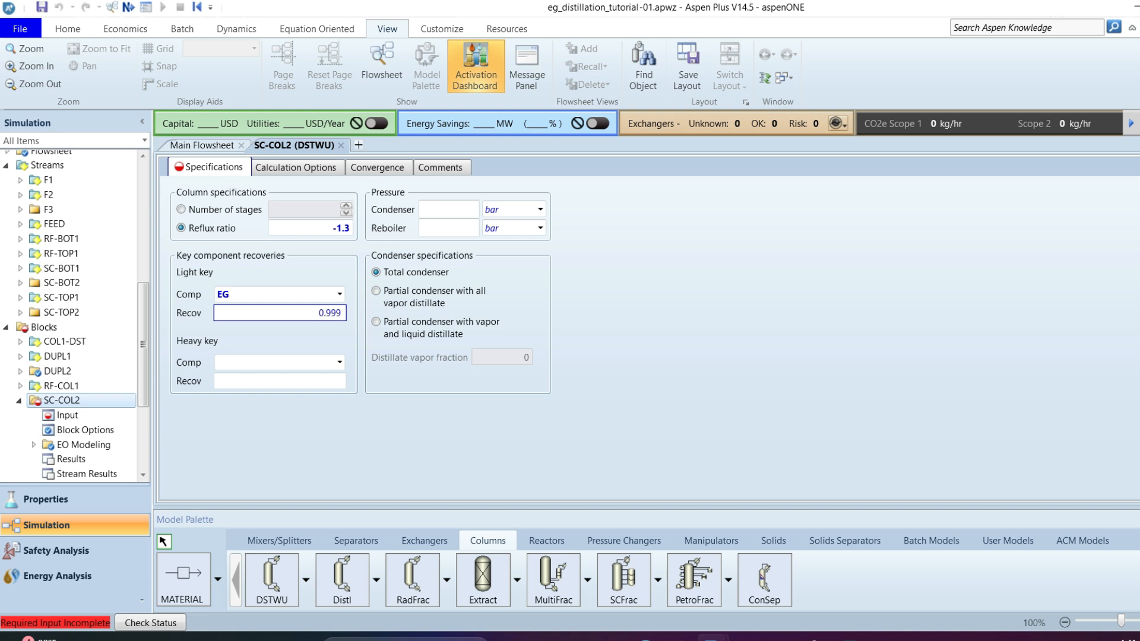
type("9")
left_click(290, 343)
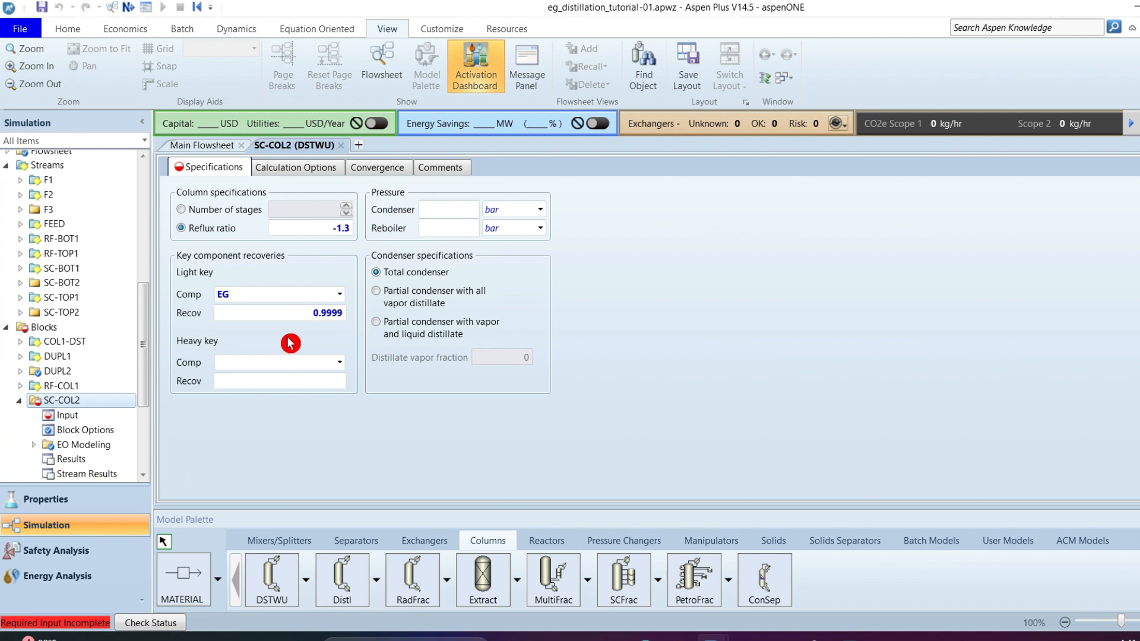
- Set SC-COL2's heavy key component to DEG with a recovery of 0.01
left_click(340, 362)
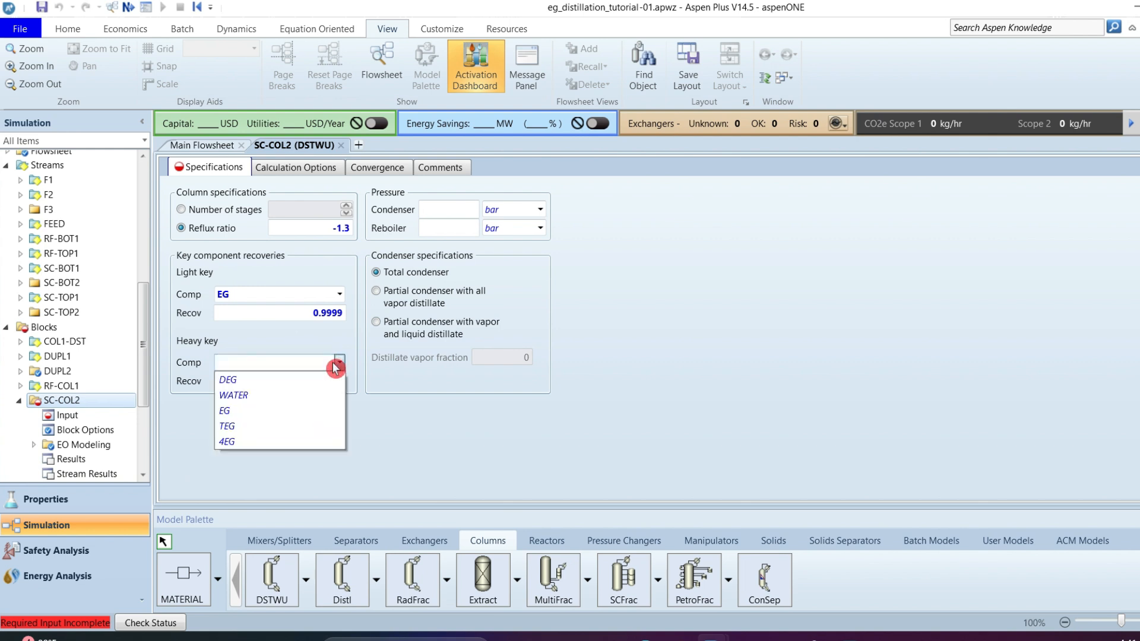
left_click(271, 380)
left_click(291, 382)
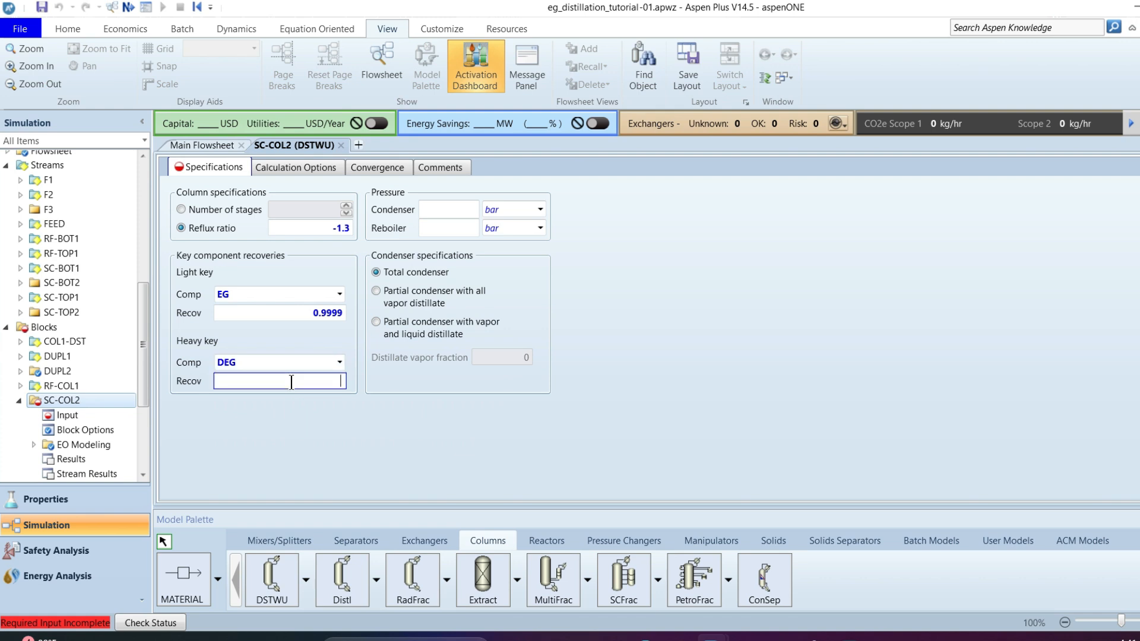
type("0.01")
left_click(368, 445)
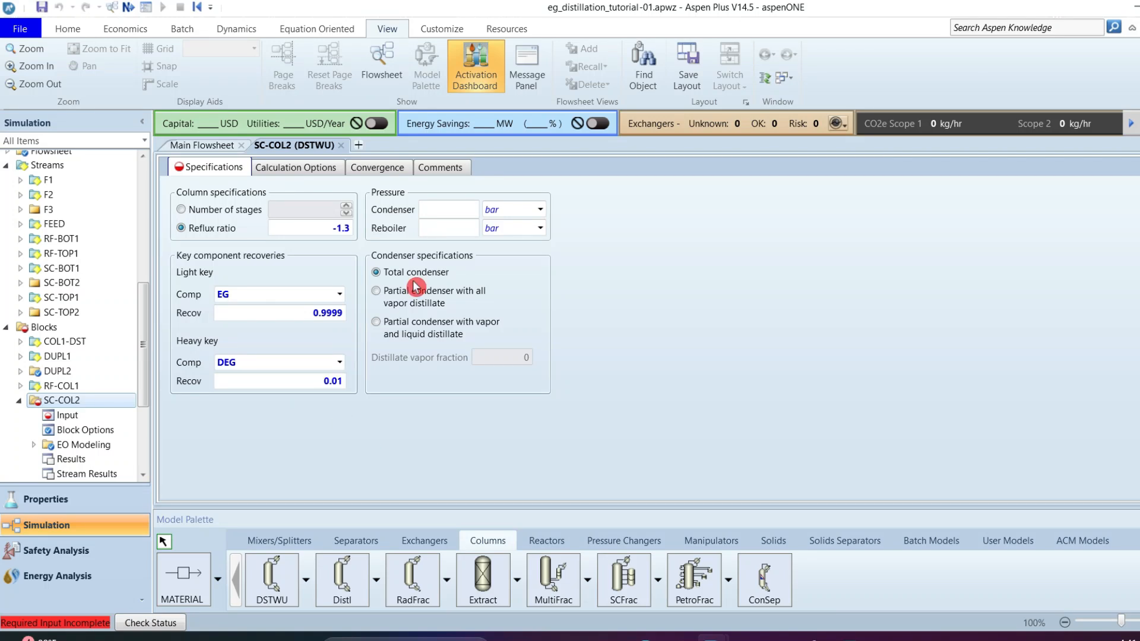
- Set both the condenser and reboiler pressures of SC-COL2 to 0.125 bar
left_click(453, 212)
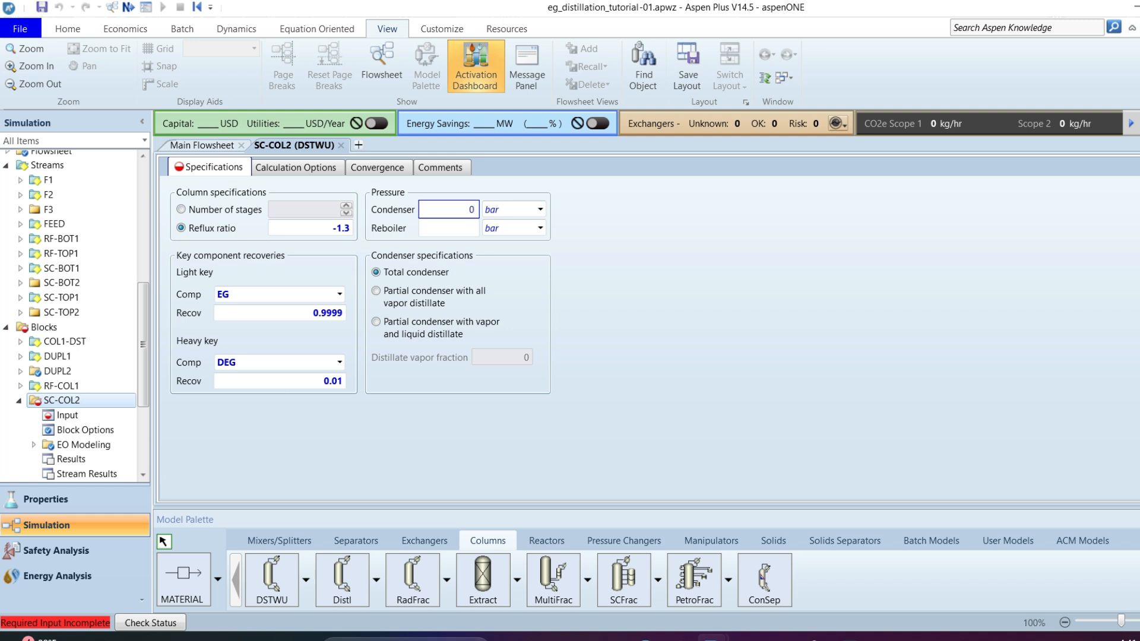
type("0.125")
left_click(455, 230)
type("0.125")
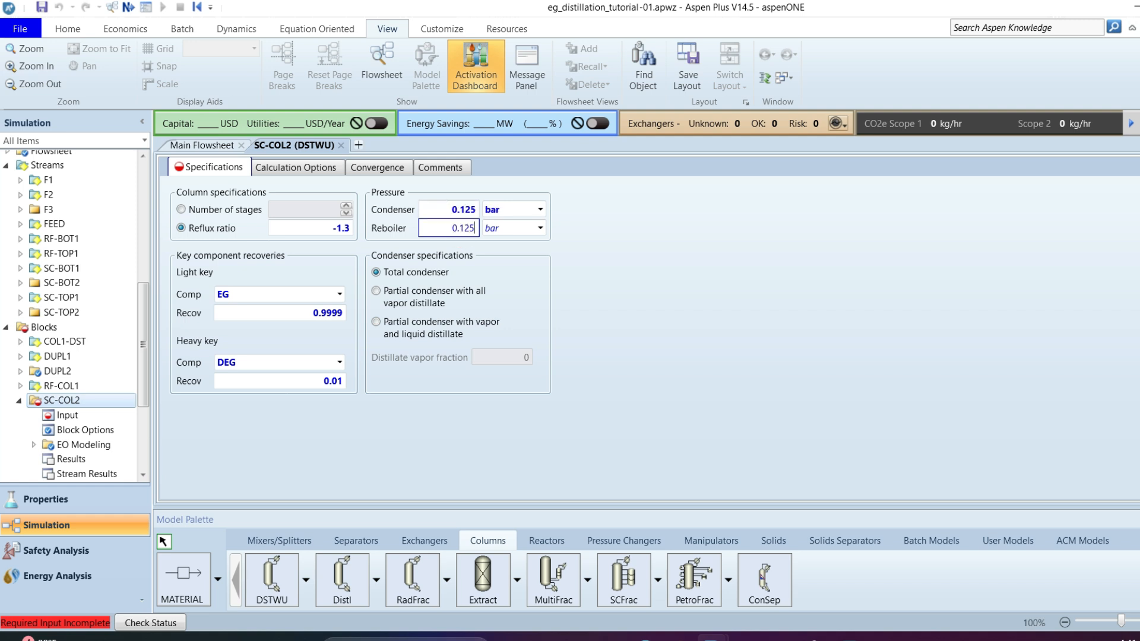
left_click(654, 348)
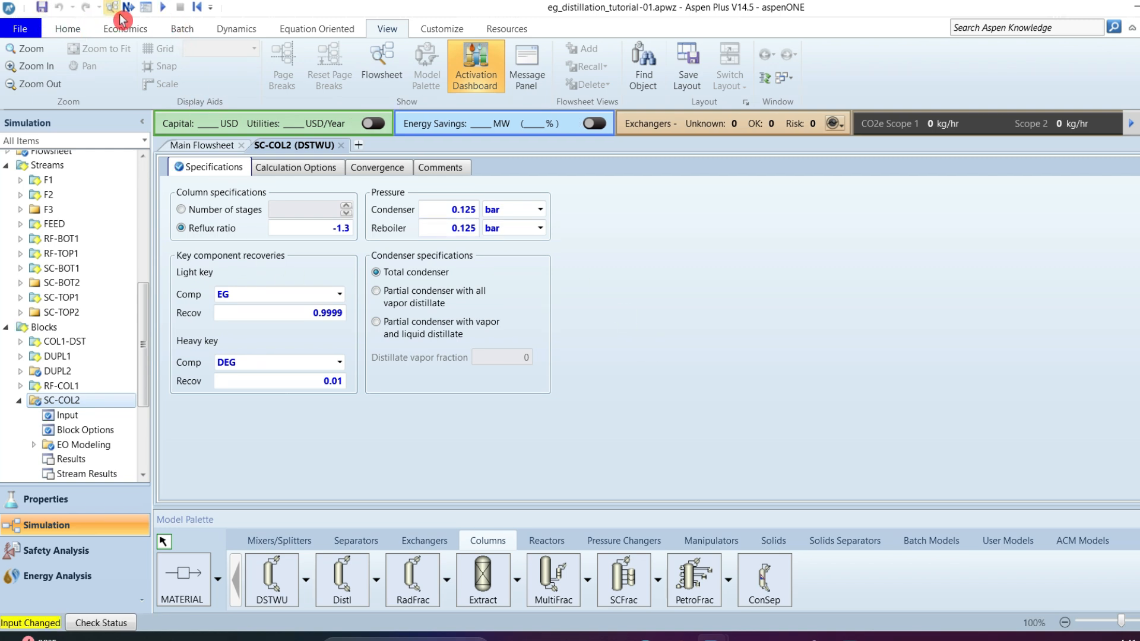
- Run the simulation and check the number of actual stages and the feed stage in SC-COL2's results
left_click(164, 10)
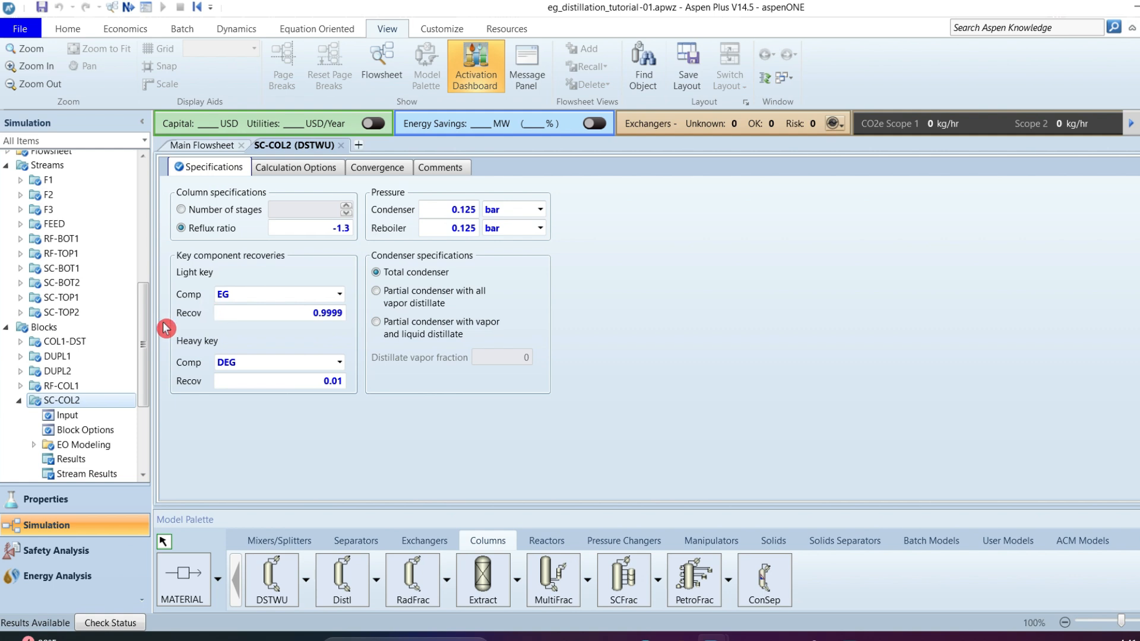
left_click_drag(145, 329, 145, 371)
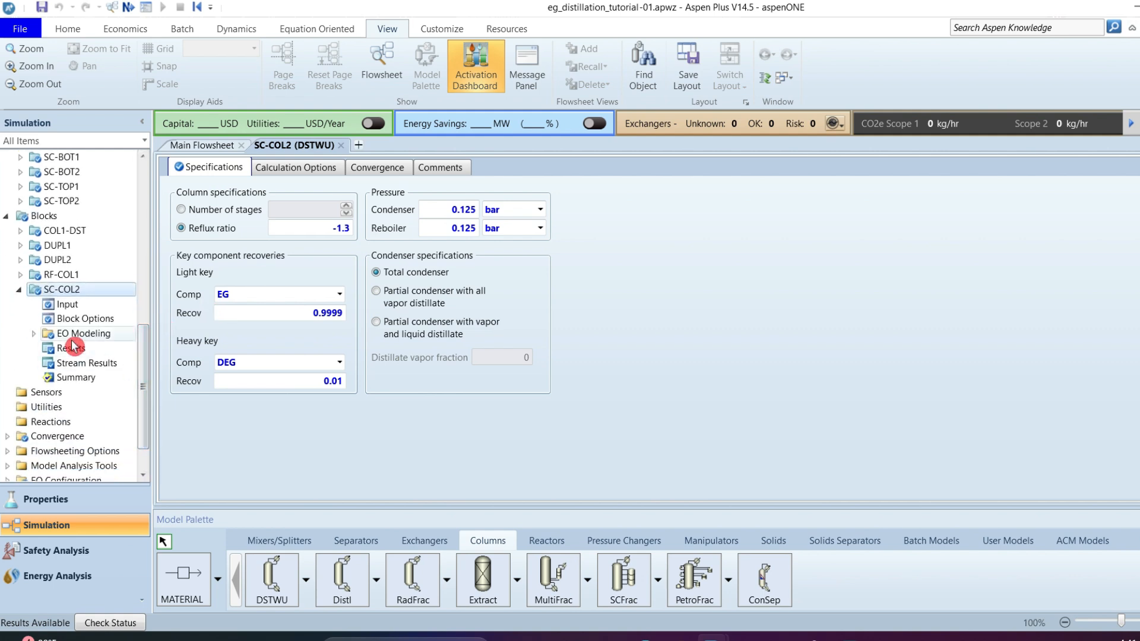
left_click(92, 334)
left_click(85, 351)
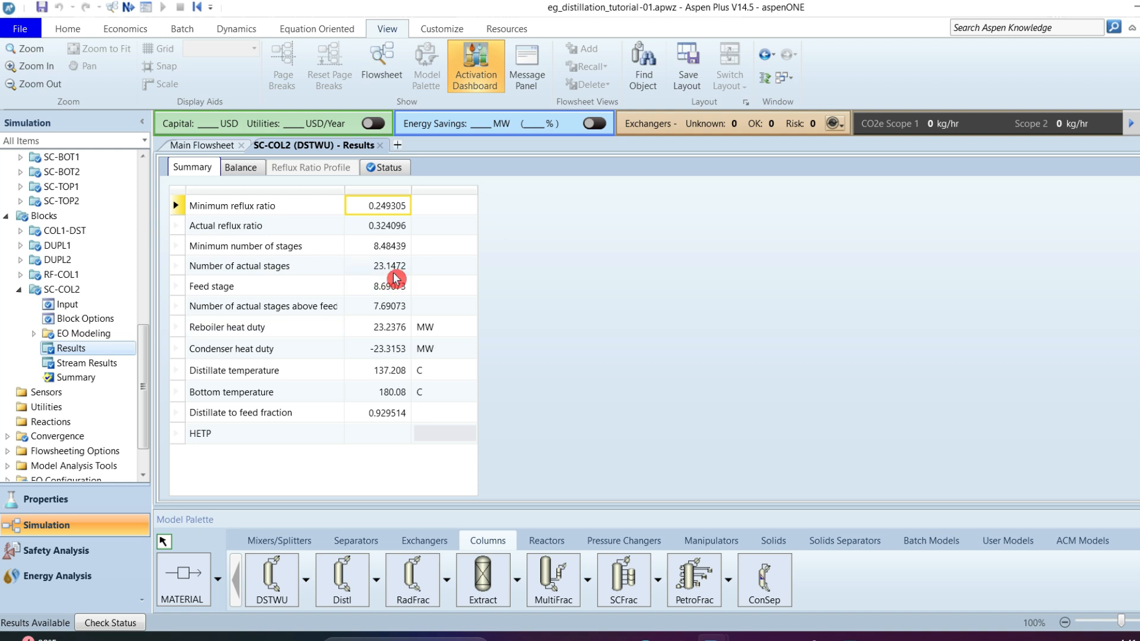
left_click(380, 272)
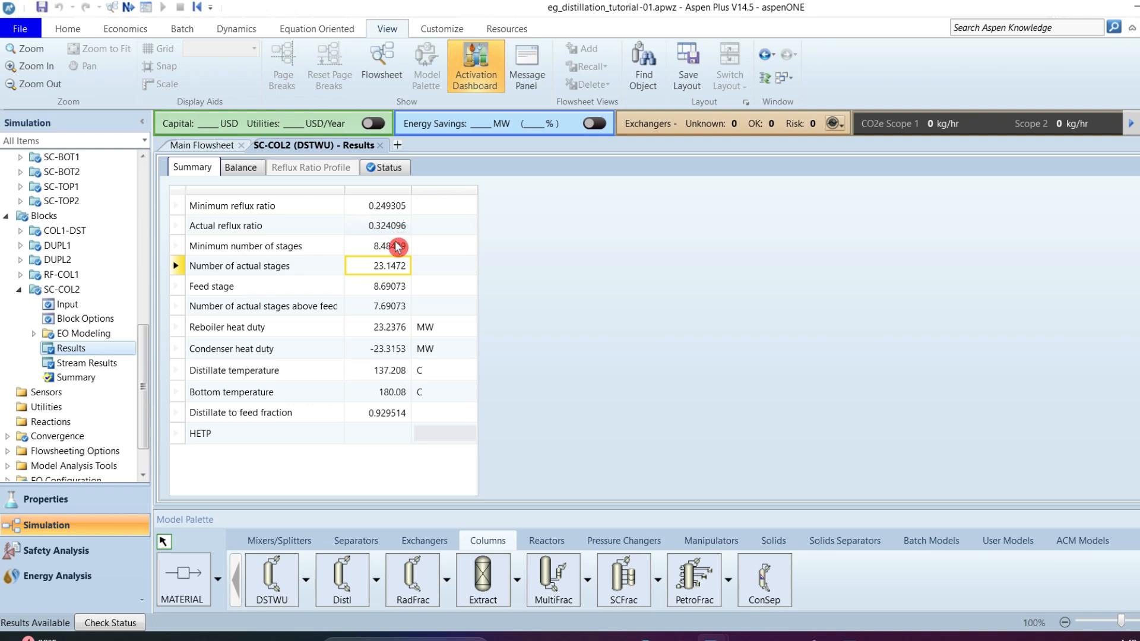
left_click(365, 288)
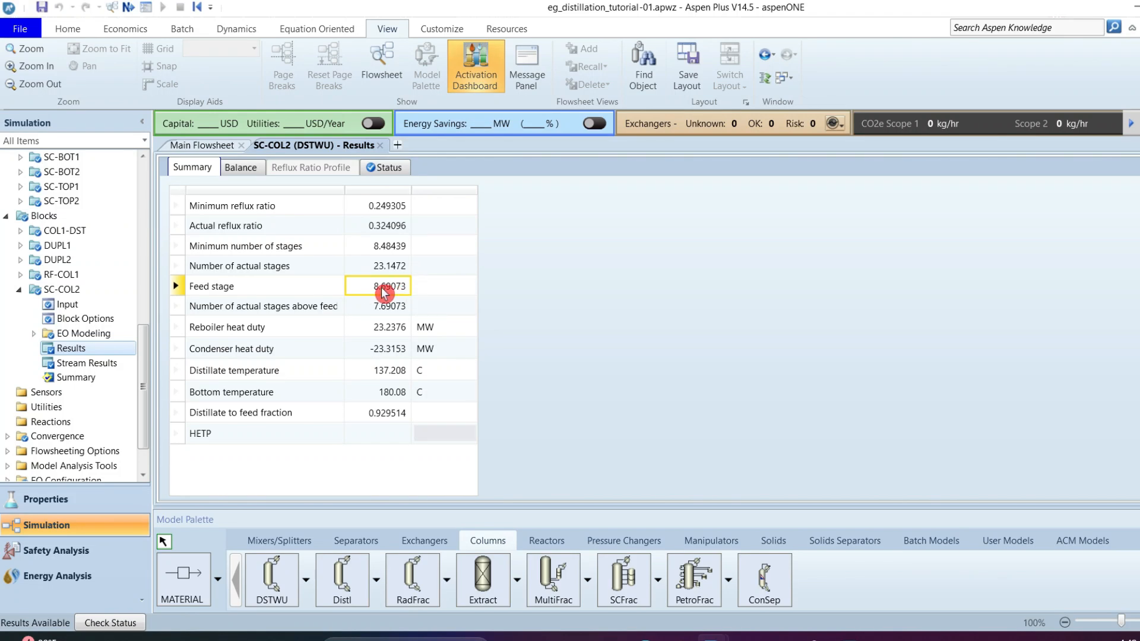
- Open SC-COL2's stream results and compare the component mole flows of EG and DEG in F3 and SC-TOP2
left_click(95, 366)
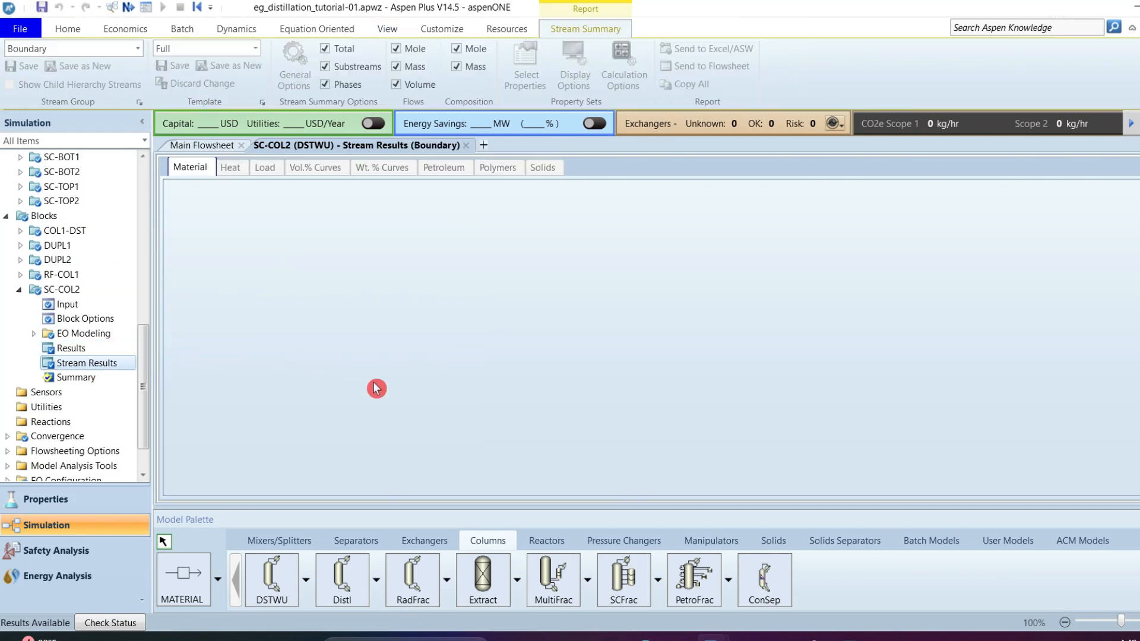
scroll(455, 371, "down", 6)
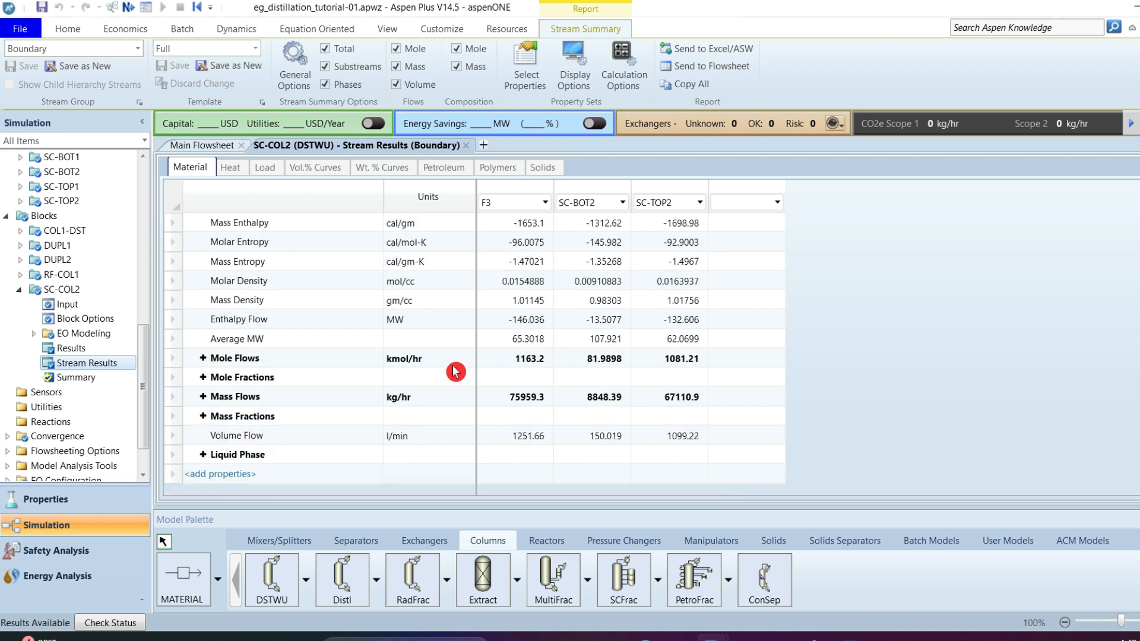
left_click(203, 359)
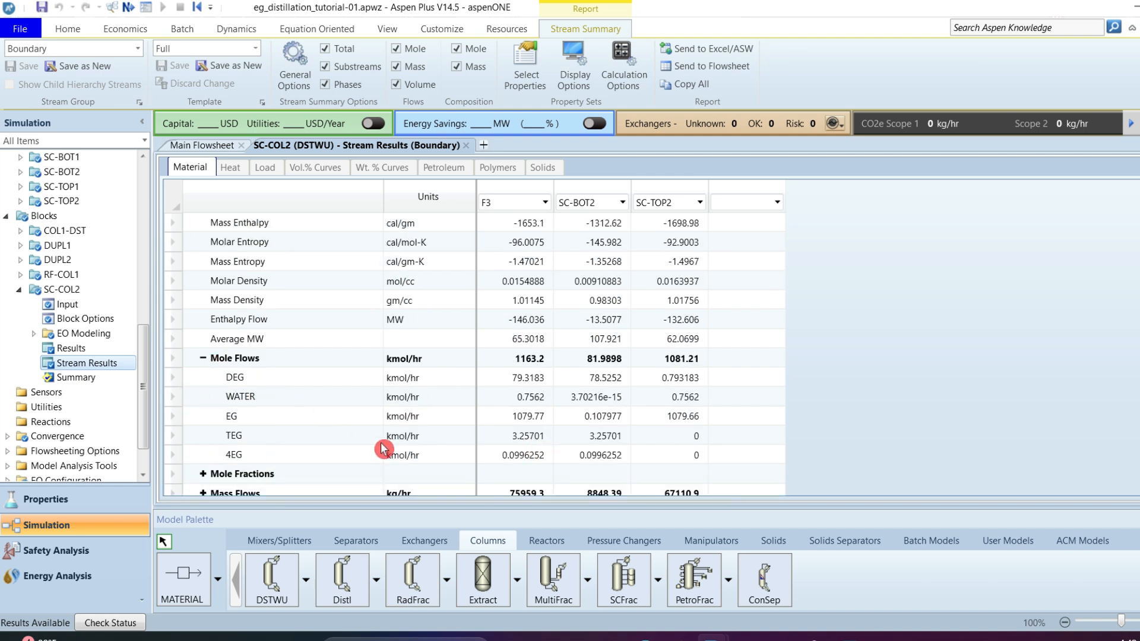
left_click(541, 422)
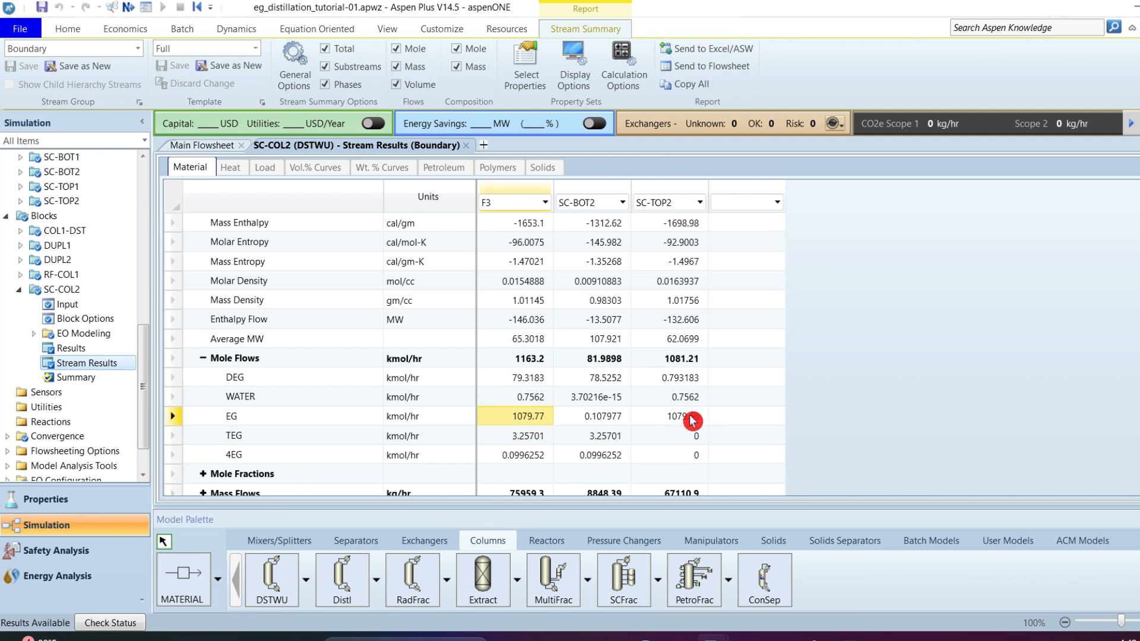
left_click(691, 421)
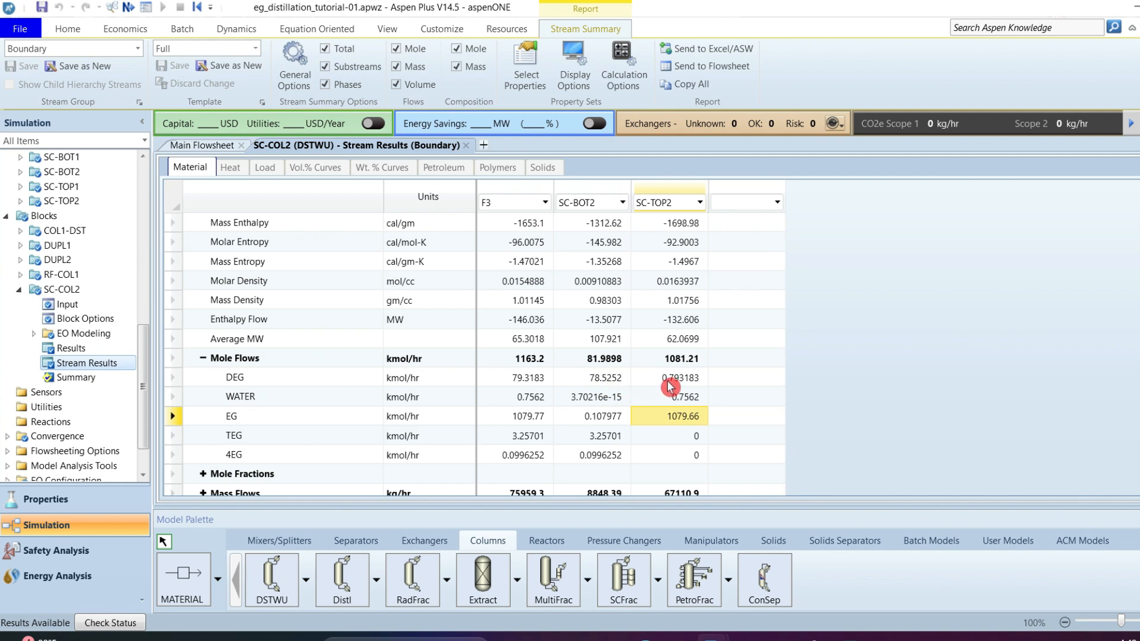
left_click(683, 383)
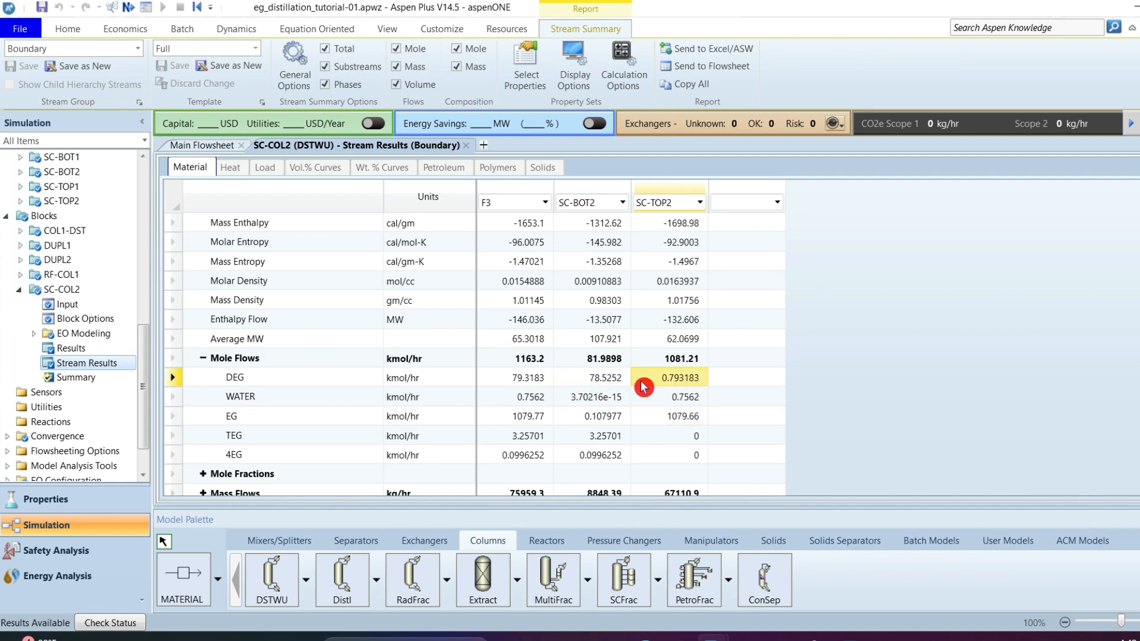
- Expand the mass fractions in SC-COL2's stream results and check the EG mass fraction in SC-TOP2
scroll(643, 387, "down", 2)
left_click(204, 417)
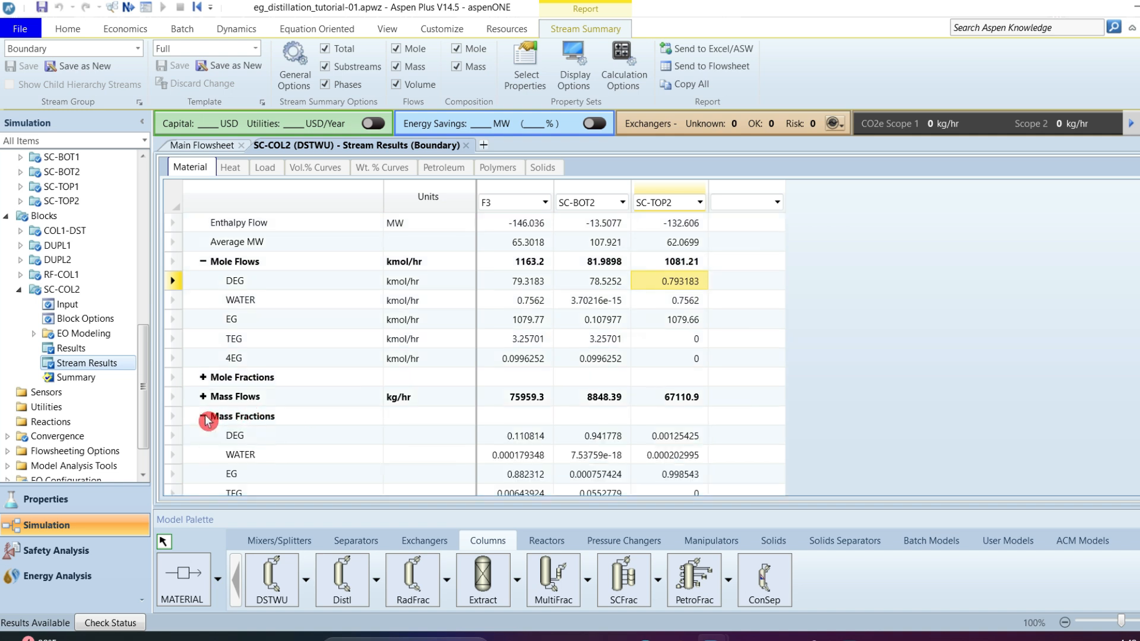
scroll(484, 422, "down", 2)
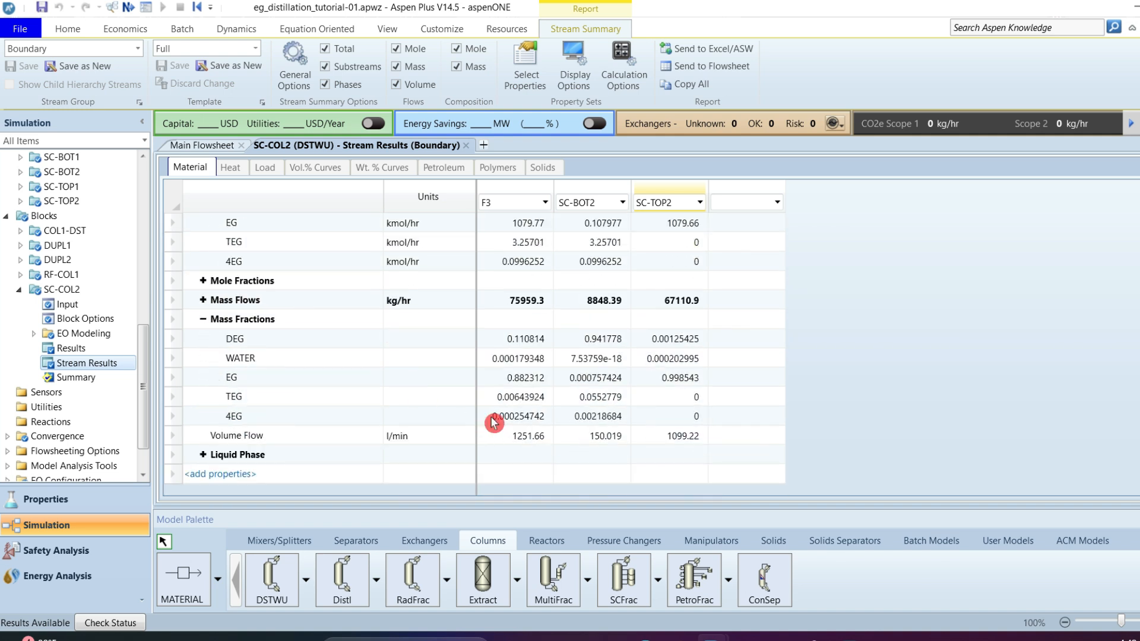
left_click(679, 383)
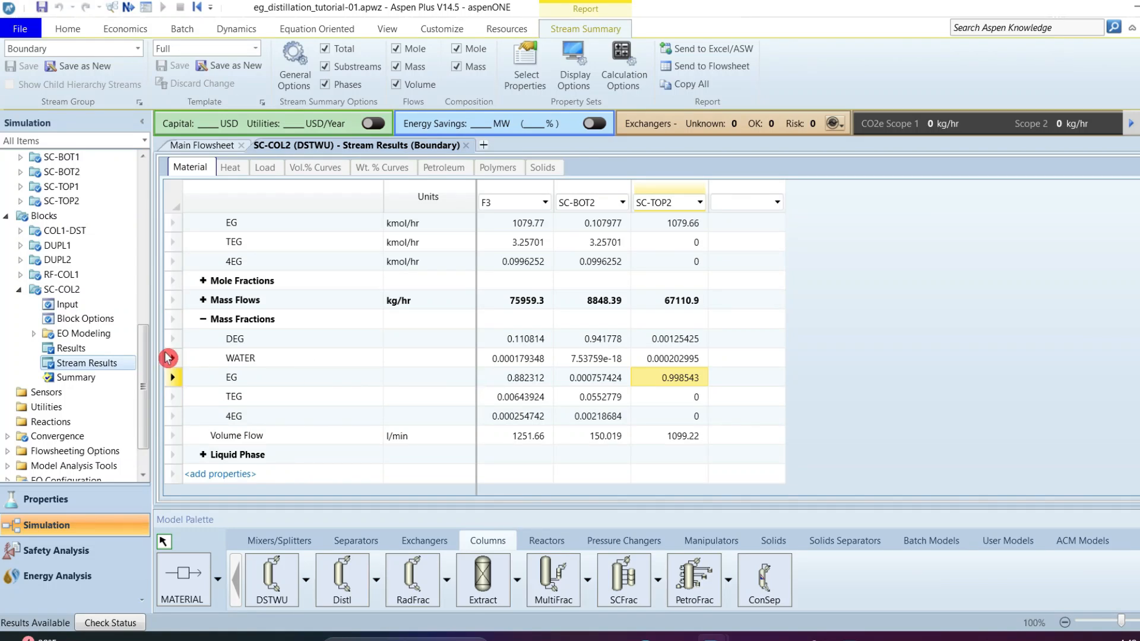
- Return to SC-COL2's results summary and check the reboiler heat duty and actual reflux ratio
left_click(84, 351)
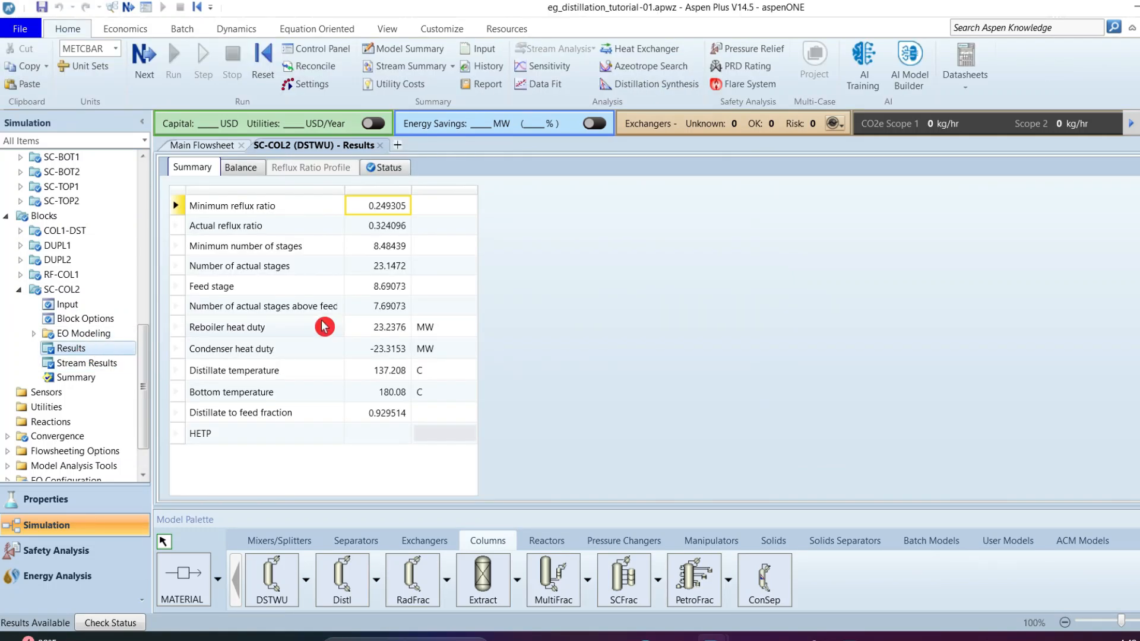
left_click(388, 328)
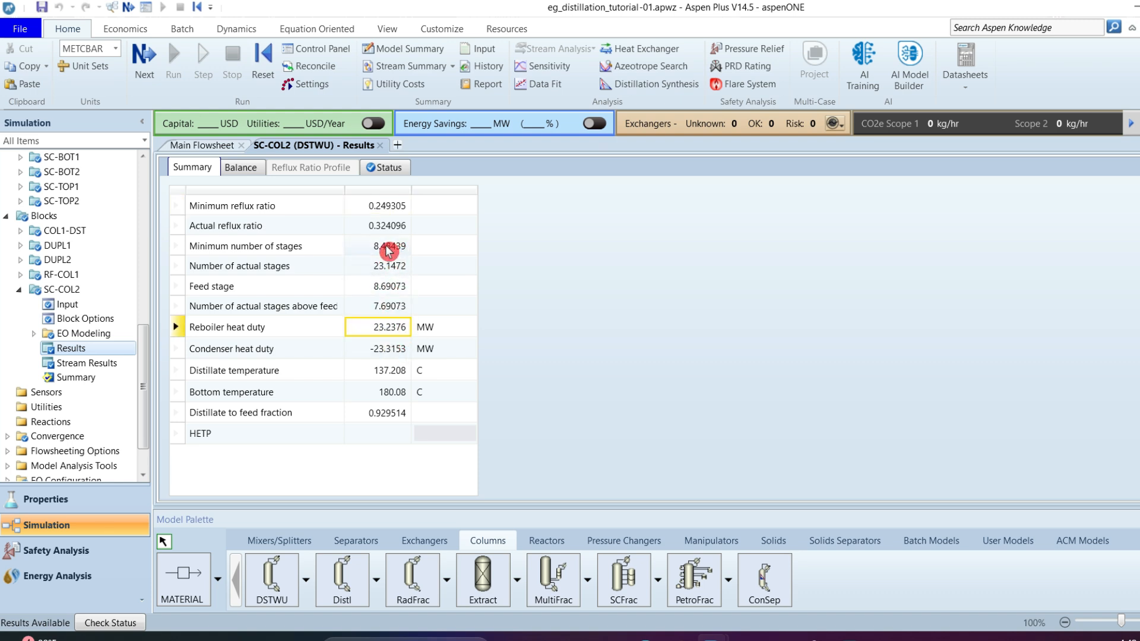
left_click(390, 228)
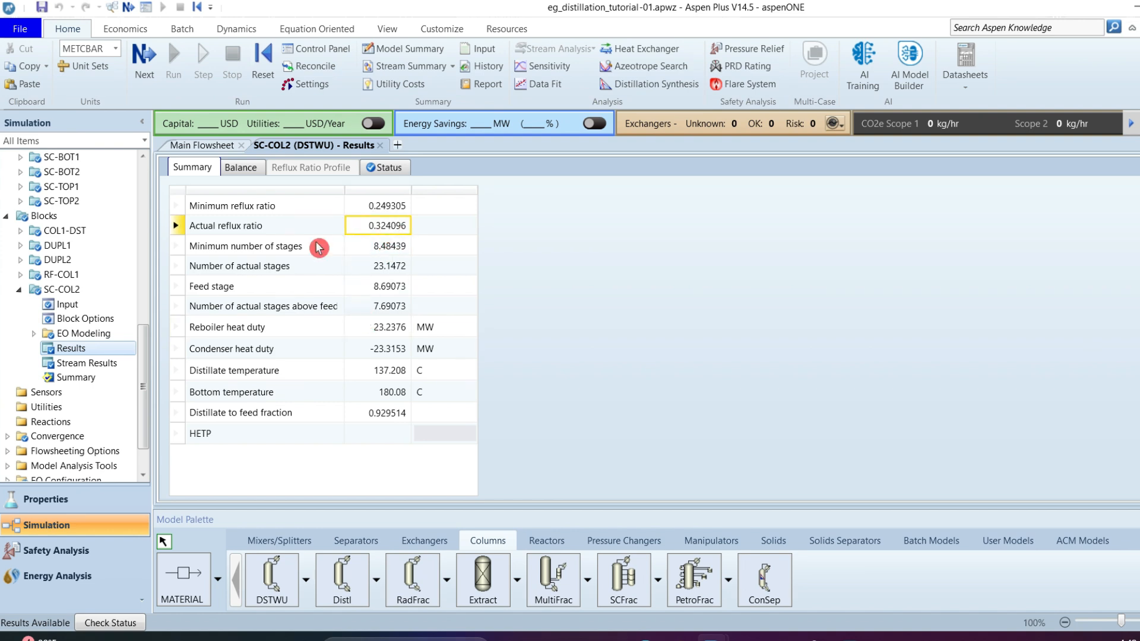
- Place a RadFrac column below SC-COL2 on the main flowsheet and name it RF-COL2
left_click(200, 146)
left_click(951, 452)
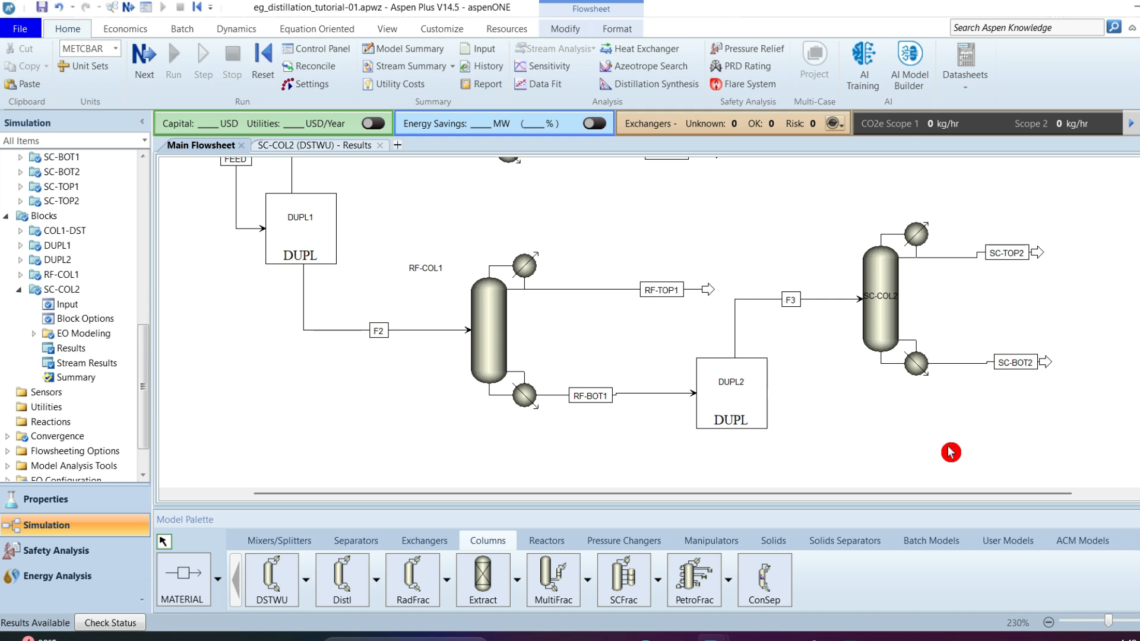
scroll(951, 453, "down", 3)
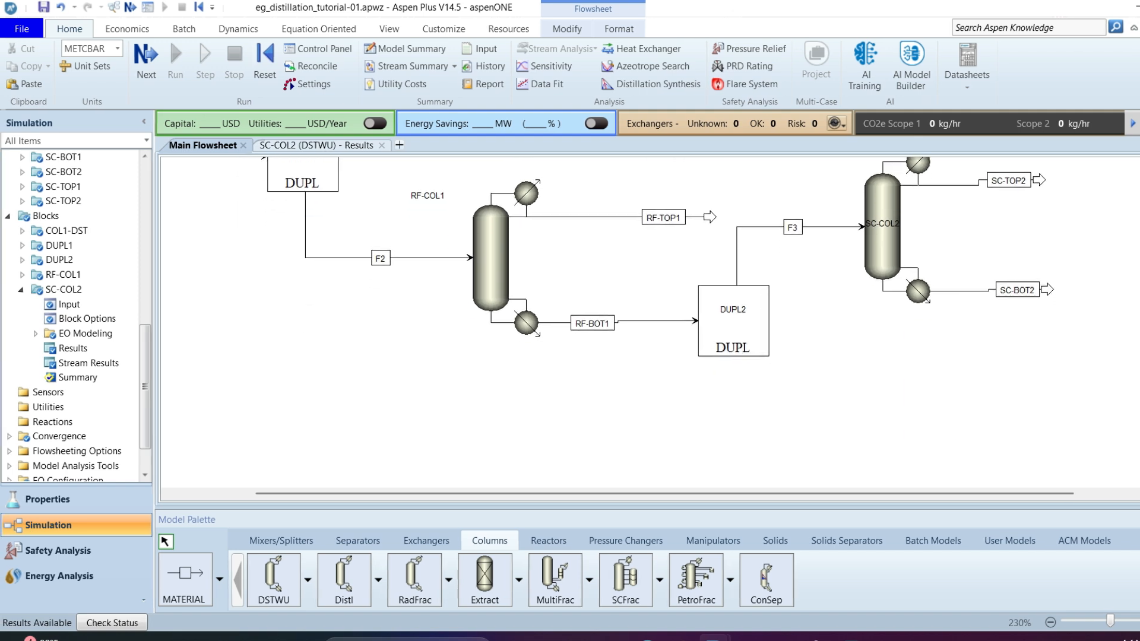
left_click(411, 588)
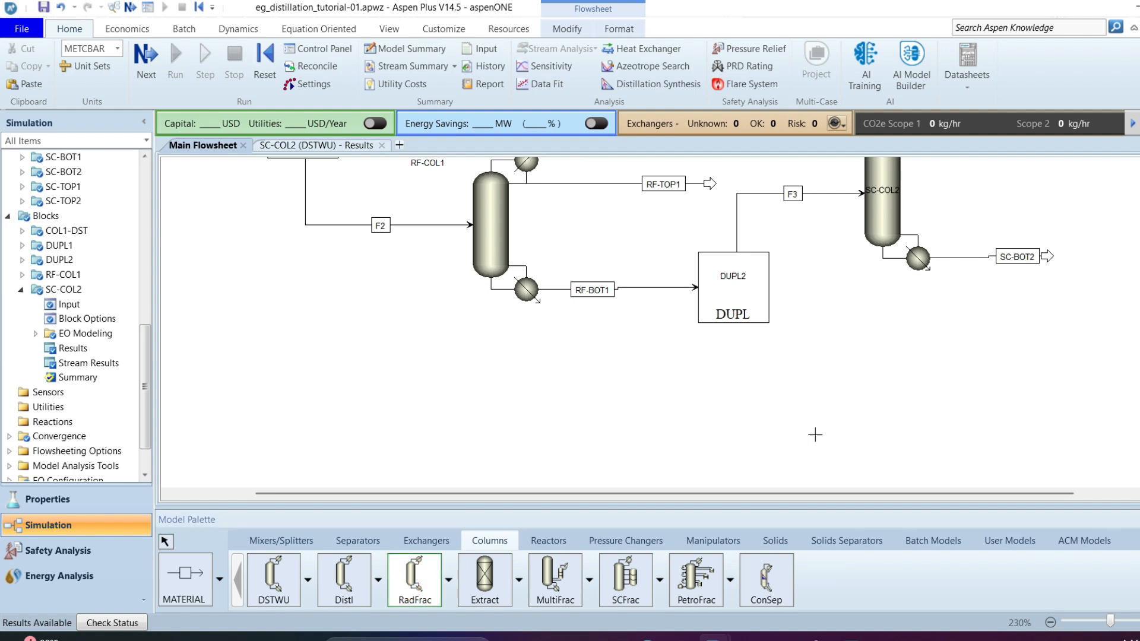
left_click(896, 411)
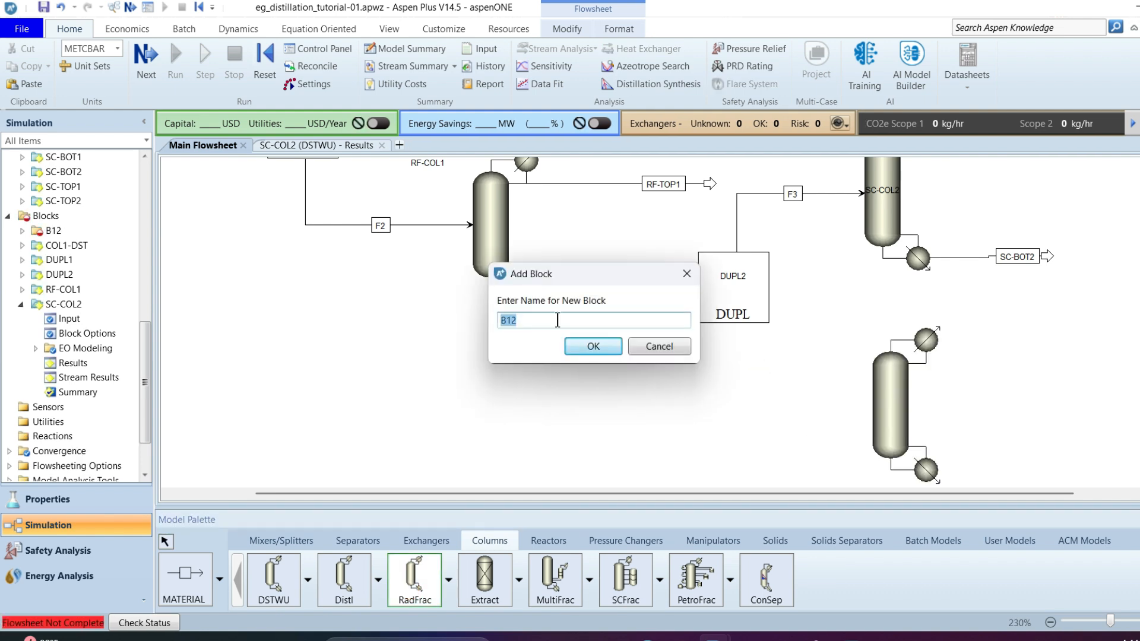
type("S")
key("BackSpace")
type("RF-COL2")
key("Return")
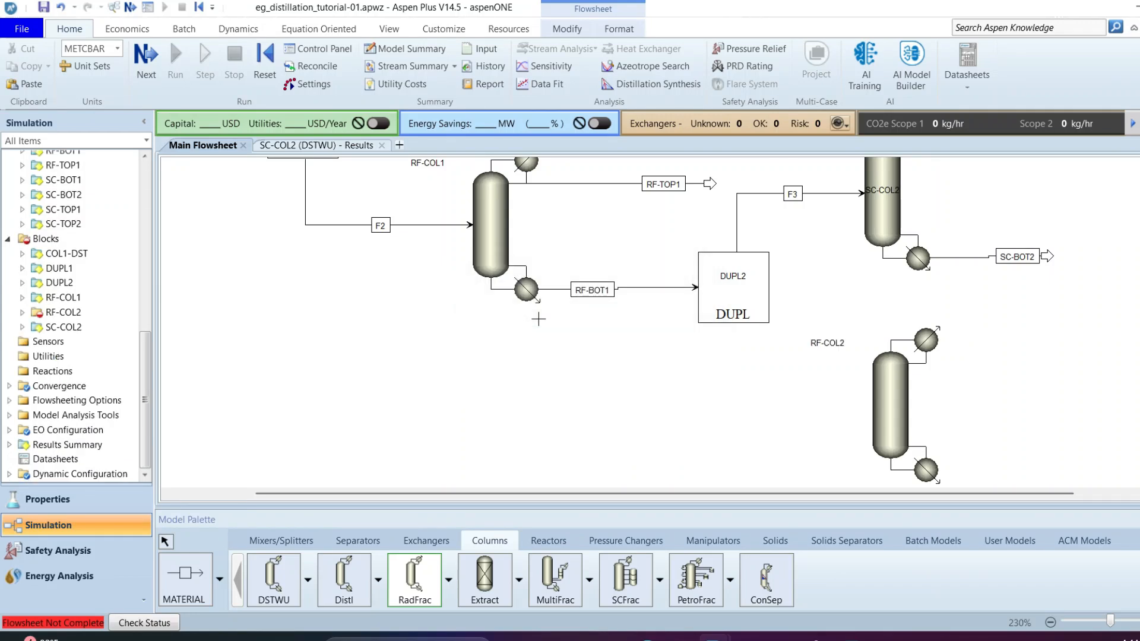
- Draw a material stream from DUPL2 to the feed port of RF-COL2 and name it F4
left_click(191, 582)
left_click(777, 287)
left_click(867, 405)
left_click(867, 407)
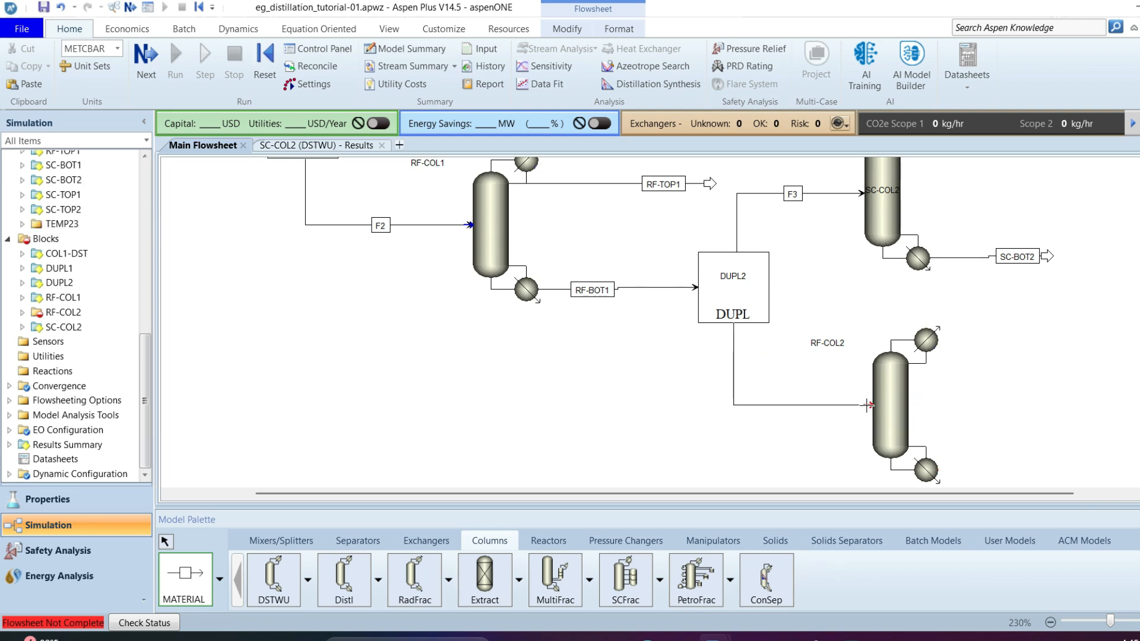
type("F4")
key("Return")
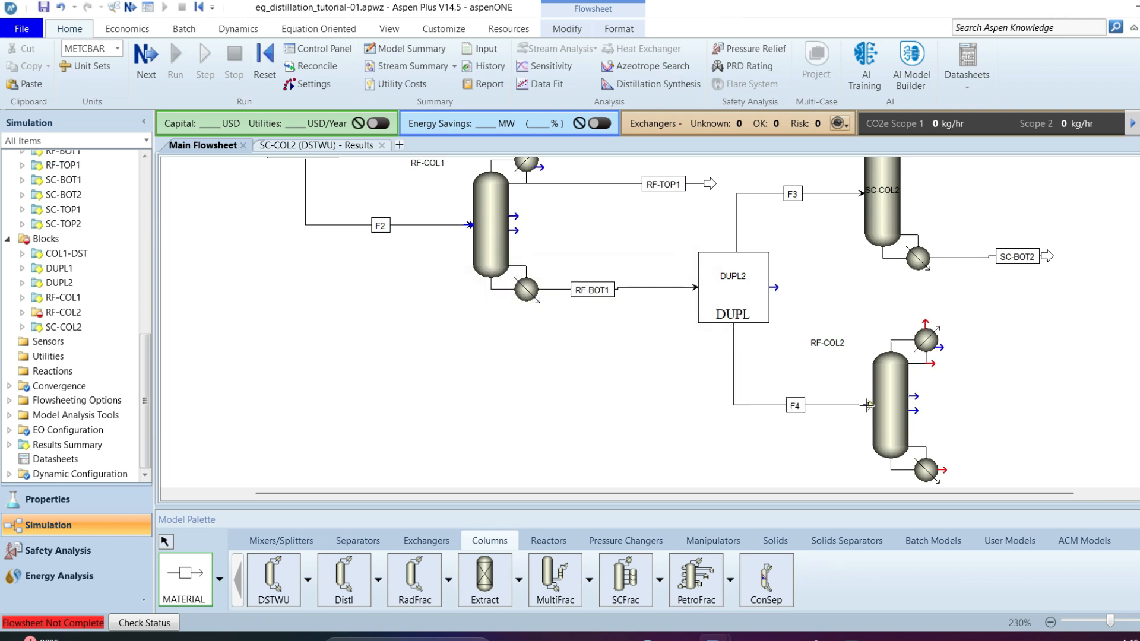
- Draw a liquid distillate material stream from RF-COL2's condenser and name it RF-TOP2
left_click(931, 361)
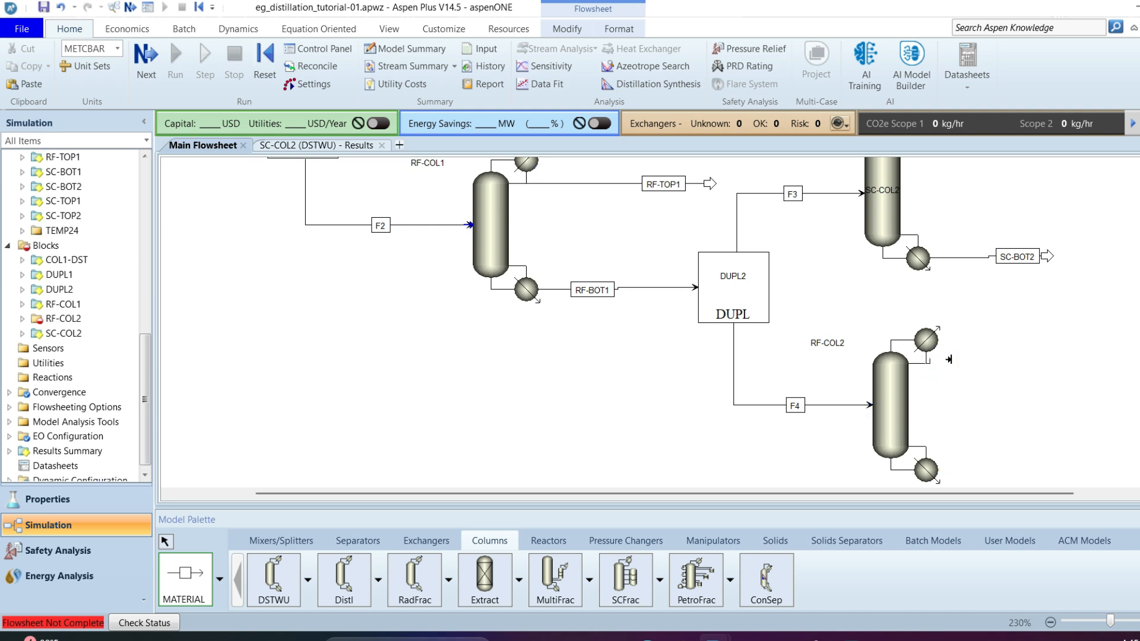
left_click(1061, 367)
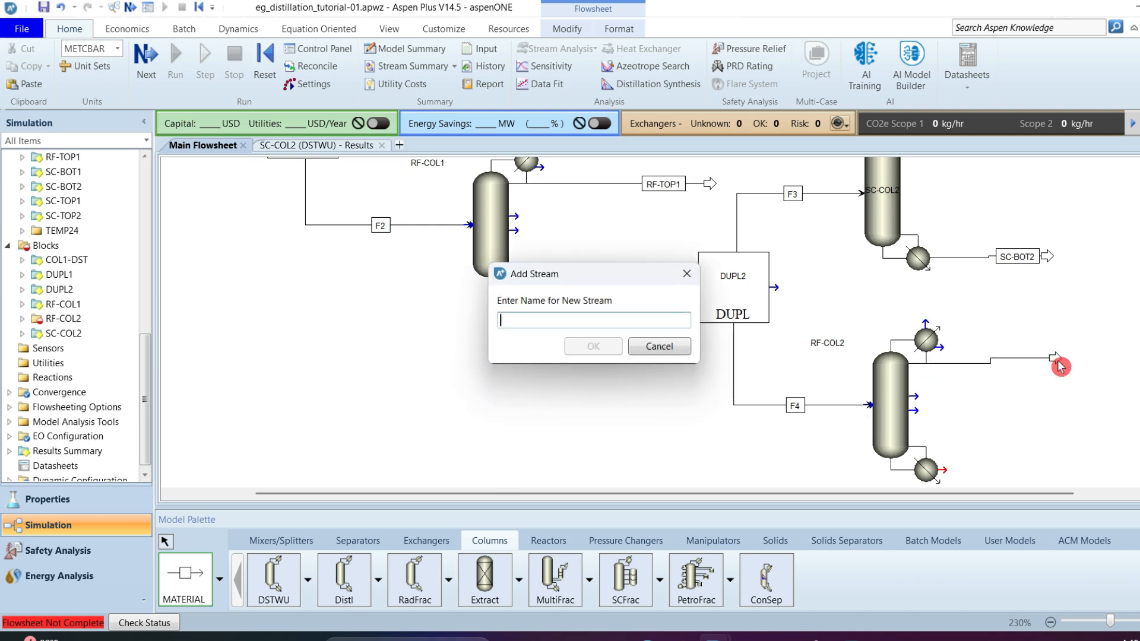
type("R")
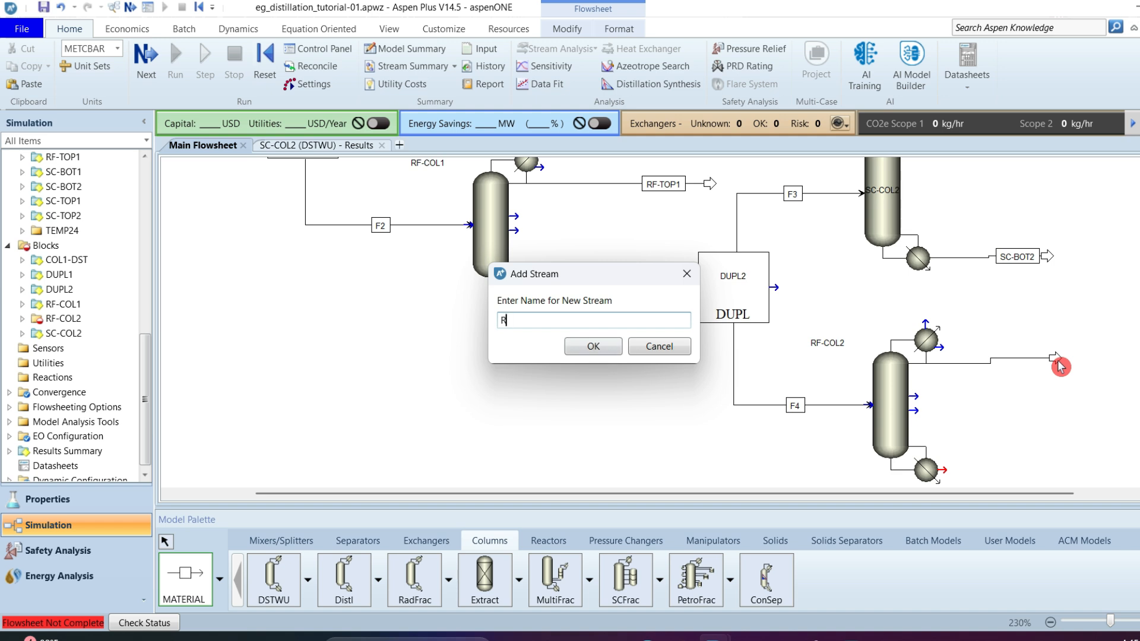
type("F-TOP2")
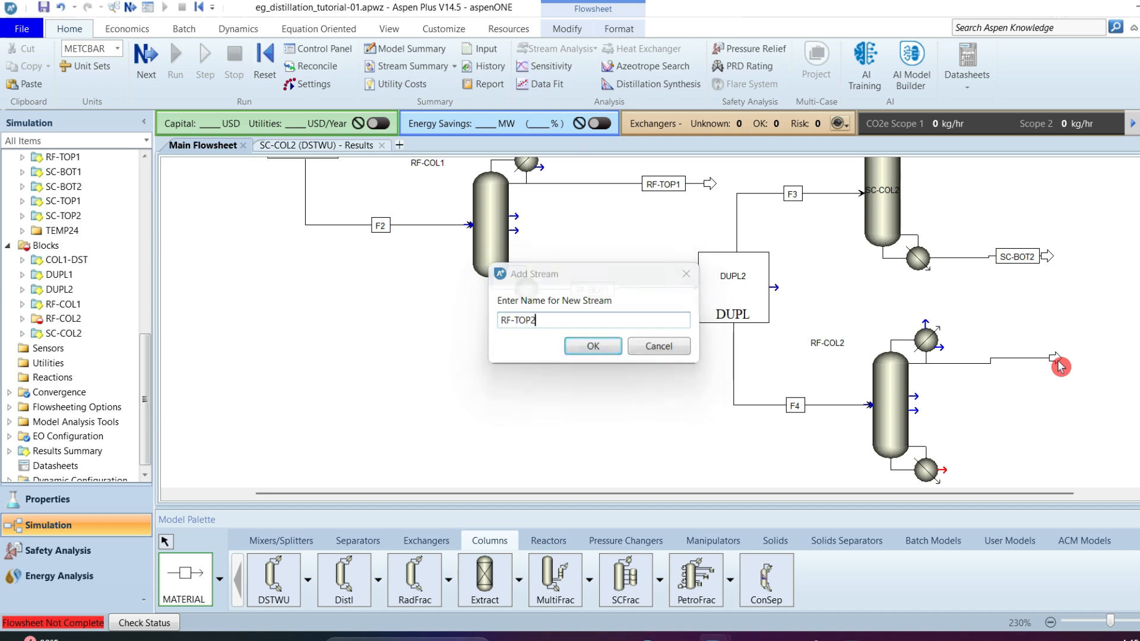
key("Return")
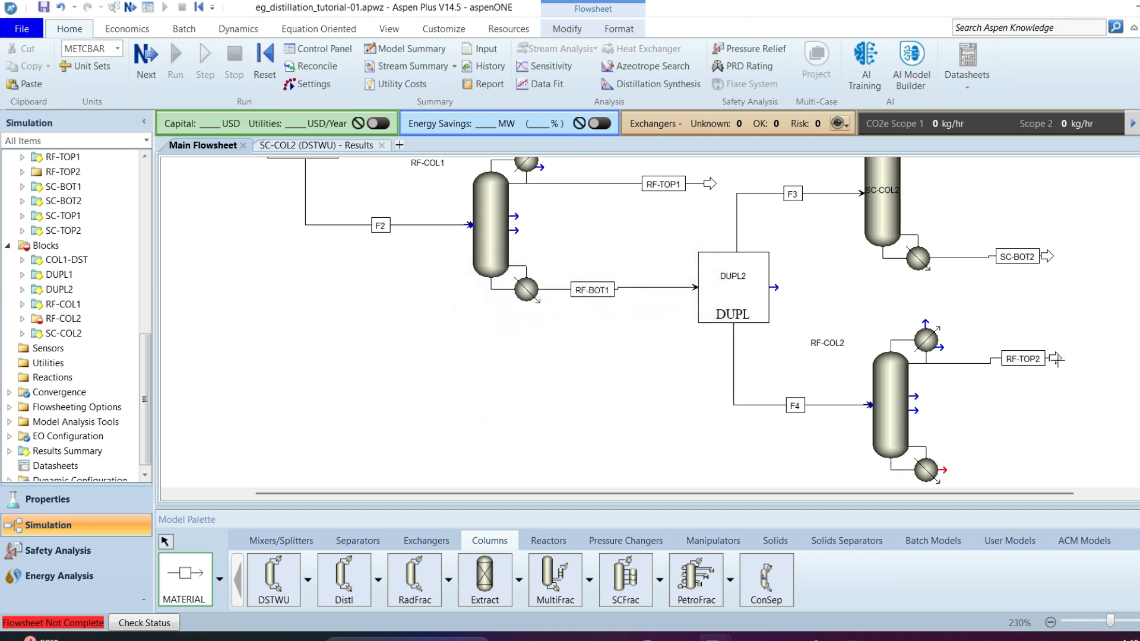
- Draw a bottoms material stream from RF-COL2's reboiler and name it RF-BOT2
left_click(946, 473)
left_click(1067, 476)
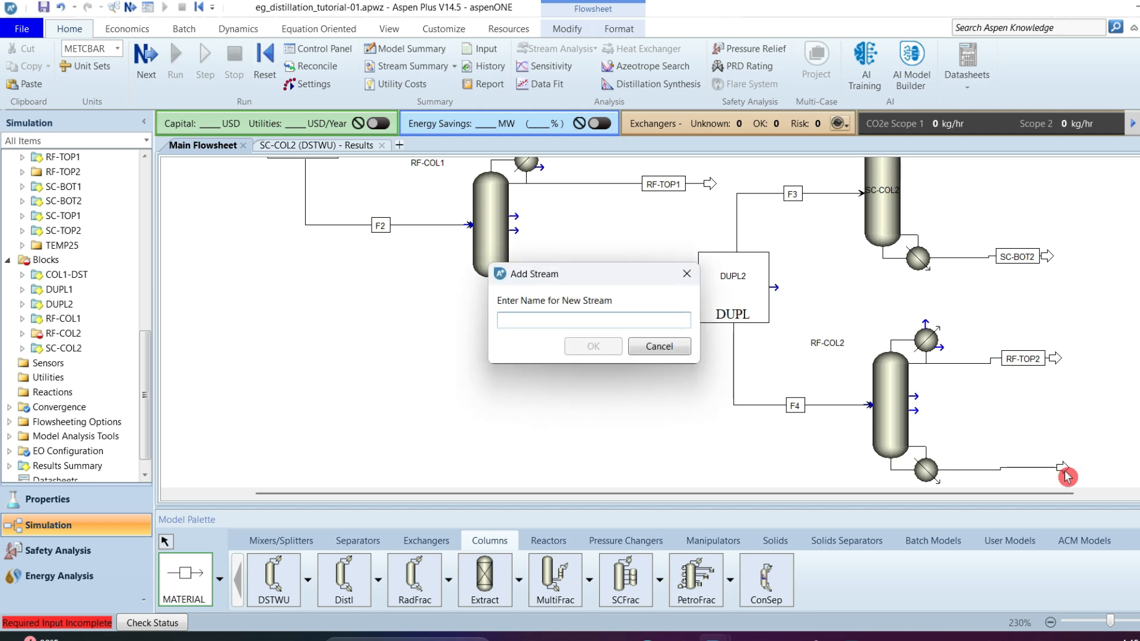
type("RF-BOT")
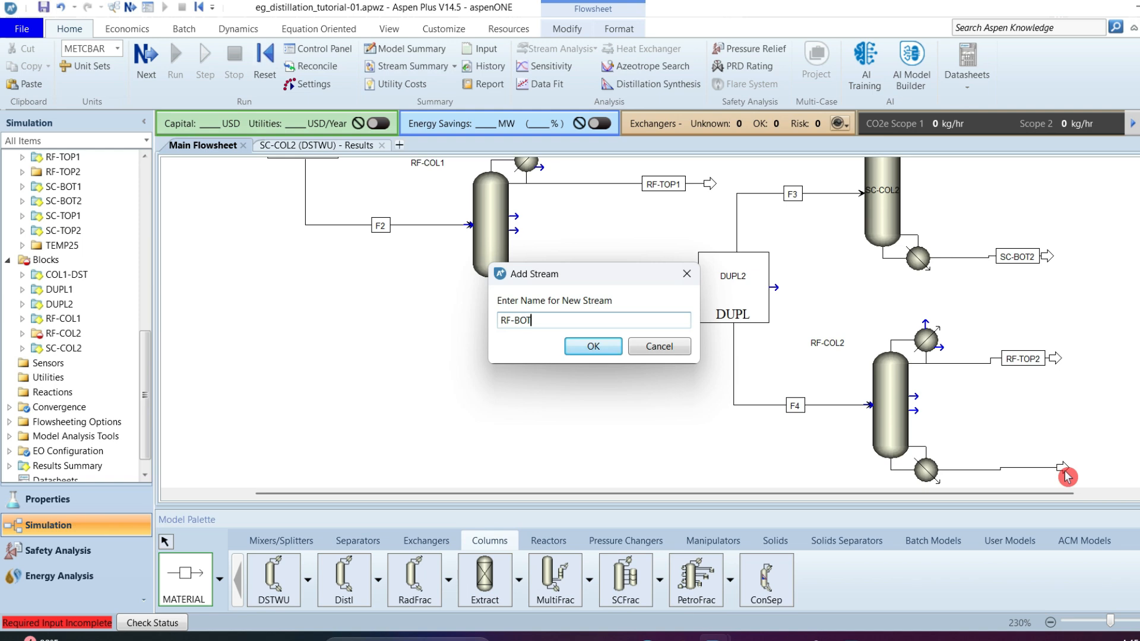
key("Return")
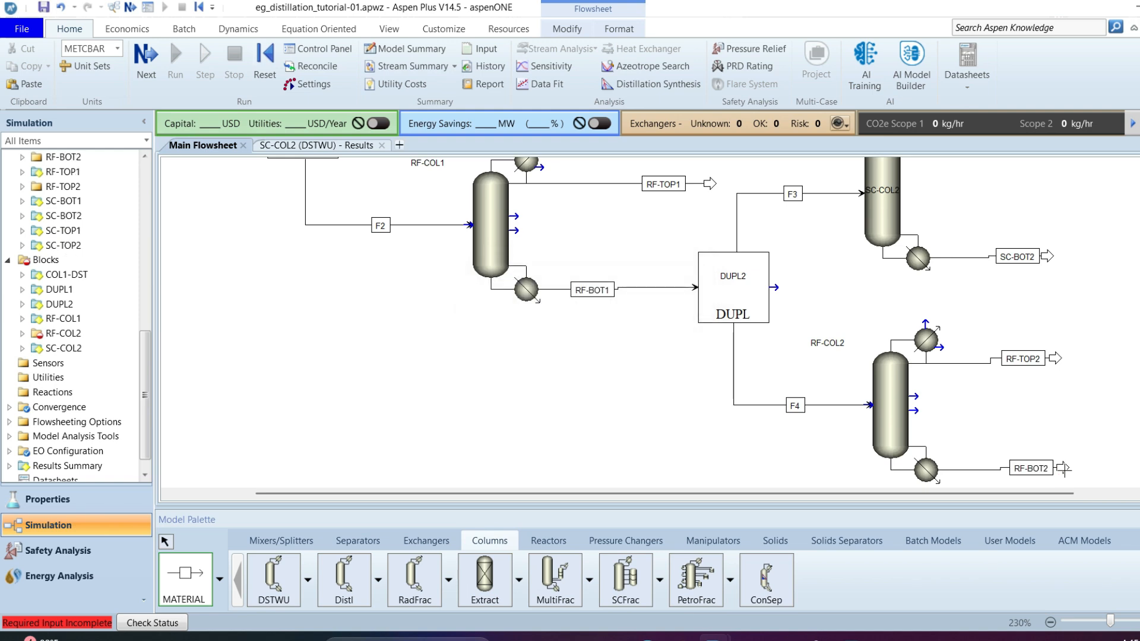
right_click(1063, 470)
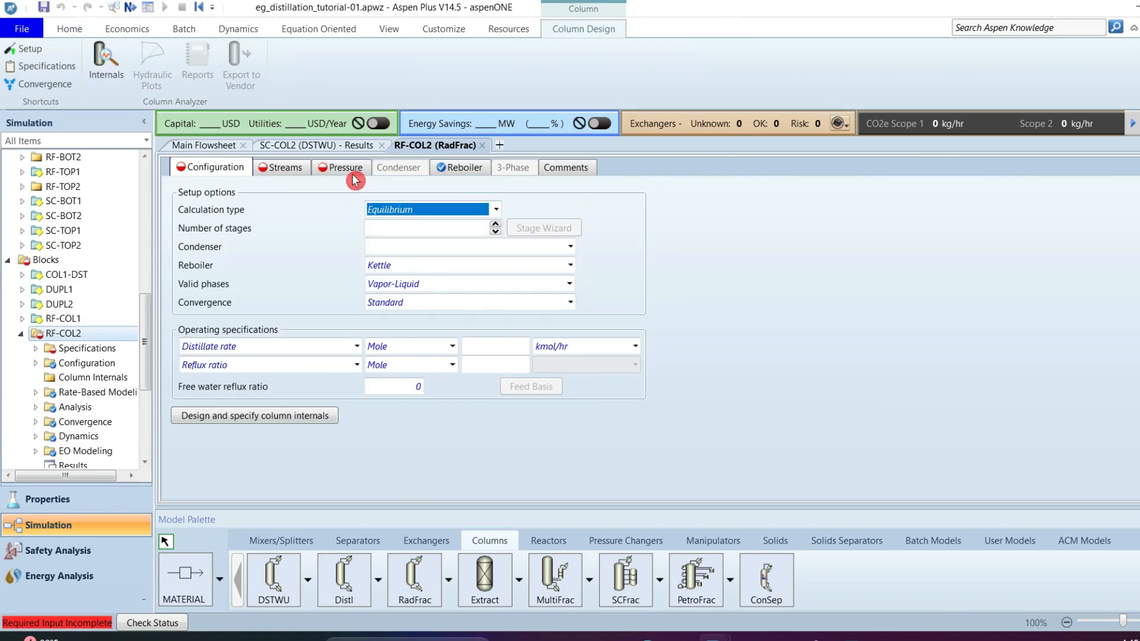
- Take the actual stage count from SC-COL2's results, then set RF-COL2 to 24 stages with a Total condenser
left_click(319, 147)
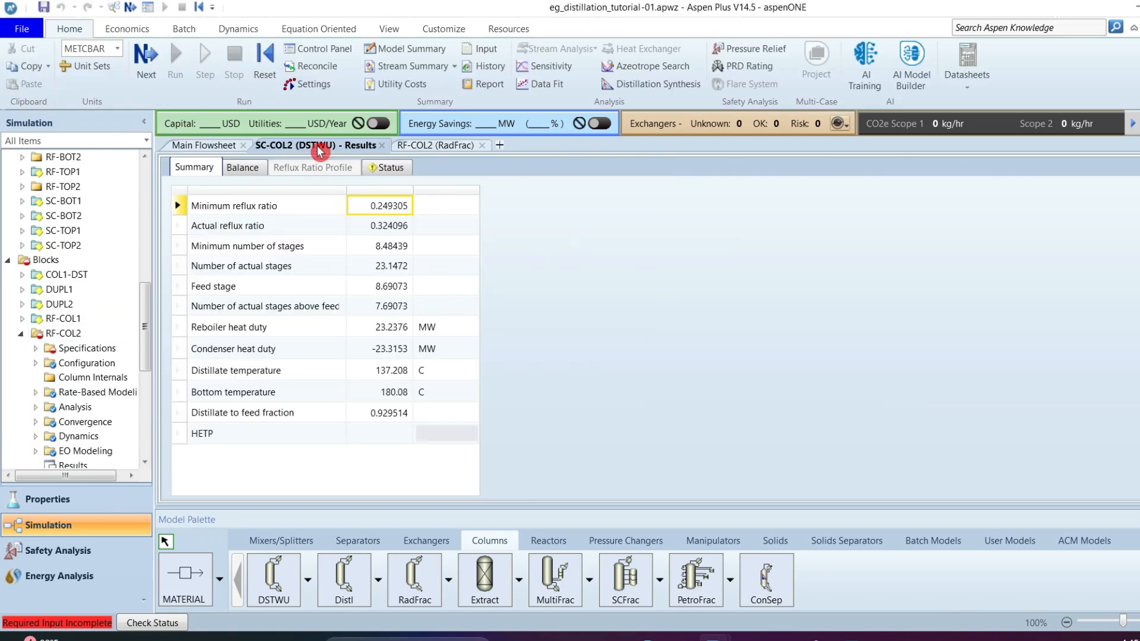
left_click(383, 267)
left_click(456, 149)
left_click(435, 229)
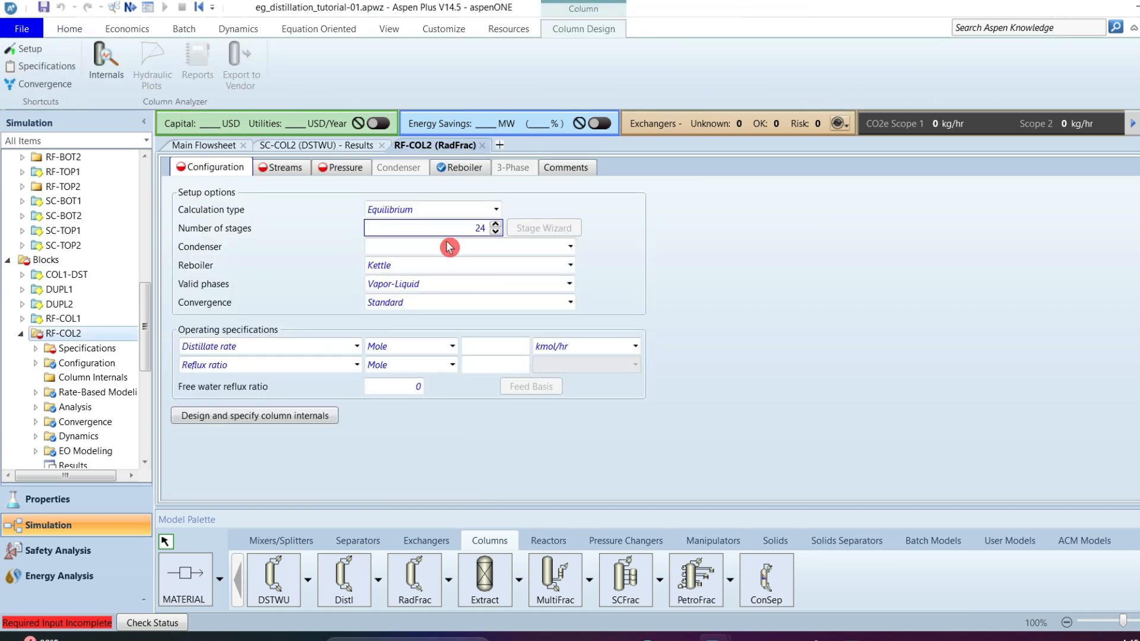
left_click(452, 248)
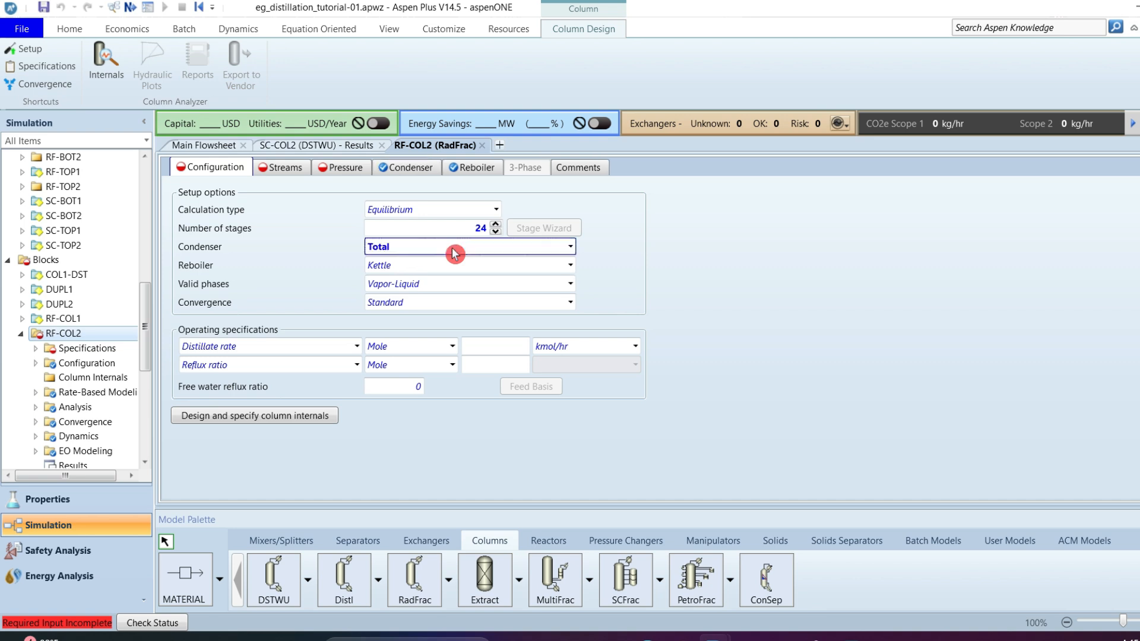
- Look up the actual reflux ratio in SC-COL2's results and set RF-COL2's mole reflux ratio to 0.324
left_click(490, 367)
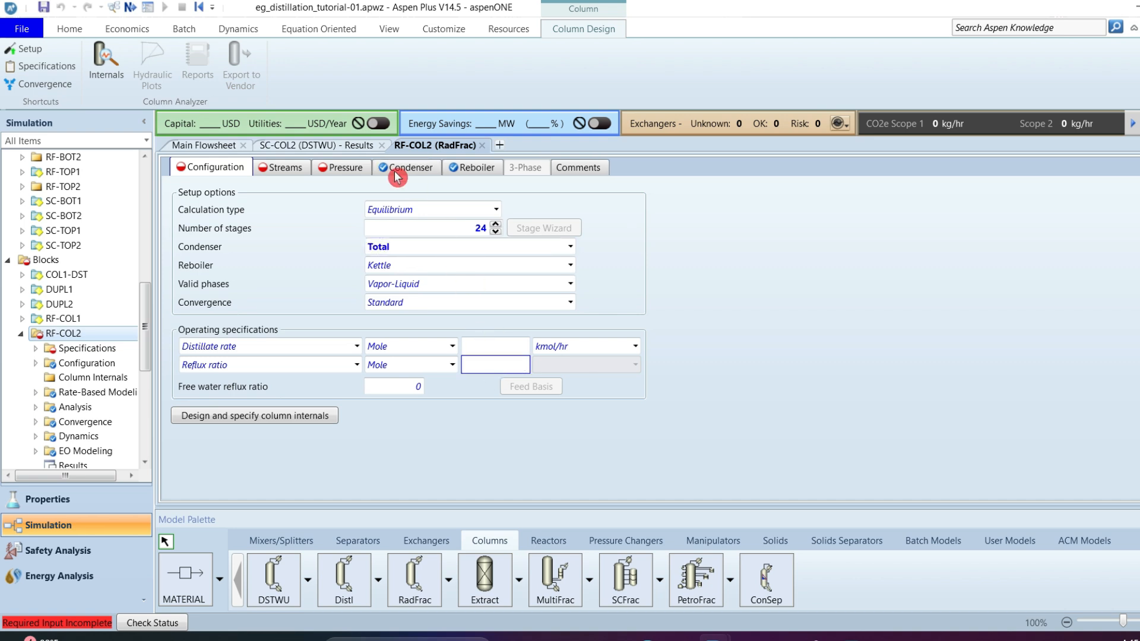
left_click(336, 146)
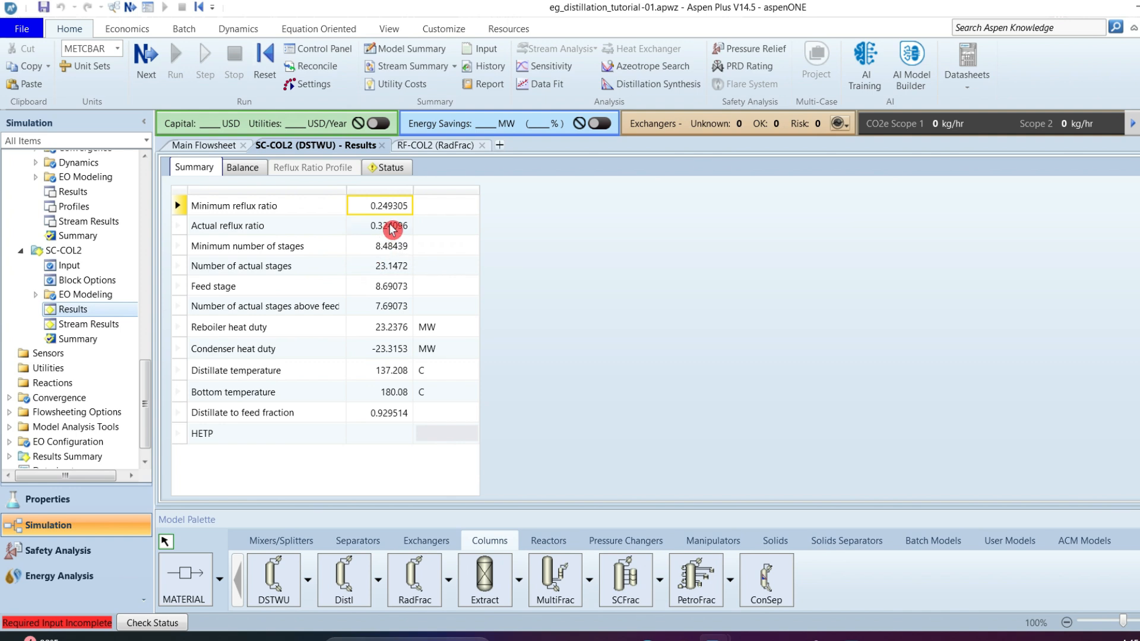
left_click(439, 146)
left_click(486, 366)
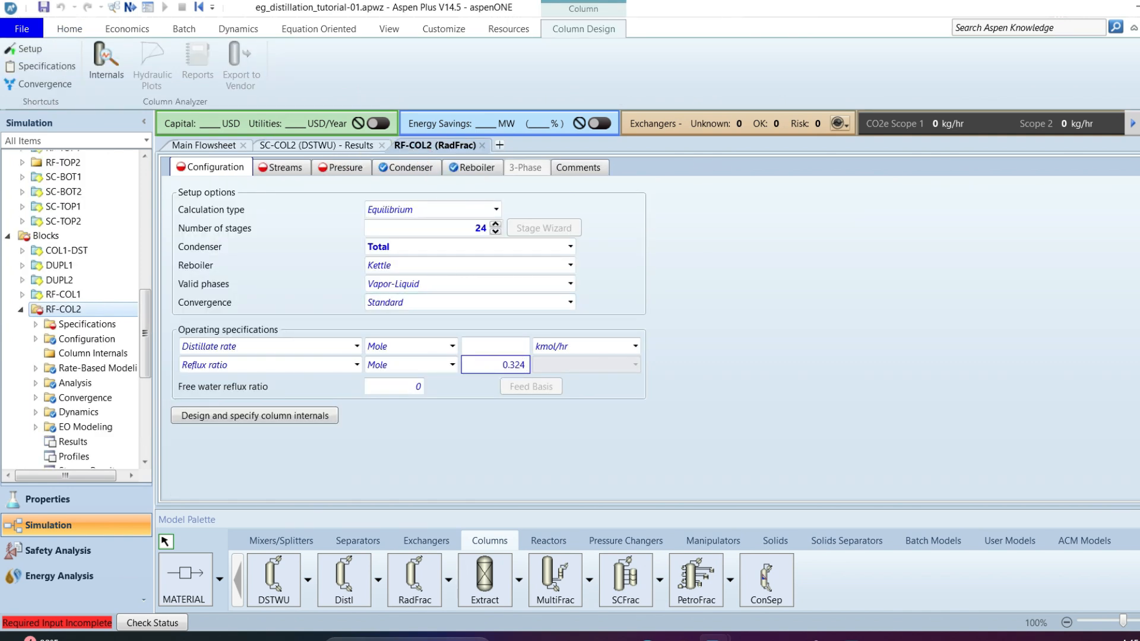
- Replace RF-COL2's distillate rate specification with Reboiler duty and set it to 23.23 MW, based on SC-COL2's results
left_click(358, 348)
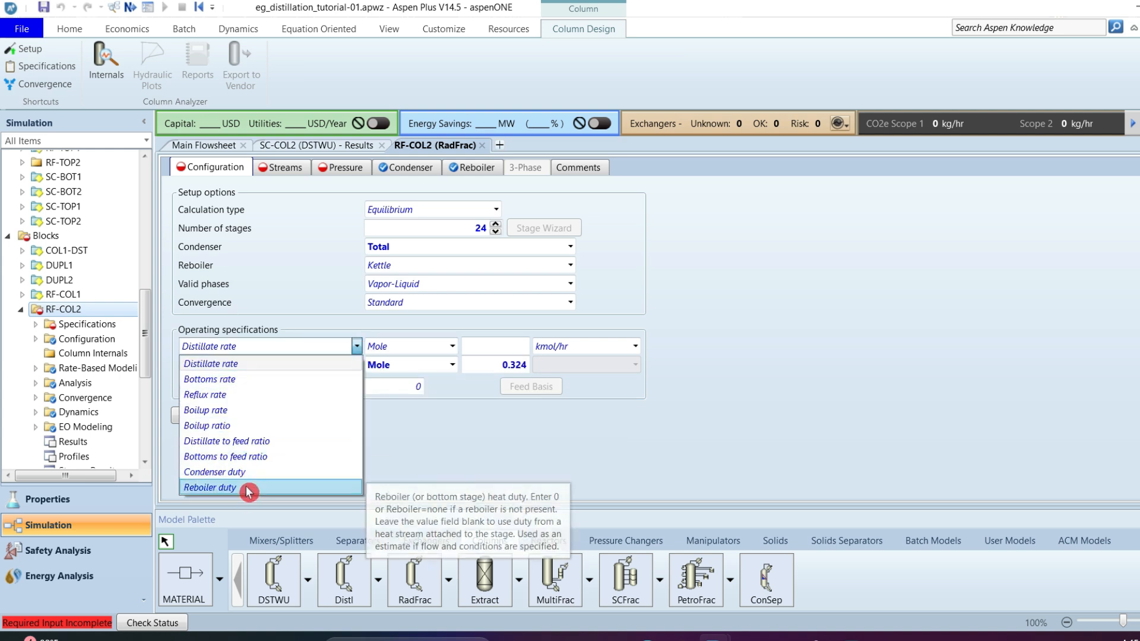
left_click(248, 492)
left_click(507, 346)
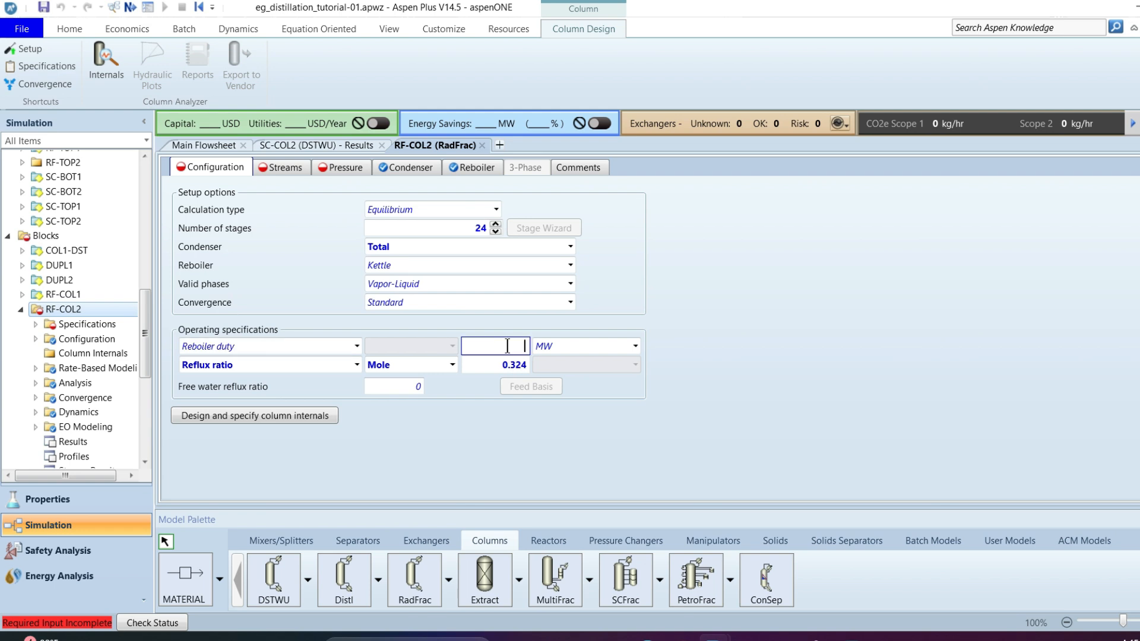
left_click(329, 147)
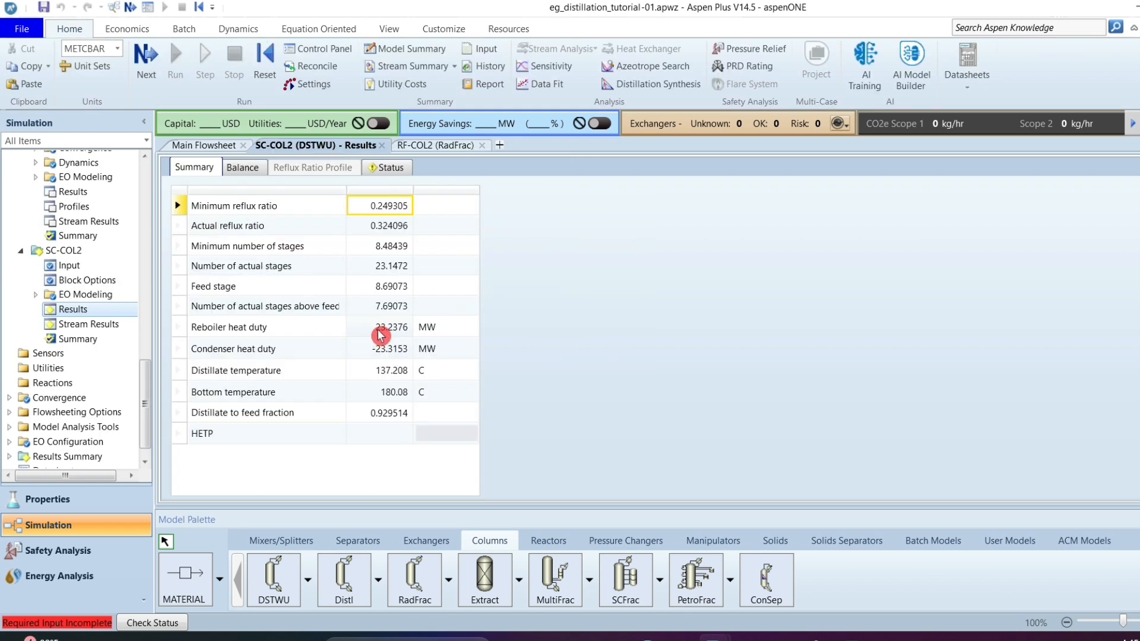
left_click(430, 146)
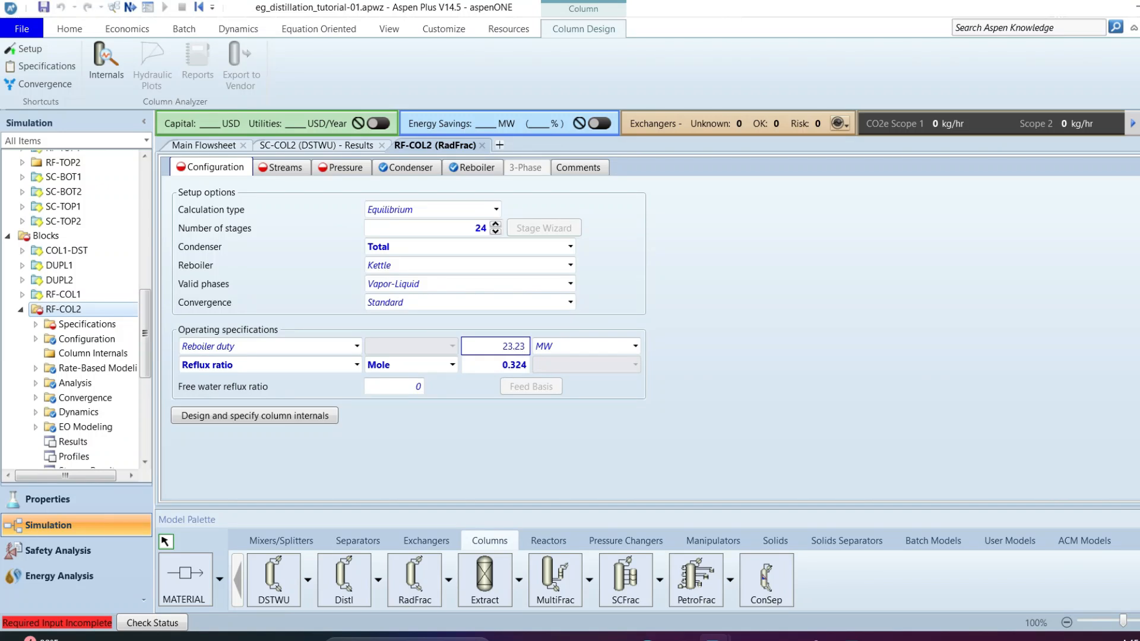
key("Return")
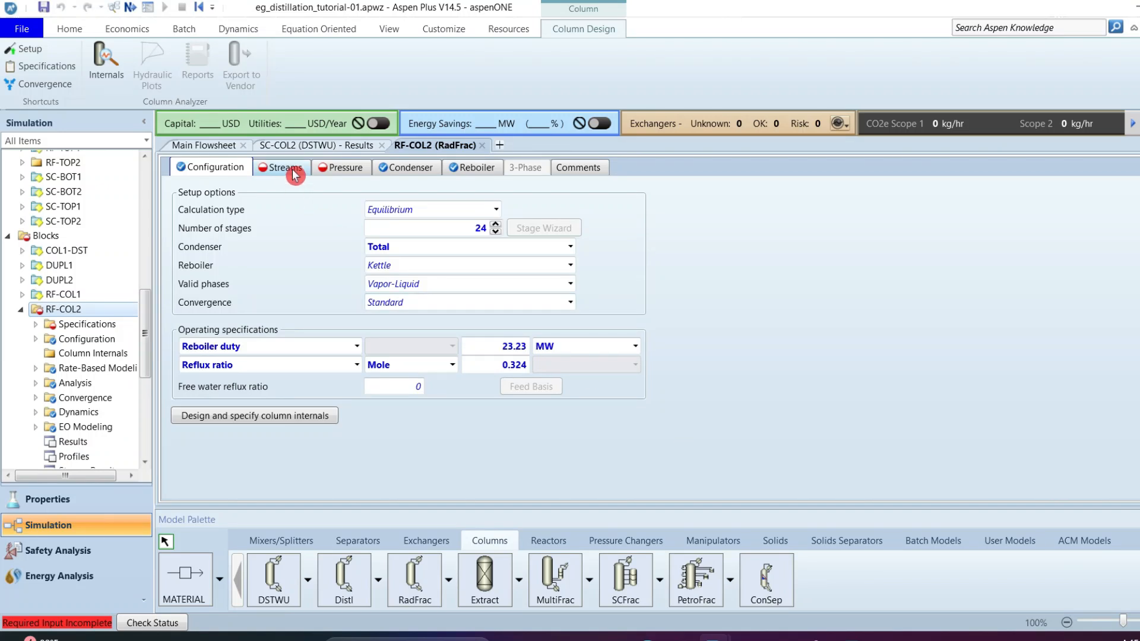
- Check the feed stage in SC-COL2's results and set the stage of feed F4 in RF-COL2 to 9
left_click(331, 146)
left_click(384, 253)
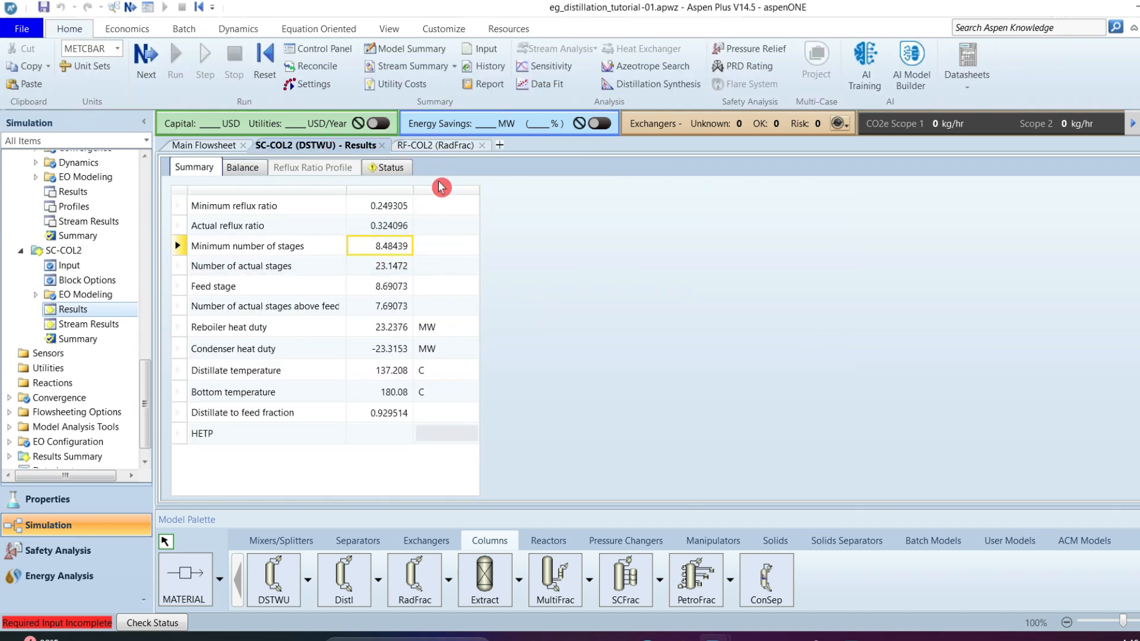
left_click(410, 280)
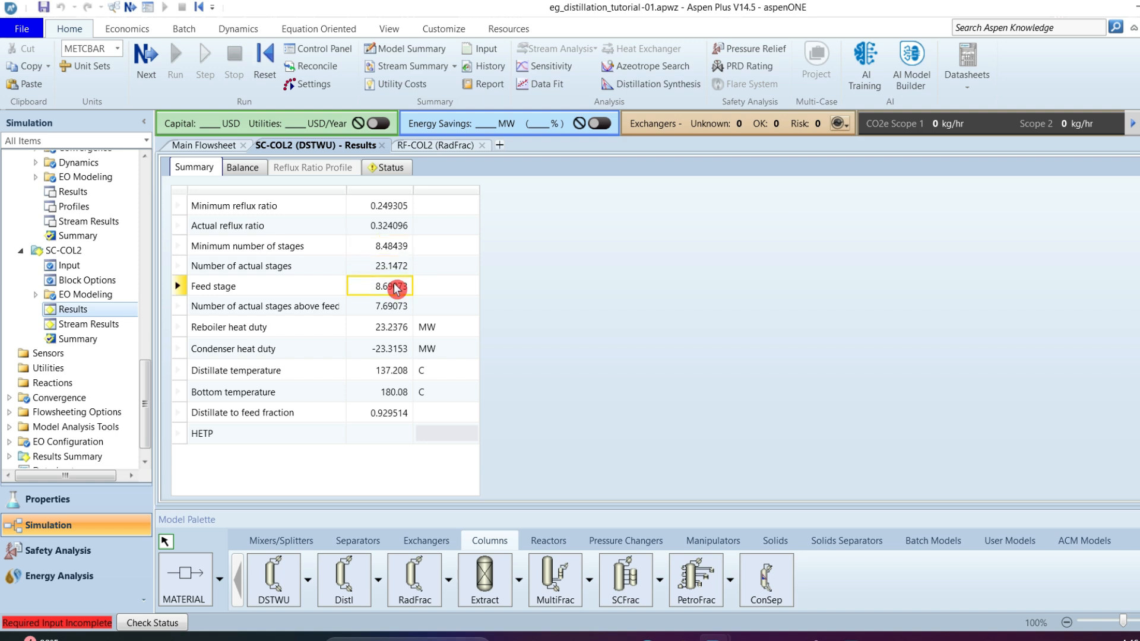
left_click(450, 148)
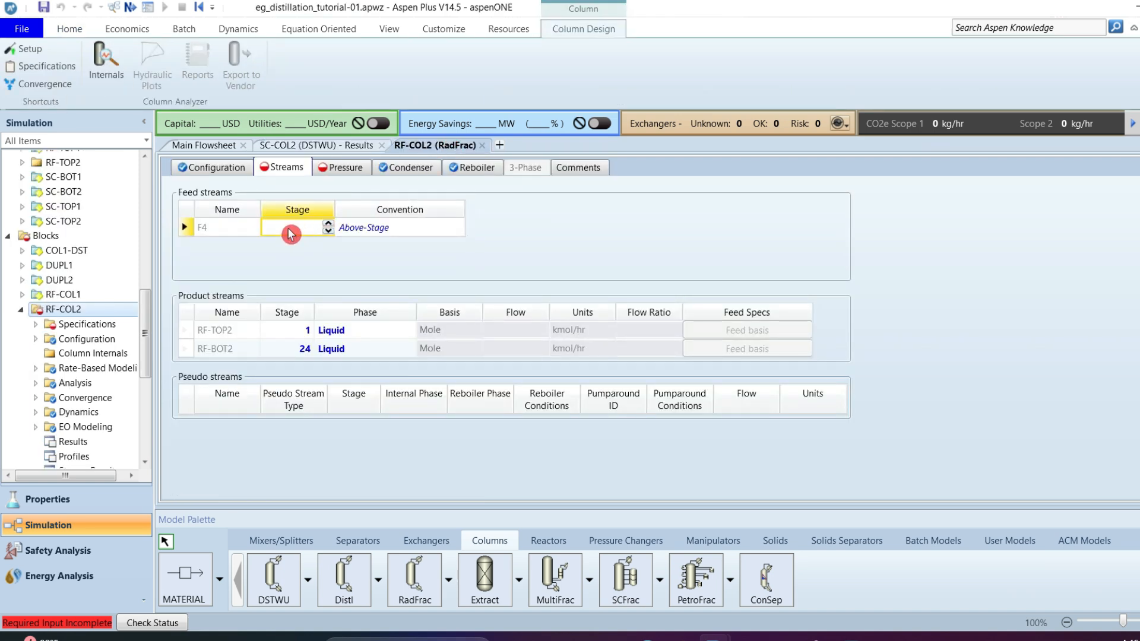
left_click(498, 275)
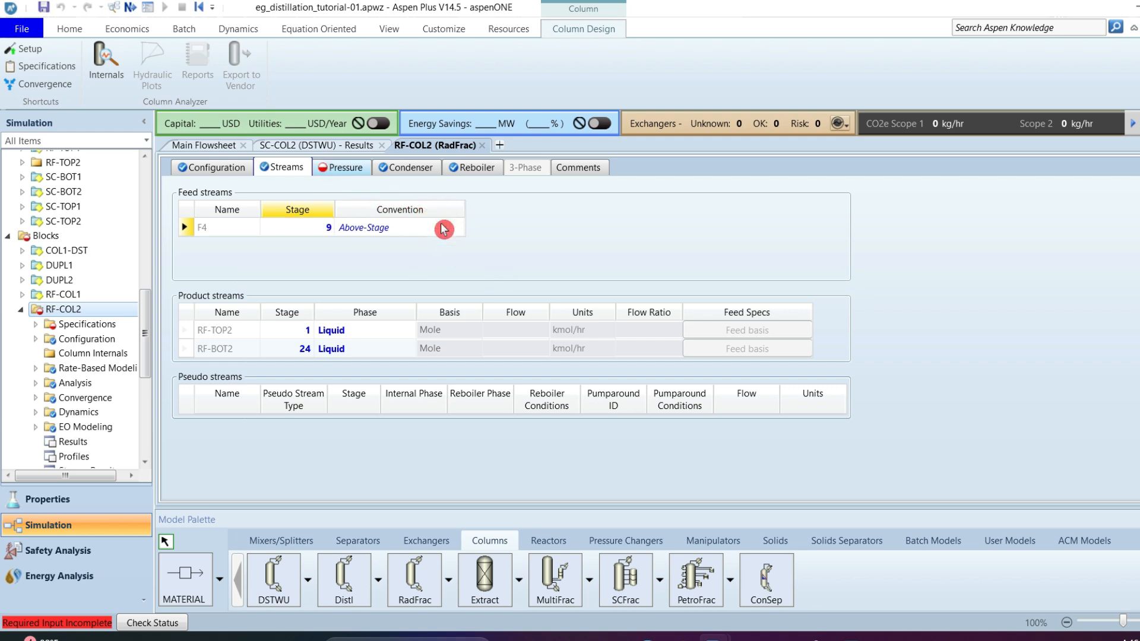
- Set RF-COL2's stage 1 / condenser pressure to 0.125 bar and run the simulation
key("F4")
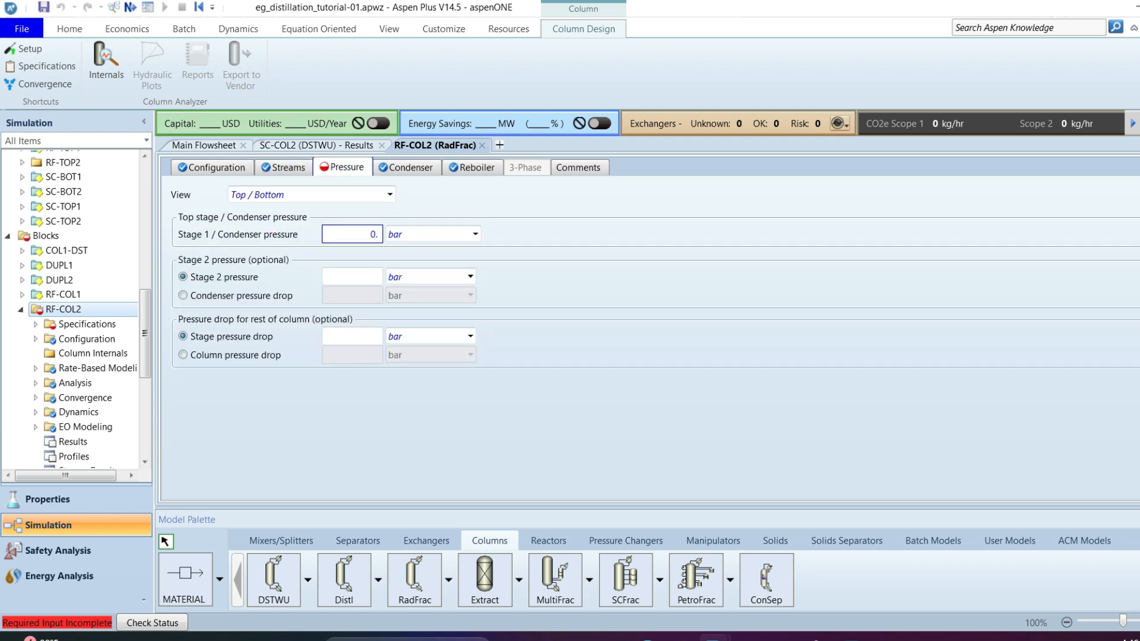
left_click(554, 324)
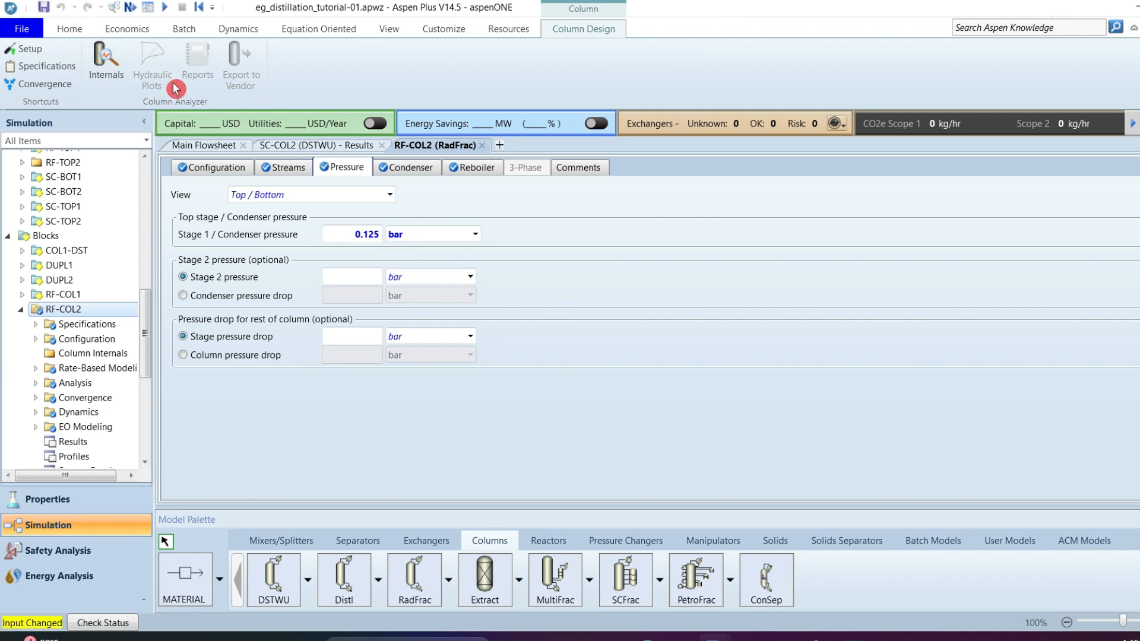
left_click(164, 7)
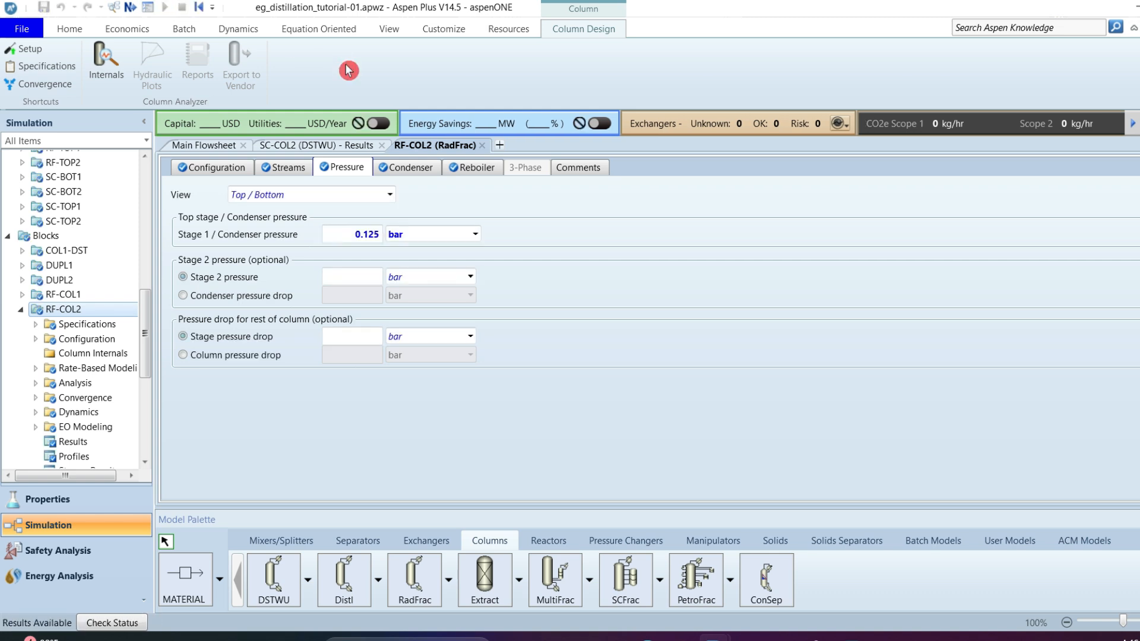
- Open RF-COL2's stream results and examine the EG mole flow and EG mass fraction in RF-TOP2
scroll(148, 356, "down", 4)
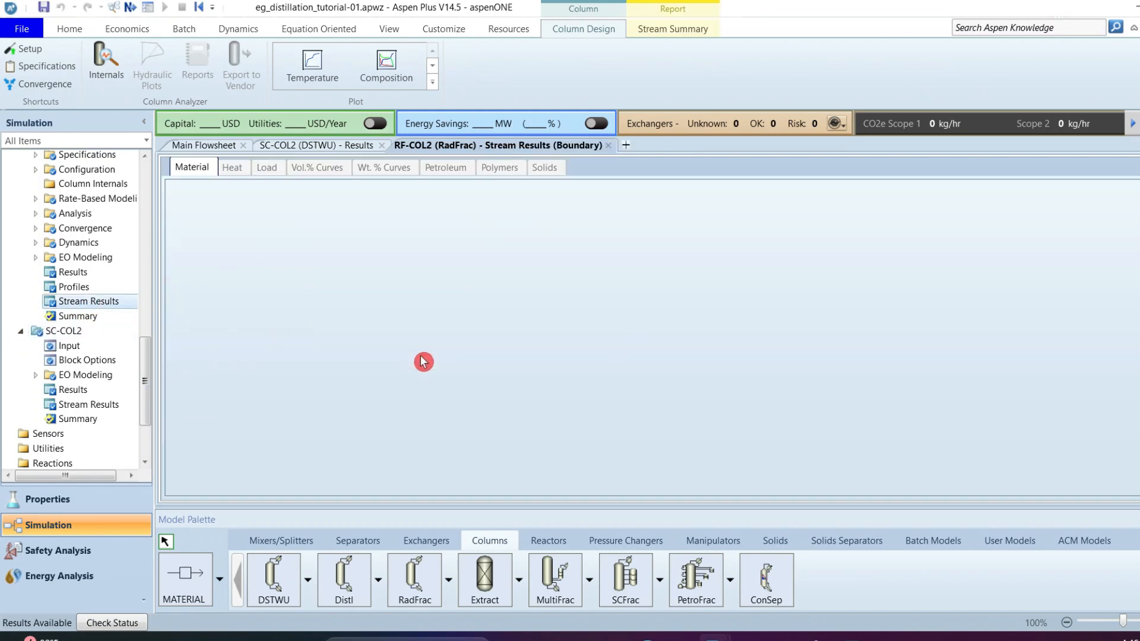
scroll(422, 365, "down", 3)
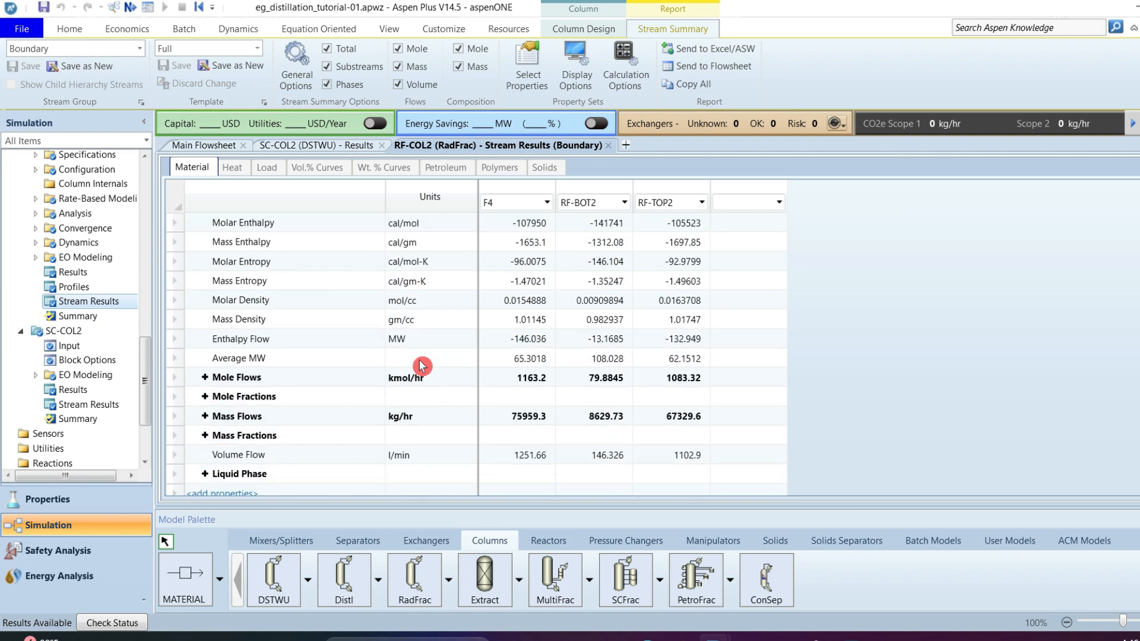
left_click(205, 359)
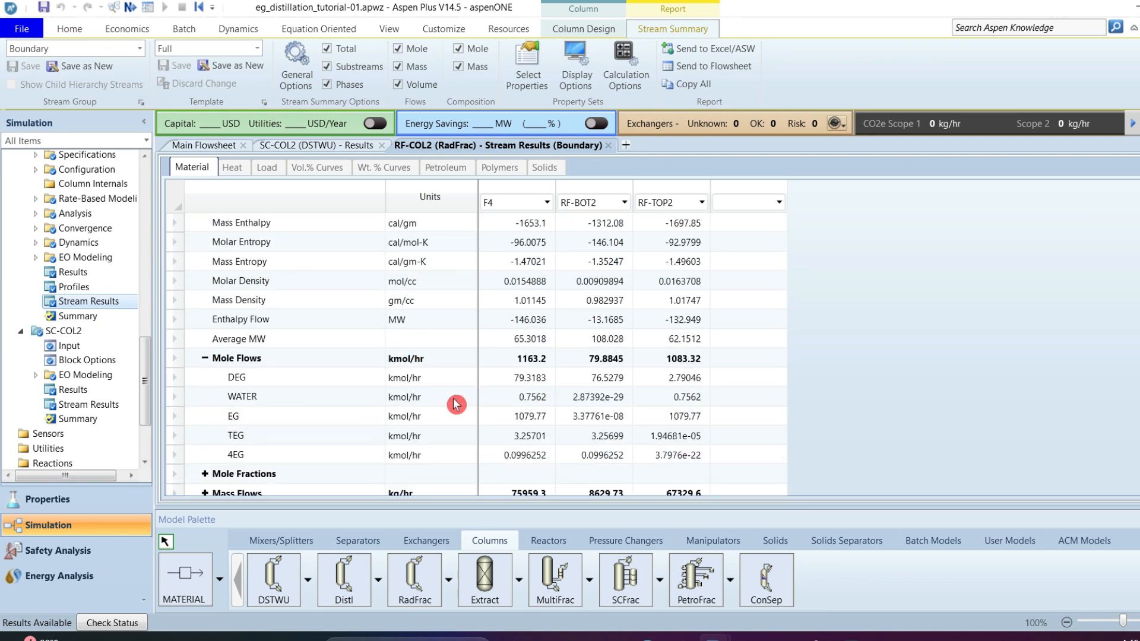
left_click(686, 420)
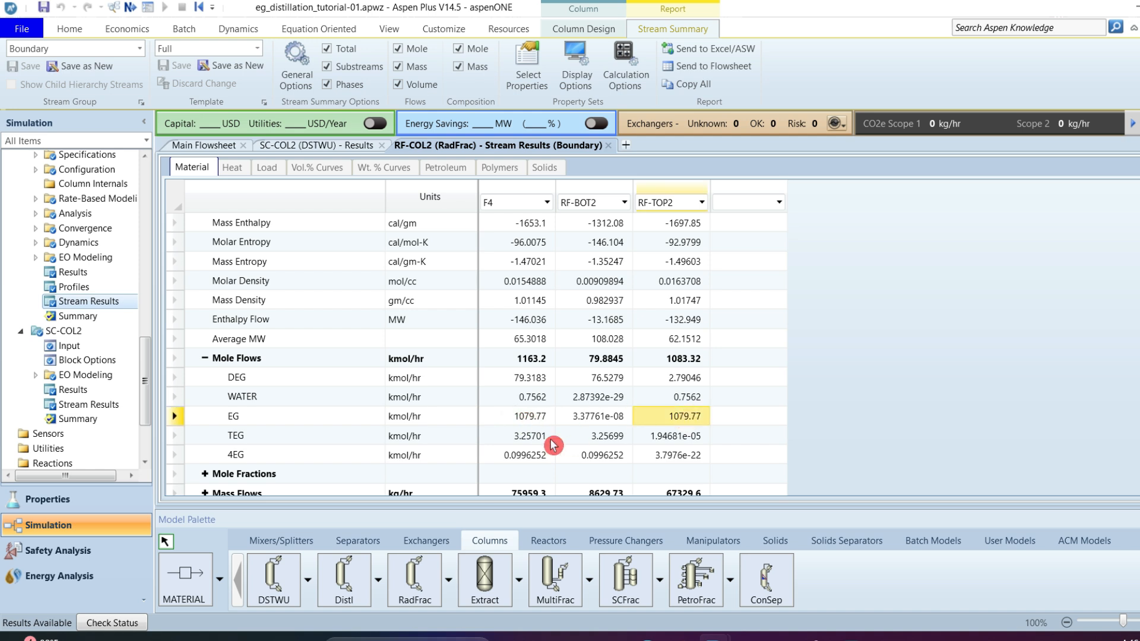
scroll(496, 423, "down", 2)
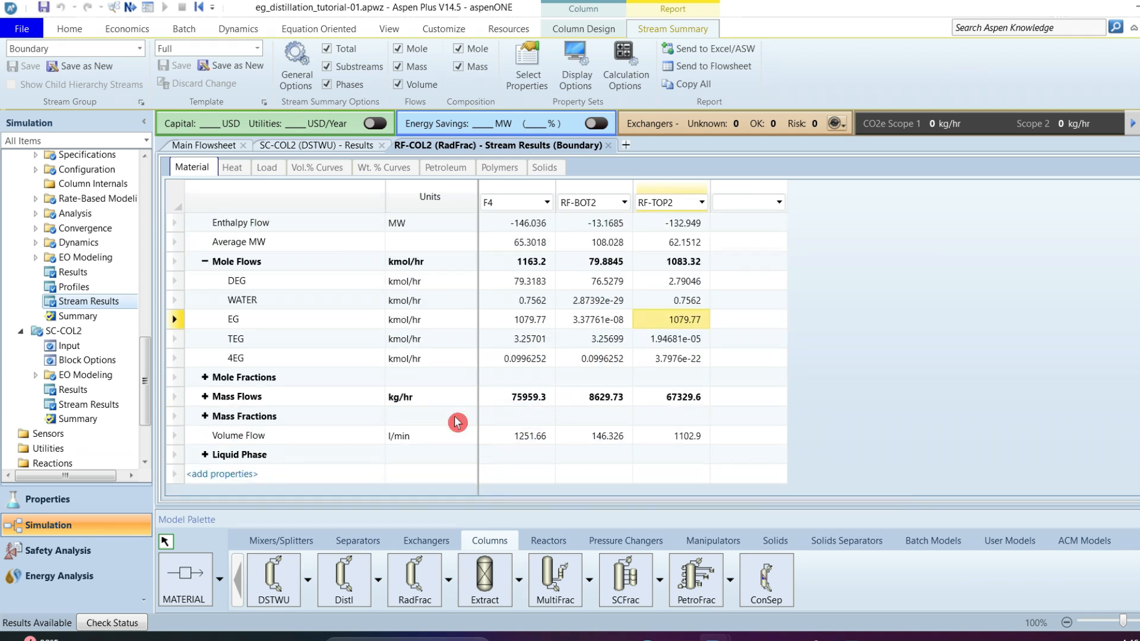
left_click(204, 416)
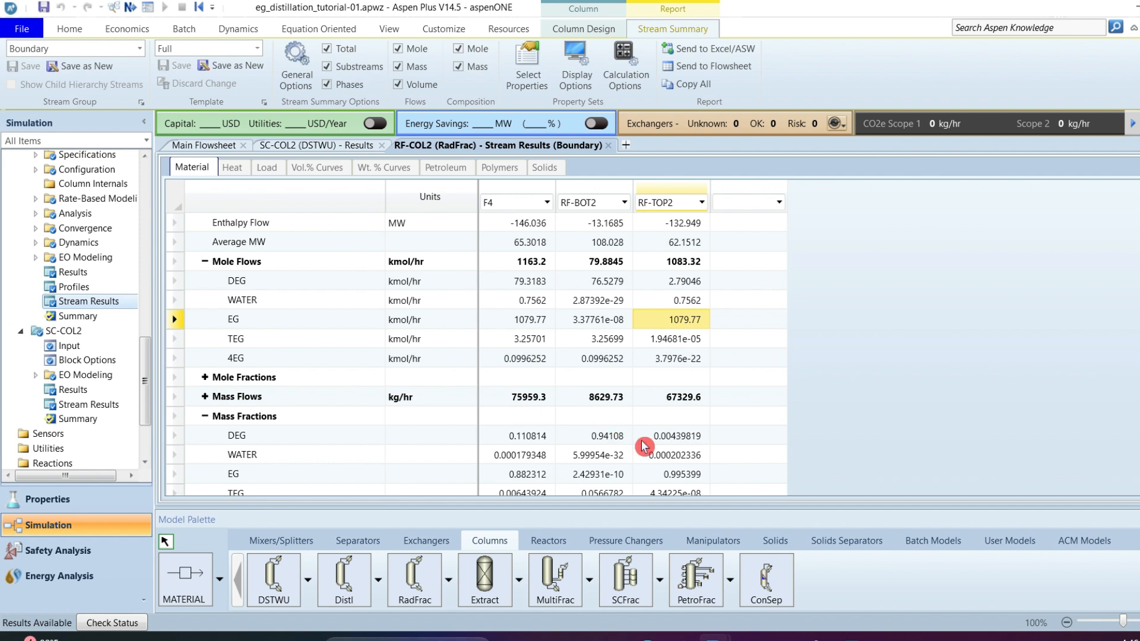
left_click(680, 478)
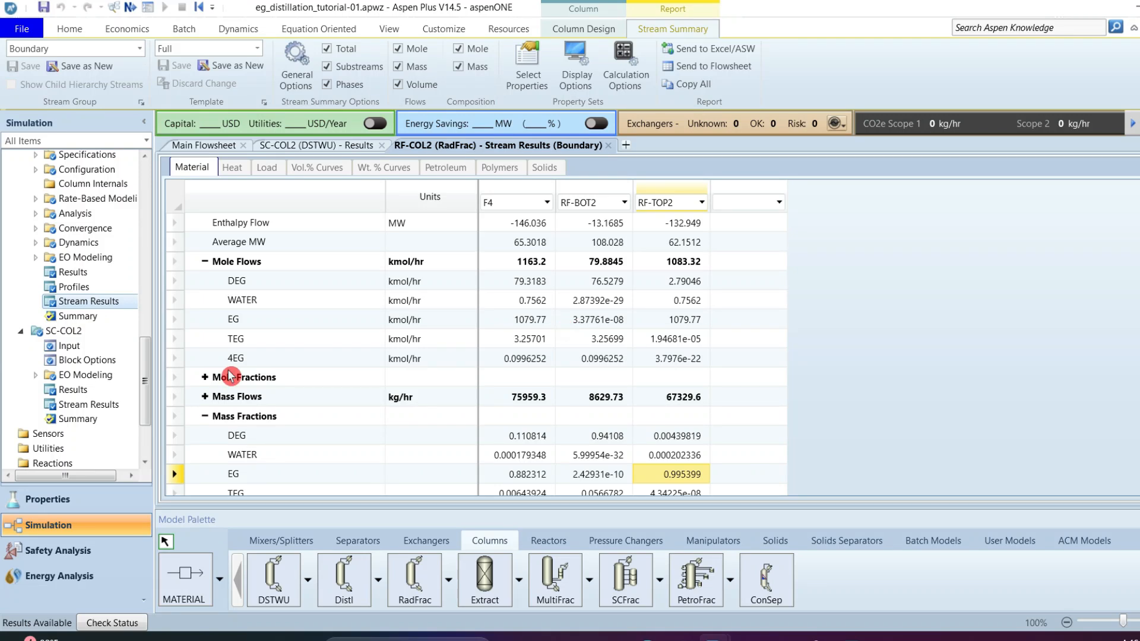
- Add a new column internals set to RF-COL2 and expand it in the block's tree
left_click_drag(145, 386, 150, 357)
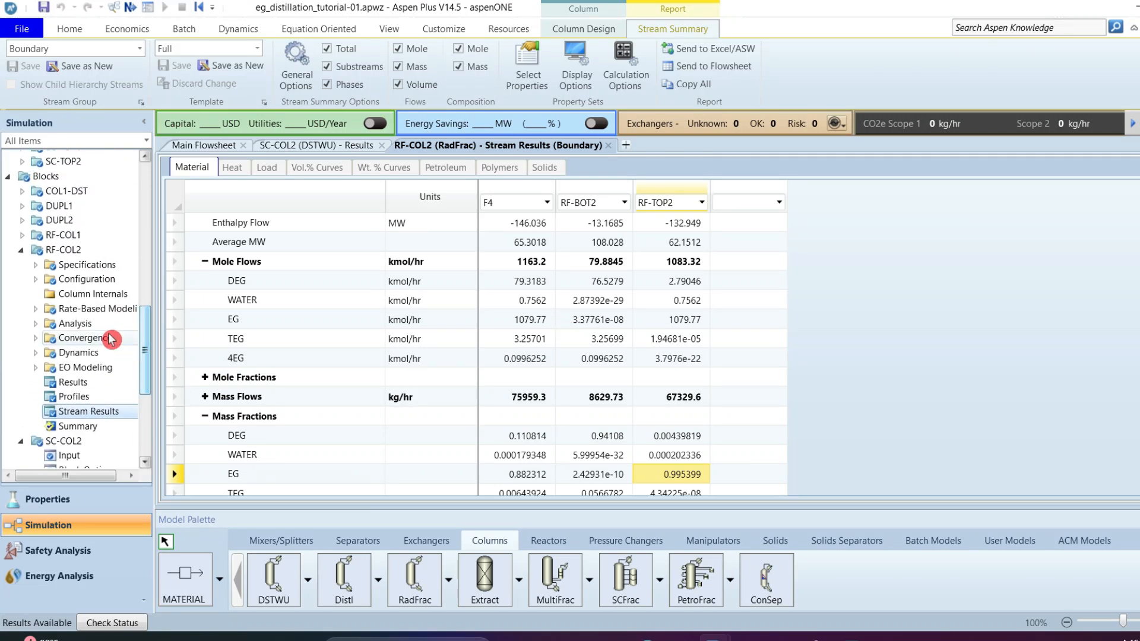
left_click(87, 291)
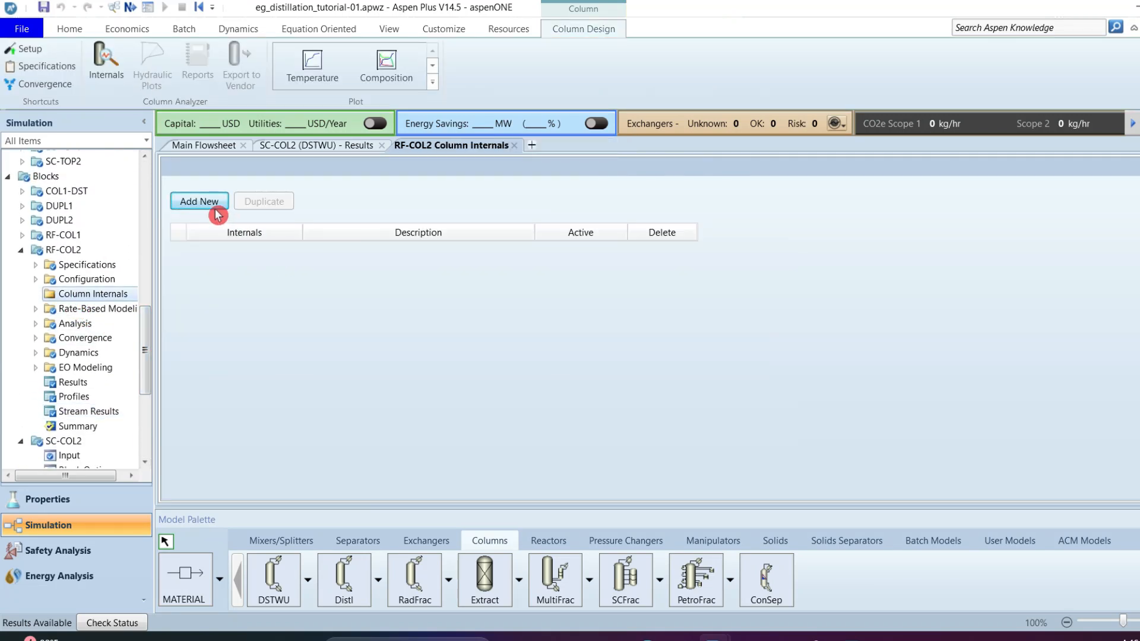
left_click(205, 206)
left_click(656, 353)
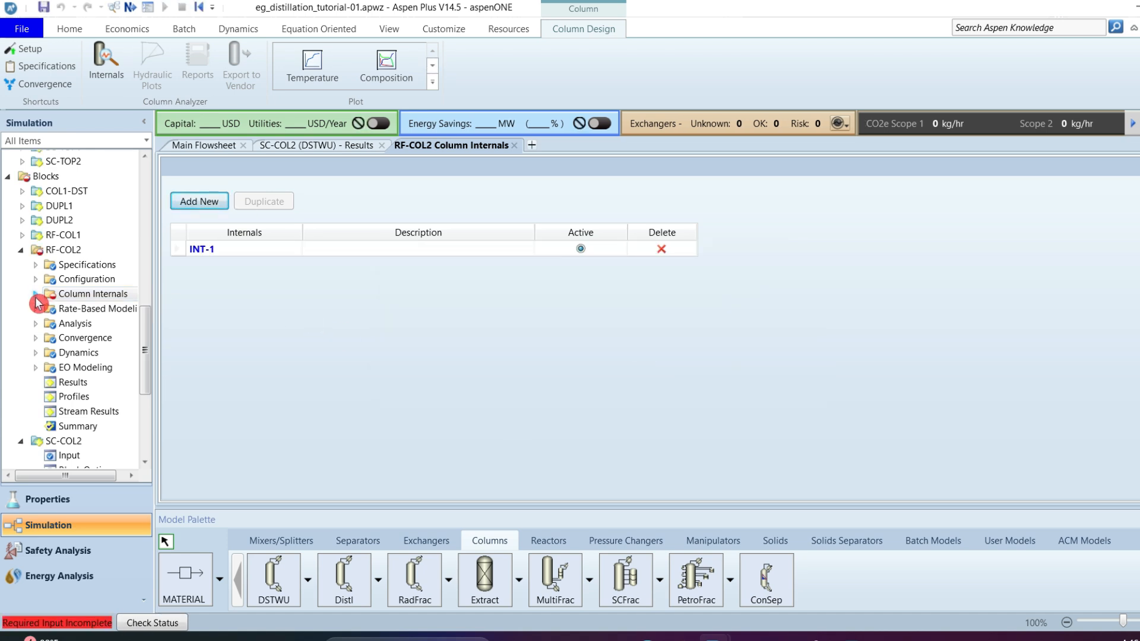
left_click(34, 295)
- Switch to the Word teaching material and arrange it side by side with Aspen Plus to show the MEG column internals specifications
left_click(784, 637)
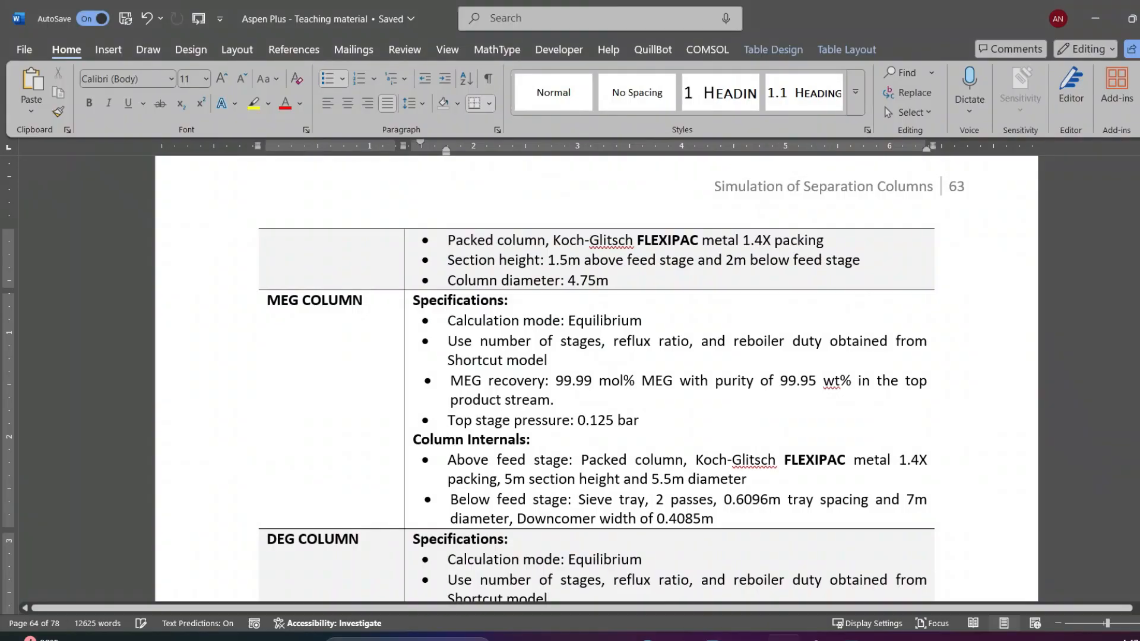
mouse_move(1126, 18)
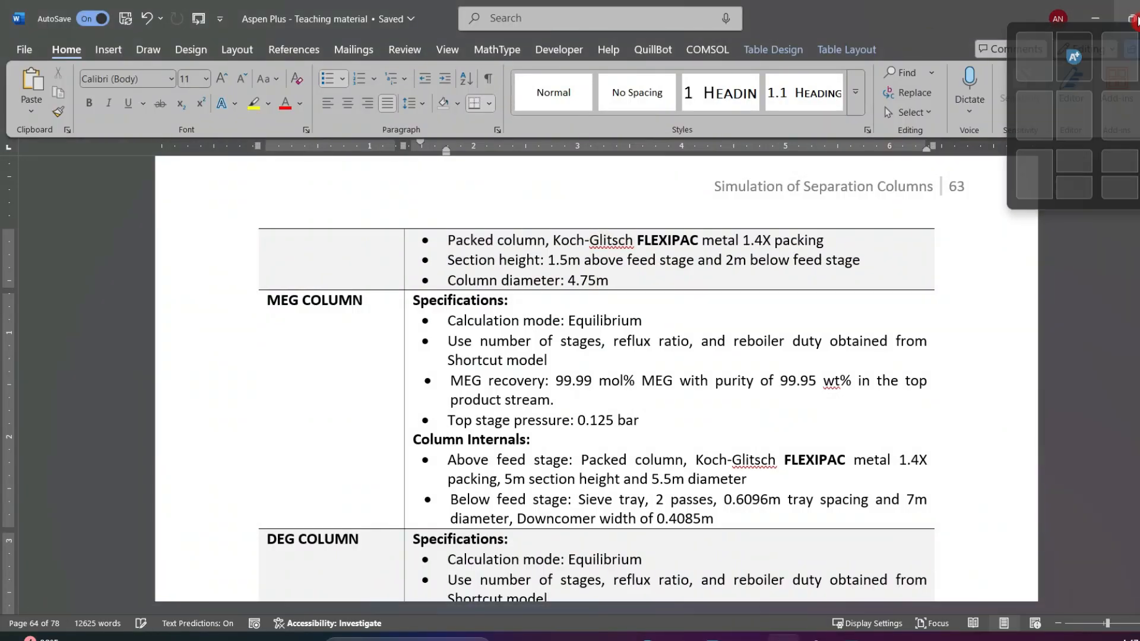
left_click(1045, 57)
left_click_drag(591, 247, 461, 275)
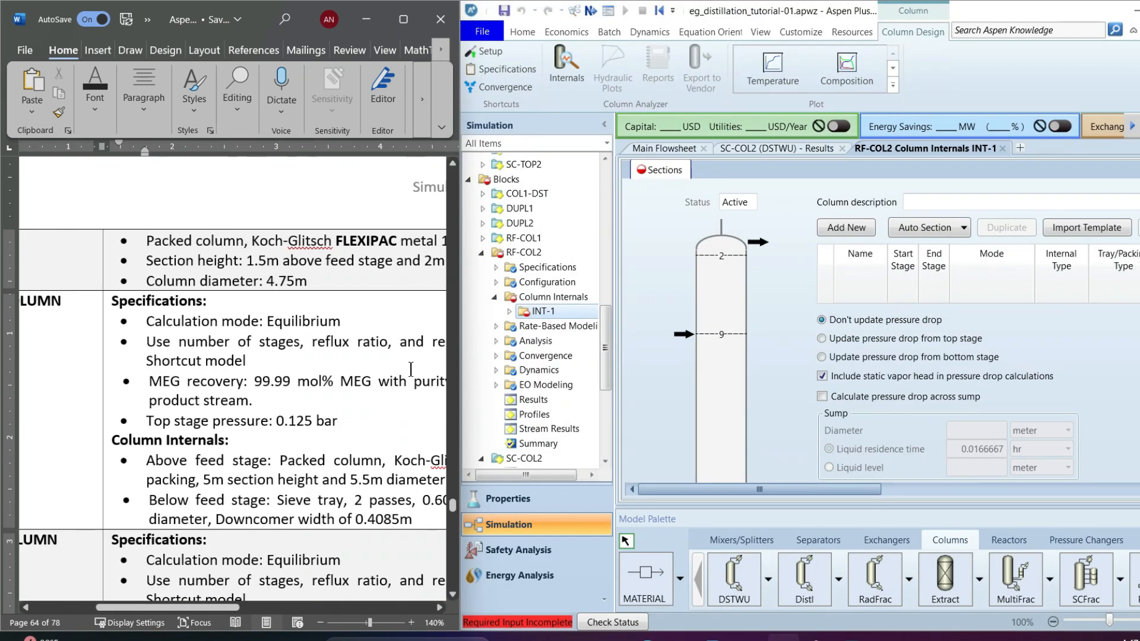
- Generate the sections of RF-COL2's internals INT-1 automatically, based on the feed/draw locations
left_click_drag(210, 608, 249, 610)
left_click(268, 416)
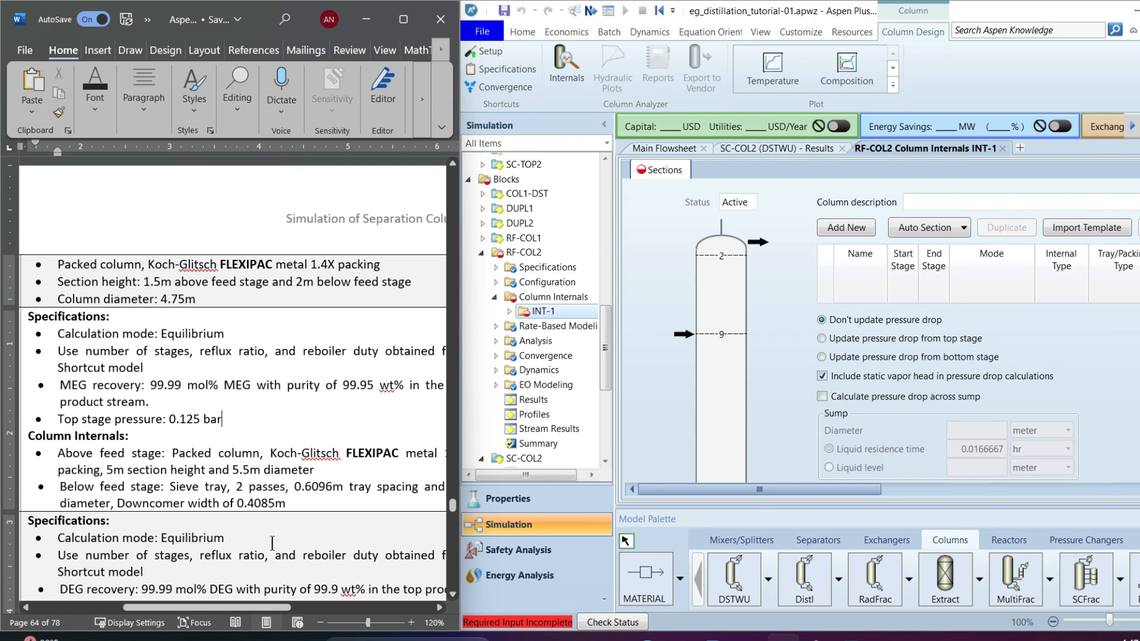
scroll(216, 407, "down", 2)
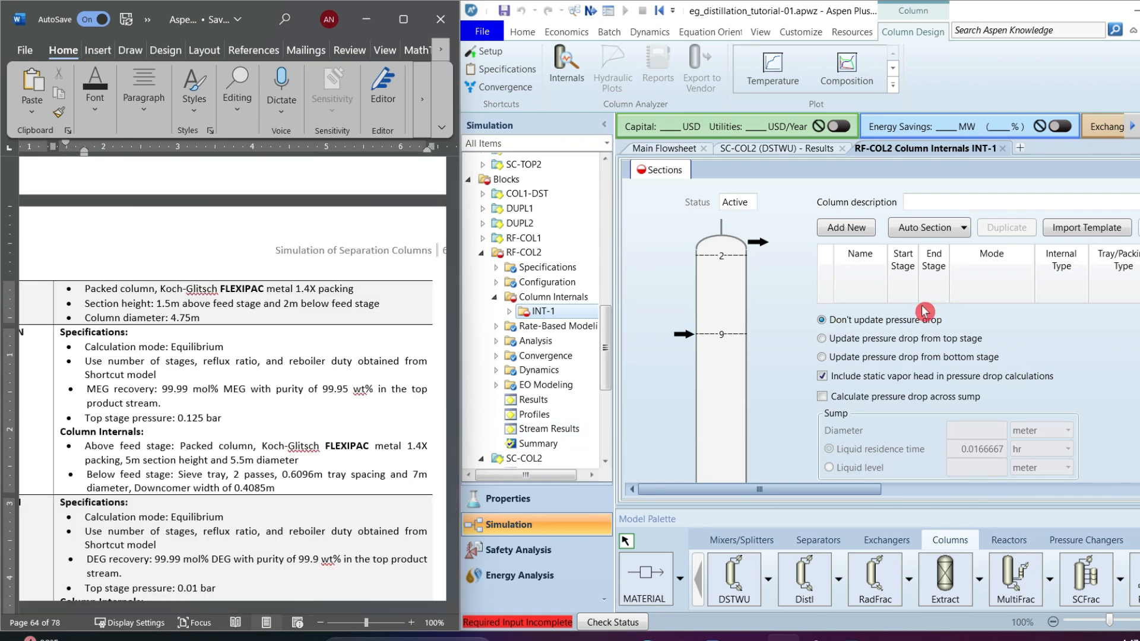
left_click(965, 227)
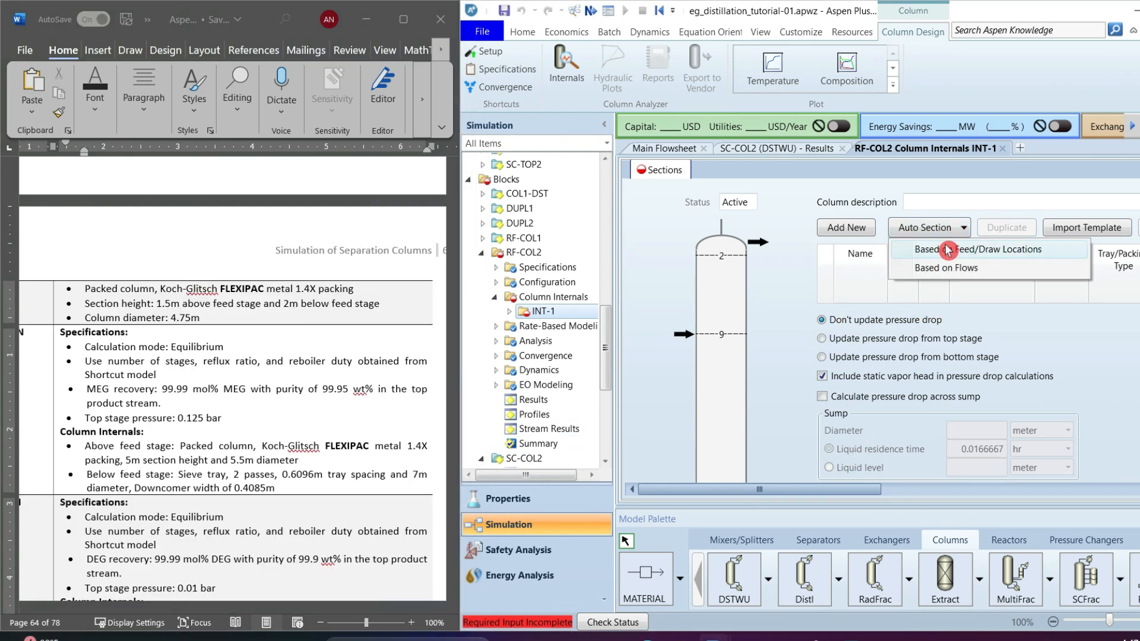
left_click(948, 247)
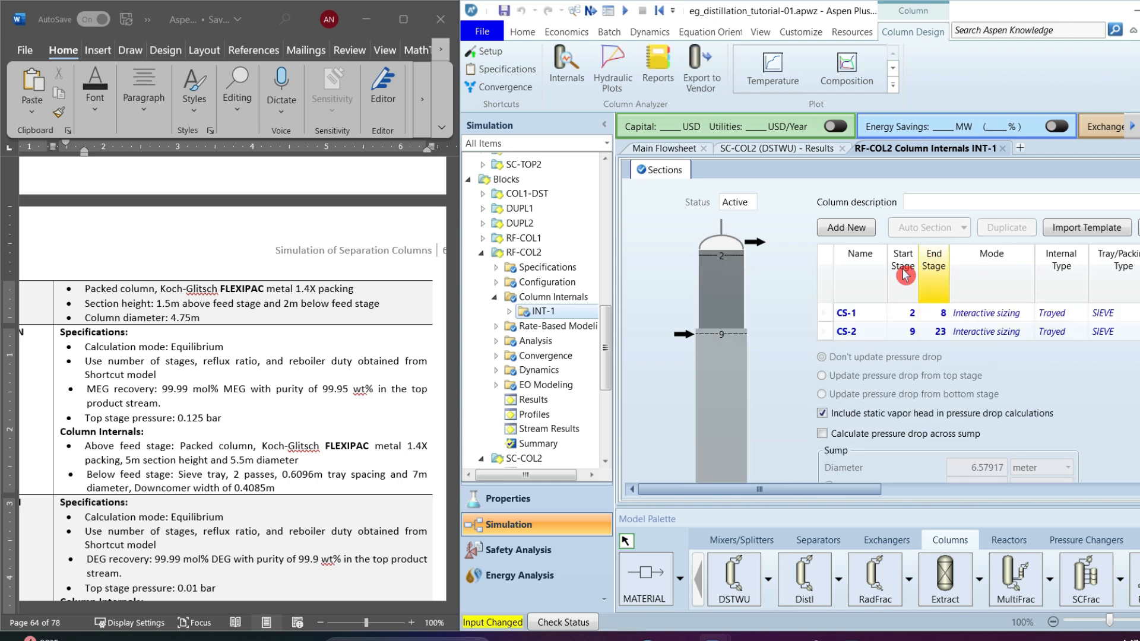
- Set the mode of both column sections, CS-1 and CS-2, to Rating
left_click(895, 491)
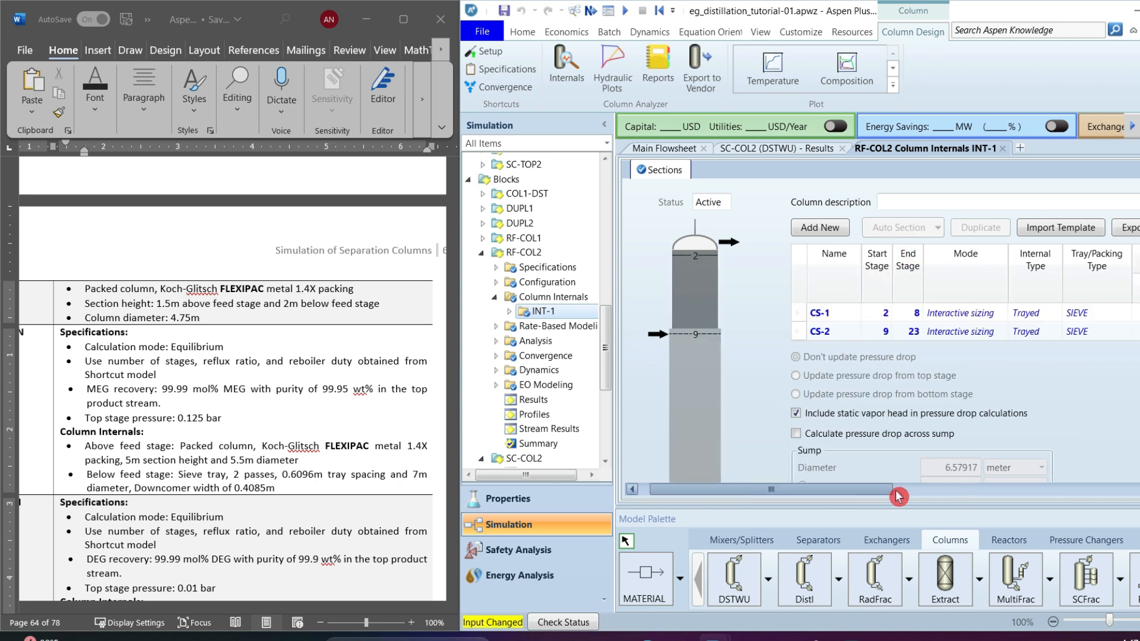
left_click(732, 322)
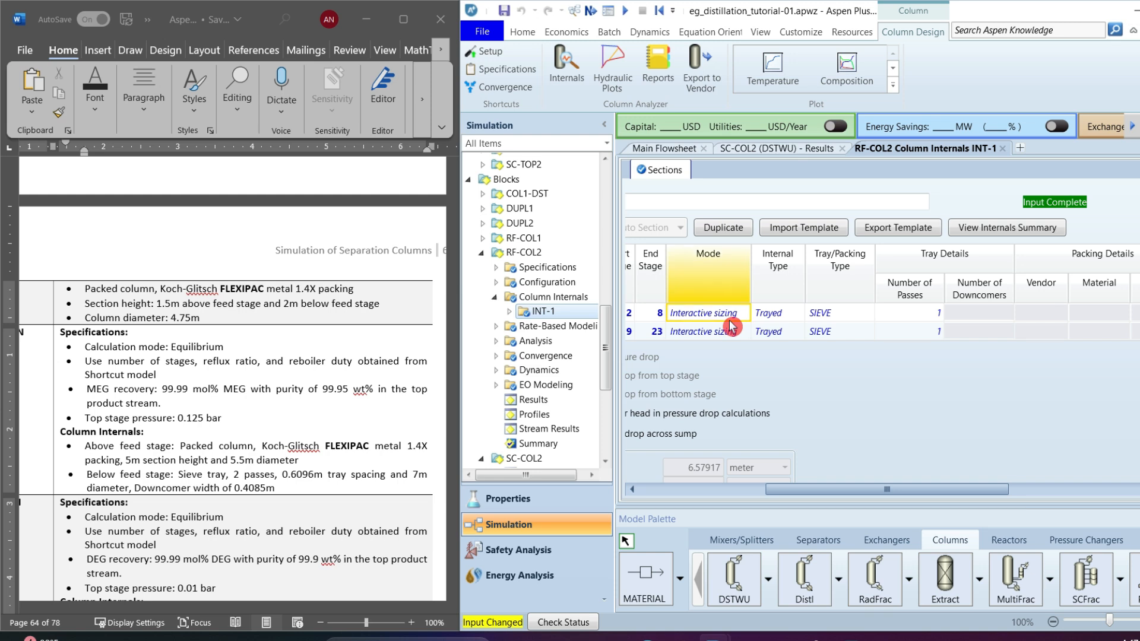
left_click(732, 326)
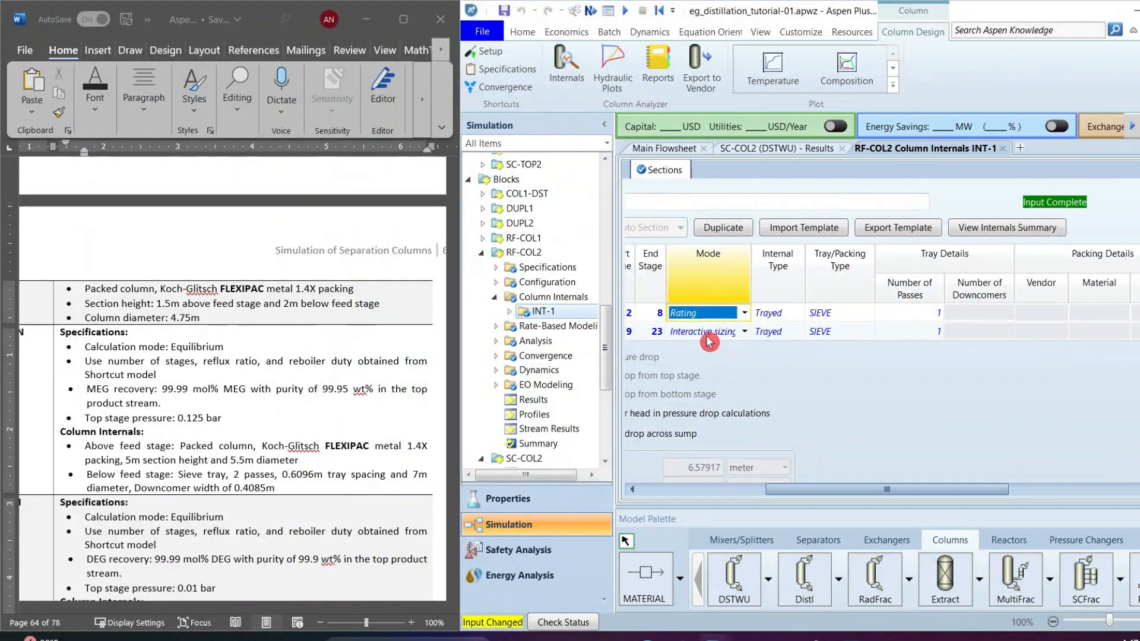
left_click(709, 342)
key("r")
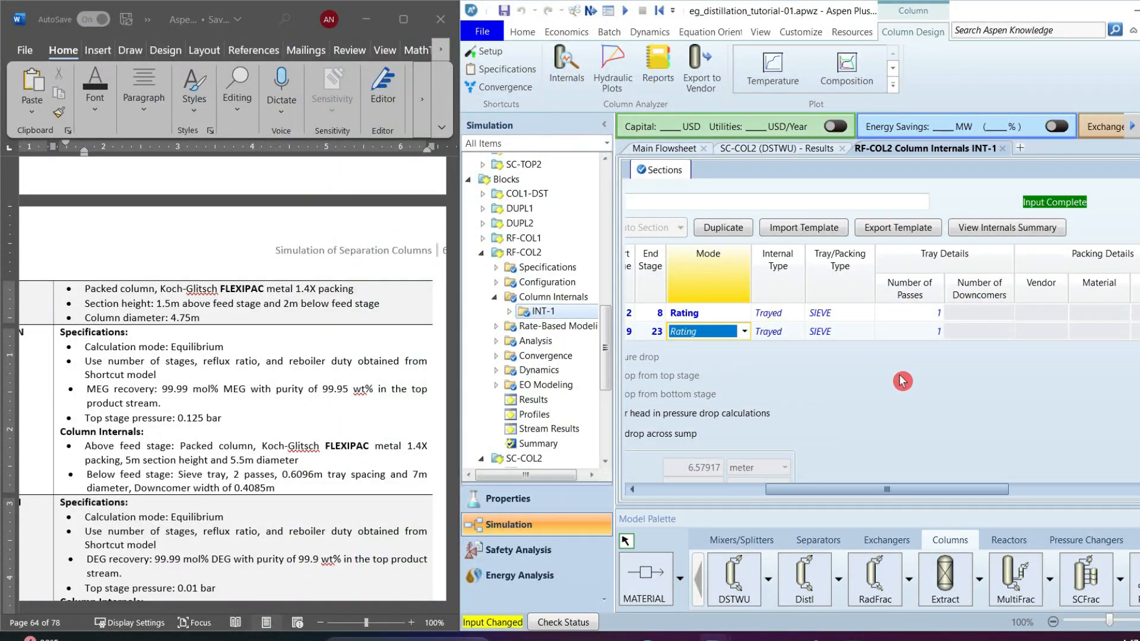
left_click(901, 382)
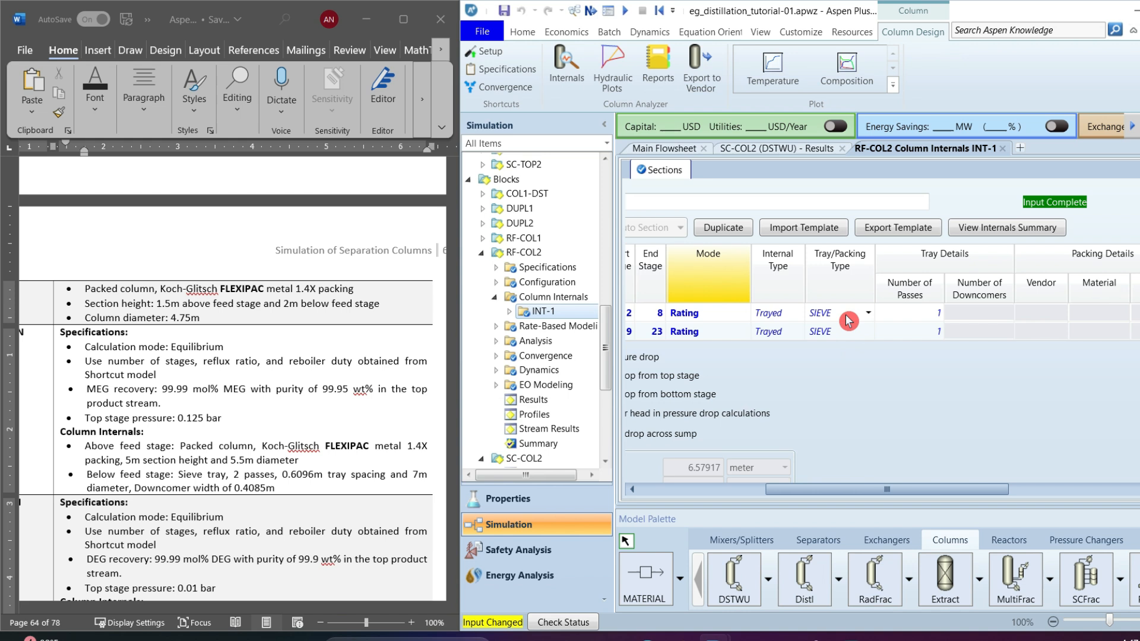
- Make section CS-1 above the feed stage a packed section with FLEXIPAC as its packing type
left_click(798, 314)
left_click(780, 347)
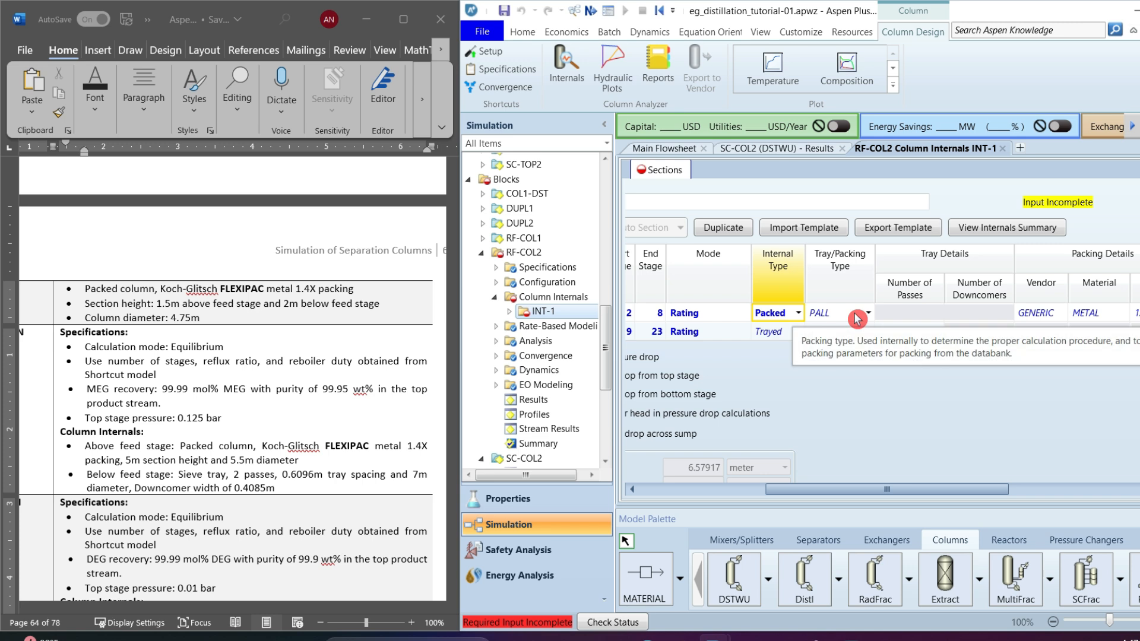
left_click(288, 446)
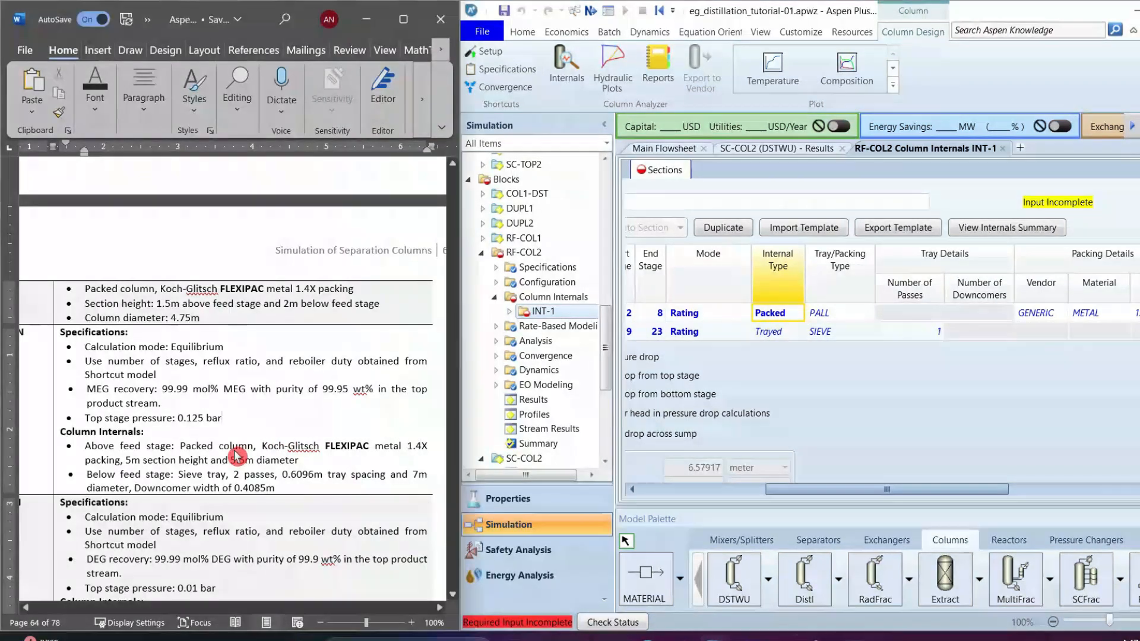
left_click(871, 315)
left_click(868, 313)
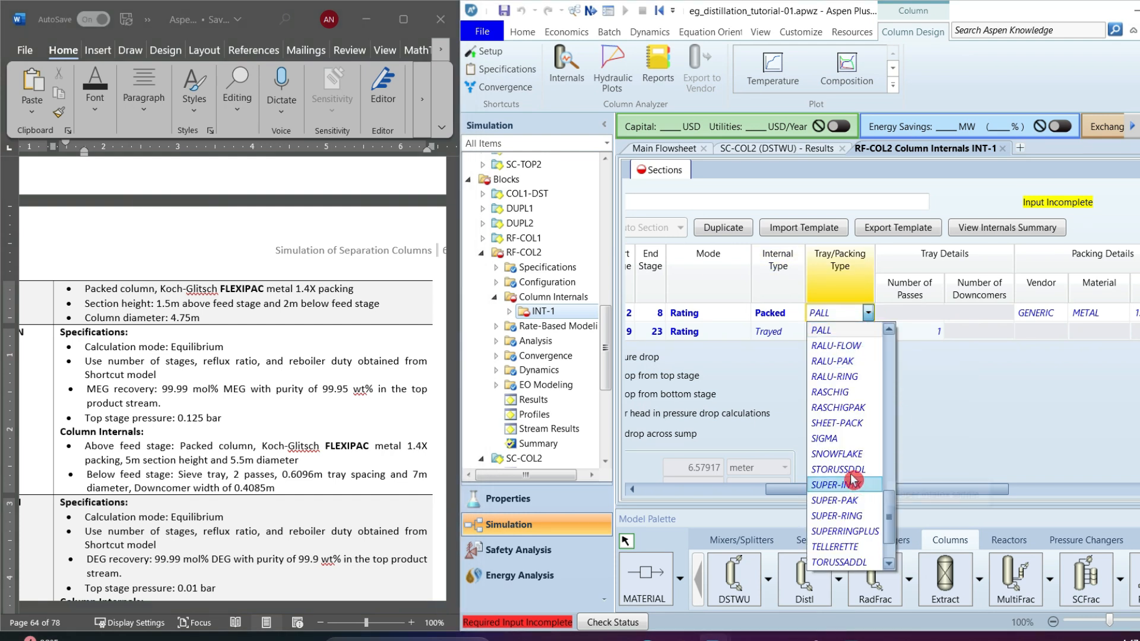
key("f")
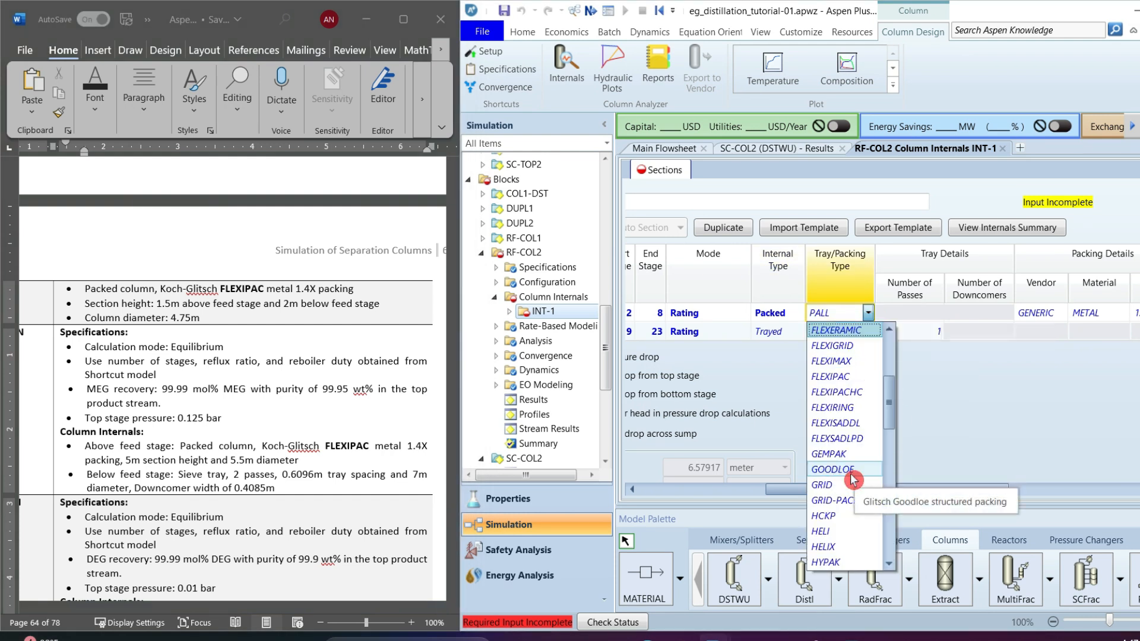
key("Down")
key("Down")
key("Down")
key("Return")
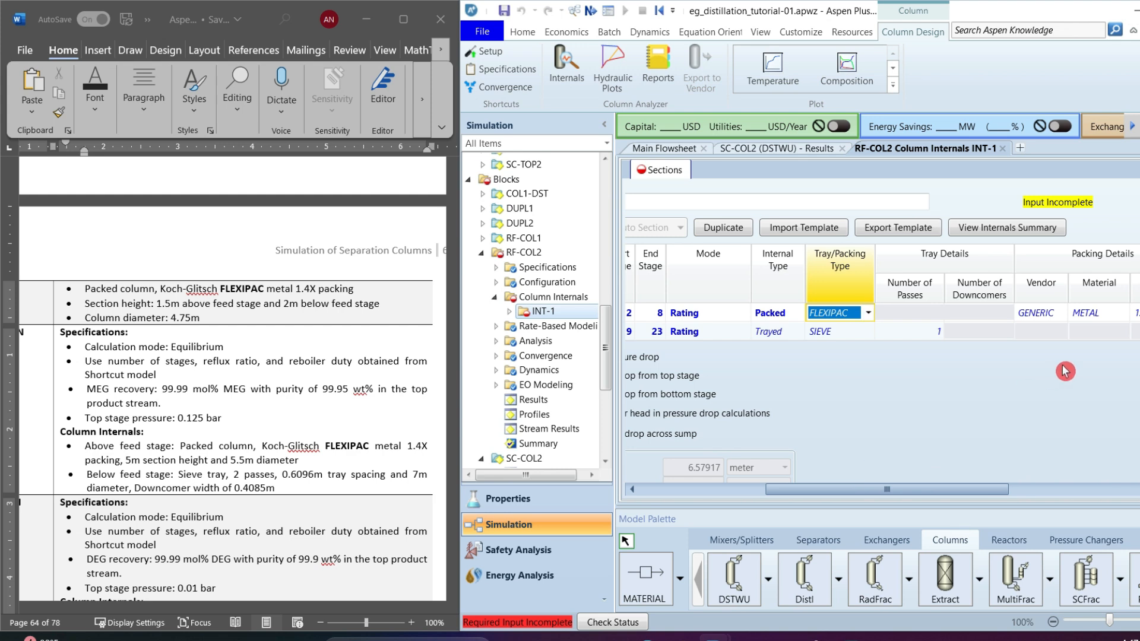
- Open the vendor choices in the packing details of section CS-1
left_click_drag(953, 491, 996, 498)
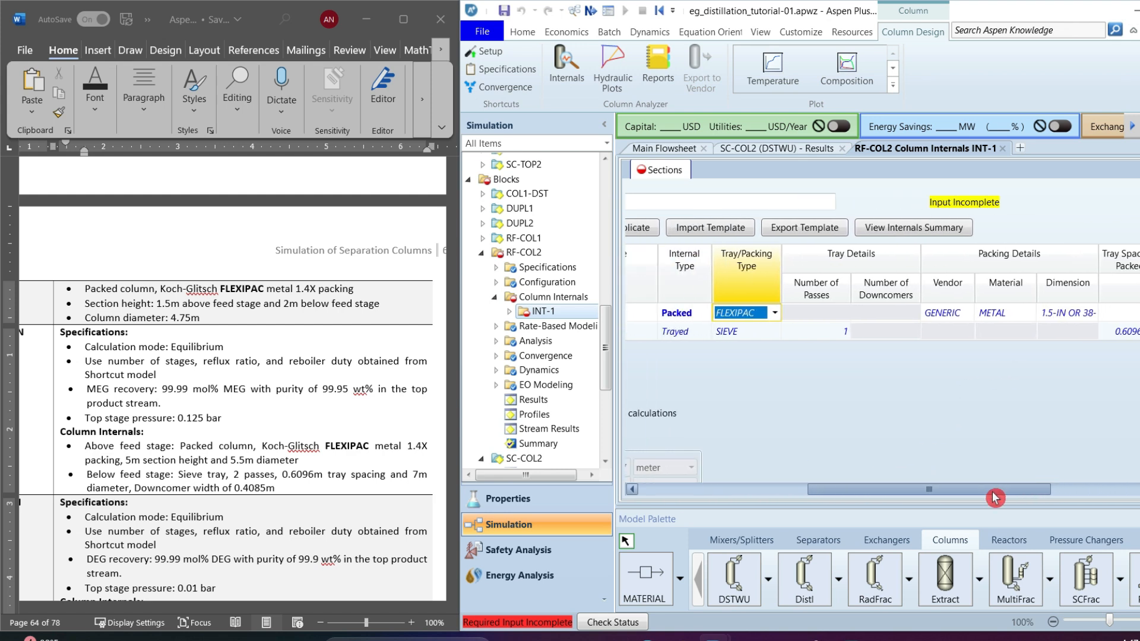
left_click(972, 323)
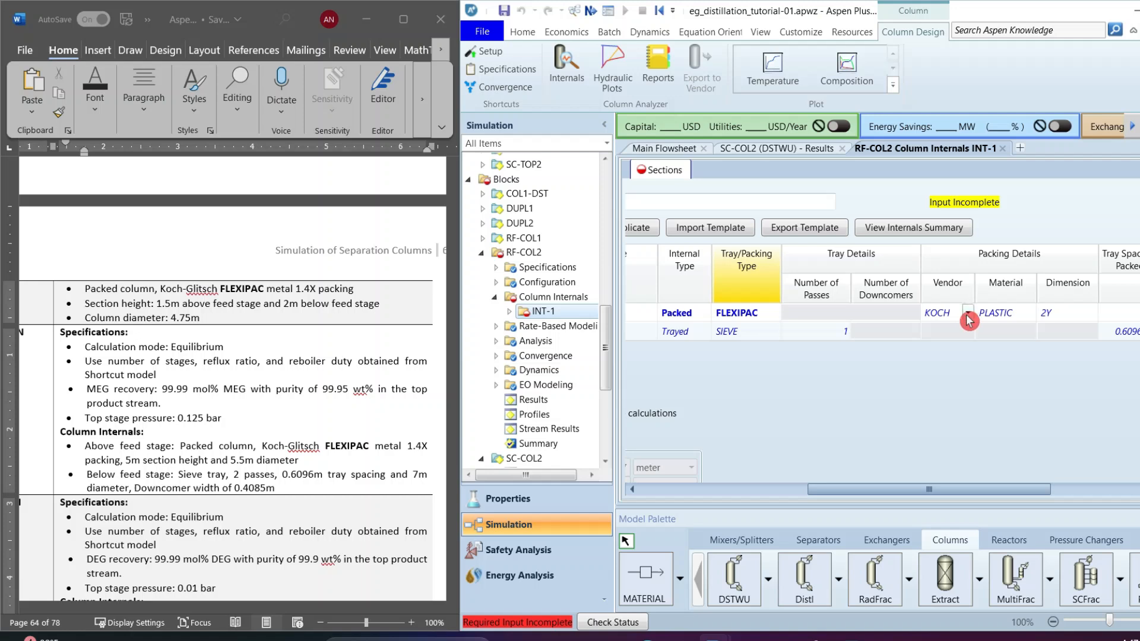
- Set the FLEXIPAC packed section's packing material to METAL and its dimension to 1.4X
left_click(1009, 316)
left_click(997, 344)
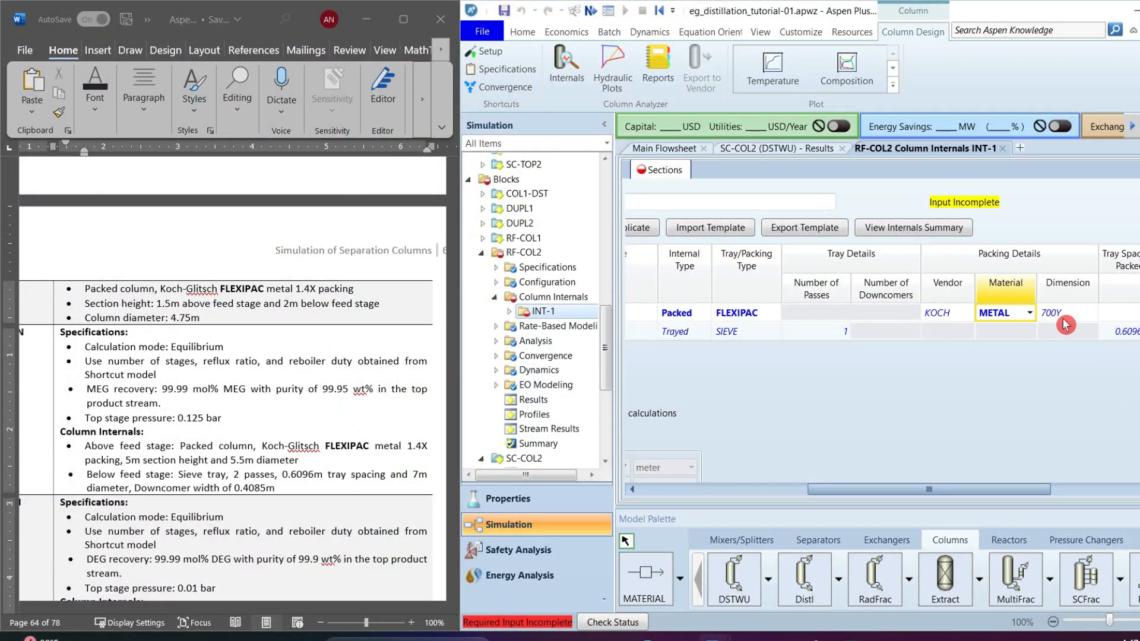
left_click(1076, 318)
left_click(1093, 318)
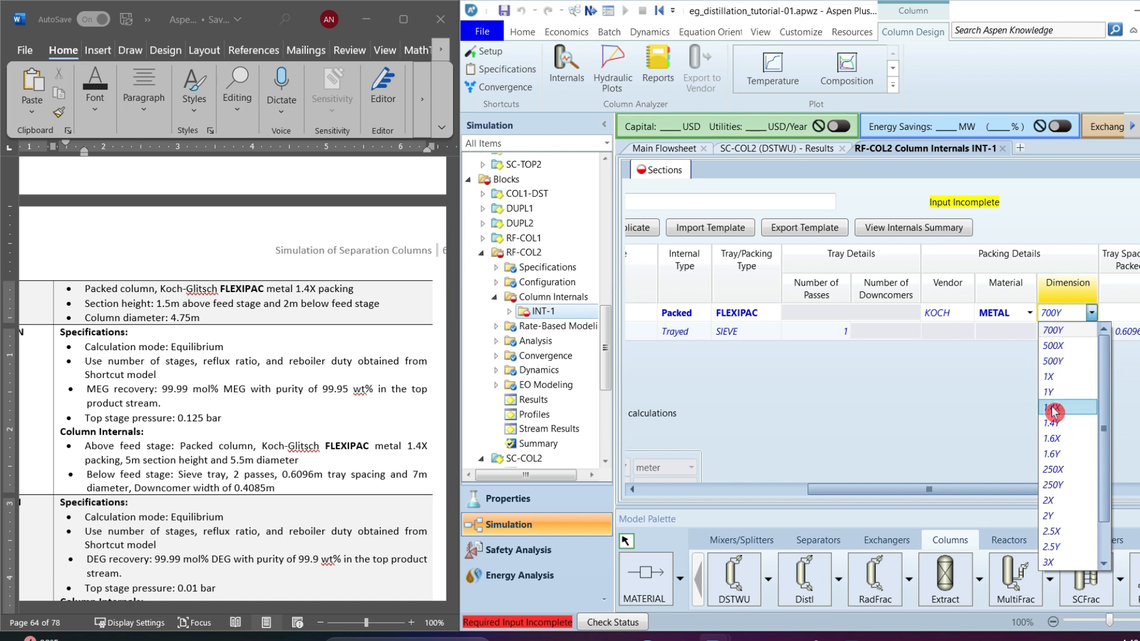
left_click(1071, 415)
- Set the packed section's packed height to 5 meter and its diameter to 5.5 meter
left_click_drag(992, 490, 1045, 475)
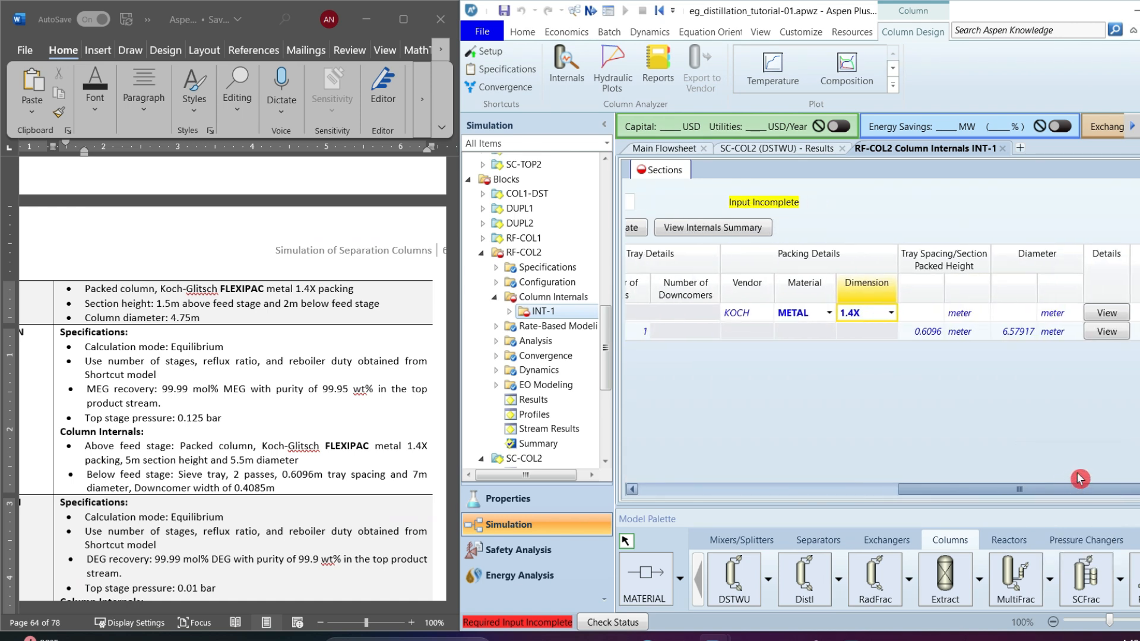
left_click(925, 315)
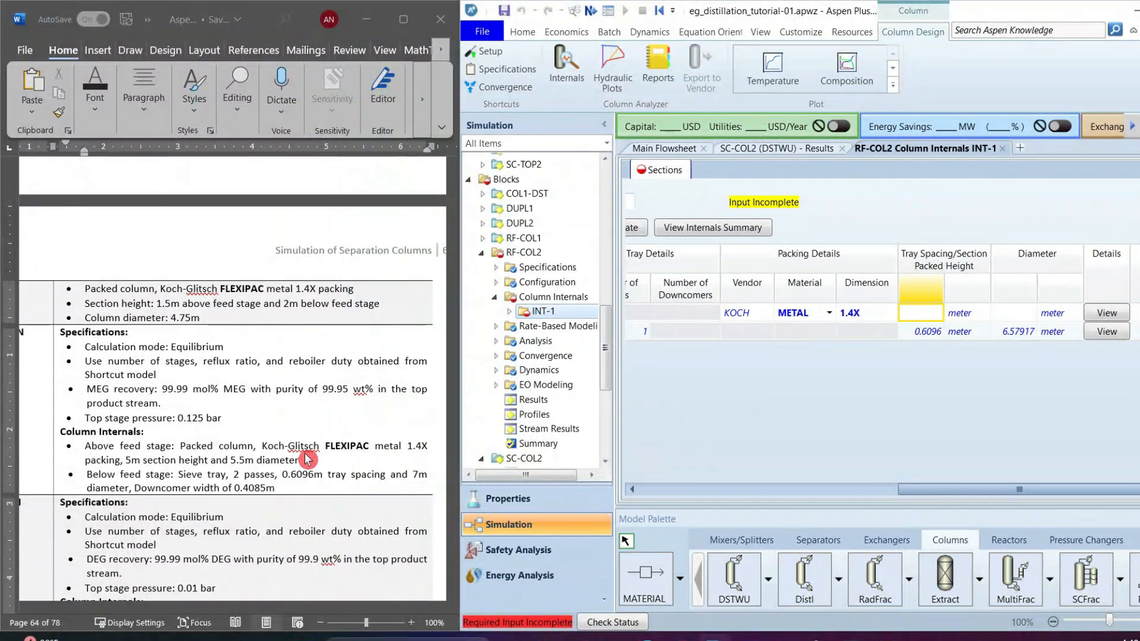
left_click(146, 466)
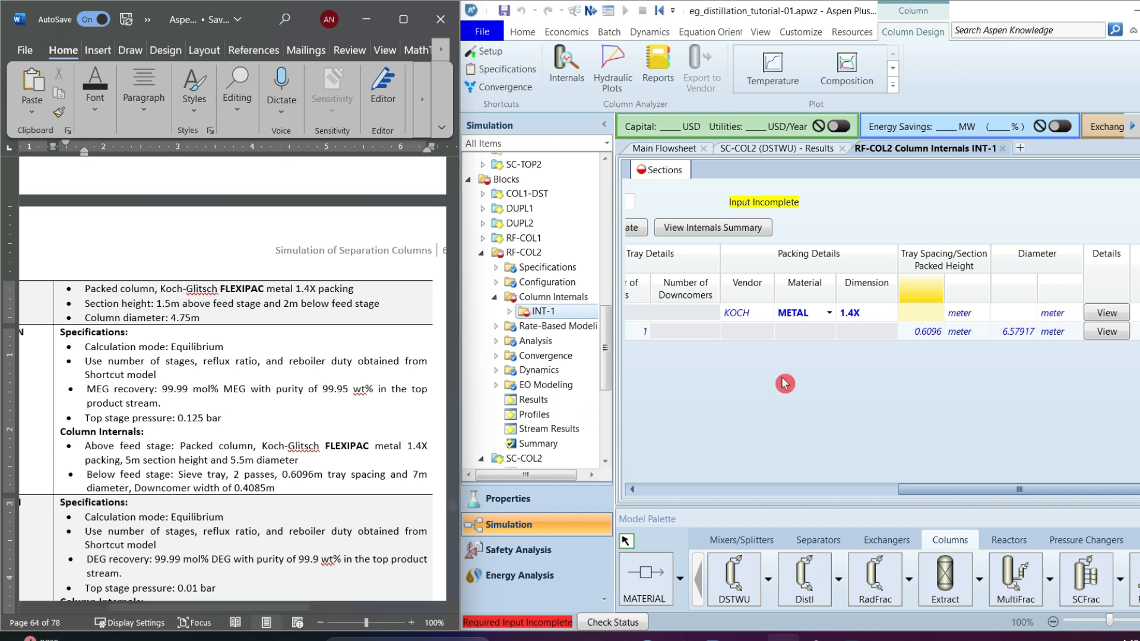
left_click(919, 317)
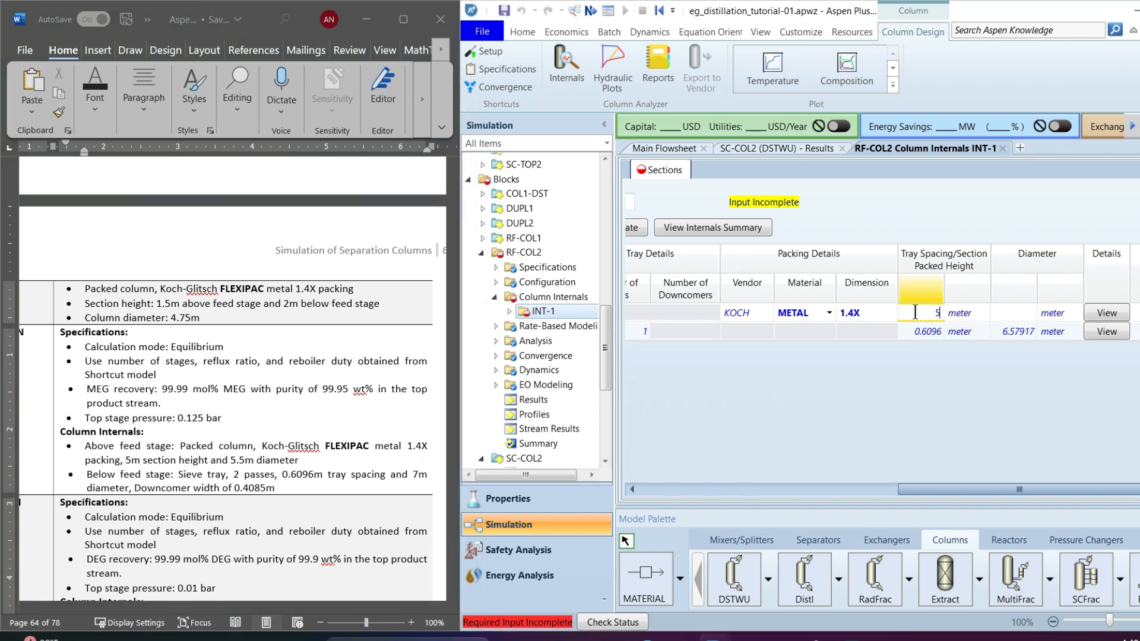
left_click(1016, 318)
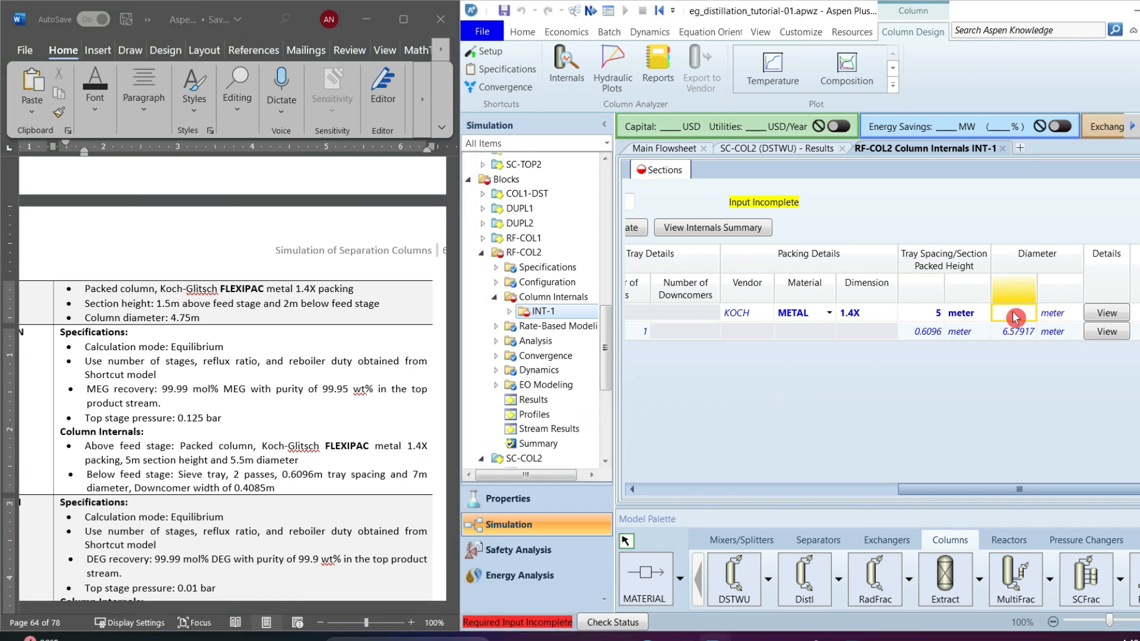
key("Return")
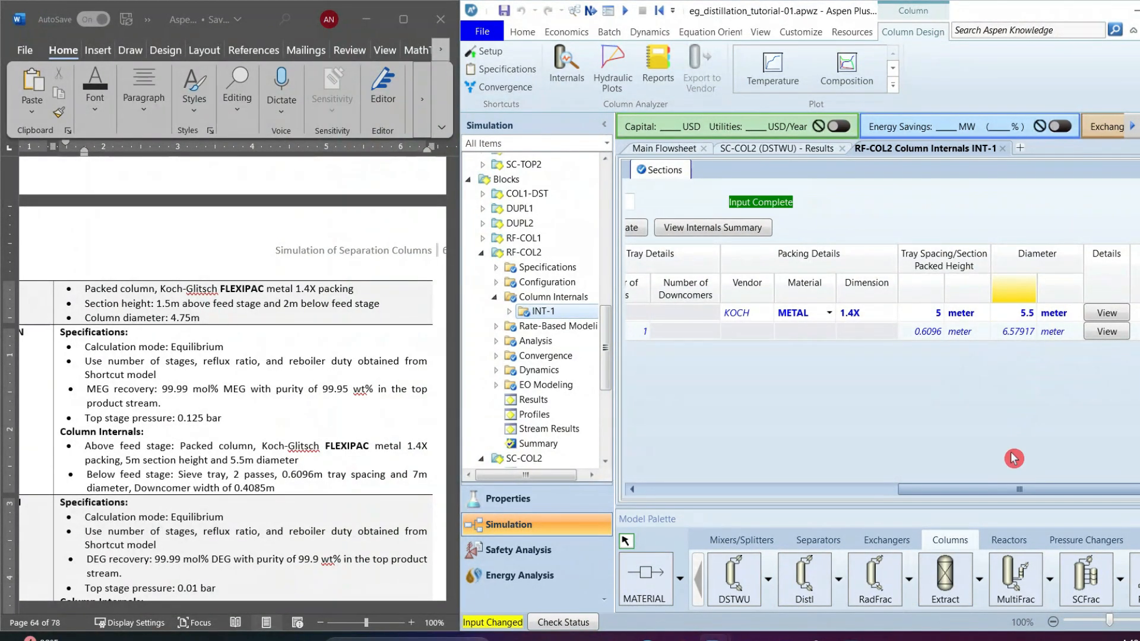
- Set the SIEVE tray section to 2 passes and a diameter of 7 meter
left_click_drag(945, 494, 830, 492)
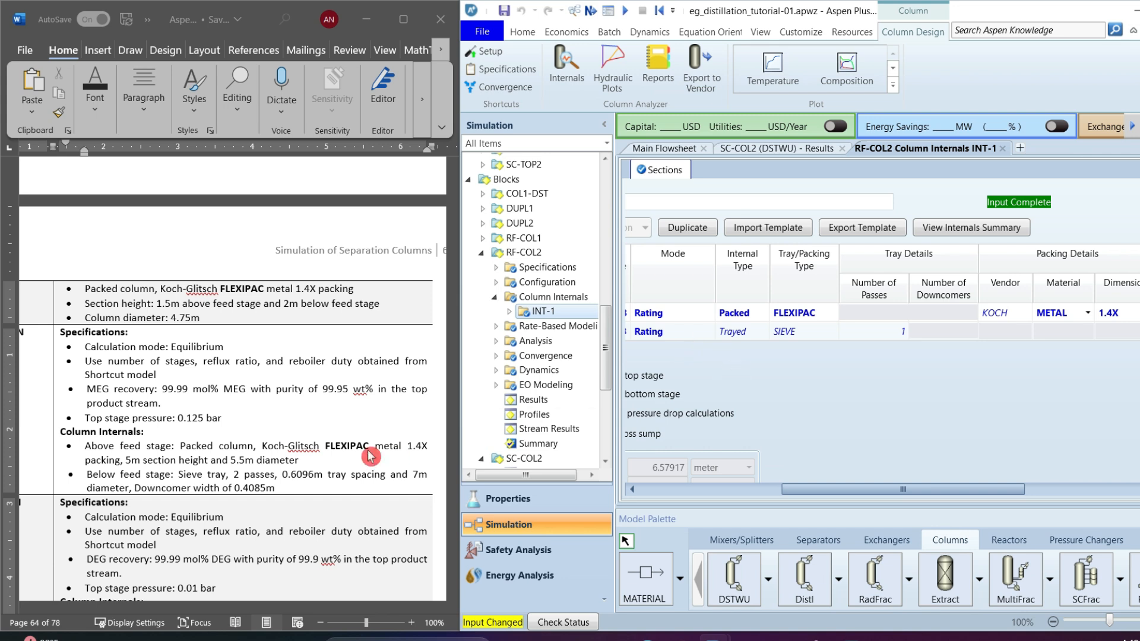
left_click(870, 337)
left_click(885, 338)
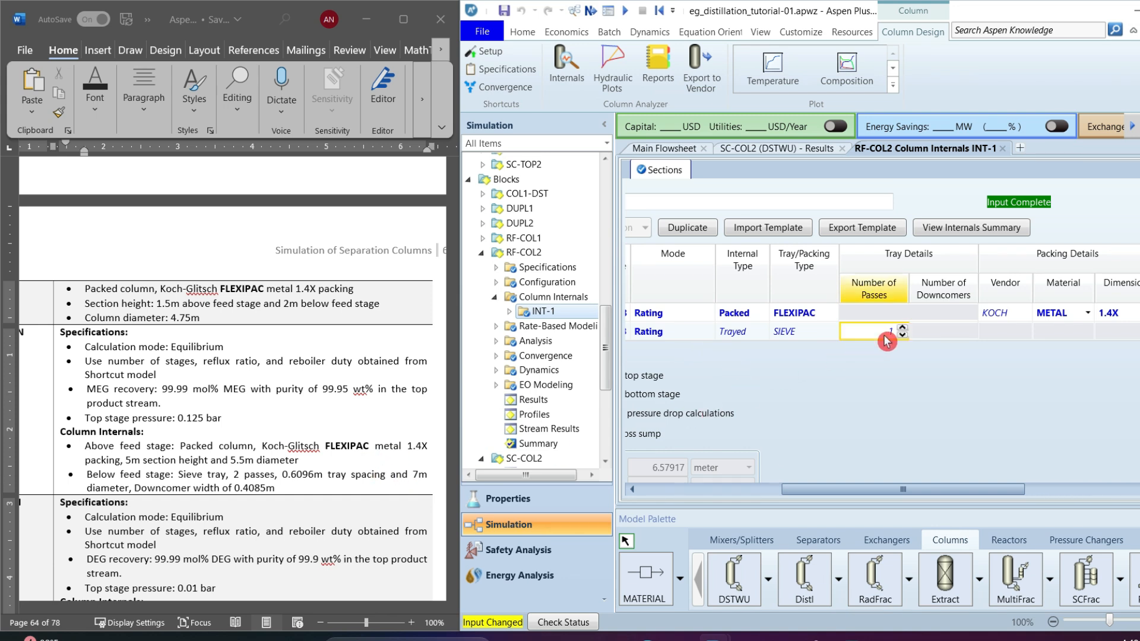
left_click(987, 398)
left_click_drag(927, 493, 1007, 491)
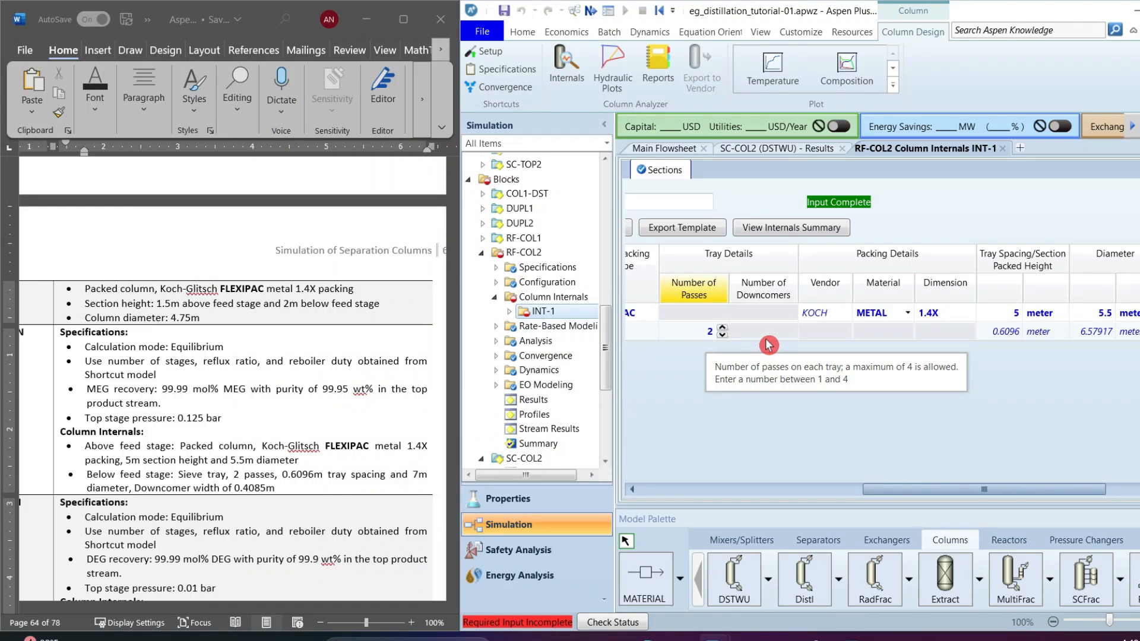
left_click(1003, 337)
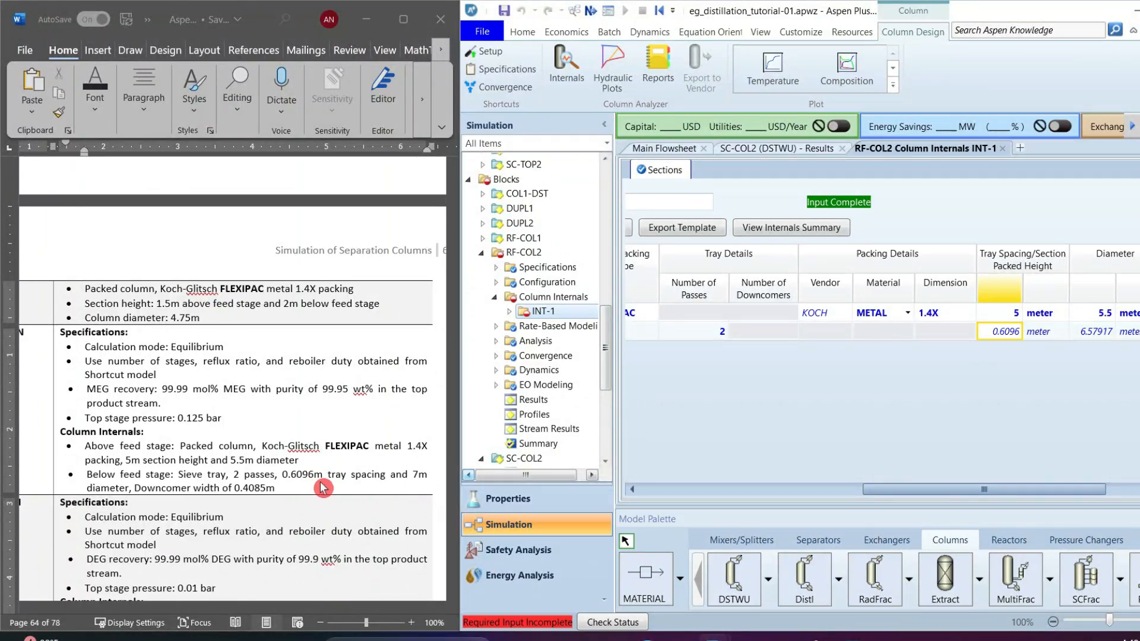
left_click_drag(1009, 488, 1055, 486)
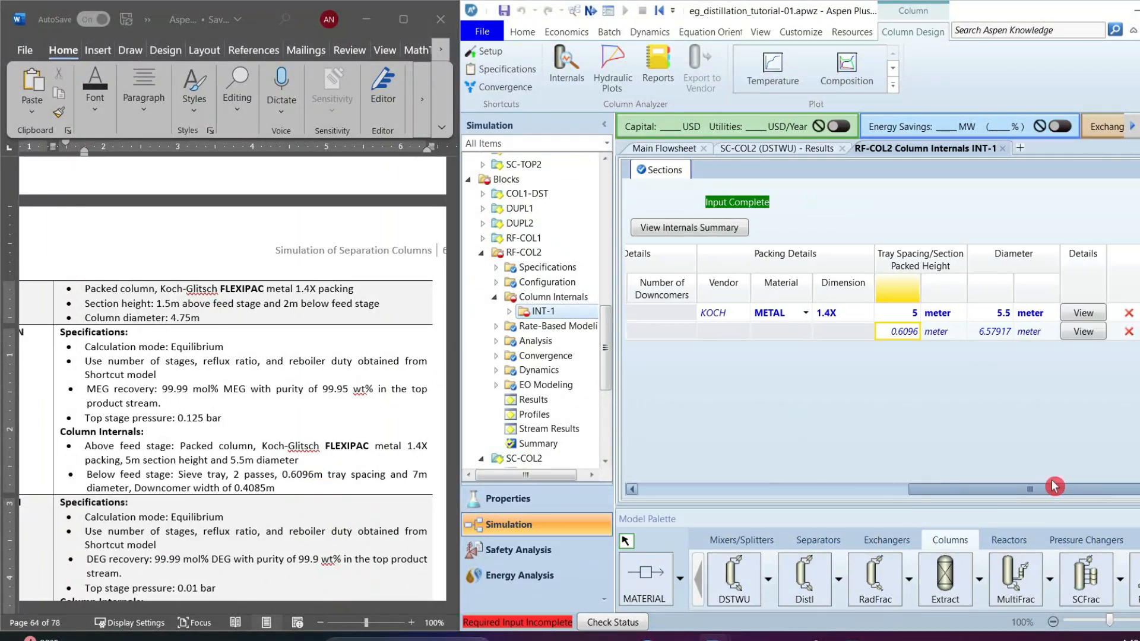
left_click(979, 334)
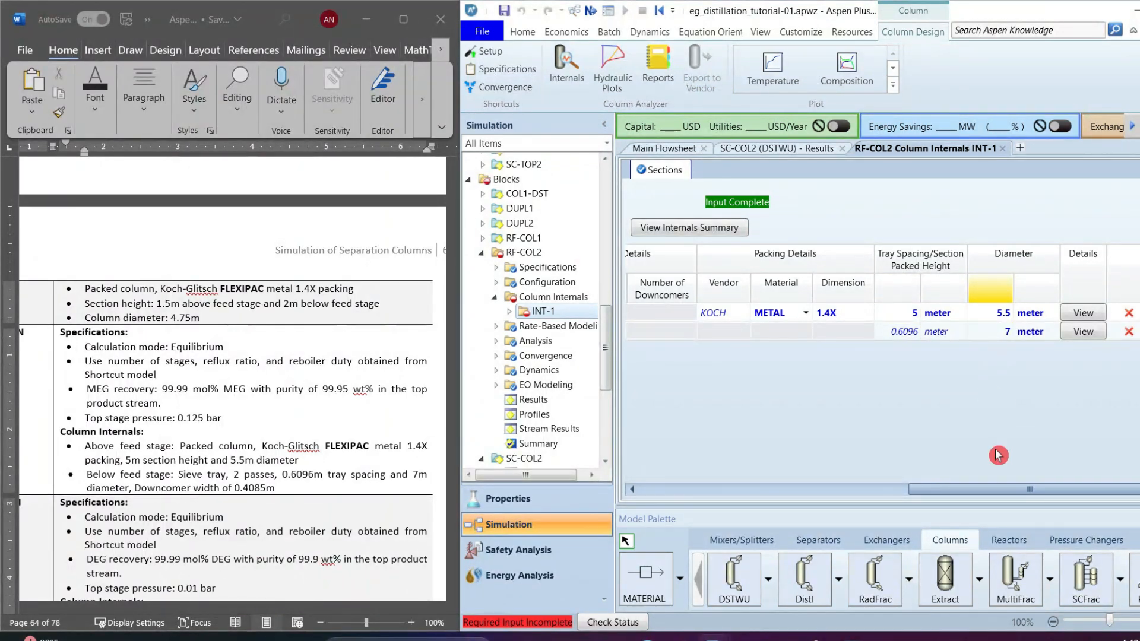
- Open the geometry form of section CS-2 under the RF-COL2 column internals INT-1
left_click_drag(1003, 490, 873, 489)
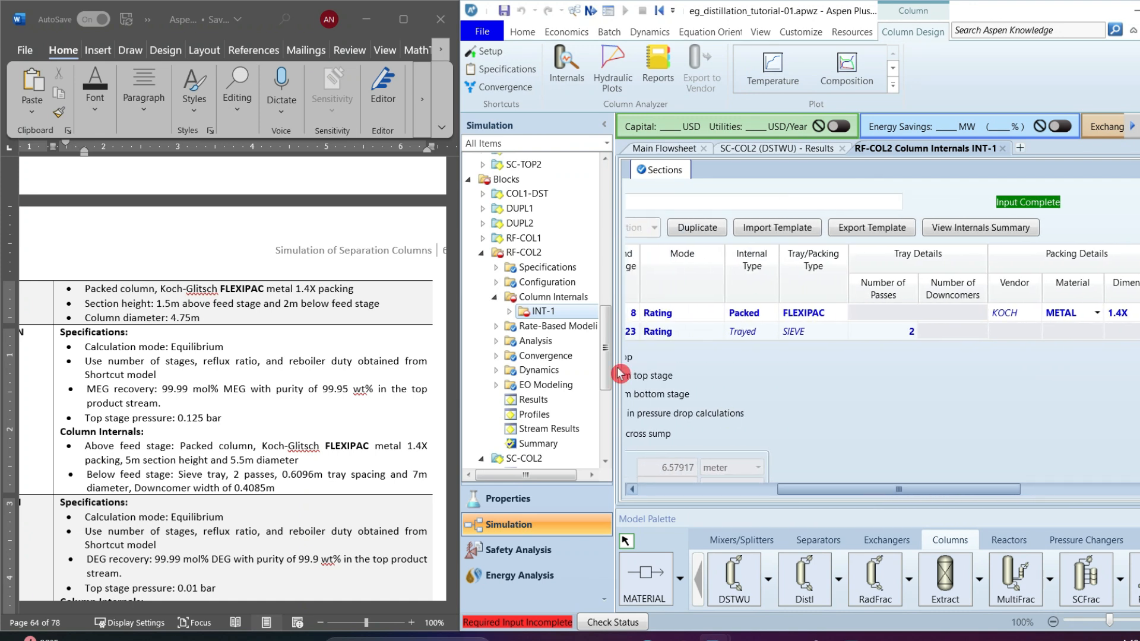
left_click(509, 312)
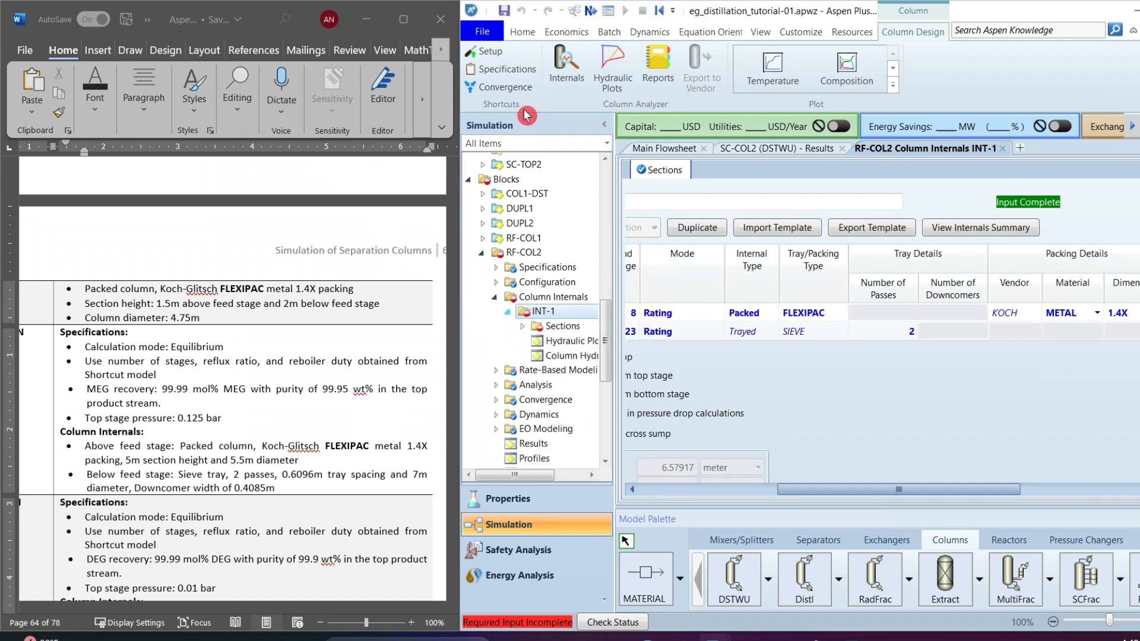
left_click(523, 326)
left_click(535, 358)
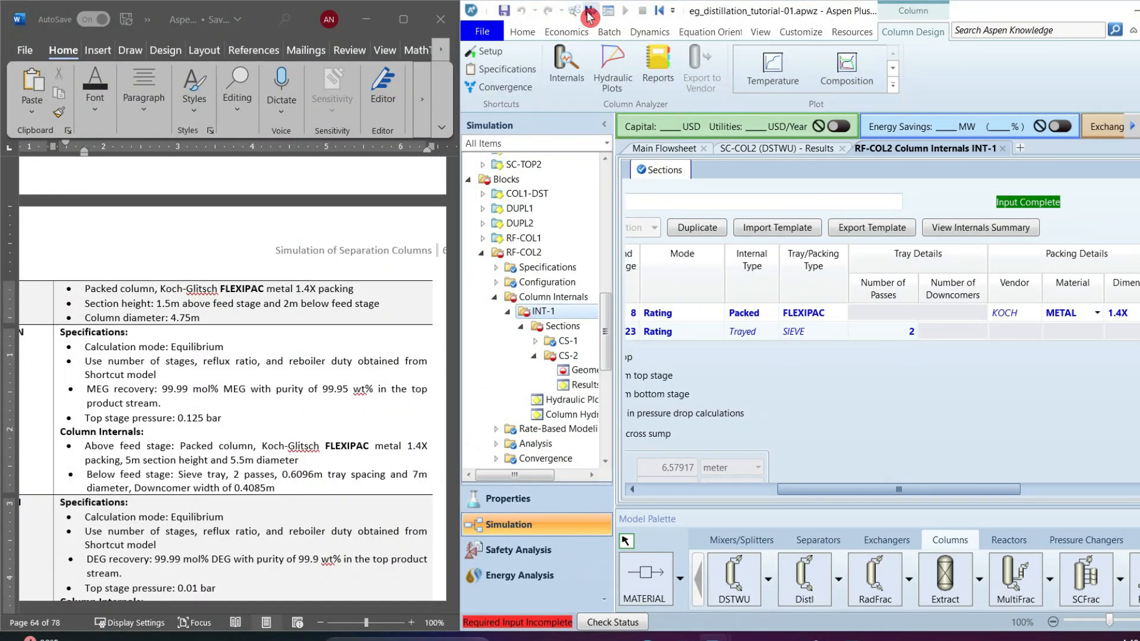
double_click(655, 321)
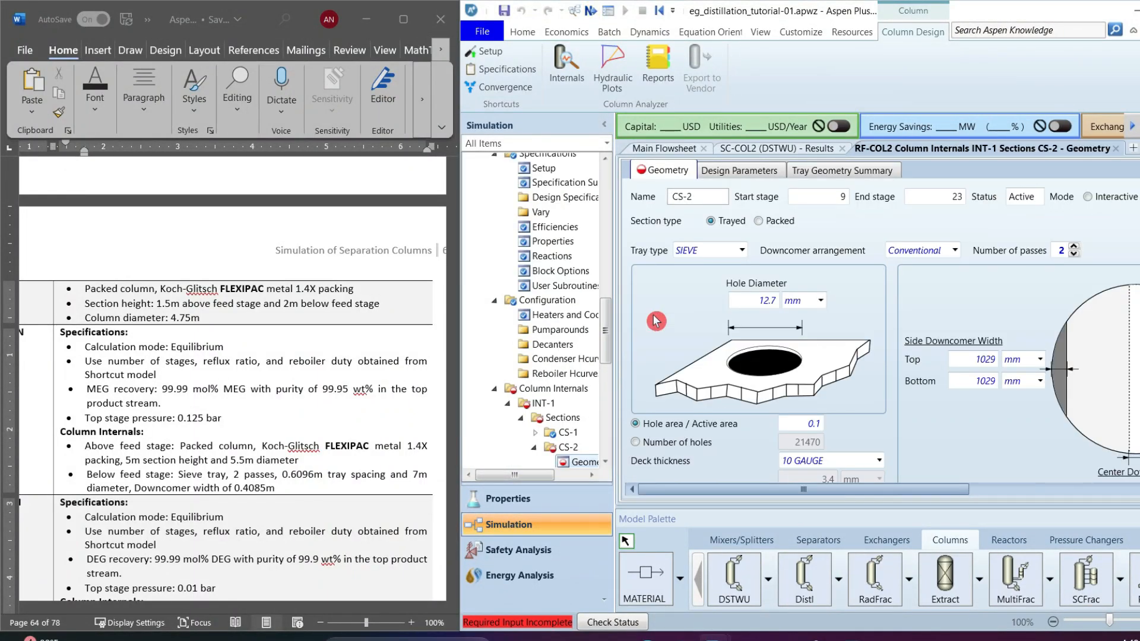
- Set the top center downcomer width of the CS-2 trays to 0.4085 meter
scroll(885, 333, "down", 3)
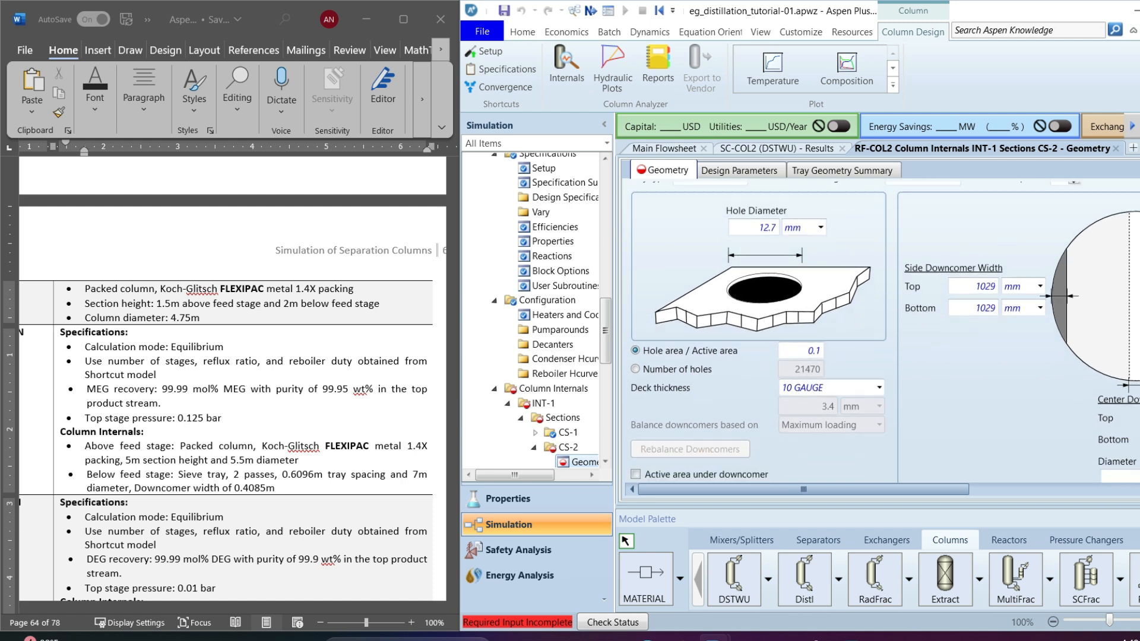
left_click_drag(909, 490, 1064, 490)
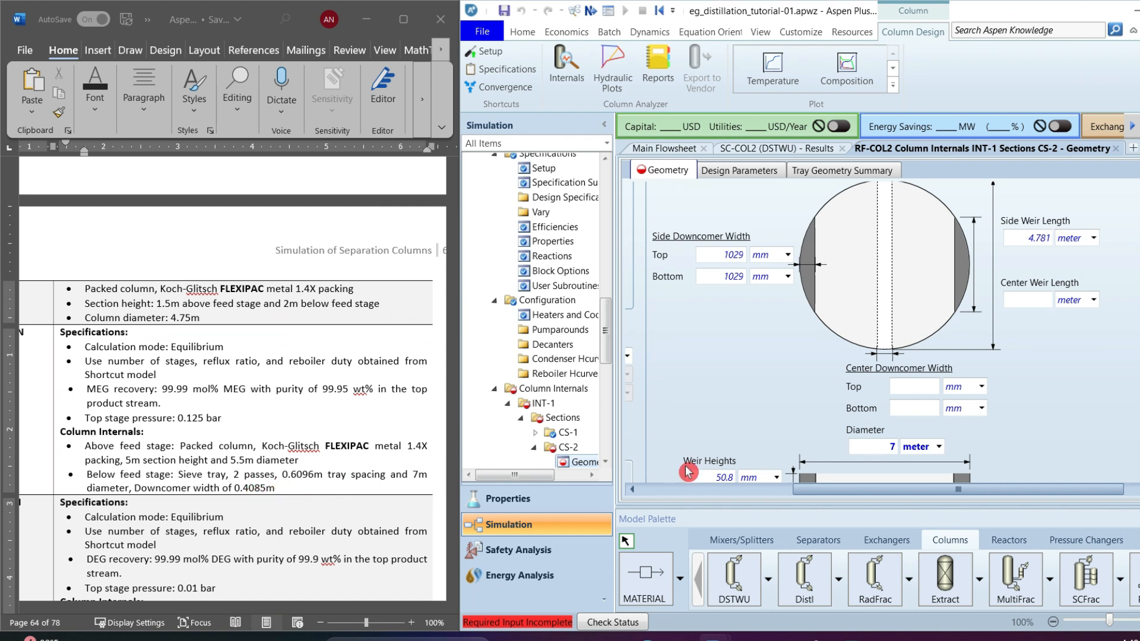
left_click(925, 394)
type("0.4085")
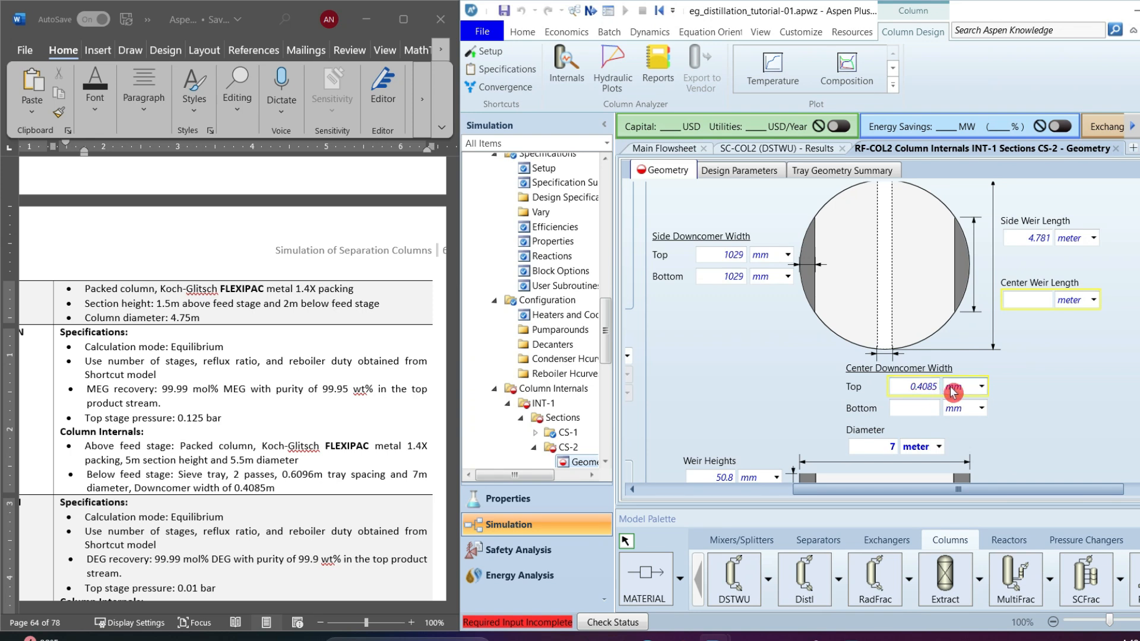
left_click(953, 387)
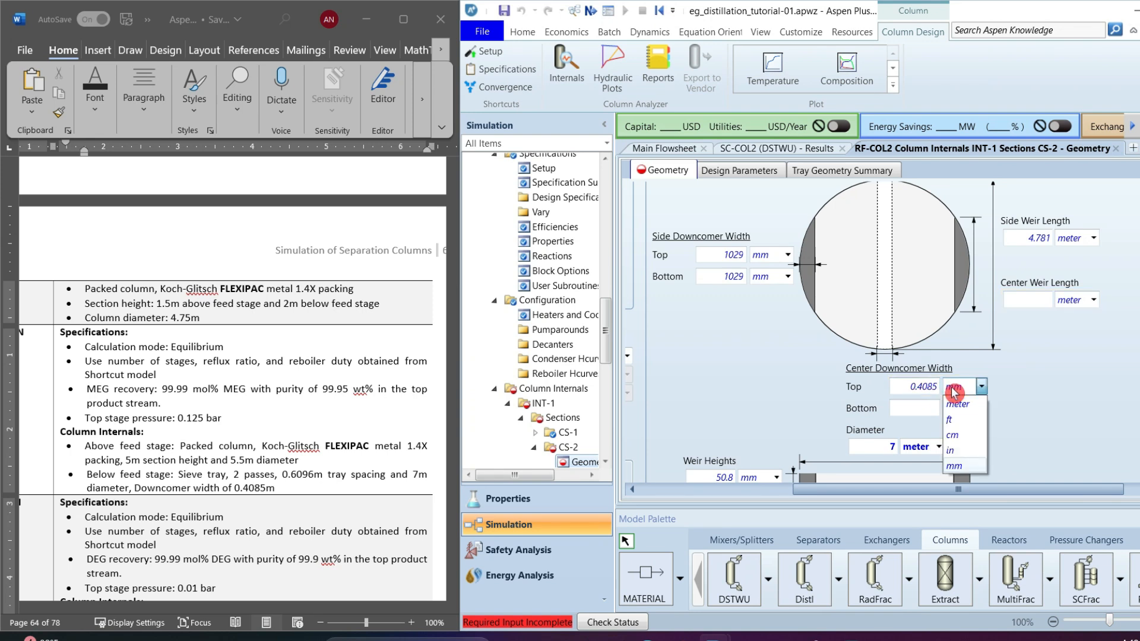
left_click(958, 403)
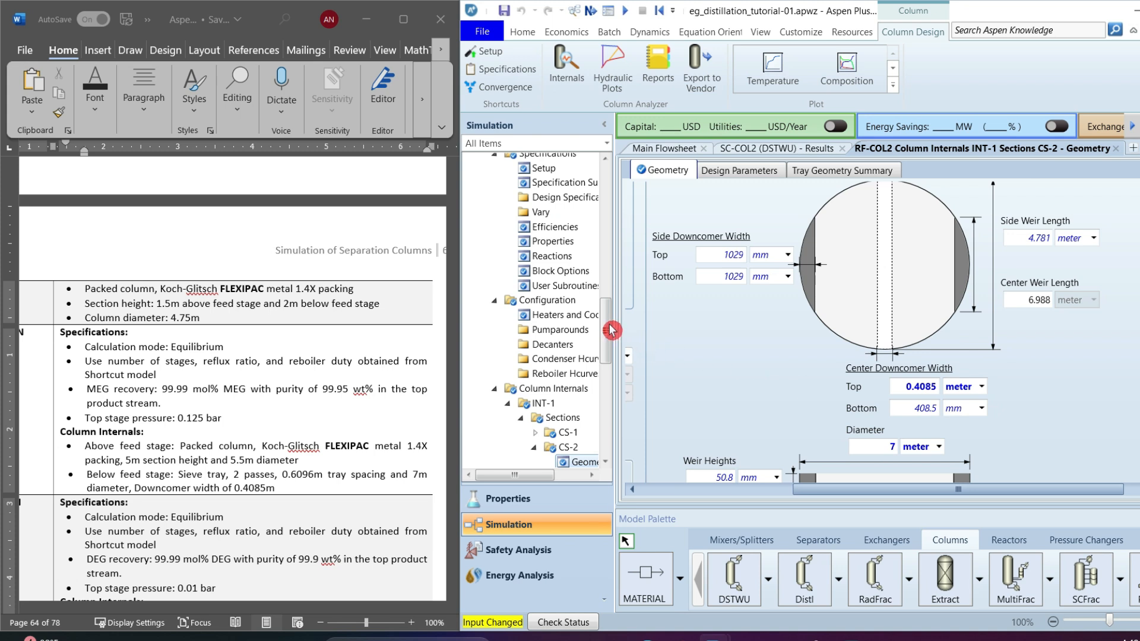
- Run the simulation and expand the mass fractions in RF-COL2's stream results to check the EG purity in RF-TOP2
scroll(610, 335, "down", 3)
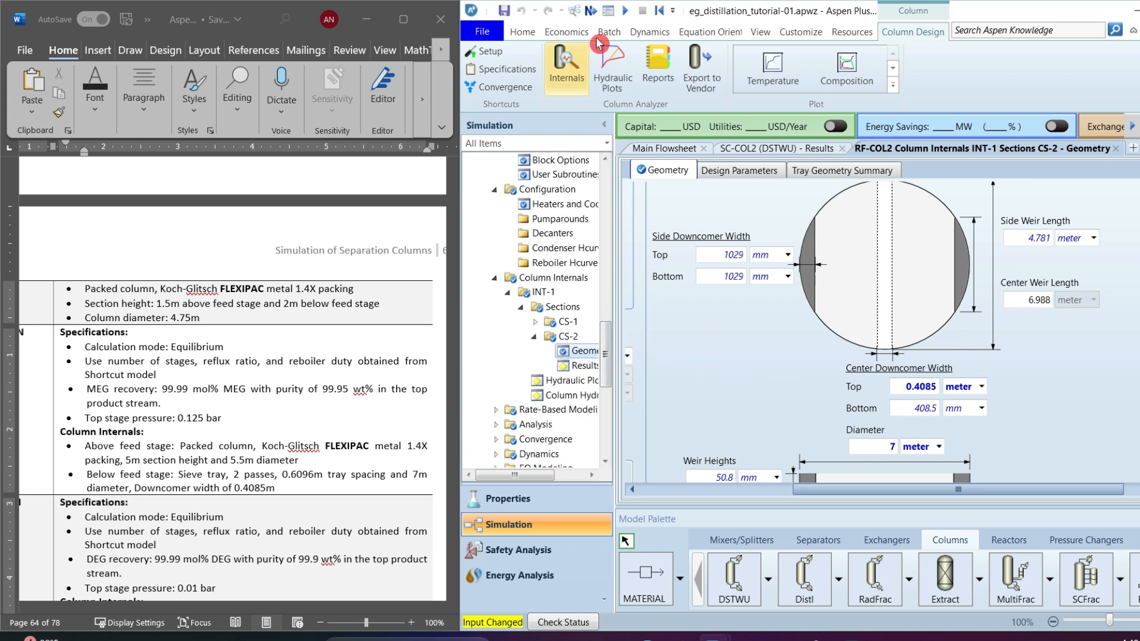
left_click(628, 11)
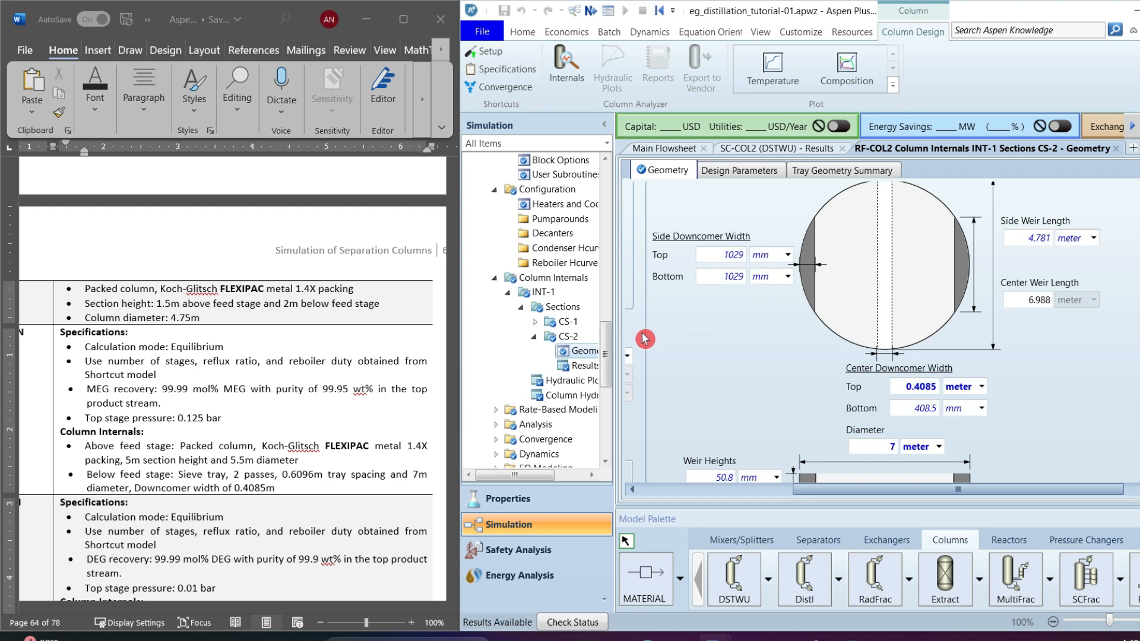
left_click_drag(609, 364, 610, 408)
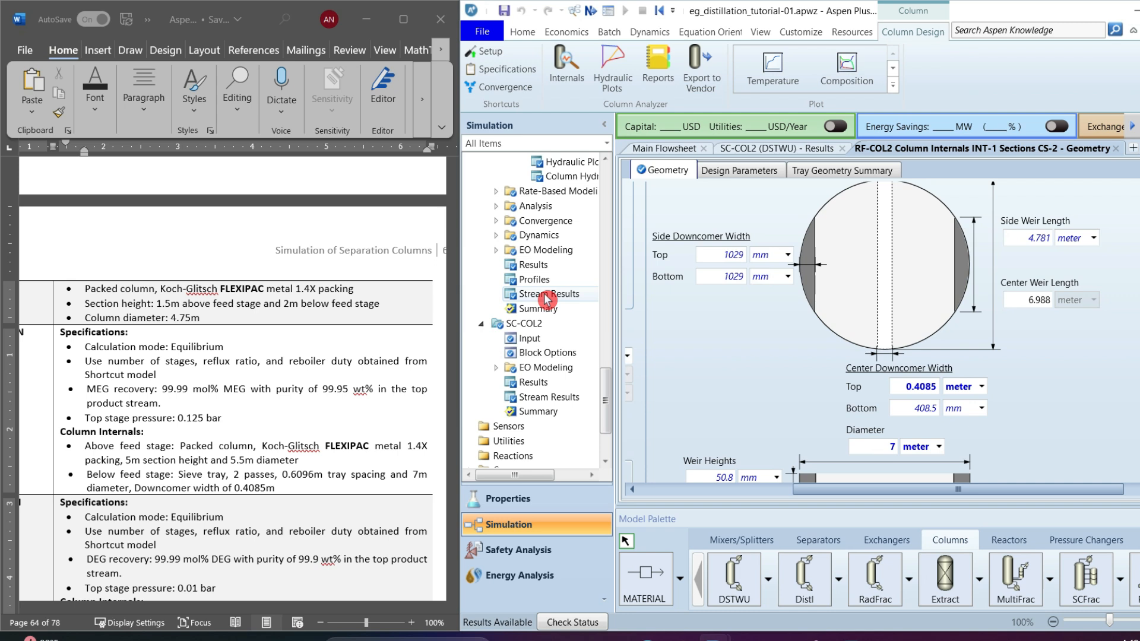
left_click(547, 295)
scroll(950, 358, "down", 3)
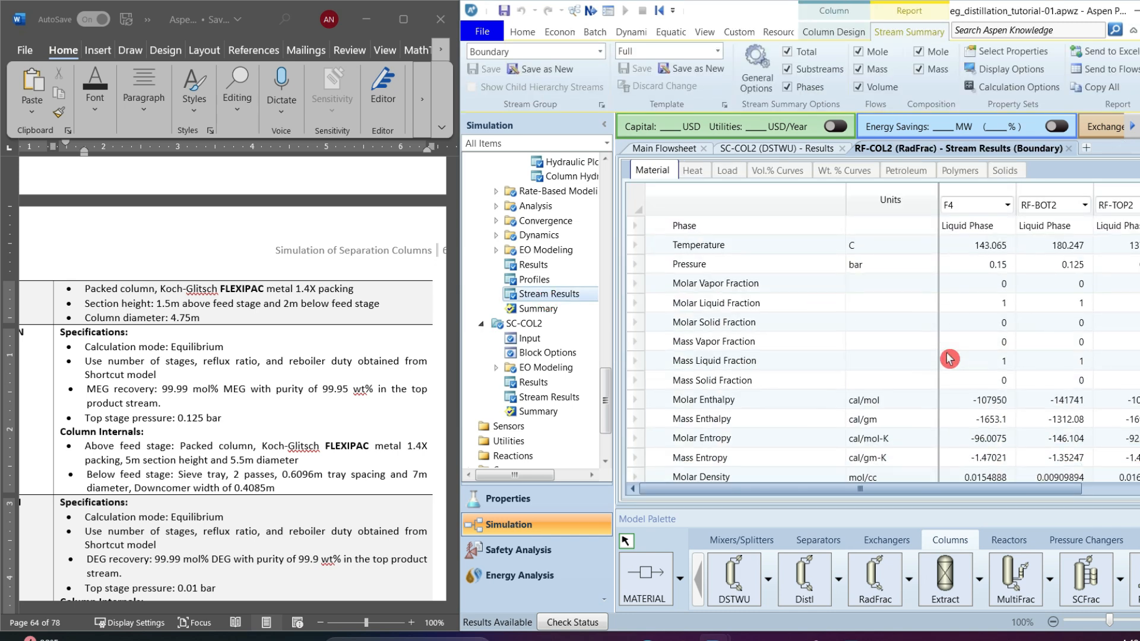
scroll(950, 358, "down", 4)
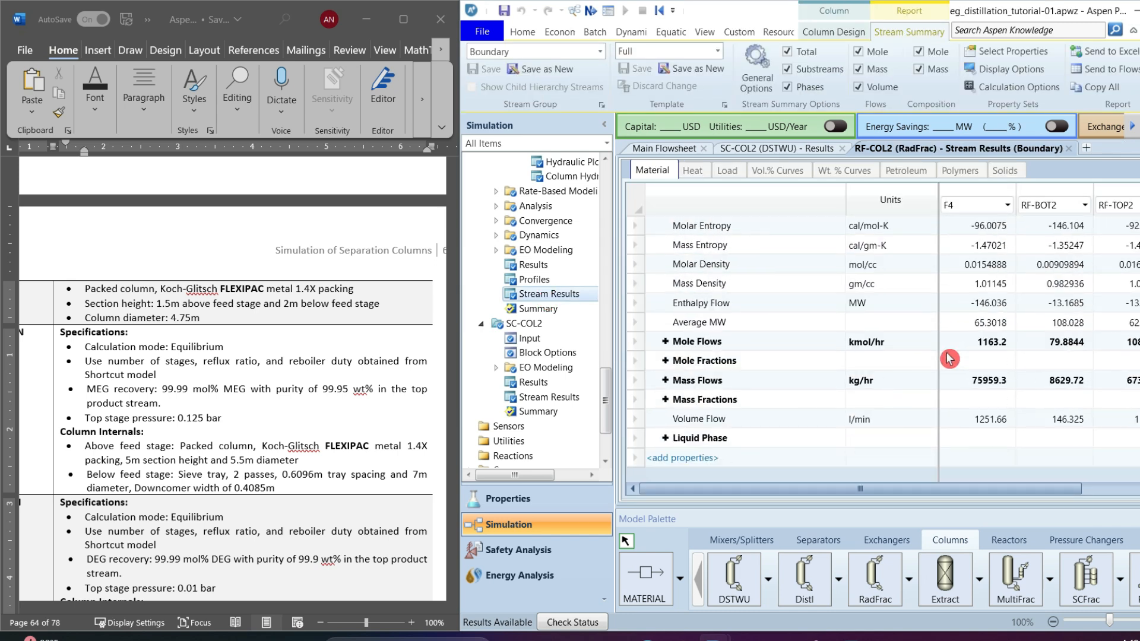
left_click(665, 401)
left_click(640, 463)
left_click_drag(755, 489, 790, 490)
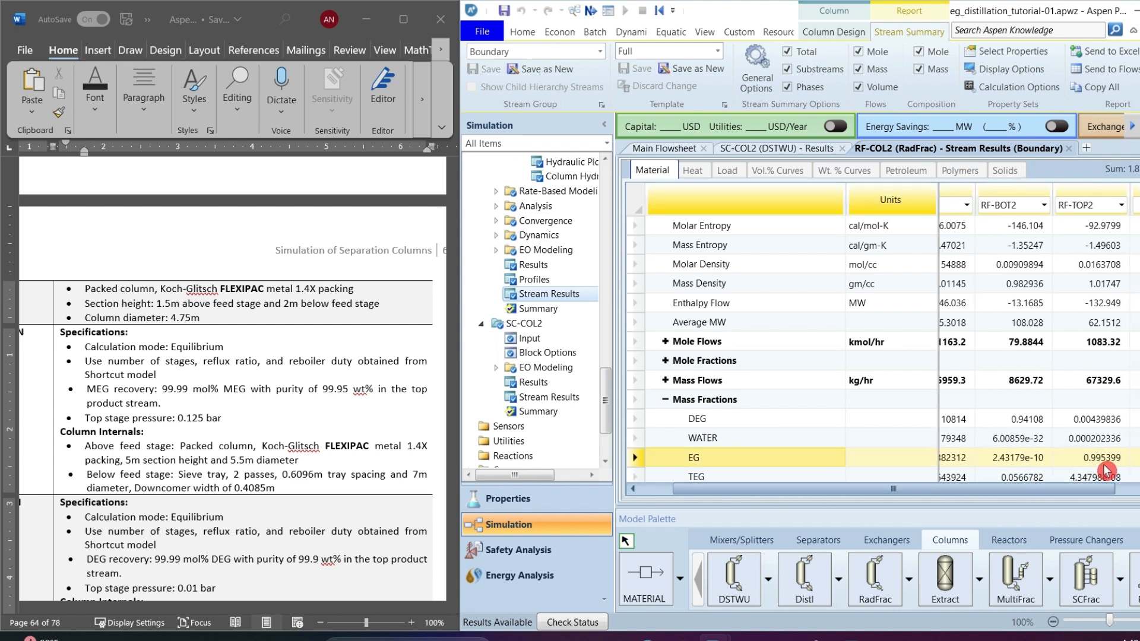
- Open the hydraulic plots of RF-COL2's INT-1 internals and examine the stage 12 plot and its warning
left_click_drag(606, 391, 609, 355)
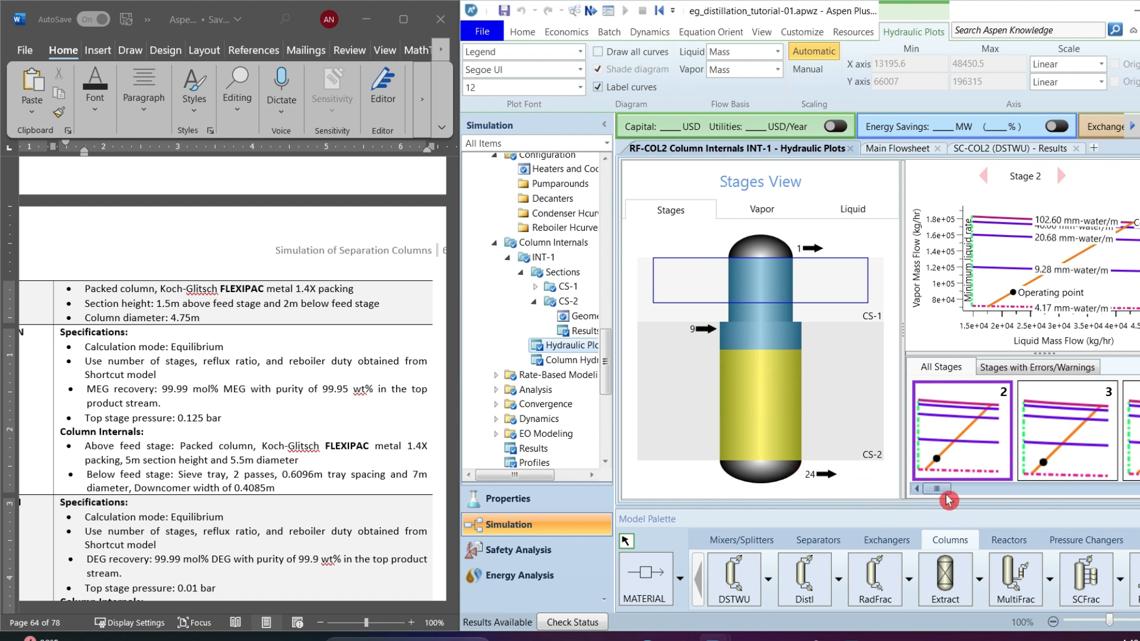
left_click_drag(945, 496, 1043, 493)
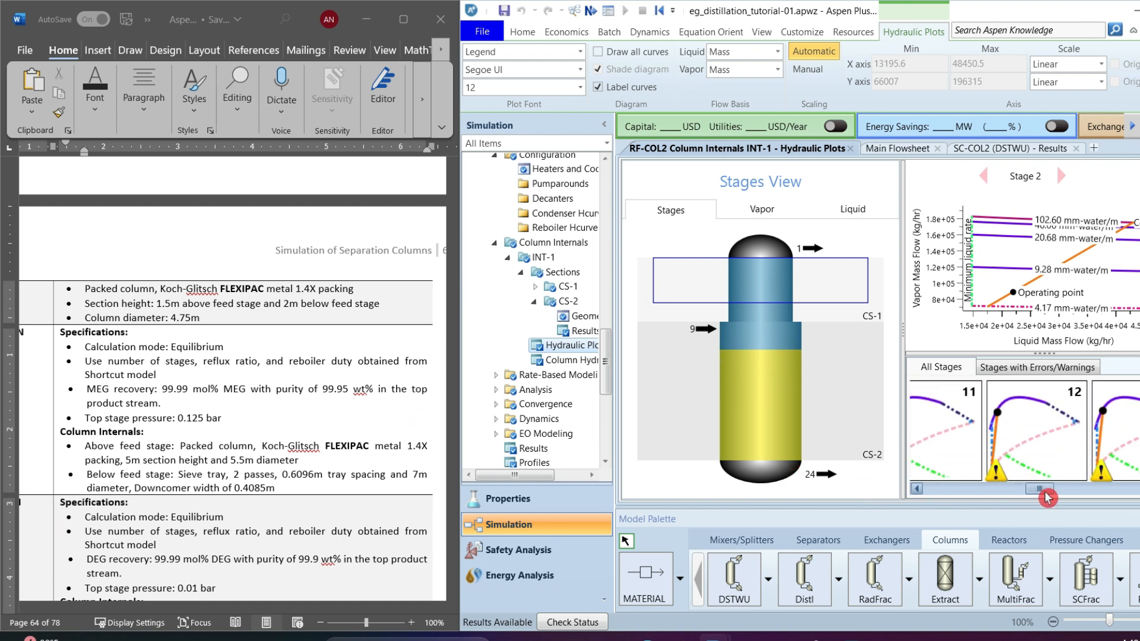
left_click(1036, 439)
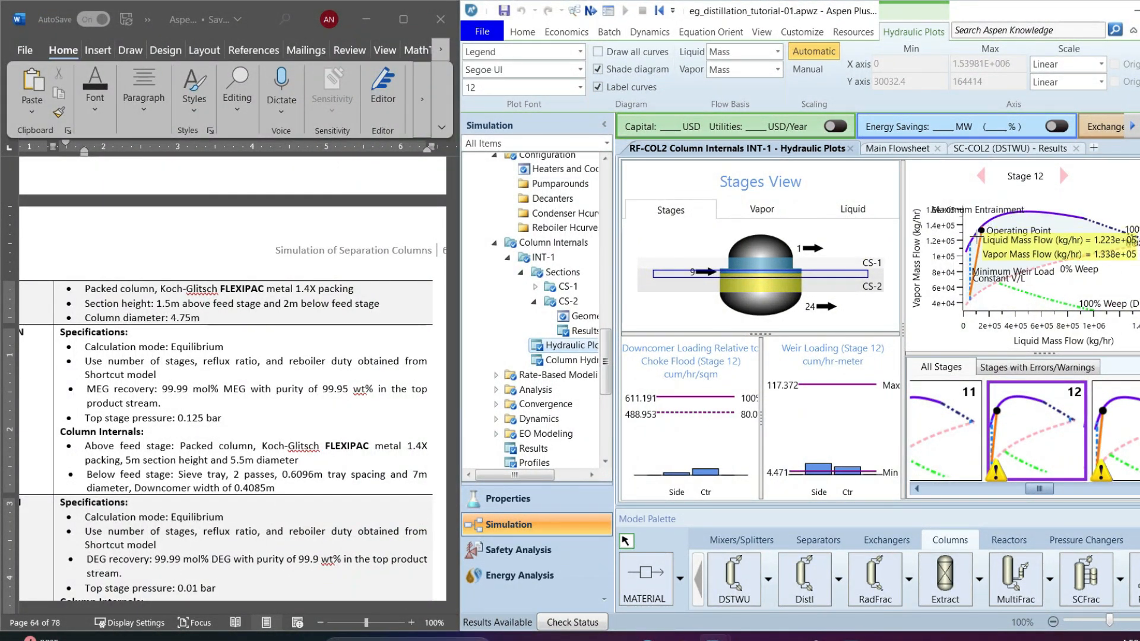
mouse_move(1003, 479)
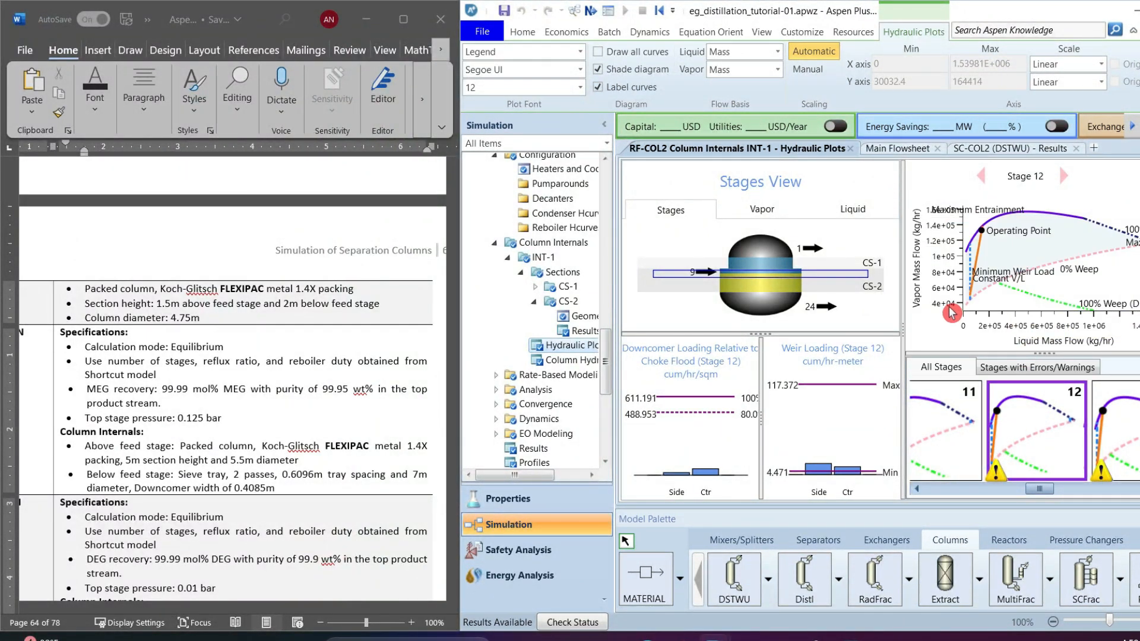
- Add a design specification to RF-COL2 of type Mole recovery with a target of 0.9999
left_click_drag(605, 354, 606, 339)
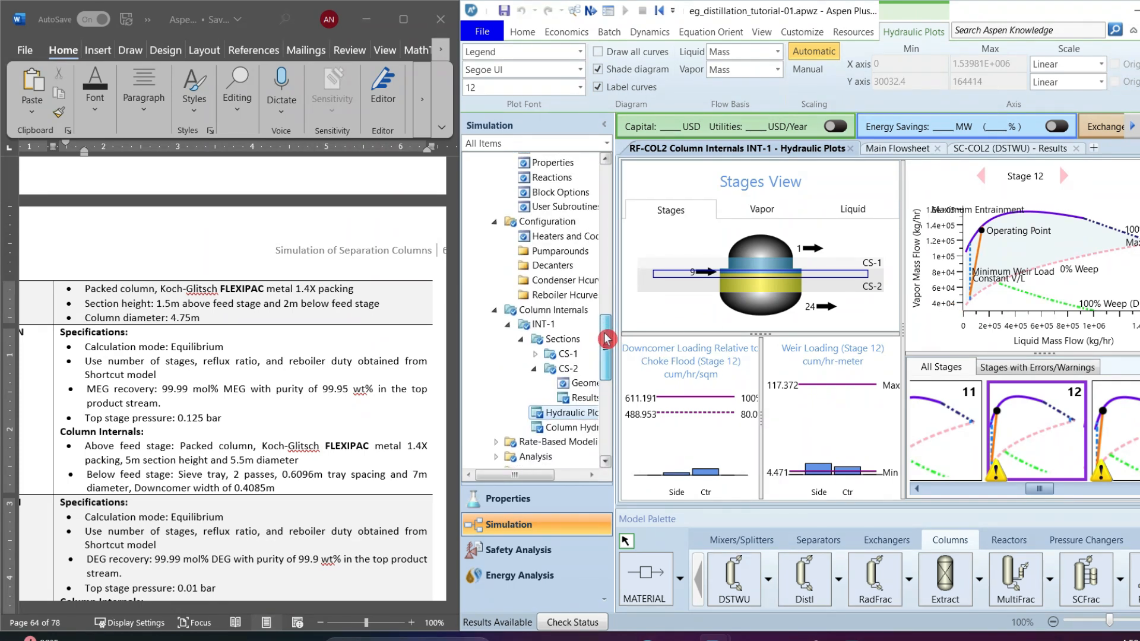
left_click(495, 310)
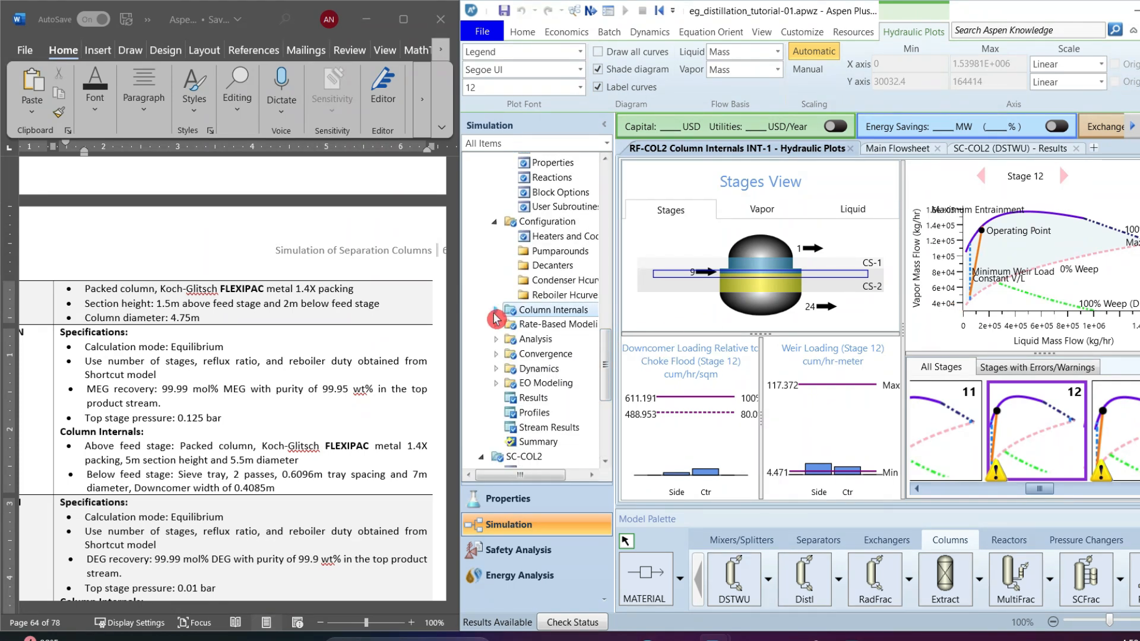
scroll(597, 341, "up", 3)
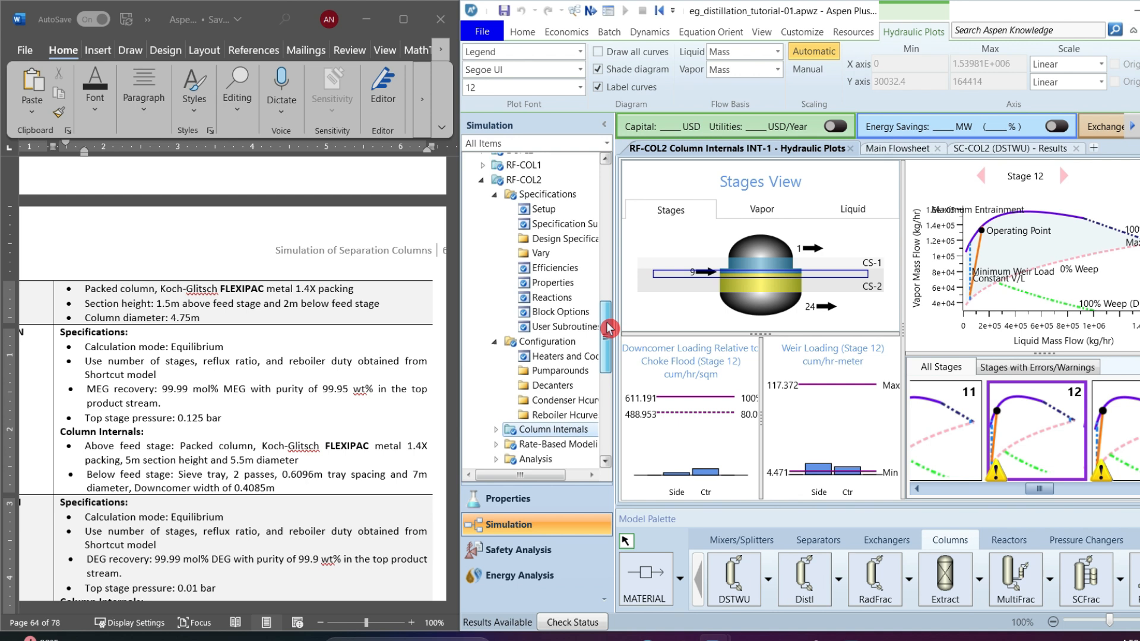
left_click(546, 242)
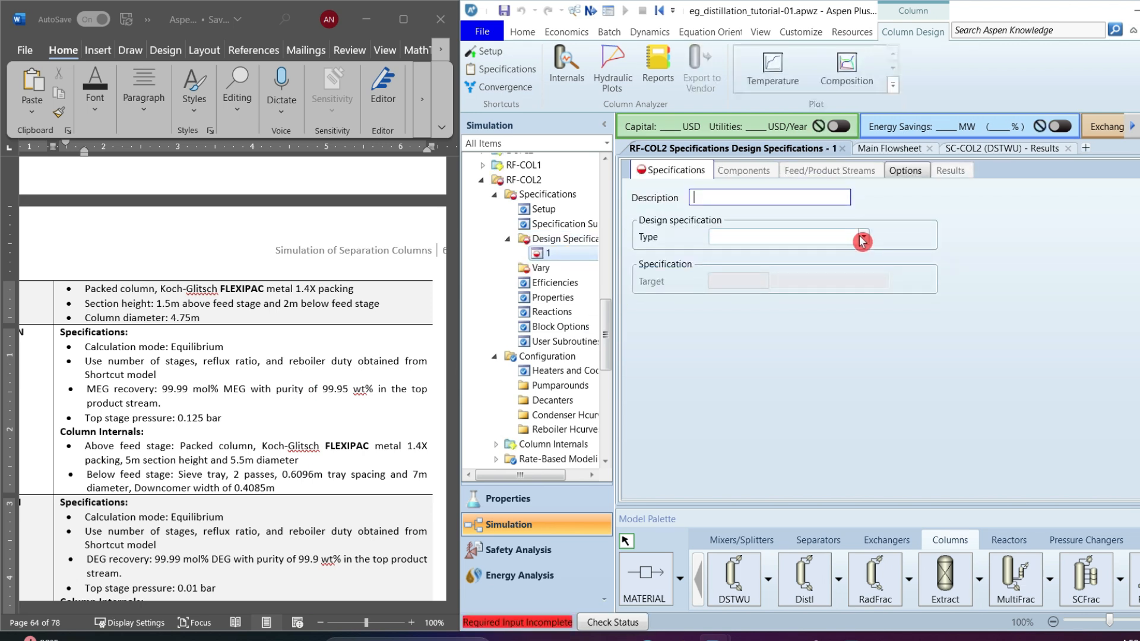
left_click(862, 239)
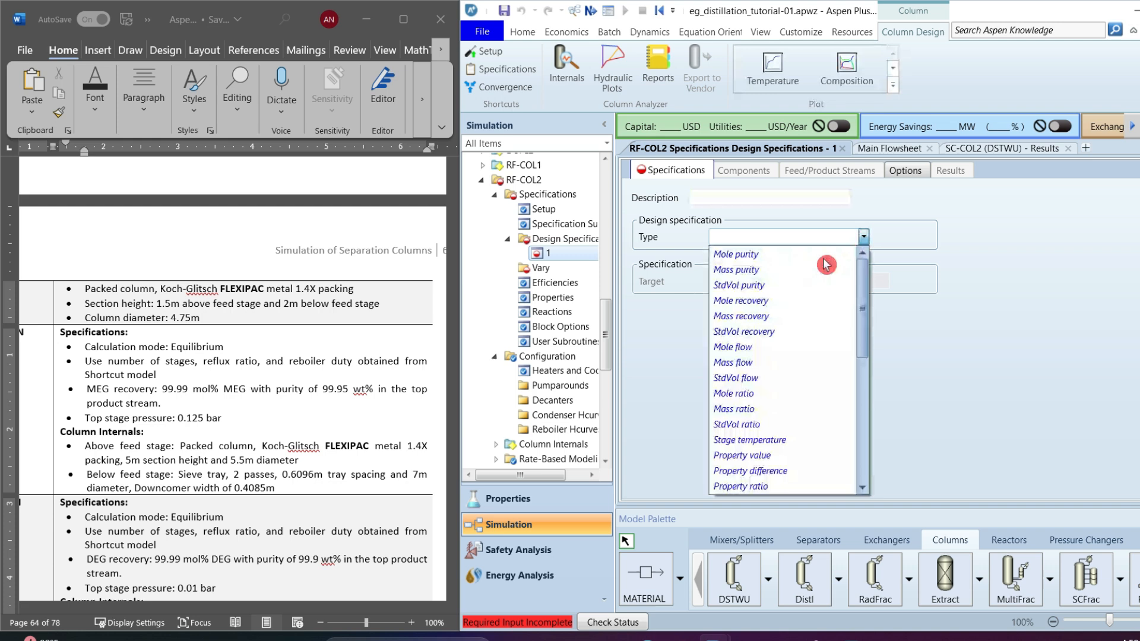
left_click(761, 310)
left_click(750, 285)
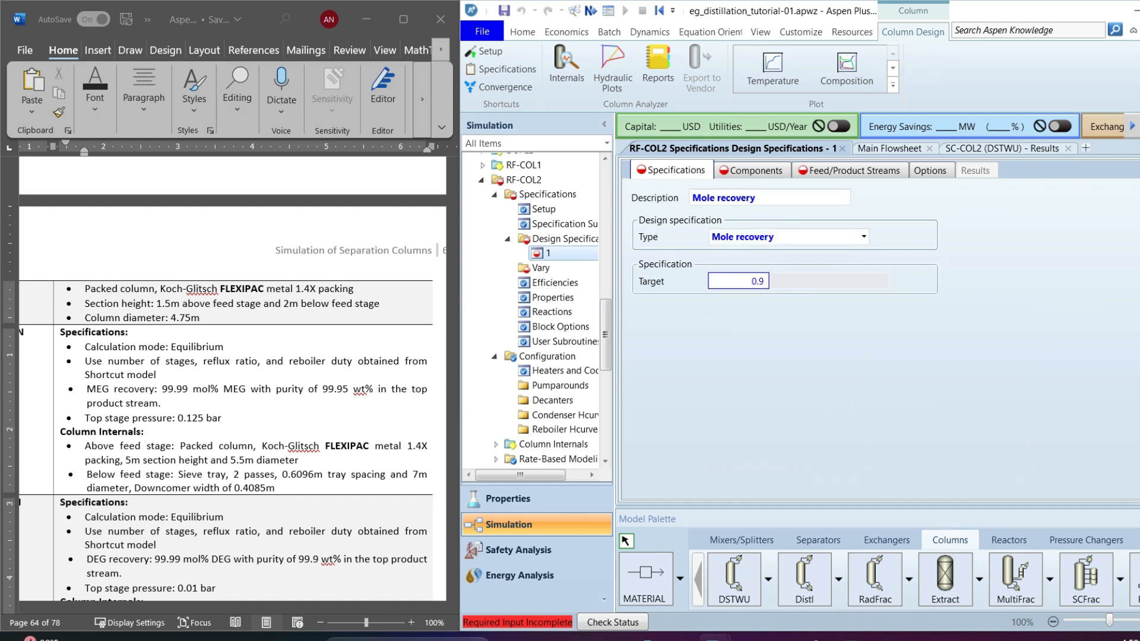
key("Return")
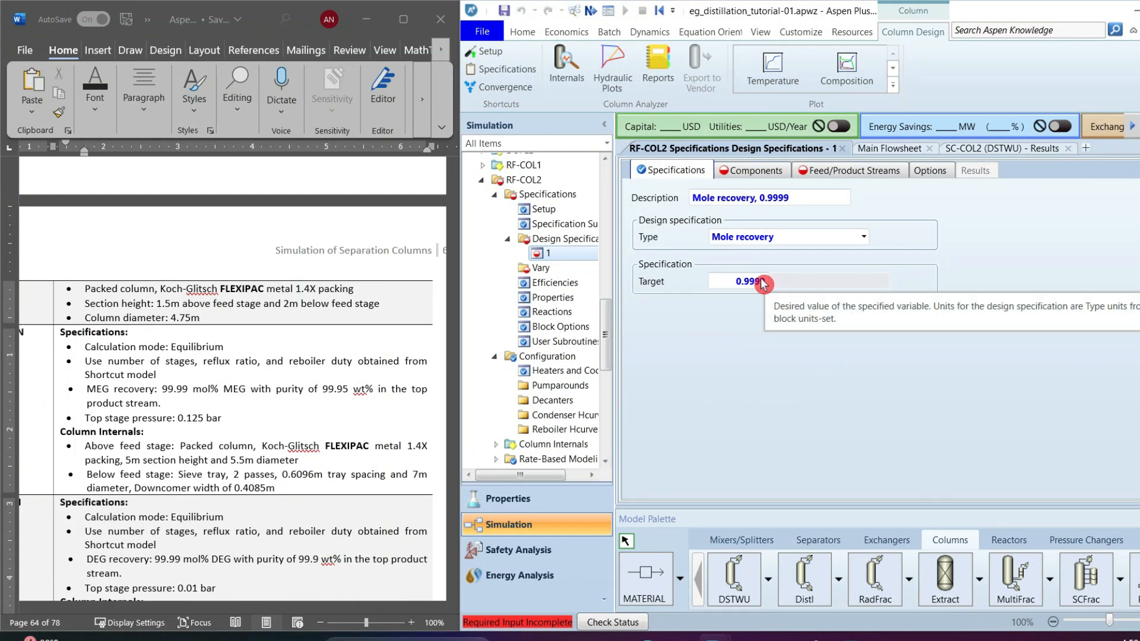
- Select EG as the component and RF-TOP2 as the product stream for the mole recovery specification
left_click(750, 171)
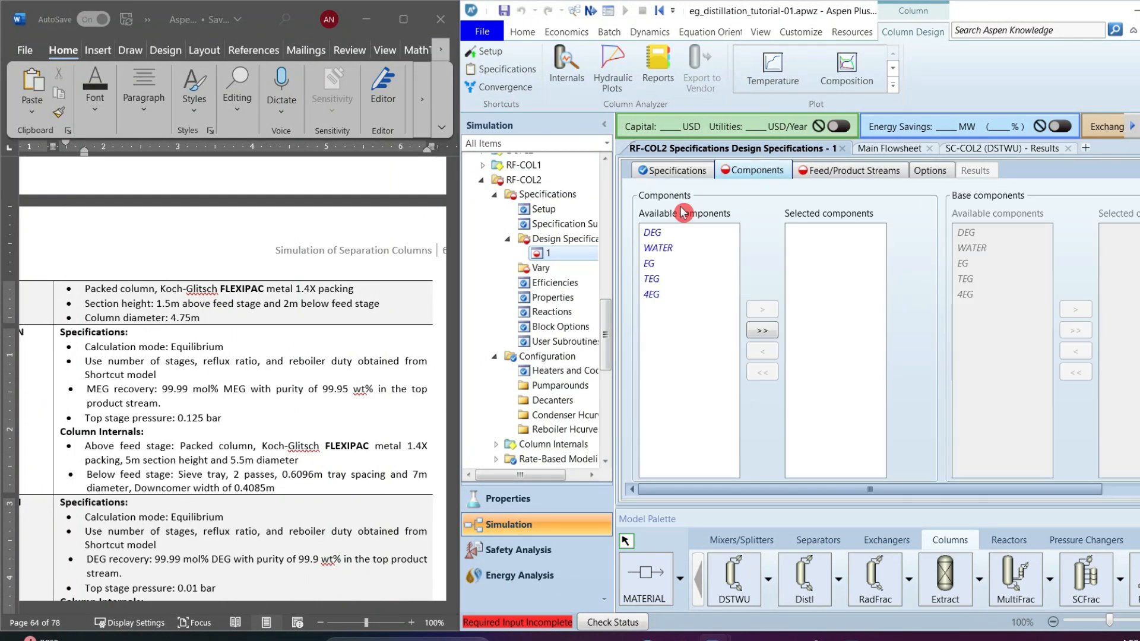
left_click(653, 263)
left_click(757, 310)
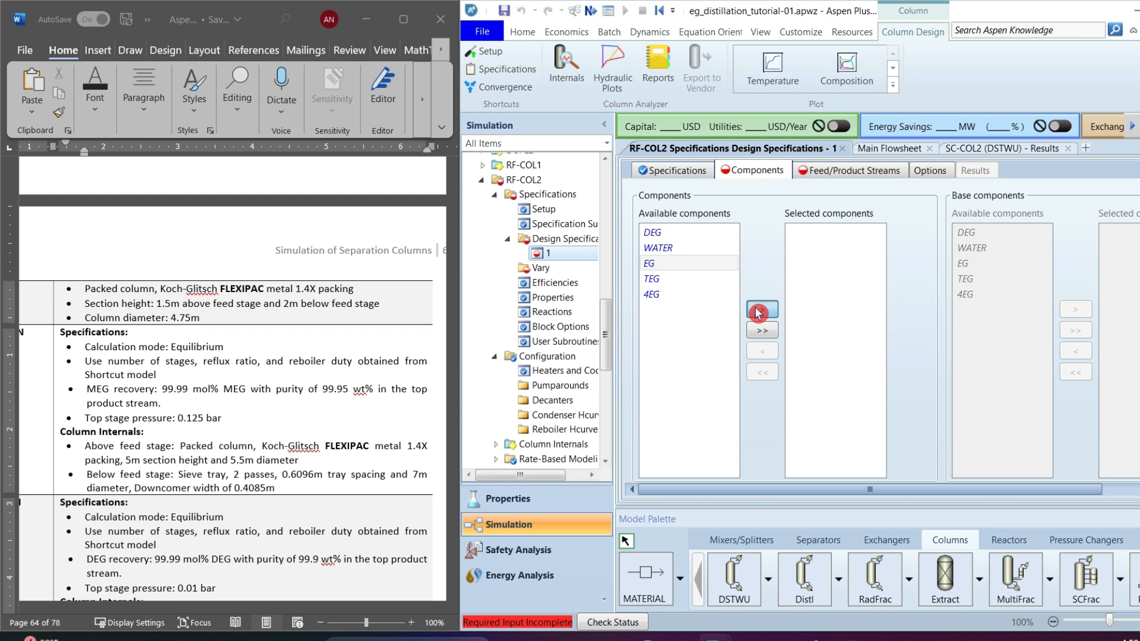
left_click(852, 170)
left_click(670, 220)
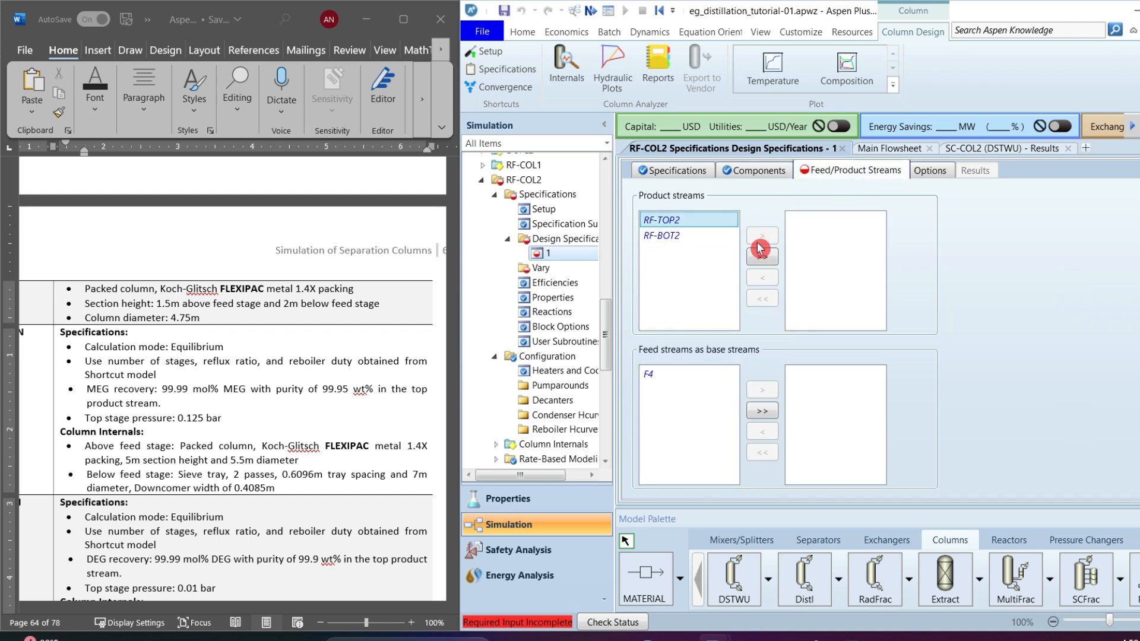
left_click(763, 236)
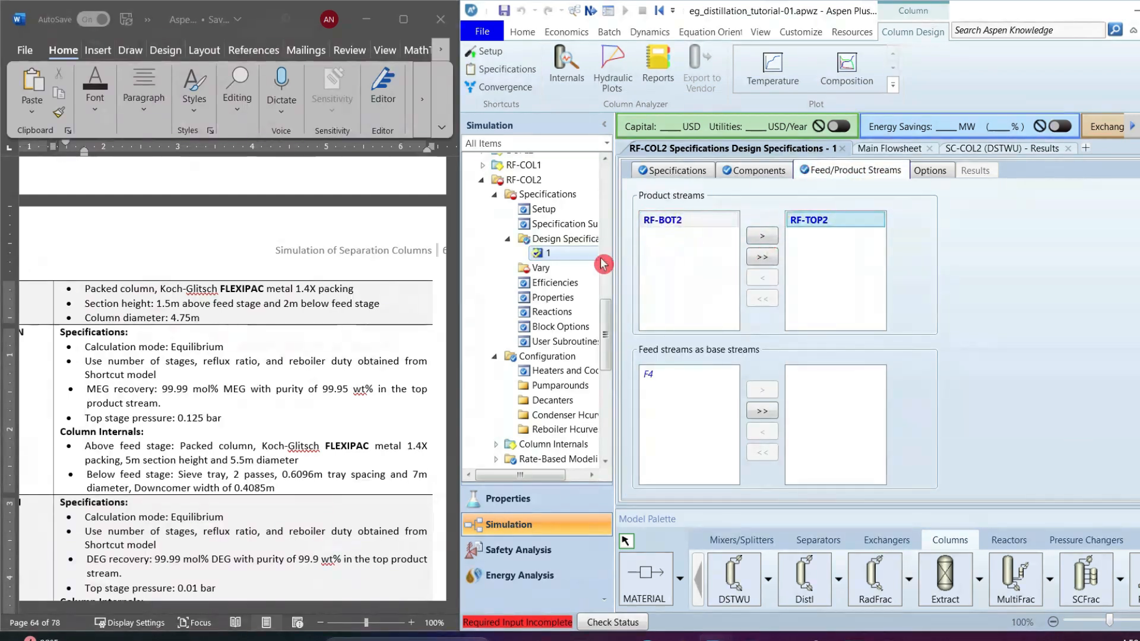
- Add a second RF-COL2 design specification of type Mass purity with a target of 0.9995 for a product stream
left_click(565, 240)
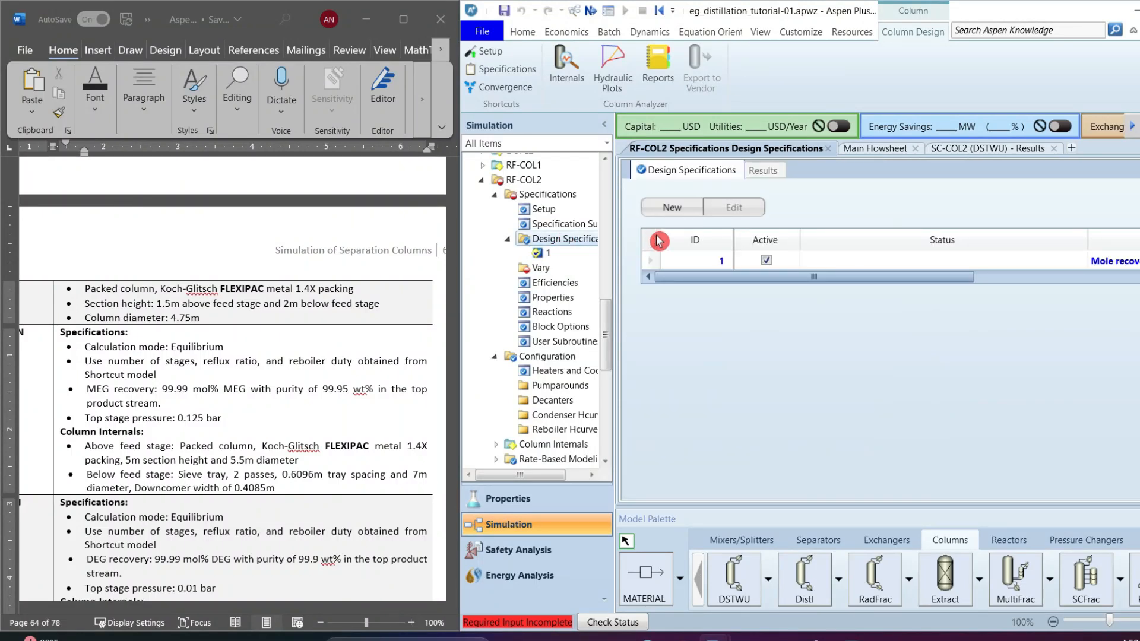
left_click(686, 207)
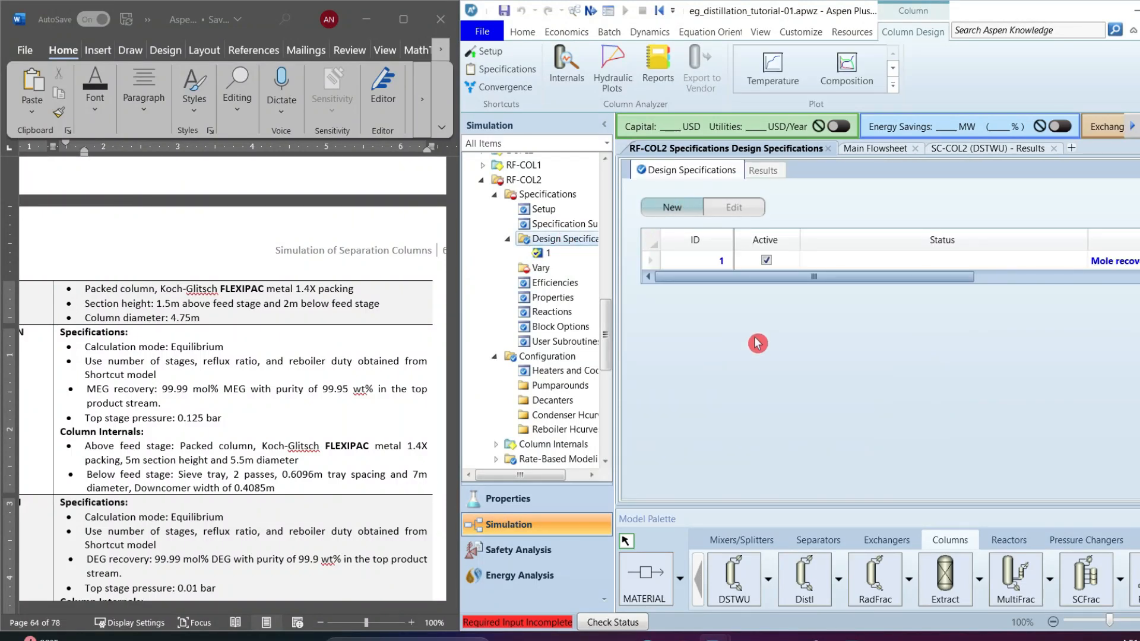
left_click(866, 240)
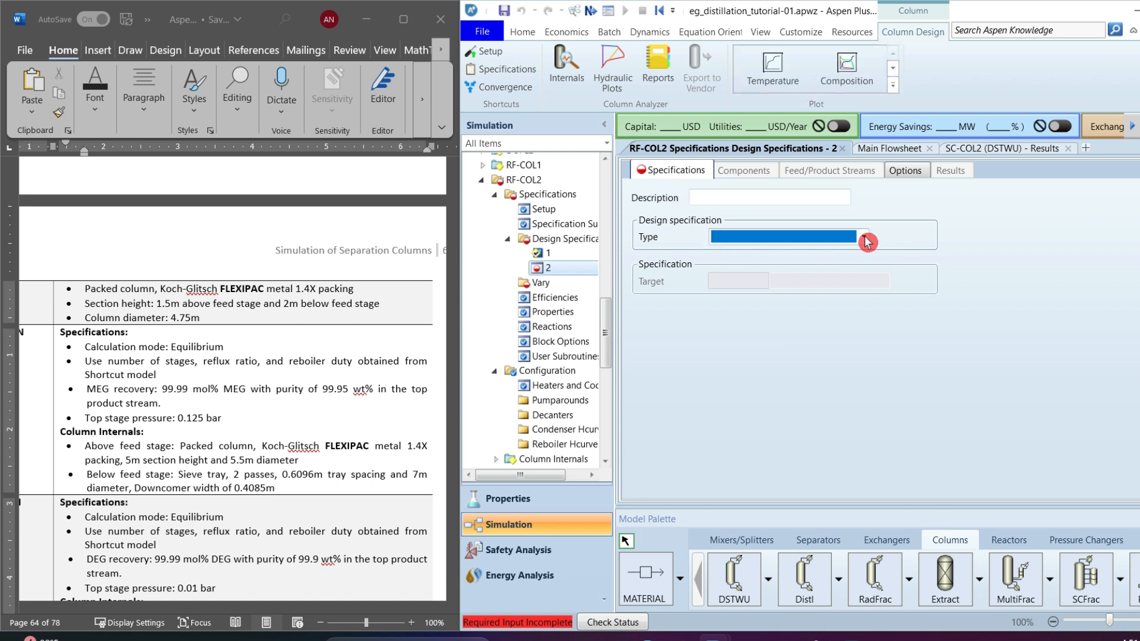
left_click(779, 246)
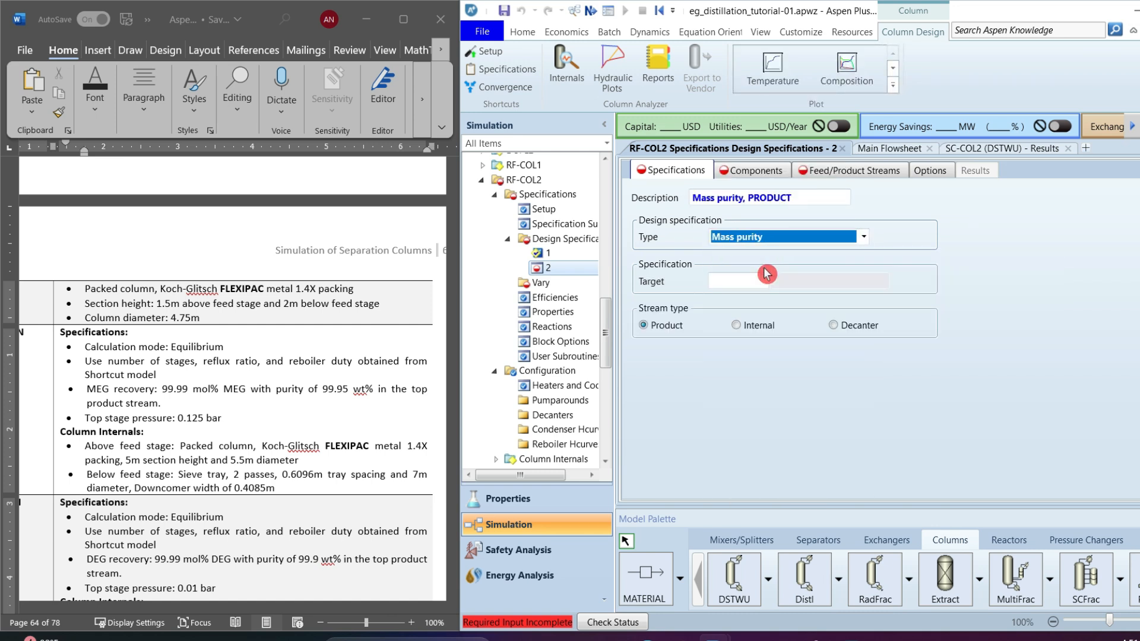
left_click(742, 281)
type("0.9995")
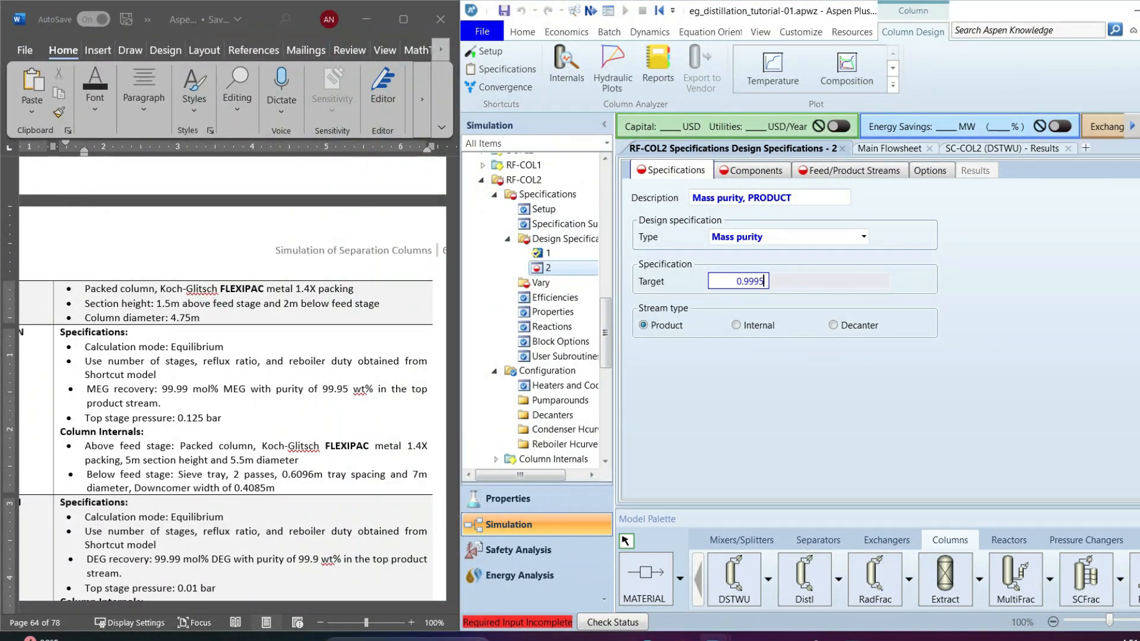
- Assign component EG and product stream RF-TOP2 to the mass purity specification
left_click(752, 172)
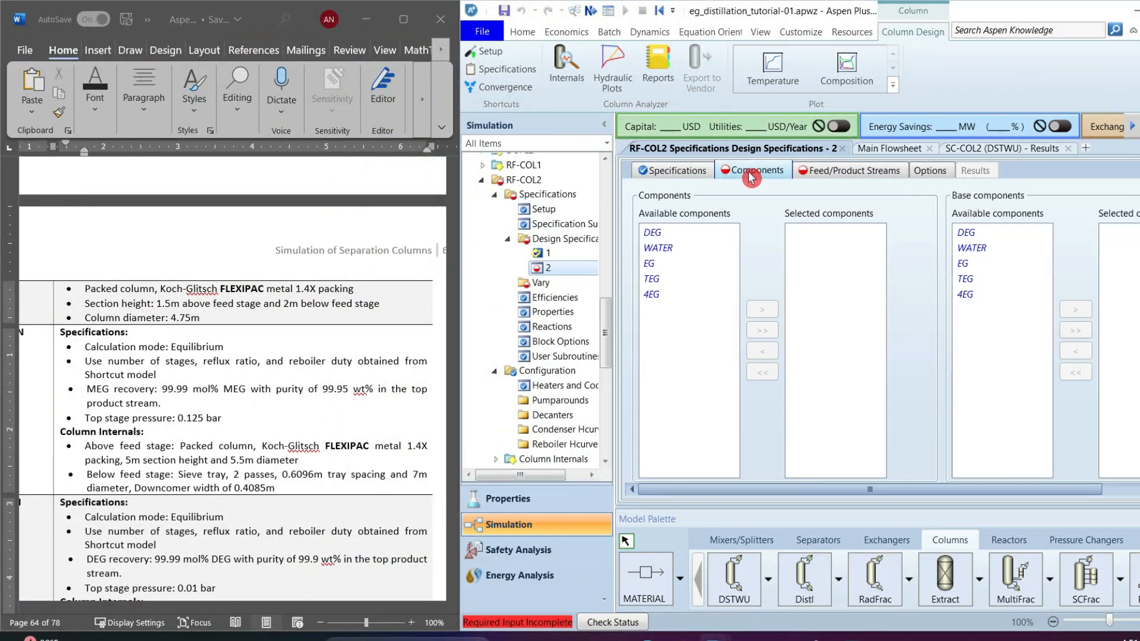
left_click(671, 261)
left_click(762, 309)
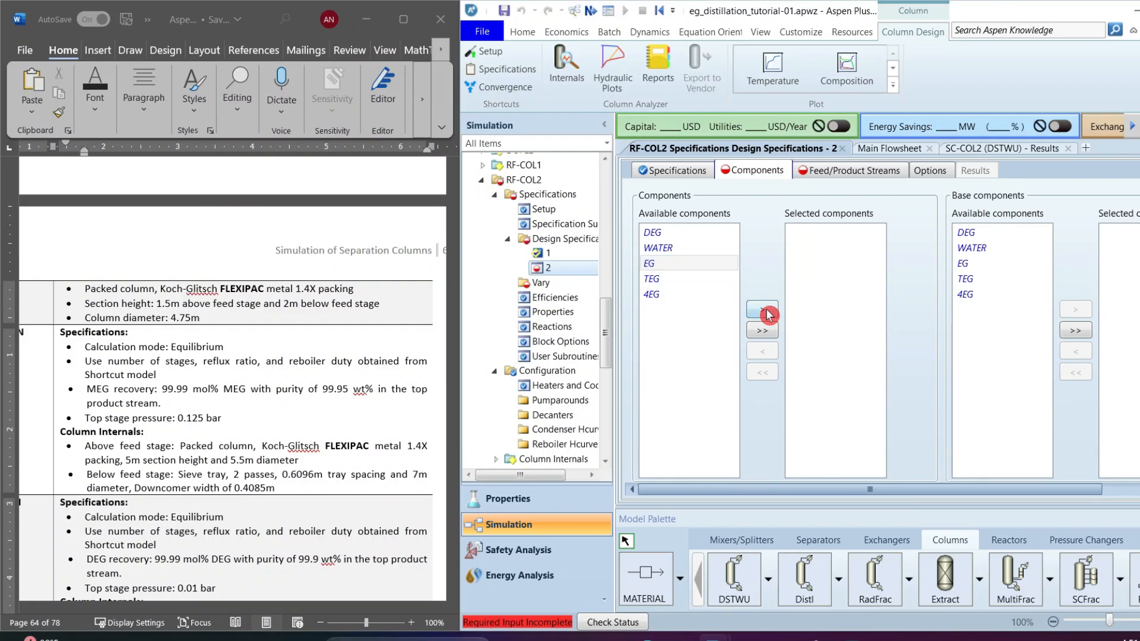
left_click(847, 170)
left_click(672, 222)
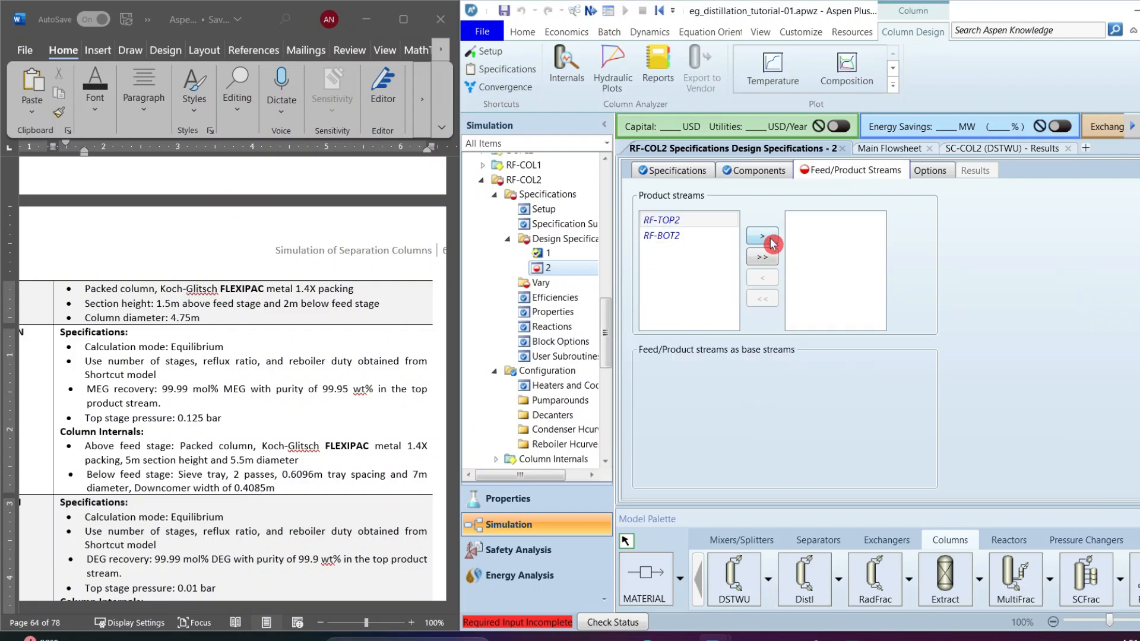
left_click(771, 239)
- Create a first adjusted variable under RF-COL2's Vary specifications and consult the operating specifications in the column setup
left_click(542, 283)
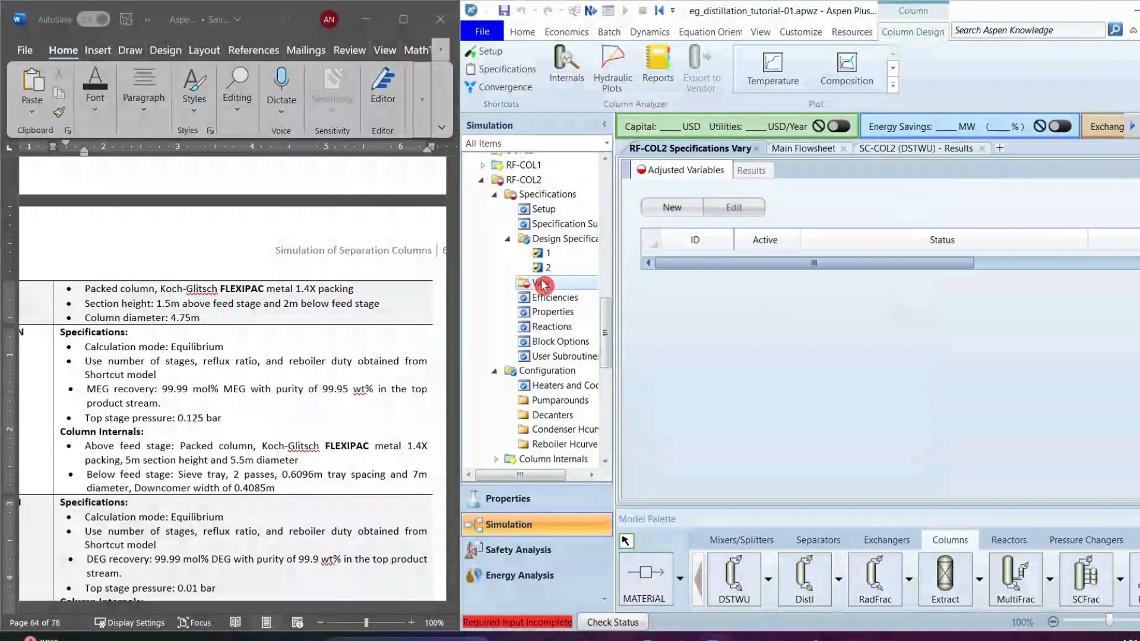
left_click(674, 214)
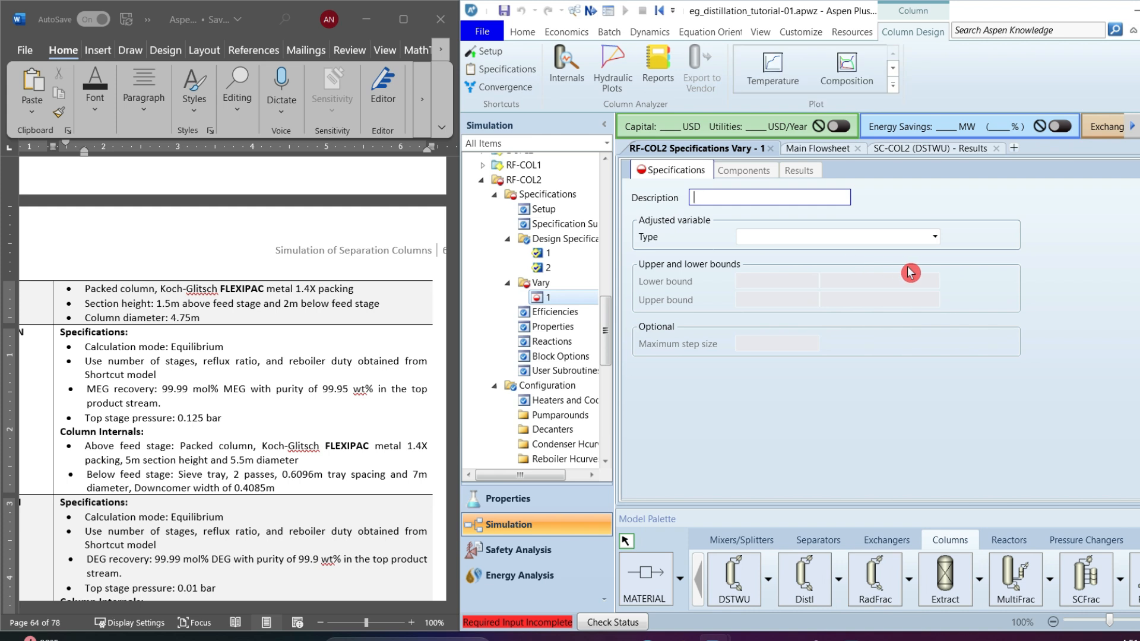
left_click(935, 239)
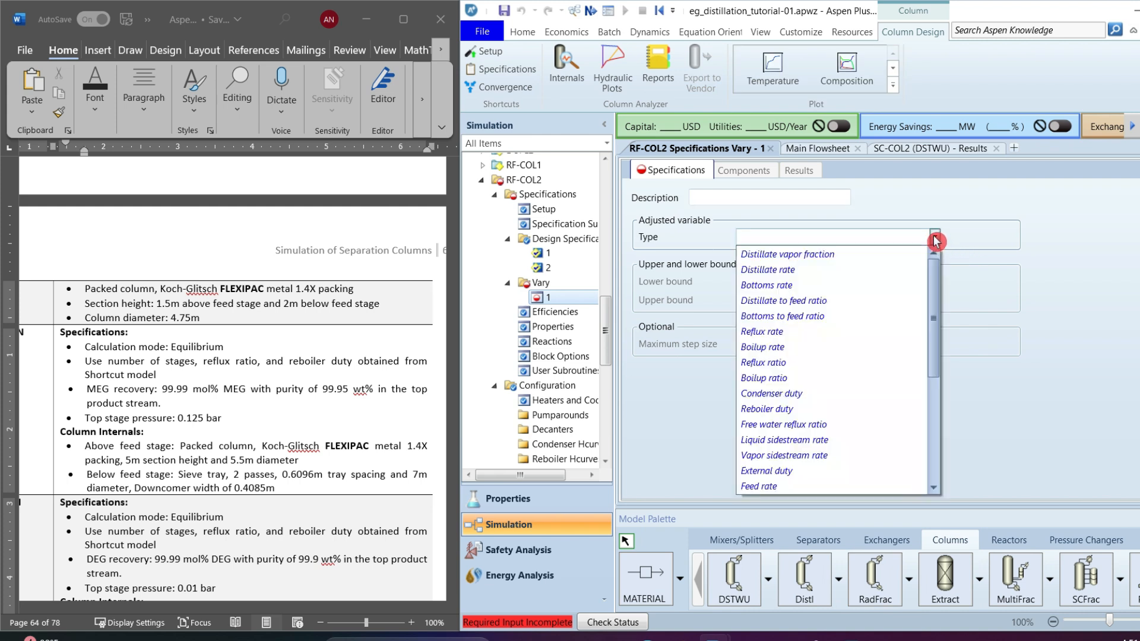
left_click(618, 235)
left_click(554, 210)
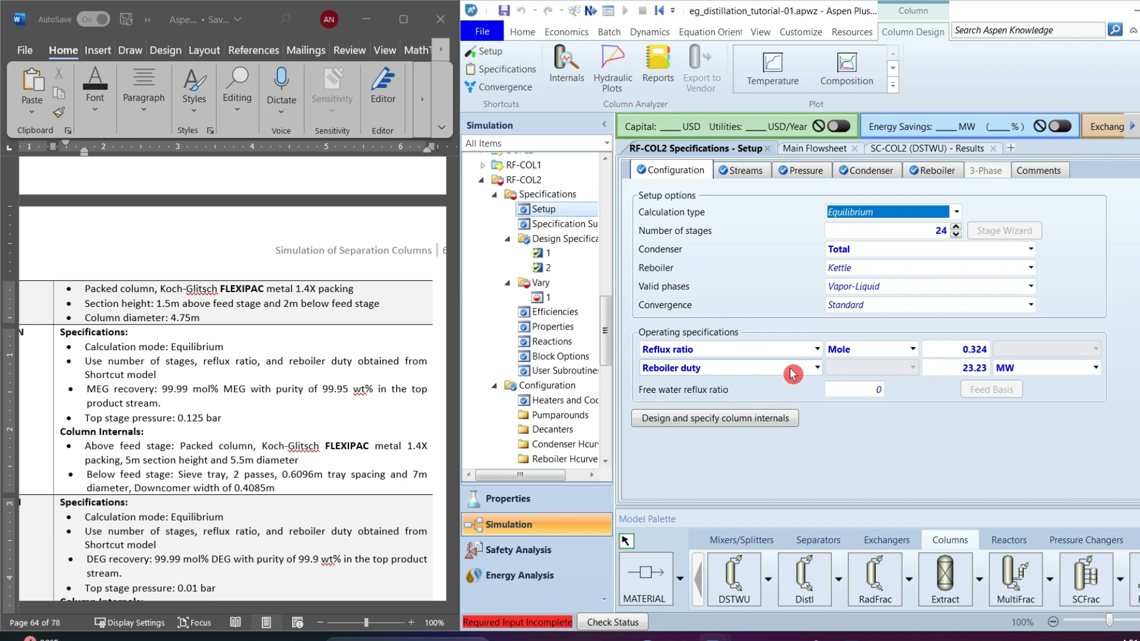
left_click(551, 297)
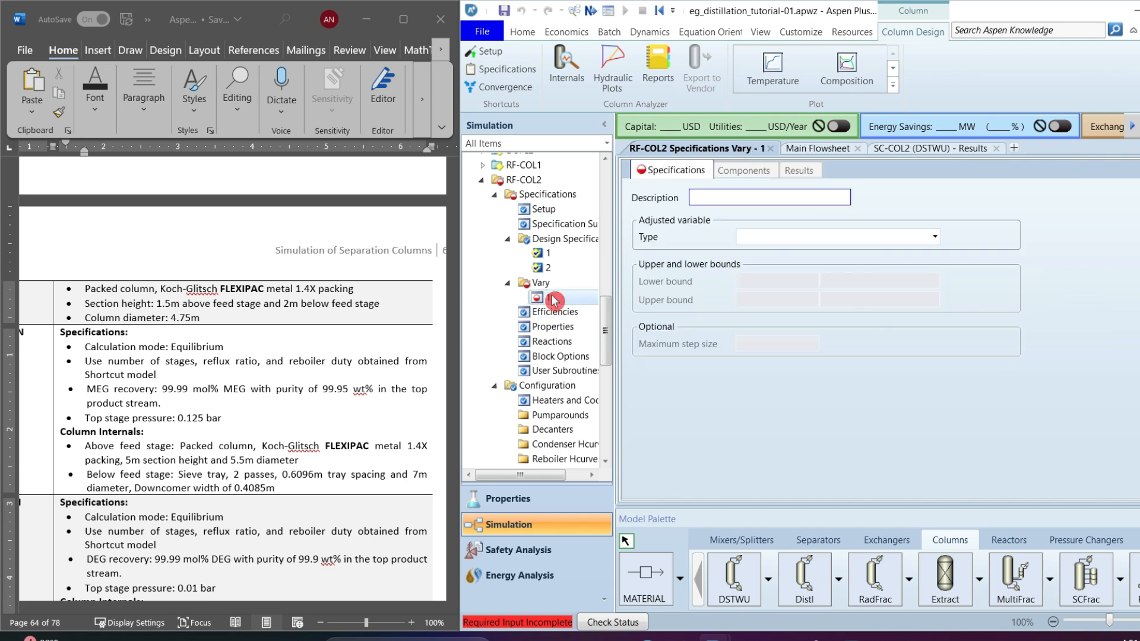
- Define the first adjusted variable as Reflux ratio with a lower bound of 0.1 and an upper bound of 2
left_click(936, 237)
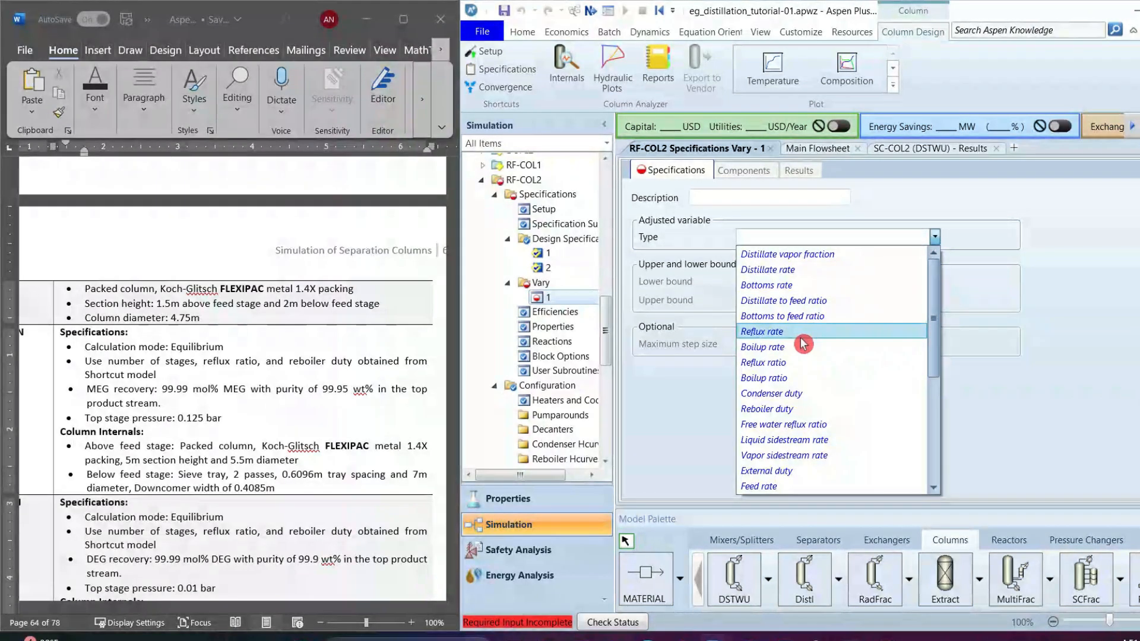
left_click(798, 363)
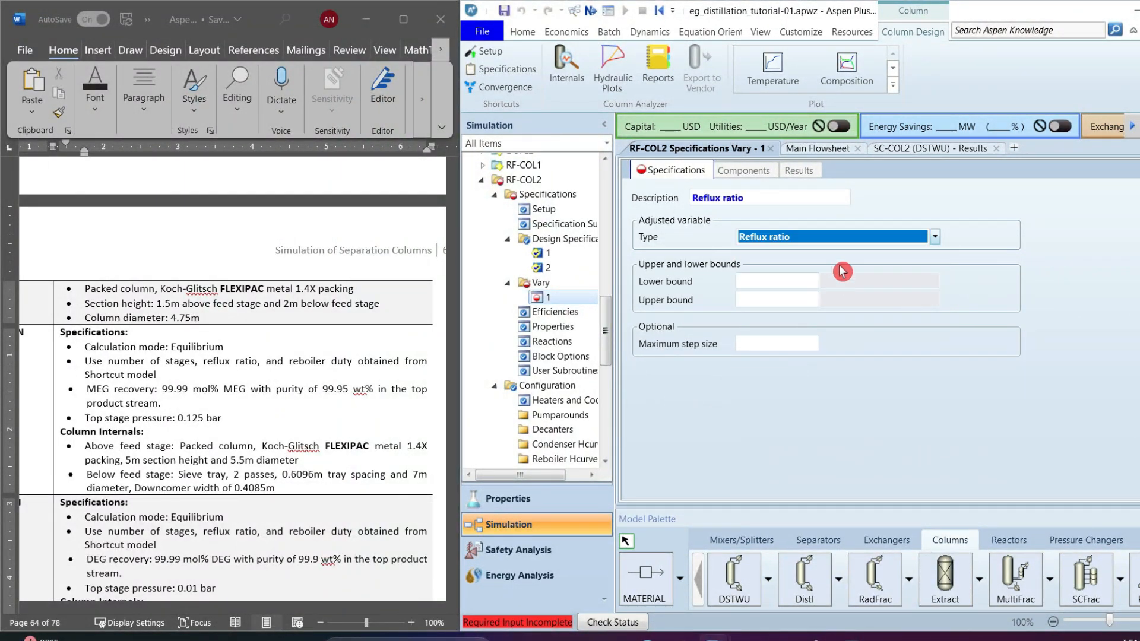
left_click(793, 281)
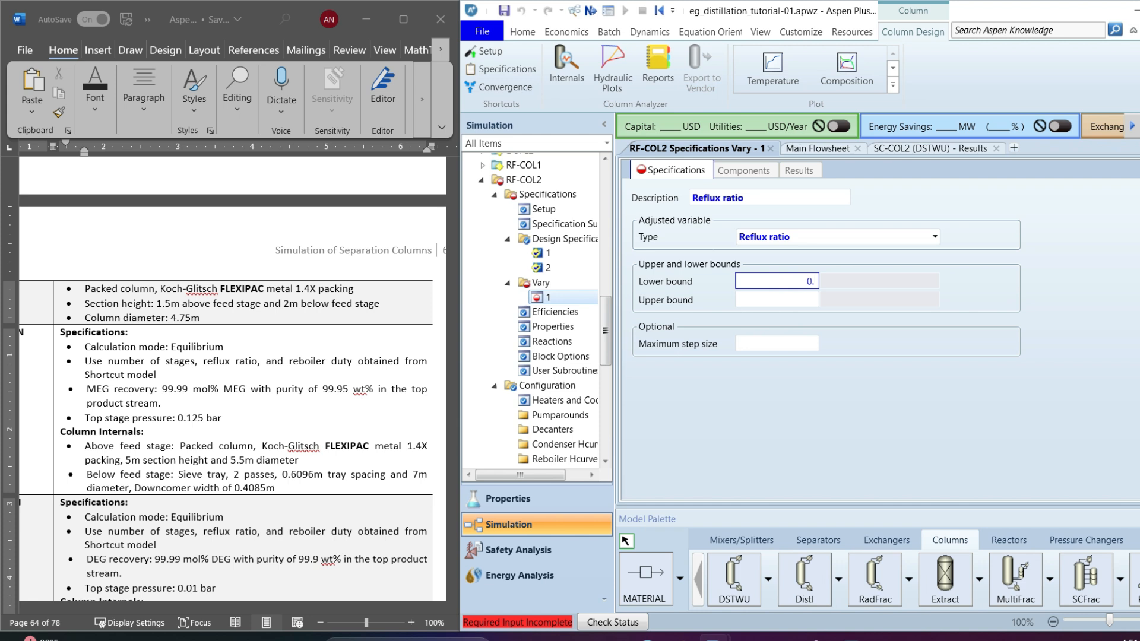
left_click(791, 300)
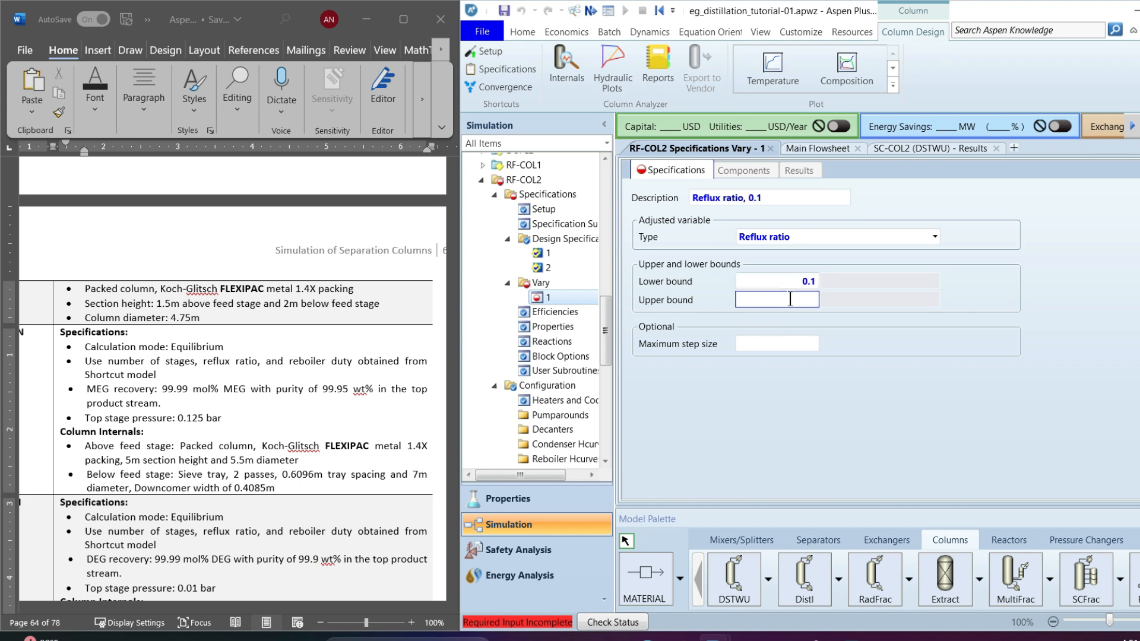
key("Return")
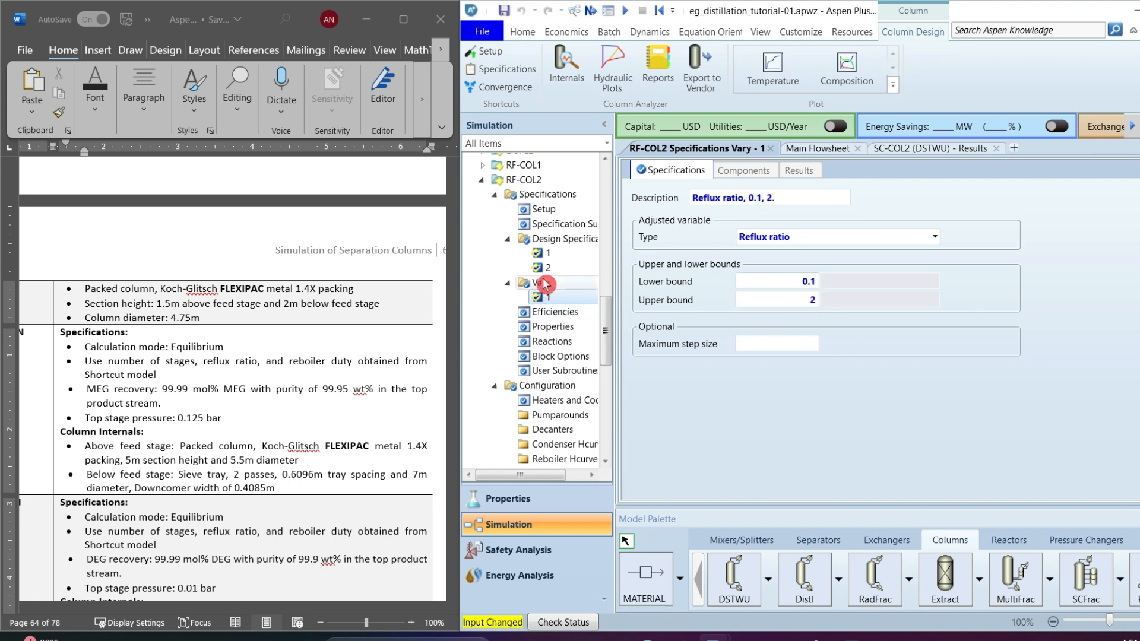
- Add a second adjusted variable to RF-COL2 for Reboiler duty, bounded between 15 and 30 MW
left_click(545, 283)
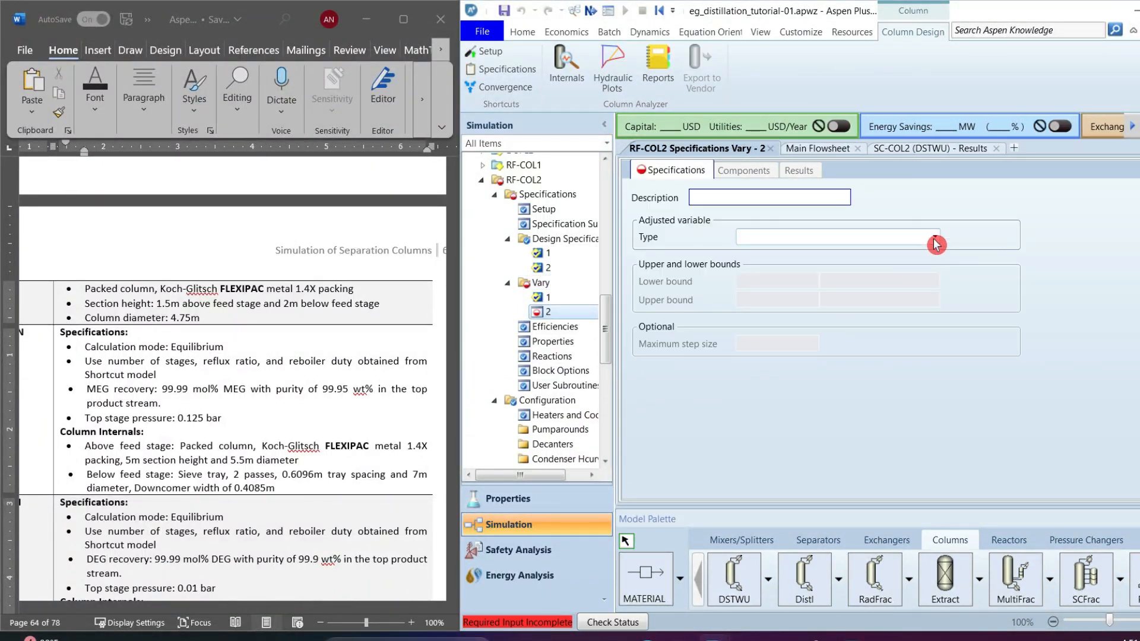
left_click(935, 241)
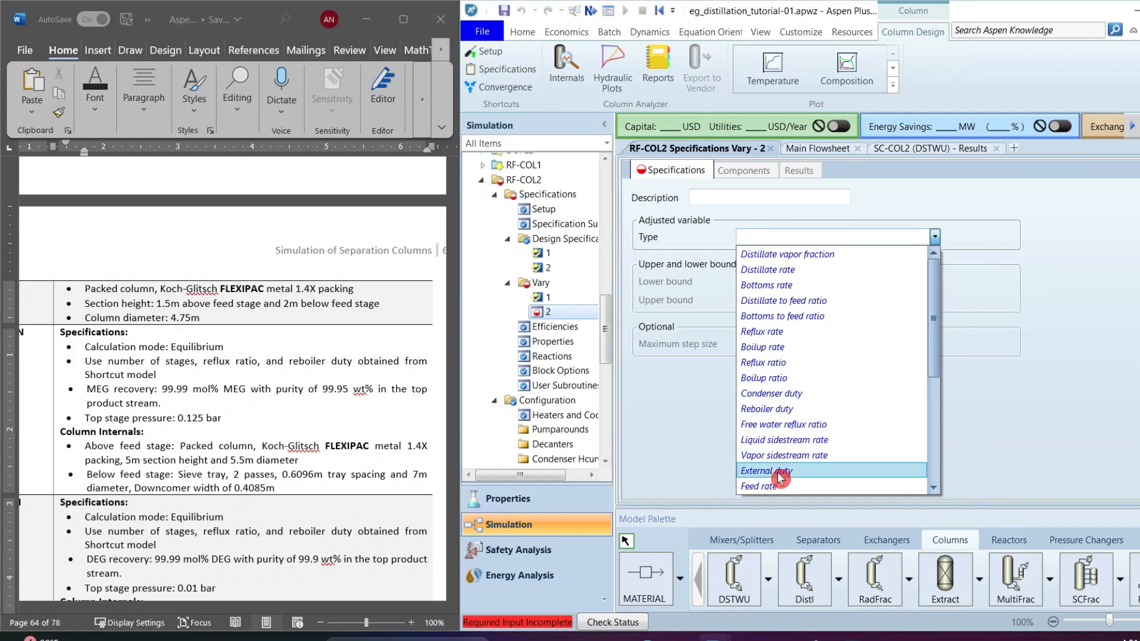
left_click(814, 410)
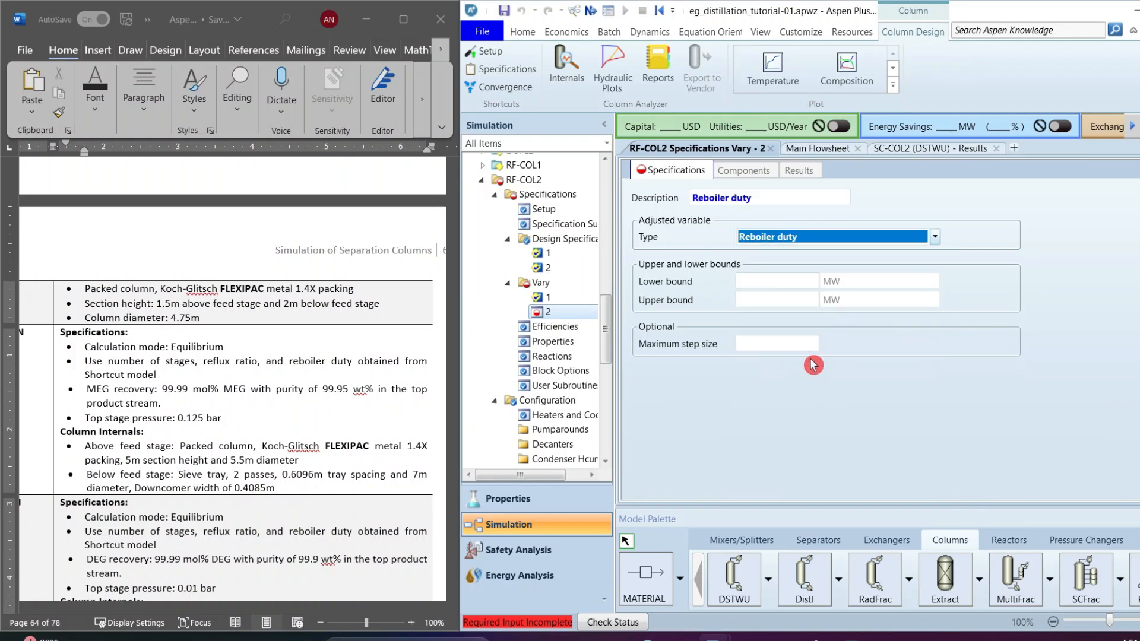
left_click(794, 282)
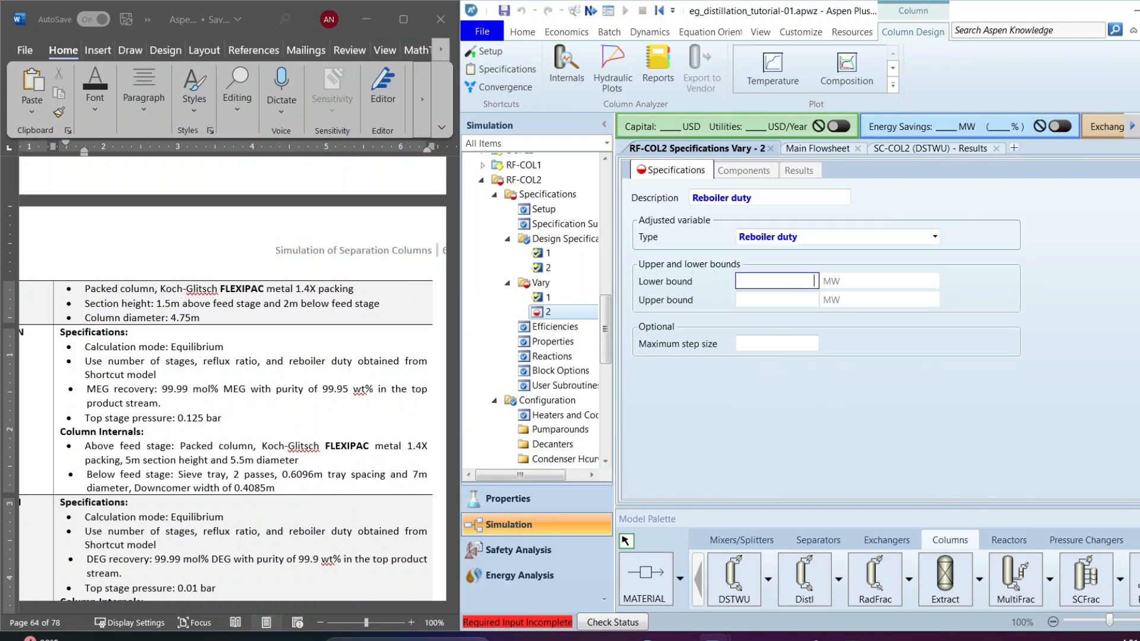
left_click(797, 300)
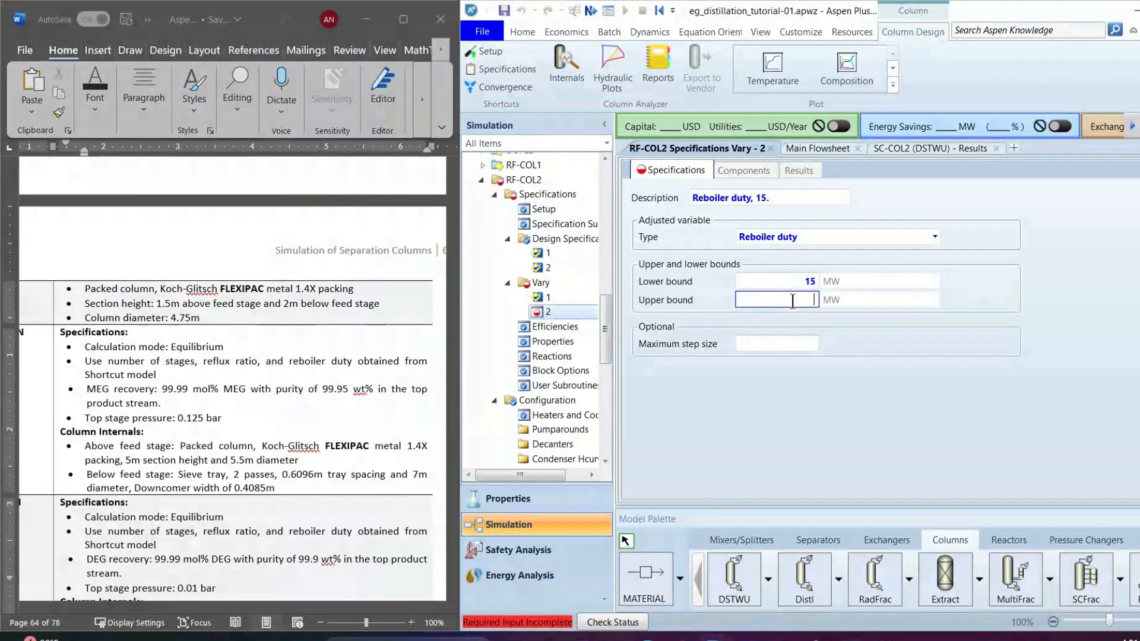
type("30")
left_click(908, 410)
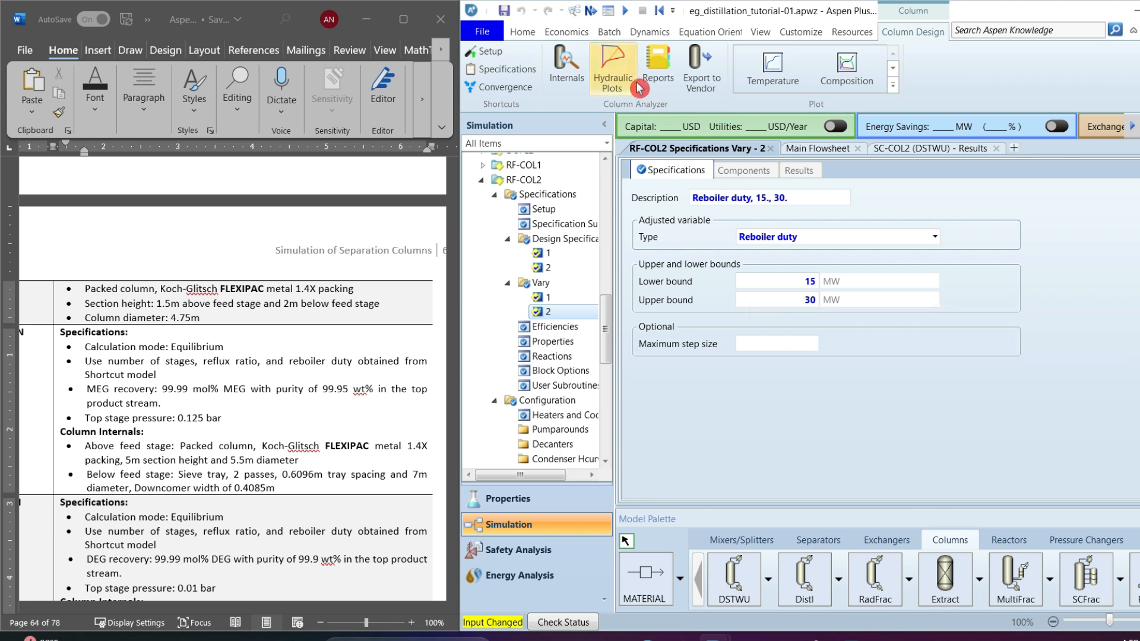
- Run the simulation and open the status messages in RF-COL2's results
left_click(624, 10)
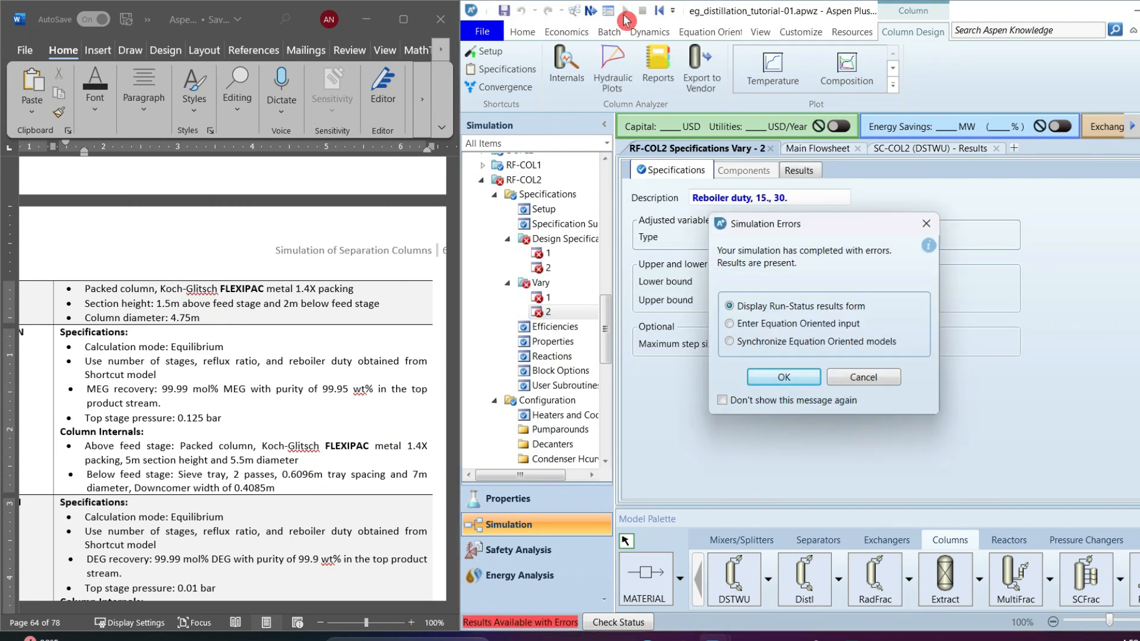
left_click(813, 378)
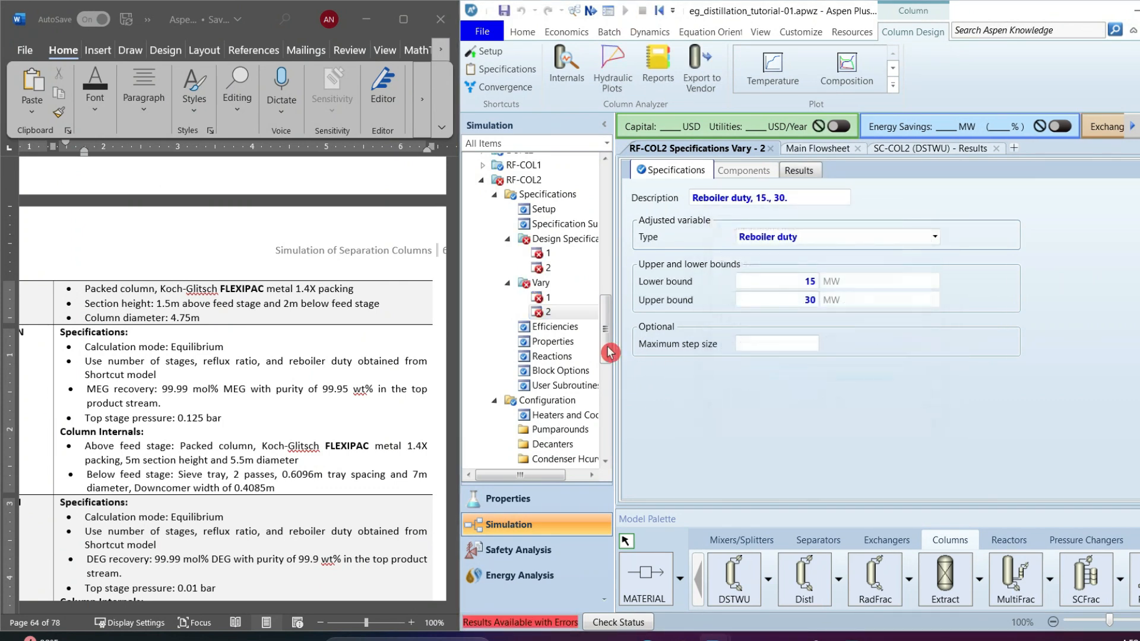
left_click_drag(606, 411, 606, 360)
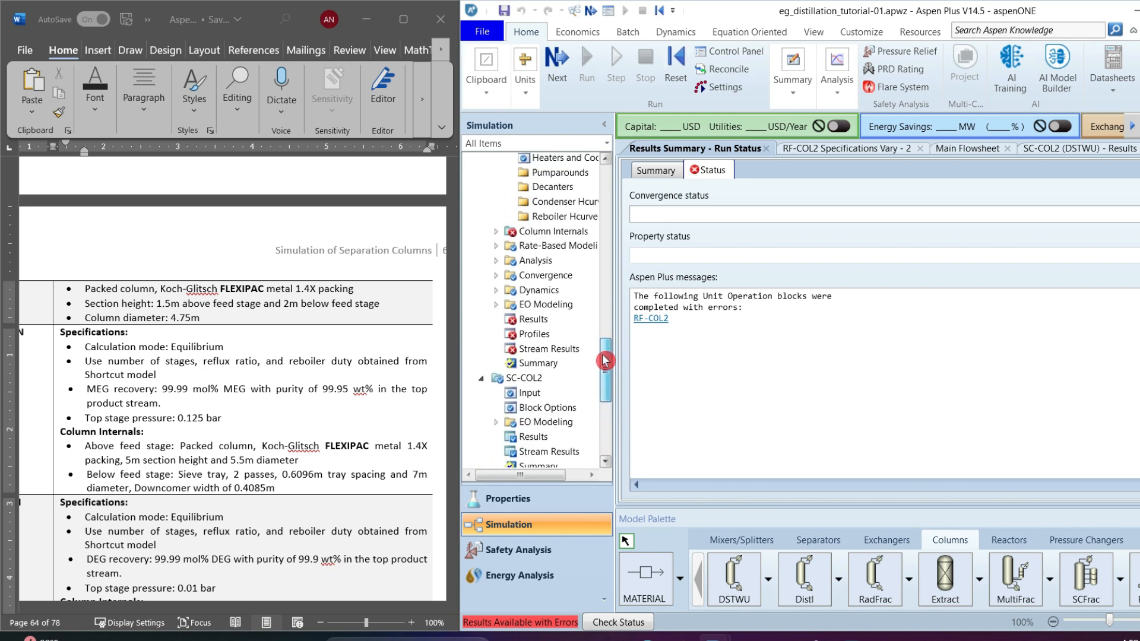
left_click(537, 325)
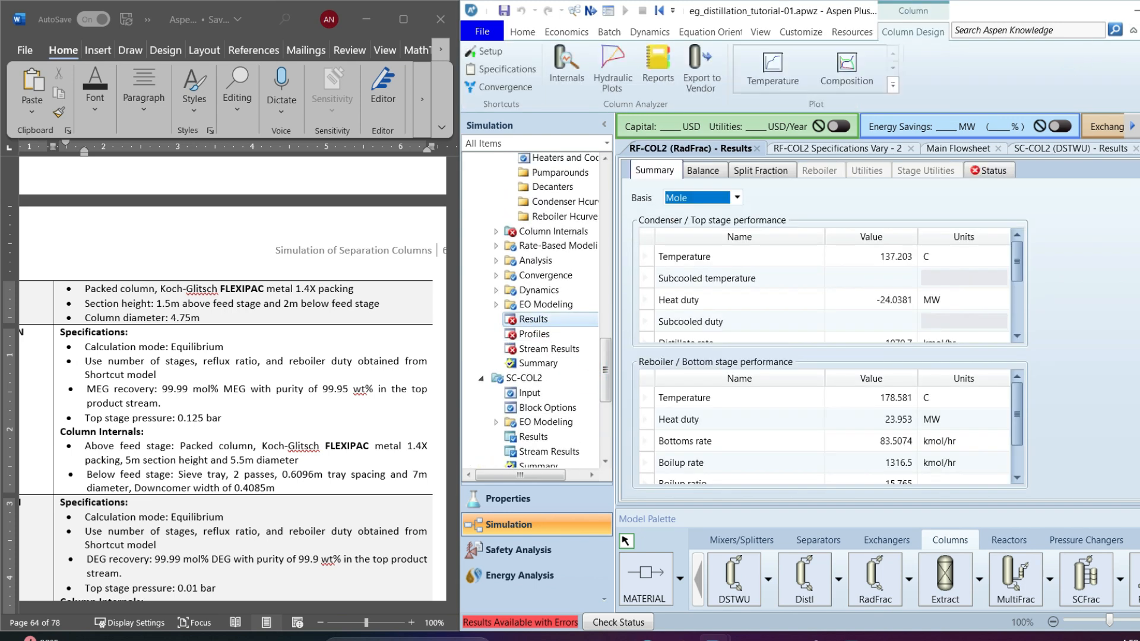
left_click(1139, 11)
left_click(534, 169)
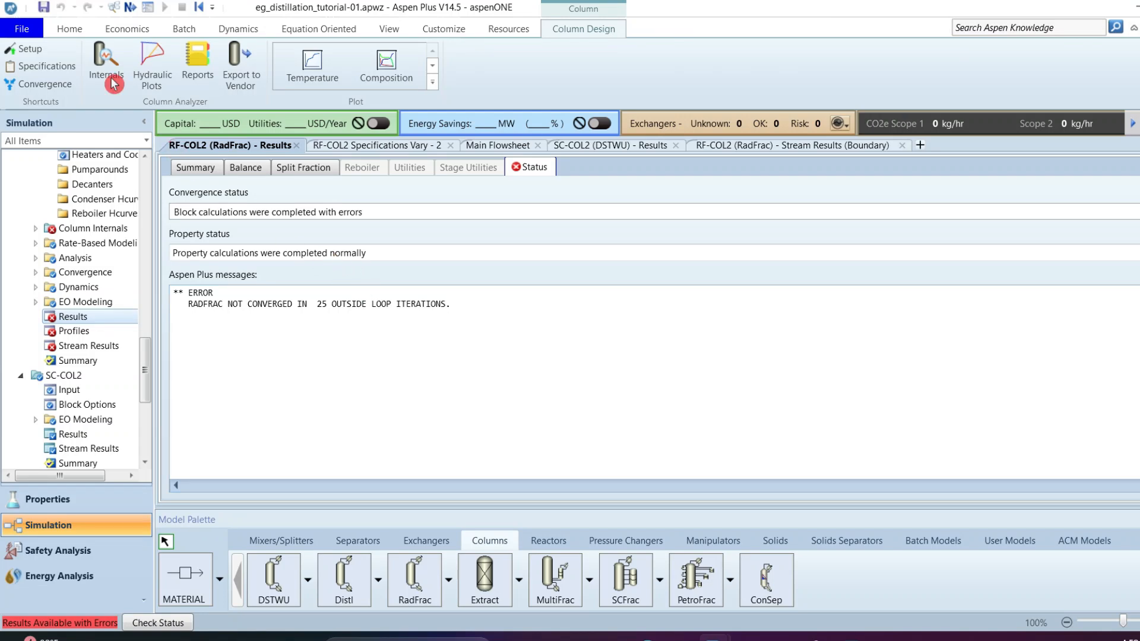
- Examine RF-COL2's convergence iterations and error messages in the simulation's Control Panel
left_click(70, 30)
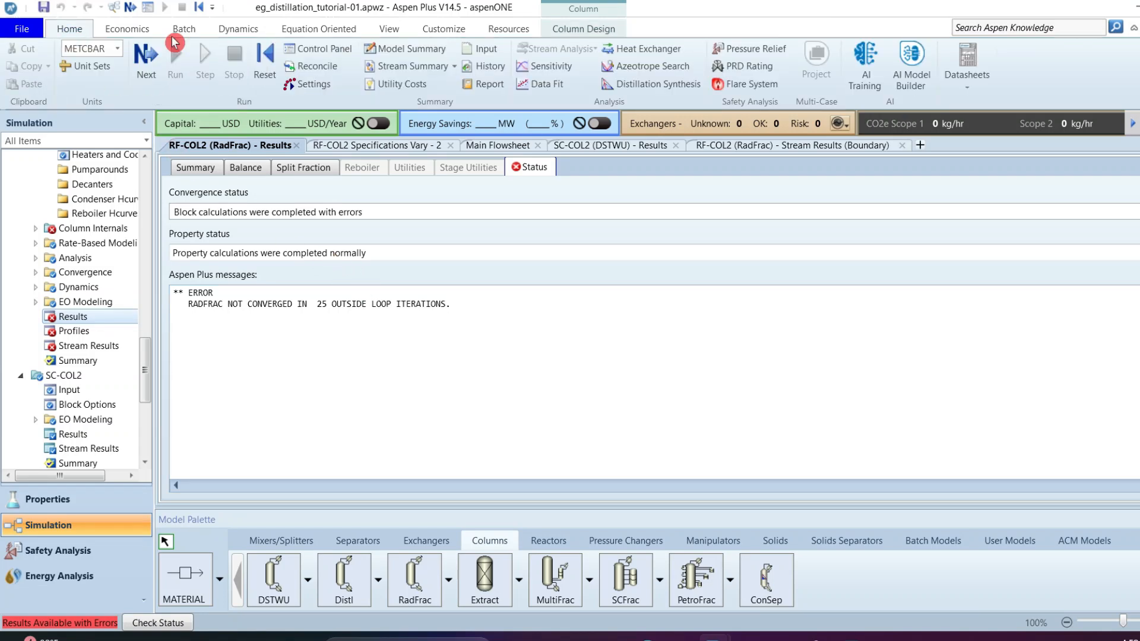
left_click(303, 47)
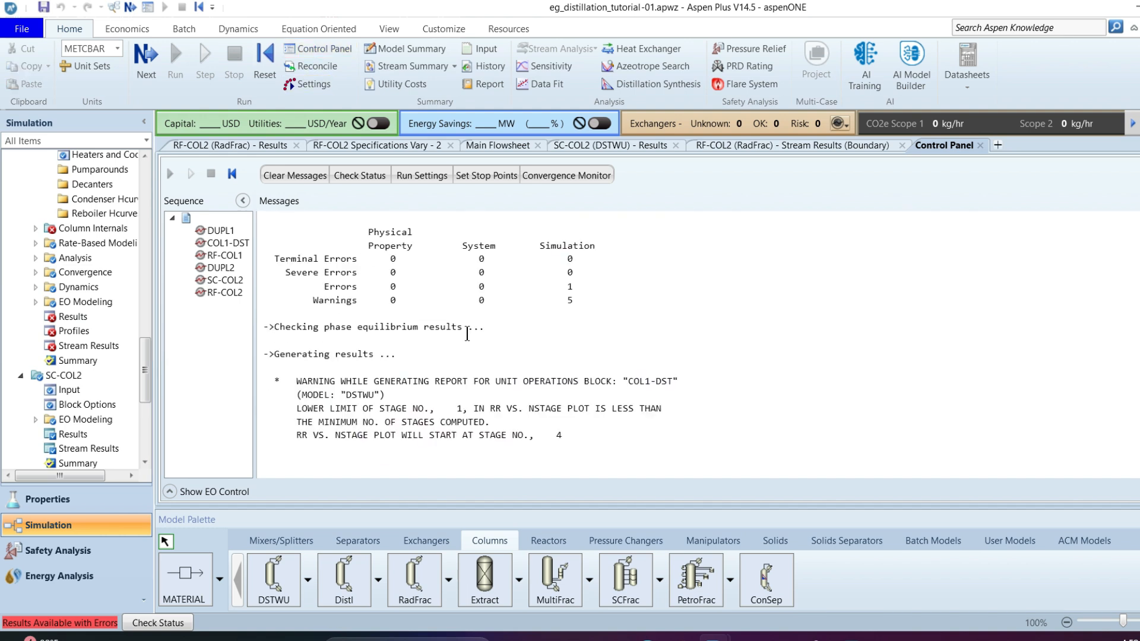
scroll(468, 334, "up", 8)
scroll(467, 335, "up", 5)
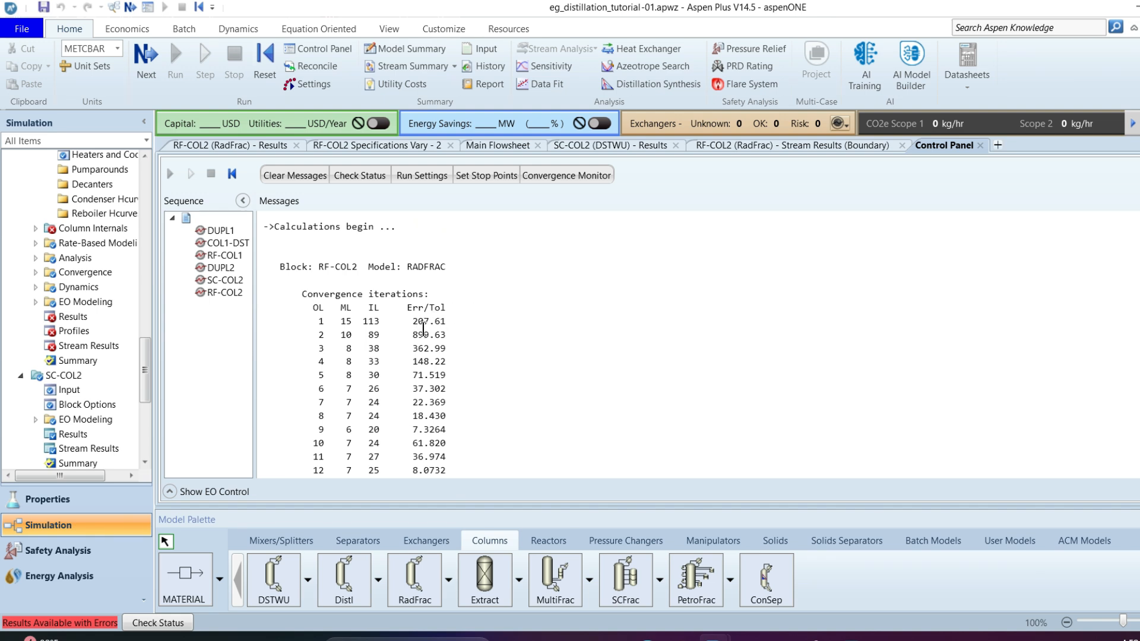
scroll(426, 339, "down", 5)
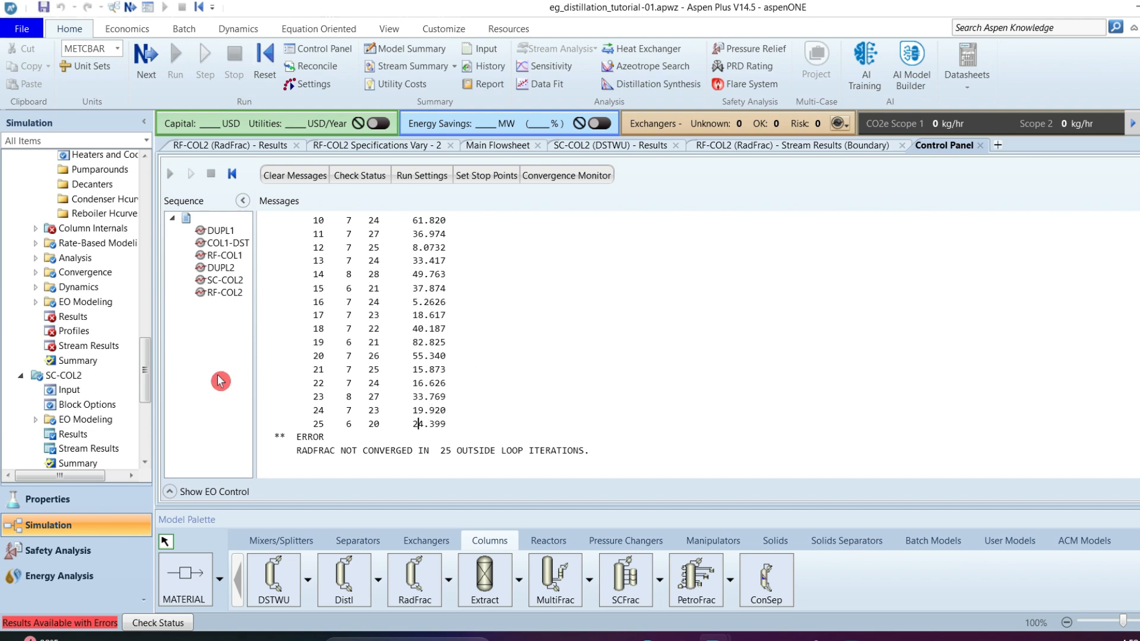
scroll(146, 380, "up", 1)
- In RF-COL2's basic convergence settings, set the maximum iterations to 200 and the damping level to Mild
left_click_drag(146, 378, 145, 376)
left_click(35, 338)
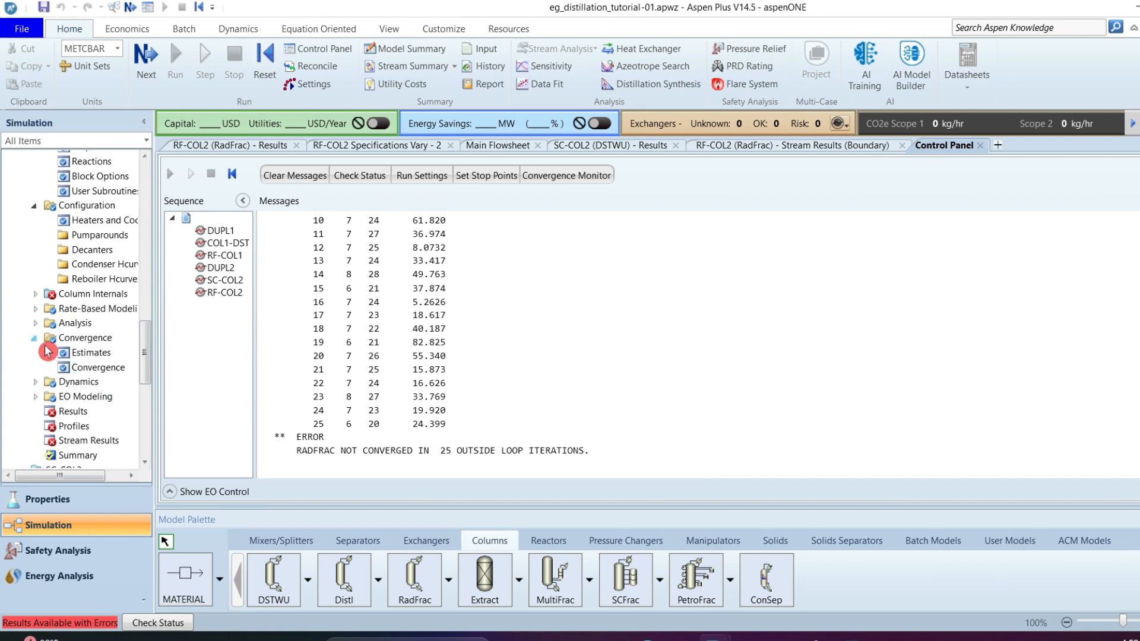
left_click(108, 368)
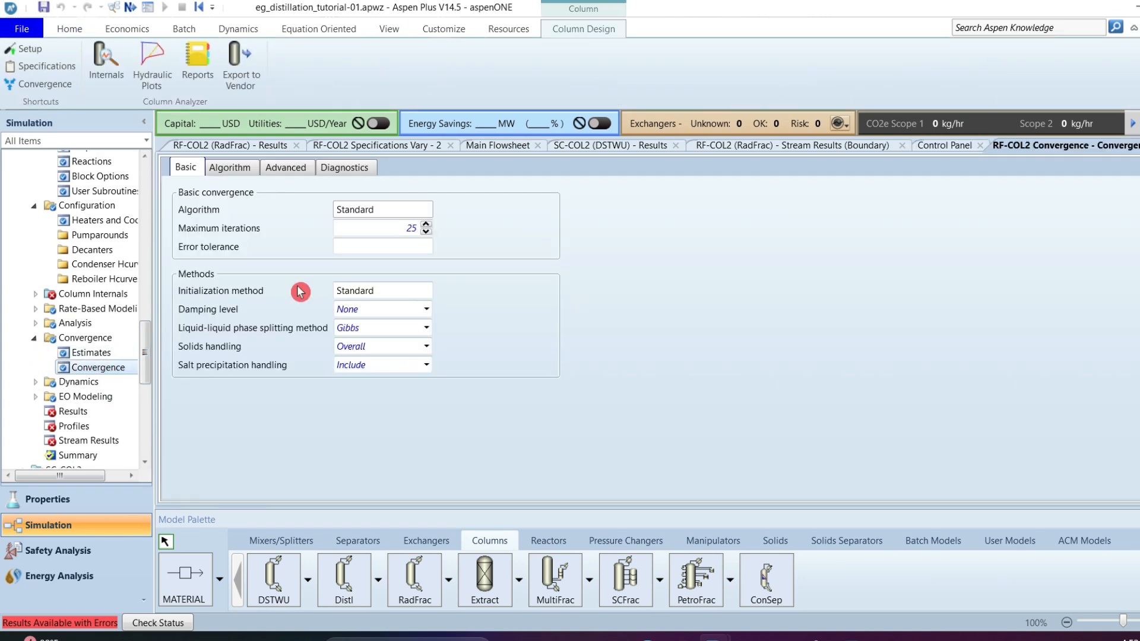
left_click(392, 227)
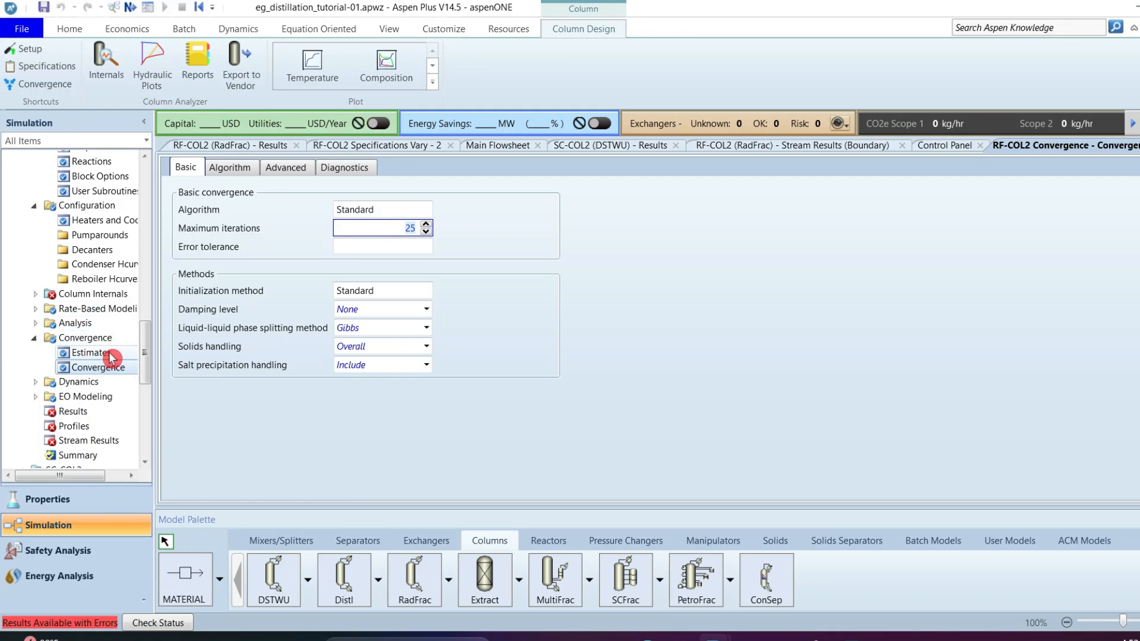
mouse_move(145, 369)
left_mouse_down()
mouse_move(155, 306)
mouse_move(145, 369)
left_mouse_up()
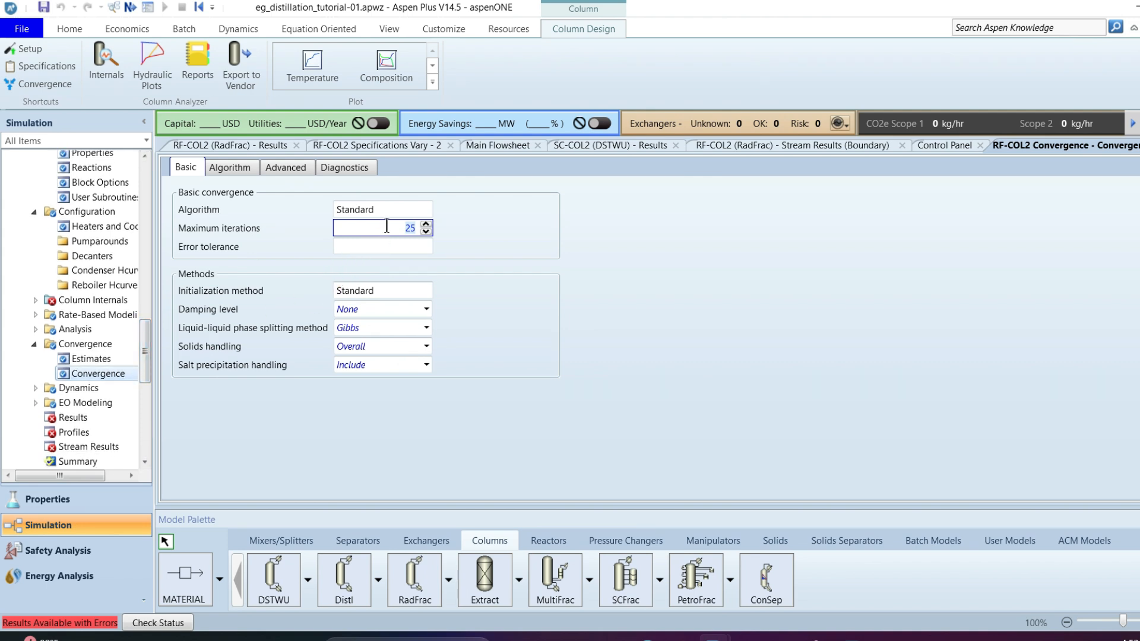
type("200")
left_click(595, 364)
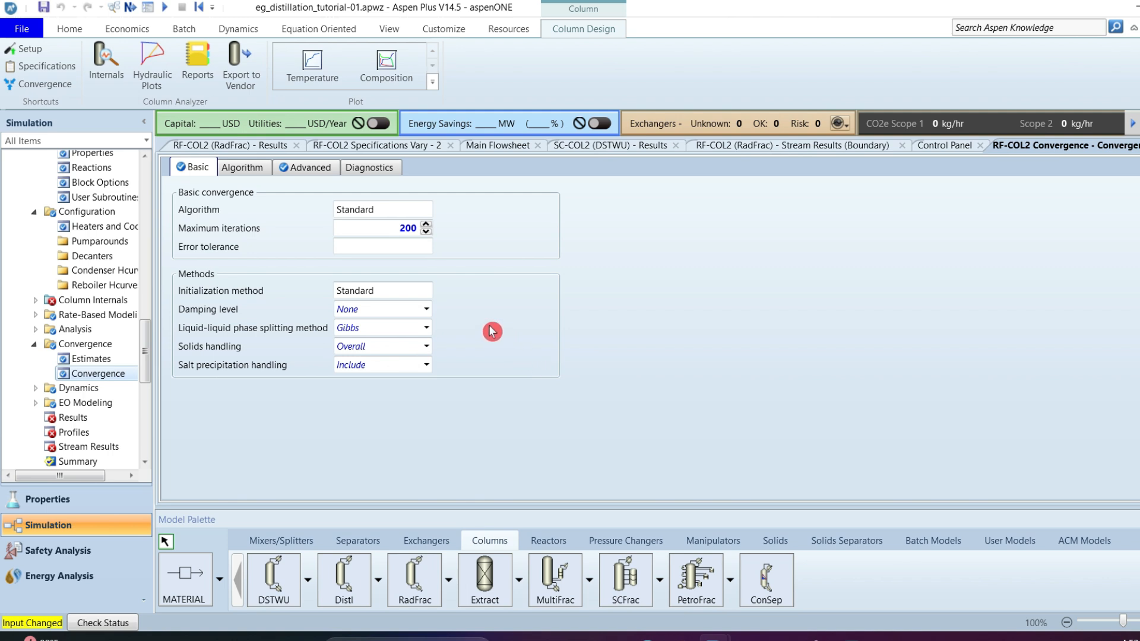
left_click(428, 310)
left_click(374, 342)
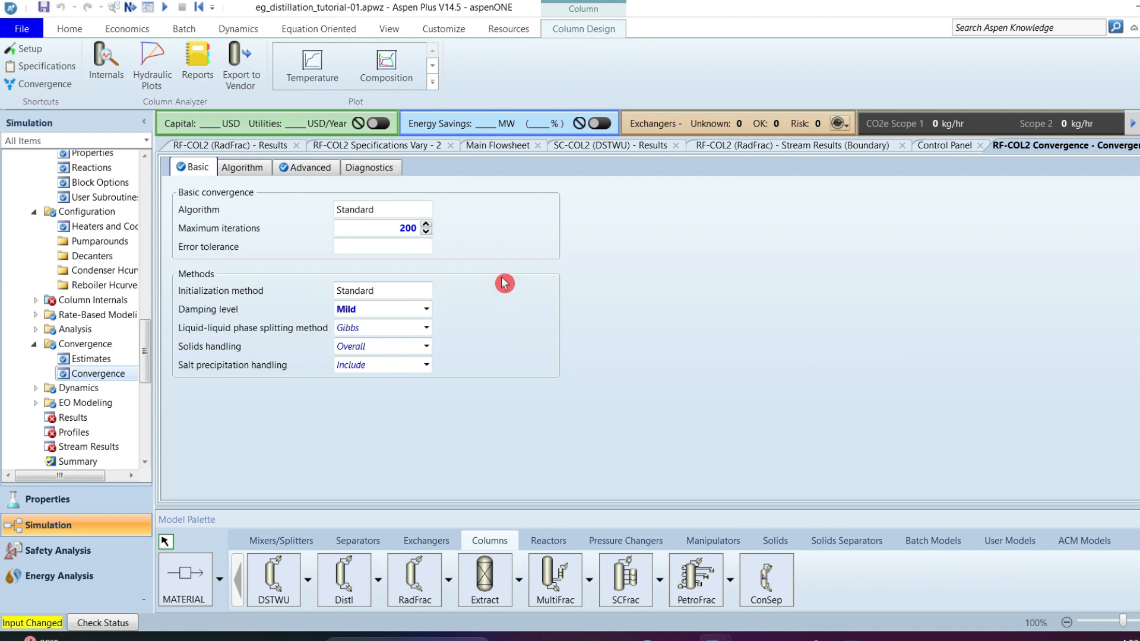
- Reinitialize the whole simulation and rerun it with the revised convergence settings
left_click(198, 10)
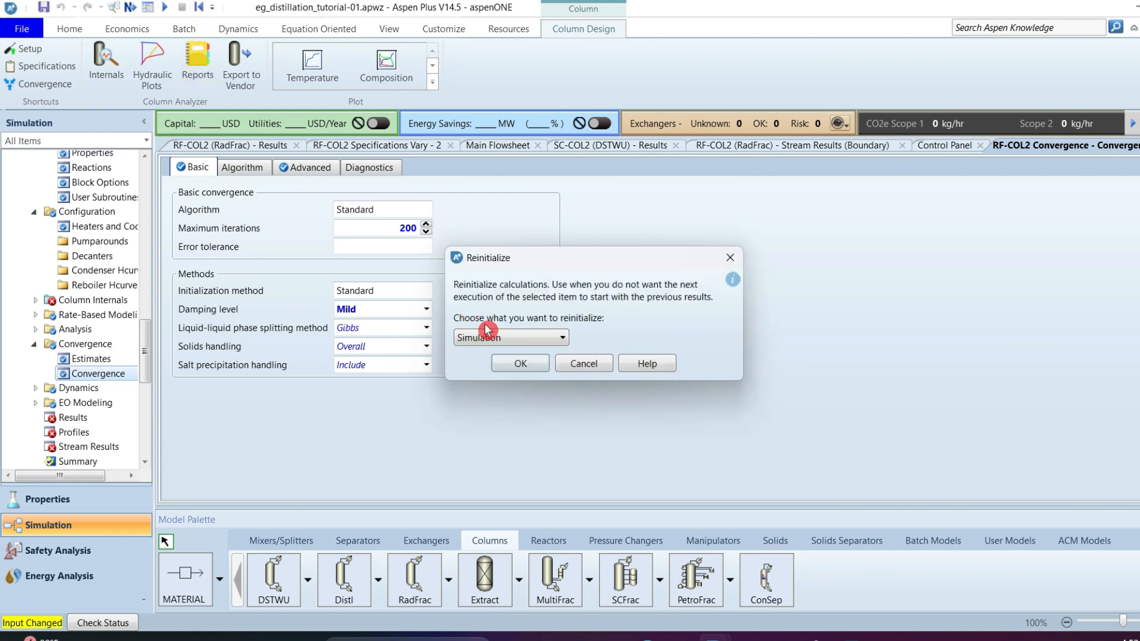
left_click(521, 364)
left_click(674, 349)
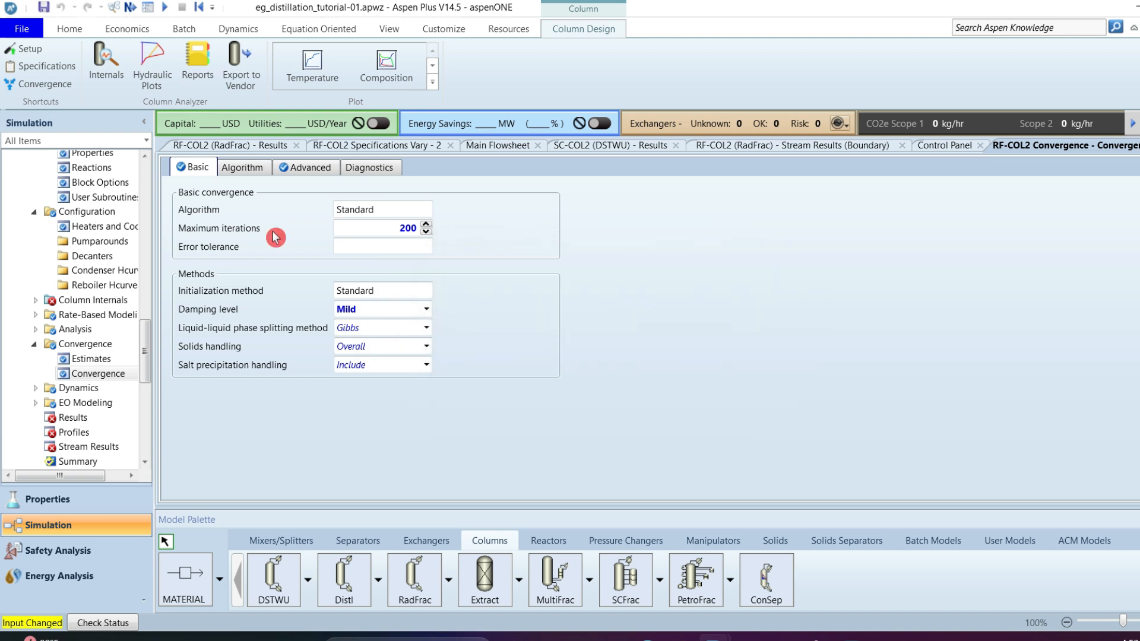
left_click(44, 9)
left_click(180, 72)
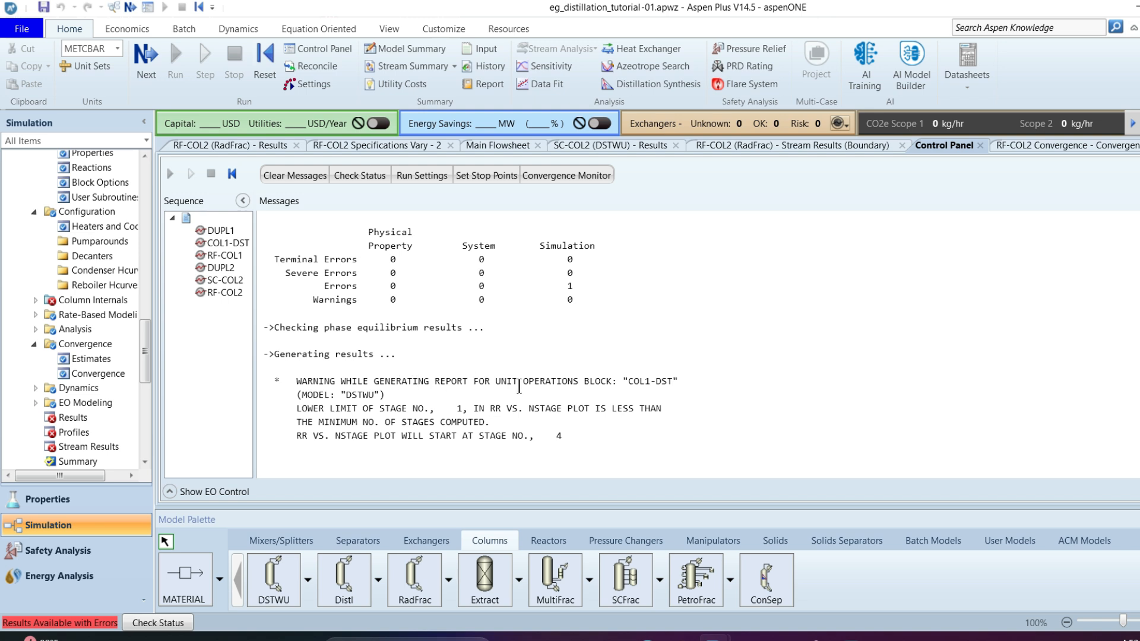
- Review the Err/Tol history of the RF-COL2 and RF-COL1 iterations in the run messages
scroll(519, 387, "up", 8)
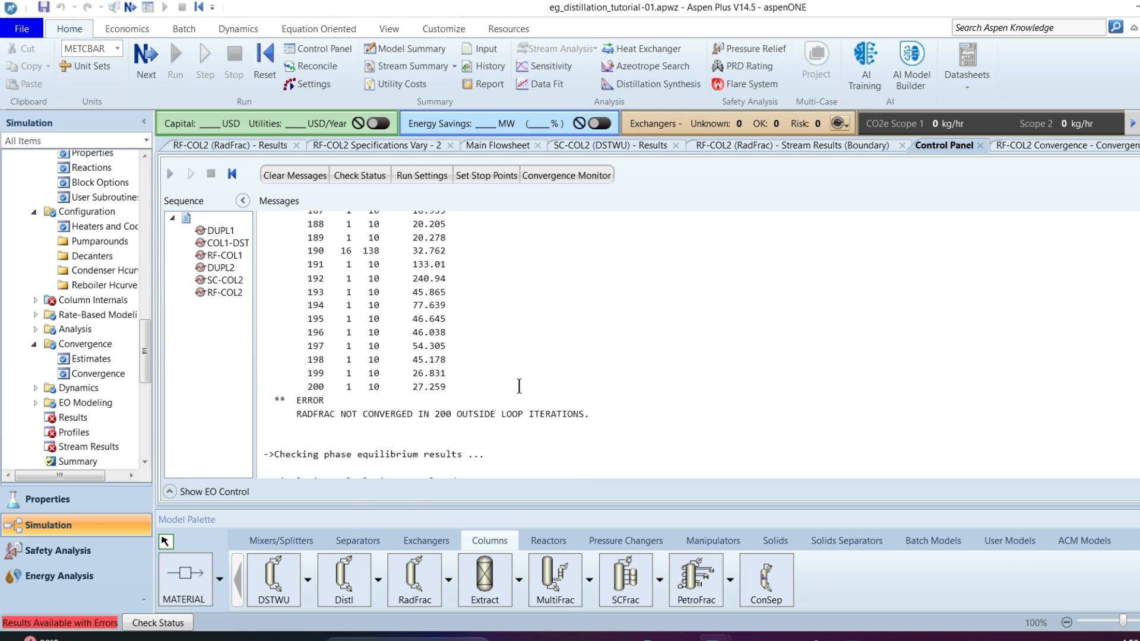
left_click_drag(481, 416, 510, 416)
scroll(434, 345, "up", 20)
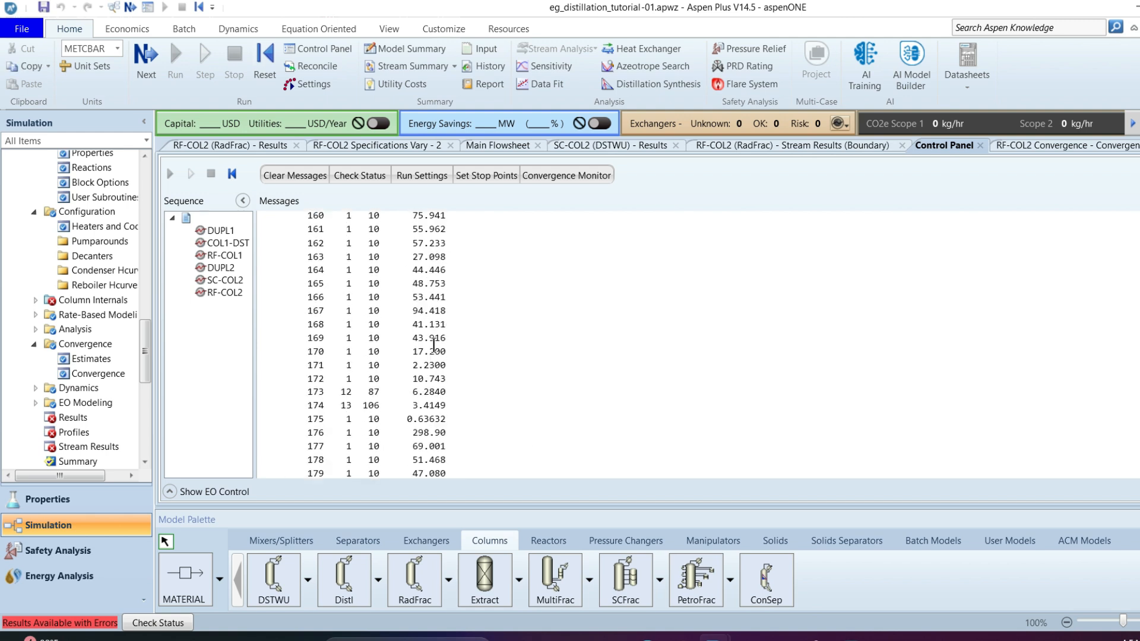
scroll(434, 345, "up", 17)
scroll(434, 346, "up", 20)
scroll(434, 343, "down", 1)
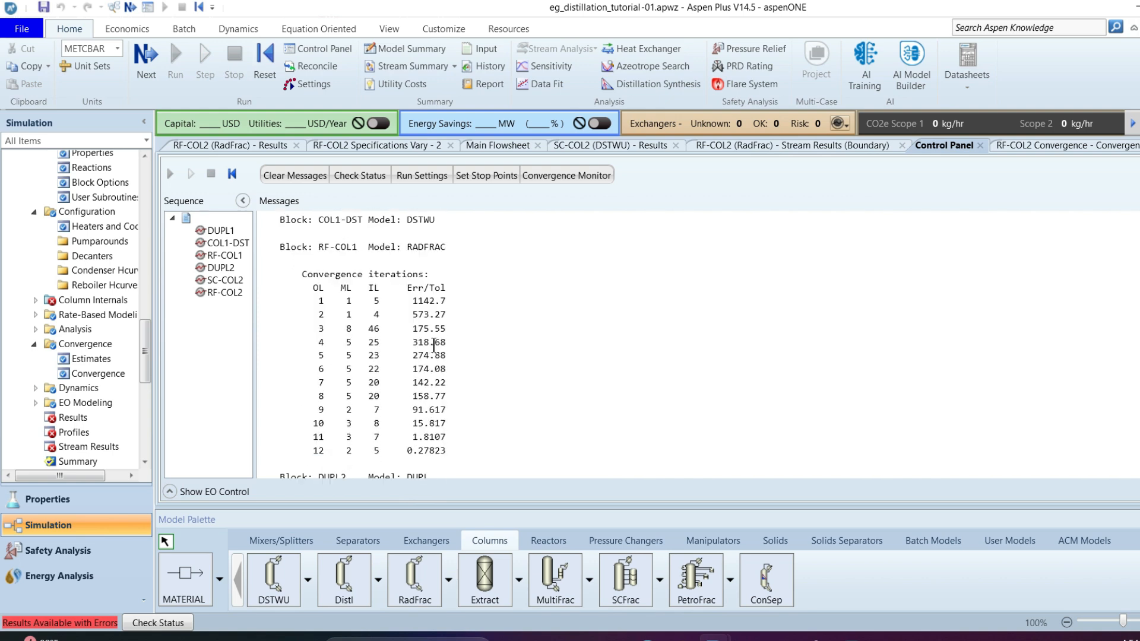
- Check RF-COL2's reflux ratio bounds and set the reboiler duty's lower bound to 10 MW
left_click_drag(147, 358, 145, 314)
double_click(88, 337)
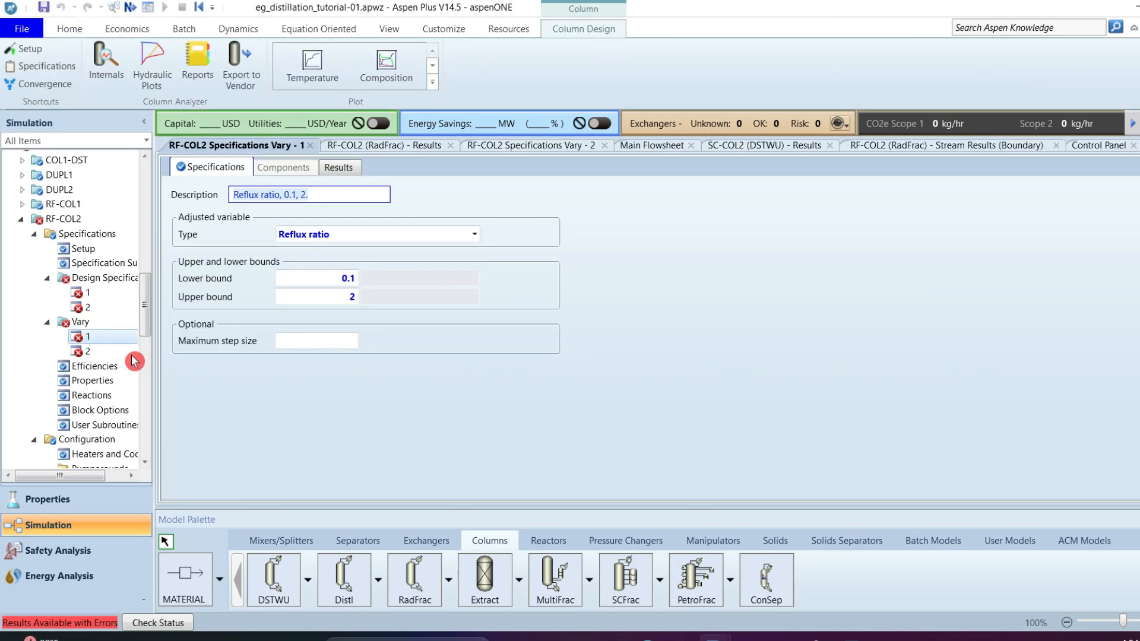
double_click(89, 352)
left_click(337, 277)
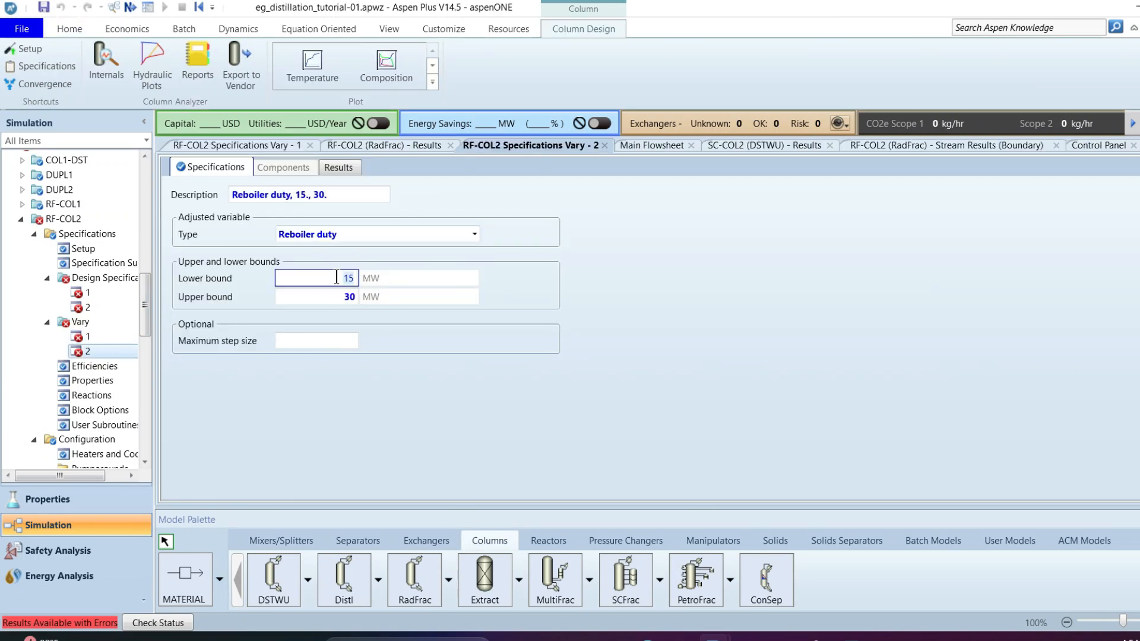
key("Return")
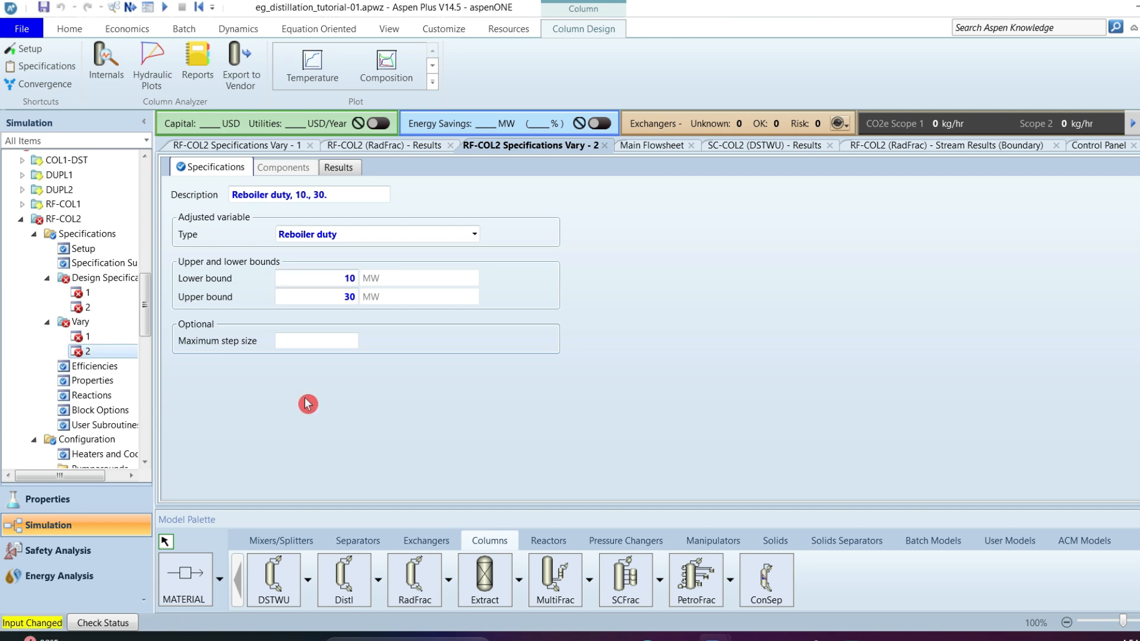
- Reinitialize the simulation and run it again with the widened reboiler duty range
left_click(202, 13)
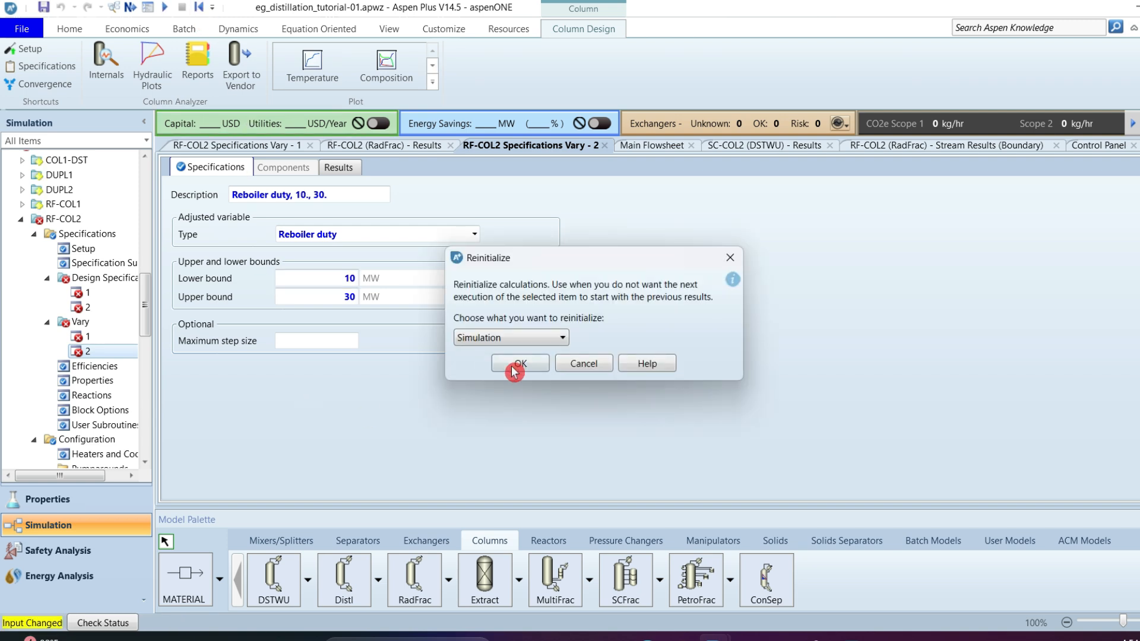
left_click(521, 364)
left_click(659, 346)
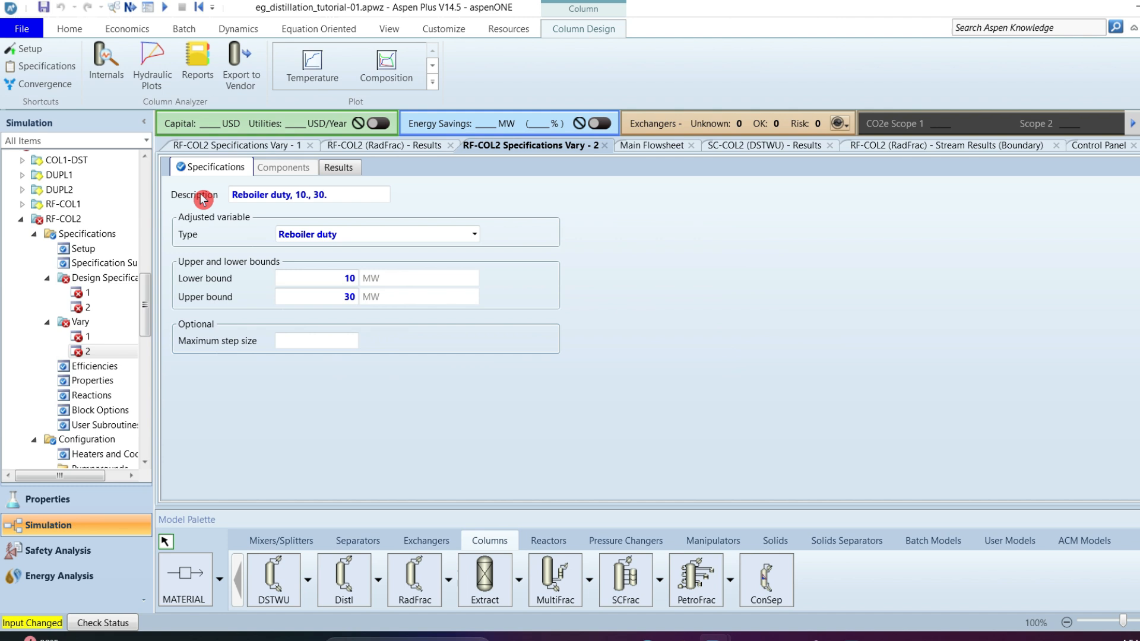
left_click(165, 8)
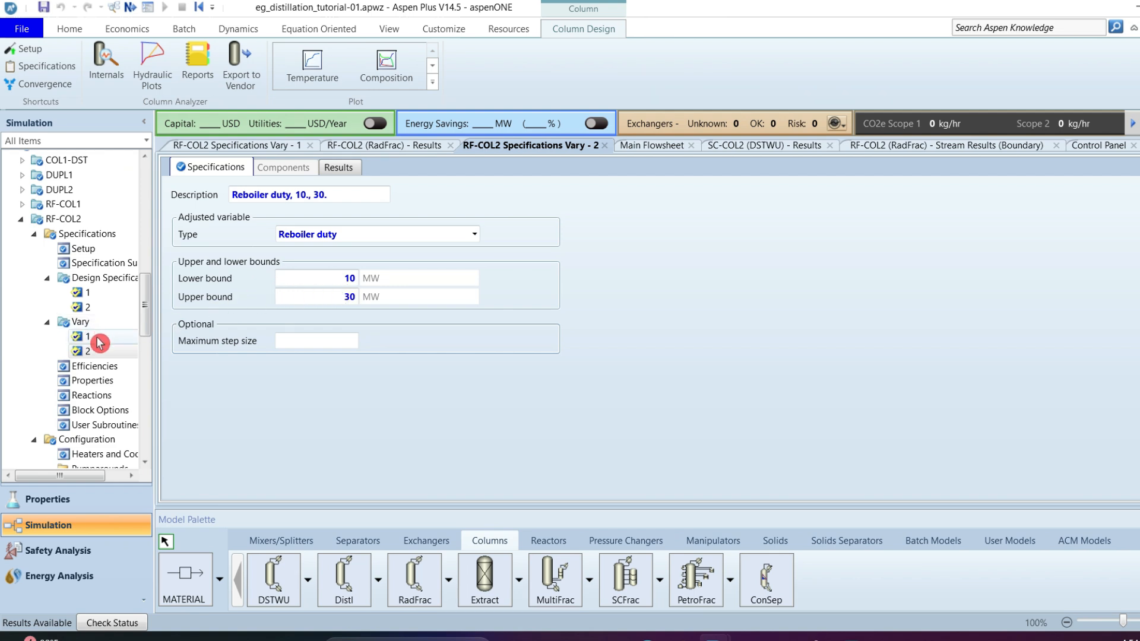
- Check the bounds and final values of RF-COL2's two adjusted variables, reboiler duty and reflux ratio
left_click(98, 340)
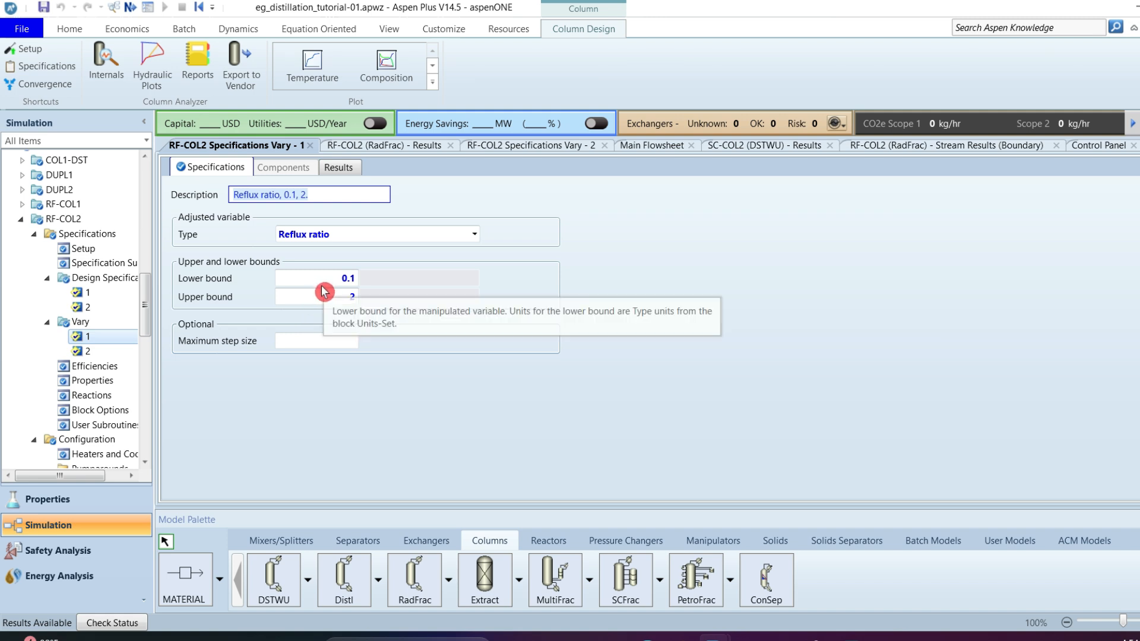
left_click(88, 352)
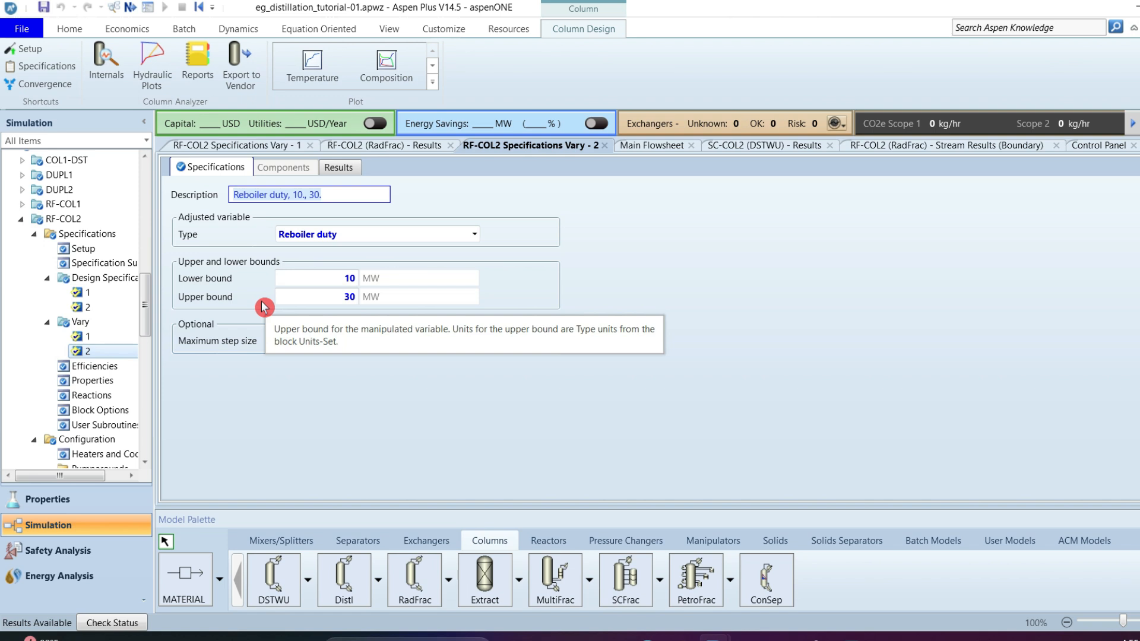
left_click(348, 174)
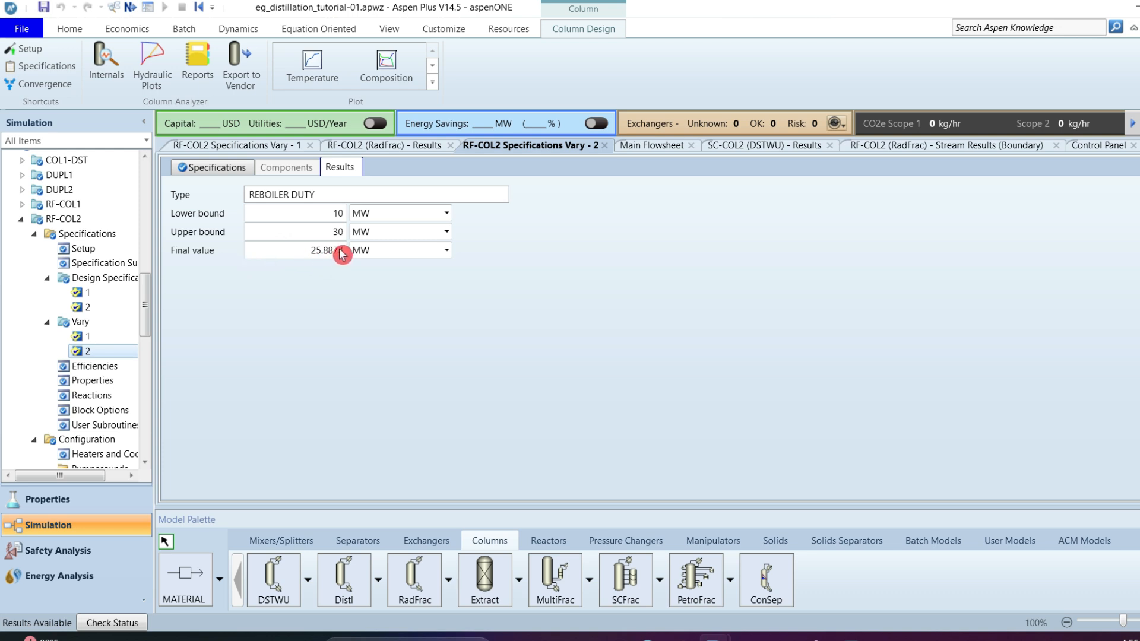
left_click(89, 338)
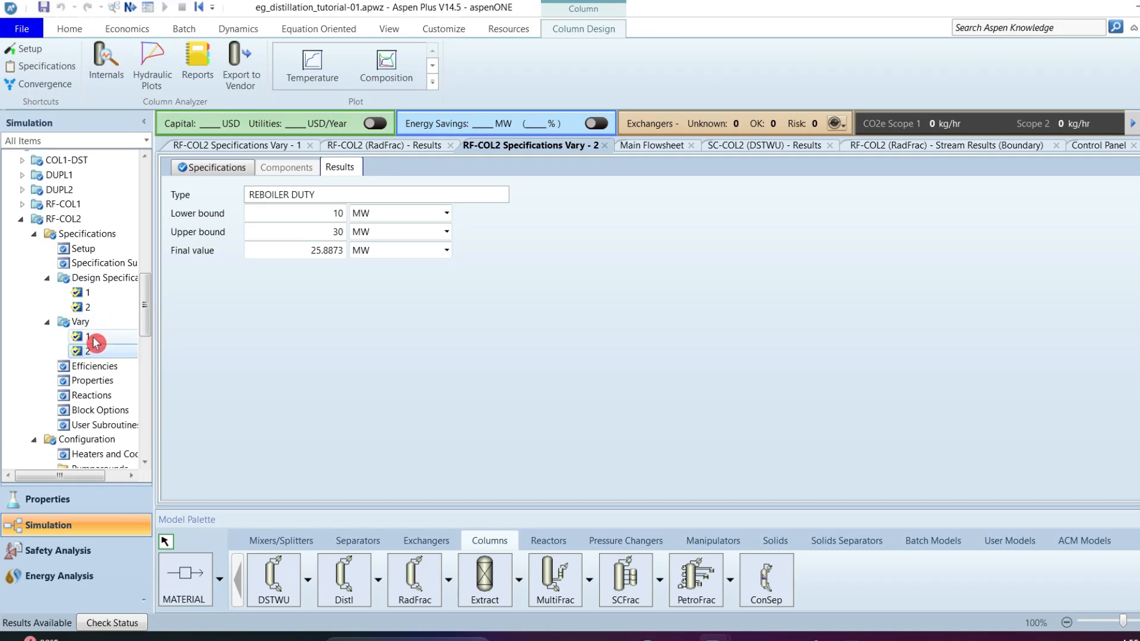
left_click(340, 167)
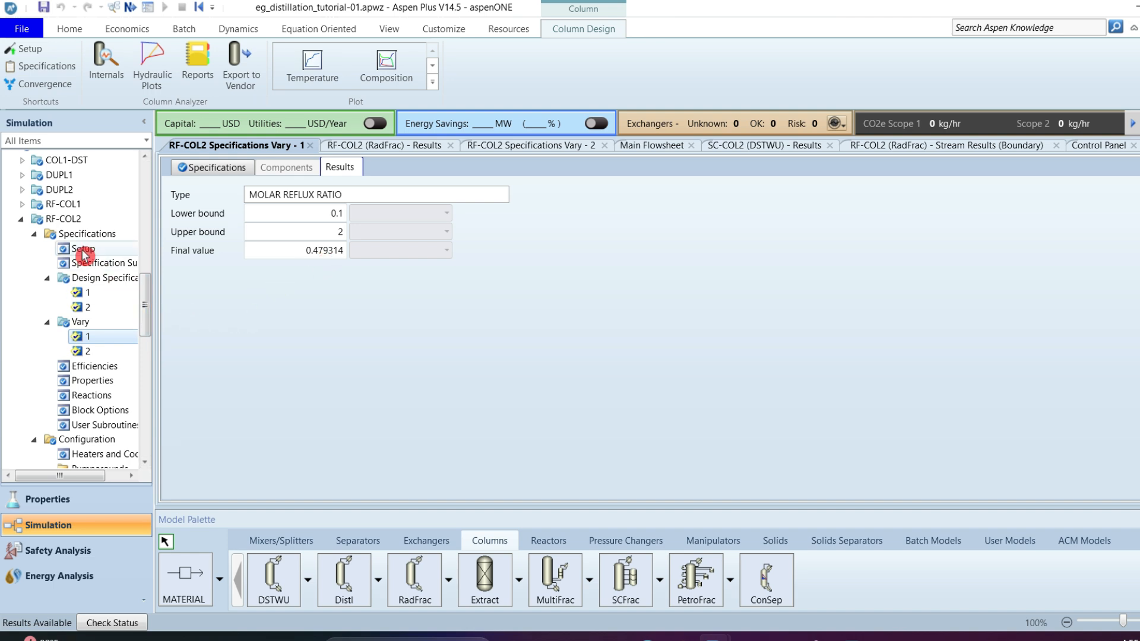
- Open RF-COL2's stream results and expand the mole flows to compare EG in feed F4 and RF-TOP2
left_click_drag(144, 285, 153, 355)
left_click(119, 379)
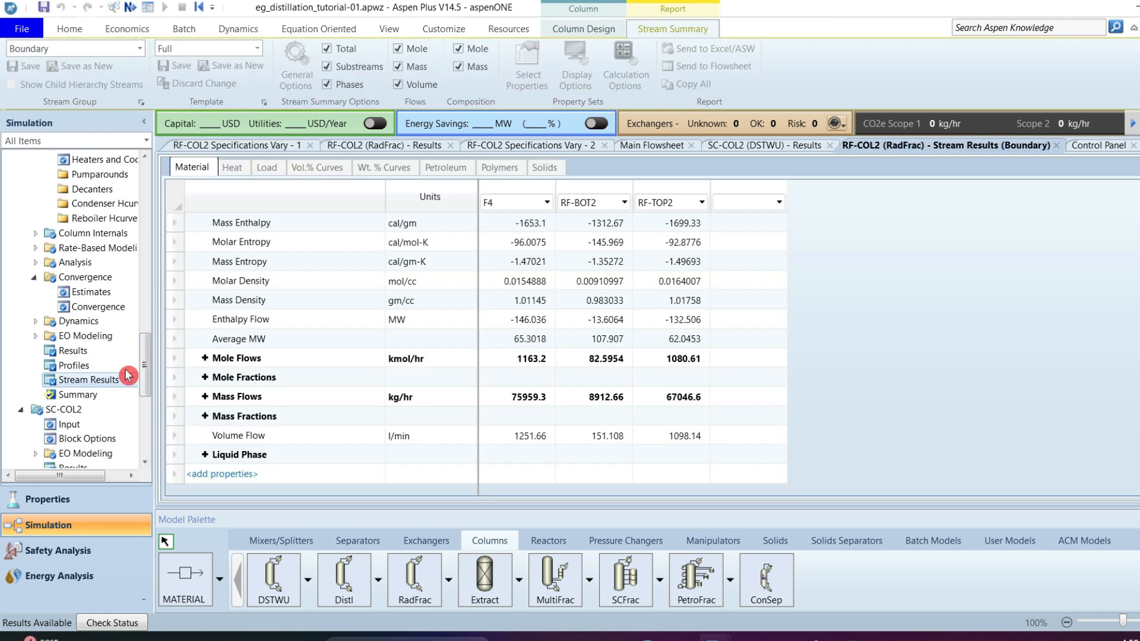
left_click(206, 359)
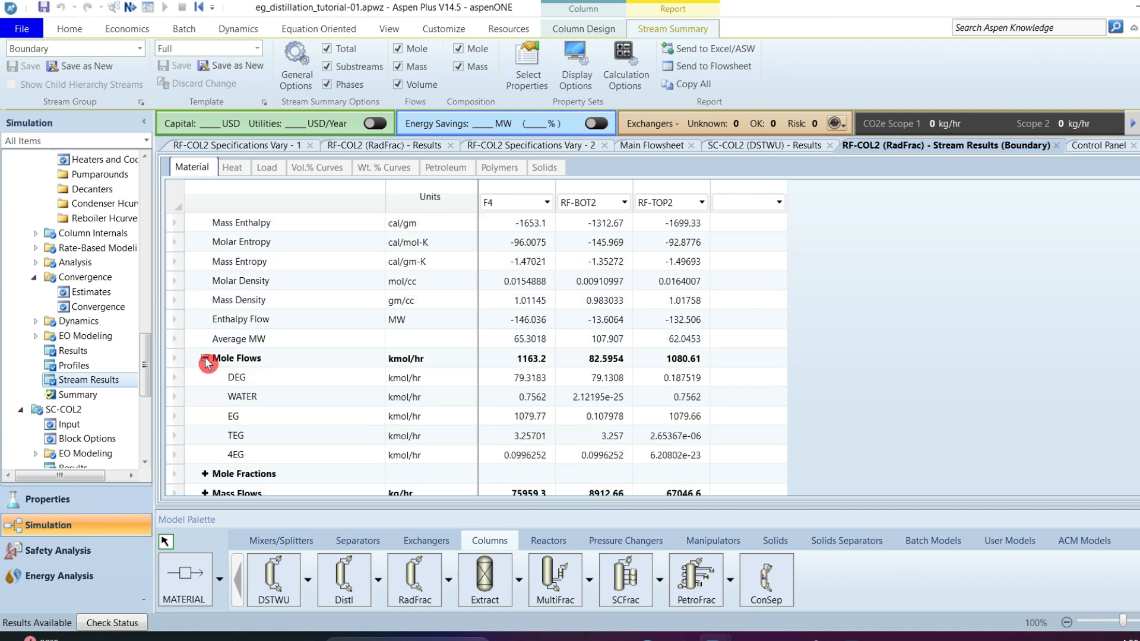
left_click(525, 419)
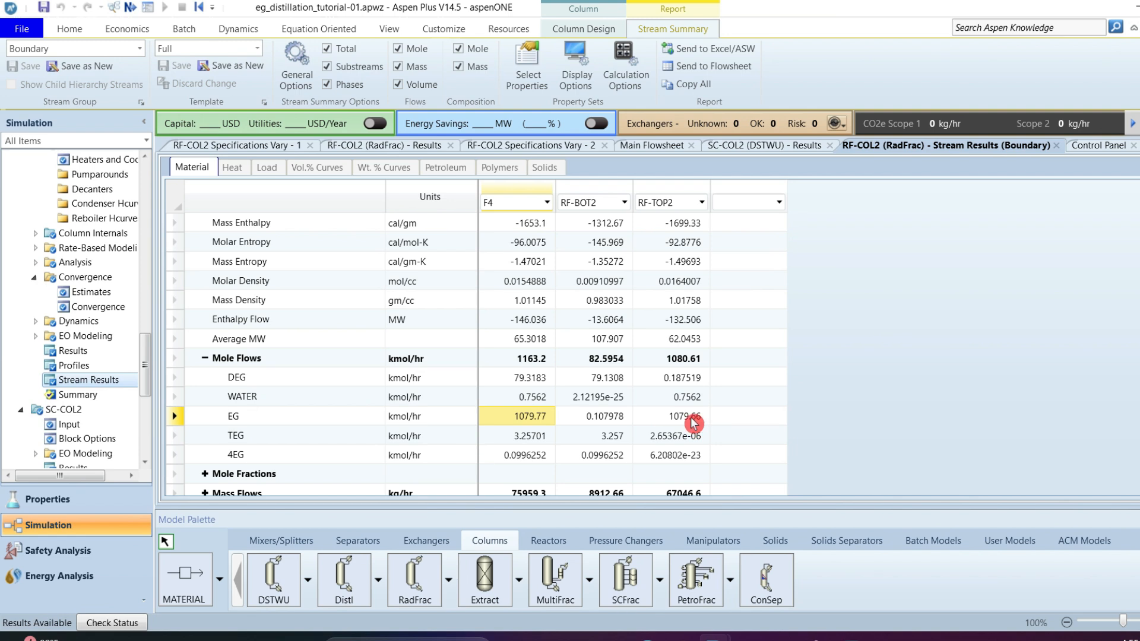
- Check the EG mole flow in RF-TOP2, then expand the mass fractions and examine the EG purity of RF-TOP2
left_click(693, 423)
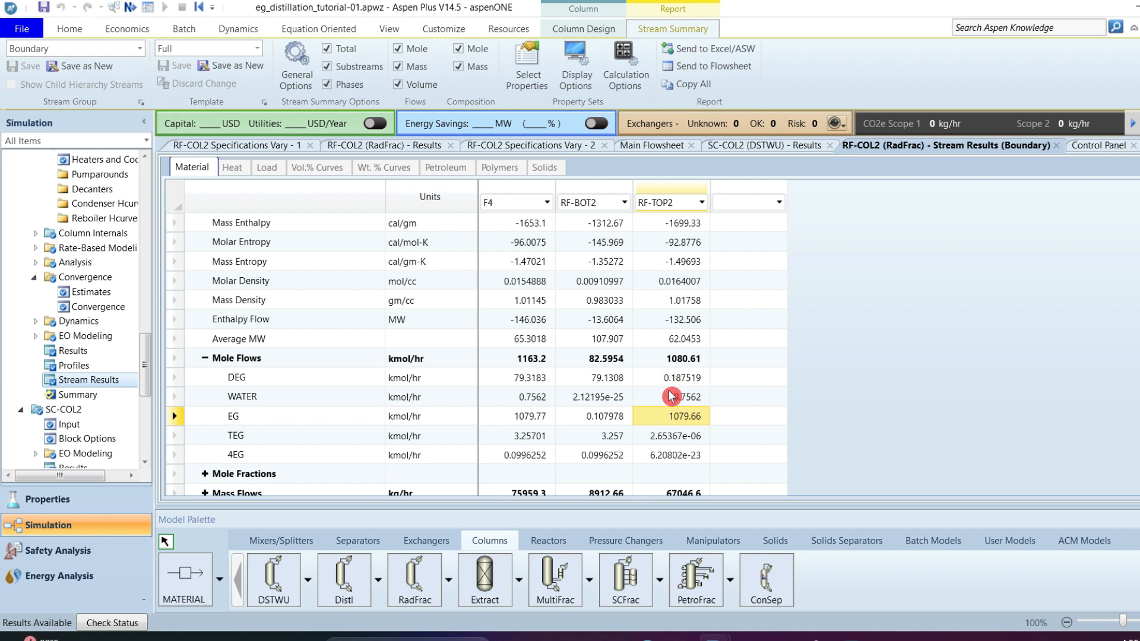
scroll(671, 397, "down", 2)
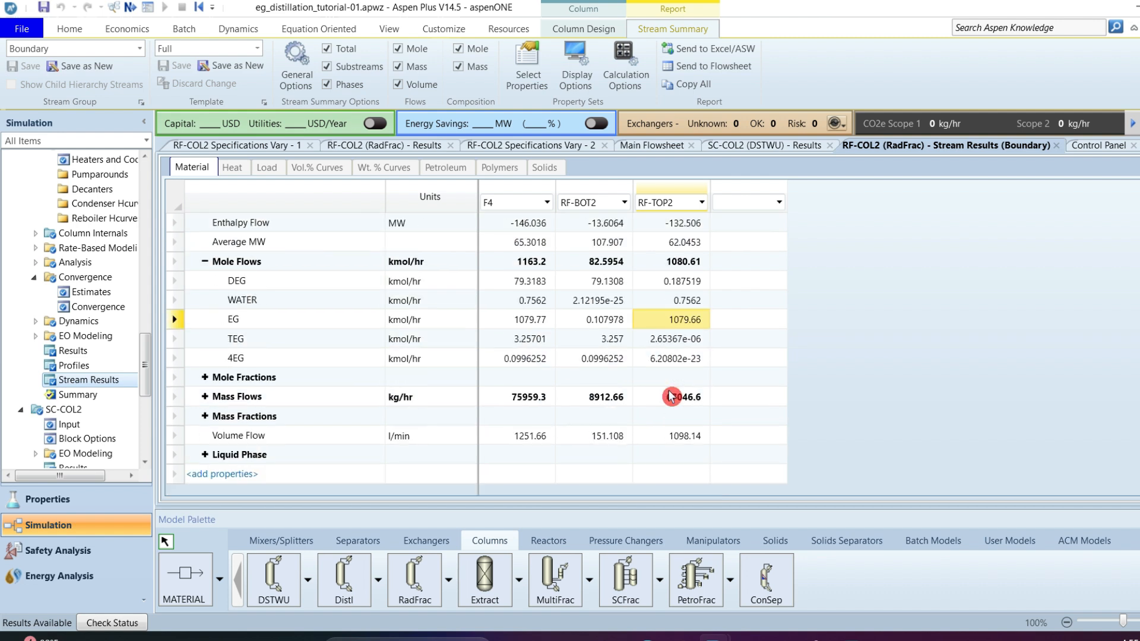
left_click(205, 417)
scroll(482, 422, "down", 2)
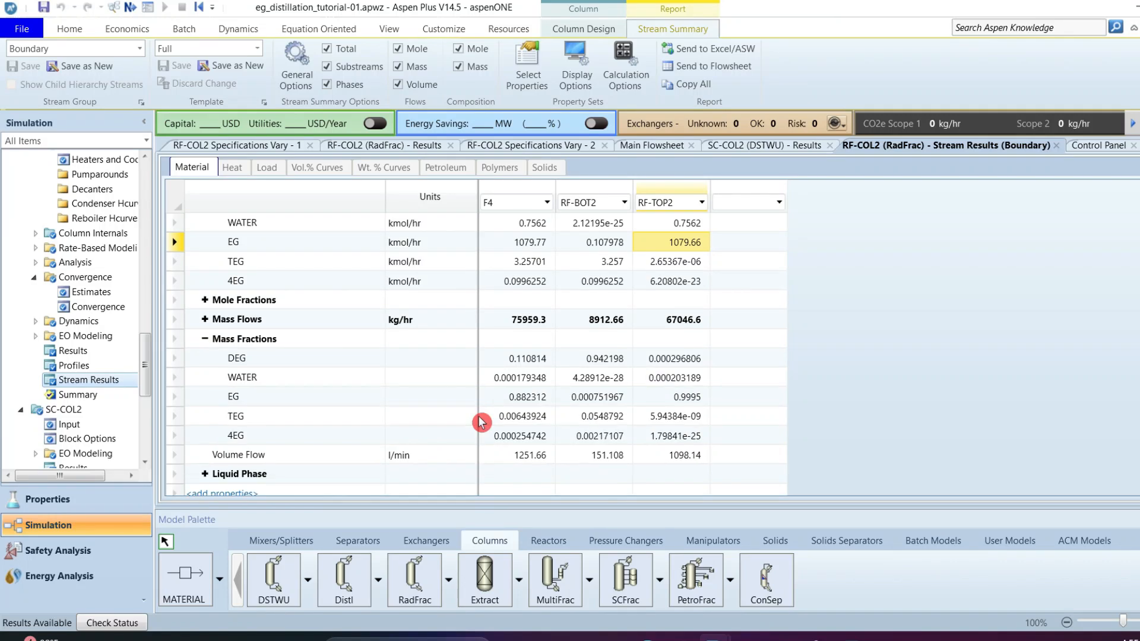
left_click(686, 397)
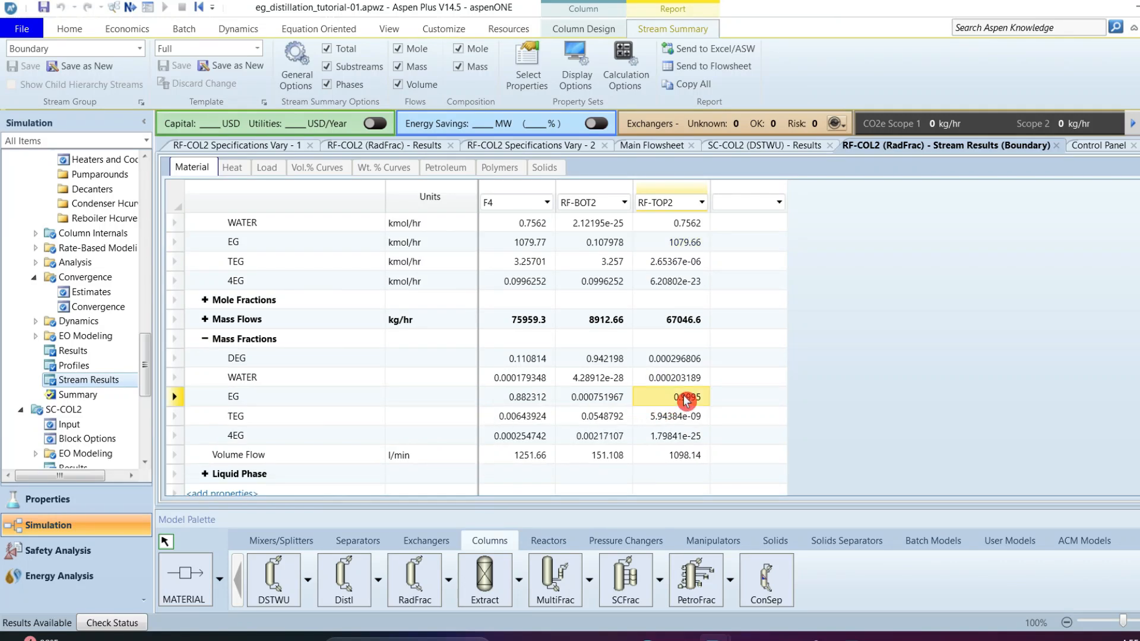
left_click(174, 401)
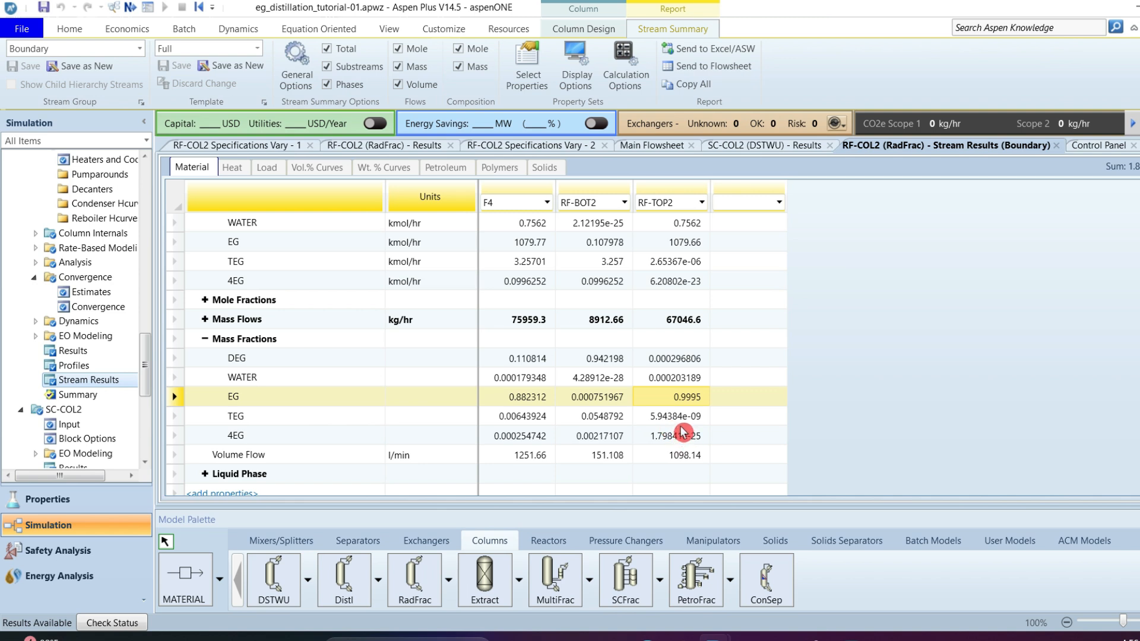
- Collapse RF-COL2's design specification, vary and specifications folders and open the column's convergence settings
scroll(145, 364, "up", 1)
left_click_drag(145, 364, 145, 297)
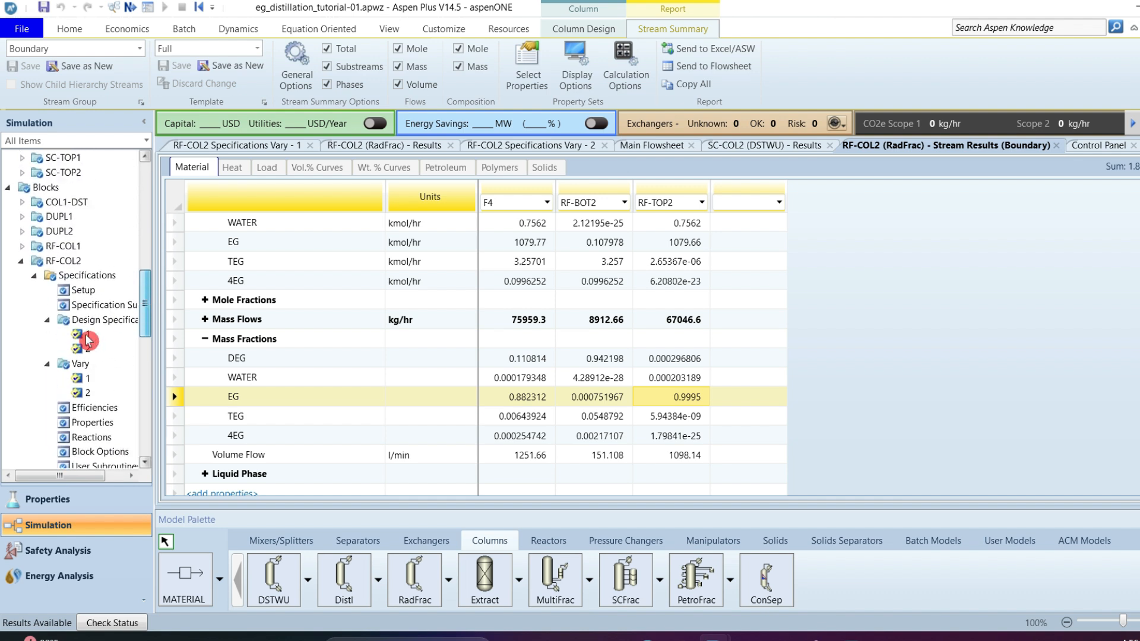
left_click(47, 363)
left_click(48, 320)
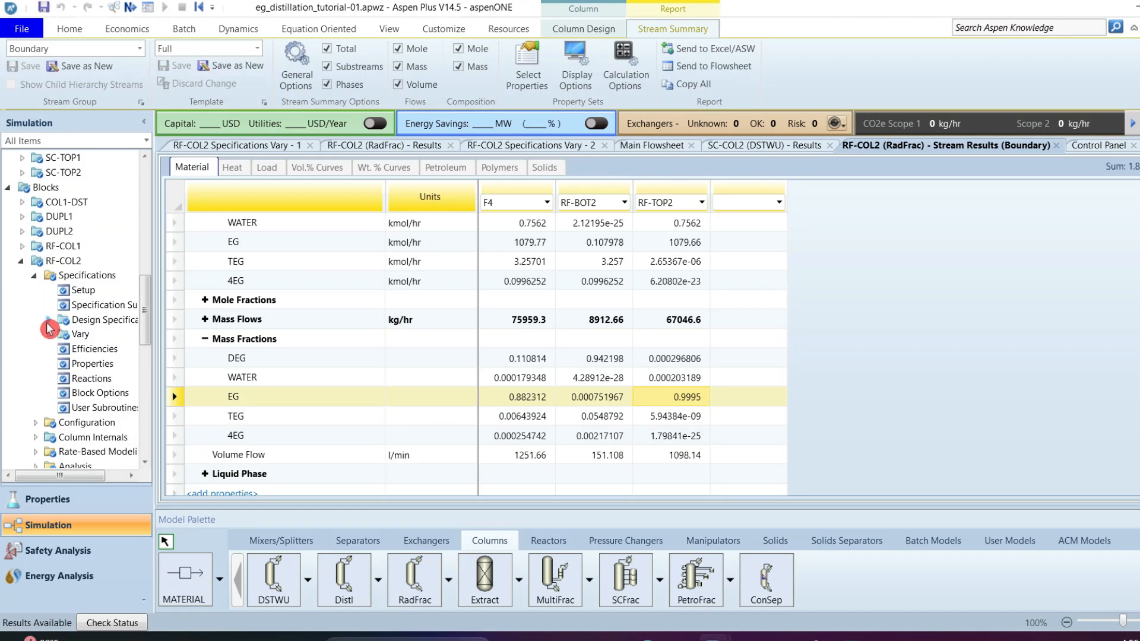
left_click(34, 275)
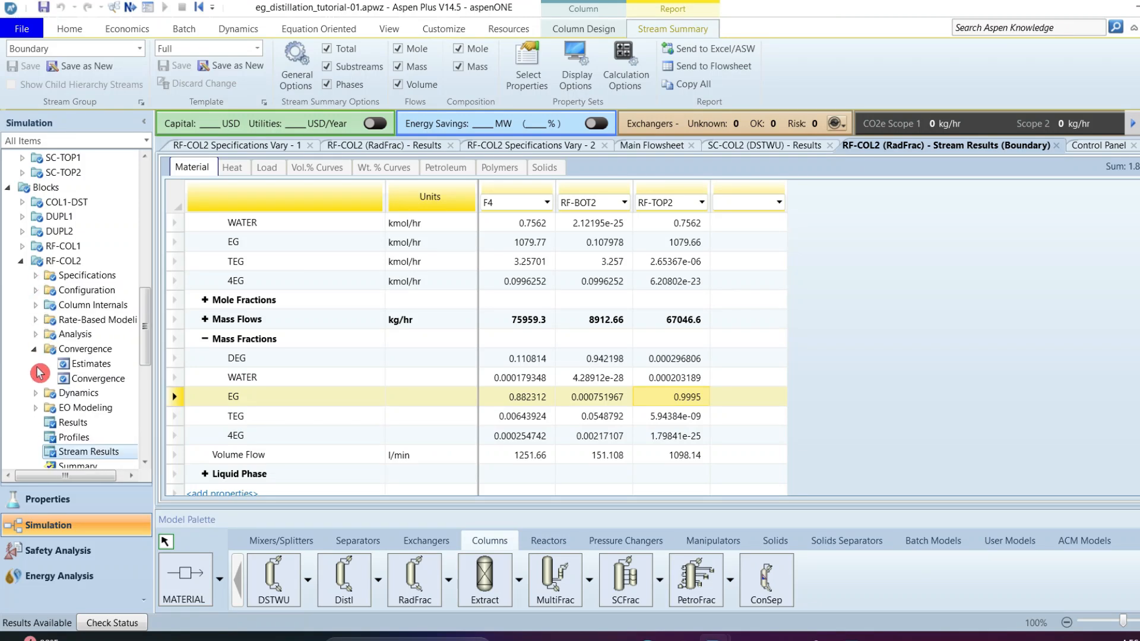
double_click(104, 381)
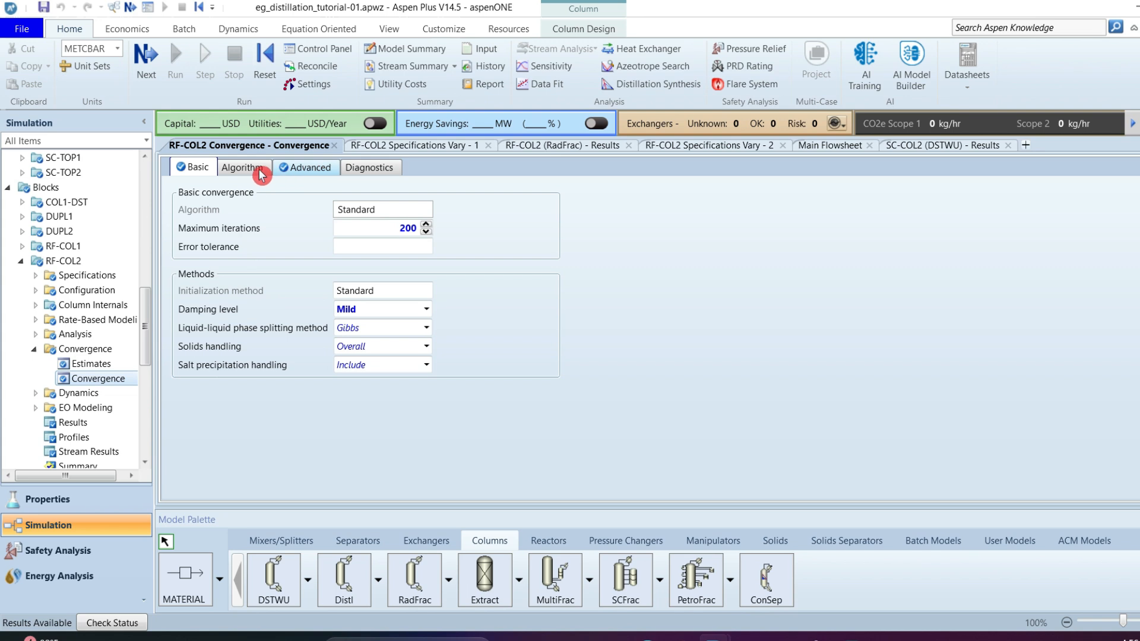
- Examine RF-COL2's advanced convergence parameters and algorithm parameters, and return to the basic convergence settings
left_click(294, 172)
left_click_drag(374, 269, 382, 301)
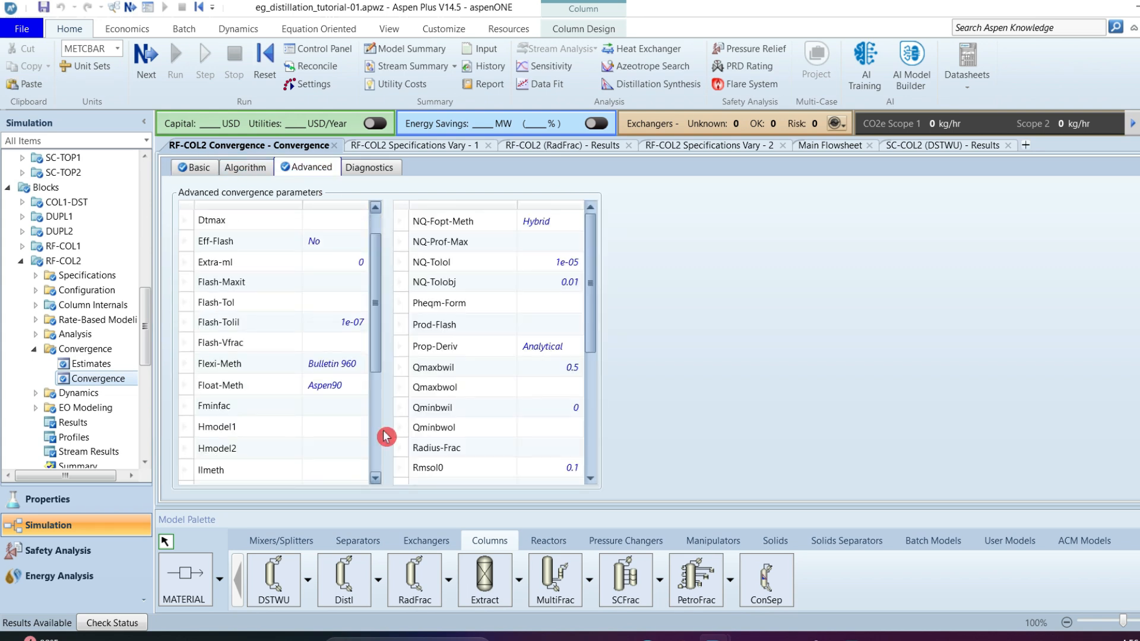
left_click(376, 478)
left_click(376, 478)
left_click(376, 479)
left_click(375, 479)
left_click(375, 479)
left_click(376, 479)
left_click_drag(593, 318, 603, 427)
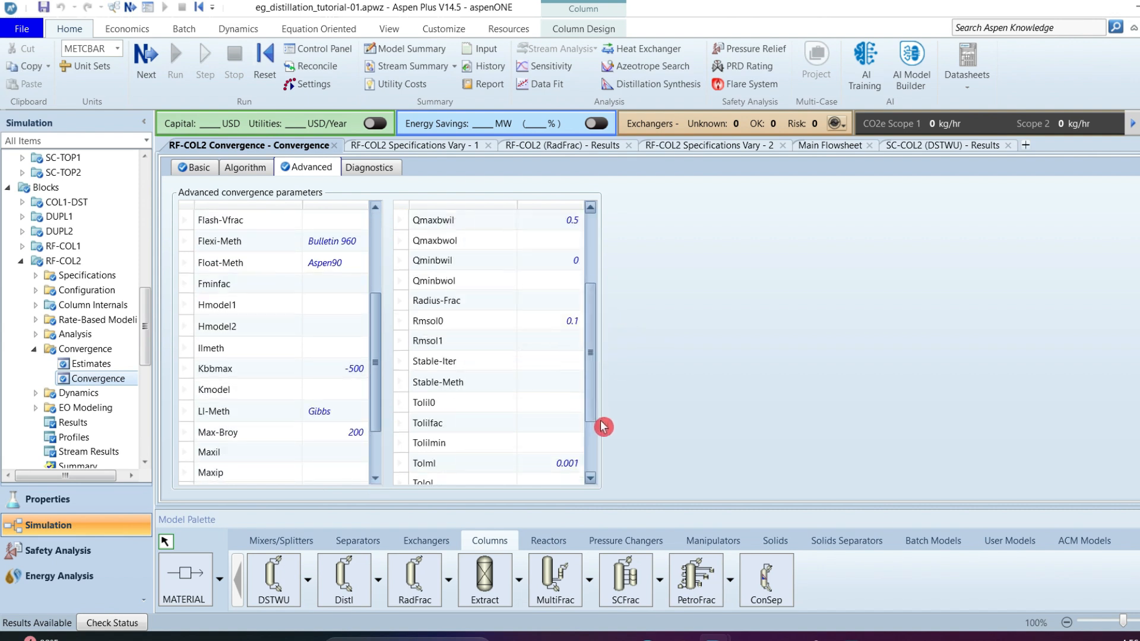
left_click(251, 170)
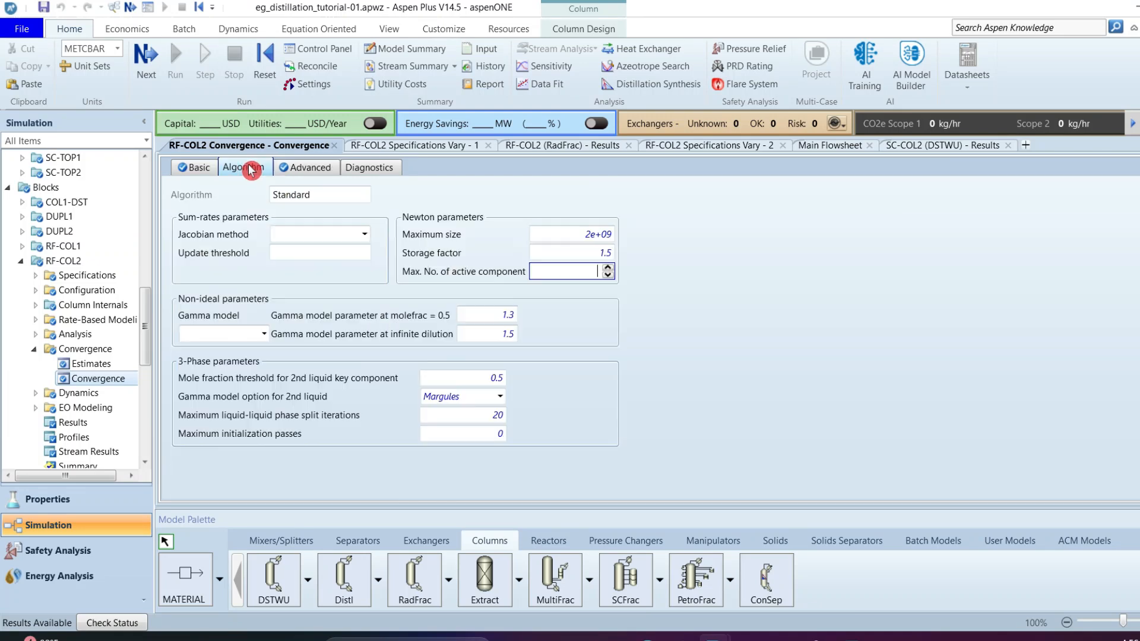
left_click(195, 171)
- Collapse RF-COL2's convergence folder and the RF-COL2 and SC-COL2 block folders in the navigation tree
left_click(34, 349)
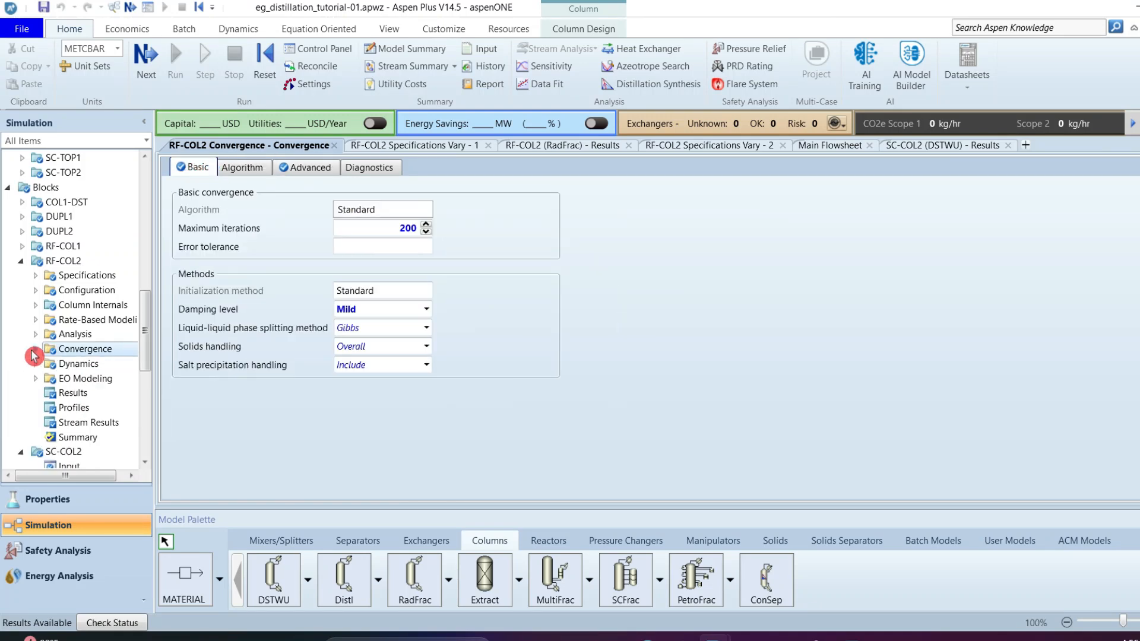
left_click(22, 261)
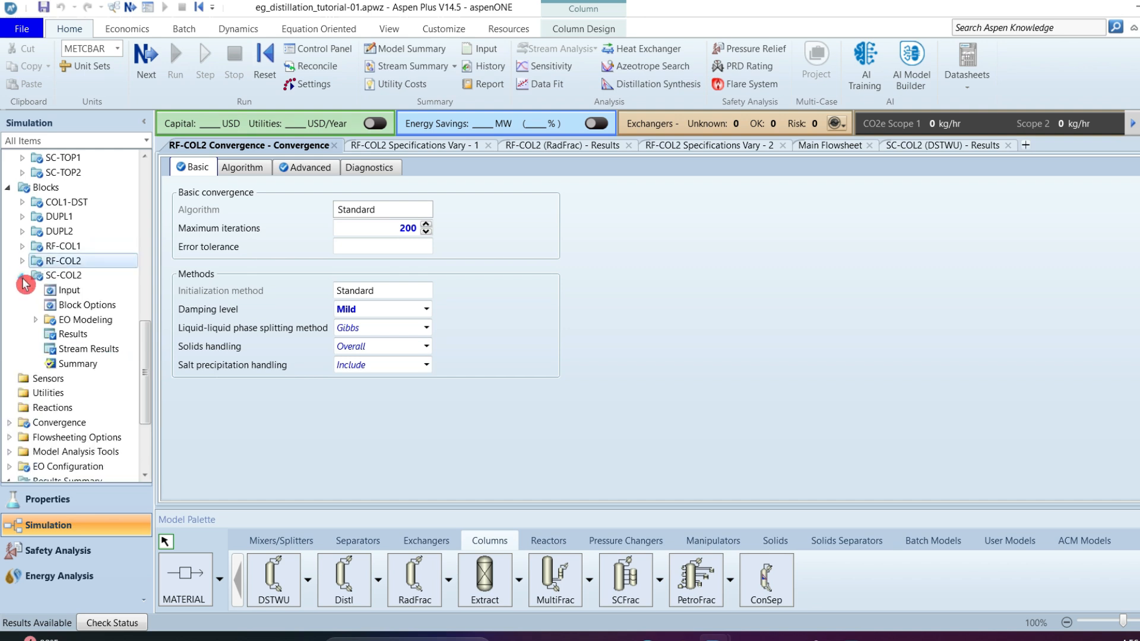
left_click(22, 275)
scroll(143, 380, "up", 2)
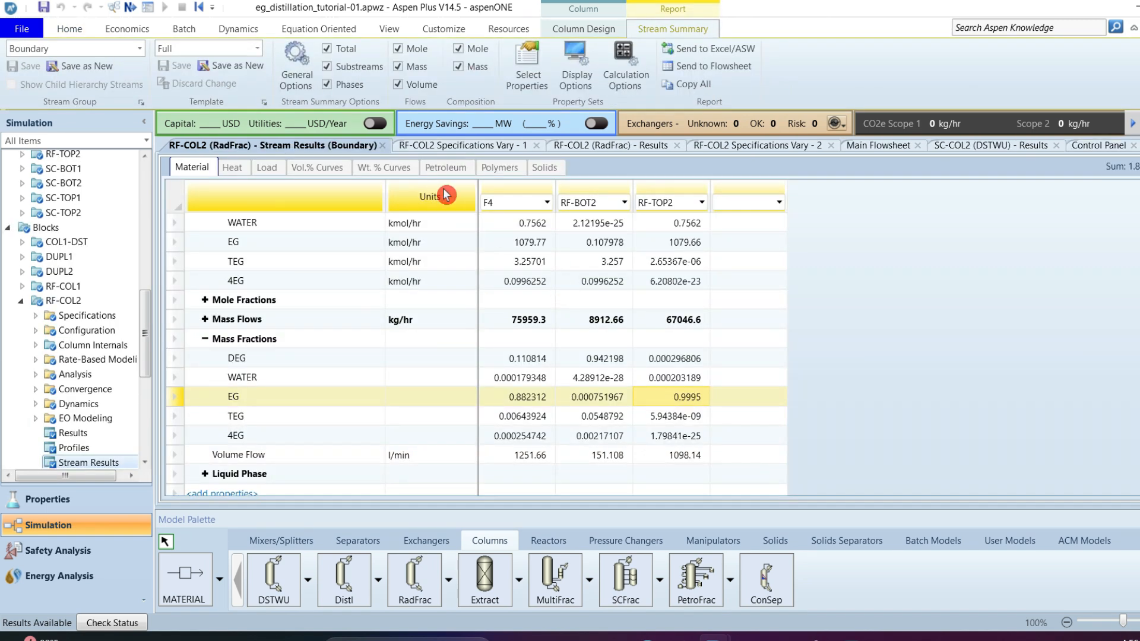
- Close the open RF-COL2 and SC-COL2 forms and show the whole process on the main flowsheet
left_click(383, 146)
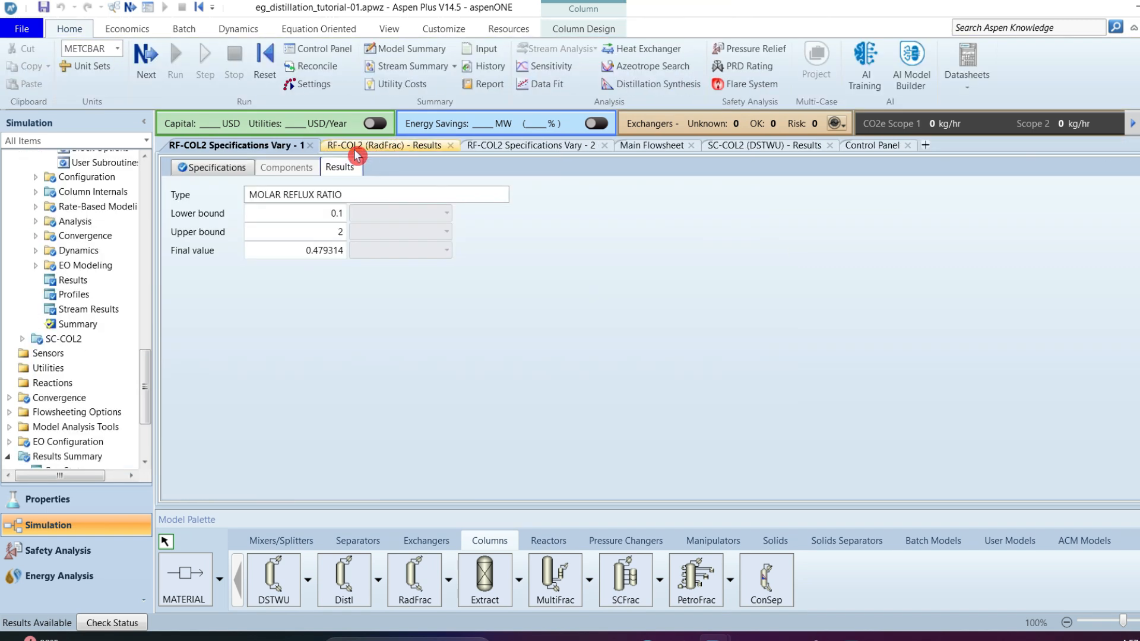
left_click(310, 145)
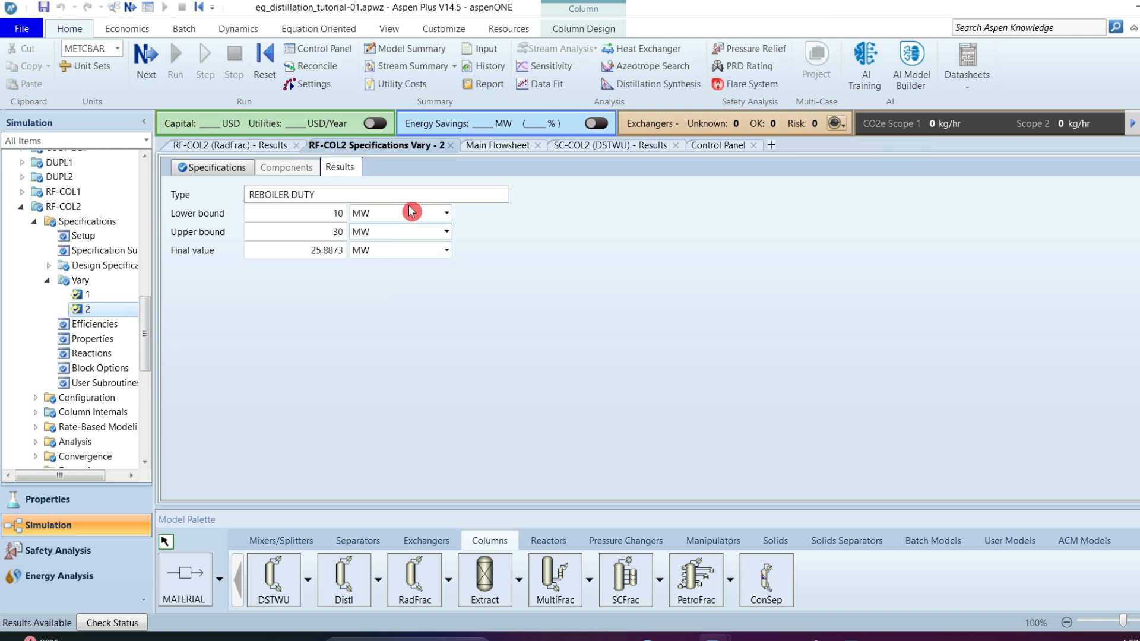
left_click(451, 146)
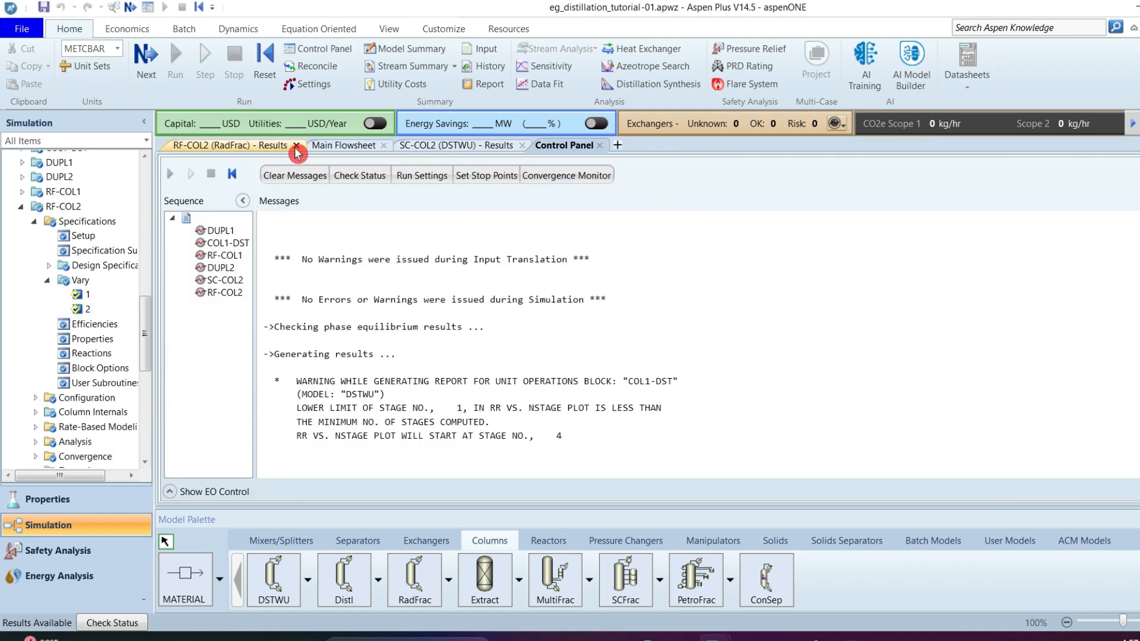
left_click(297, 147)
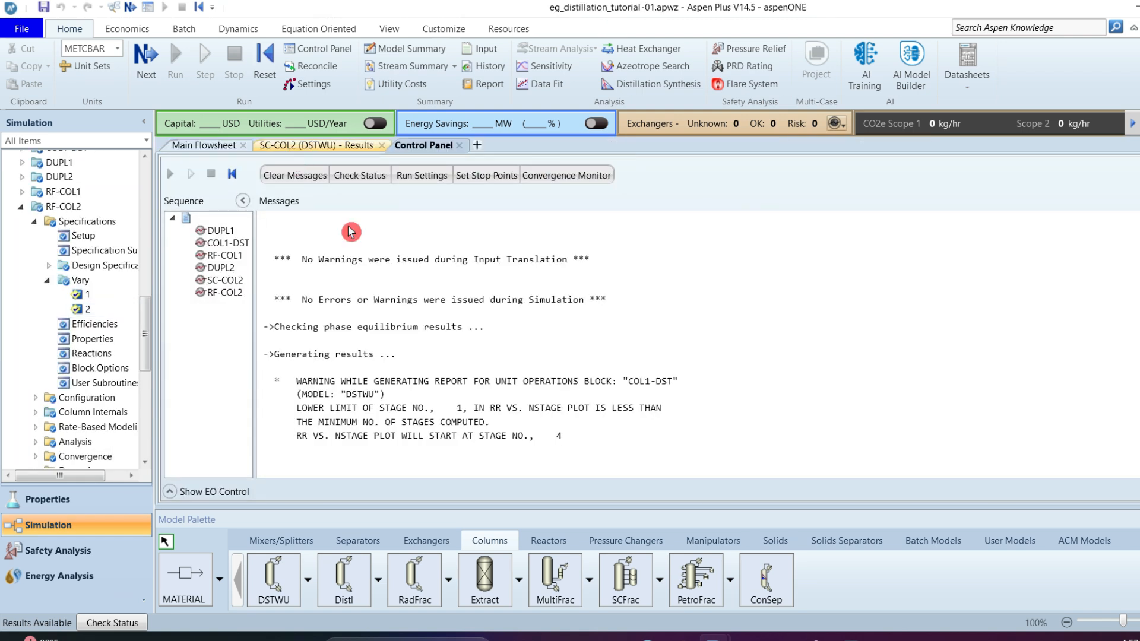
left_click(382, 152)
left_click(226, 148)
left_click(439, 389)
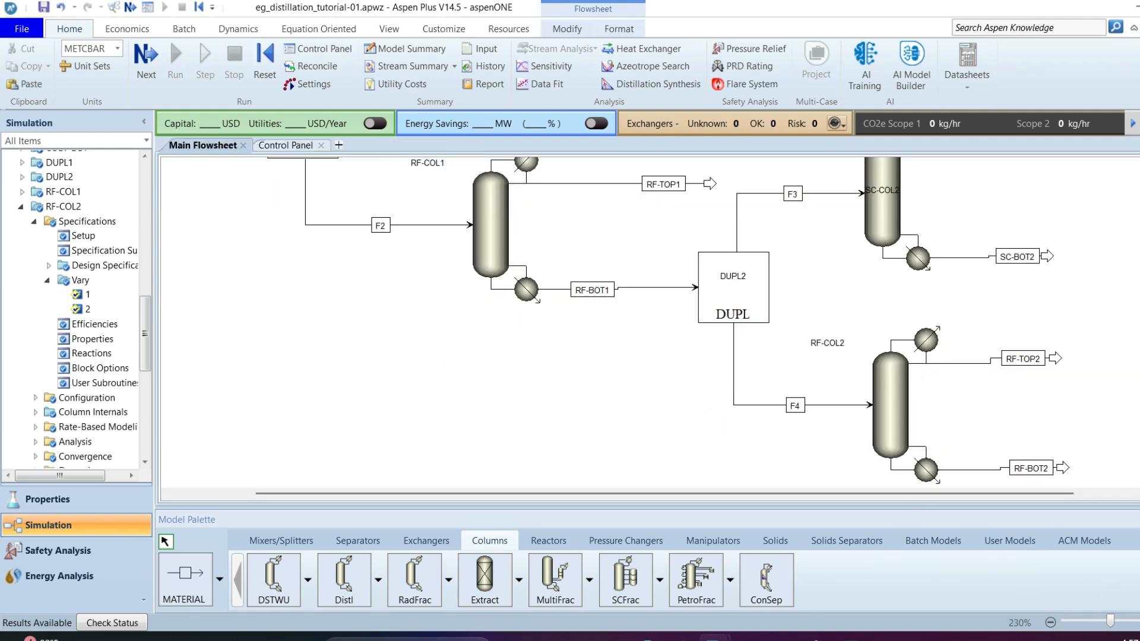
left_click(1139, 623)
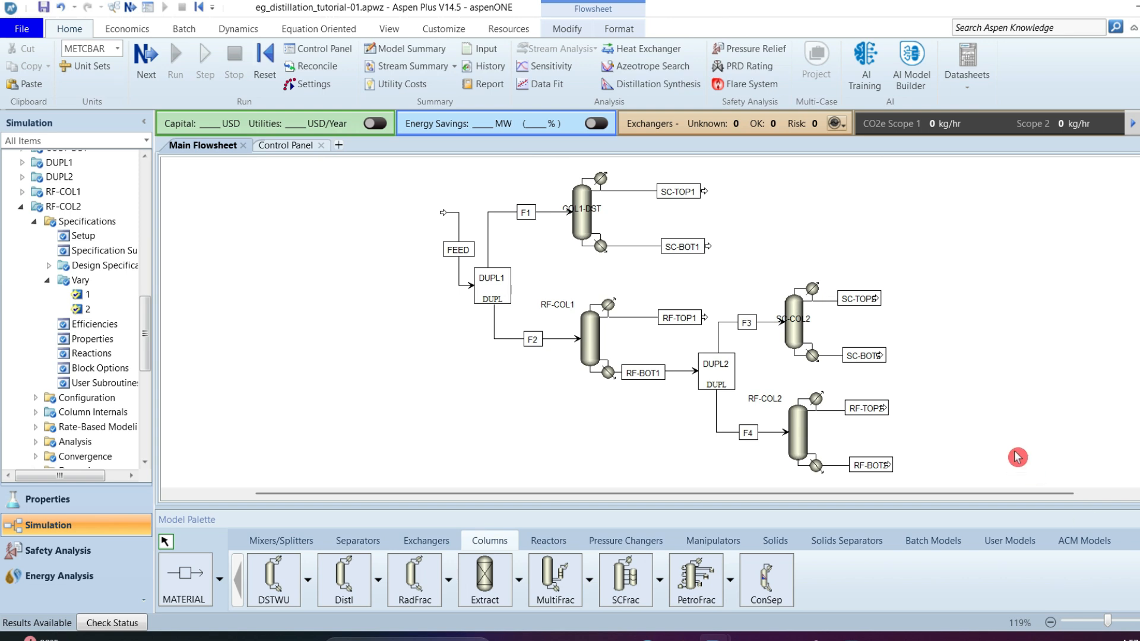
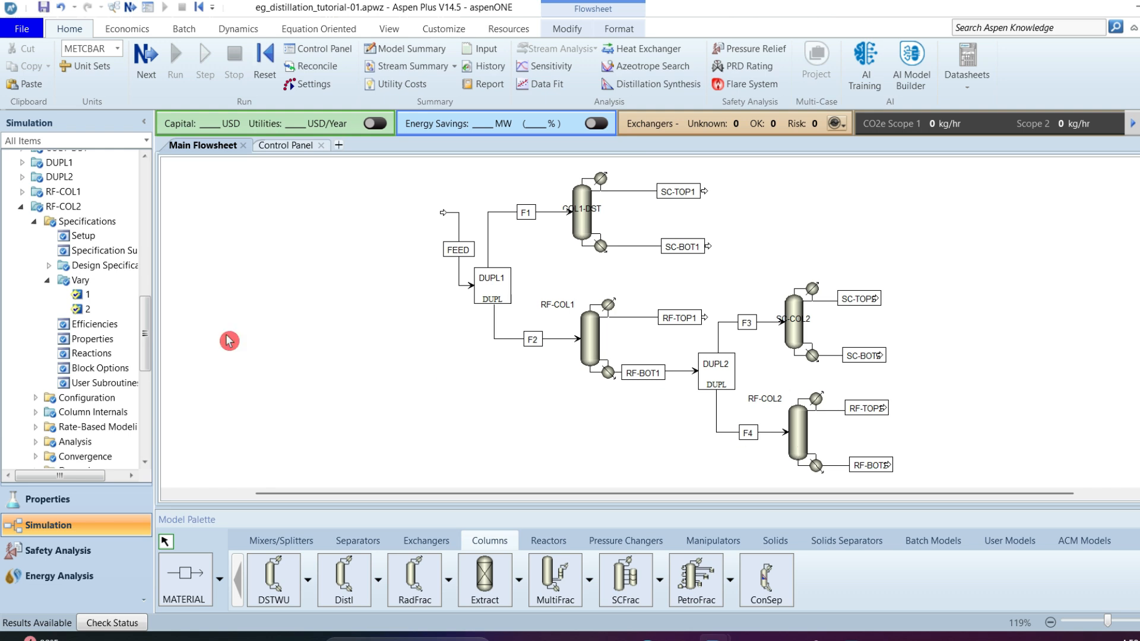
- Open the sections of RF-COL2's column internals INT-1 and review the mode, internals and diameters of CS-1 and CS-2
left_click(49, 281)
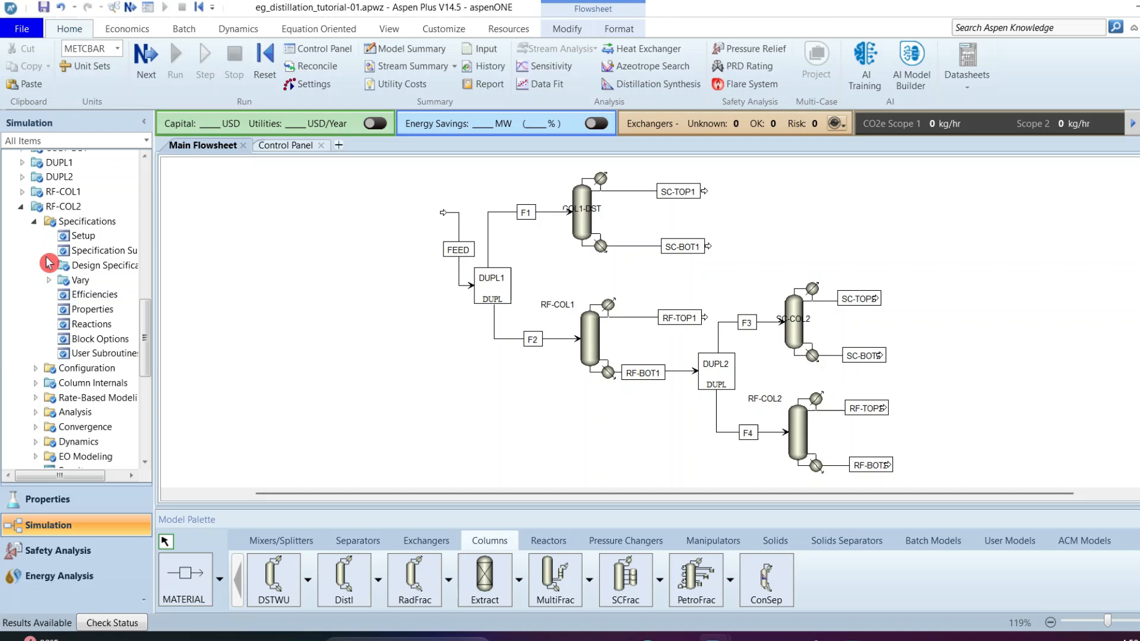
left_click(33, 221)
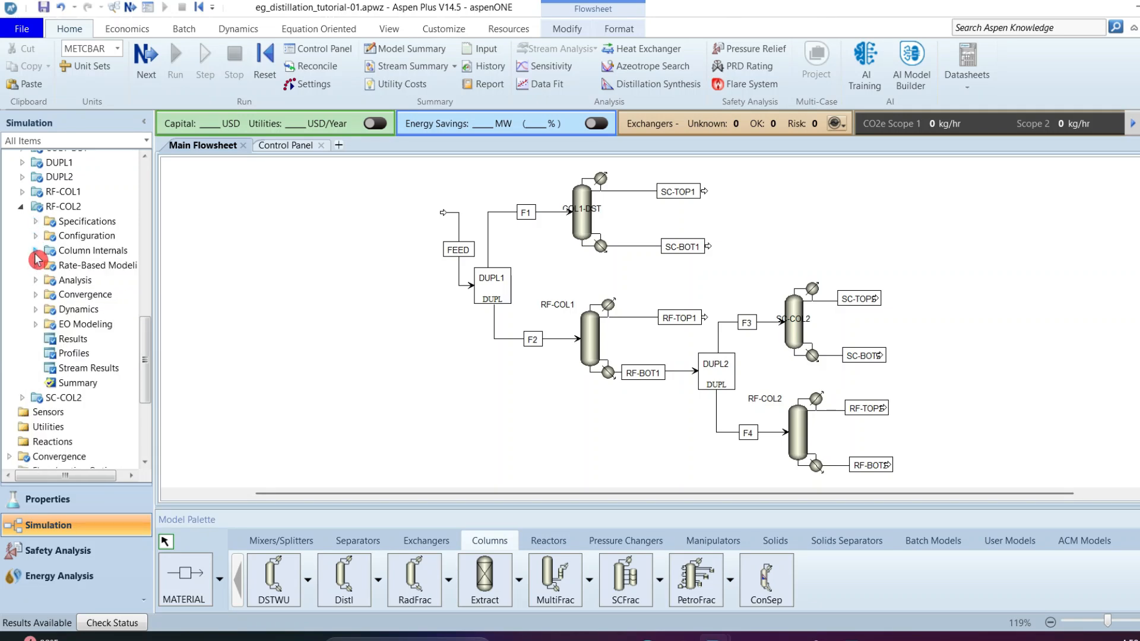
left_click(35, 252)
left_click(48, 265)
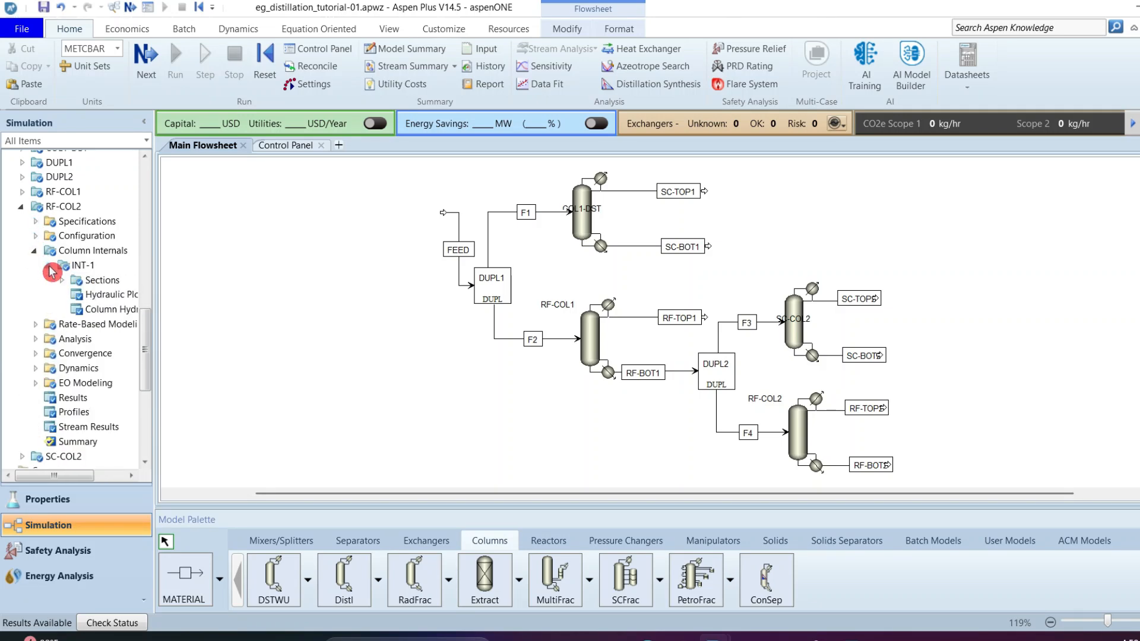
left_click(100, 283)
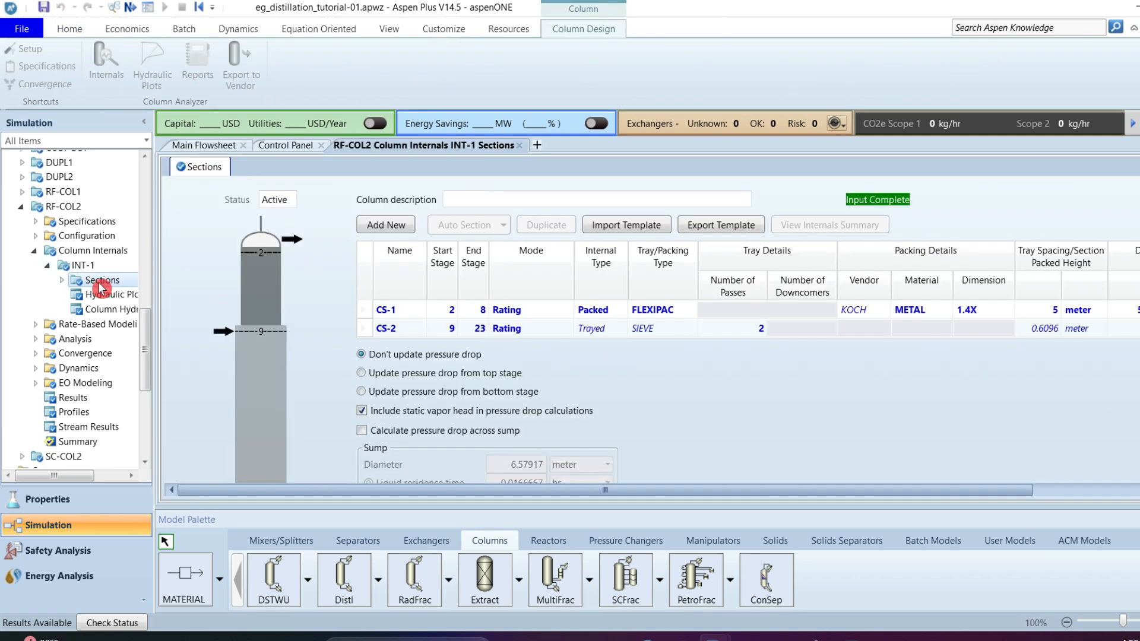
left_click_drag(357, 498, 537, 498)
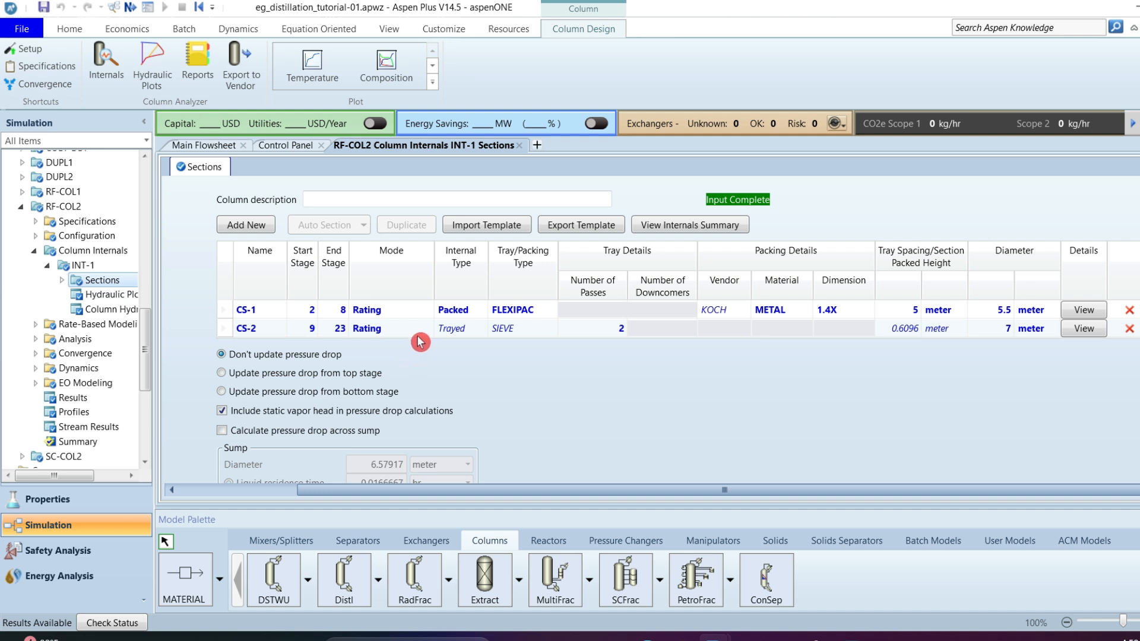
left_click(363, 311)
- Open the hydraulic plots of INT-1, select stage 20 in section CS-2 and read its error message
double_click(114, 300)
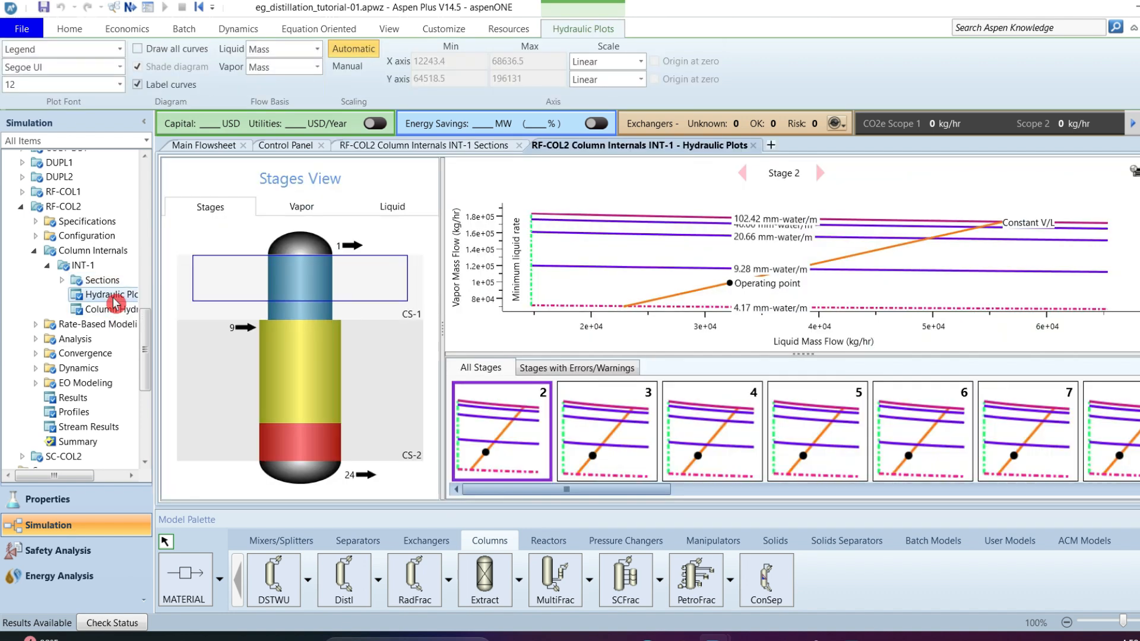
left_click(301, 438)
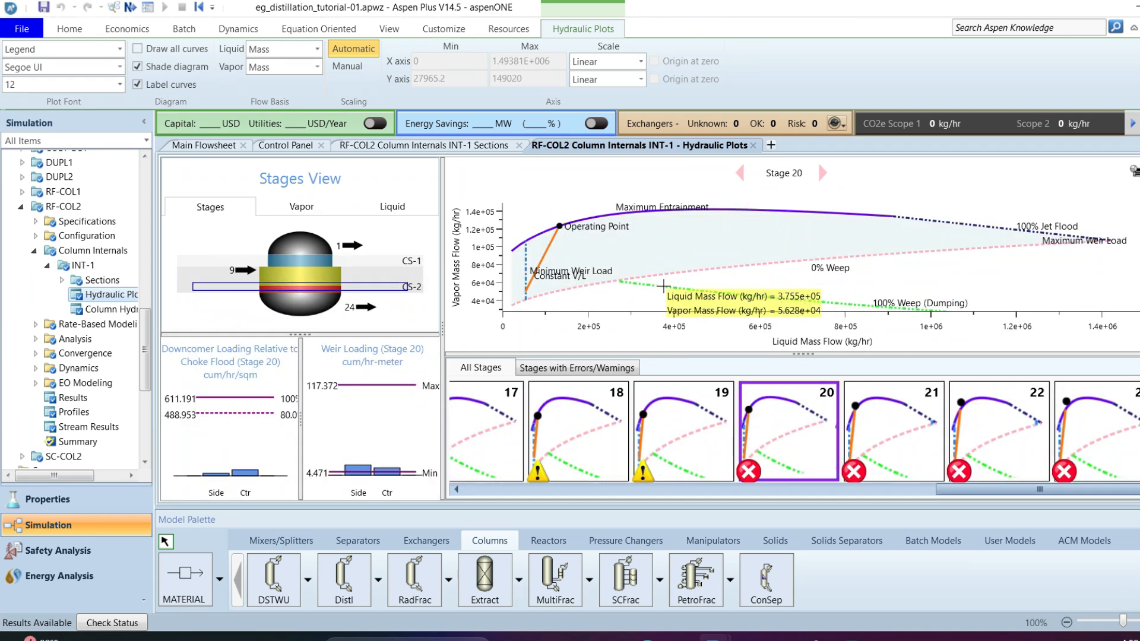
left_click(750, 473)
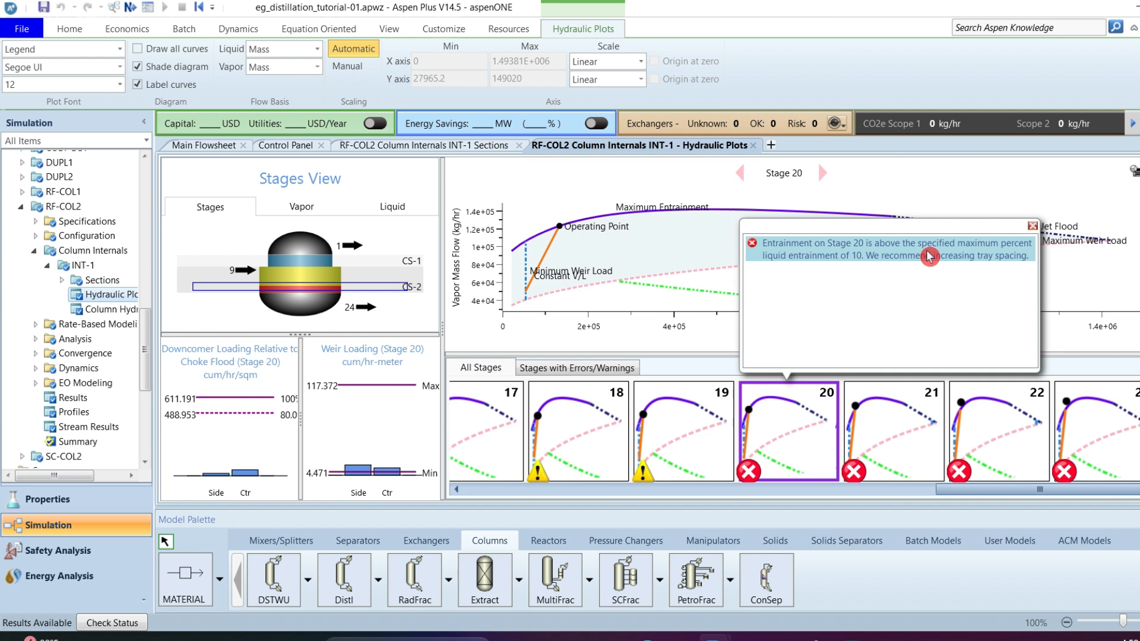
left_click(1034, 226)
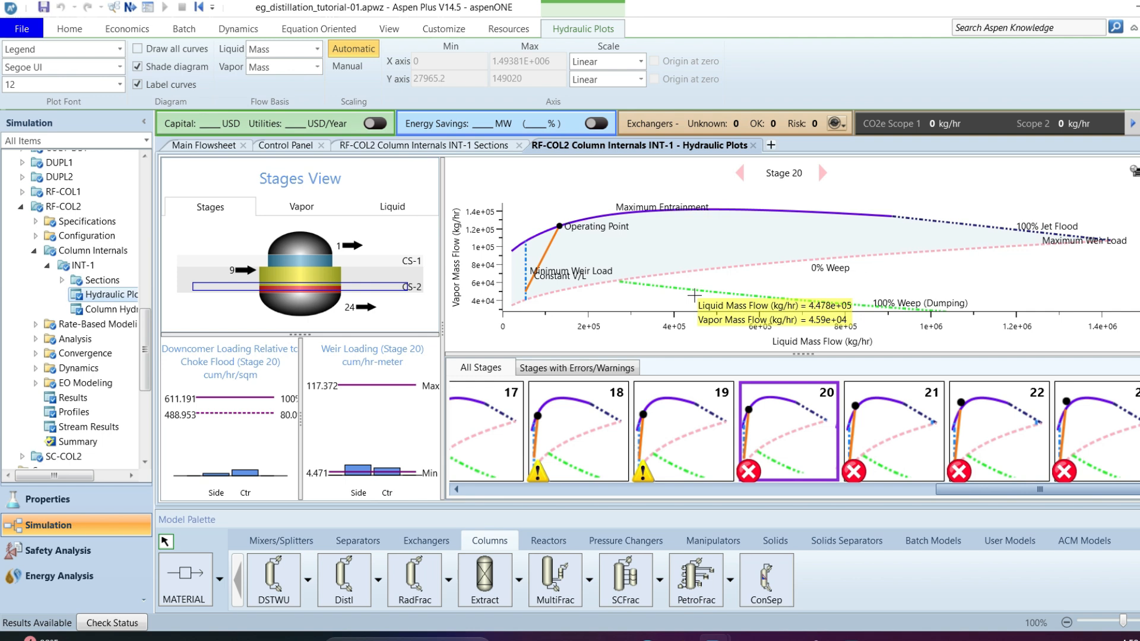
- Compare the vapor and liquid views of RF-COL2's hydraulic plots and return to the stages view
left_click(298, 213)
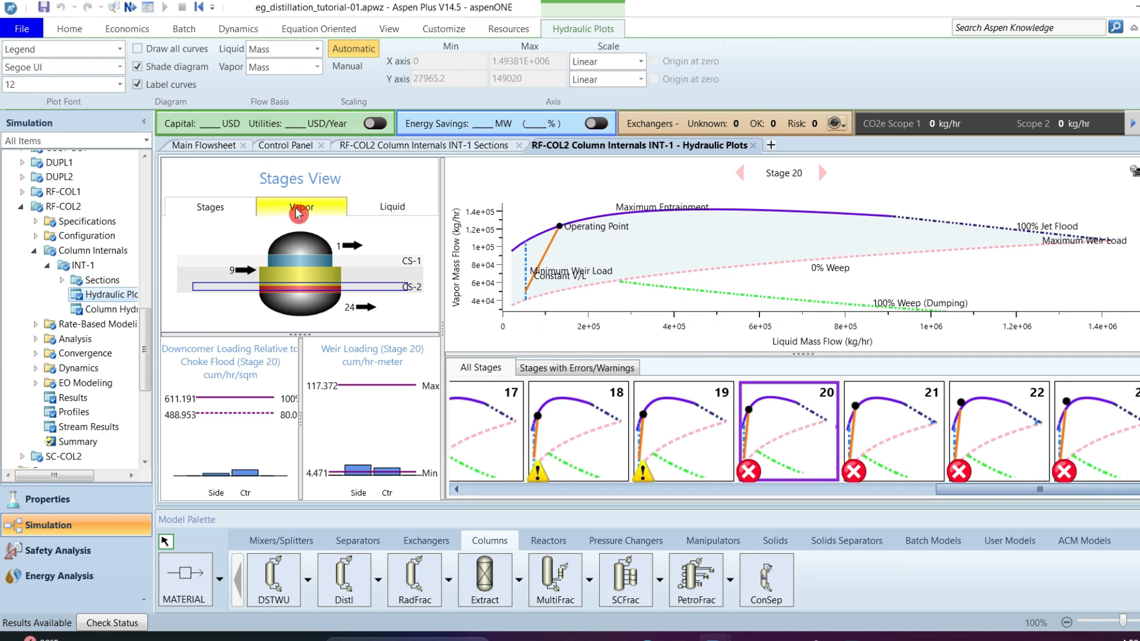
left_click(383, 212)
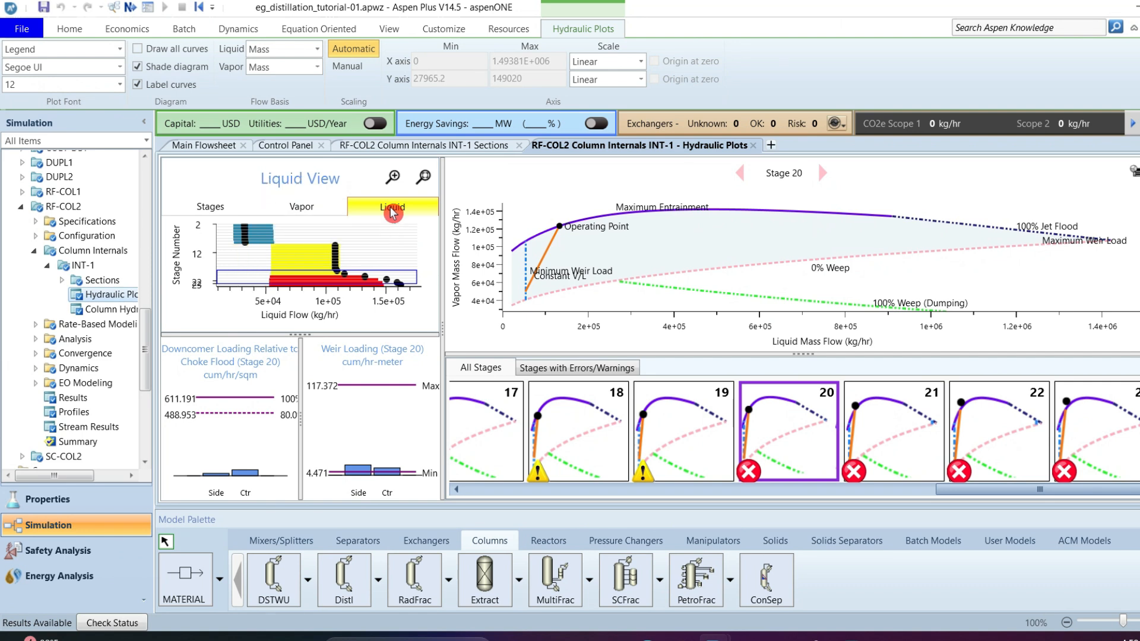
left_click(317, 213)
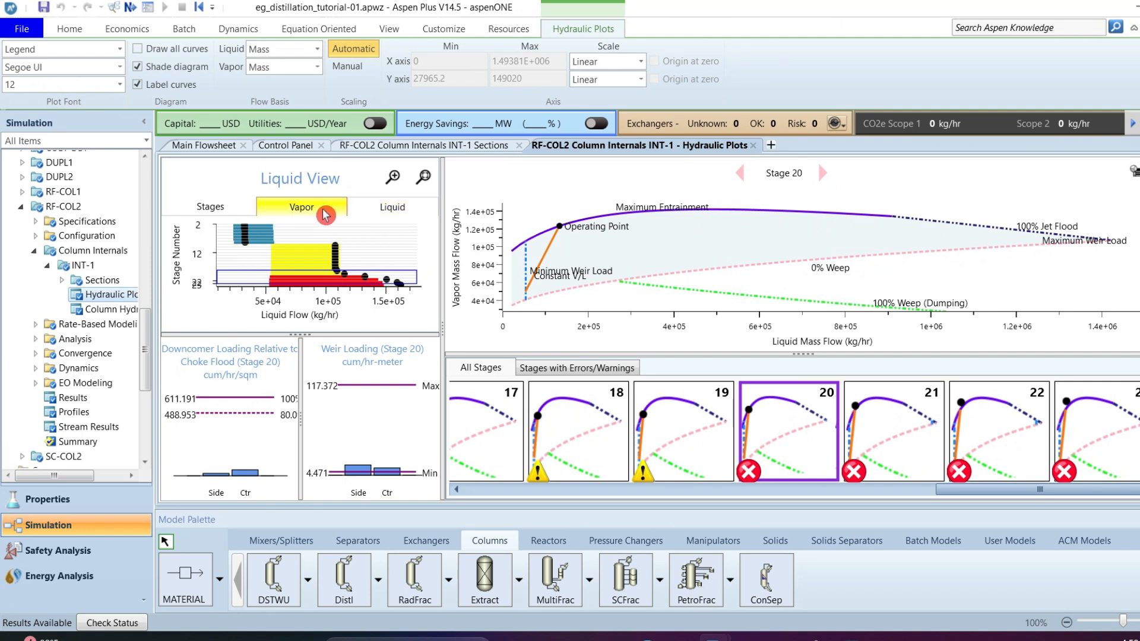
left_click(211, 209)
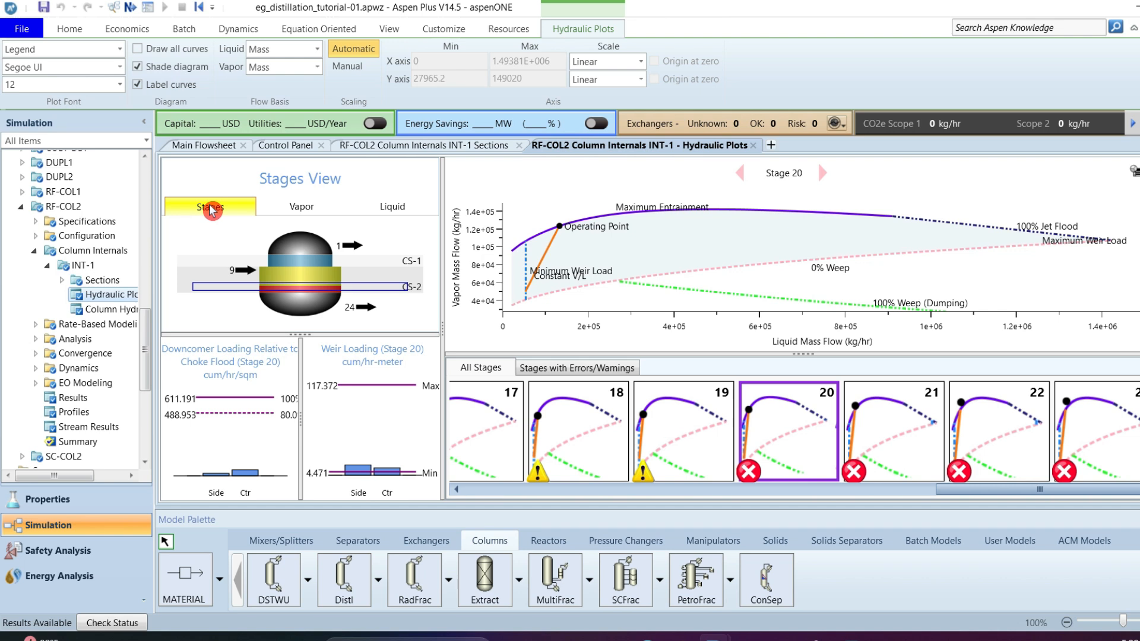
- Close RF-COL2's hydraulic plots and internals sections forms, collapse its navigation entries and return to the main flowsheet
left_click(47, 266)
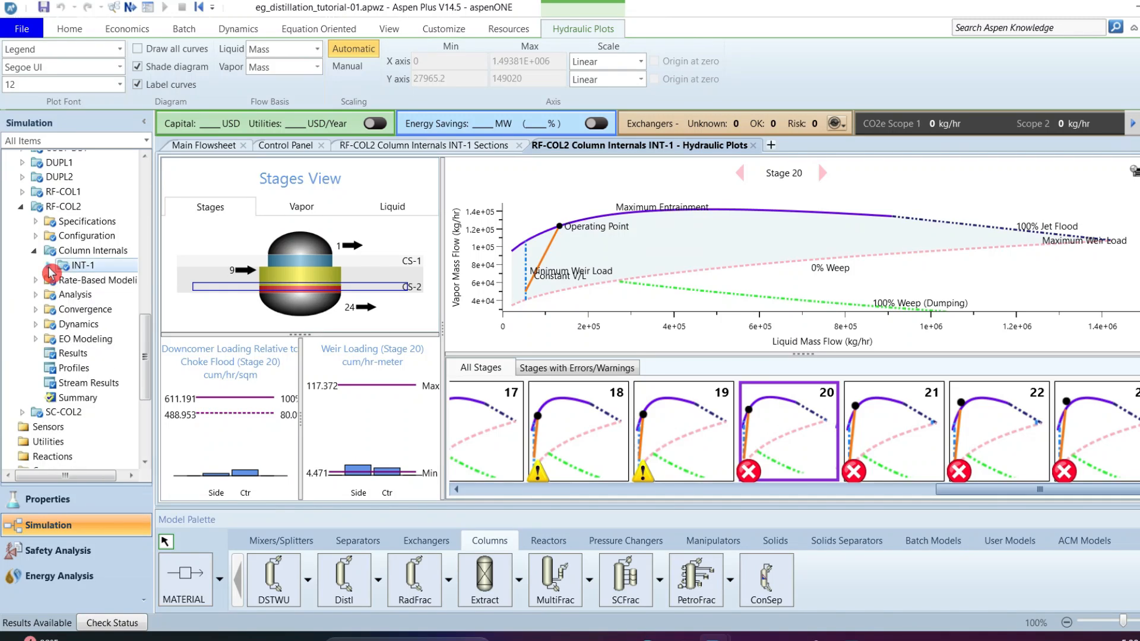
left_click(21, 206)
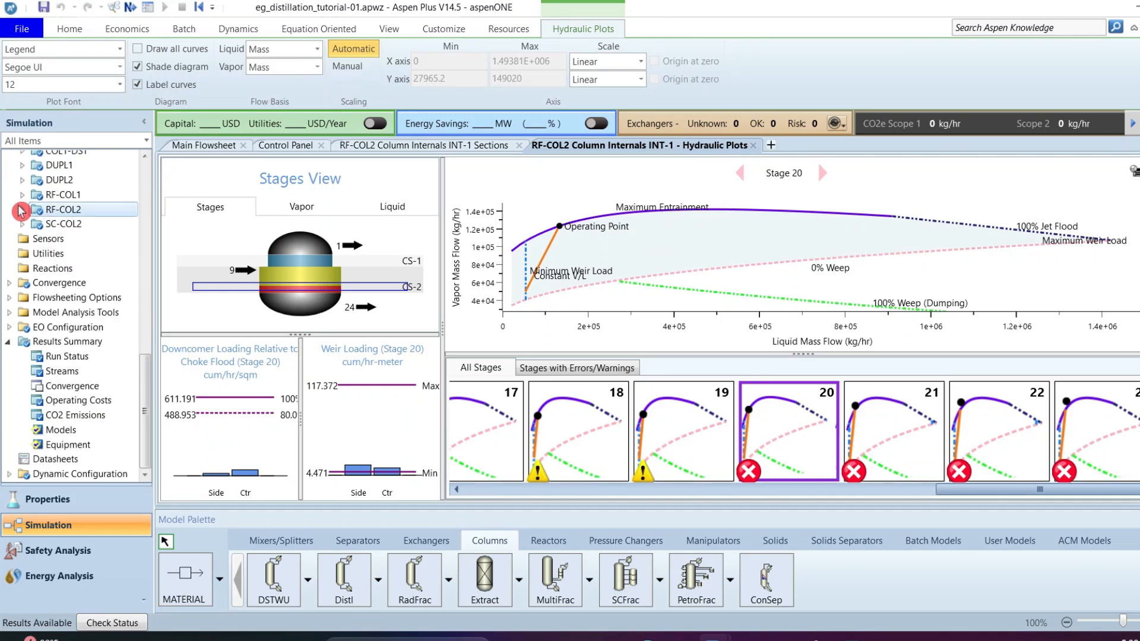
left_click_drag(148, 377, 142, 299)
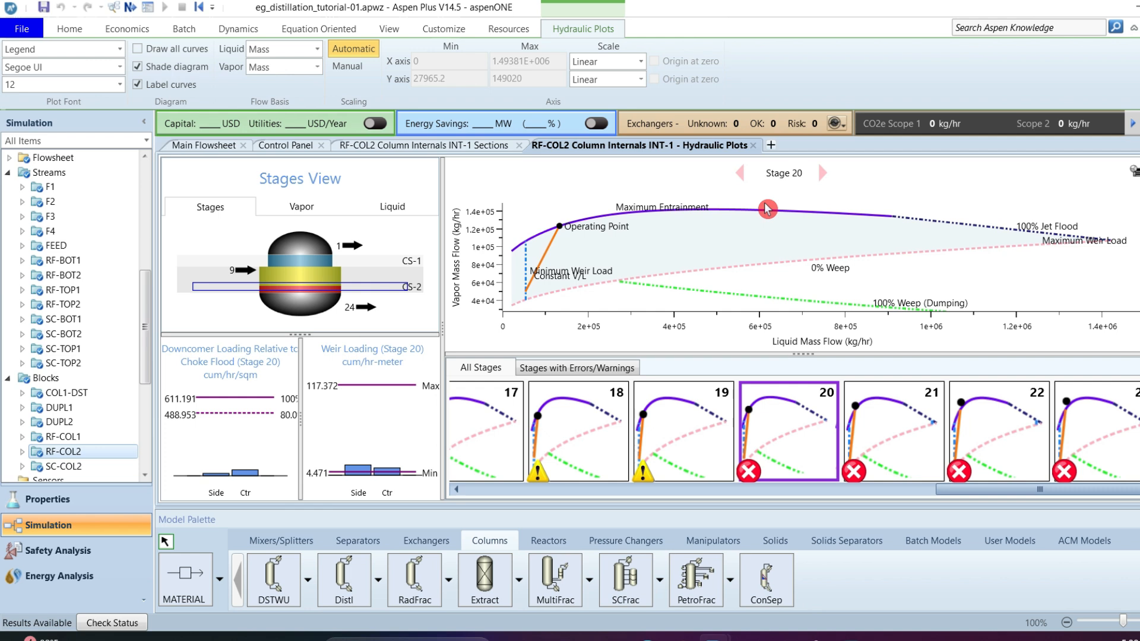
left_click(754, 145)
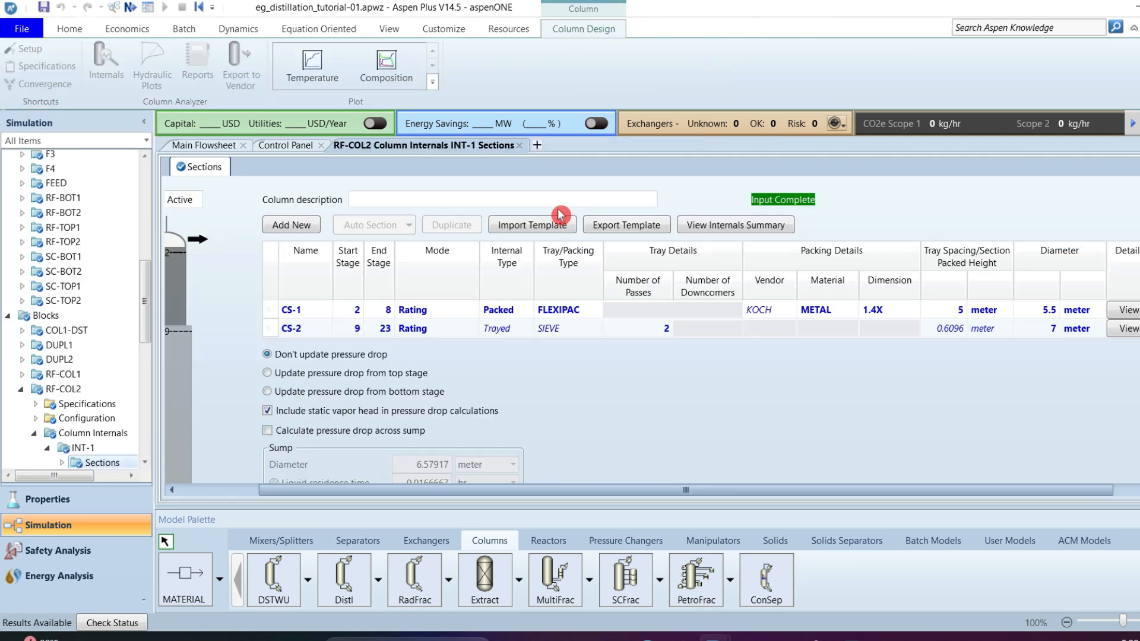
left_click(519, 145)
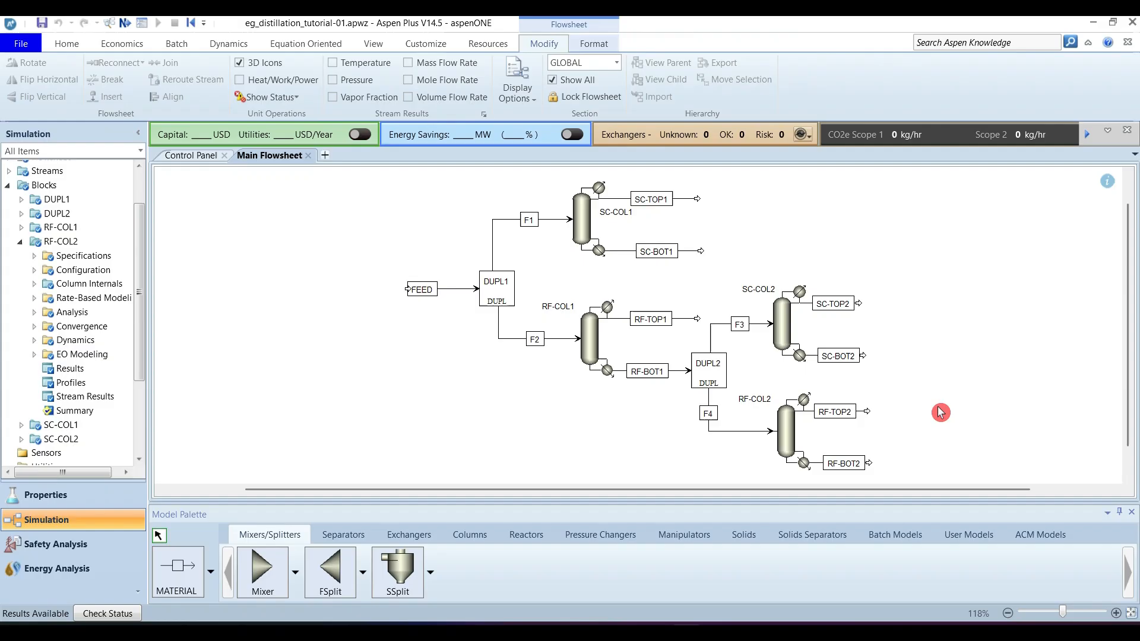
left_click(20, 242)
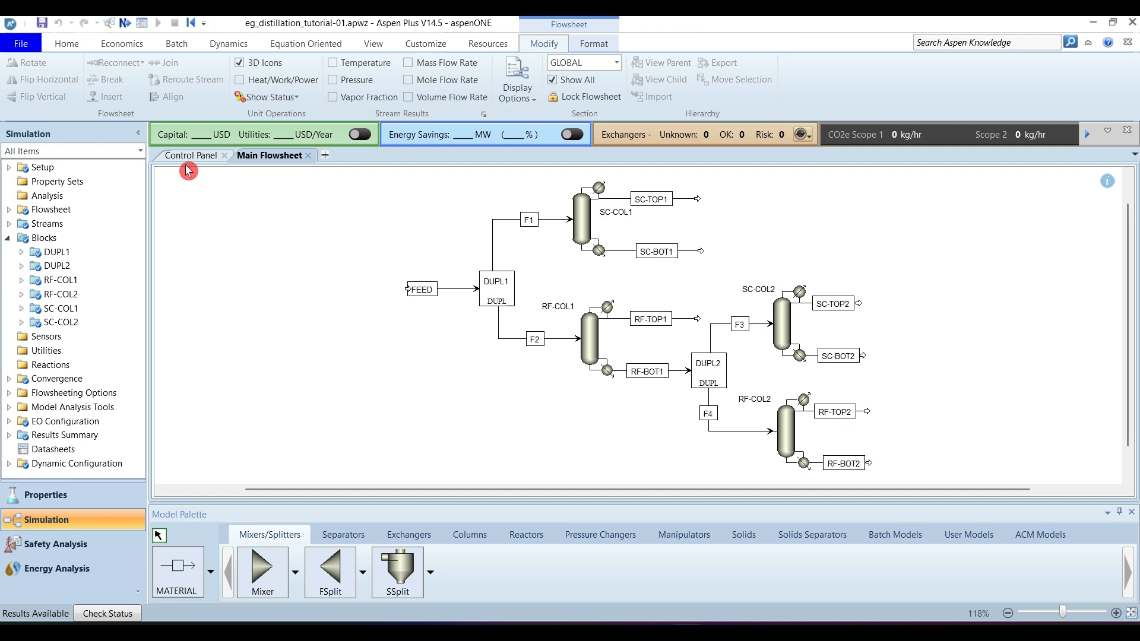
- Switch to the Word problem statement, arrange it beside Aspen Plus and fit the whole flowsheet in the narrower window
left_click(392, 632)
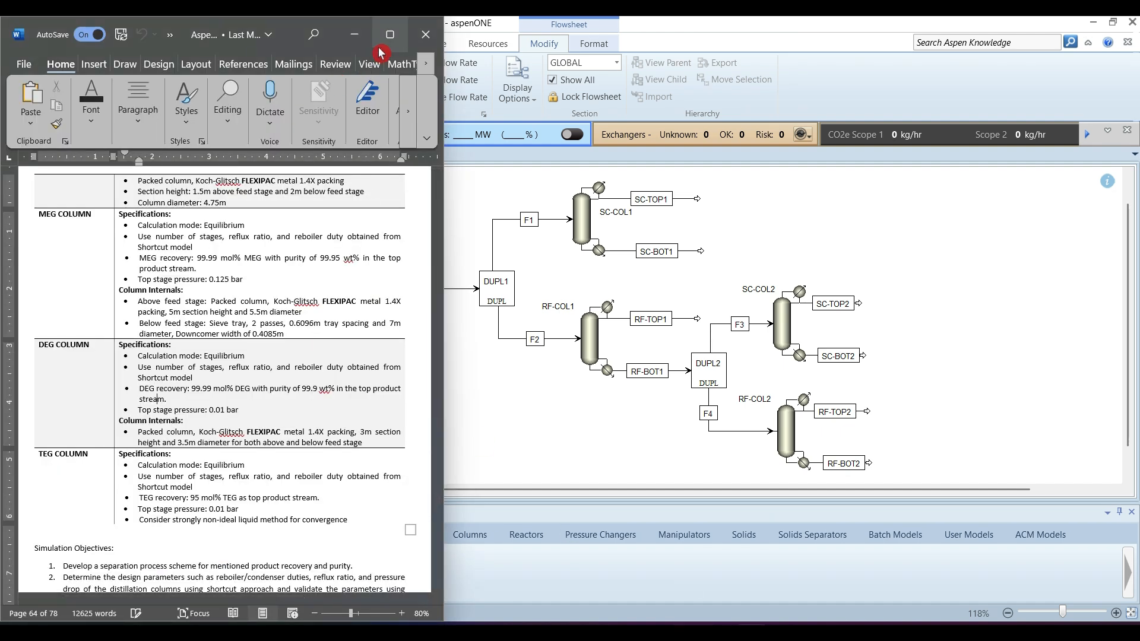
mouse_move(391, 34)
left_click(335, 86)
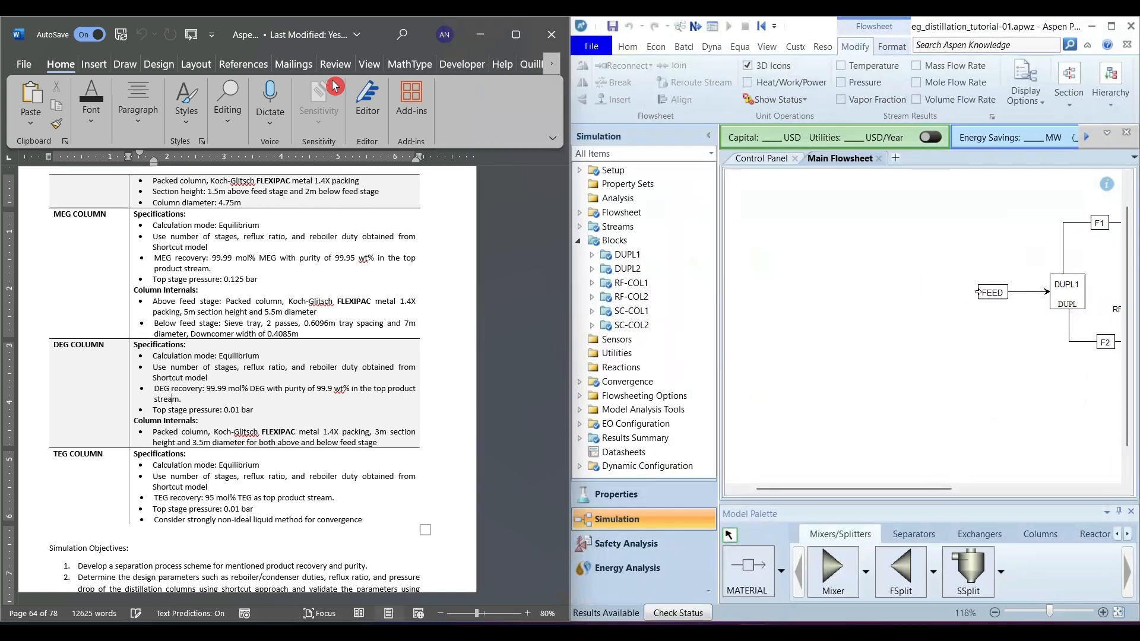
left_click_drag(570, 350, 481, 354)
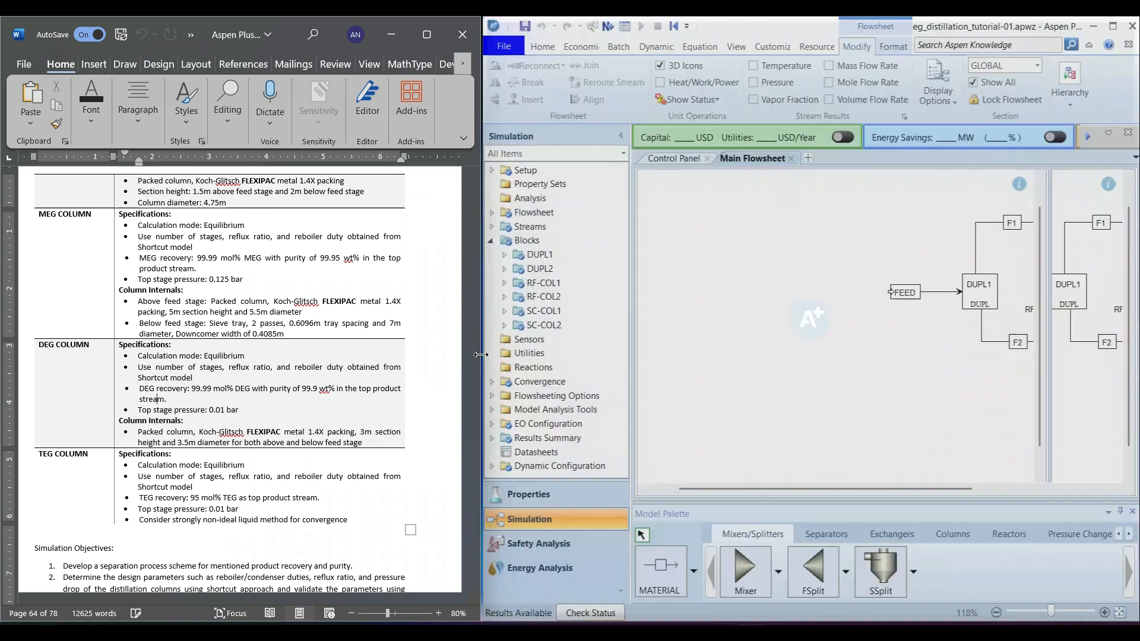
left_click(919, 380)
left_click(1122, 614)
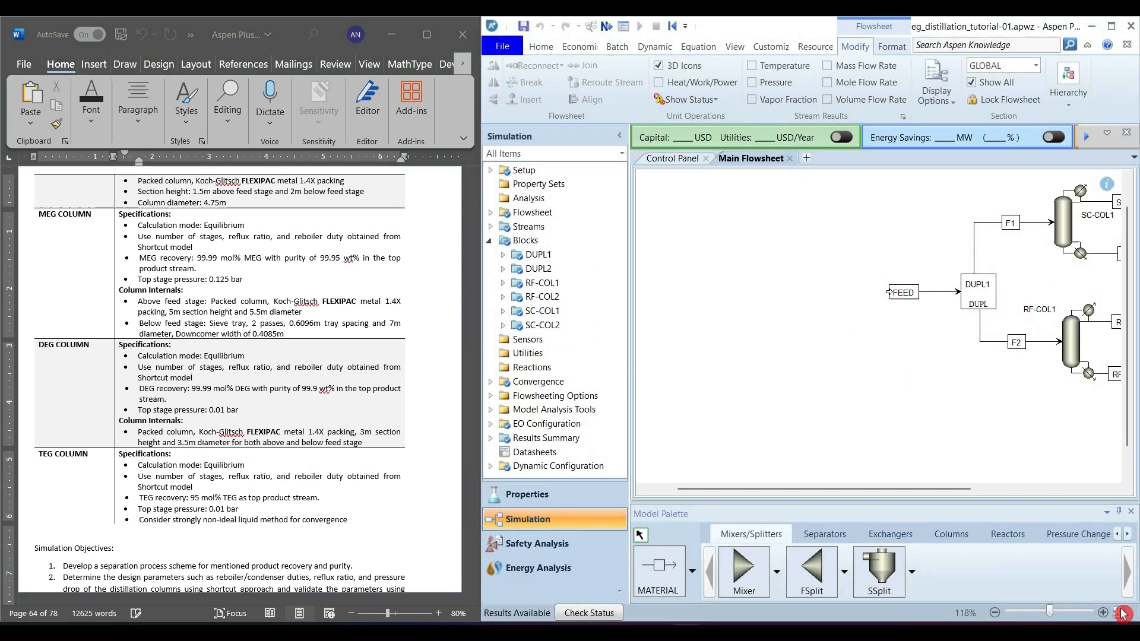
- Review the MEG column entry in the Word document and read the DEG column's specifications, recovery, purity and top stage pressure
left_click(228, 295)
left_click_drag(42, 219, 211, 315)
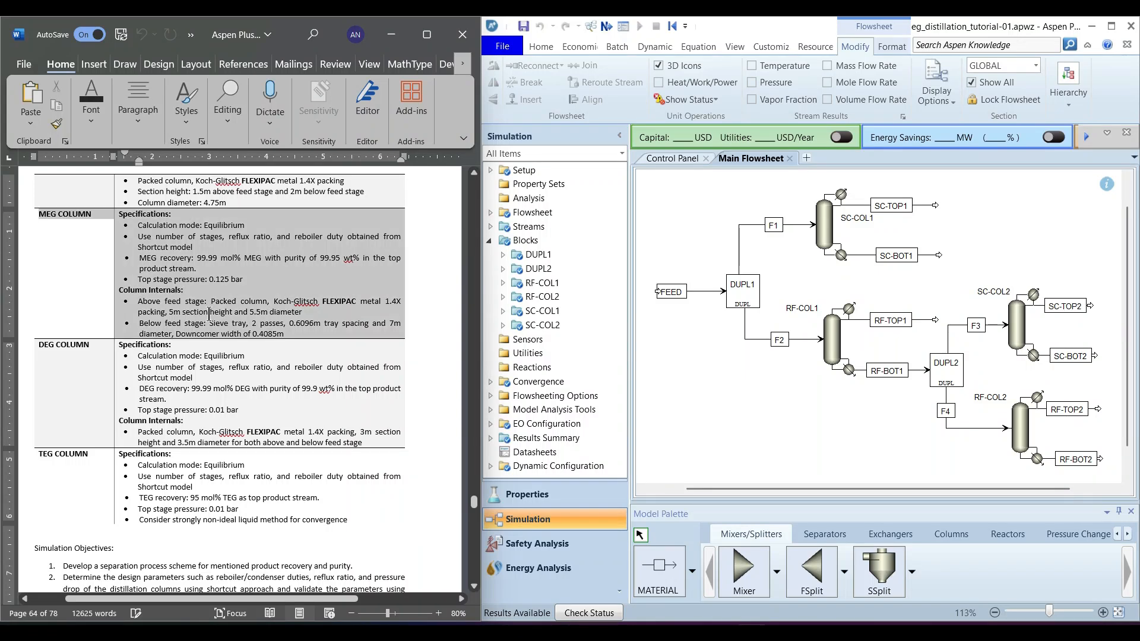
left_click(170, 312)
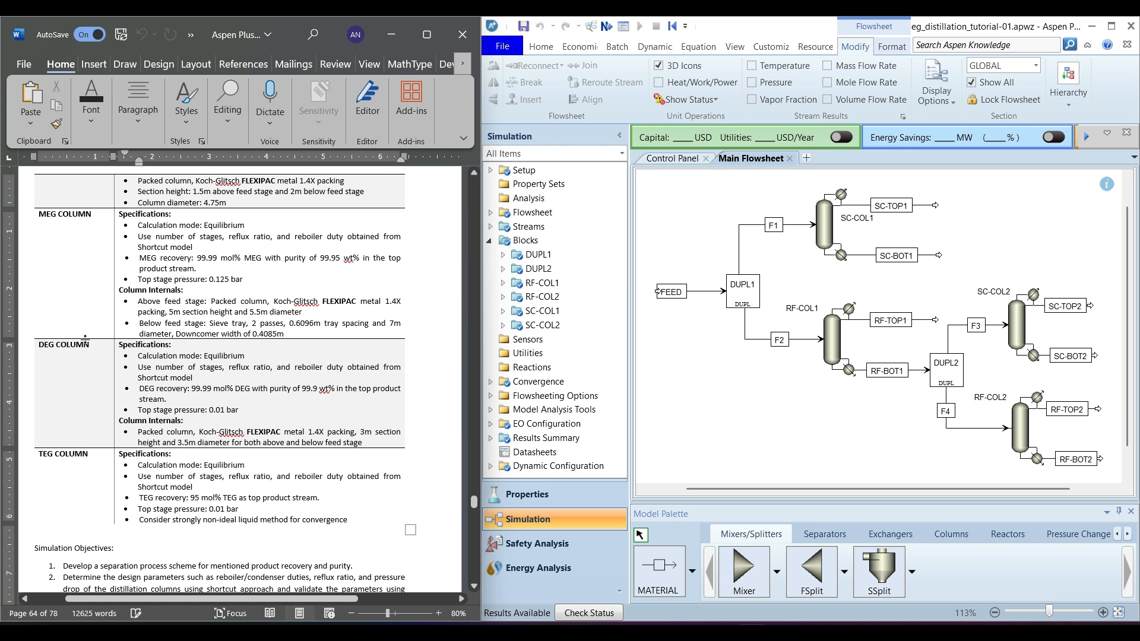
left_click_drag(142, 365, 271, 368)
left_click_drag(191, 389, 225, 410)
left_click(315, 423)
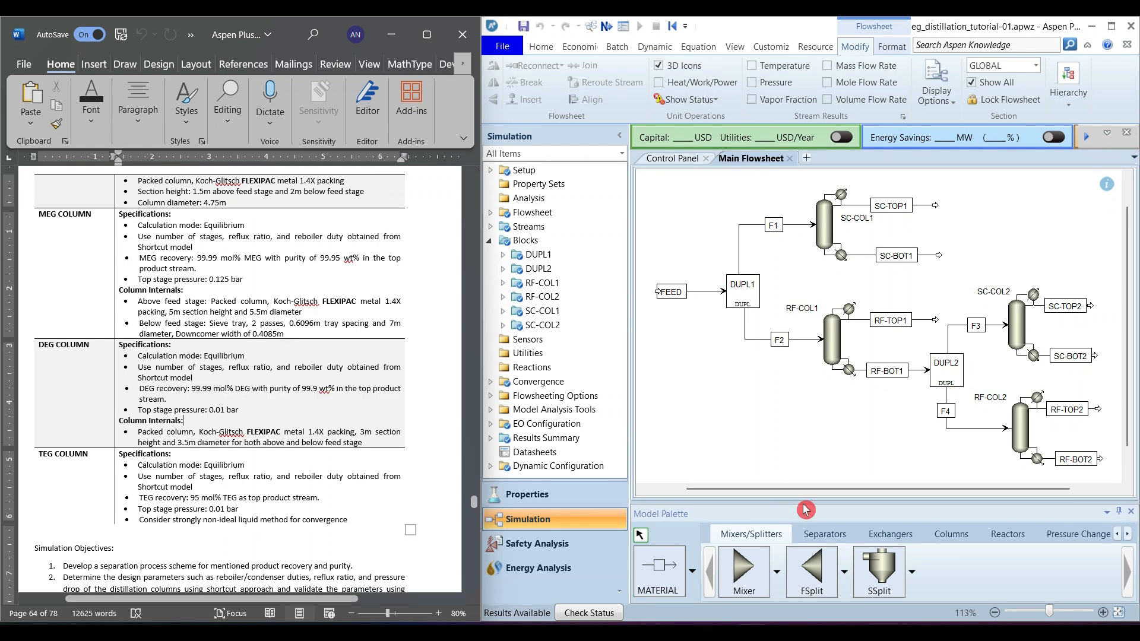
- Place a Dupl block named DUPL3 beside RF-COL2's bottoms outlet and connect stream RF-BOT2 to its inlet
left_click_drag(838, 490, 1014, 500)
left_click(1114, 492)
left_click(1113, 492)
left_click(1114, 491)
left_click_drag(1129, 434, 1130, 467)
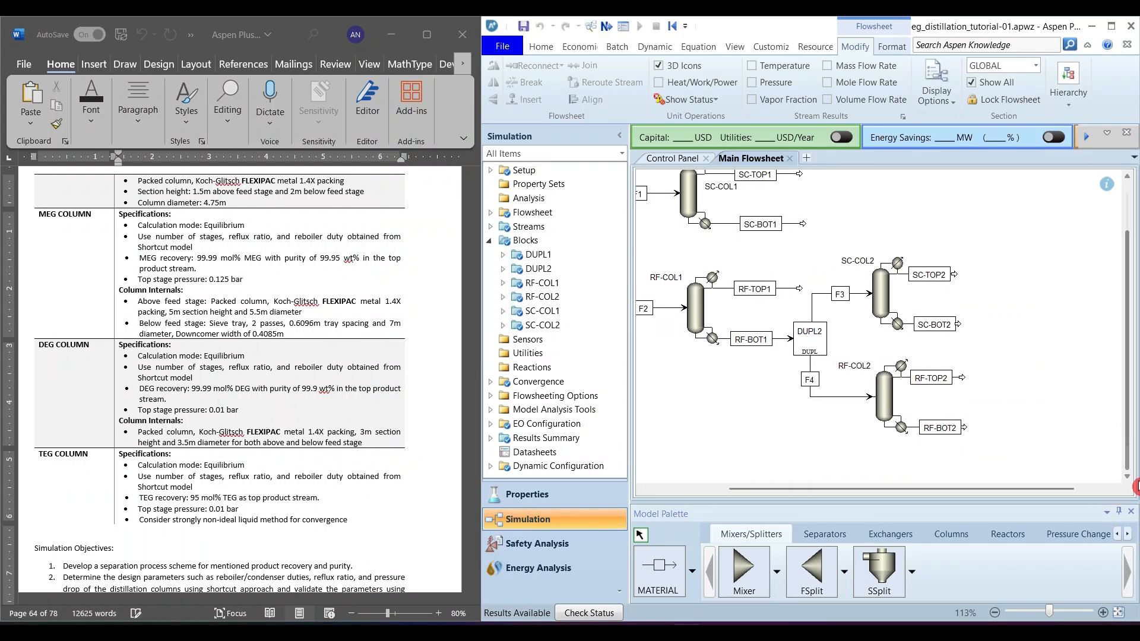
left_click(1128, 478)
left_click(1128, 477)
left_click(1128, 478)
left_click_drag(1059, 491, 1098, 491)
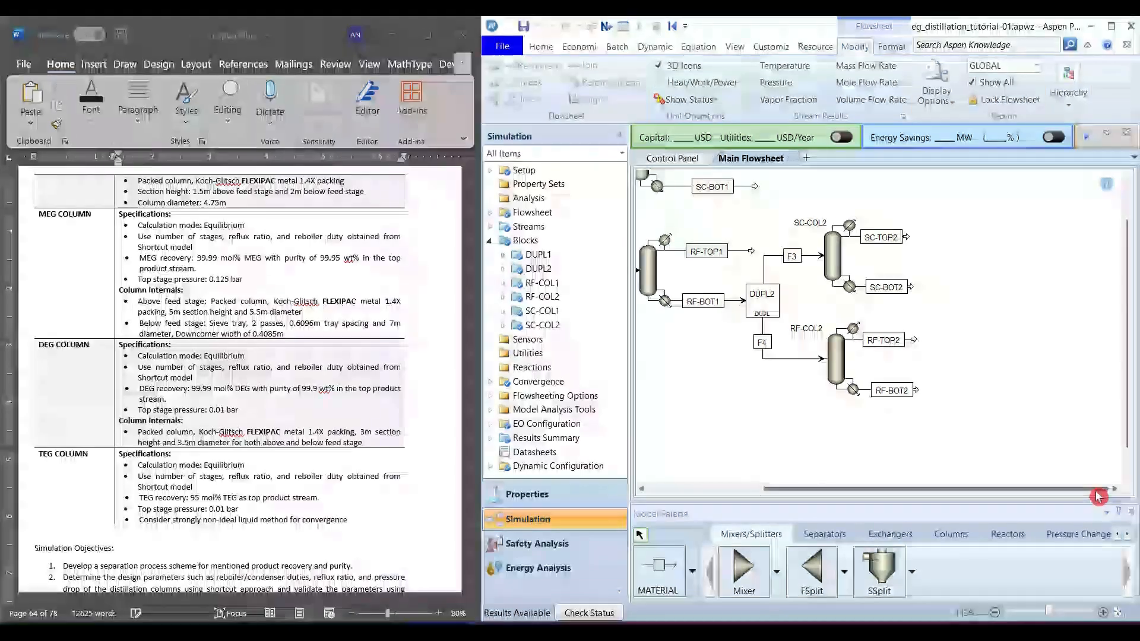
left_click(1128, 534)
left_click(1127, 534)
left_click(1128, 534)
left_click(1128, 534)
left_click(1128, 534)
left_click(1128, 534)
left_click(1128, 534)
left_click(1068, 534)
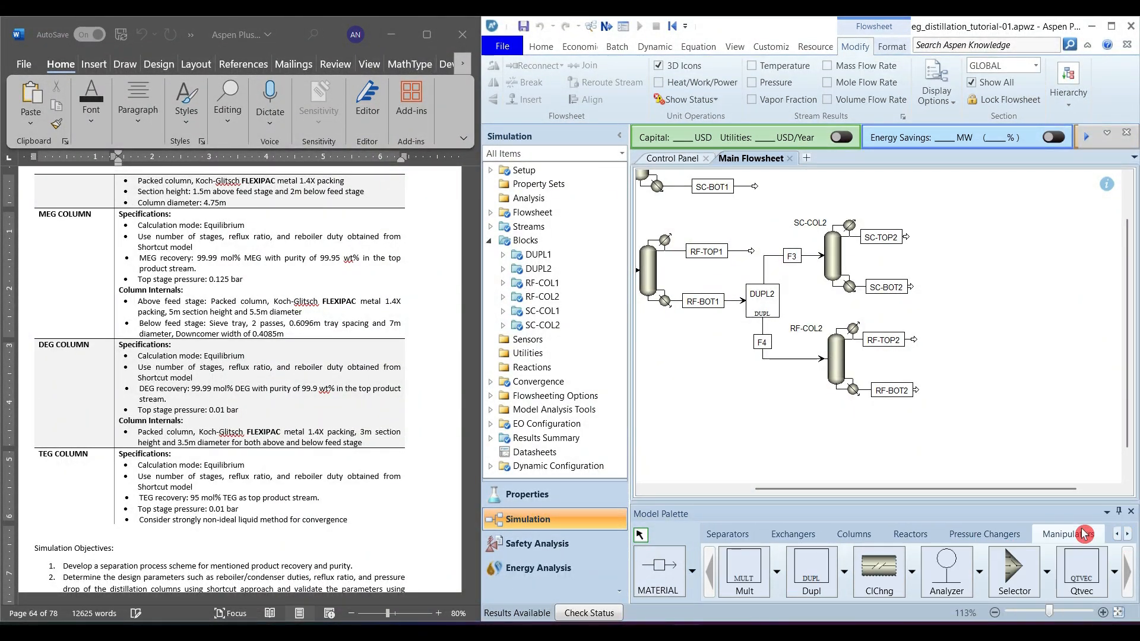
left_click(812, 569)
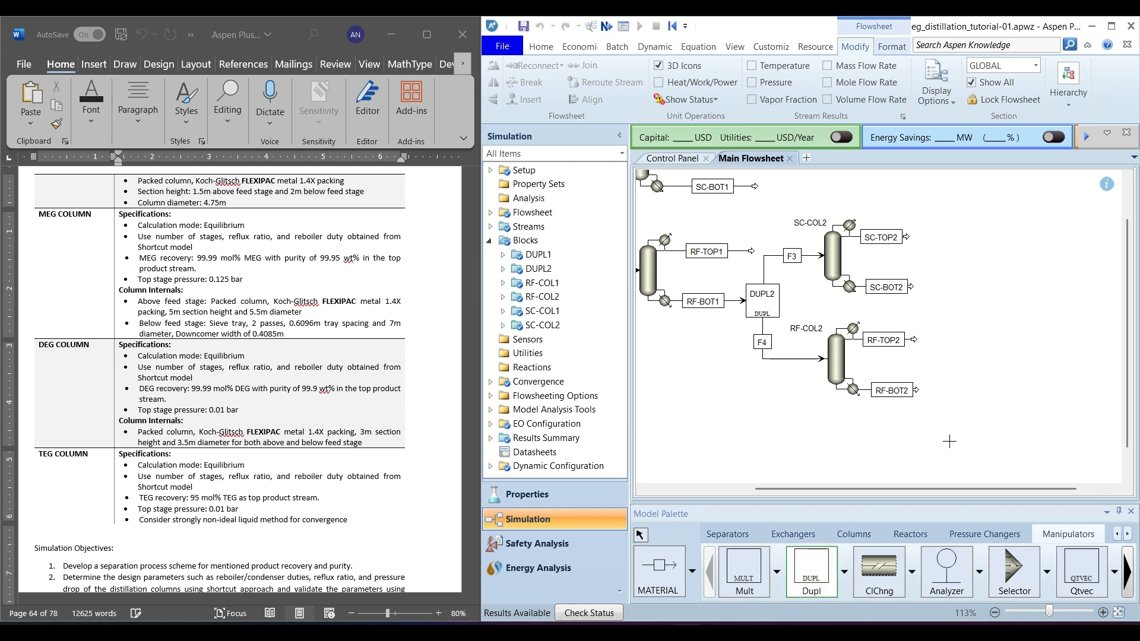
left_click(964, 391)
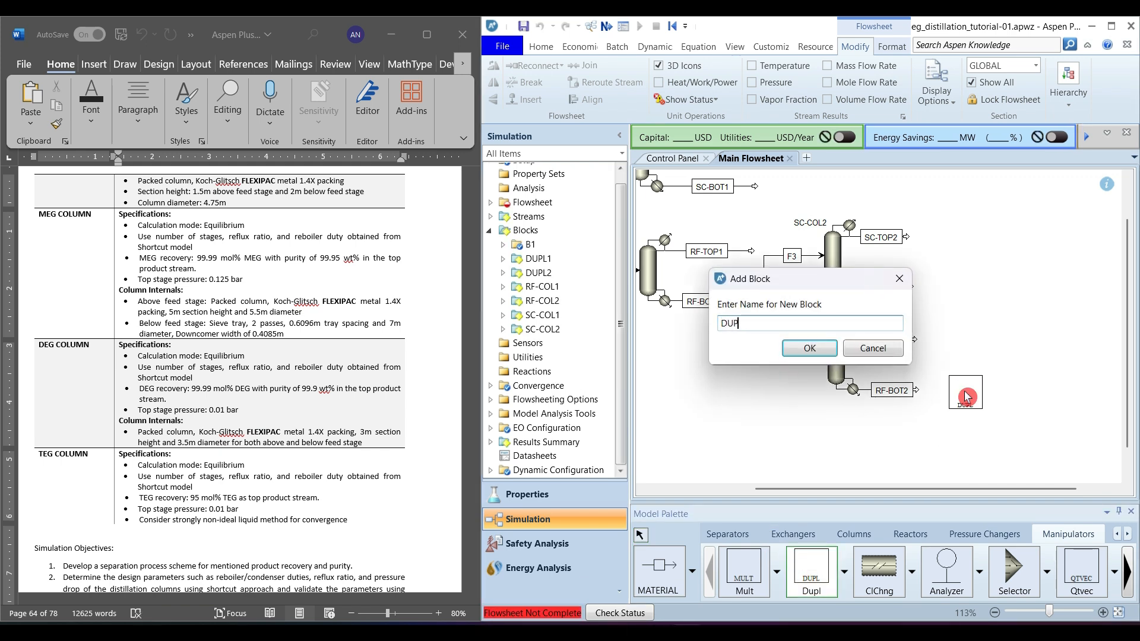
key("Return")
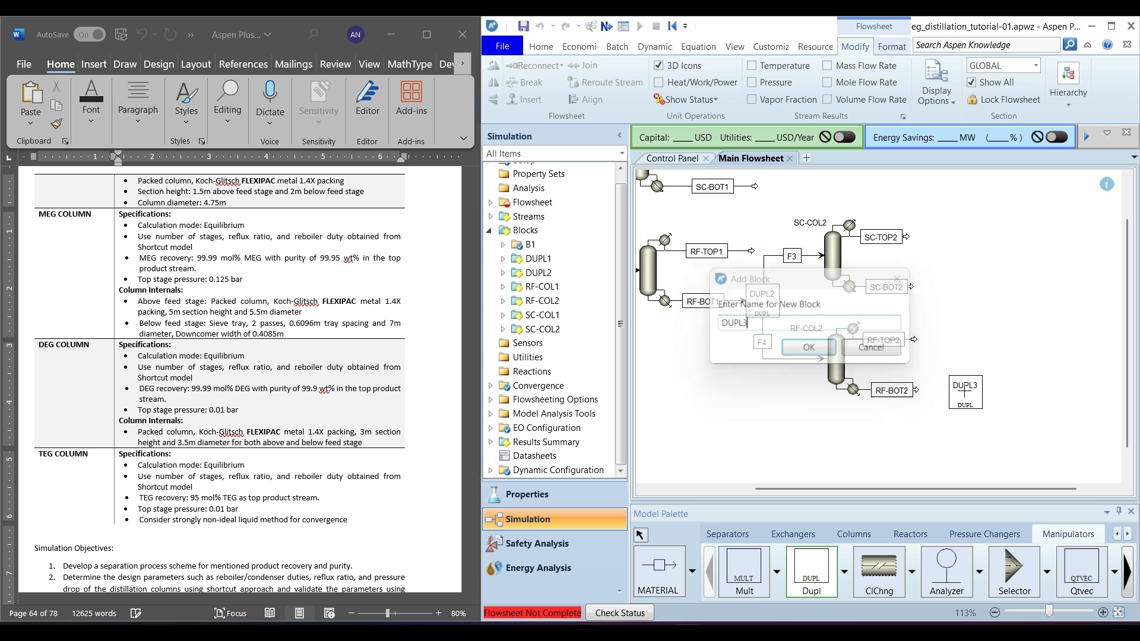
right_click(963, 399)
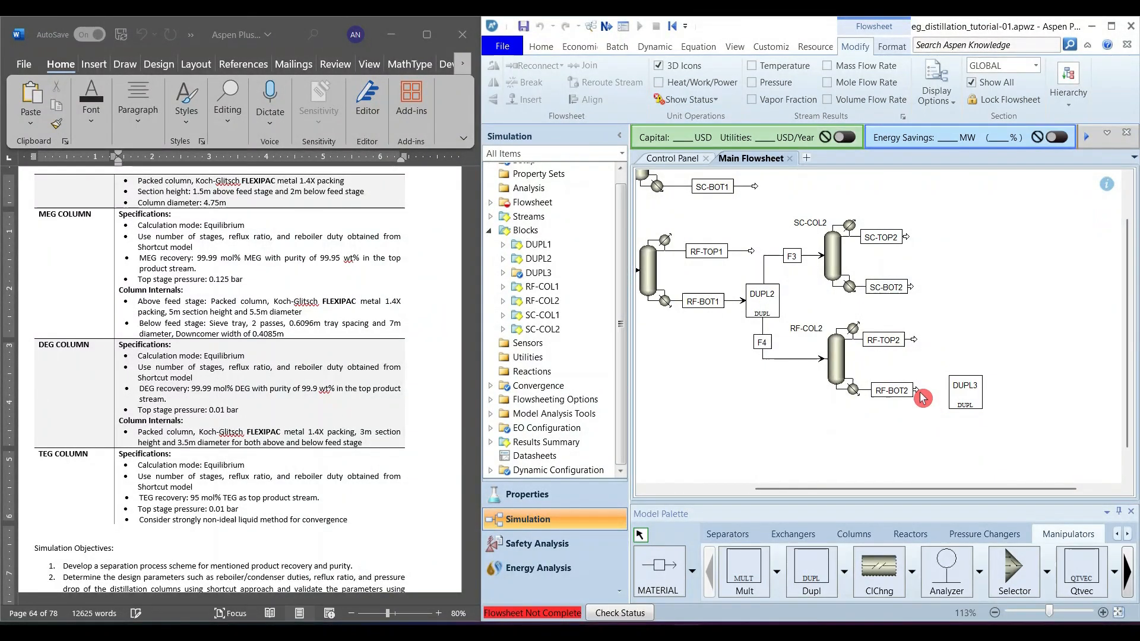
left_click_drag(916, 390, 945, 392)
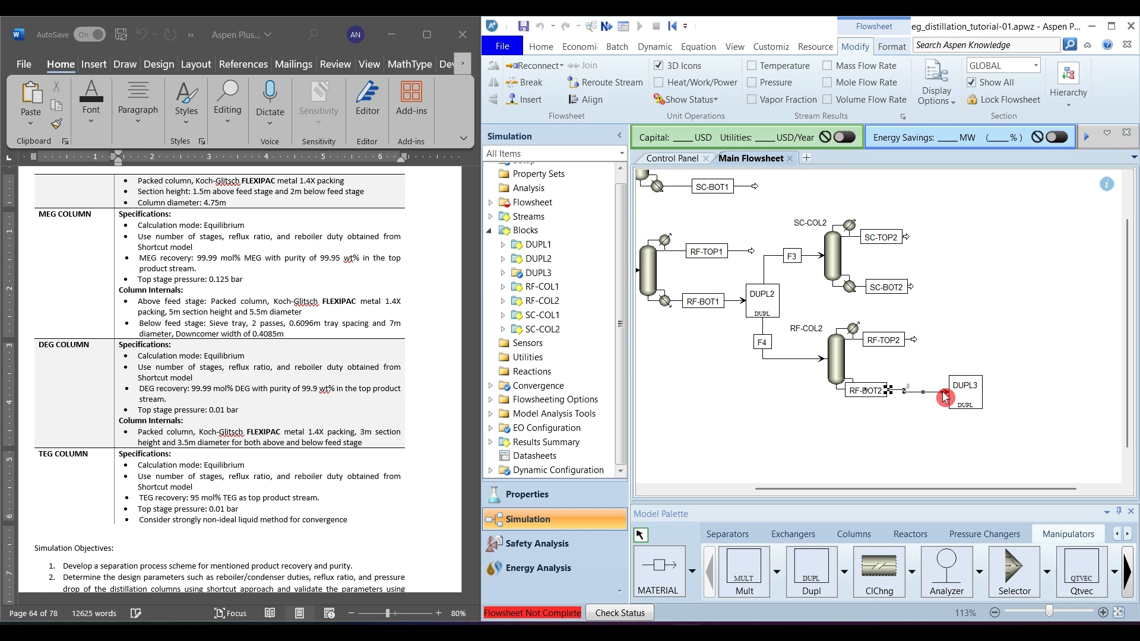
- Place a DSTWU shortcut column named SC-COL3 above and beyond DUPL3 on the flowsheet
left_click(854, 534)
left_click(744, 569)
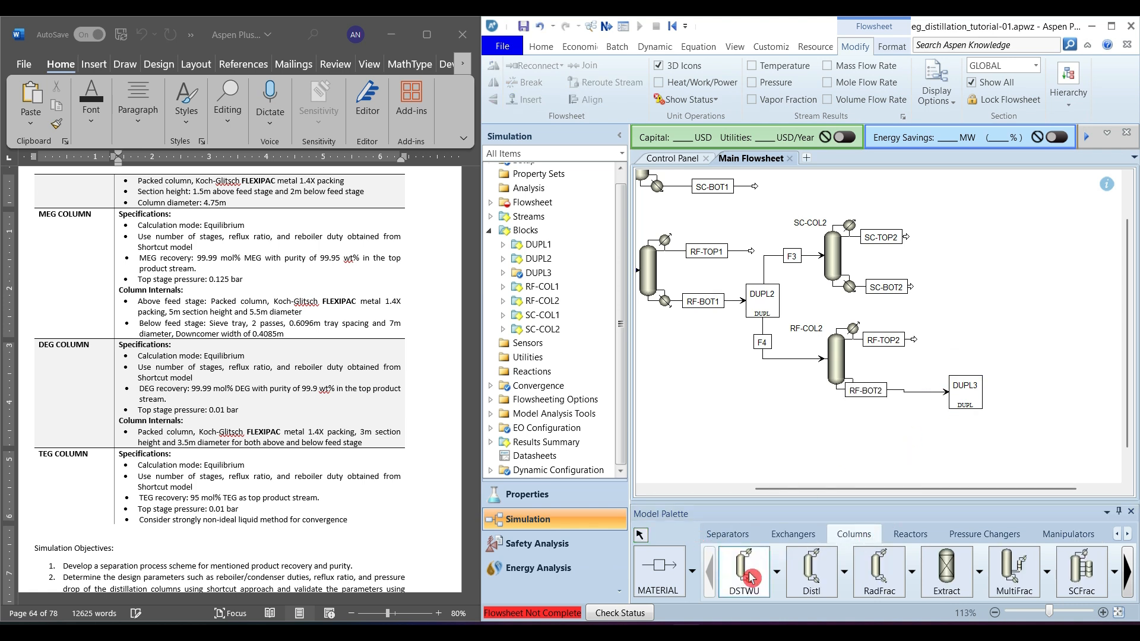
left_click(1034, 321)
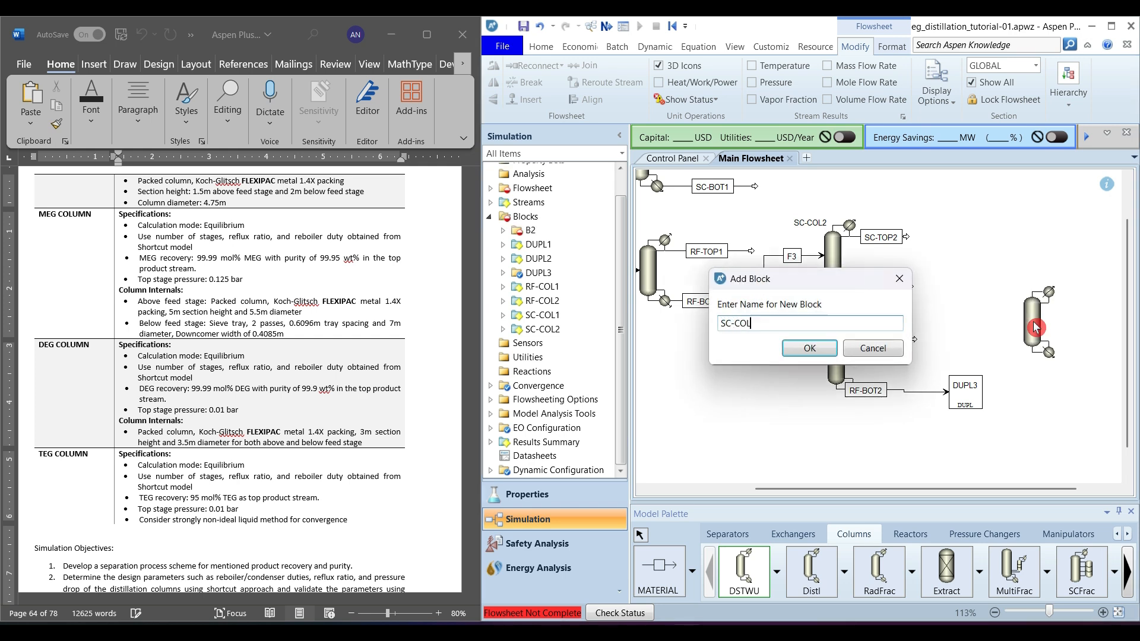
key("Return")
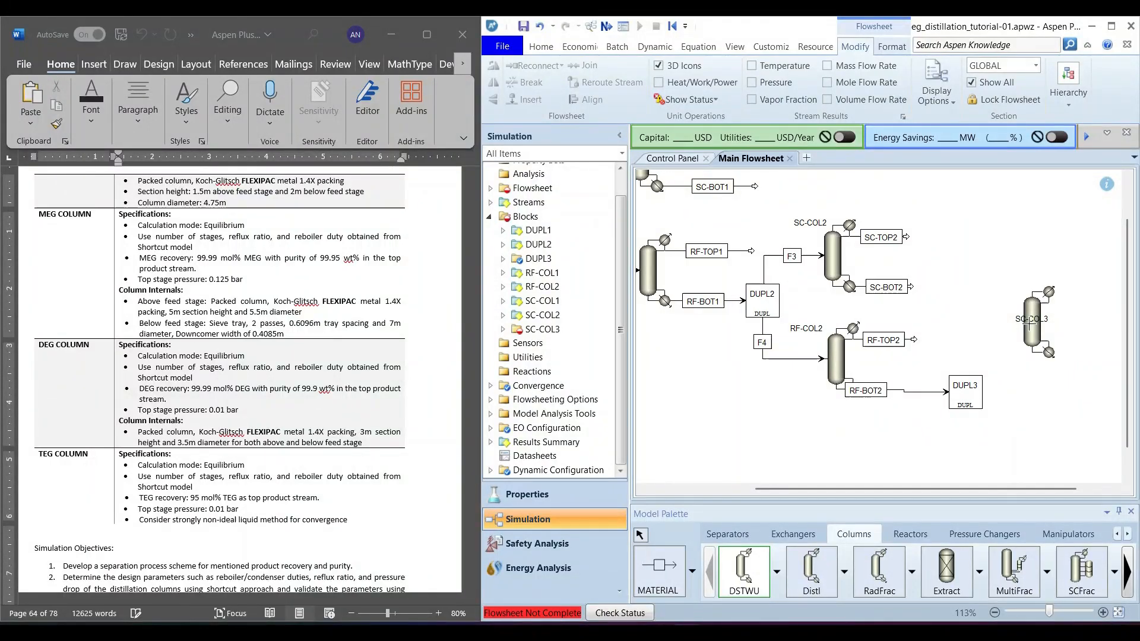
- Draw material stream F5 from DUPL3's product port to the feed port of SC-COL3
left_click(664, 569)
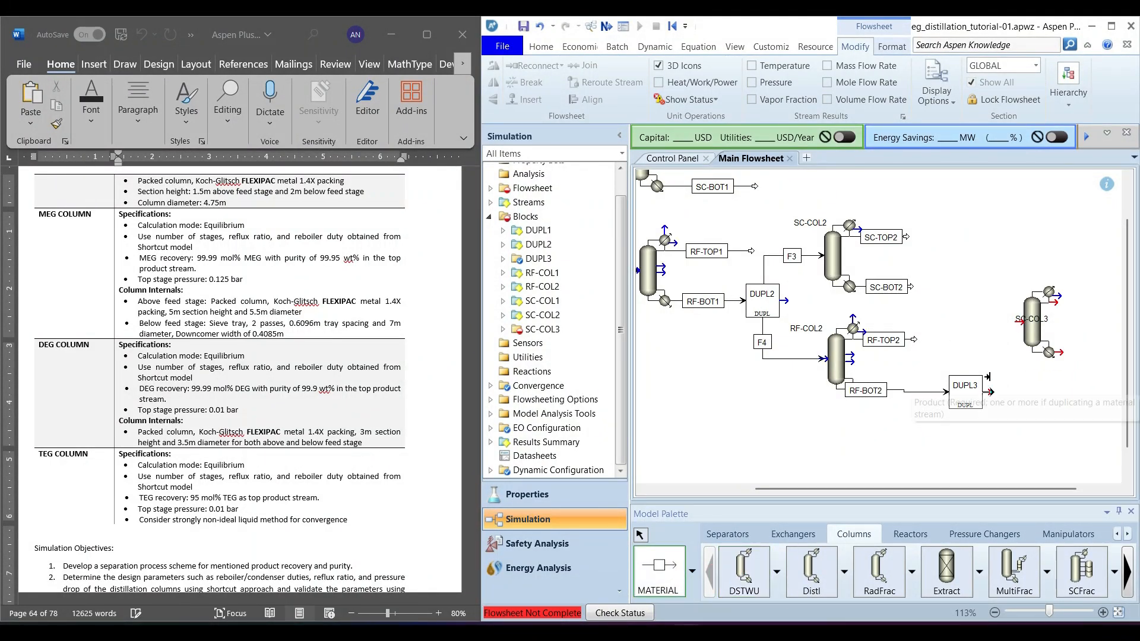
left_click(966, 358)
left_click(1019, 319)
left_click(1019, 327)
type("F")
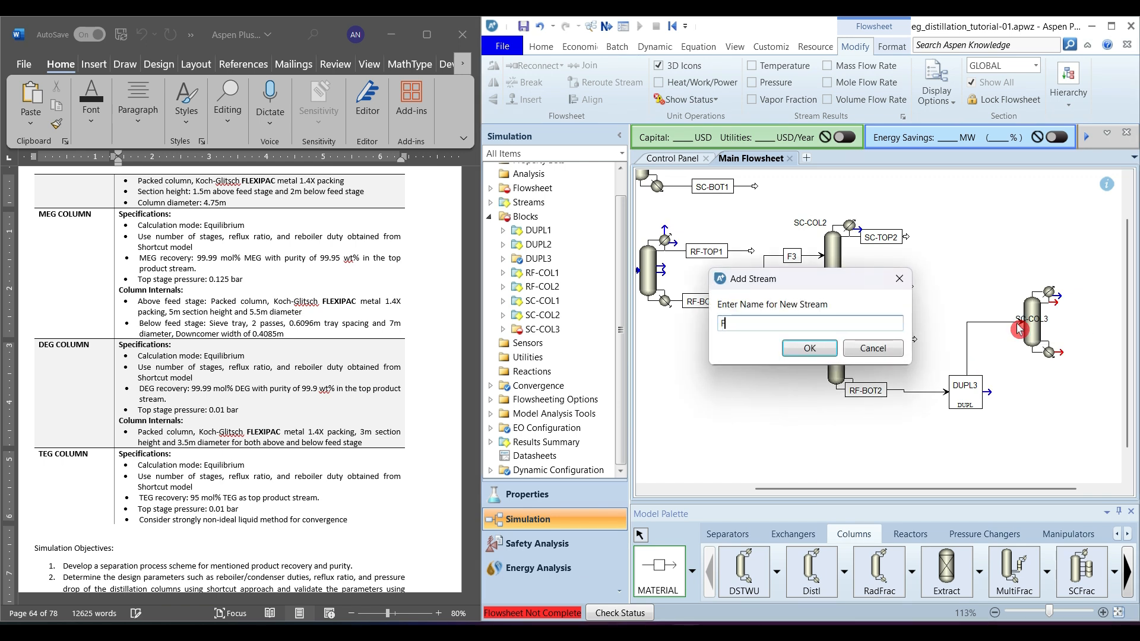
type("5")
key("Return")
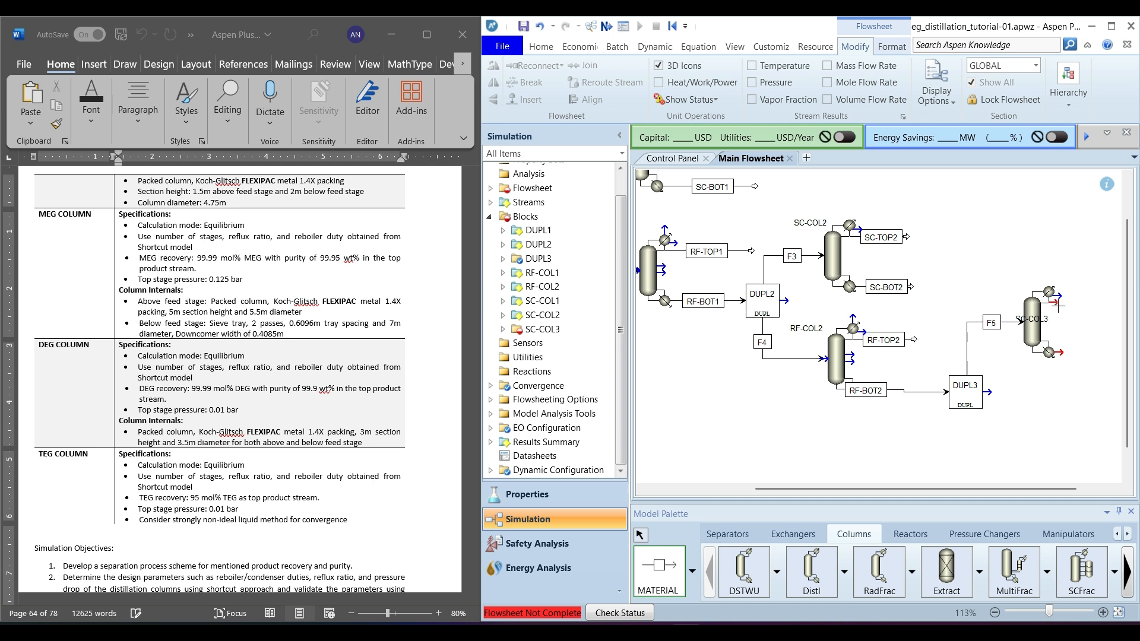
- Draw a distillate product stream from SC-COL3 and name it SC-TOP3
left_click(1057, 303)
left_click(1113, 300)
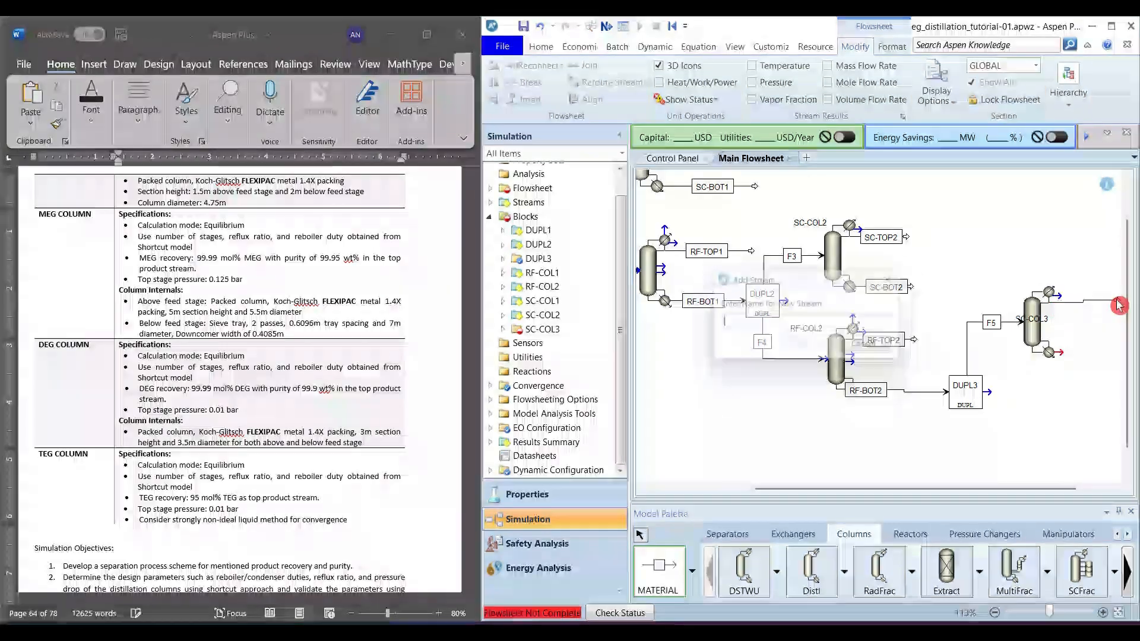
type("SC-TOP3")
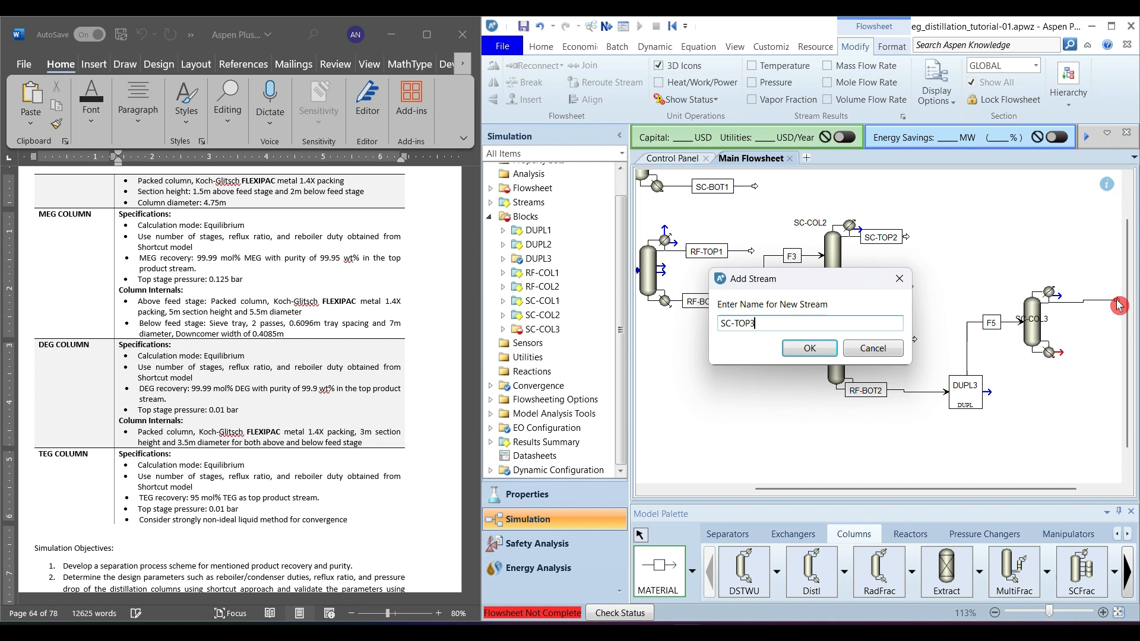
key("Return")
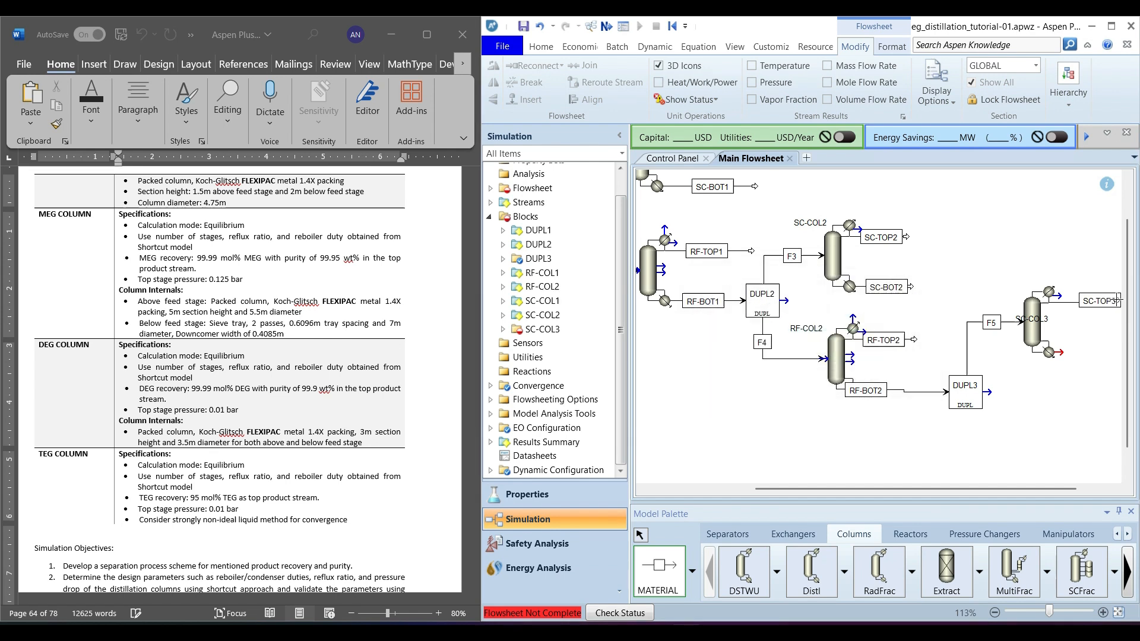
- Draw a bottoms product stream from SC-COL3, name it SC-BOT3 and finish adding streams
left_click(1059, 353)
left_click(1116, 351)
type("SC-")
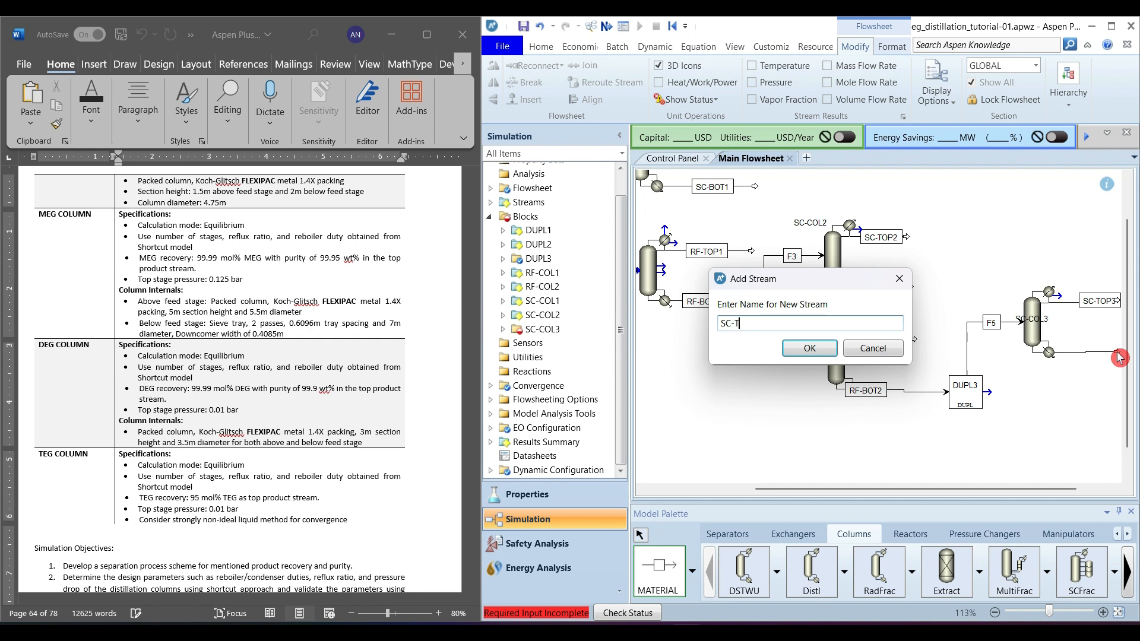
type("BOT3")
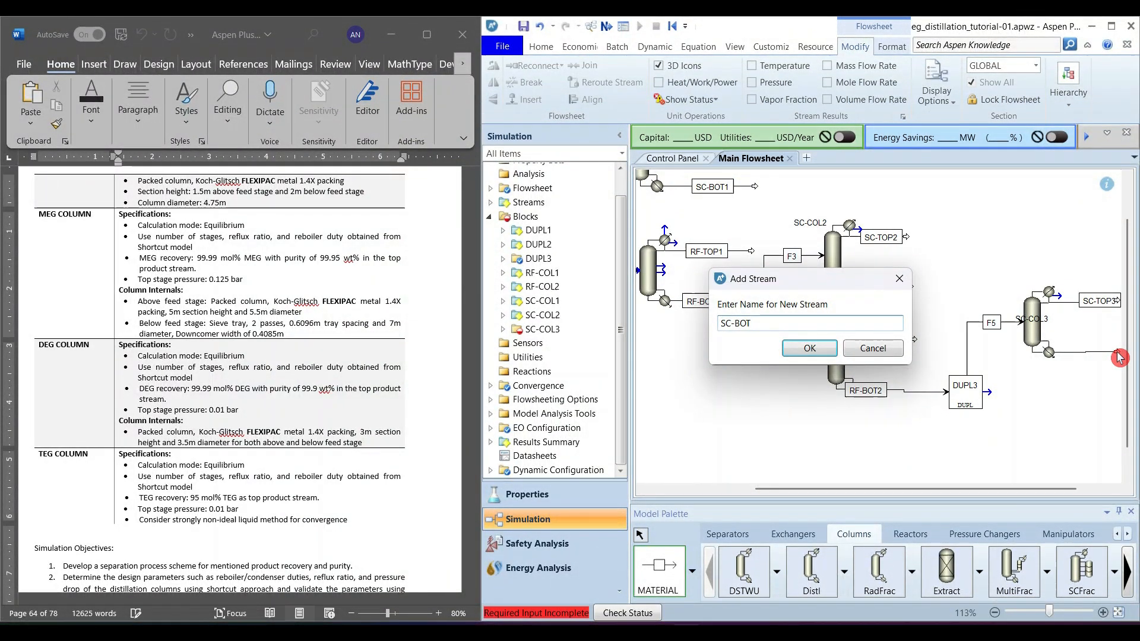
key("Return")
right_click(1121, 356)
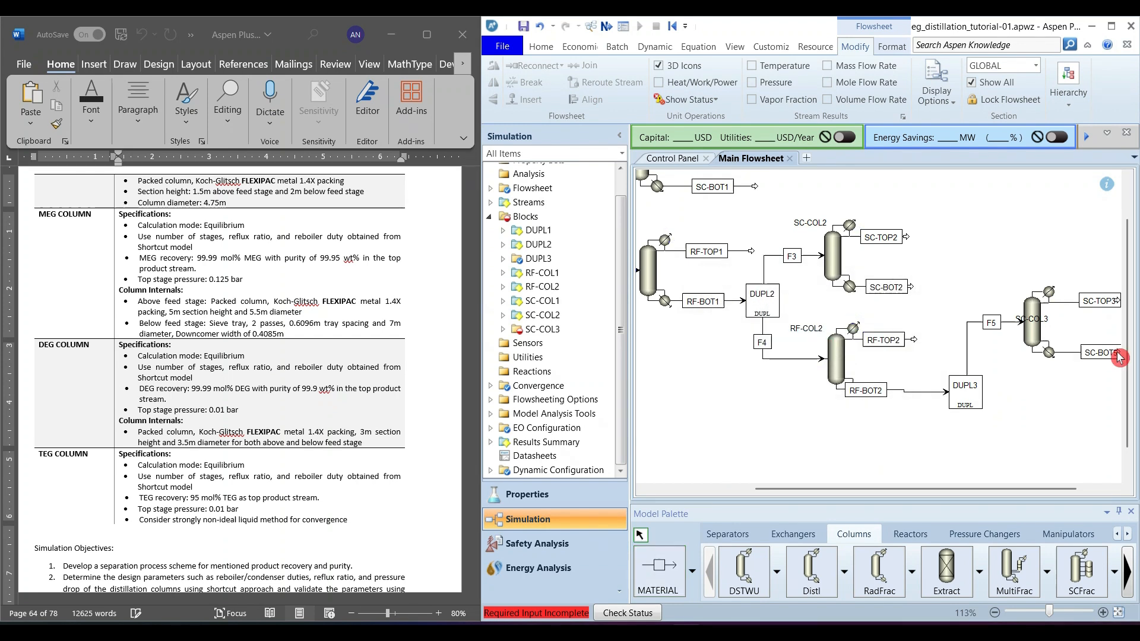
- Open SC-COL3's input specifications and auto-hide the Model Palette to enlarge the form area
double_click(1036, 340)
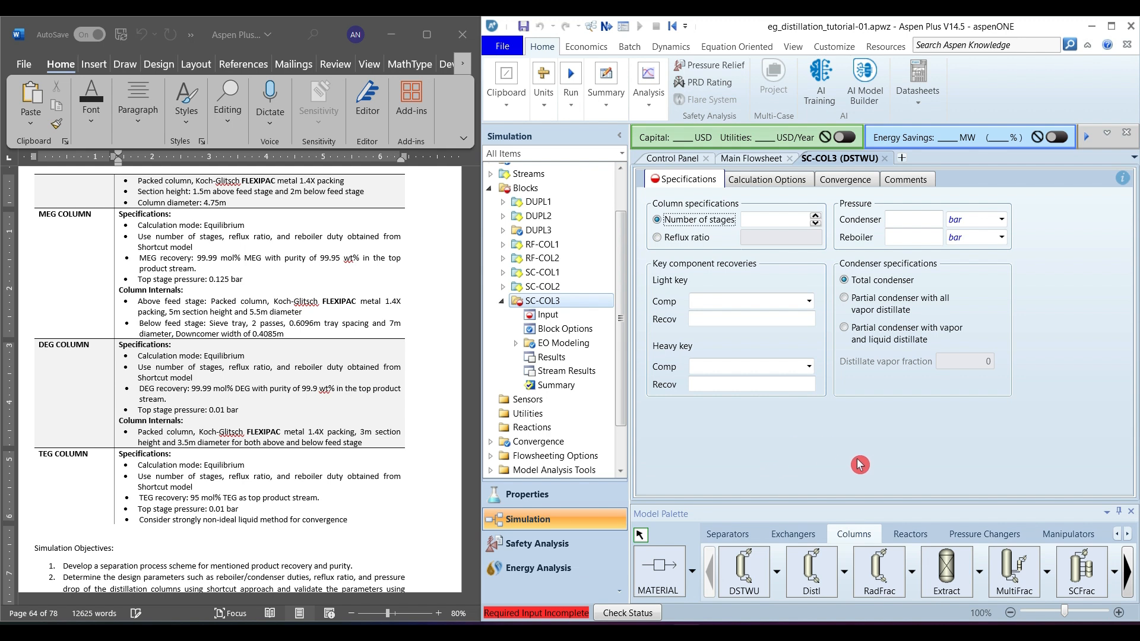
left_click(1107, 511)
left_click(1072, 563)
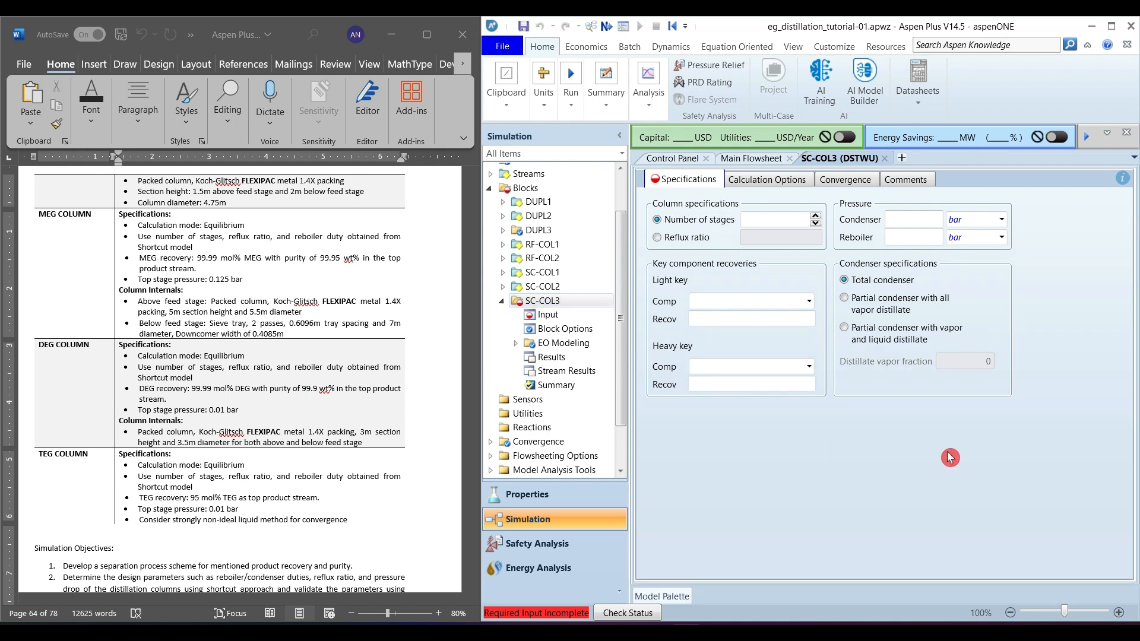
- Specify SC-COL3 by reflux ratio instead of number of stages and set the ratio to -1.3
left_click(657, 238)
left_click(808, 237)
type("-1.3")
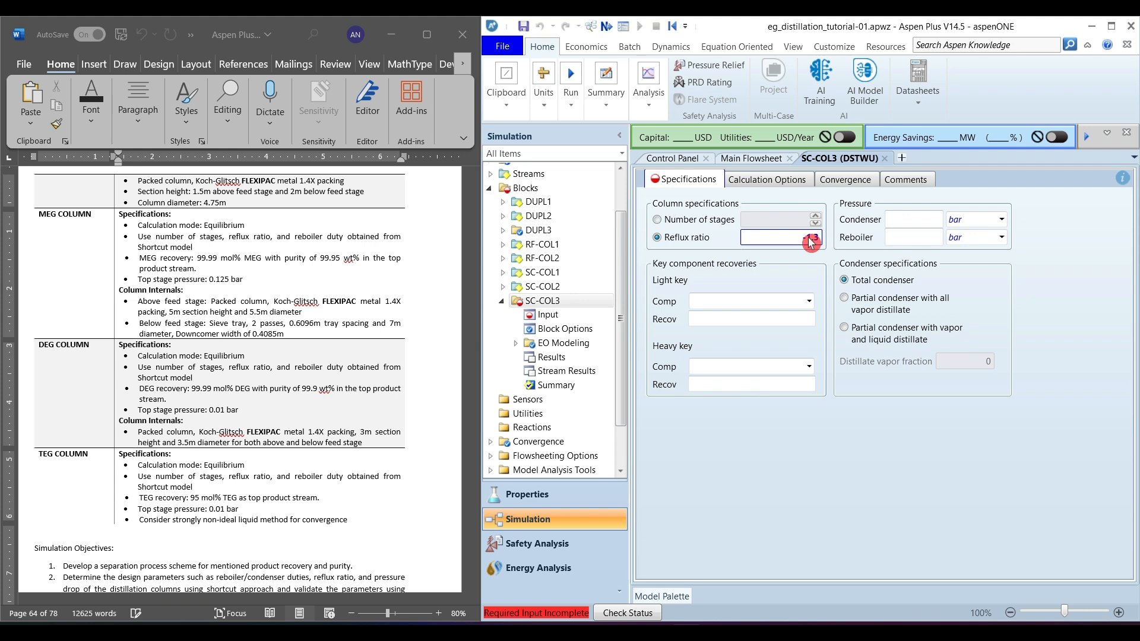
- Set DEG as SC-COL3's light key with a recovery of 0.9999, following the problem statement's DEG recovery
left_click(809, 301)
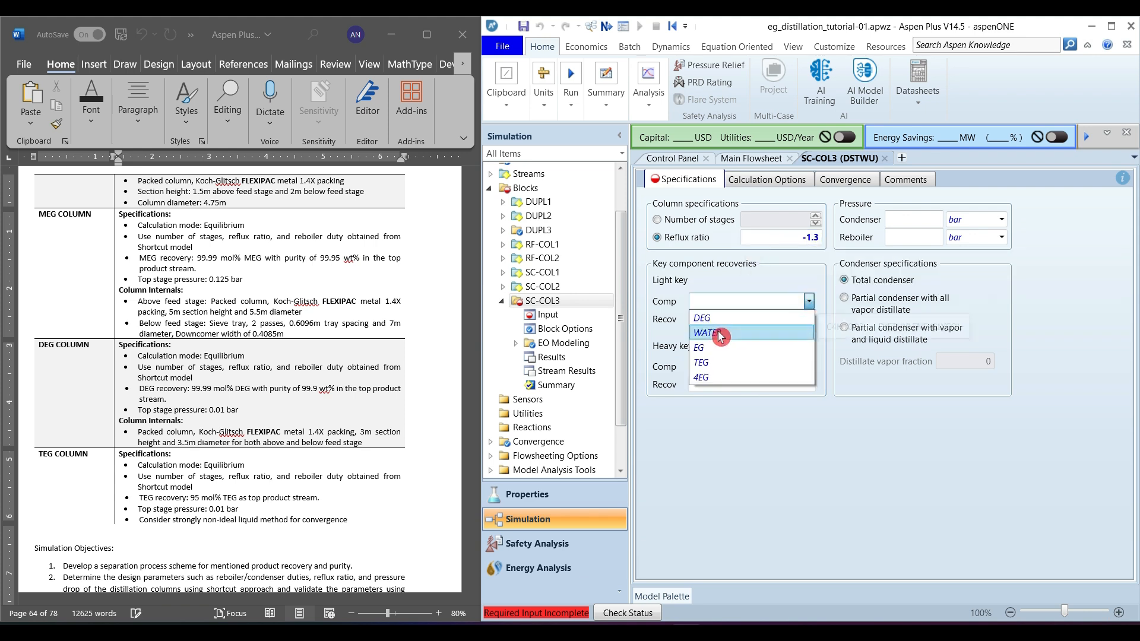
left_click(704, 319)
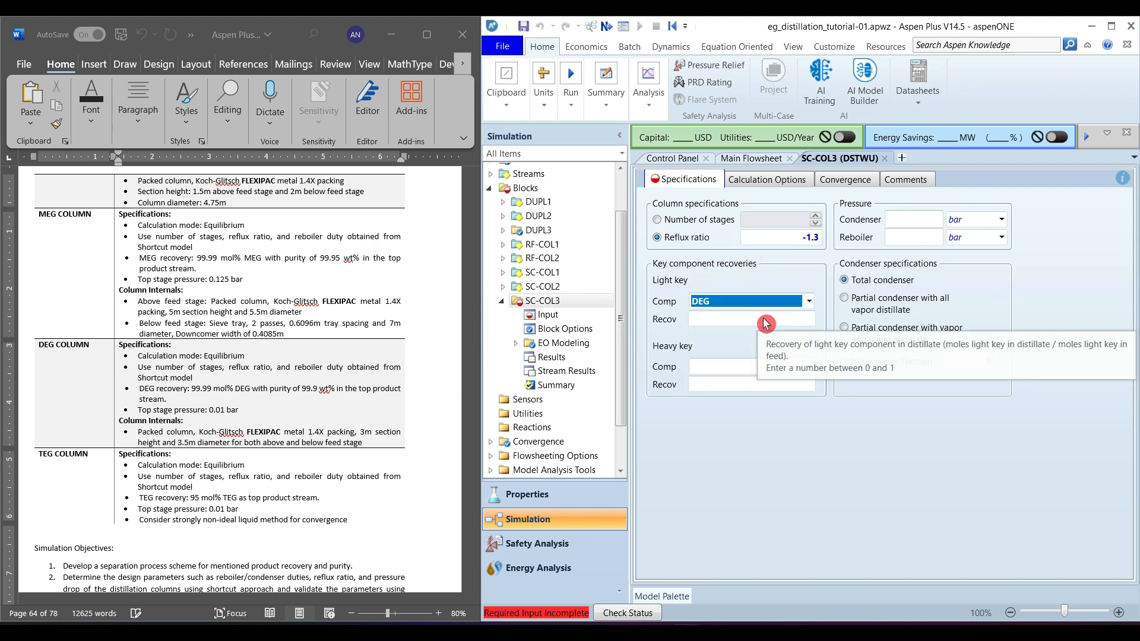
left_click(743, 319)
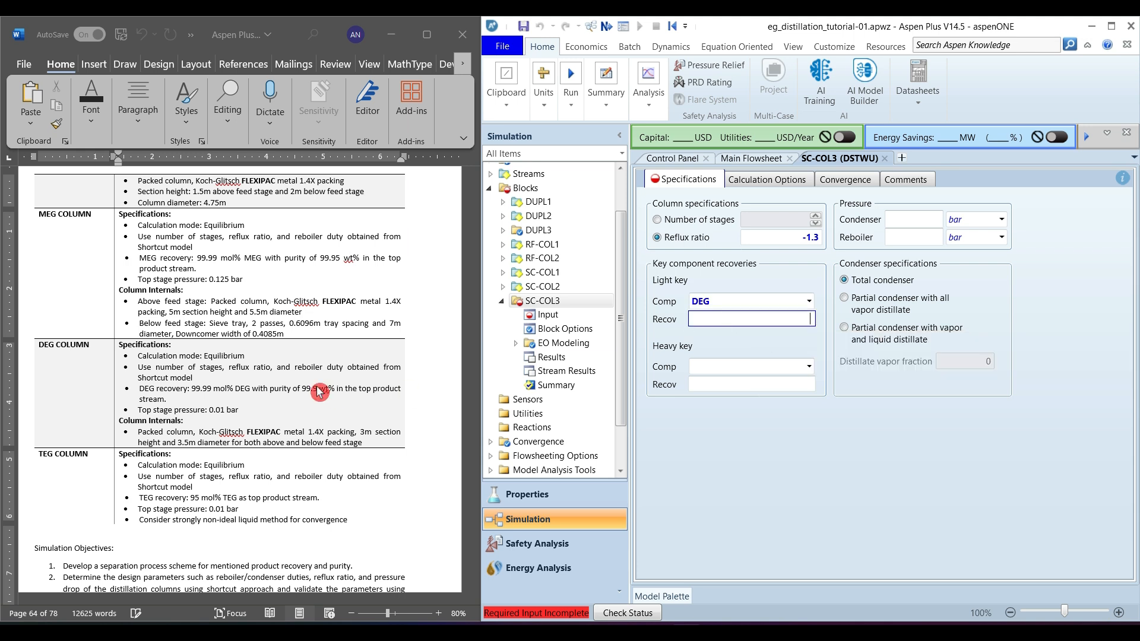
double_click(202, 390)
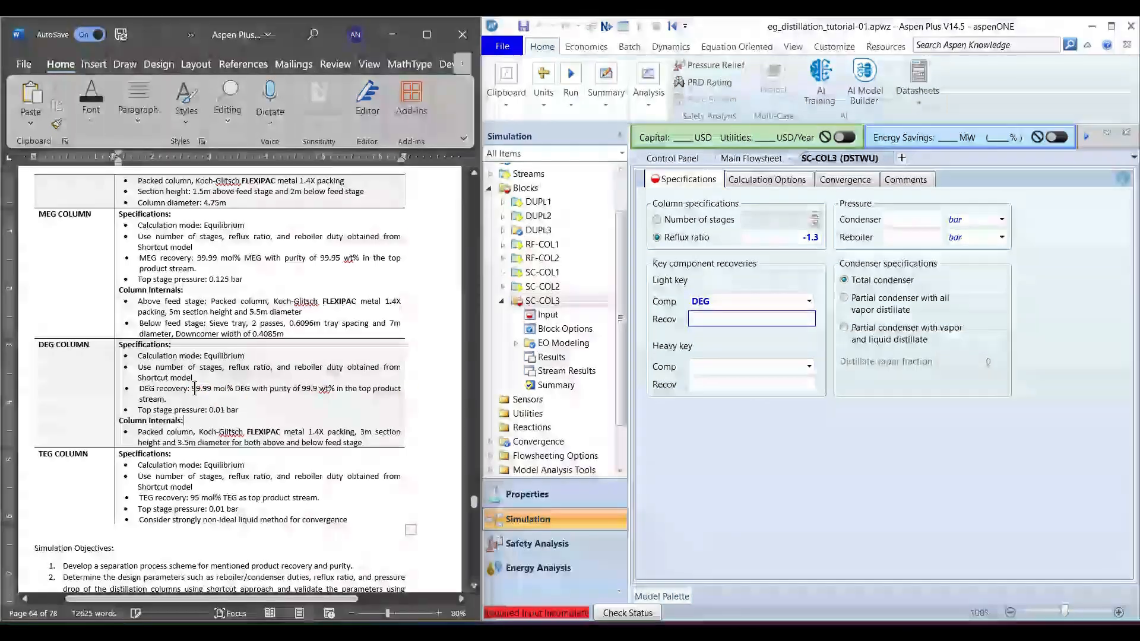
left_click(729, 325)
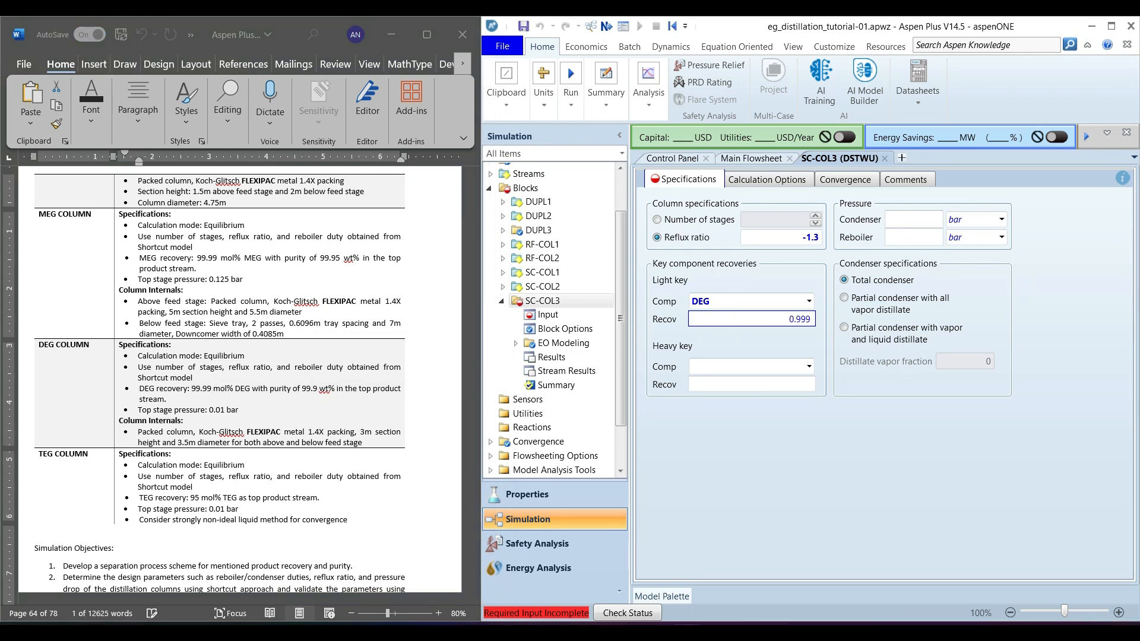
type("0.9999")
key("Return")
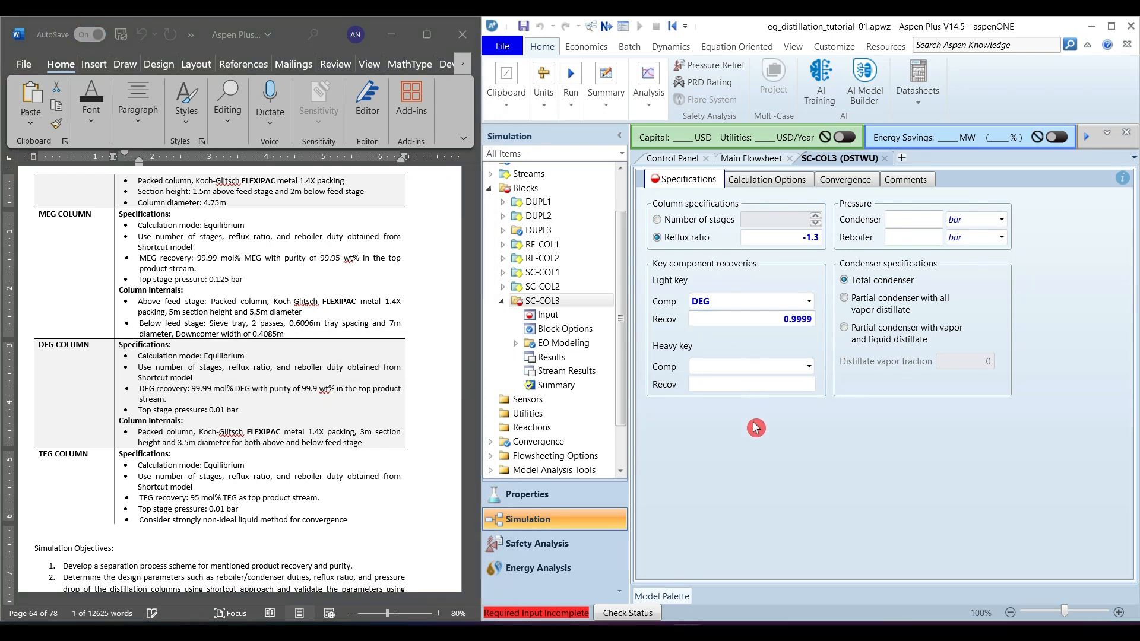
- Set TEG as SC-COL3's heavy key with a recovery of 0.001
left_click(809, 367)
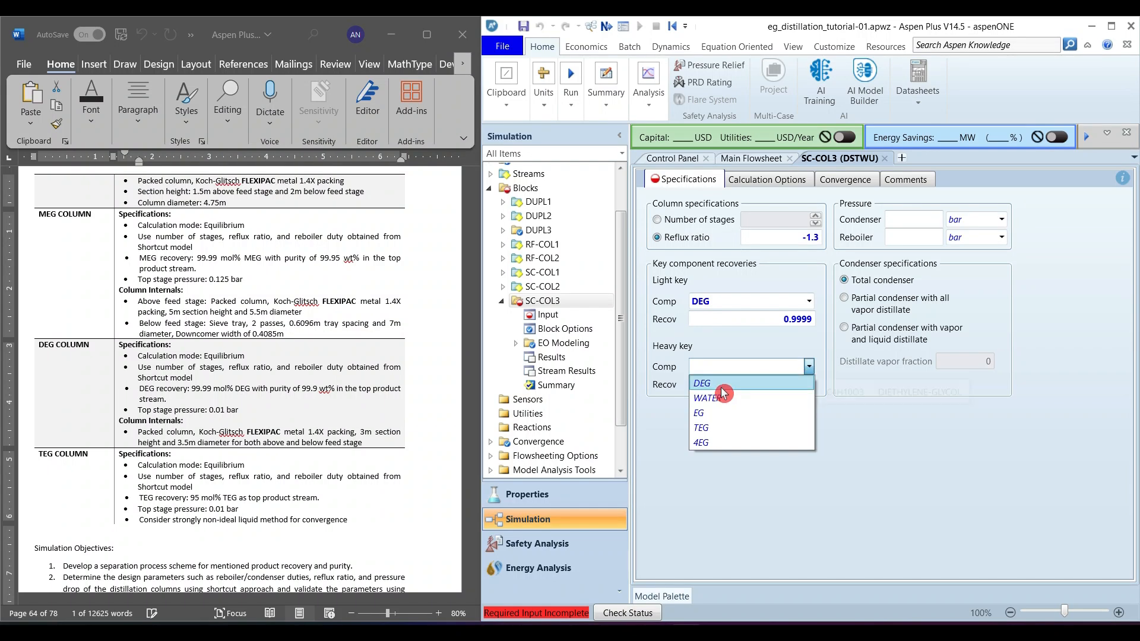
left_click(709, 427)
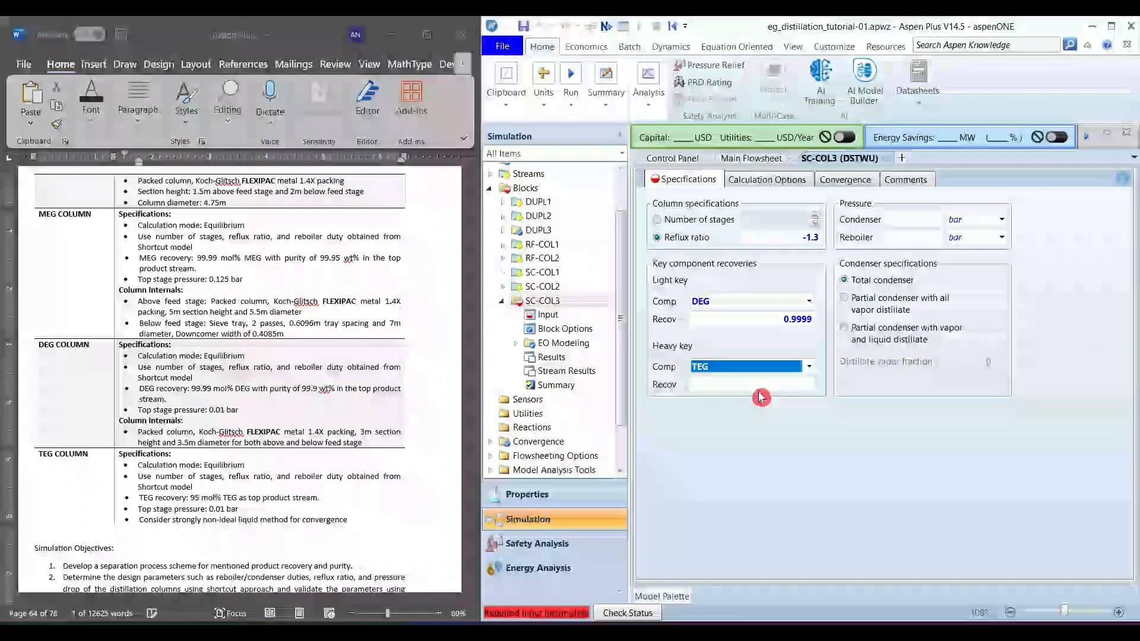
left_click(765, 386)
type("0.001")
left_click(877, 449)
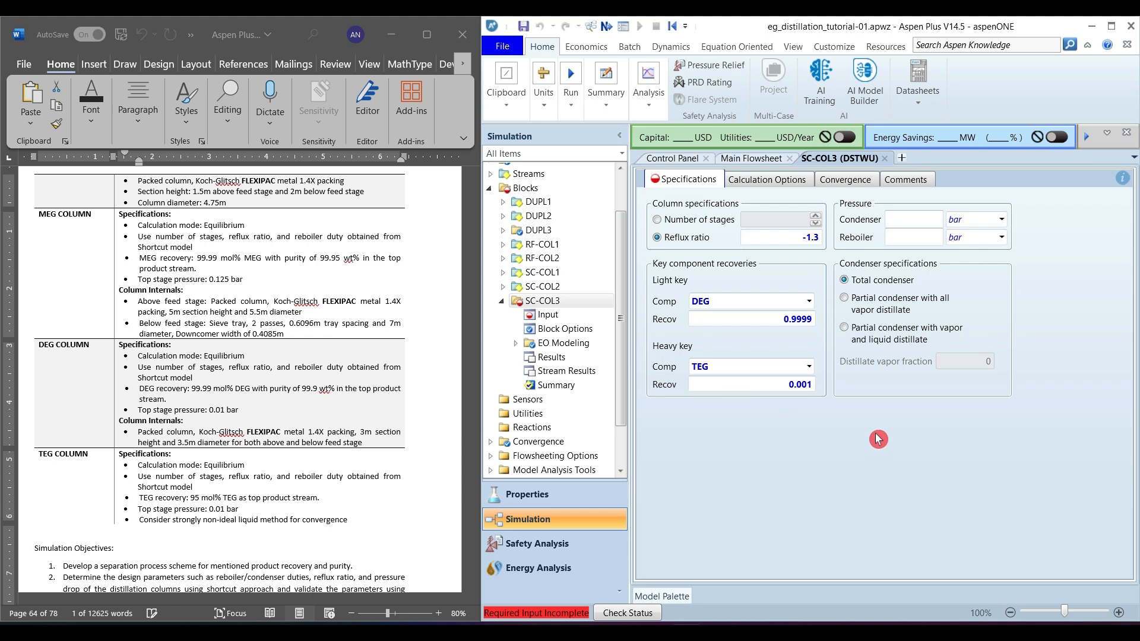
- Set SC-COL3's condenser and reboiler pressures to 0.01 bar, following the problem statement's top stage pressure
left_click(210, 416)
left_click_drag(208, 410, 238, 410)
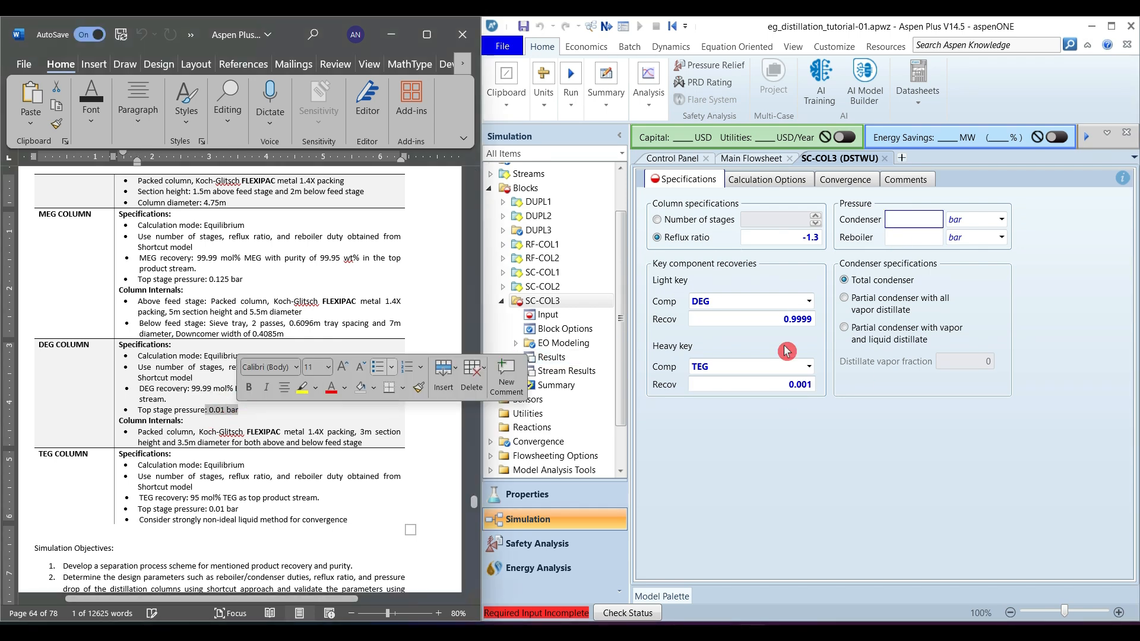
left_click(900, 220)
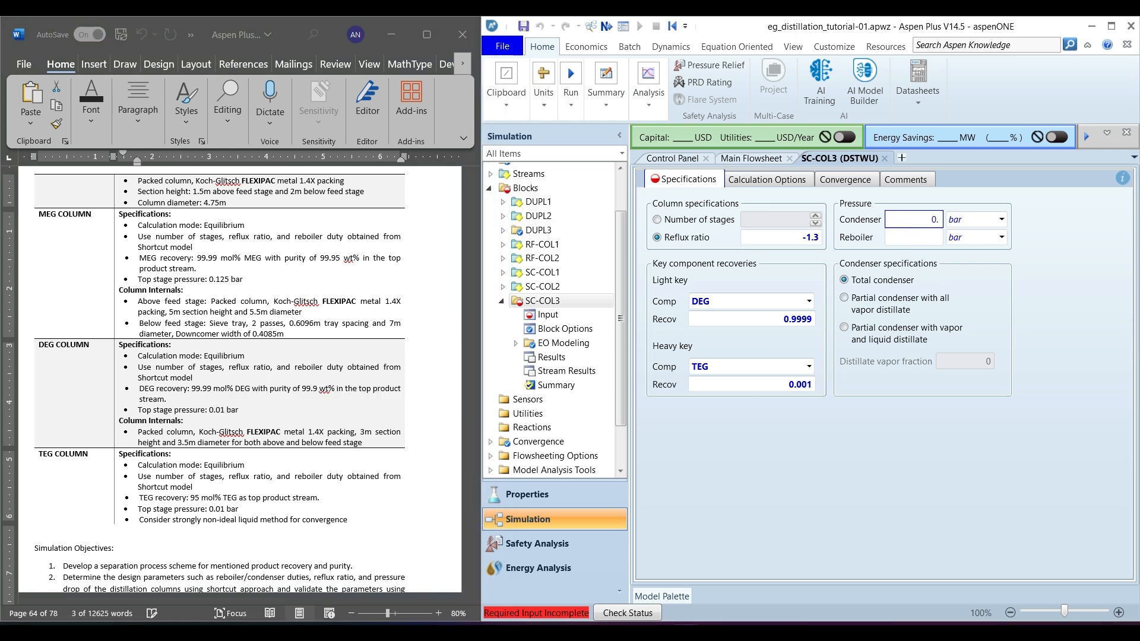
left_click(903, 242)
type("0.01")
left_click(977, 424)
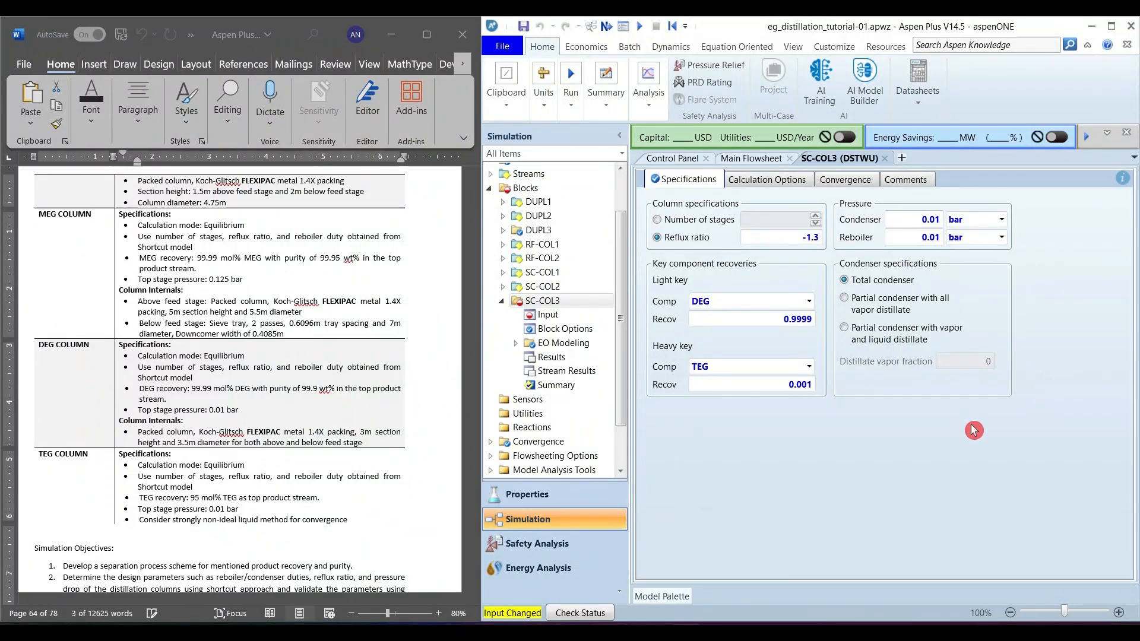
- Run the simulation and open SC-COL3's results summary
left_click(575, 106)
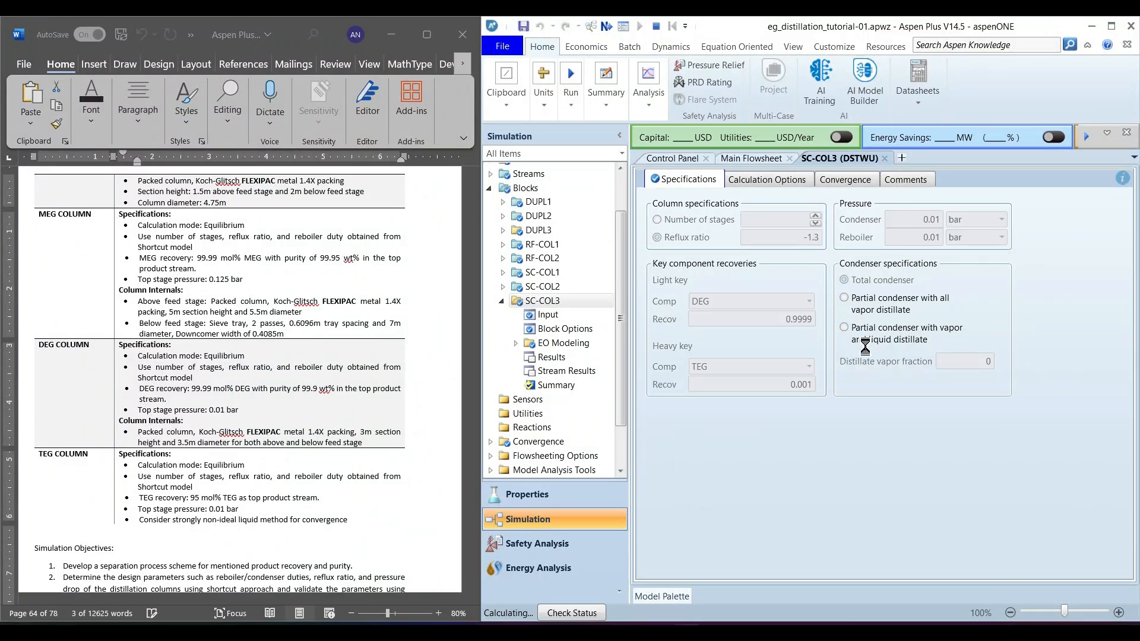
left_click(567, 360)
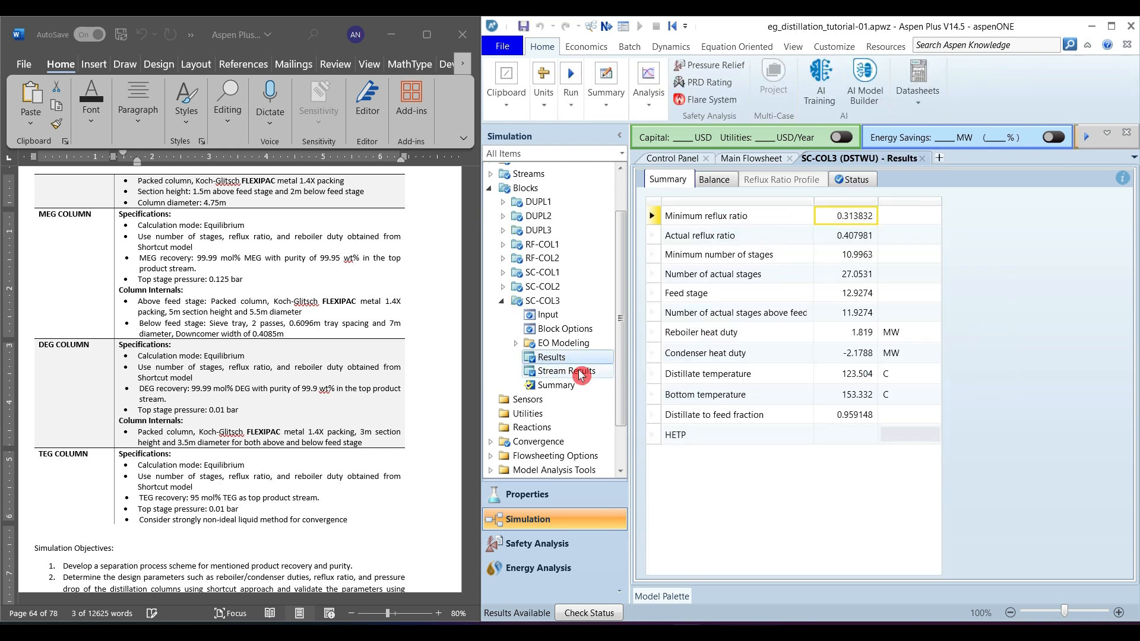
- Check the DEG mole flow in SC-TOP3 against the feed in SC-COL3's stream results
left_click(582, 374)
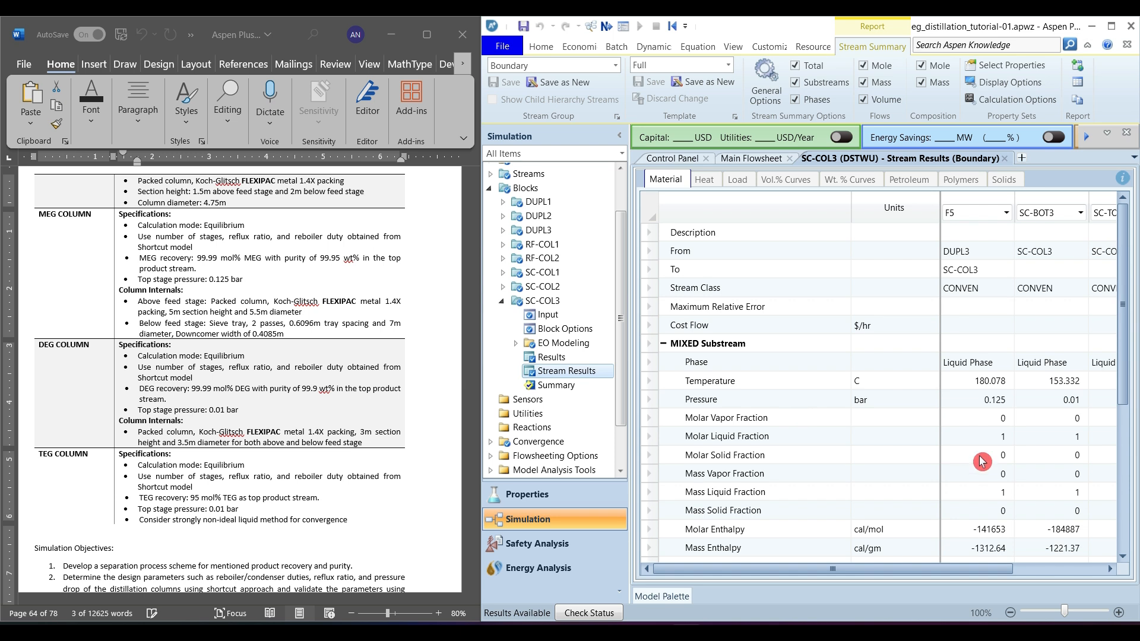
left_click(980, 457)
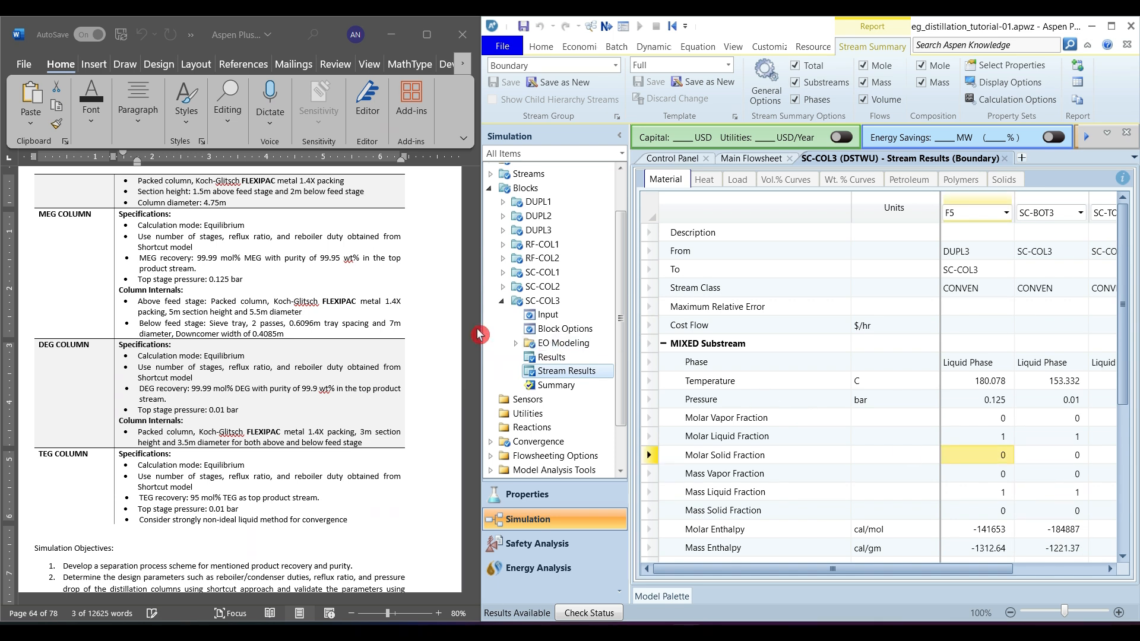
left_click_drag(480, 329, 461, 331)
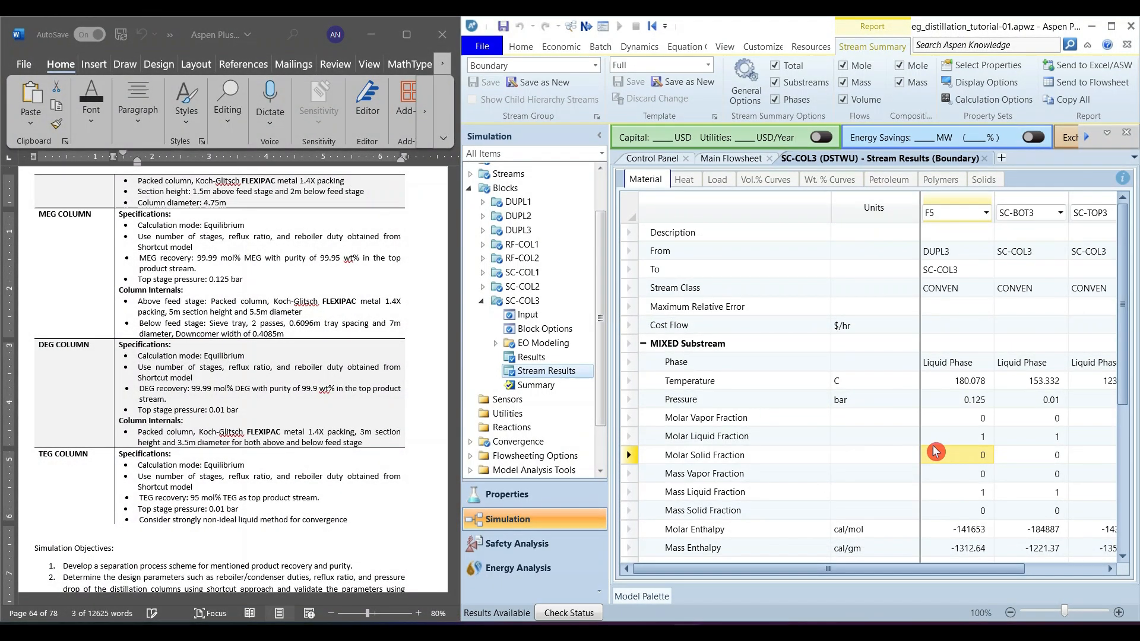
scroll(936, 452, "down", 1)
scroll(936, 453, "down", 4)
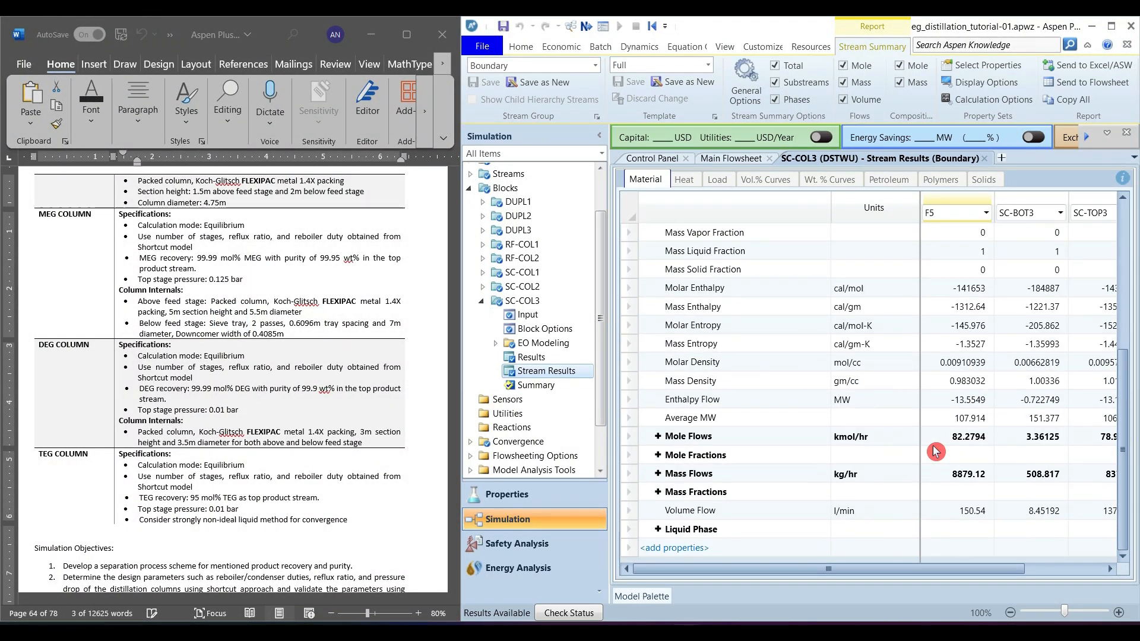
mouse_move(800, 569)
left_mouse_down()
mouse_move(835, 569)
mouse_move(821, 569)
left_mouse_up()
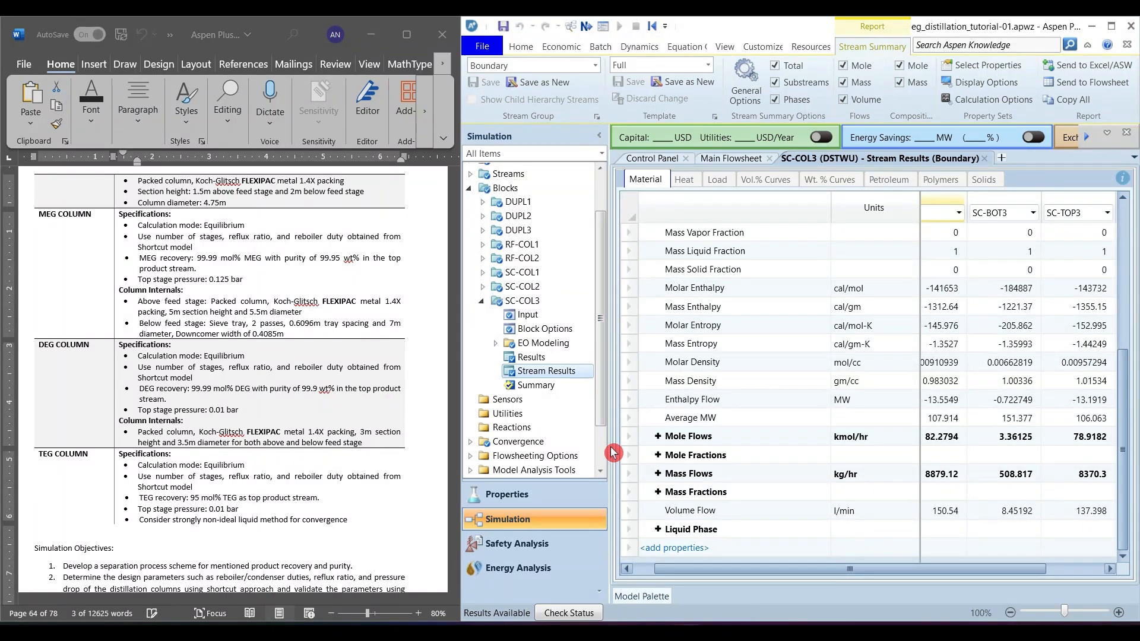
left_click(658, 439)
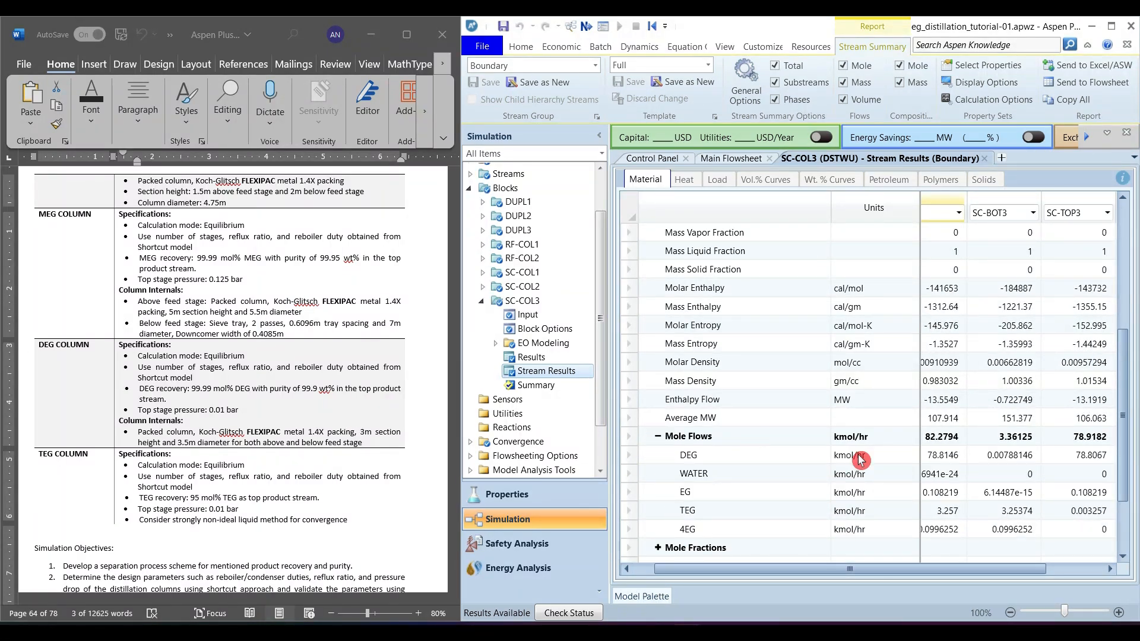
left_click(628, 456)
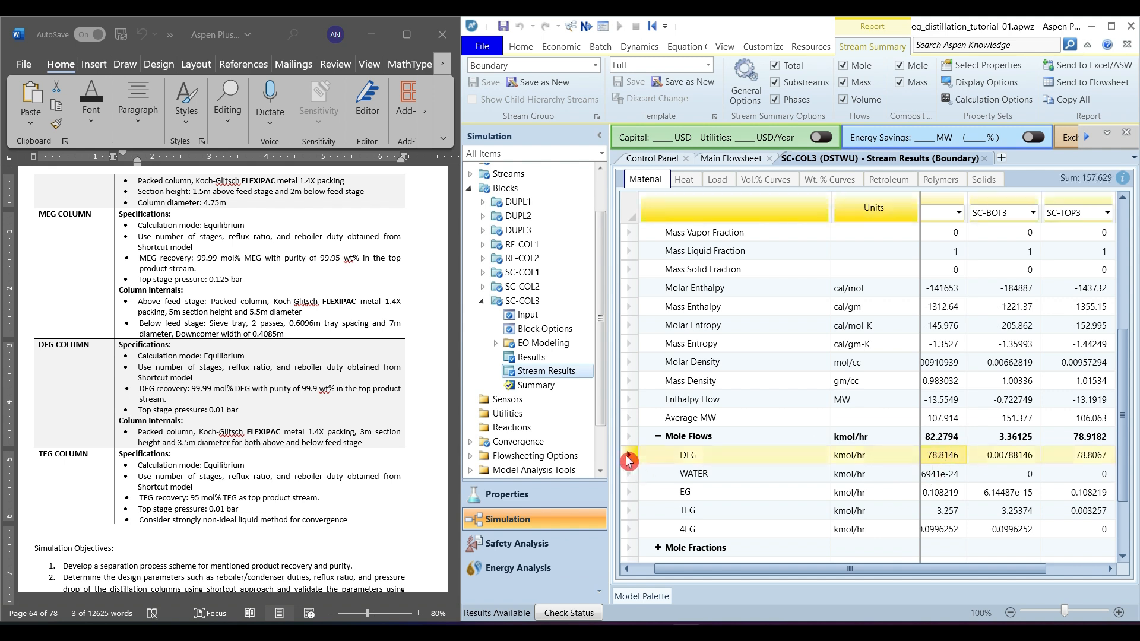
left_click(1099, 460)
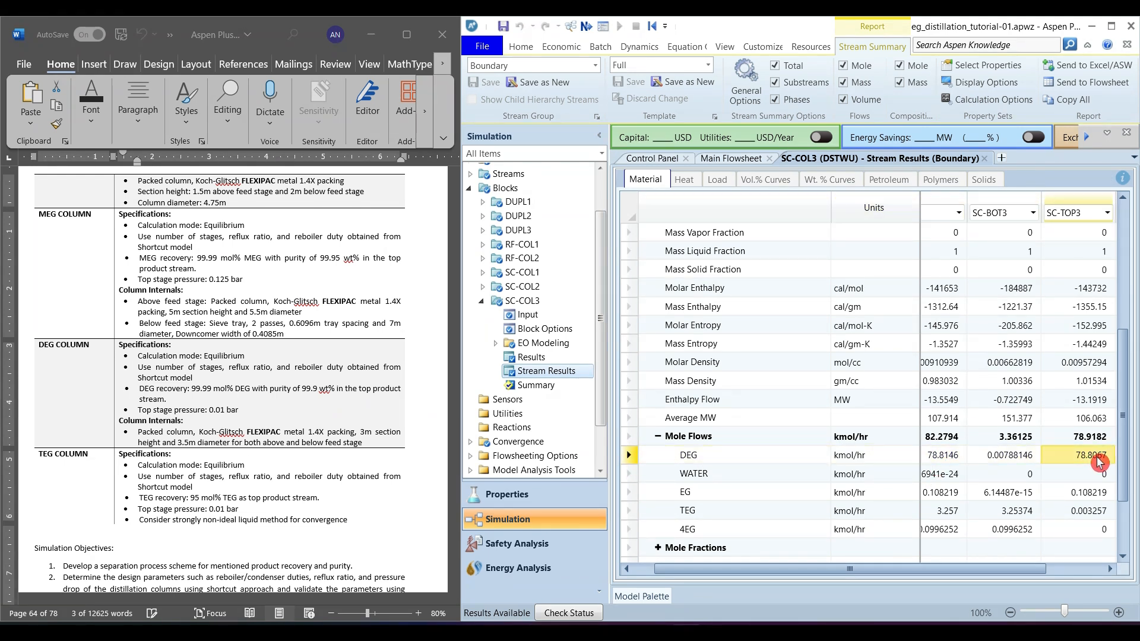
- Compare the DEG mass fraction in SC-TOP3 with the 99.9 wt% purity required in the problem statement
left_click(1072, 200)
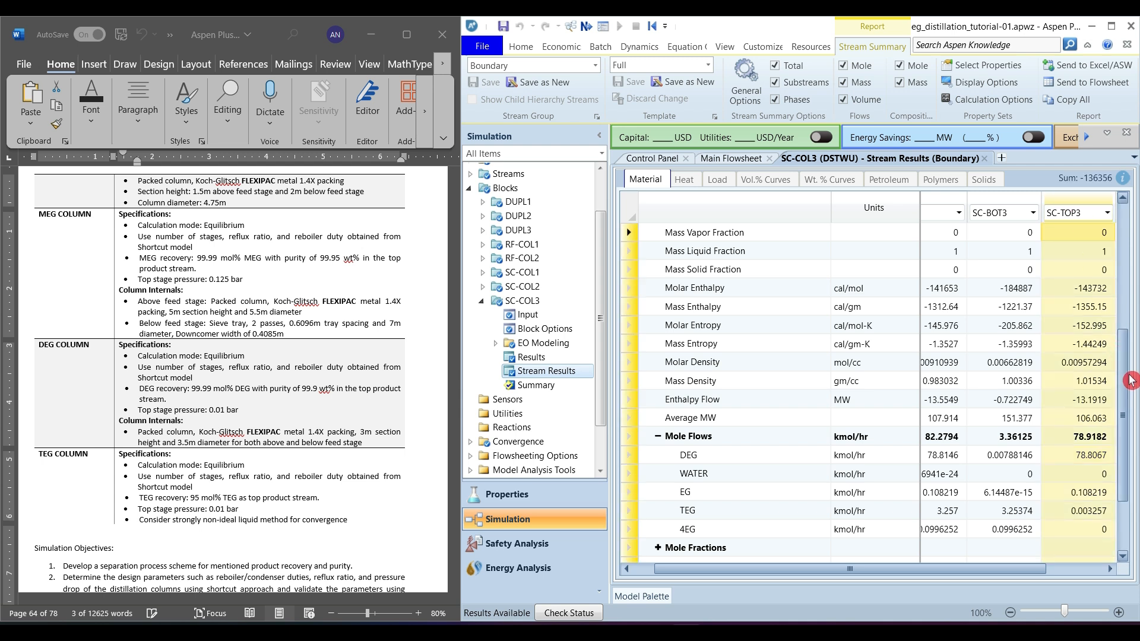
left_click_drag(1125, 464, 1126, 536)
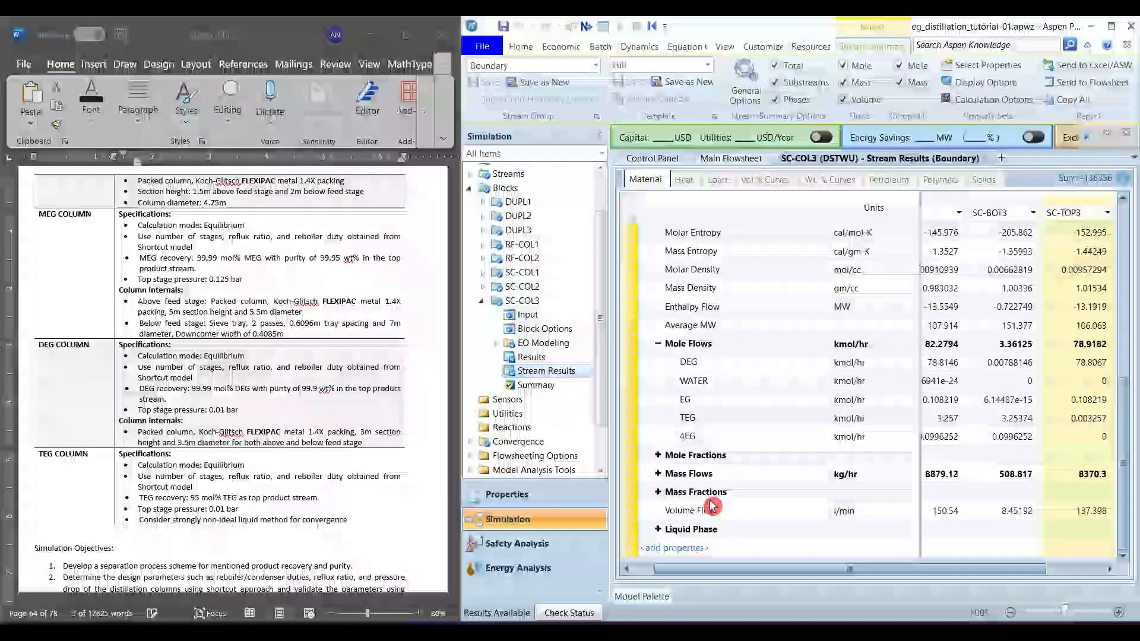
left_click(658, 492)
left_click(1080, 512)
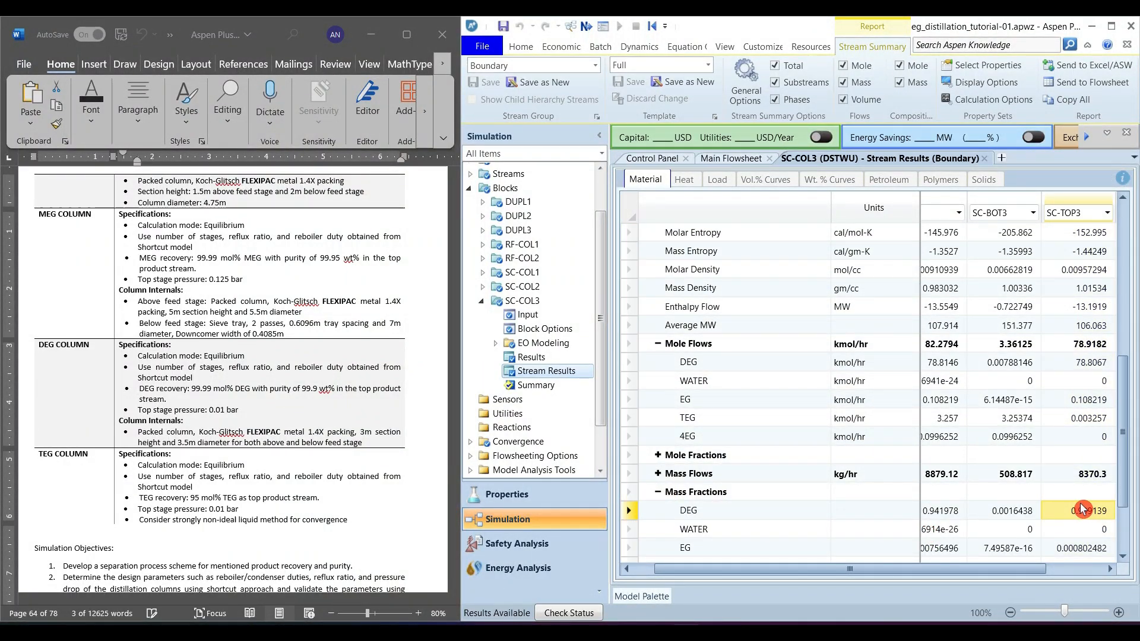
left_click(306, 389)
left_click_drag(303, 389, 337, 390)
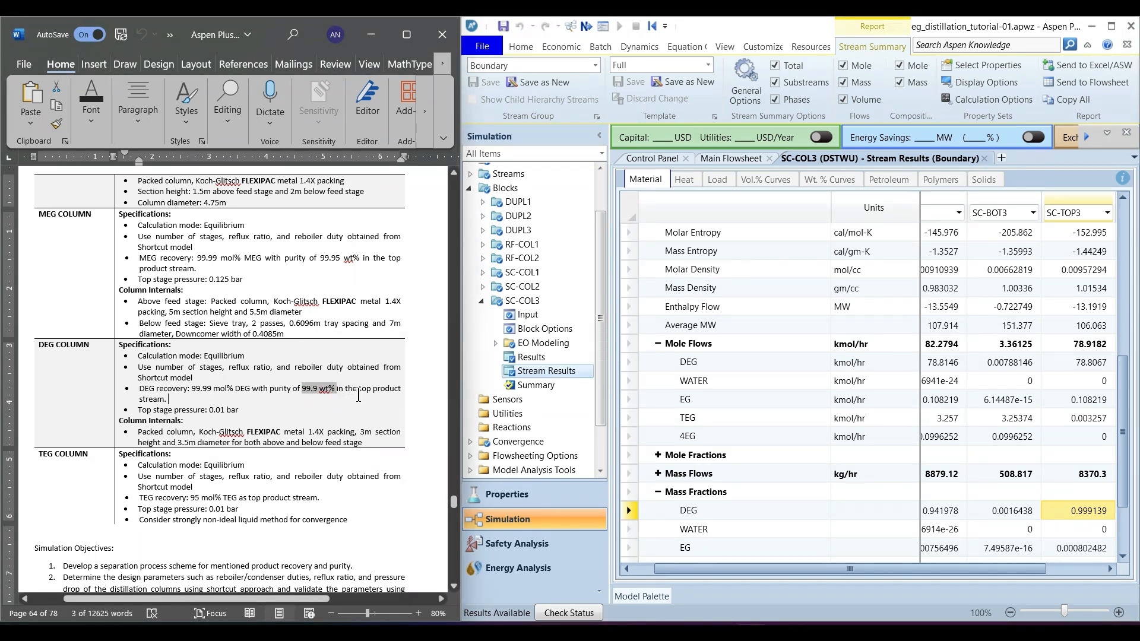
left_click(358, 395)
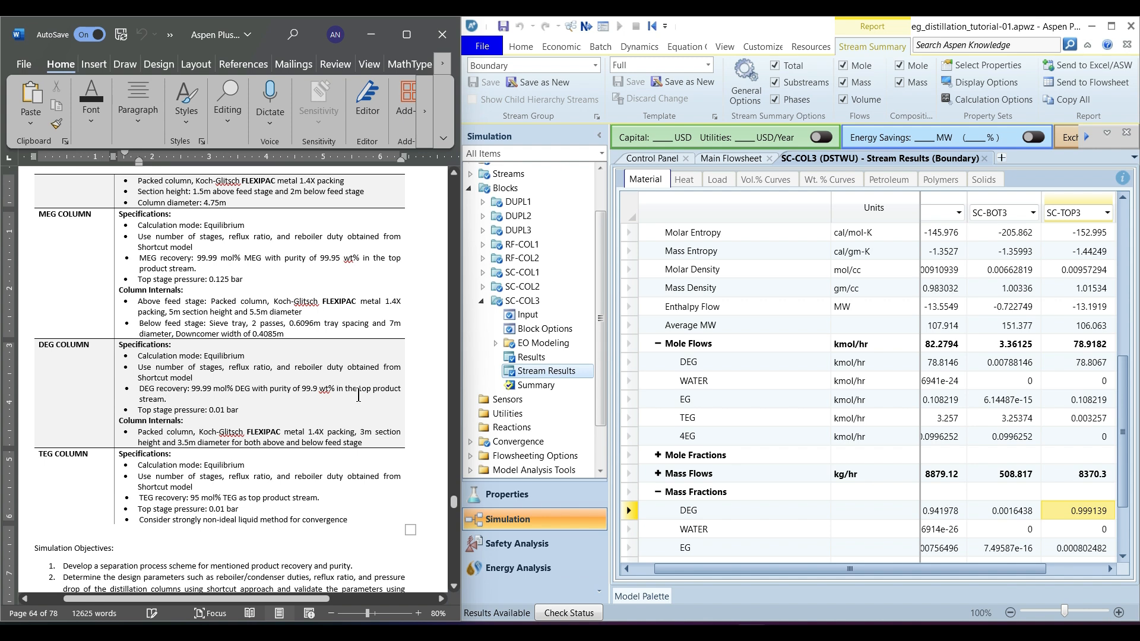
- Review SC-COL3's results for the minimum and actual number of stages and the feed stage
left_click(538, 363)
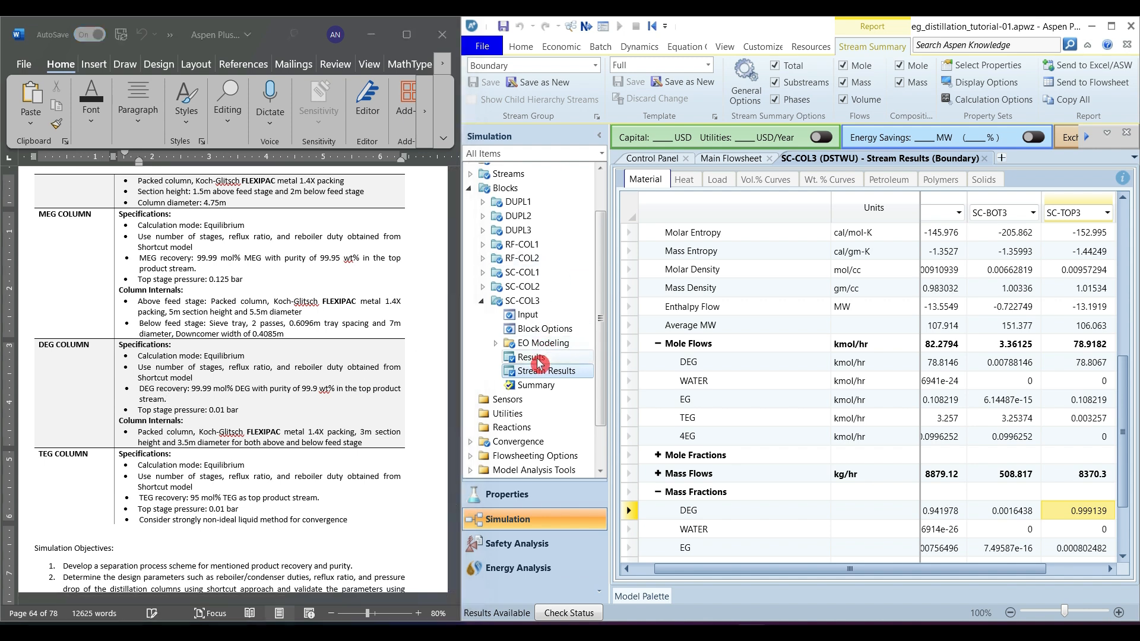
left_click(538, 363)
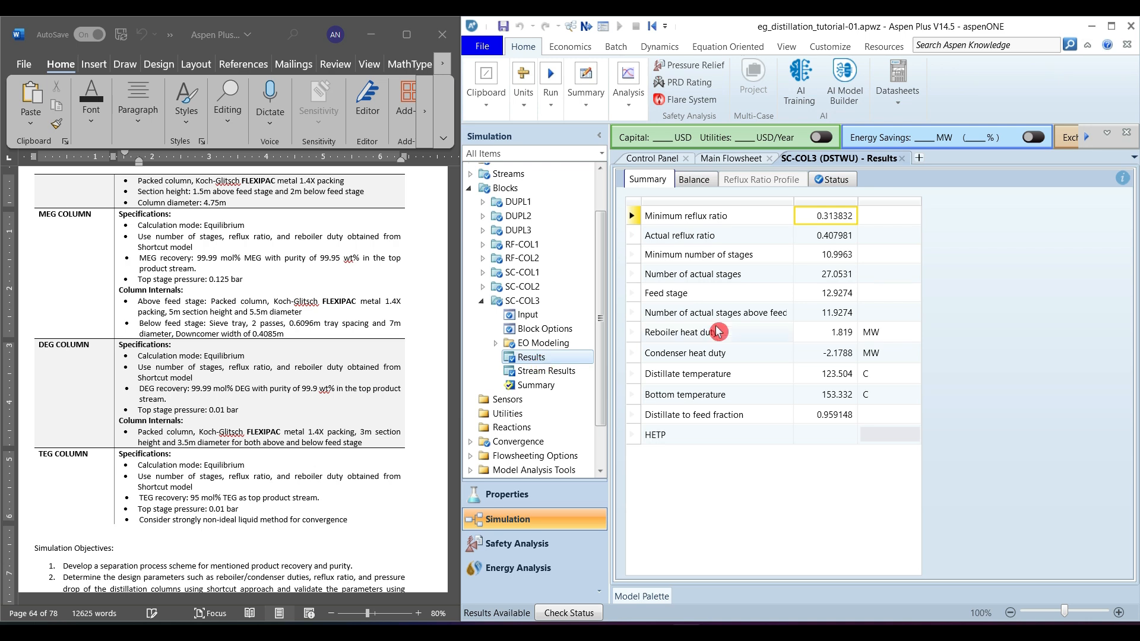
left_click(829, 277)
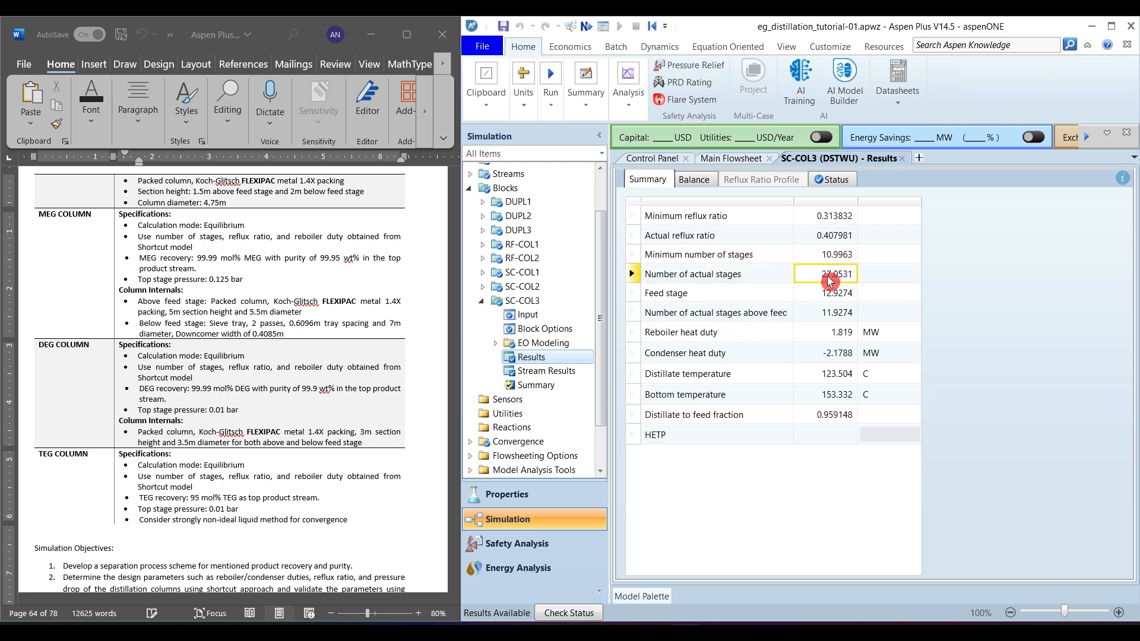
left_click(813, 256)
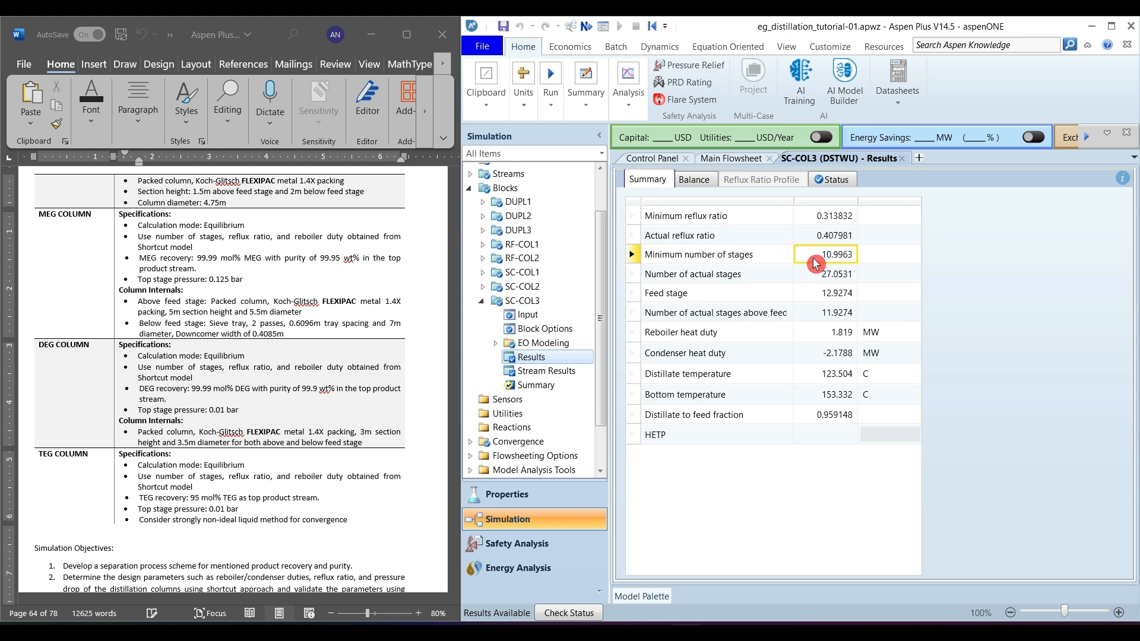
left_click(825, 297)
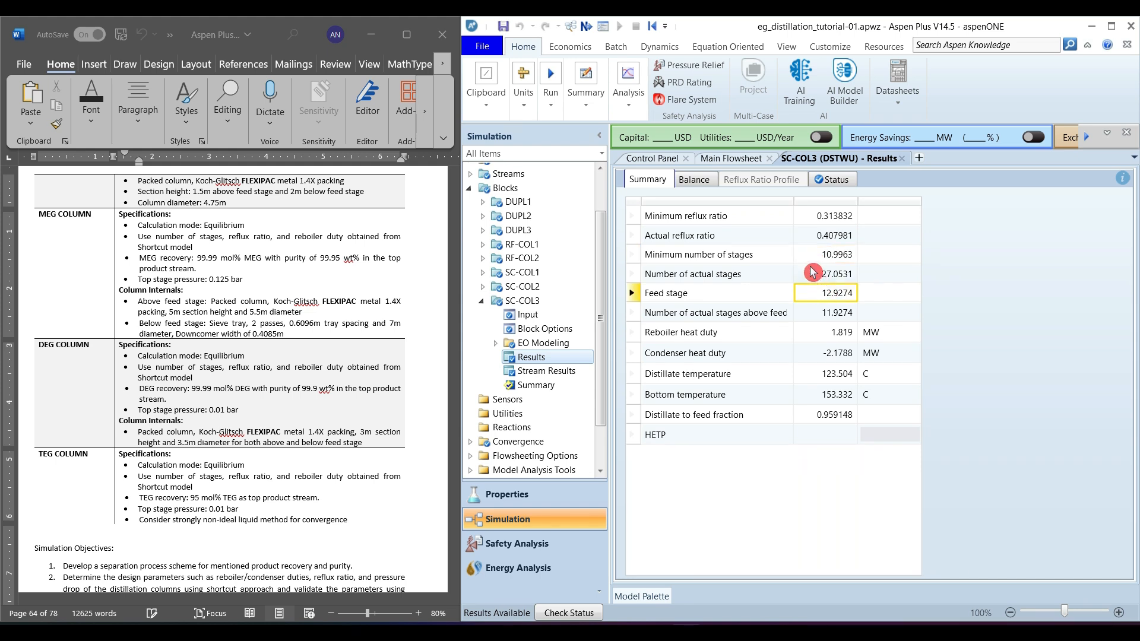
left_click(813, 274)
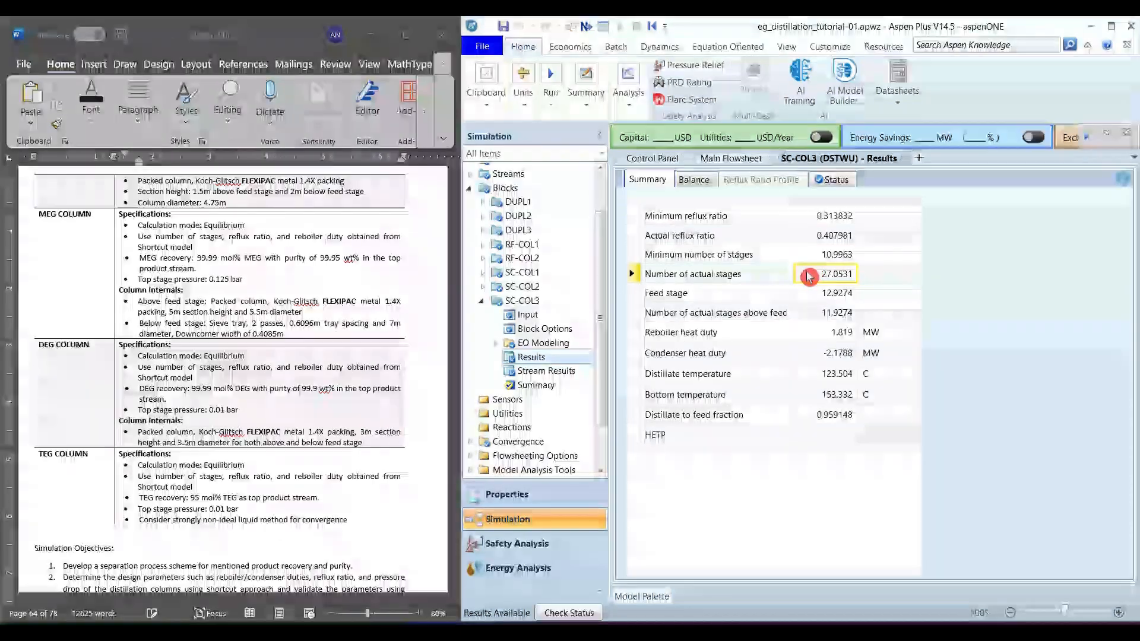
left_click(633, 275)
- Switch SC-COL3's column specification from reflux ratio to number of stages and set it to 20
left_click(551, 319)
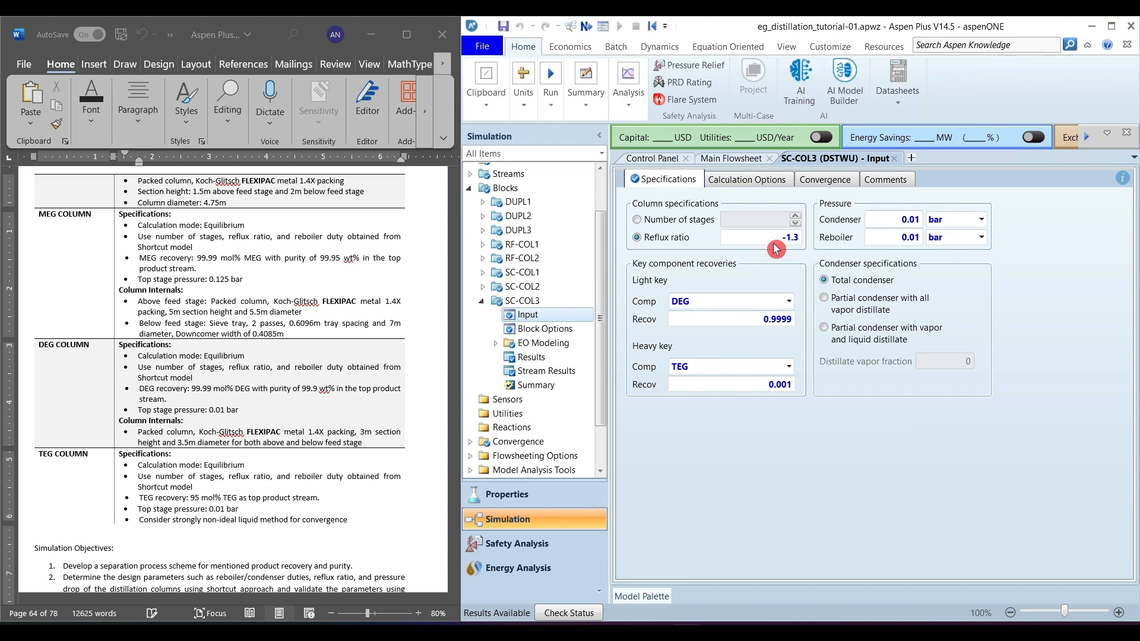
left_click(637, 220)
left_click(774, 221)
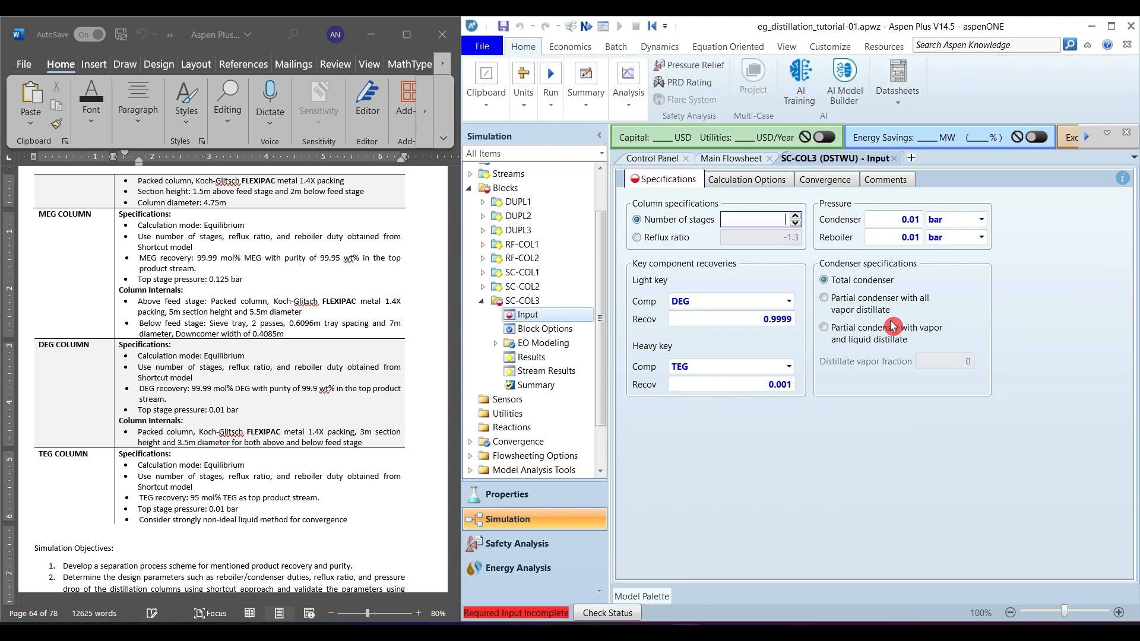
type("20")
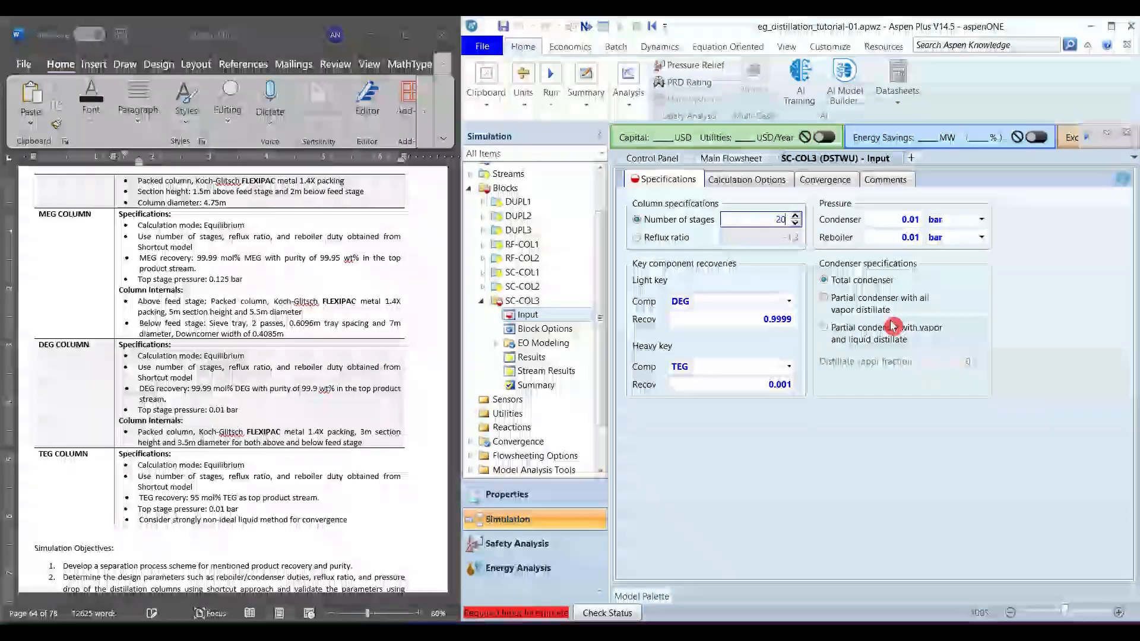
key("Return")
- Rerun the simulation and check the actual reflux ratio in SC-COL3's results summary
left_click(620, 26)
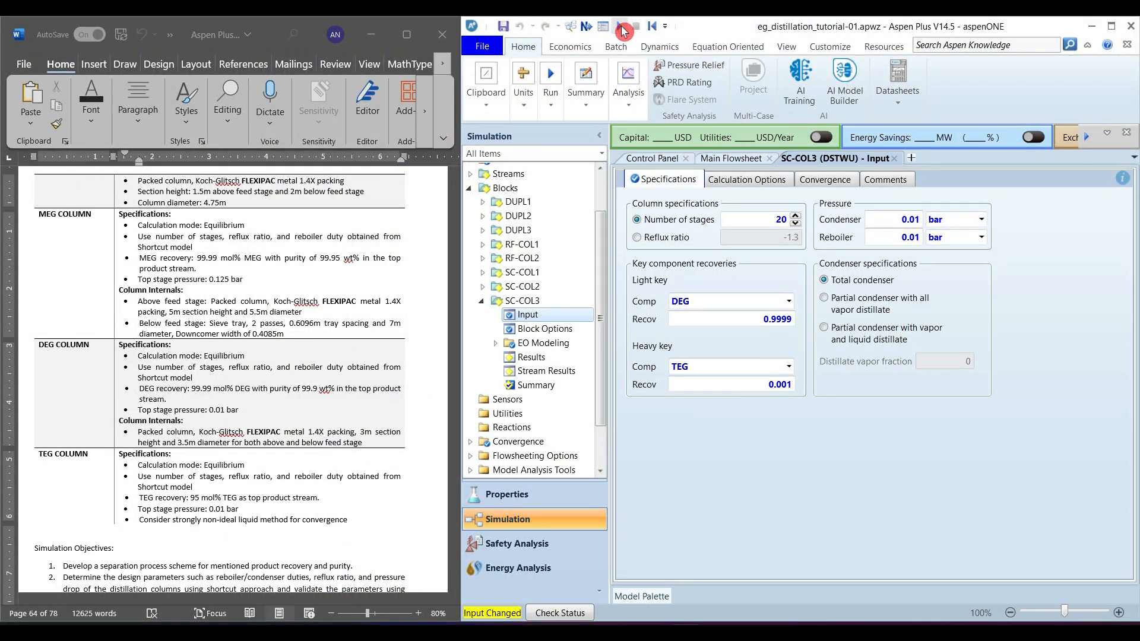
left_click(545, 361)
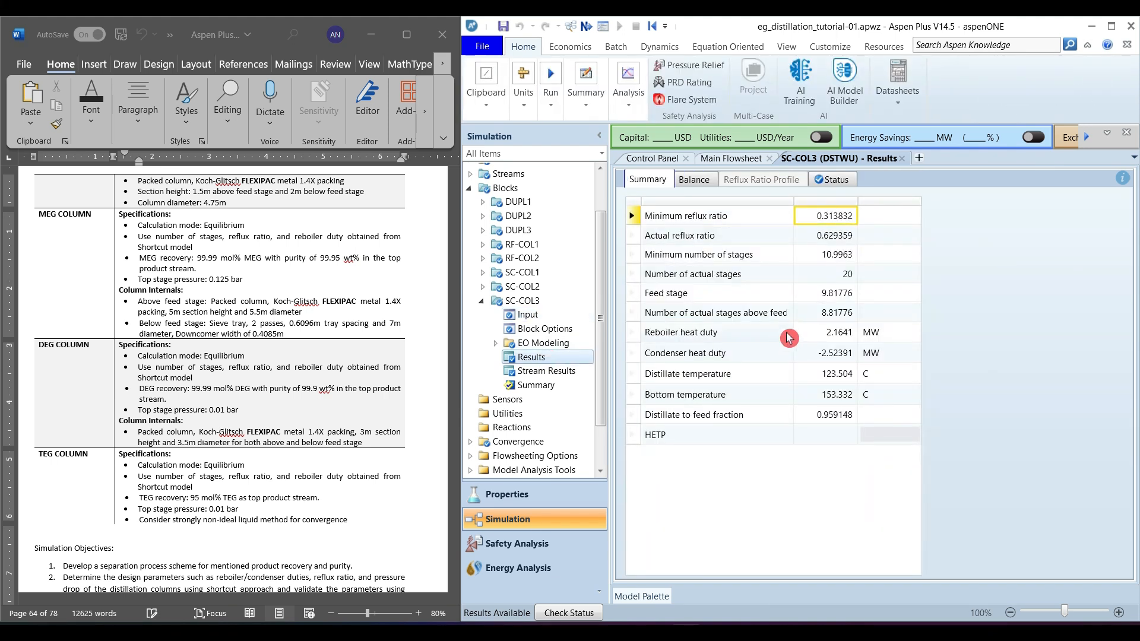
left_click(828, 237)
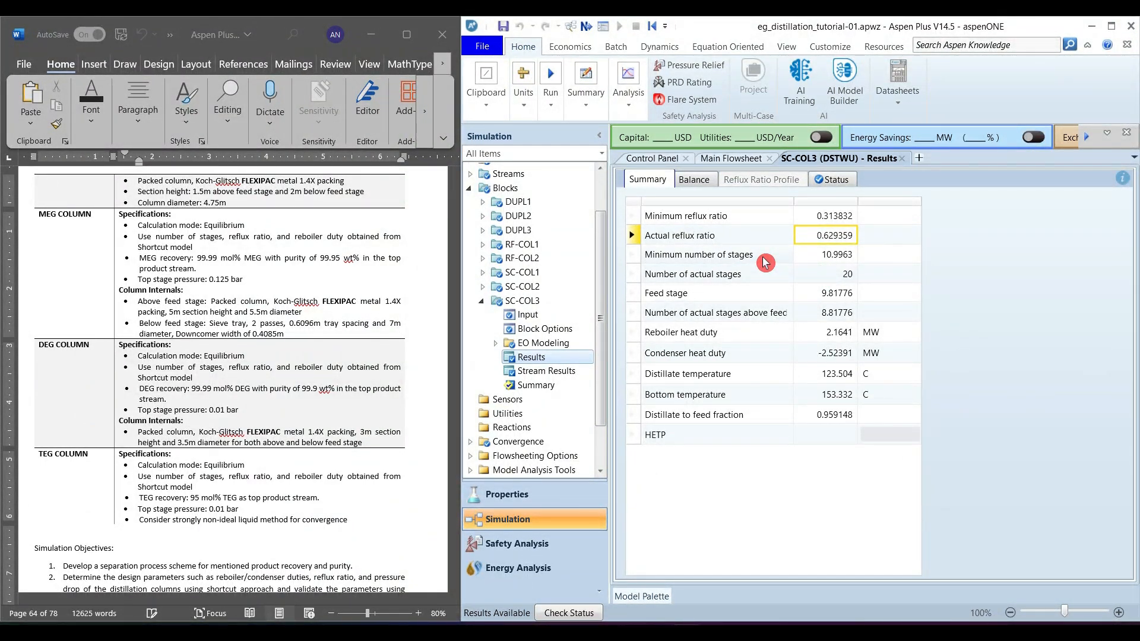
- Generate SC-COL3's table of reflux ratio vs number of theoretical stages from 1 to 30 stages and rerun the simulation
left_click(529, 317)
left_click(746, 180)
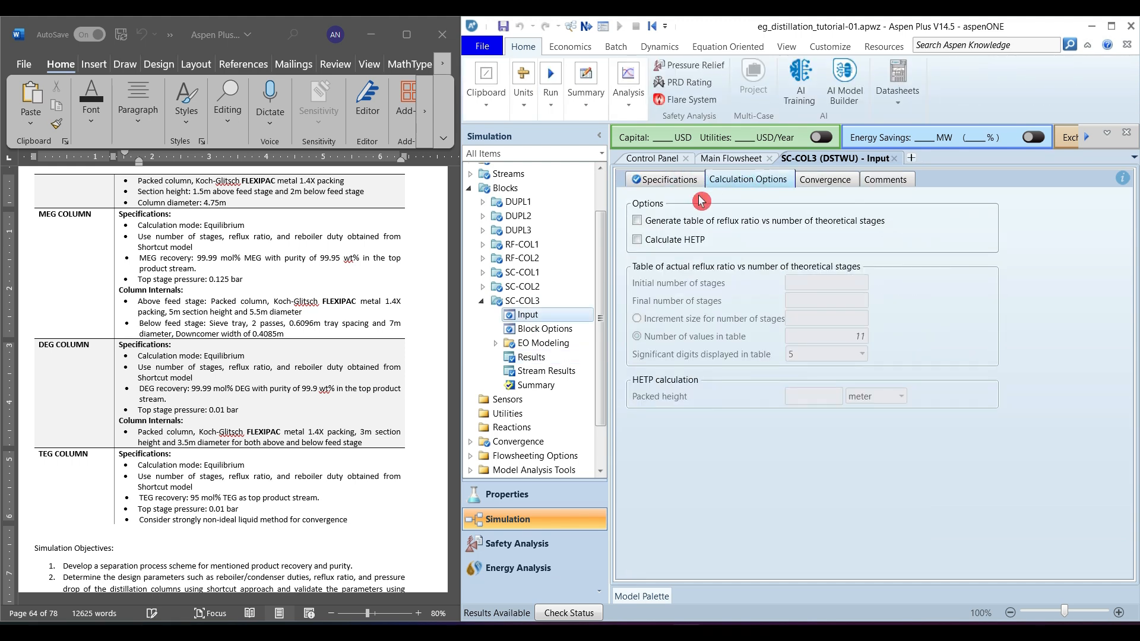
left_click(638, 222)
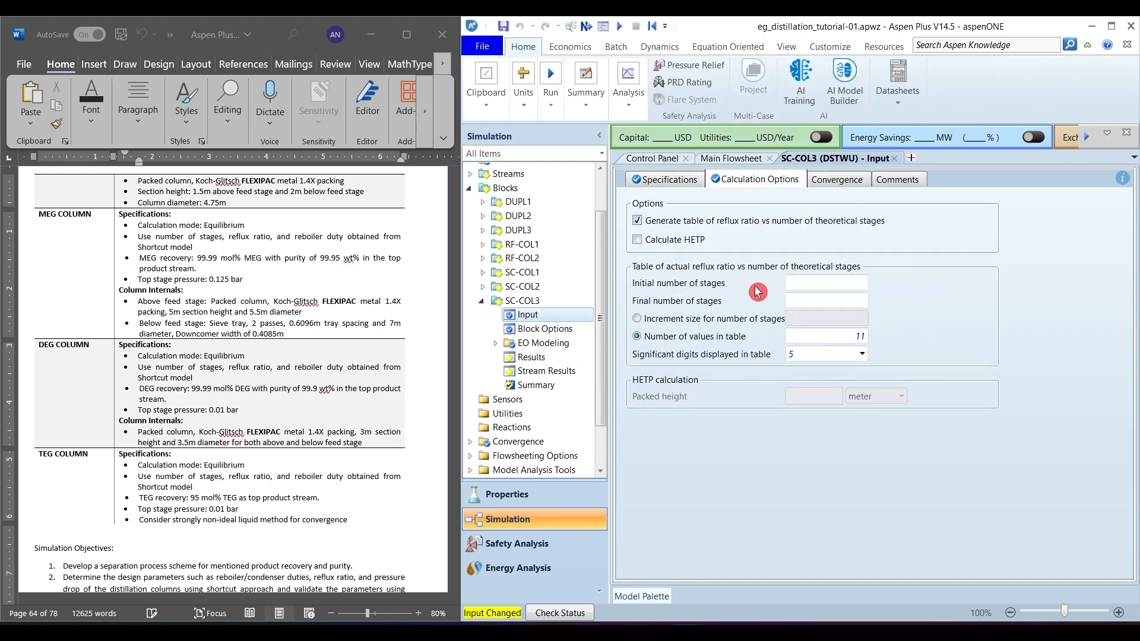
type("1")
left_click(823, 301)
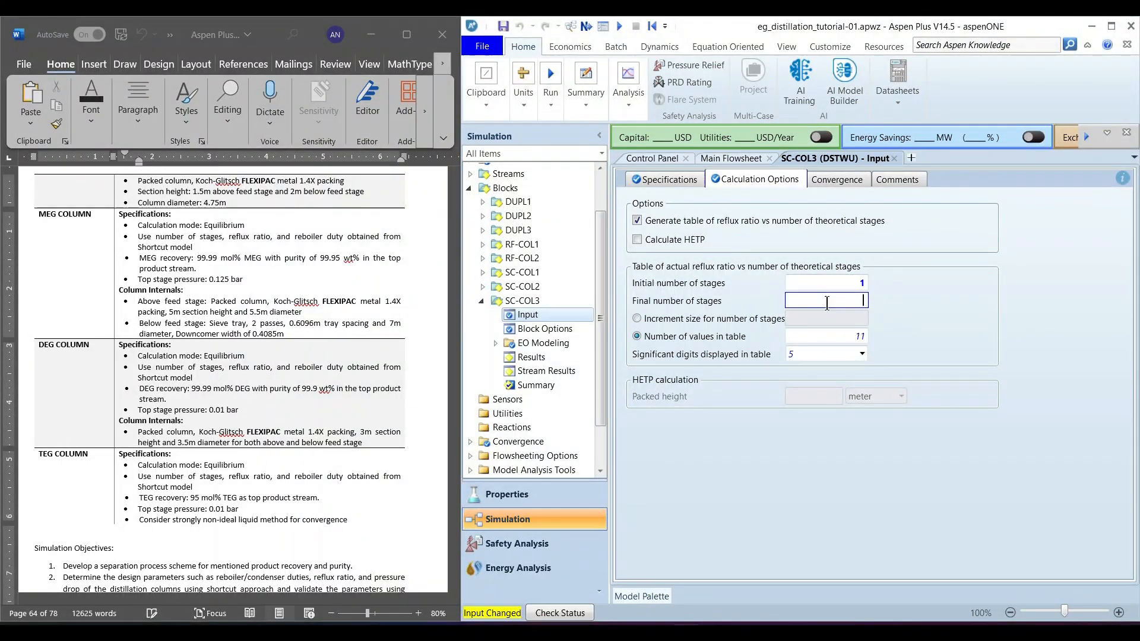
left_click(1010, 358)
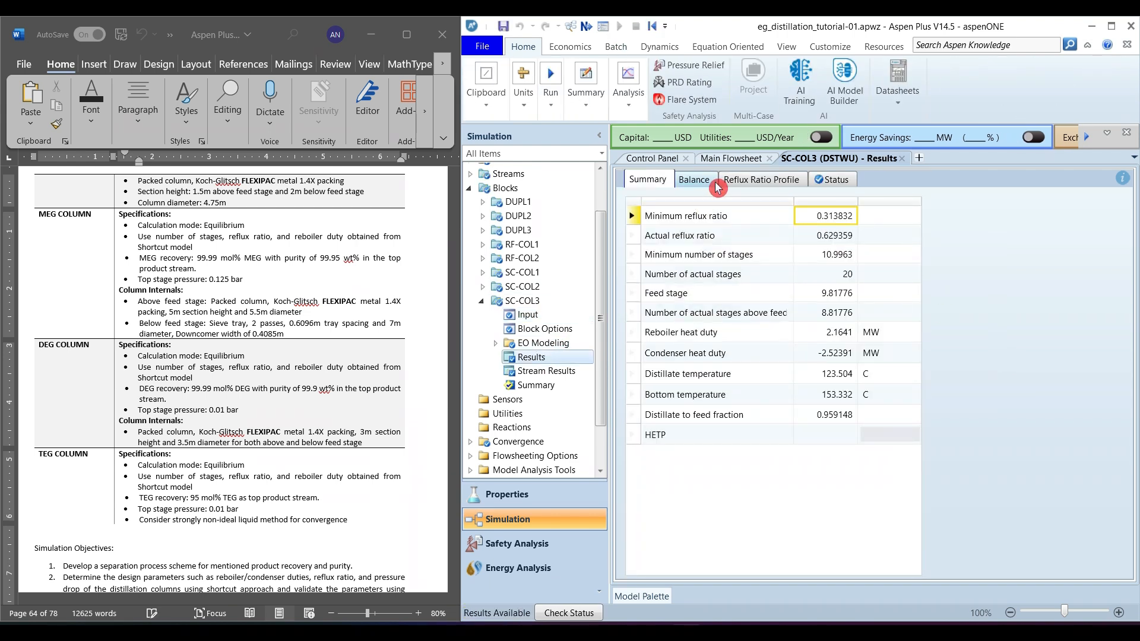
- Examine SC-COL3's reflux ratio profile, focusing on how the reflux ratio changes between 20 and 30 theoretical stages
left_click(770, 181)
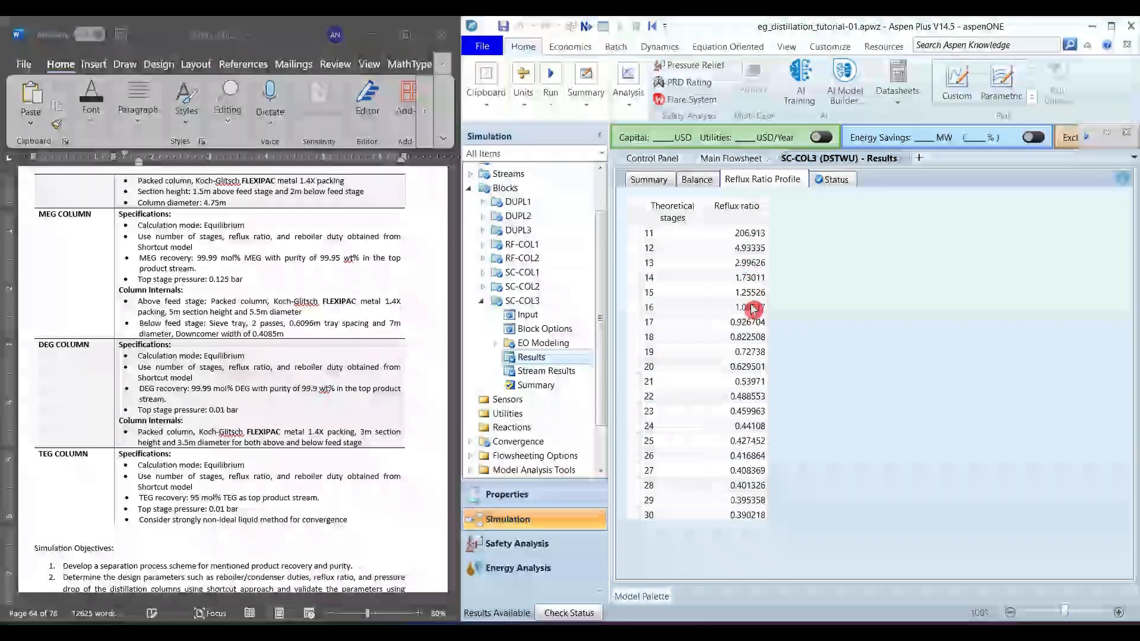
left_click(632, 295)
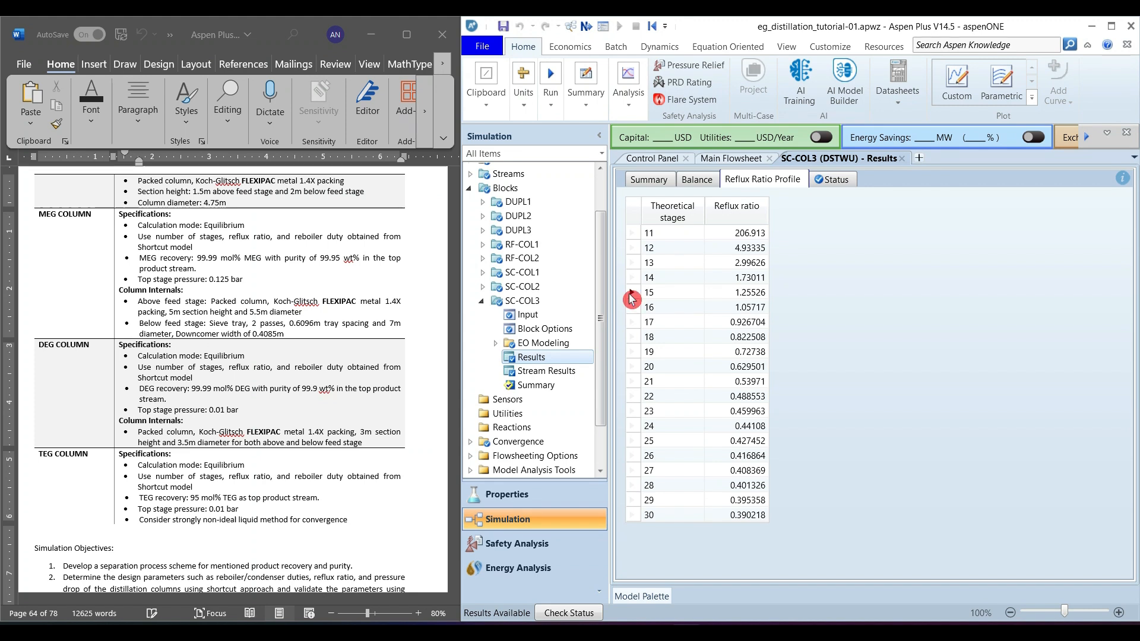
left_click(631, 308)
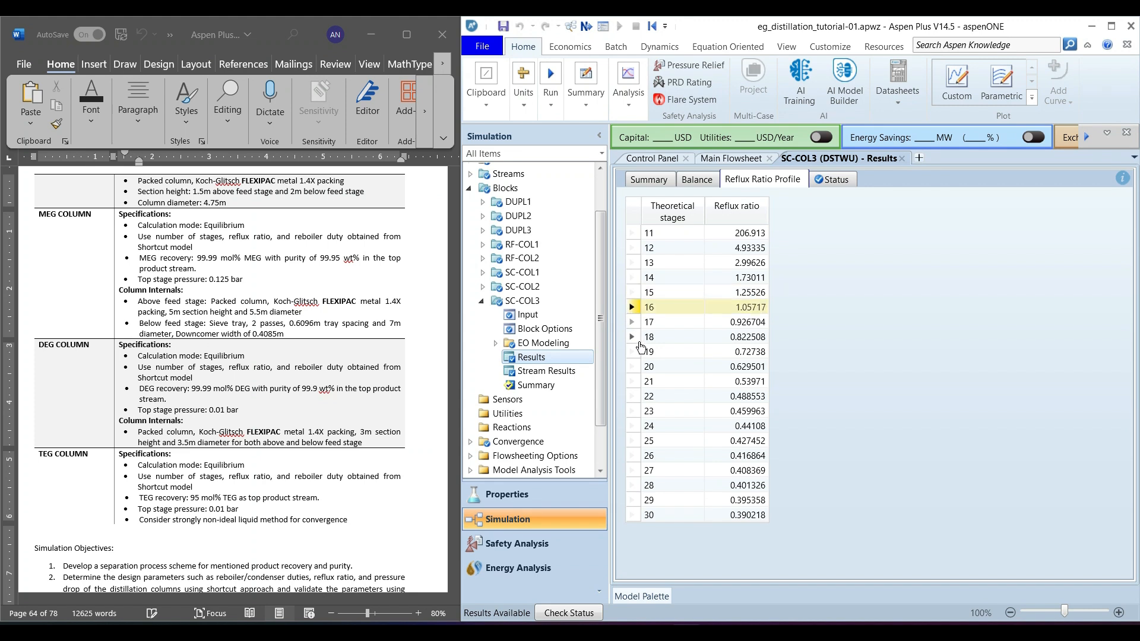
left_click(631, 367)
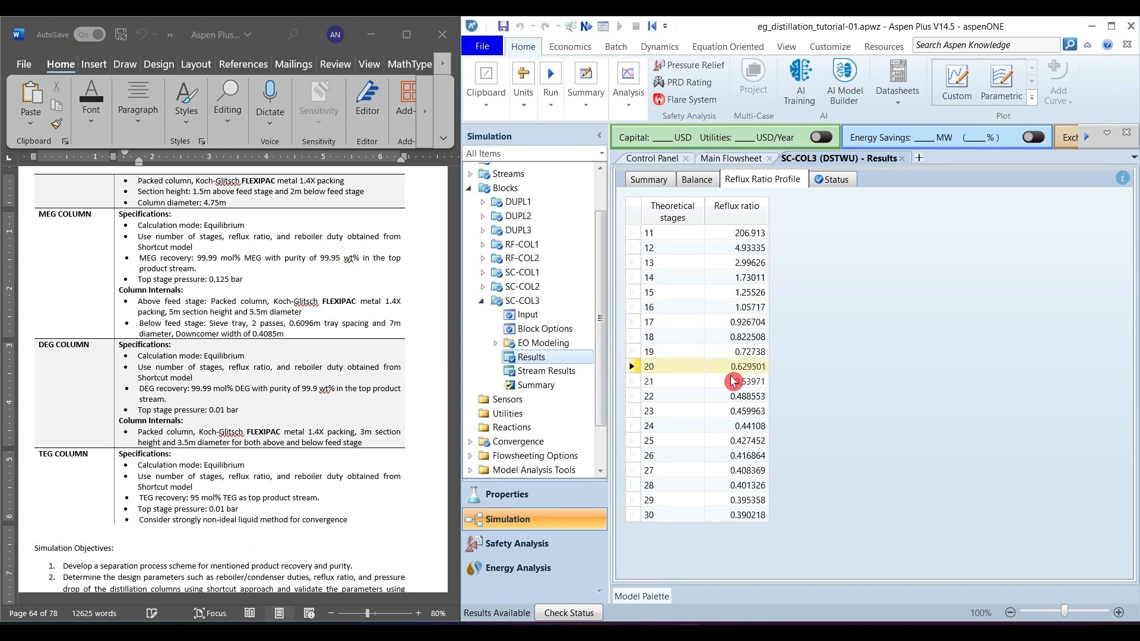
key("shift+Down")
key("shift+Down")
key("shift+Down")
key("shift+Down")
key("shift+Down")
key("shift+Down")
key("shift+Down")
key("shift+Down")
key("shift+Down")
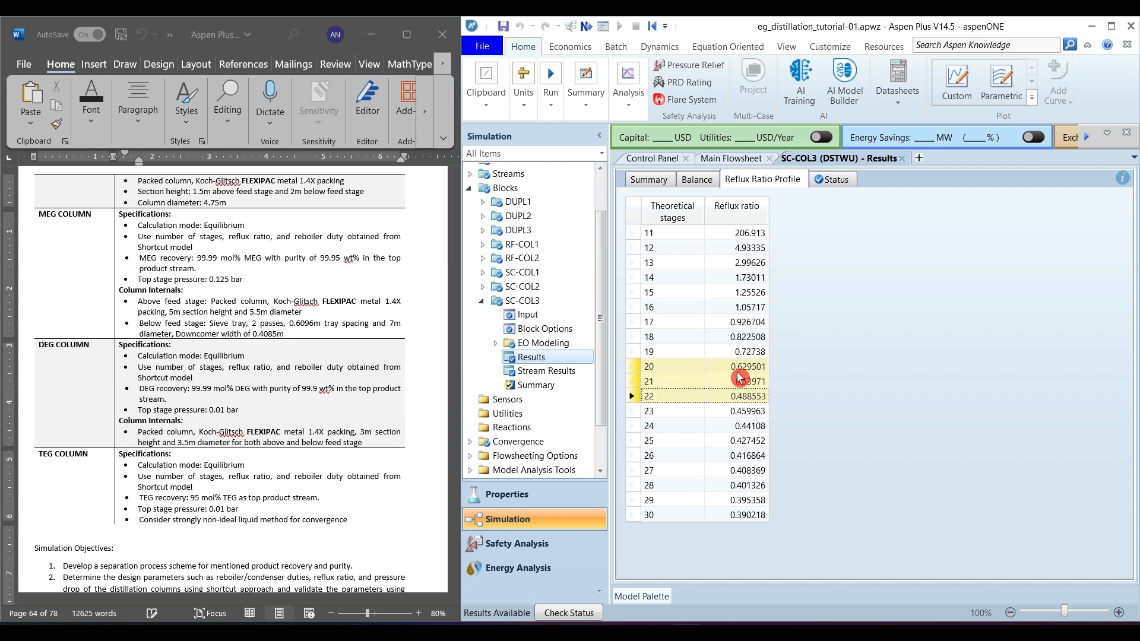
key("shift+Down")
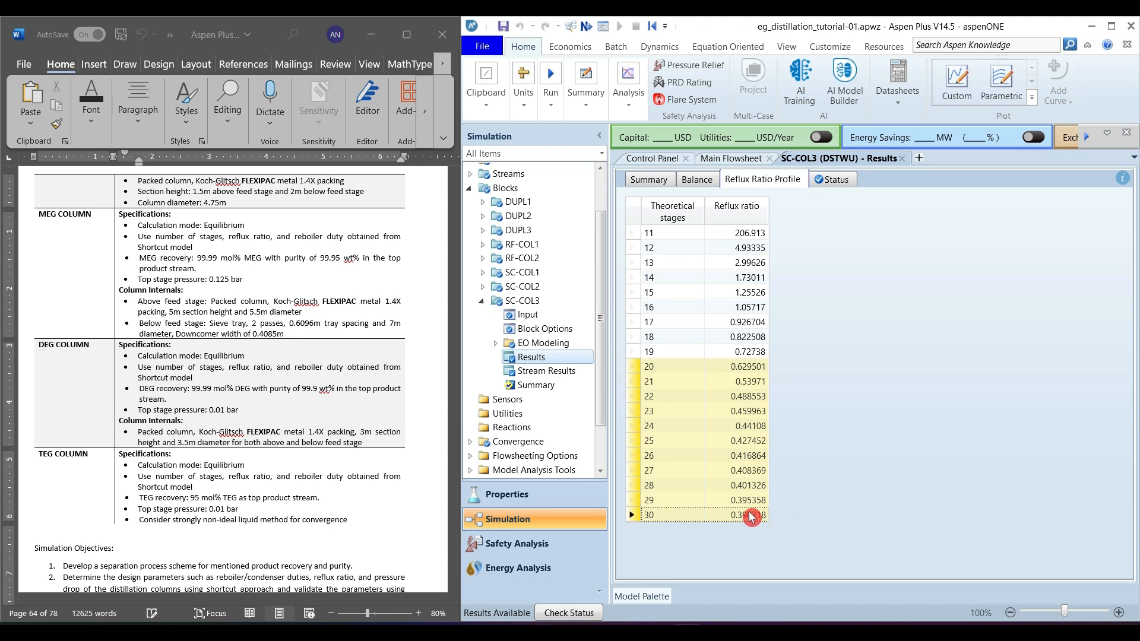
- Compare the reflux ratios for 15 to 20 theoretical stages in the profile, ending on the 20-stage row
left_click(747, 368)
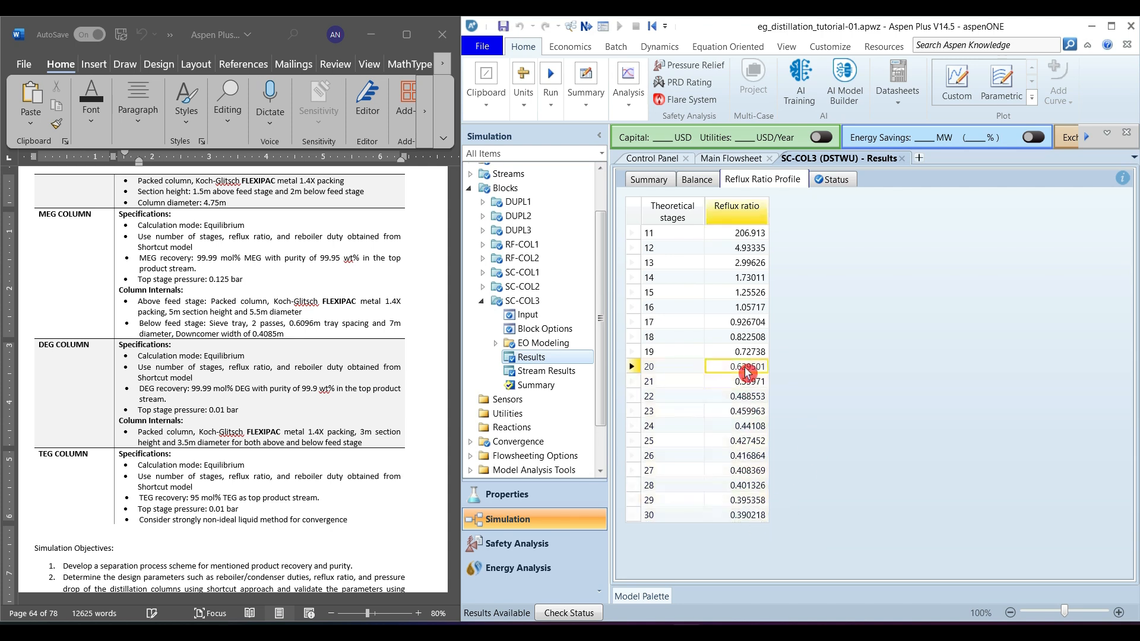
key("shift+Up")
key("shift+Up")
key("shift+Up")
key("shift+Up")
key("shift+Up")
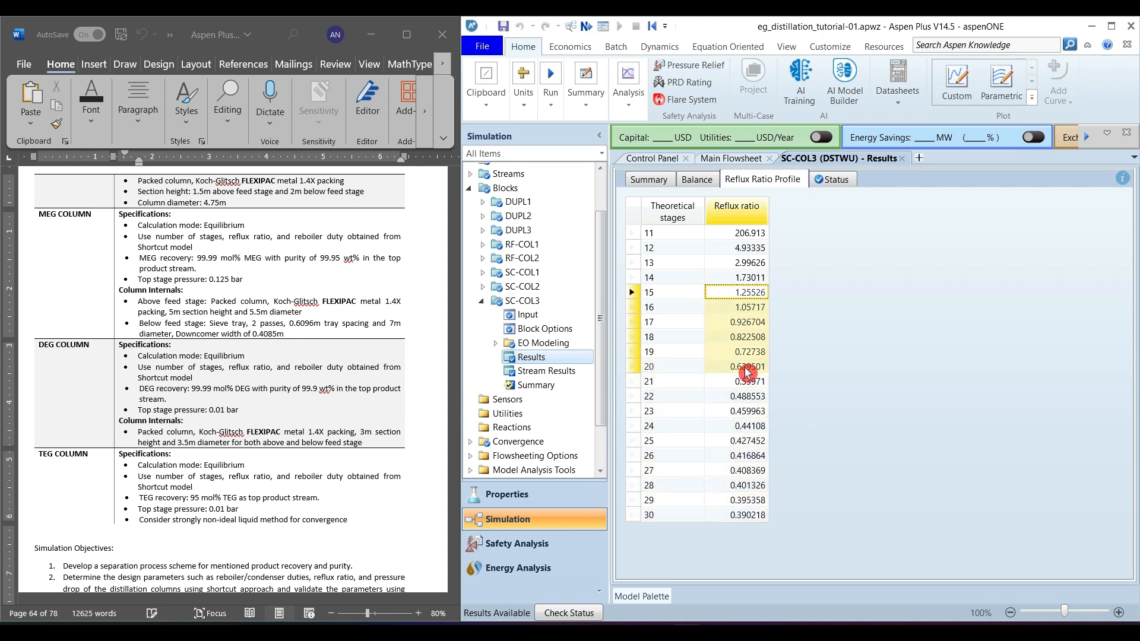
key("shift+Left")
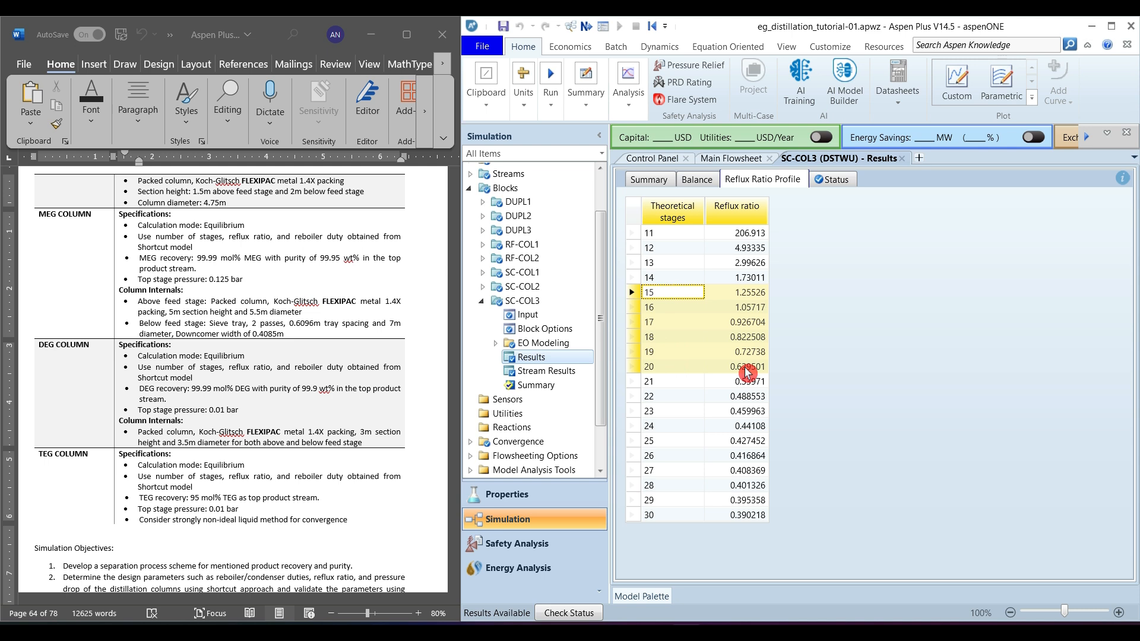
left_click(737, 380)
left_click(639, 367)
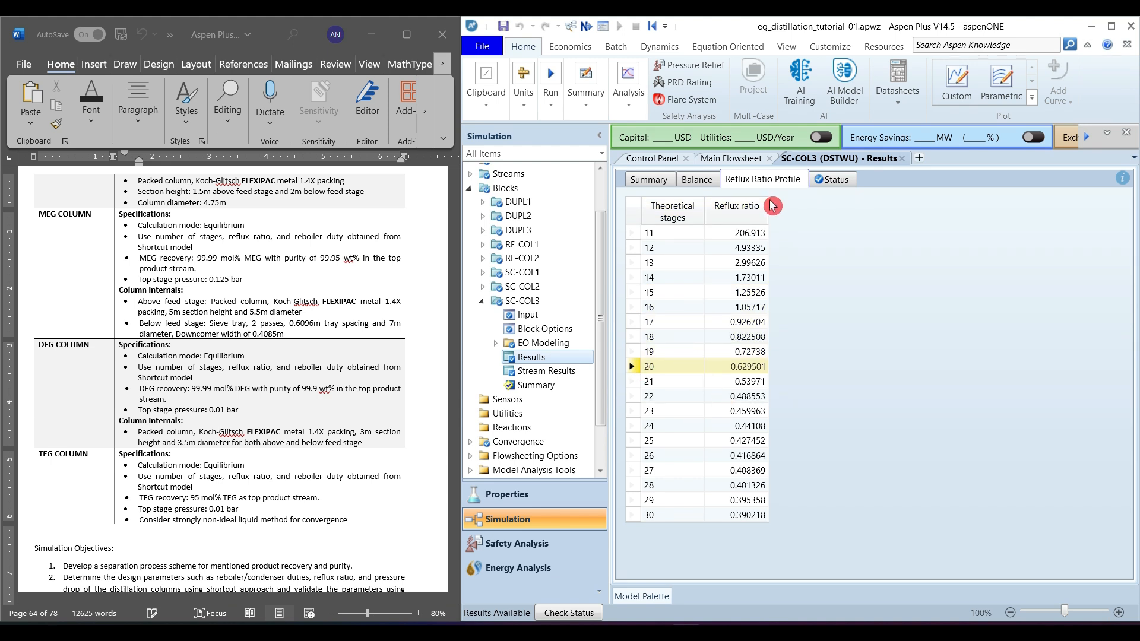
- Reopen SC-COL3's results summary and review the reflux ratio, number of actual stages, feed stage and reboiler heat duty
left_click(903, 159)
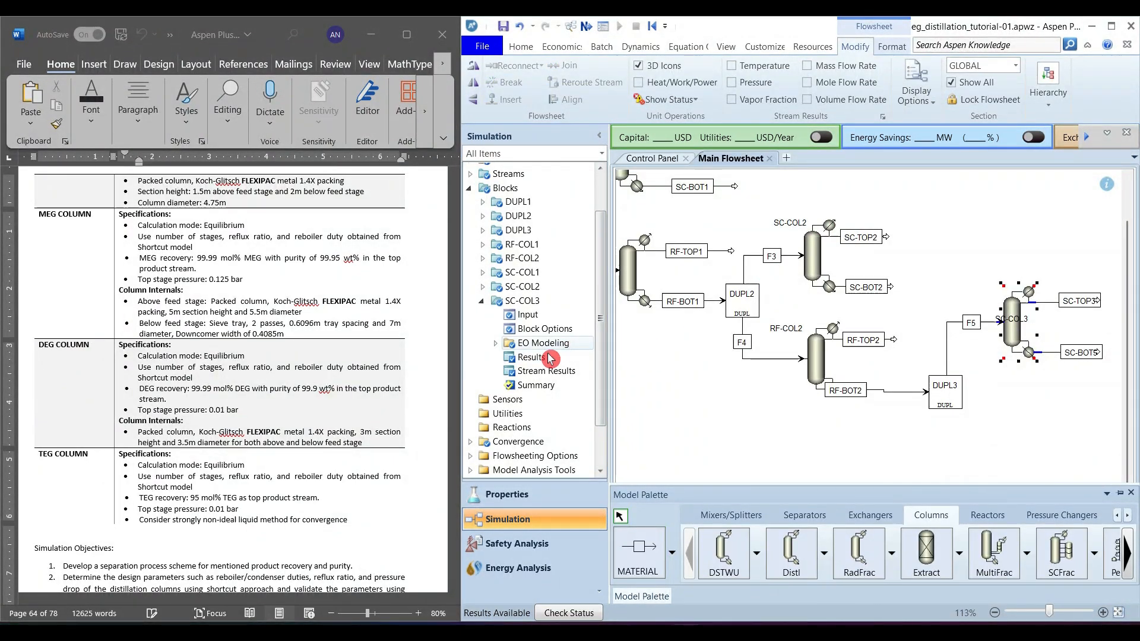
left_click(534, 357)
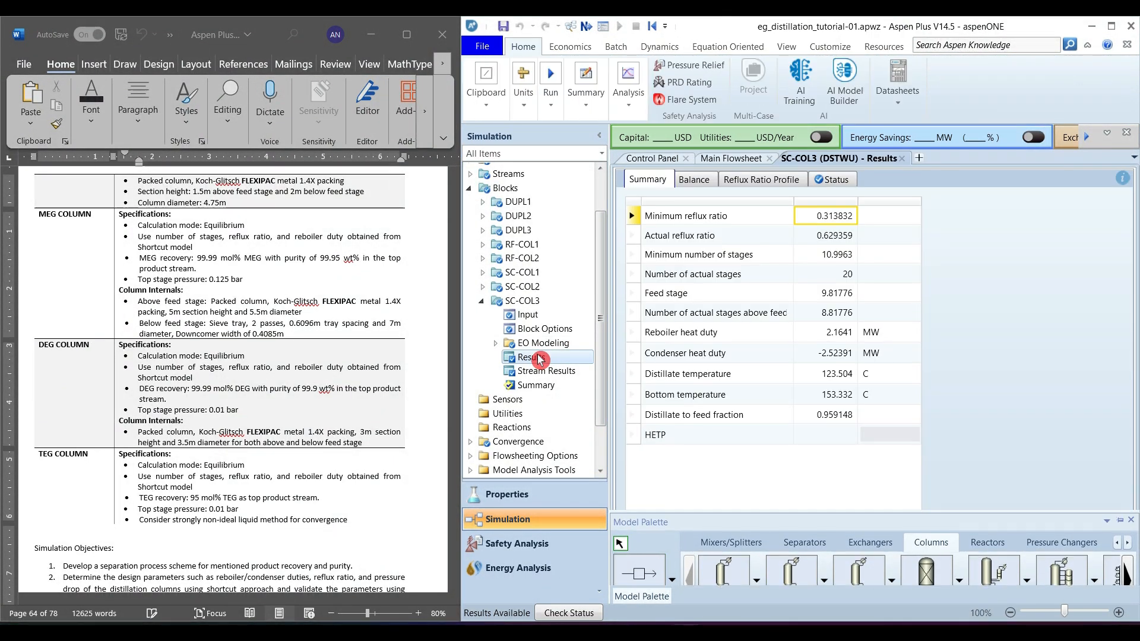
left_click(854, 218)
left_click(632, 237)
left_click(634, 274)
left_click(634, 302)
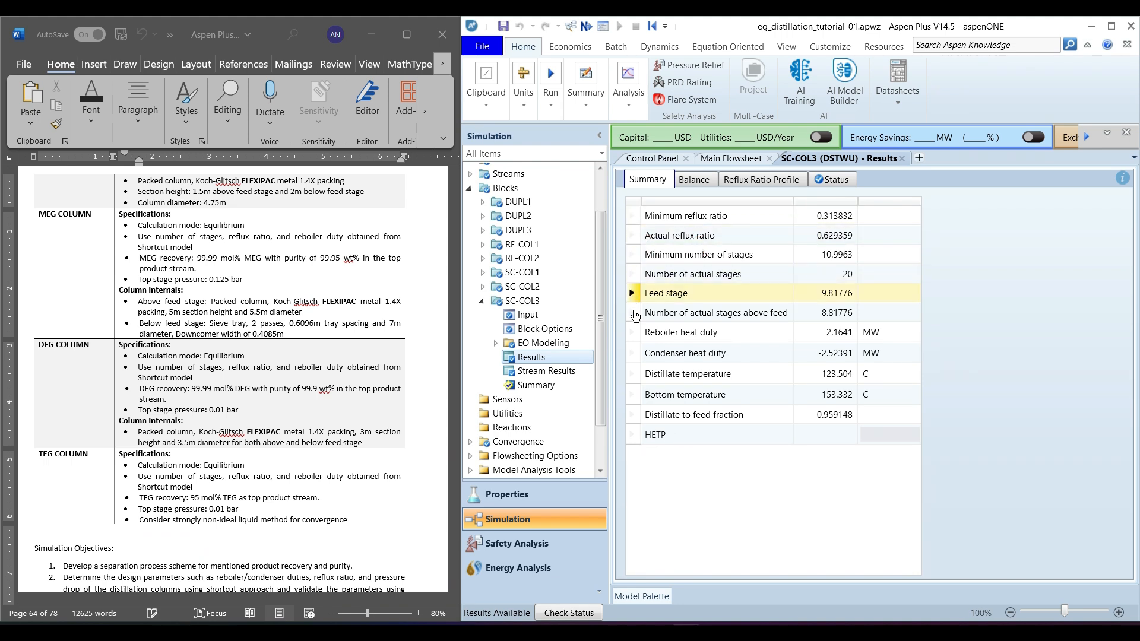
left_click(633, 336)
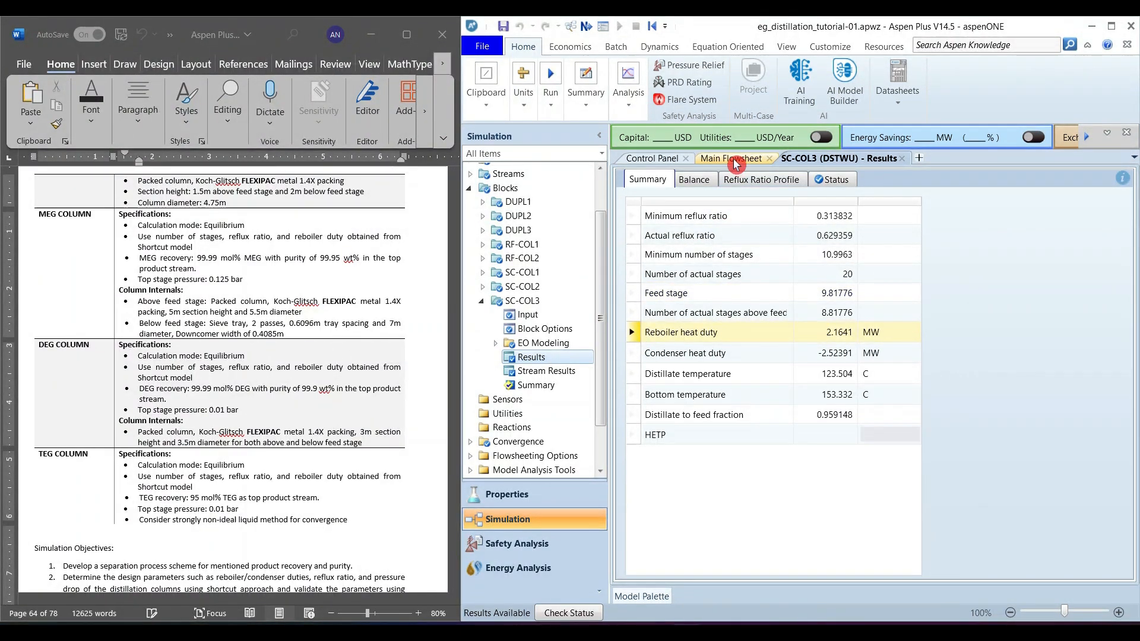
- Place a RadFrac column below SC-COL3 on the main flowsheet and name it RF-COL3
left_click(736, 161)
left_click(912, 462)
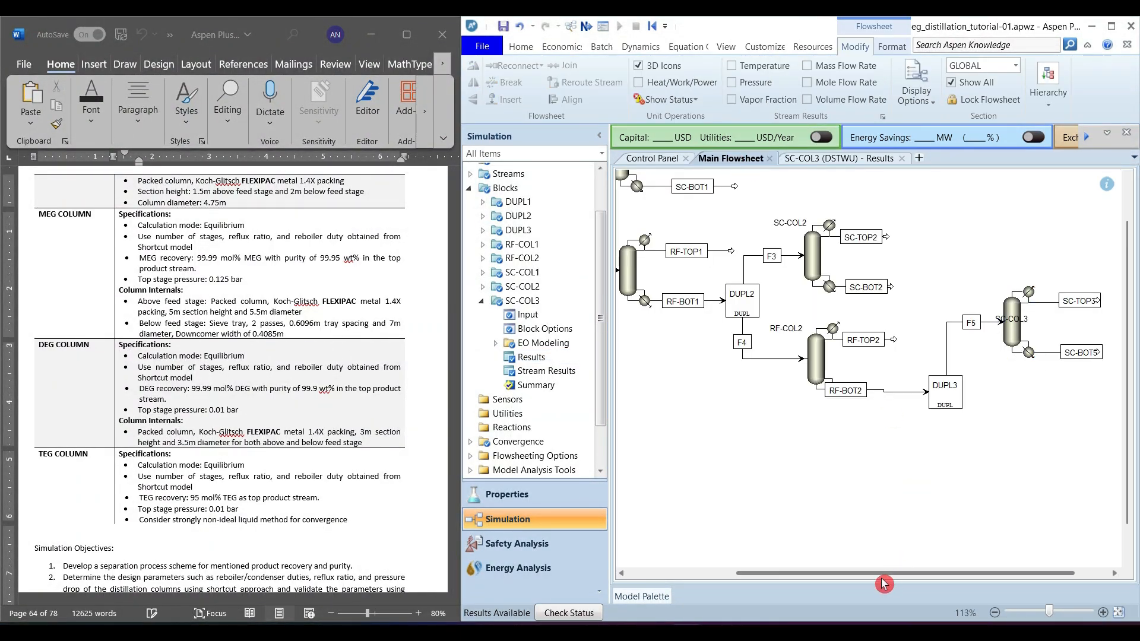
left_click_drag(889, 576, 1032, 584)
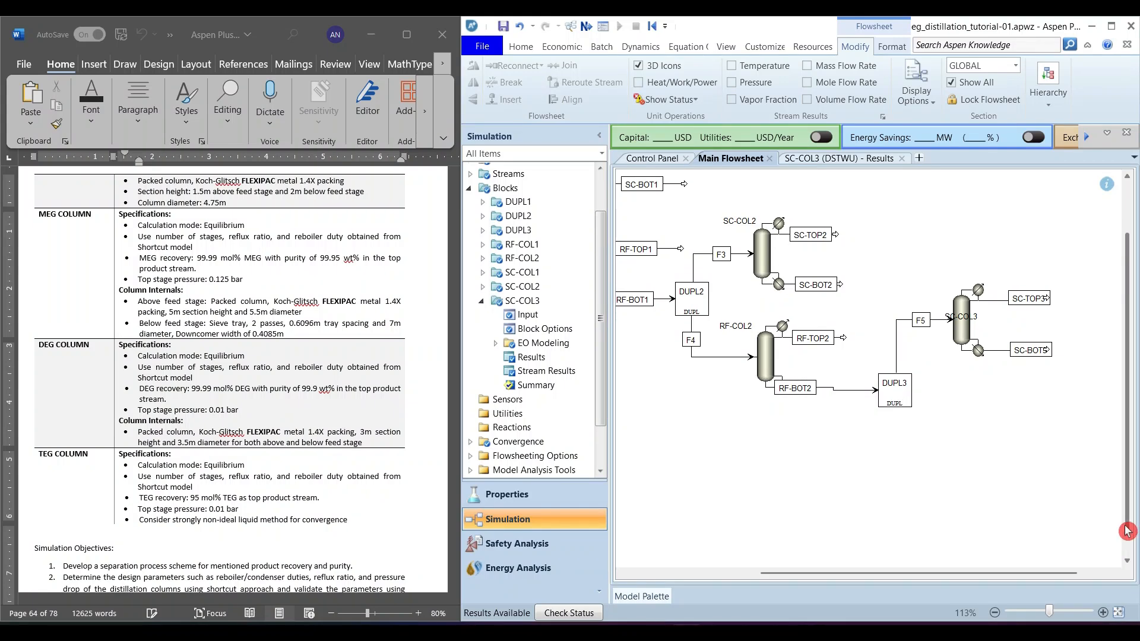
left_click(1127, 557)
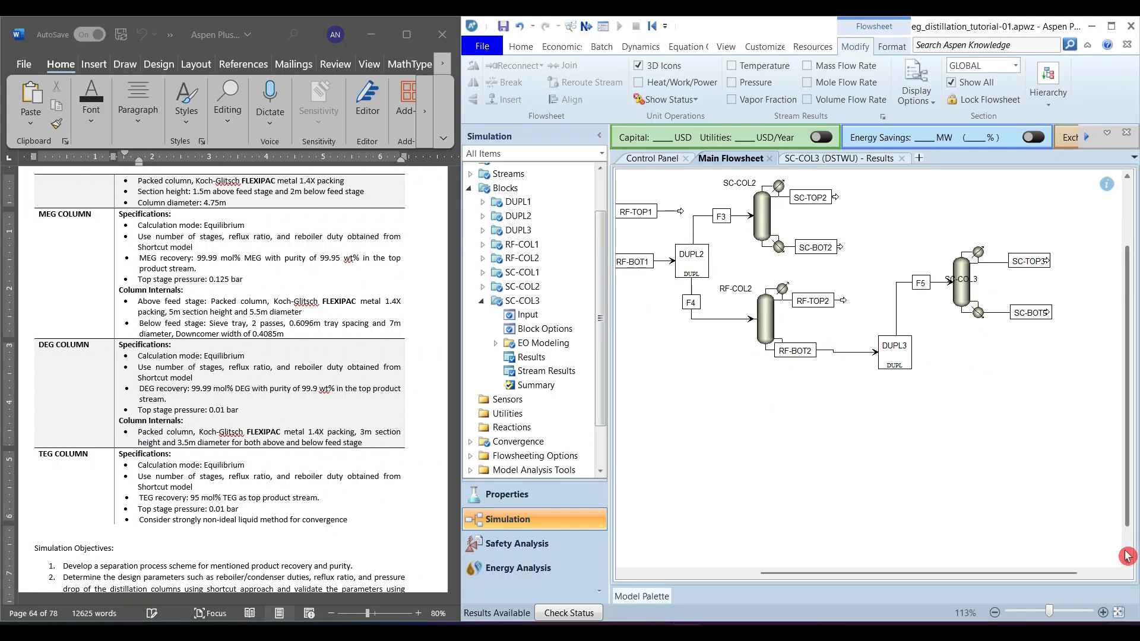
left_click(652, 598)
left_click(859, 552)
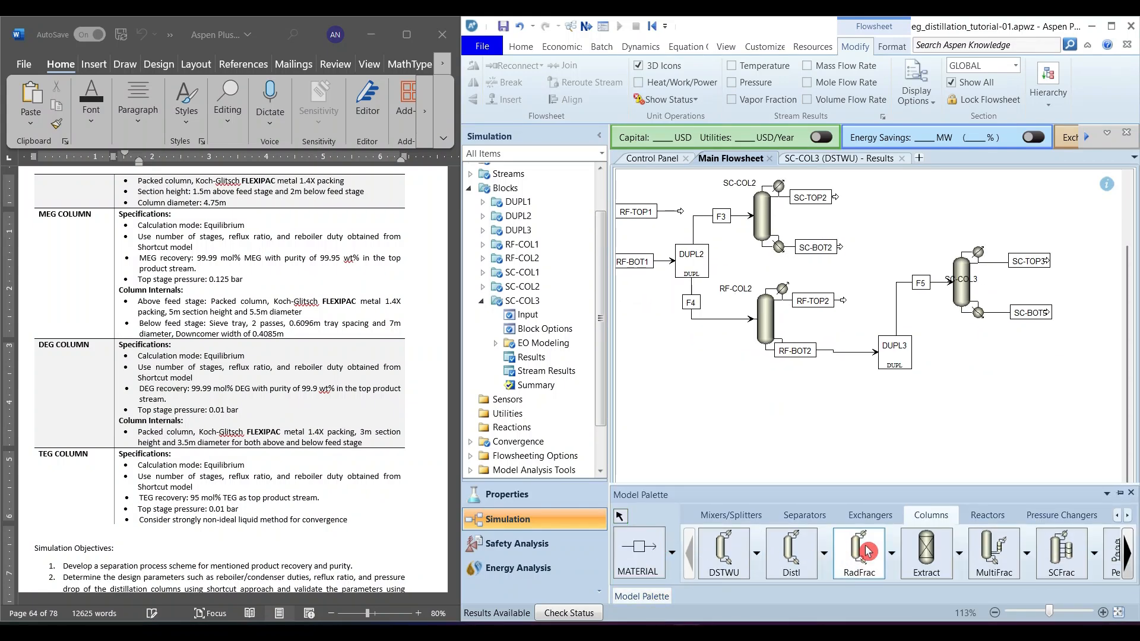
left_click(979, 417)
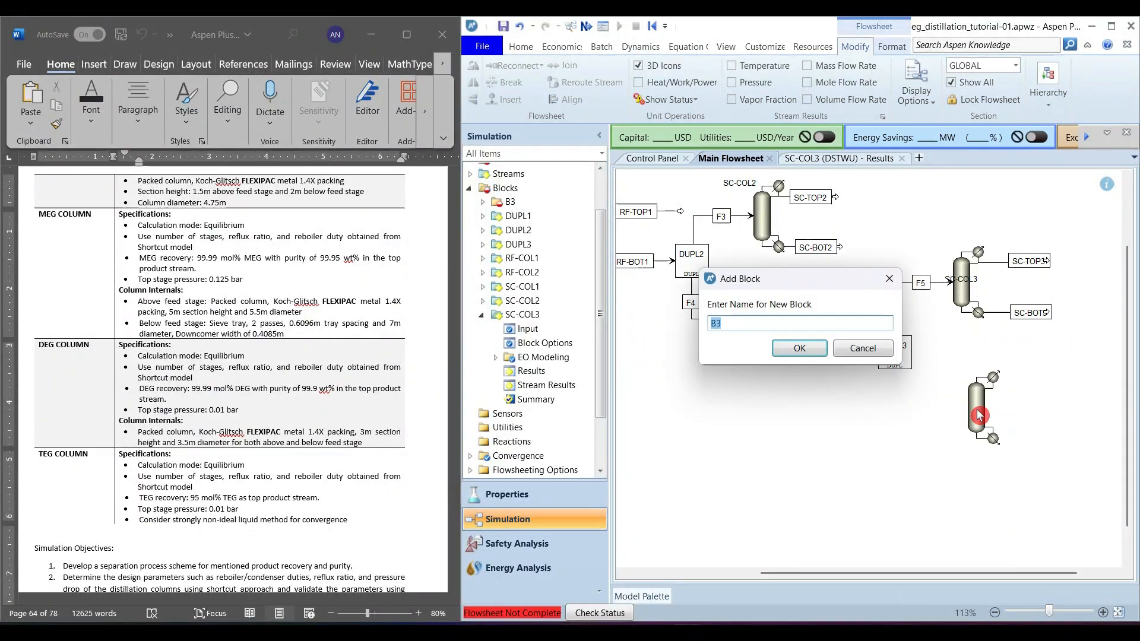
type("RF-CO")
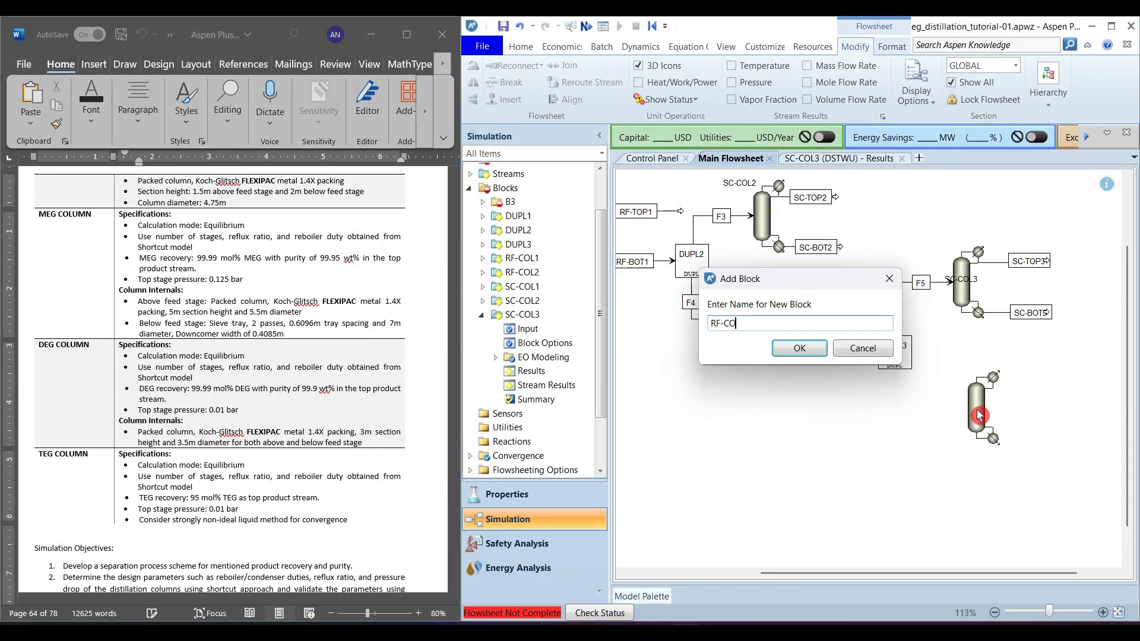
type("L3")
key("Return")
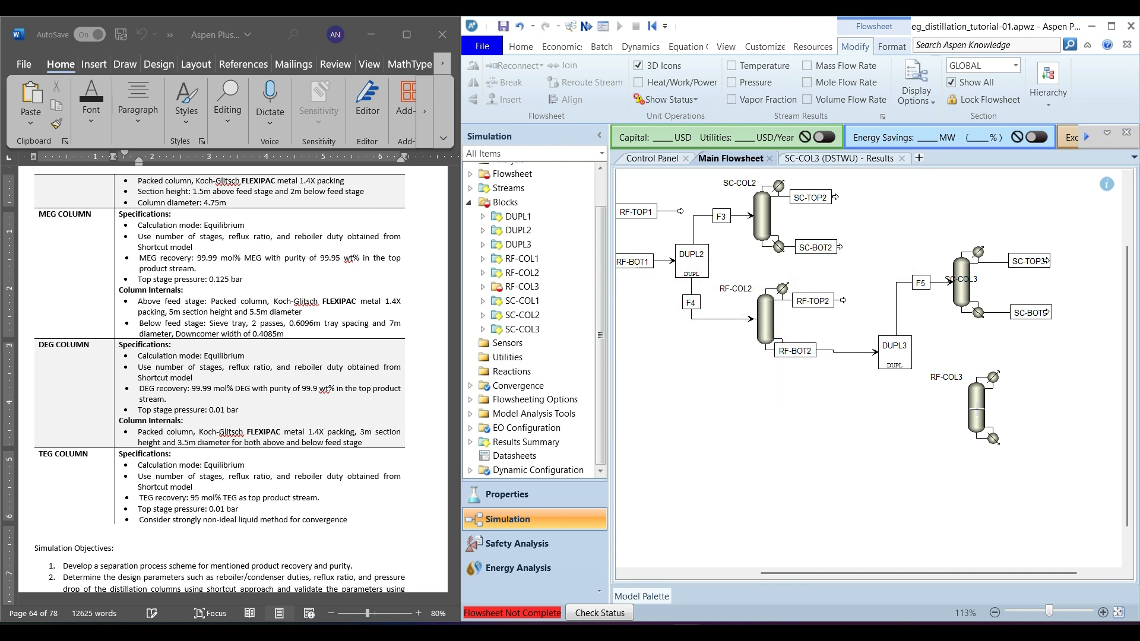
- Connect a material stream named F6 from DUPL3 to the feed port of RF-COL3
left_click(647, 596)
left_click(640, 549)
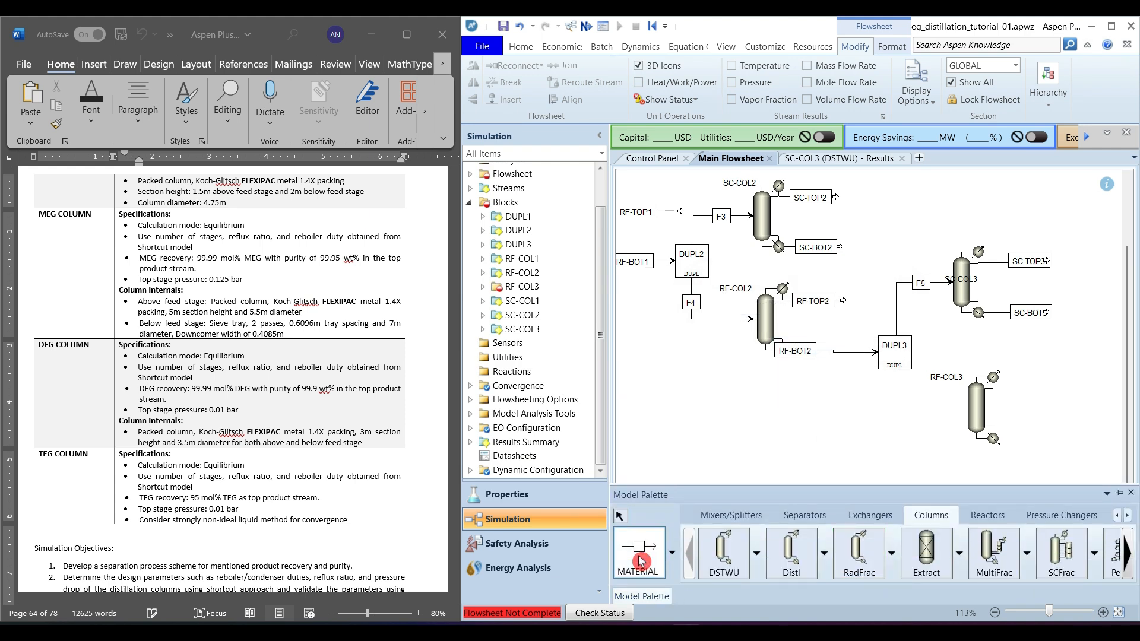
left_click(895, 389)
left_click(964, 408)
type("F6")
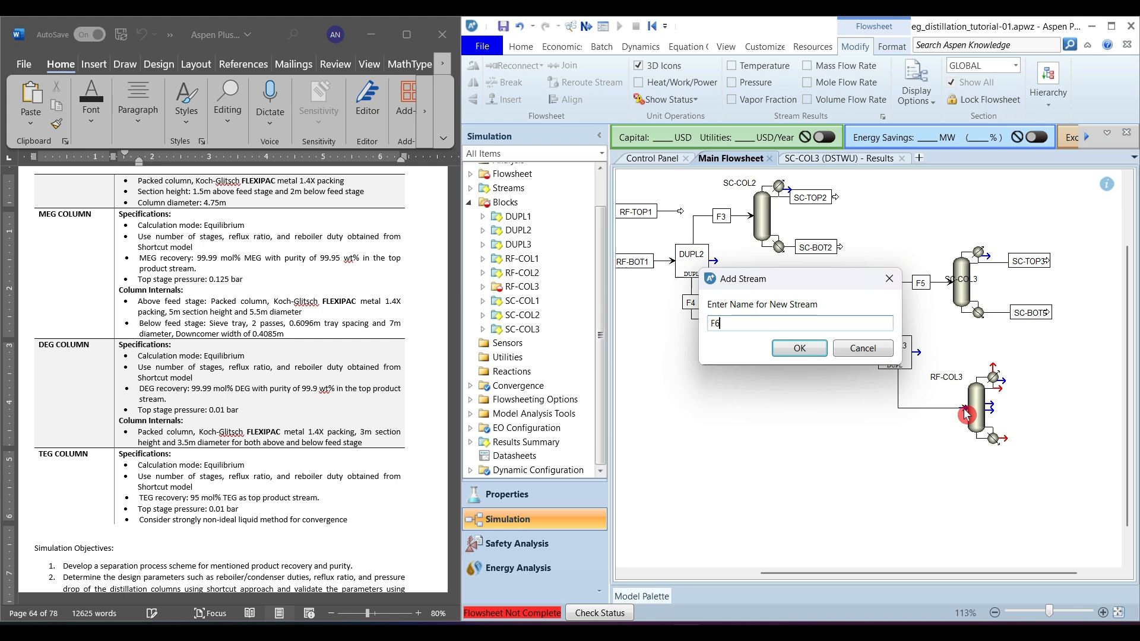
key("Return")
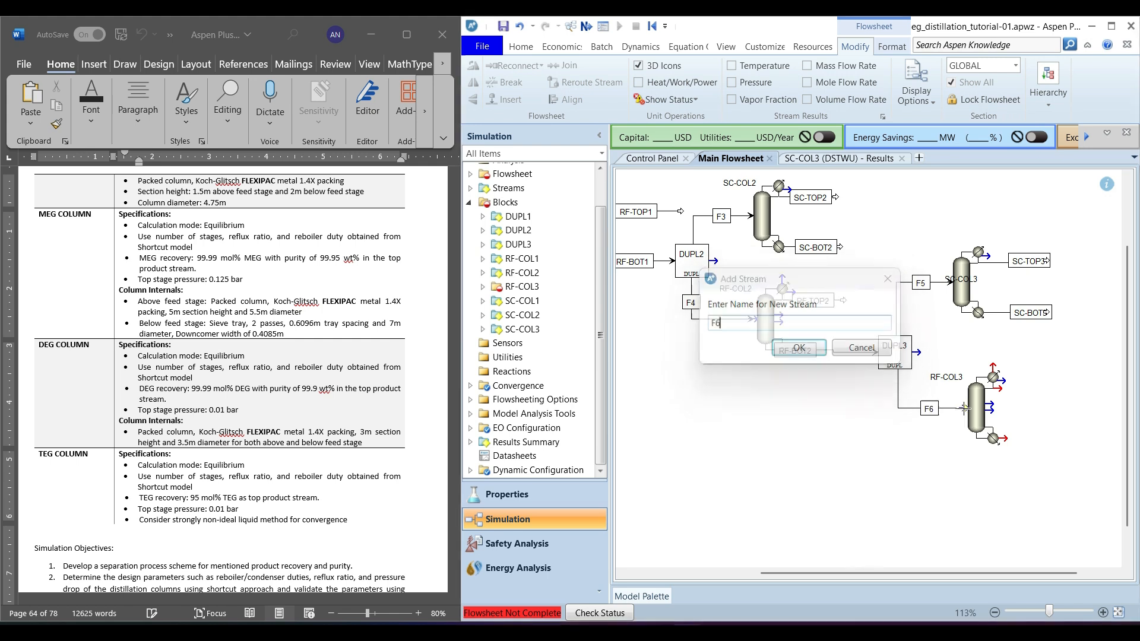
- Connect a distillate product stream named RF-TOP3 to the liquid distillate port of RF-COL3
left_click(1004, 392)
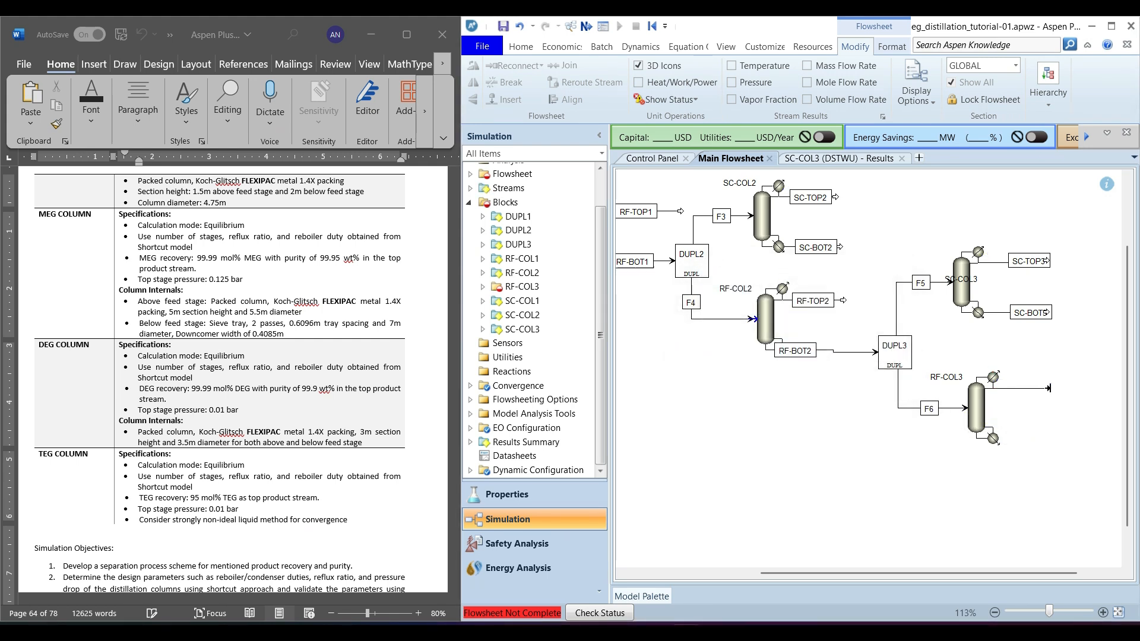
left_click(1060, 389)
type("RF-")
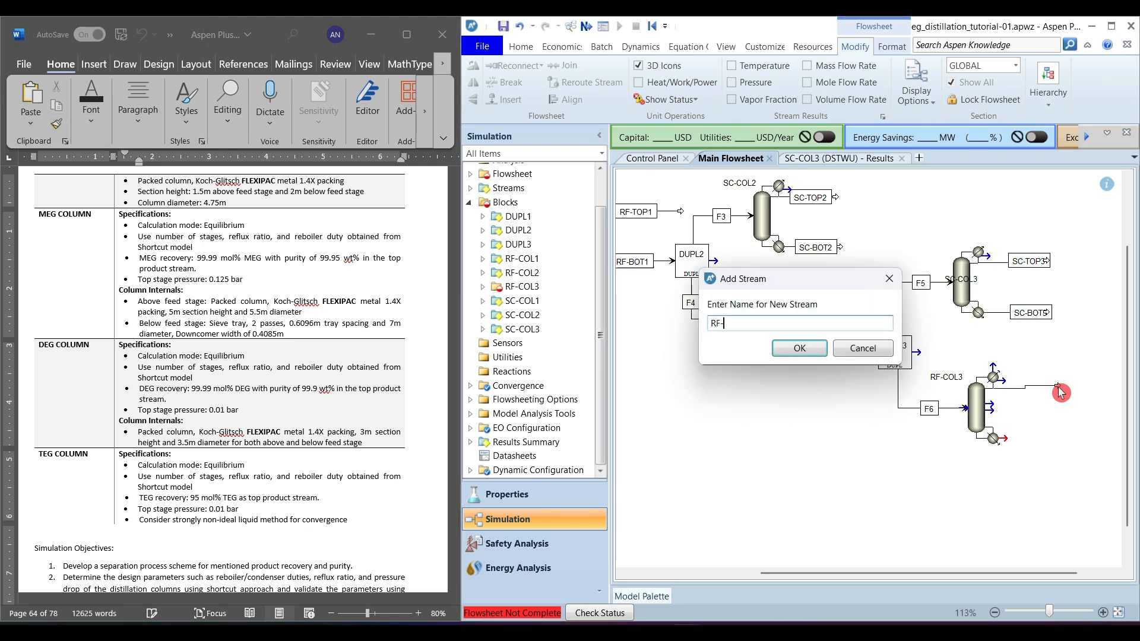
type("TOP3")
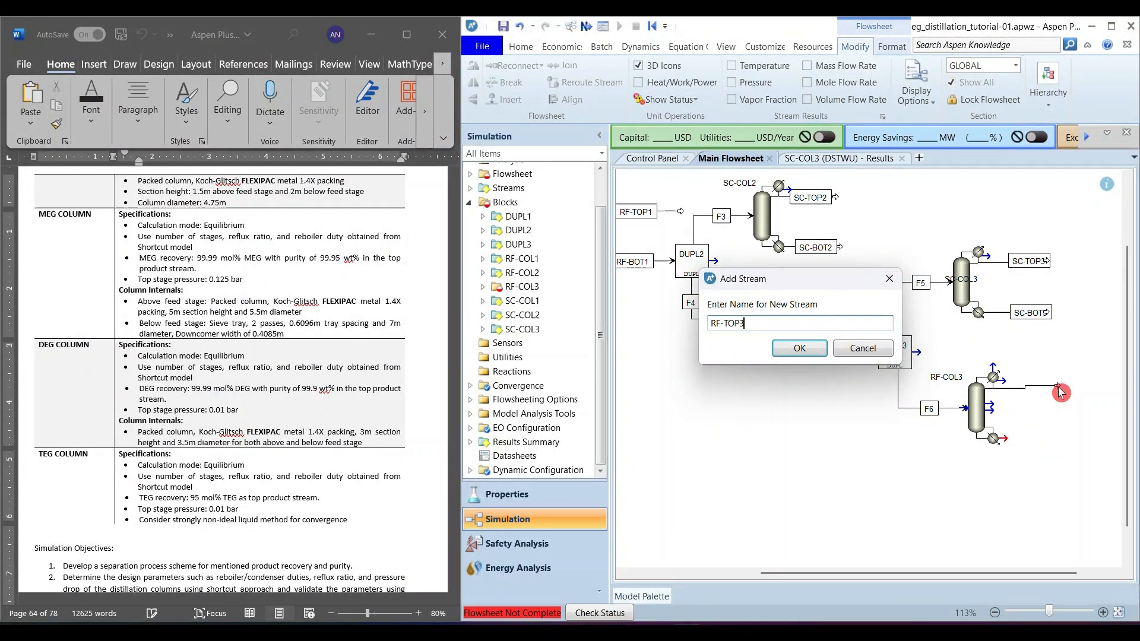
key("Return")
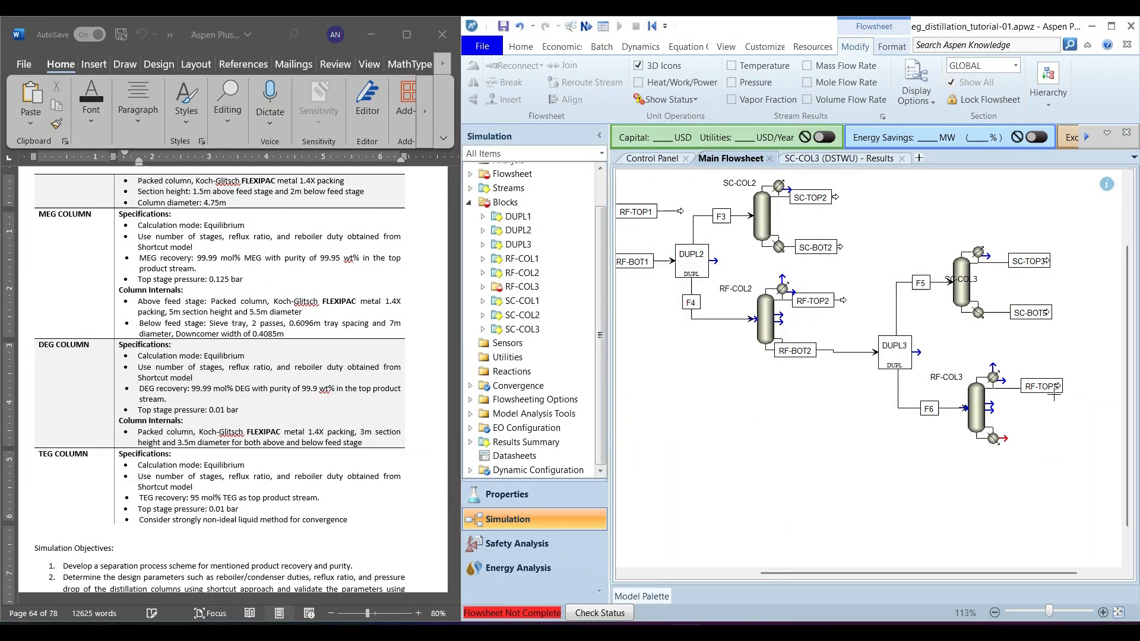
- Connect a bottoms product stream named RF-BOT3 to RF-COL3 and align the streams across the whole flowsheet
left_click(1004, 439)
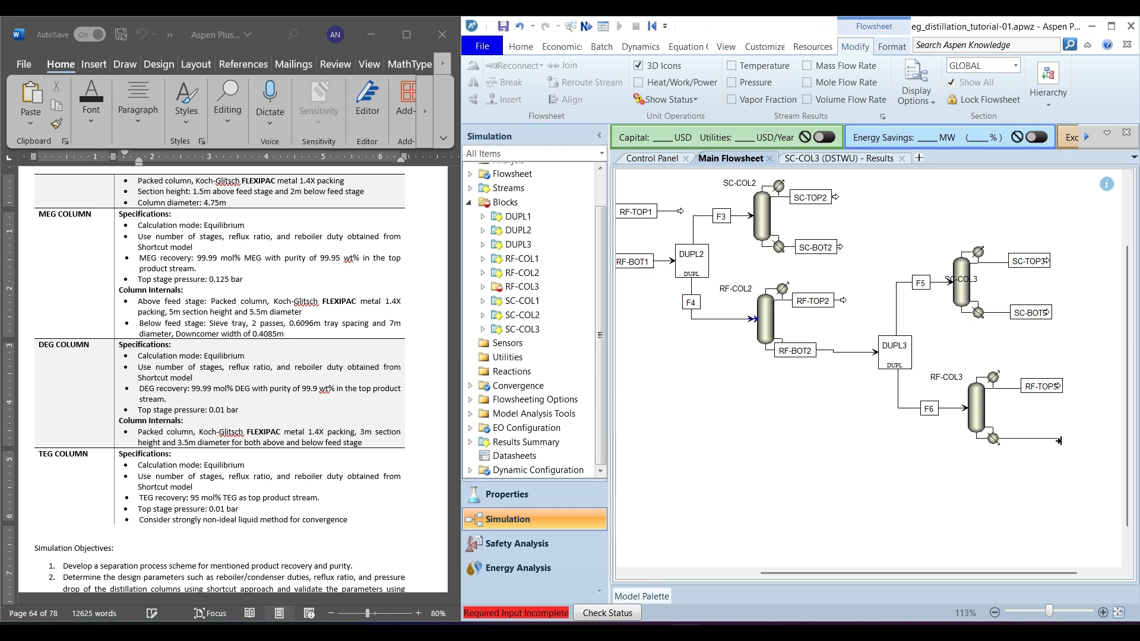
left_click(1062, 444)
type("RF-T")
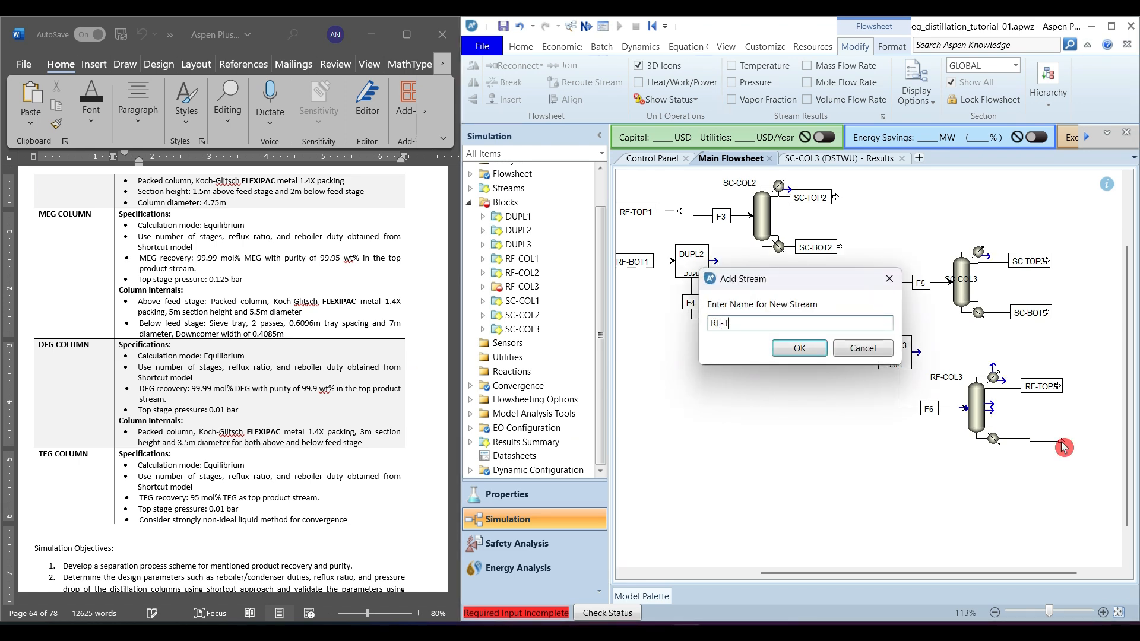
type("OP3")
key("Return")
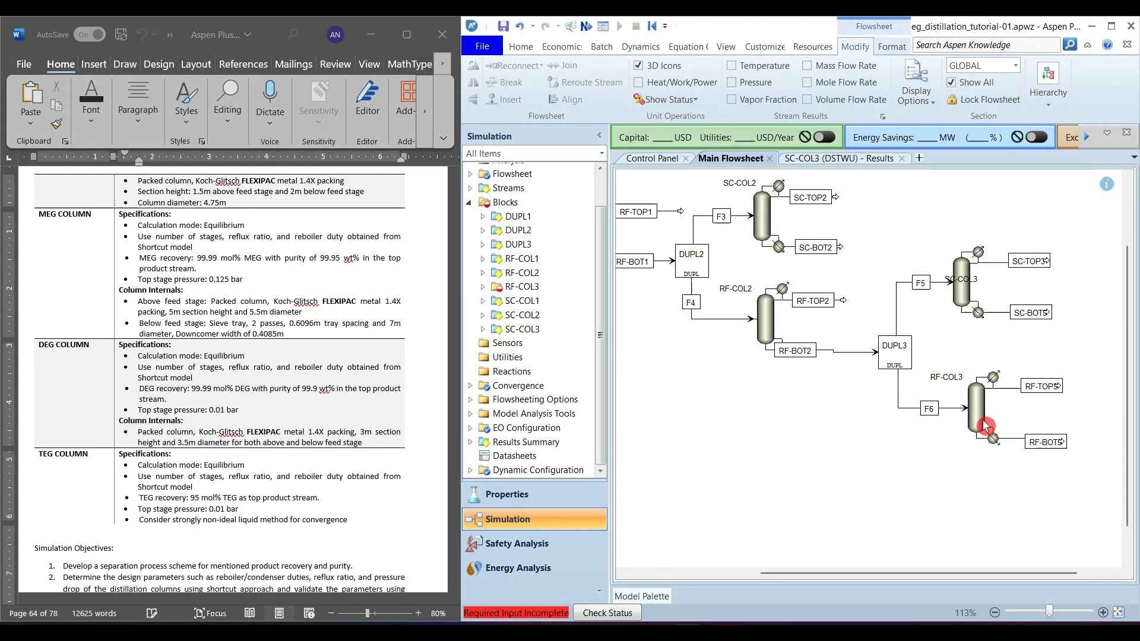
key("ctrl+a")
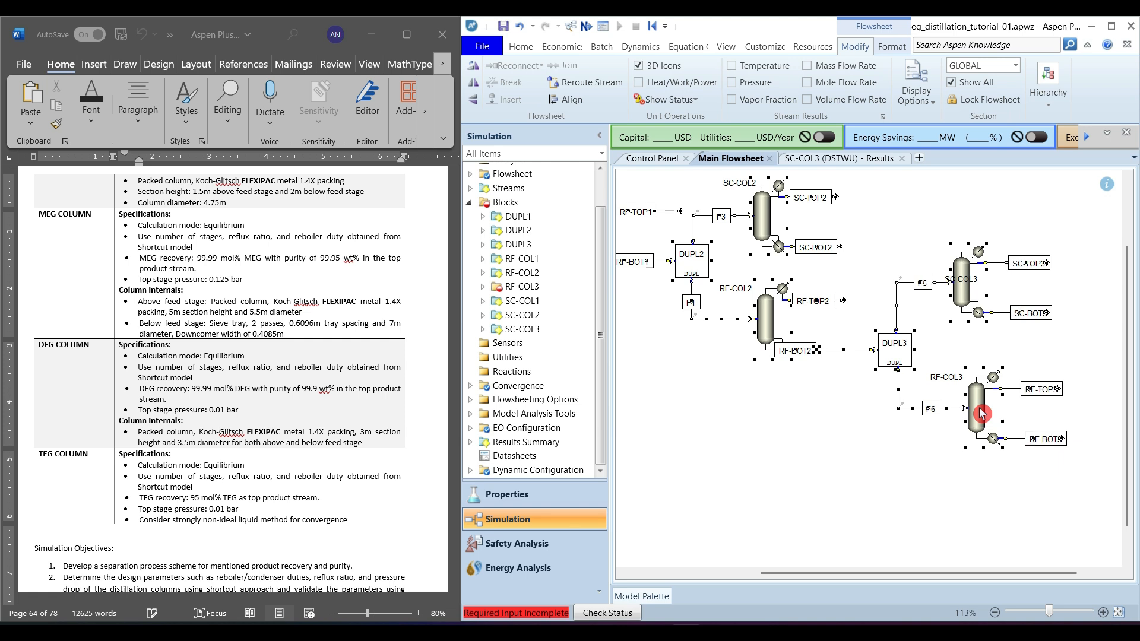
left_click(965, 474)
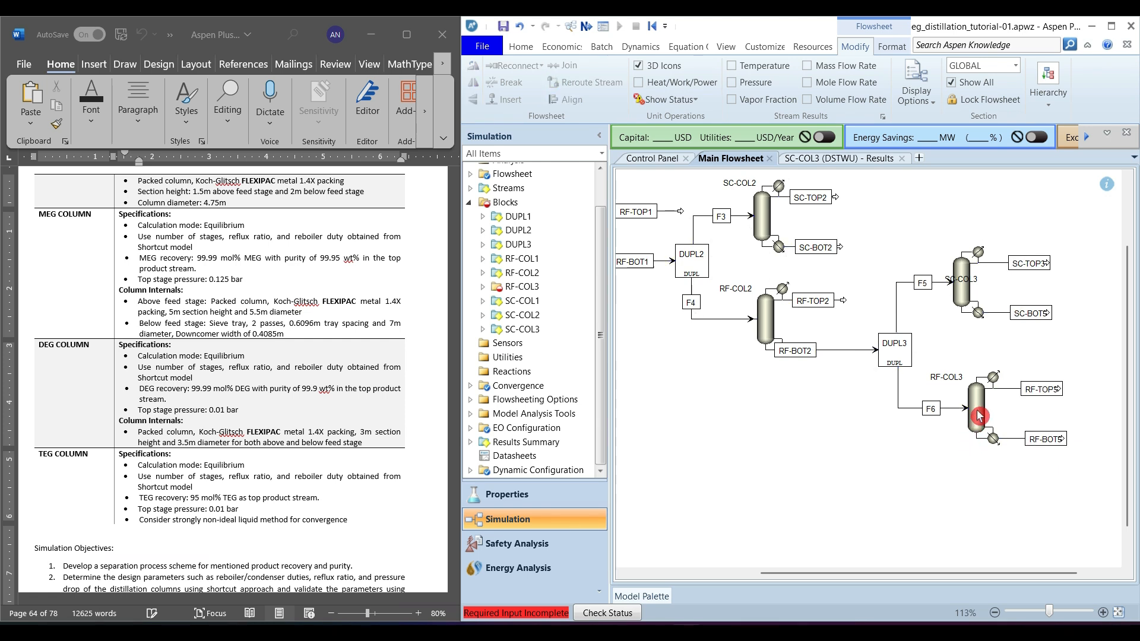
- Configure RF-COL3 with 20 stages, matching SC-COL3's actual stage count, and a Total condenser
double_click(979, 416)
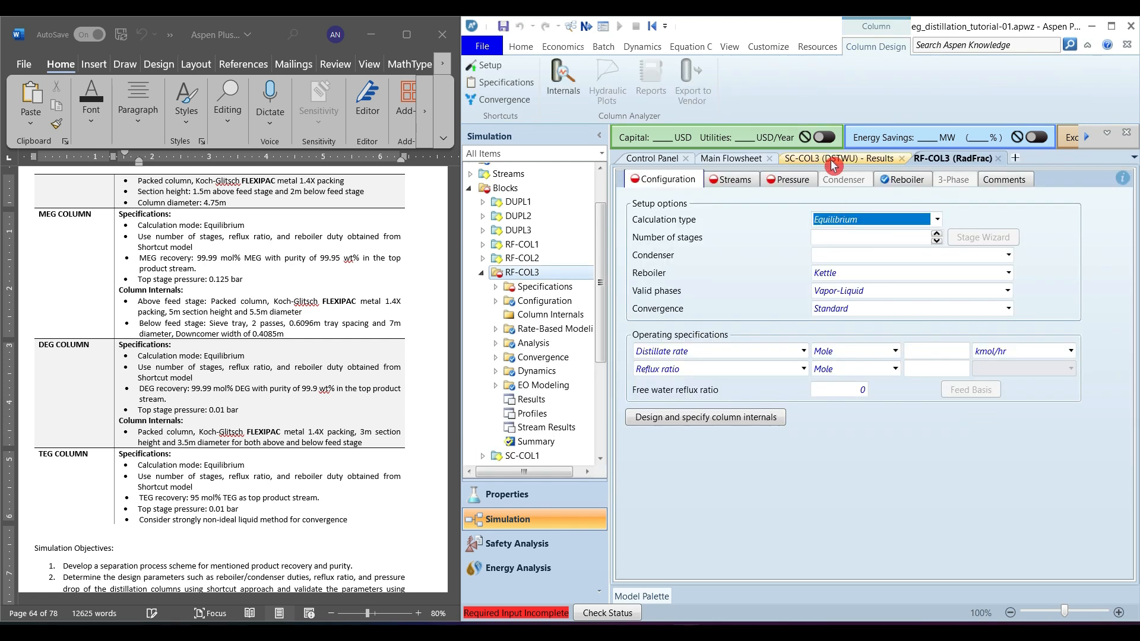
left_click(831, 159)
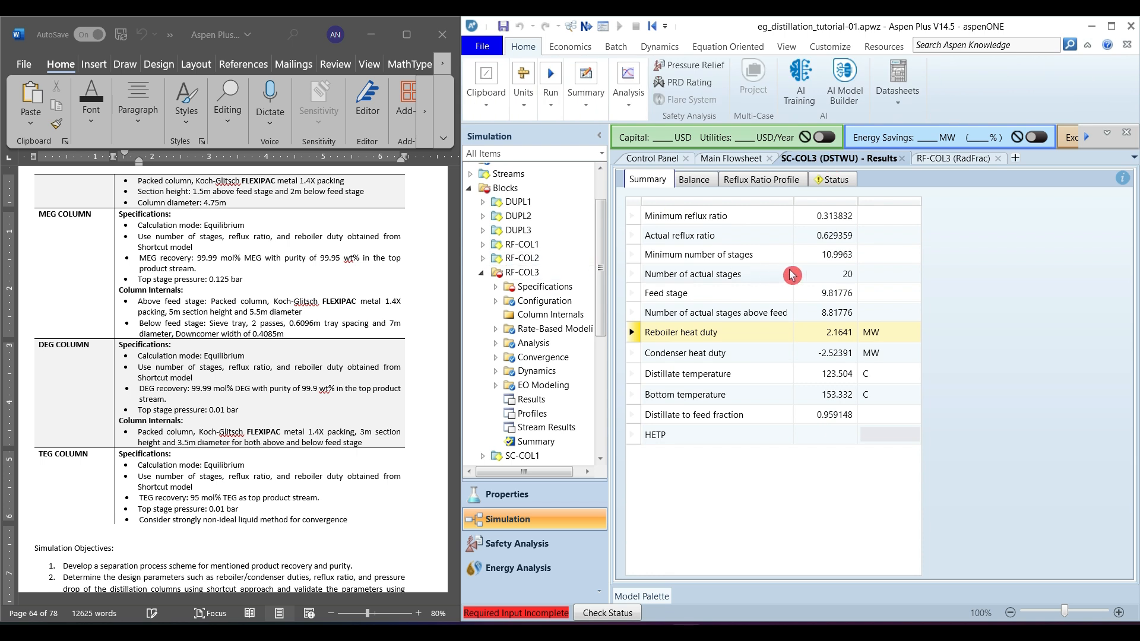
left_click(947, 160)
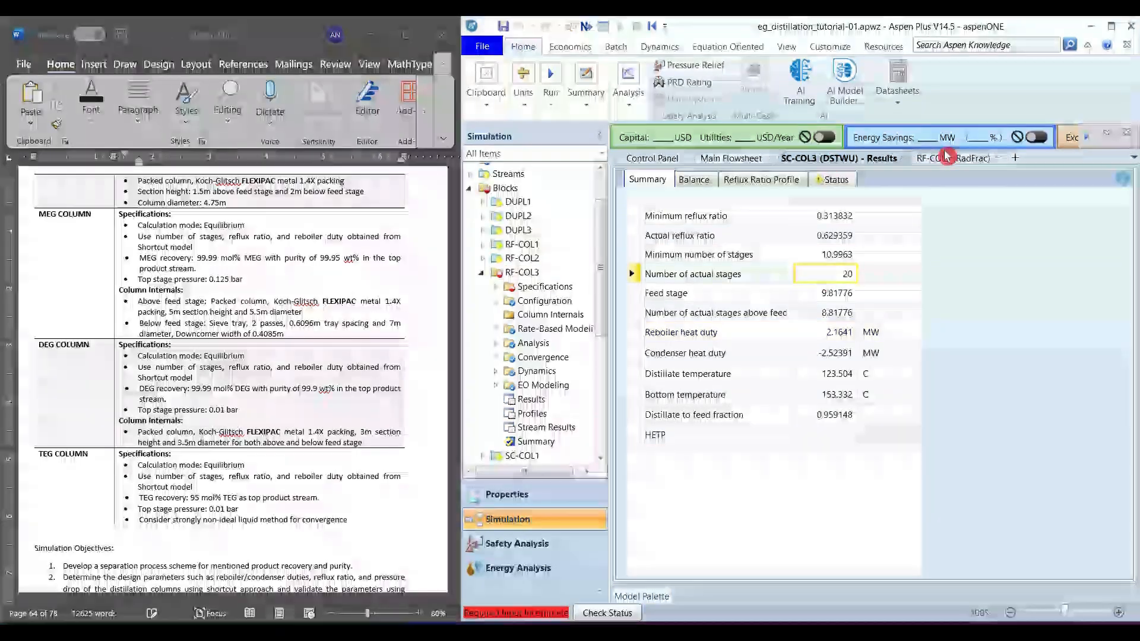
left_click(875, 238)
type("20")
left_click(903, 260)
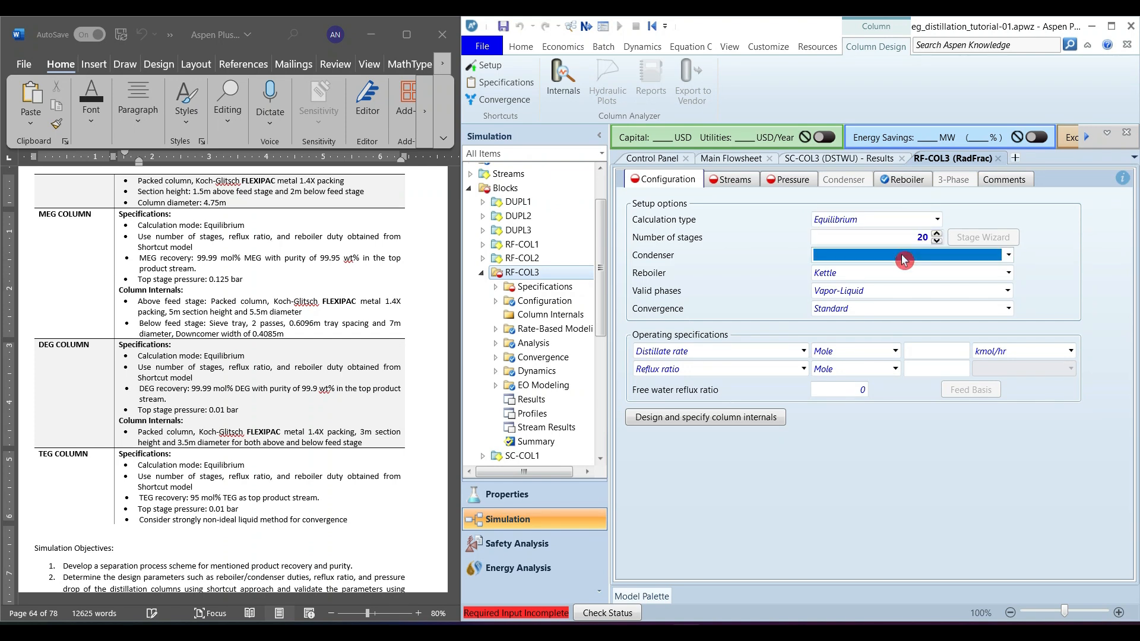
left_click(935, 370)
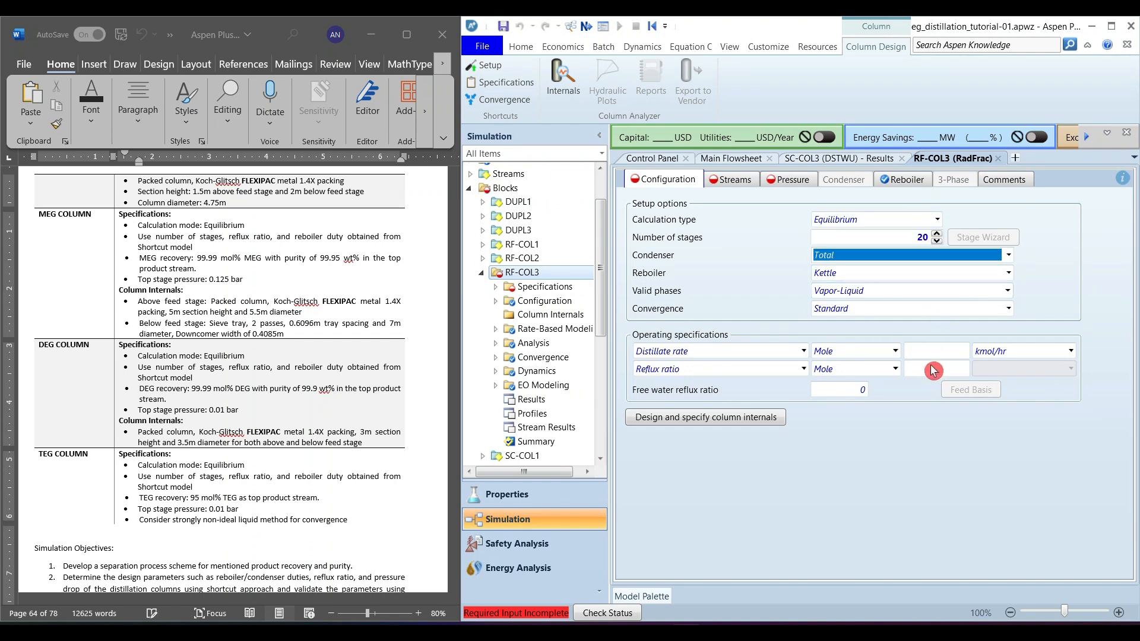
- Look up the actual reflux ratio in SC-COL3's results and set RF-COL3's mole reflux ratio to 0.629
left_click(856, 160)
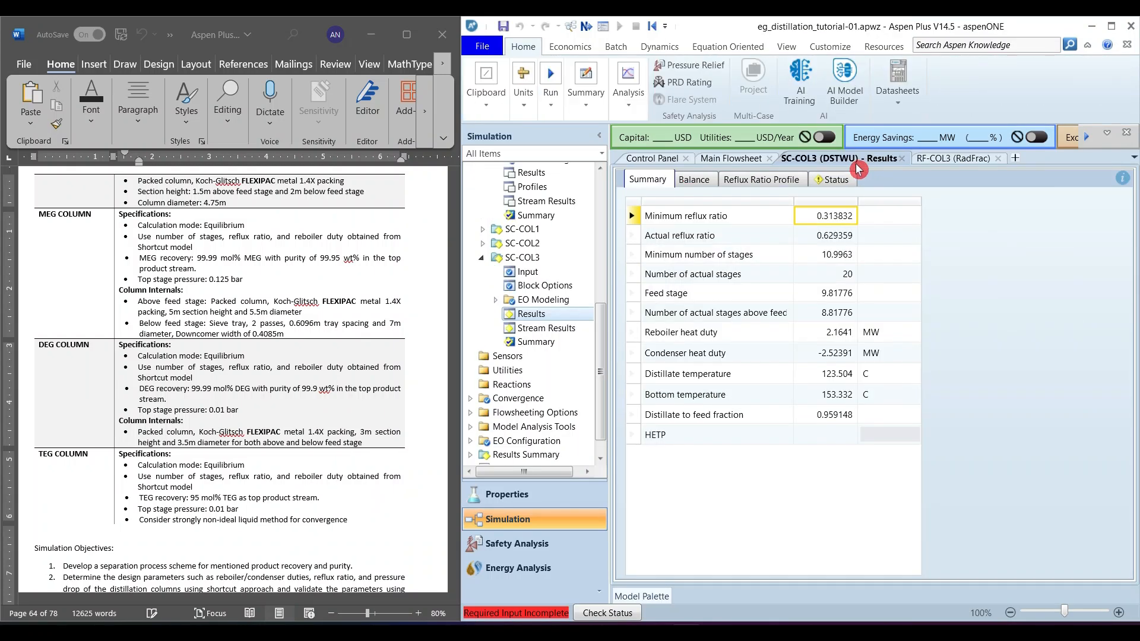
left_click(839, 236)
left_click(952, 159)
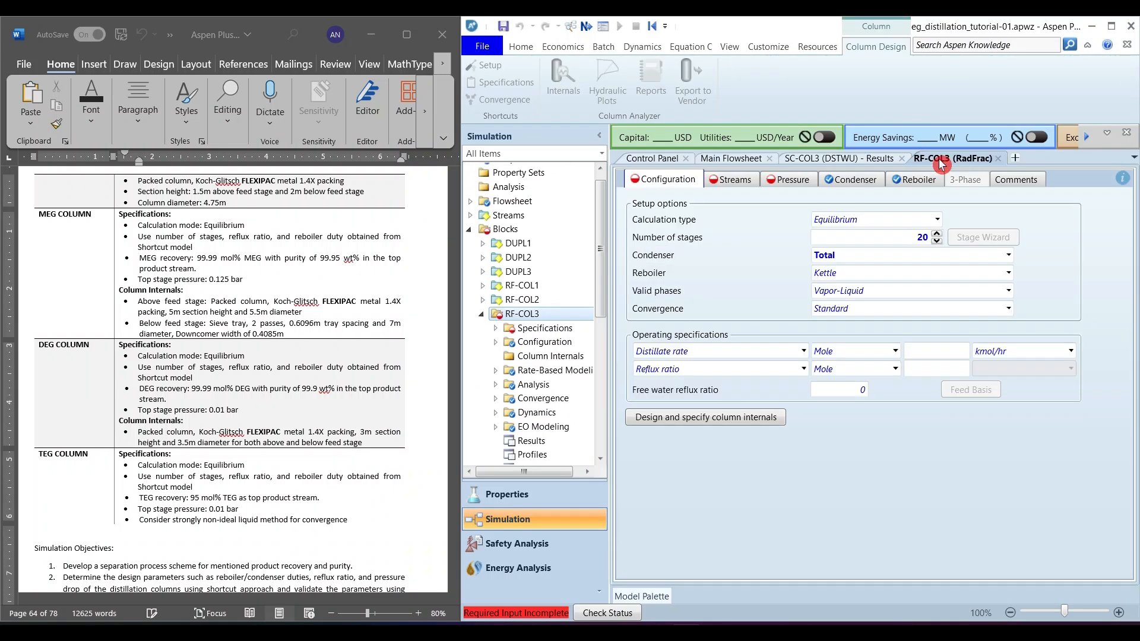
left_click(930, 369)
type("0.629")
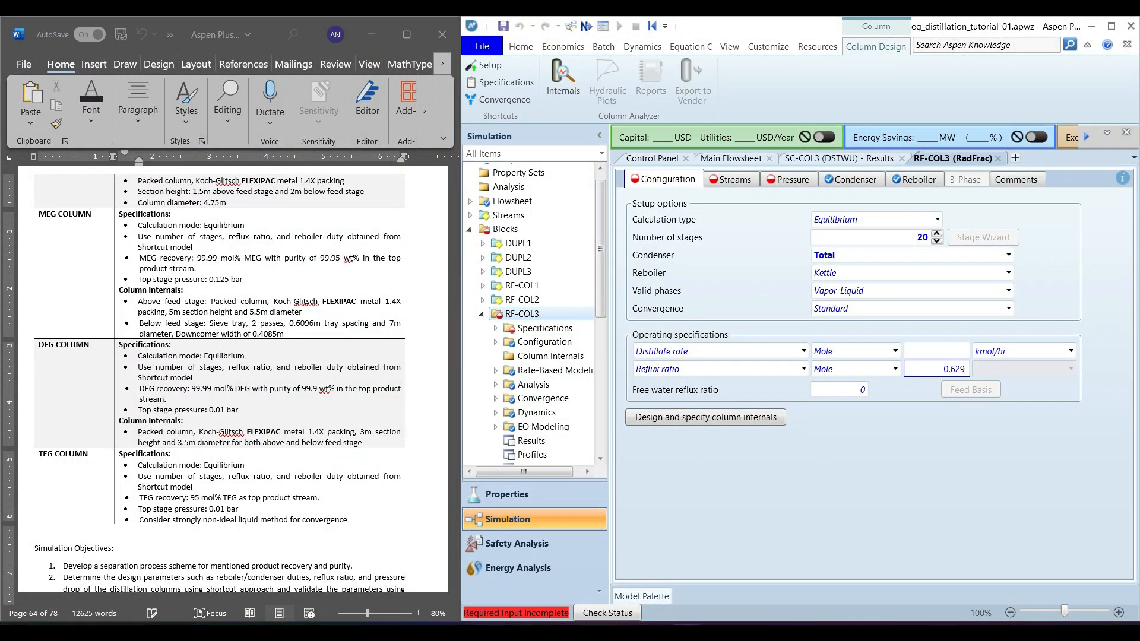
- Replace RF-COL3's distillate rate specification with Reboiler duty and set it to 2.16 MW, based on SC-COL3's results
left_click(923, 351)
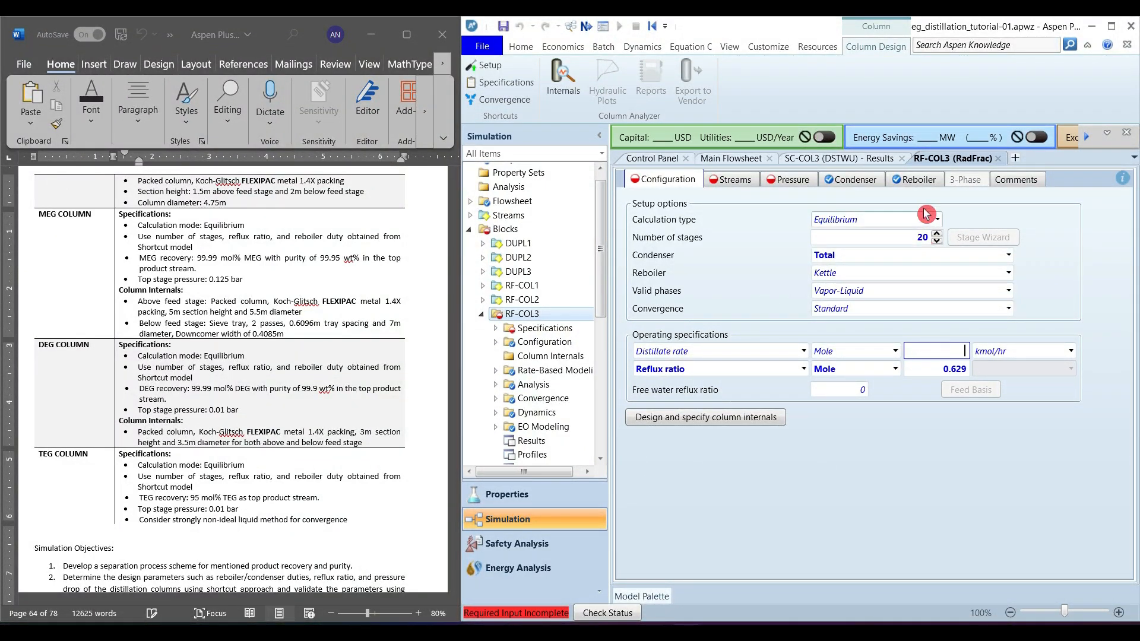
left_click(861, 159)
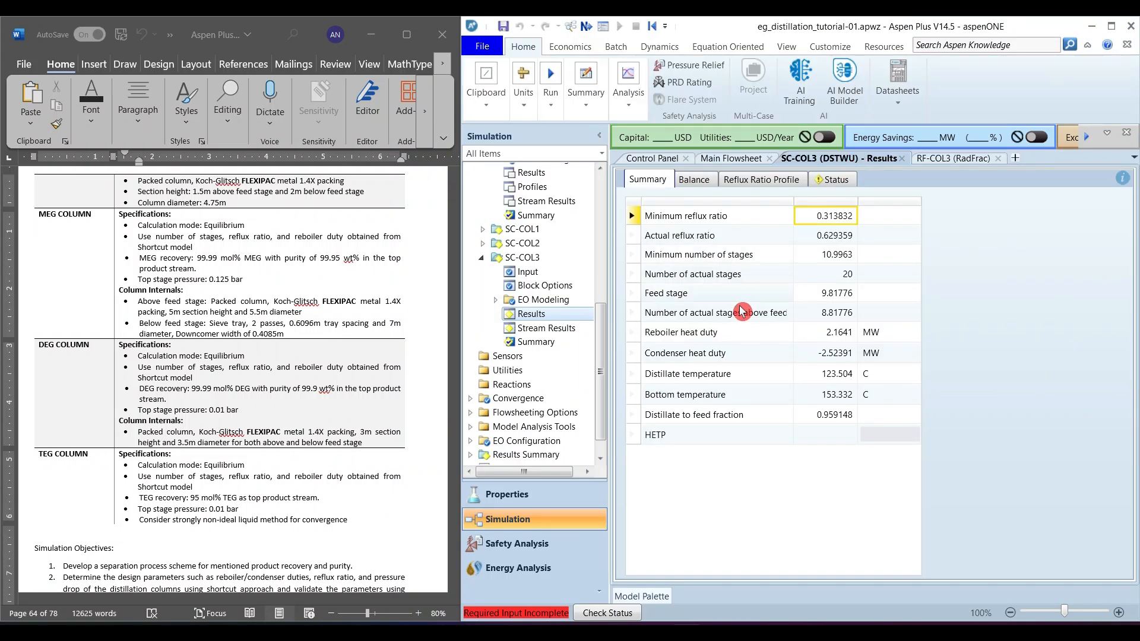
left_click(837, 334)
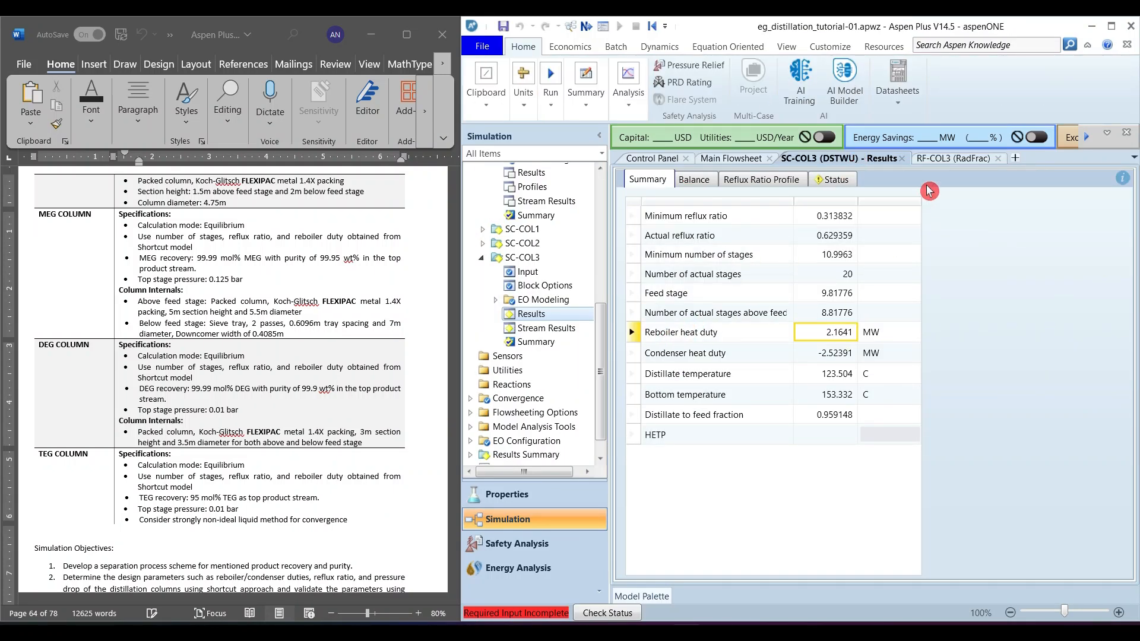
left_click(944, 161)
left_click(803, 351)
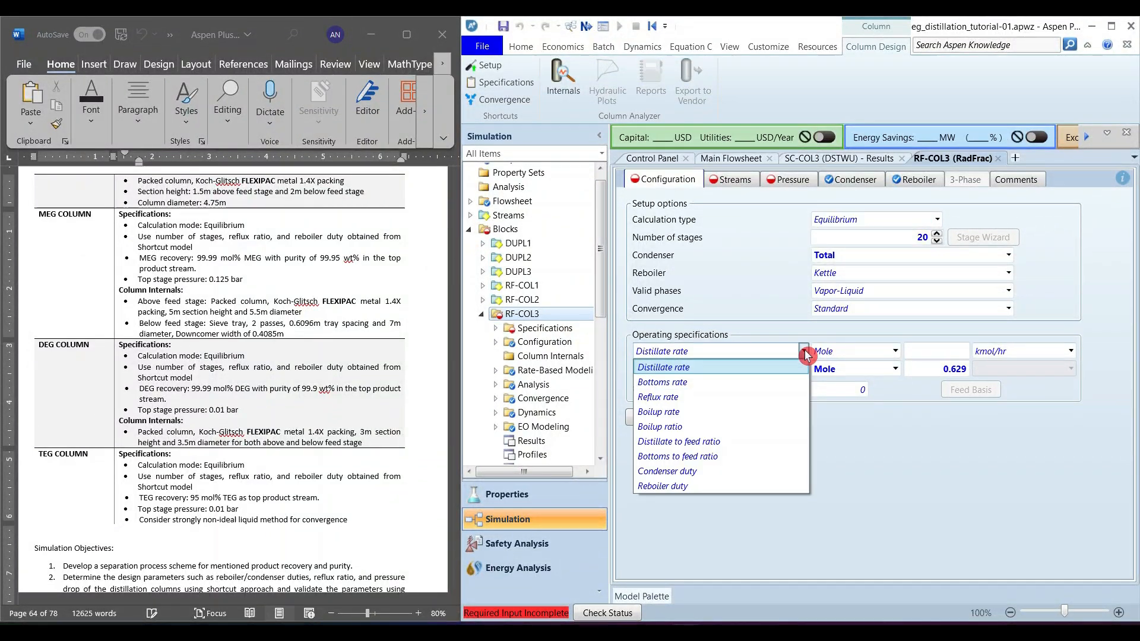
left_click(709, 487)
left_click(922, 352)
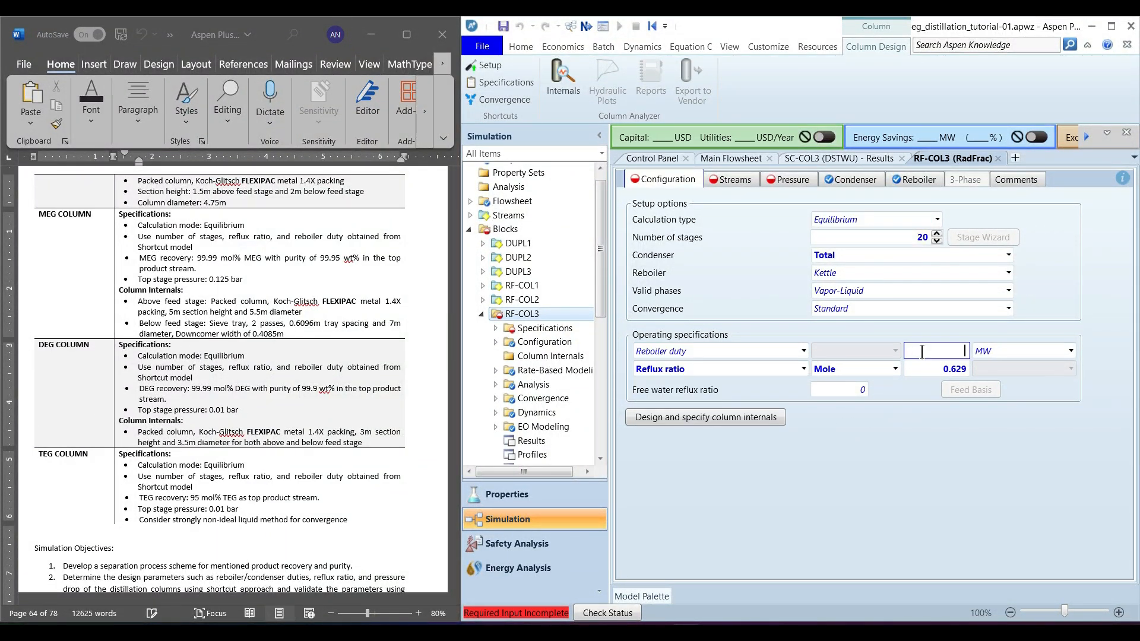
left_click(997, 415)
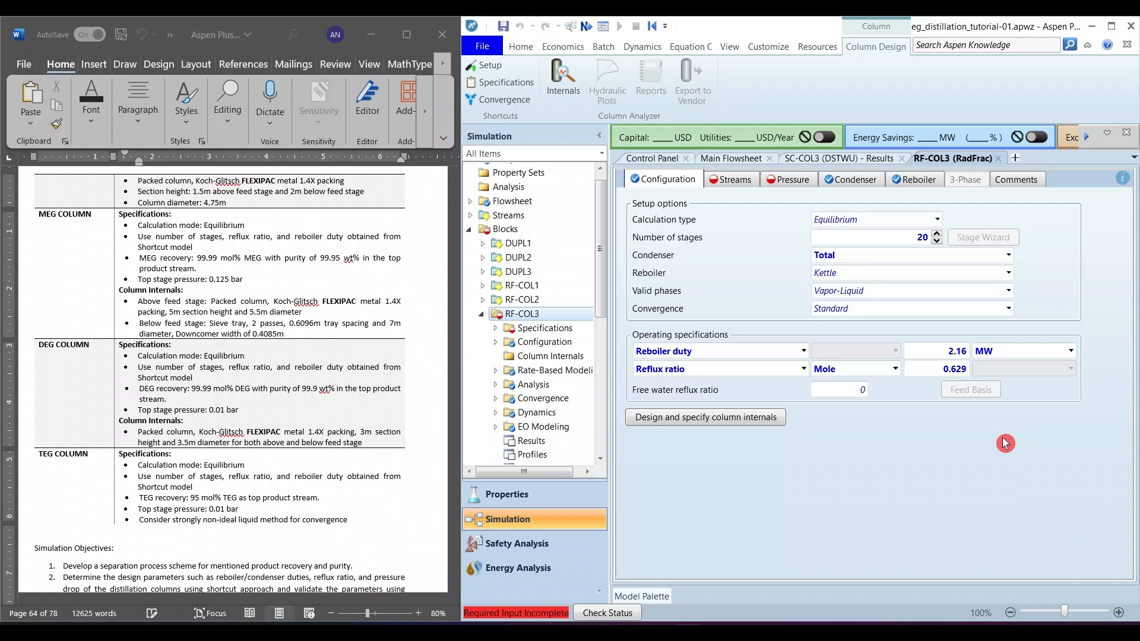
- Check the feed stage in SC-COL3's results and set the F6 feed to RF-COL3 at stage 10
left_click(740, 181)
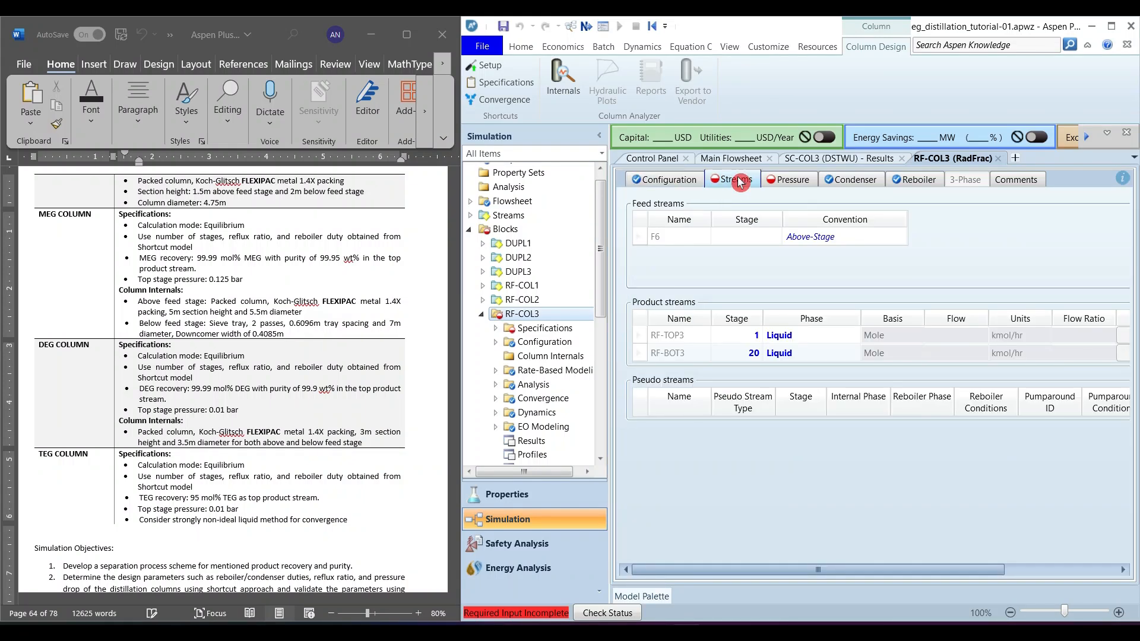
left_click(873, 158)
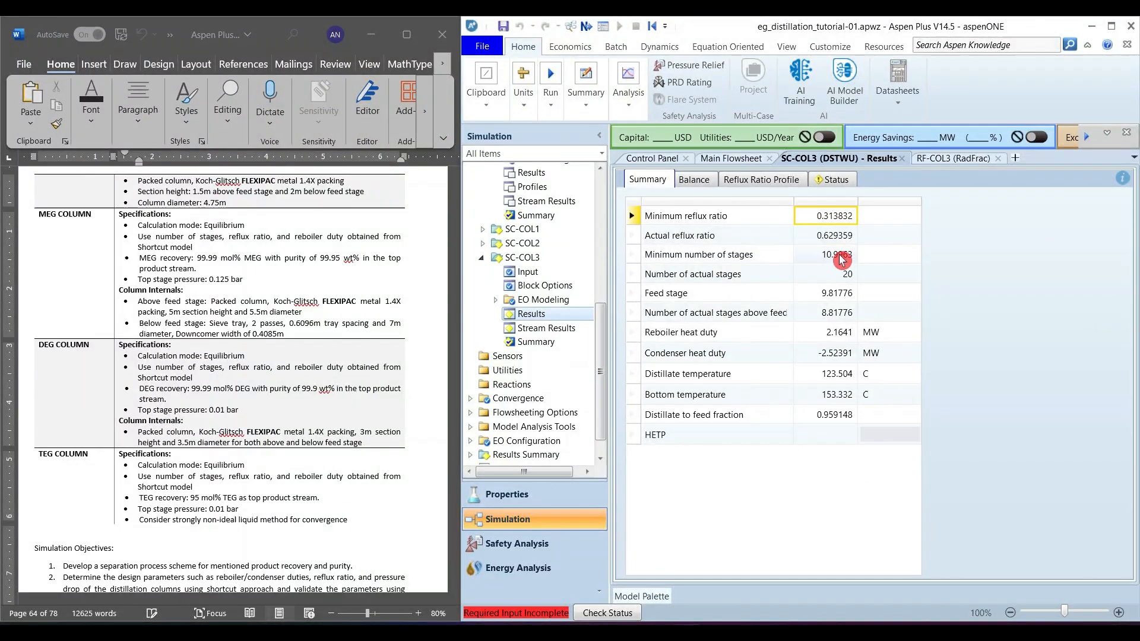
left_click(842, 291)
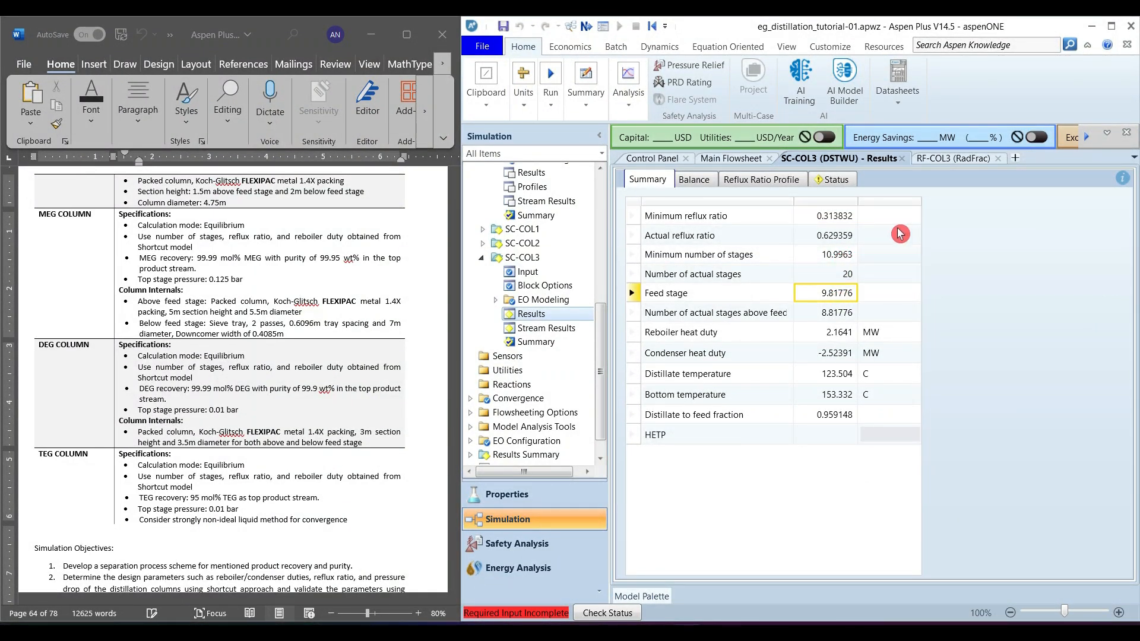
left_click(944, 158)
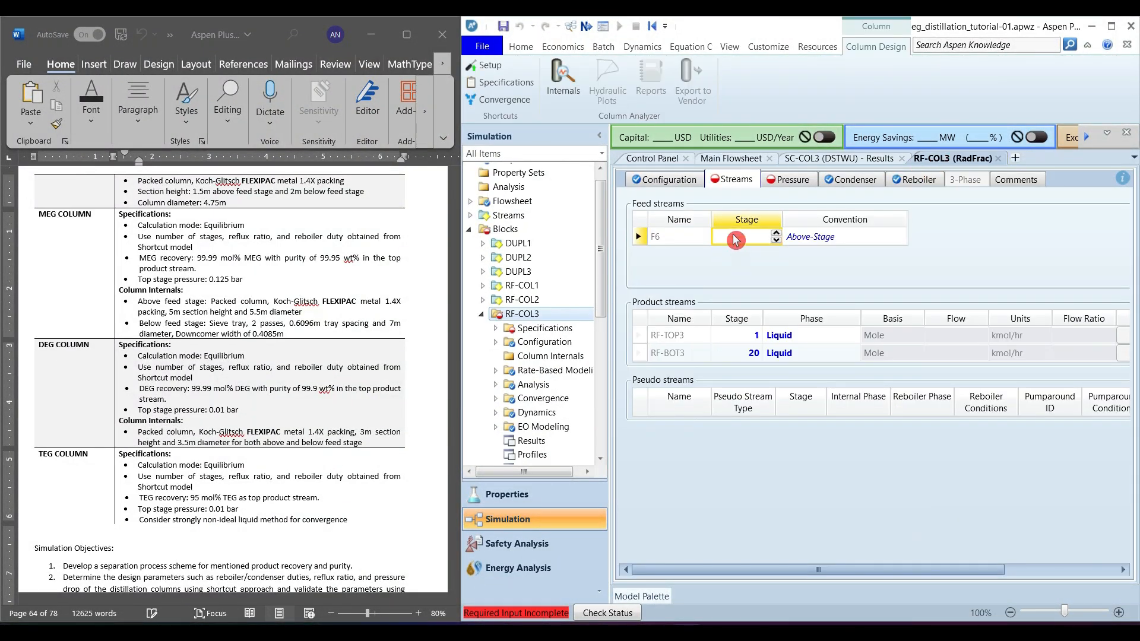
left_click(810, 287)
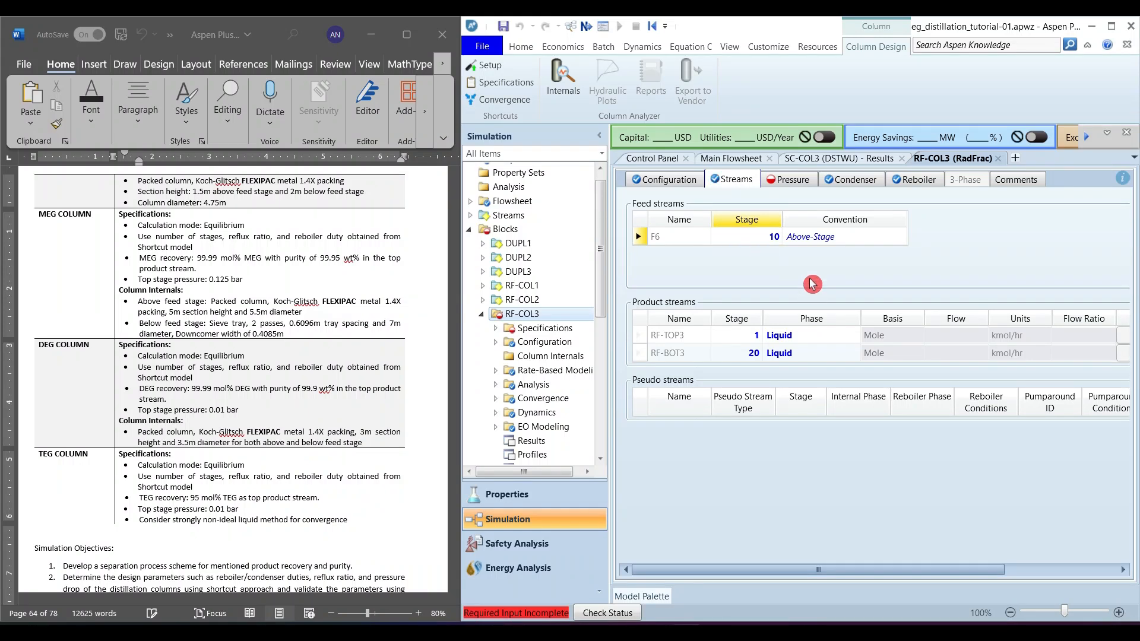
- Set RF-COL3's stage 1 / condenser pressure to 0.01 bar and run the simulation
left_click(789, 181)
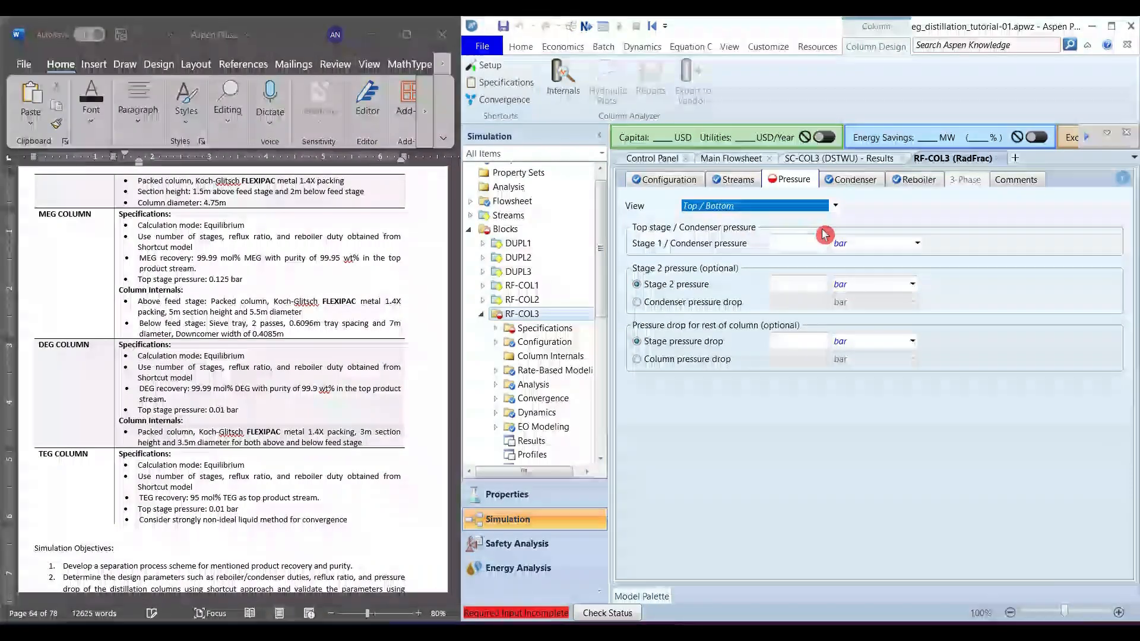
left_click(795, 244)
type("0.01")
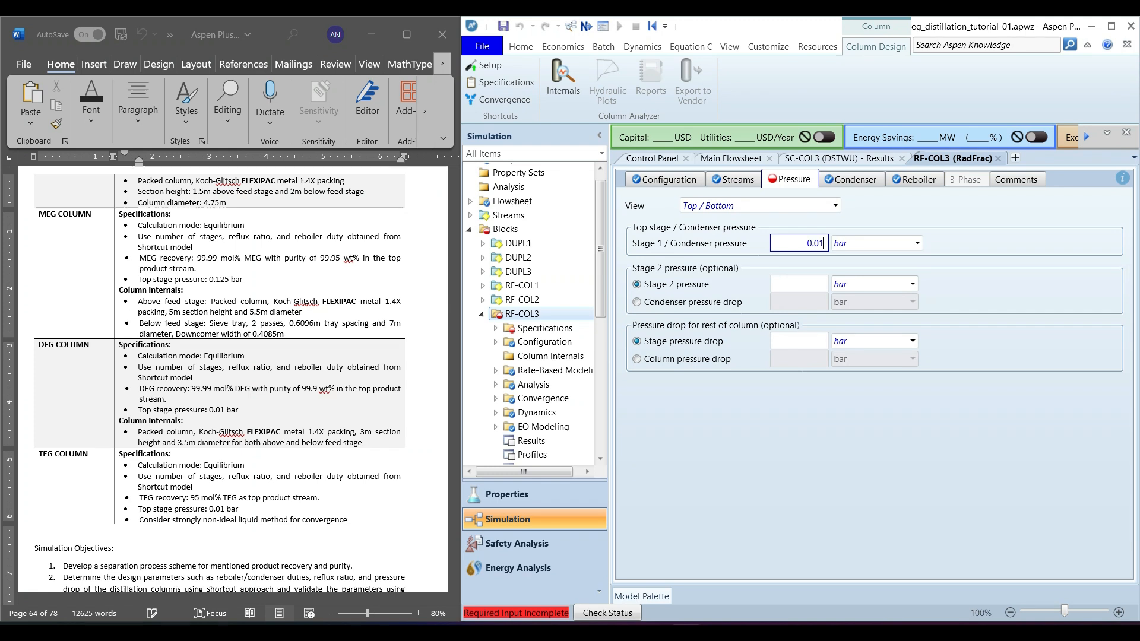
left_click(1007, 270)
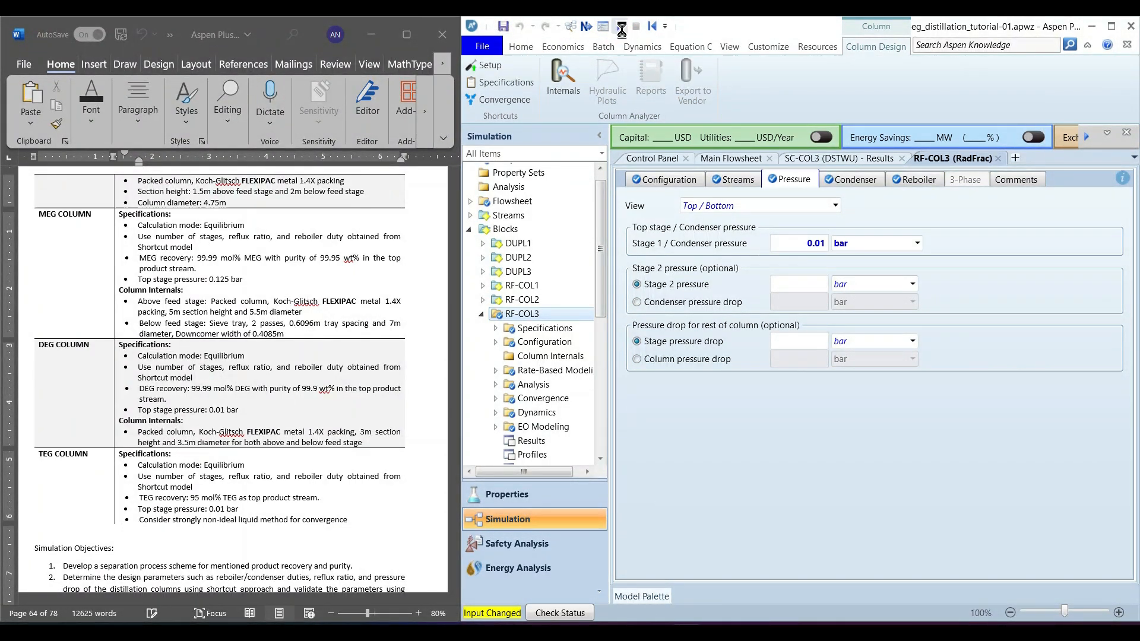
left_click(621, 27)
- Open RF-COL3's results summary and compare its condenser heat duty with SC-COL3's shortcut results
left_click_drag(605, 256, 608, 316)
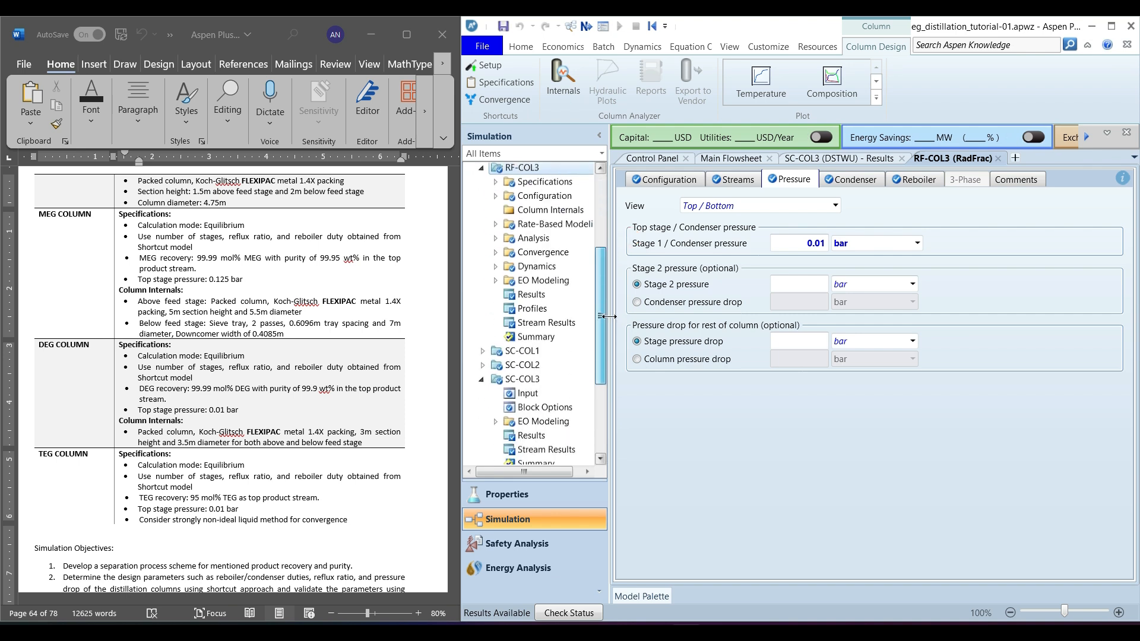
left_click(525, 295)
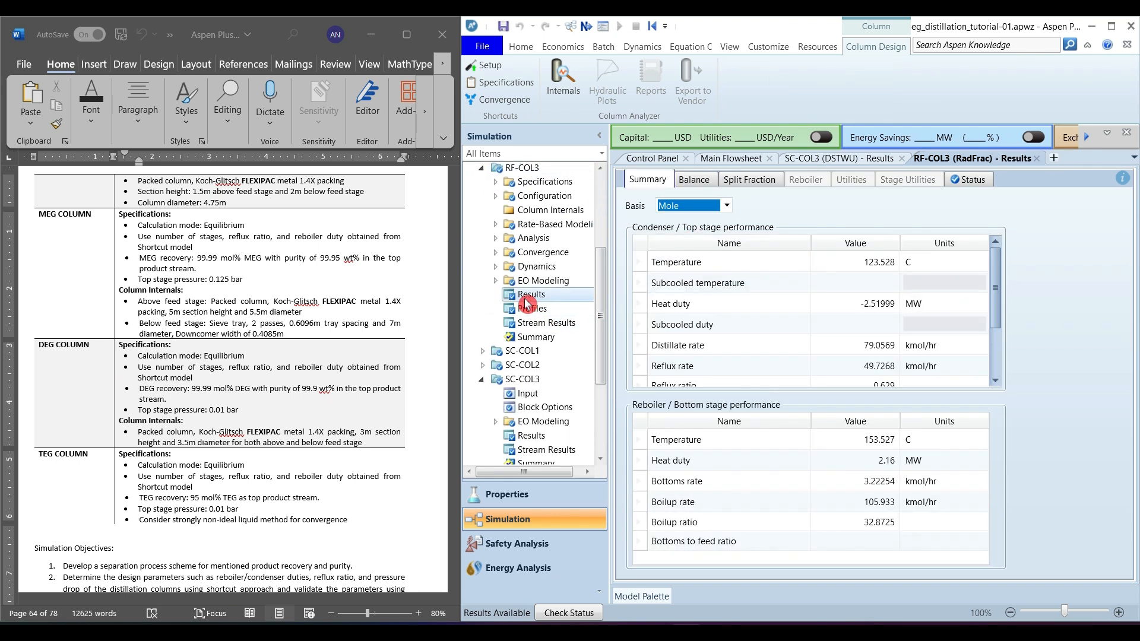
left_click(851, 306)
left_click(636, 306)
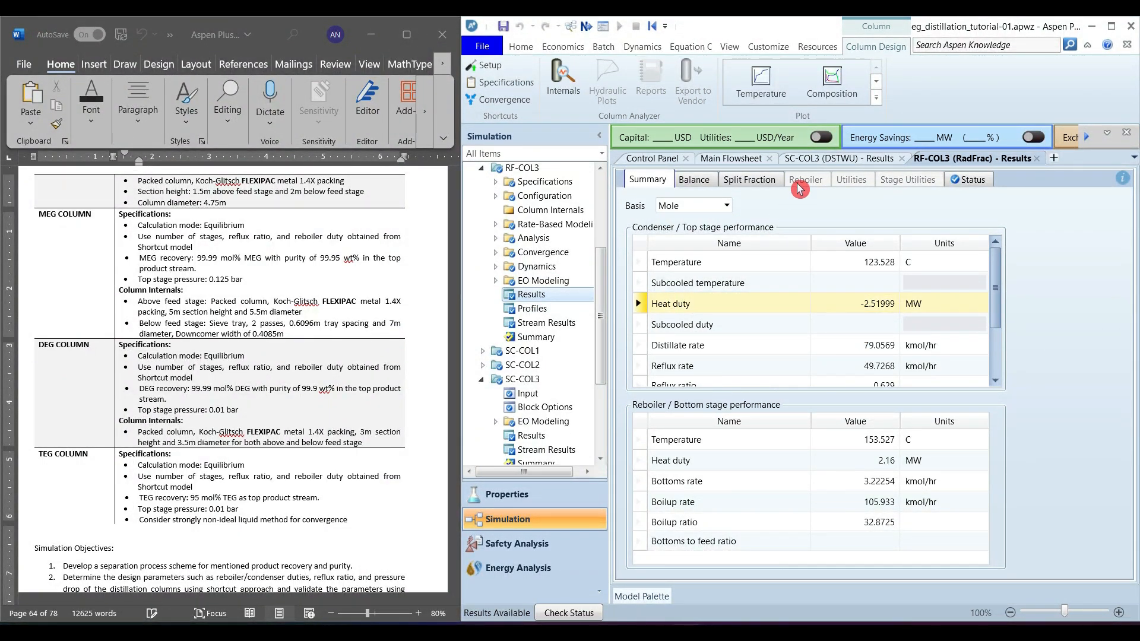
left_click(823, 160)
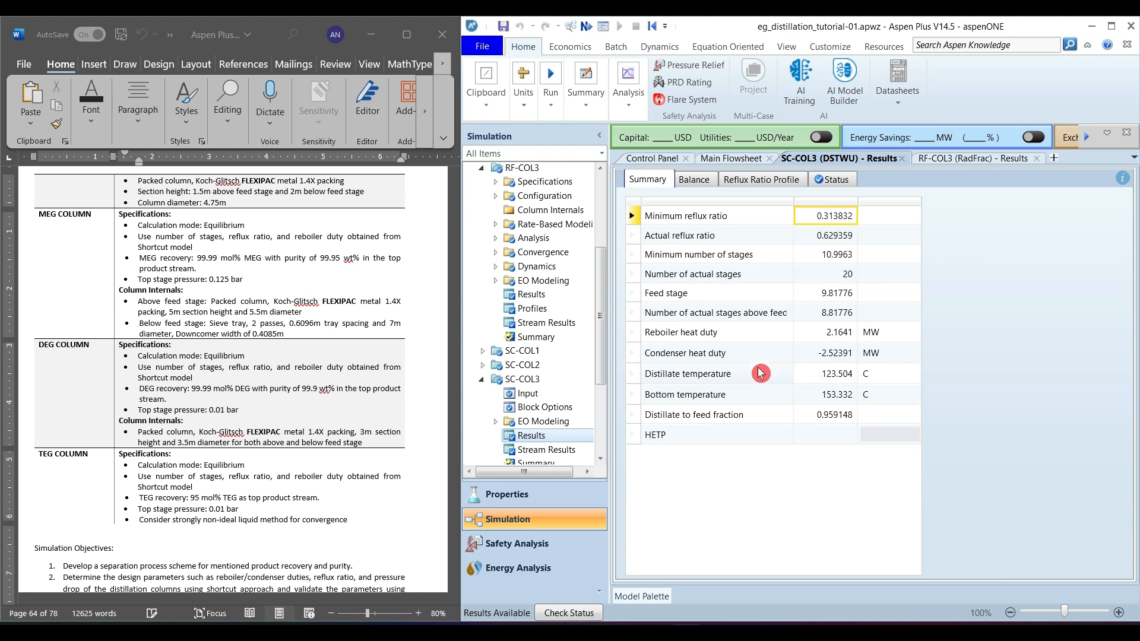
- Compare RF-COL3's condenser heat duty and its condenser and reboiler temperatures with SC-COL3's shortcut results
left_click(633, 354)
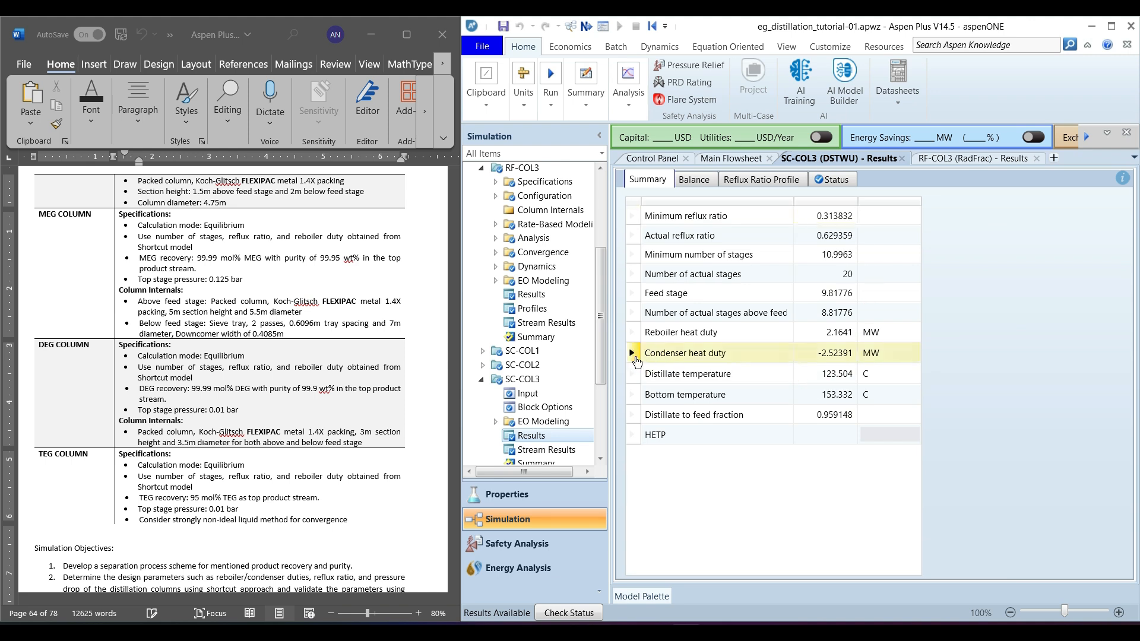
left_click(957, 160)
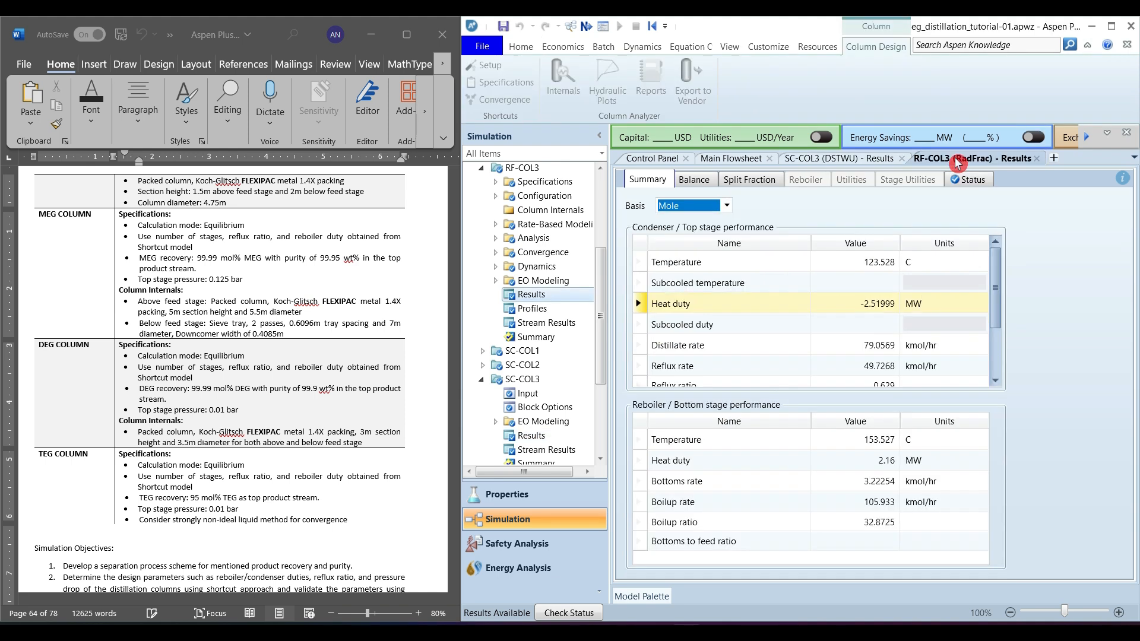
left_click(867, 263)
left_click(872, 442)
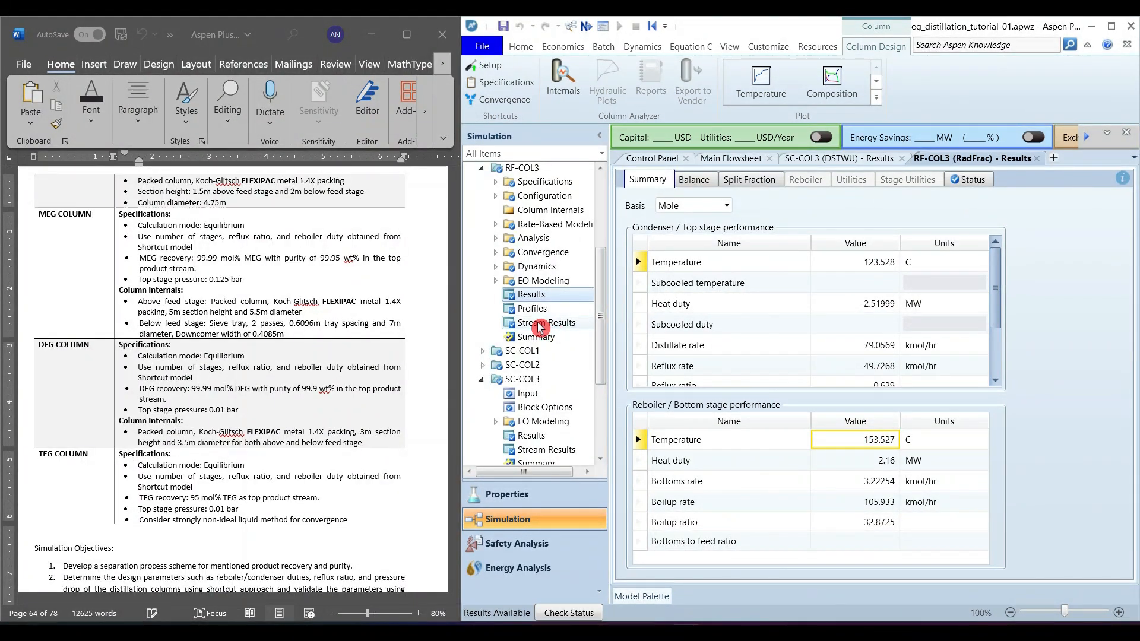
- Open RF-COL3's stream results and examine the DEG mole flow in the RF-TOP3 product stream
left_click_drag(1122, 356, 1130, 415)
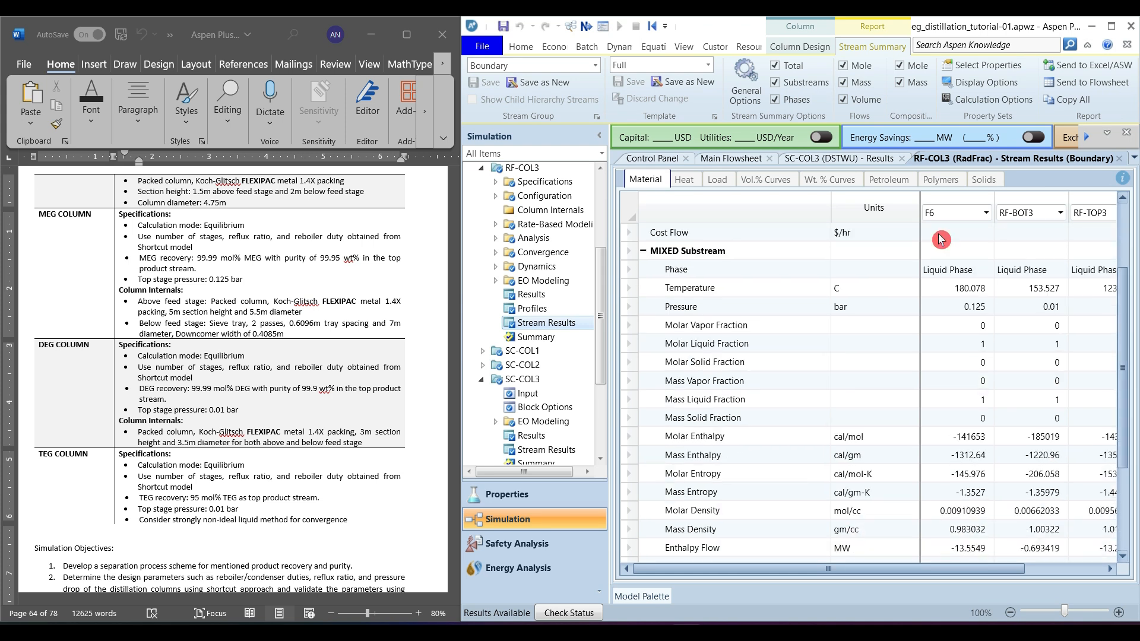
left_click_drag(920, 202, 898, 202)
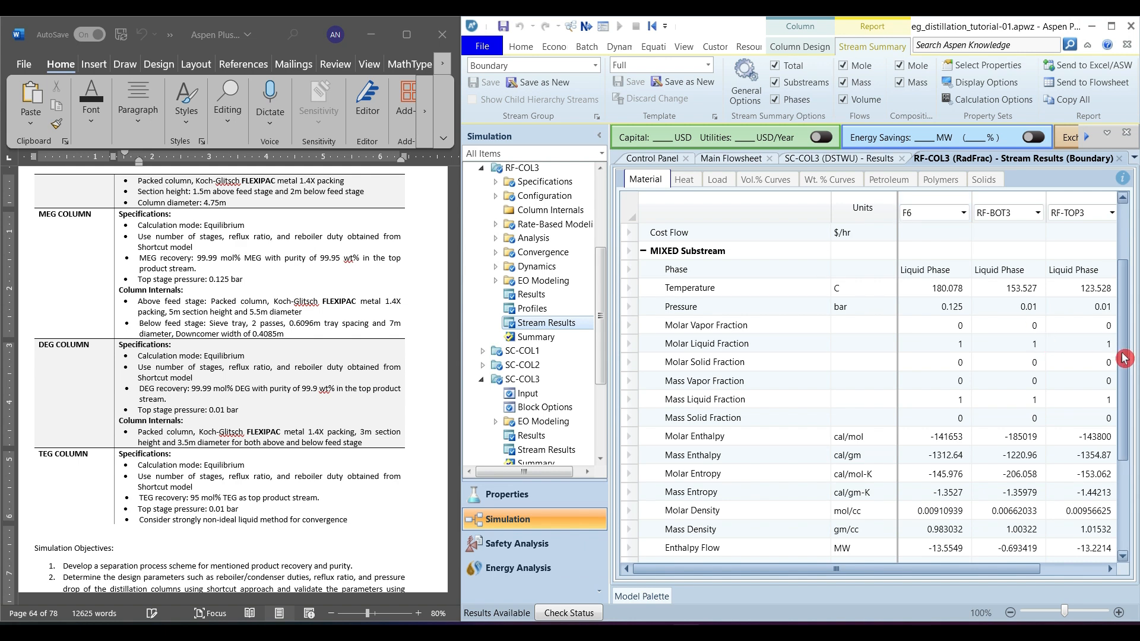
left_click_drag(1122, 358, 1133, 457)
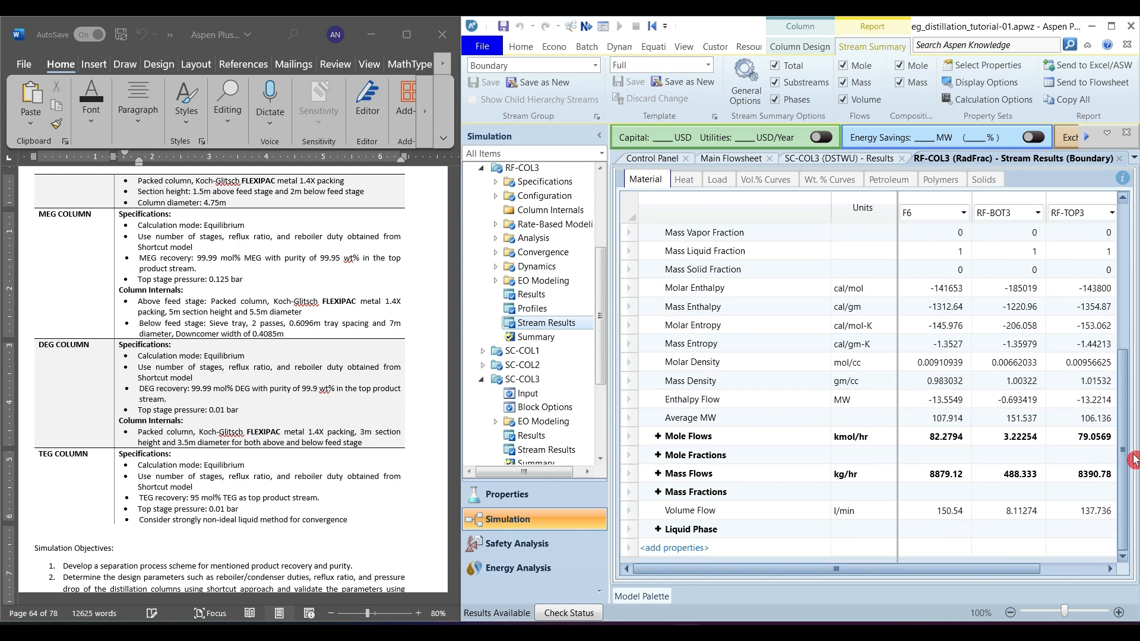
left_click(658, 437)
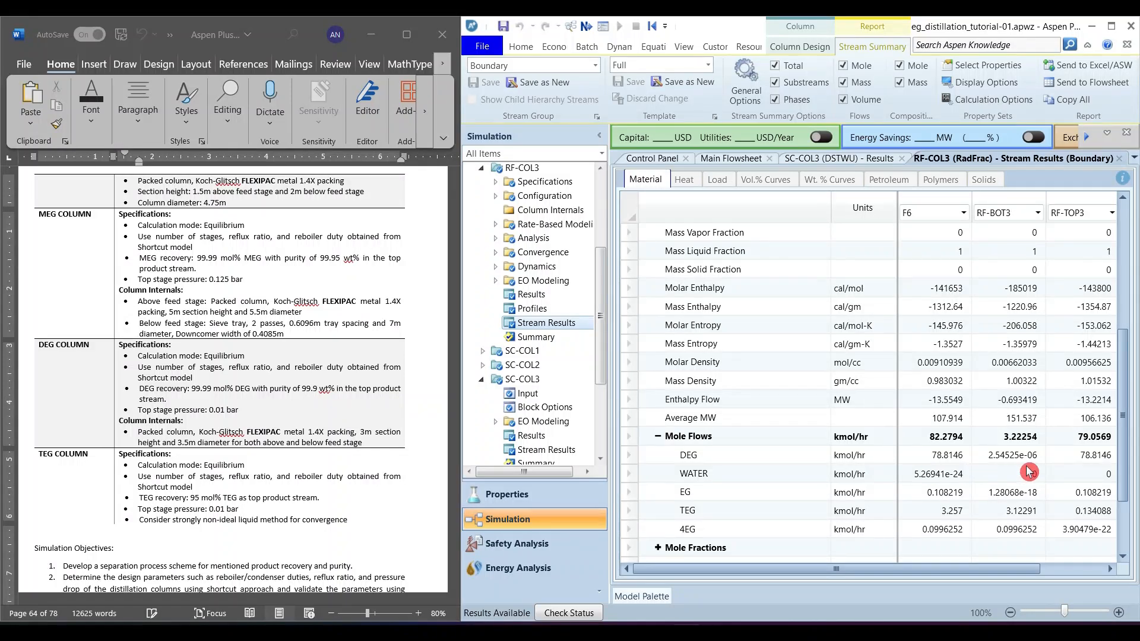
left_click(1089, 457)
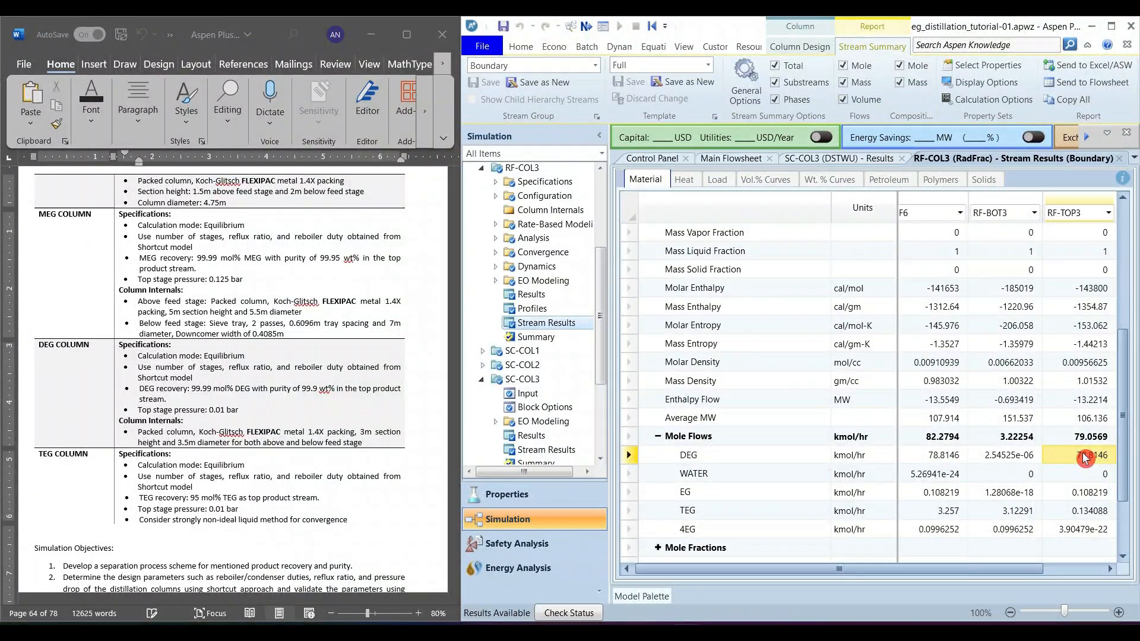
- Check RF-TOP3's DEG mass fraction against the 99.9 wt% purity requirement in the Word document, and close the stream results
left_click_drag(1130, 428, 1125, 475)
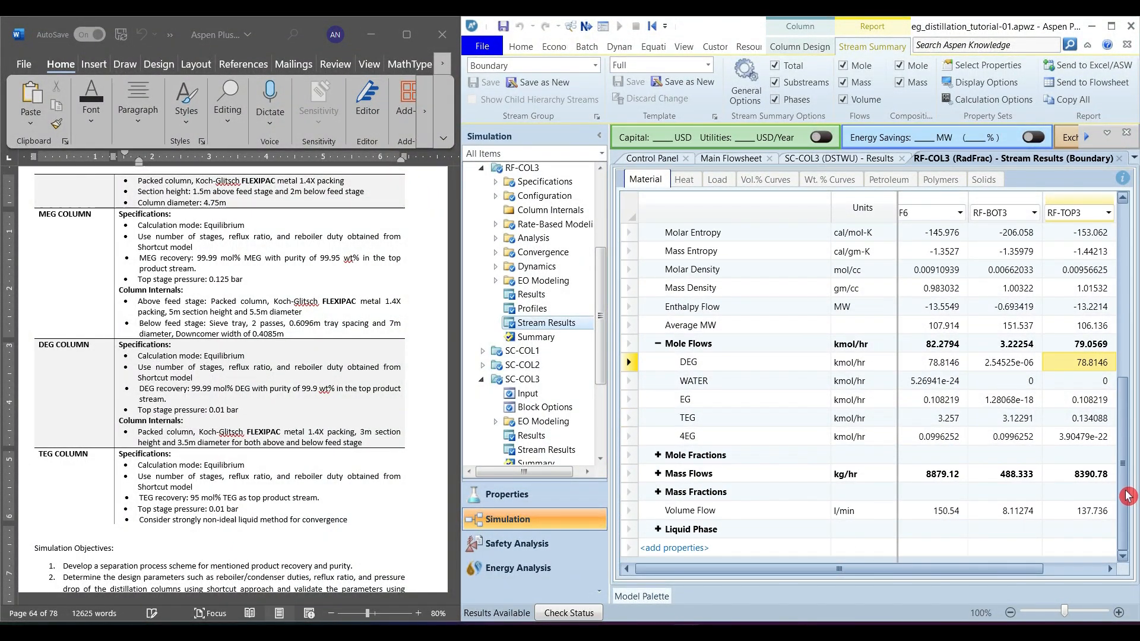
left_click(657, 493)
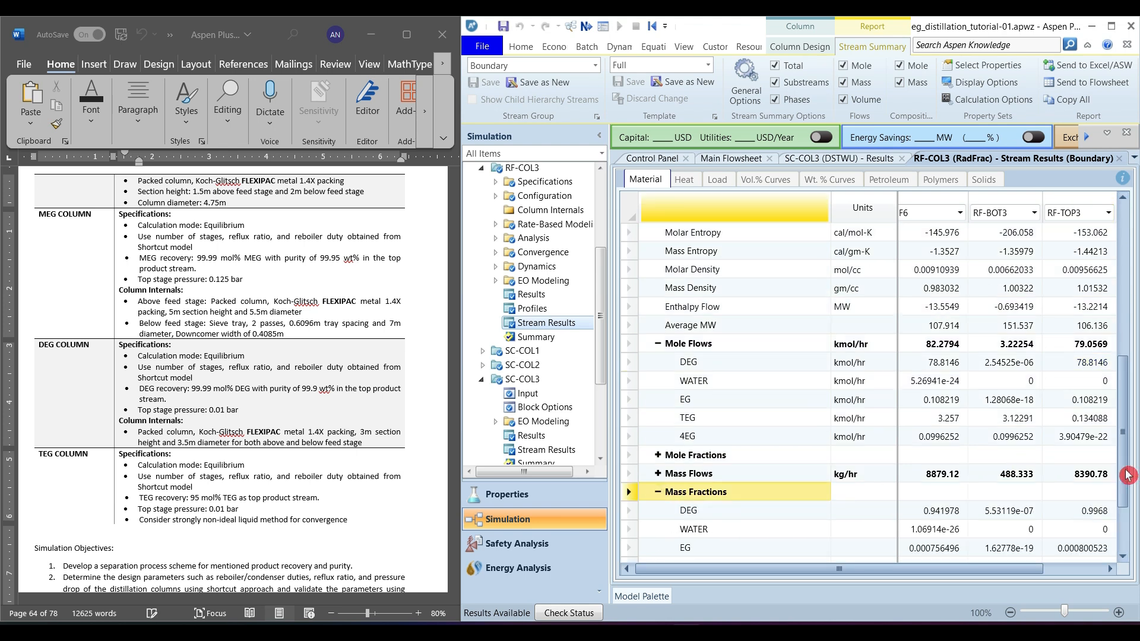
left_click_drag(1128, 475, 1130, 497)
left_click(1098, 483)
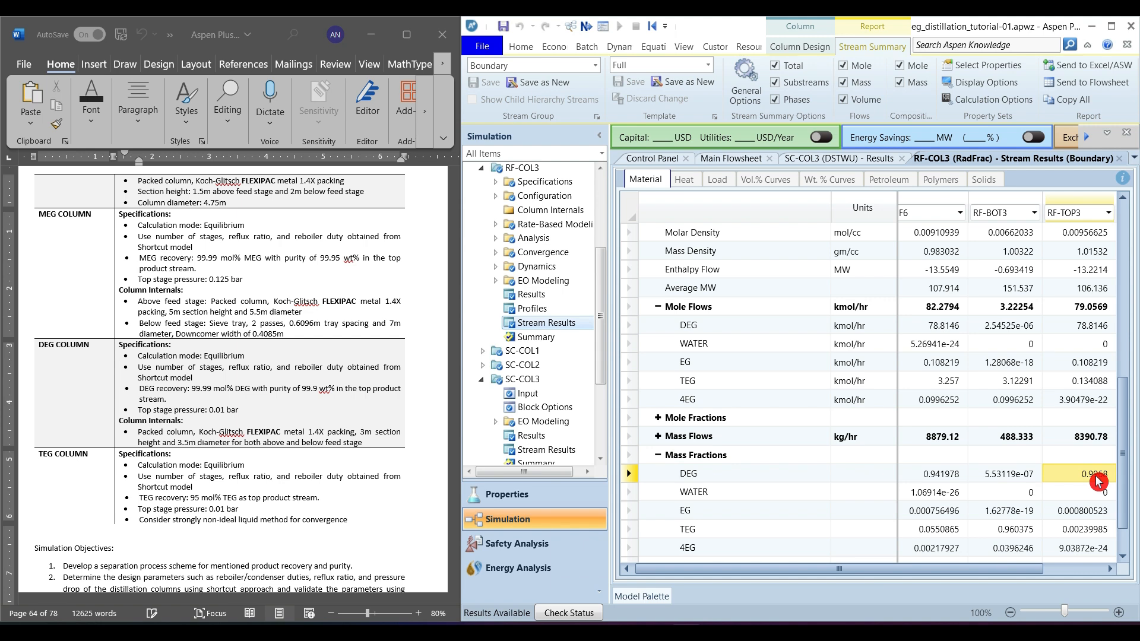
left_click(306, 394)
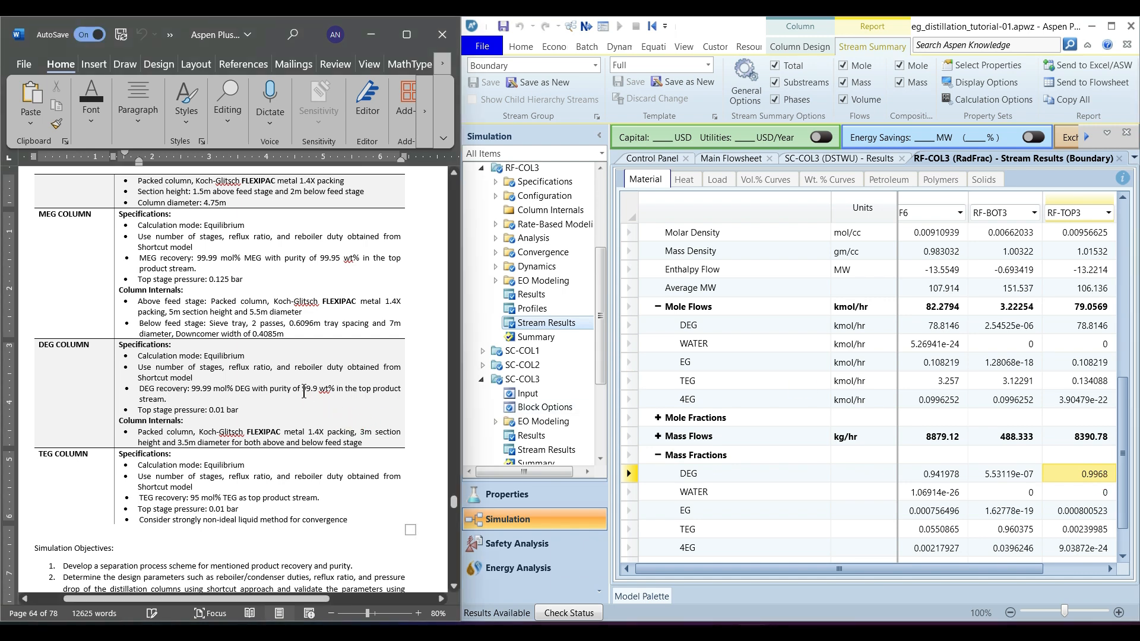
left_click_drag(325, 394, 335, 400)
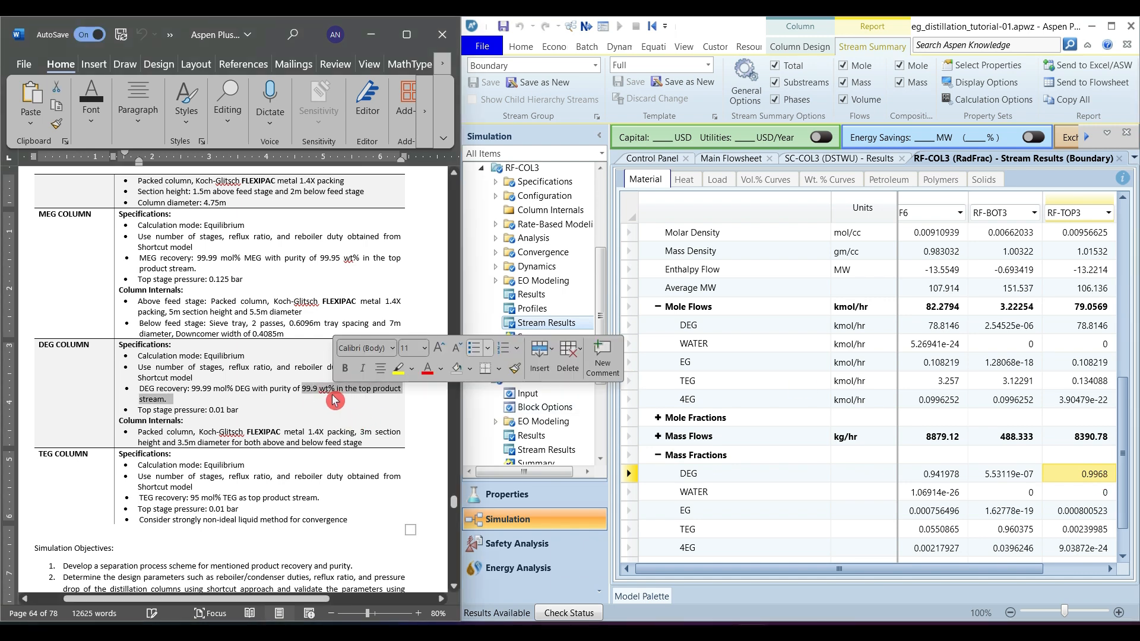
left_click(318, 400)
left_click(1126, 177)
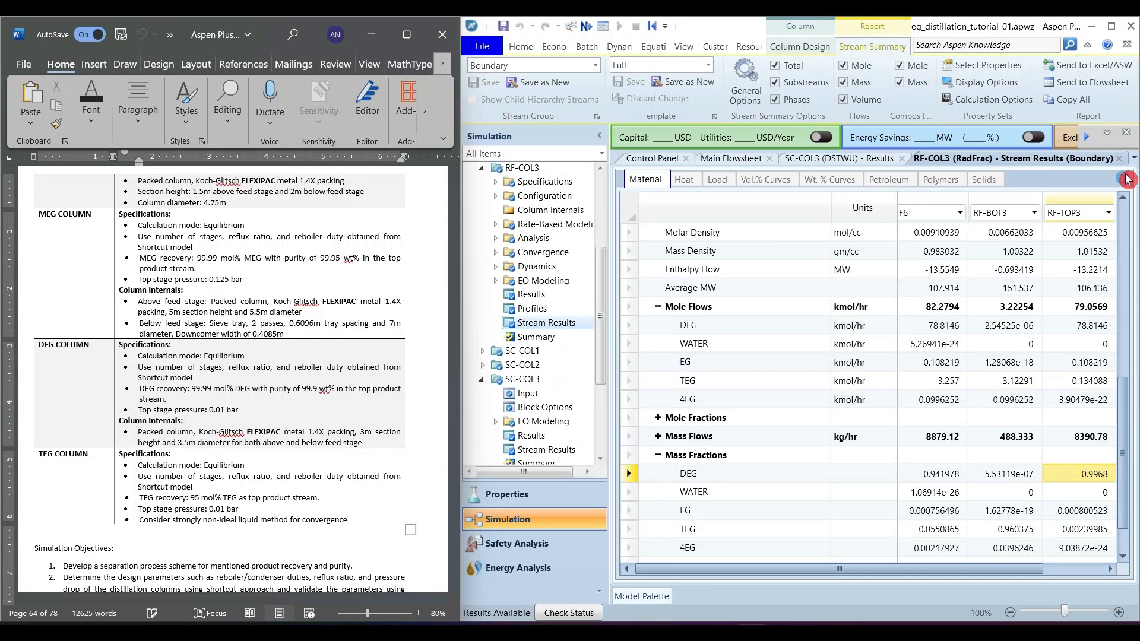
left_click(1119, 166)
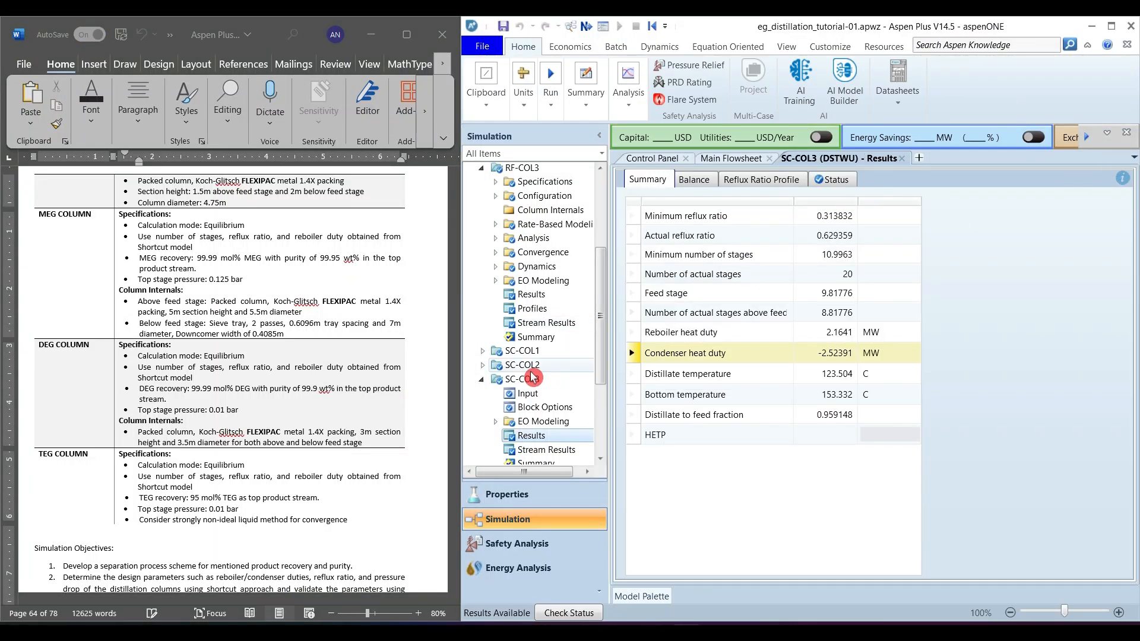
- Add a new set of column internals to RF-COL3, generating the missing hydraulic data
left_click_drag(604, 350, 604, 392)
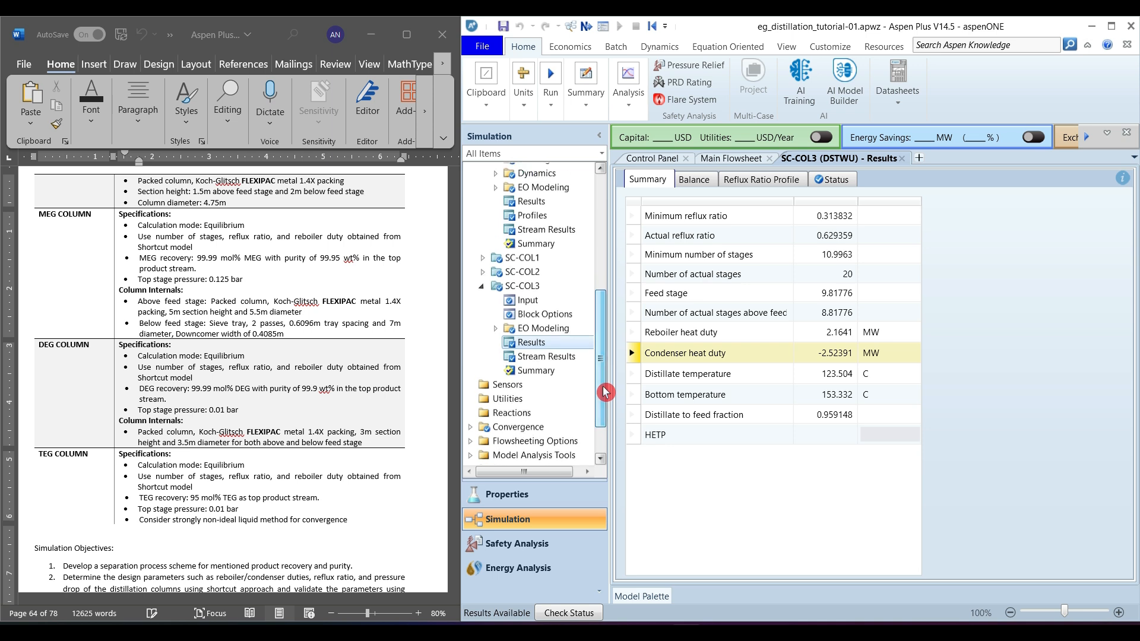
left_click(482, 292)
left_click_drag(600, 326, 606, 264)
left_click(542, 281)
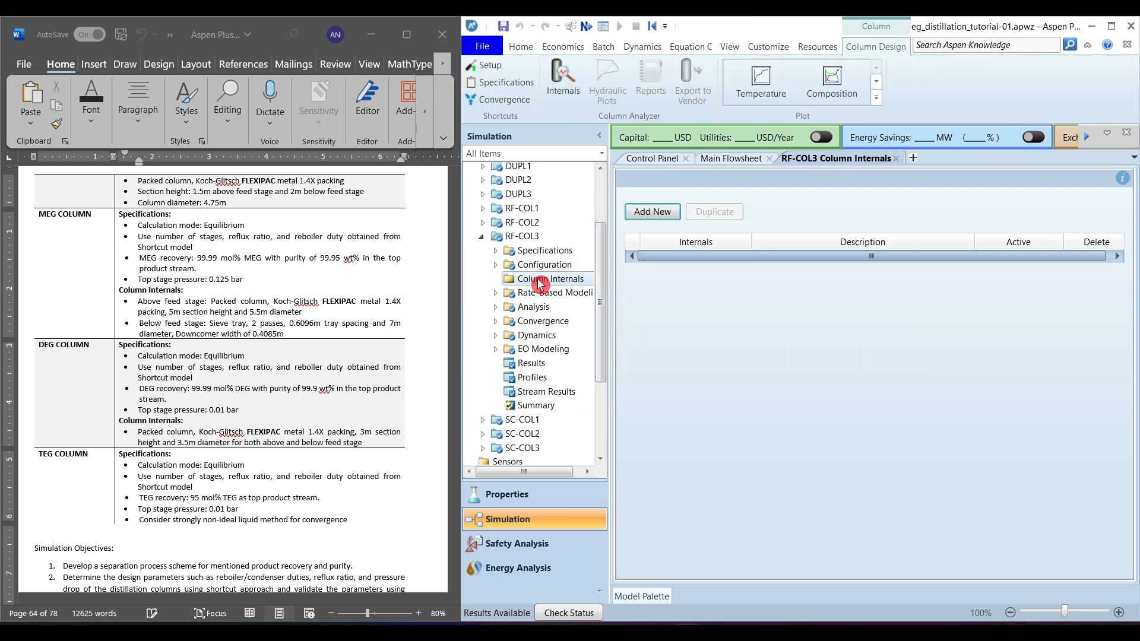
left_click(661, 222)
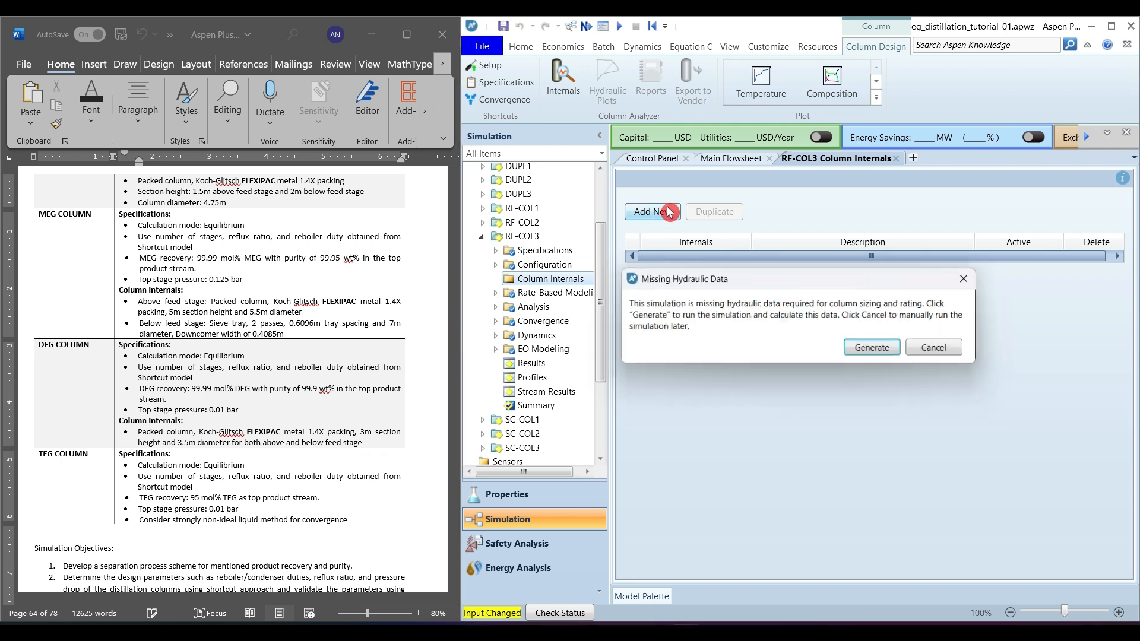
left_click(889, 355)
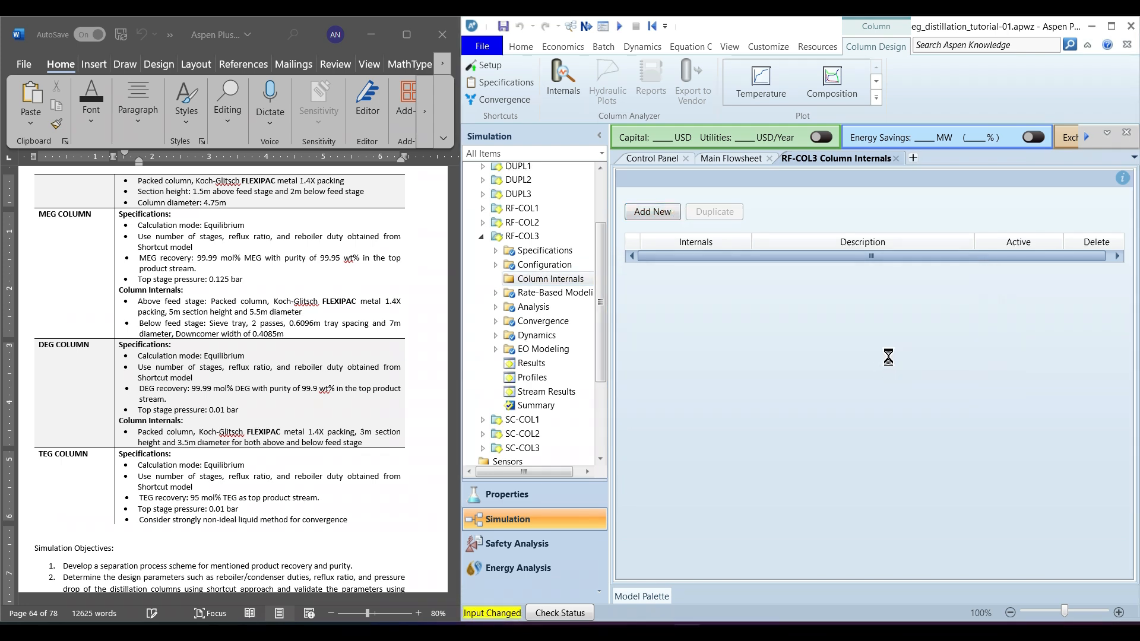
left_click(496, 280)
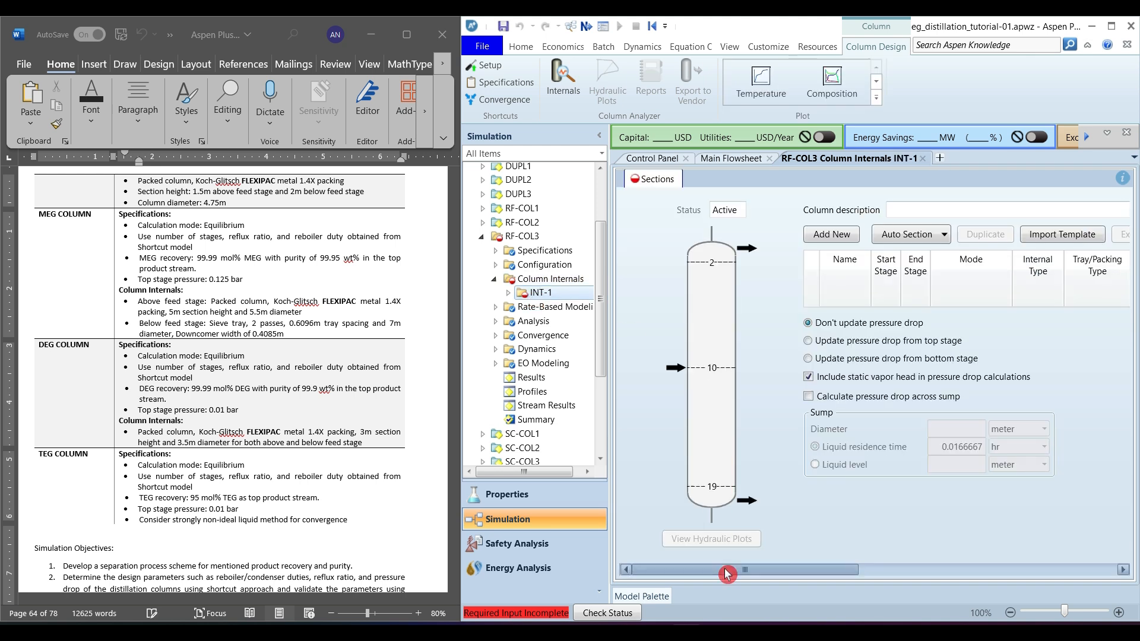
- Auto-section RF-COL3's new internals into two sections, stages 2 to 9 and stages 10 to 19
left_click_drag(725, 571, 819, 575)
left_click(736, 236)
left_click(726, 255)
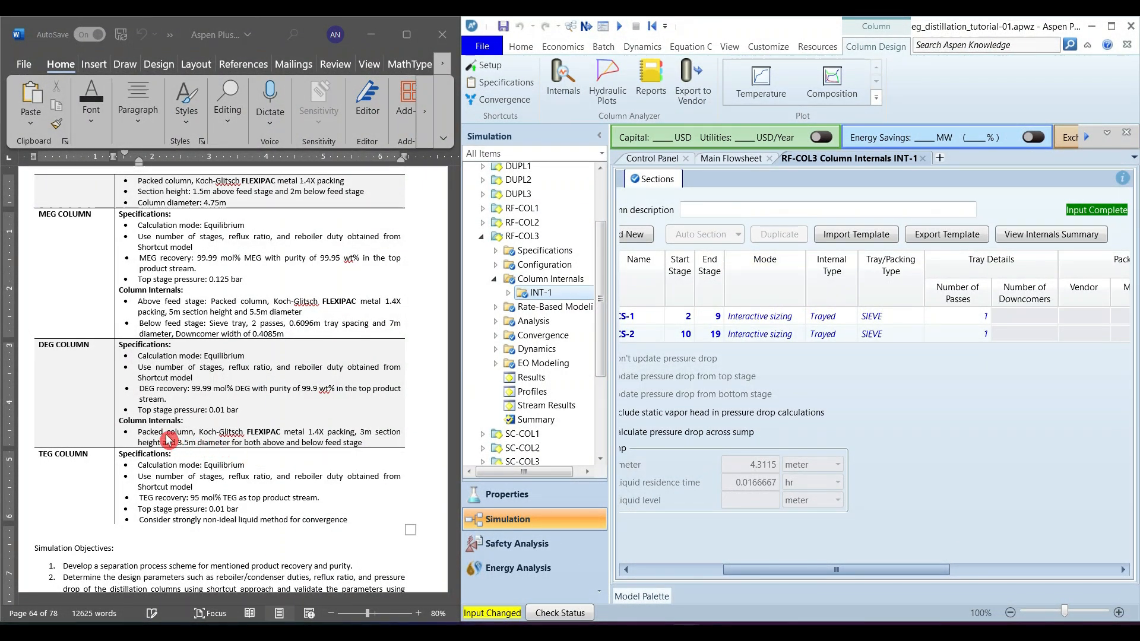
- Set both RF-COL3 internals sections to Rating mode with Packed as the internal type
left_click(774, 318)
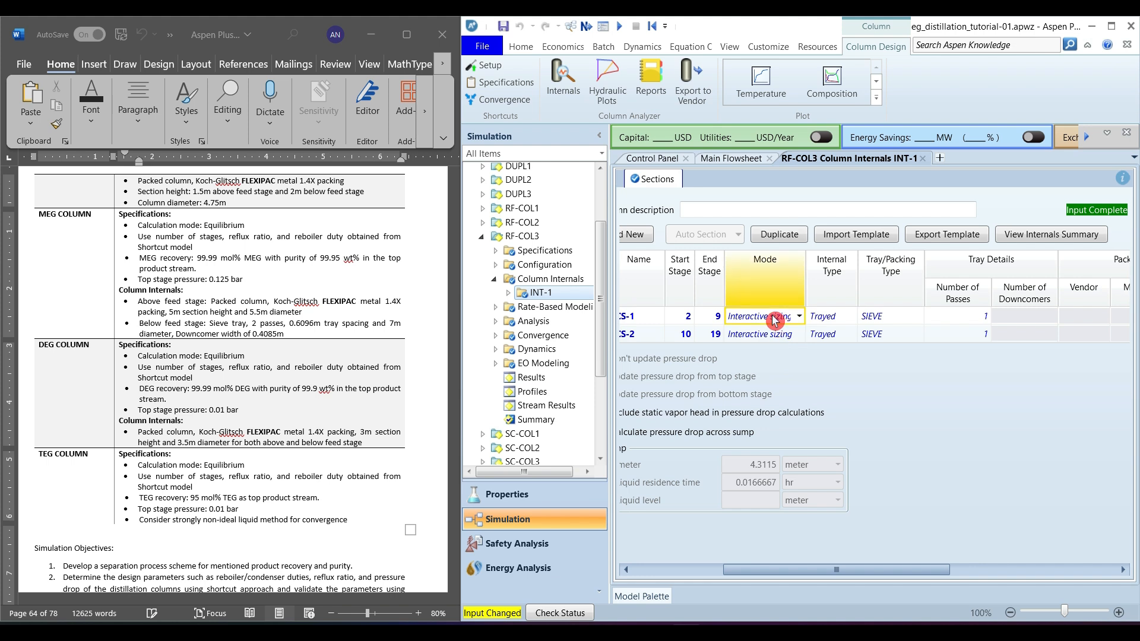
type("r")
key("Return")
type("r")
key("Return")
type("p")
key("Return")
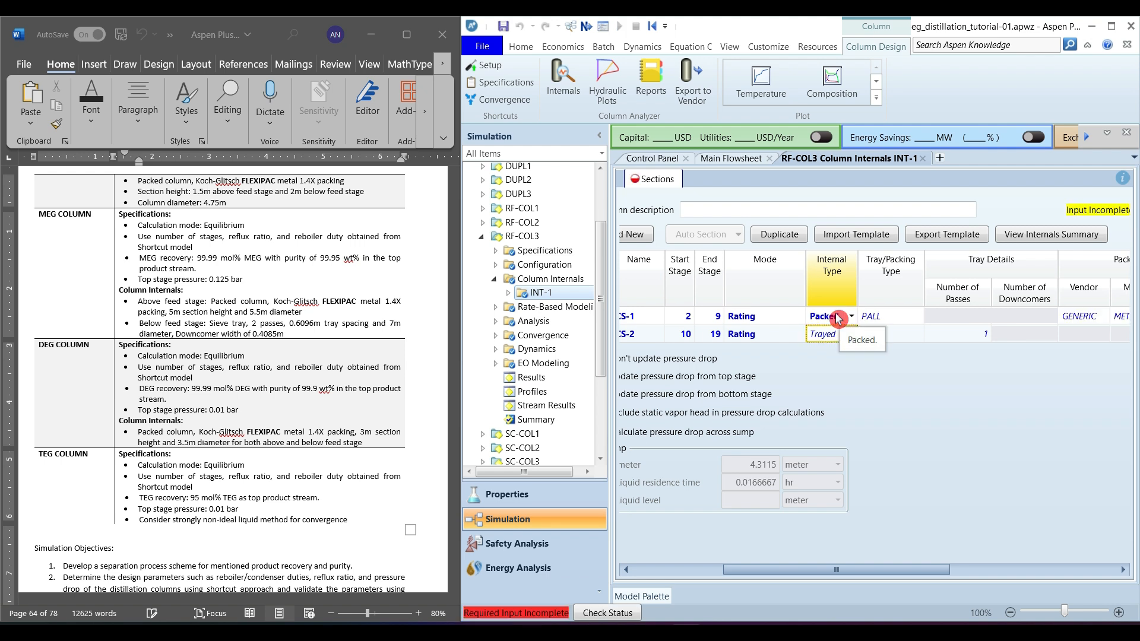
type("p")
key("Return")
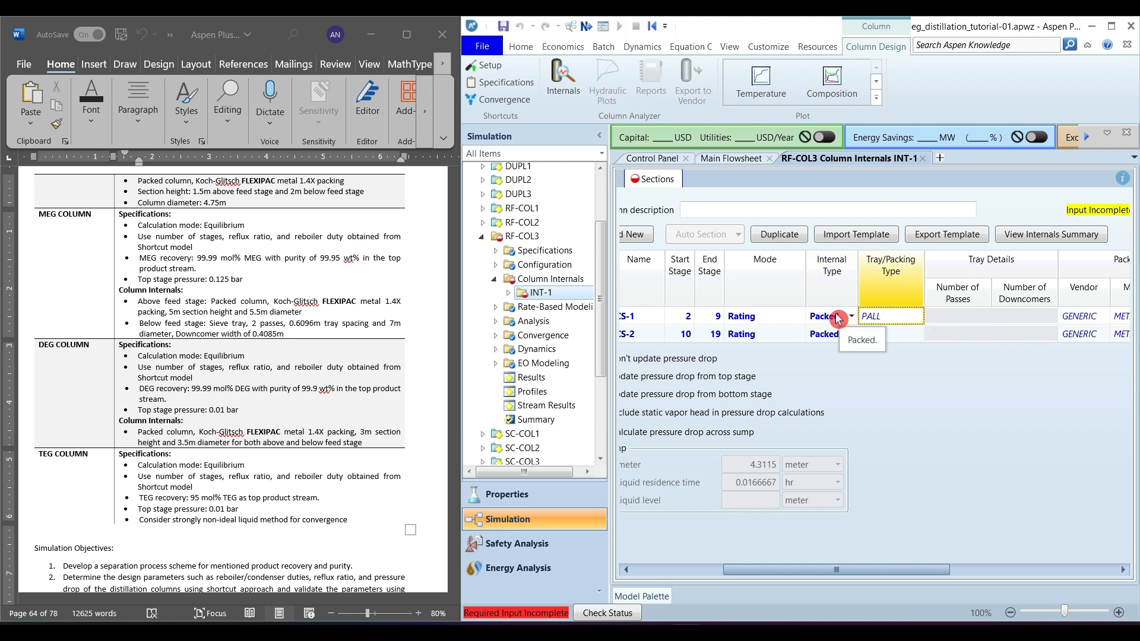
- Set the packing type of both RF-COL3 sections to FLEXIPAC, keeping KOCH as the vendor
type("f")
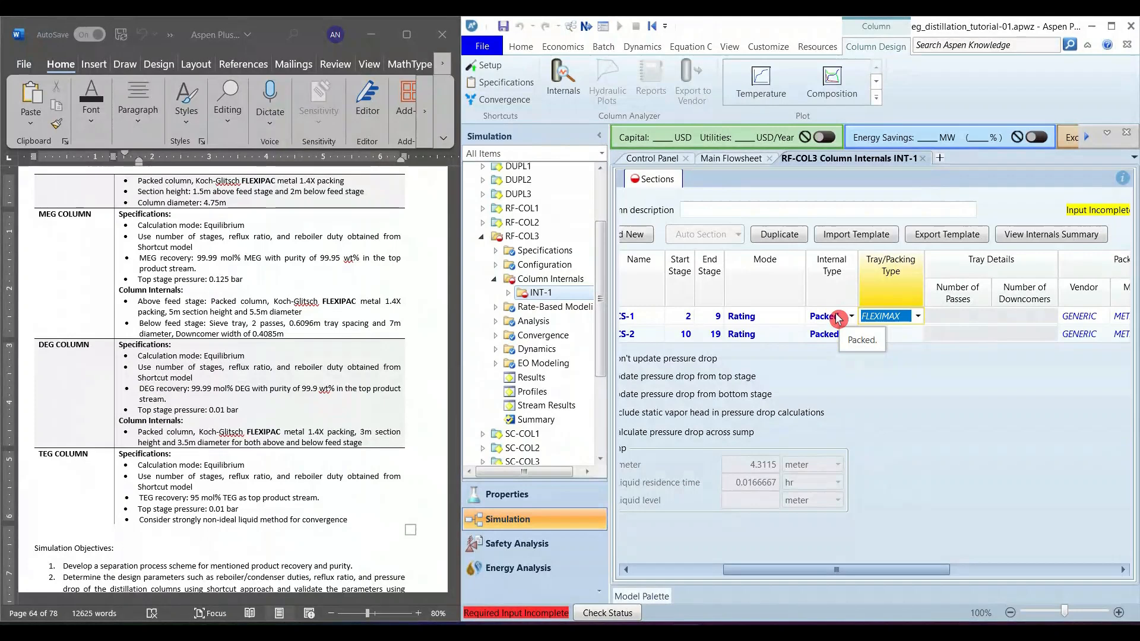
type("lexip")
key("Return")
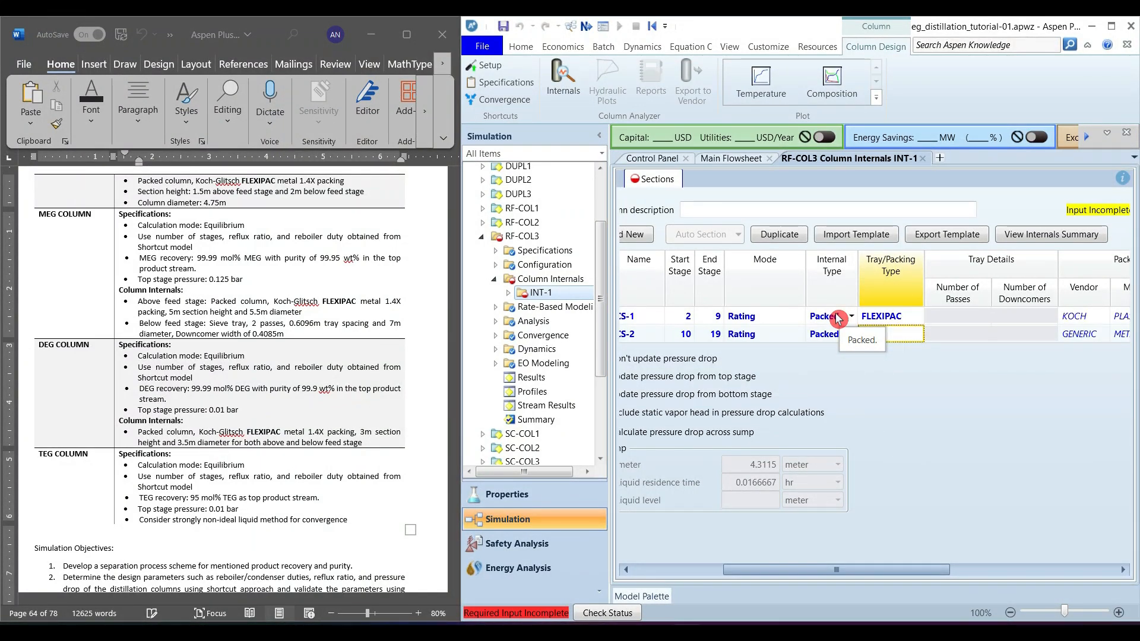
type("p")
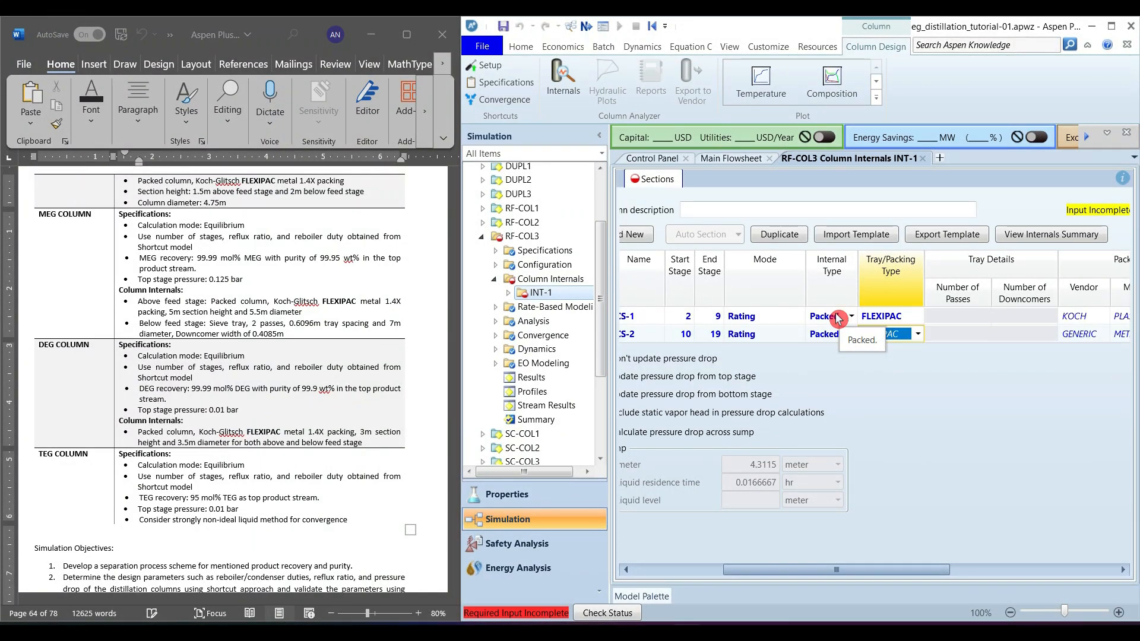
key("Return")
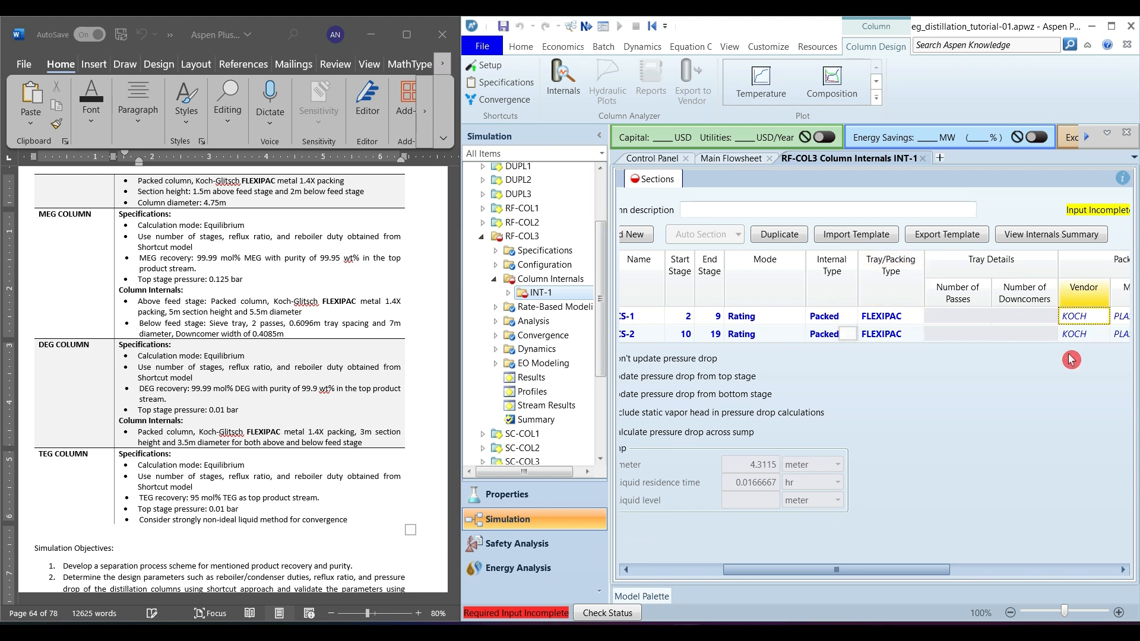
key("Tab")
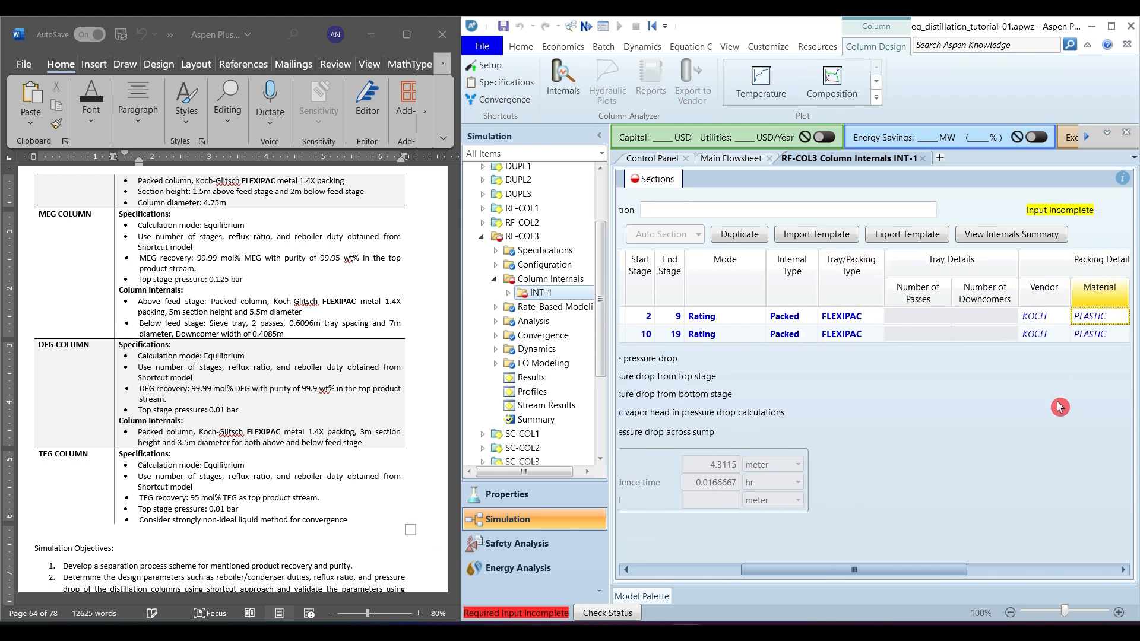
- Set the packing material to METAL and the packing dimension to 1.4X for both RF-COL3 sections
key("m")
key("Down")
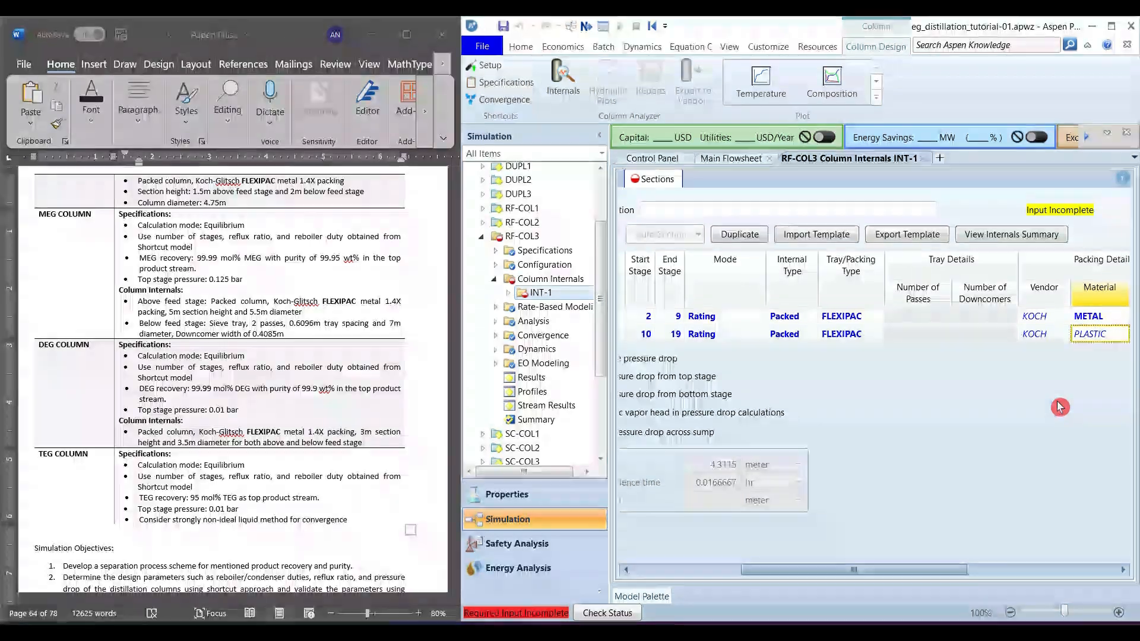
key("m")
key("Up")
key("Tab")
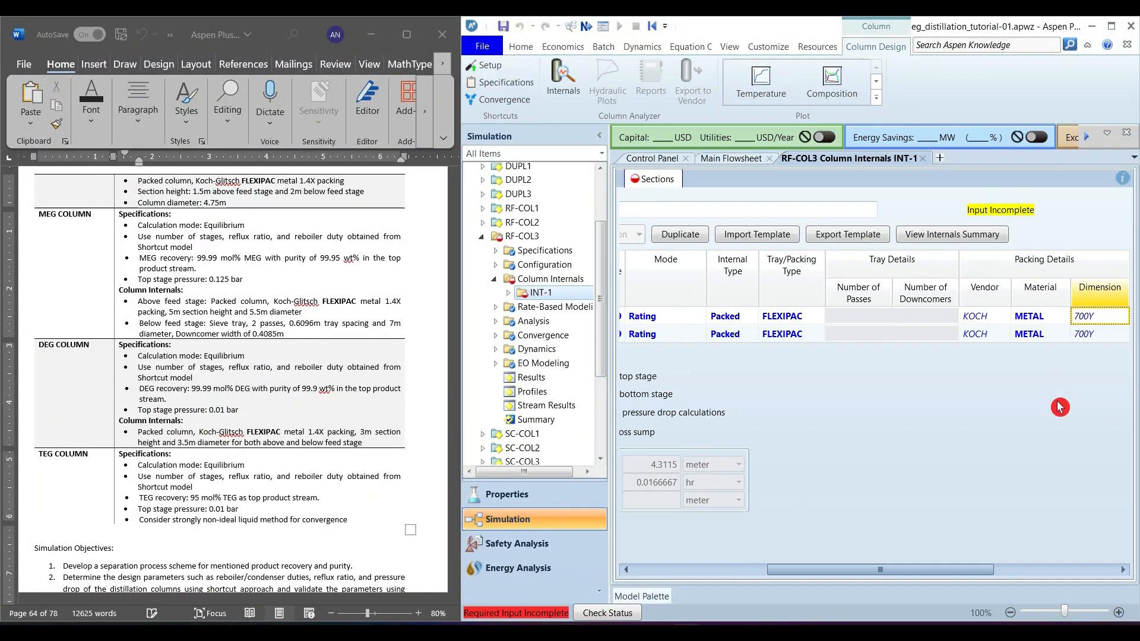
key("1")
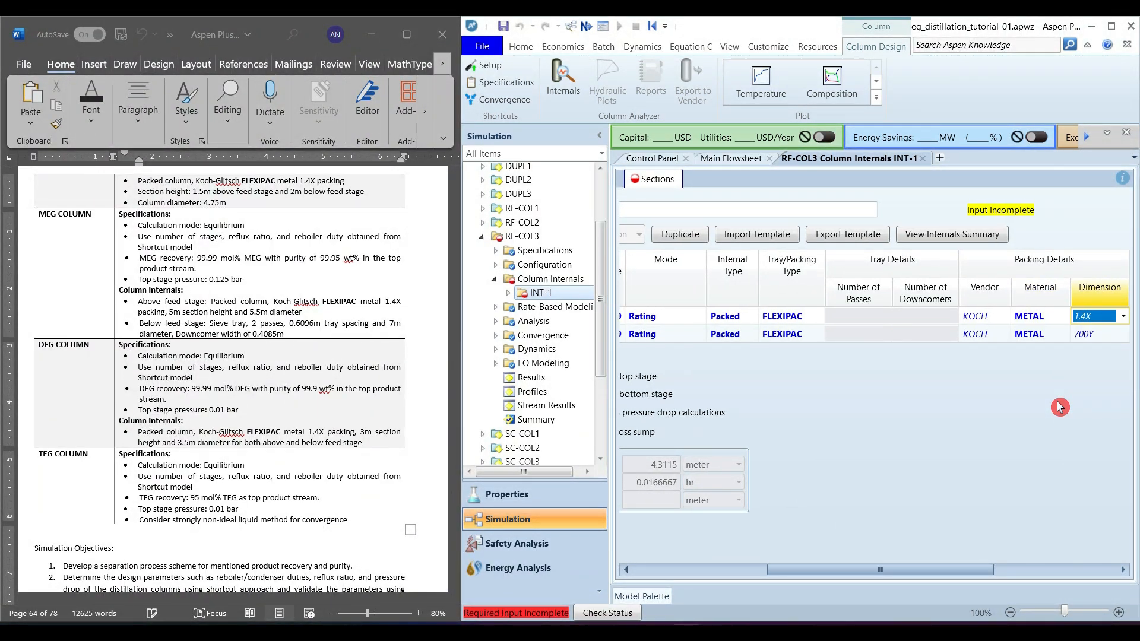
key("Down")
type("1")
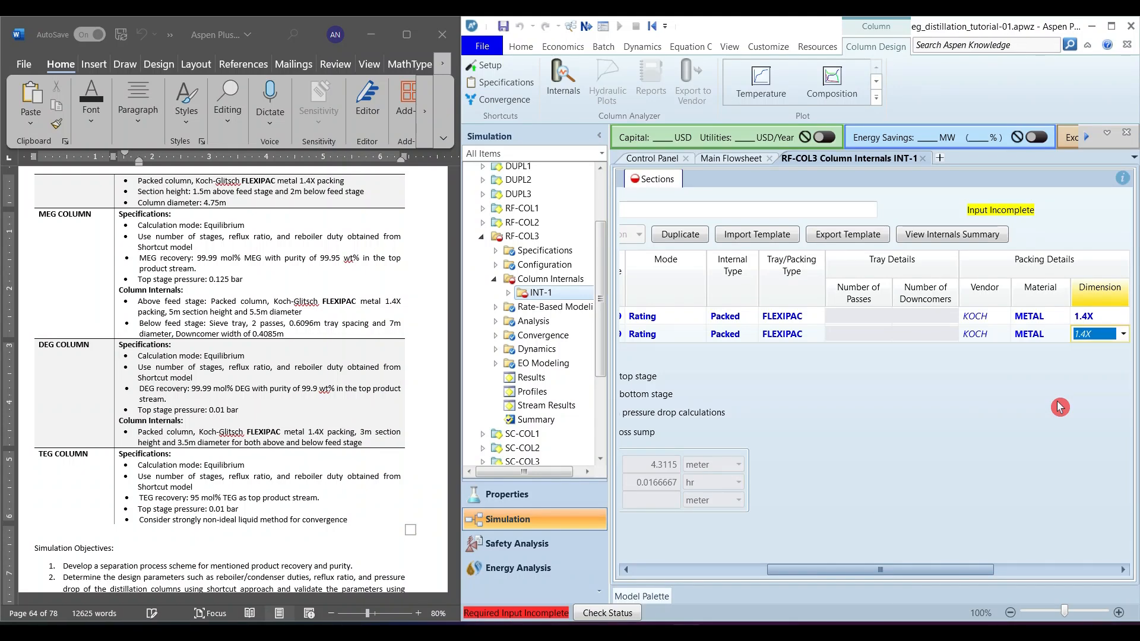
key("Up")
- Check the packed section height required for the DEG column in the Word specification document
key("Tab")
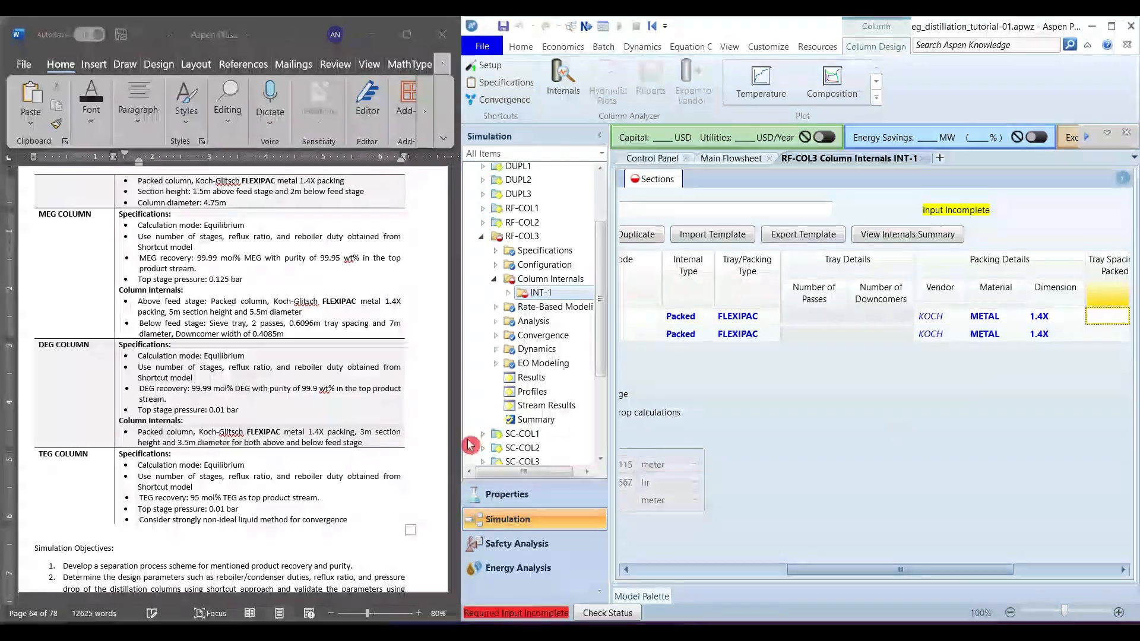
left_click(372, 442)
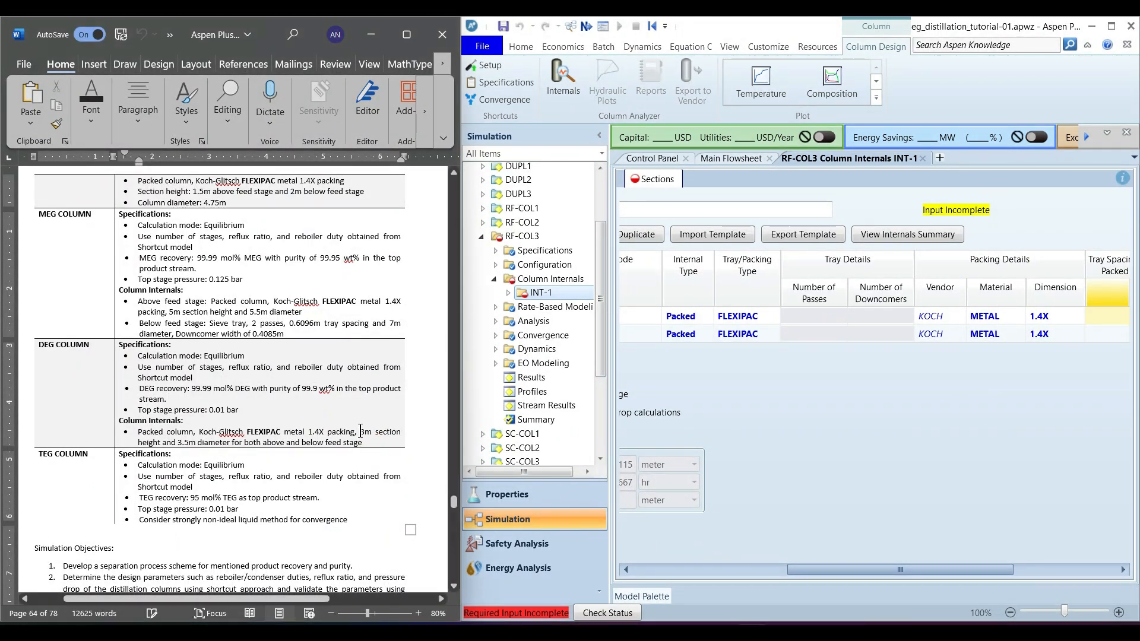
- Set the section packed height to 3 m for both CS-1 and CS-2 in the RF-COL3 column internals
left_click_drag(388, 432, 402, 432)
left_click_drag(178, 442, 229, 442)
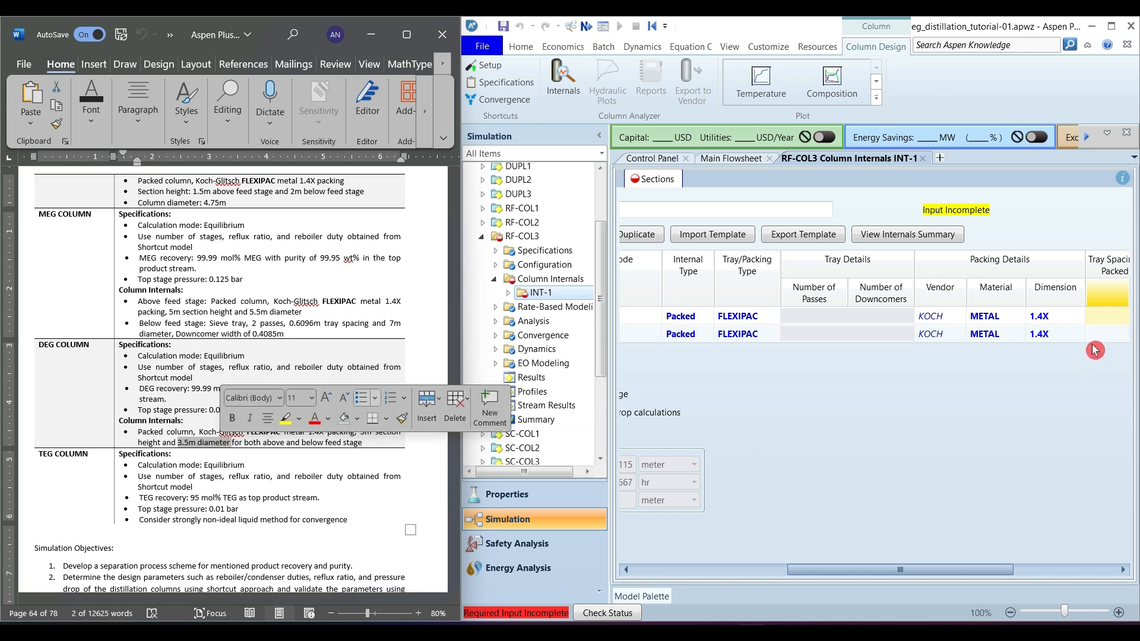
left_click(1108, 319)
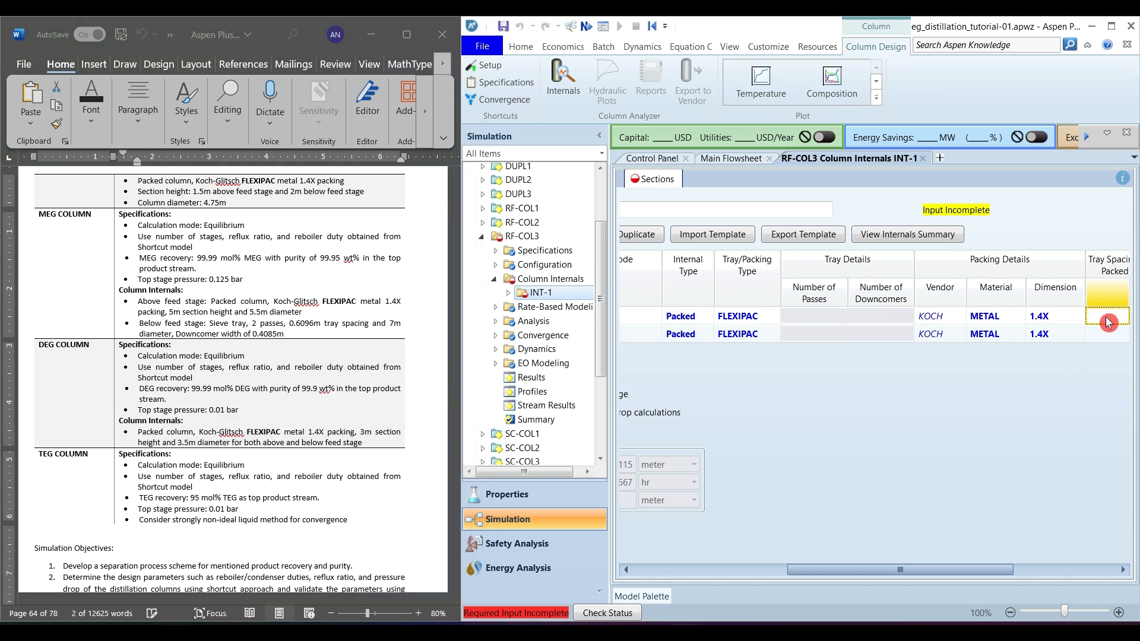
type("3")
key("Return")
type("3")
- Set the diameter of both packed sections, CS-1 and CS-2, to 3.5 m
left_click(1108, 319)
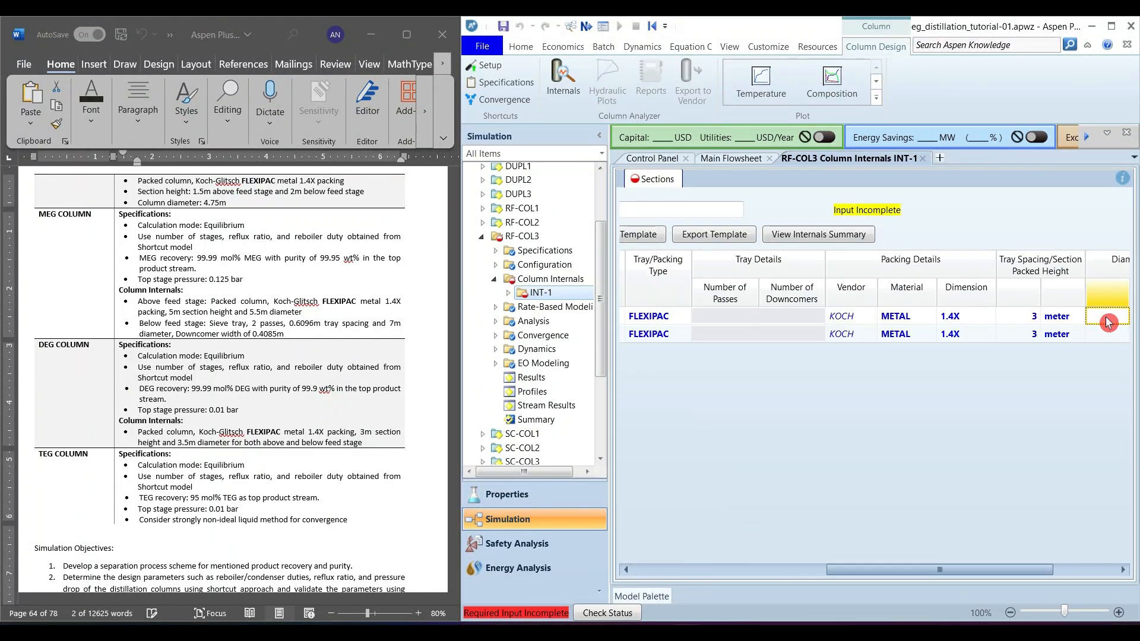
type("3.5")
left_click(1108, 323)
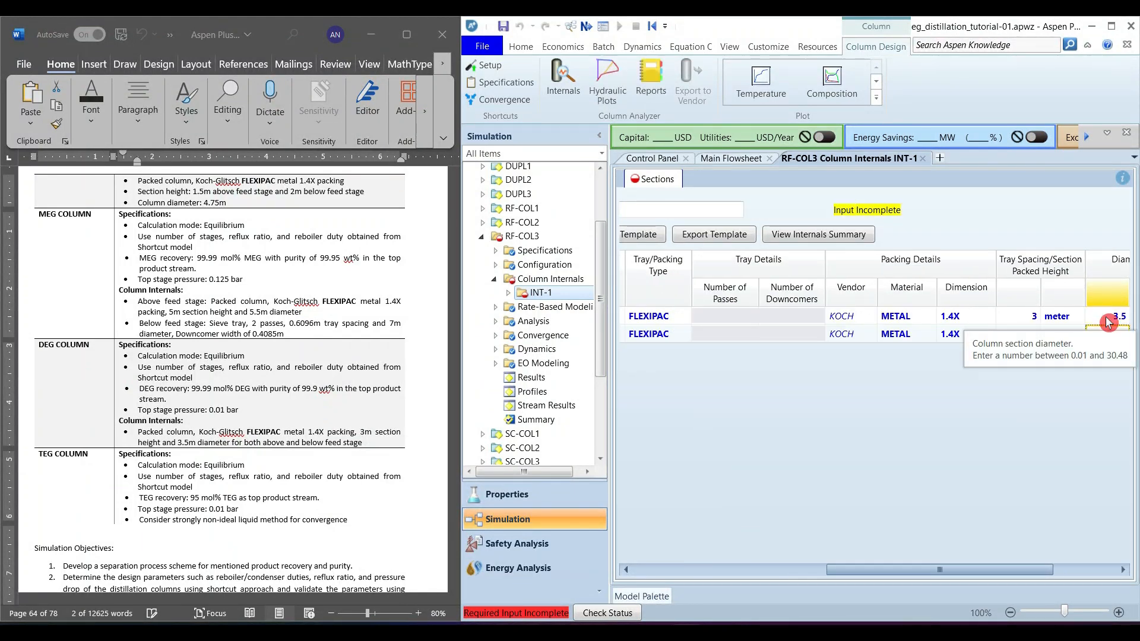
left_click(1108, 322)
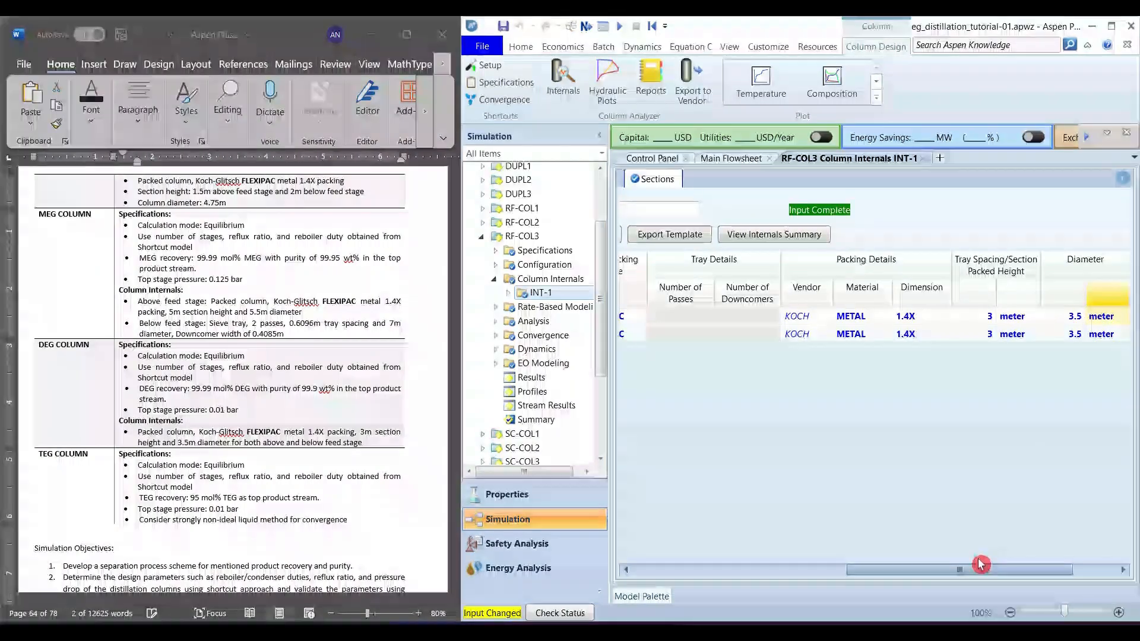
- Open the hydraulic plots of RF-COL3 internals INT-1 and examine the stages view for flagged stages
left_click_drag(974, 571, 827, 570)
left_click(508, 294)
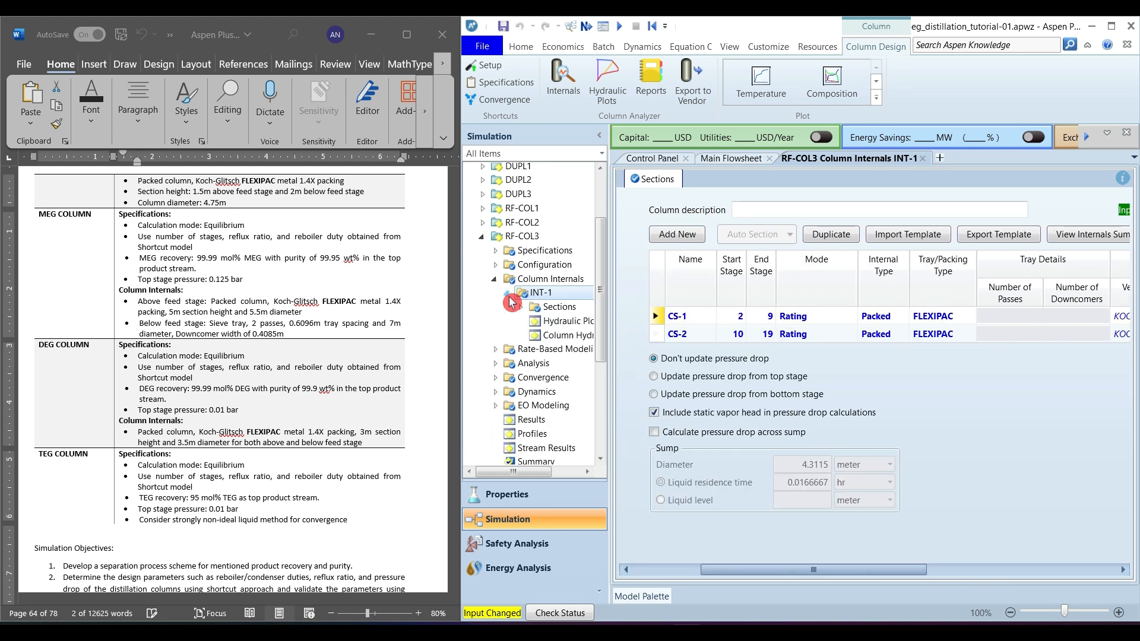
double_click(577, 327)
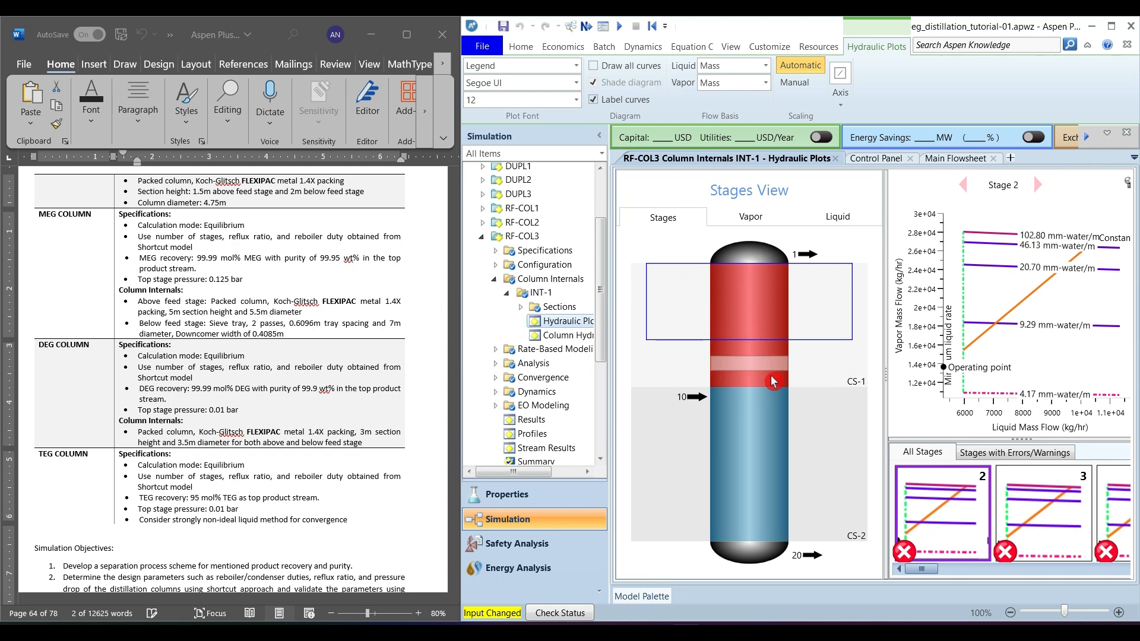
mouse_move(927, 576)
left_mouse_down()
mouse_move(955, 589)
mouse_move(924, 587)
left_mouse_up()
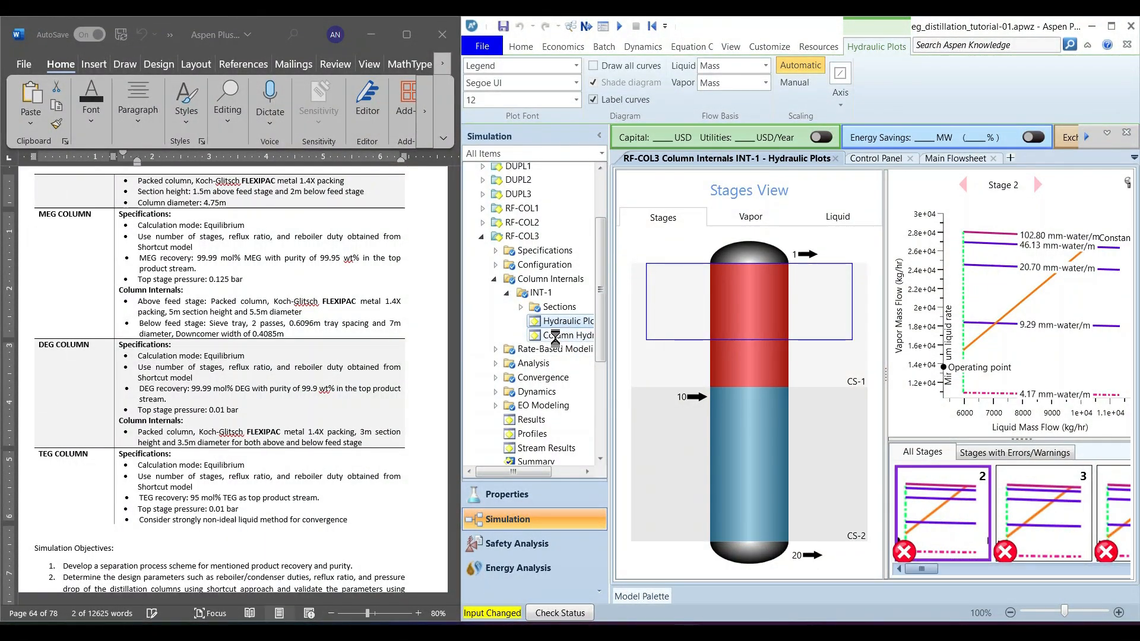
- Open the column hydraulic results of INT-1 and check the percent approach to flood of both sections
left_click(557, 337)
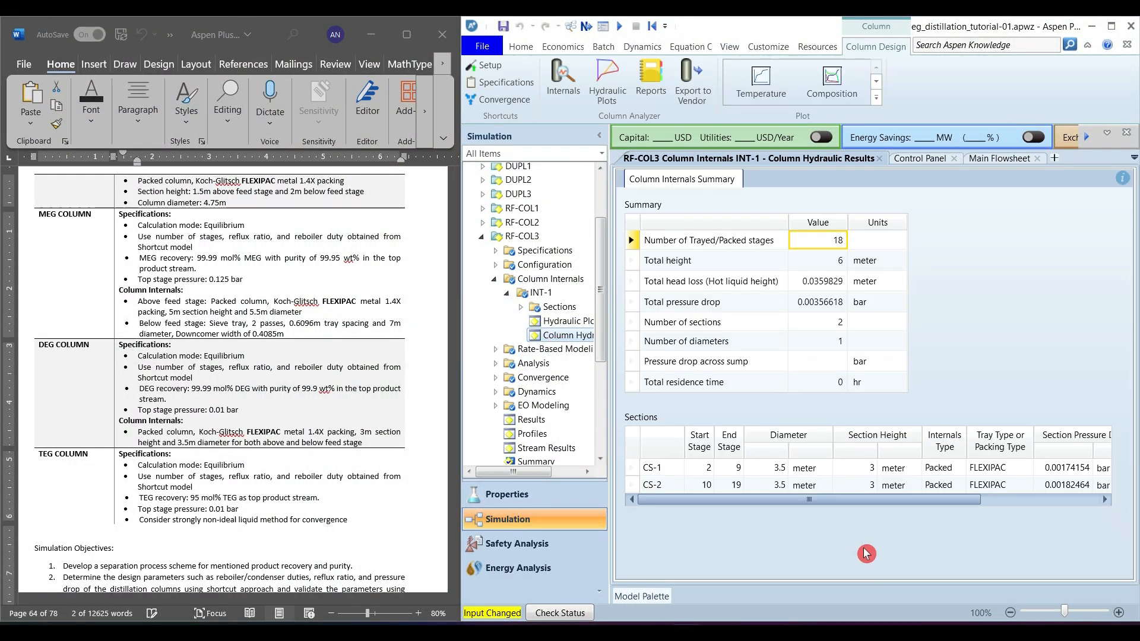
left_click_drag(858, 502, 999, 511)
left_click(1007, 485)
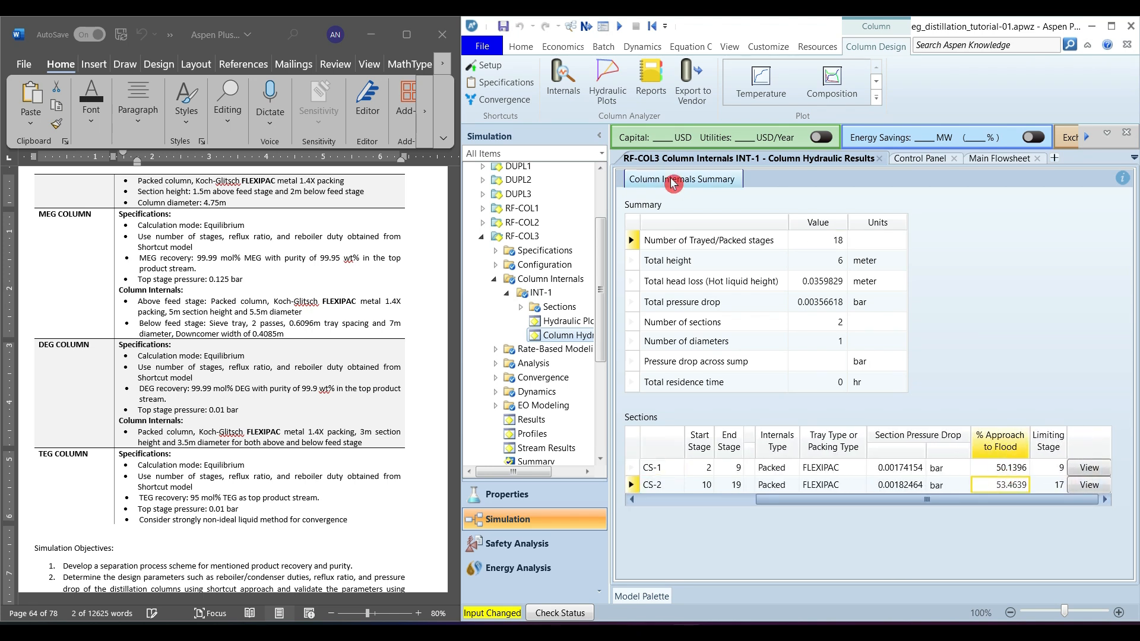
- Run the simulation and check the DEG mass fraction of RF-TOP3 in the RF-COL3 stream results
left_click(619, 27)
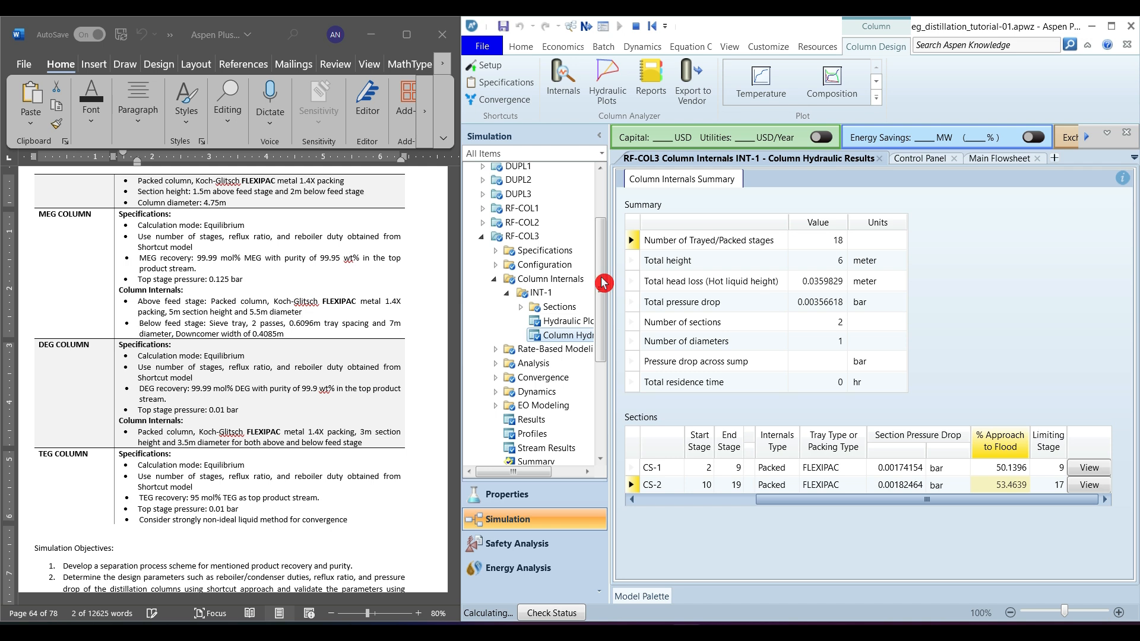
left_click_drag(604, 283, 603, 316)
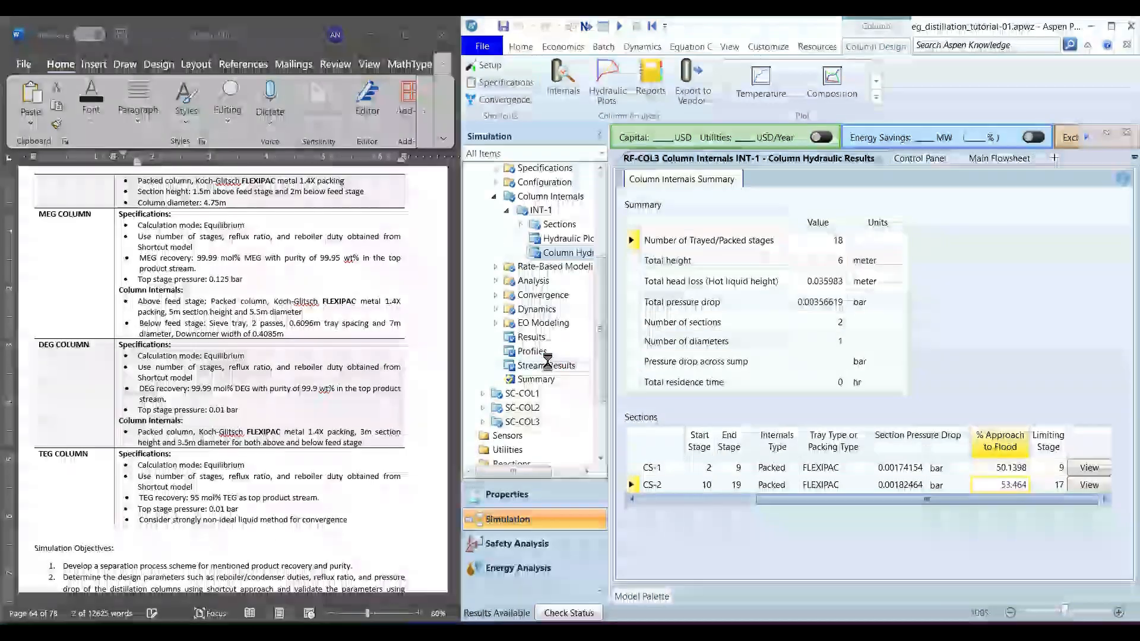
left_click(547, 364)
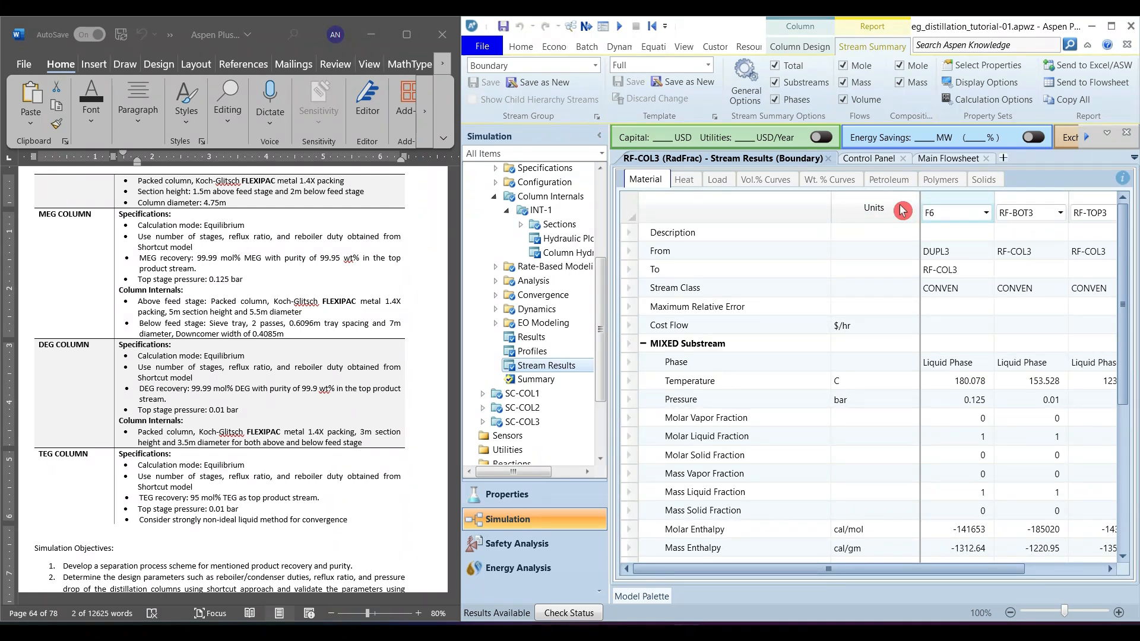
left_click_drag(903, 209, 882, 209)
scroll(1061, 486, "down", 5)
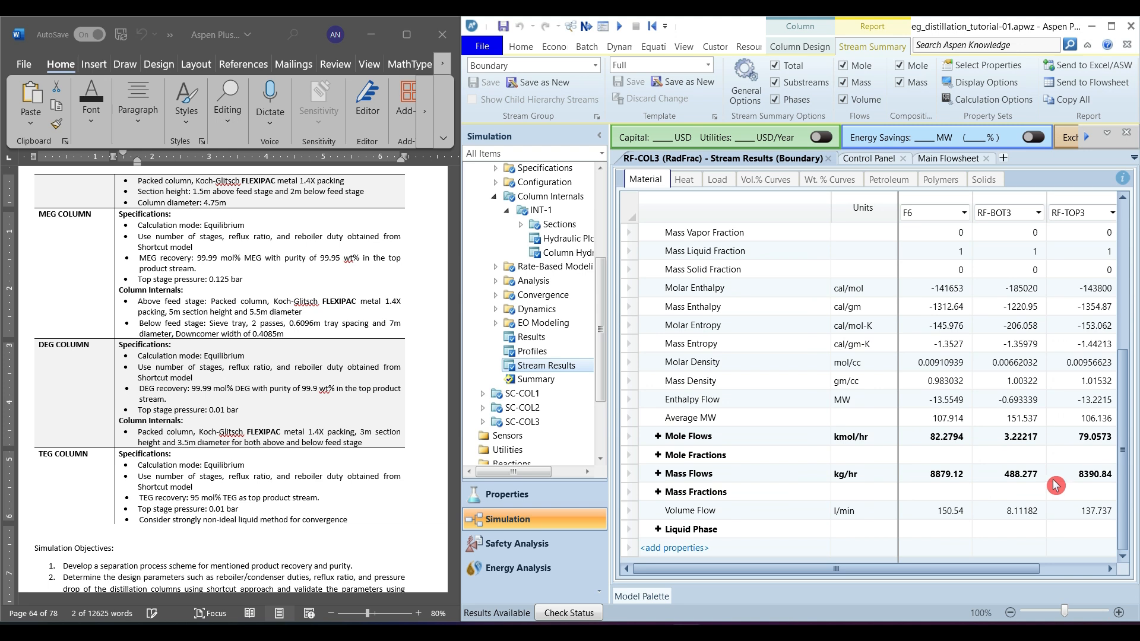
left_click(658, 493)
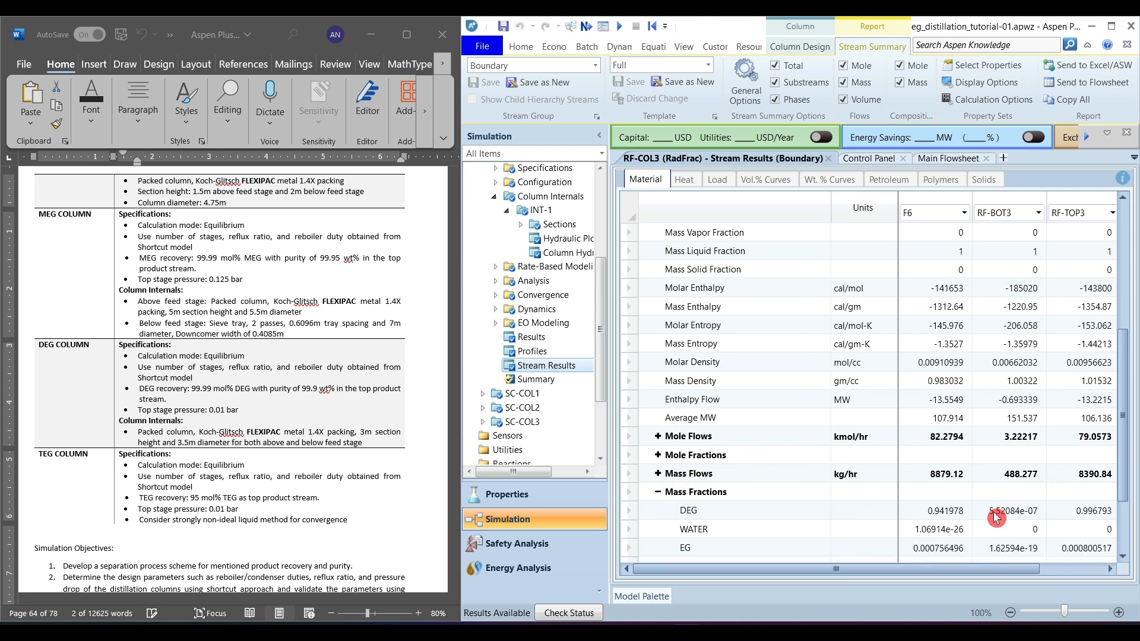
left_click(1097, 511)
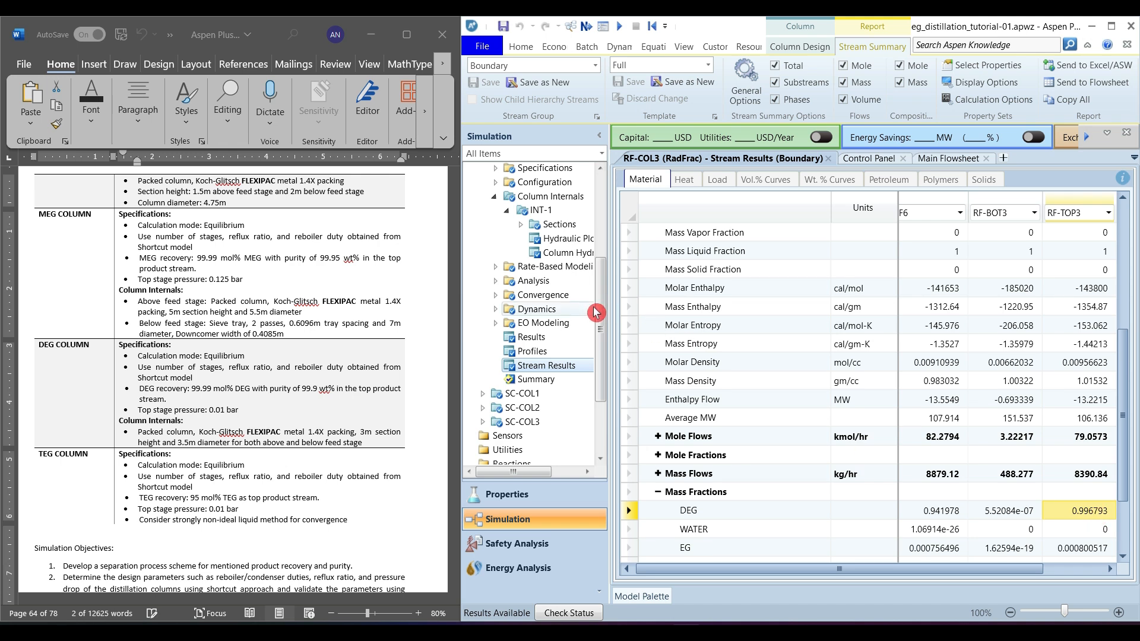
- Add a mole recovery design specification to RF-COL3, entering the target for the brief's 99.99 mol% DEG recovery
left_click_drag(603, 322, 602, 263)
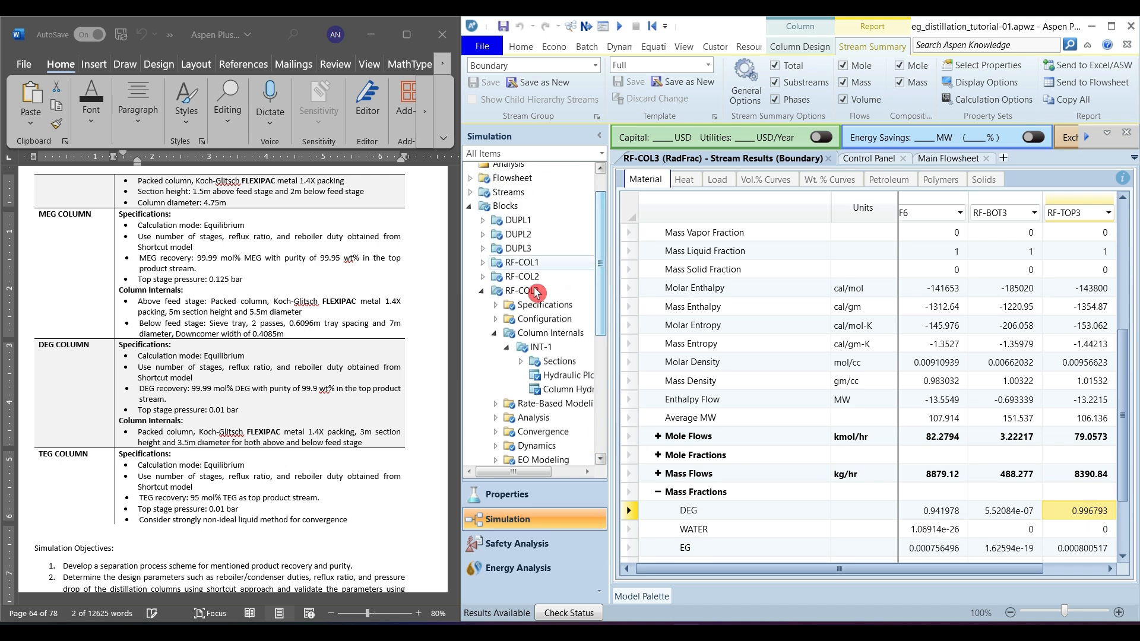
left_click(494, 334)
left_click(496, 305)
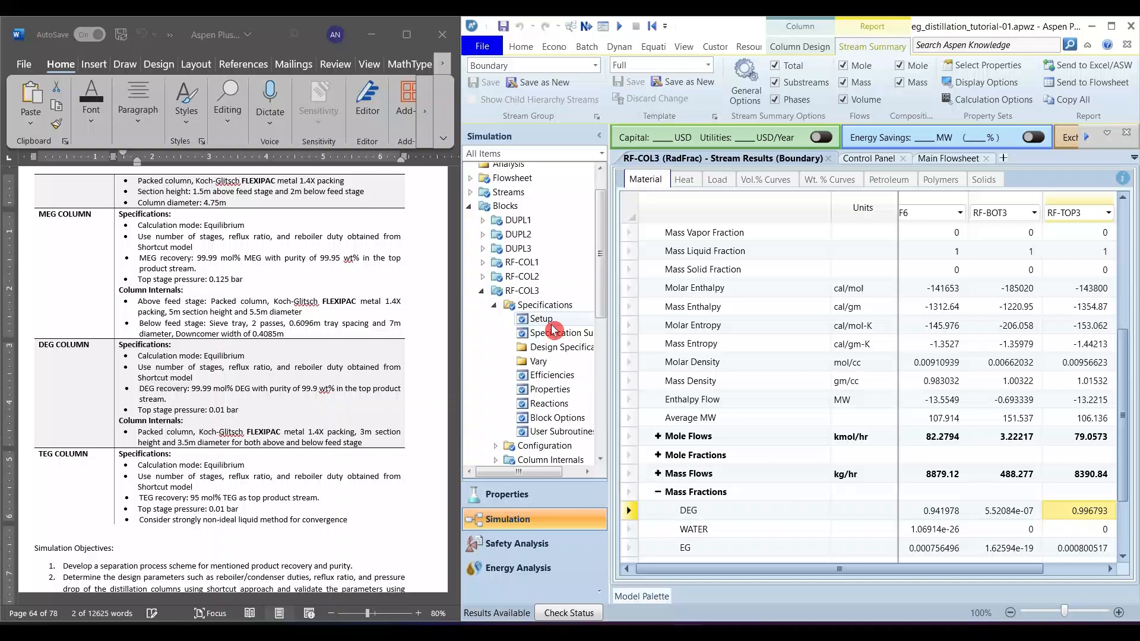
left_click(556, 355)
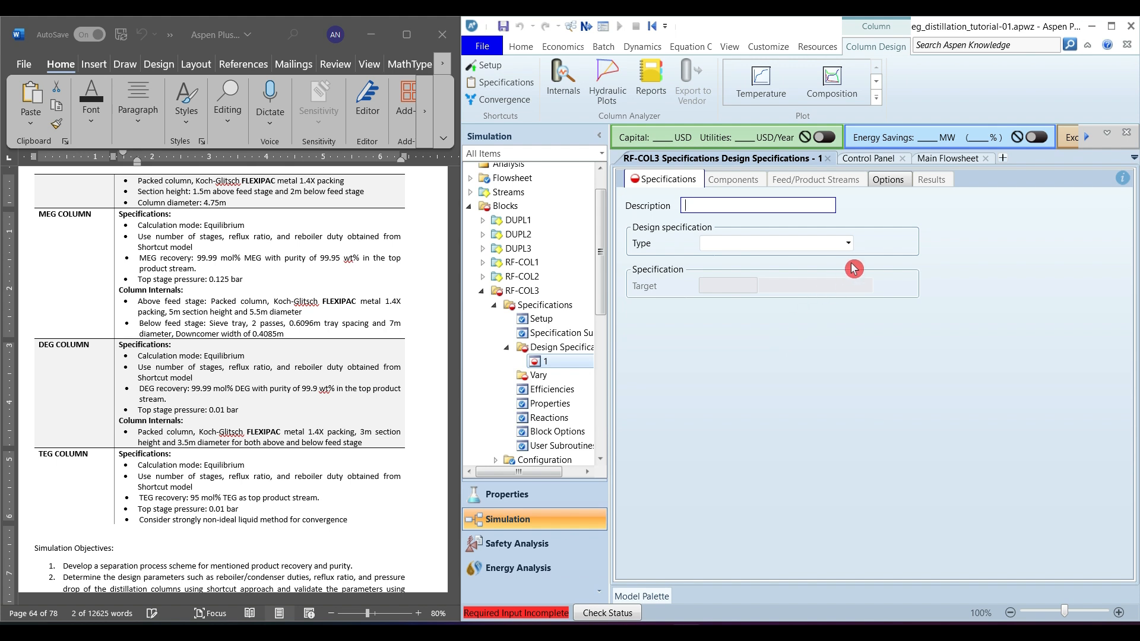
left_click(849, 243)
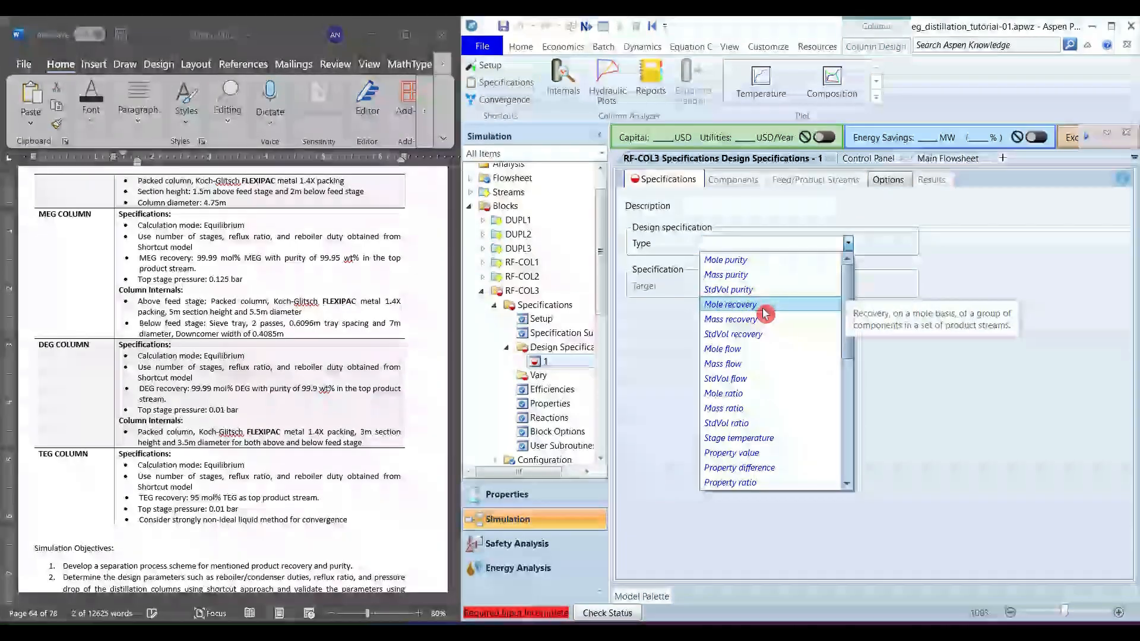
left_click(765, 314)
left_click(727, 287)
type("0")
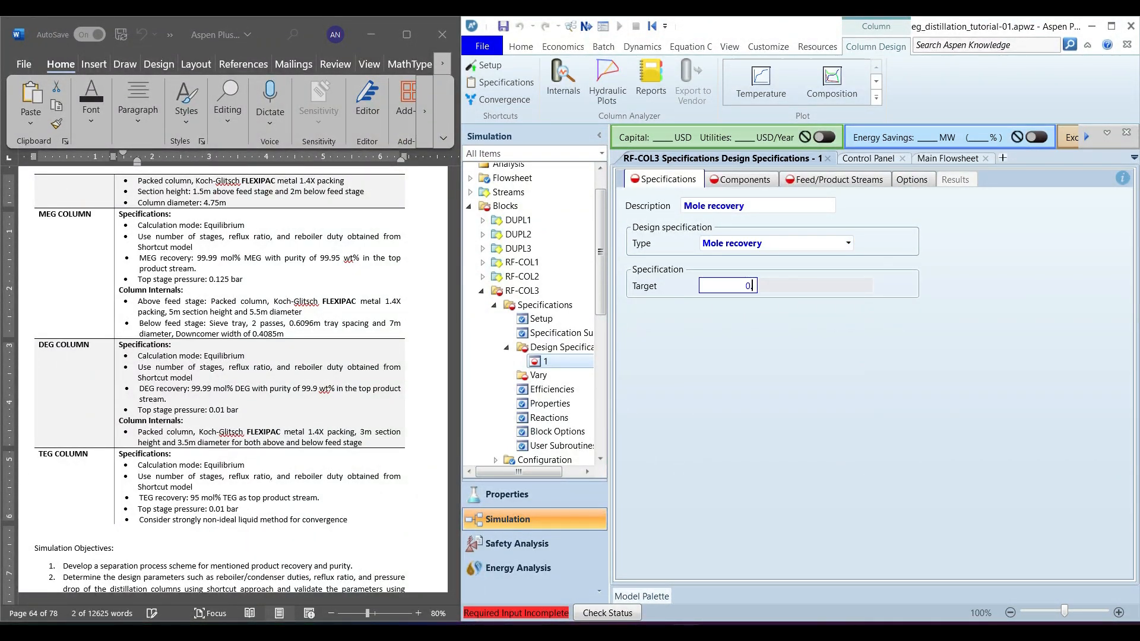
left_click(763, 334)
- Assign DEG as the component and RF-TOP3 as the product stream of the mole recovery specification
left_click(738, 180)
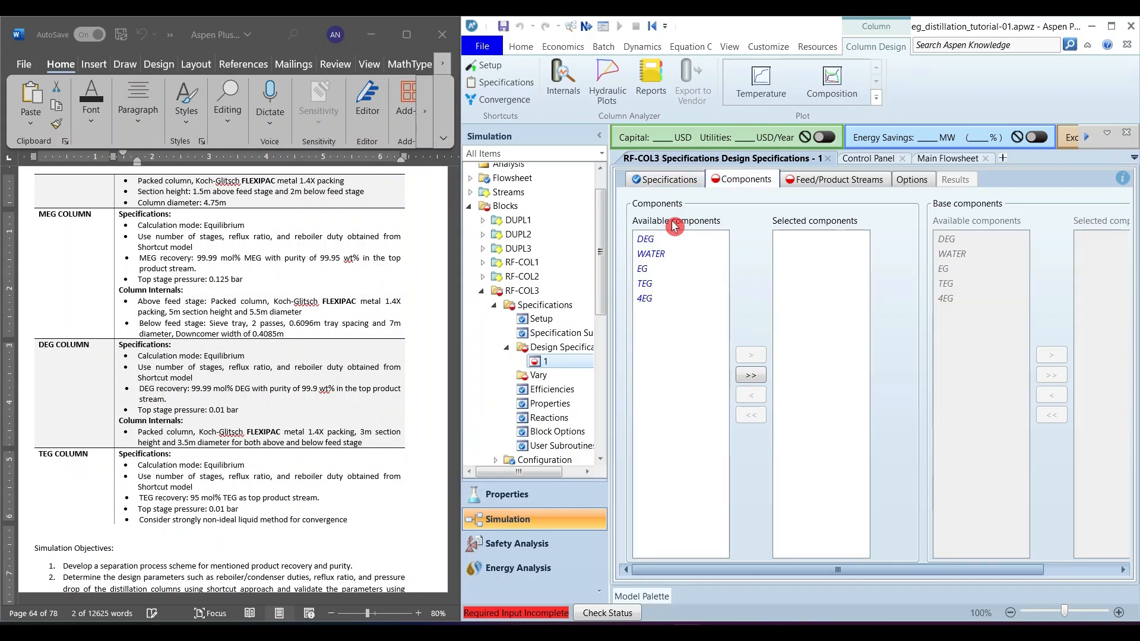
left_click(666, 239)
left_click(757, 365)
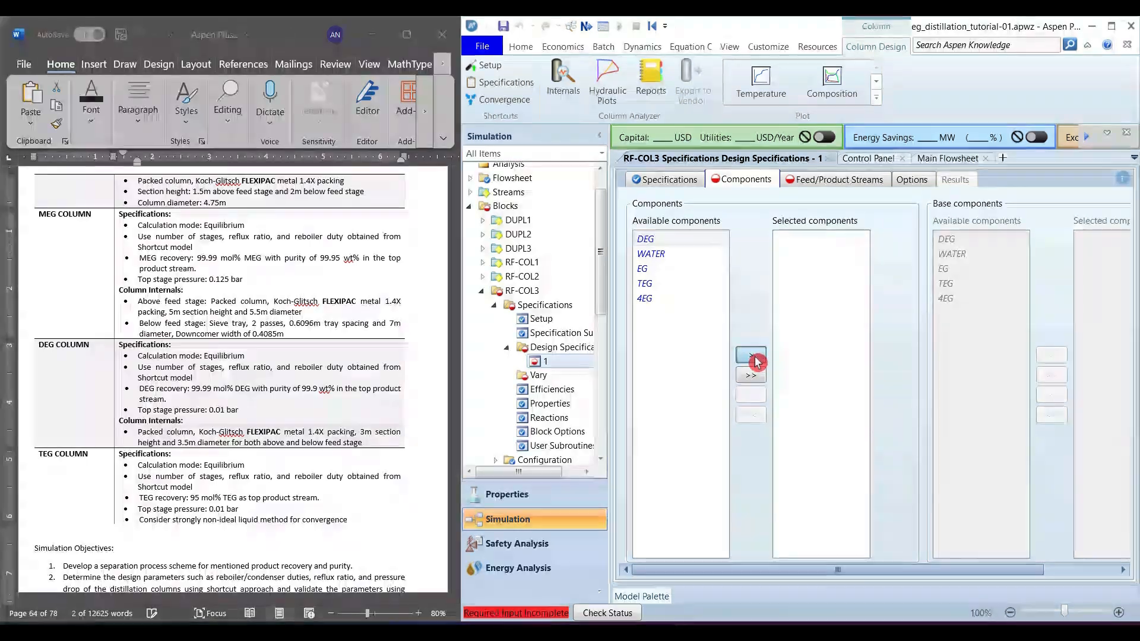
left_click(831, 182)
left_click(659, 227)
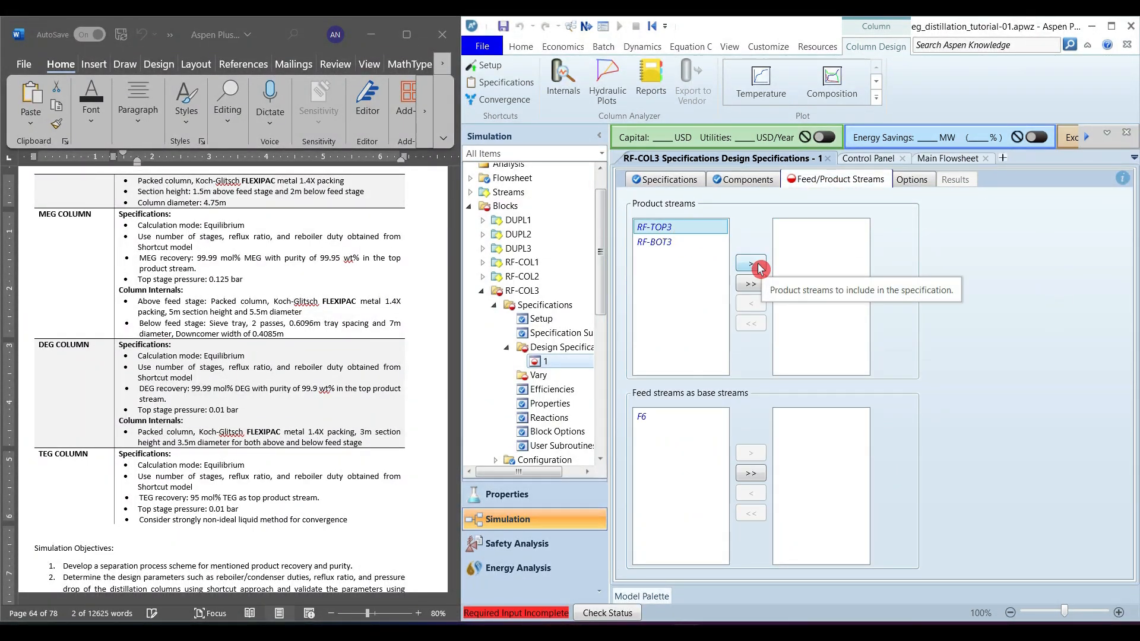
left_click(759, 264)
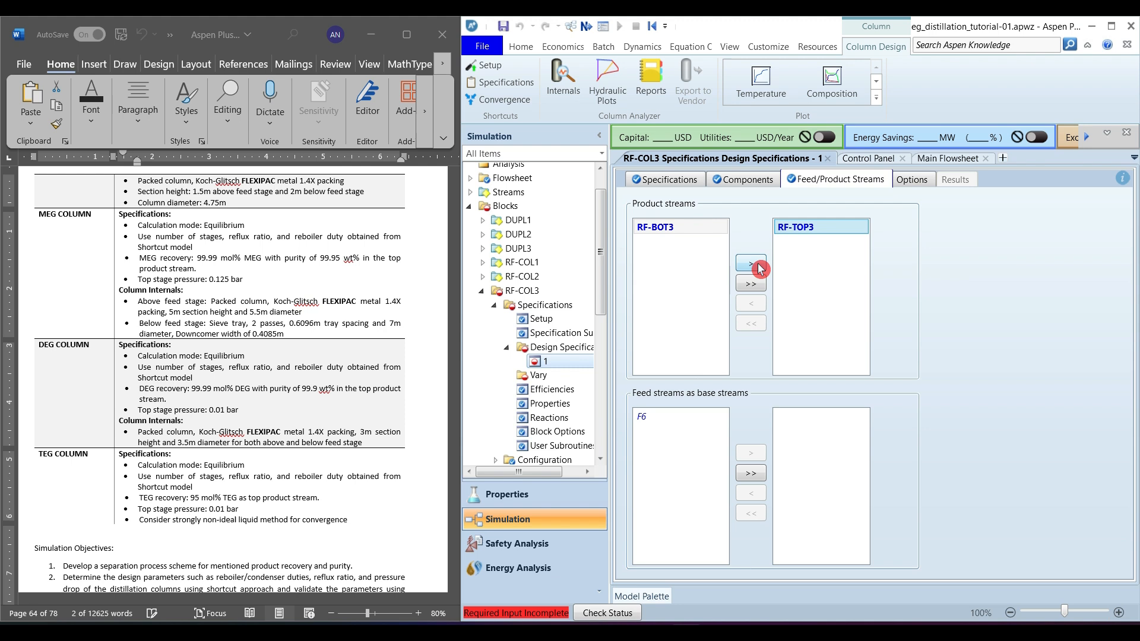
- Add a second design specification to RF-COL3 of type Mass purity with a target of 0.999
left_click(555, 348)
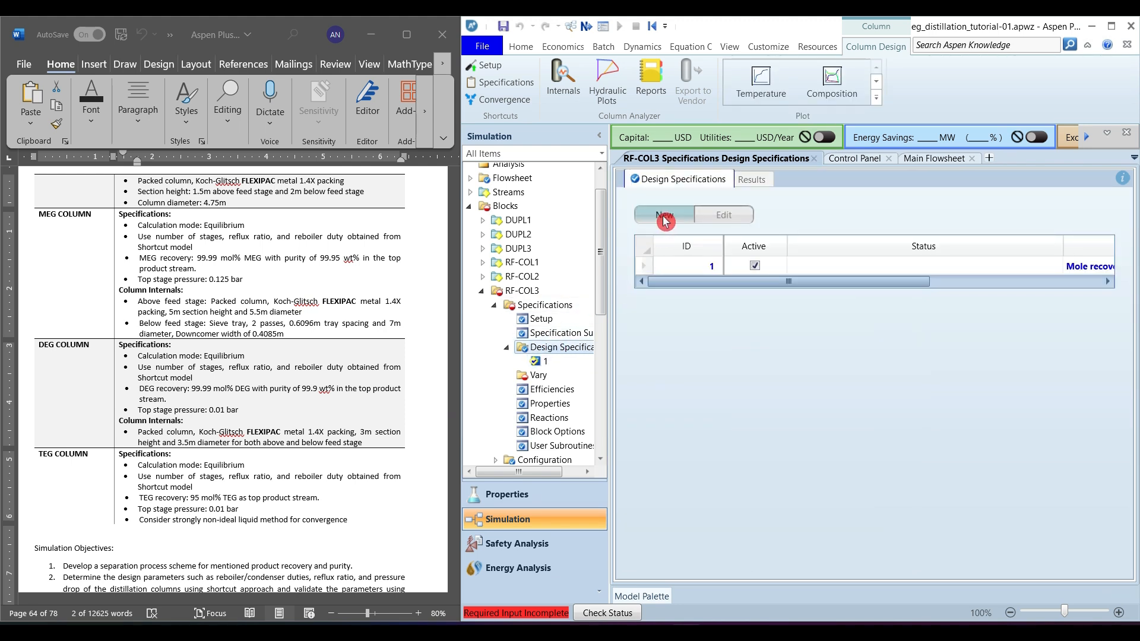
left_click(665, 220)
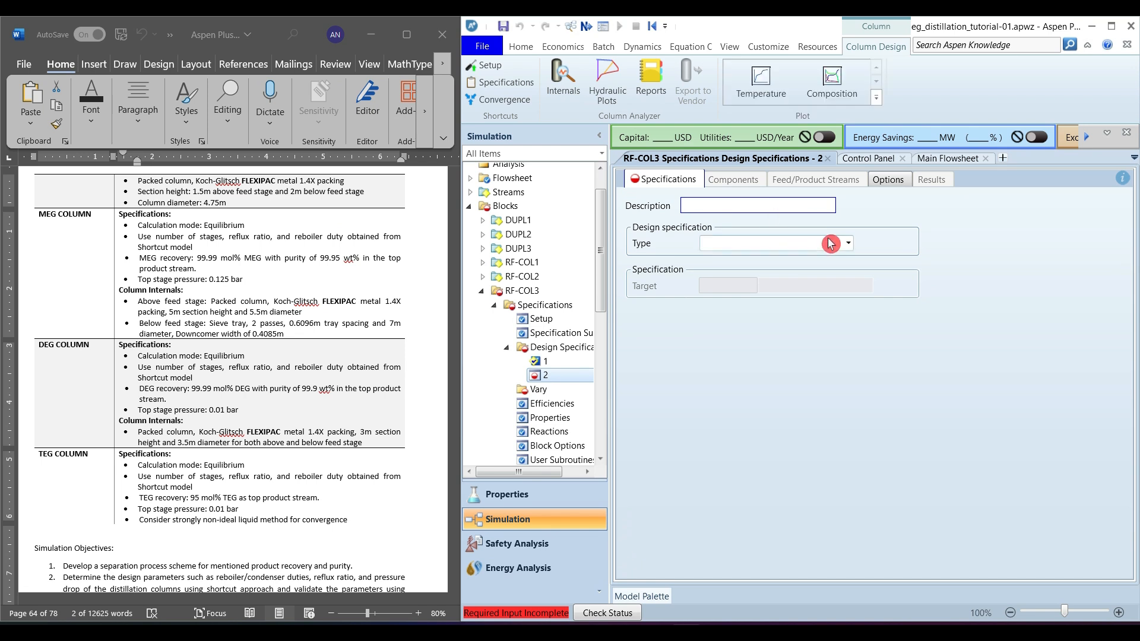
left_click(850, 243)
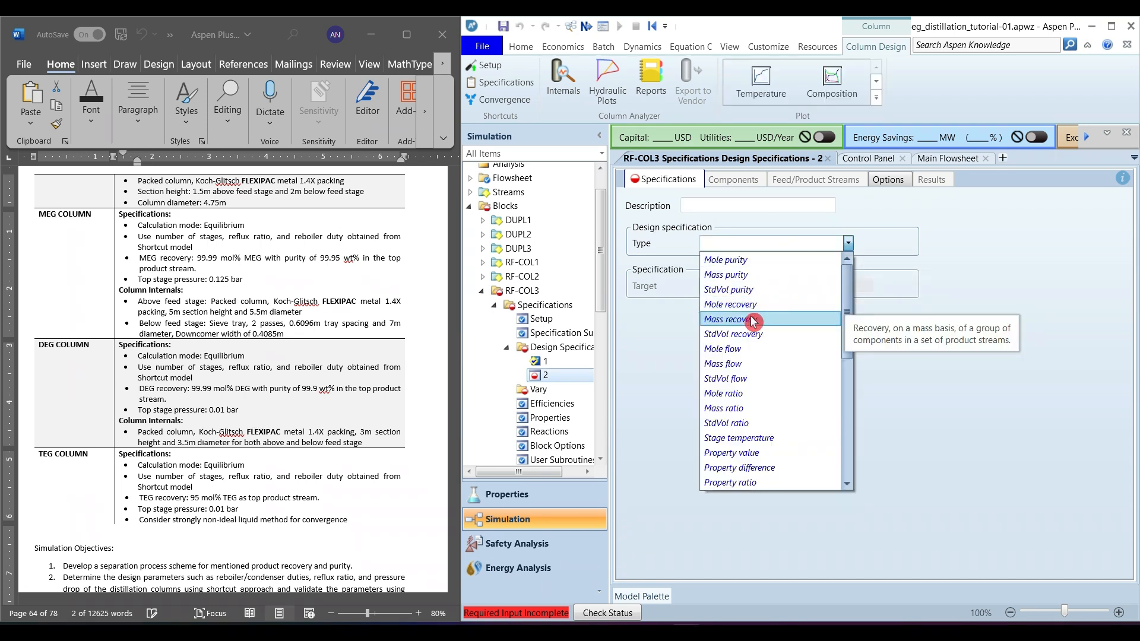
left_click(756, 276)
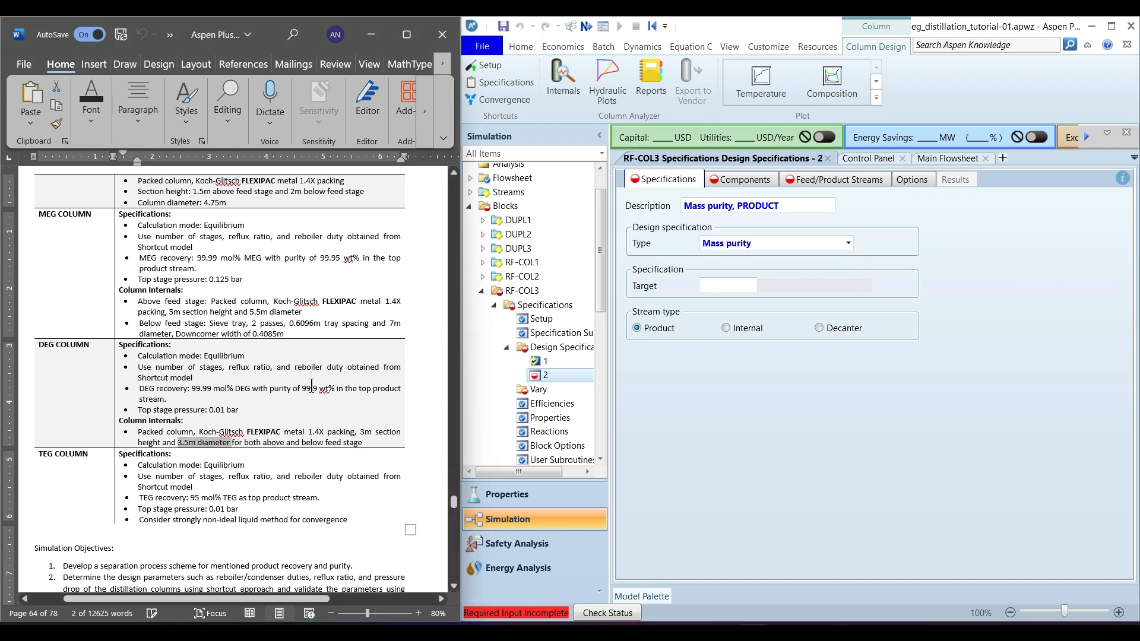
left_click(729, 286)
type("0.999")
left_click(761, 443)
- Assign DEG as the component and RF-TOP3 as the product stream of the mass purity specification
left_click(737, 186)
left_click(666, 242)
left_click(751, 355)
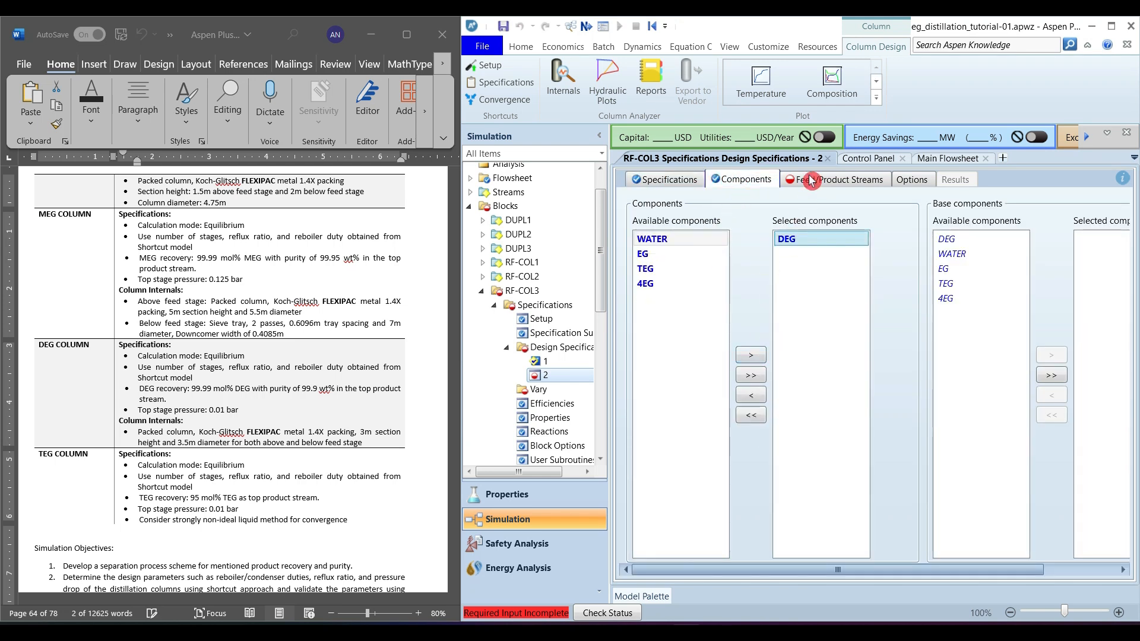
left_click(831, 179)
left_click(672, 232)
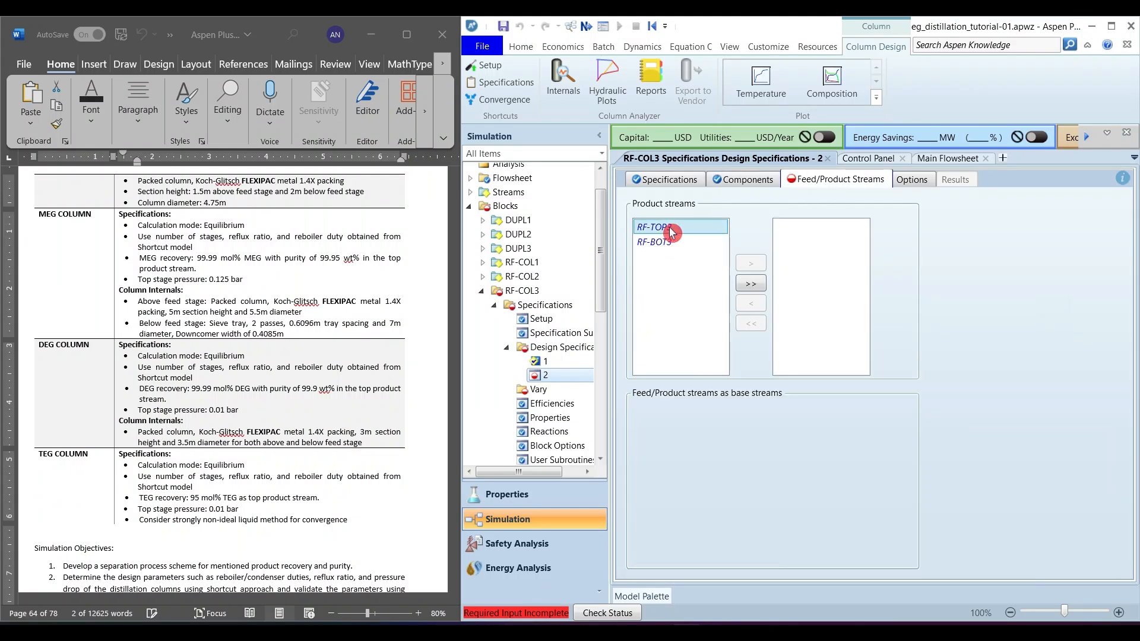
left_click(750, 263)
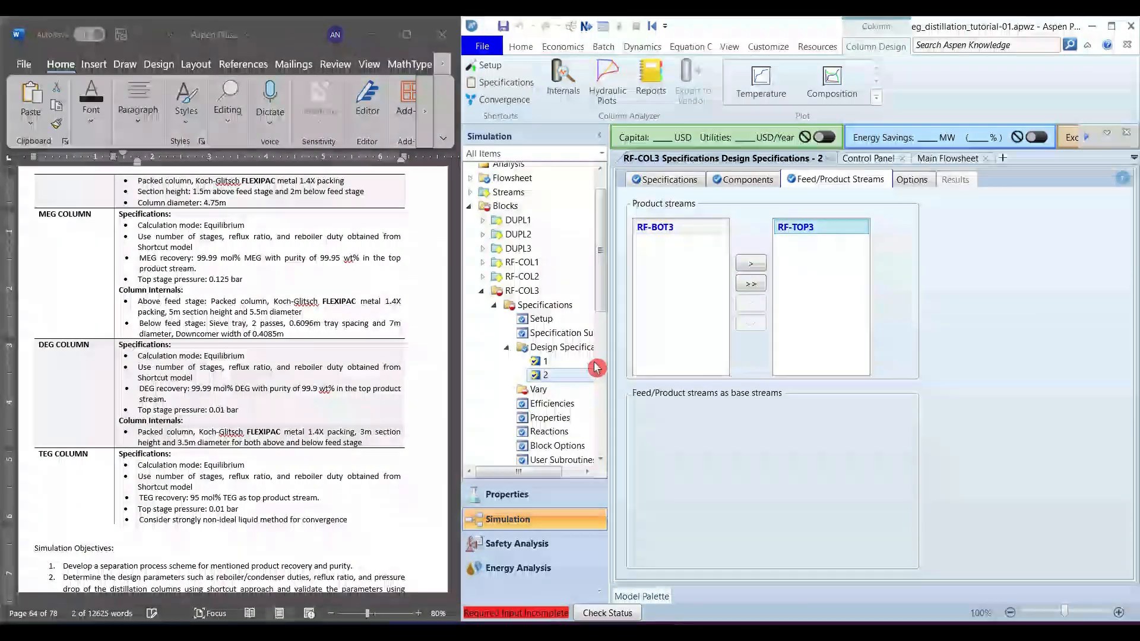
- Add a vary to RF-COL3 that adjusts the reflux ratio between a lower bound of 0.01 and an upper bound of 2
left_click(546, 391)
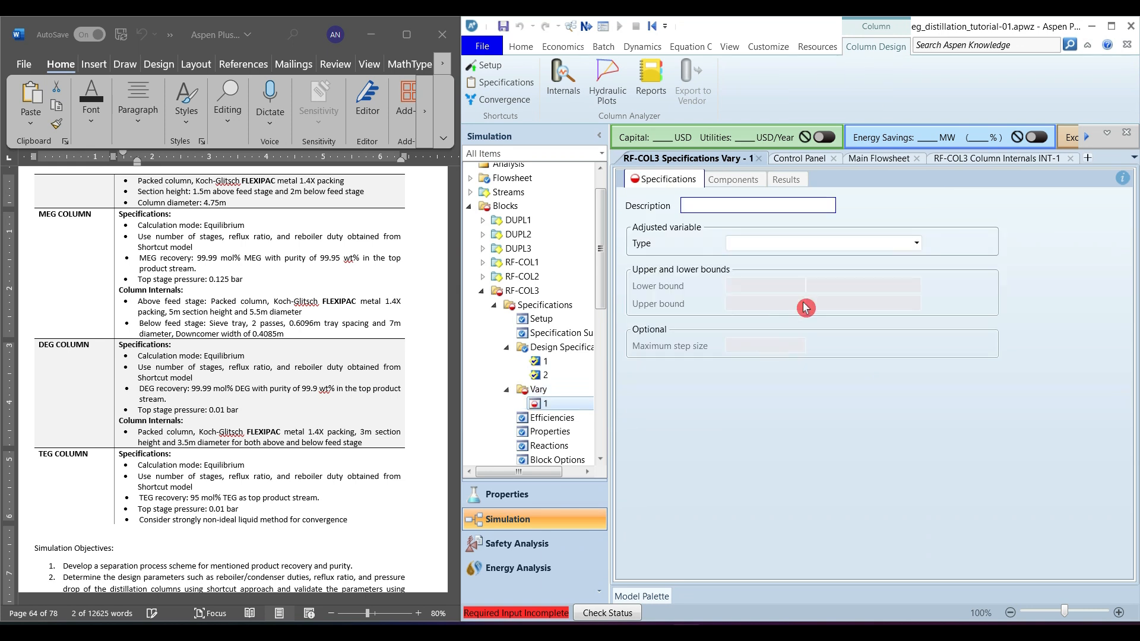
left_click(916, 244)
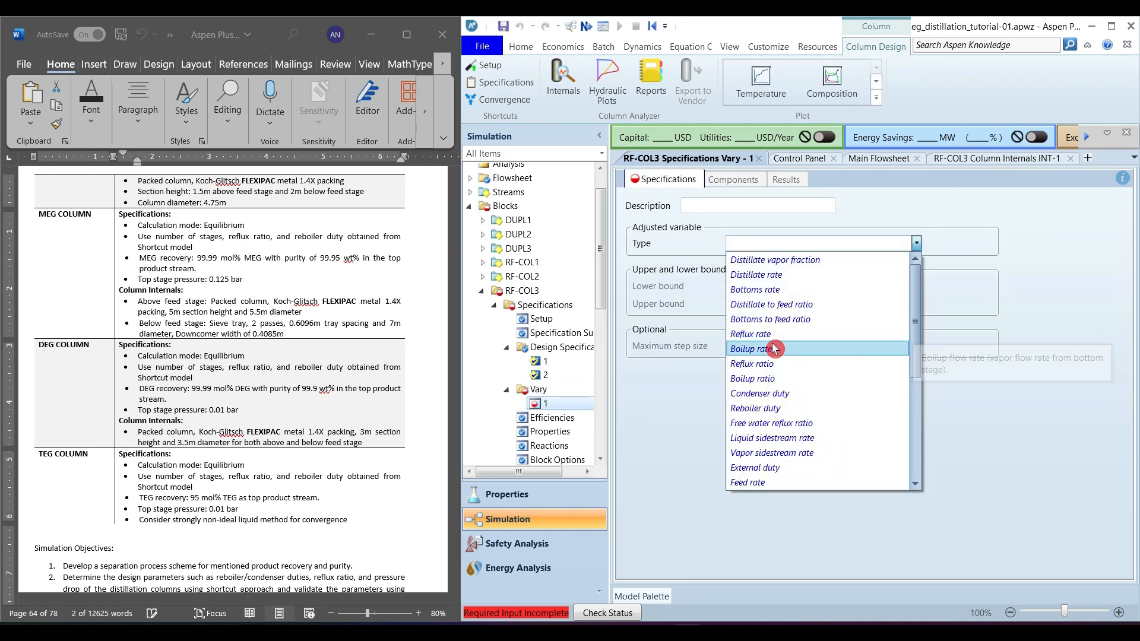
left_click(772, 364)
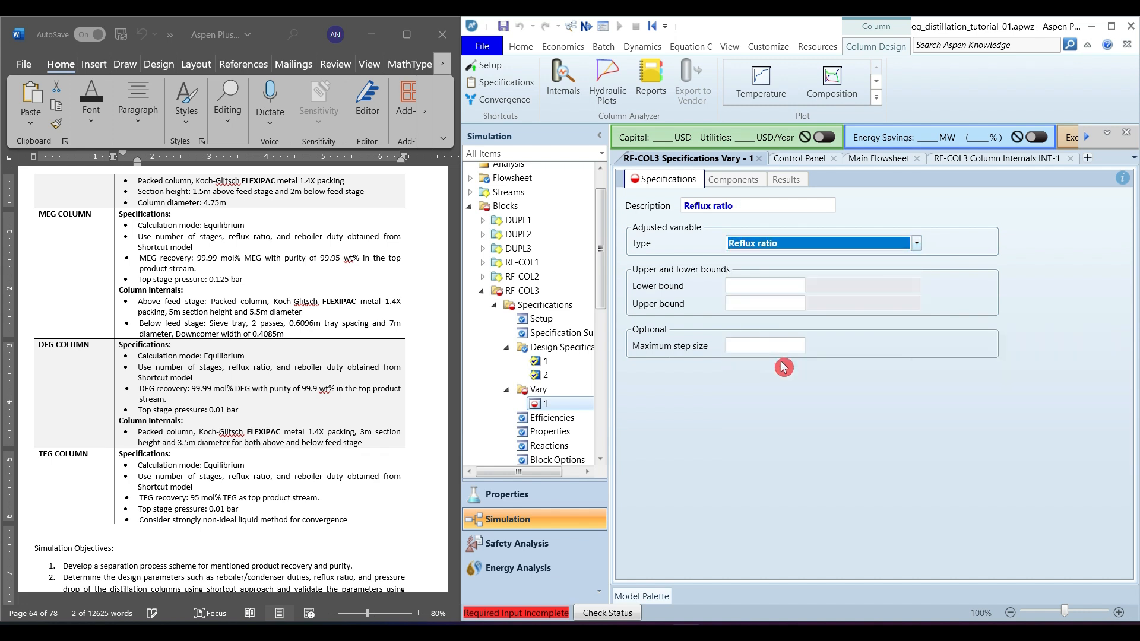
left_click(784, 285)
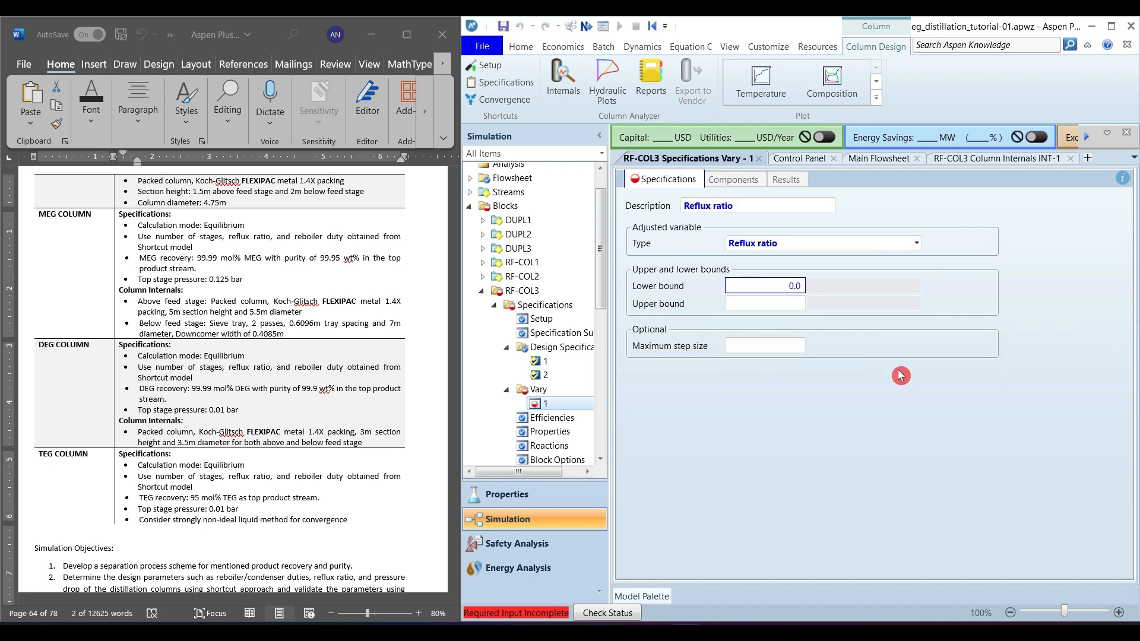
left_click(785, 305)
type("2")
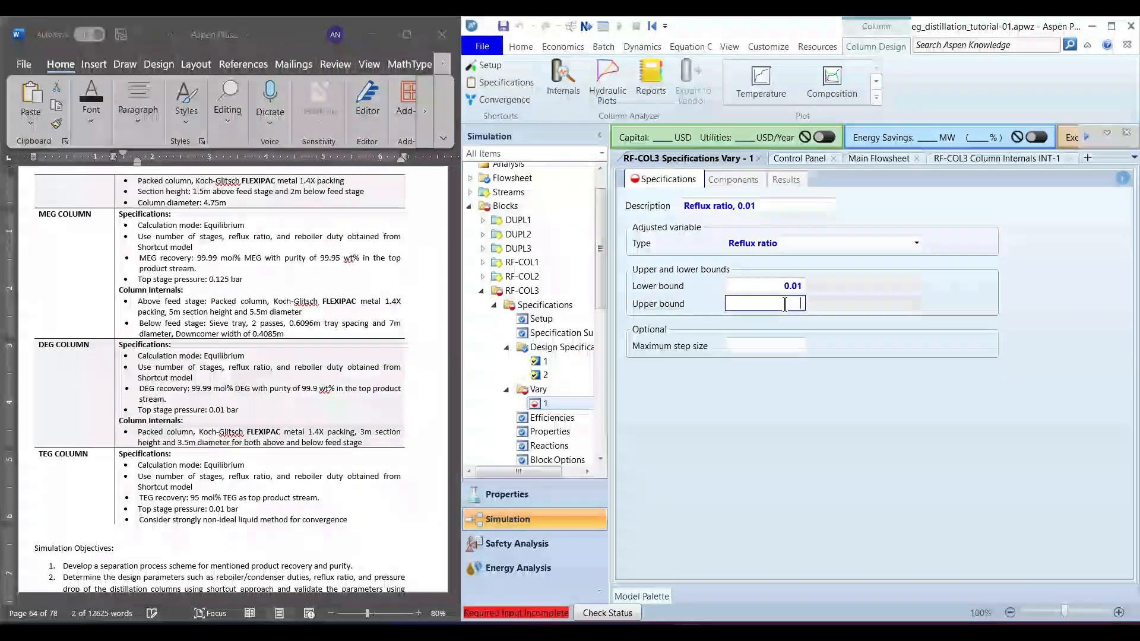
left_click(866, 379)
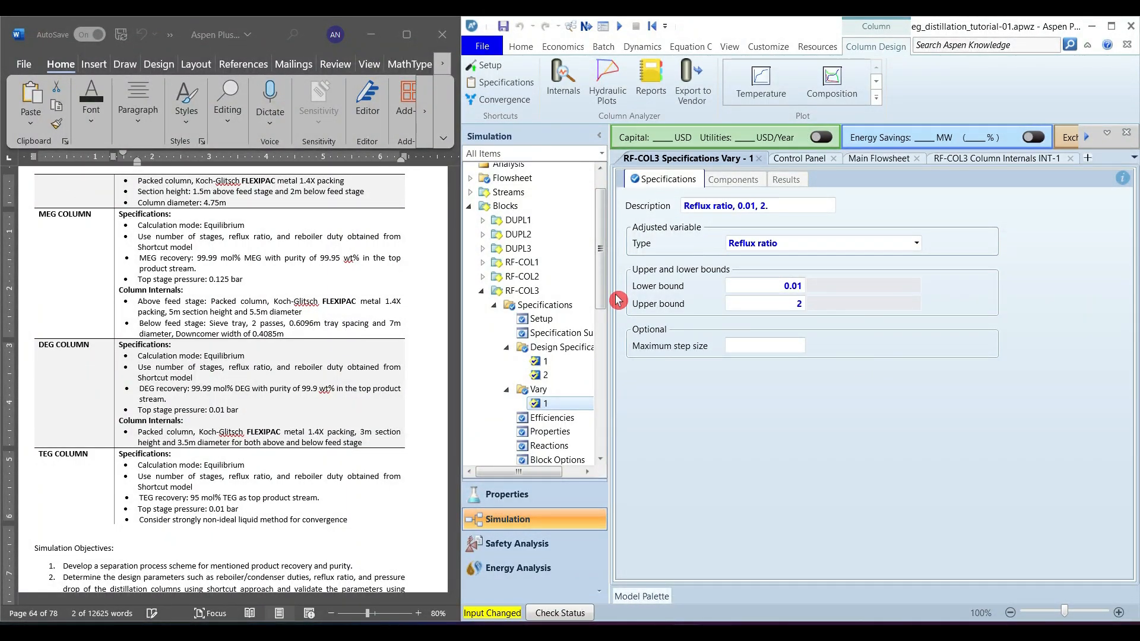
- Add a second vary to RF-COL3 with reboiler duty as the adjusted variable
left_click(551, 391)
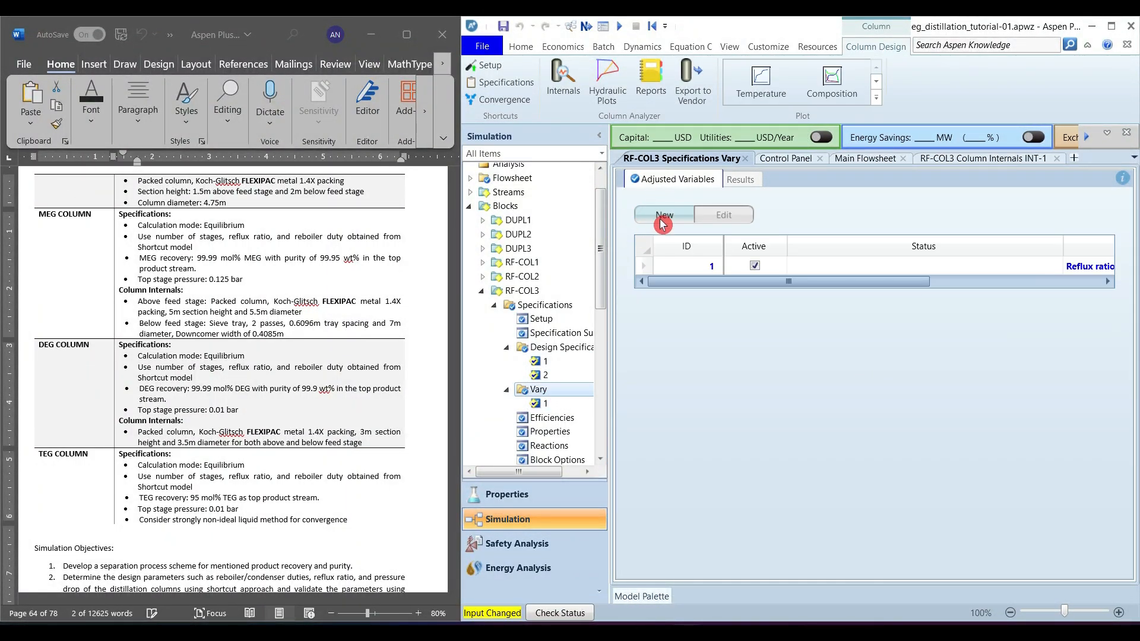
left_click(678, 226)
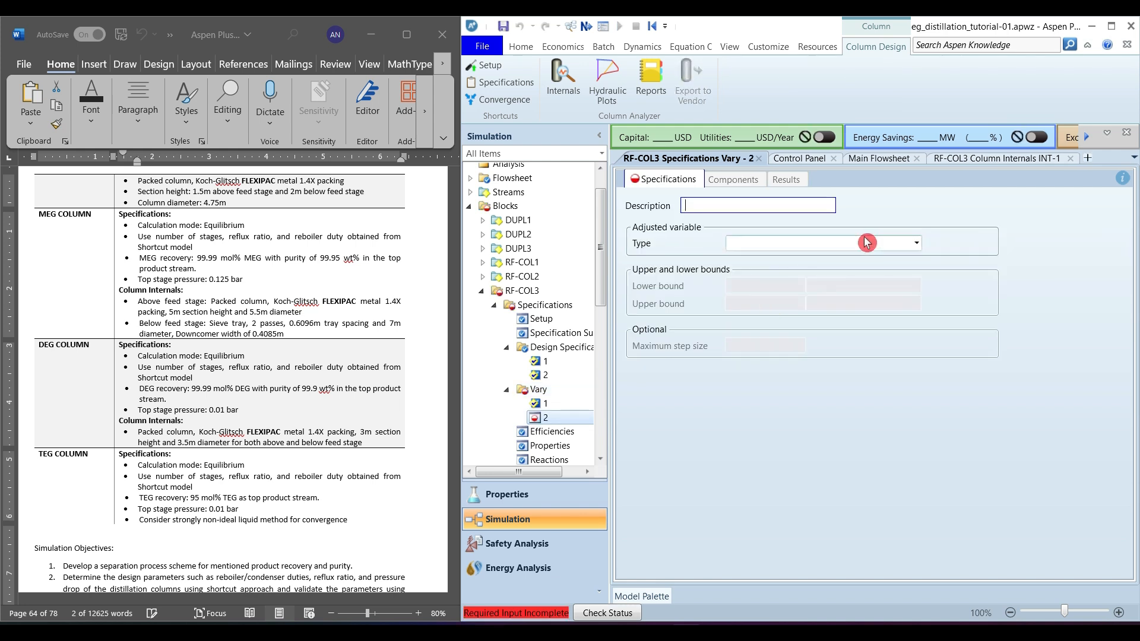
left_click(917, 244)
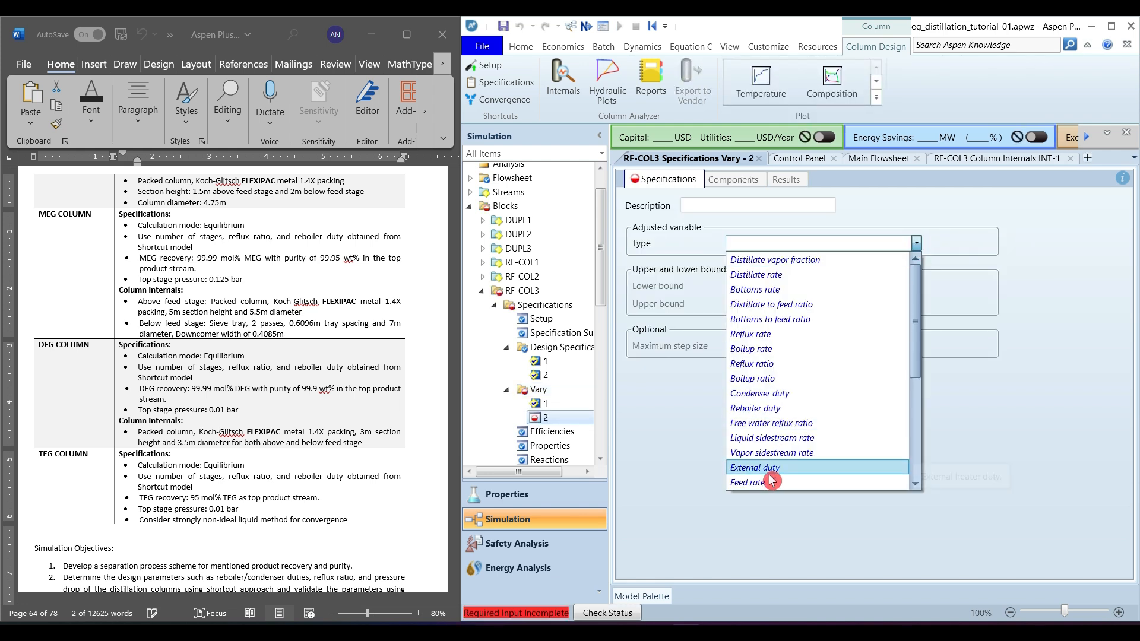
left_click(796, 414)
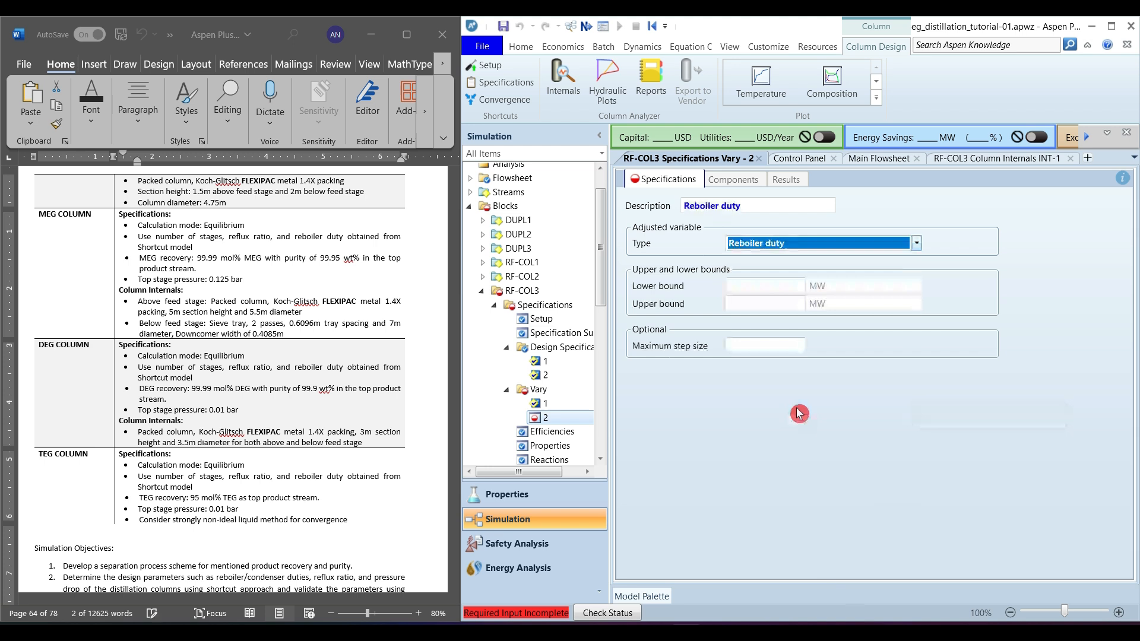
left_click(793, 287)
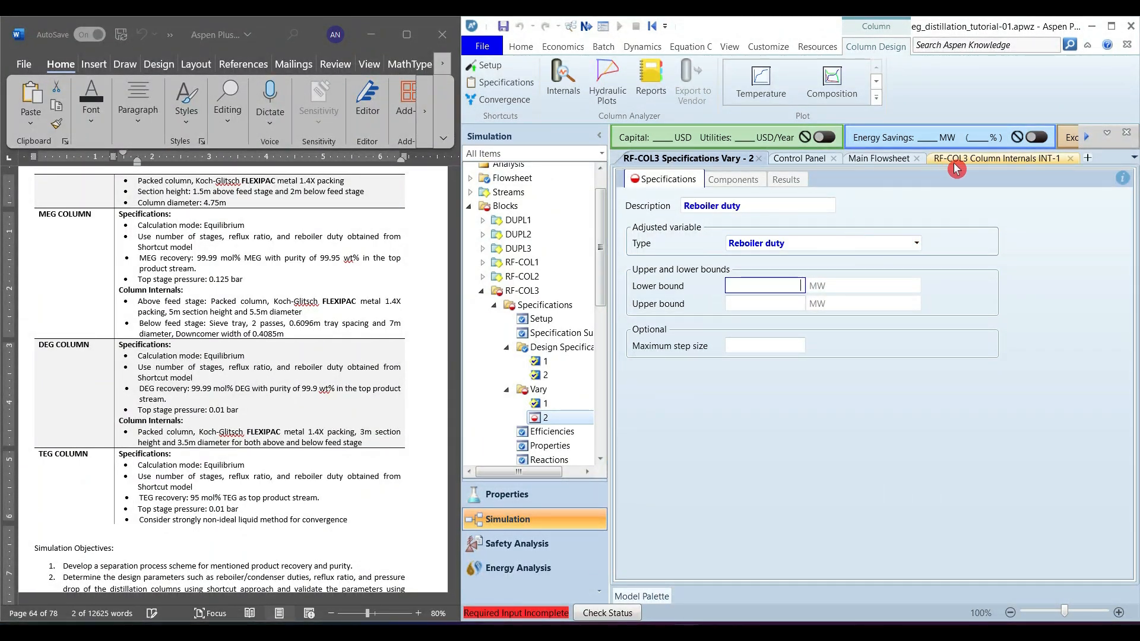
- Check the reboiler heat duty in the RF-COL3 results and close the Column Internals INT-1 form
left_click_drag(602, 302, 602, 383)
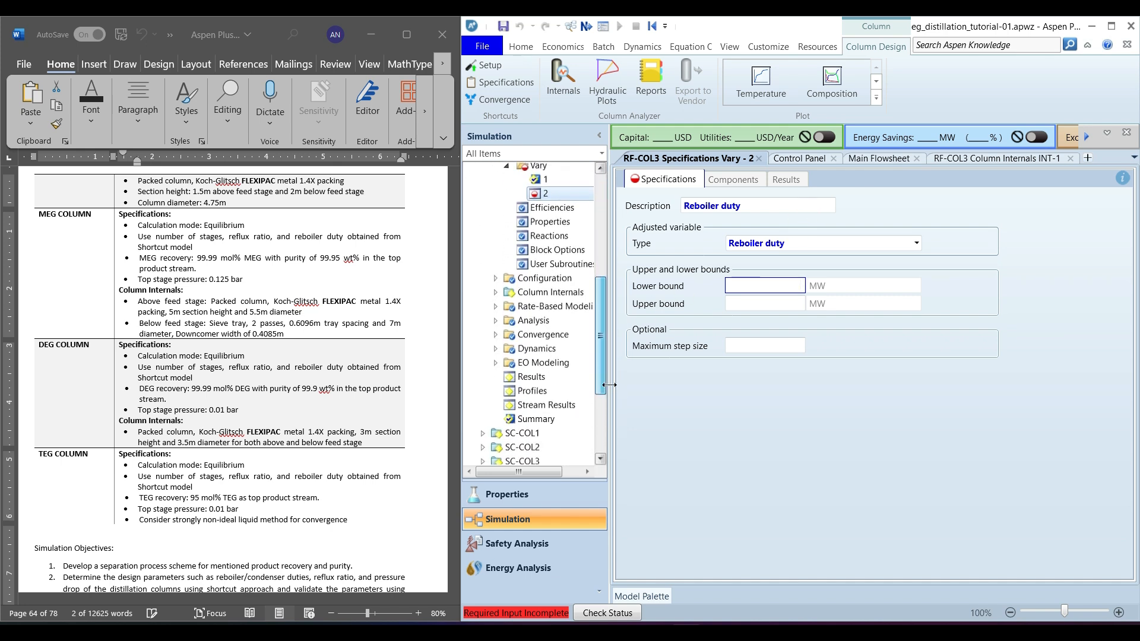
left_click(531, 379)
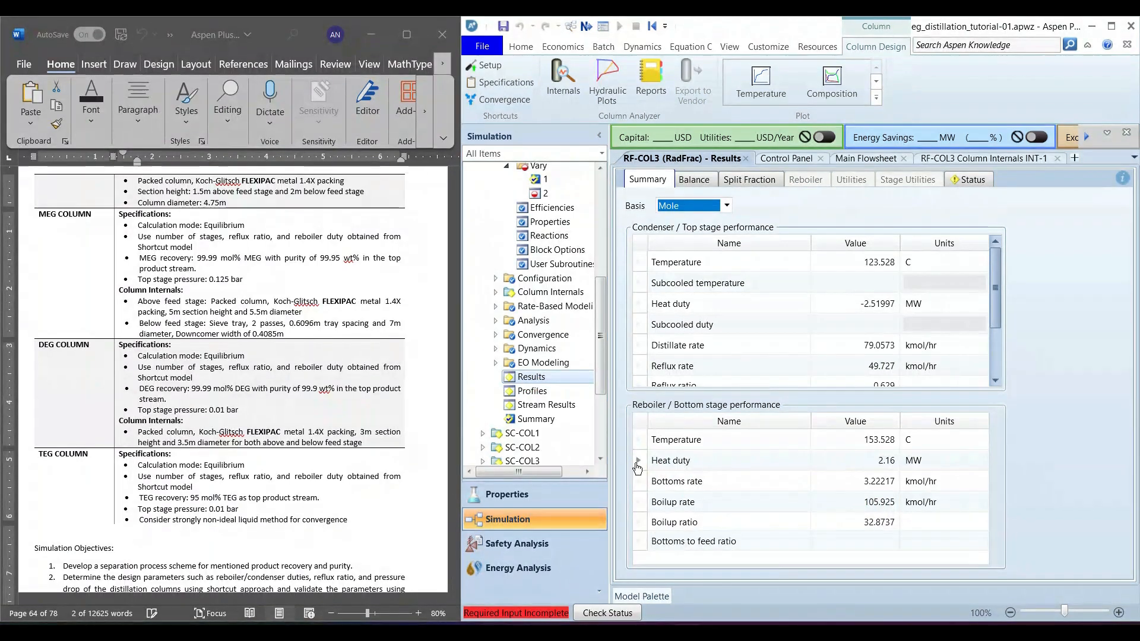
left_click(668, 461)
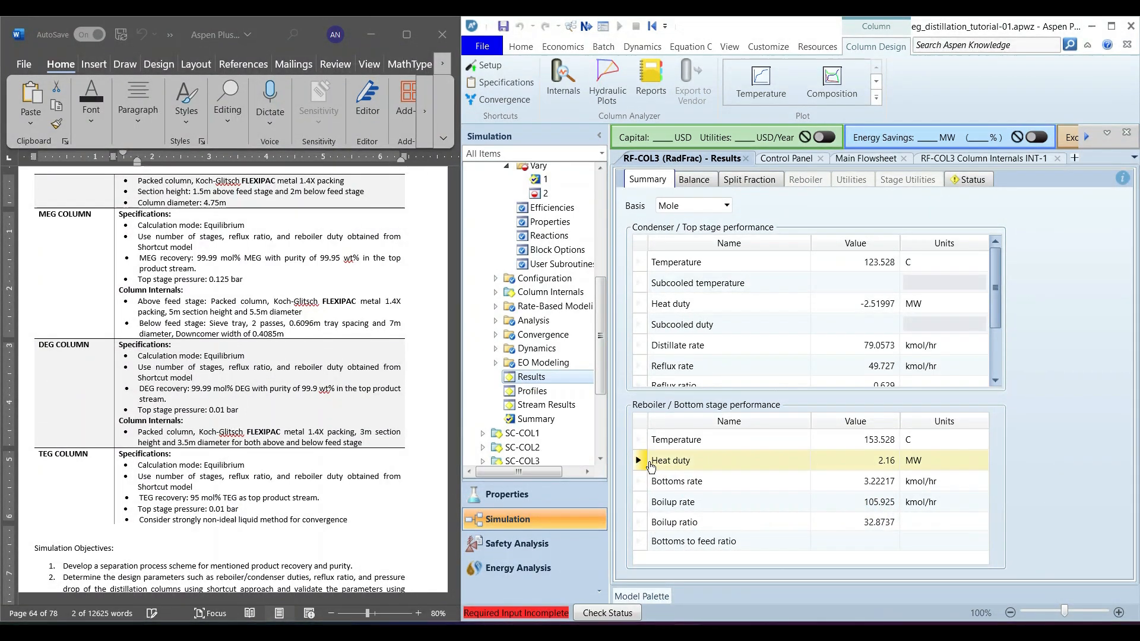
left_click(887, 462)
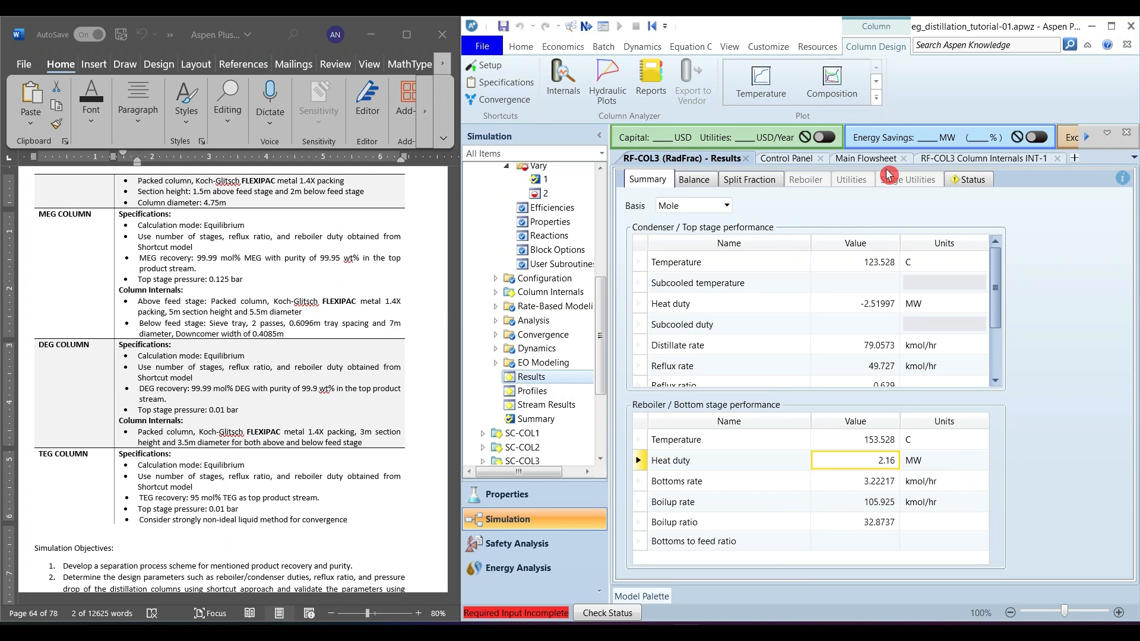
left_click(973, 161)
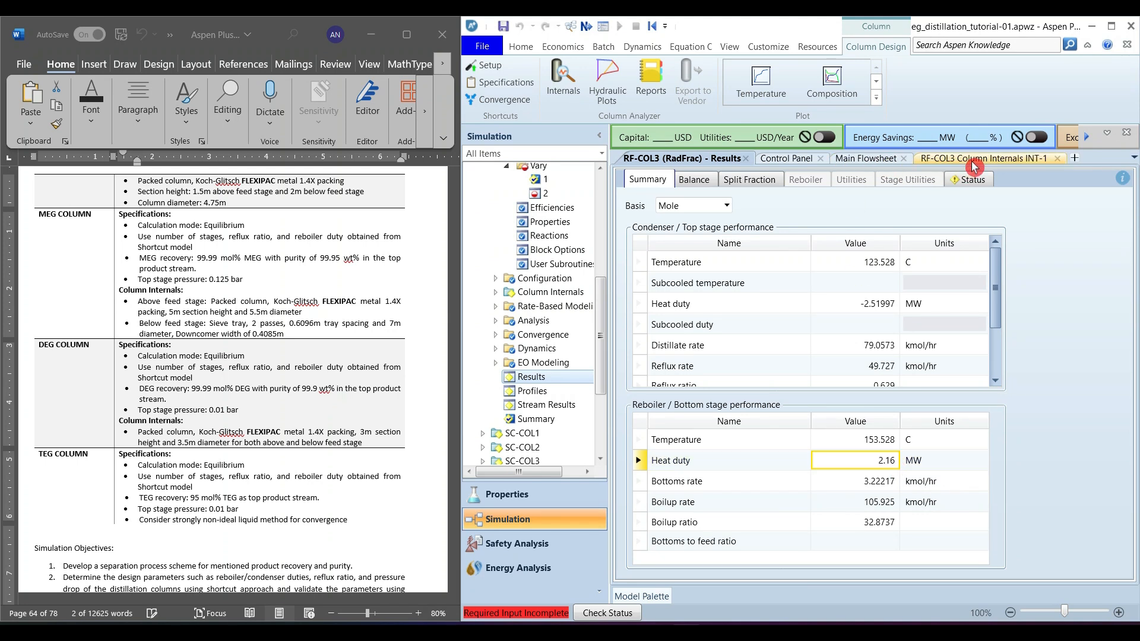
left_click(1058, 158)
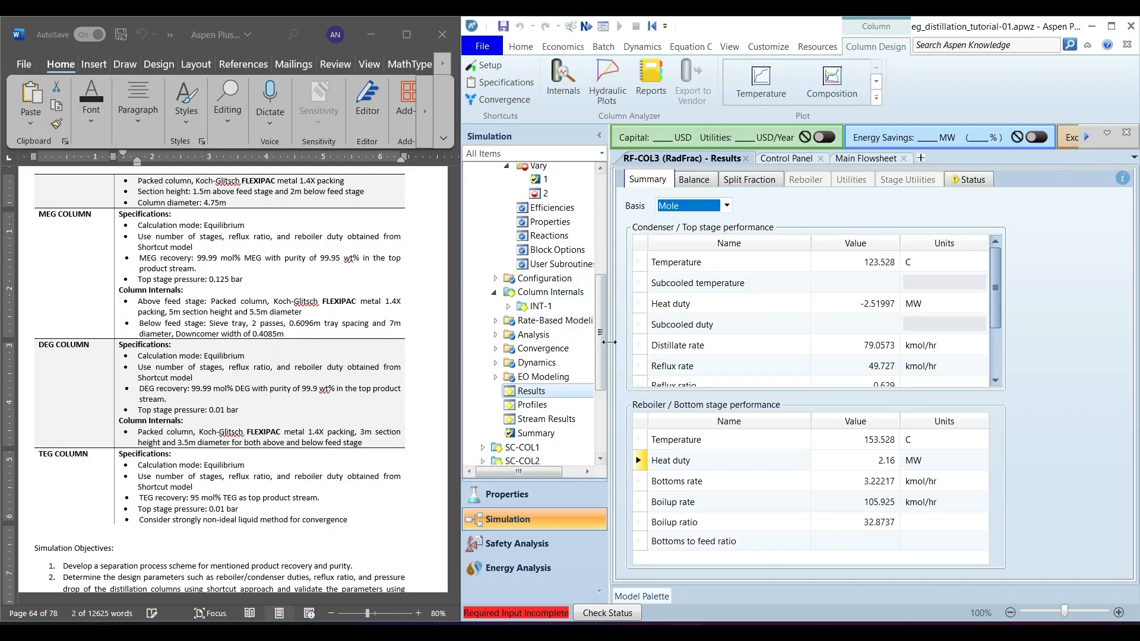
- Set the bounds of the RF-COL3 reboiler duty vary to 0.1 MW lower and 5 MW upper
scroll(604, 331, "up", 2)
double_click(544, 255)
left_click(787, 286)
type("0.1")
left_click(783, 302)
key("Return")
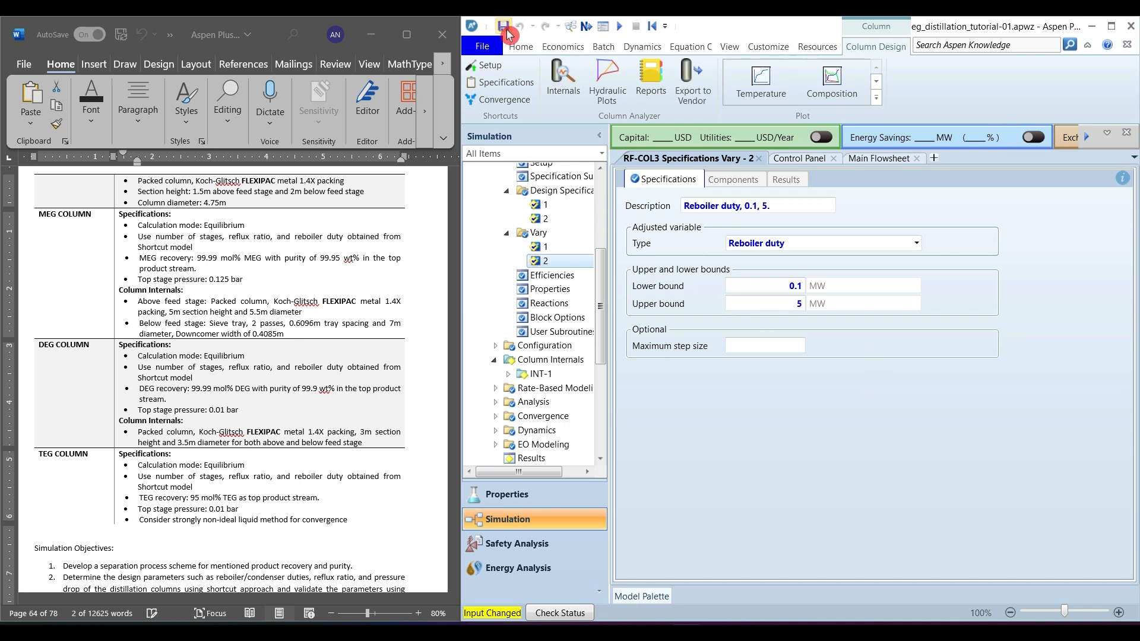
- Run the simulation and review the run messages in the Control Panel for errors and warnings
left_click(619, 26)
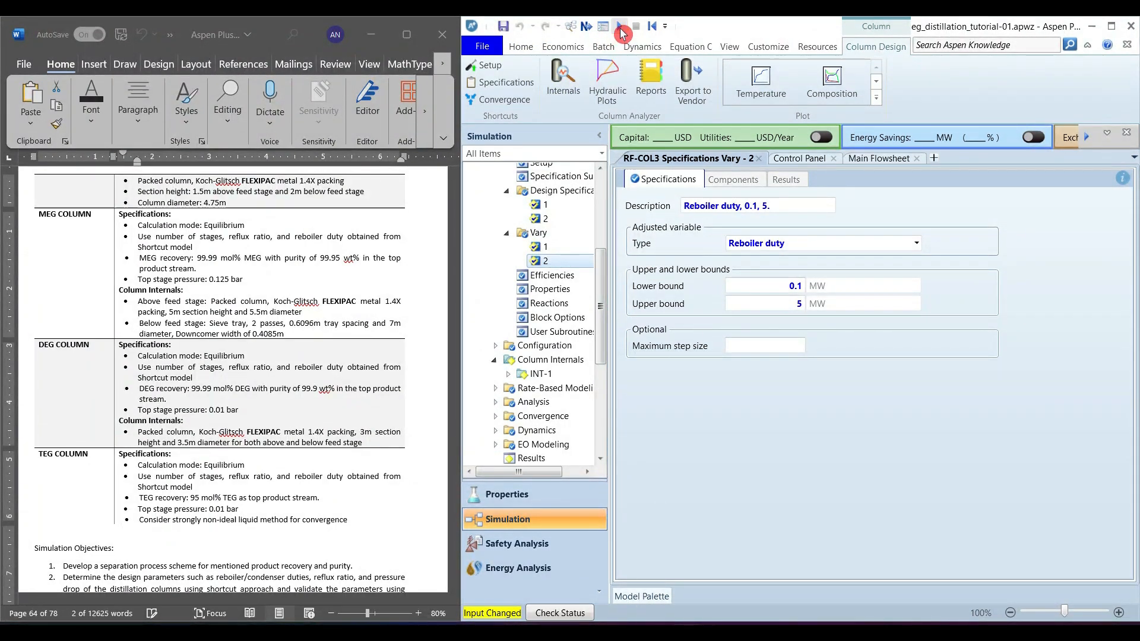
left_click(806, 159)
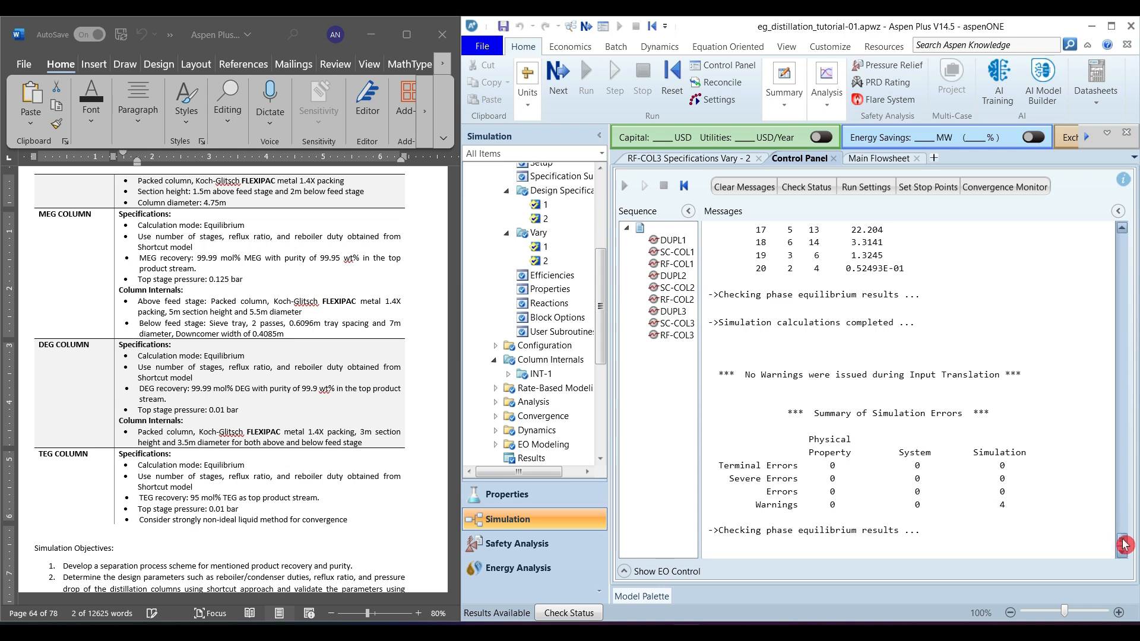
mouse_move(1124, 545)
left_mouse_down()
mouse_move(1123, 519)
mouse_move(1128, 547)
left_mouse_up()
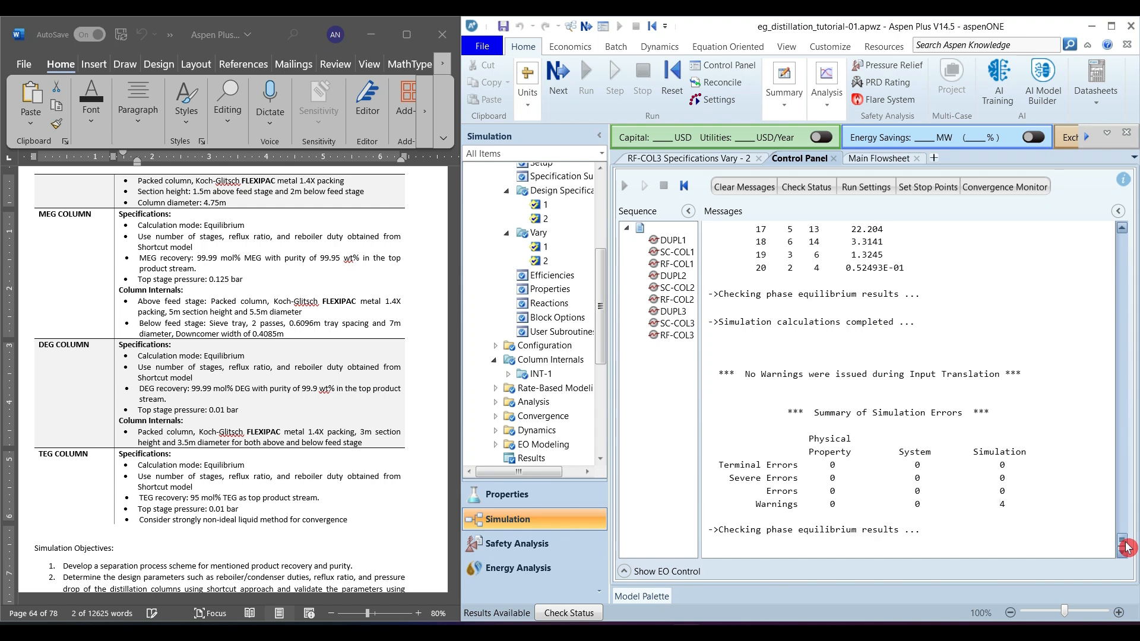
- Compare the DEG mole flows of feed F6 and product RF-TOP3 in the RF-COL3 stream results
left_click_drag(600, 331, 601, 367)
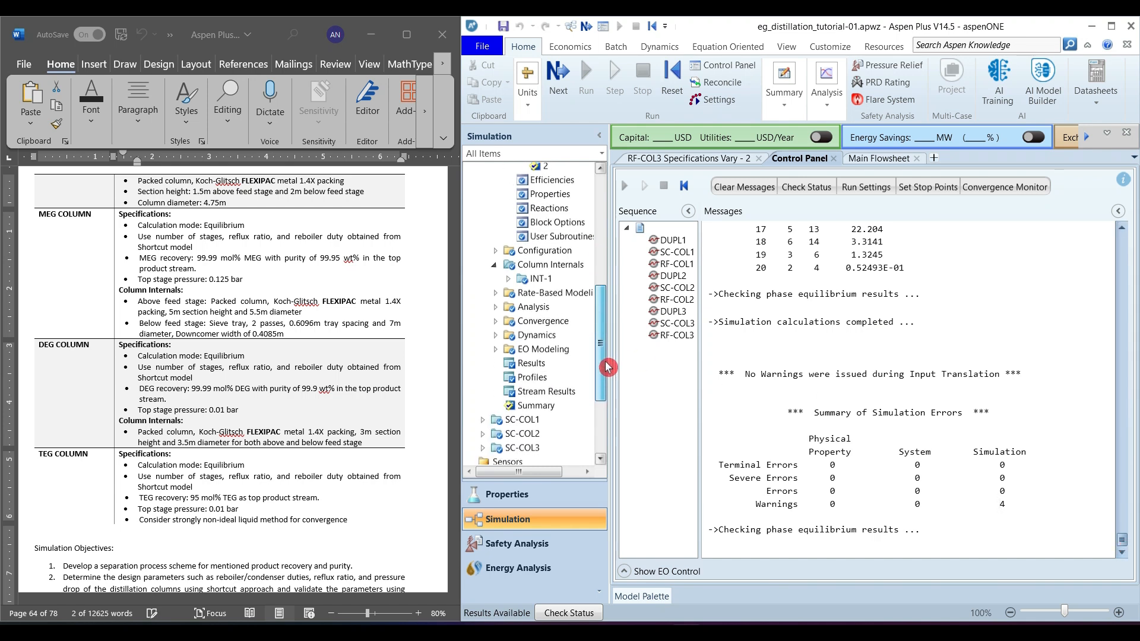
double_click(541, 392)
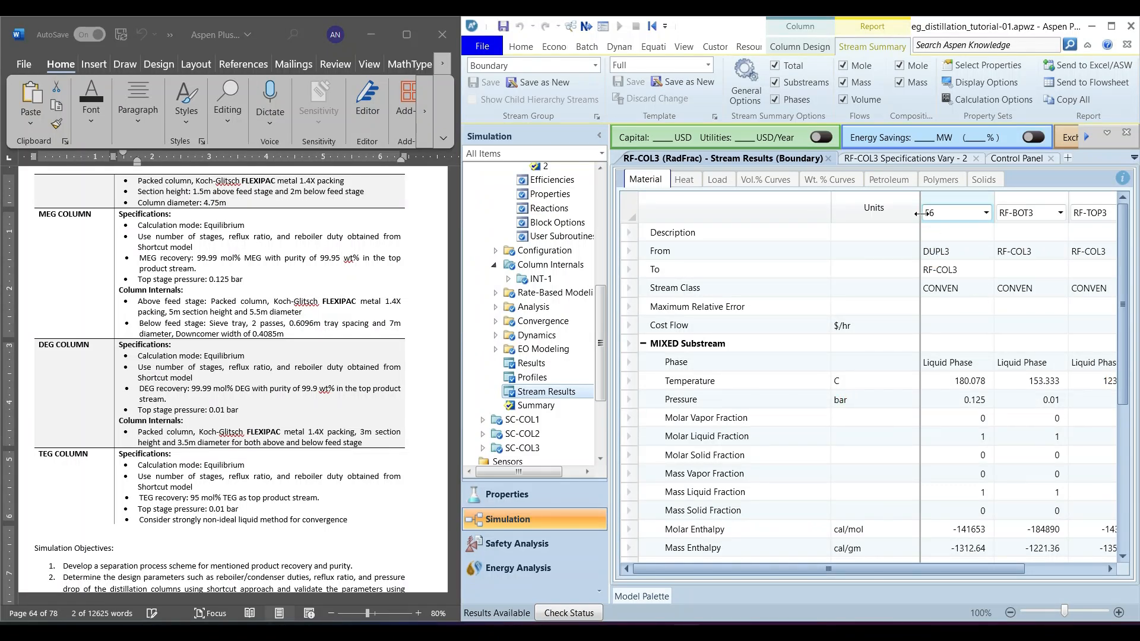
left_click_drag(898, 198, 871, 199)
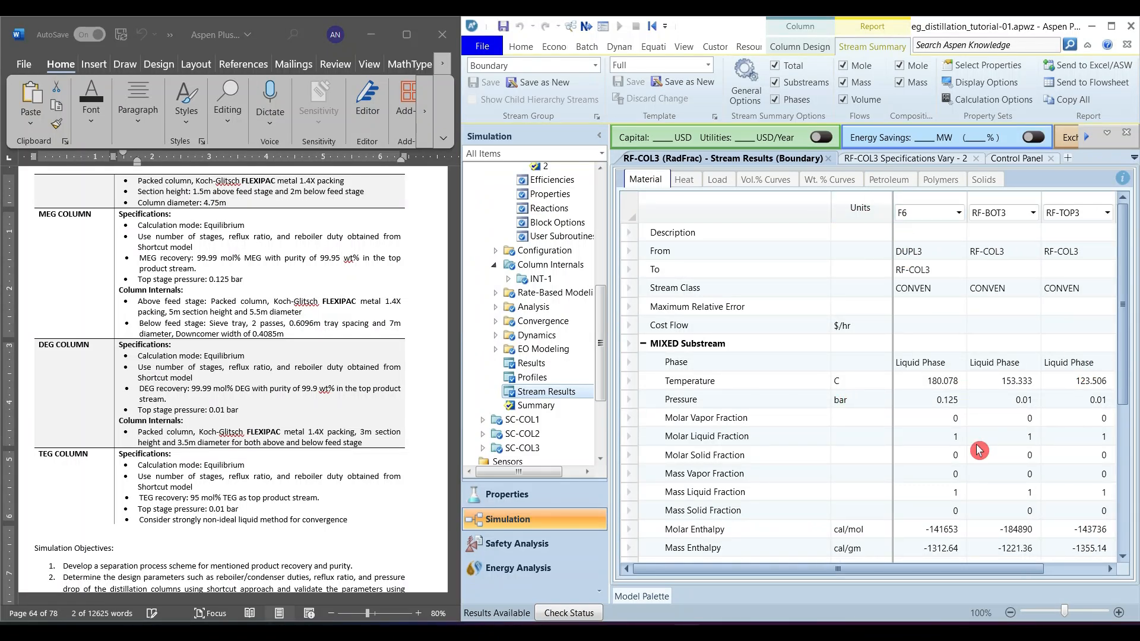
scroll(959, 450, "down", 5)
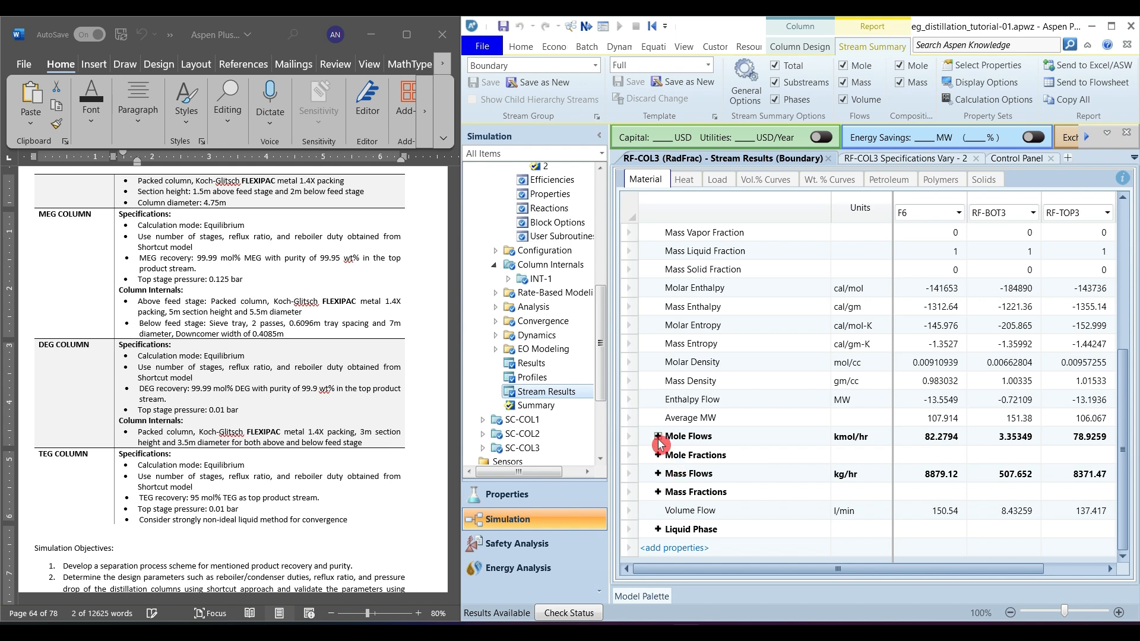
left_click(658, 437)
left_click(949, 457)
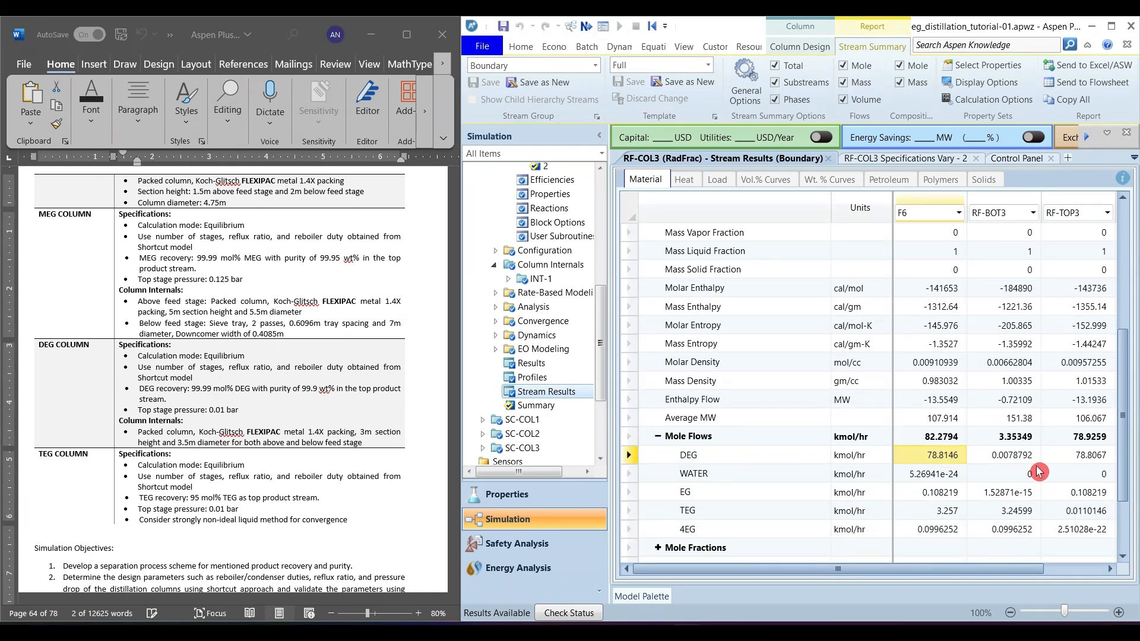
left_click(1102, 457)
- Compare the DEG mass fractions of F6 and RF-TOP3 in the RF-COL3 stream results
left_click_drag(1123, 435, 1124, 505)
left_click(658, 491)
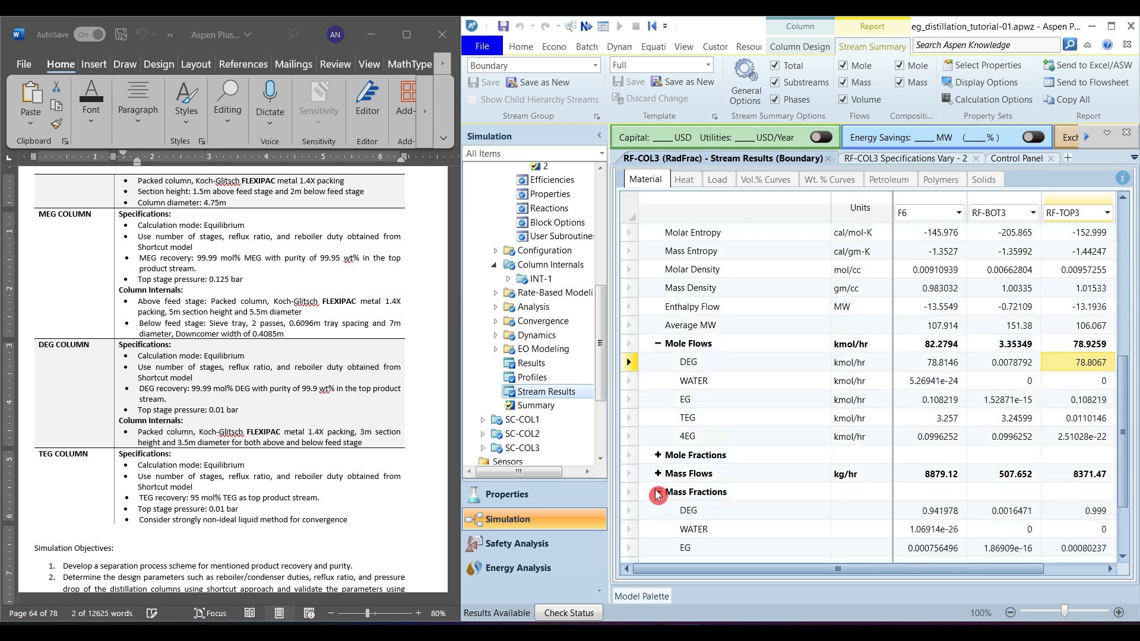
left_click(1096, 515)
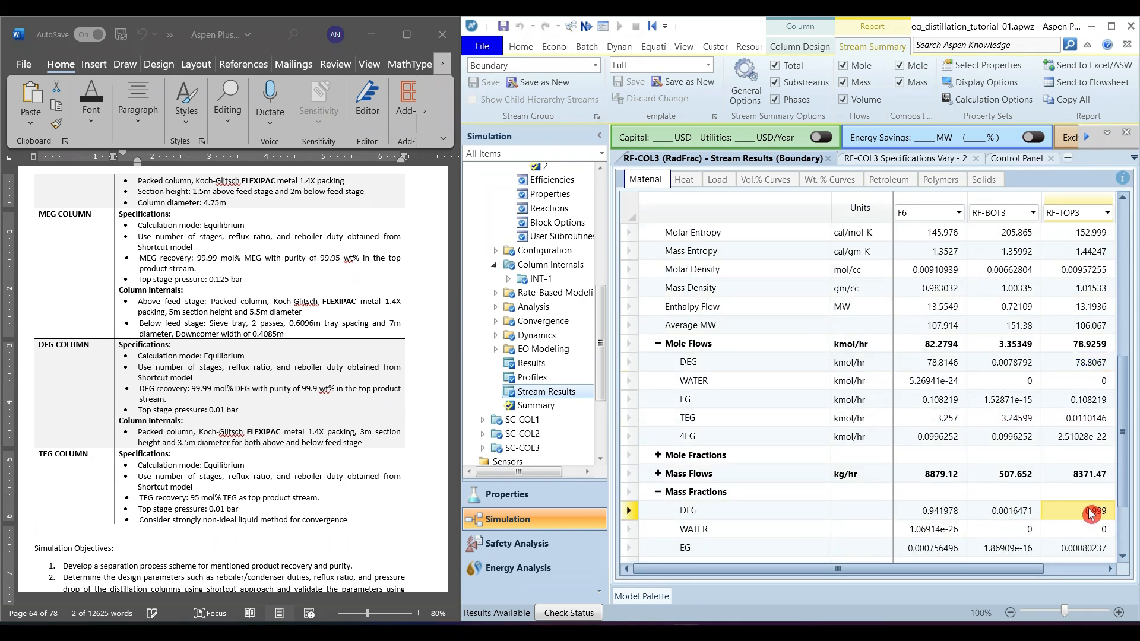
left_click(933, 519)
left_click(1078, 514)
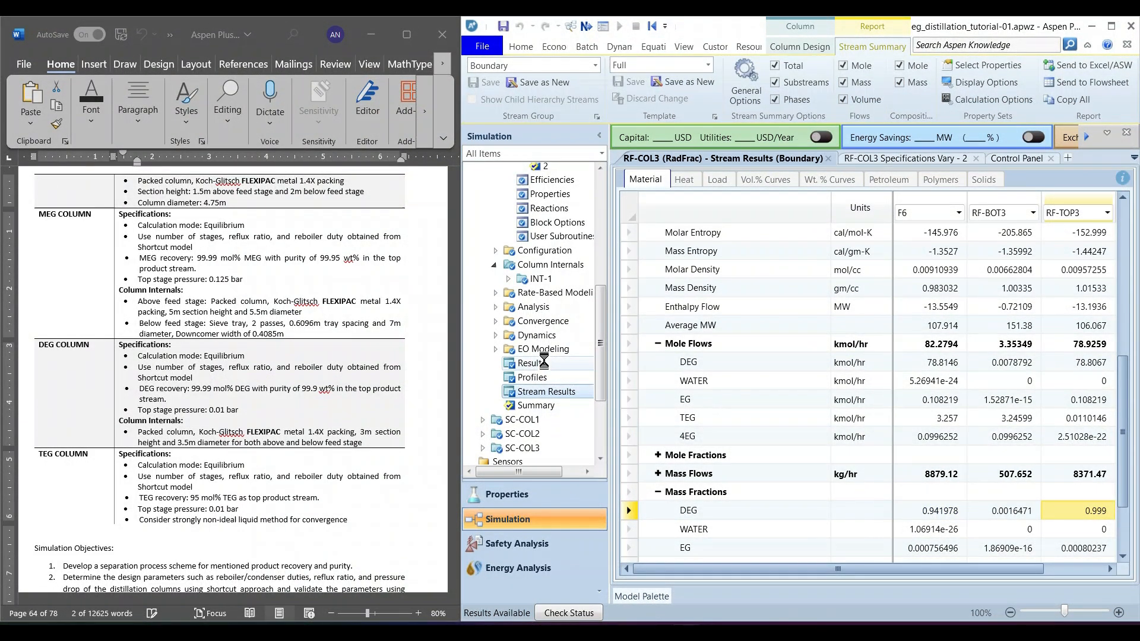
- Examine the condenser and reboiler heat duties in the RF-COL3 results summary
left_click(546, 366)
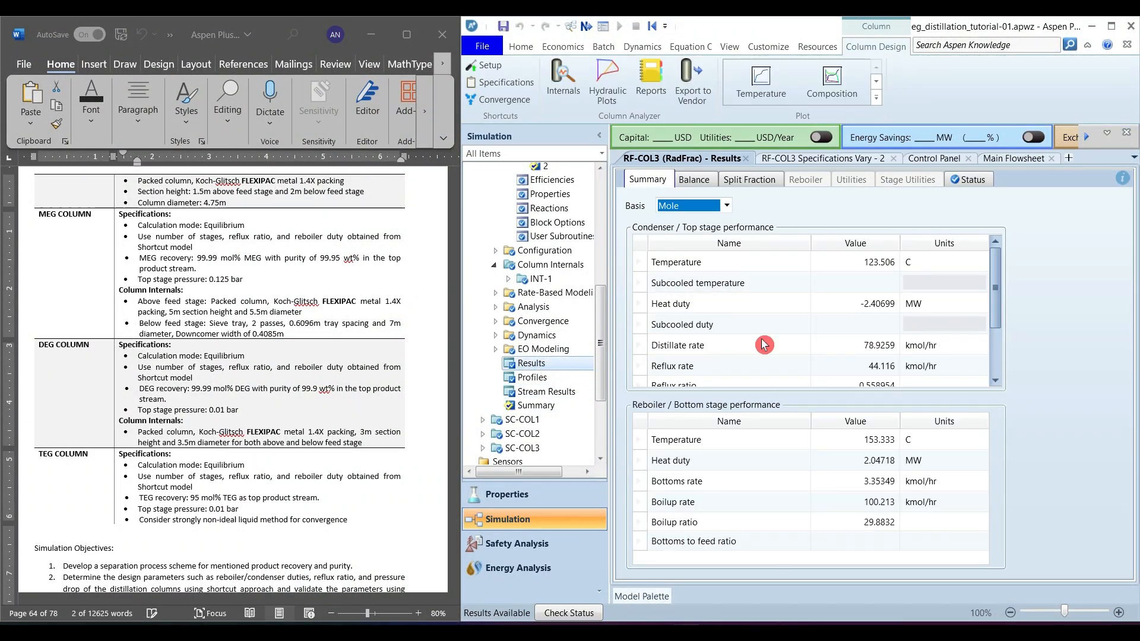
left_click(640, 304)
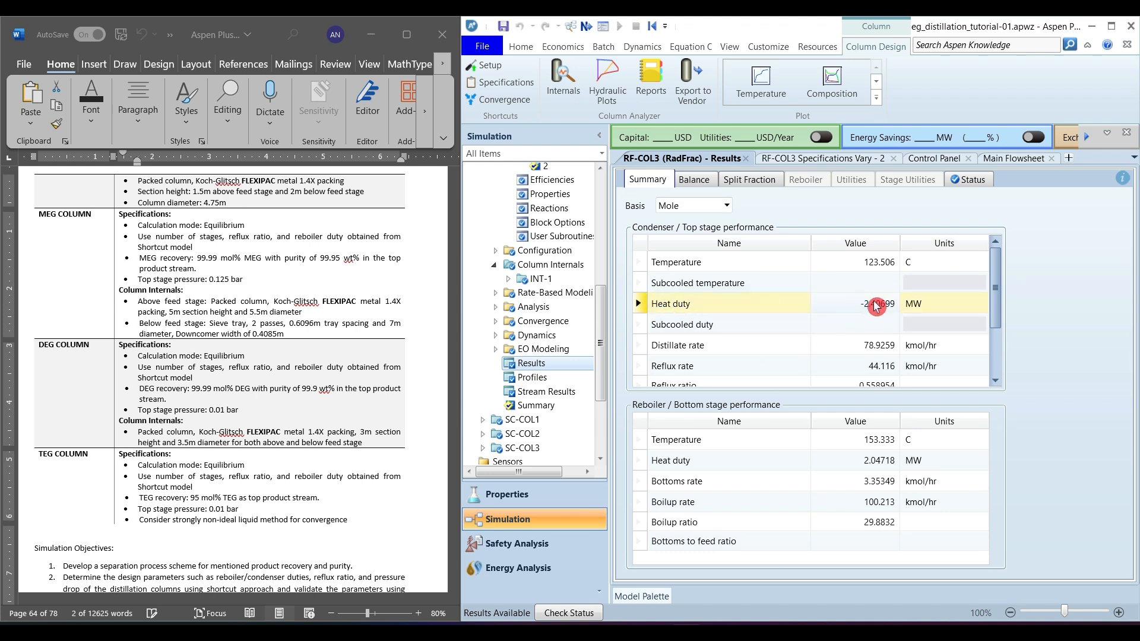
left_click(640, 462)
left_click(841, 469)
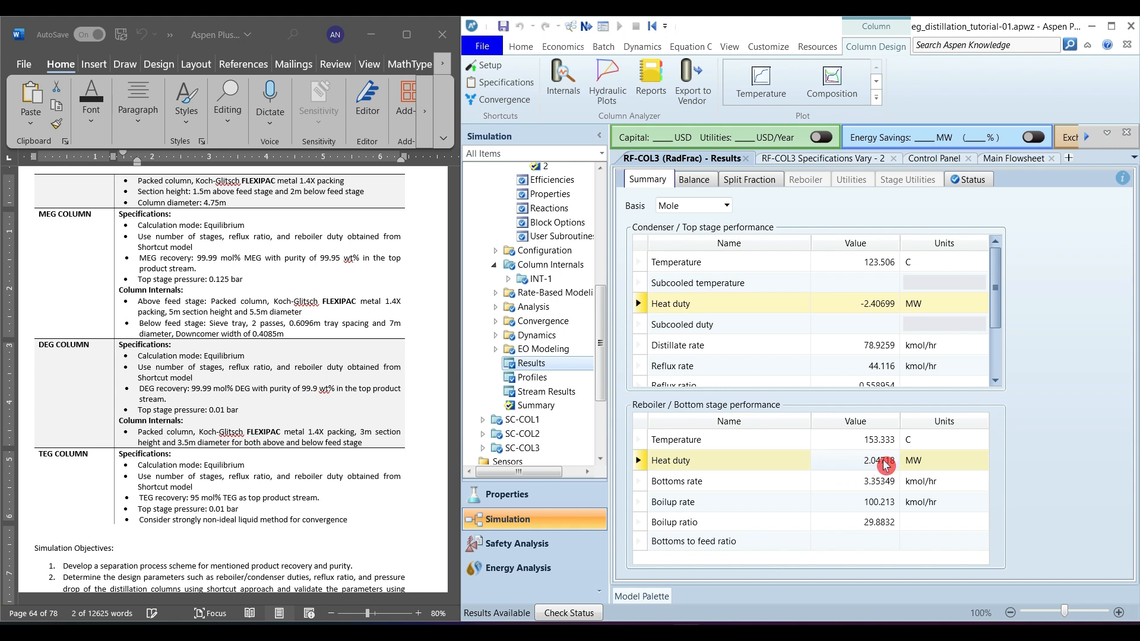
- Examine the final reflux ratio in the results of RF-COL3's first vary
left_click(608, 325)
left_click_drag(604, 323, 601, 270)
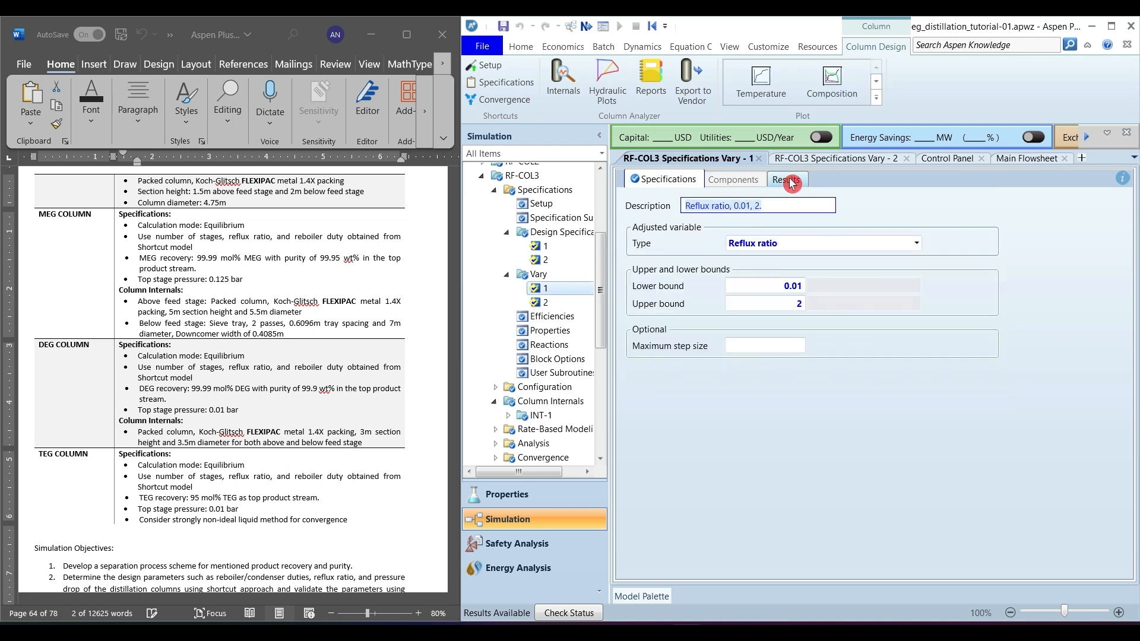
left_click(790, 180)
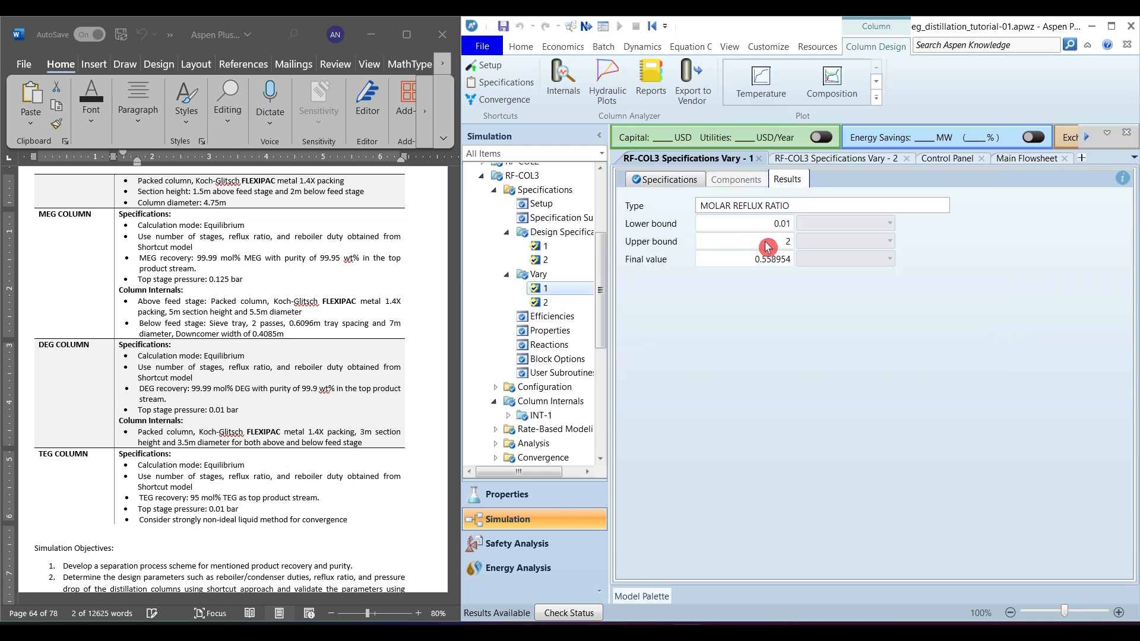
left_click(750, 264)
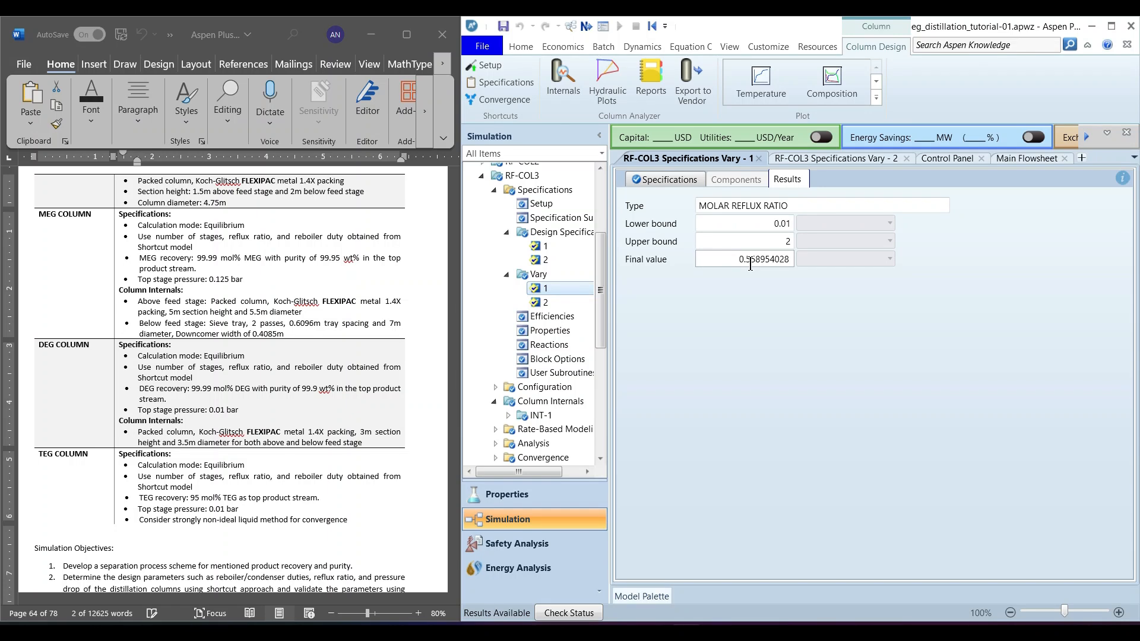
- Examine the final reflux ratio and final reboiler duty in the results of RF-COL3's two varies
left_click_drag(726, 264, 803, 267)
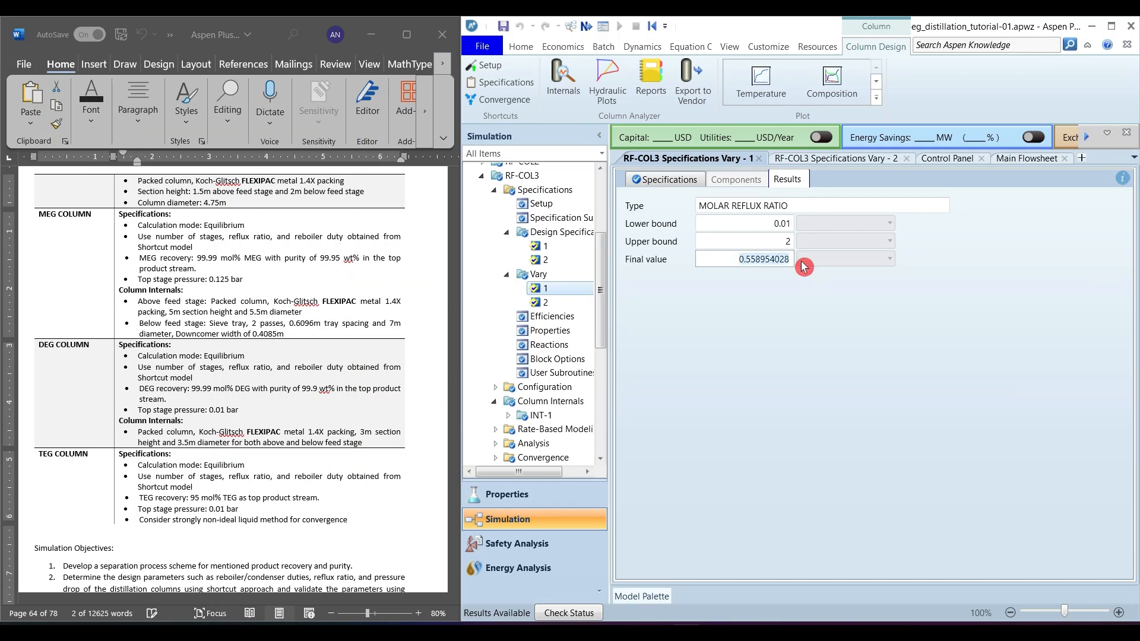
left_click(545, 304)
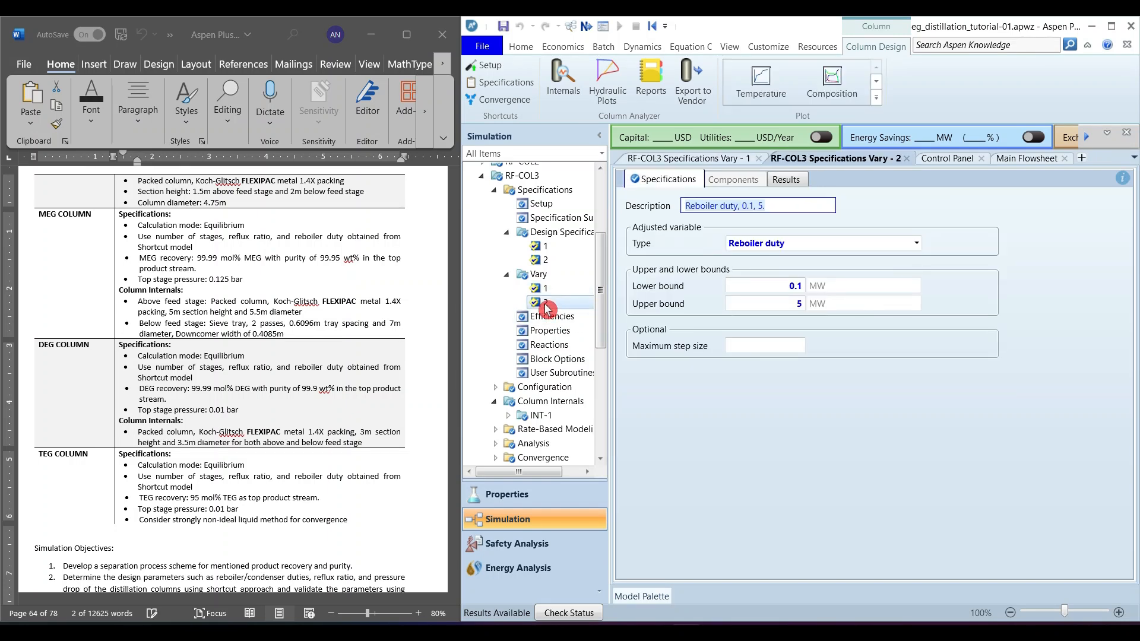
left_click(787, 180)
left_click(744, 262)
left_click_drag(741, 259, 819, 266)
left_click(711, 337)
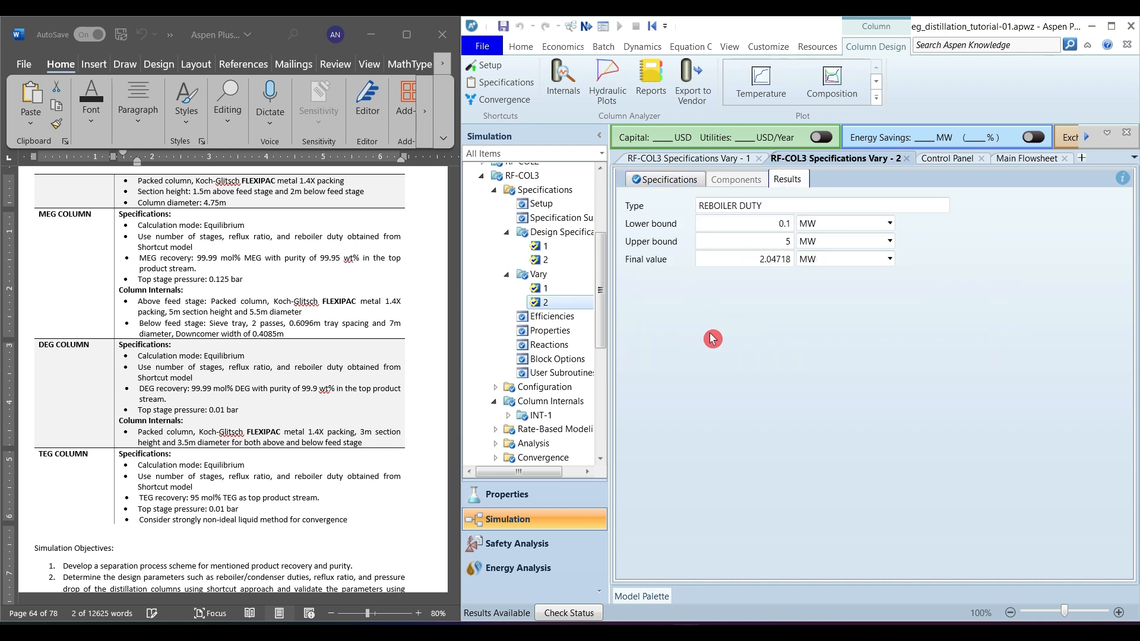
- Reconcile the run results into the input specifications without feed or tear streams, and check RF-COL3's reflux ratio against its first vary
left_click(542, 204)
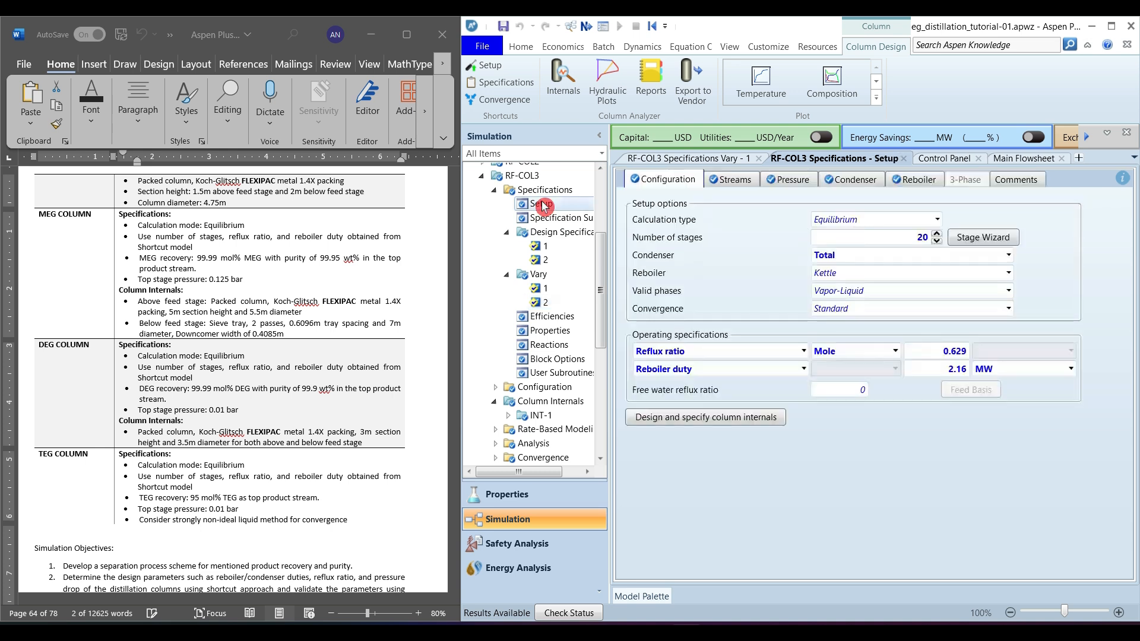
left_click(935, 375)
left_click(936, 351)
left_click(936, 370)
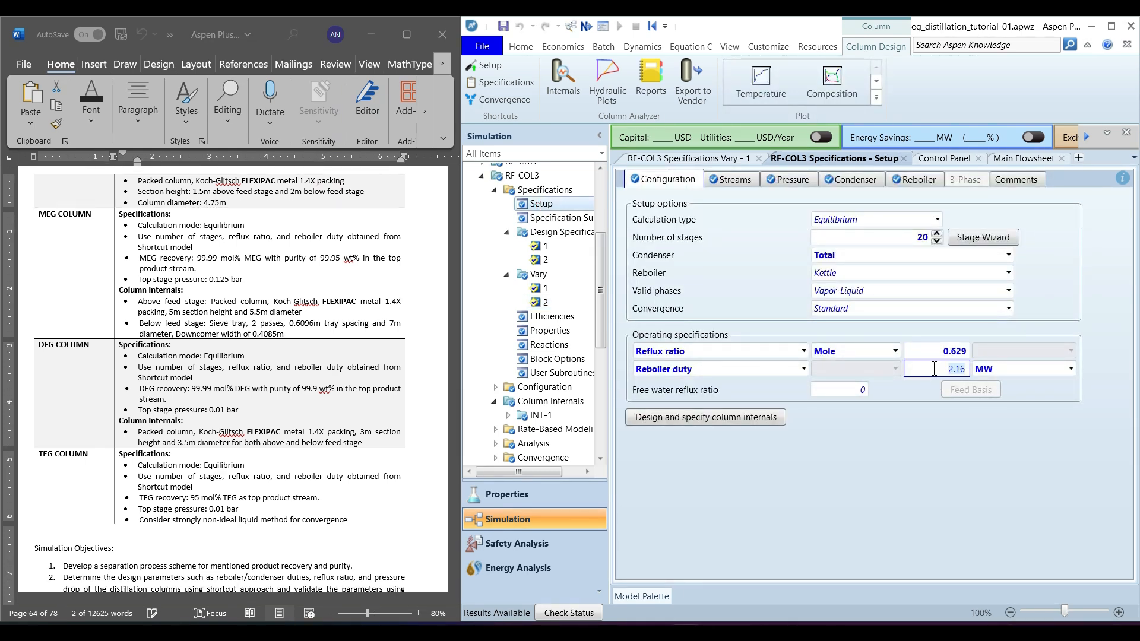
left_click(521, 47)
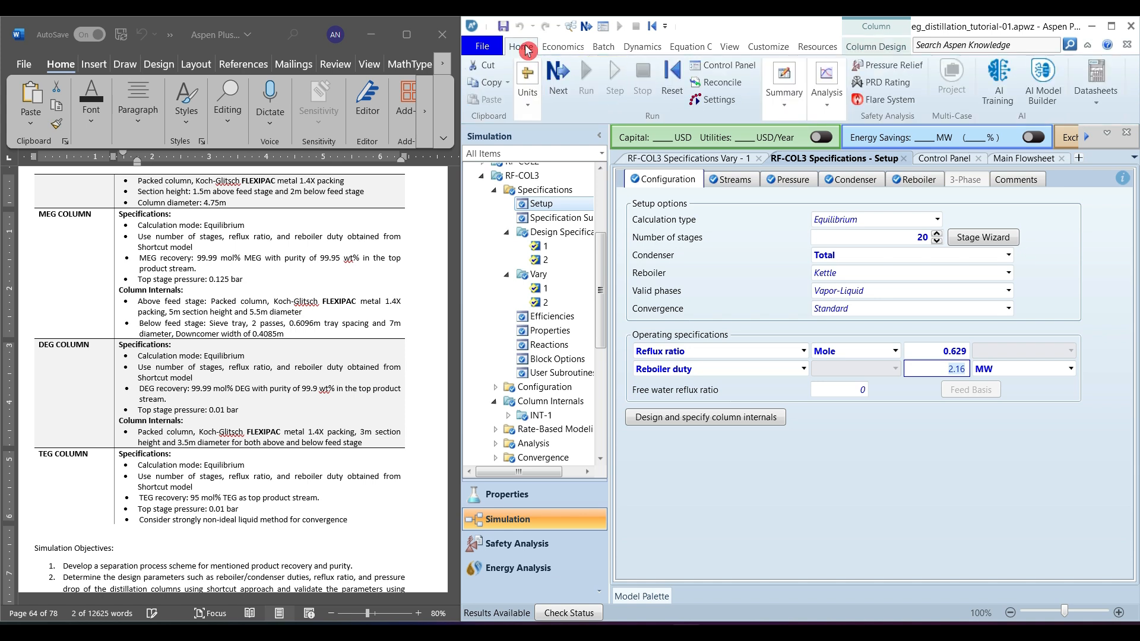
left_click(710, 86)
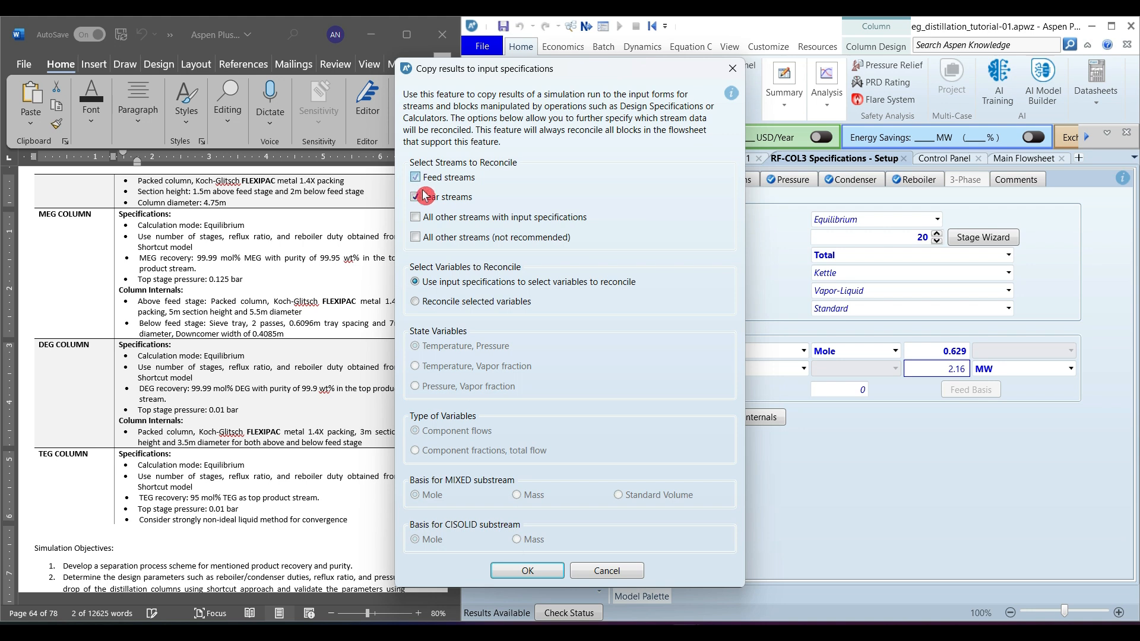
left_click(538, 571)
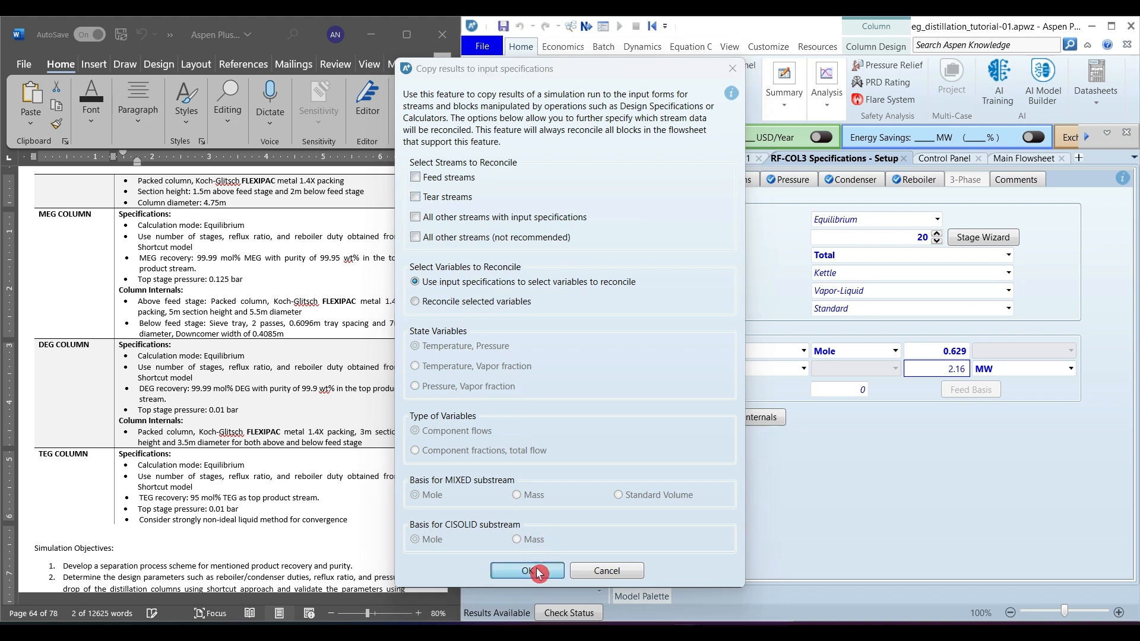
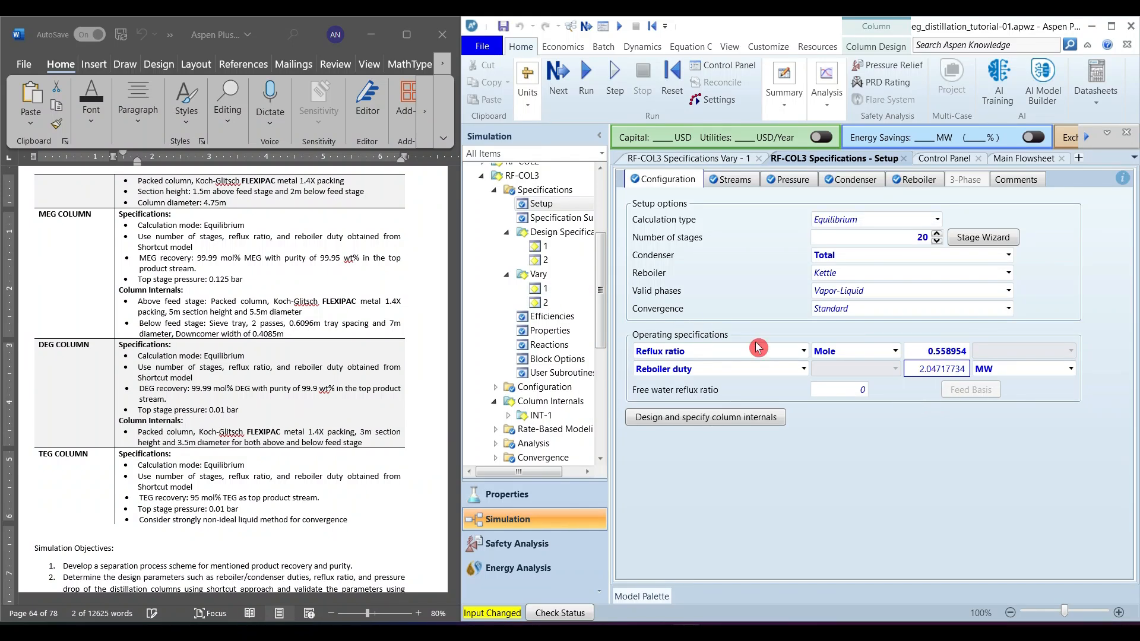
left_click(908, 352)
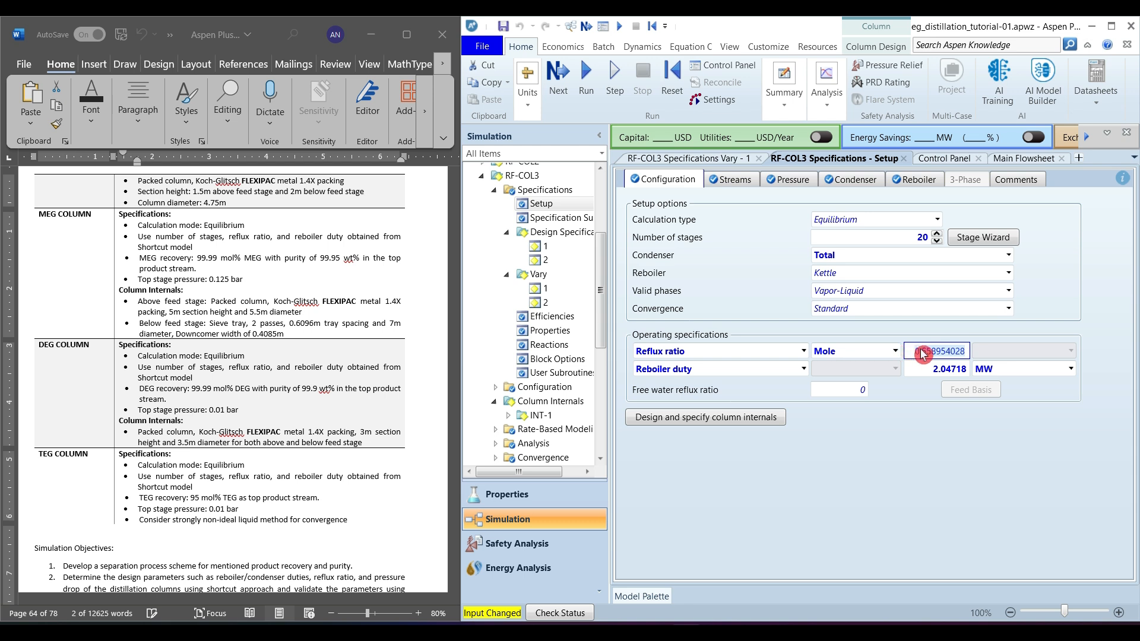
left_click(546, 290)
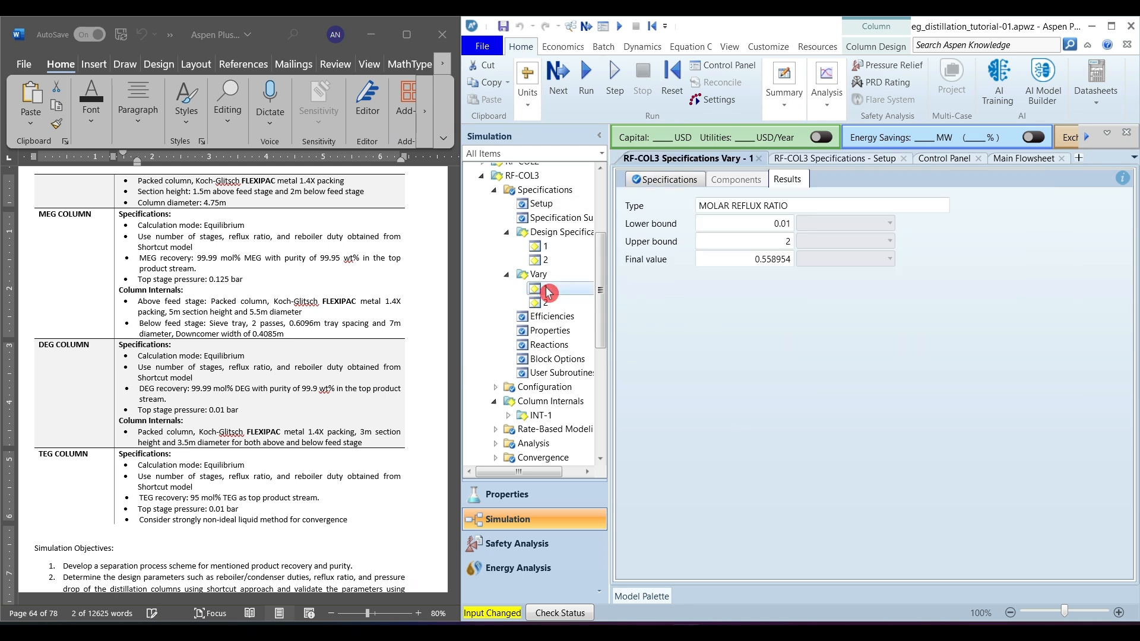
left_click(740, 259)
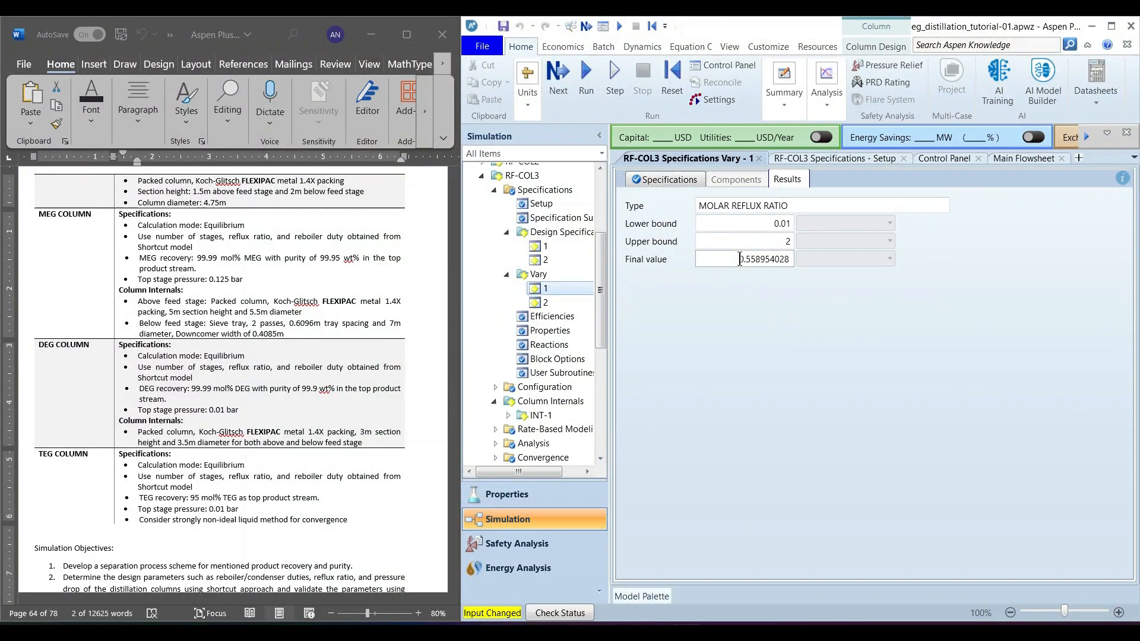
- Deactivate both design specifications and both varies of RF-COL3
left_click(557, 232)
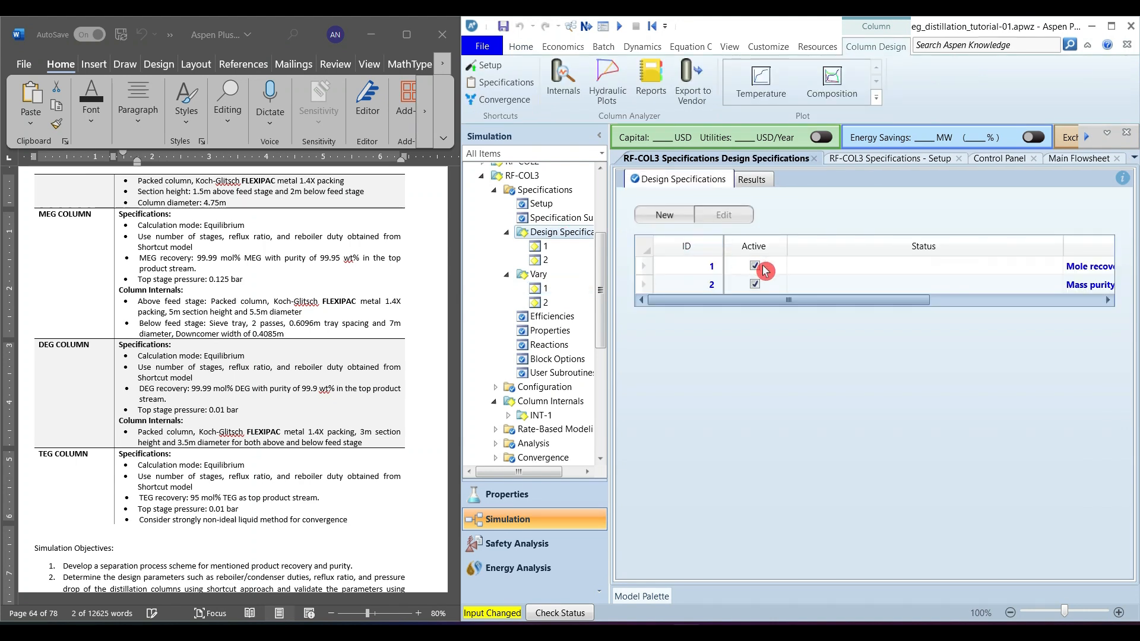
left_click(755, 266)
left_click(755, 284)
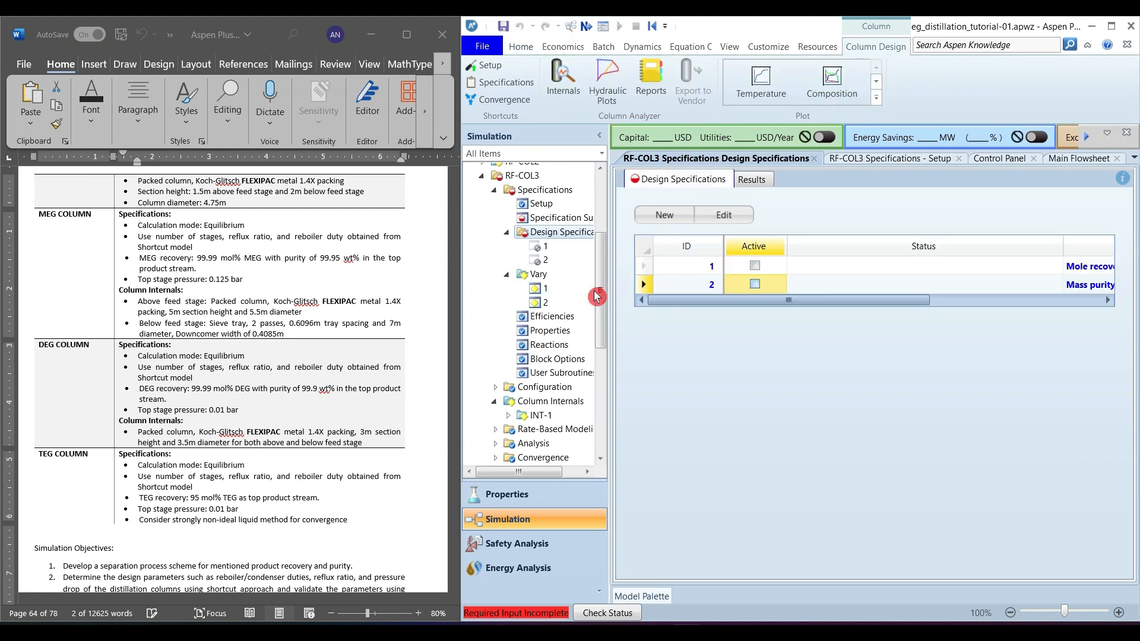
left_click(538, 274)
left_click(758, 269)
left_click(754, 266)
left_click(755, 284)
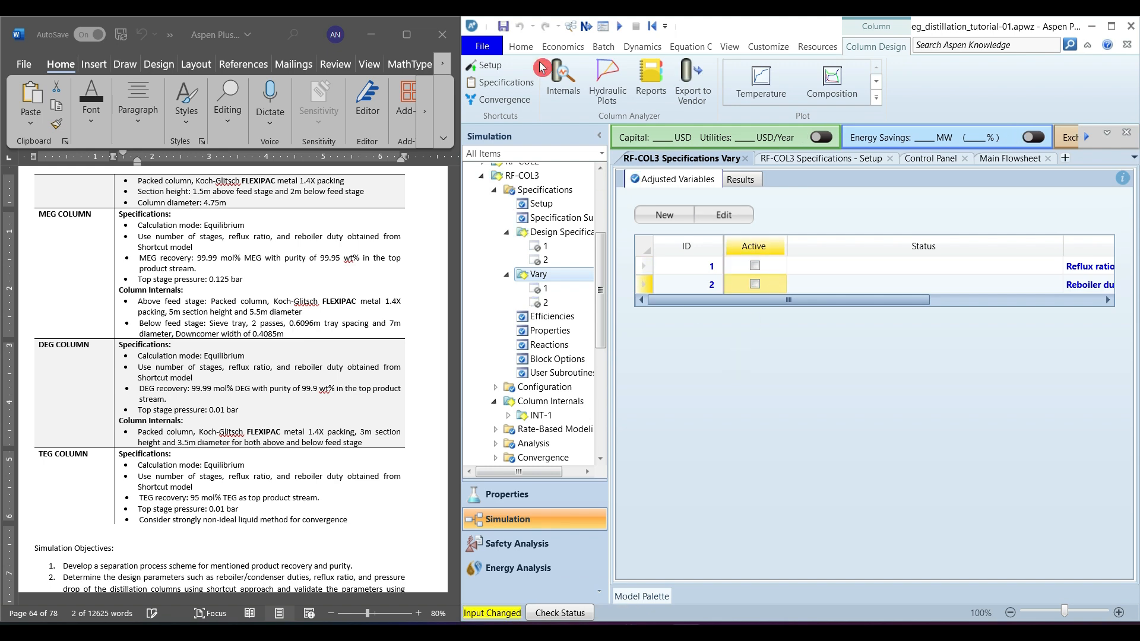
- Run the simulation with the reconciled RF-COL3 inputs and review the run messages and error summary
left_click(620, 27)
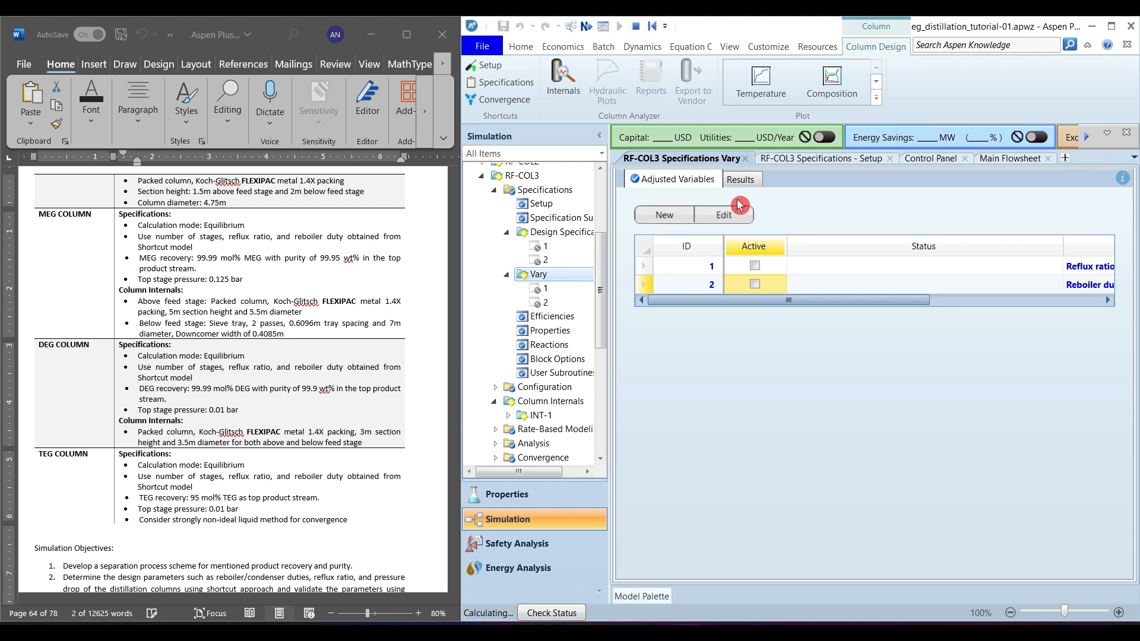
left_click(943, 161)
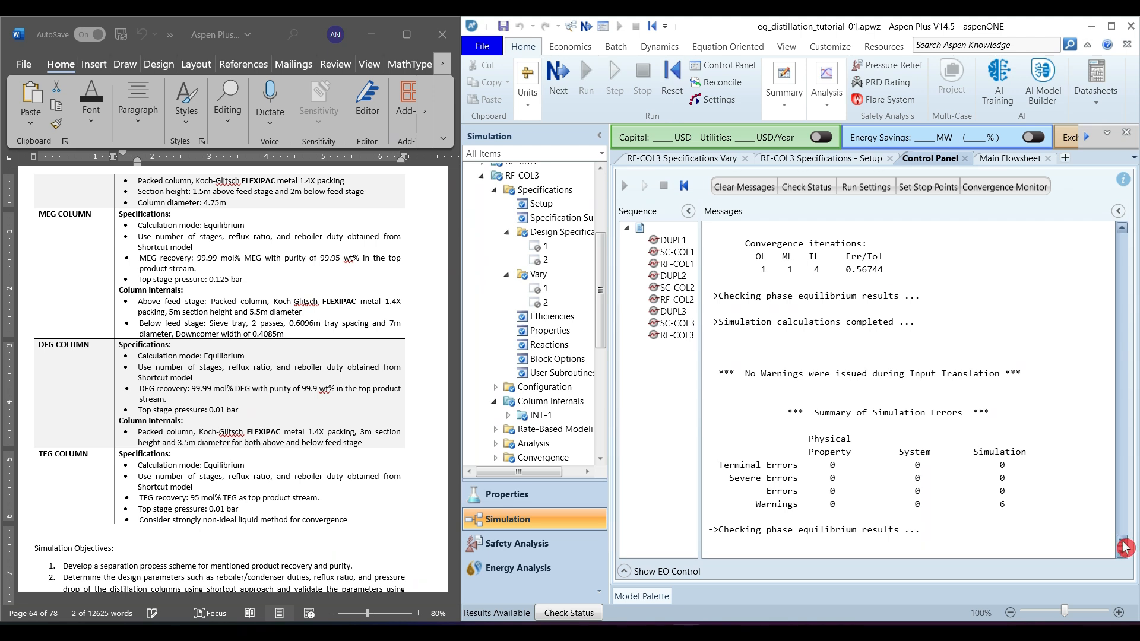
scroll(1124, 547, "up", 7)
mouse_move(1124, 538)
left_mouse_down()
mouse_move(1119, 514)
mouse_move(1123, 555)
left_mouse_up()
- Compare the DEG mass fractions of F6 and RF-TOP3 in RF-COL3's stream results from the reconciled run
left_click(506, 232)
left_click(508, 246)
left_click(494, 190)
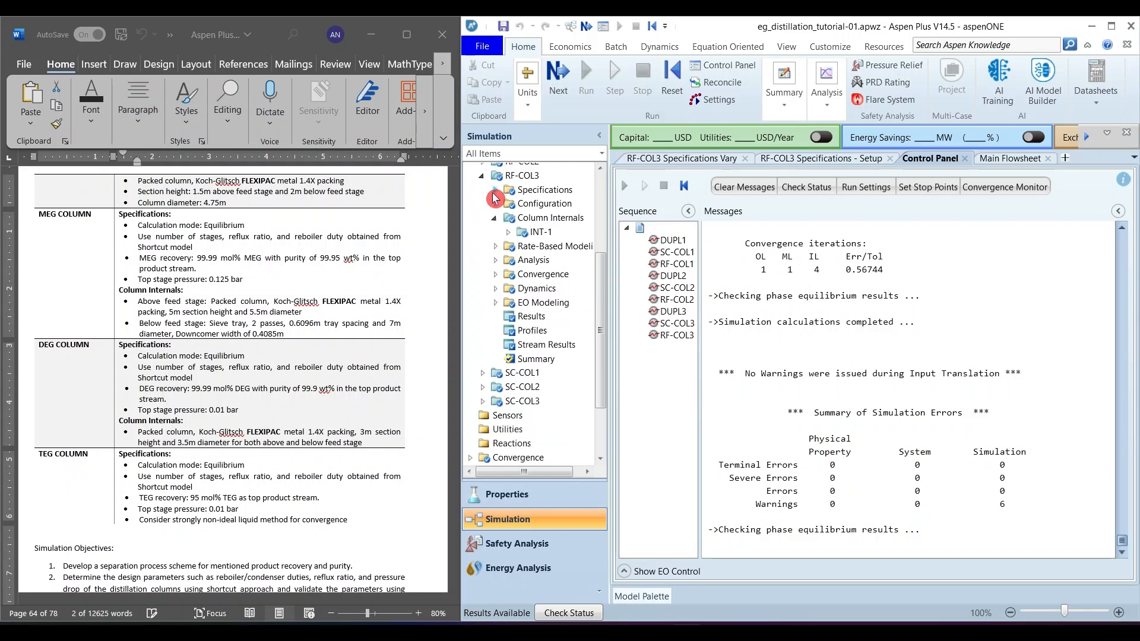
double_click(570, 346)
scroll(911, 466, "down", 5)
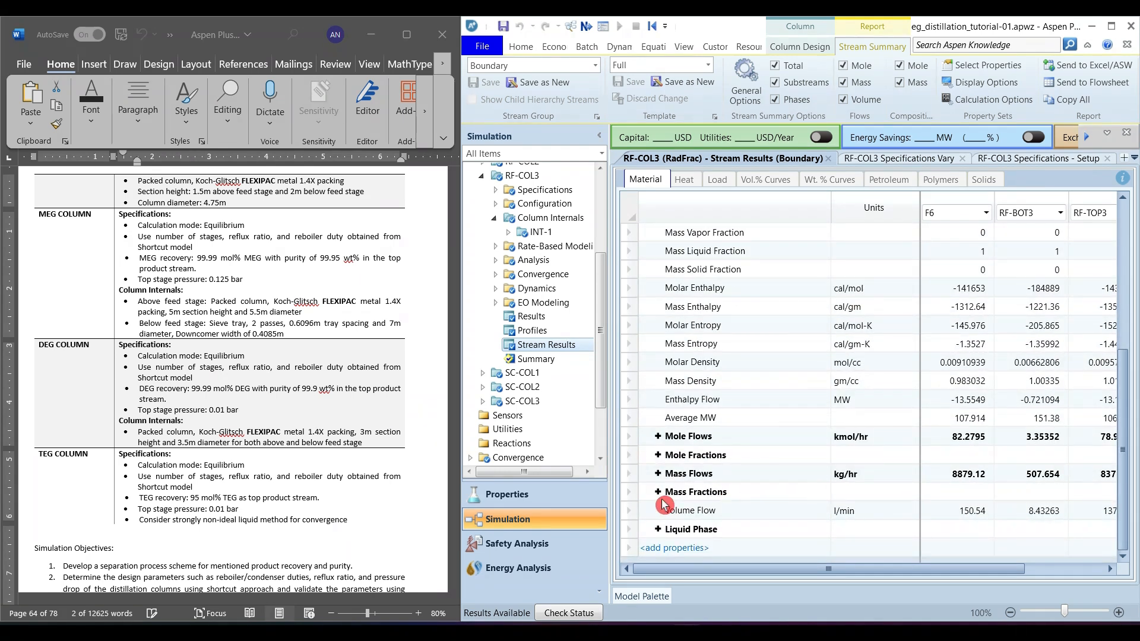
left_click(658, 493)
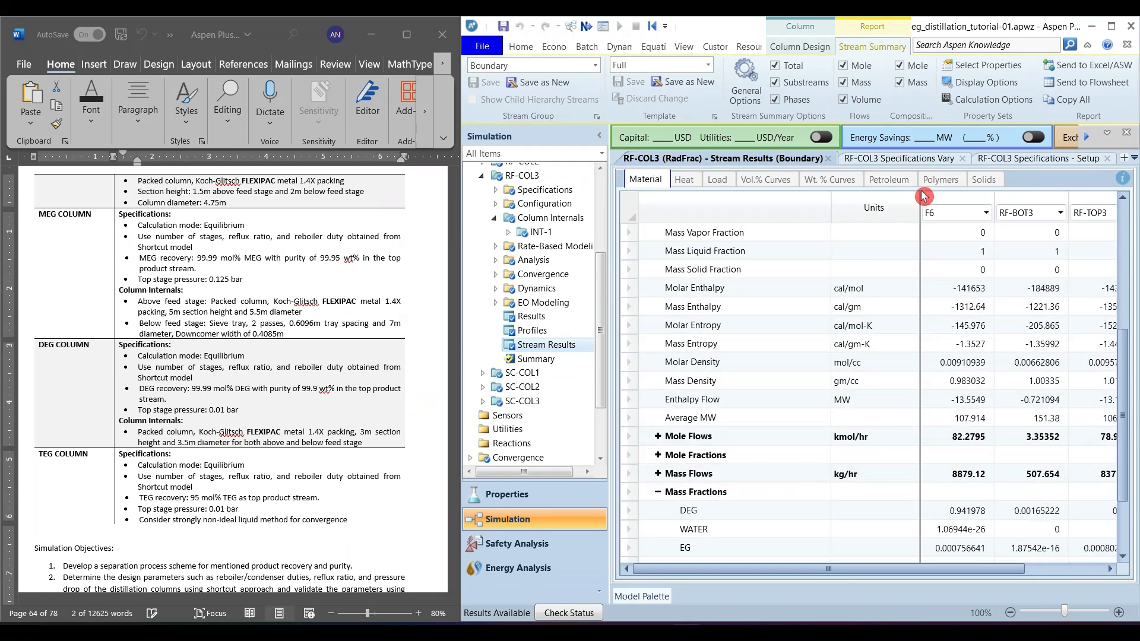
left_click_drag(895, 198, 872, 198)
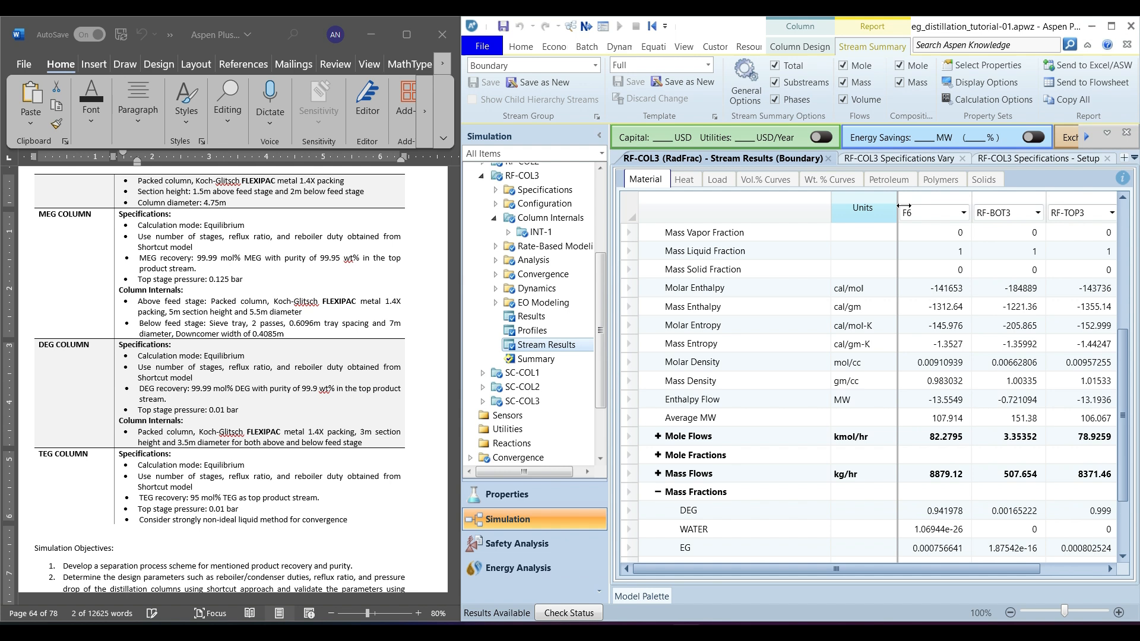
left_click(1087, 512)
left_click(951, 512)
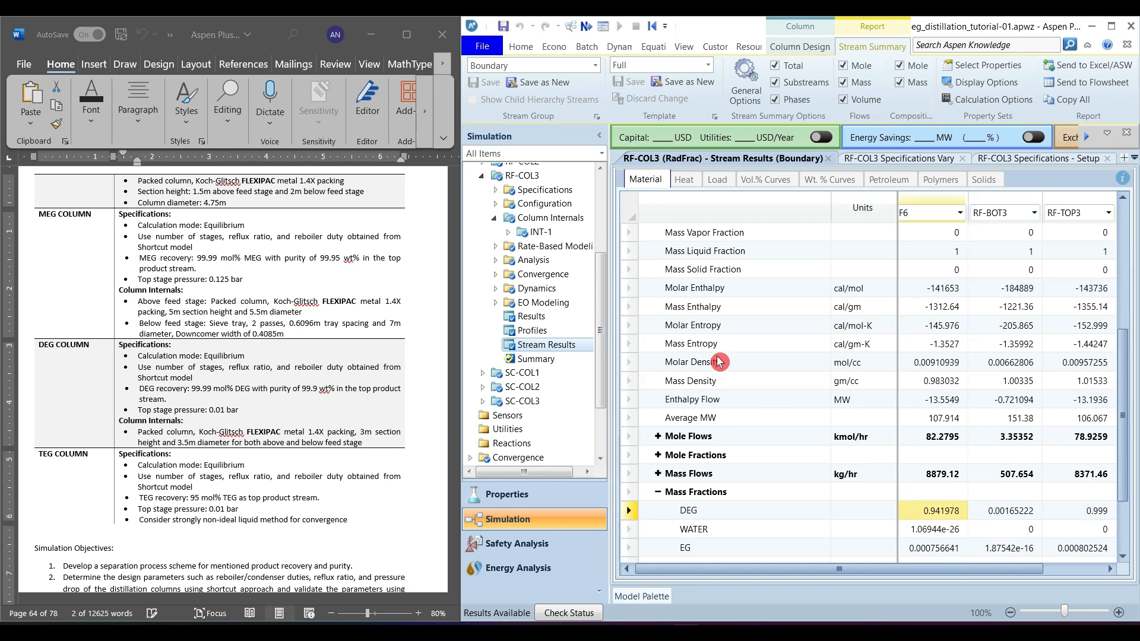
- Collapse the RF-COL3 block, close its results and specification forms, and return to the main flowsheet
scroll(601, 304, "up", 1)
left_click_drag(600, 300, 599, 291)
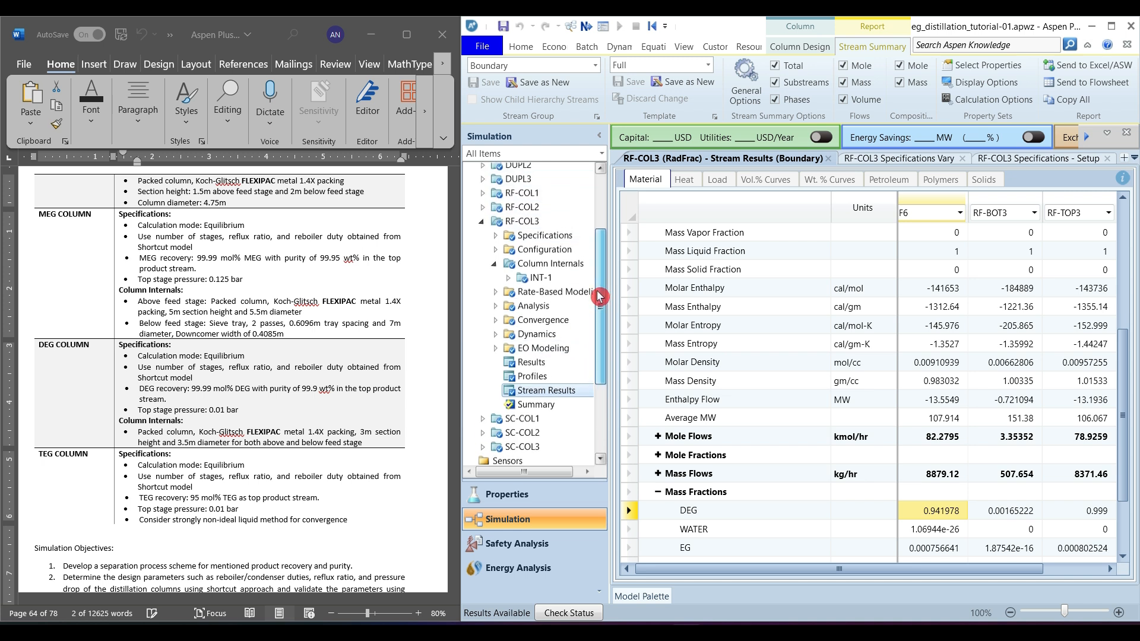
left_click(480, 224)
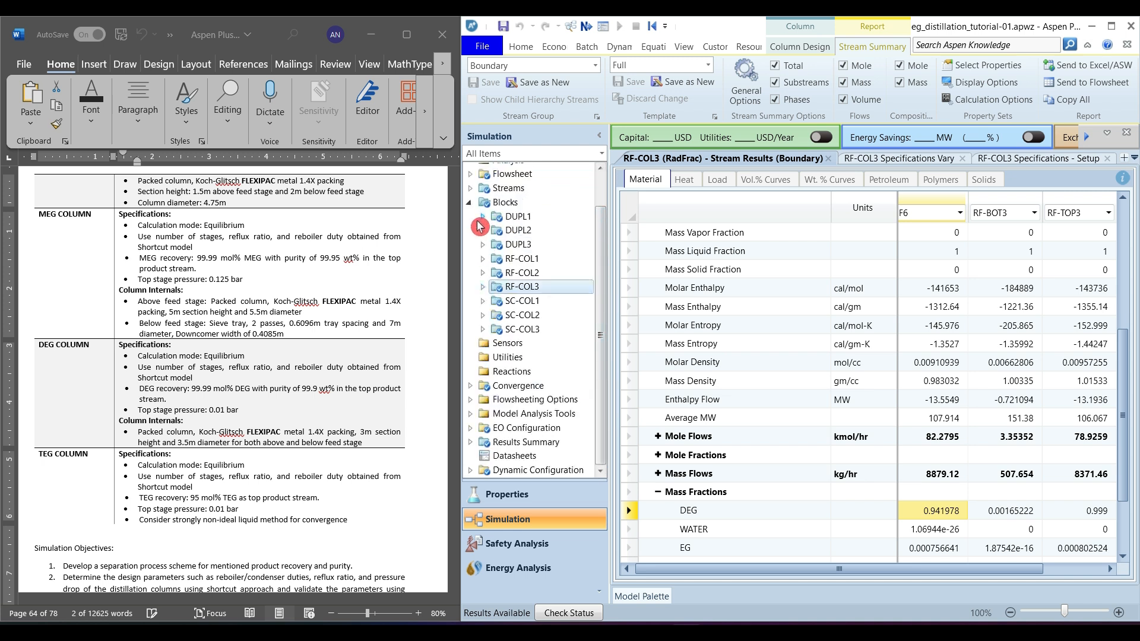
left_click(828, 159)
left_click(821, 160)
left_click(832, 159)
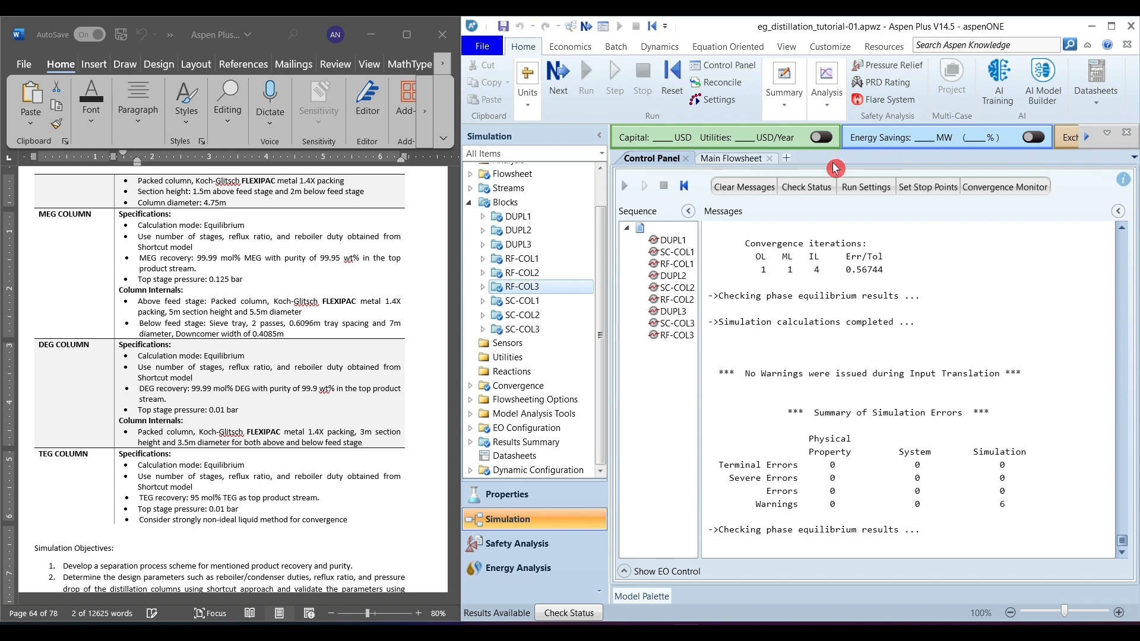
left_click(767, 169)
- Switch to the Word brief and read the TEG COLUMN specifications, including calculation mode, TEG recovery, top stage pressure and convergence method
left_click(958, 416)
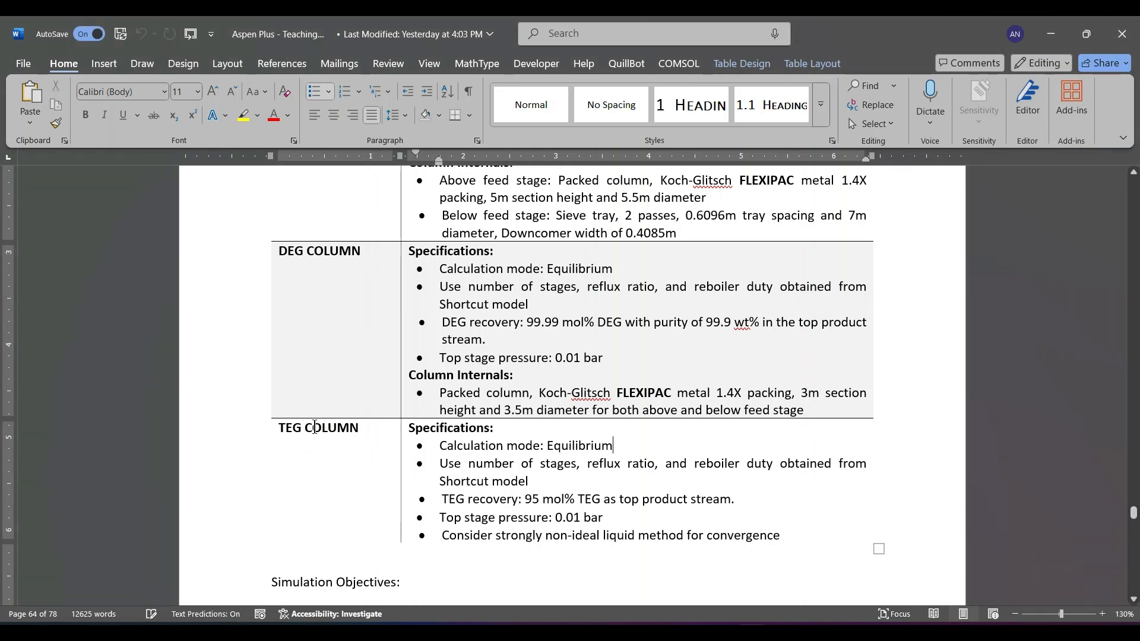
triple_click(292, 429)
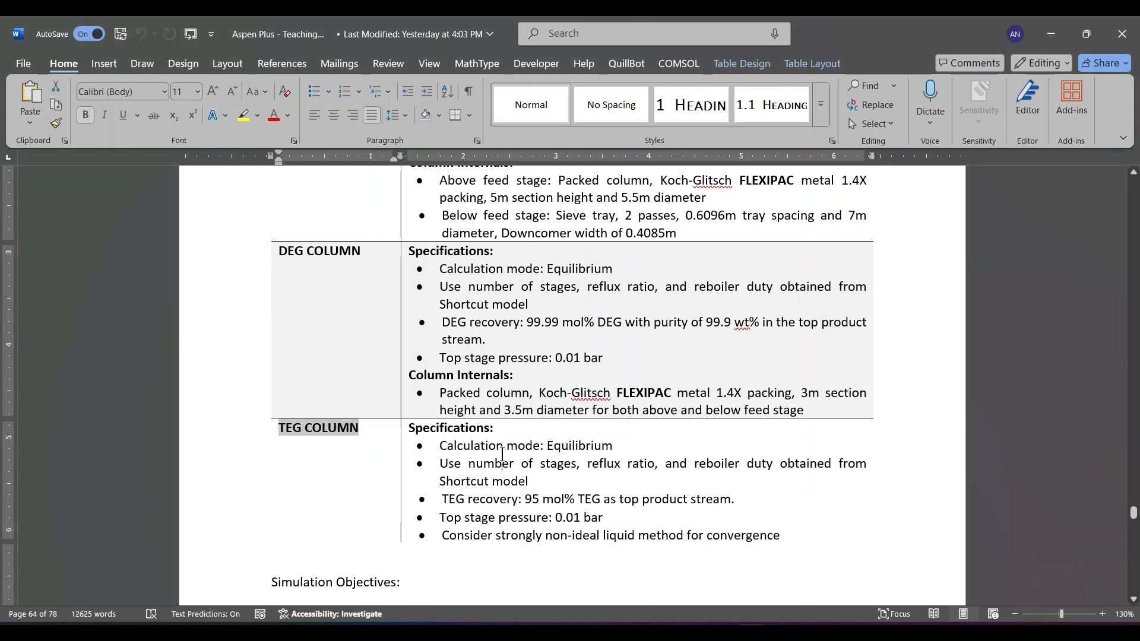
left_click(551, 450)
left_click_drag(549, 449, 594, 450)
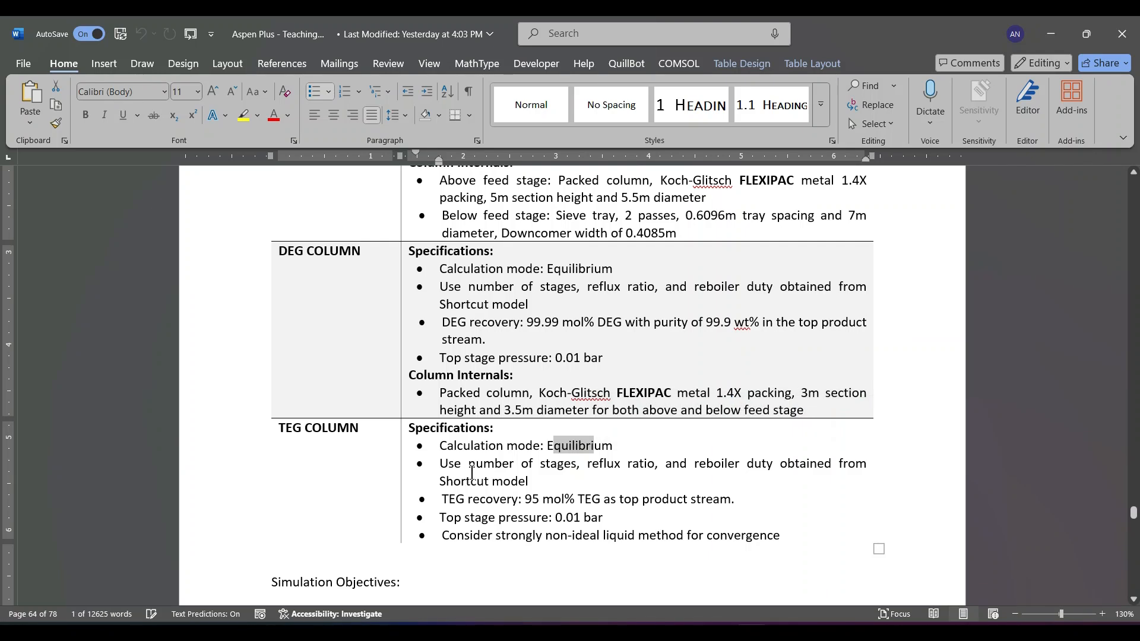
left_click_drag(528, 499, 742, 540)
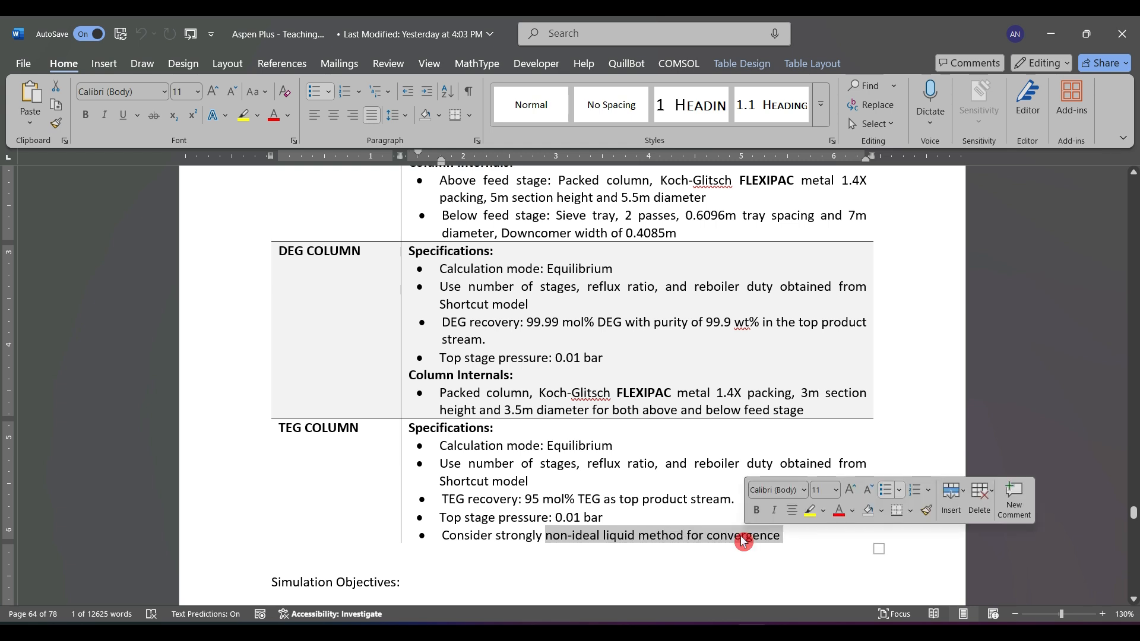
left_click(604, 517)
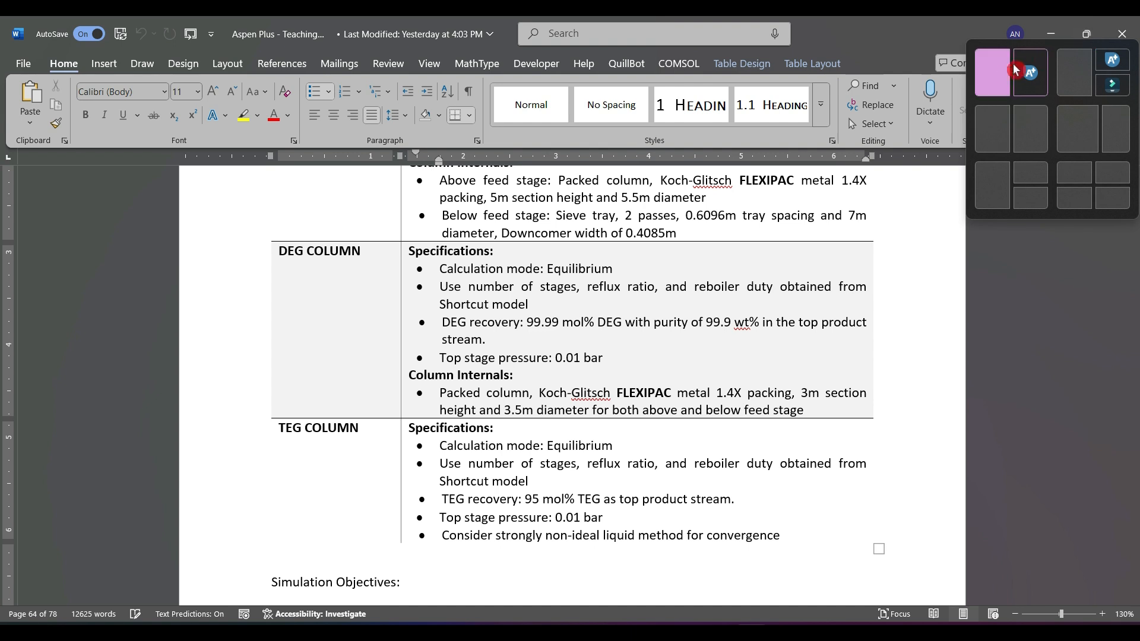
- Tile the Word brief beside Aspen Plus, narrow Word's share, and show the free flowsheet space beyond RF-COL3's product streams
left_click(992, 72)
left_click(611, 267)
left_click_drag(563, 311, 434, 322)
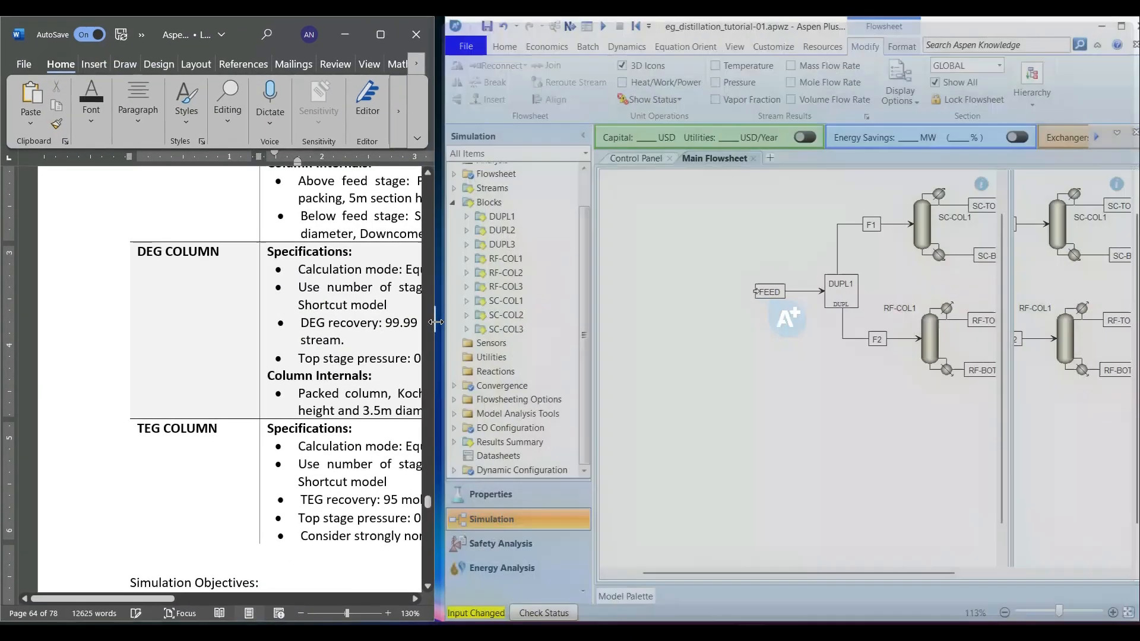
left_click(831, 575)
left_click_drag(831, 580, 1116, 580)
left_click(1114, 575)
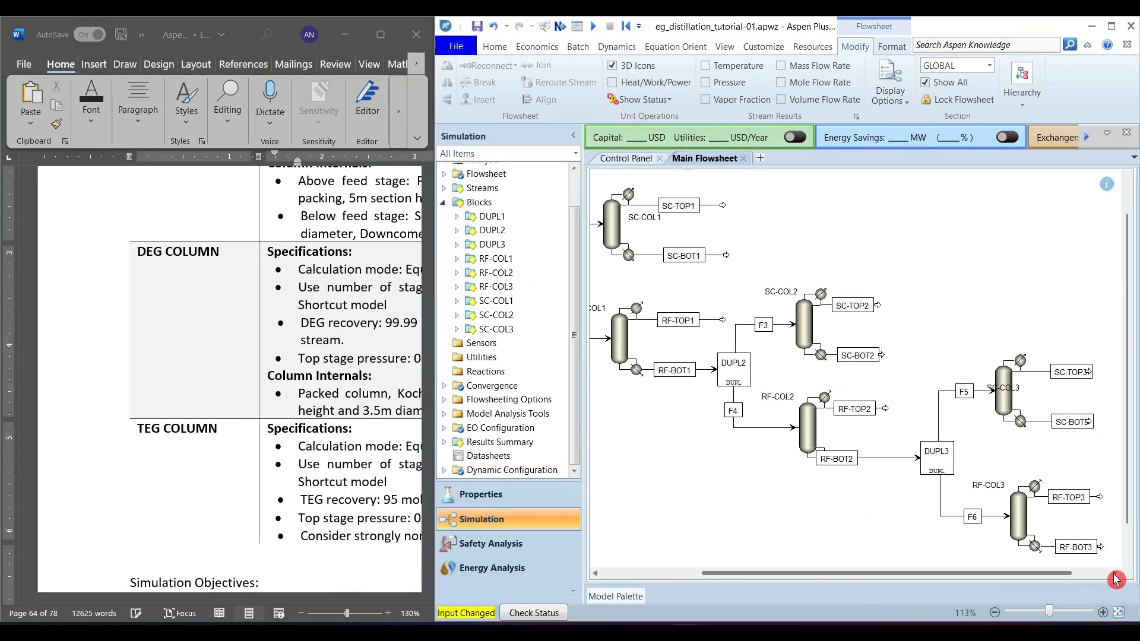
left_click_drag(1126, 504, 1131, 552)
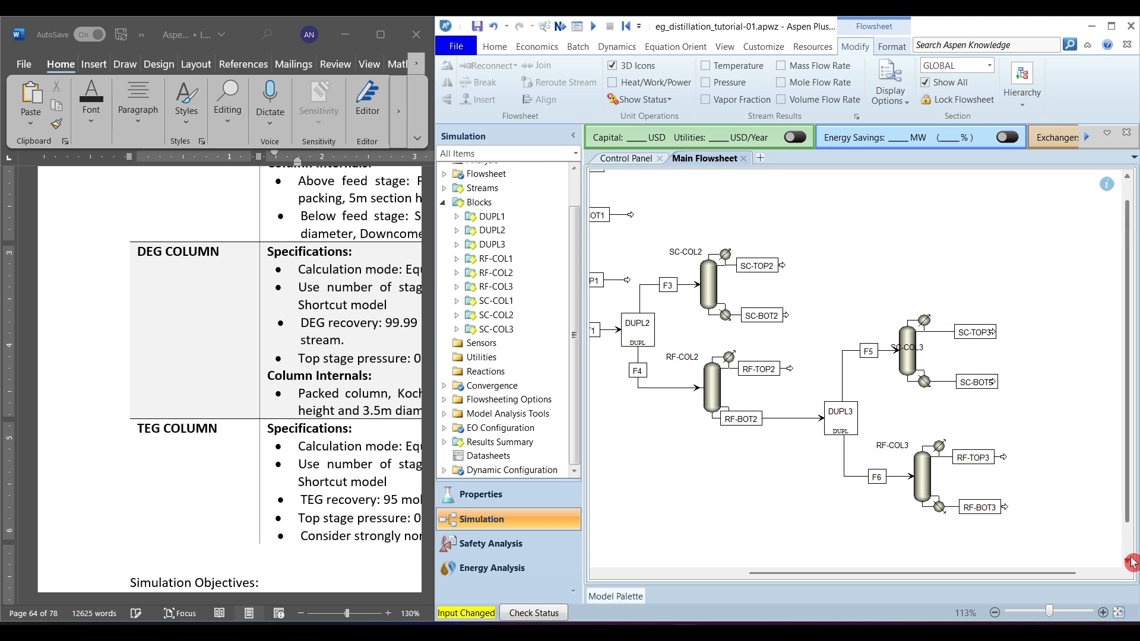
left_click(1128, 561)
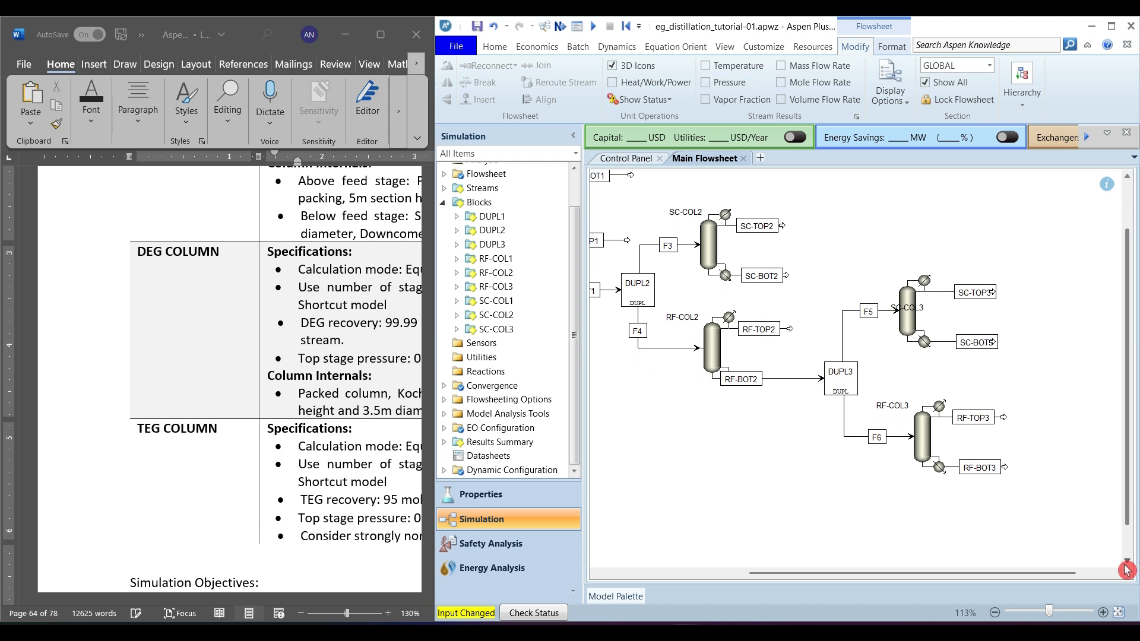
left_click(1115, 574)
left_click(339, 473)
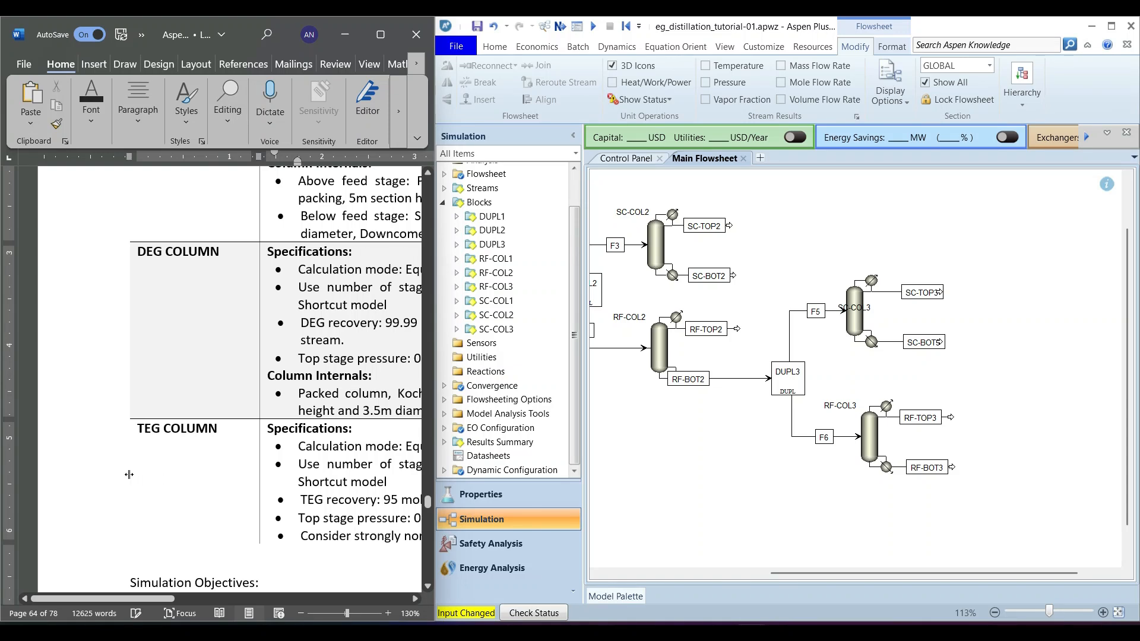
- Zoom the Word brief out to 80% and bring the full TEG COLUMN specifications into view
scroll(129, 474, "down", 4, "ctrl")
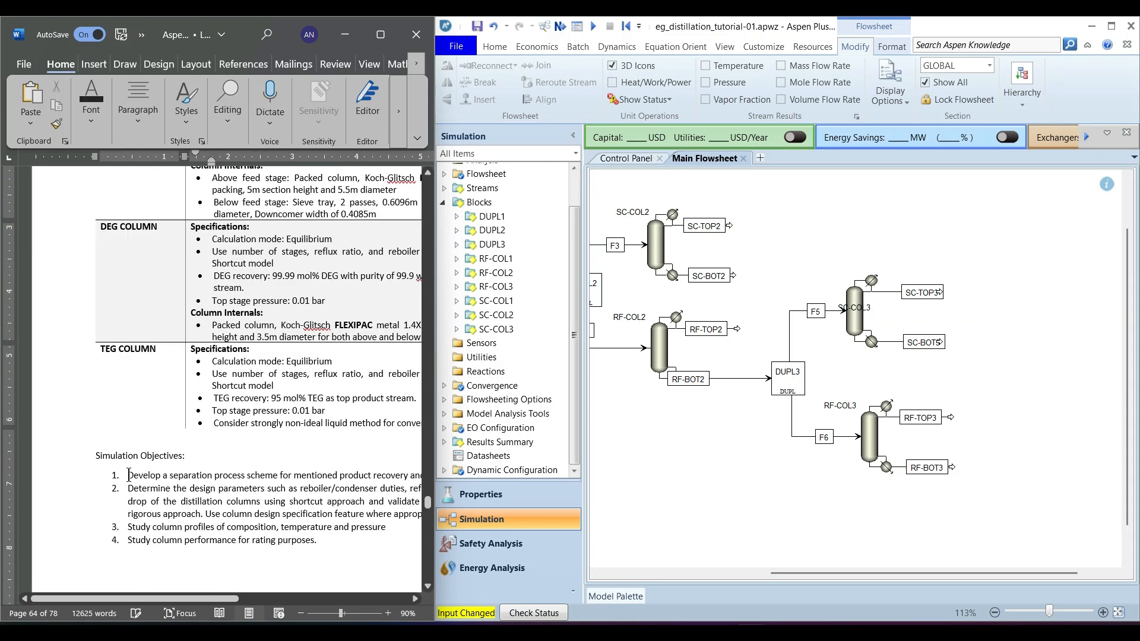
left_click(301, 614)
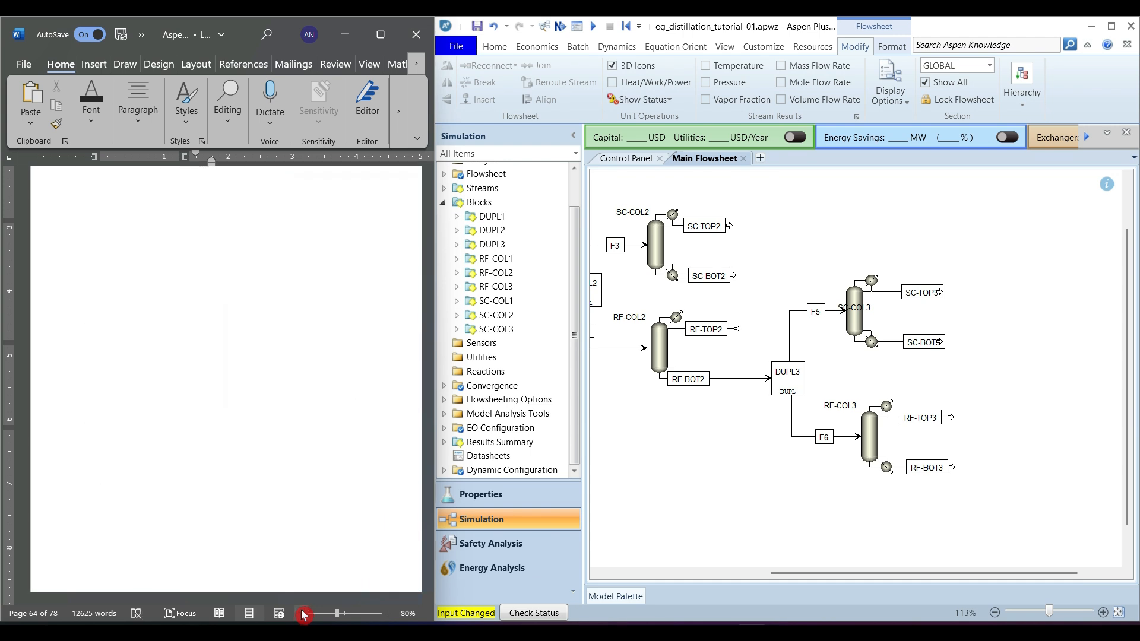
scroll(357, 451, "right", 4)
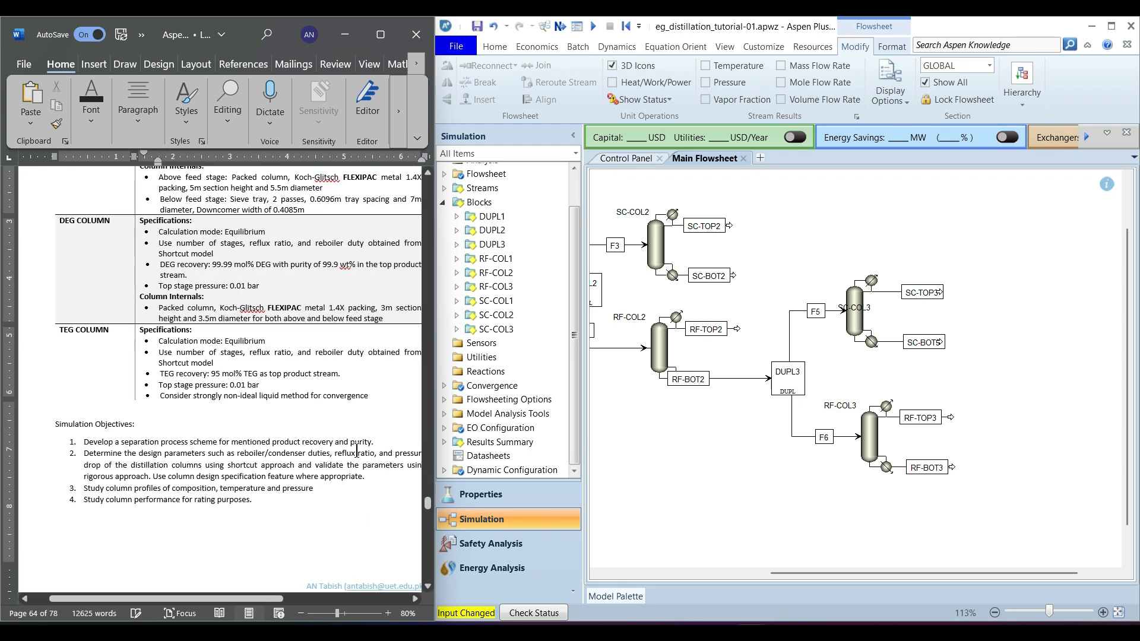
scroll(357, 449, "left", 1)
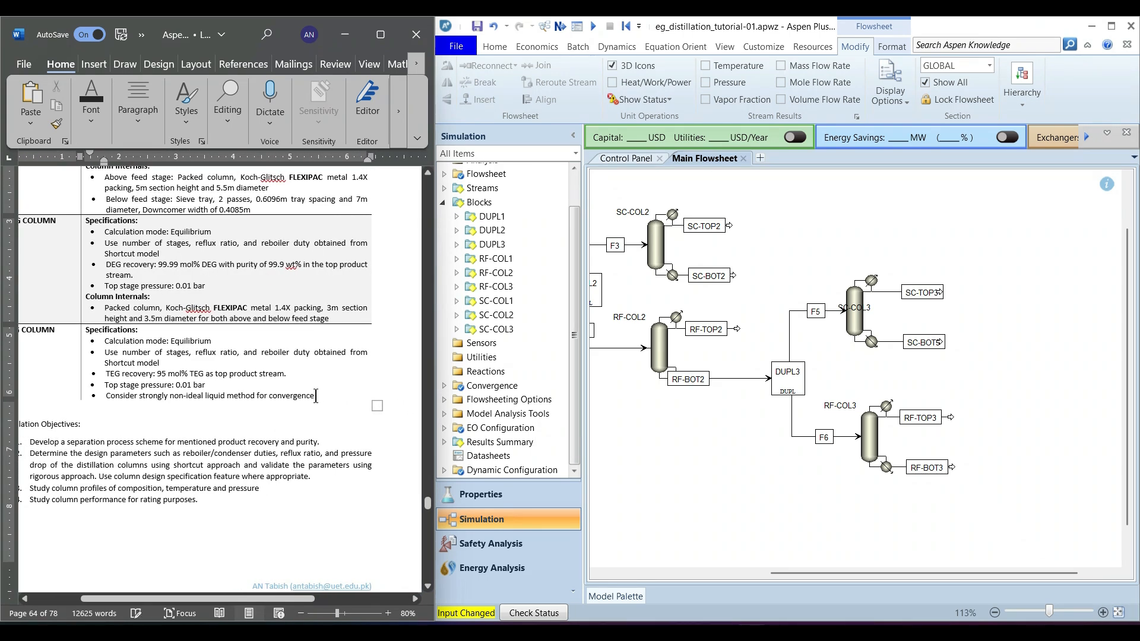
- Place a Dupl block named DUPL4 on the flowsheet beyond the RF-BOT3 stream
left_click_drag(825, 574, 906, 580)
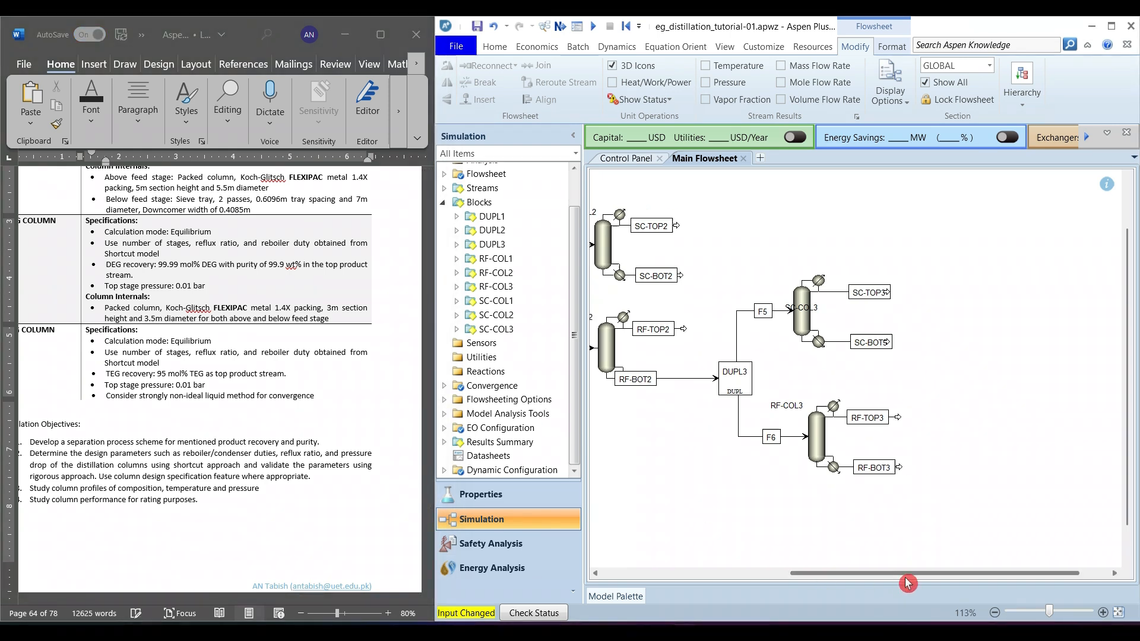
left_click(625, 601)
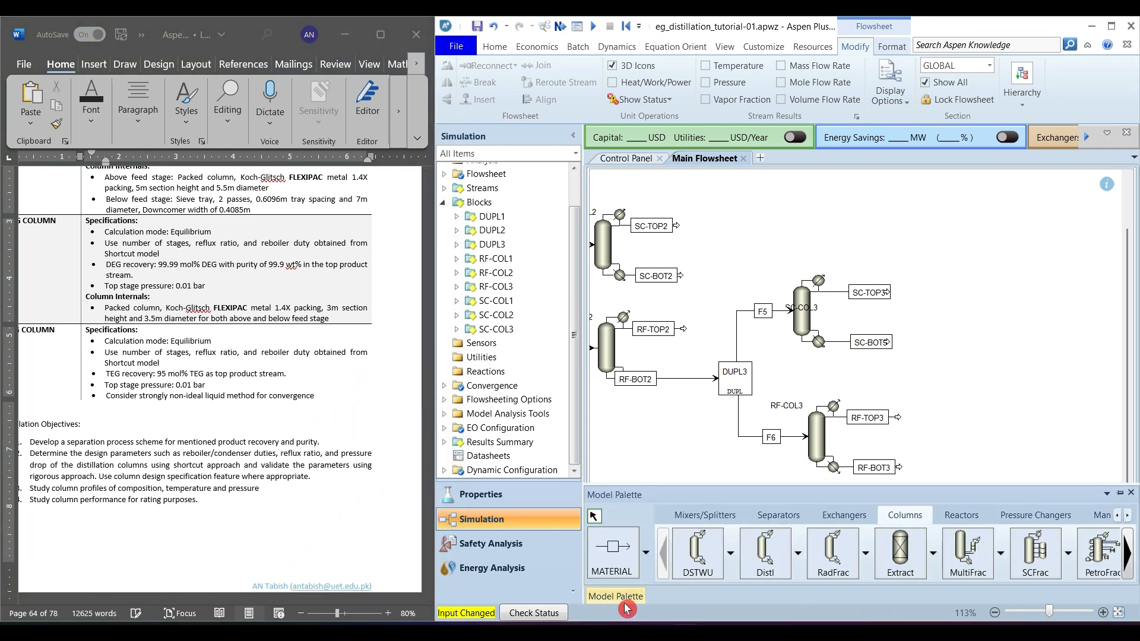
left_click(1103, 516)
left_click(760, 558)
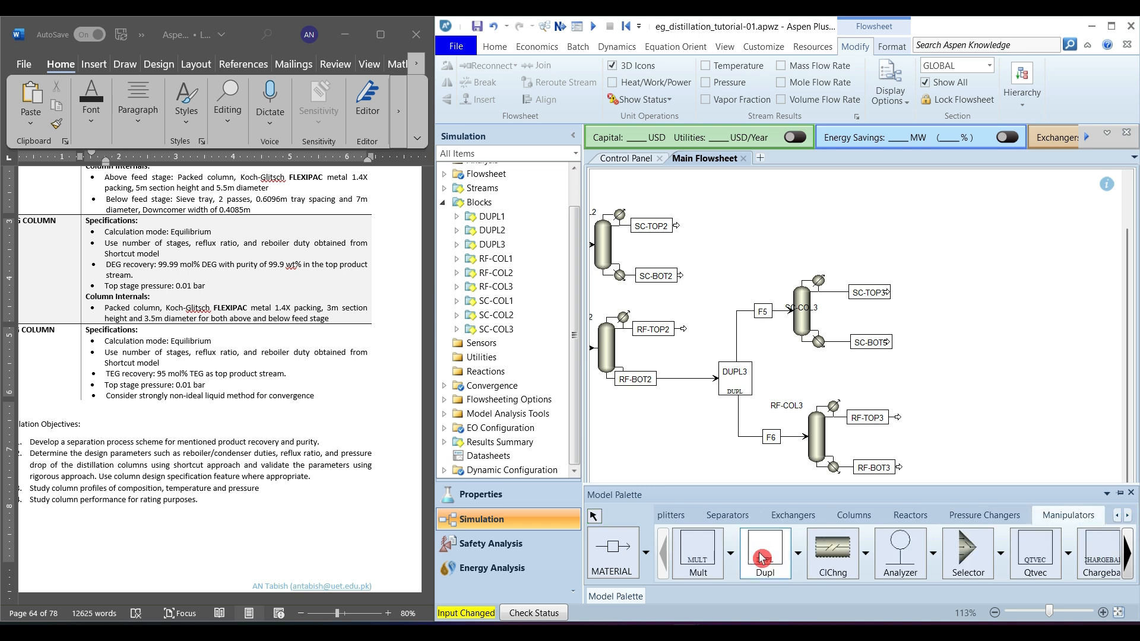
left_click(954, 466)
type("DUPL4")
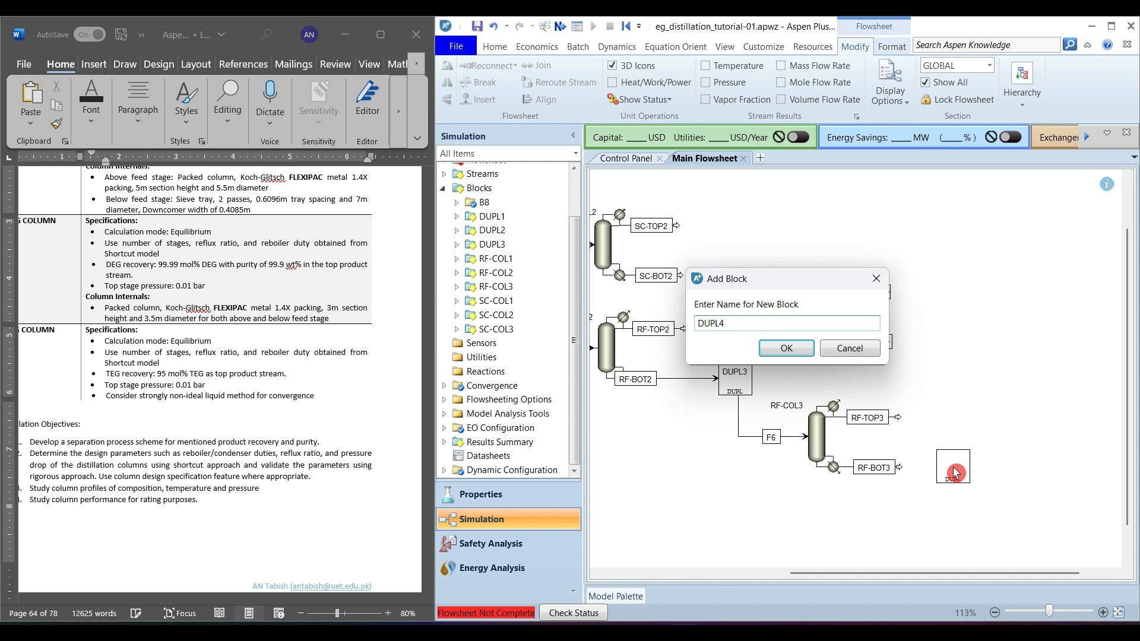
key("Return")
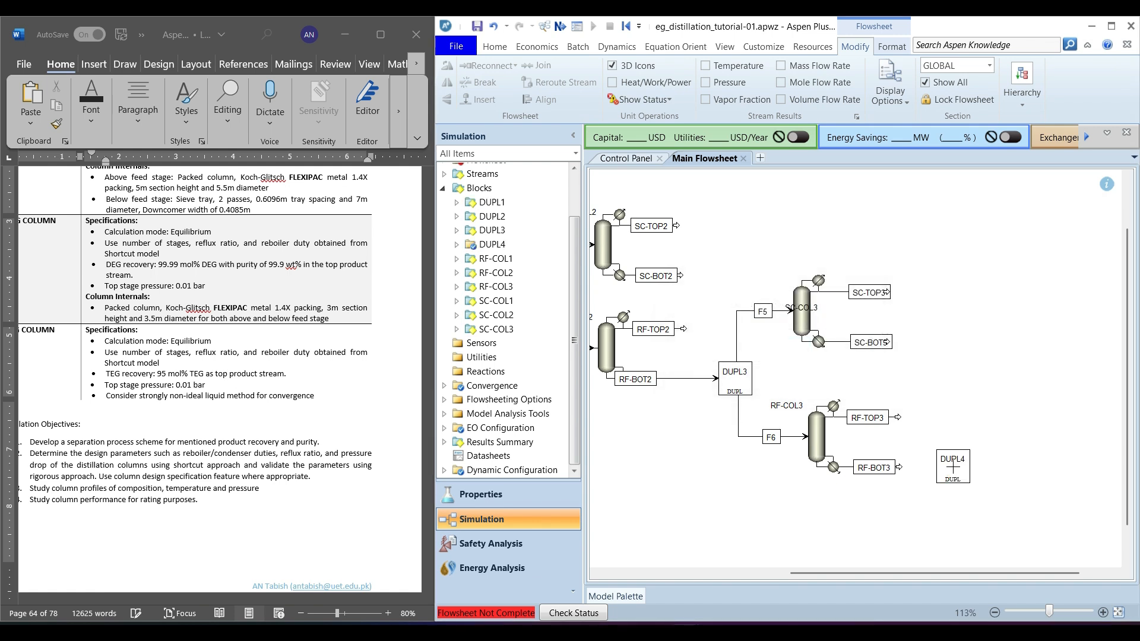
- Add a DSTWU shortcut column named SC-COL4 above and beyond DUPL4
mouse_move(621, 596)
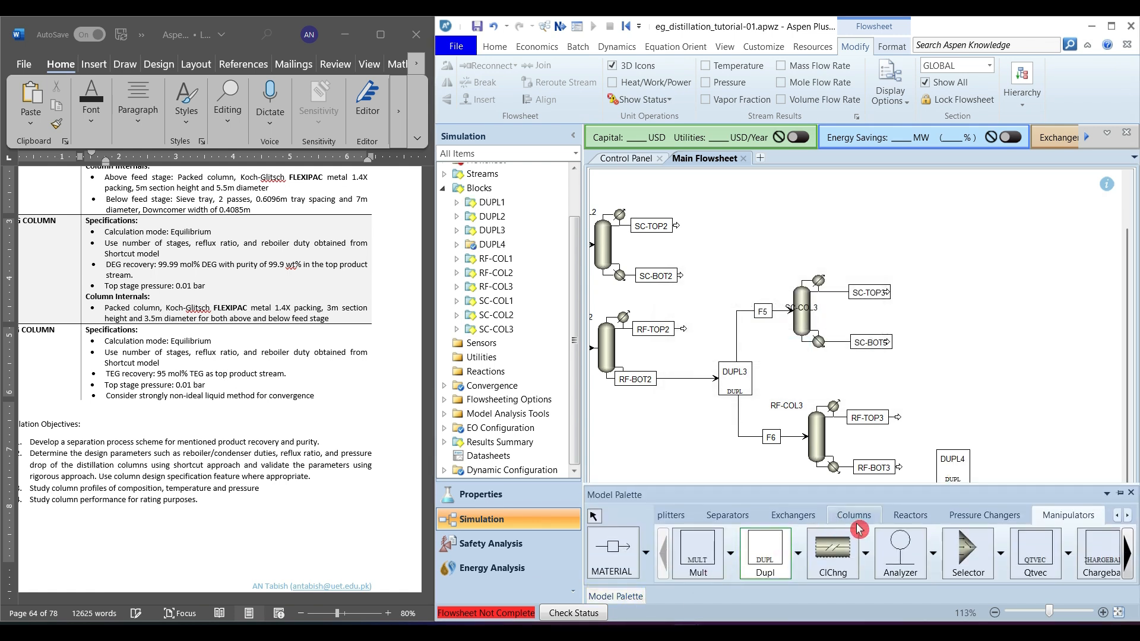
left_click(855, 515)
left_click(699, 555)
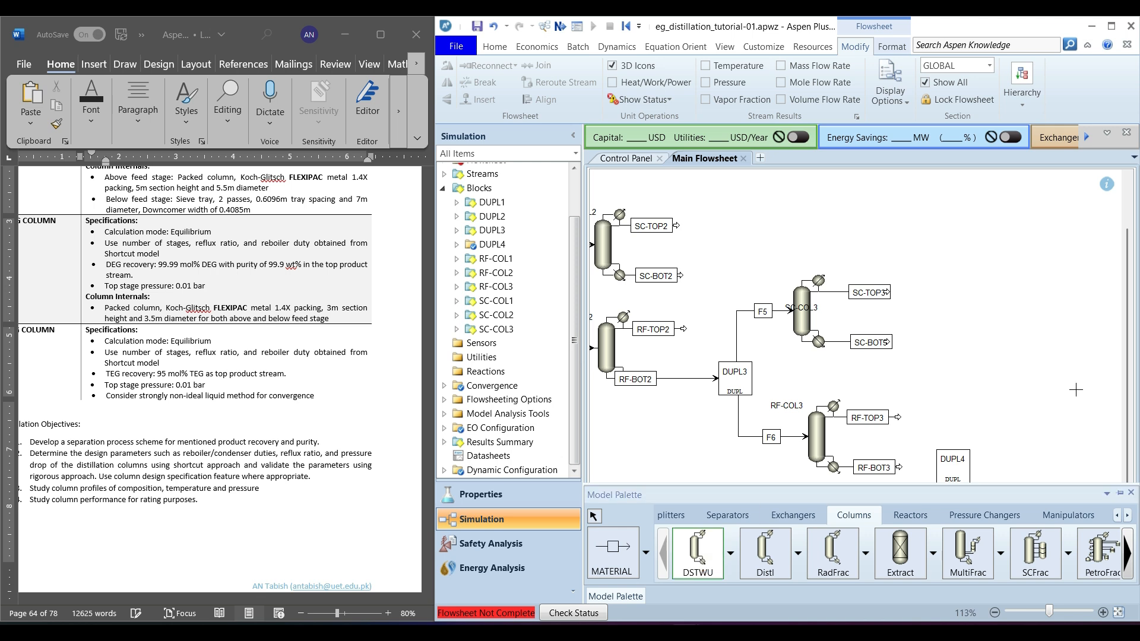
left_click(1034, 405)
type("SC")
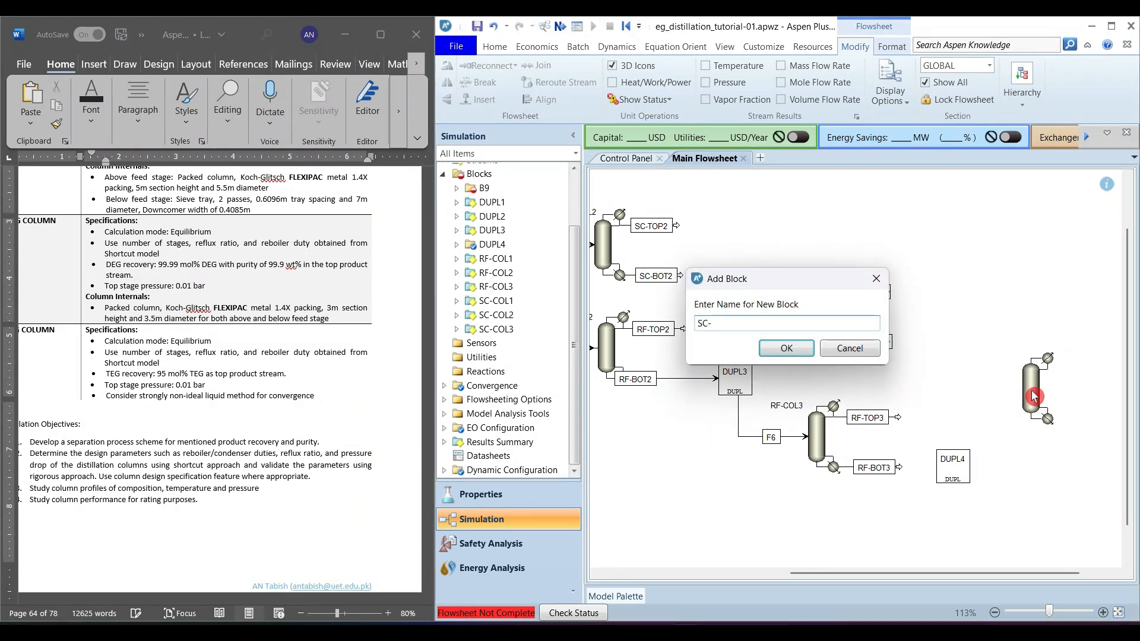
type("-COL4")
key("Return")
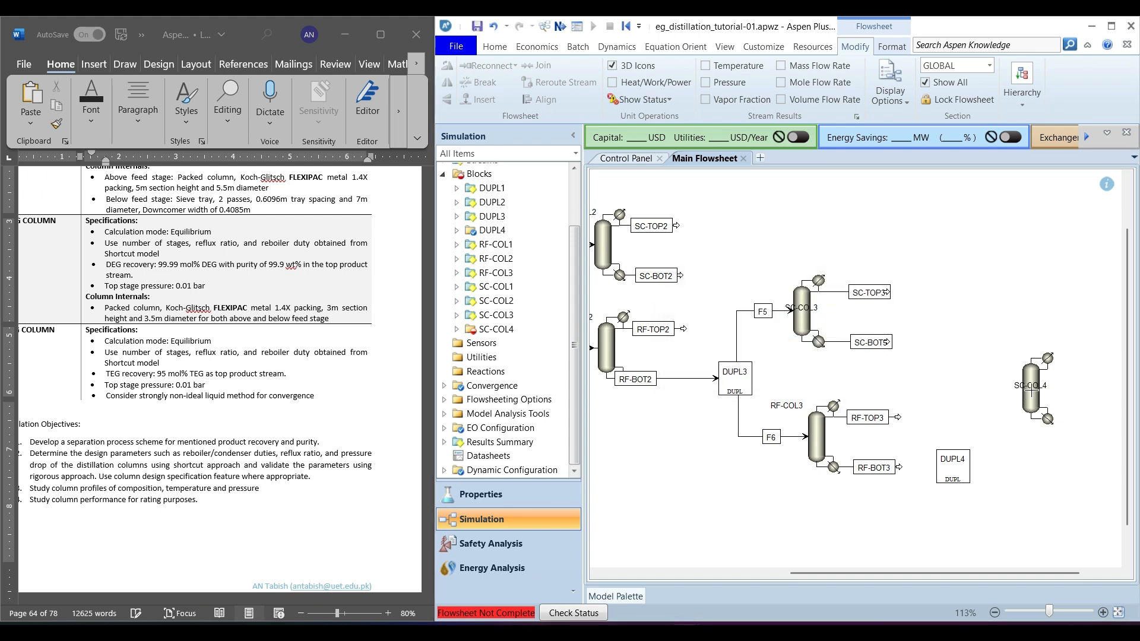
- Connect a material stream named F7 from DUPL4's outlet to SC-COL4's feed port
left_click(618, 596)
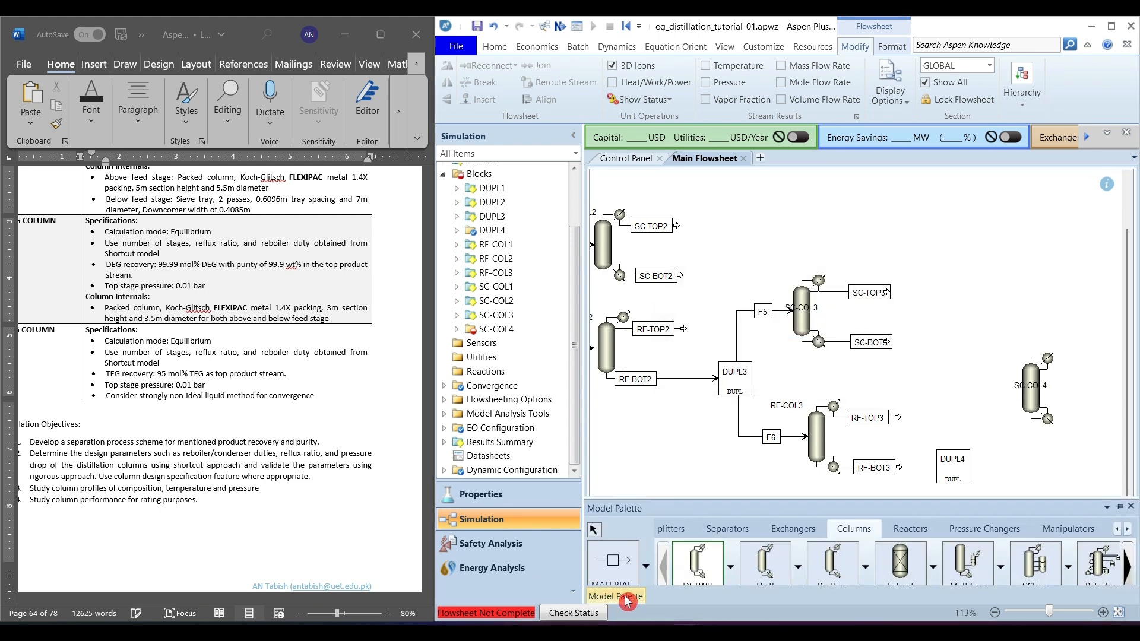
left_click(613, 549)
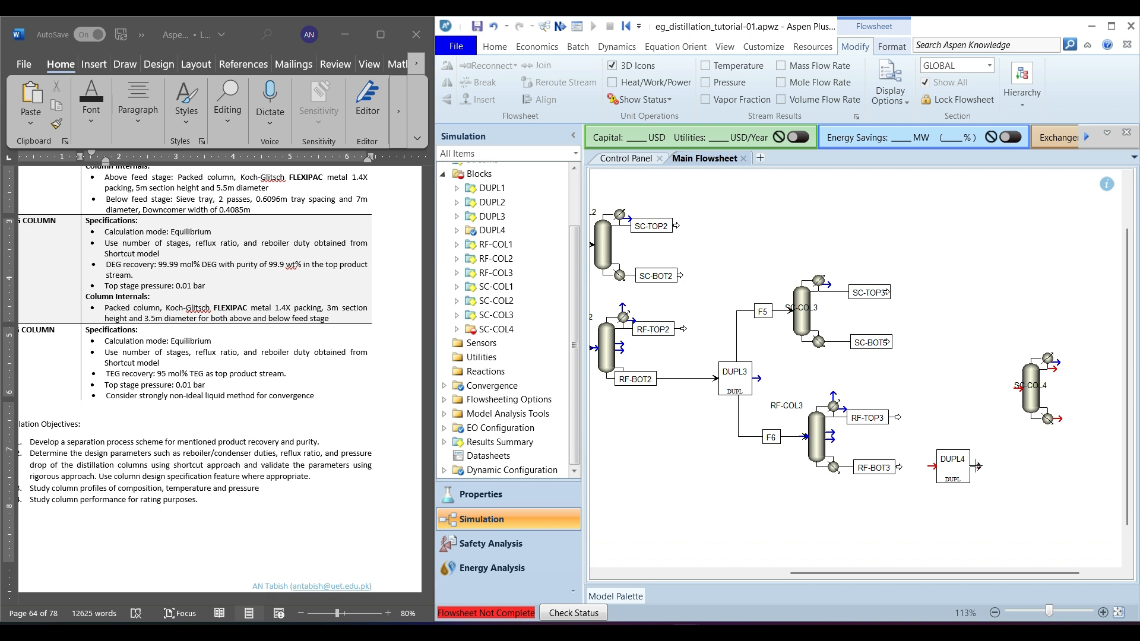
left_click(977, 467)
left_click(1017, 386)
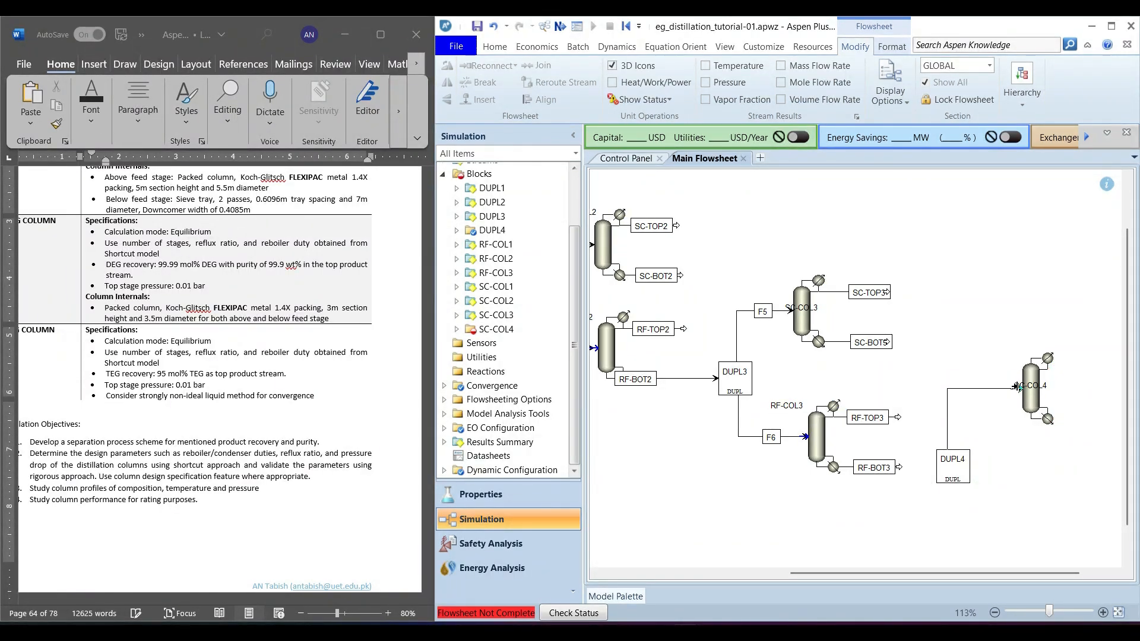
left_click(1018, 392)
type("F")
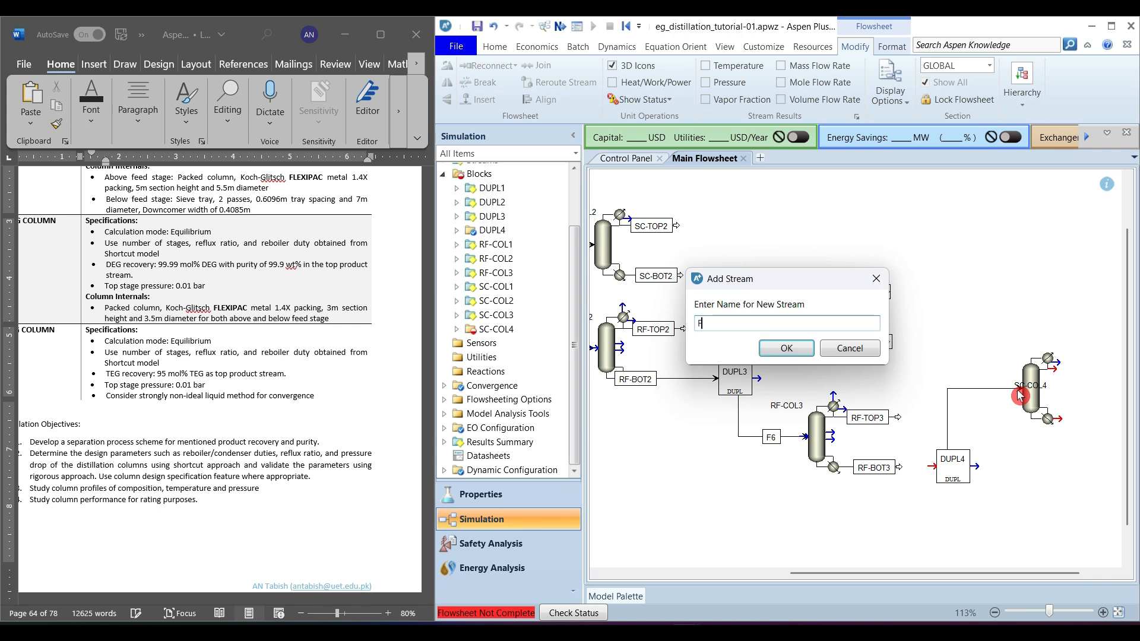
type("7")
key("Return")
- Add SC-COL4's distillate stream SC-TOP4 and bottoms stream SC-BOT4, and connect RF-BOT3 to DUPL4's inlet
left_click(1056, 367)
left_click(1120, 373)
type("SC-TOP4")
key("Return")
left_click(1060, 420)
left_click(1118, 418)
type("SC-BOT4")
key("Return")
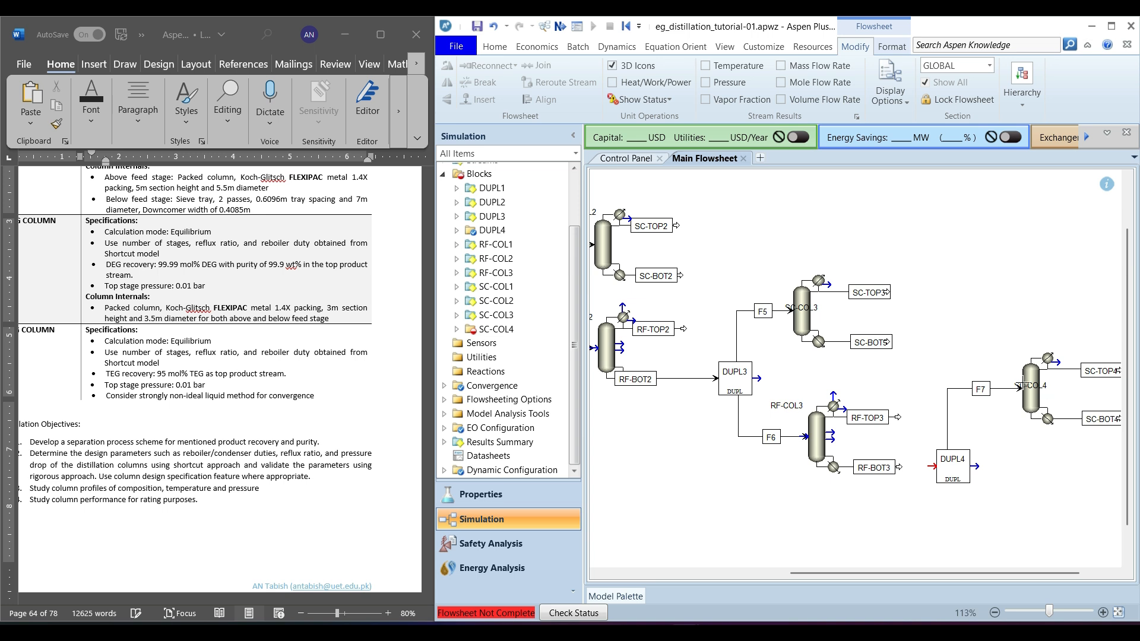
left_click(902, 469)
left_click(930, 466)
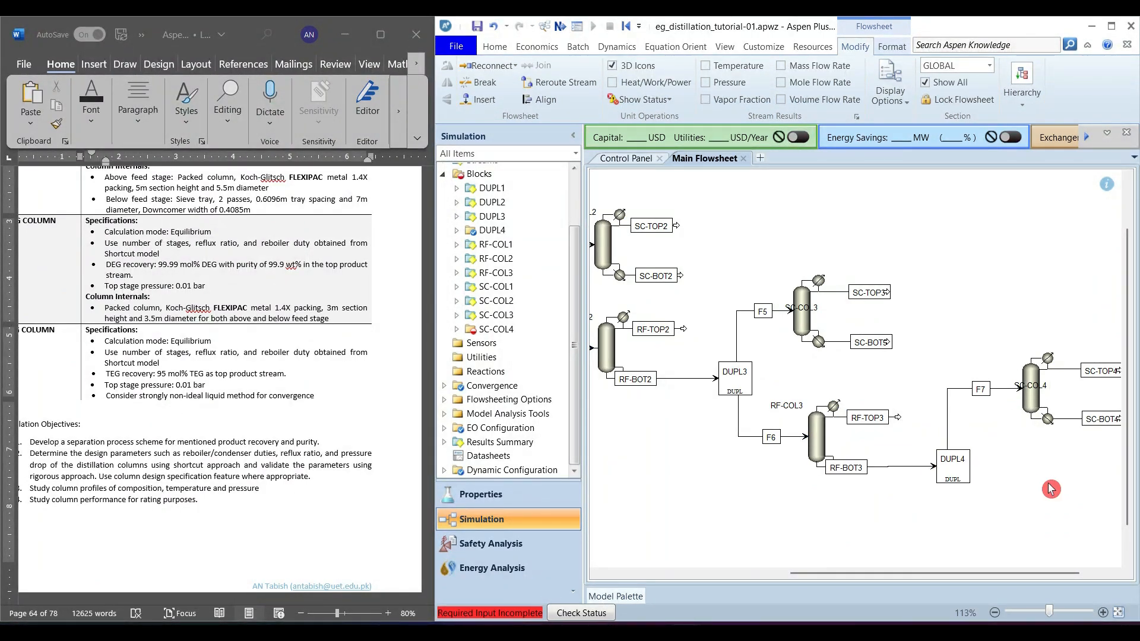
- In SC-COL4's specifications, set the reflux ratio to -1.3, the light key to TEG and the heavy key to 4EG
double_click(1032, 393)
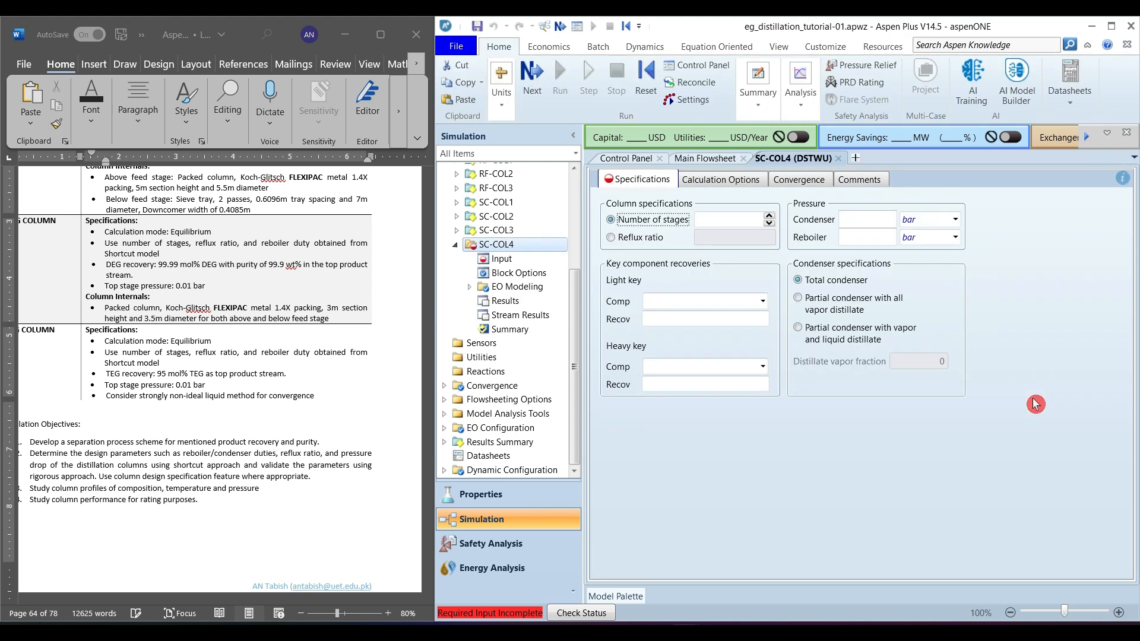
left_click(644, 237)
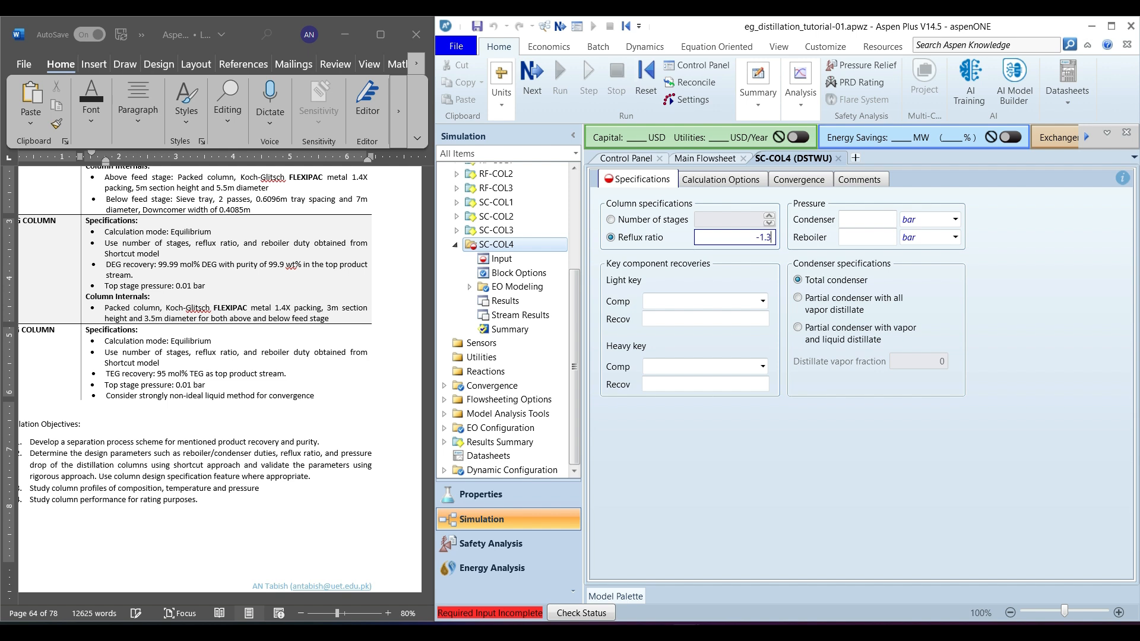
left_click(747, 301)
left_click(759, 304)
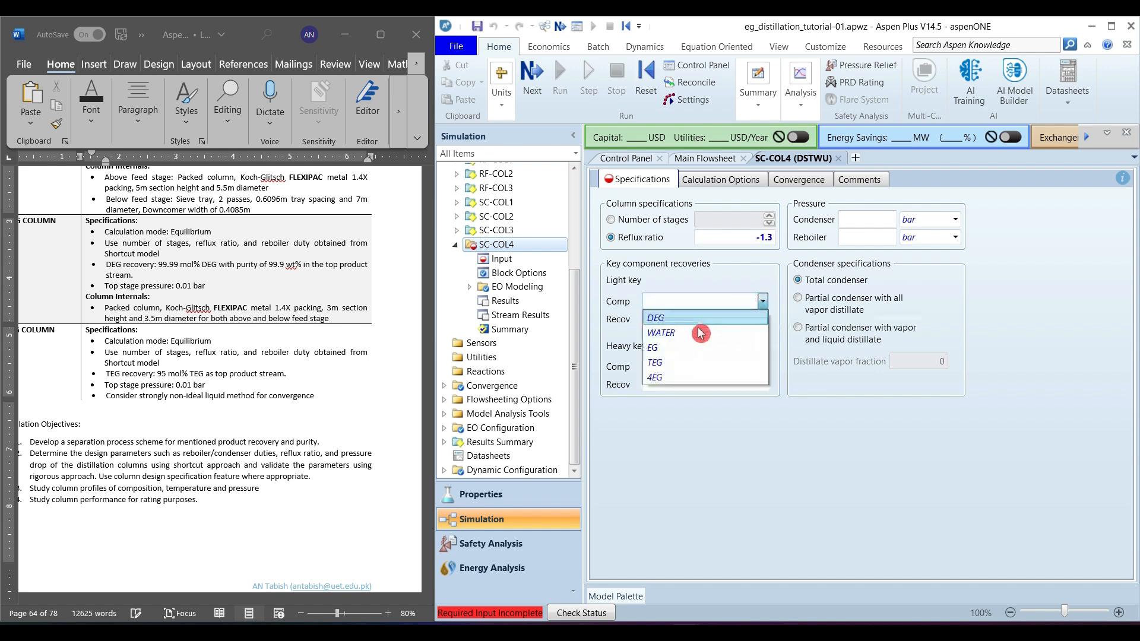
left_click(658, 364)
left_click(756, 372)
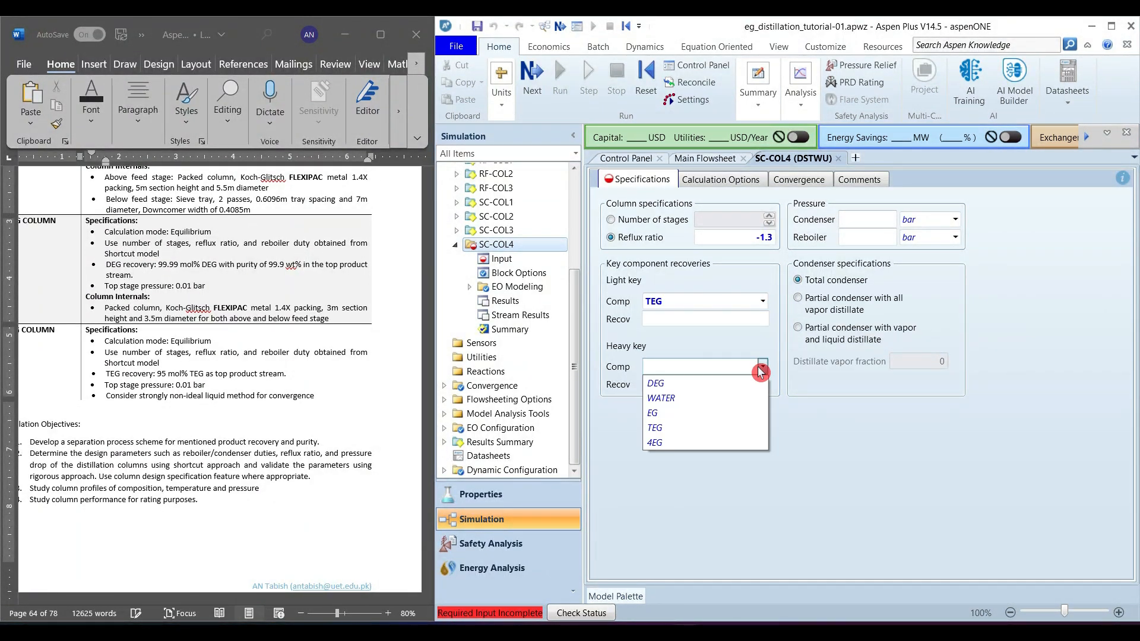
left_click(658, 442)
- Set the light key recovery to 0.95, following the brief's TEG recovery, and the heavy key recovery to 0.01
left_click(703, 321)
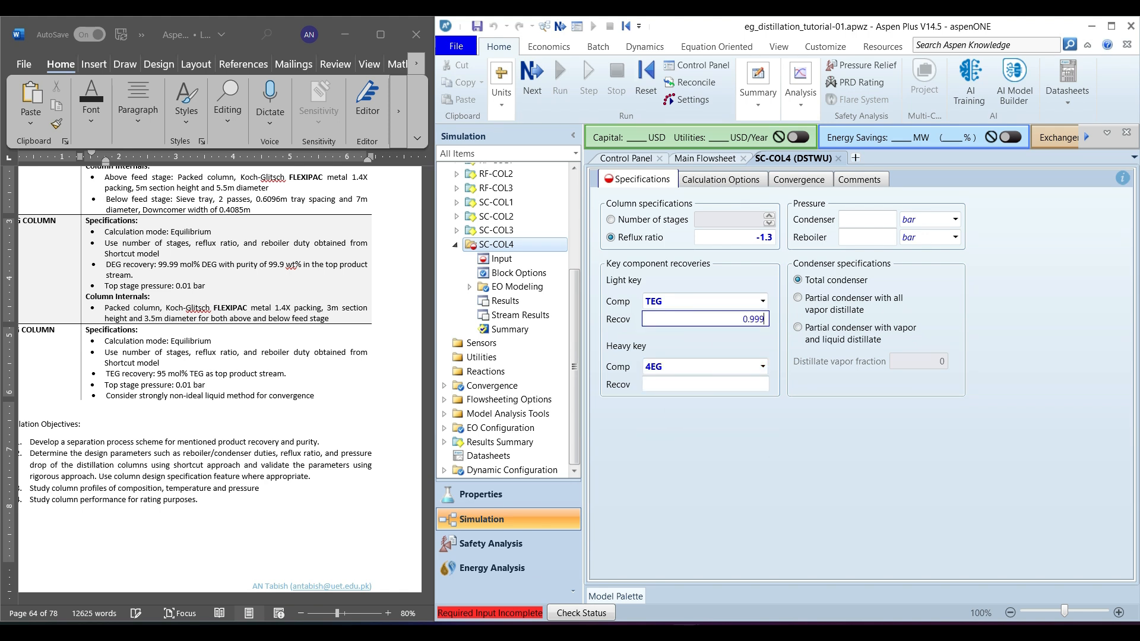
type("0.999")
left_click(179, 387)
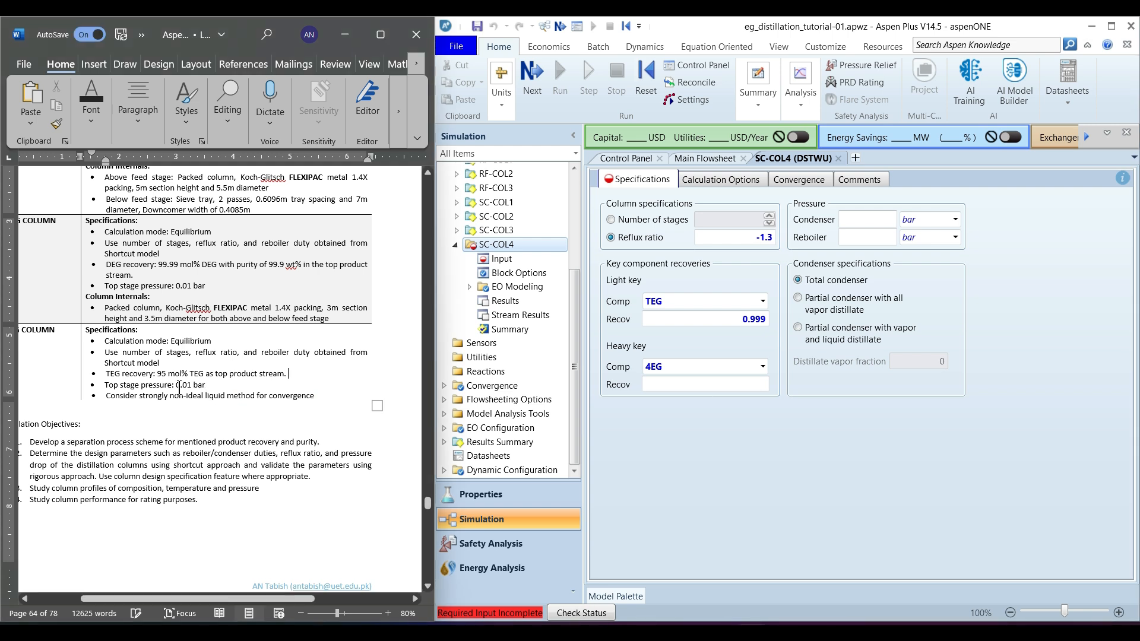
left_click_drag(186, 373, 205, 374)
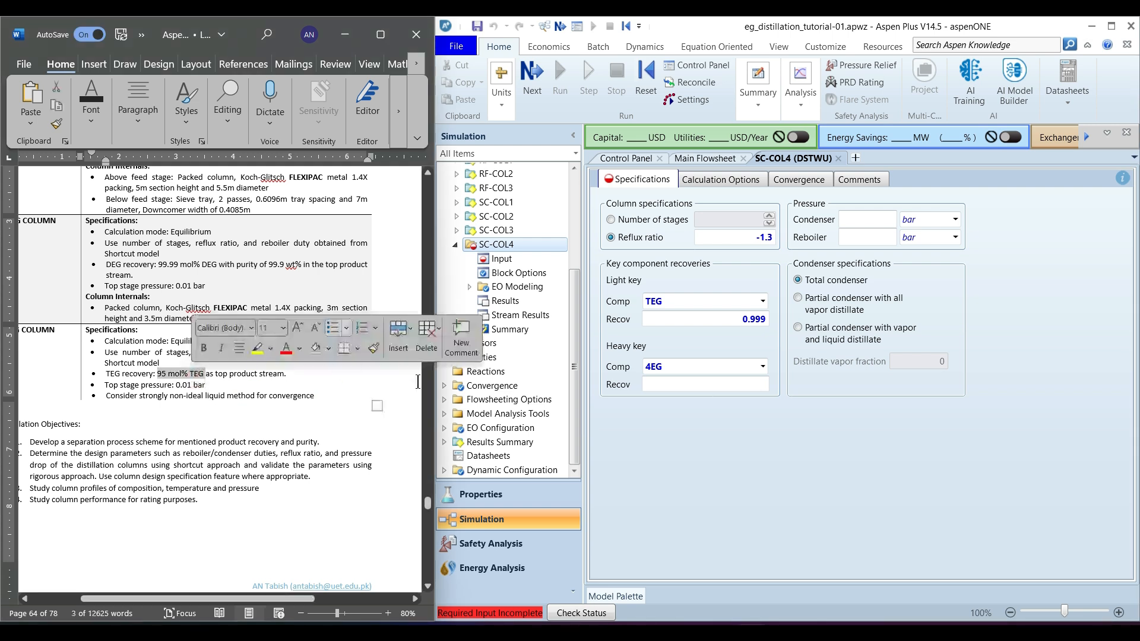
double_click(735, 321)
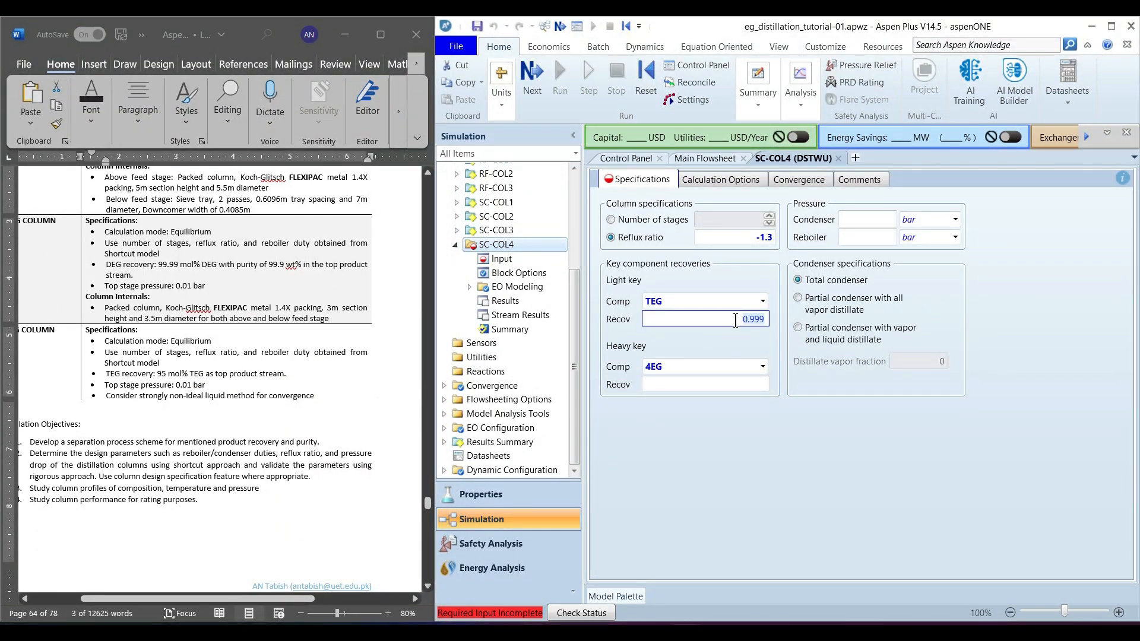
type("0.95")
left_click(735, 384)
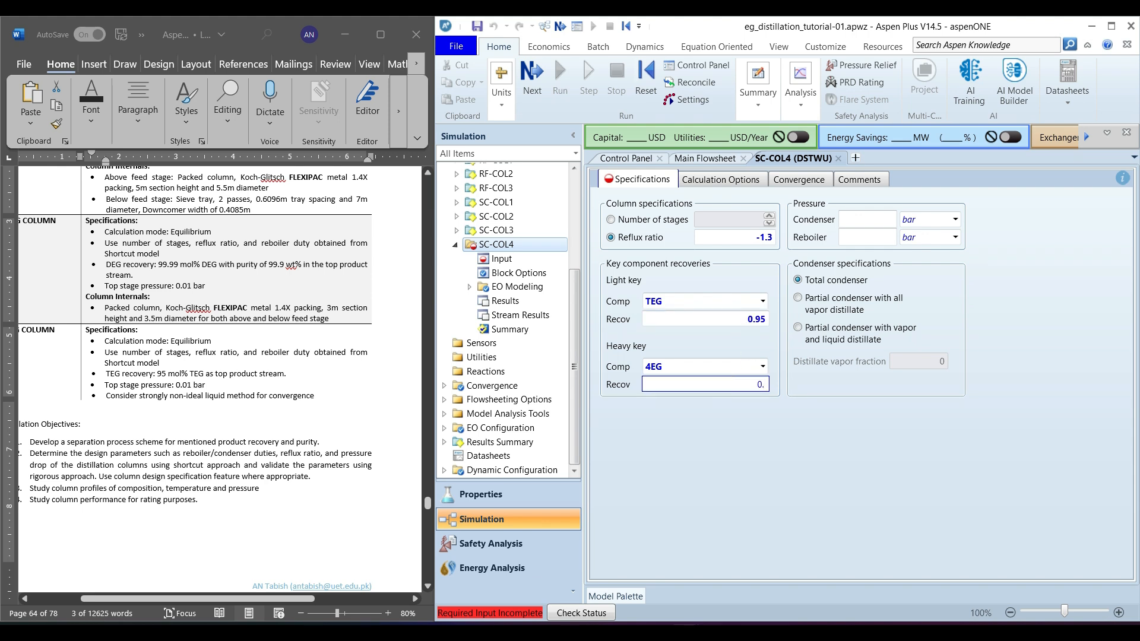
left_click(933, 479)
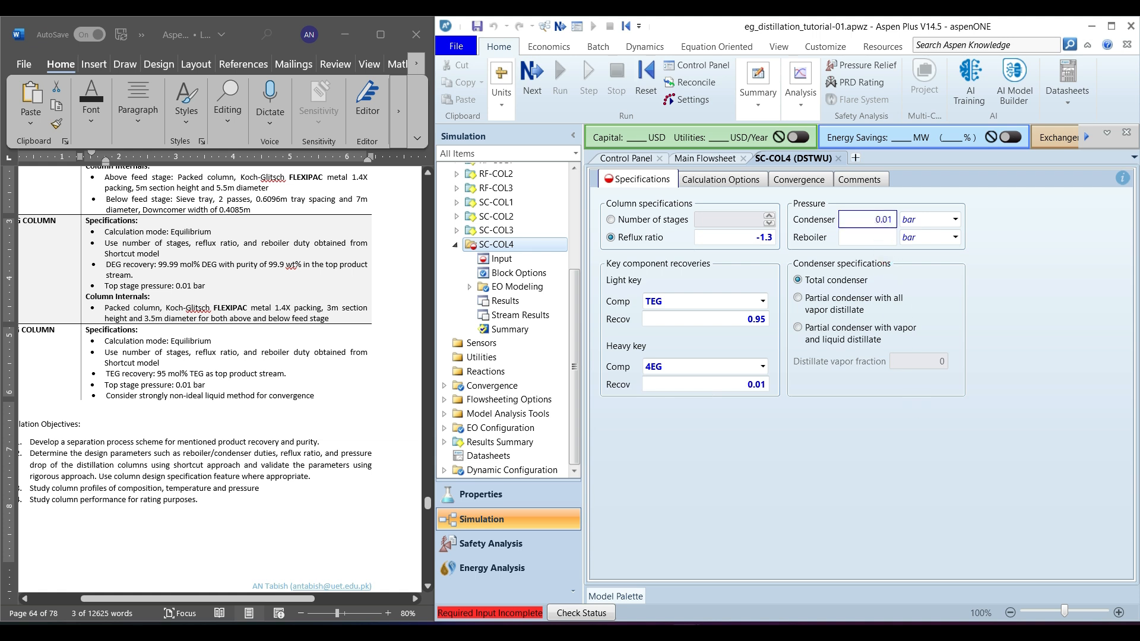
- Set SC-COL4's condenser and reboiler pressures to 0.01 bar and check them against the brief's top stage pressure
left_click(871, 238)
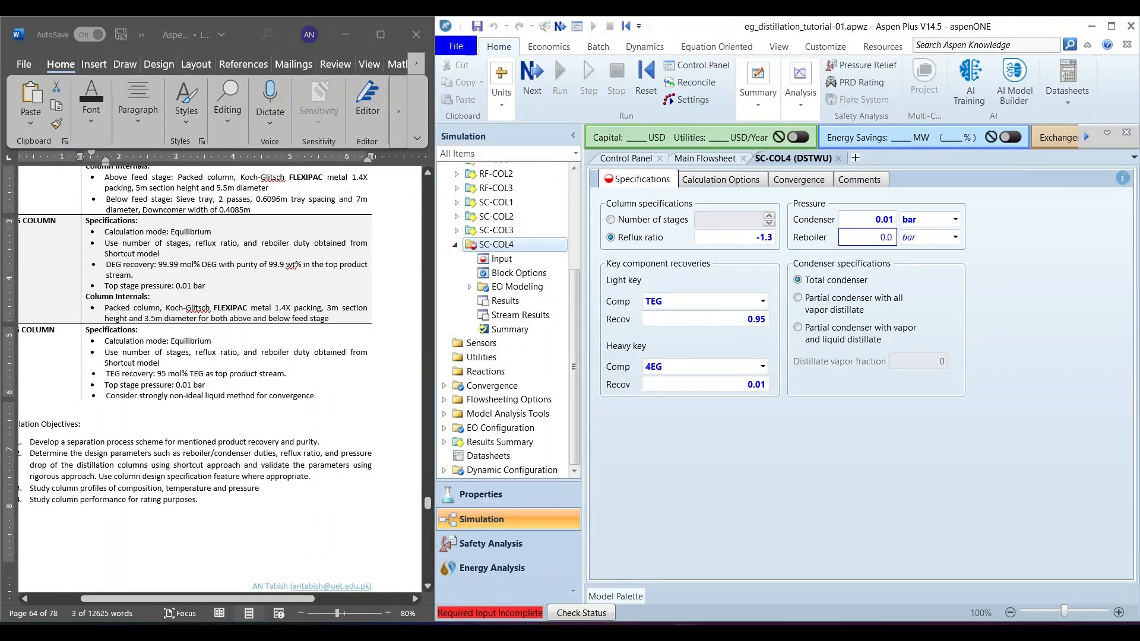
left_click(1057, 323)
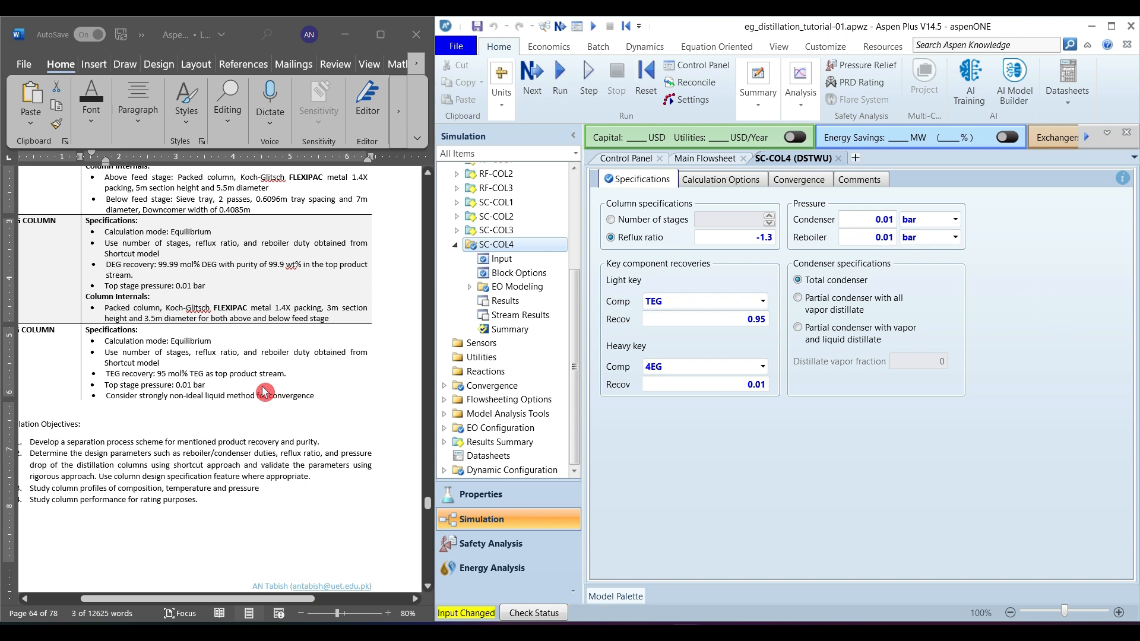
left_click(213, 394)
left_click_drag(177, 385, 205, 385)
left_click(943, 408)
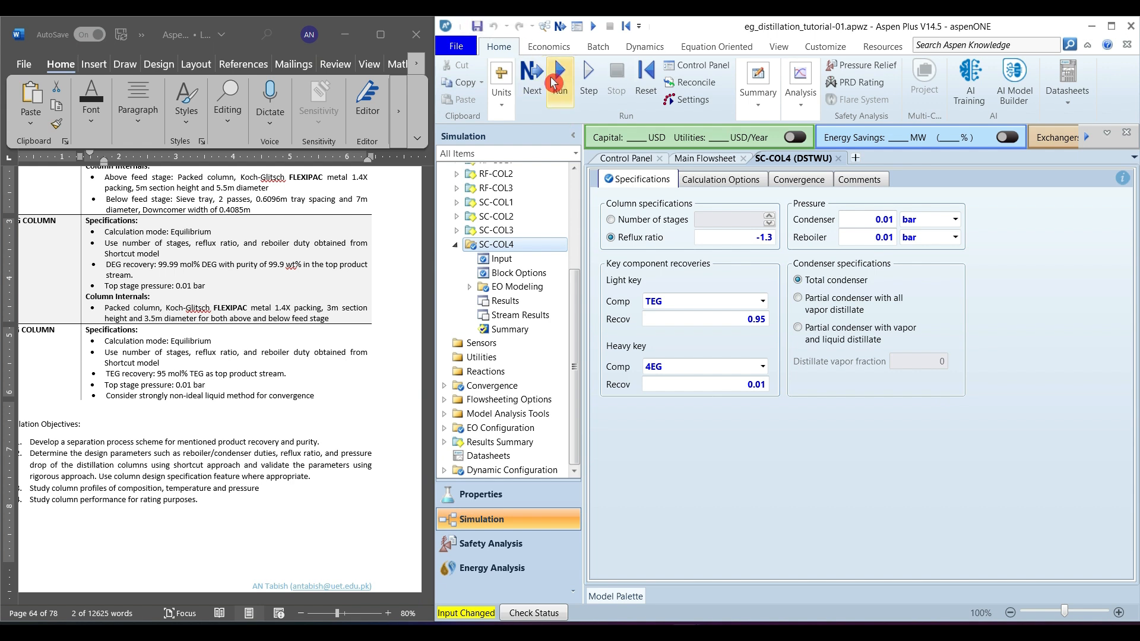
- Run the simulation and examine the actual reflux ratio and number of actual stages in SC-COL4's results
left_click(563, 79)
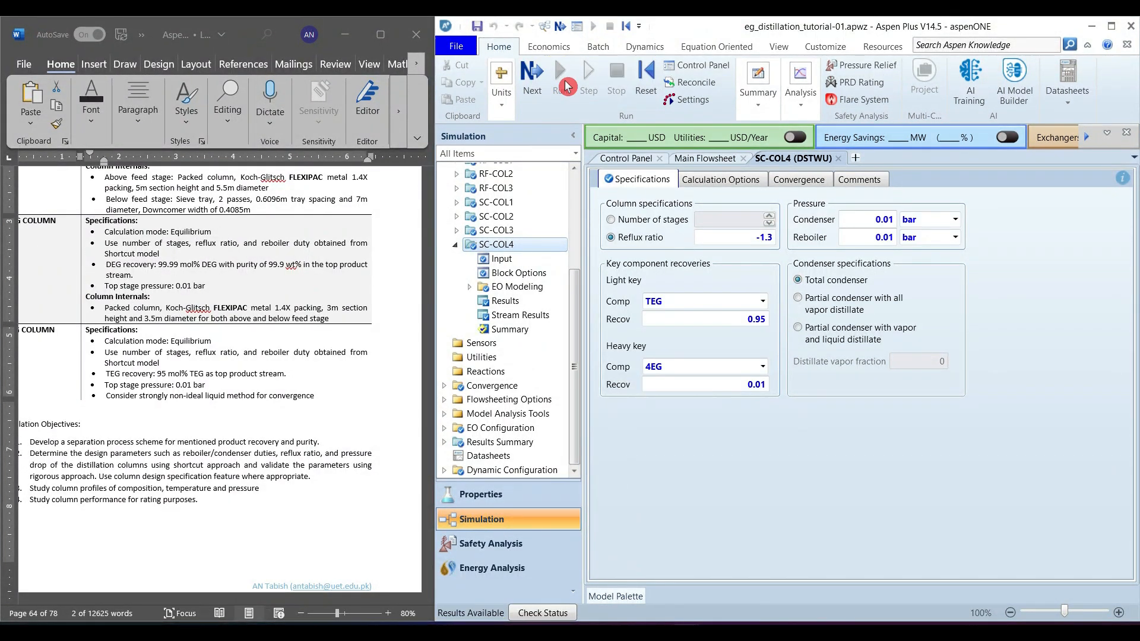
left_click(508, 301)
left_click(795, 235)
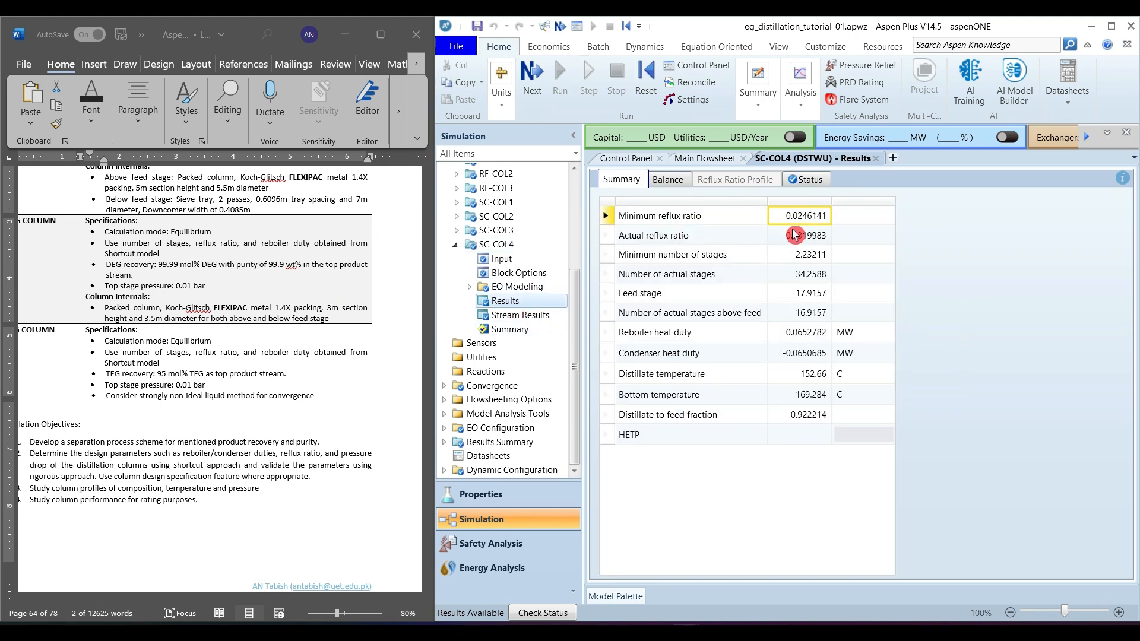
left_click(796, 235)
left_click(798, 275)
left_click(608, 274)
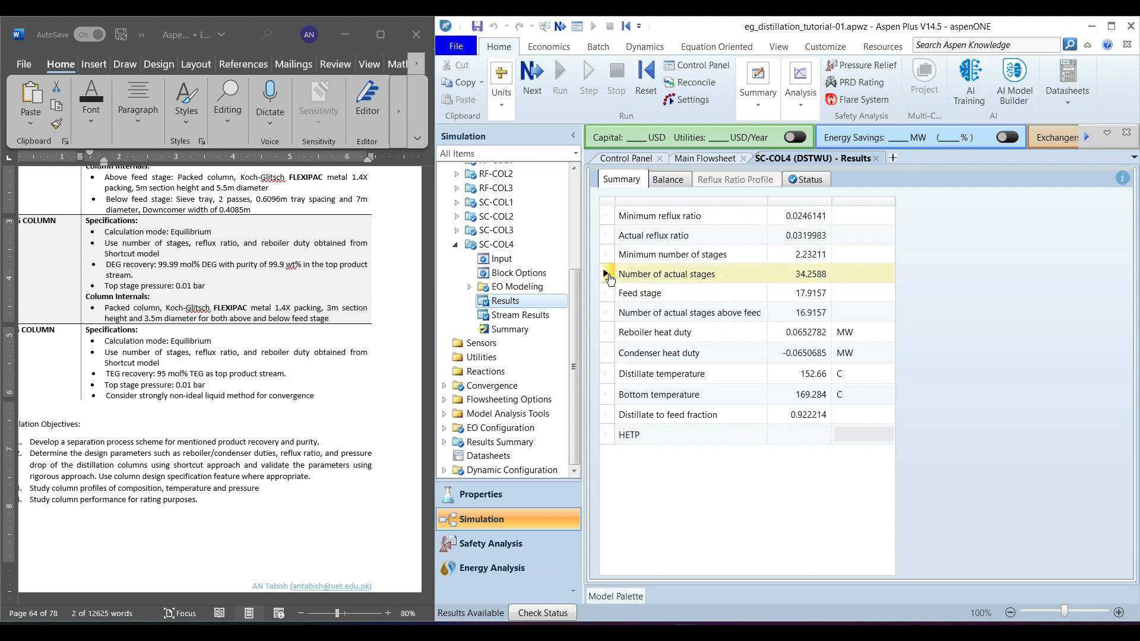
- In SC-COL4's calculation options, generate the table of reflux ratio versus number of theoretical stages, from 1 to 35 stages
left_click(607, 293)
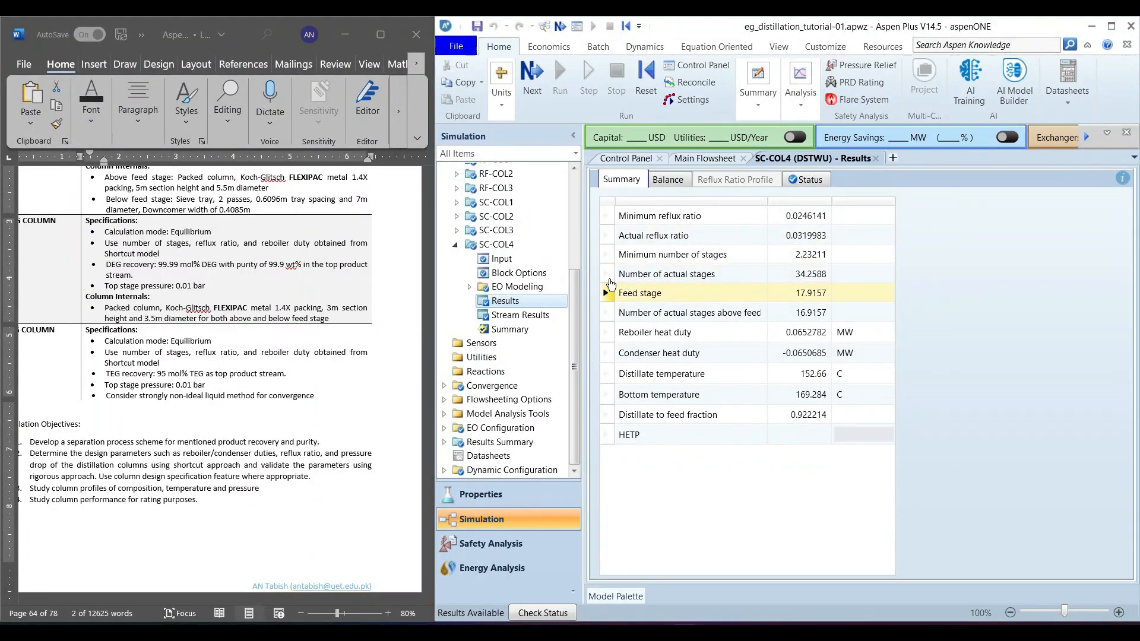
left_click(500, 262)
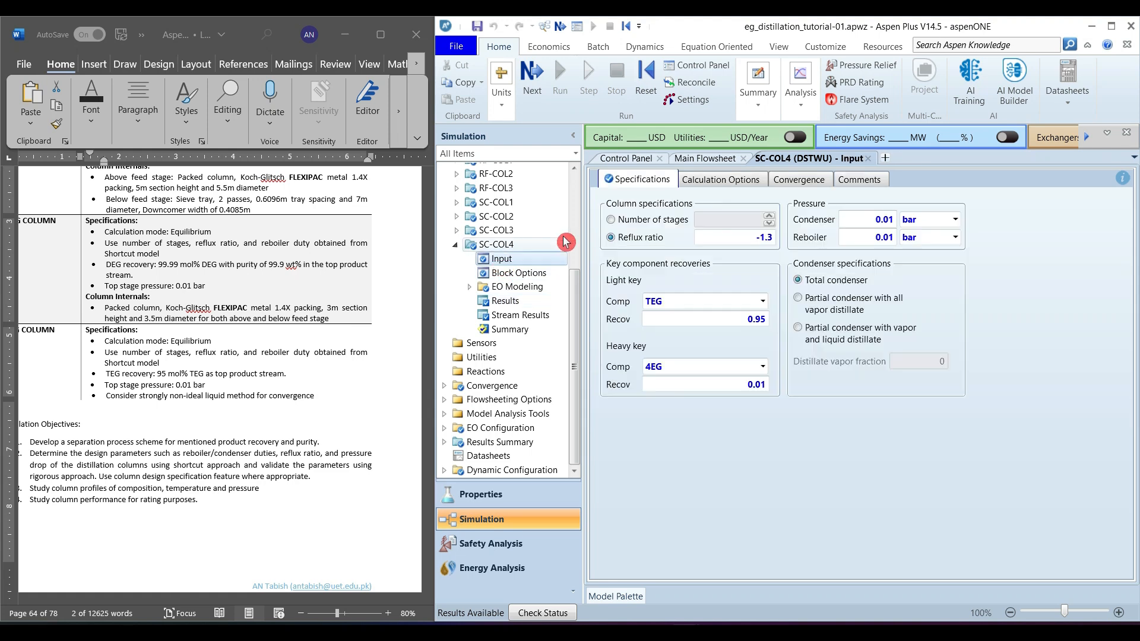
left_click(708, 180)
left_click(611, 220)
left_click(823, 283)
type("1")
left_click(841, 305)
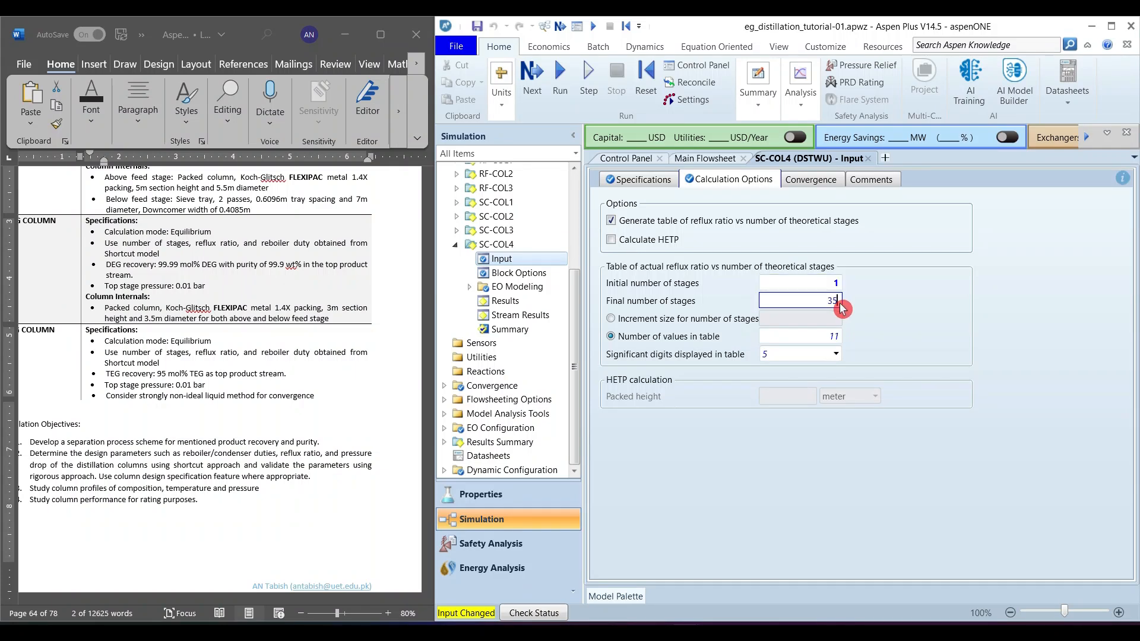
type("35")
left_click(922, 337)
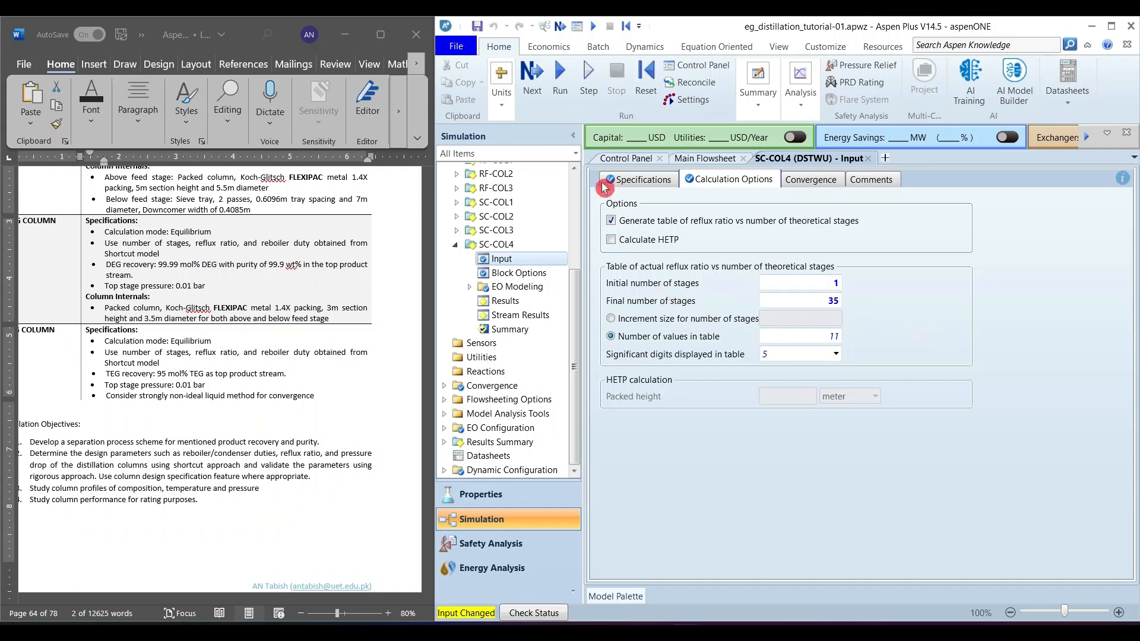
- Run the simulation and plot SC-COL4's reflux ratio against theoretical stages from its reflux ratio profile
left_click(561, 78)
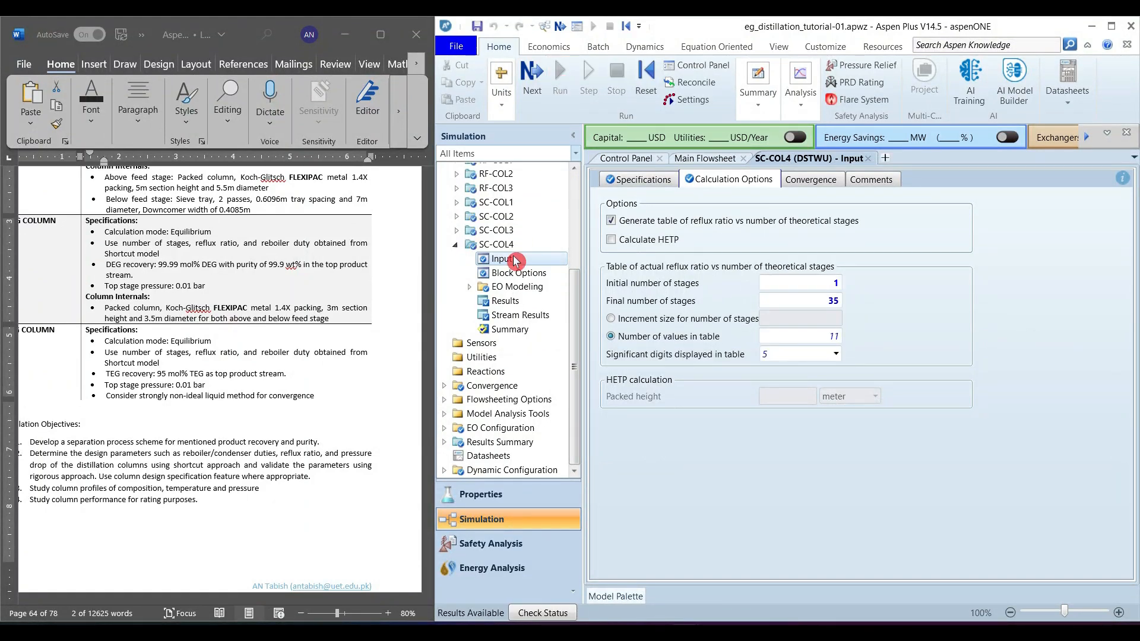
left_click(510, 306)
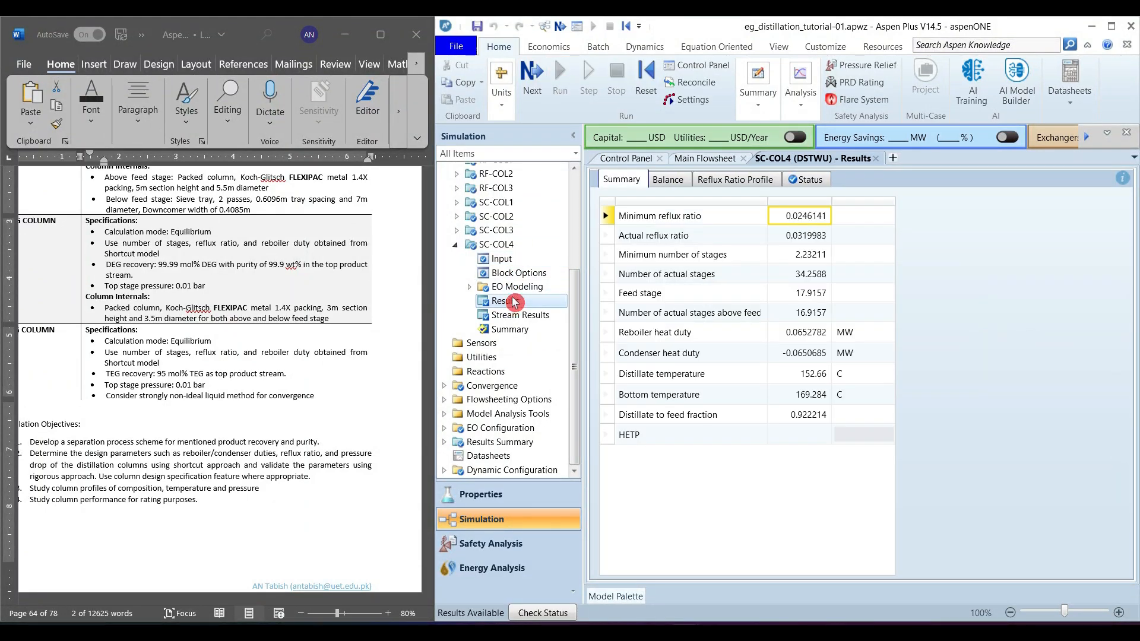
left_click(741, 180)
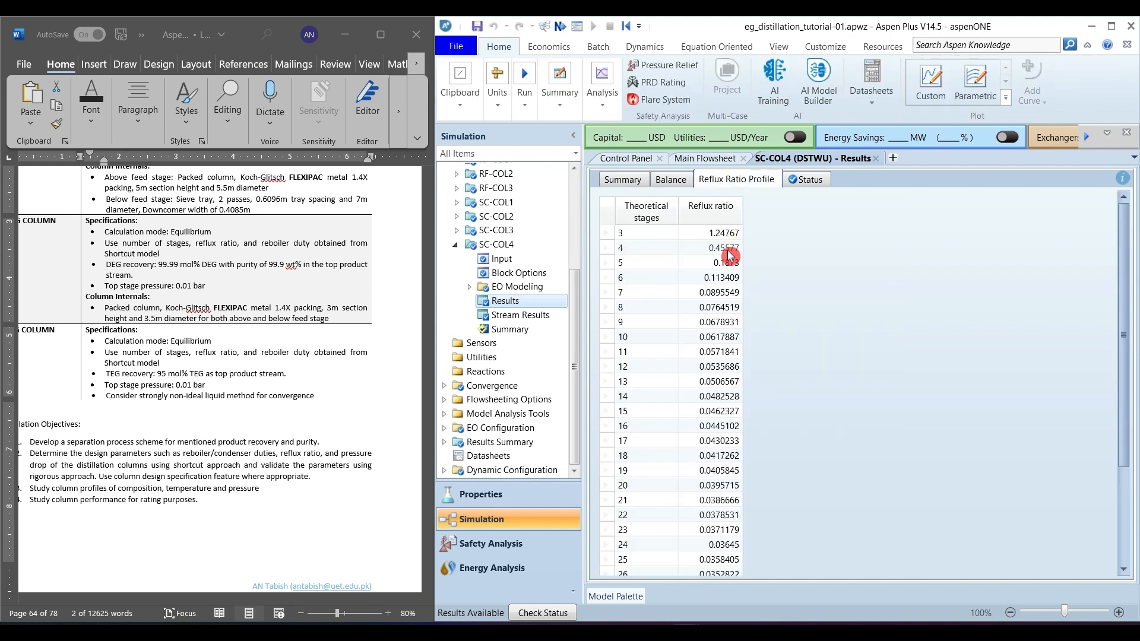
left_click(930, 82)
left_click(666, 283)
left_click(867, 446)
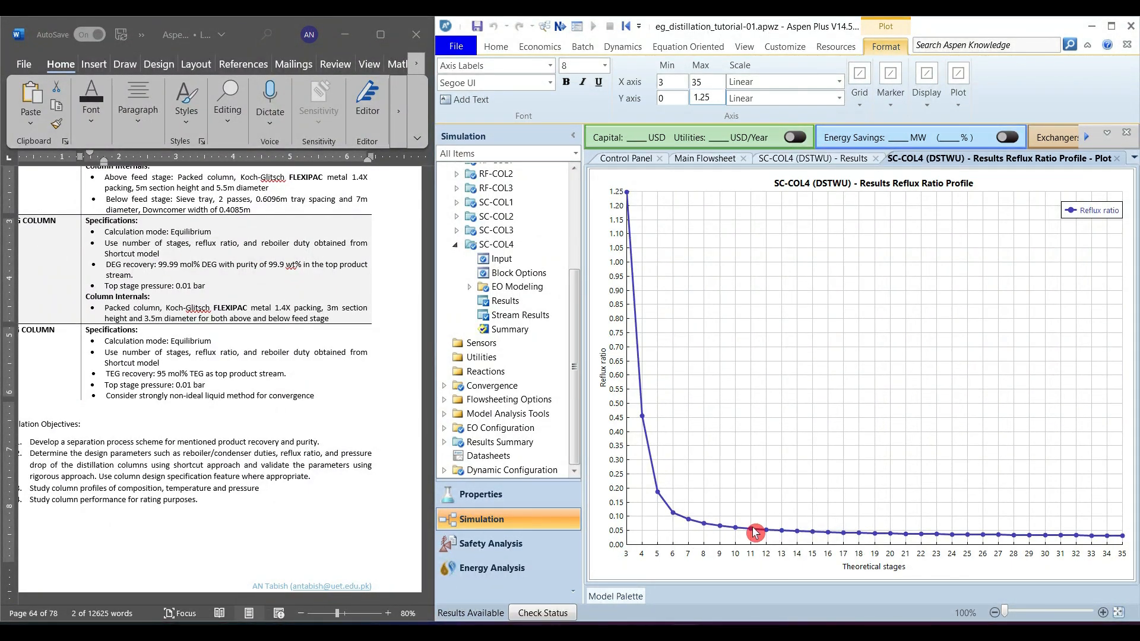
- Specify SC-COL4 by number of stages instead of reflux ratio, with 12 stages
left_click(502, 262)
left_click(647, 220)
left_click(711, 223)
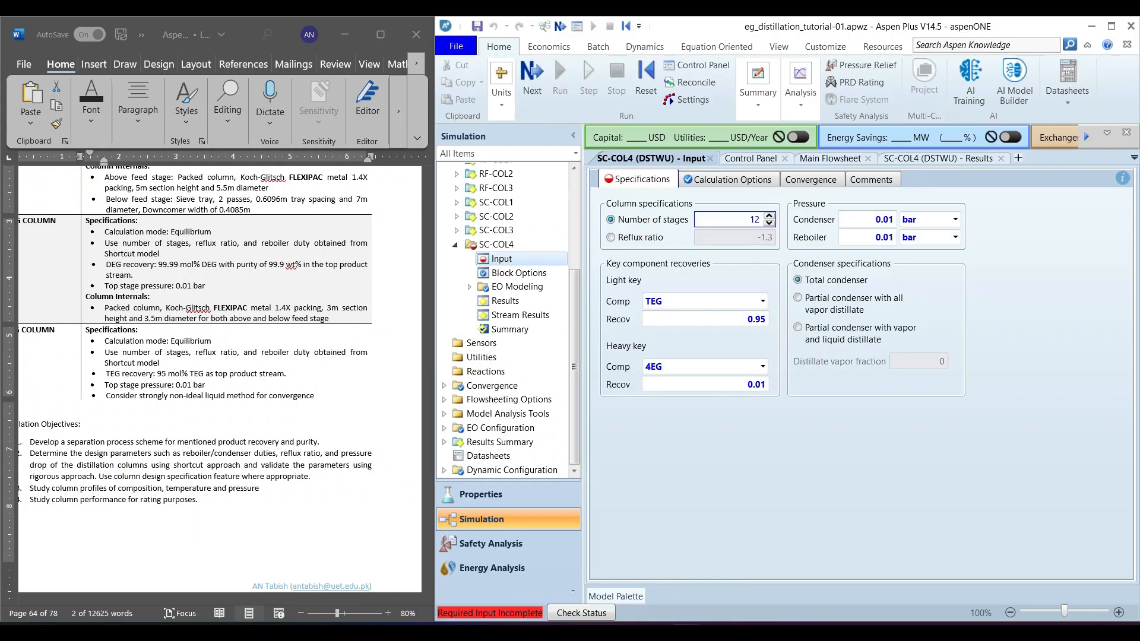
left_click(984, 316)
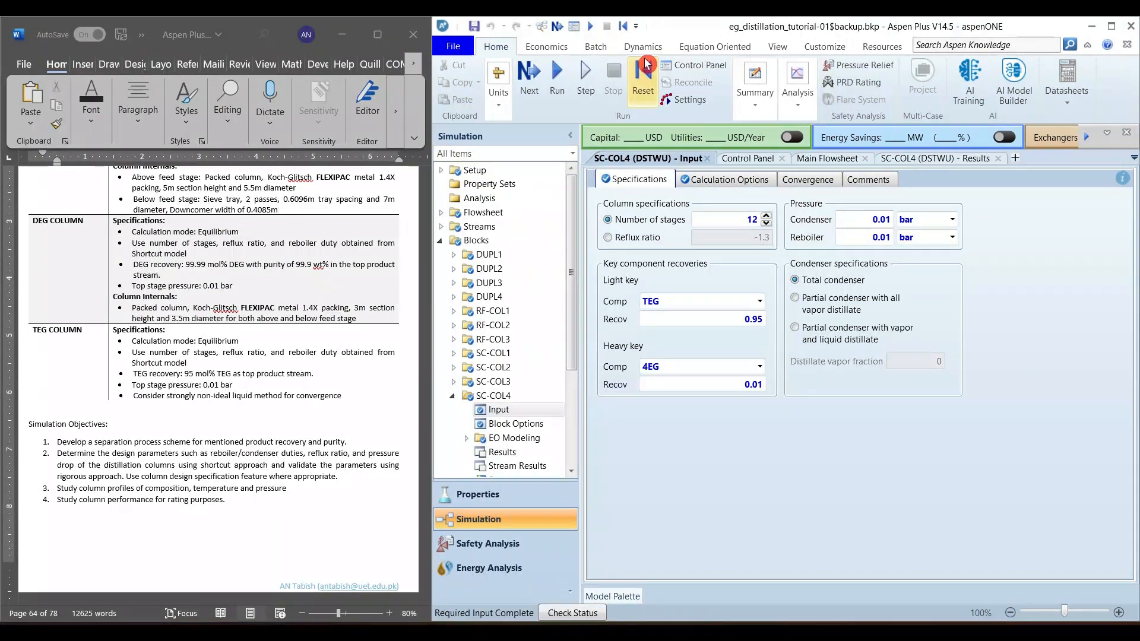
- Reset the simulation and run it again with SC-COL4's new stage specification
left_click(643, 77)
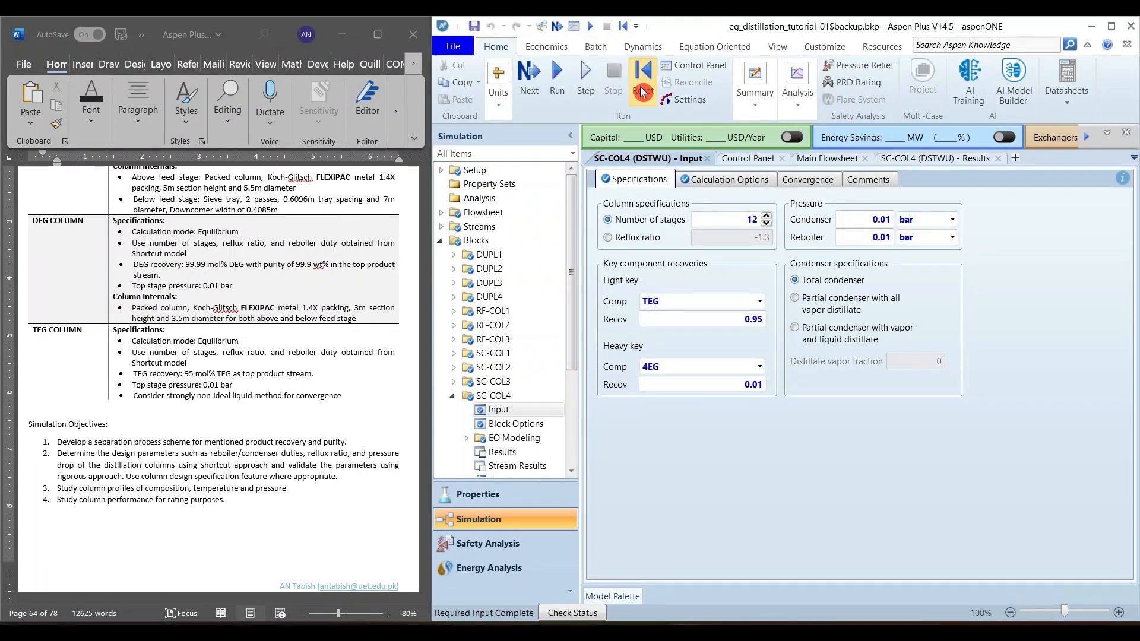
left_click(501, 364)
left_click(659, 348)
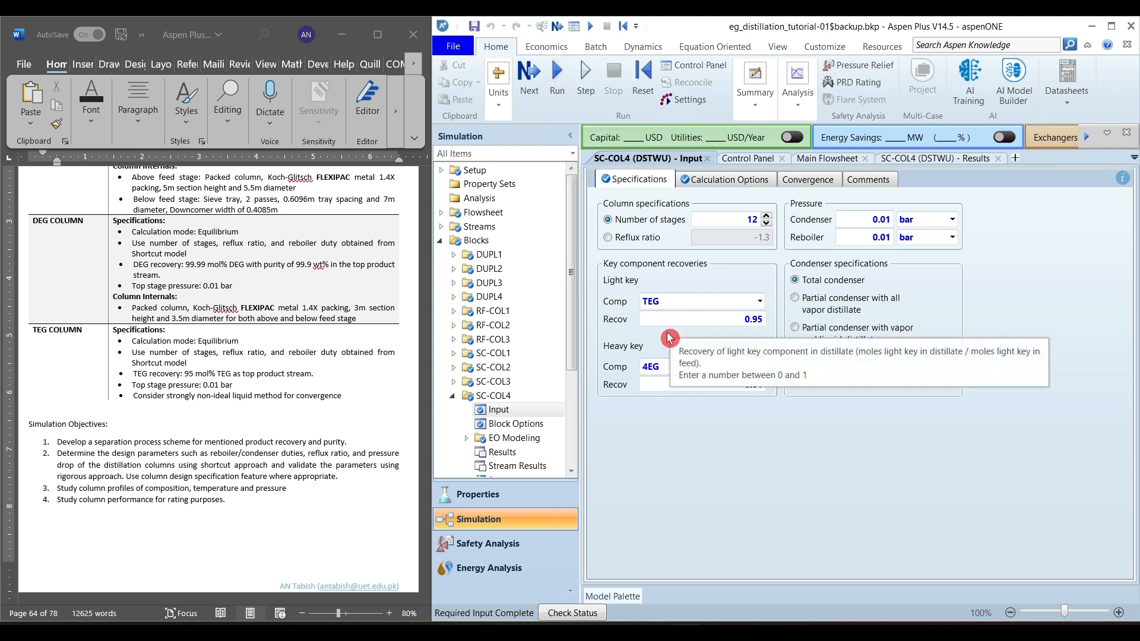
left_click(563, 88)
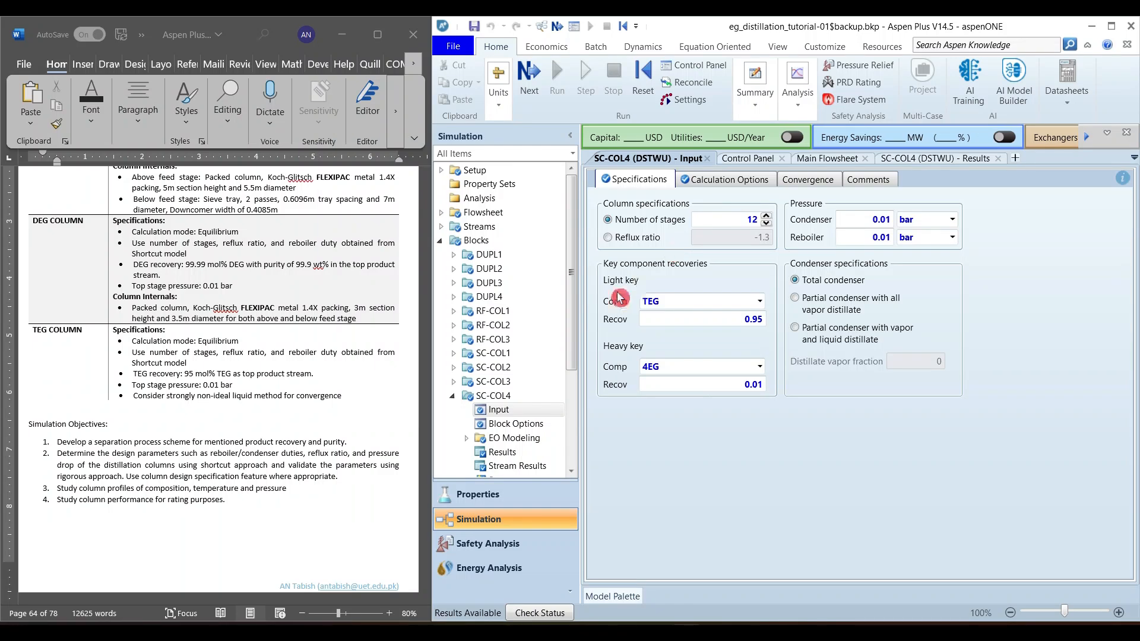
- Examine the number of actual stages, feed stage, reboiler heat duty and actual reflux ratio in SC-COL4's results summary
scroll(564, 368, "down", 2)
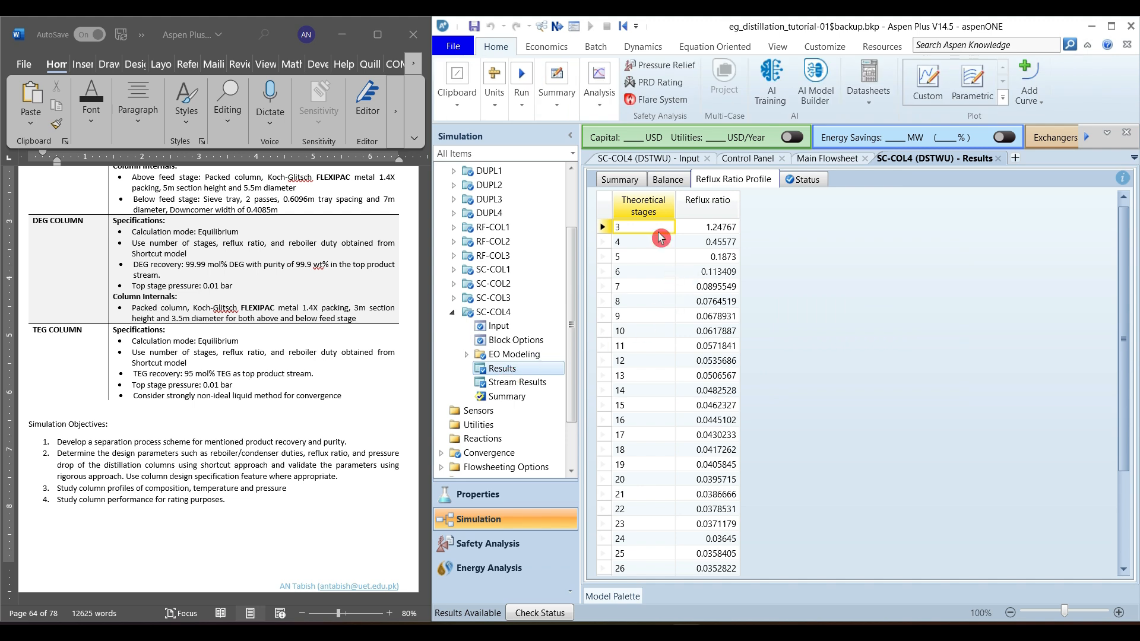
left_click(621, 183)
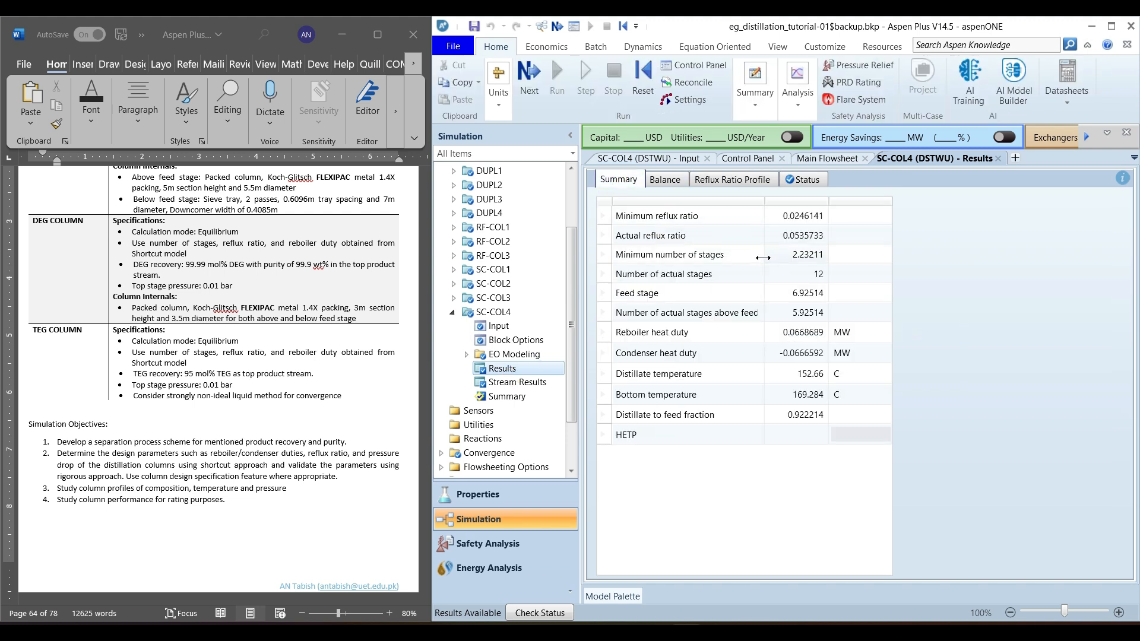
left_click(779, 279)
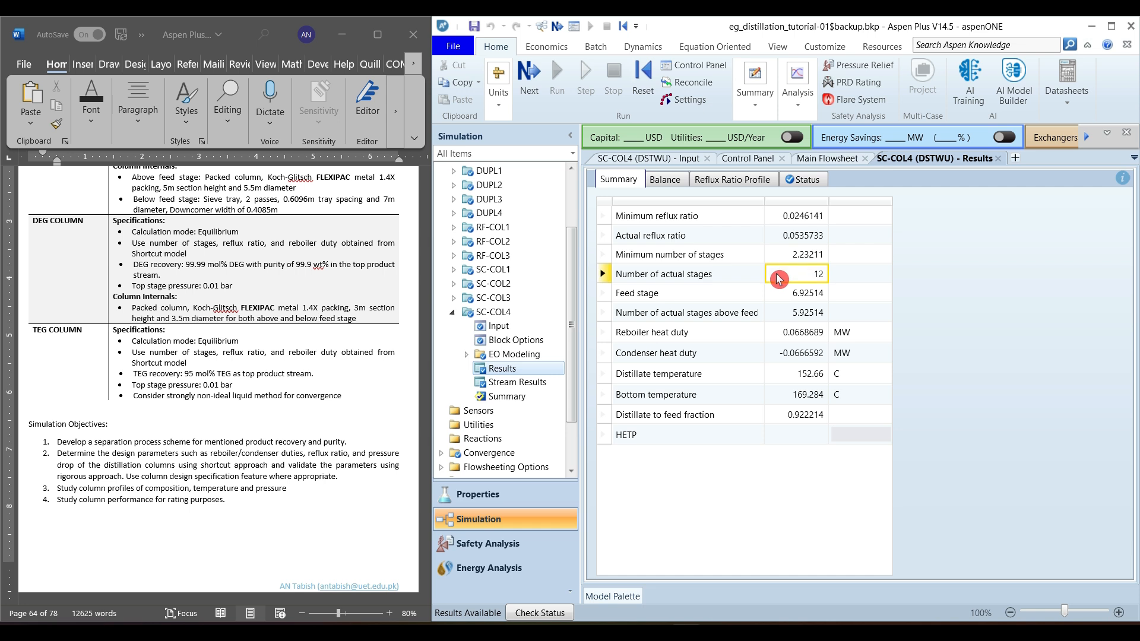
left_click(603, 293)
left_click(602, 334)
left_click(604, 236)
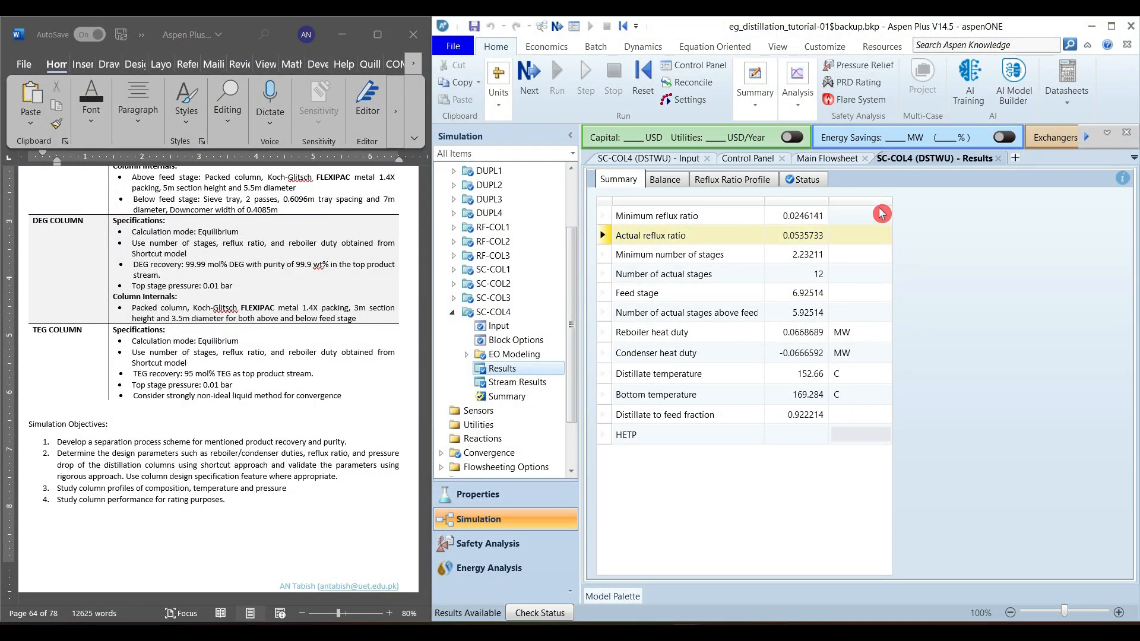
- Close SC-COL4's results, input and reflux ratio plot to return to the main flowsheet
left_click(1000, 159)
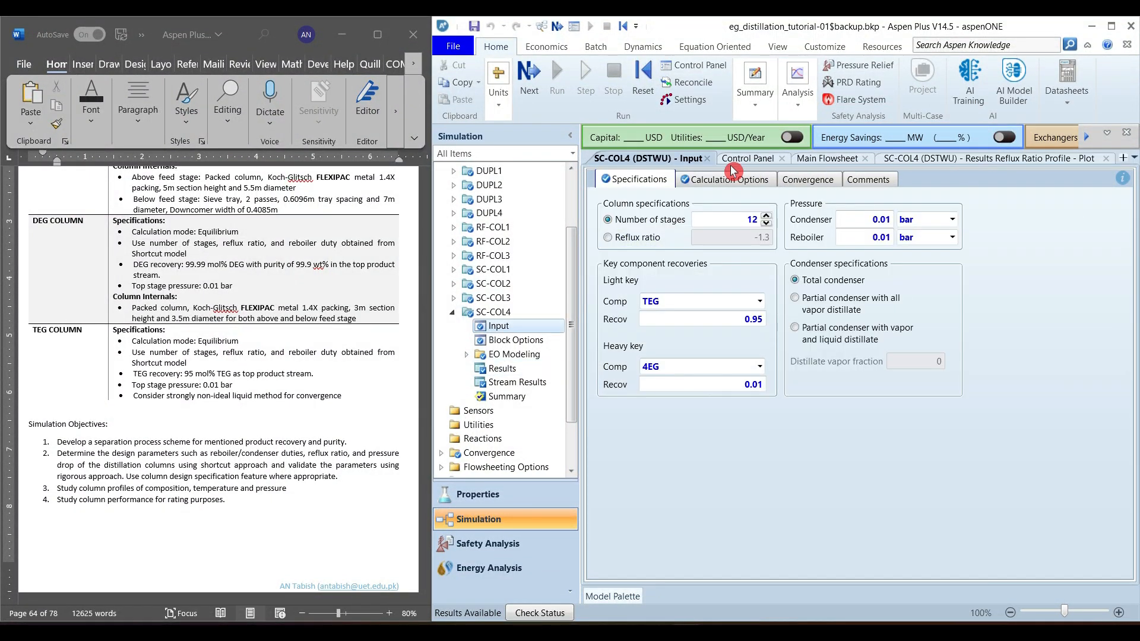
left_click(707, 158)
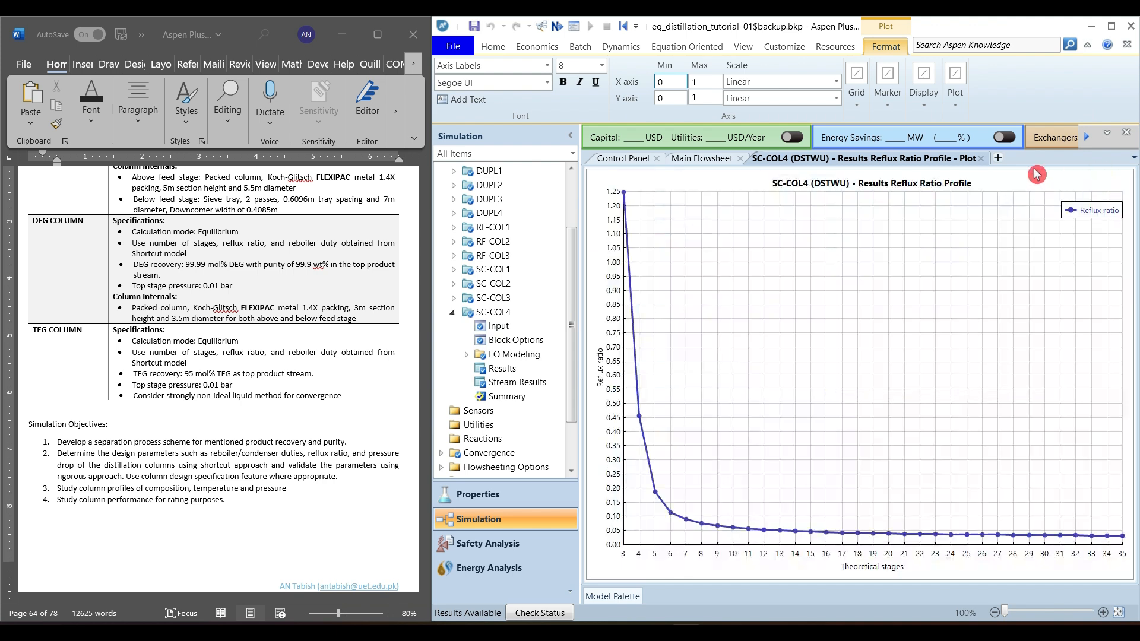
left_click(981, 159)
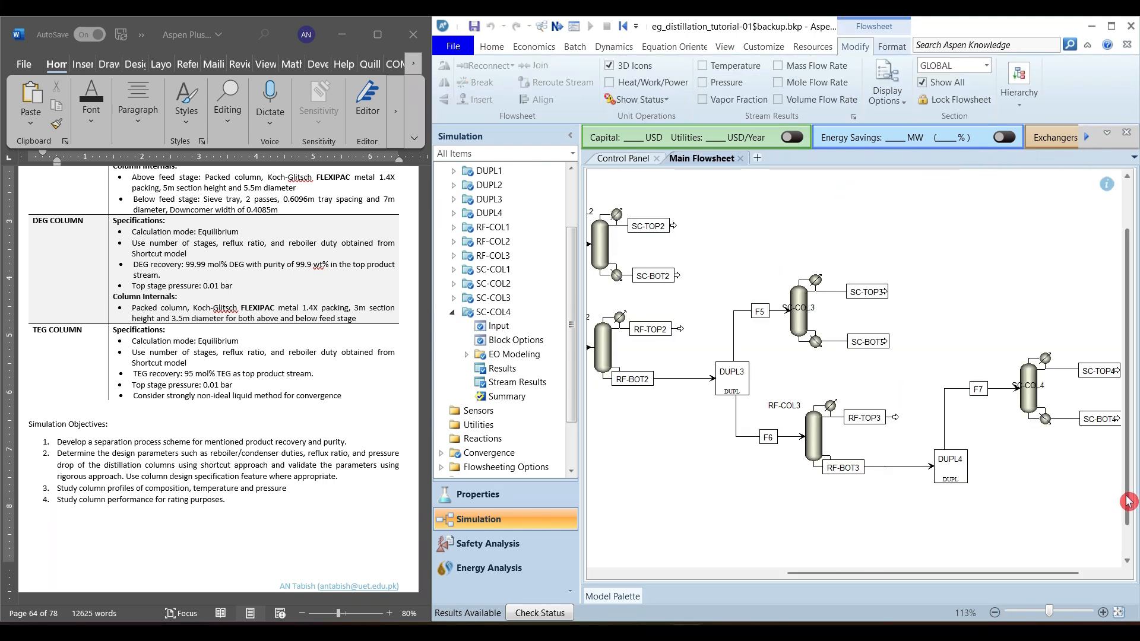
- Place a RadFrac column below SC-COL4 on the main flowsheet and name it RF-COL4
scroll(1131, 499, "down", 1)
left_click(1128, 562)
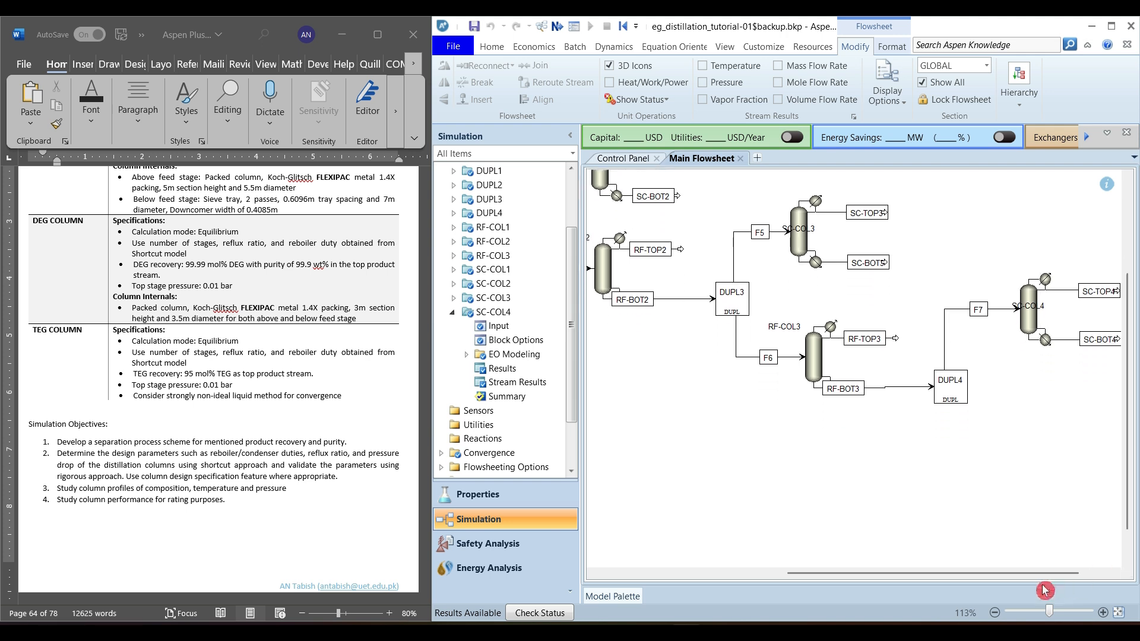
left_click_drag(1047, 574, 1129, 575)
left_click(1116, 573)
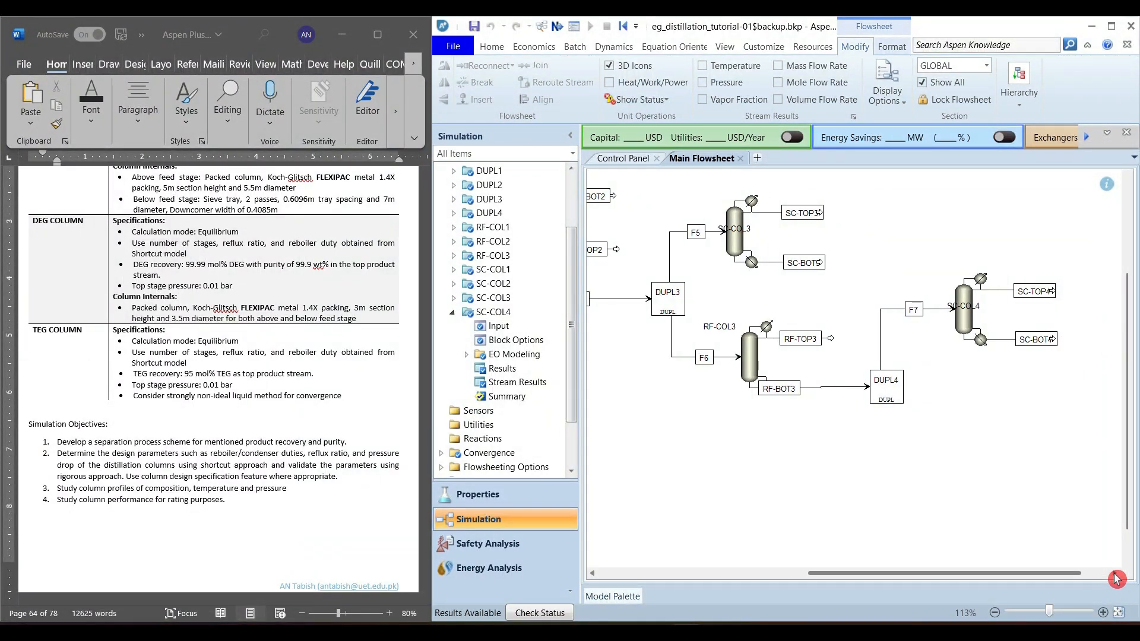
left_click(626, 597)
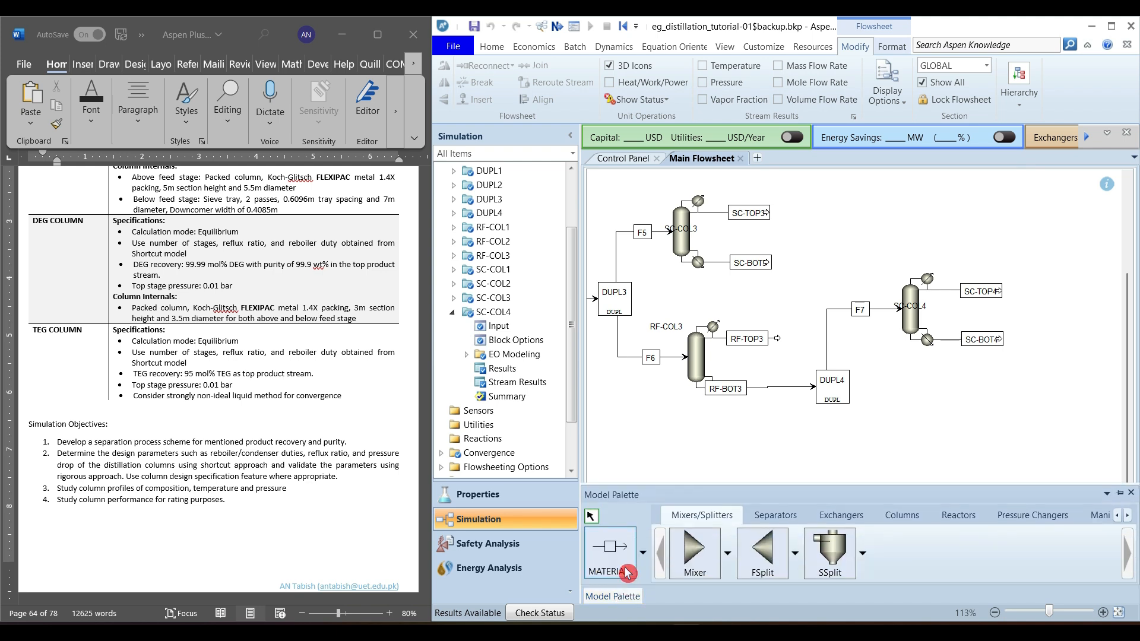
left_click(900, 516)
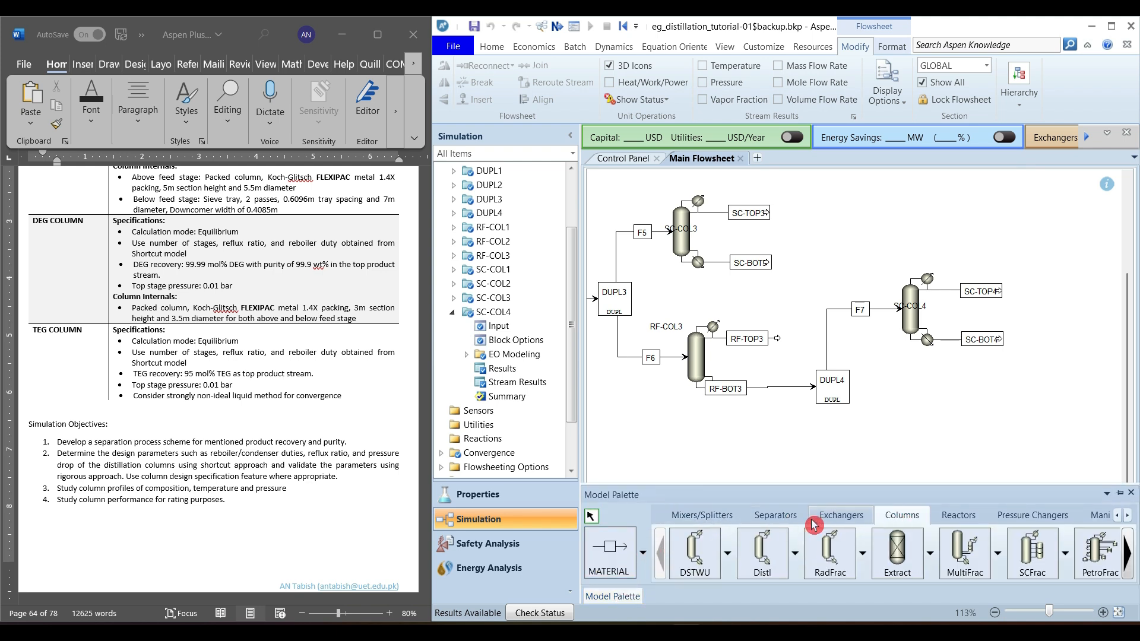
left_click(832, 567)
left_click(917, 438)
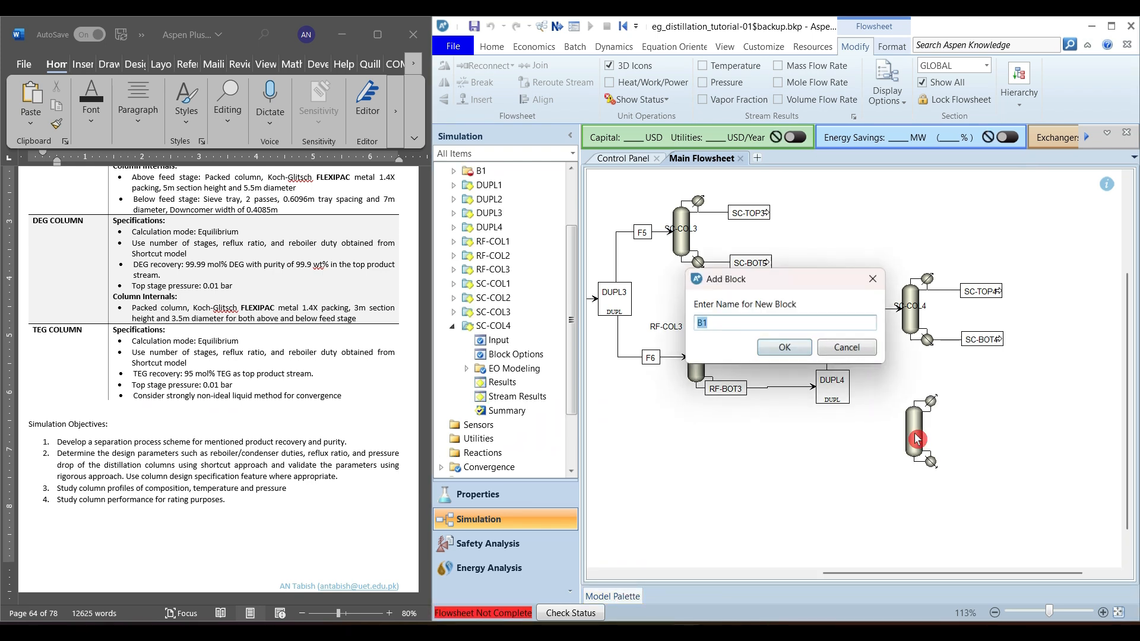
type("RF-COL")
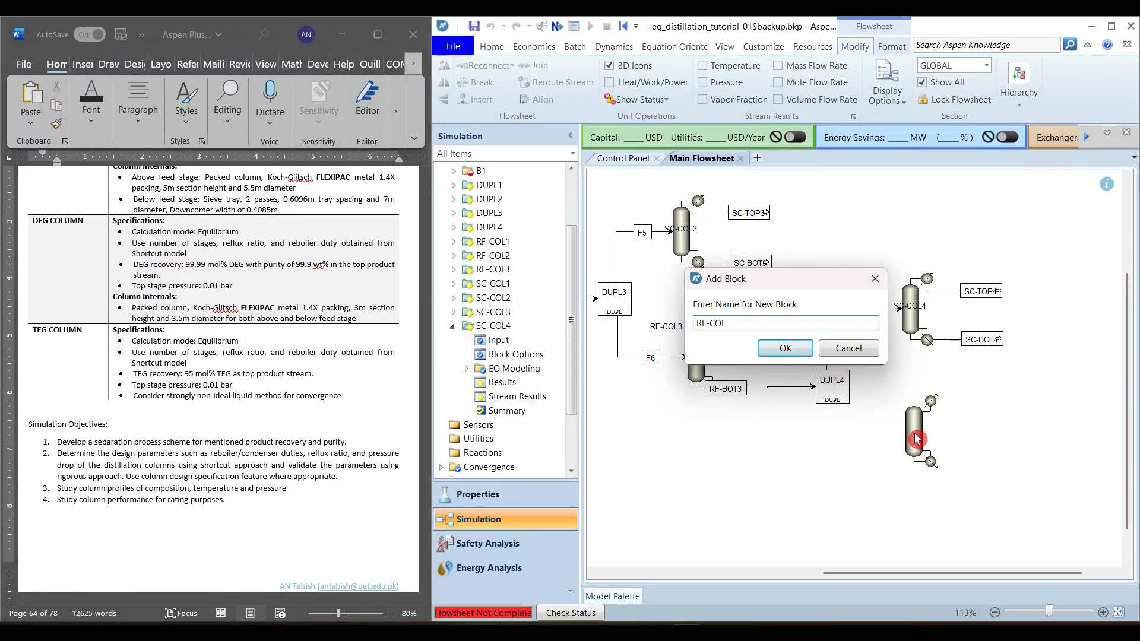
type("4")
key("Return")
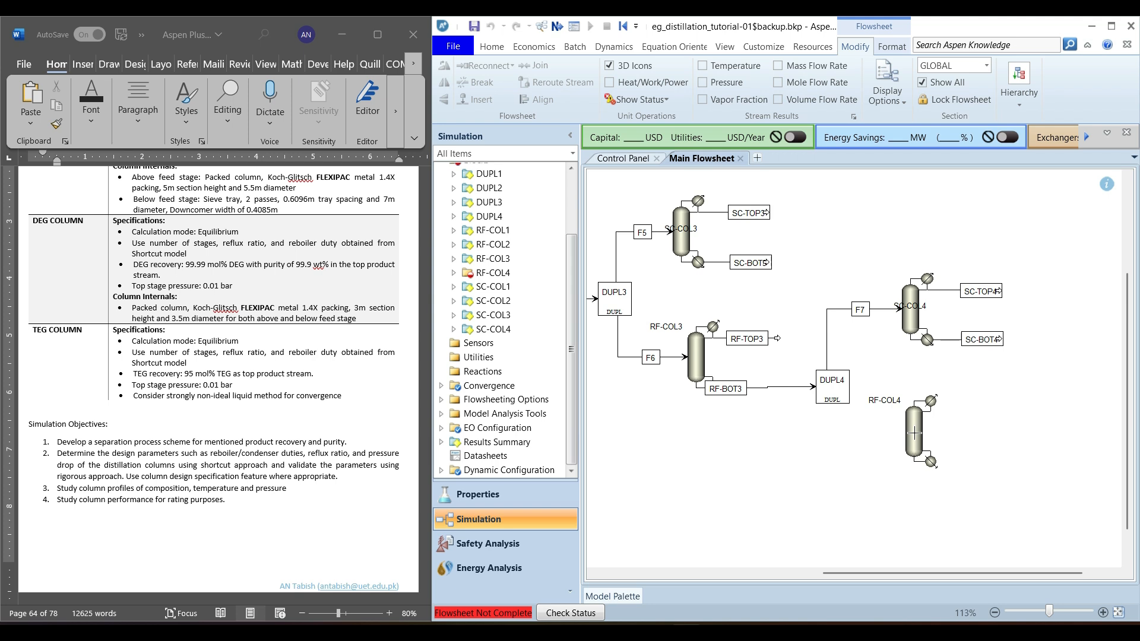
- Connect a material stream named F8 from the DUPL4 outlet to the feed inlet of RF-COL4
left_click(613, 596)
left_click(608, 553)
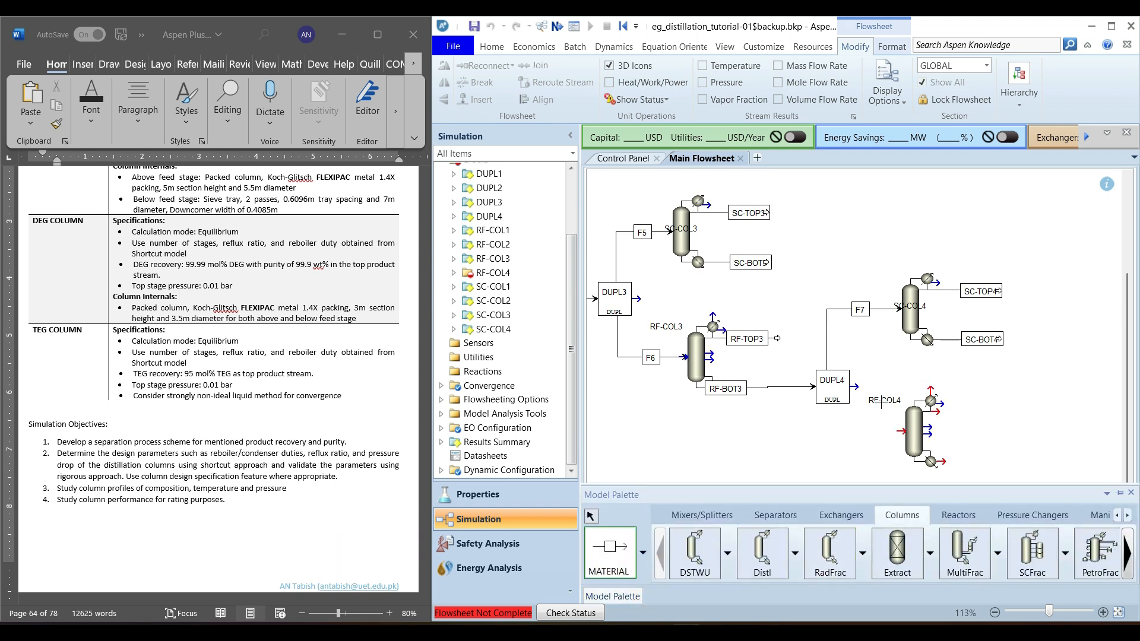
left_click(831, 422)
left_click(901, 434)
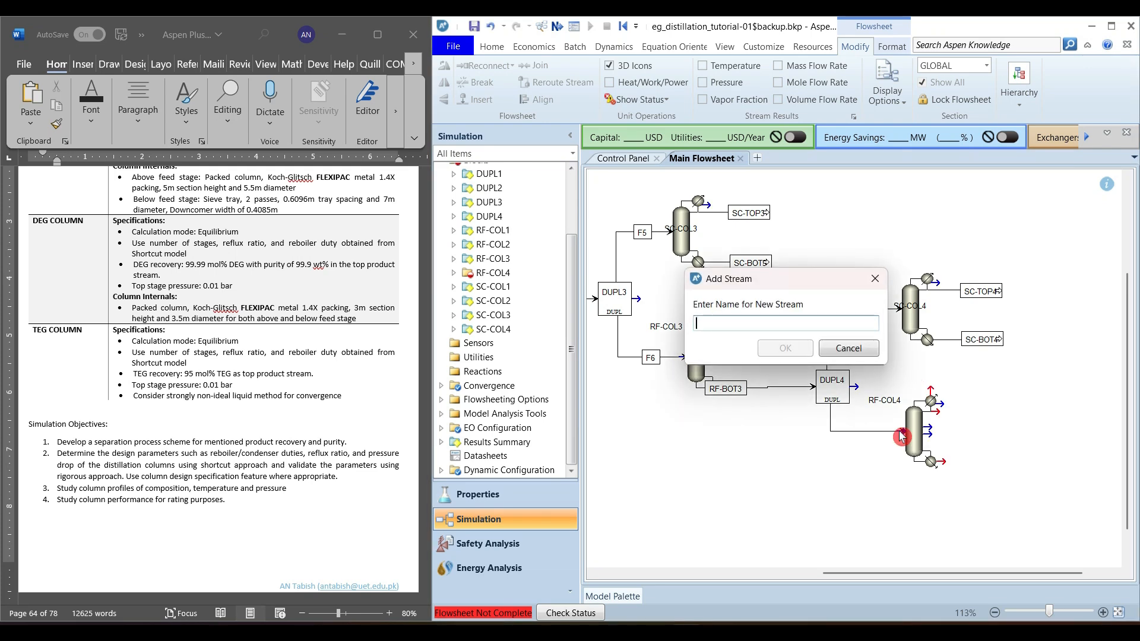
type("F")
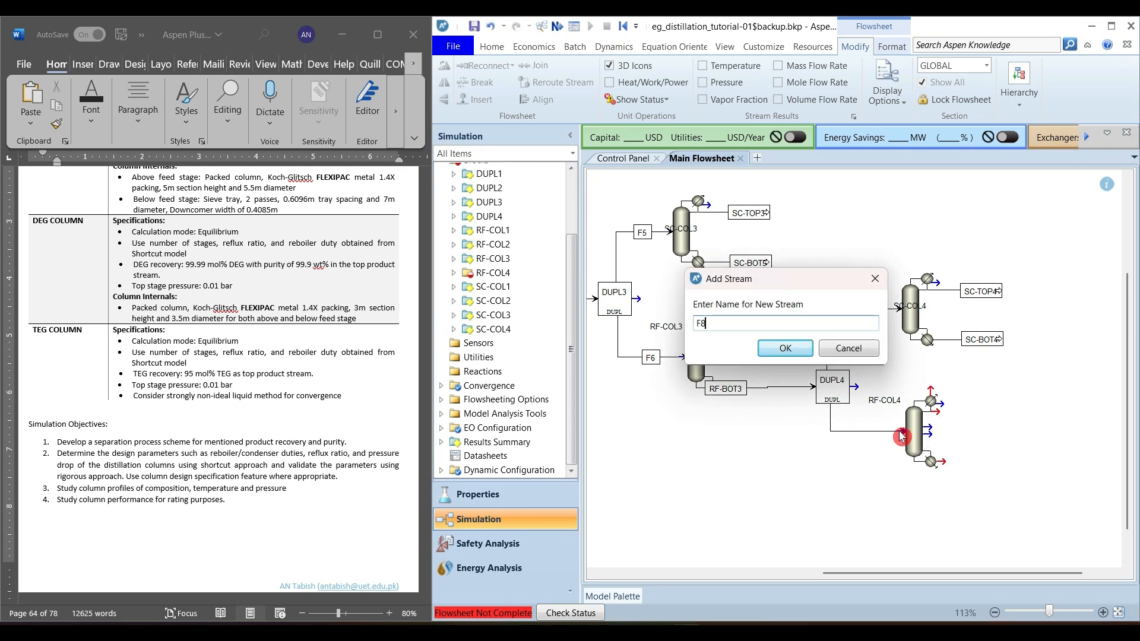
type("8")
key("Return")
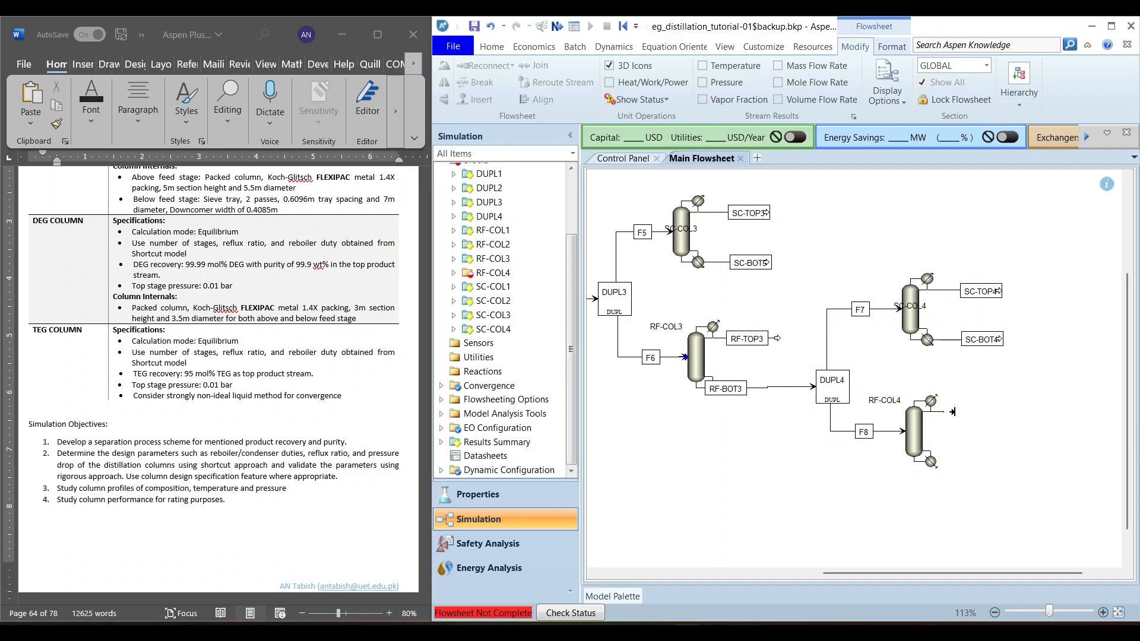
- Connect a material stream named RF-TOP4 to the liquid distillate outlet of RF-COL4
left_click(1007, 414)
type("R")
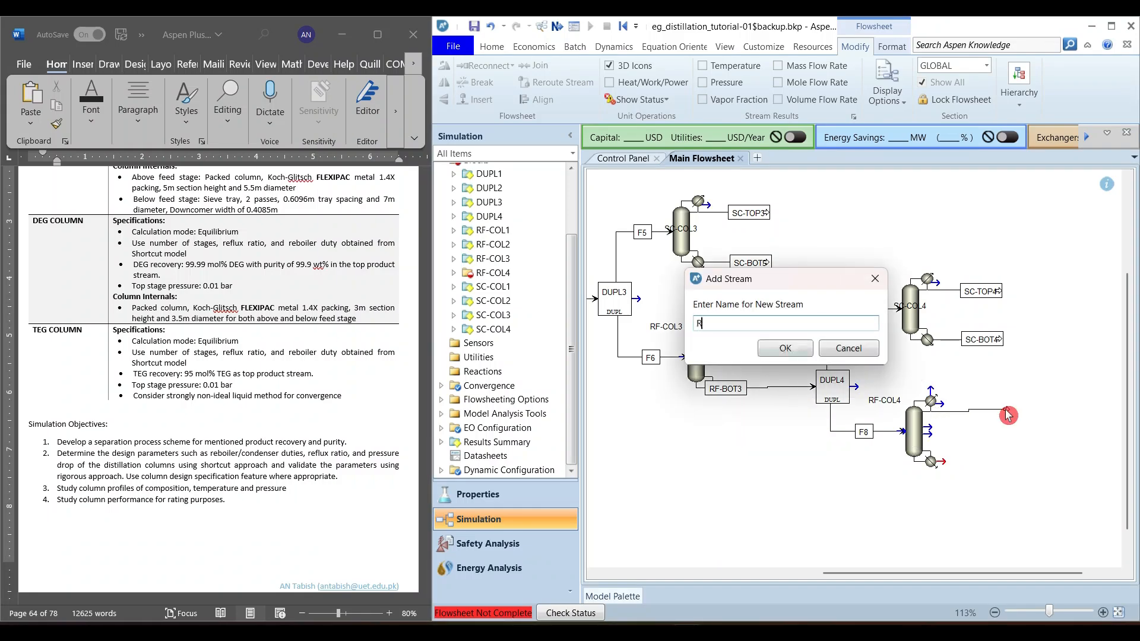
type("F-TOP4")
key("Return")
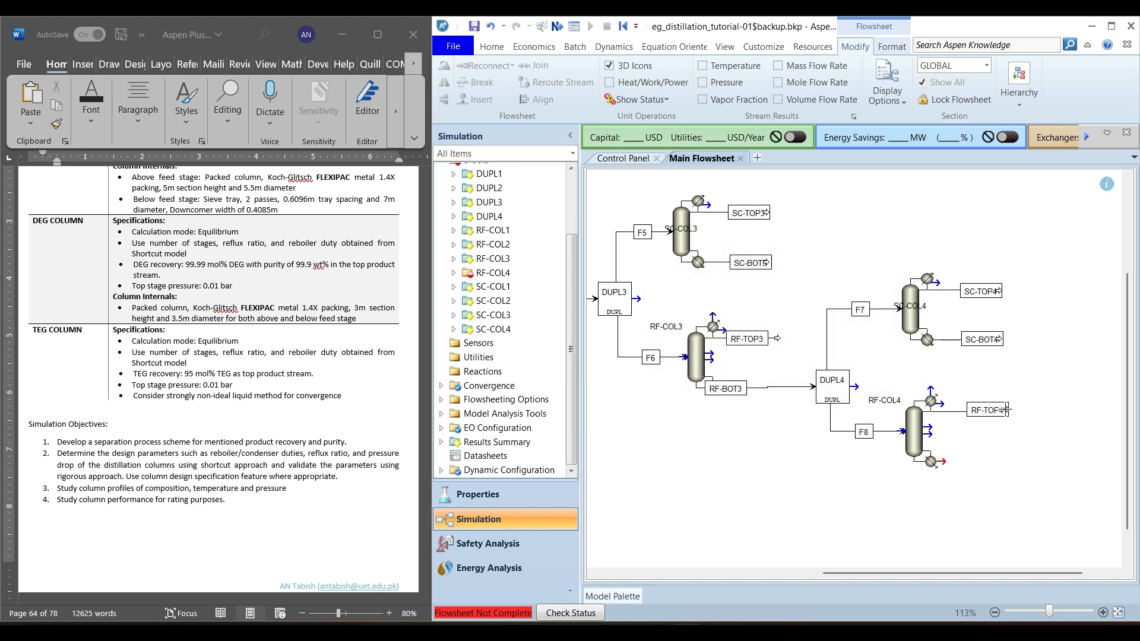
- Connect a material stream named RF-BOT4 to the bottoms outlet of RF-COL4
left_click(944, 461)
left_click(1007, 470)
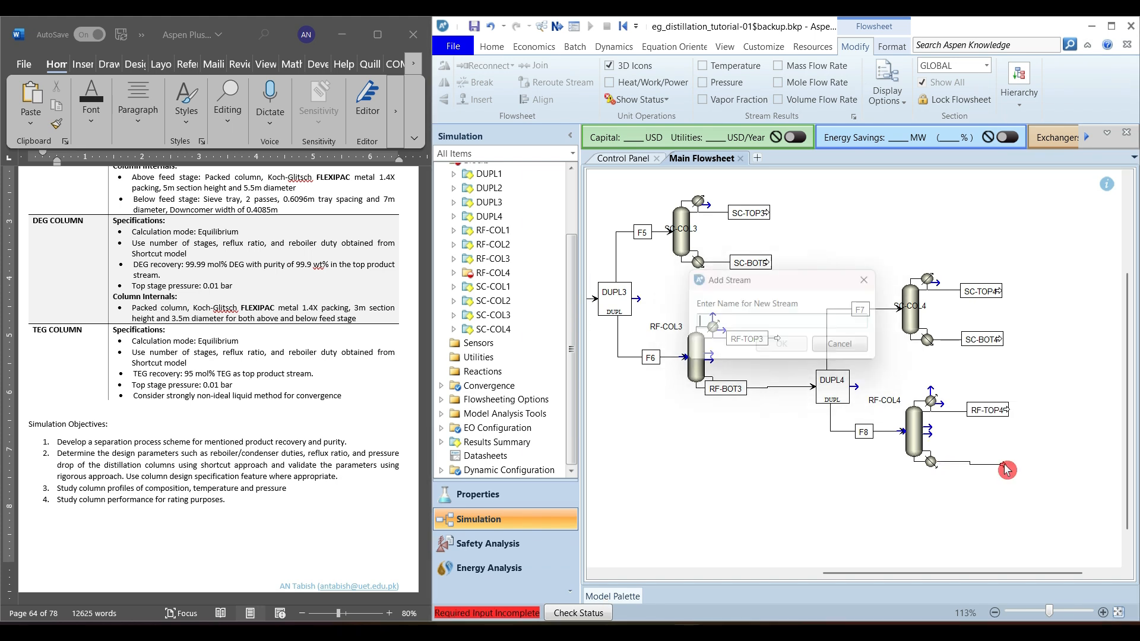
type("RF")
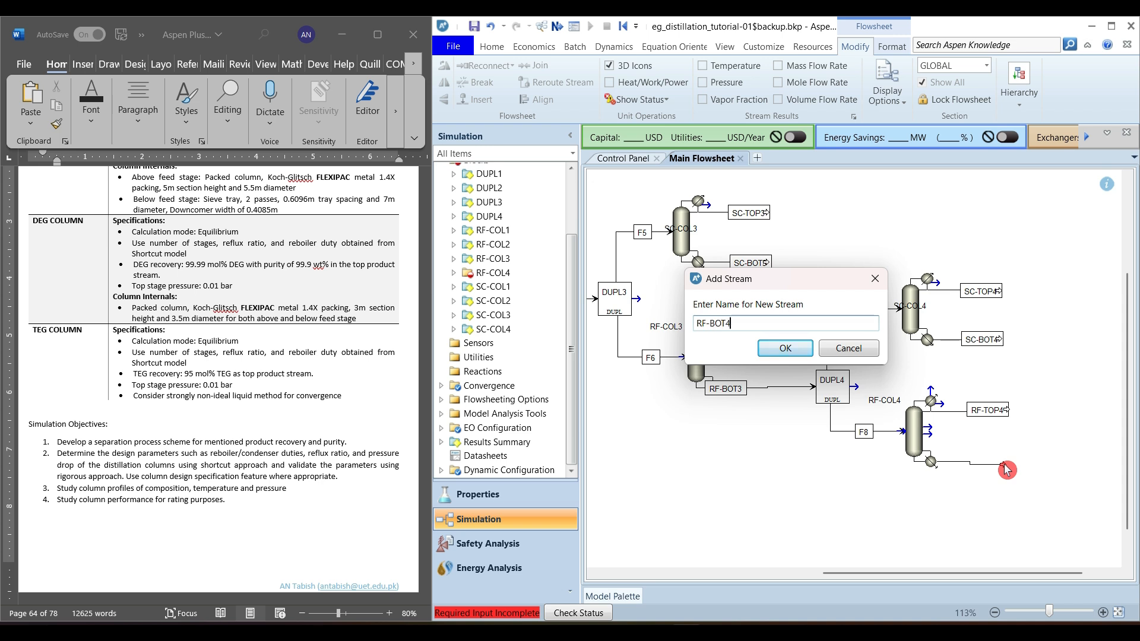
type("-BOT4")
key("Return")
- Open RF-COL4's configuration, also open SC-COL4's results summary for reference, and return to RF-COL4's configuration
left_click(915, 433)
double_click(918, 440)
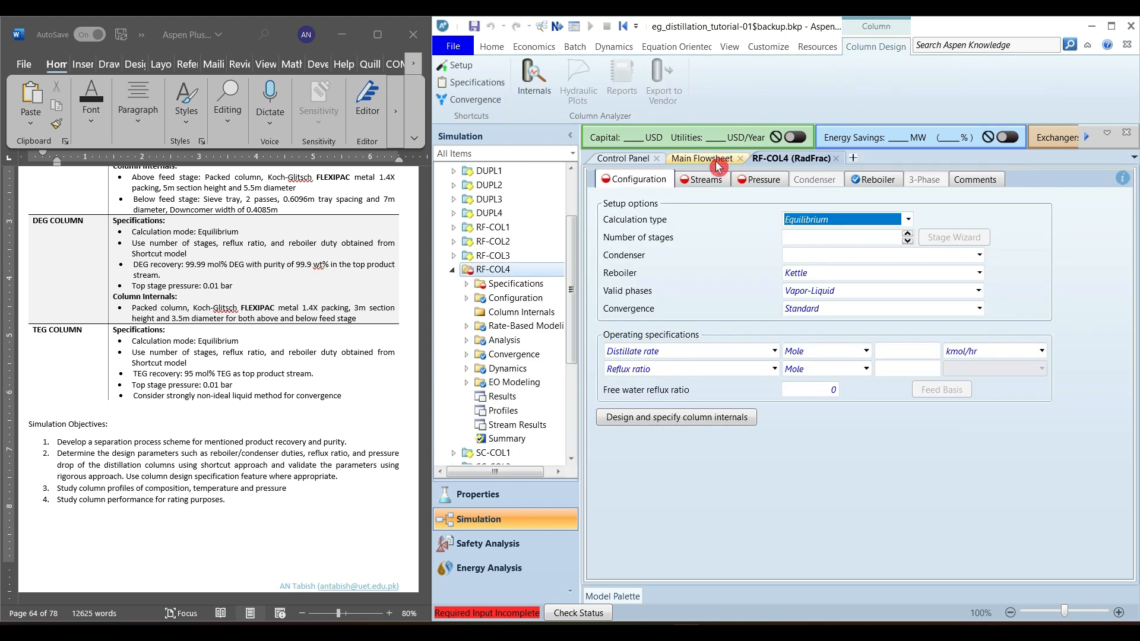
left_click(718, 160)
double_click(917, 325)
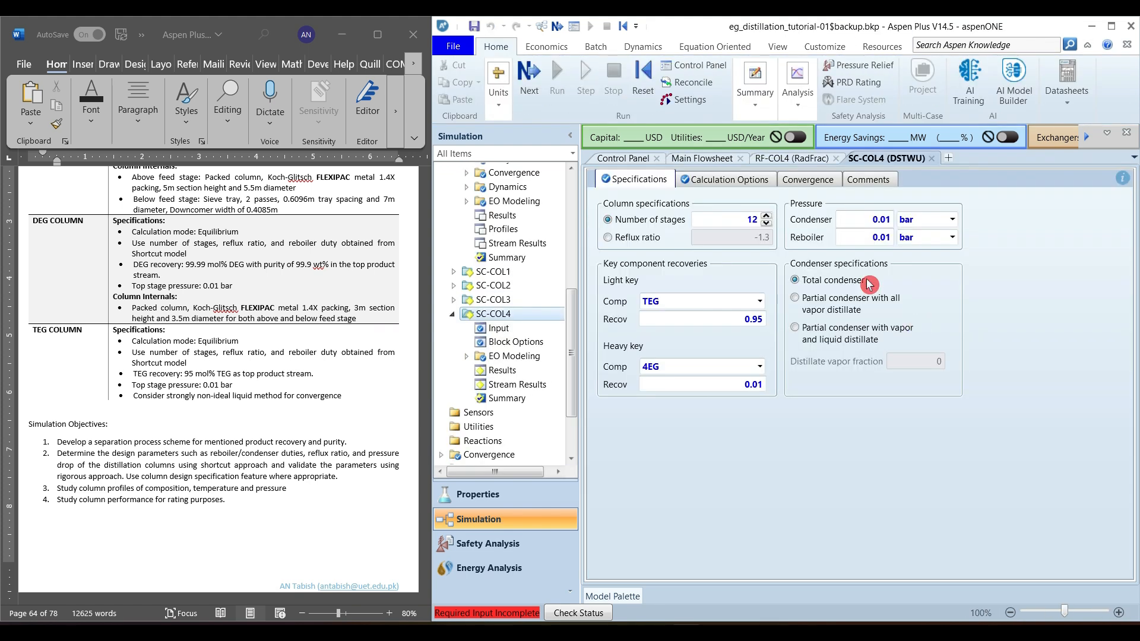
left_click(486, 397)
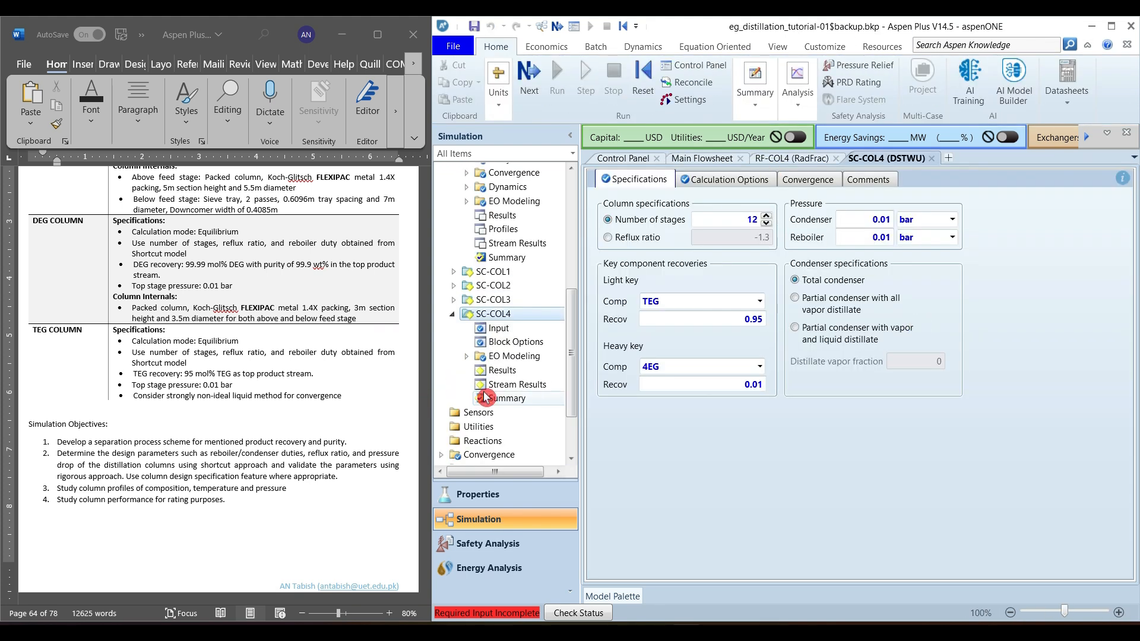
left_click(524, 377)
left_click(795, 159)
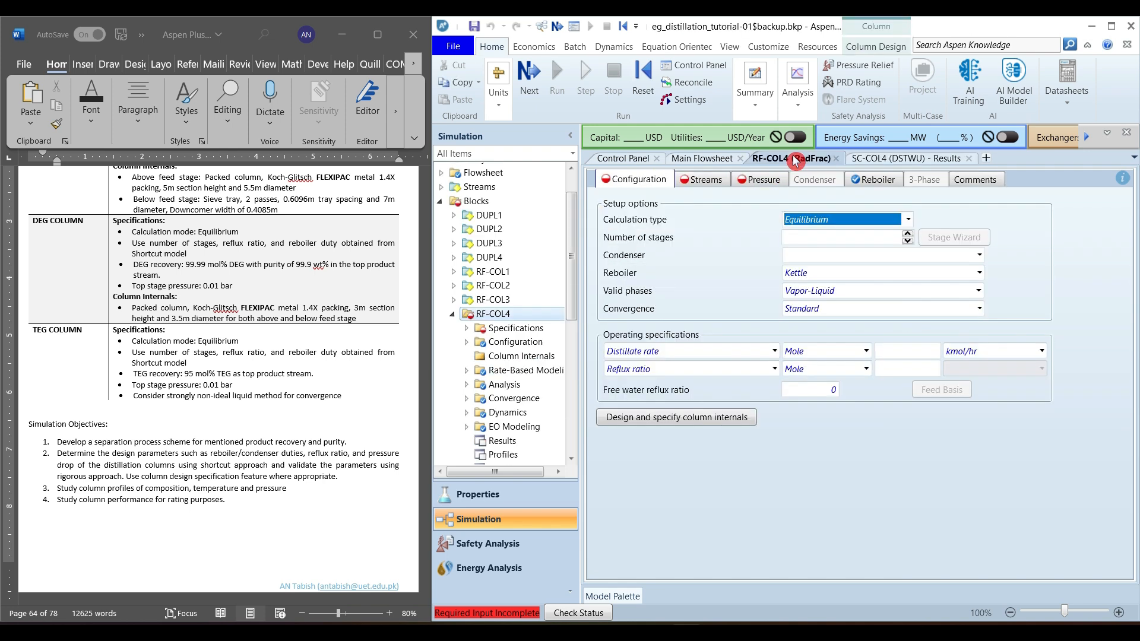
- Set RF-COL4 to 12 stages with a total condenser
left_click(823, 239)
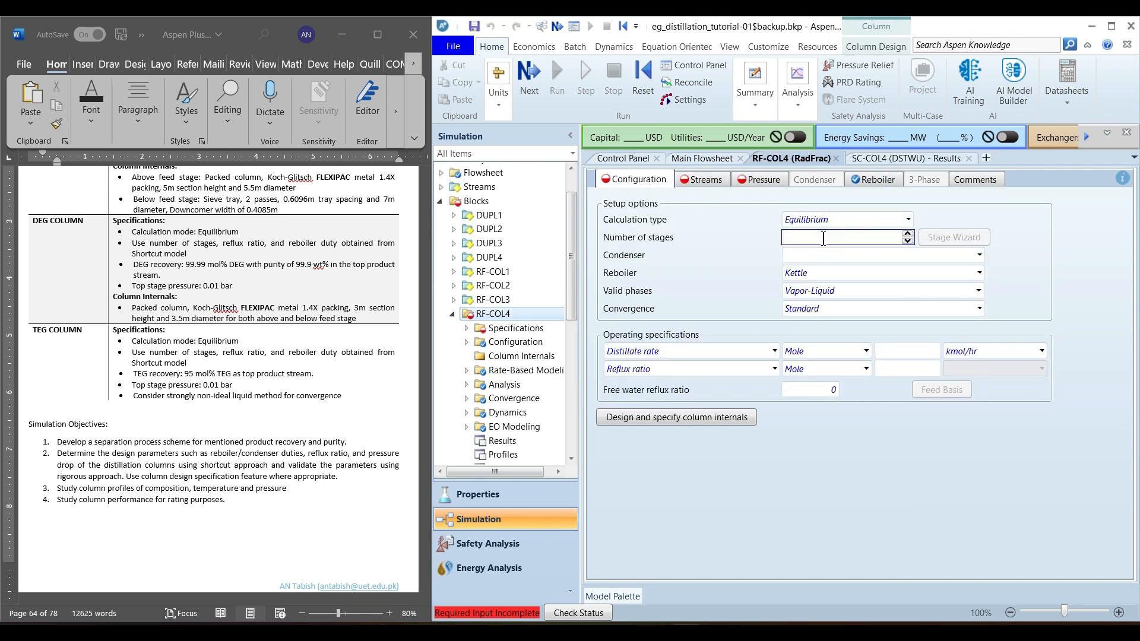
left_click(866, 260)
key("t")
key("Return")
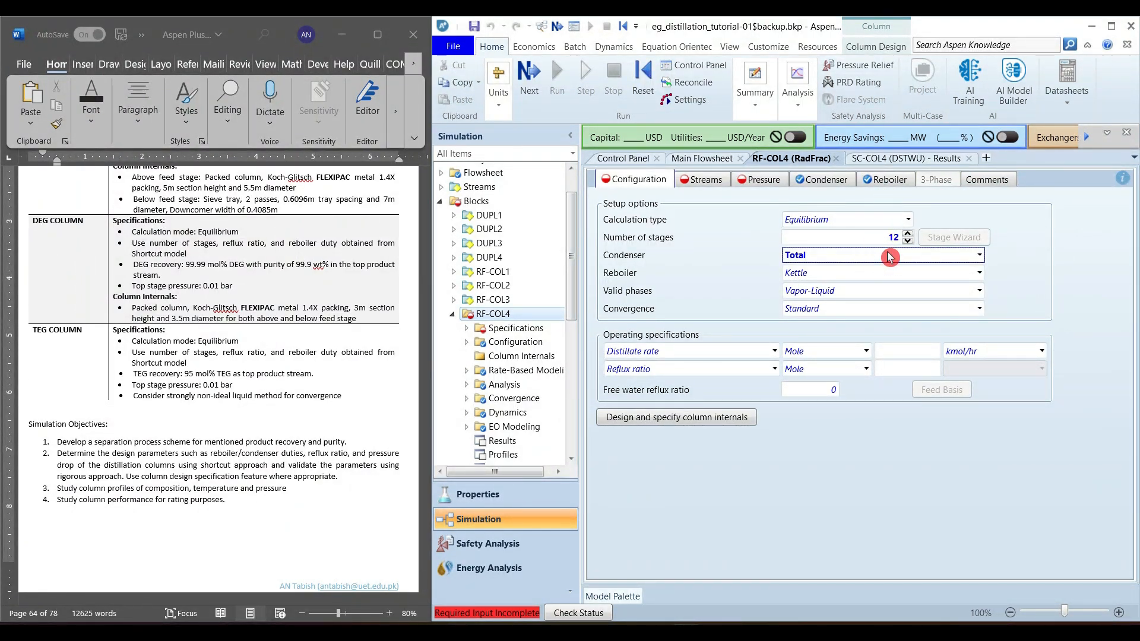
- Look up the actual reflux ratio in SC-COL4's results and set RF-COL4's mole reflux ratio to 0.053
left_click(908, 373)
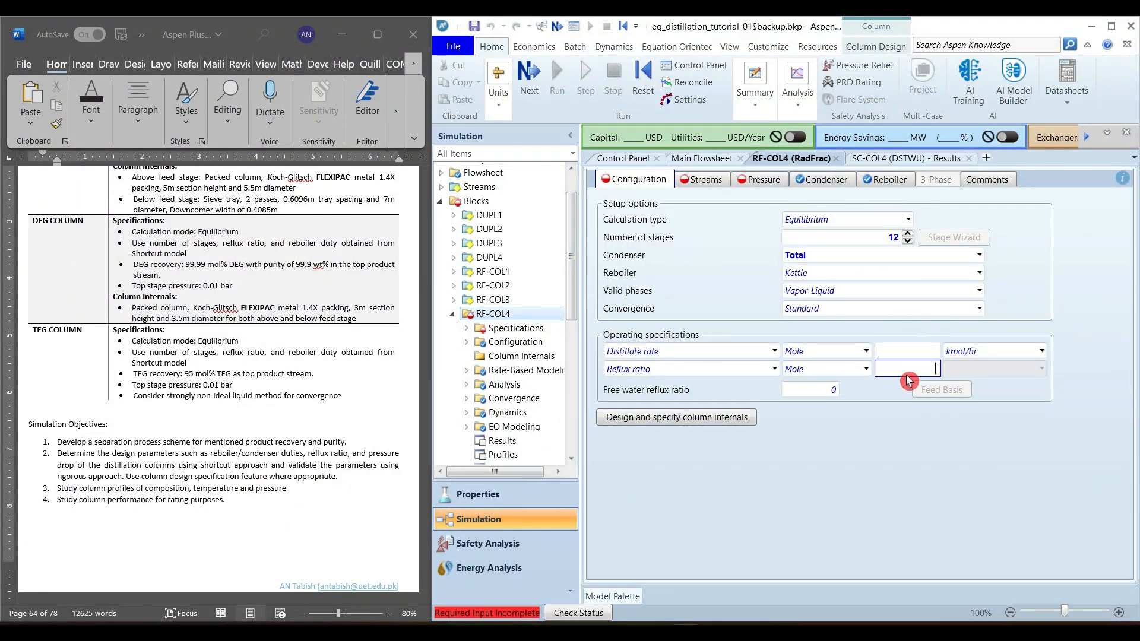
left_click(908, 162)
left_click(802, 237)
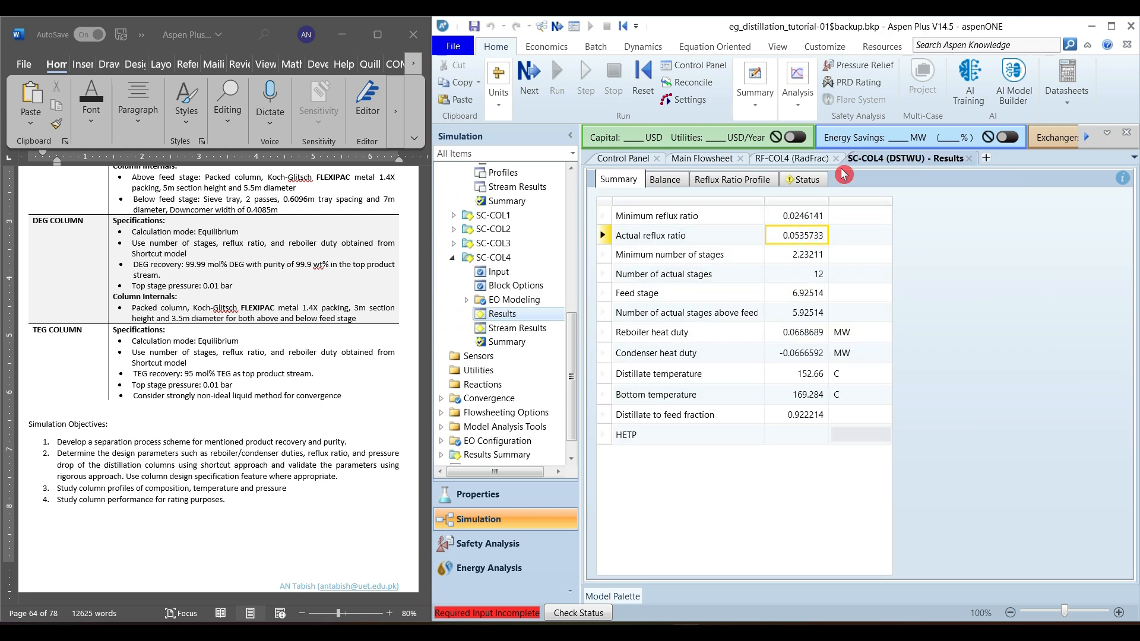
left_click(801, 158)
left_click(904, 372)
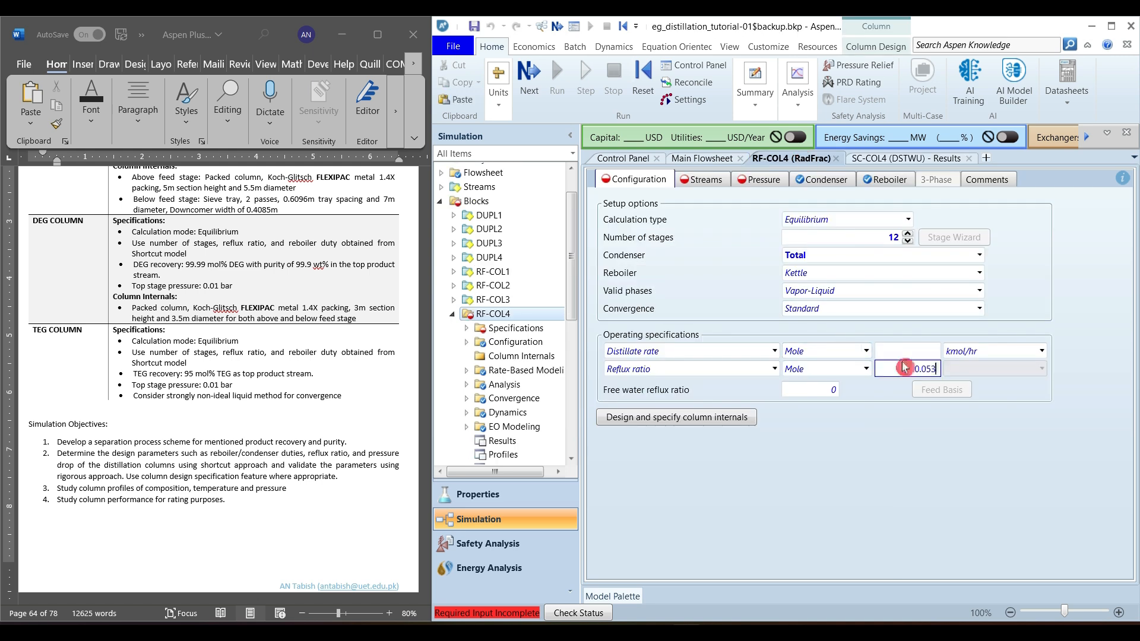
- Check the reboiler heat duty in SC-COL4's results, then replace RF-COL4's distillate rate specification with a reboiler duty of 0.07 MW
left_click(898, 353)
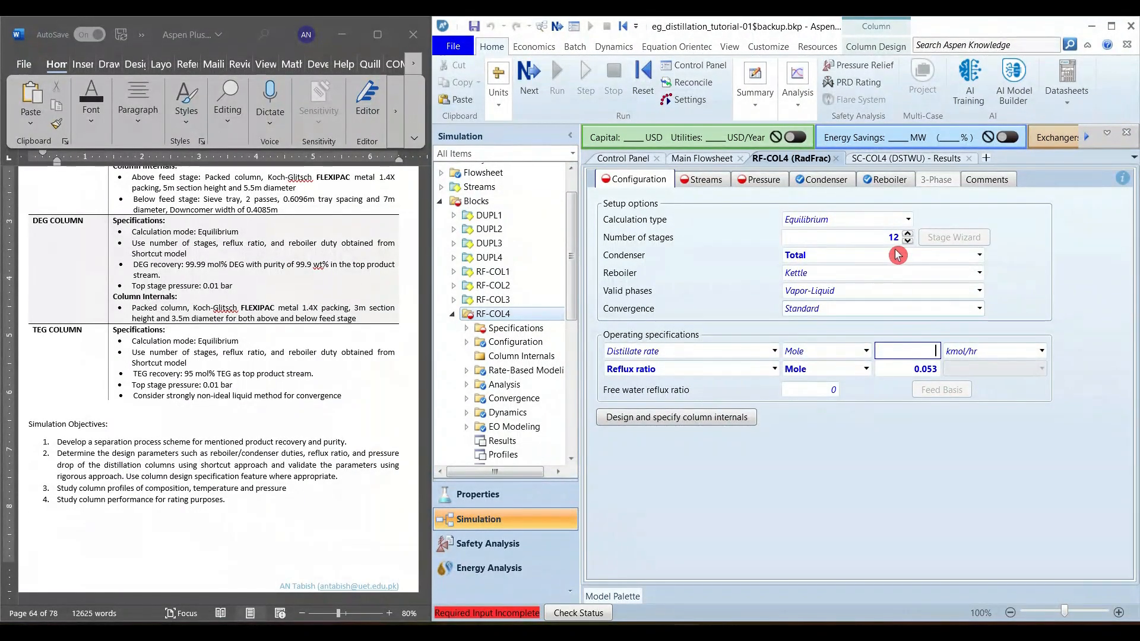
left_click(920, 159)
left_click(795, 335)
left_click(796, 161)
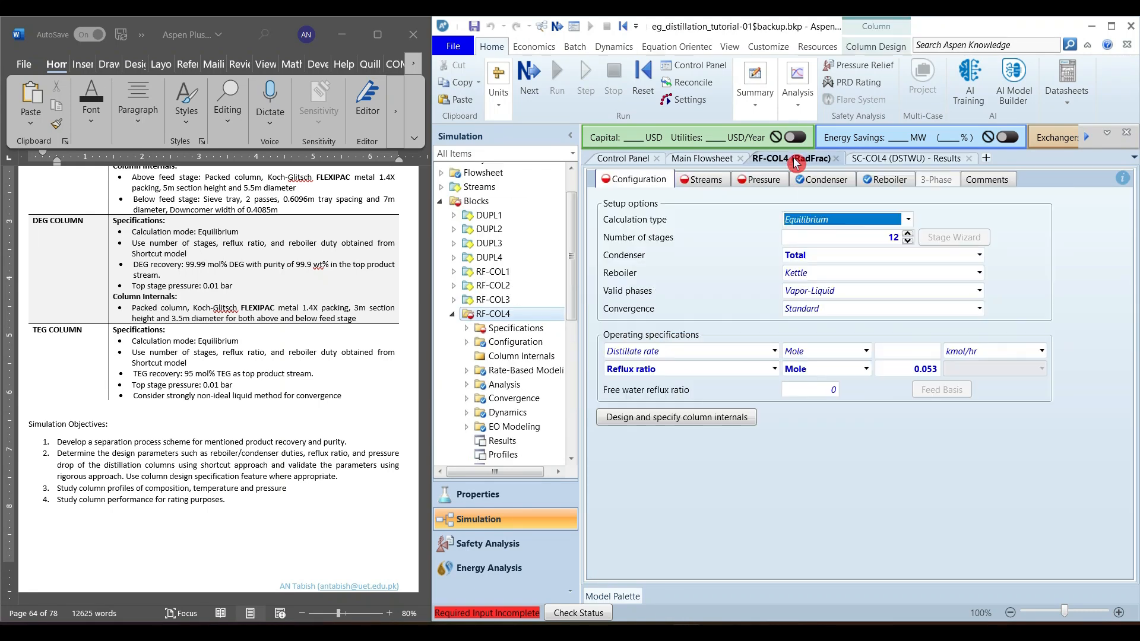
left_click(775, 351)
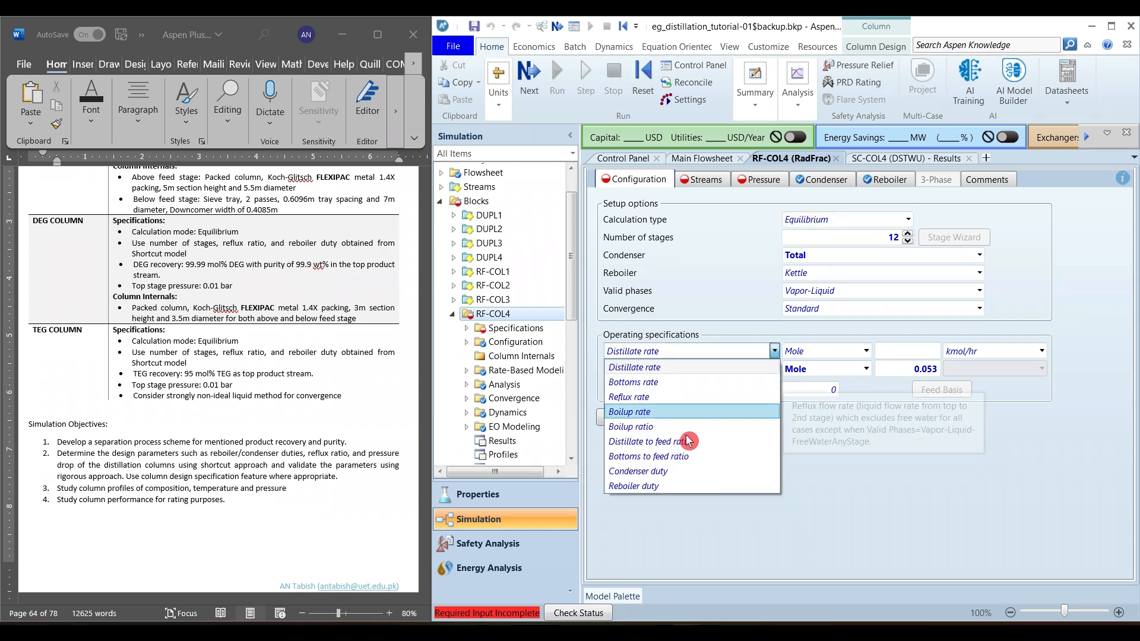
left_click(660, 486)
left_click(912, 354)
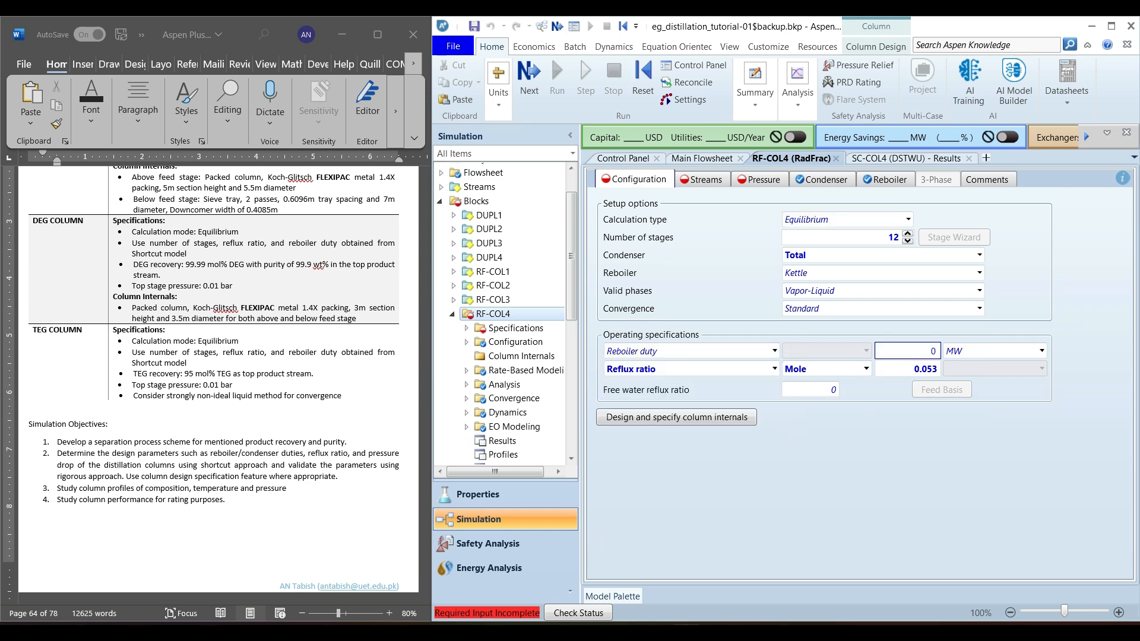
key("Return")
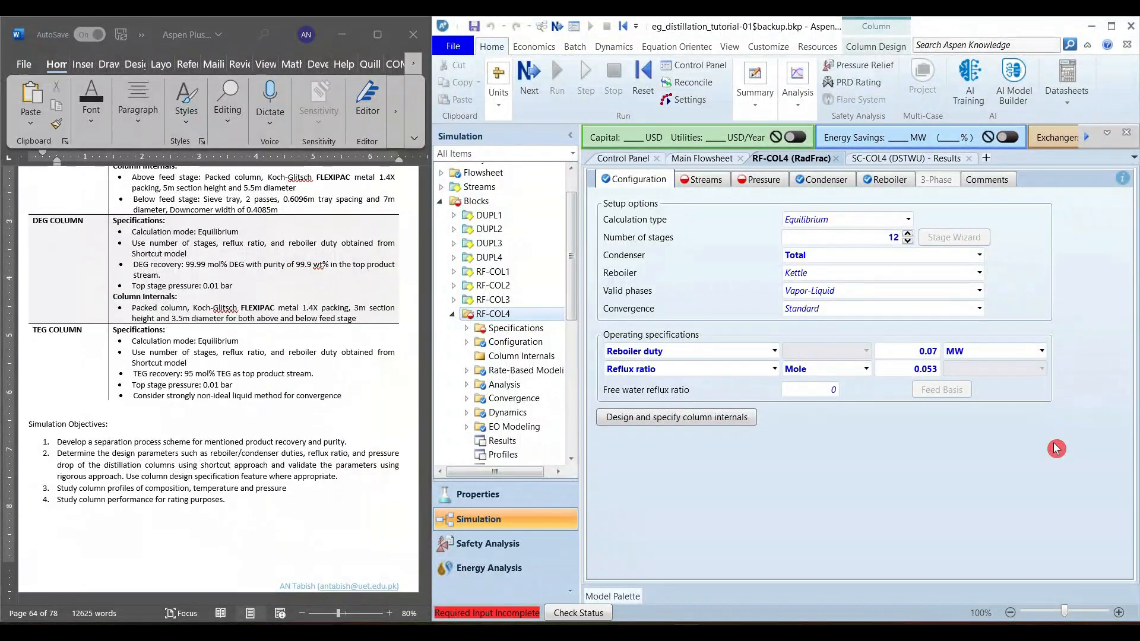
- Check the feed stage in SC-COL4's results and set the feed stage of stream F8 in RF-COL4 to 7
left_click(712, 180)
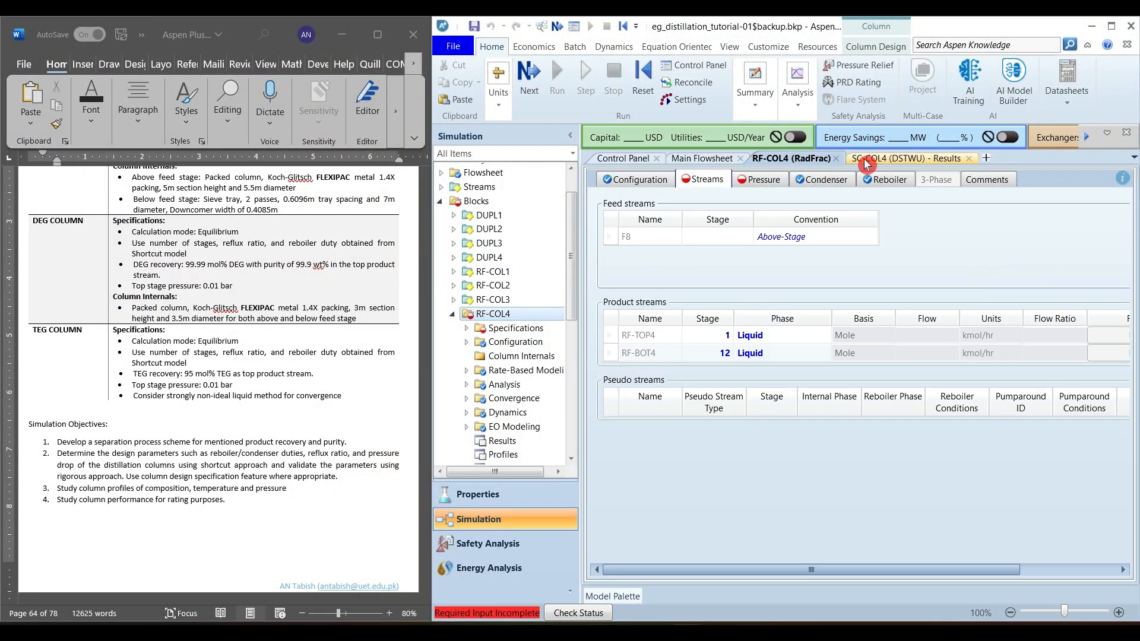
left_click(876, 159)
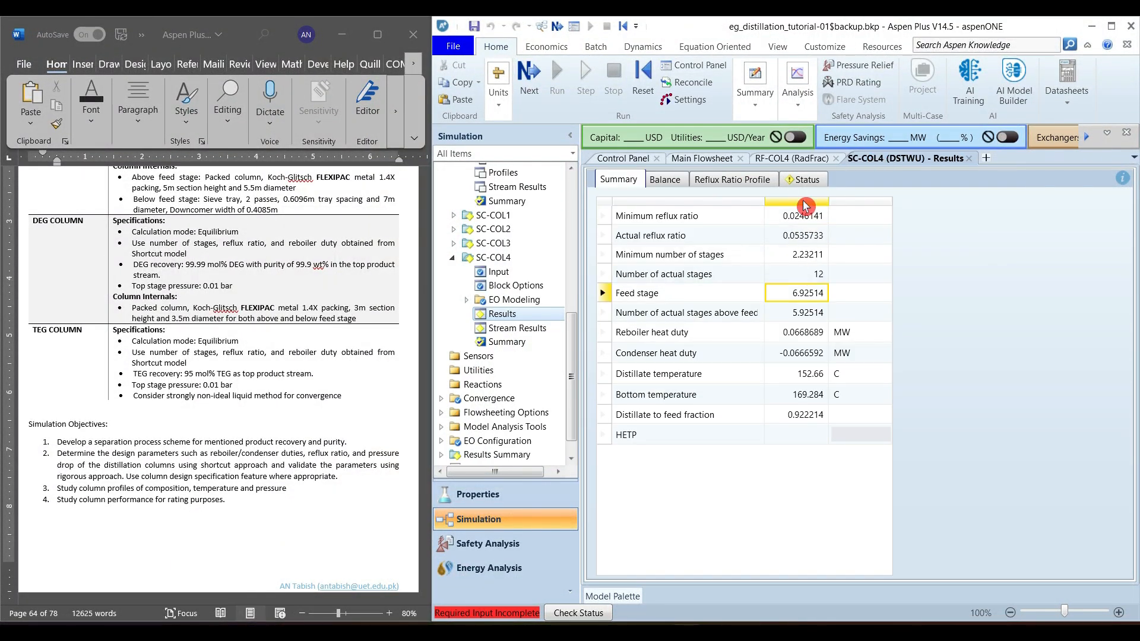
left_click(793, 159)
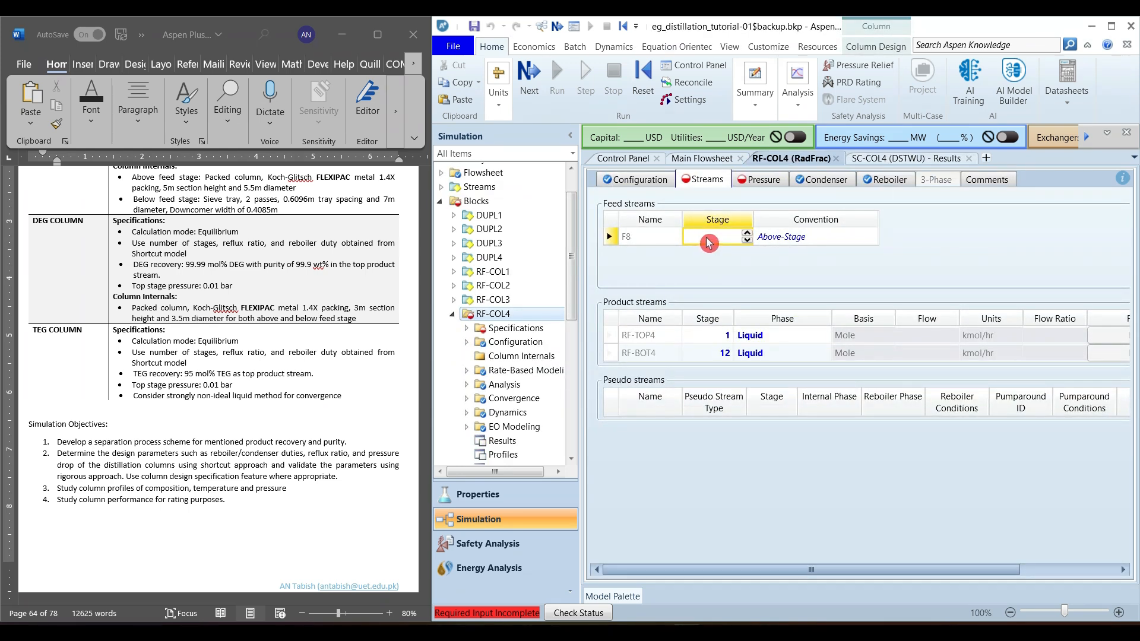
type("7")
key("Return")
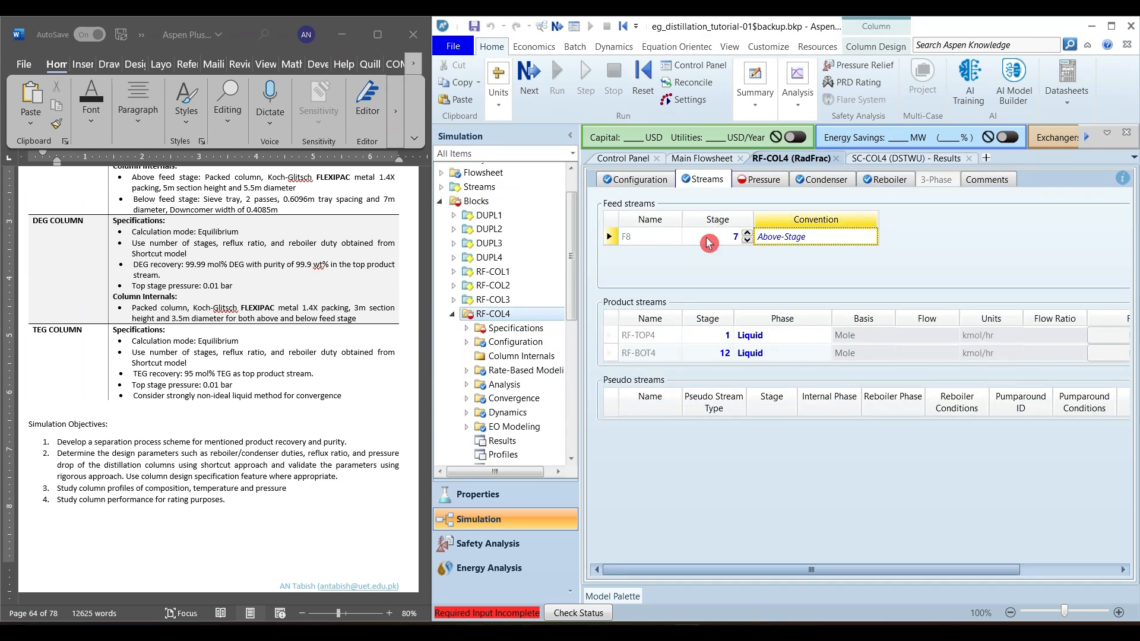
- Set RF-COL4's stage 1 / condenser pressure to 0.01 bar, checking it against the TEG column's top stage pressure in the brief
left_click(754, 186)
left_click(769, 244)
type("0.01")
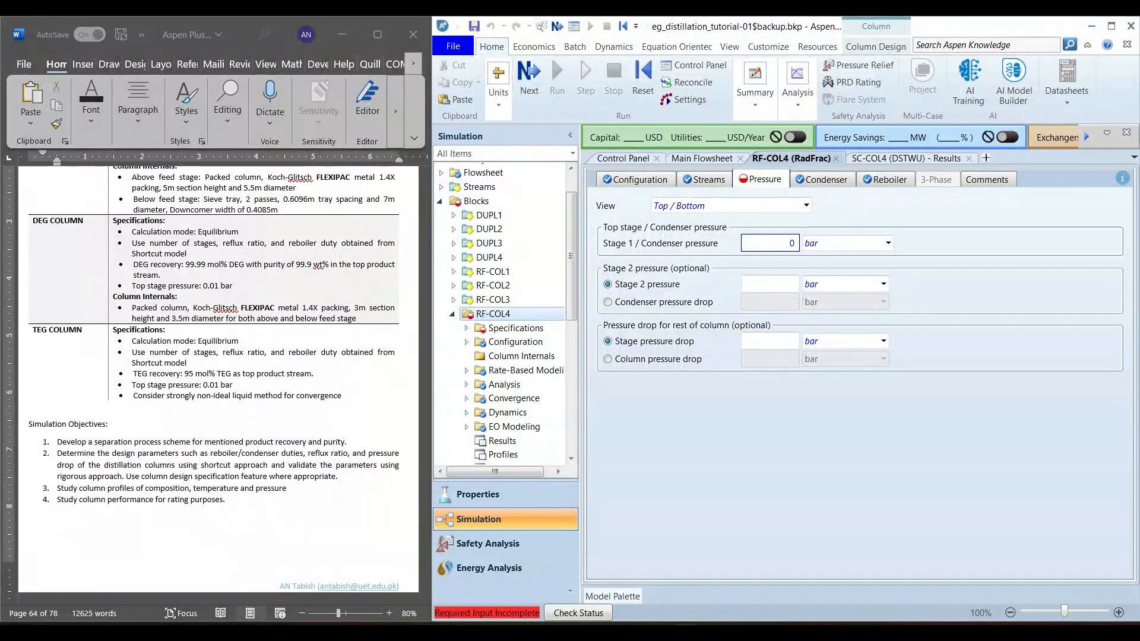
left_click(205, 385)
left_click_drag(224, 389, 233, 394)
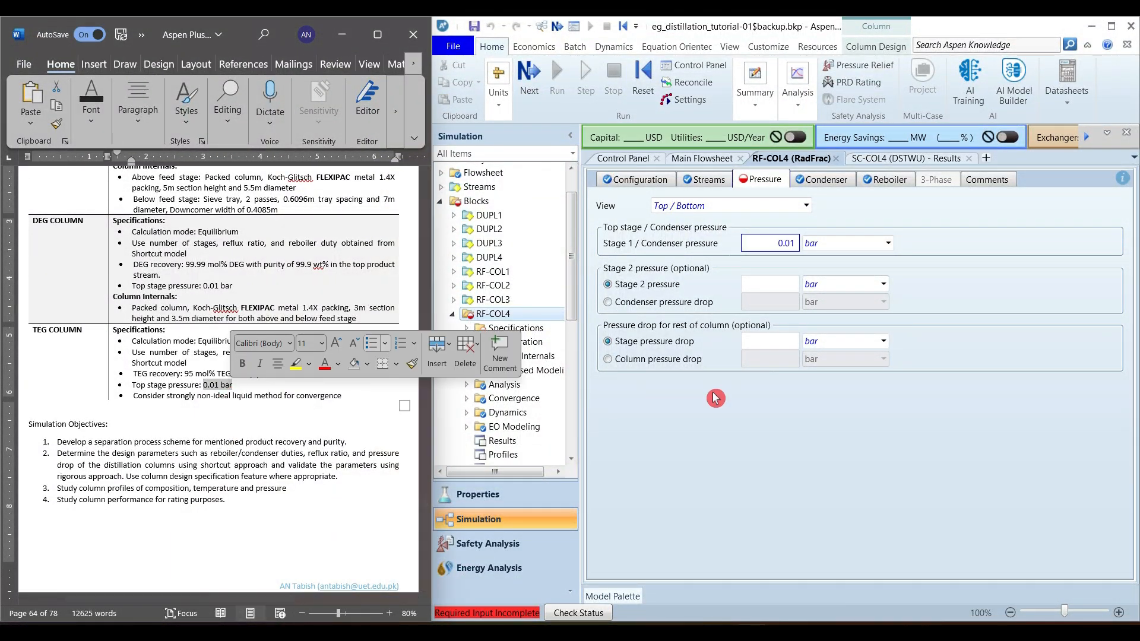
left_click(937, 413)
- Run the simulation with the completed RF-COL4 inputs
left_click(533, 71)
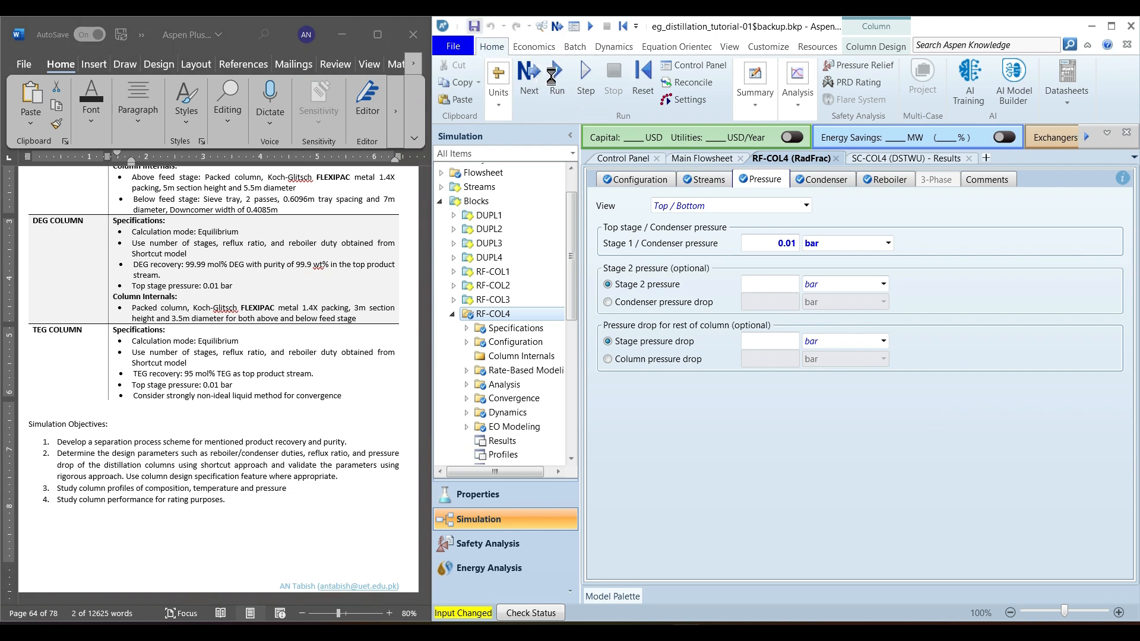
left_click(568, 90)
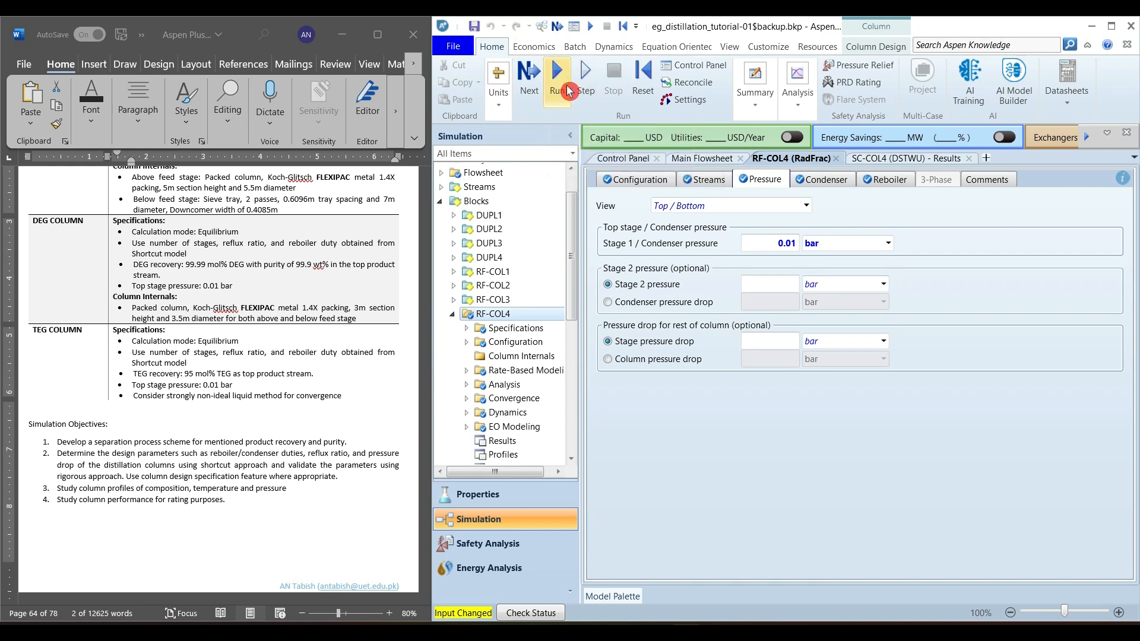
left_click(552, 83)
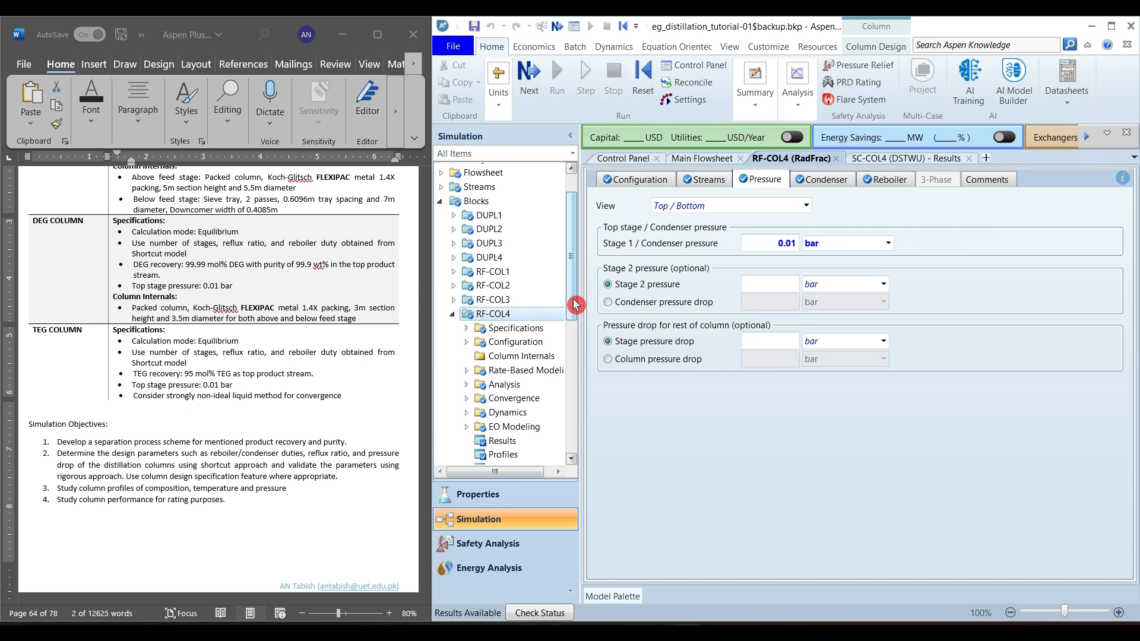
- Collapse SC-COL4's entries and examine the condenser and reboiler heat duties in RF-COL4's results summary
left_click_drag(575, 305, 585, 358)
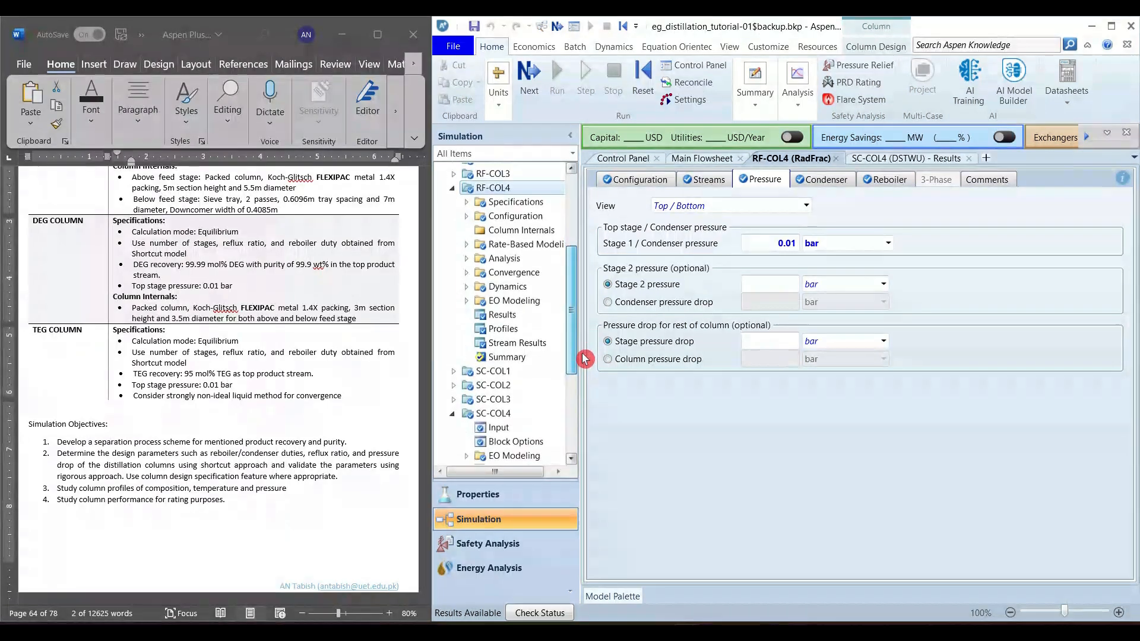
left_click(453, 414)
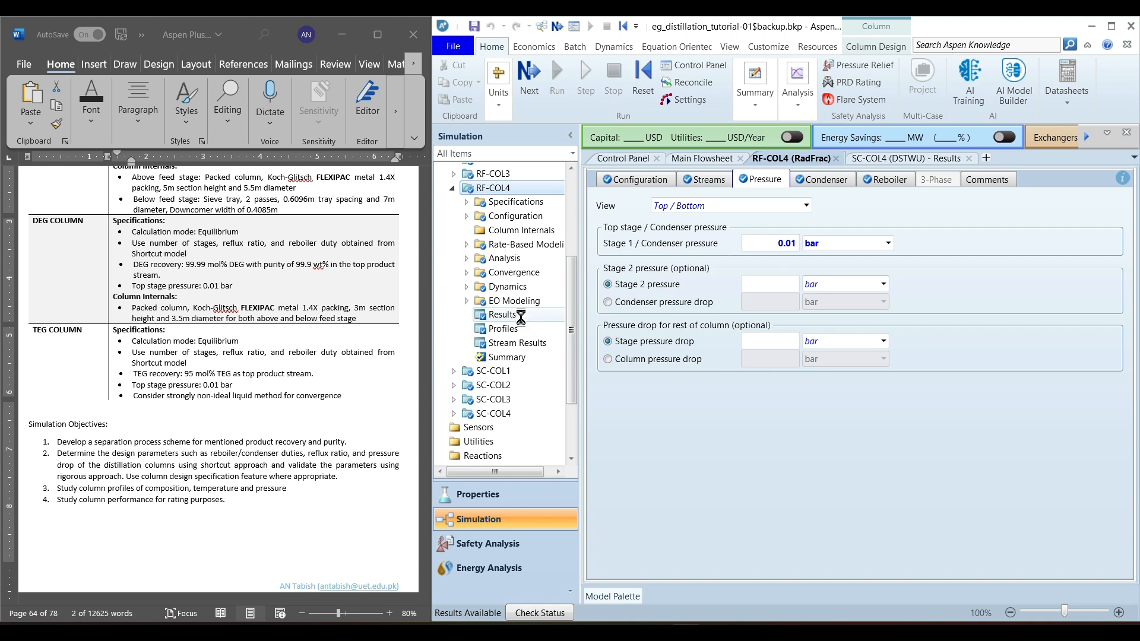
left_click(520, 315)
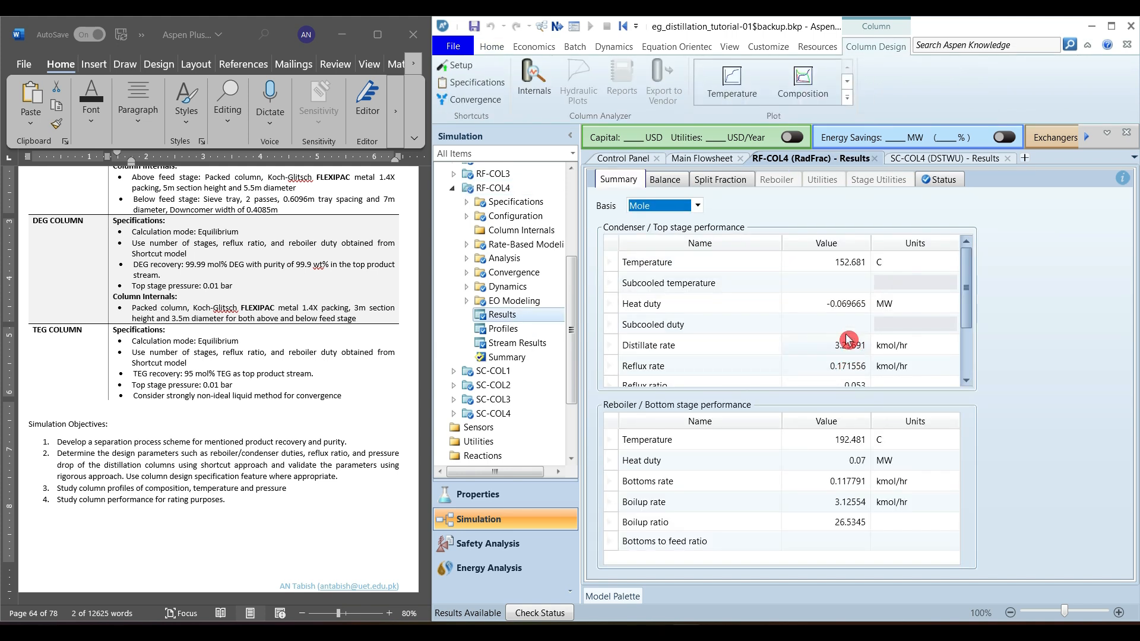
left_click(848, 305)
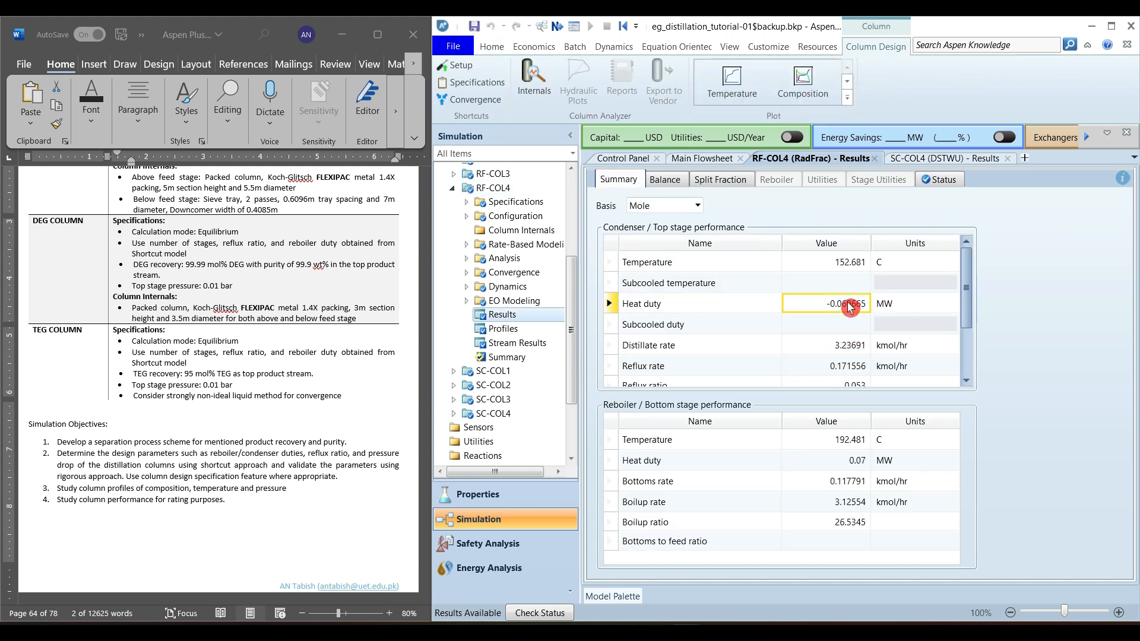
left_click(851, 461)
- Expand the mole flows in RF-COL4's stream results and examine the TEG flow in F8, RF-BOT4 and RF-TOP4
left_click(514, 344)
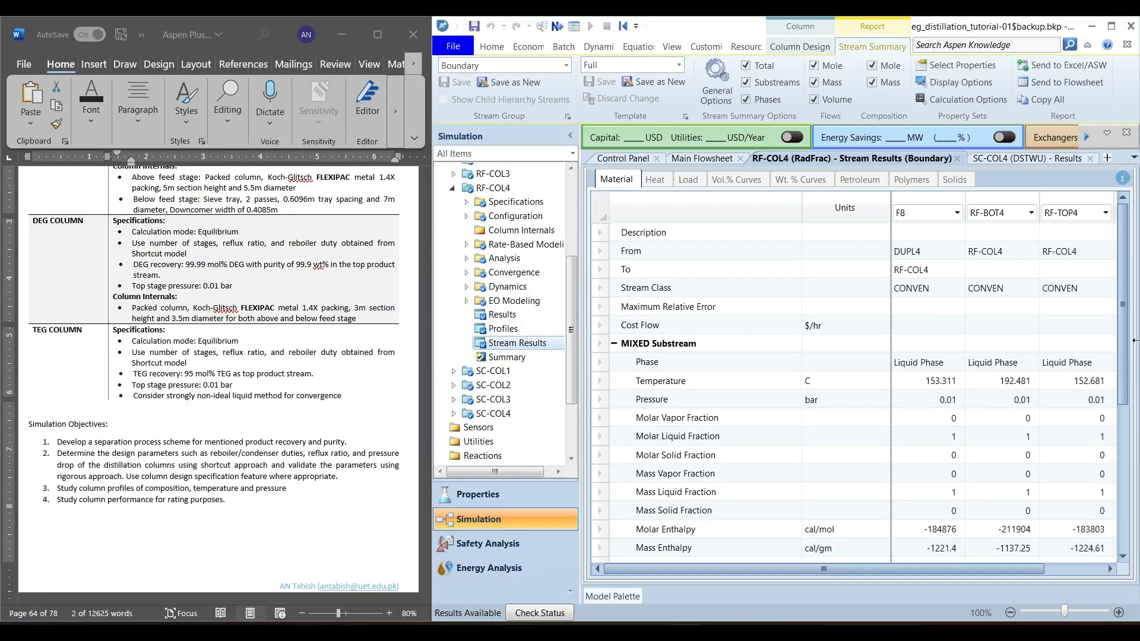
left_click_drag(1123, 340, 1123, 487)
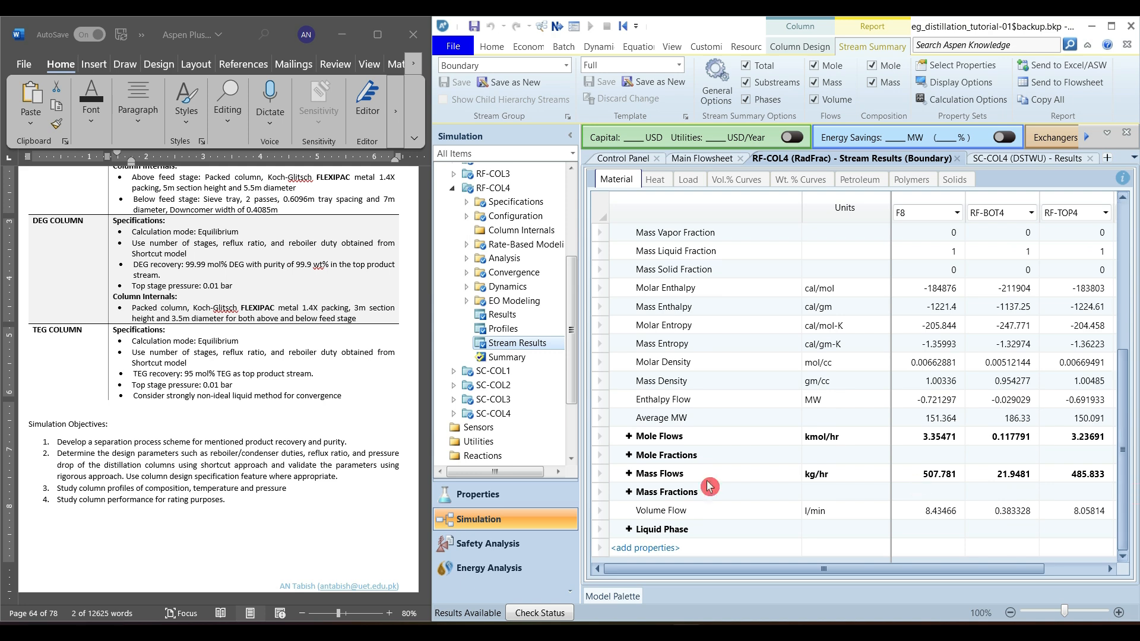
left_click(629, 437)
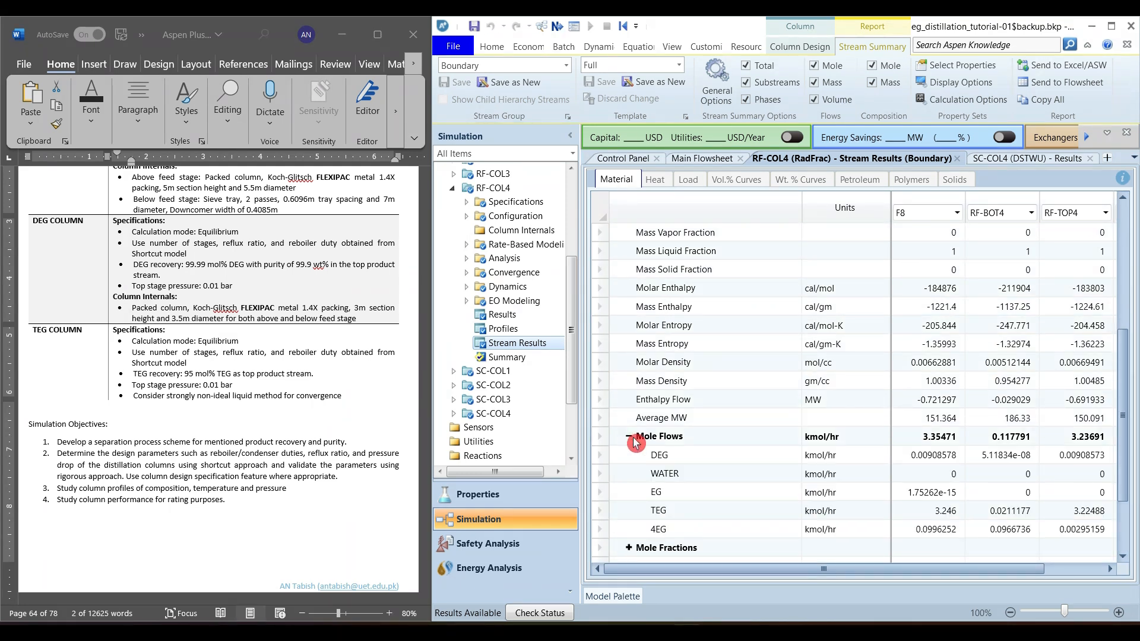
left_click(600, 511)
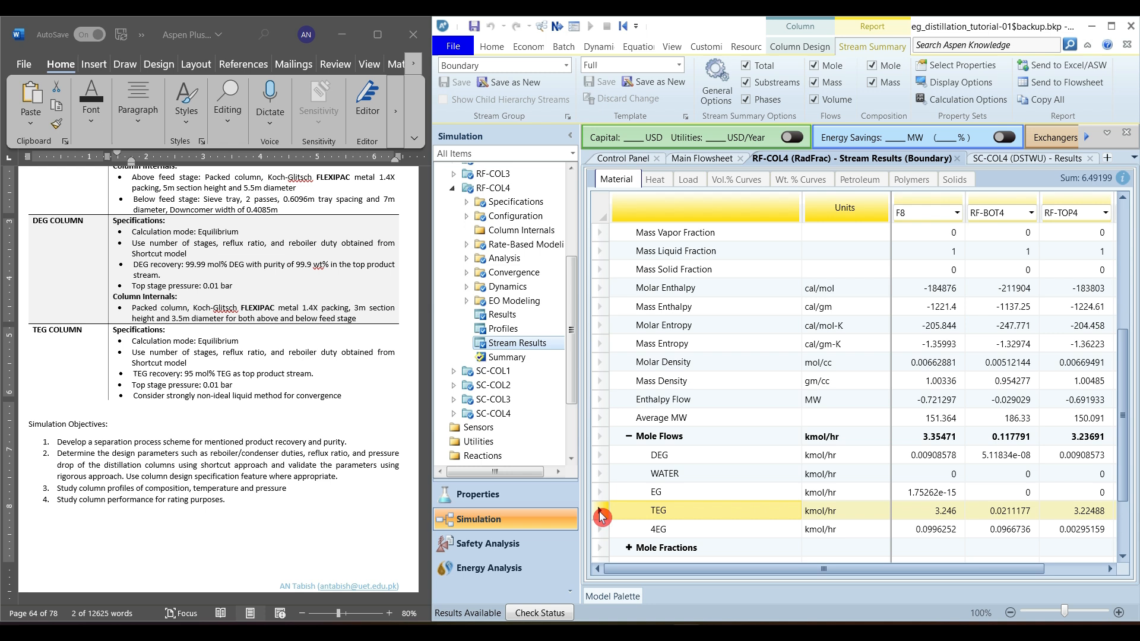
- Compare TEG's mole flow in F8 and RF-TOP4, and create a mole recovery design specification for RF-COL4 with a target of 0.95
left_click(946, 512)
left_click(1089, 512)
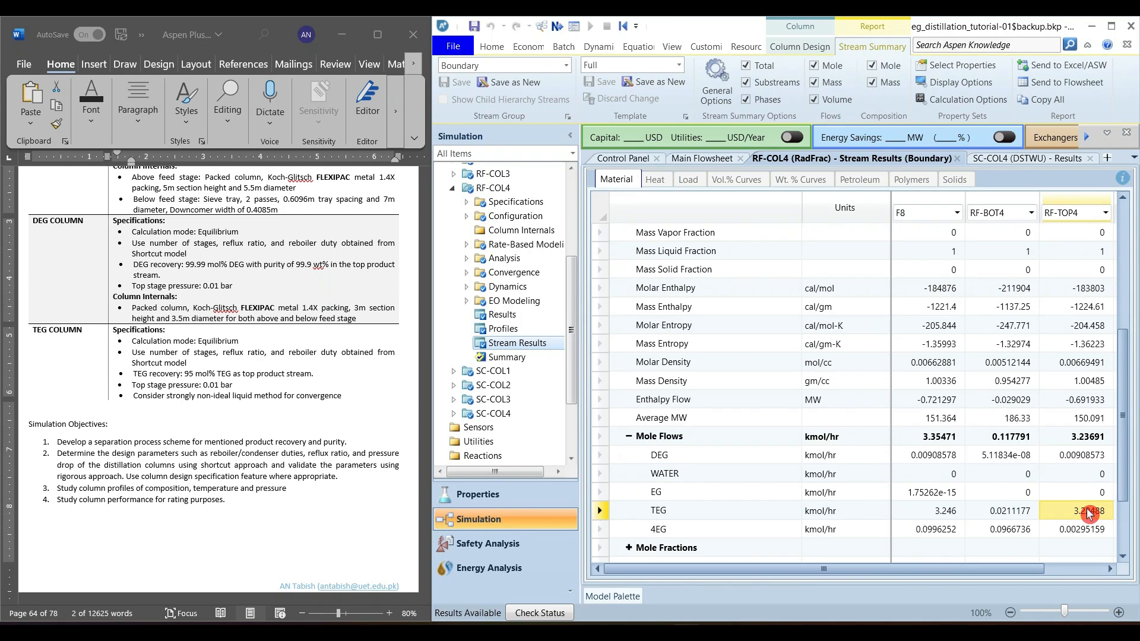
left_click_drag(570, 326, 574, 294)
left_click(467, 269)
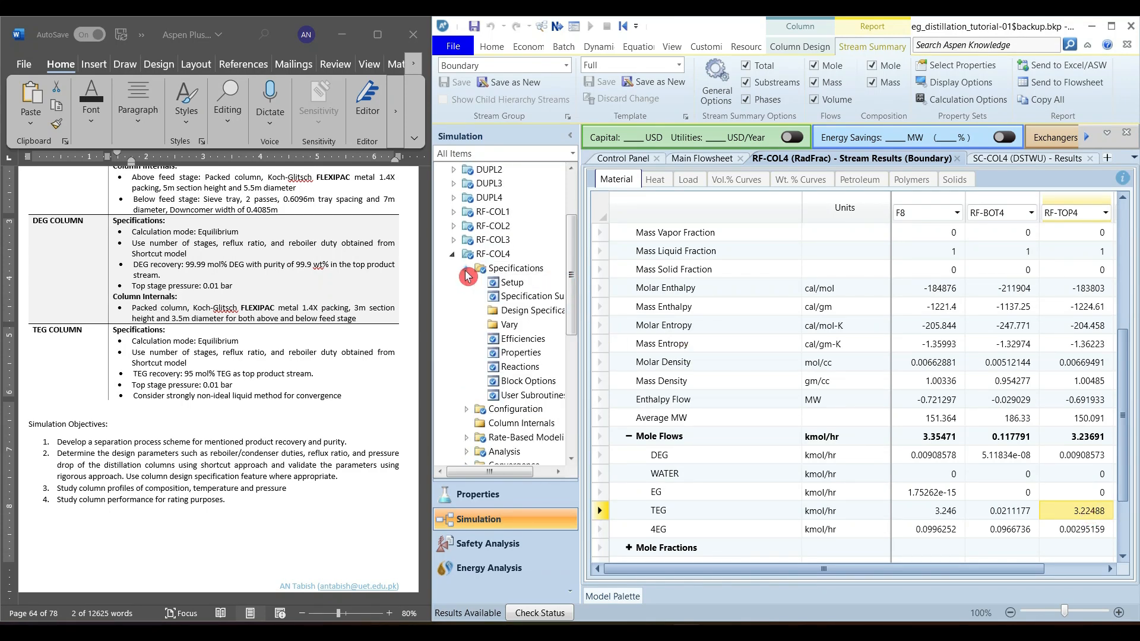
left_click(544, 310)
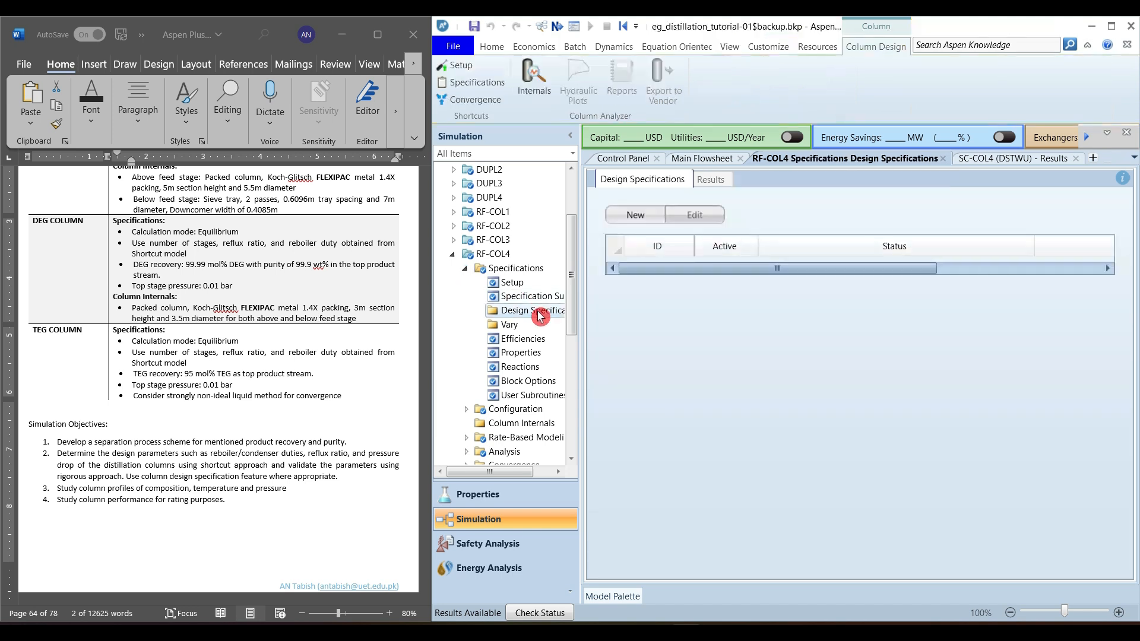
left_click(646, 223)
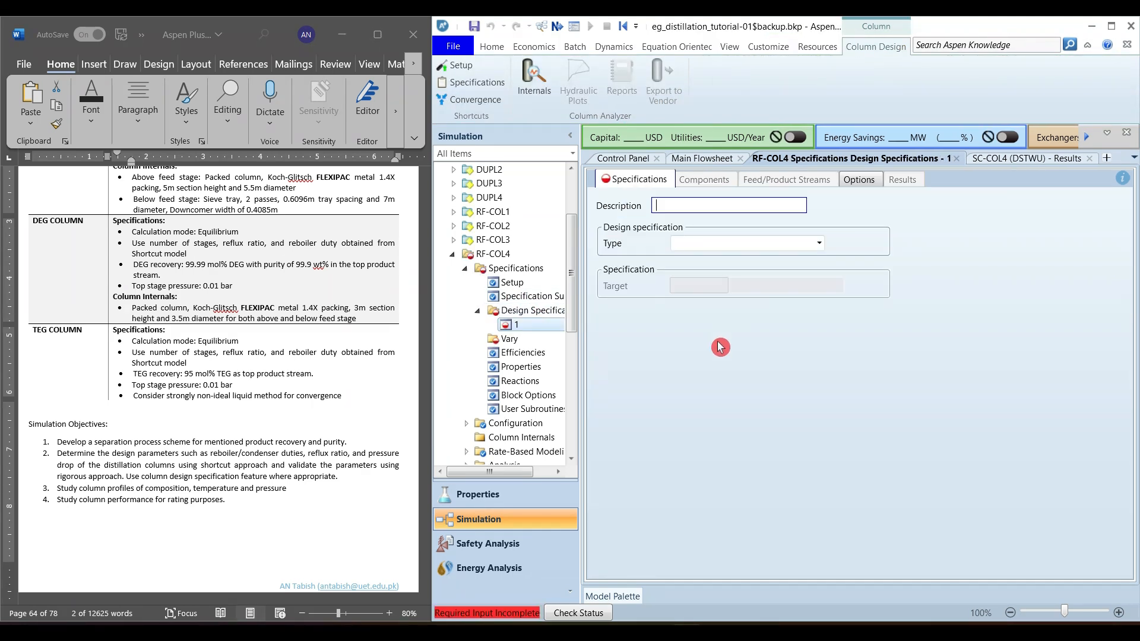
left_click(819, 243)
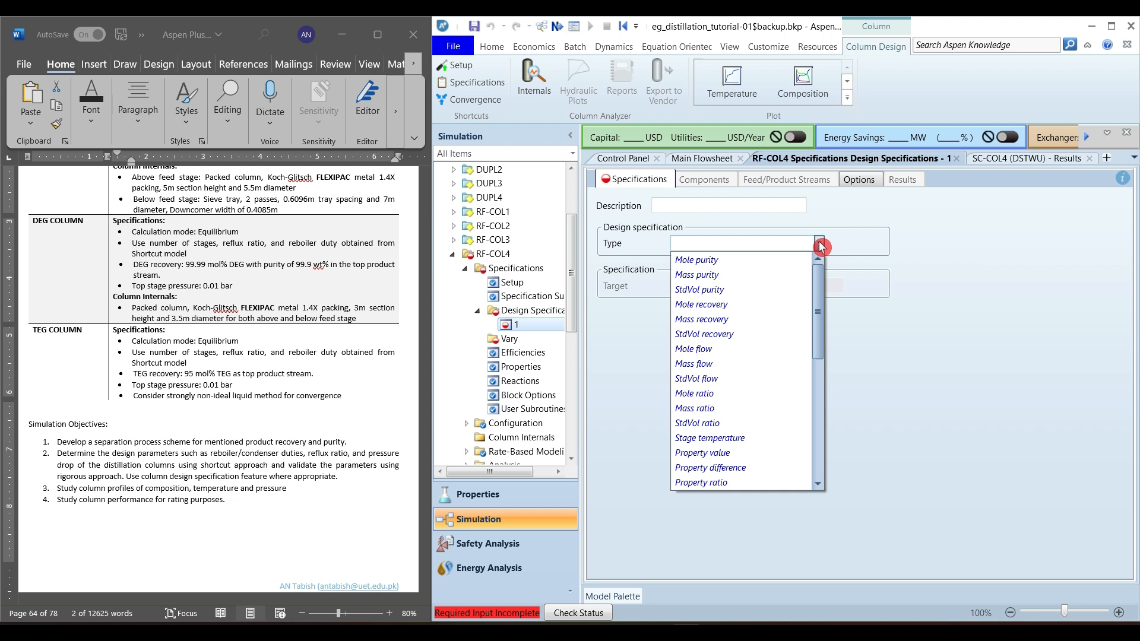
left_click(727, 305)
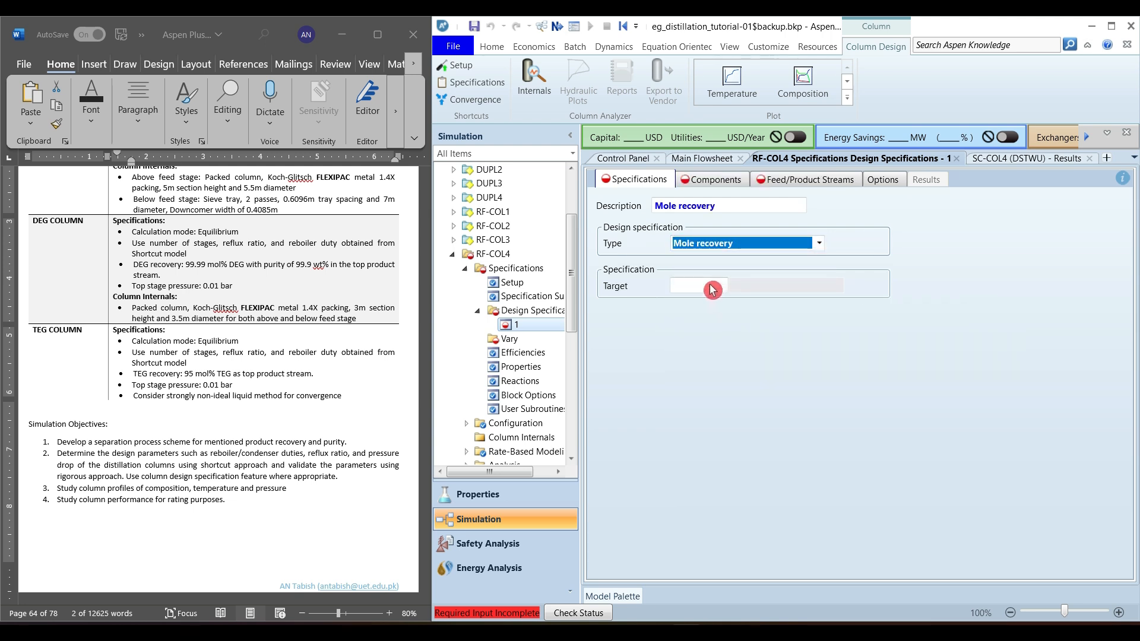
left_click(712, 289)
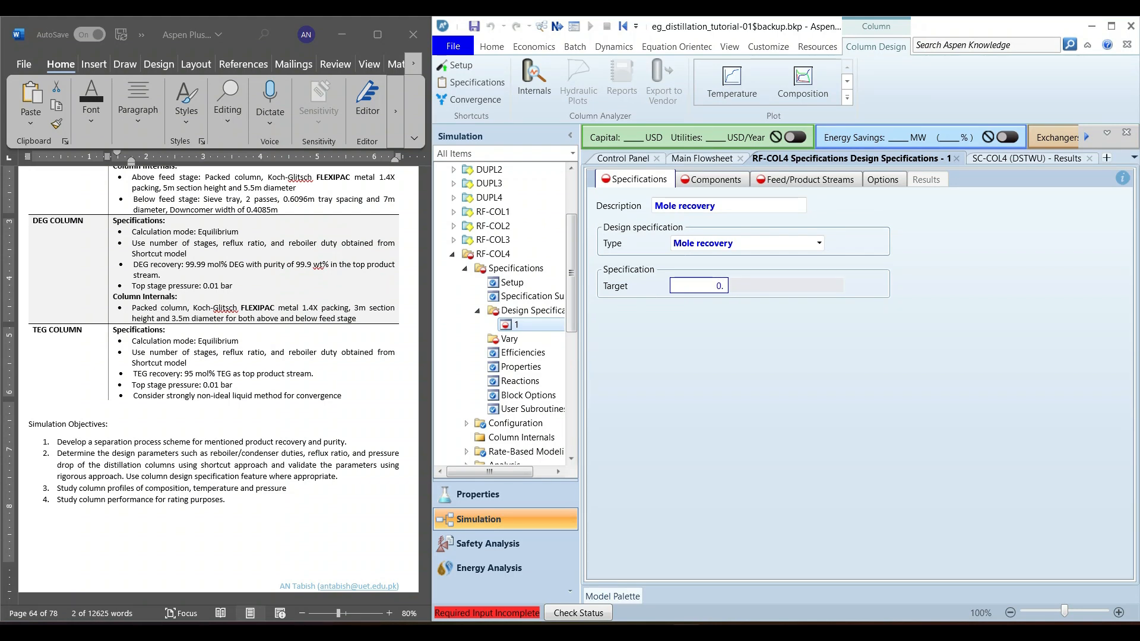
type("0.95")
left_click(781, 335)
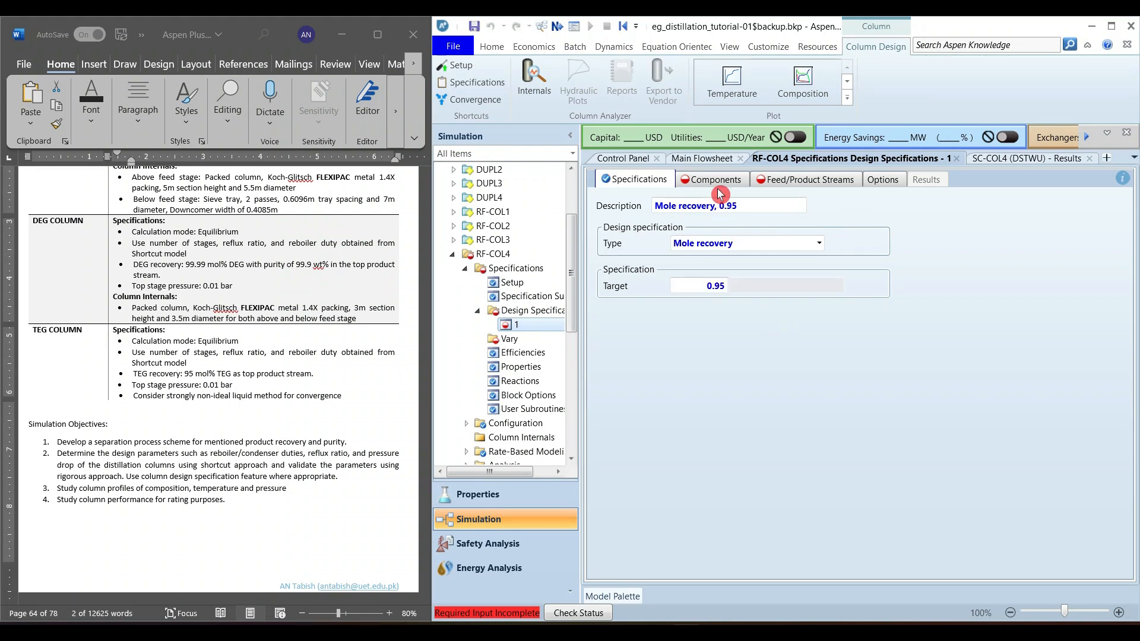
- Assign TEG as the design specification's component and RF-TOP4 as its product stream
left_click(718, 179)
left_click(618, 284)
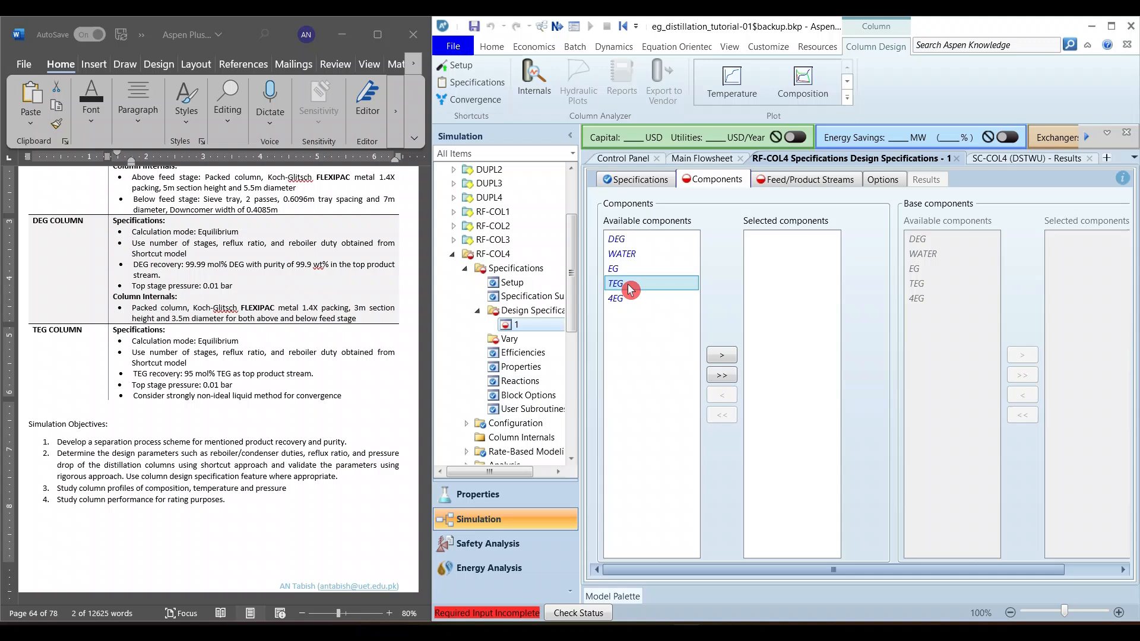
left_click(722, 355)
left_click(797, 180)
left_click(636, 228)
left_click(723, 264)
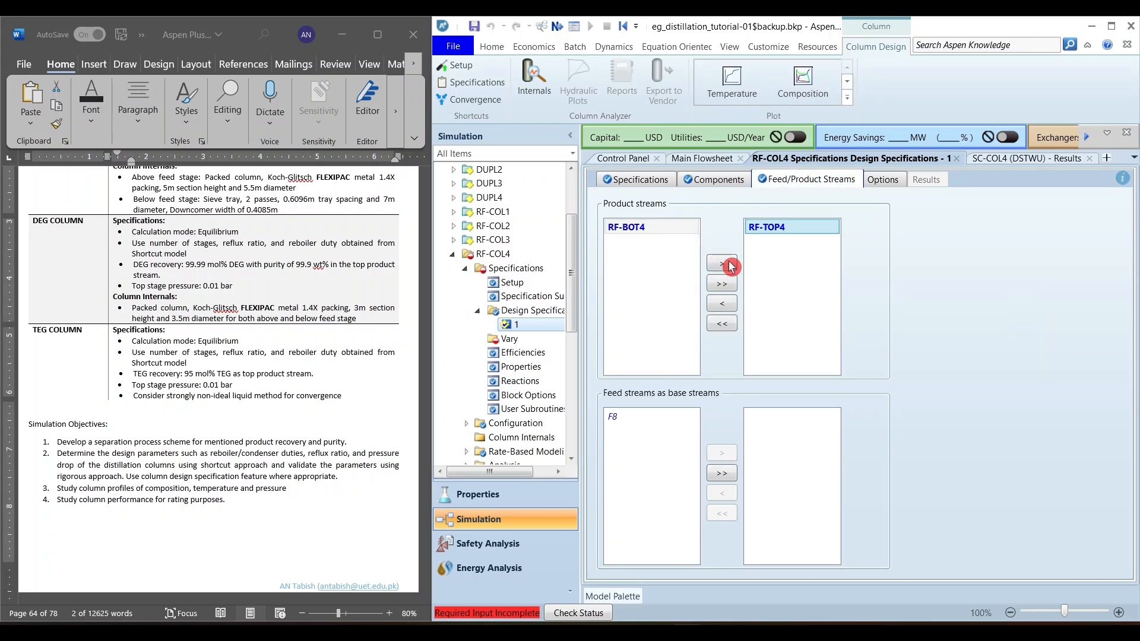
- Add a vary for RF-COL4 that adjusts reboiler duty between a lower bound of 0.01 MW and an upper bound of 1 MW
left_click(515, 337)
left_click(625, 216)
left_click(887, 244)
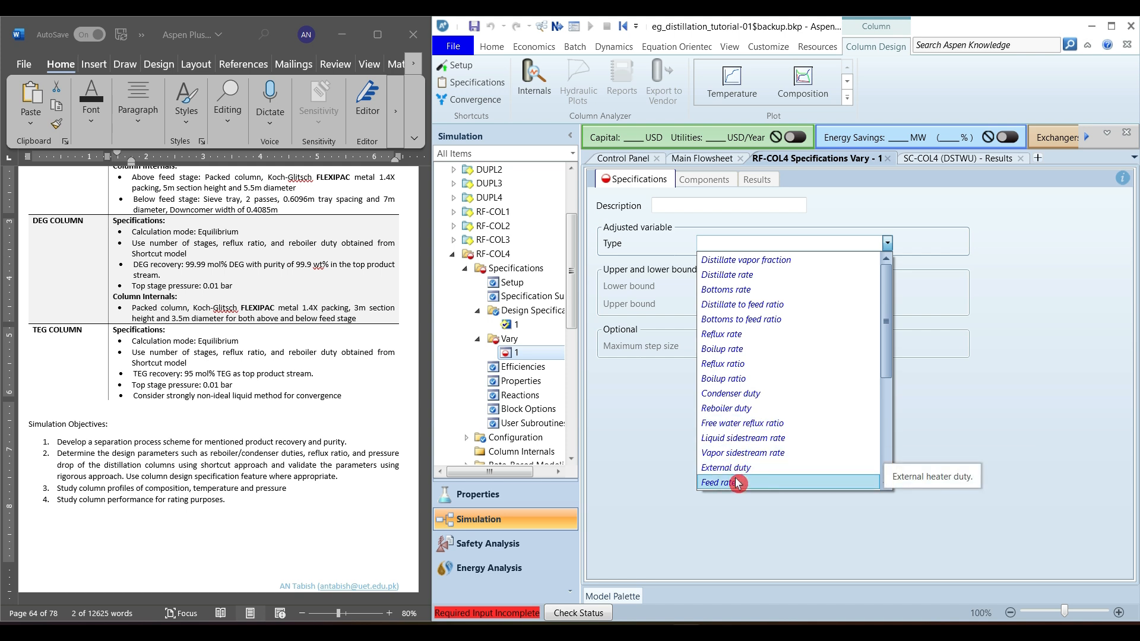
left_click(758, 410)
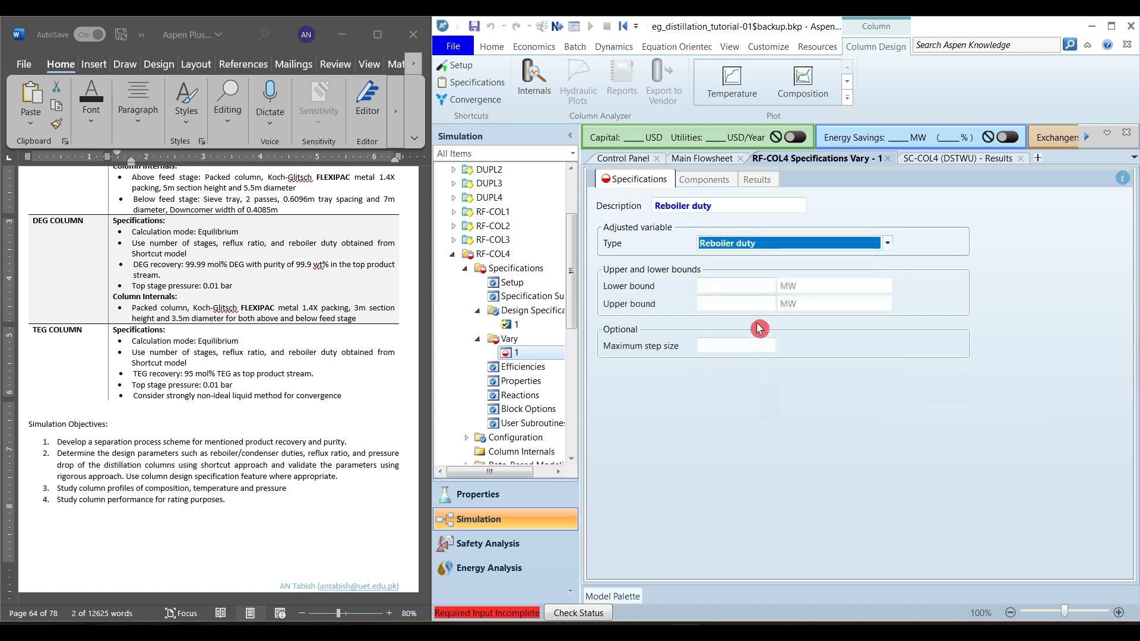
left_click(751, 284)
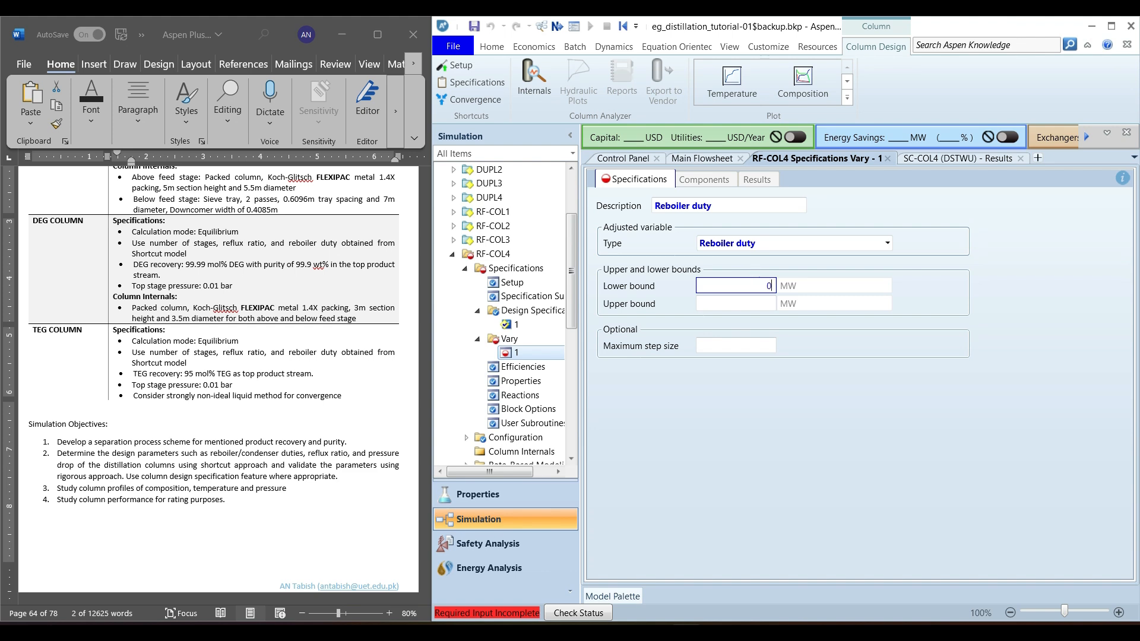
left_click(759, 305)
left_click(848, 360)
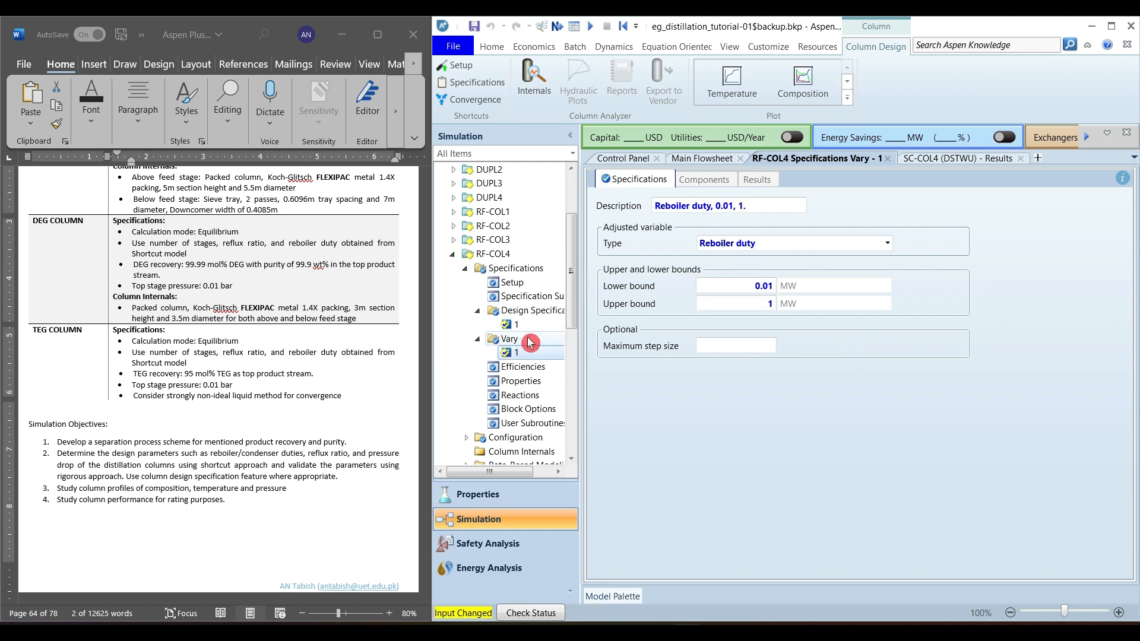
- Check the reboiler duty in RF-COL4's setup and run the simulation with the new design specification
left_click(512, 282)
left_click(917, 373)
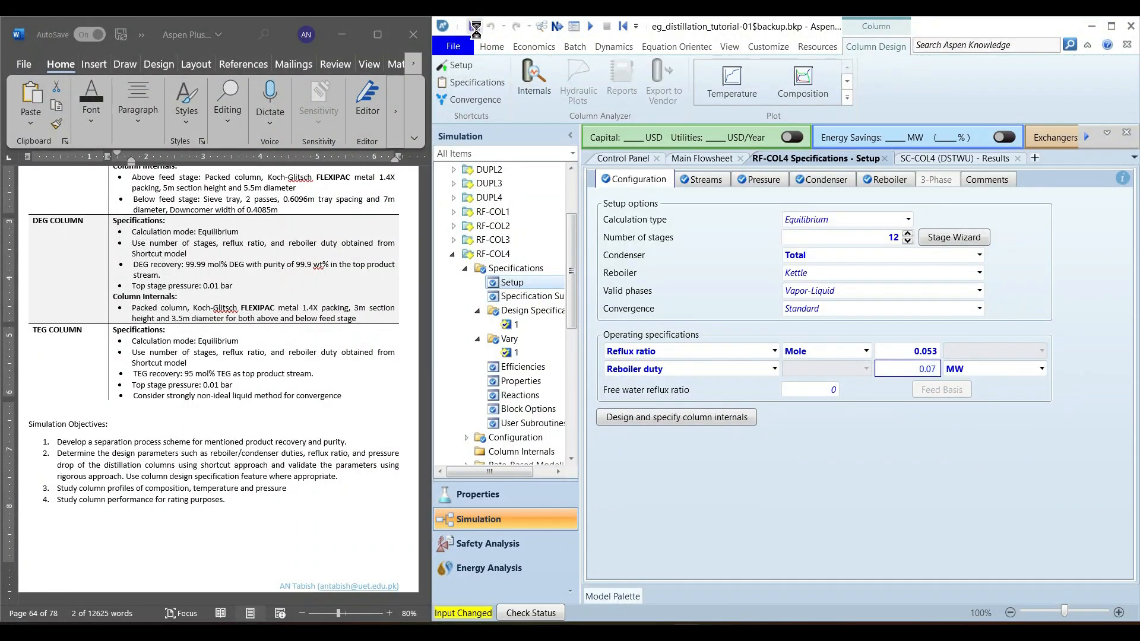
left_click(588, 27)
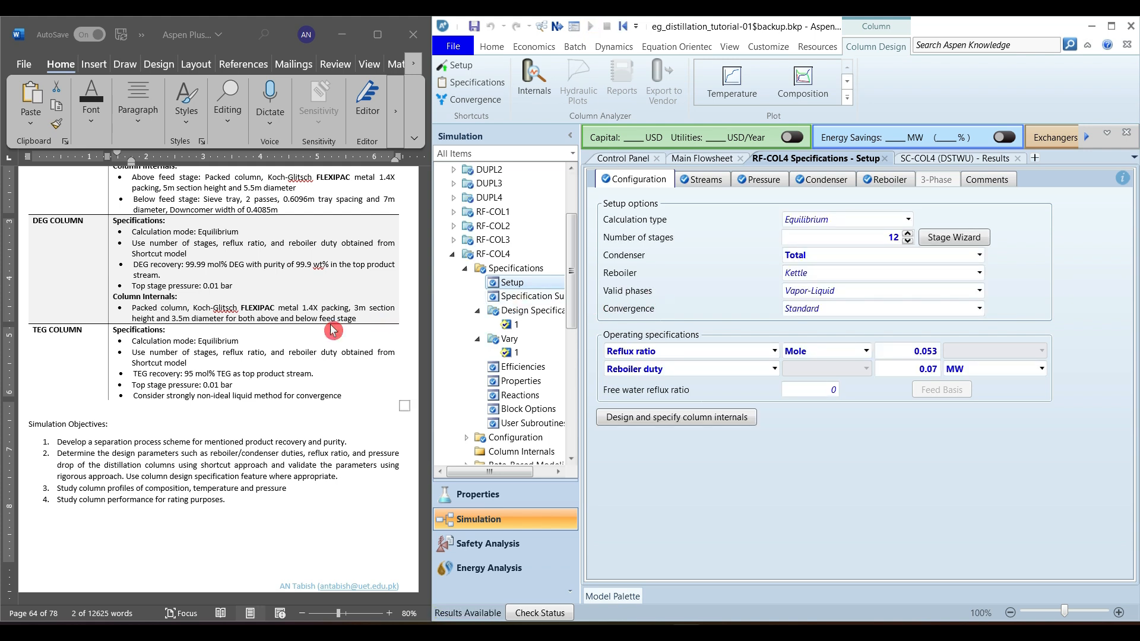
- Check the brief's strongly non-ideal liquid method requirement against RF-COL4's convergence options, leaving convergence at Standard
left_click(230, 393)
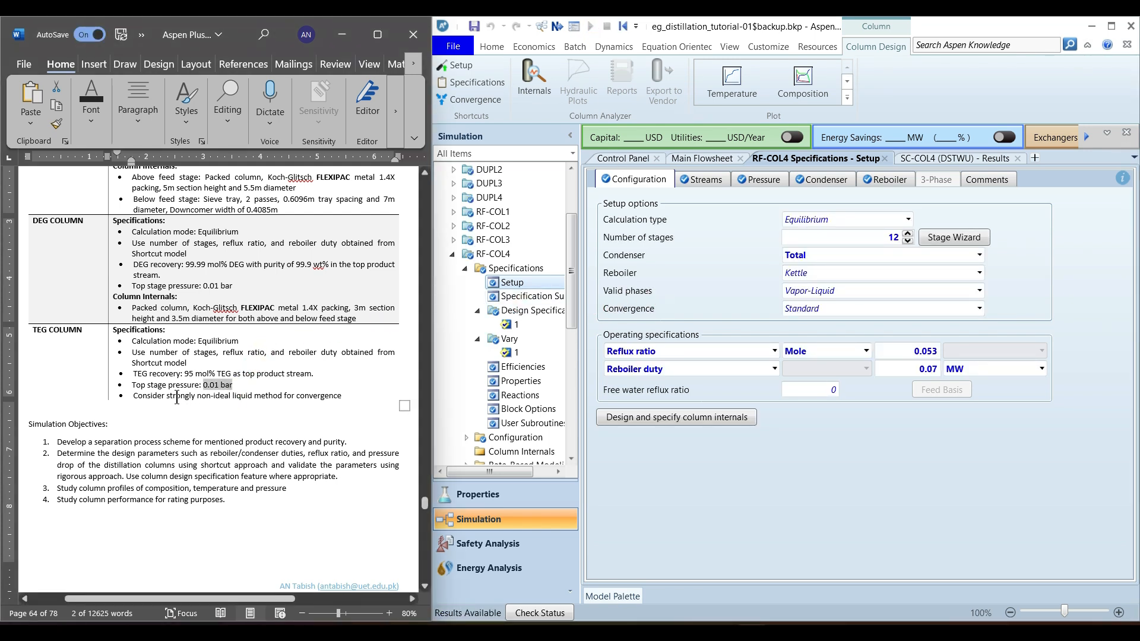
left_click_drag(168, 397, 281, 397)
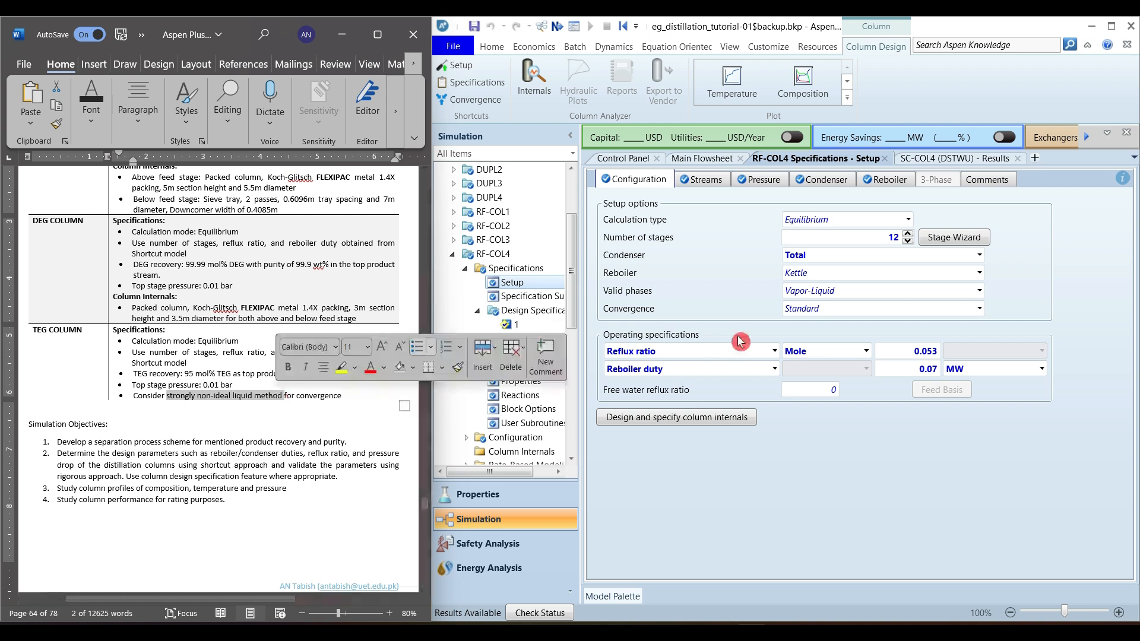
left_click(979, 308)
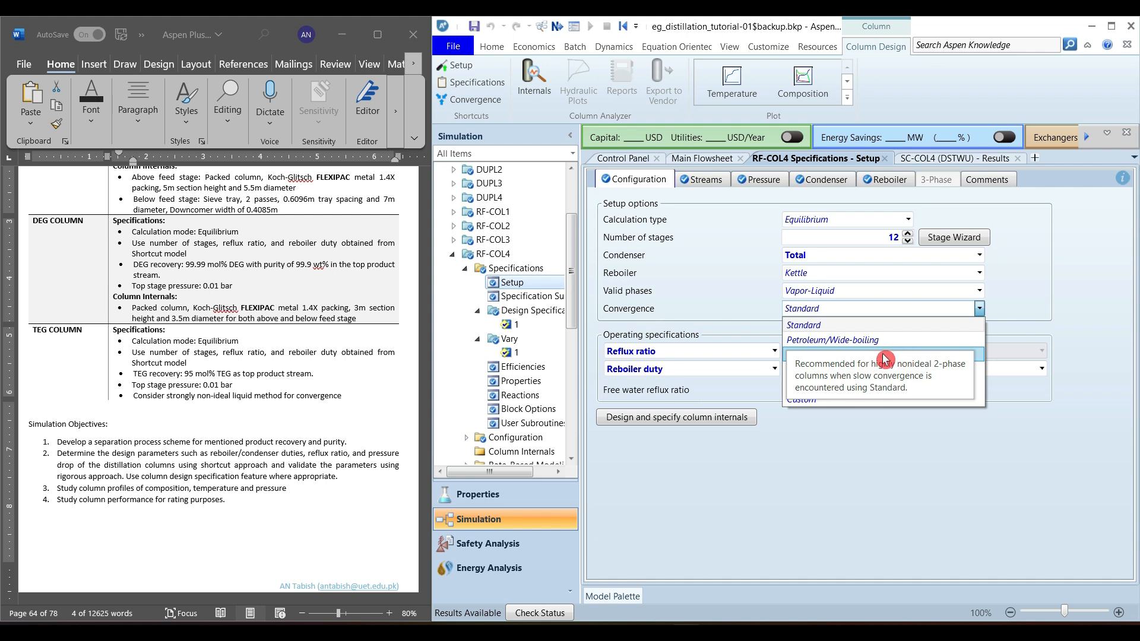
left_click(1062, 316)
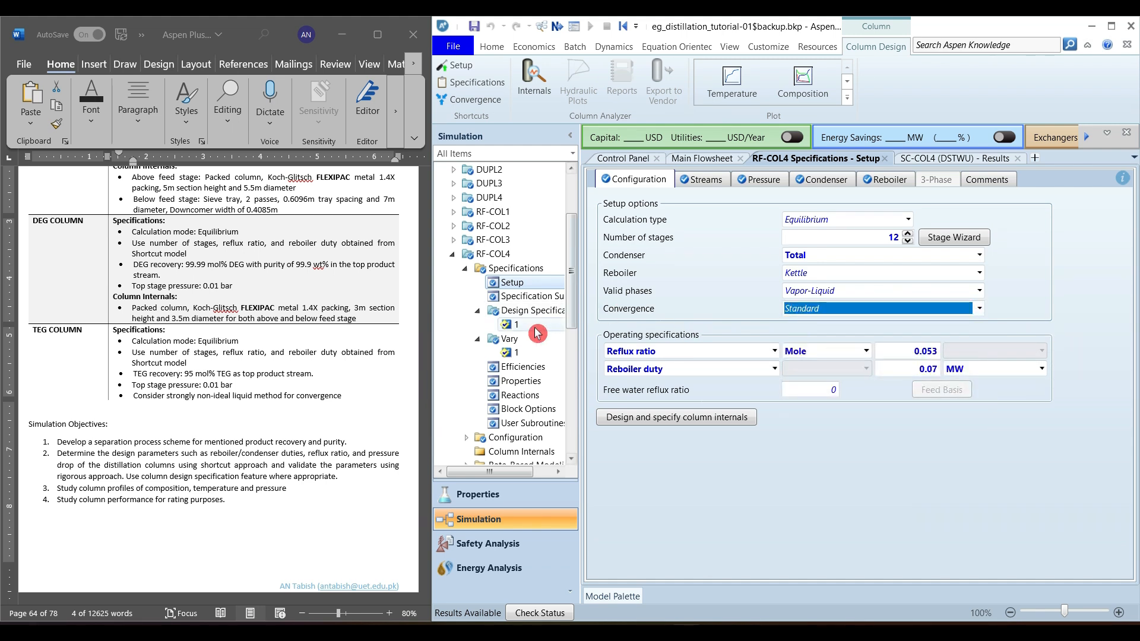
- Examine the final reboiler duty in the results of RF-COL4's vary 1
left_click(515, 352)
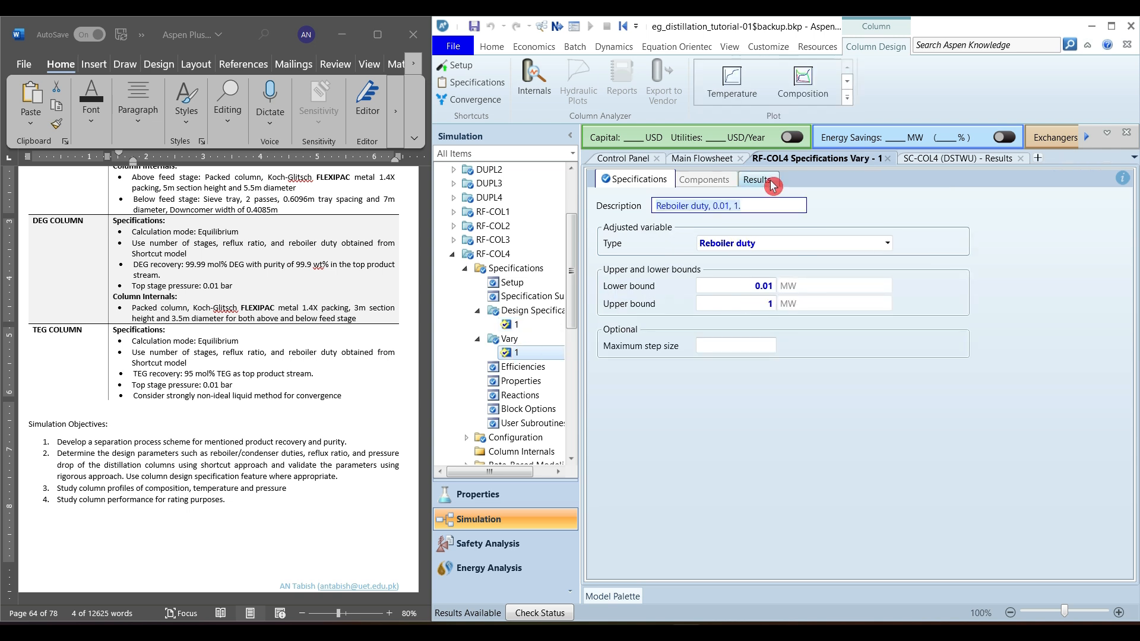
left_click(760, 180)
left_click(722, 261)
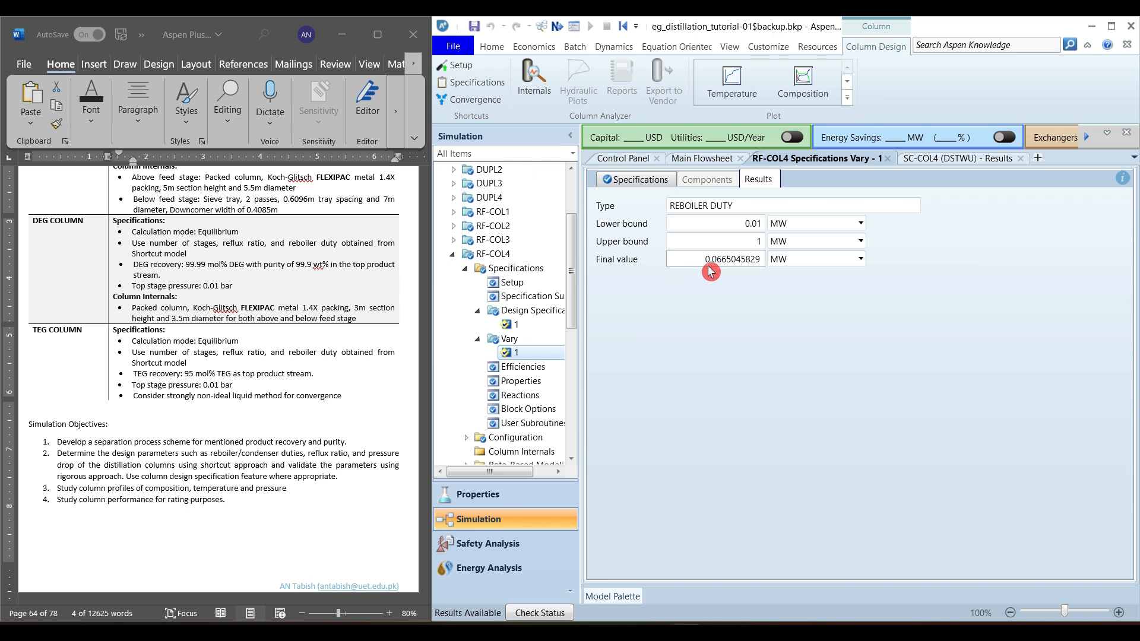
- Expand the mole flows in RF-COL4's updated stream results and examine the TEG flow in RF-TOP4
left_click_drag(576, 295, 578, 371)
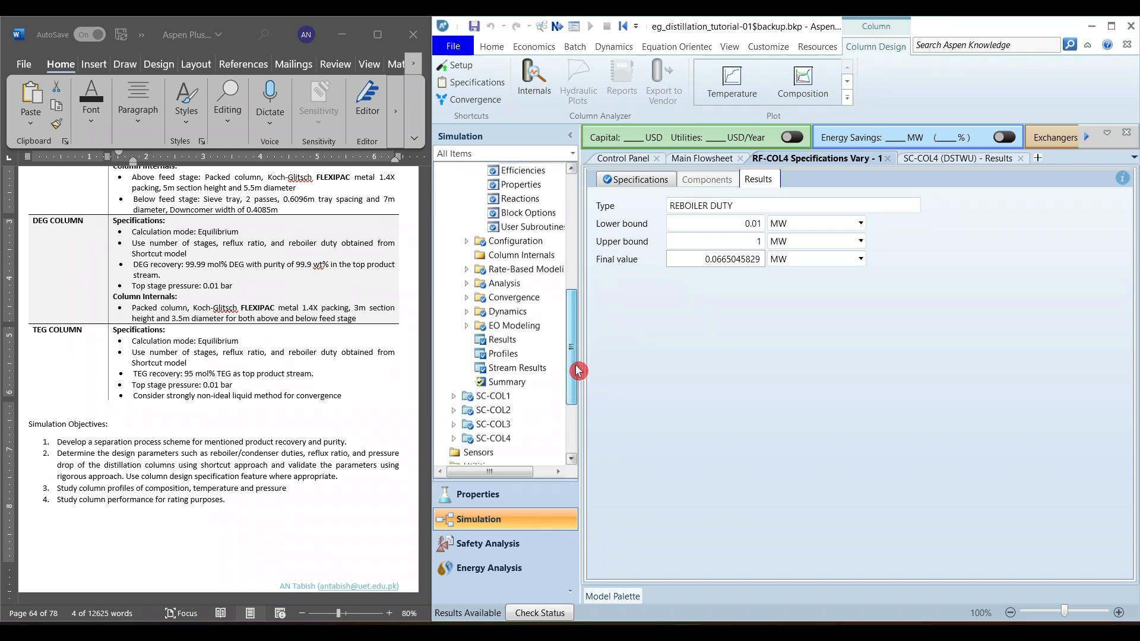
left_click(513, 372)
scroll(1021, 483, "down", 5)
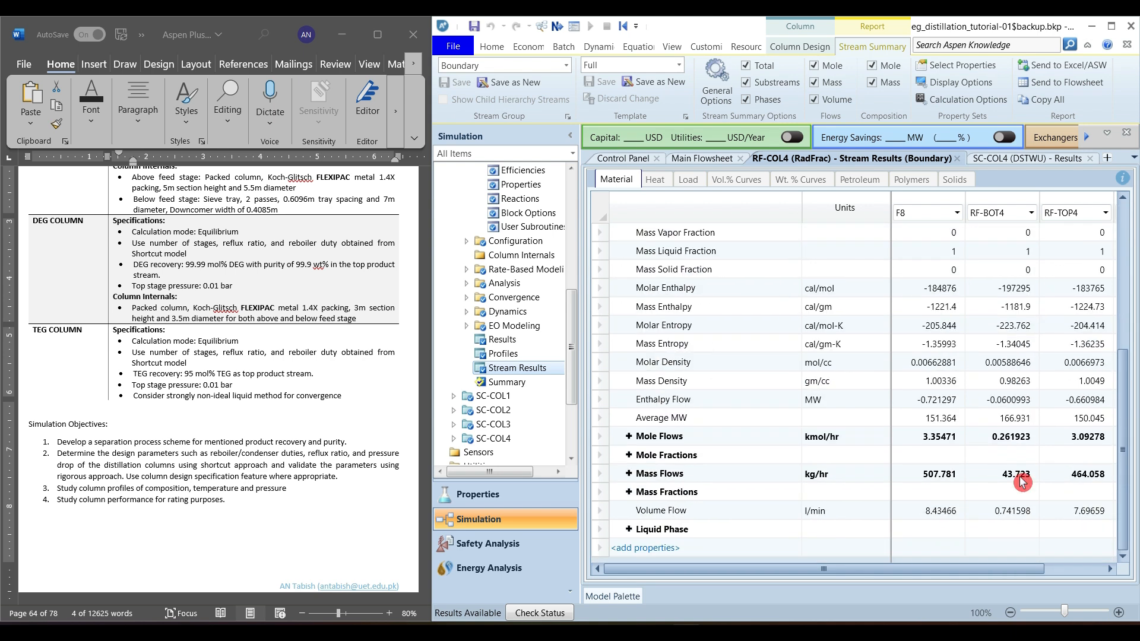
left_click(629, 437)
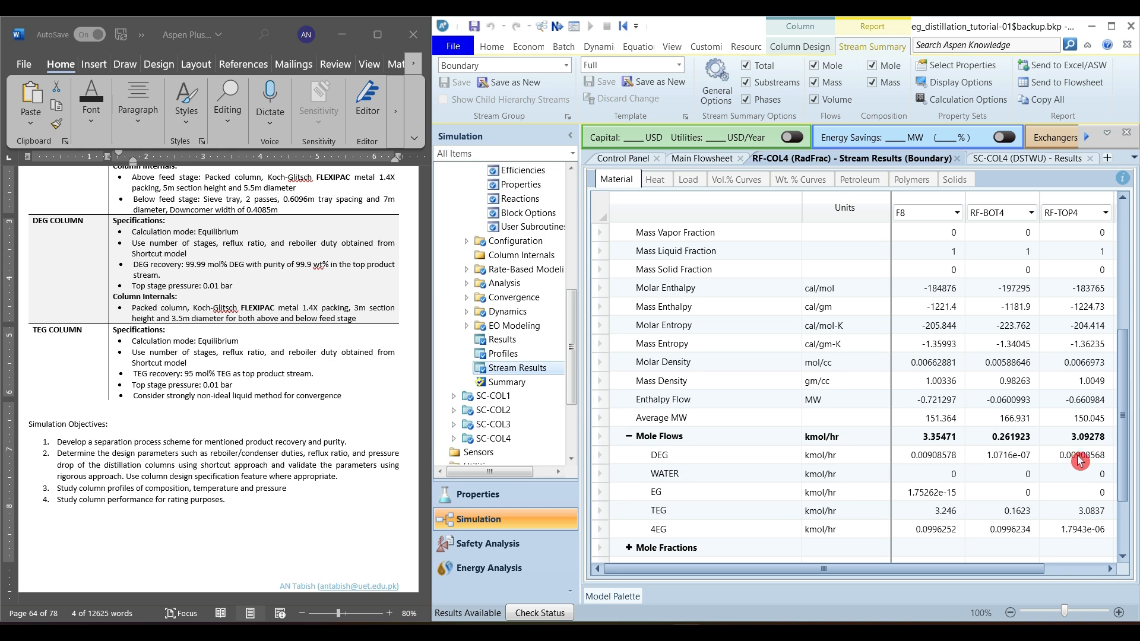
left_click(1091, 518)
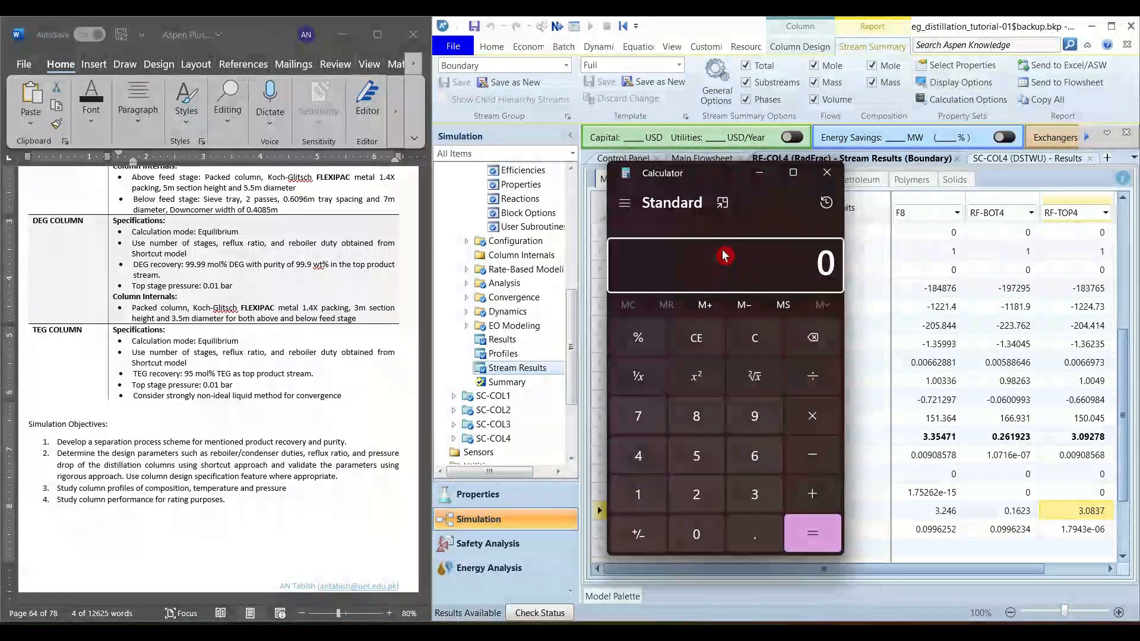
- Calculate the TEG recovery in Calculator by dividing 3.0837 by 3.246, and return to the stream results
type("3.0837 ÷ ")
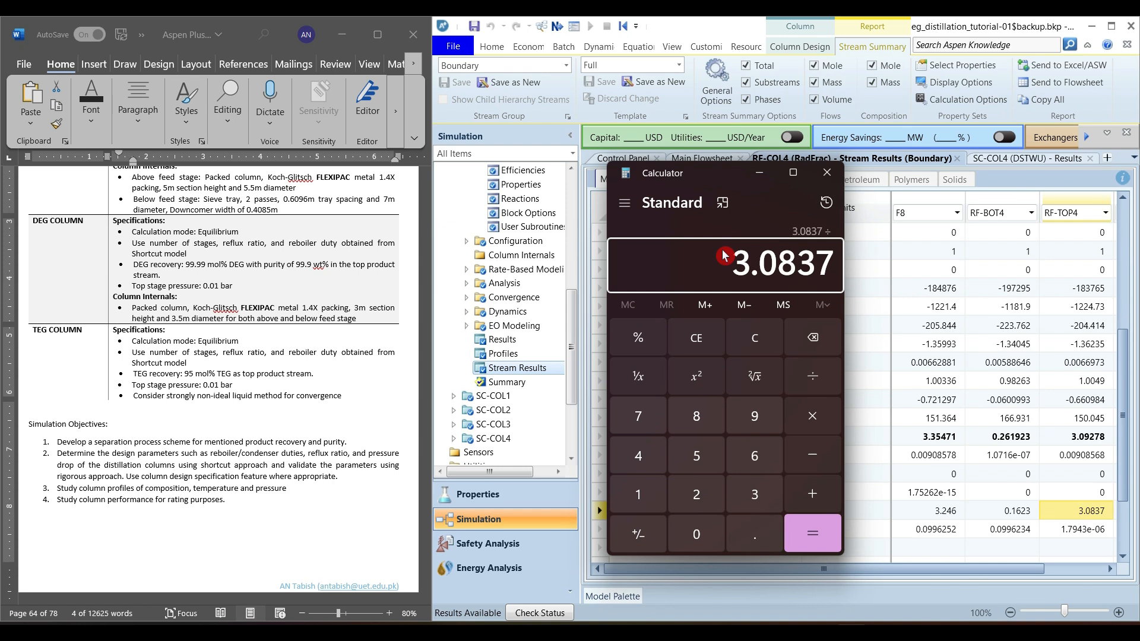
type("3.246")
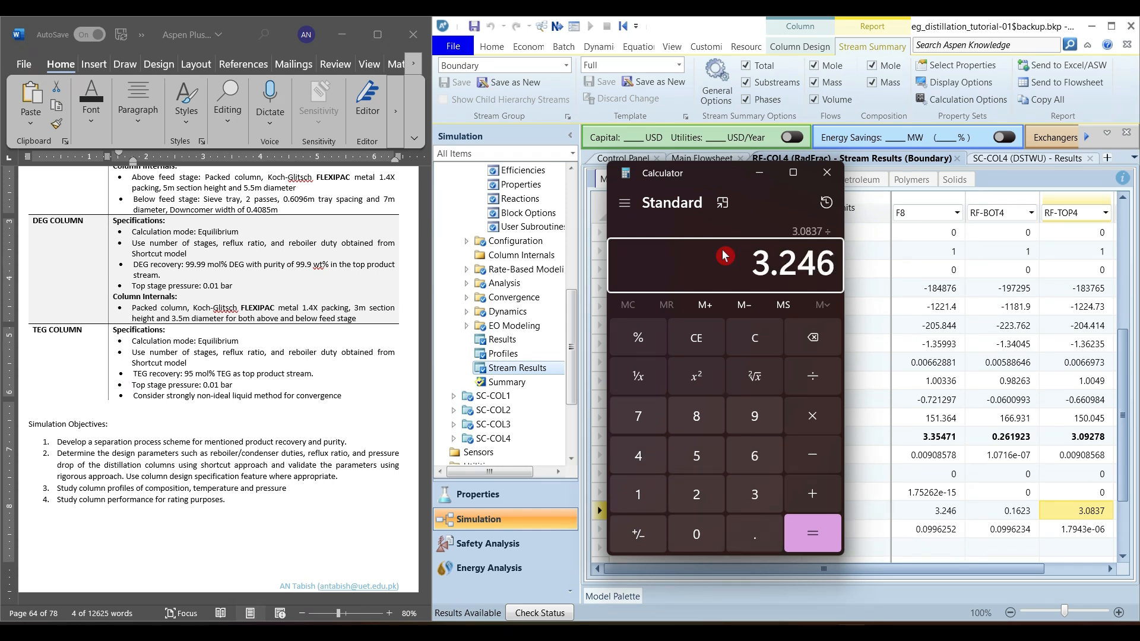
key("Return")
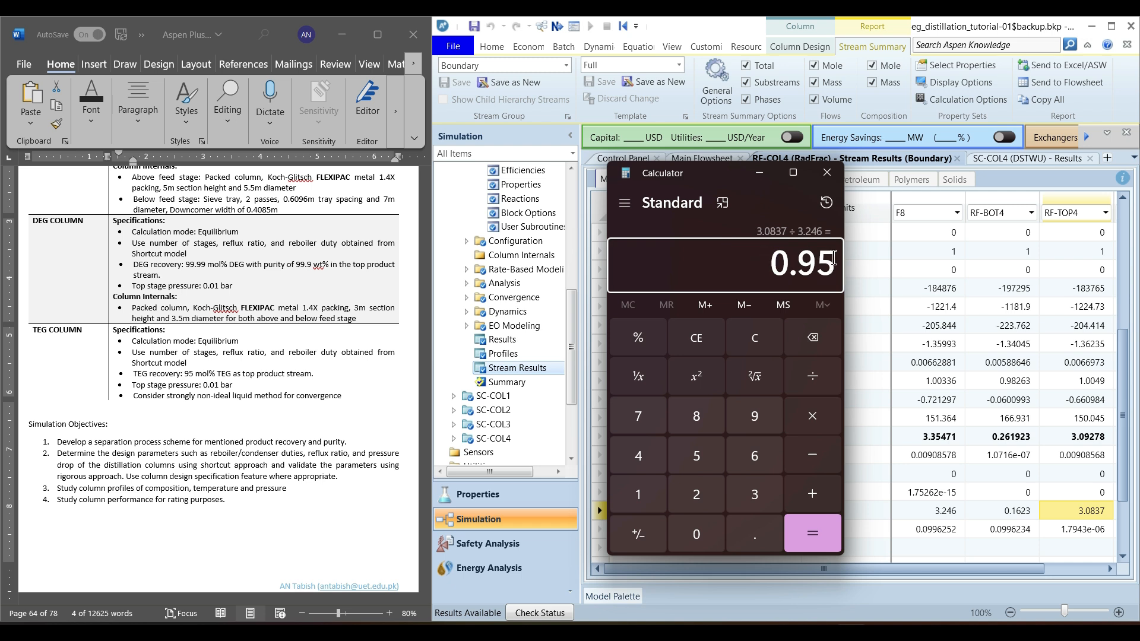
left_click(1063, 517)
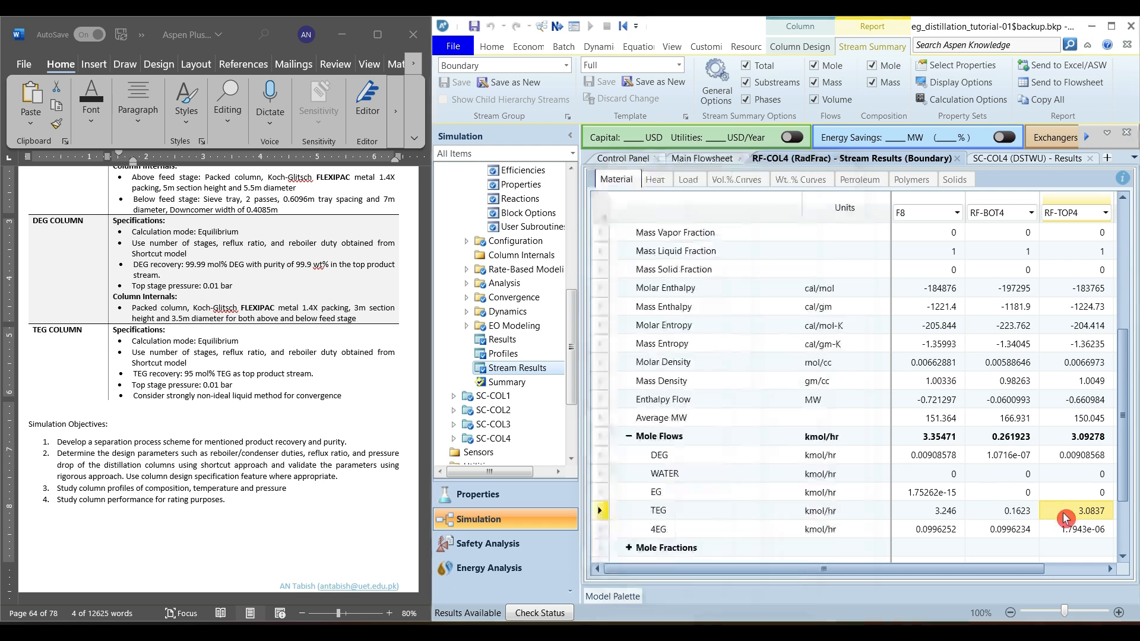
- Examine the reboiler heat duty in RF-COL4's results summary and return to its specification entries
left_click(514, 325)
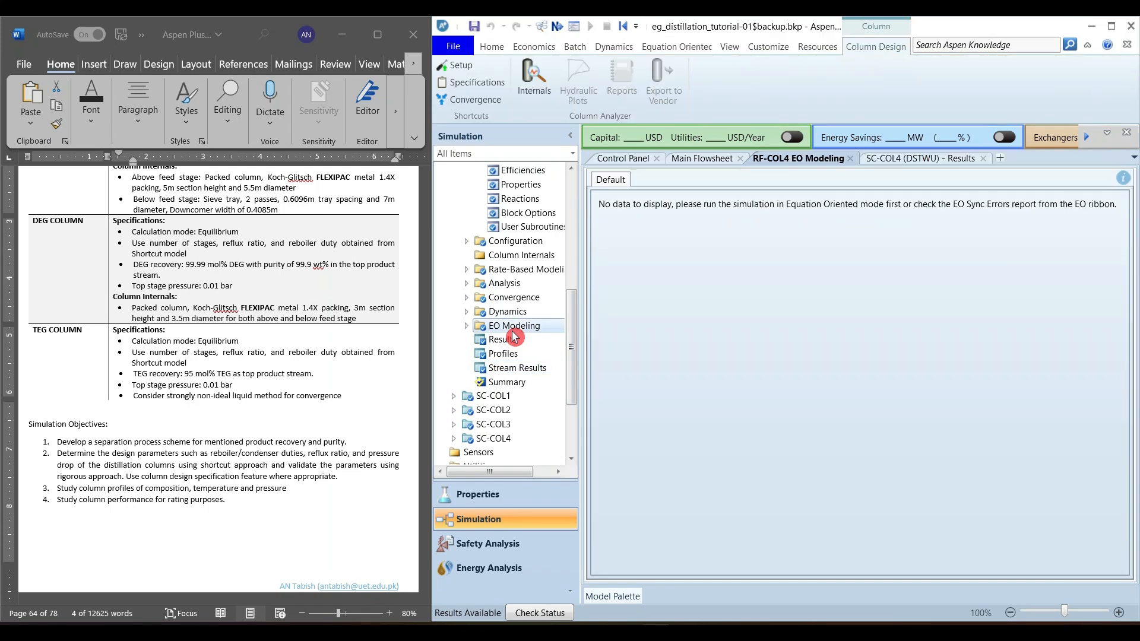
left_click(515, 340)
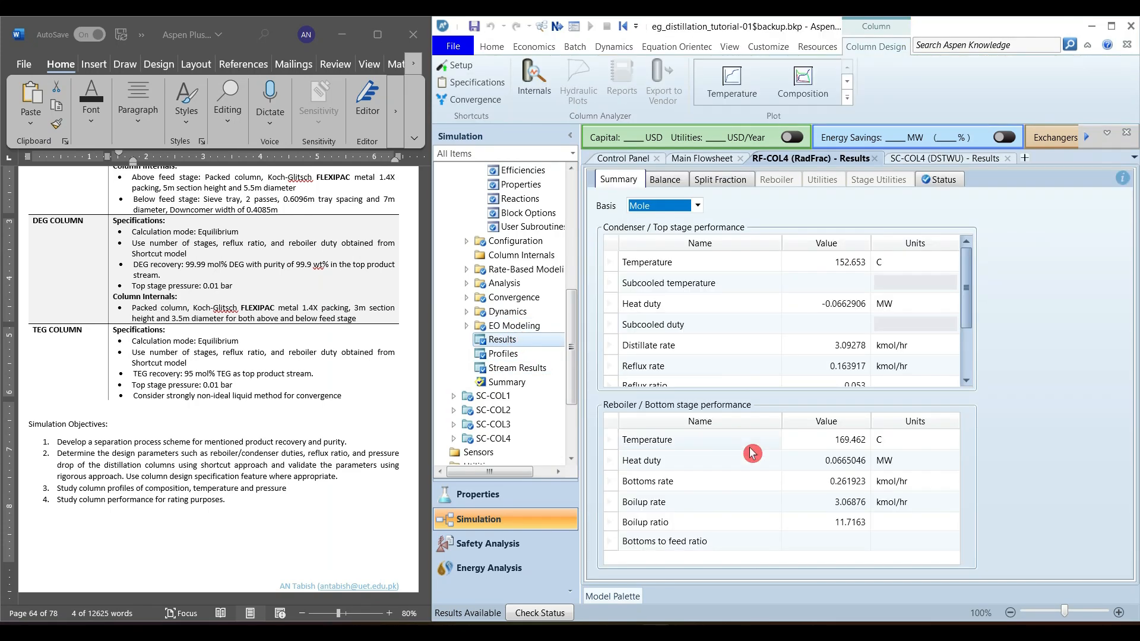
left_click(837, 461)
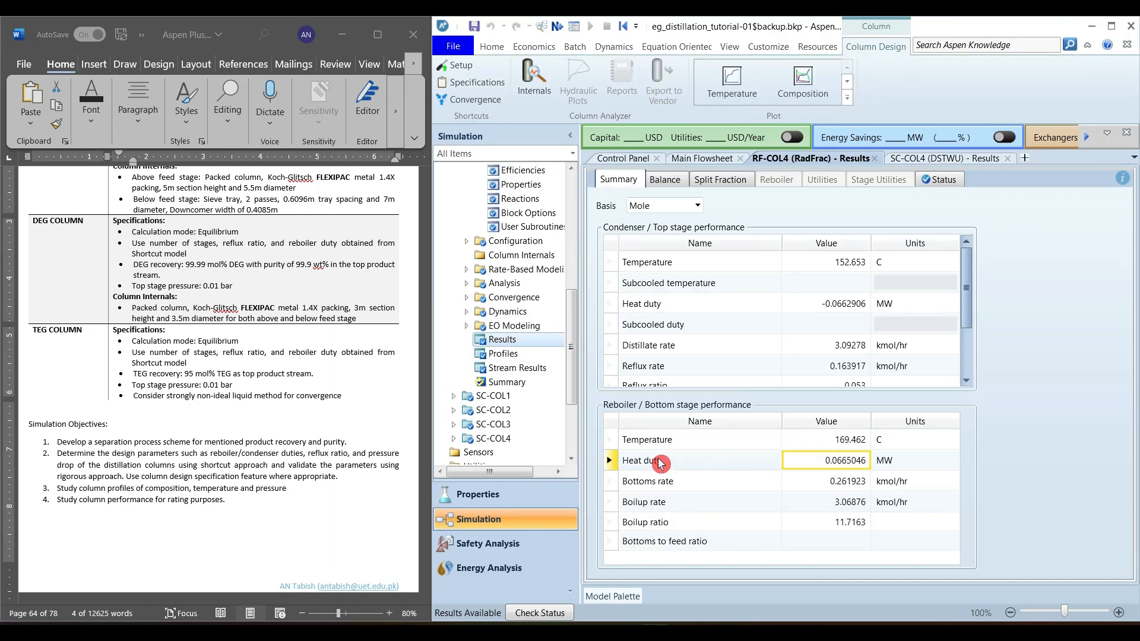
left_click(612, 462)
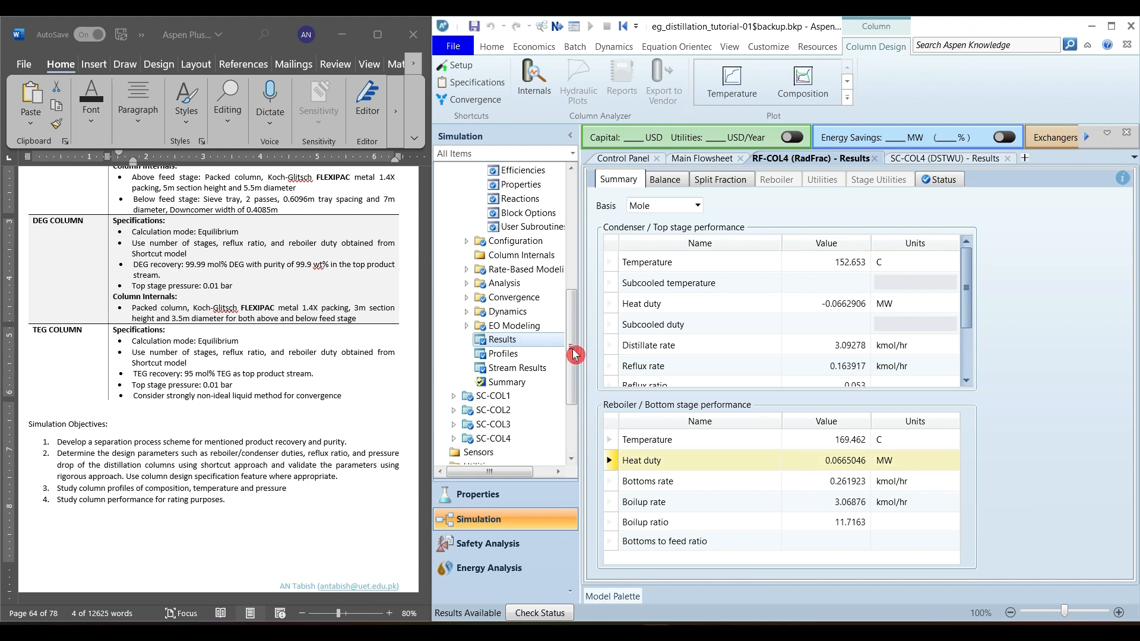
scroll(570, 305, "up", 4)
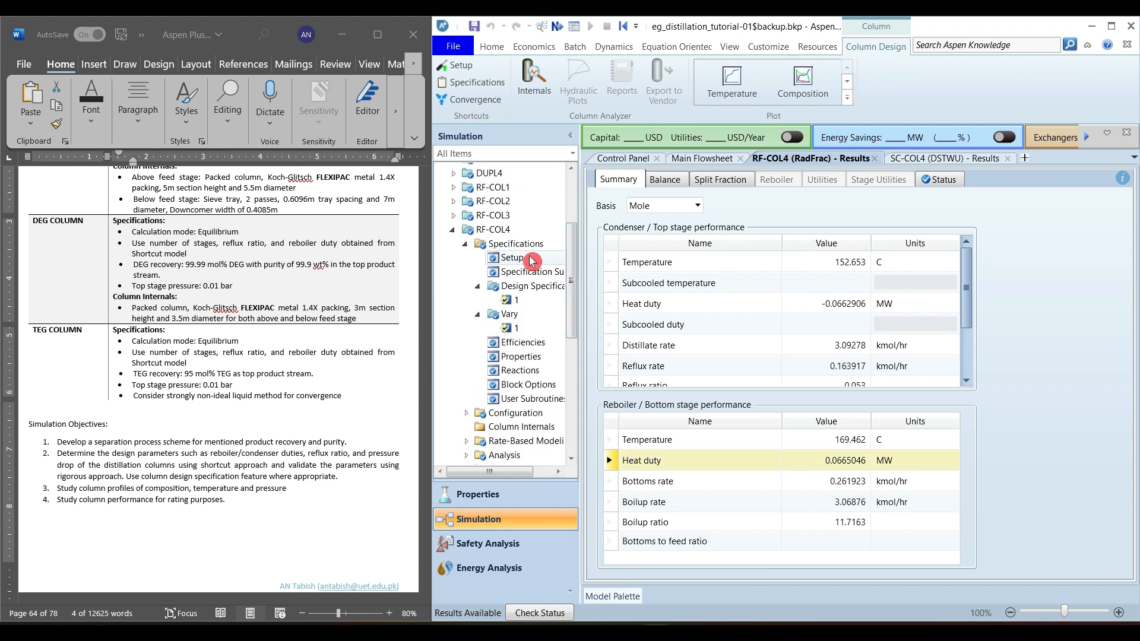
- Reconcile the simulation results into the input specifications to update the reboiler duty in RF-COL4's setup
left_click(531, 260)
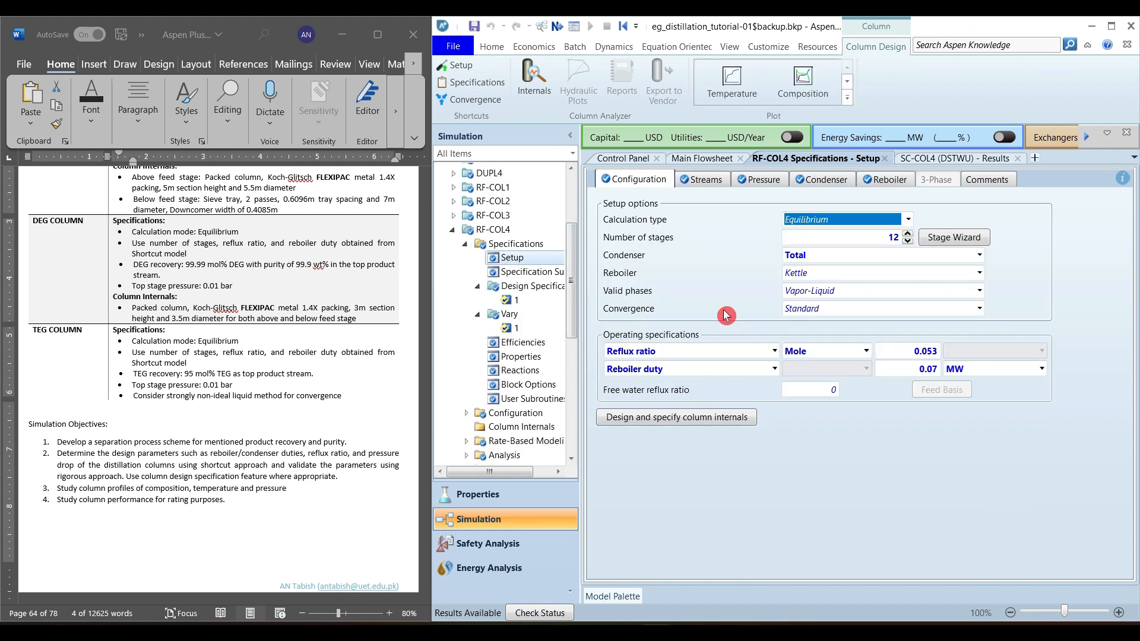
left_click(908, 369)
left_click(491, 46)
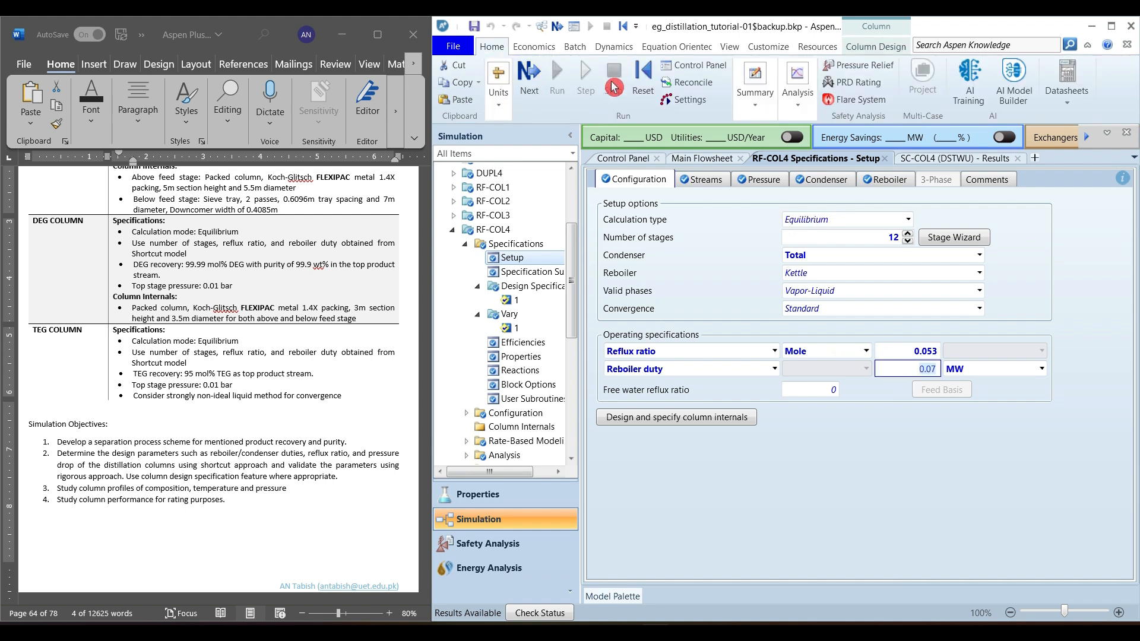
left_click(689, 83)
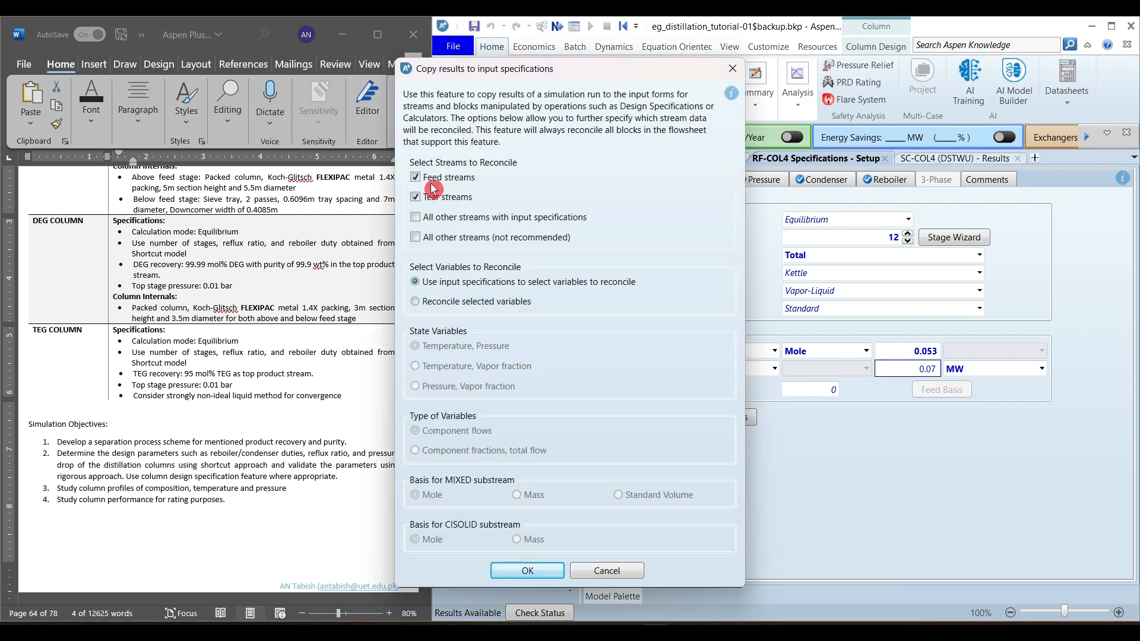
left_click(431, 179)
left_click(558, 571)
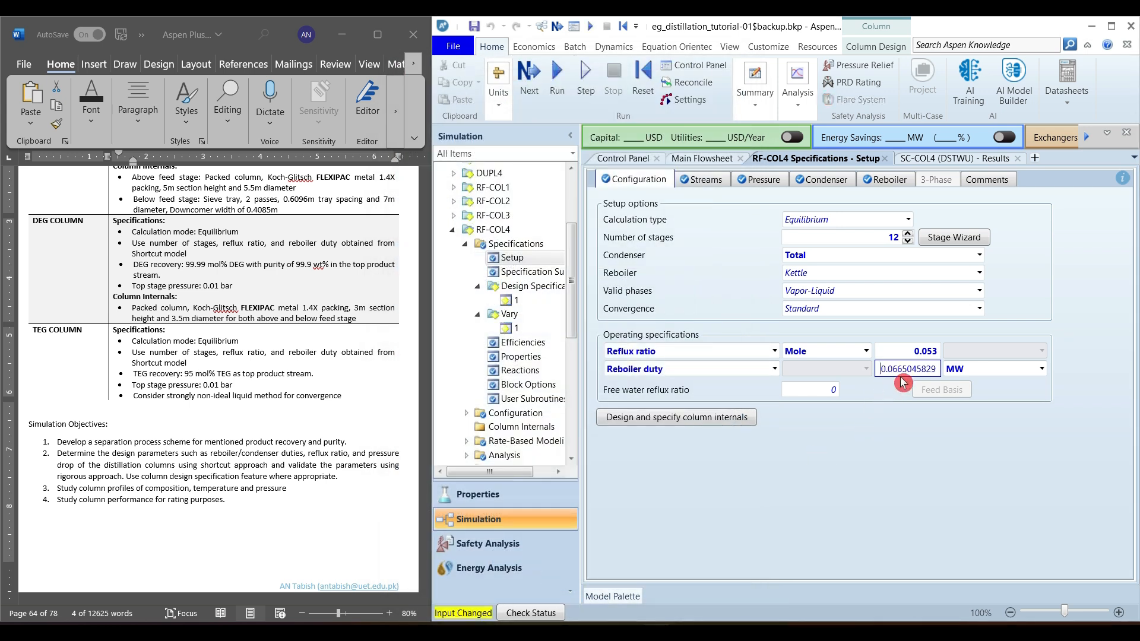
left_click(885, 494)
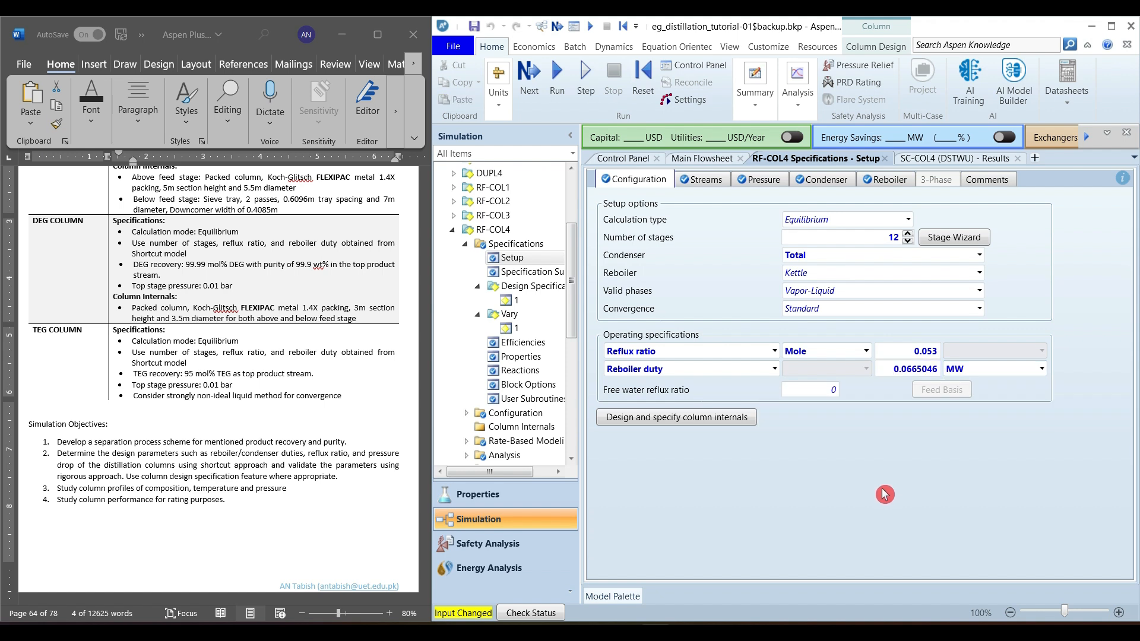
- Deactivate design specification 1 and the reboiler duty vary 1 of RF-COL4
left_click(527, 286)
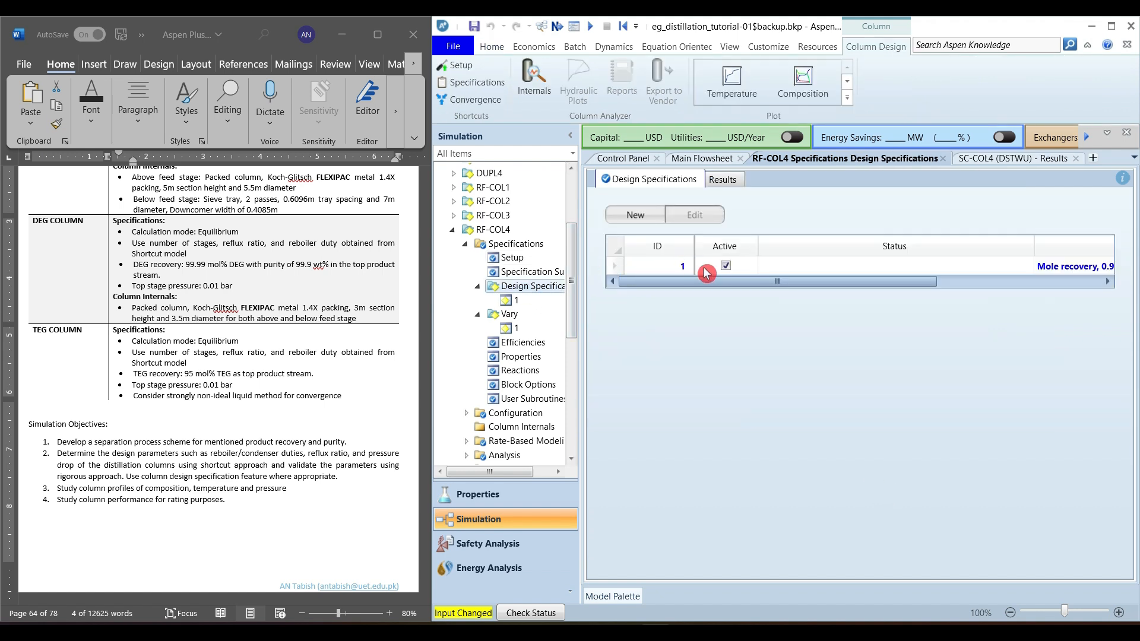
left_click(727, 266)
left_click(510, 317)
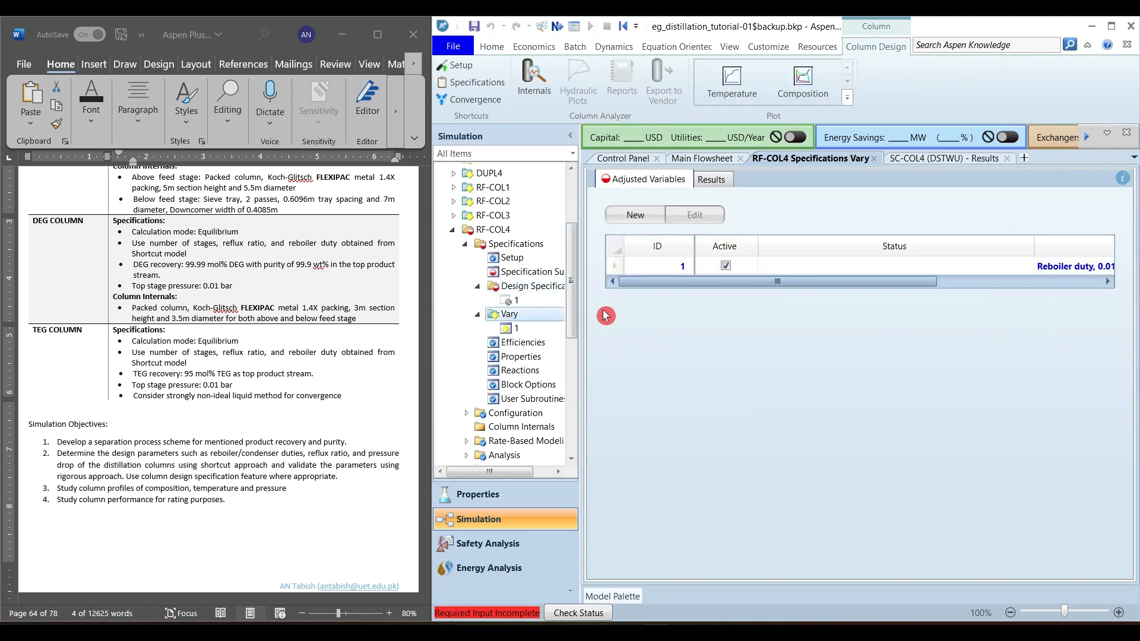
left_click(727, 267)
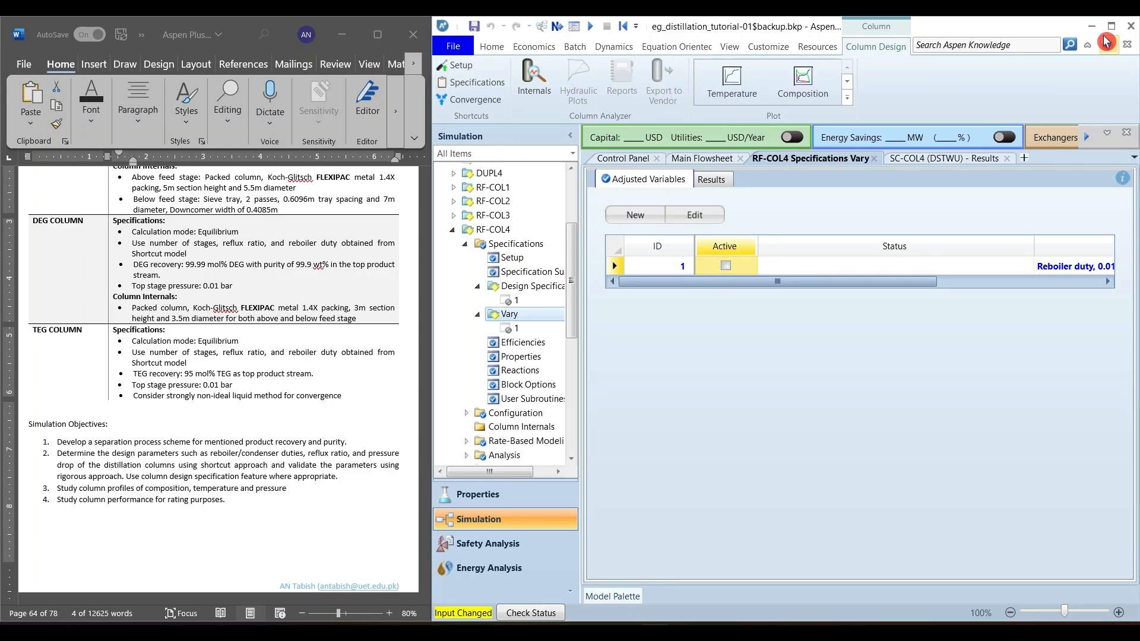
- Reinitialize the simulation and run it again
left_click(623, 26)
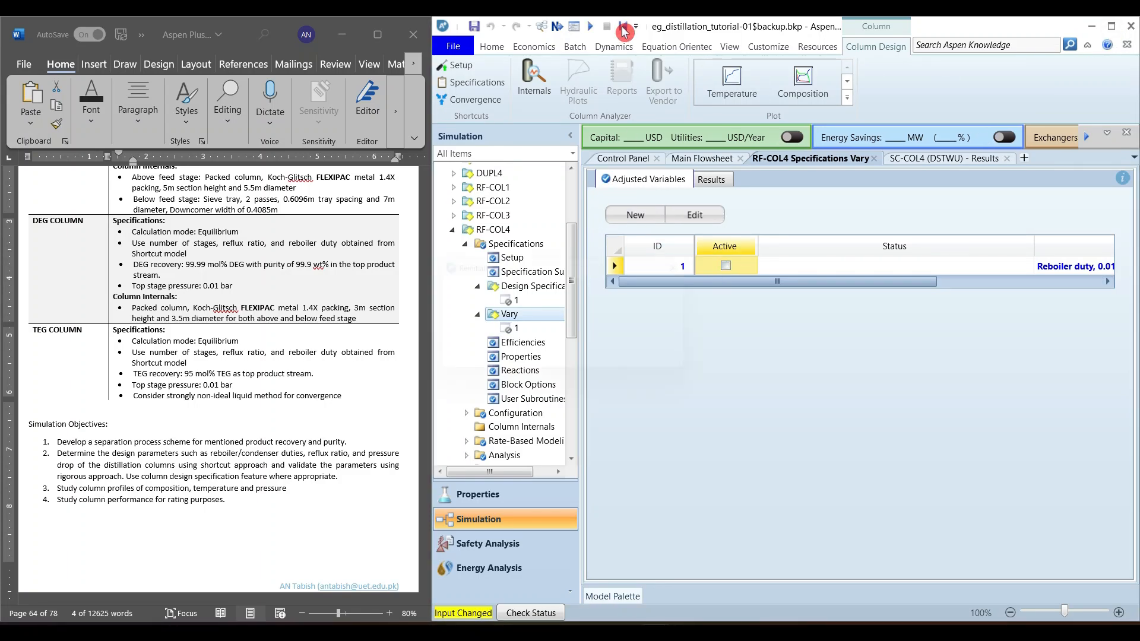
left_click(500, 365)
left_click(656, 345)
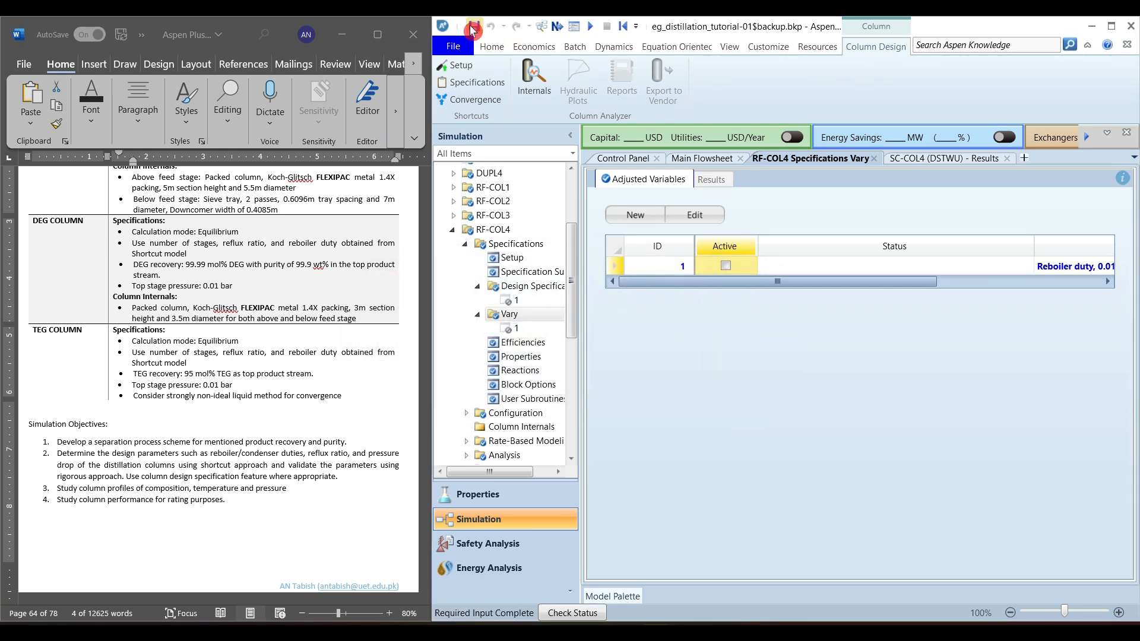
left_click(591, 28)
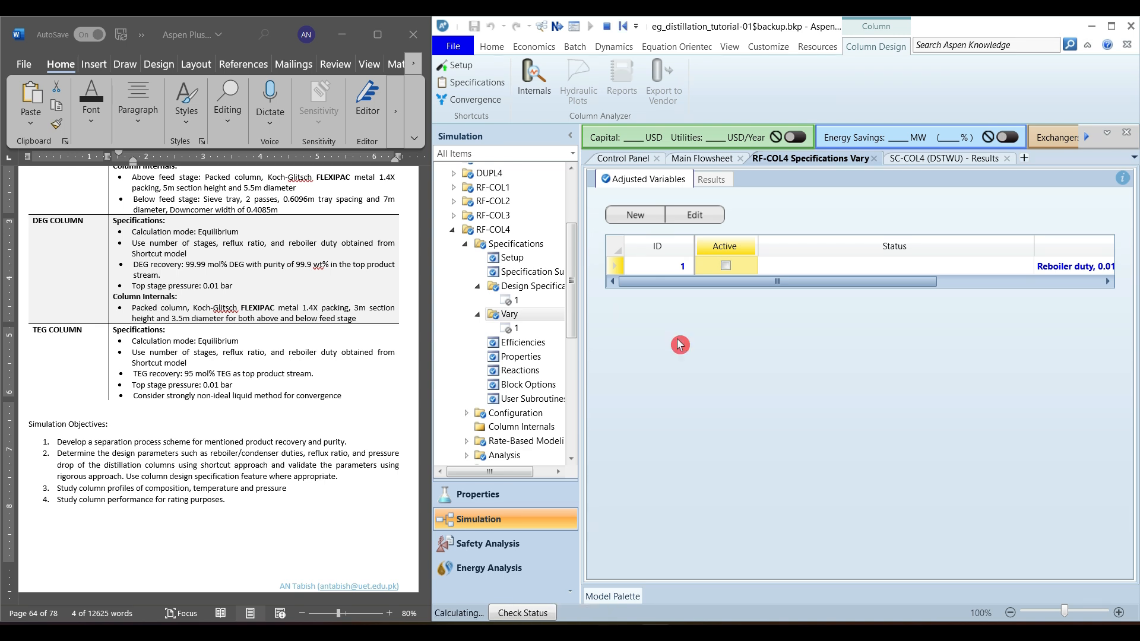
- Expand the mole flows in RF-COL4's stream results and check the TEG flow in RF-TOP4 for the new run
left_click(480, 288)
left_click(478, 300)
left_click_drag(572, 291, 581, 365)
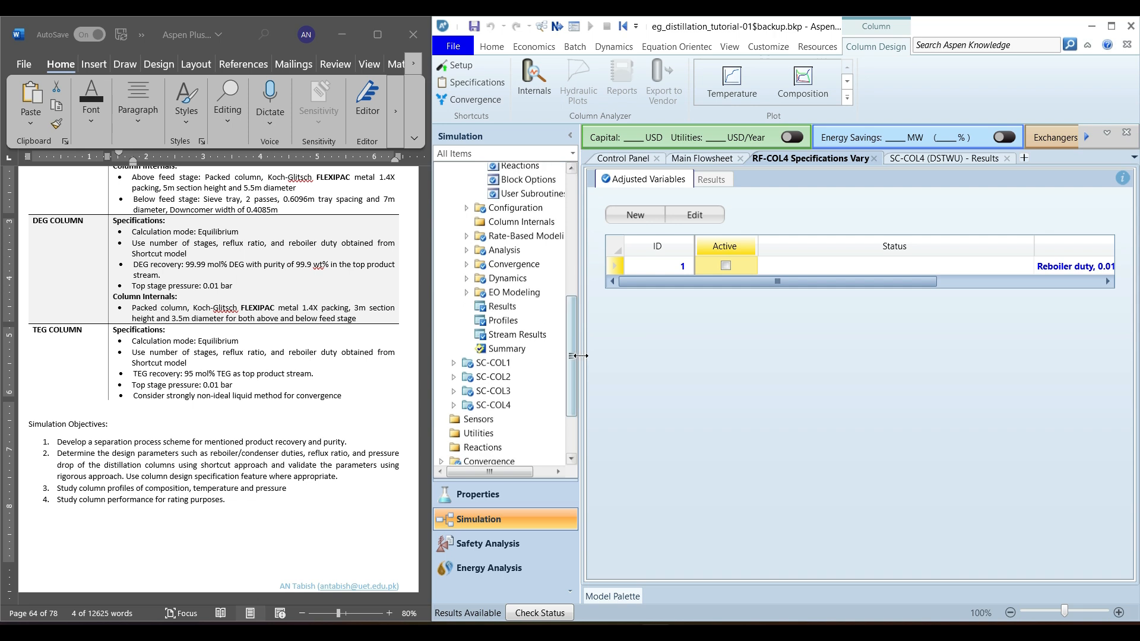
left_click(517, 334)
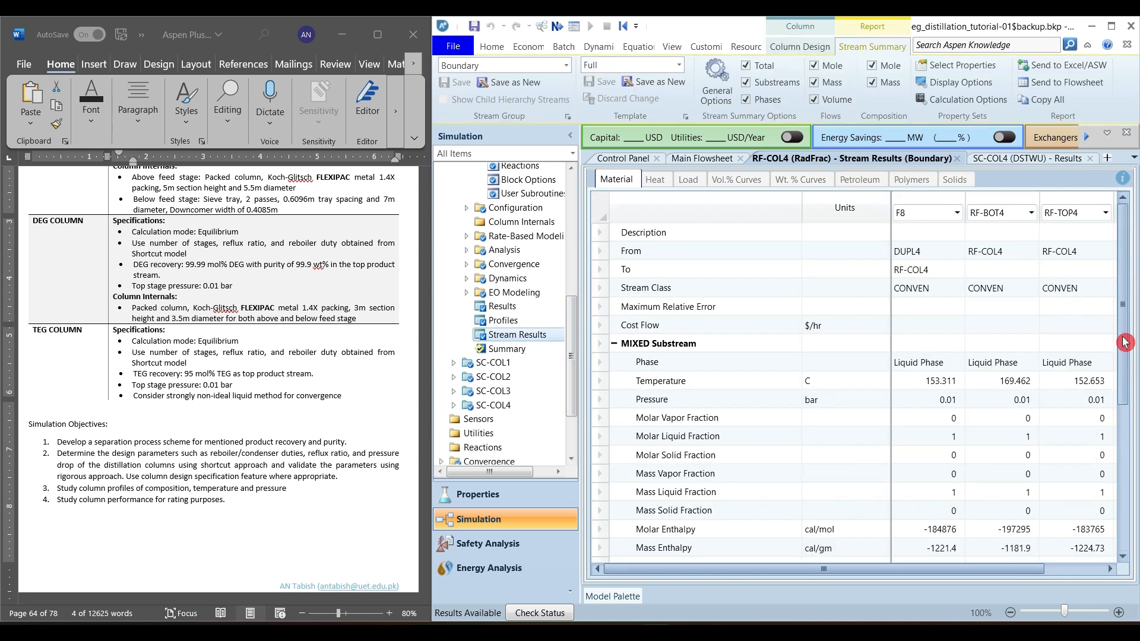
left_click_drag(1125, 343, 1125, 488)
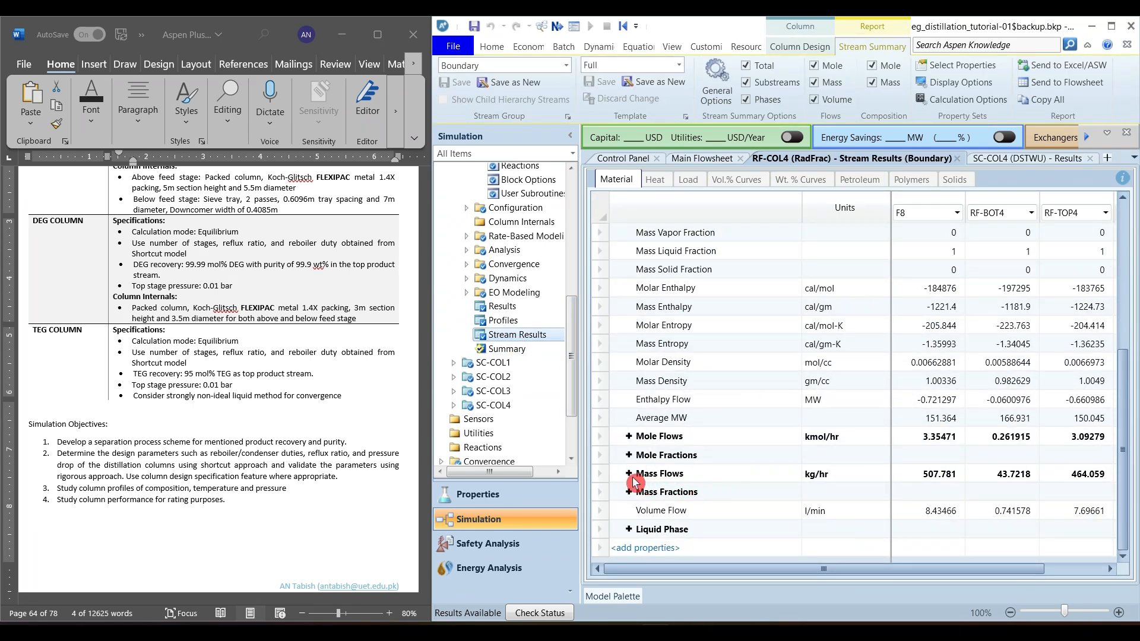
left_click(629, 439)
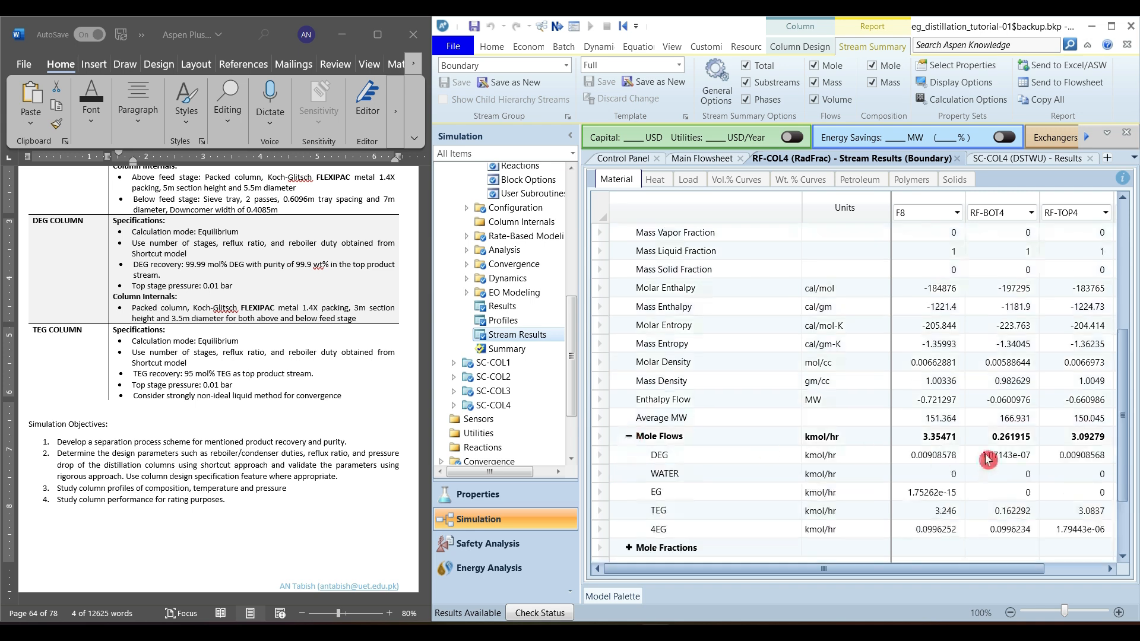
left_click(1089, 514)
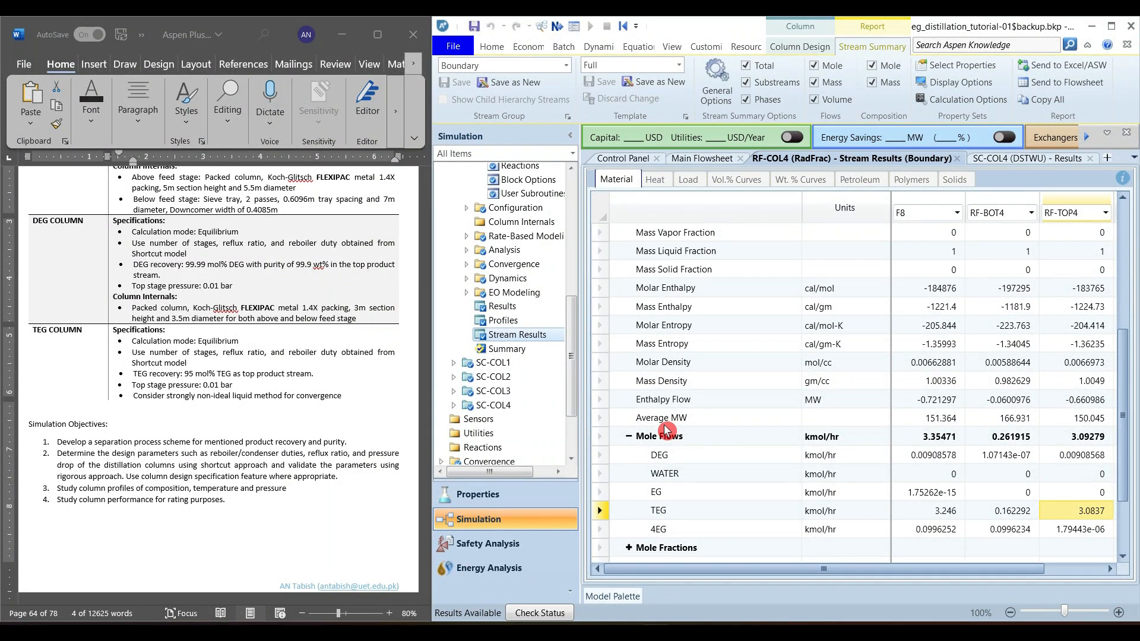
- Review the TEG column's convergence requirement and the four simulation objectives in the Word brief
left_click(207, 397)
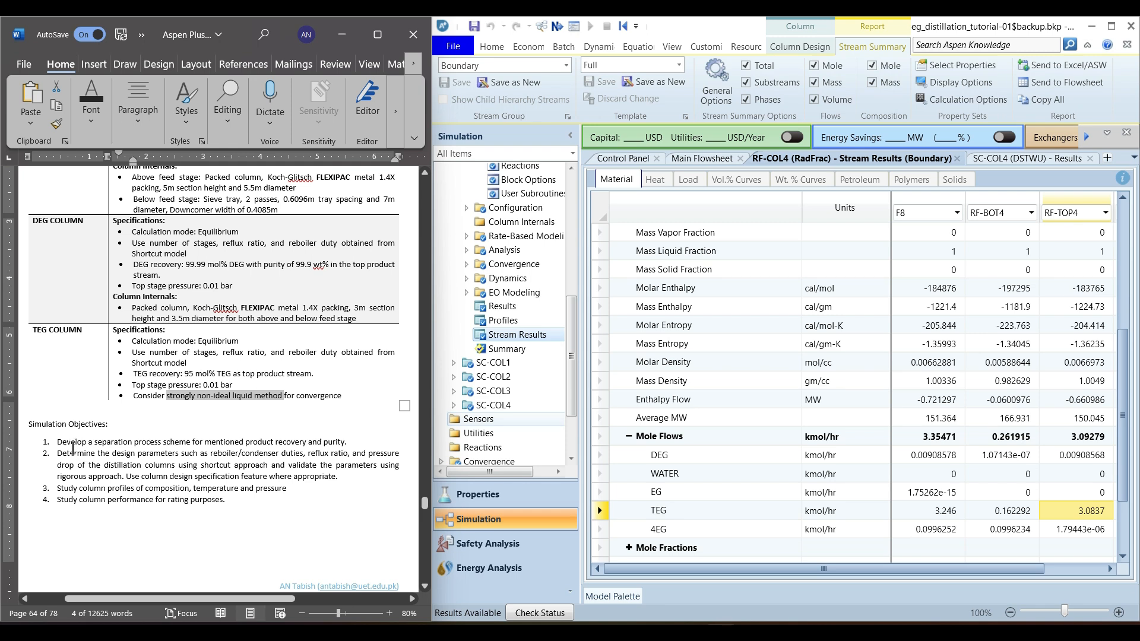
left_click_drag(75, 442, 324, 442)
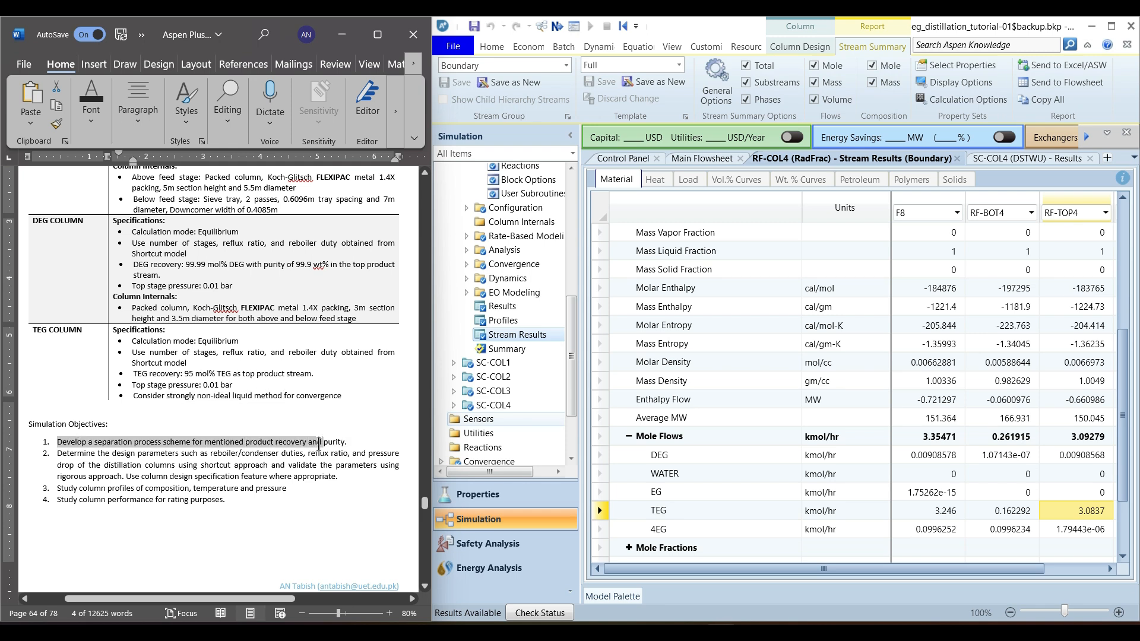
left_click(94, 452)
left_click_drag(67, 453, 319, 476)
left_click(205, 490)
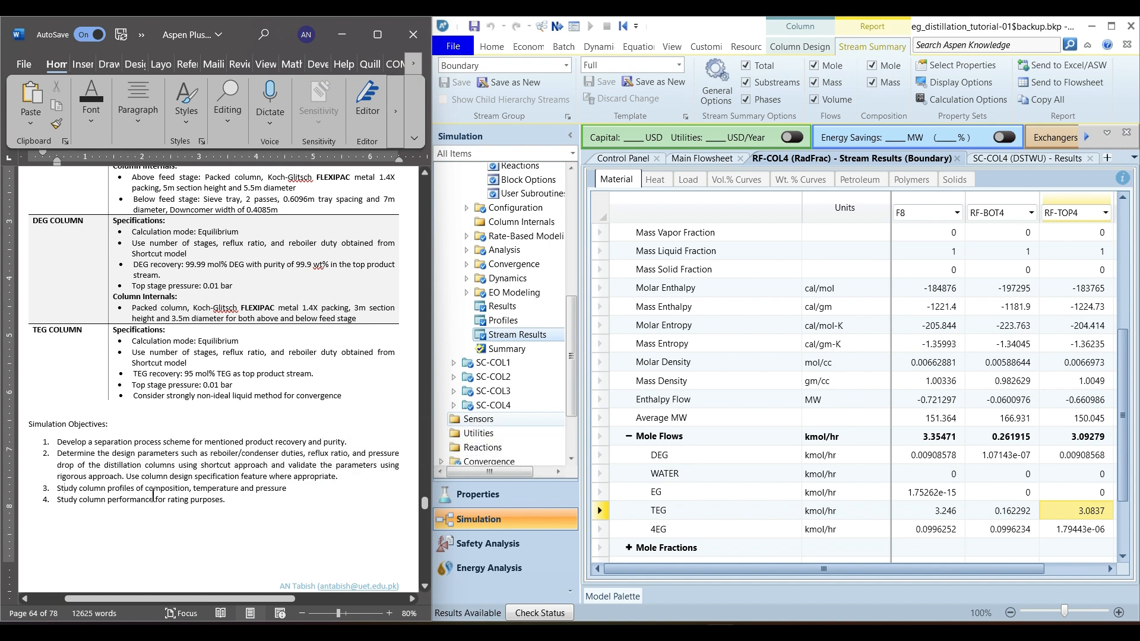
left_click_drag(154, 495, 234, 491)
left_click_drag(64, 501, 214, 503)
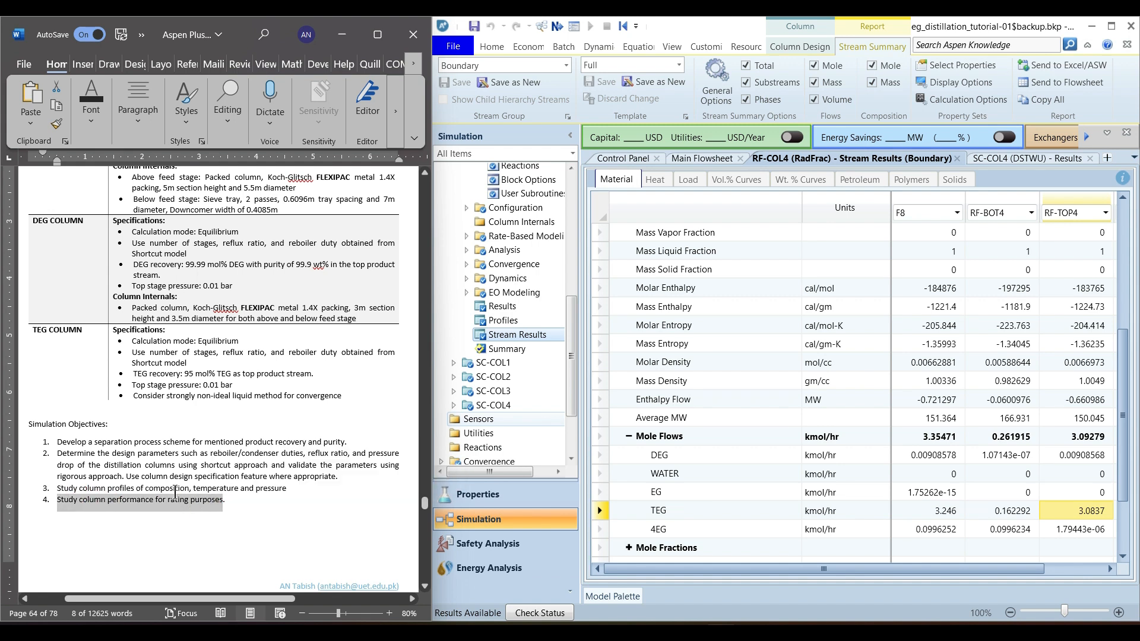
left_click(255, 496)
- Maximize Aspen Plus, close the RF-COL4 and SC-COL4 results, and fit the complete main flowsheet in view
left_click(1111, 26)
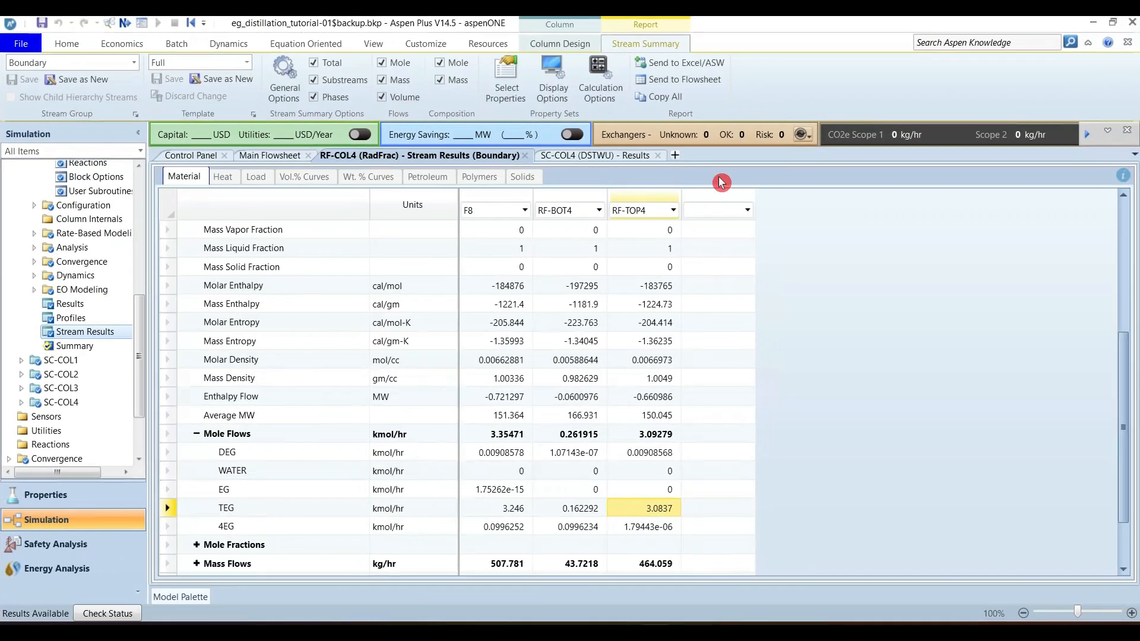
left_click(525, 156)
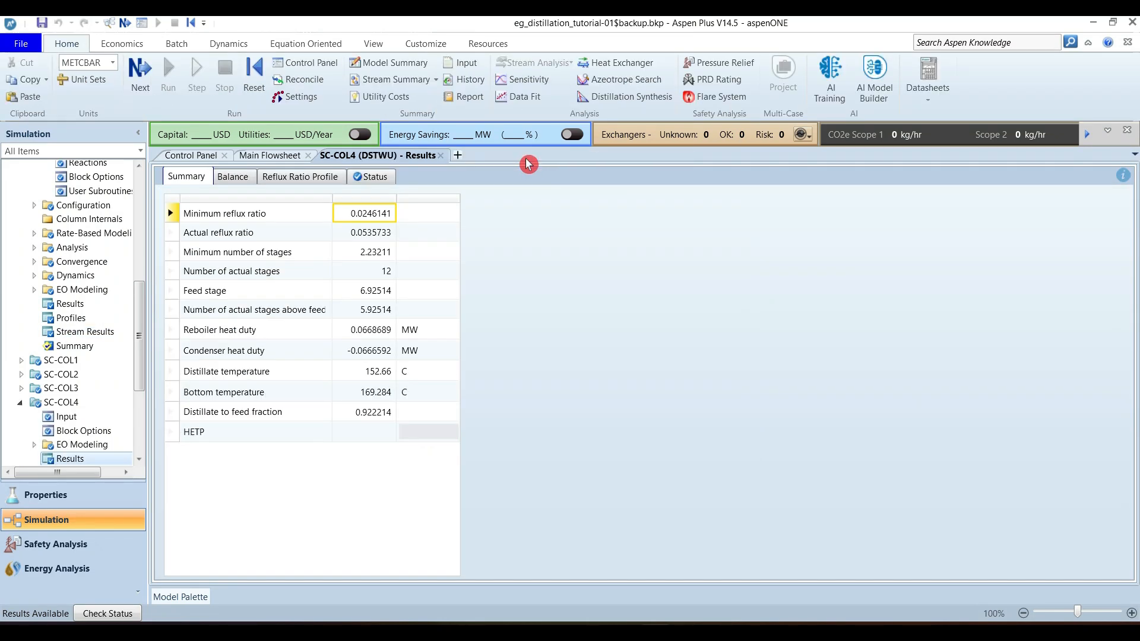
left_click(442, 155)
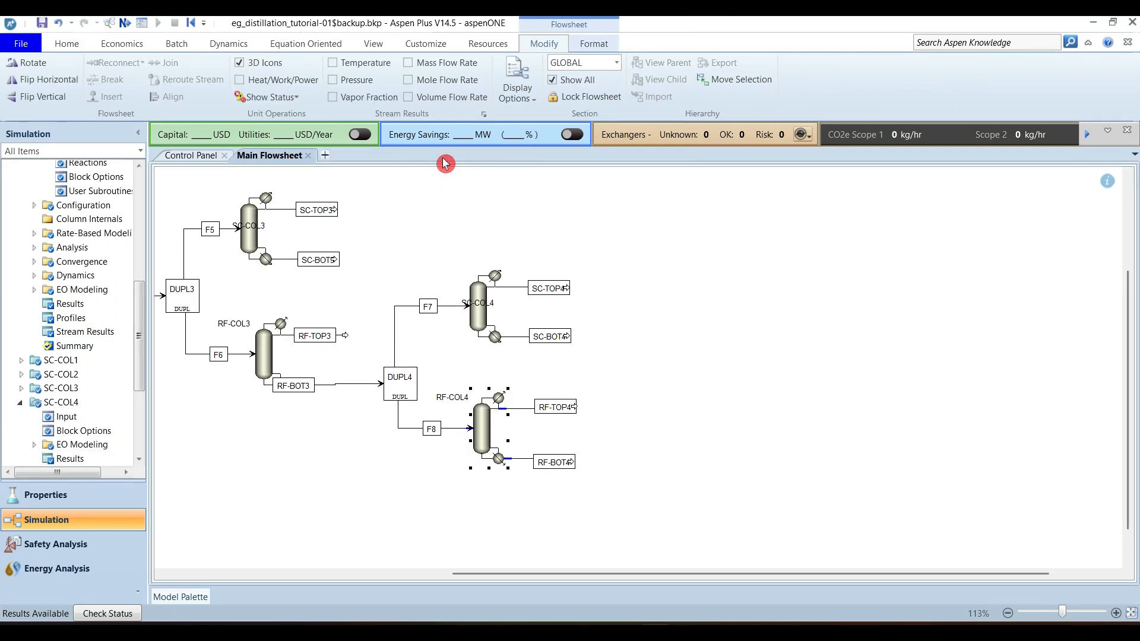
left_click(1132, 616)
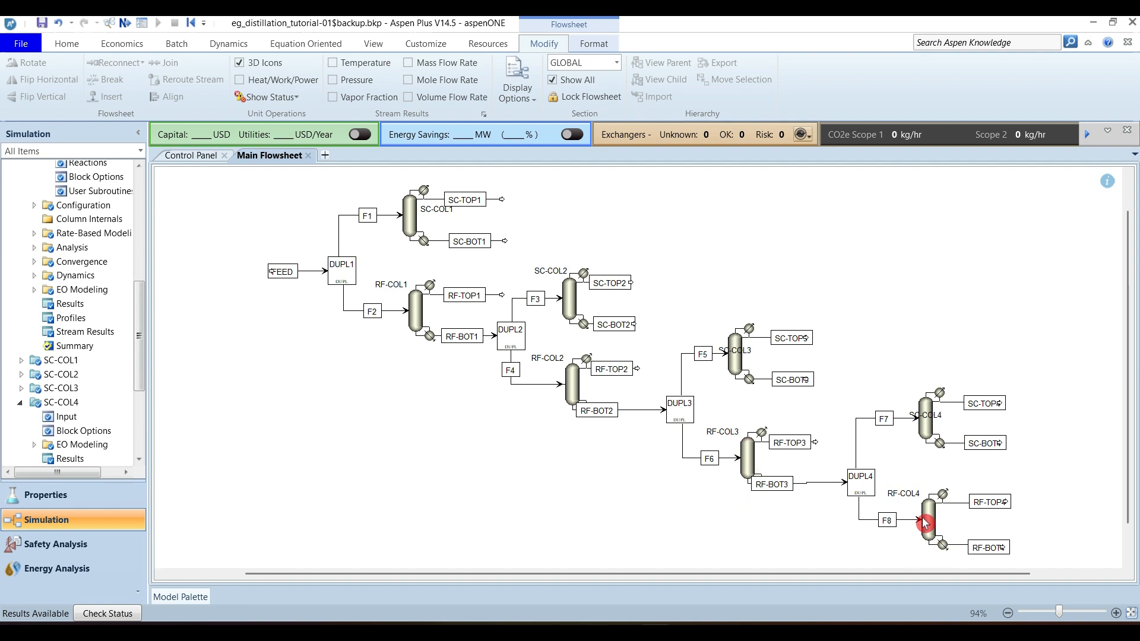
- Open the hydraulic plots of column internals INT-1 in RF-COL1
double_click(415, 312)
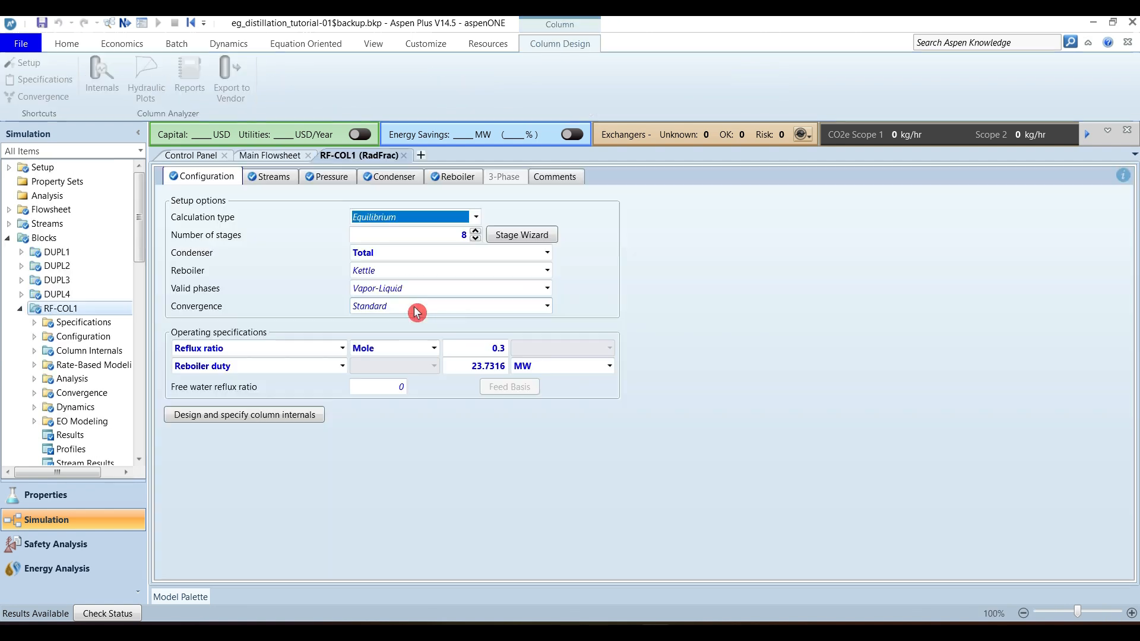
left_click_drag(138, 250, 140, 293)
left_click(23, 378)
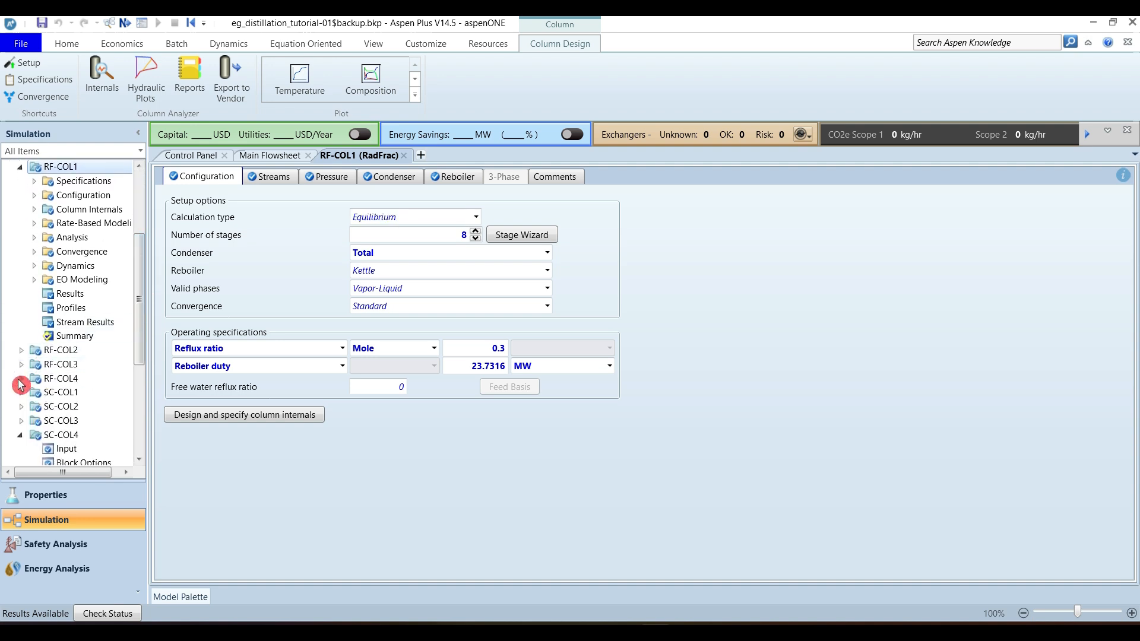
left_click(34, 224)
left_click(35, 227)
left_click(34, 210)
left_click(46, 224)
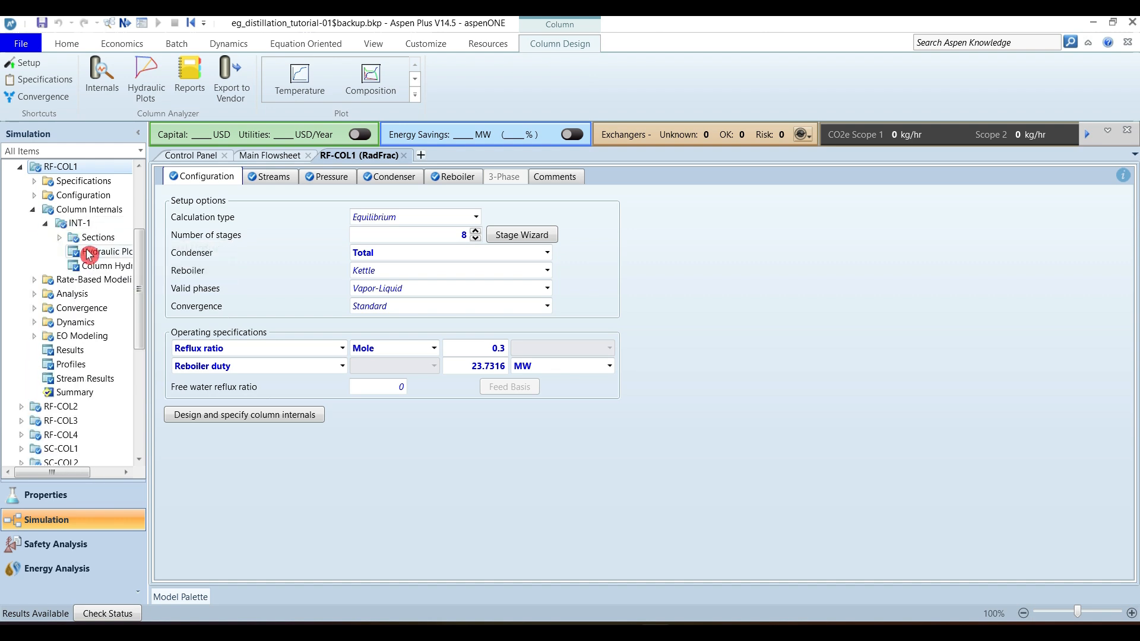
double_click(103, 256)
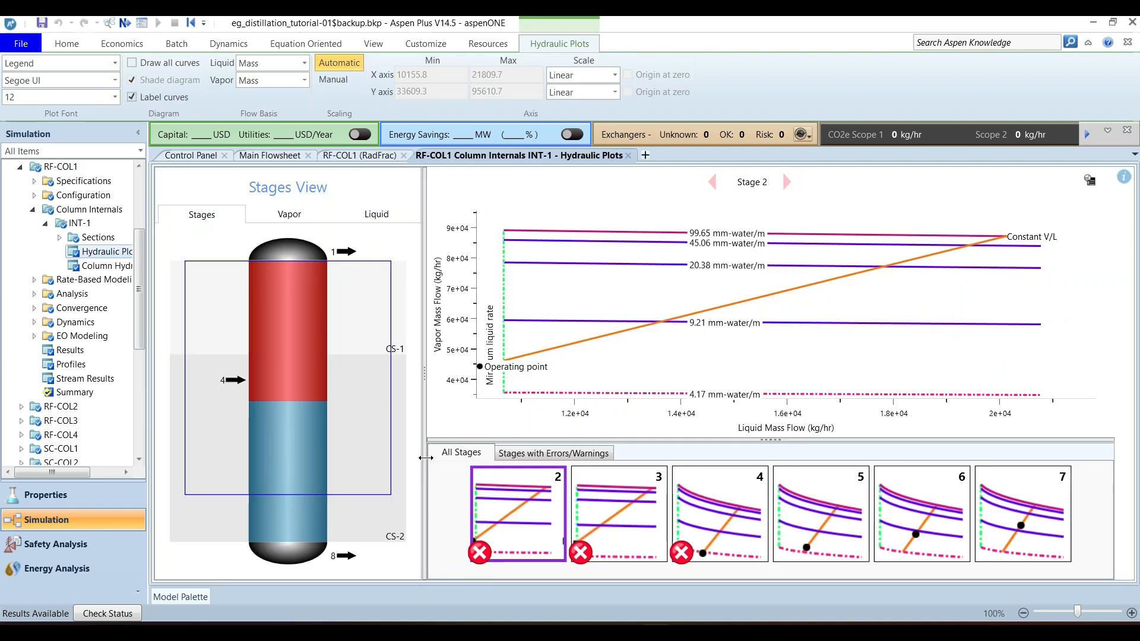
- Read the stage 2 error in RF-COL1's hydraulic plots and examine the operating points of stages 5, 6 and 7
mouse_move(480, 554)
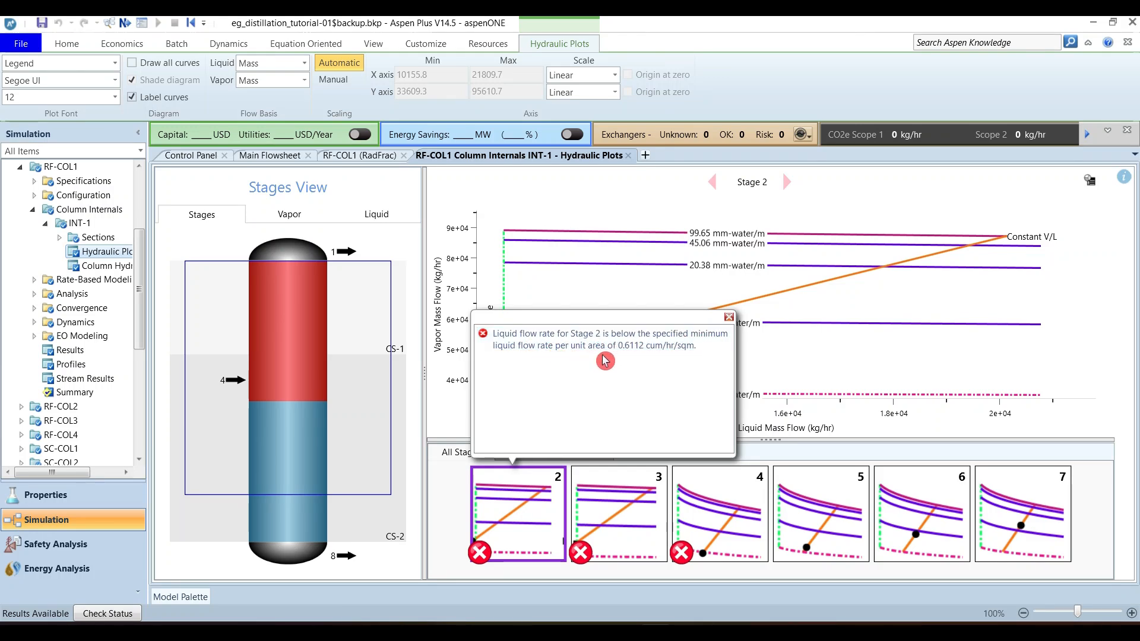
left_click(730, 317)
left_click(829, 493)
left_click(937, 518)
left_click(1039, 528)
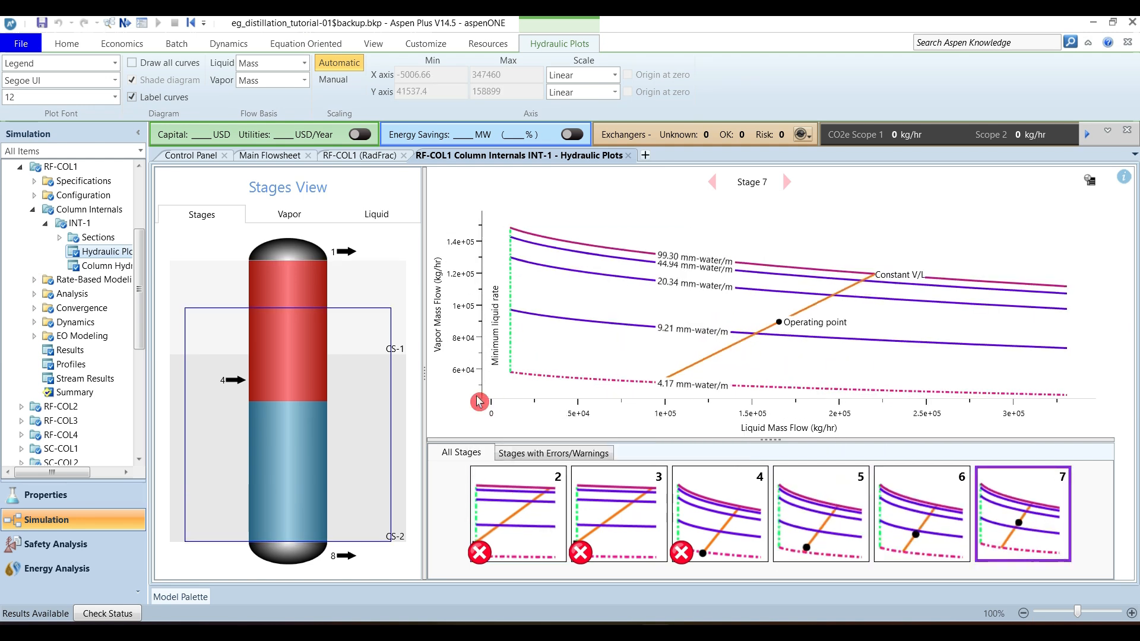
- Compare the stage-by-stage liquid and vapor flow views of RF-COL1's internals
left_click(371, 220)
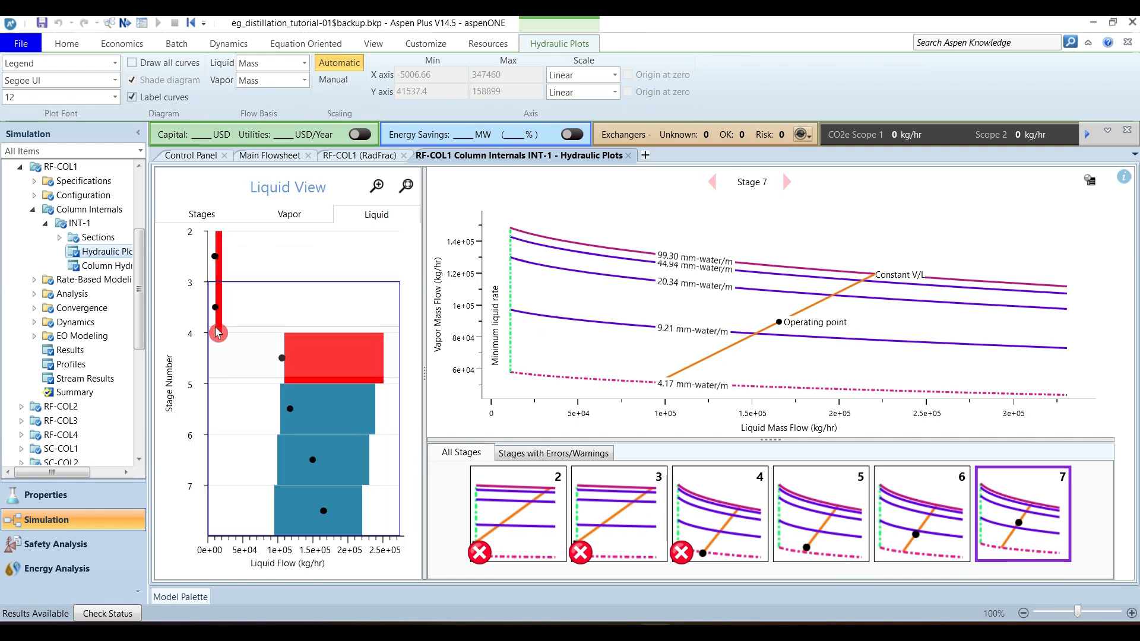
left_click(296, 220)
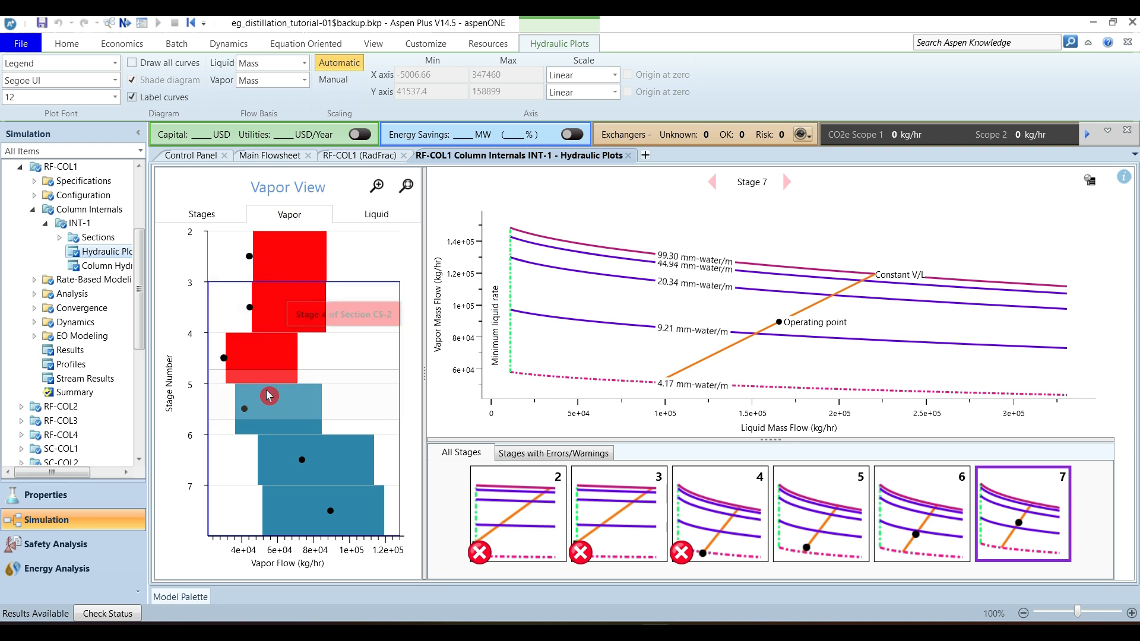
left_click(377, 216)
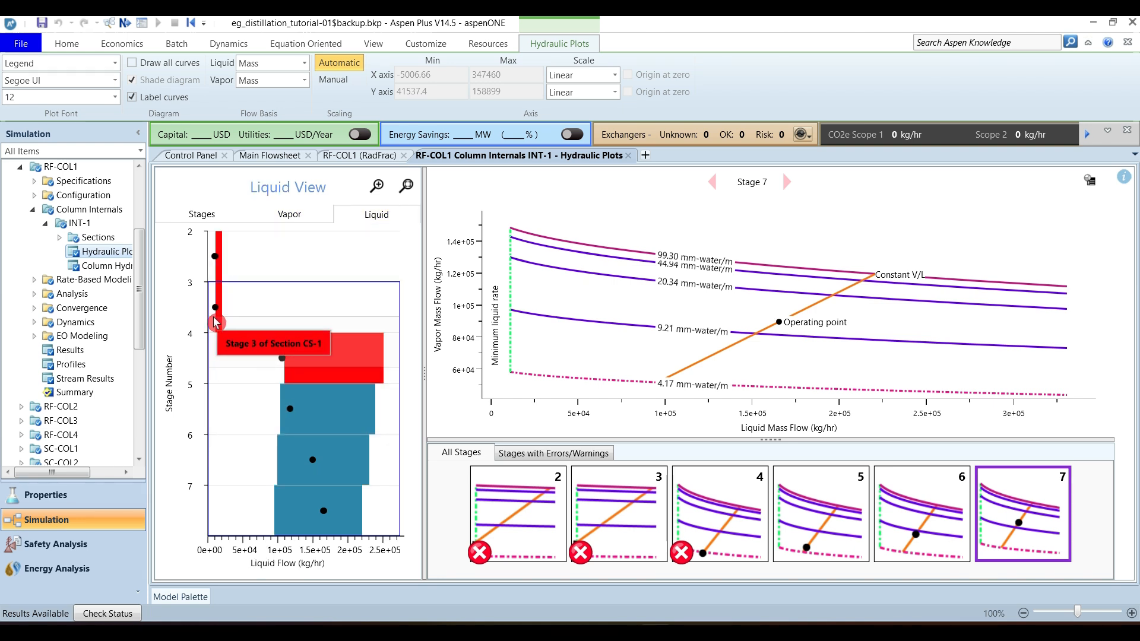
- Open the hydraulic plots of column internals INT-1 in RF-COL2
left_click(36, 210)
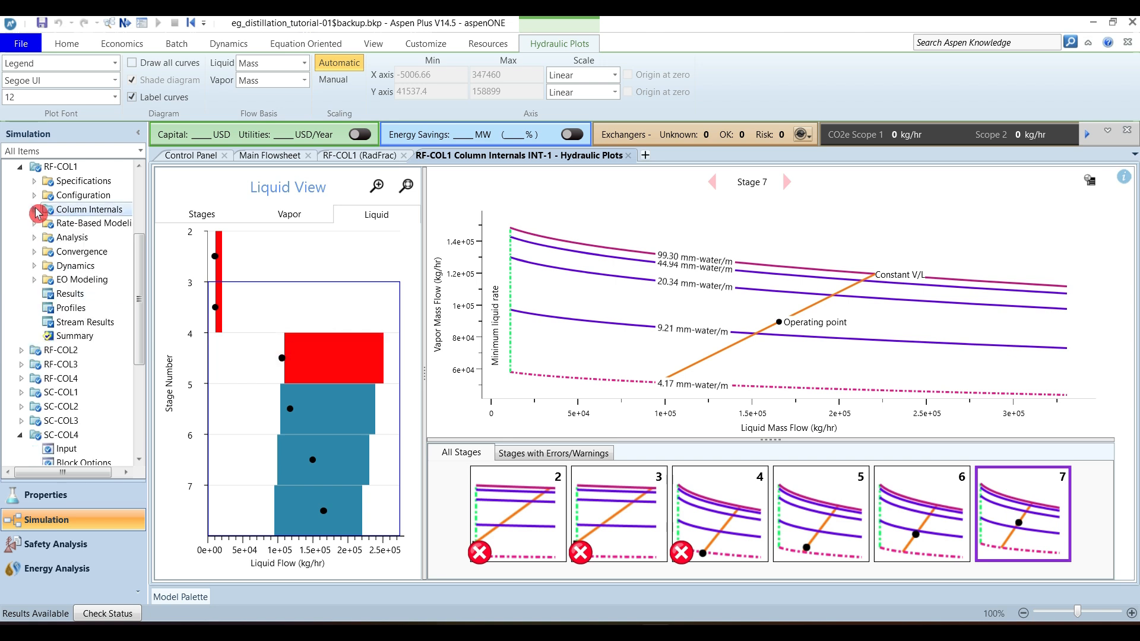
left_click(22, 169)
left_click(21, 182)
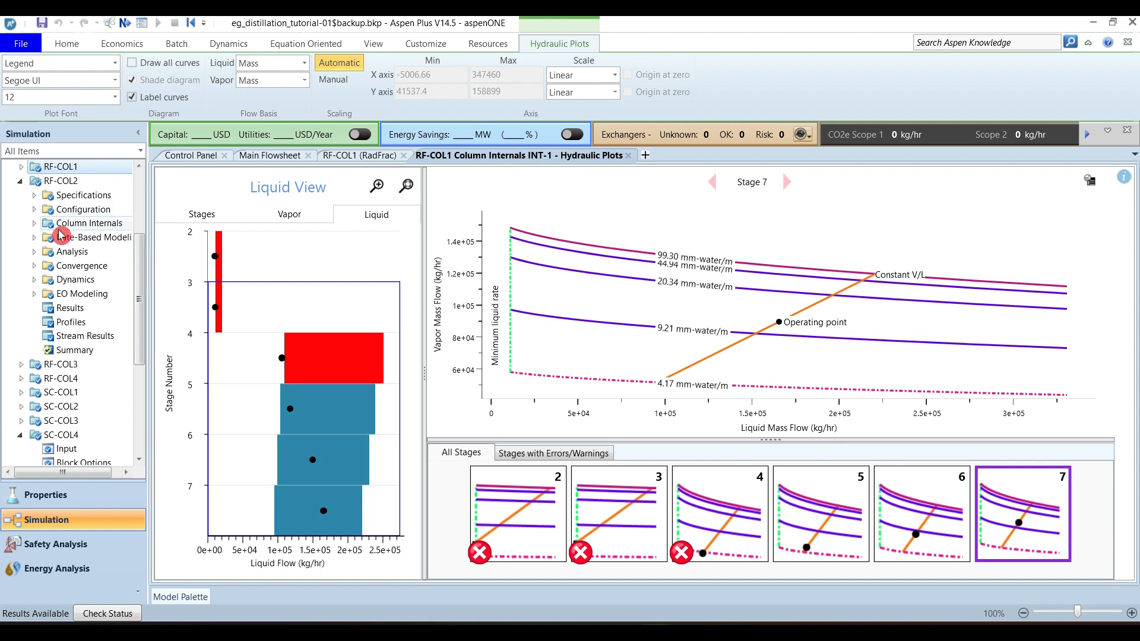
left_click(35, 224)
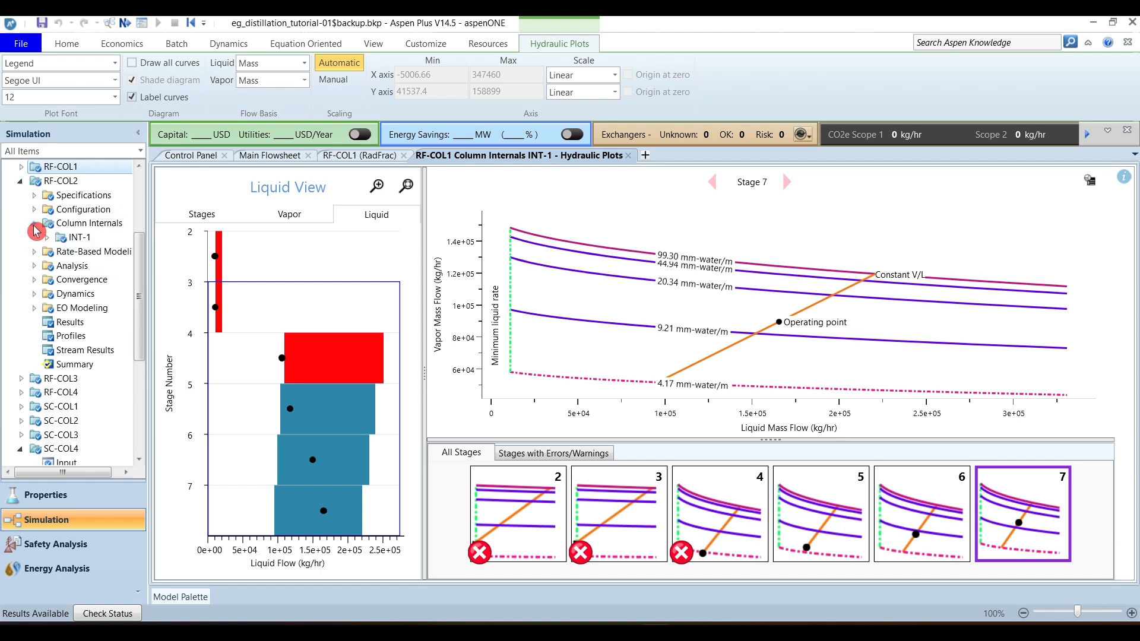
left_click(46, 238)
double_click(110, 268)
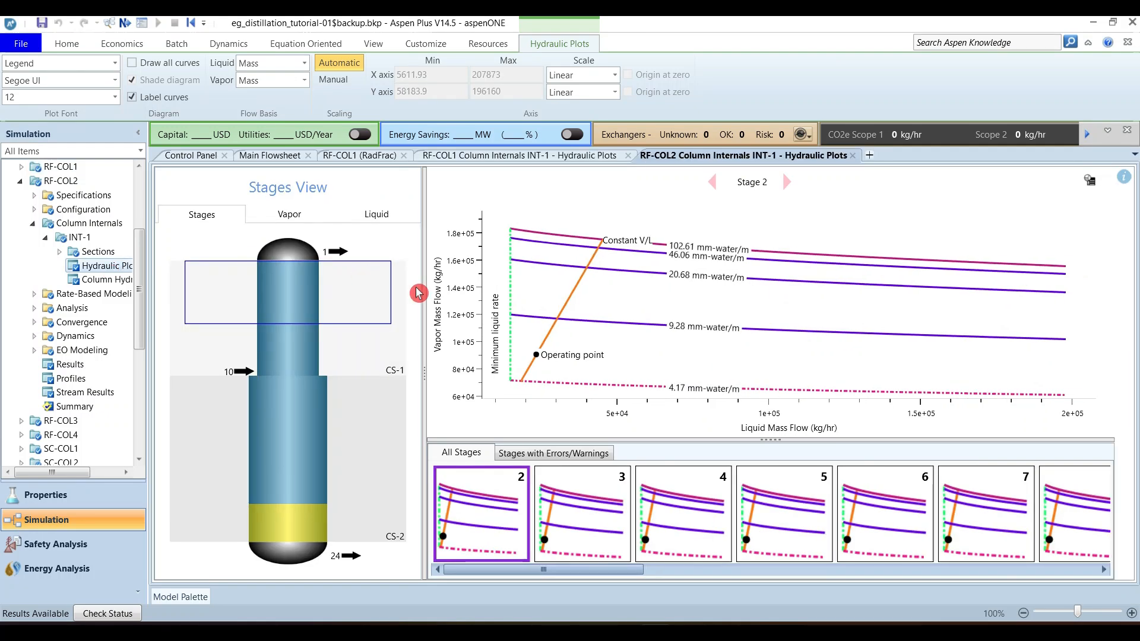
- Read the stage 21 warning in RF-COL2's hydraulic plots, compare the vapor and liquid flow views, and examine stage 23's operating point
left_click_drag(498, 566, 945, 576)
mouse_move(819, 555)
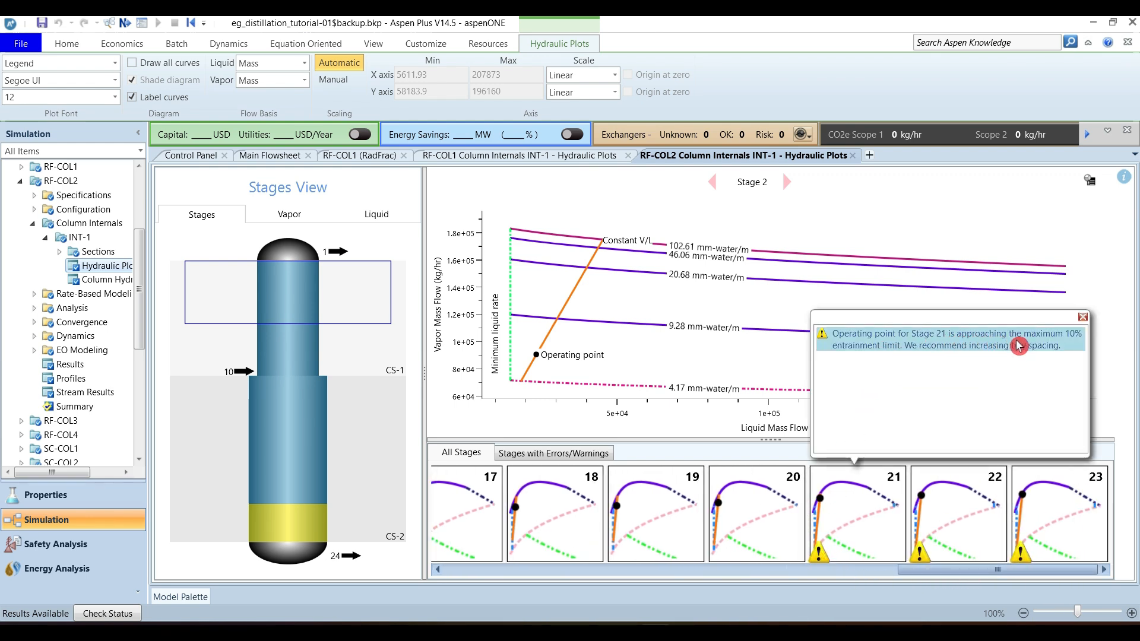
left_click(295, 517)
left_click(295, 216)
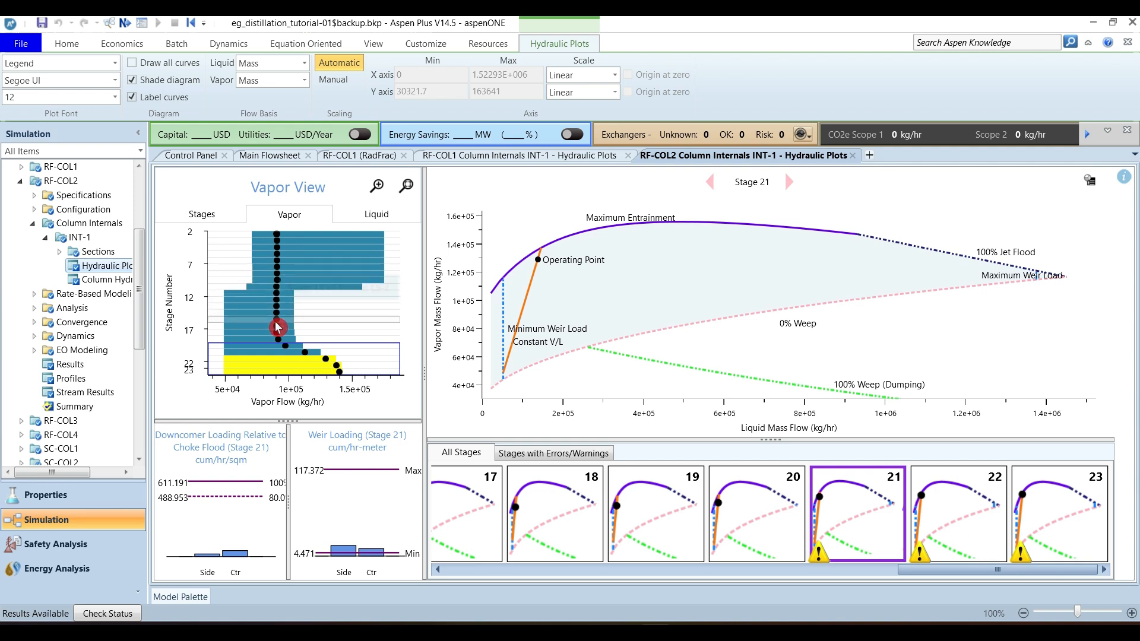
left_click(377, 211)
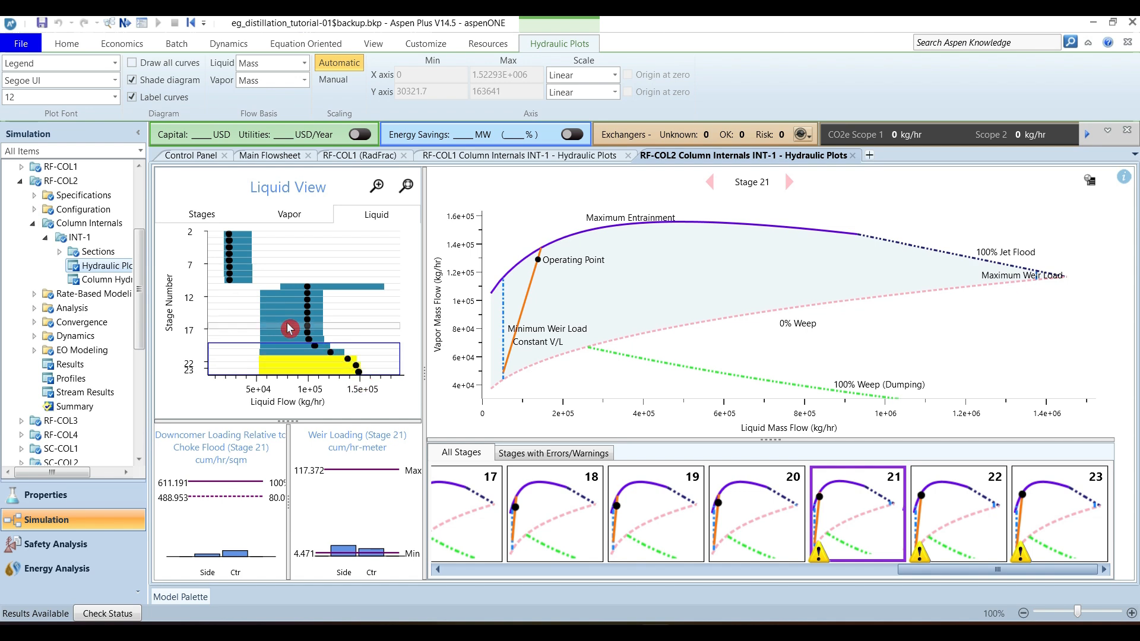
left_click(289, 215)
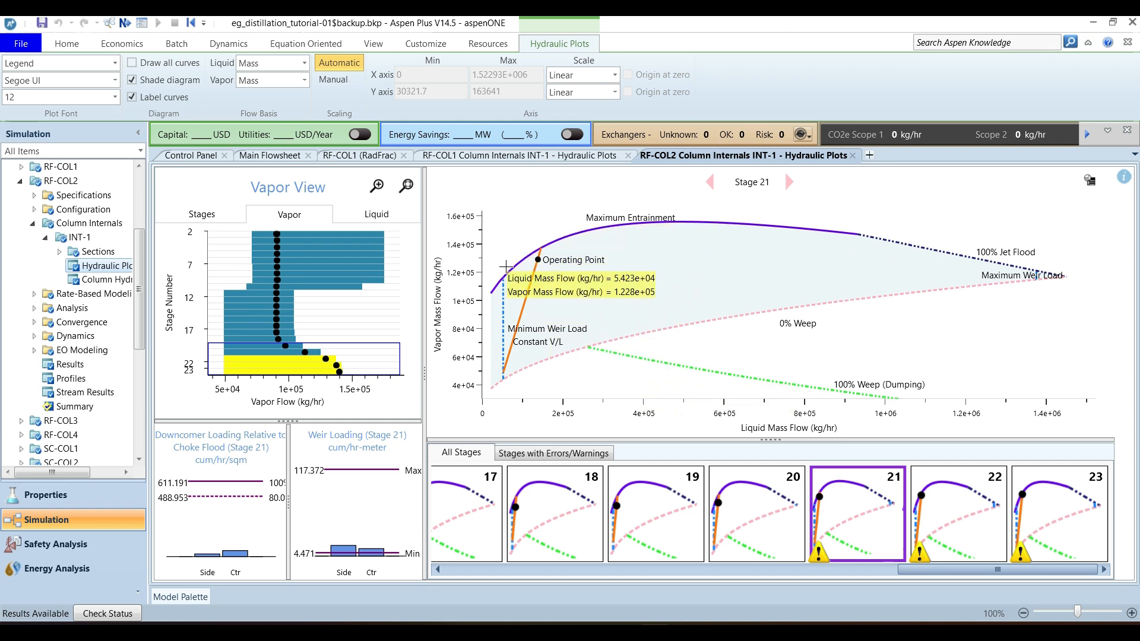
left_click(1046, 518)
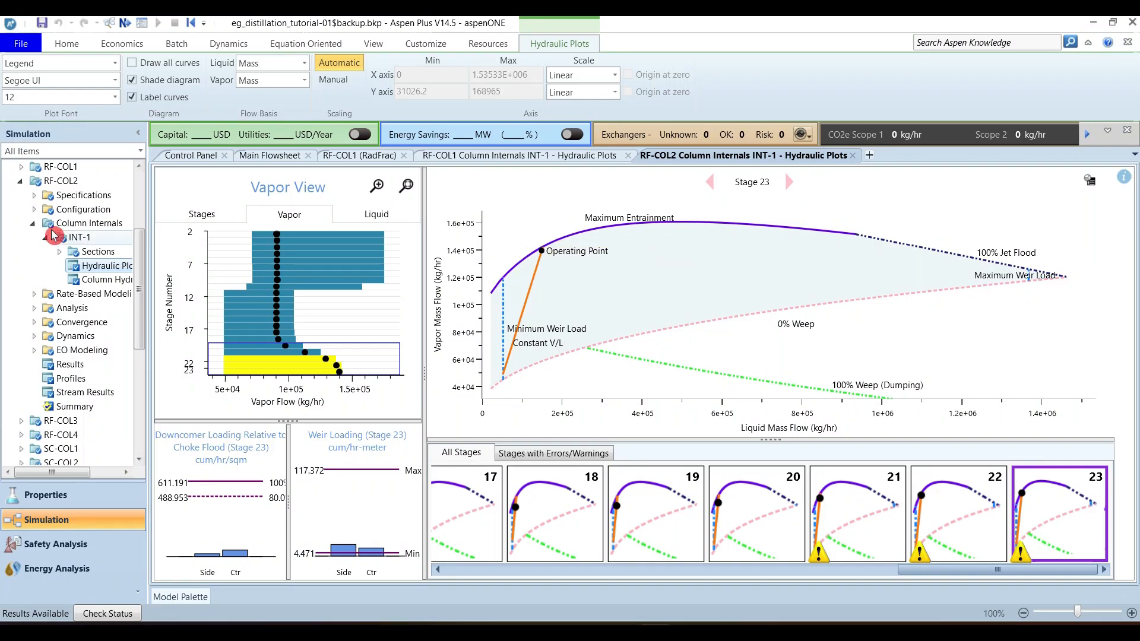
- Open the hydraulic plots of column internals INT-1 in RF-COL3
left_click(33, 224)
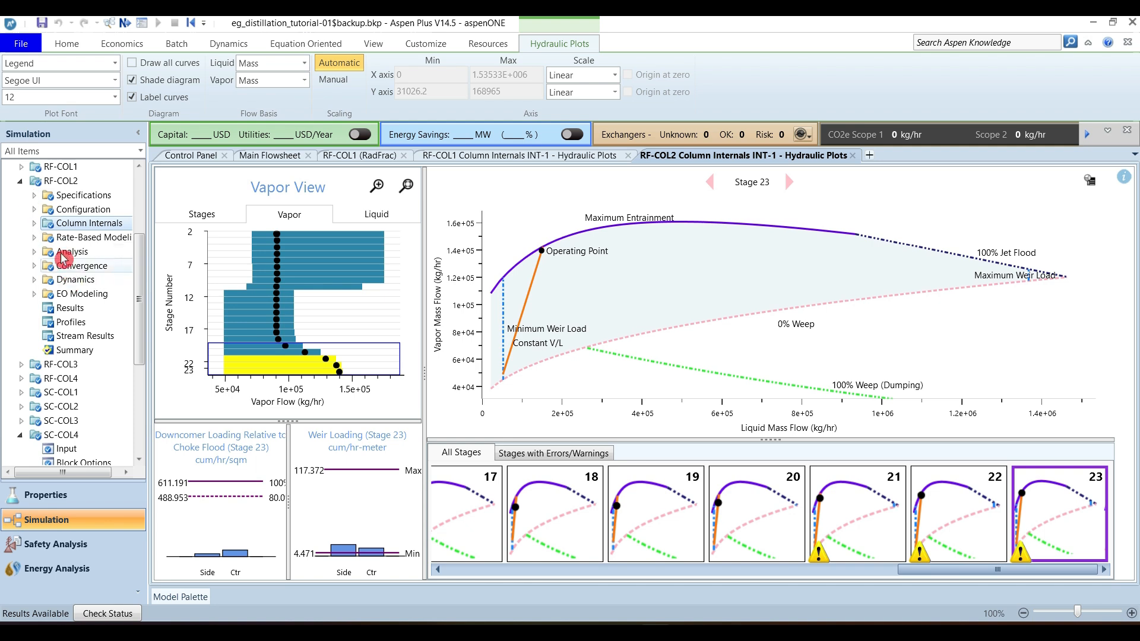
left_click(33, 223)
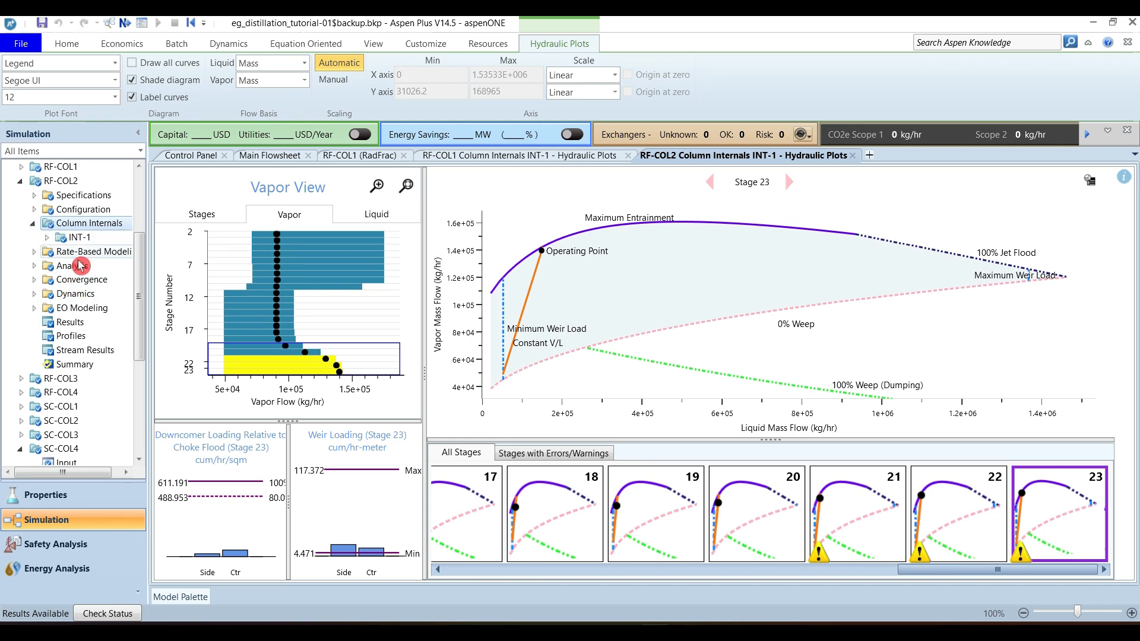
left_click(21, 186)
left_click(21, 196)
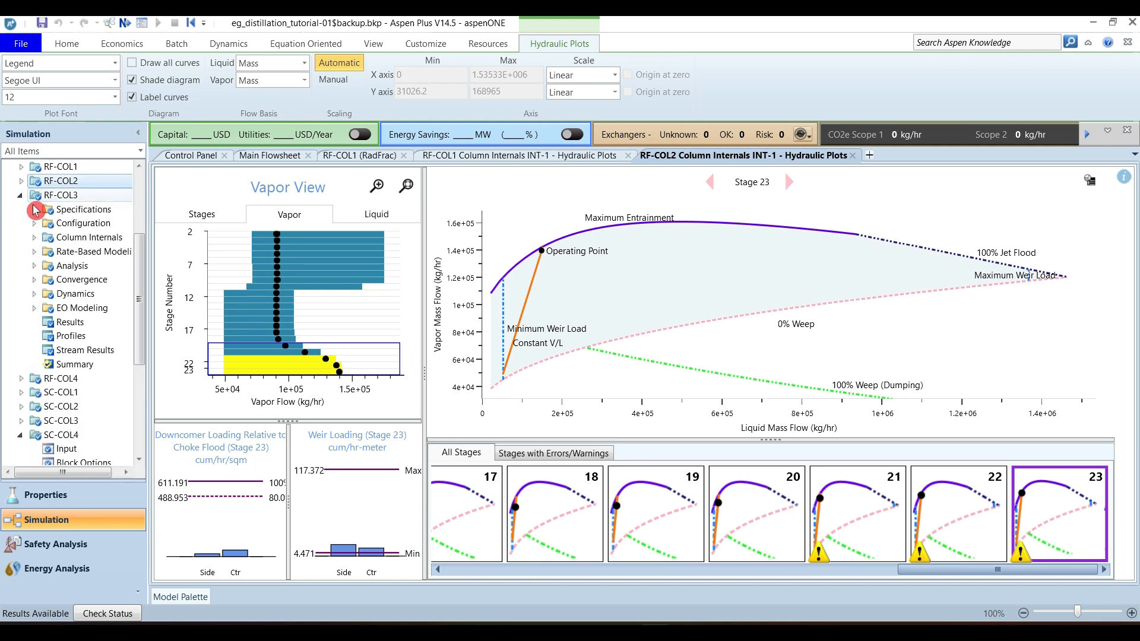
left_click(34, 238)
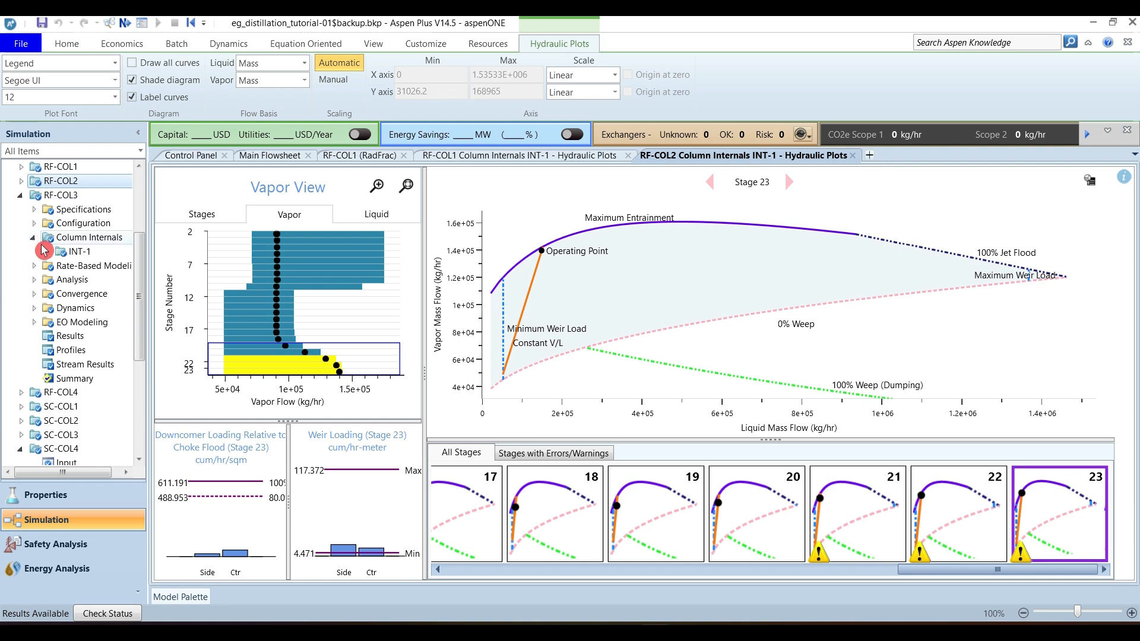
left_click(47, 251)
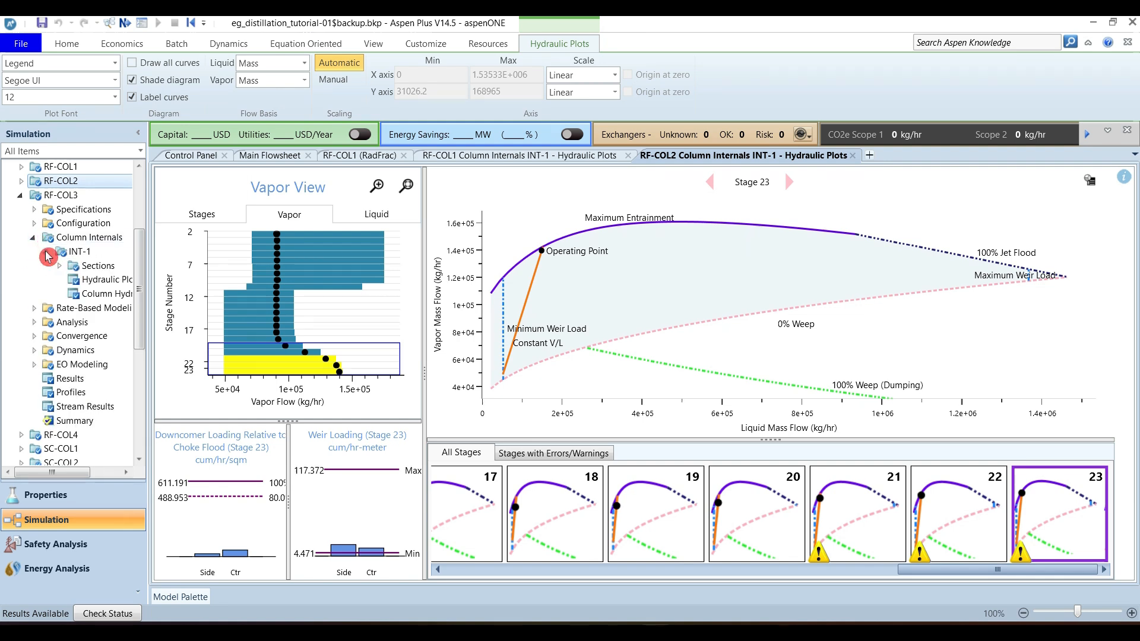
double_click(114, 279)
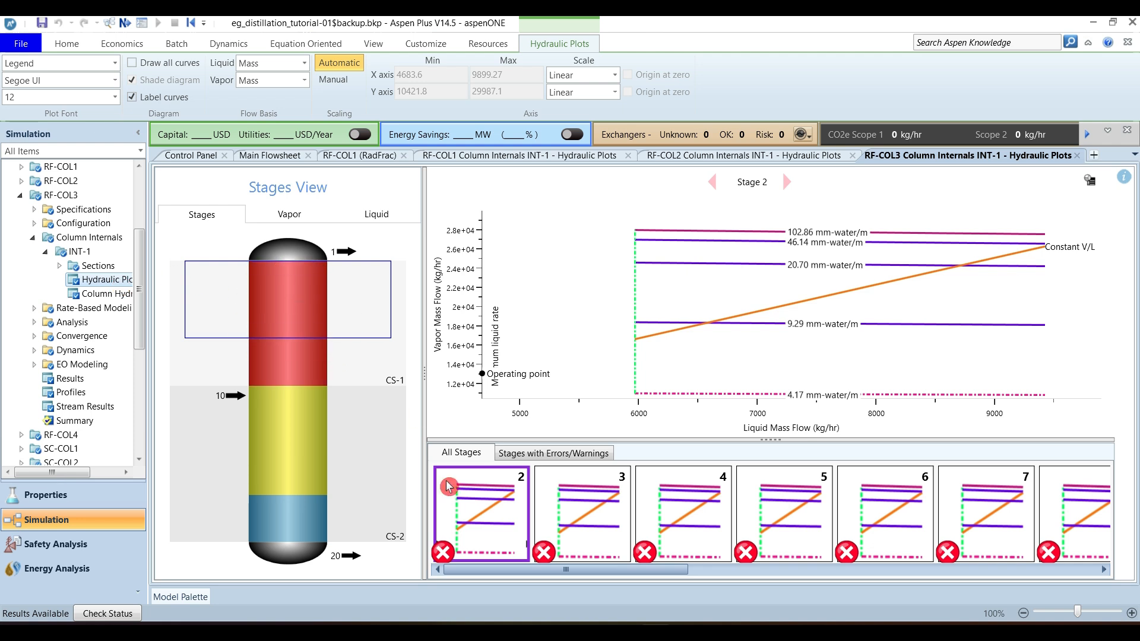
- Read the stage 2 error in RF-COL3's hydraulic plots and compare the stage-by-stage liquid and vapor flow views
left_click(443, 552)
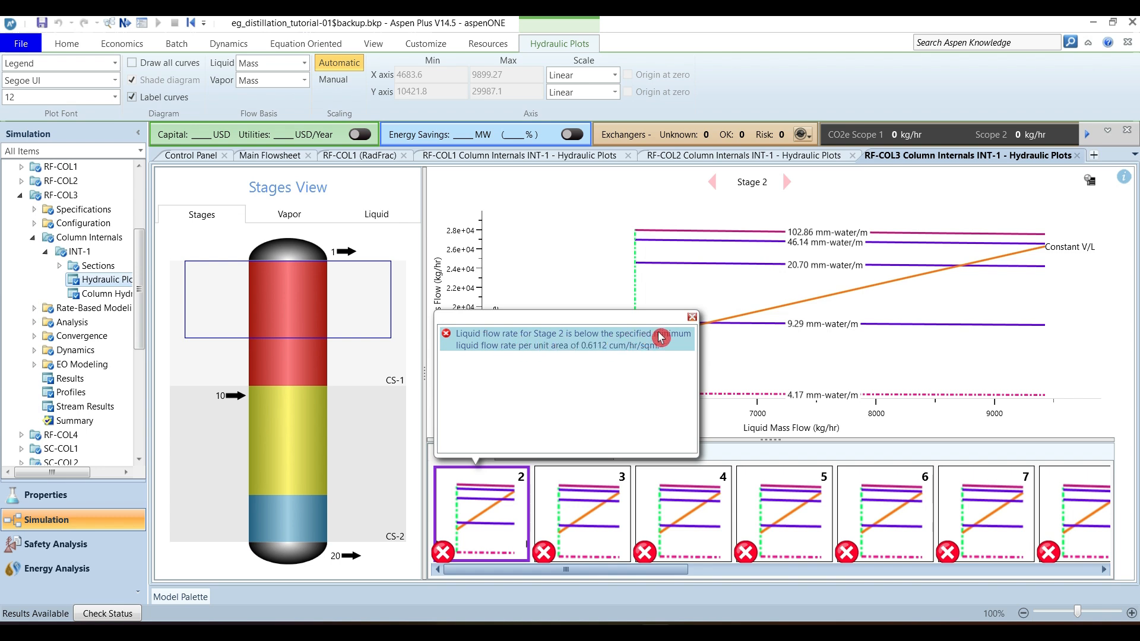
left_click(693, 321)
left_click(375, 215)
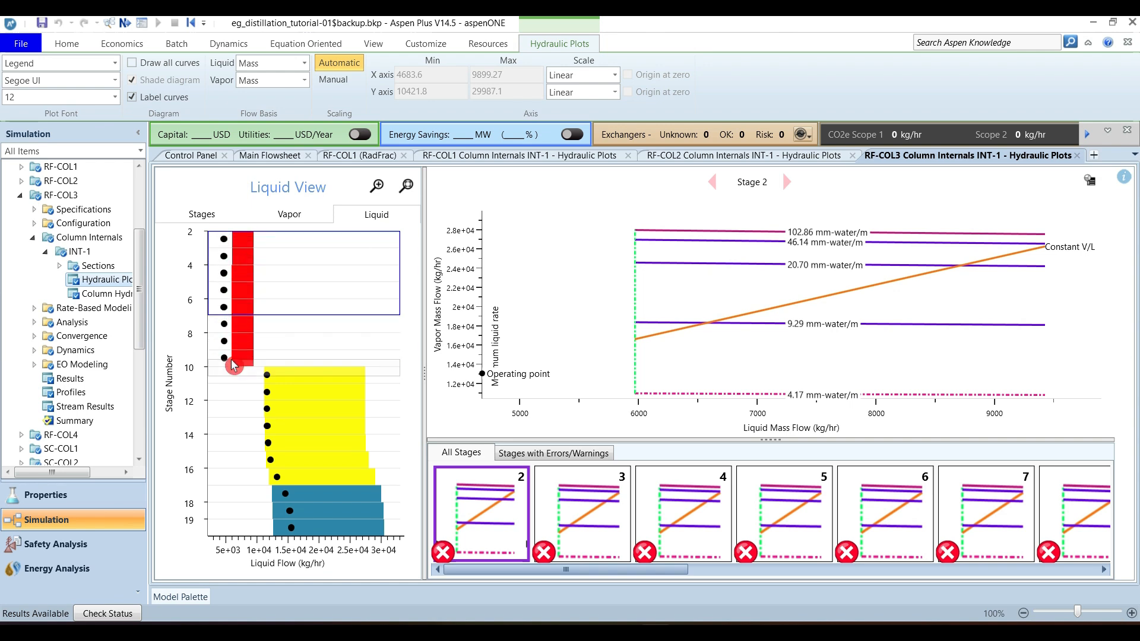
left_click(288, 215)
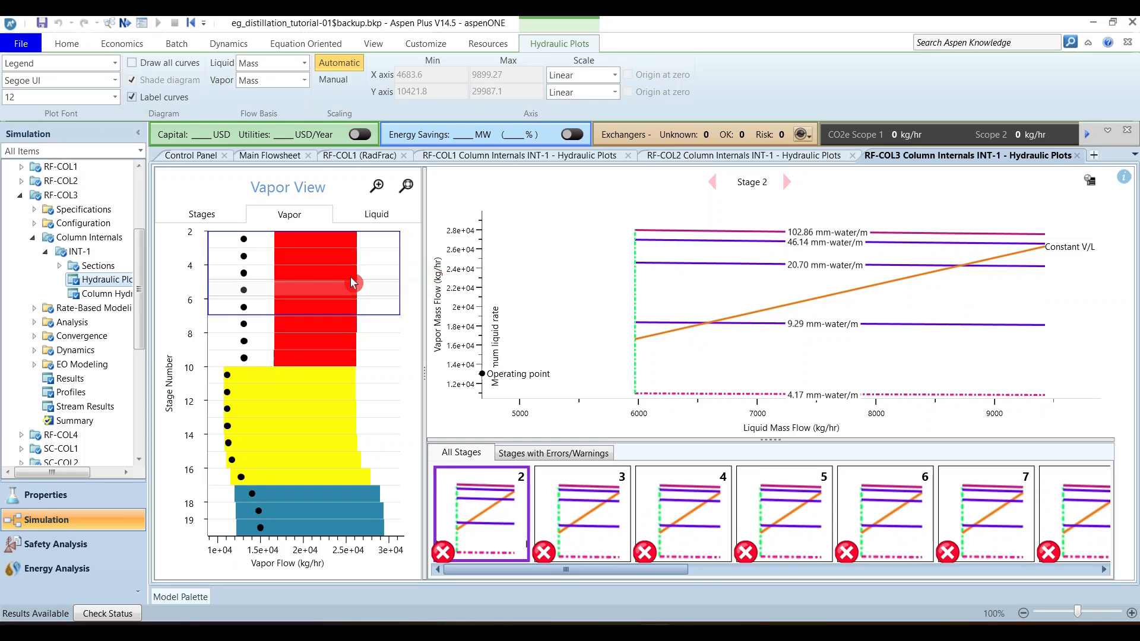
left_click(197, 222)
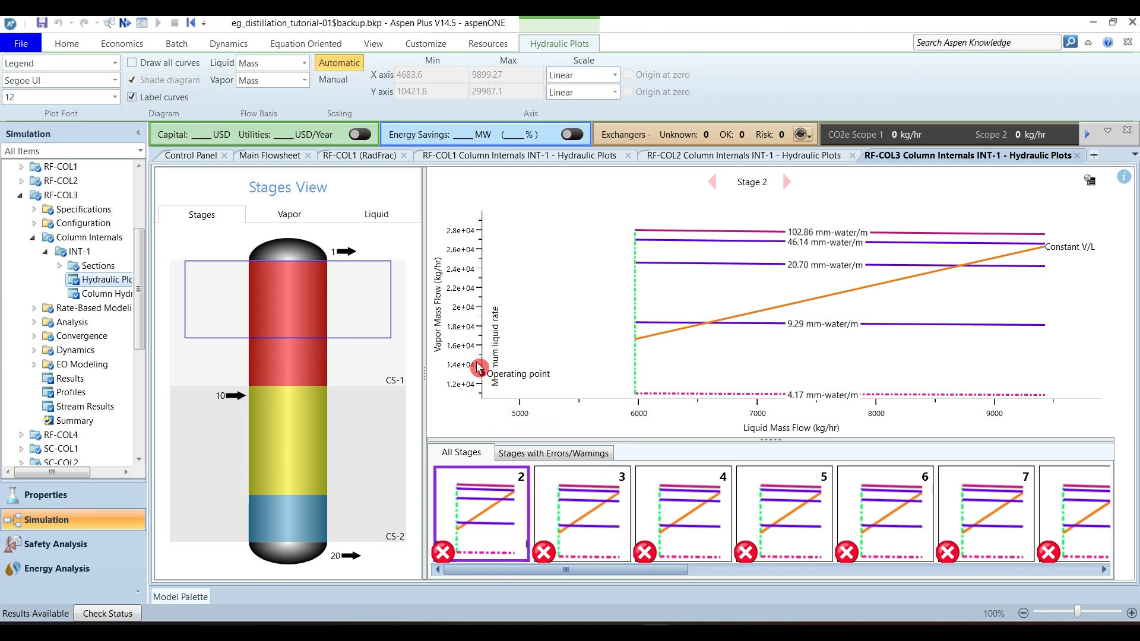
- Examine RF-COL3's stage 6 plot and stage 12 warning, and check the column hydraulic results summary of INT-1
left_click(701, 475)
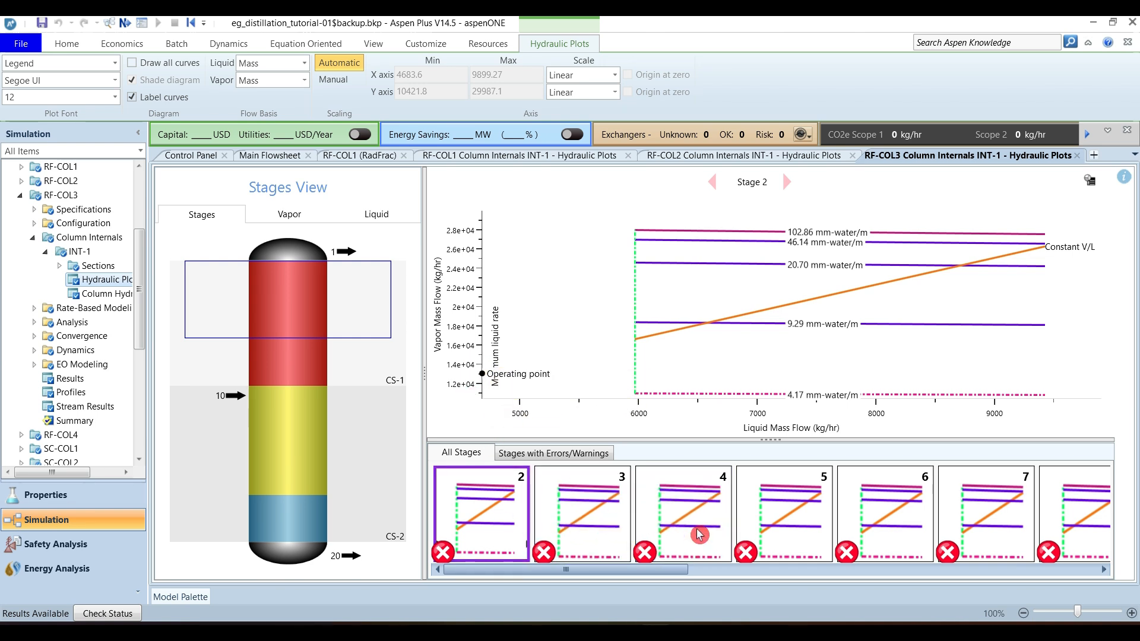
left_click(885, 510)
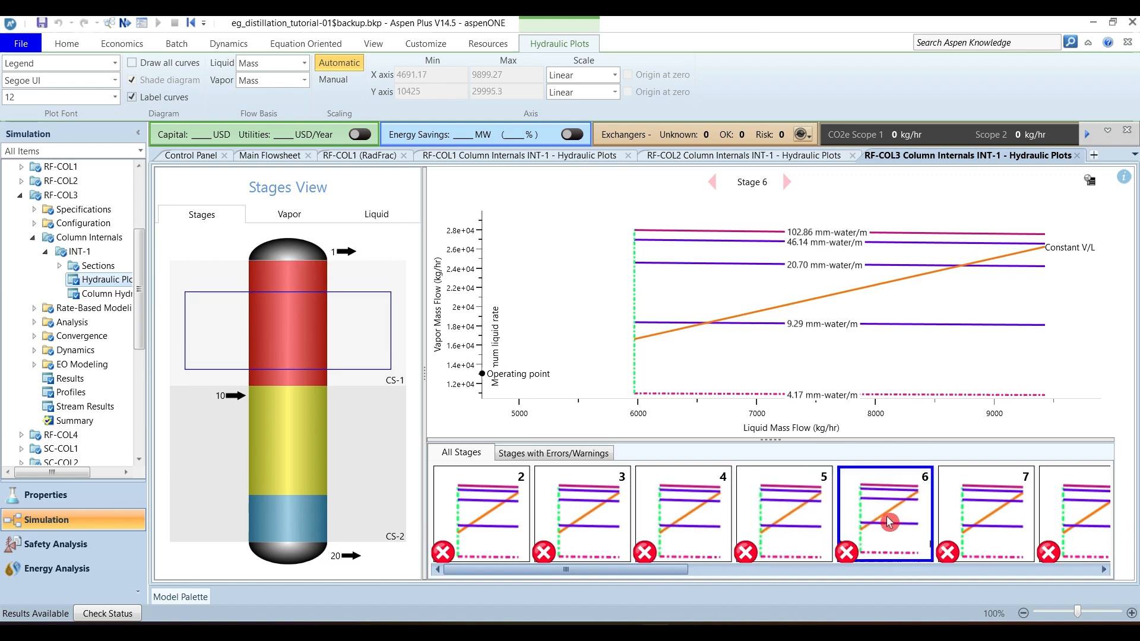
left_click_drag(662, 569, 948, 593)
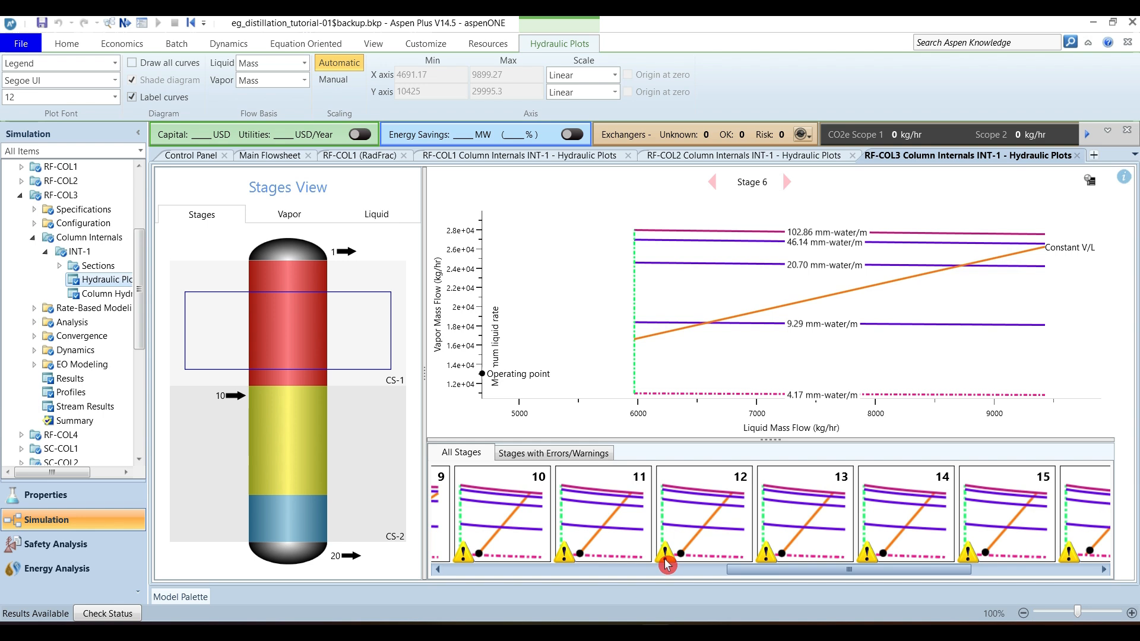
mouse_move(664, 558)
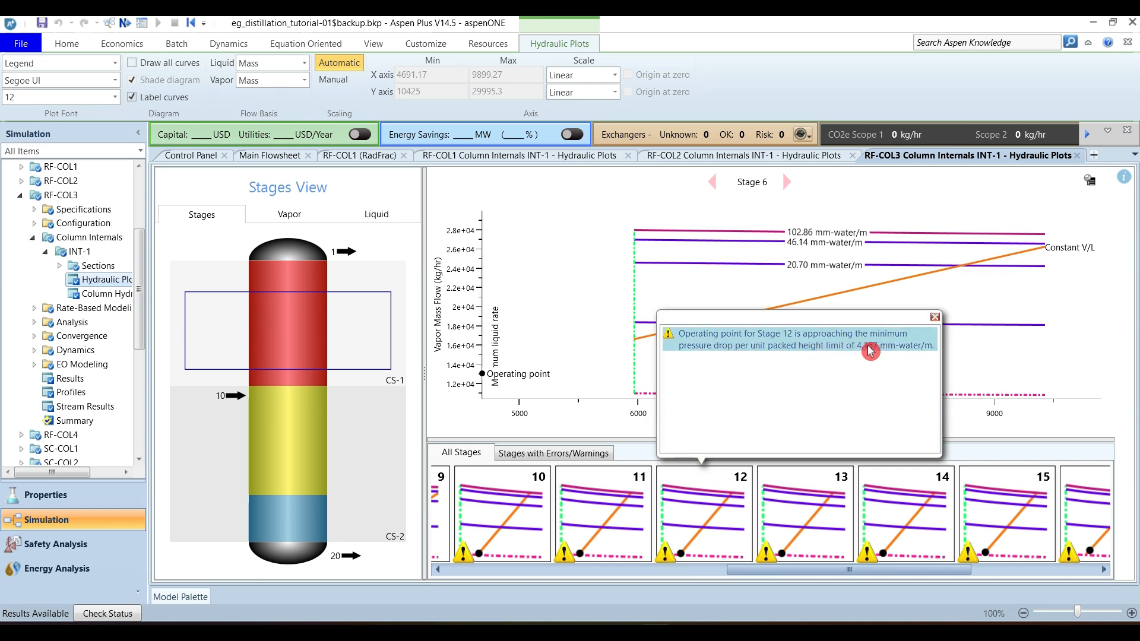
left_click(101, 297)
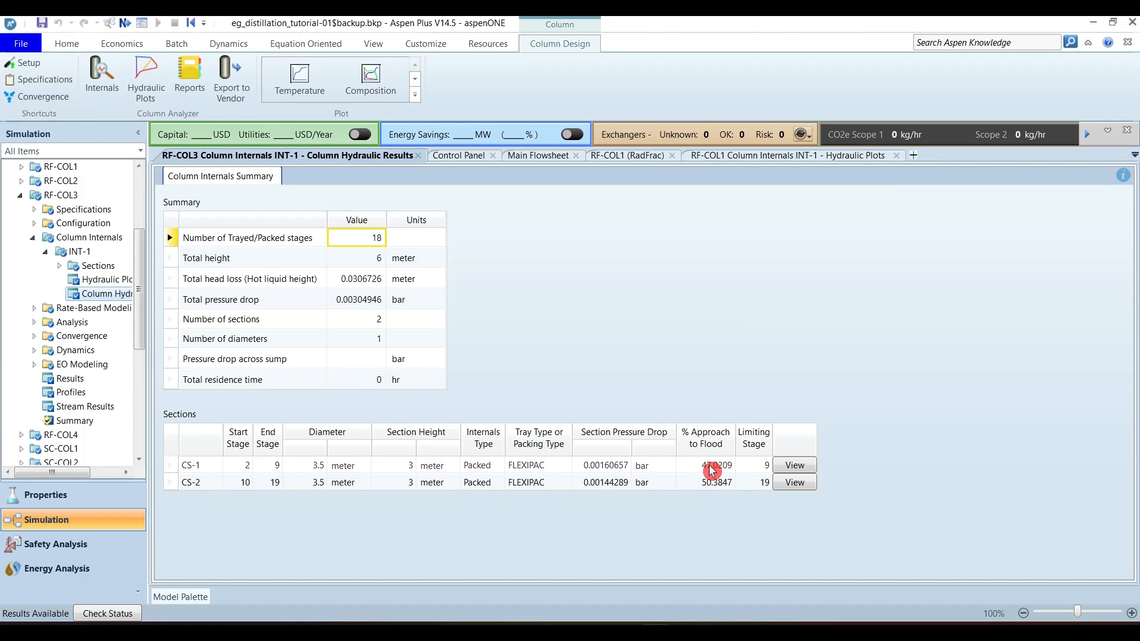
- Open the stage profiles of RF-COL4
left_click(46, 252)
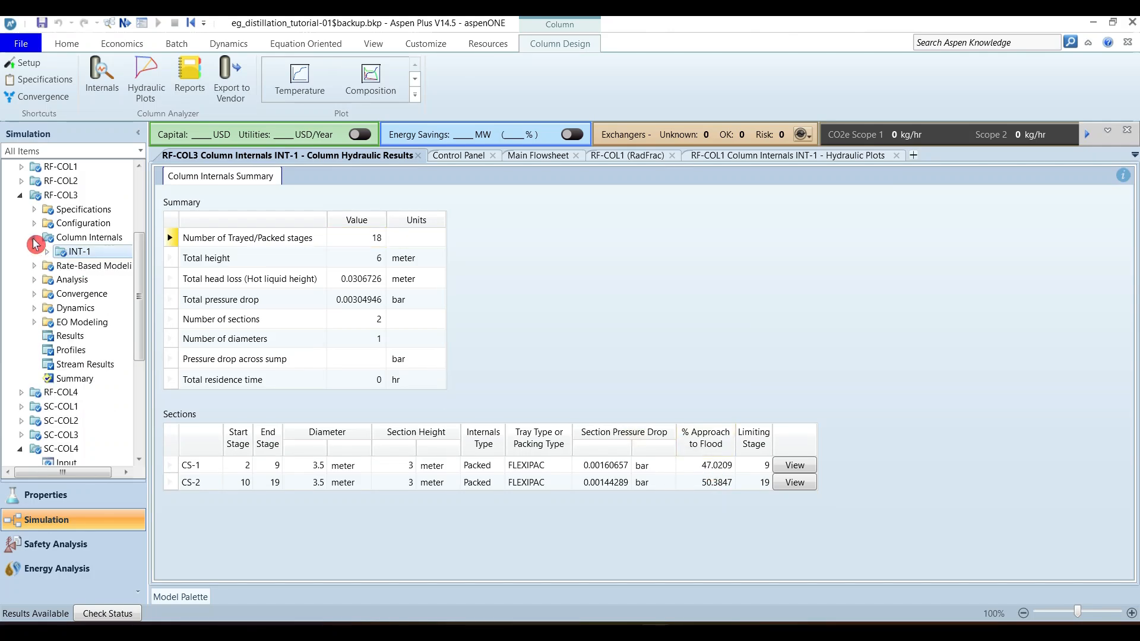
left_click(34, 238)
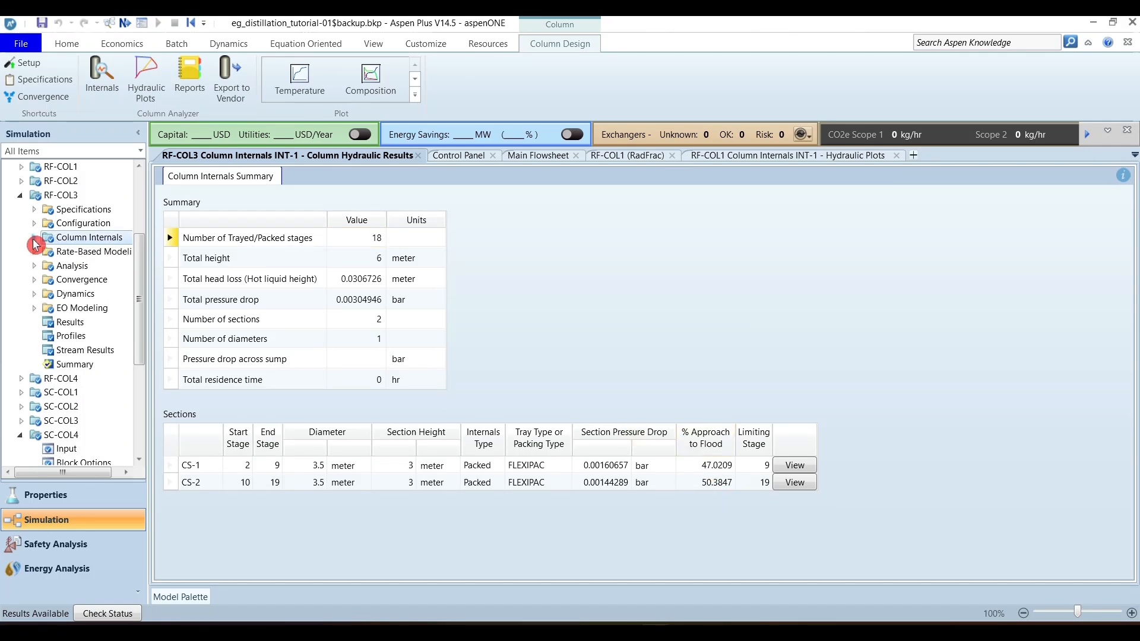
left_click(21, 196)
left_click(20, 212)
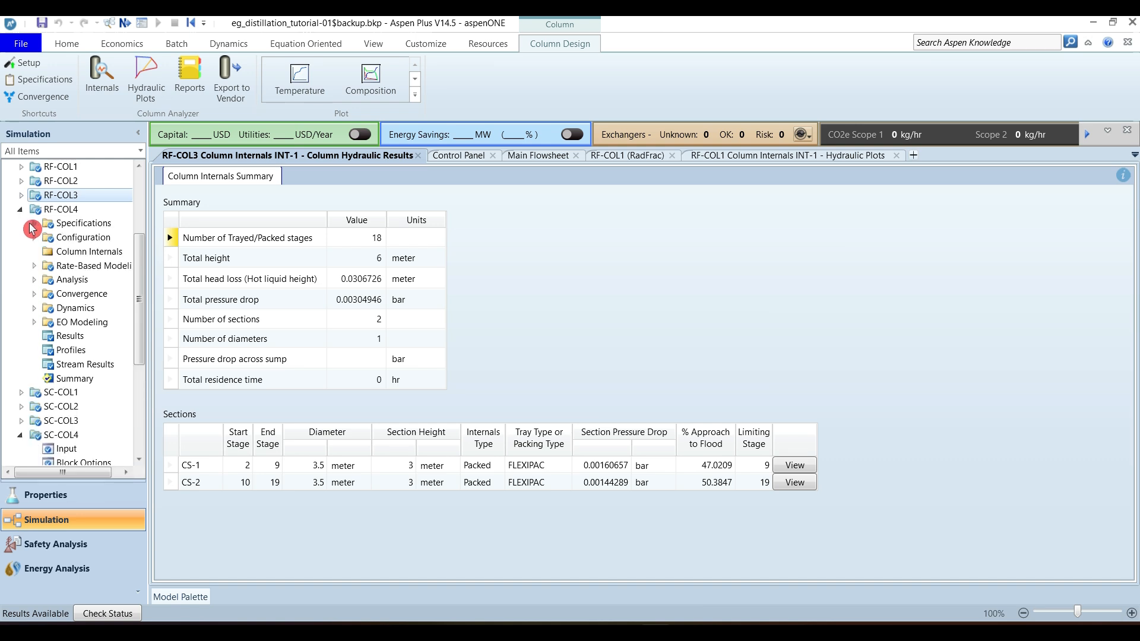
left_click(78, 350)
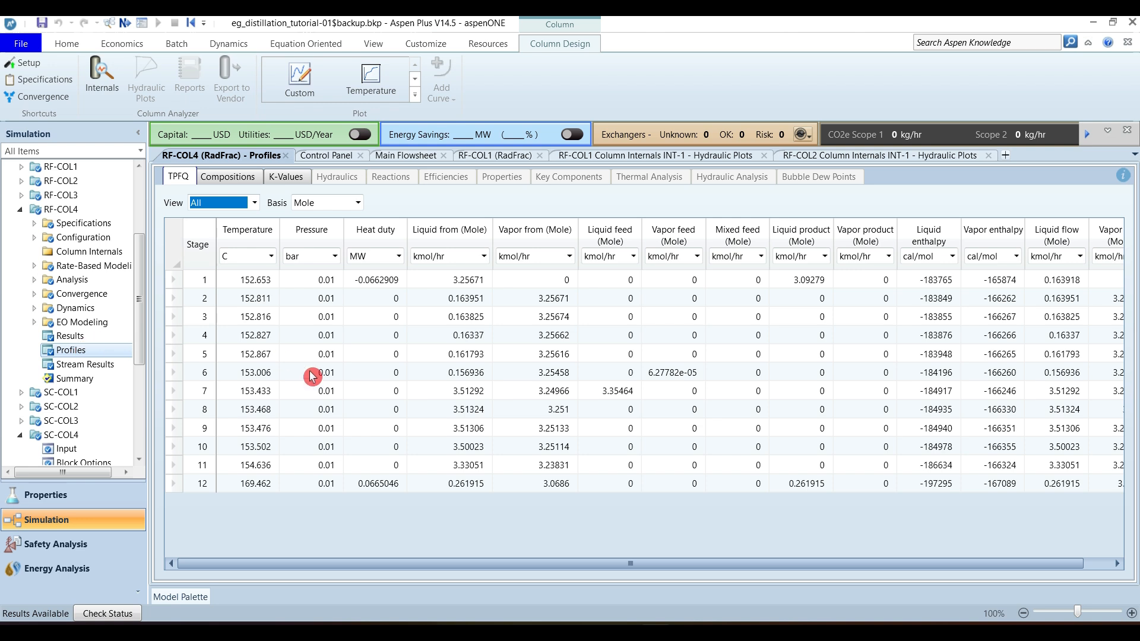
- Plot RF-COL4's liquid mass composition profiles of TEG and 4EG against stage
left_click(236, 176)
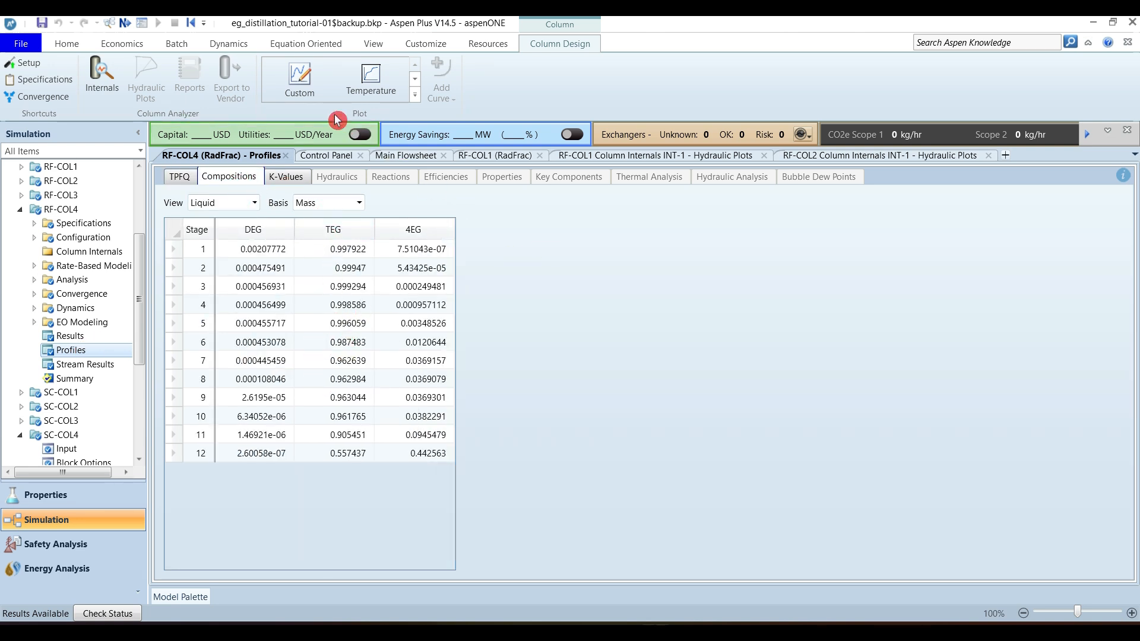
left_click(299, 77)
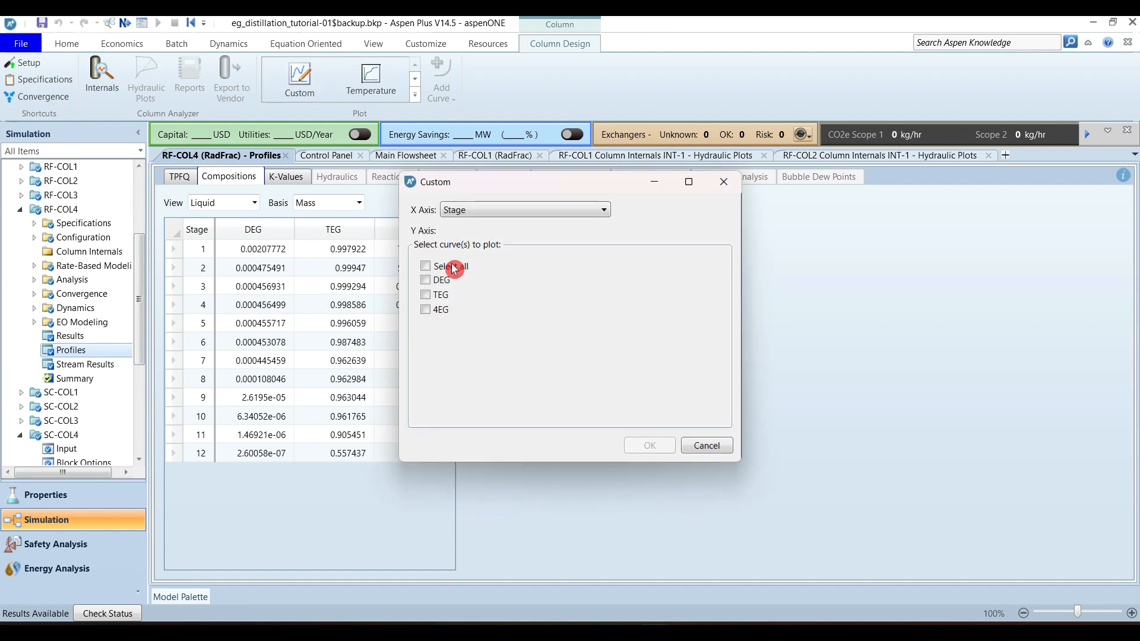
left_click(427, 296)
left_click(426, 309)
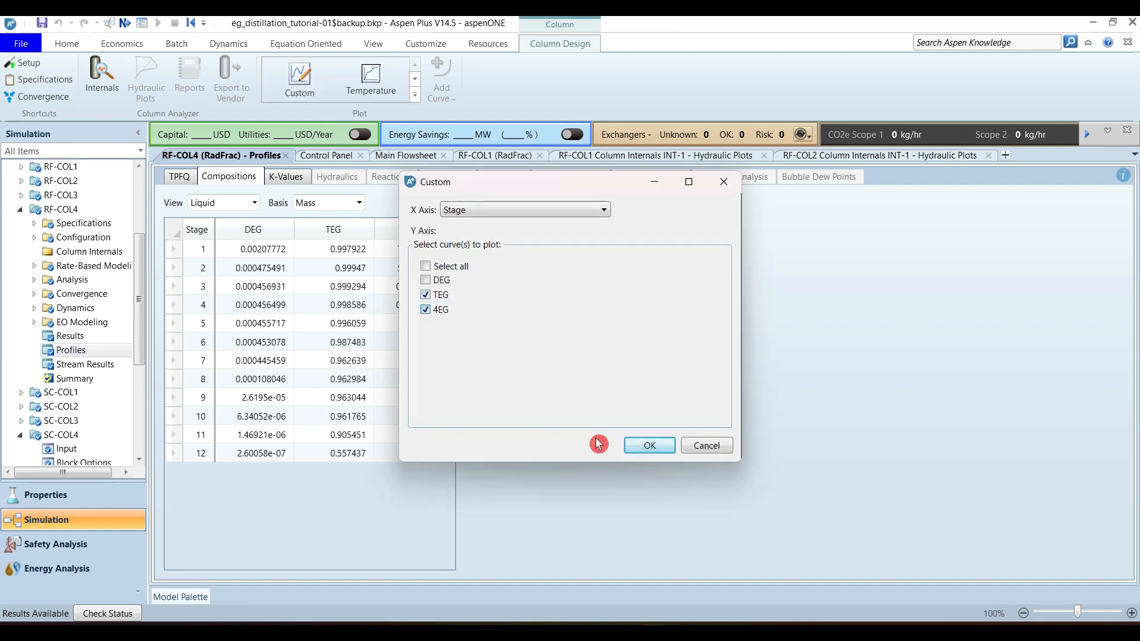
left_click(650, 446)
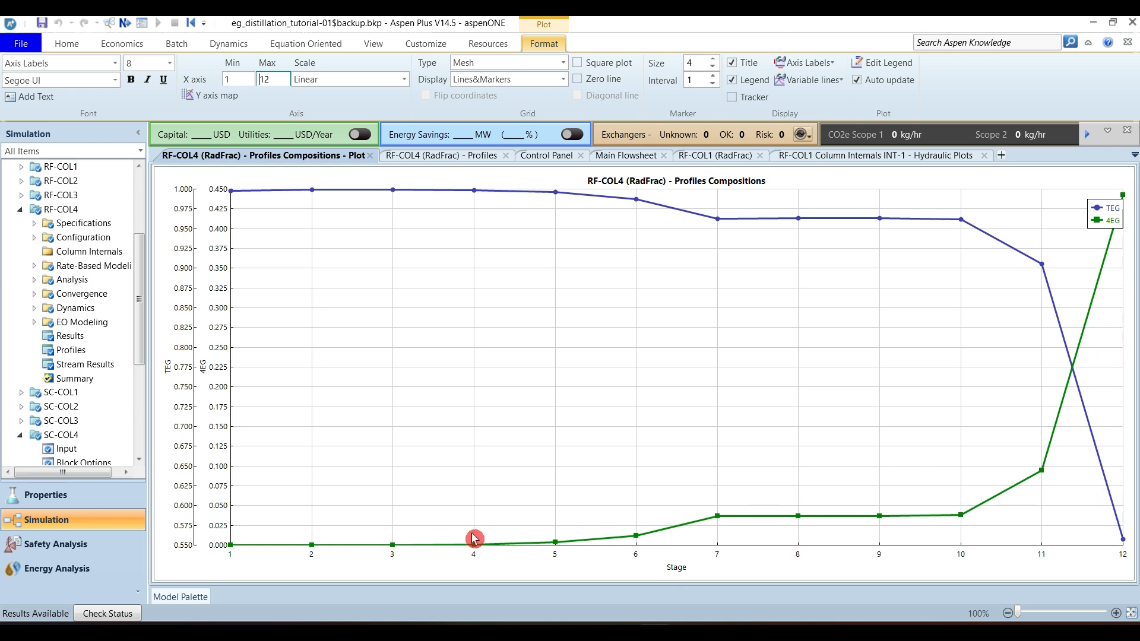
- Close the RF-COL4 composition plot and profiles, and the RF-COL1 (RadFrac) form
left_click(370, 155)
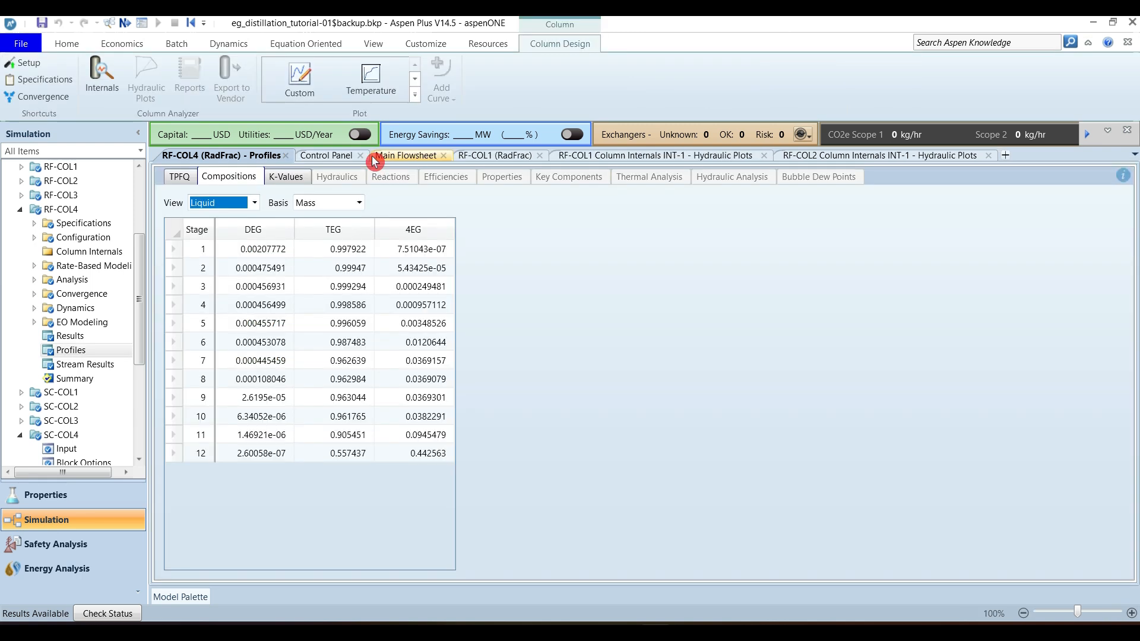
left_click(286, 156)
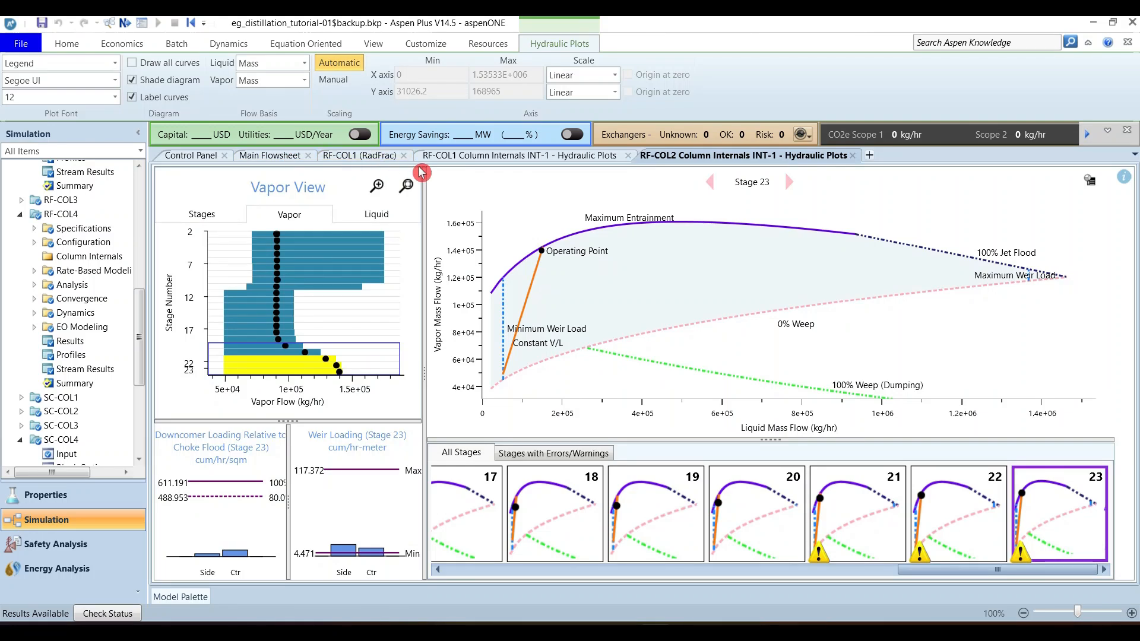
left_click(404, 156)
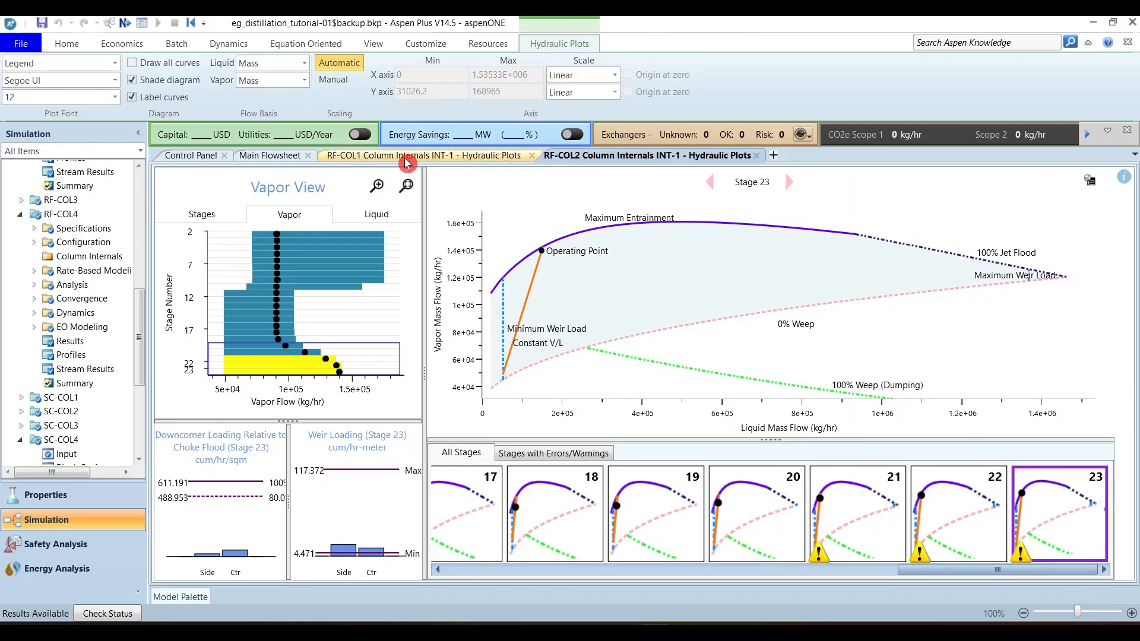
- Close the hydraulic plots of RF-COL1 and RF-COL2 and clear the block selection on the main flowsheet
left_click(532, 156)
left_click(533, 155)
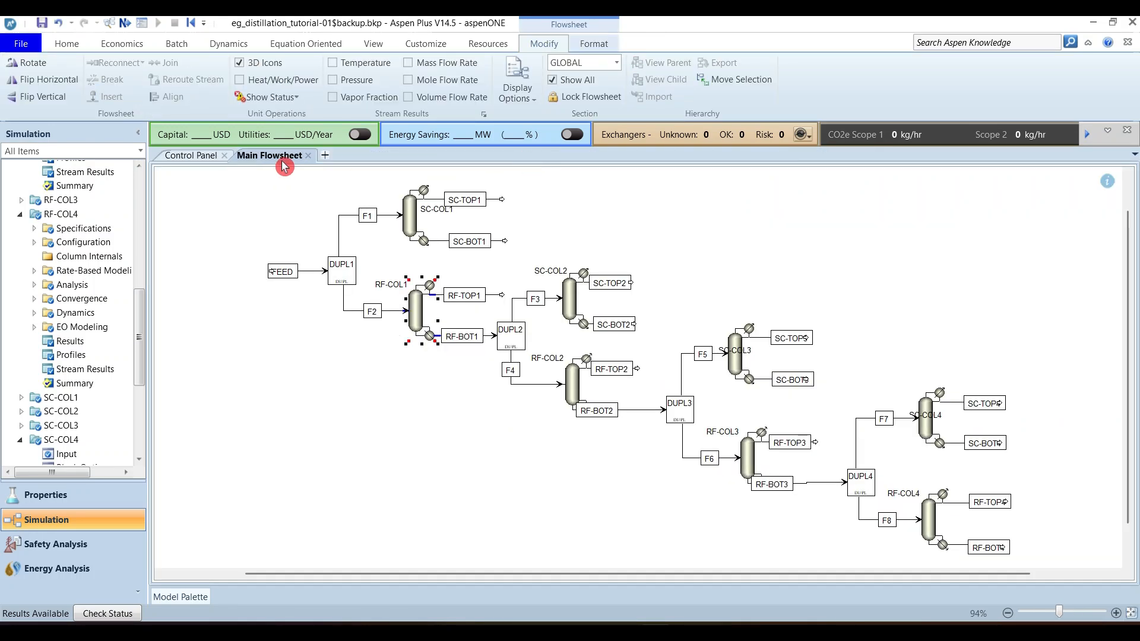
left_click(399, 420)
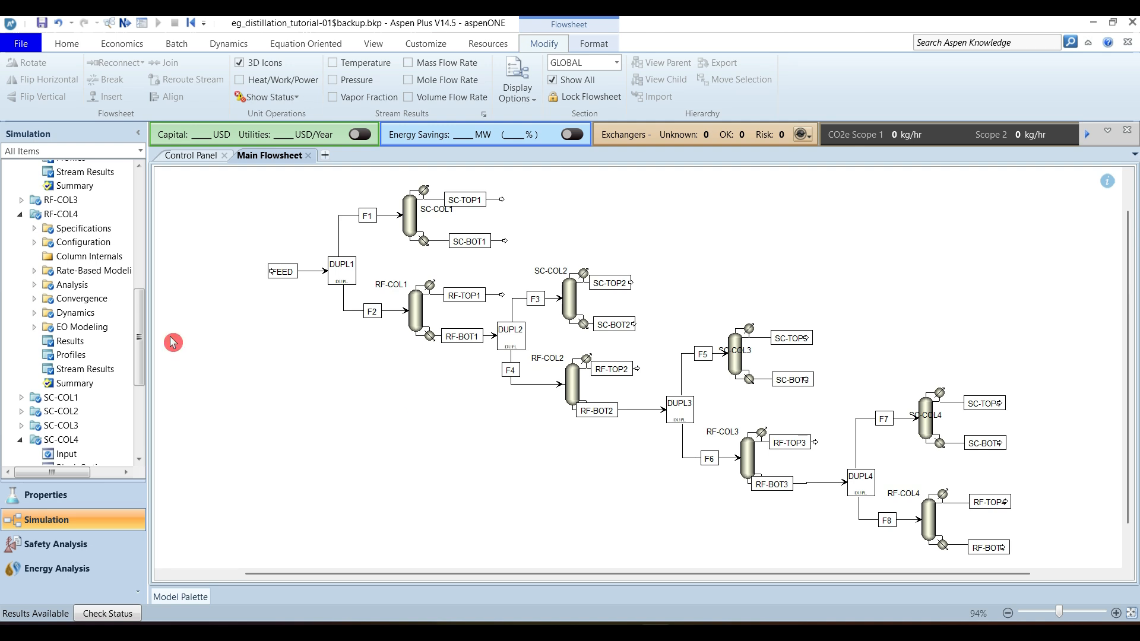
- Collapse the entire simulation navigation tree and close the RF-COL4 (RadFrac) form, leaving only the main flowsheet in view with nothing selected
double_click(58, 214)
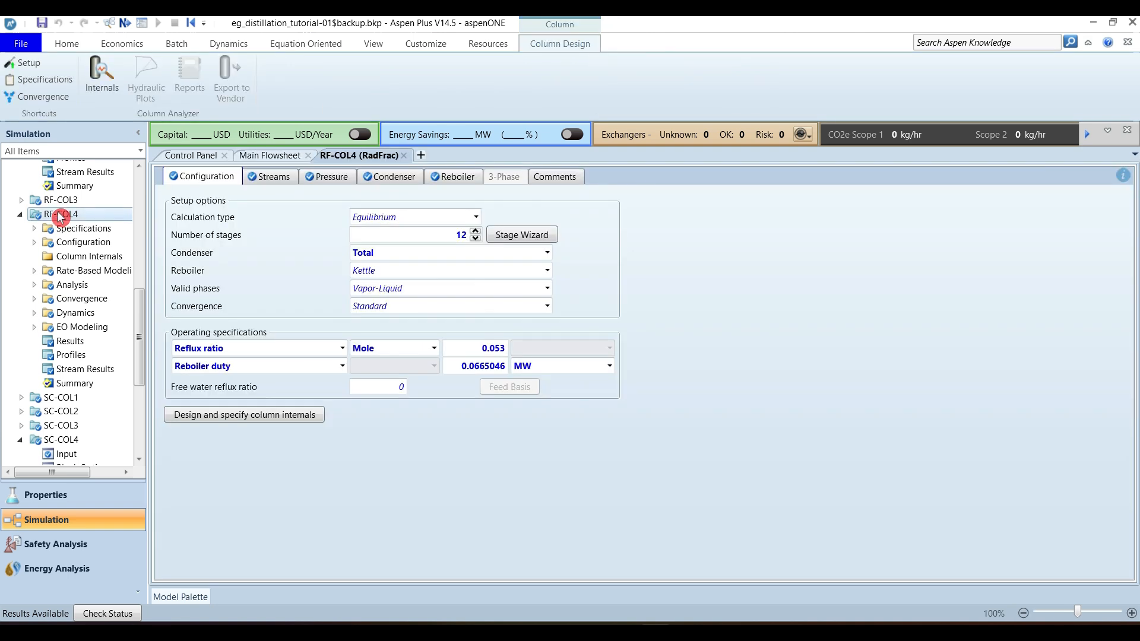
right_click(58, 214)
left_click(122, 605)
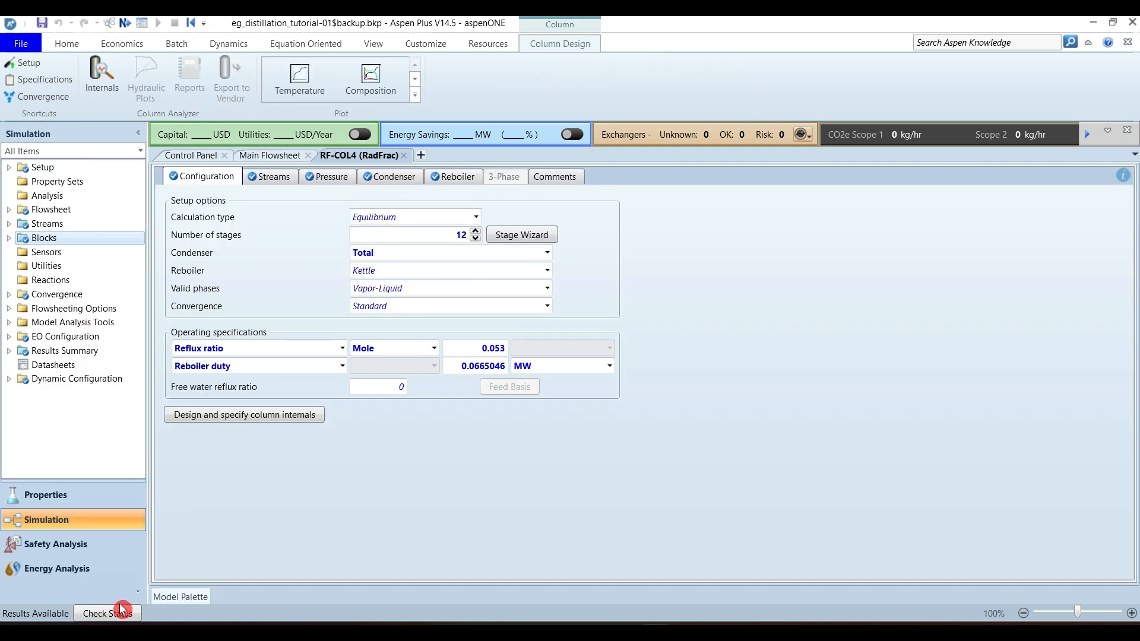
left_click(284, 157)
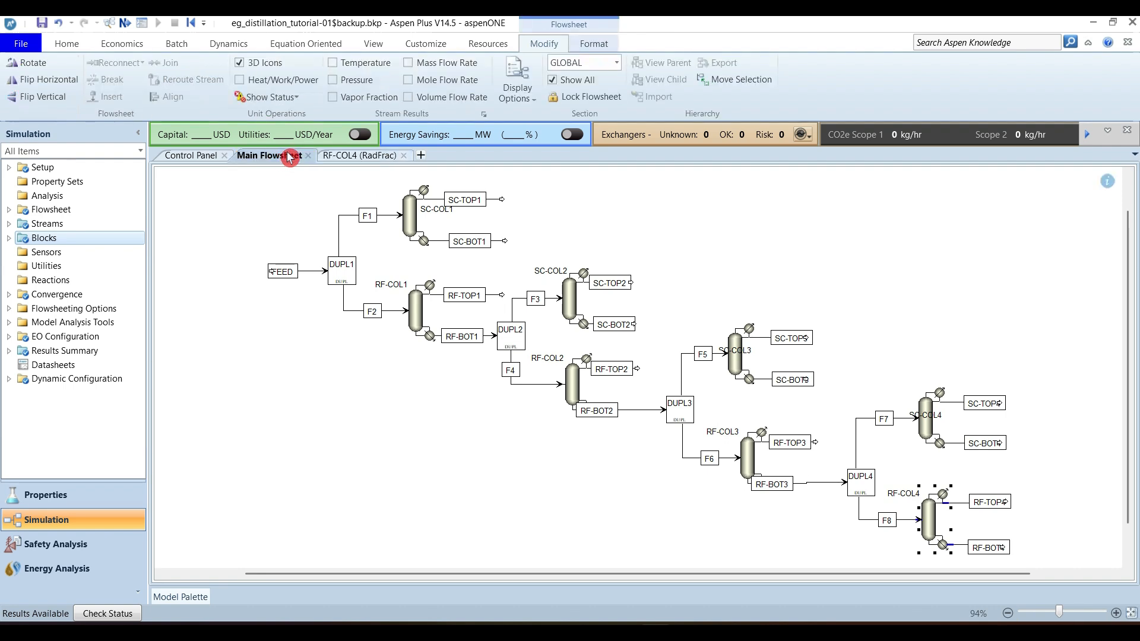
left_click(404, 156)
left_click(446, 427)
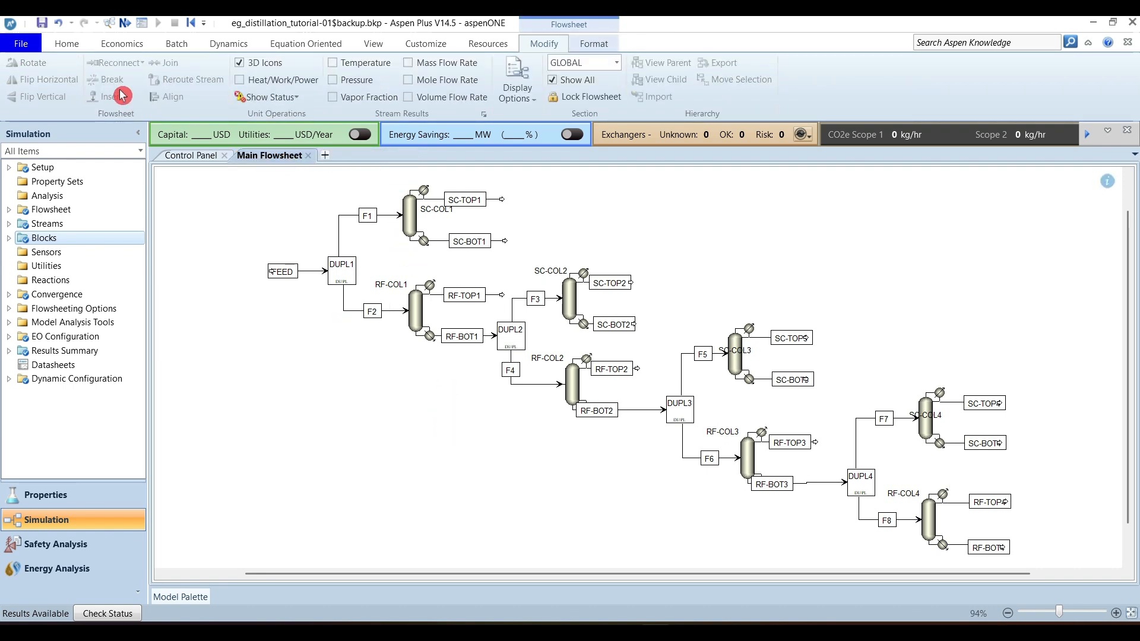